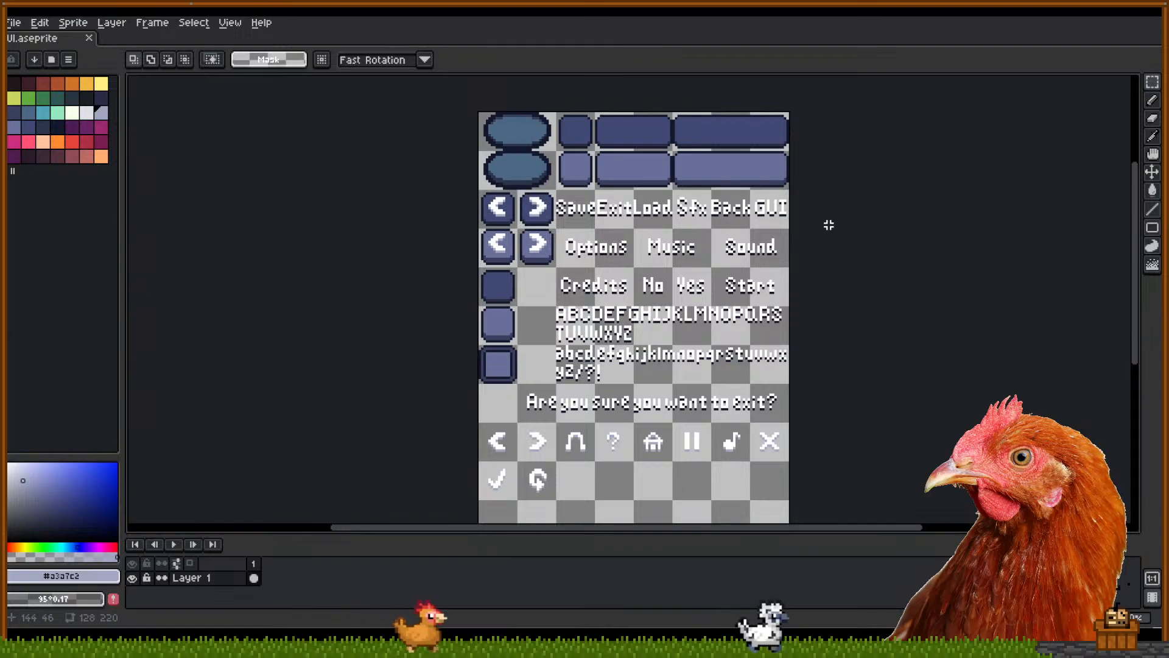
Open the New Sprite dialog from the File menu over the UI sheet
left_click(13, 23)
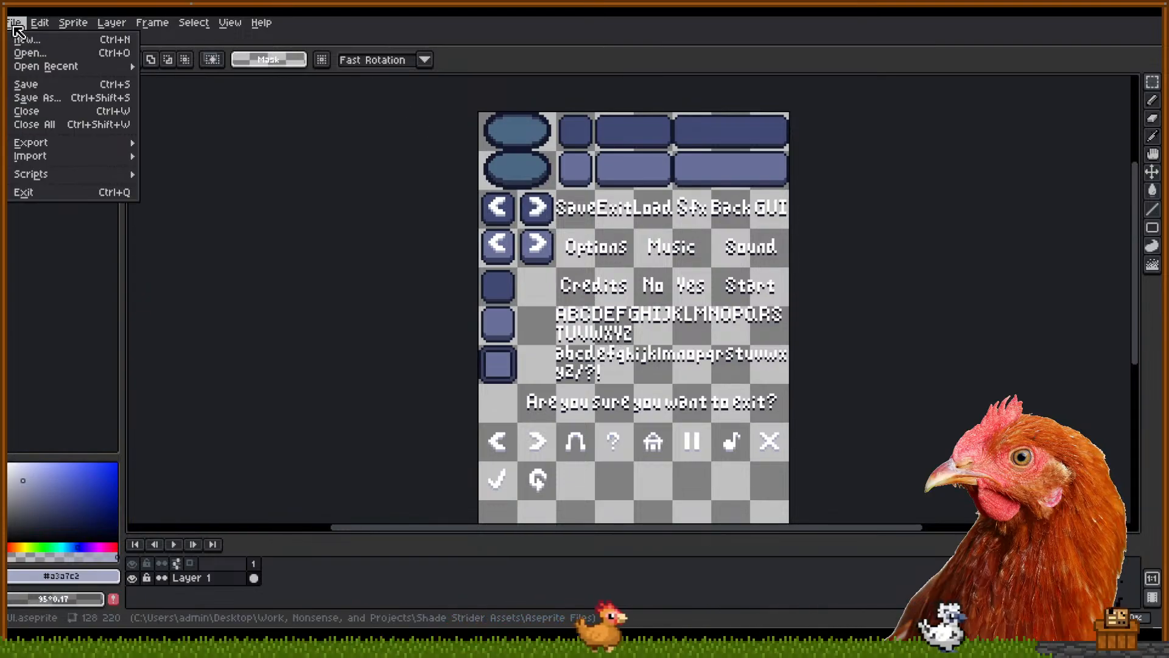
left_click(25, 40)
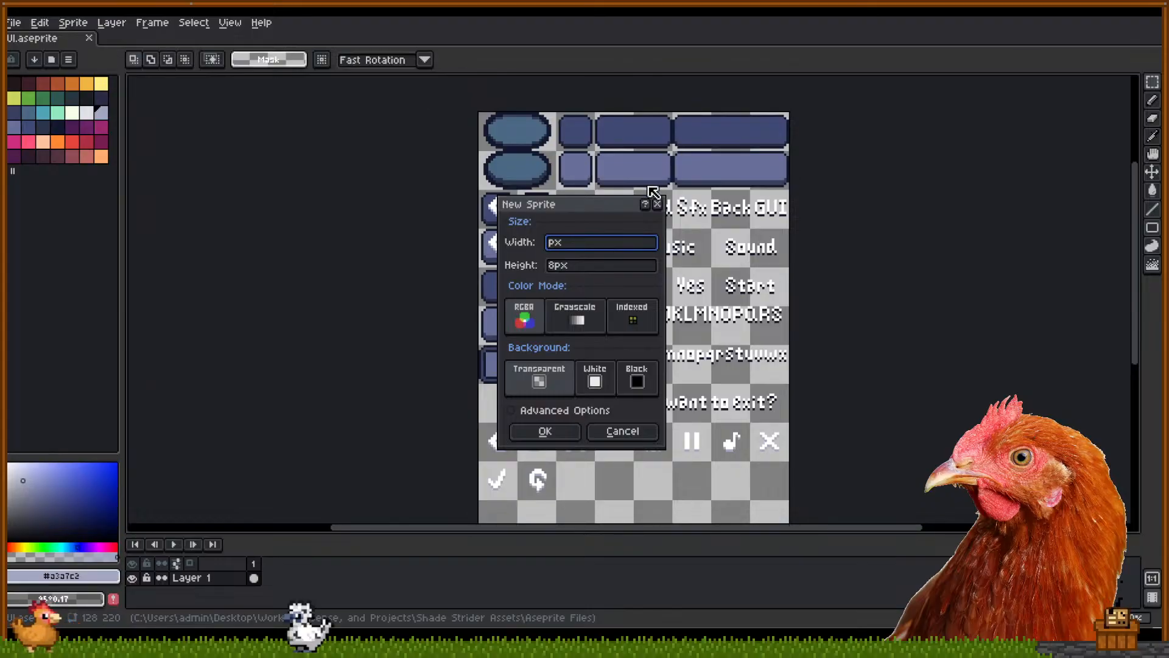
Dismiss the New Sprite dialog without creating anything and bring up the File menu
left_click(657, 204)
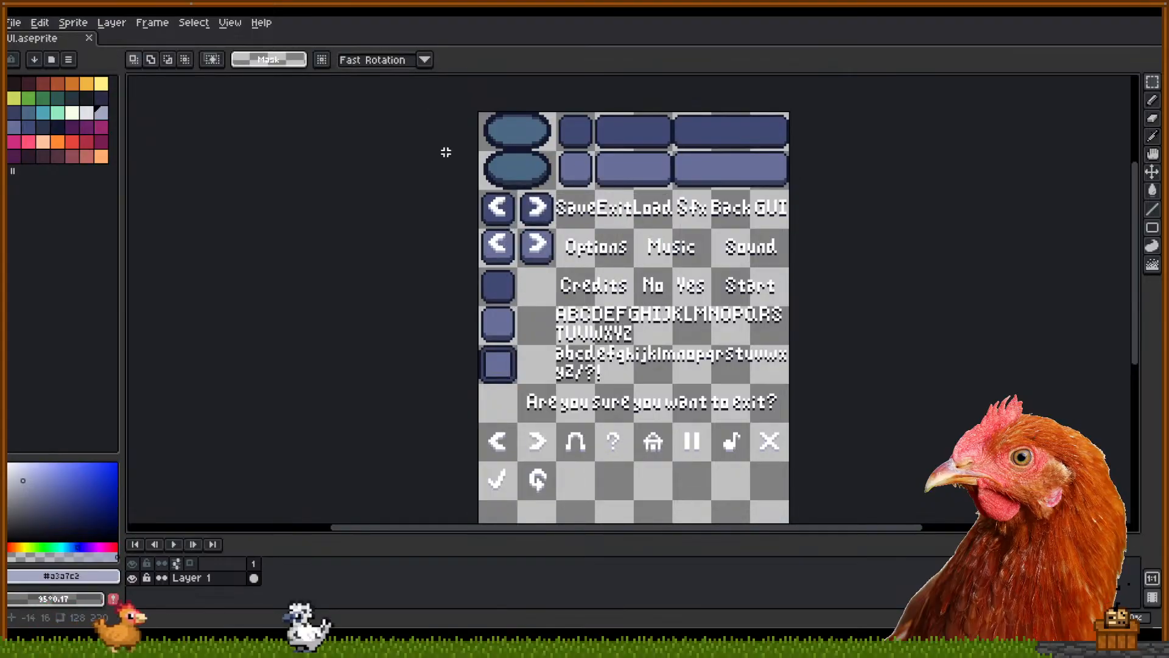
left_click(14, 22)
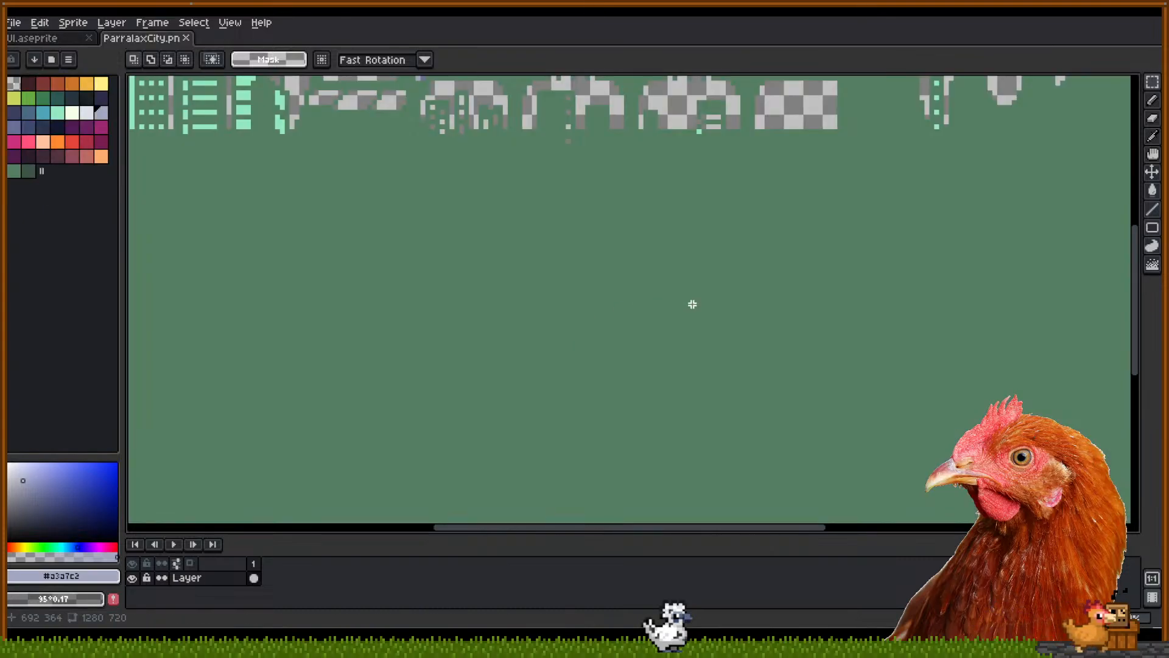
Select the entire ParralaxCity canvas and bring up the Sprite Size settings
scroll(691, 300, "down", 3)
scroll(441, 220, "up", 1)
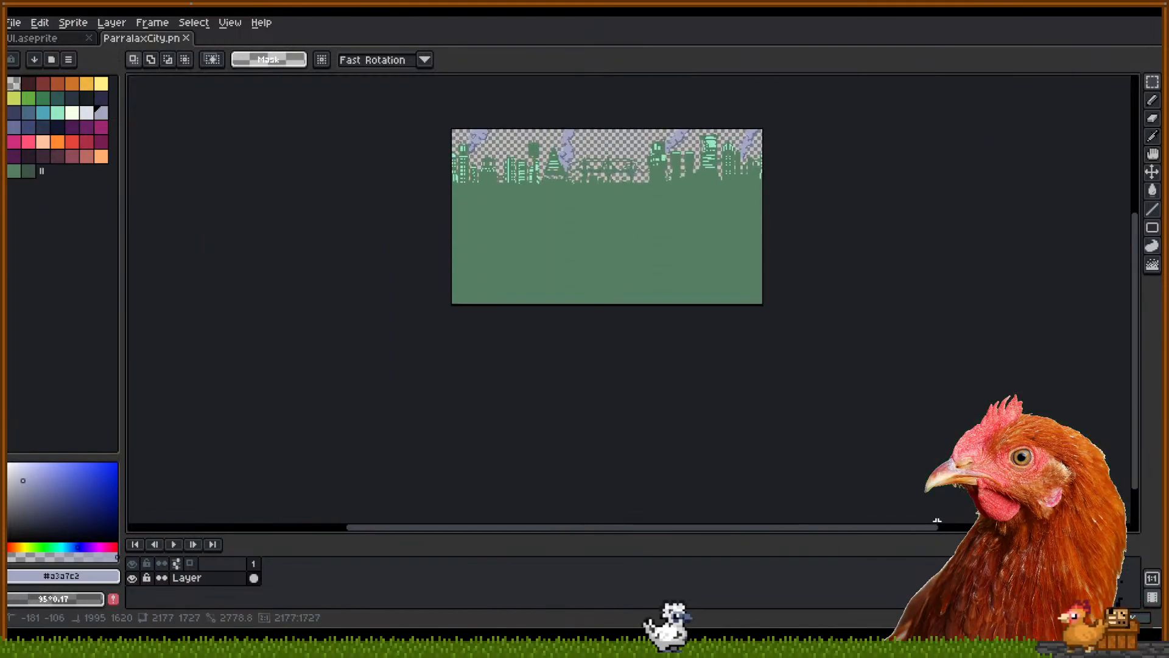
key("ctrl+a")
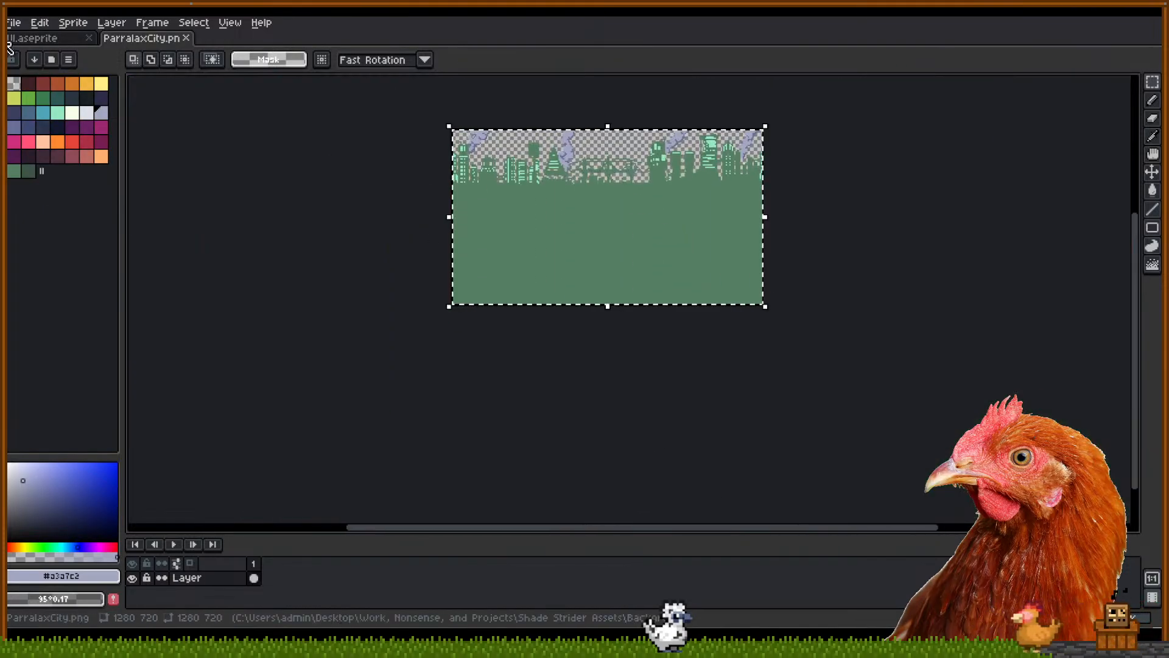
left_click(73, 22)
left_click(92, 87)
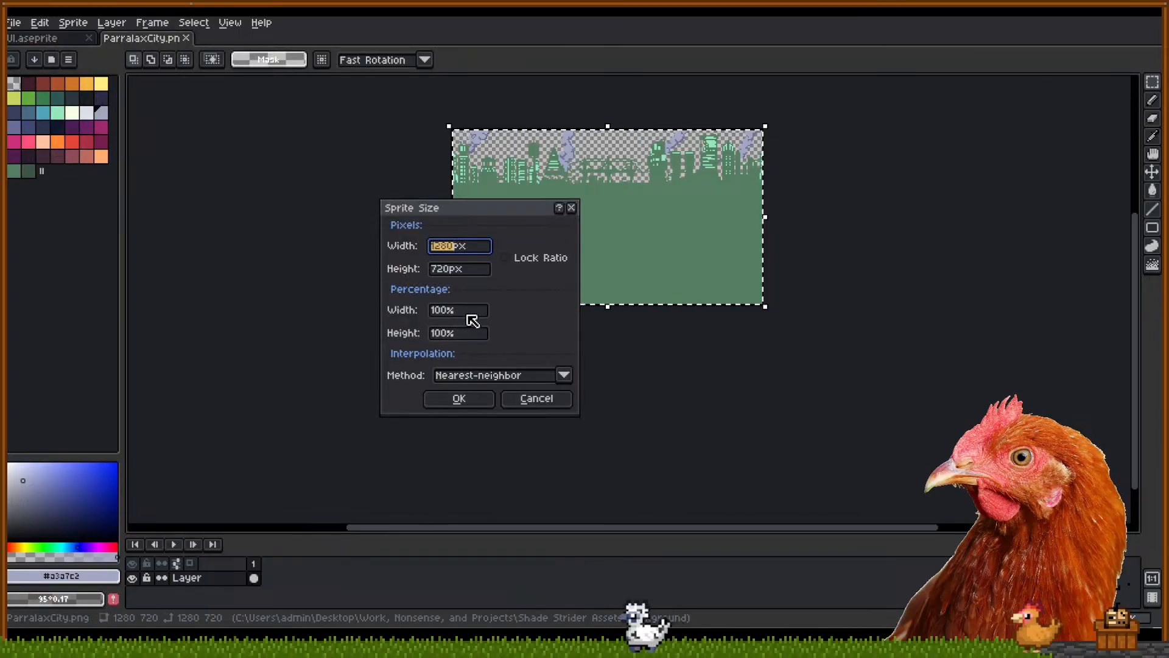
Enter 25% width and height (320×180), then cancel, keeping the image at 1280×720
double_click(437, 310)
type("245")
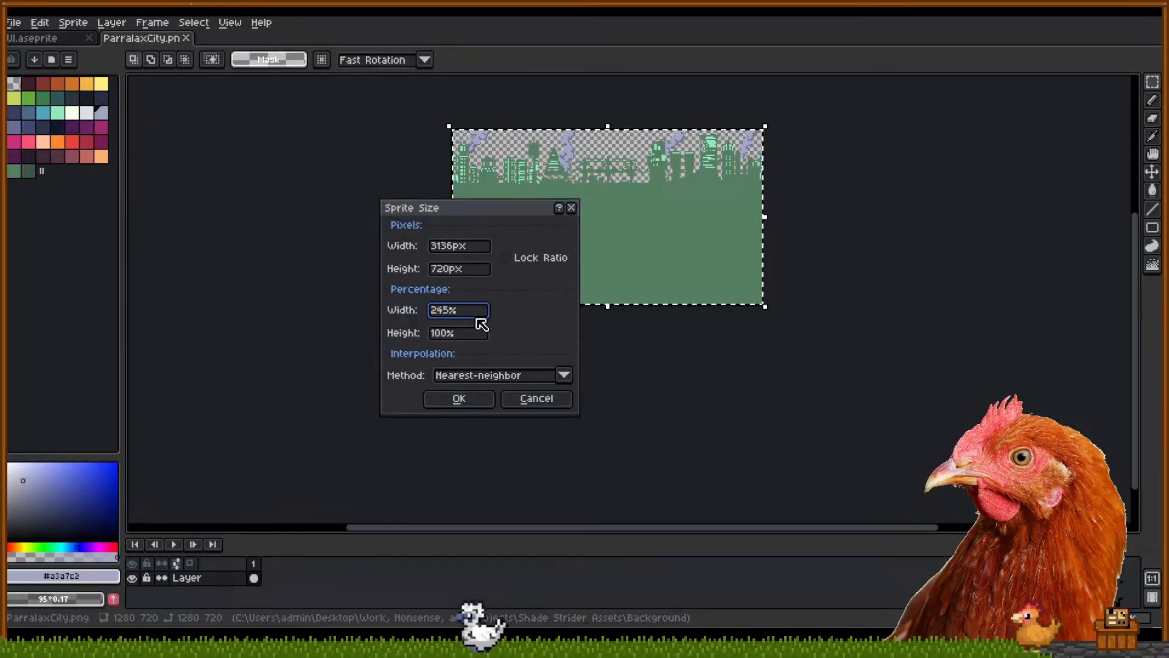
key("BackSpace")
key("BackSpace")
type("4")
key("BackSpace")
type("5")
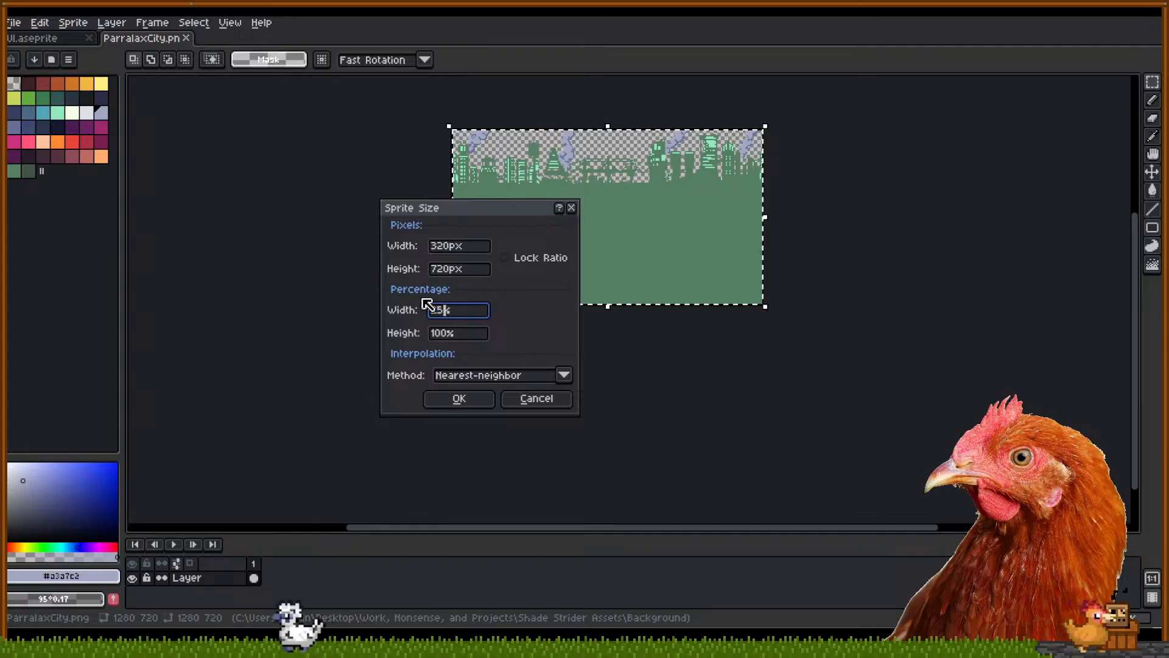
double_click(463, 333)
type("25")
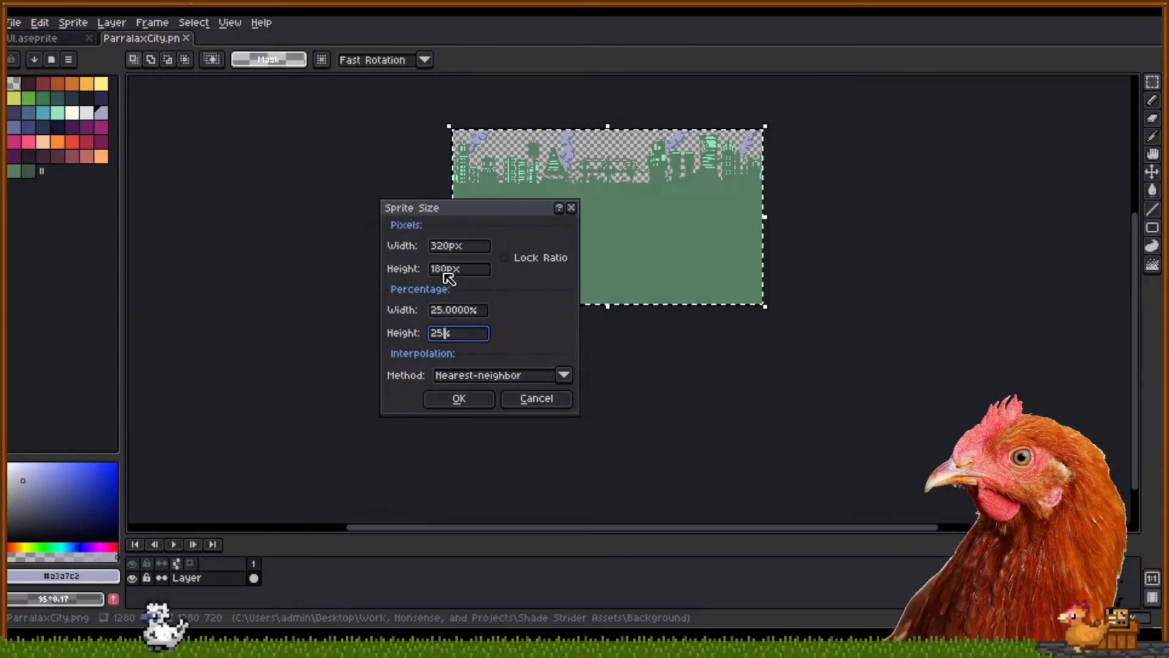
left_click(526, 399)
Close the ParralaxCity.png image and return to the File menu
scroll(477, 140, "up", 1)
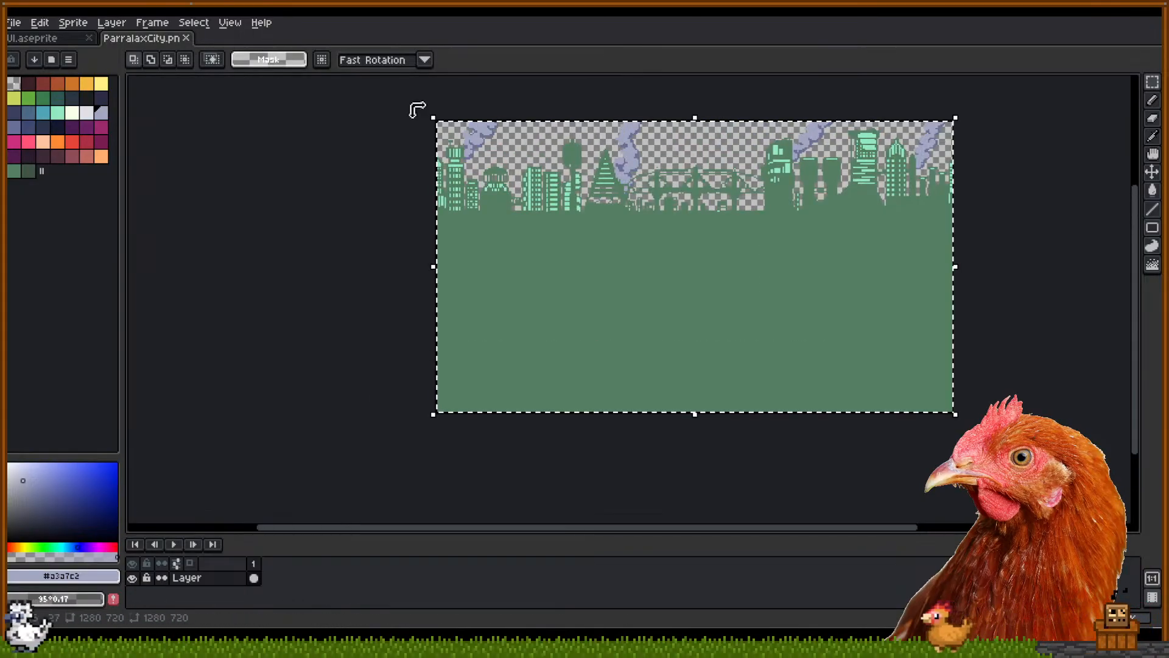
left_click(194, 40)
left_click(13, 22)
Create a new blank transparent 320×180 sprite, Sprite-0002
left_click(26, 37)
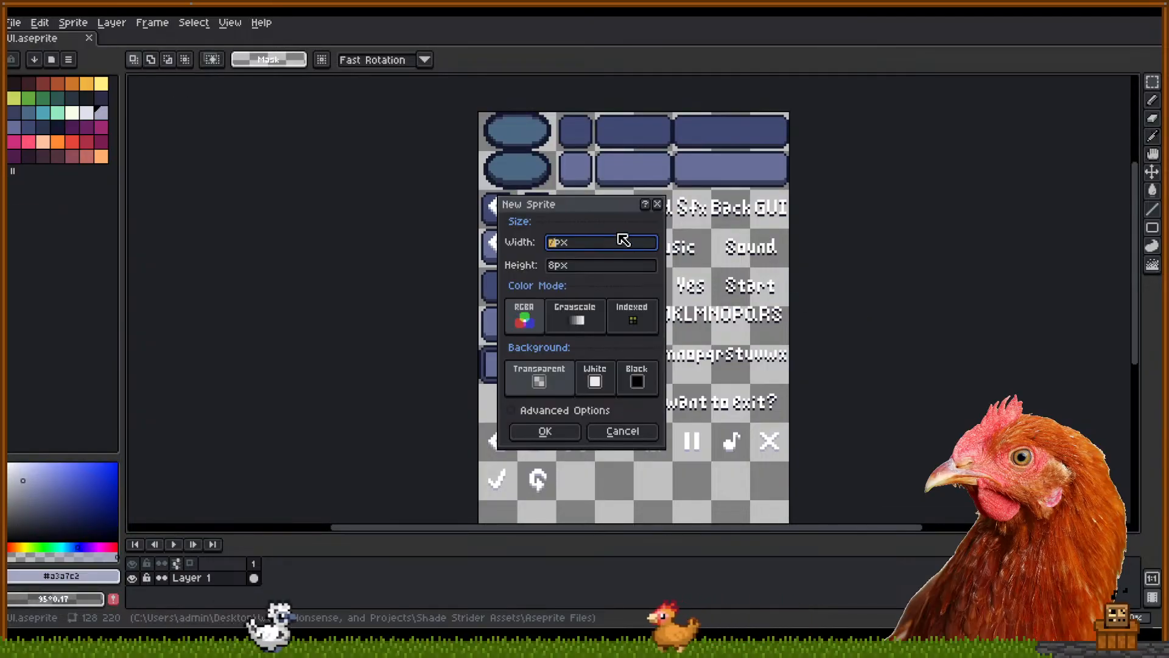
type("320")
key("Tab")
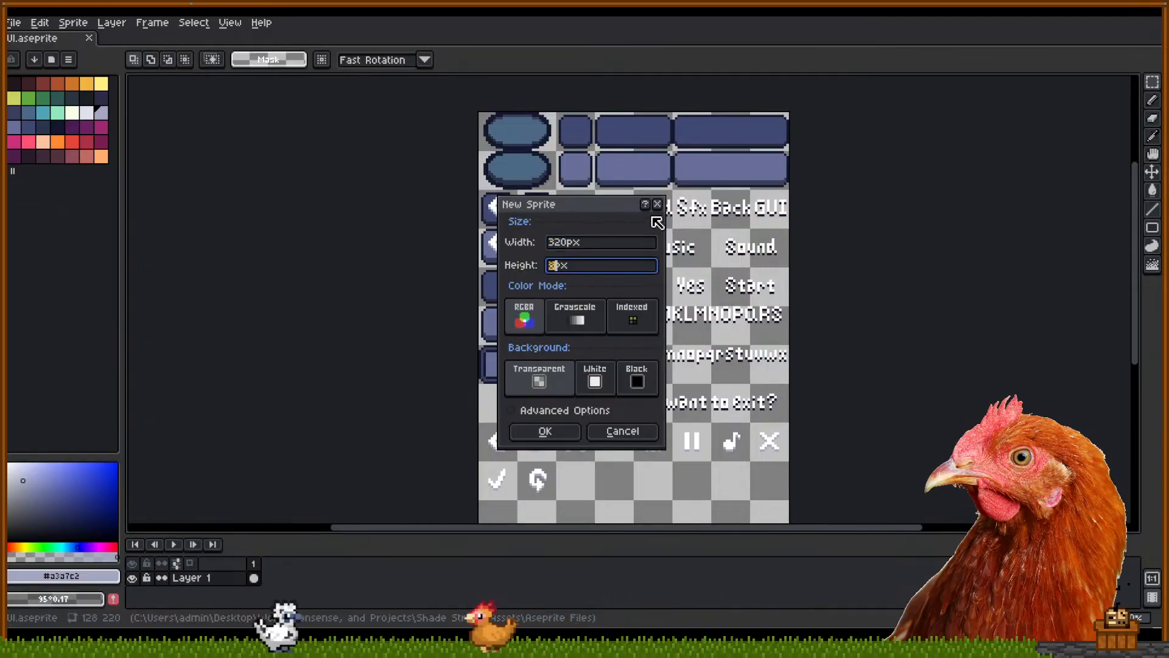
type("190")
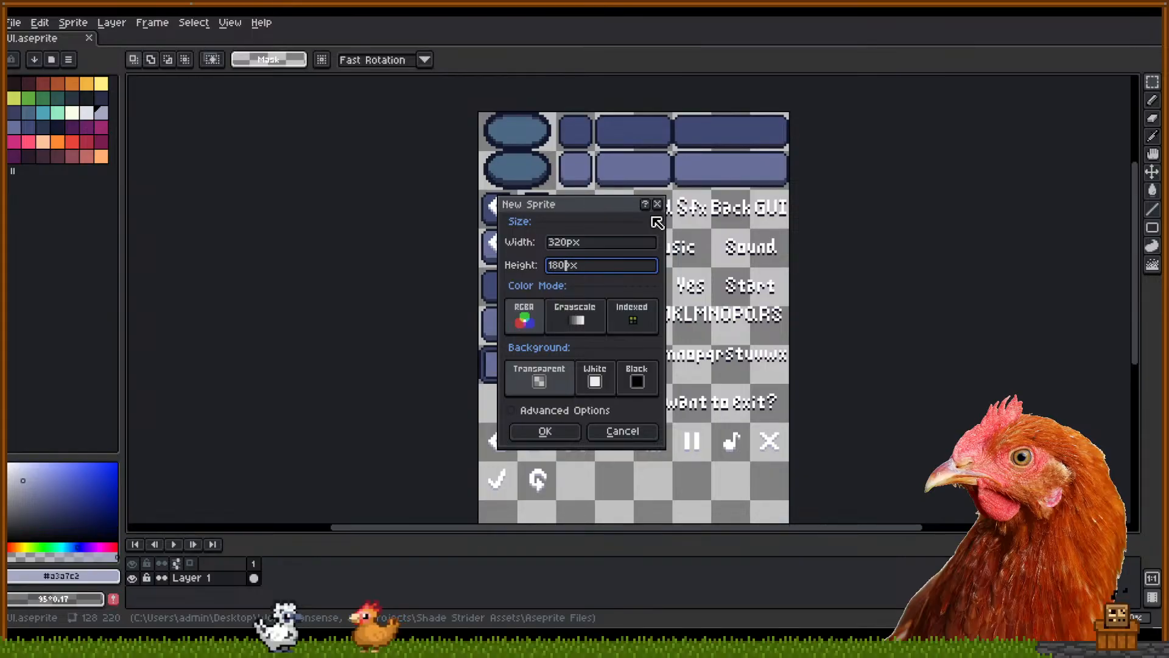
left_click(573, 434)
scroll(733, 323, "up", 1)
scroll(733, 321, "down", 1)
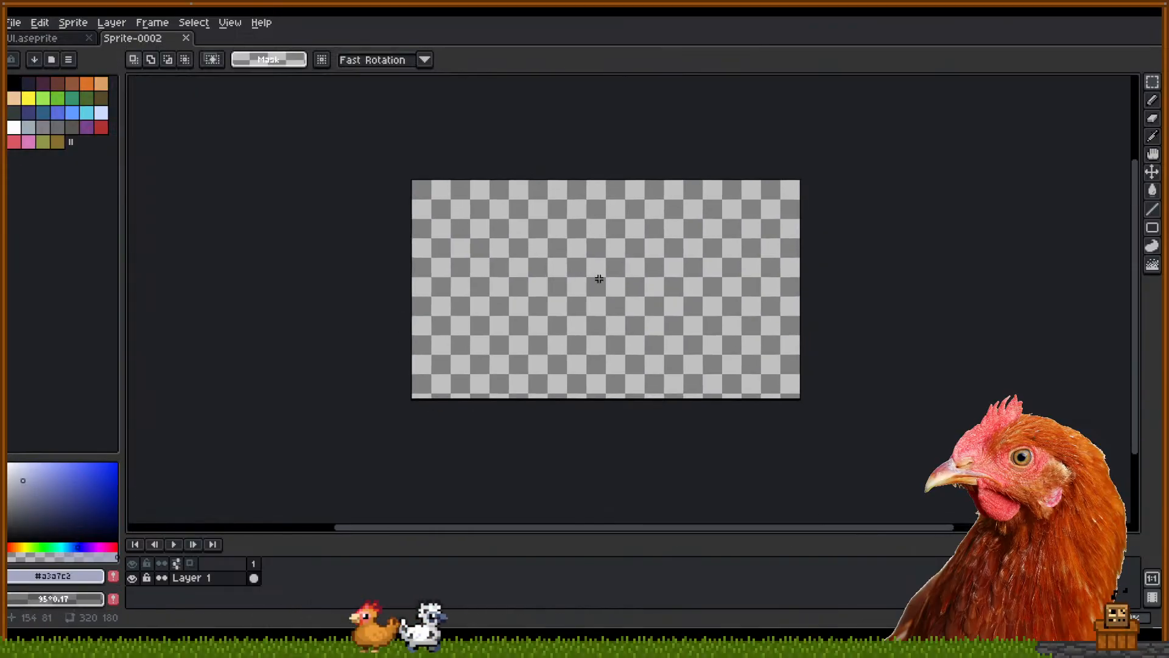
Load the Rosy-42 preset palette into Sprite-0002, replacing the default colours
scroll(623, 291, "up", 2)
left_click_drag(622, 291, 642, 306)
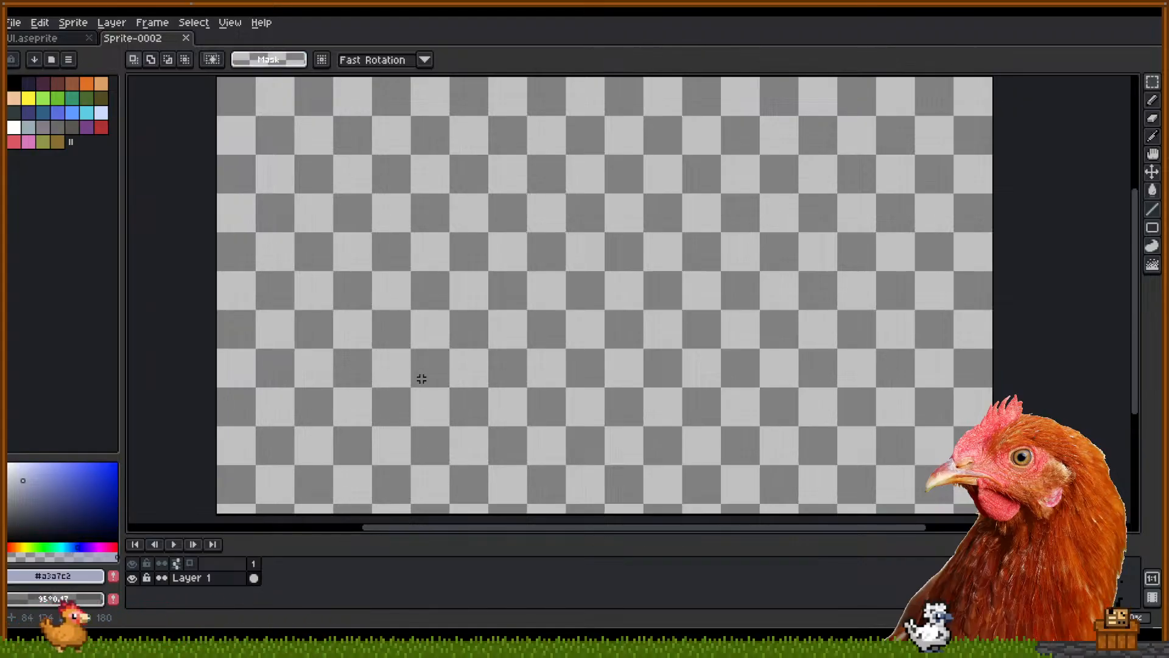
left_click_drag(451, 326, 456, 333)
left_click(67, 59)
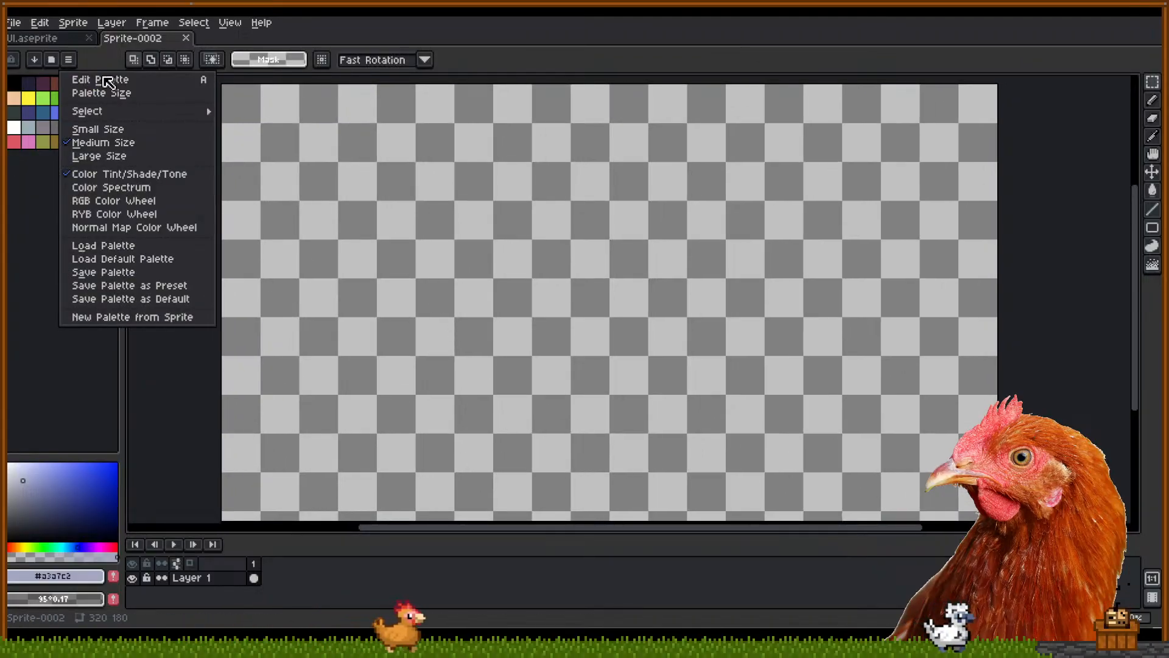
left_click(56, 59)
left_click(51, 59)
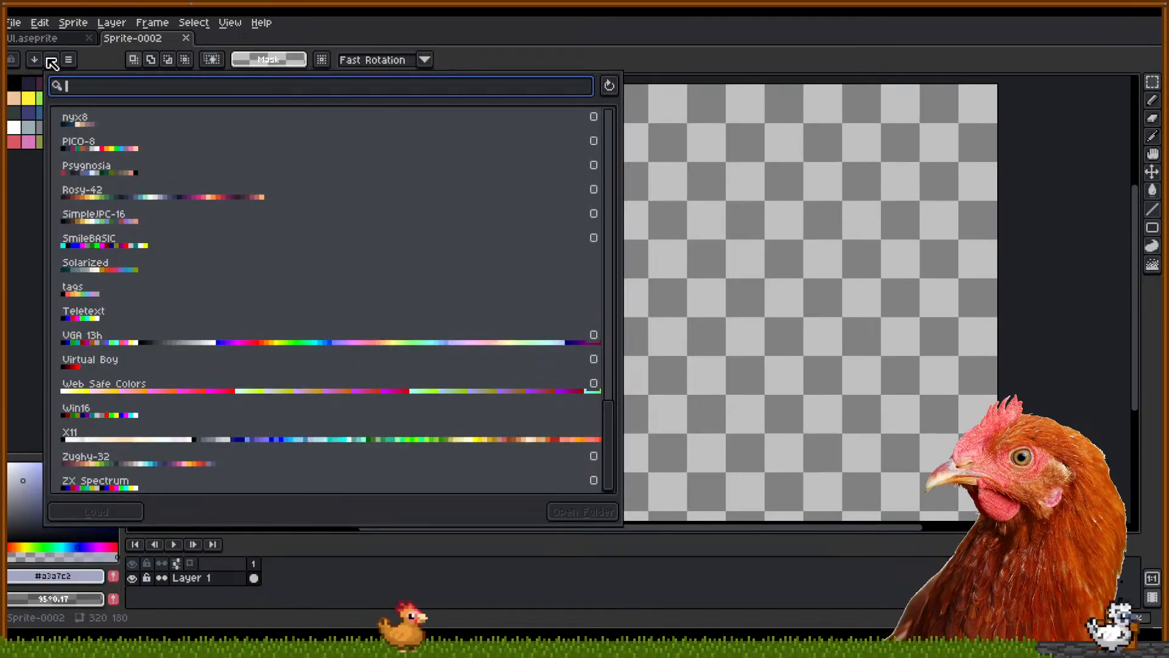
left_click_drag(609, 135, 617, 439)
left_click(221, 192)
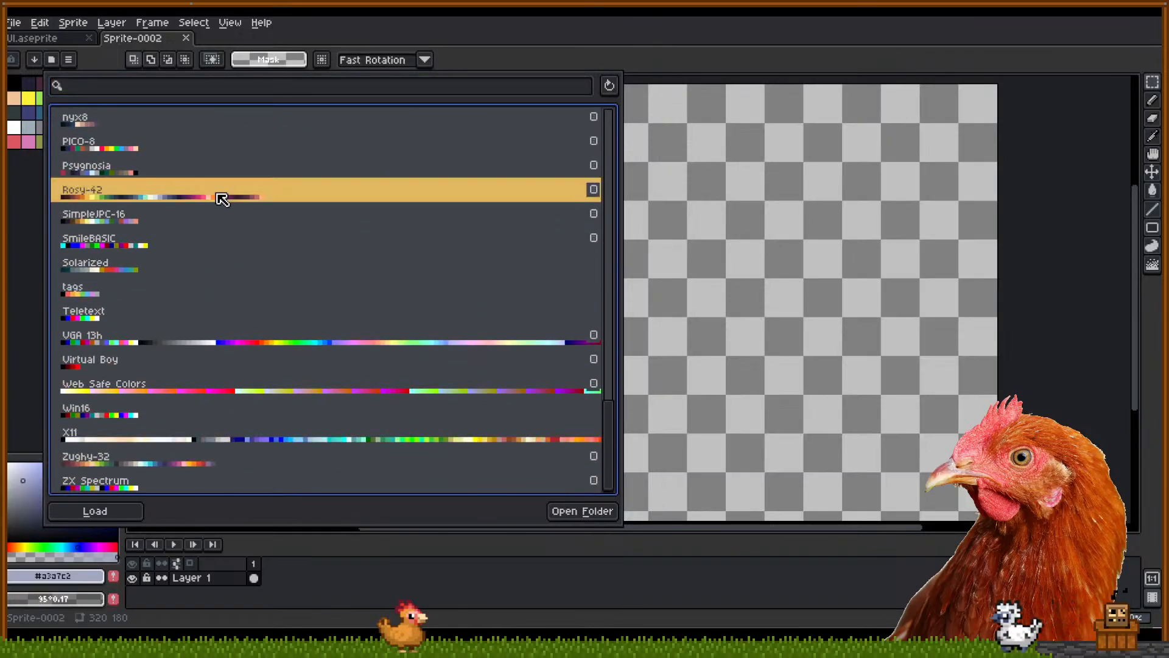
left_click(107, 511)
left_click(661, 78)
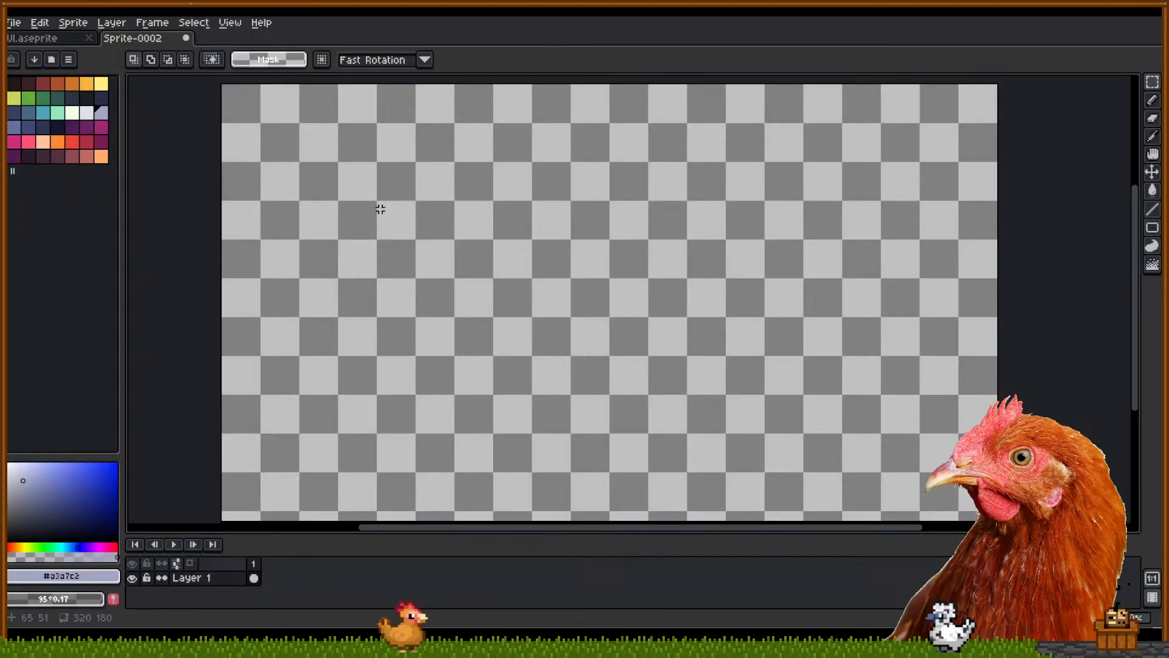
Set the drawing colour to black and switch to the Pencil tool
left_click_drag(560, 276, 562, 271)
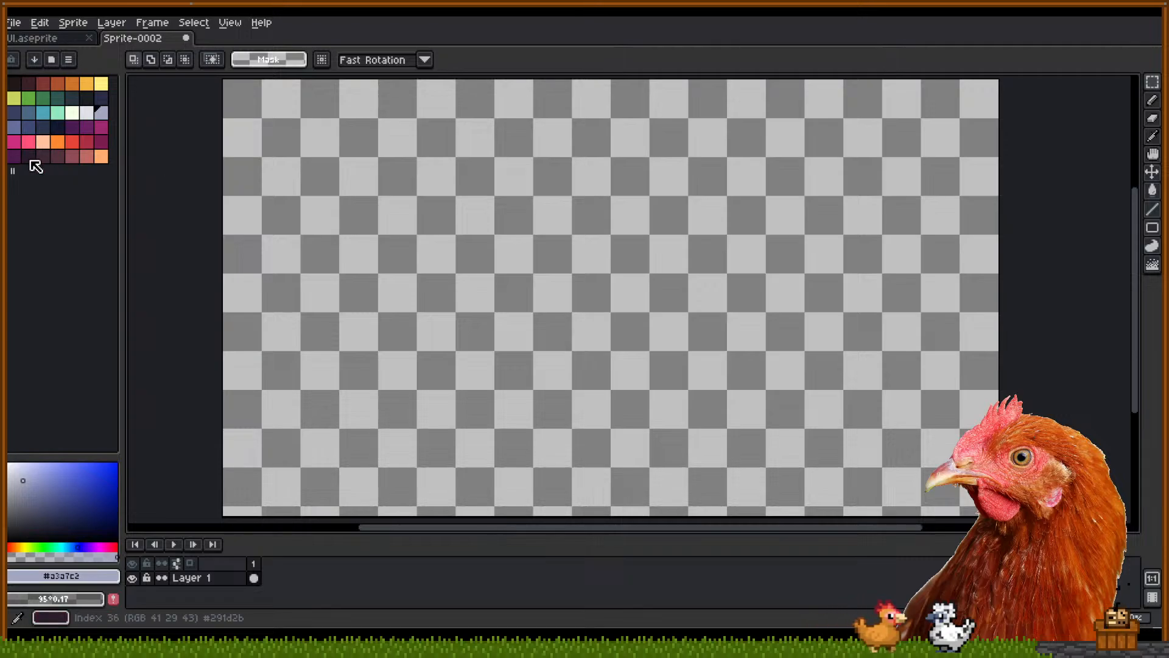
left_click_drag(40, 498, 8, 542)
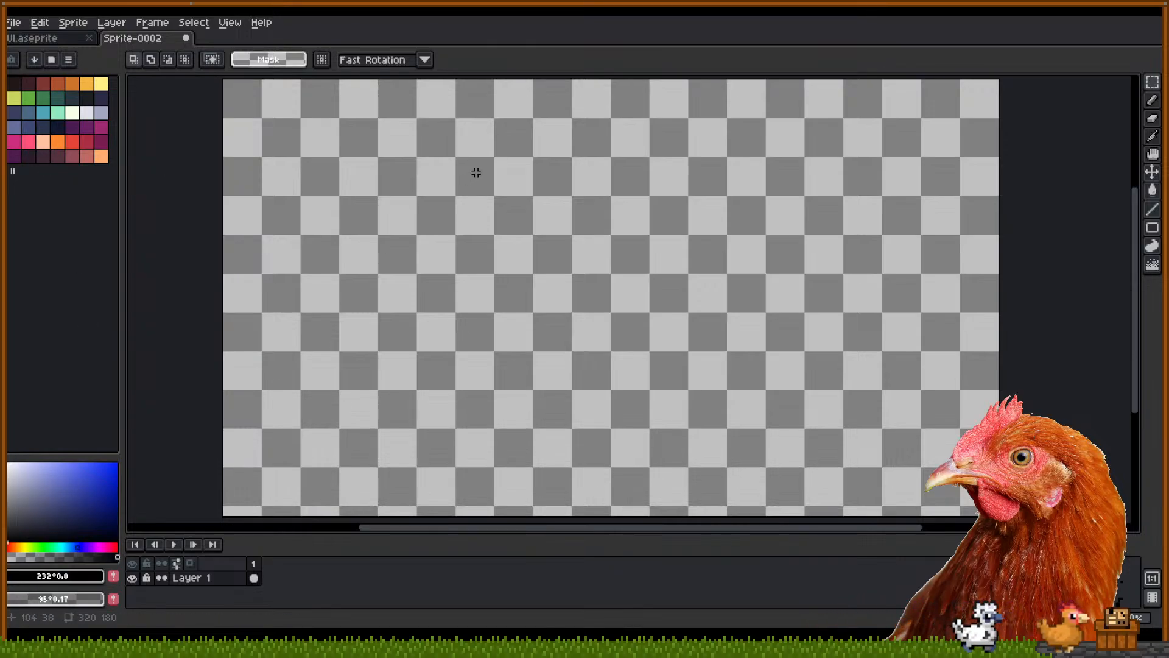
scroll(476, 175, "down", 2)
key("b")
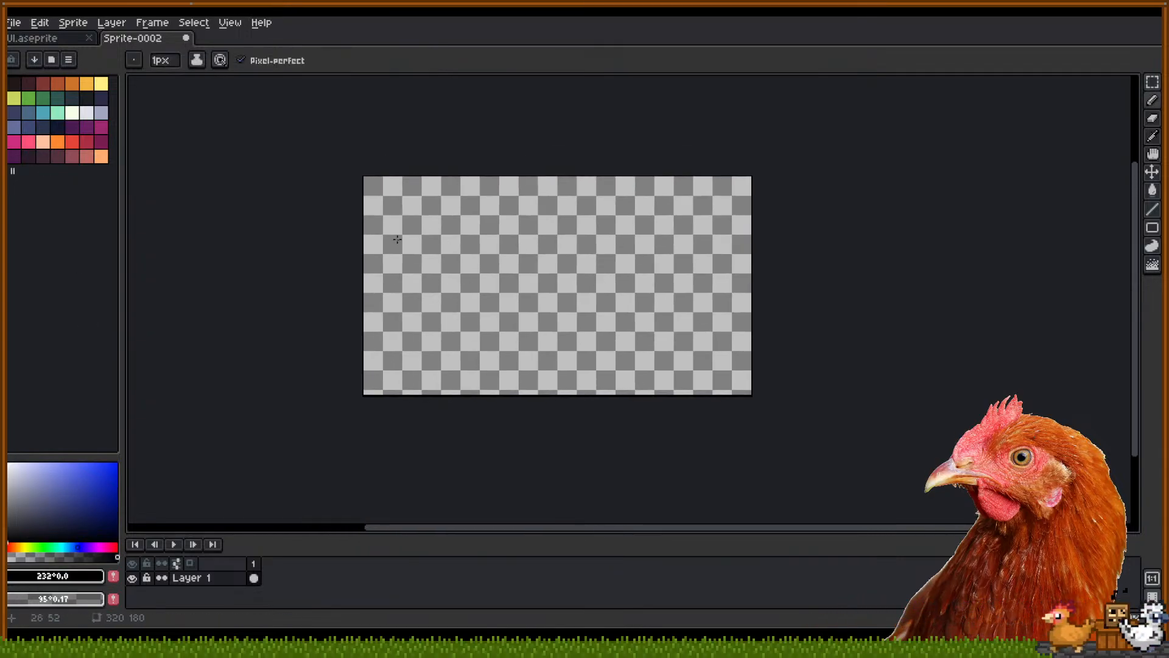
Sketch a rough layout line down the canvas, then undo it
left_click_drag(404, 199, 407, 377)
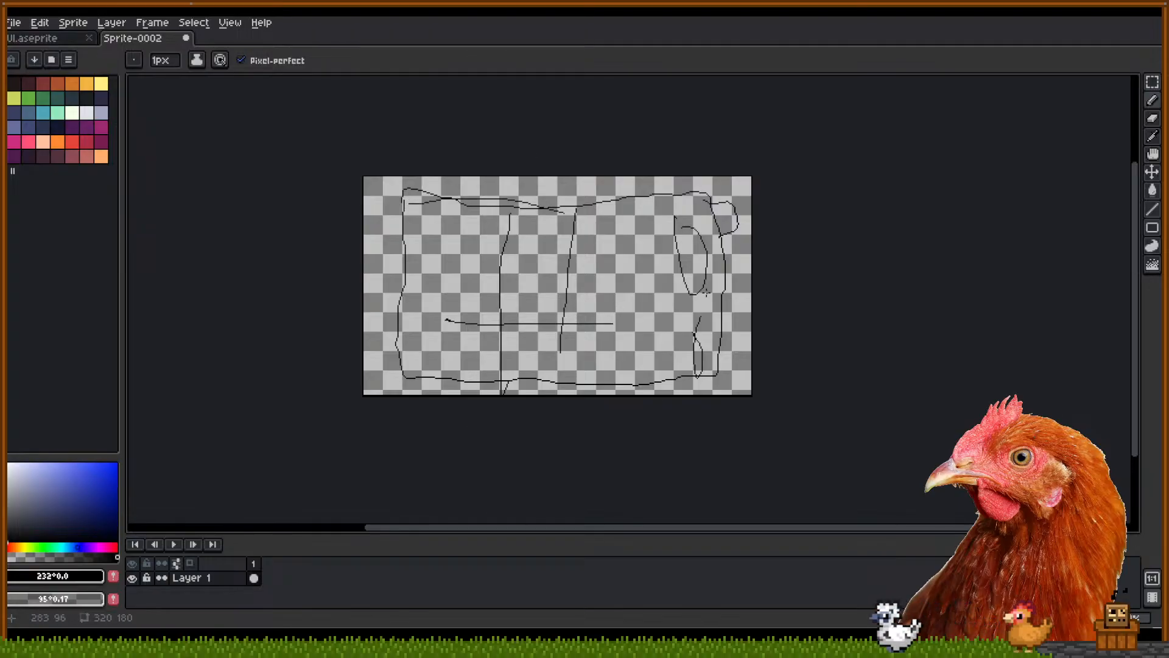
key("ctrl+z")
key("ctrl+z")
key("ctrl+z")
key("ctrl+z")
key("ctrl+z")
key("ctrl+z")
key("ctrl+z")
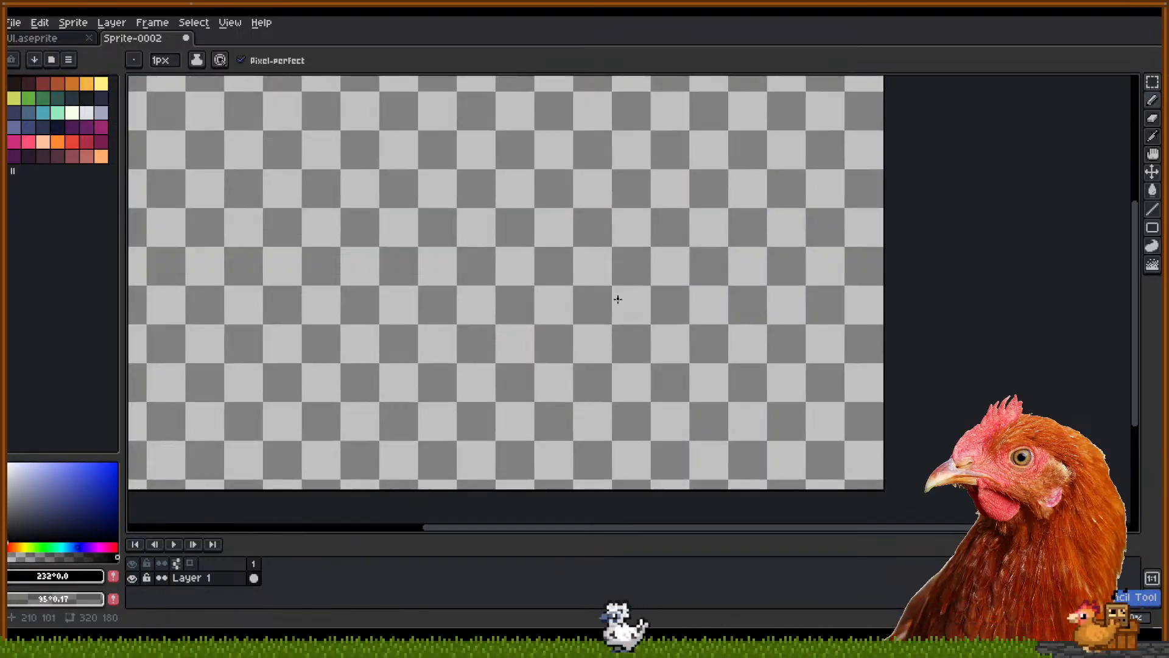
scroll(476, 284, "up", 1)
left_click_drag(477, 284, 580, 298)
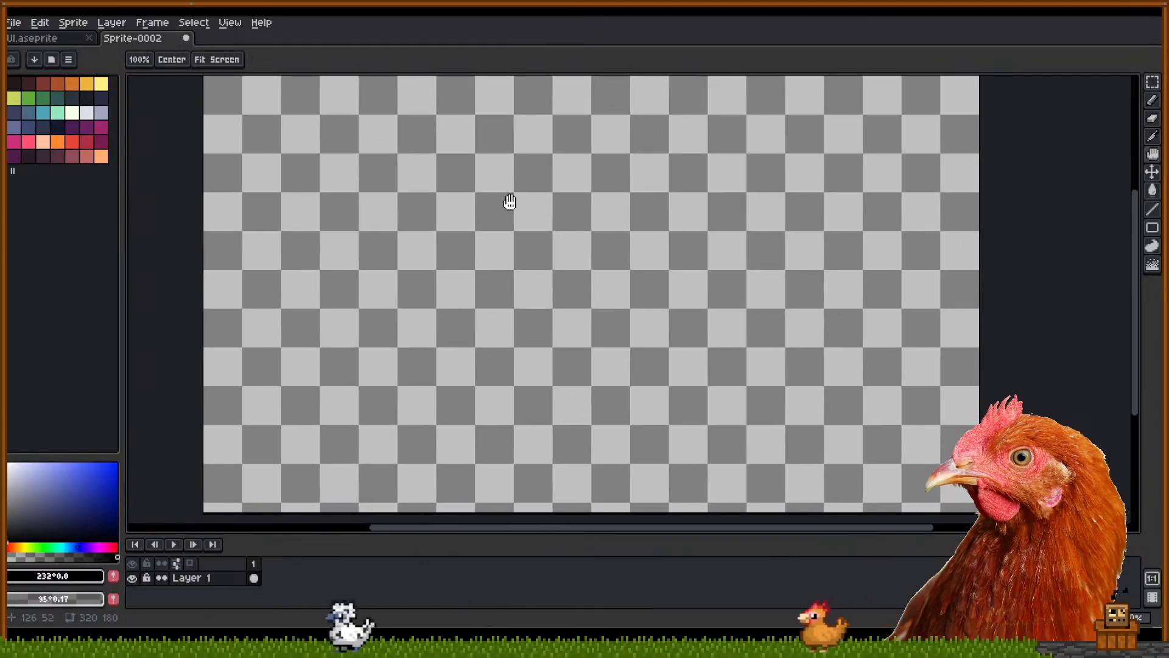
left_click_drag(511, 203, 508, 208)
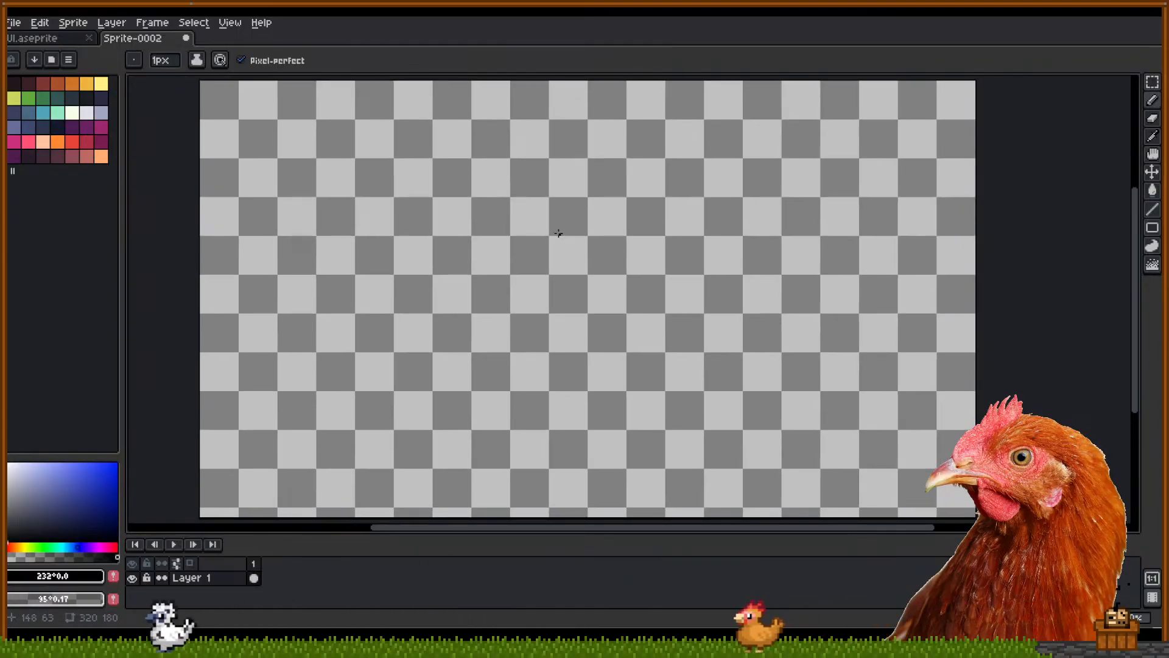
scroll(556, 235, "down", 2)
scroll(549, 227, "up", 2)
left_click_drag(574, 345, 572, 332)
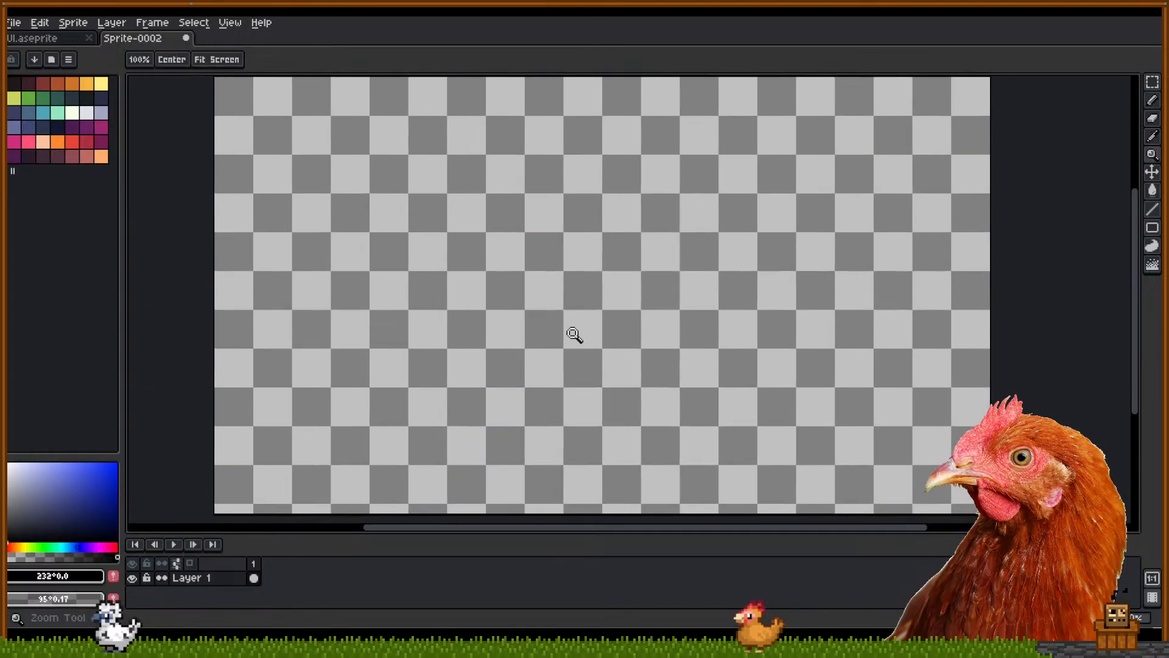
scroll(566, 335, "down", 1)
scroll(554, 335, "up", 1)
scroll(555, 337, "down", 1)
scroll(565, 335, "up", 1)
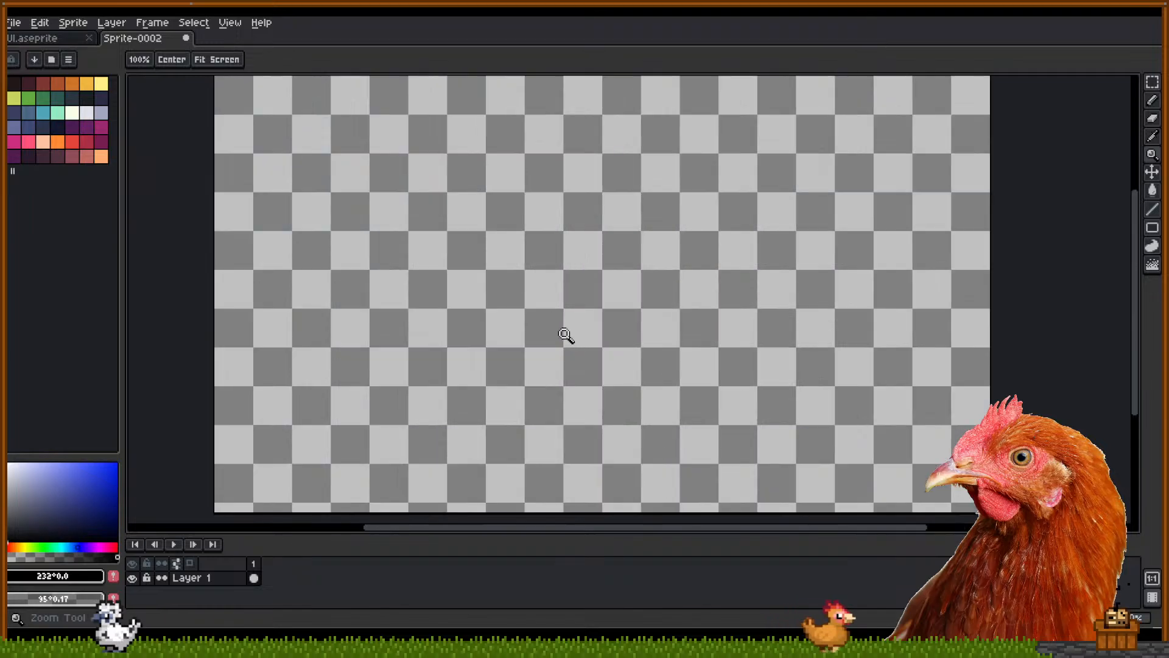
scroll(554, 334, "down", 1)
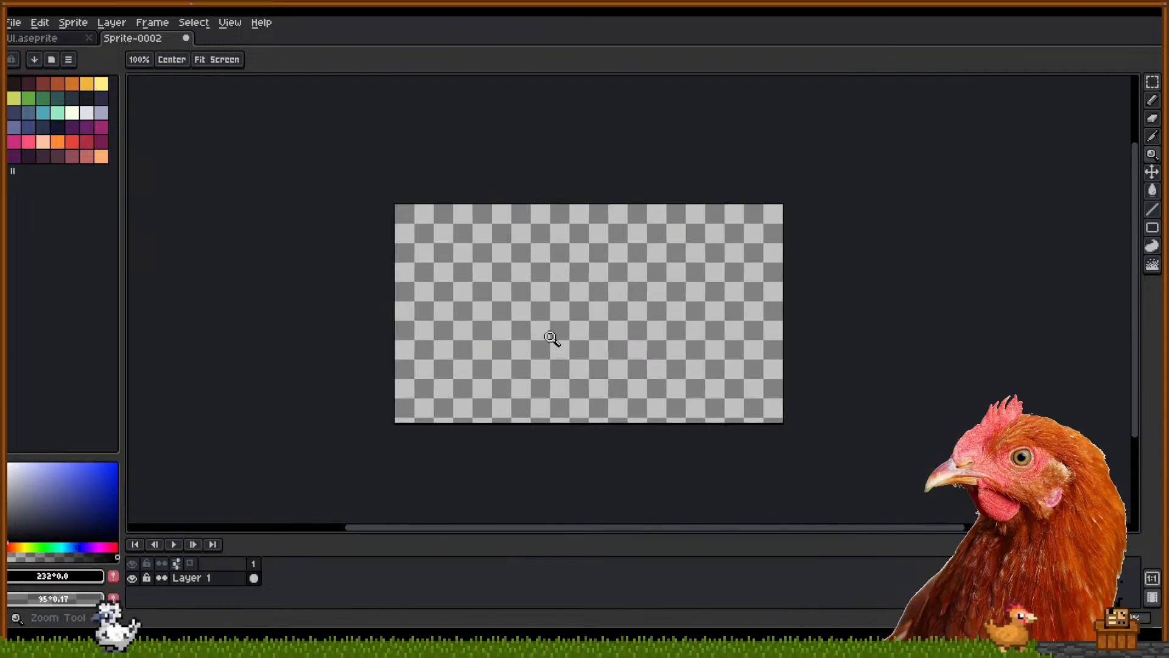
scroll(555, 340, "up", 1)
scroll(557, 346, "down", 1)
scroll(558, 349, "up", 1)
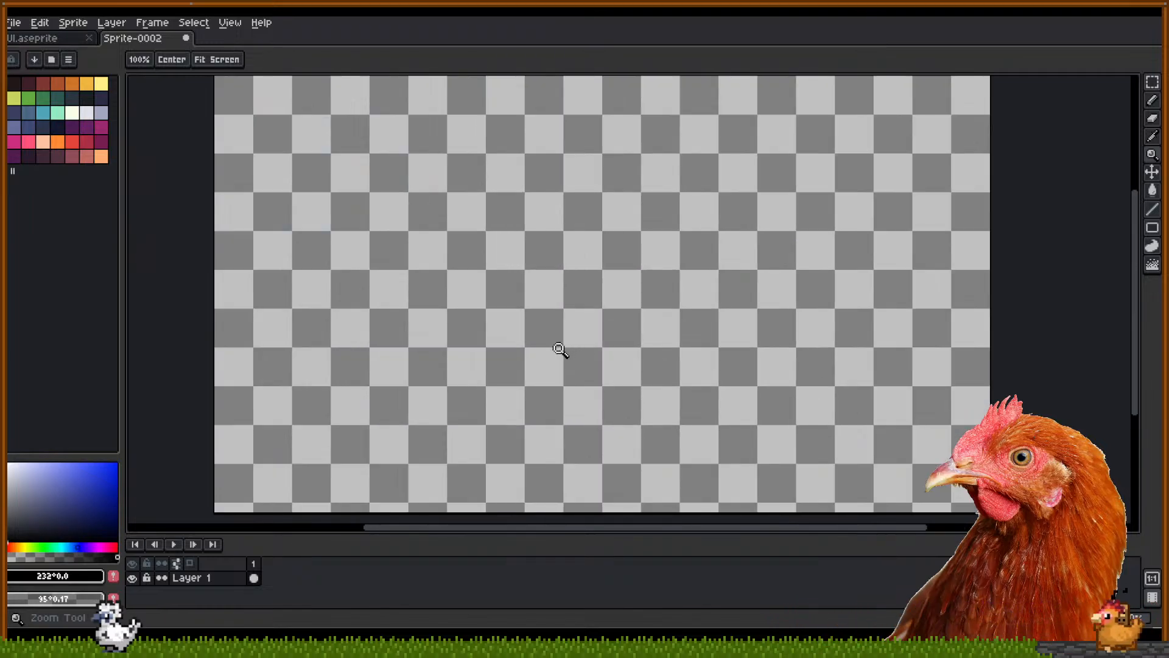
scroll(557, 348, "down", 1)
scroll(556, 347, "up", 1)
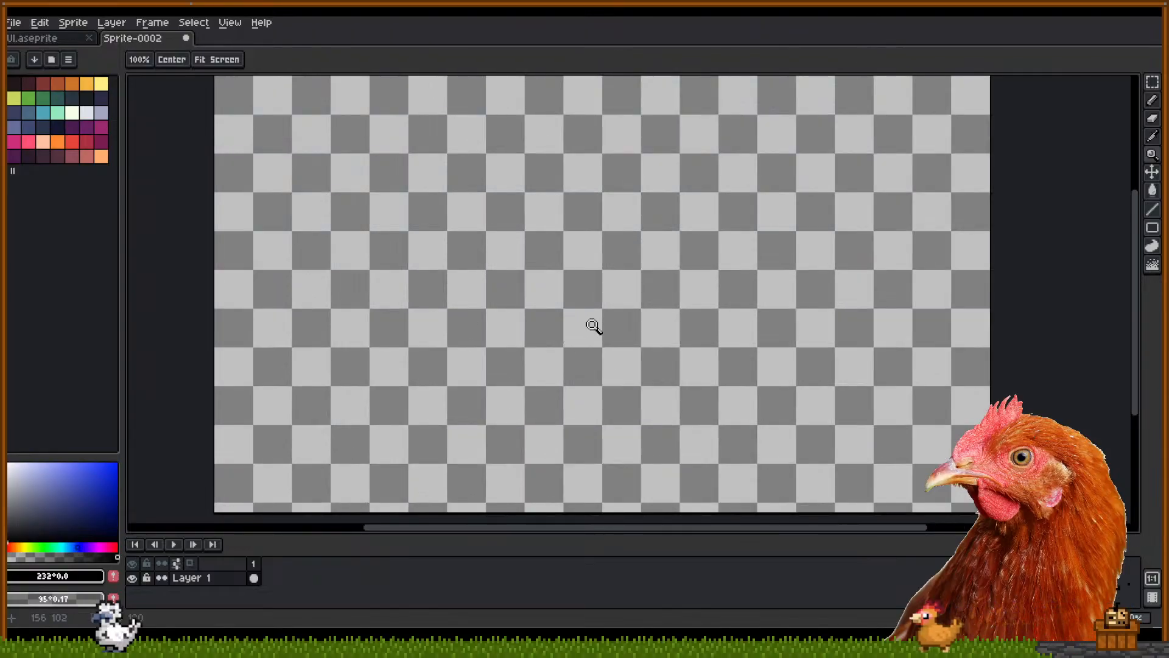
key("p")
key("Escape")
key("b")
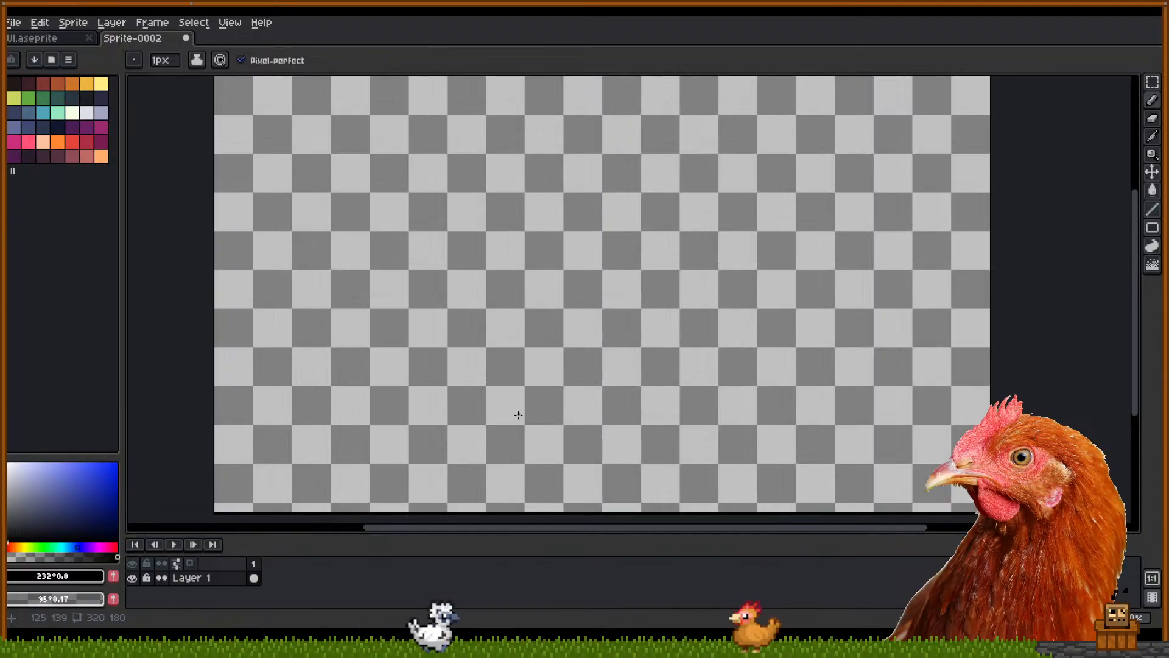
left_click_drag(519, 415, 522, 194)
key("ctrl+z")
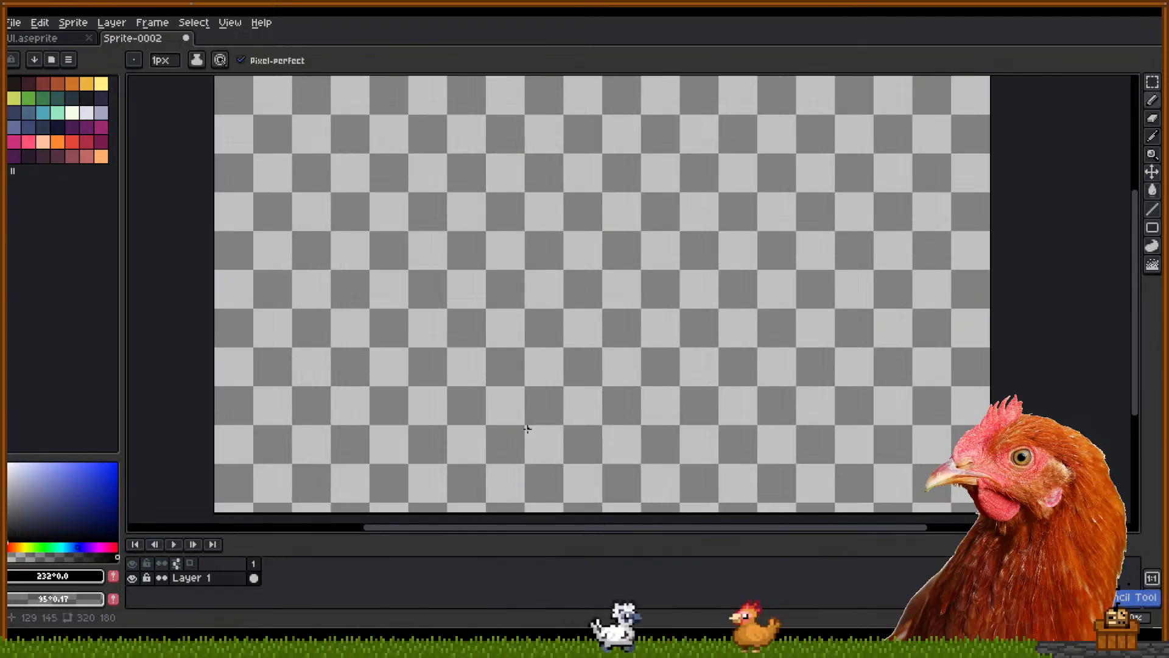
left_click_drag(537, 479, 525, 239)
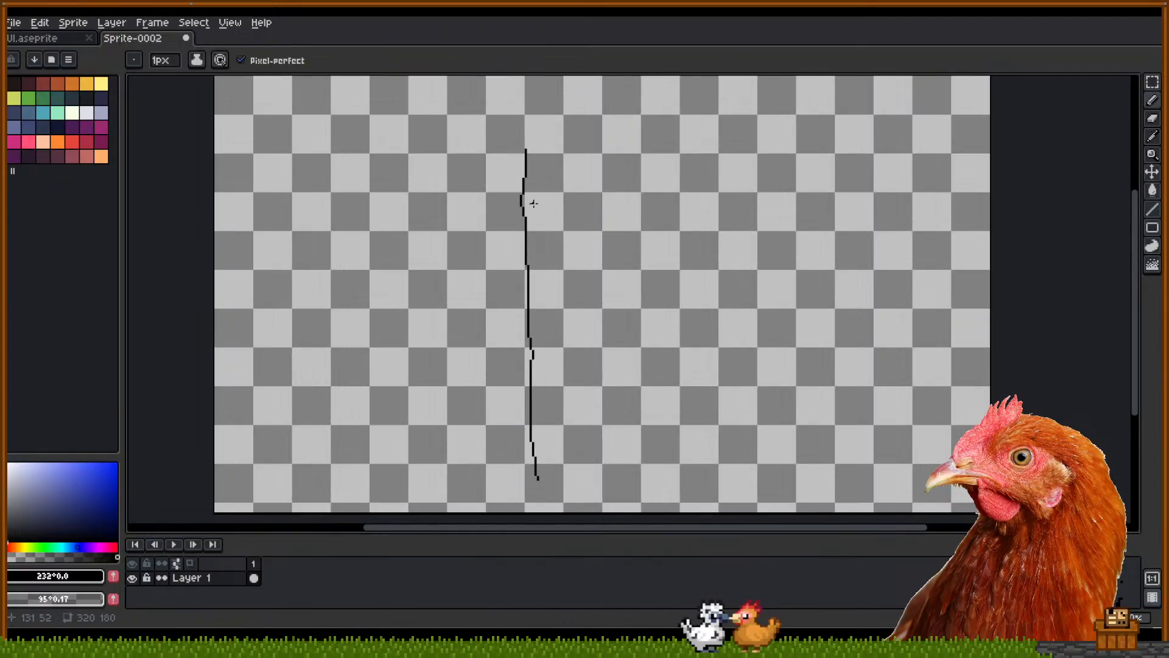
key("ctrl+z")
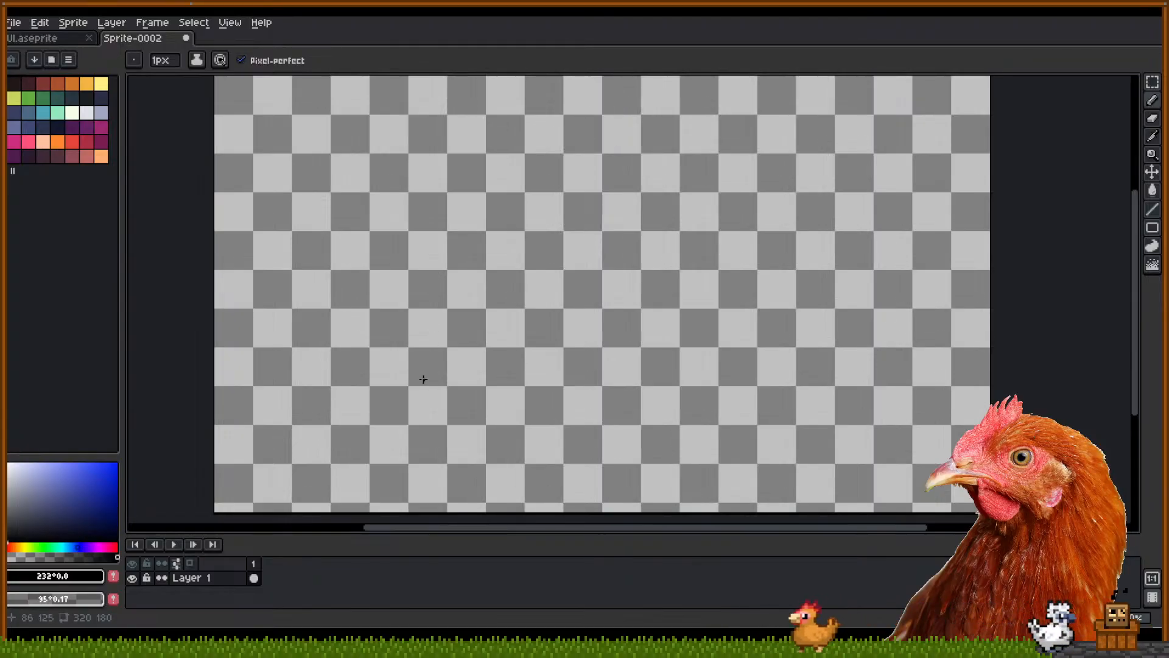
Draw a straight line across the canvas bottom, undoing an extra vertical line
left_click_drag(375, 474, 930, 477)
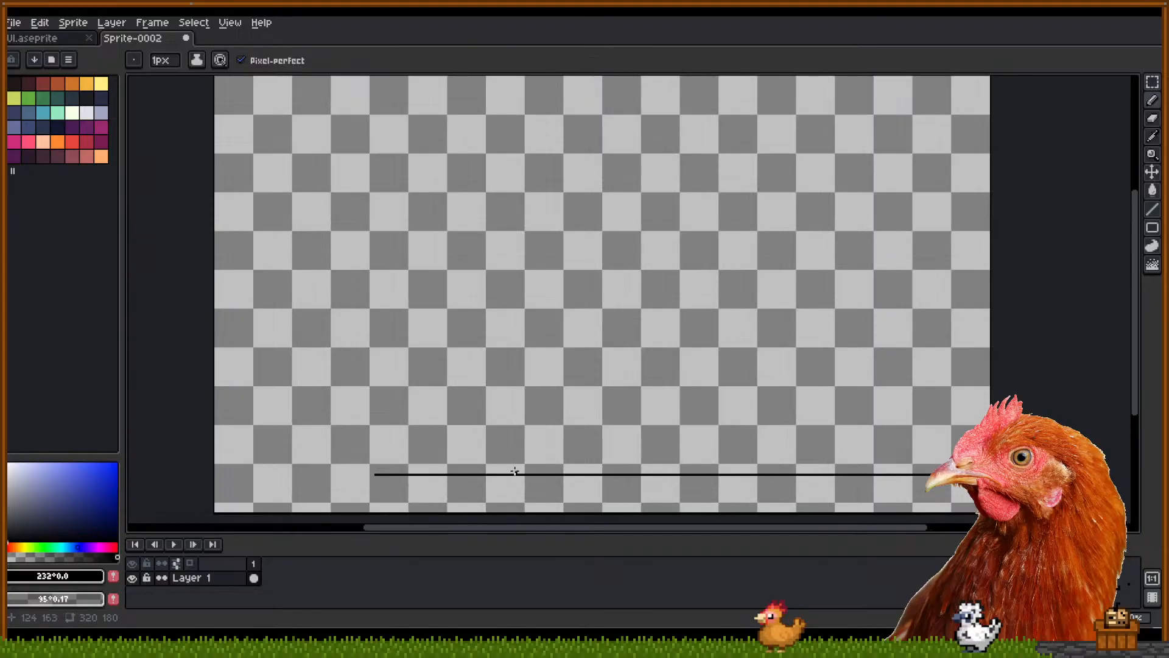
left_click_drag(513, 89, 521, 77)
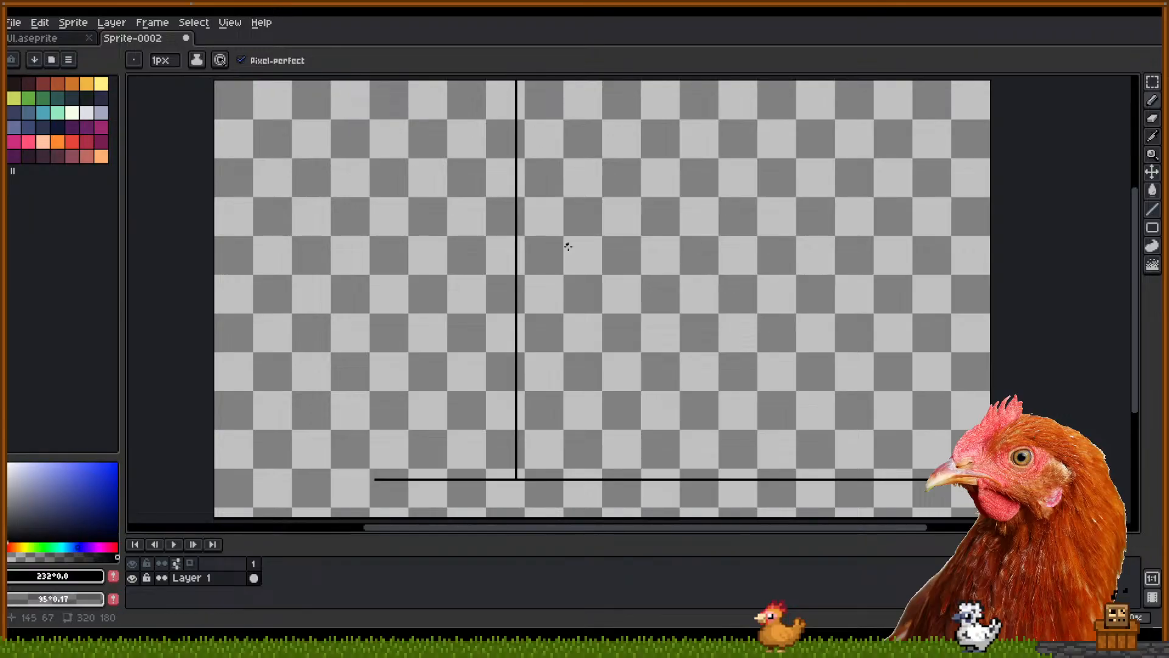
mouse_move(565, 286)
left_mouse_down()
mouse_move(577, 251)
mouse_move(573, 260)
left_mouse_up()
left_click_drag(528, 313, 540, 332)
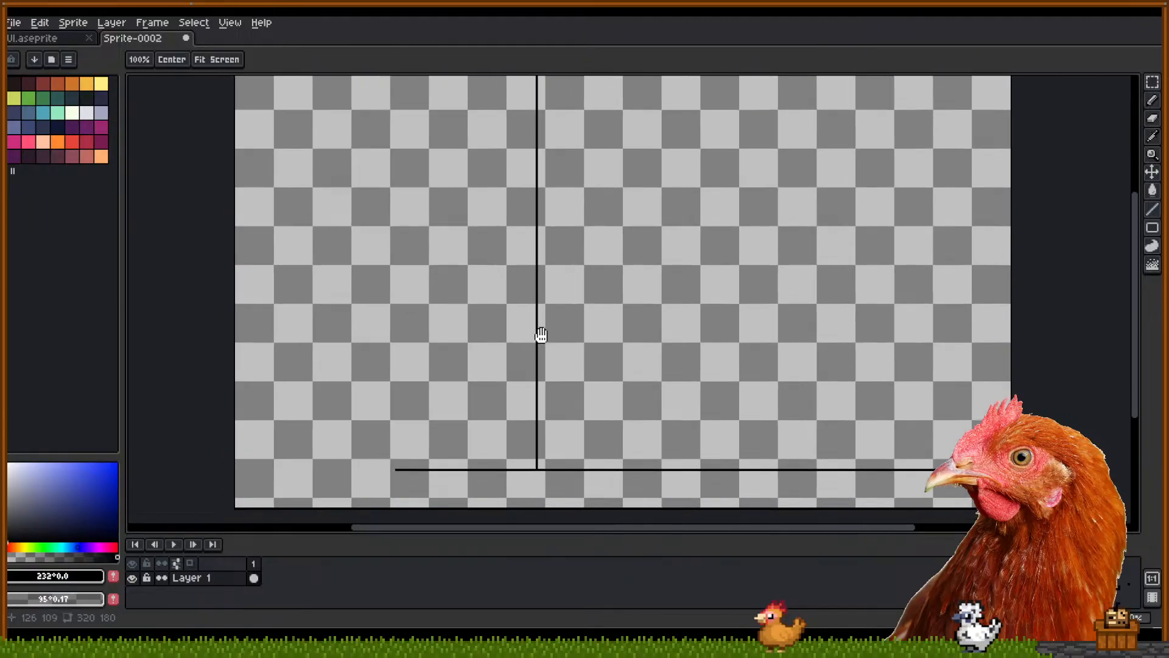
key("ctrl+z")
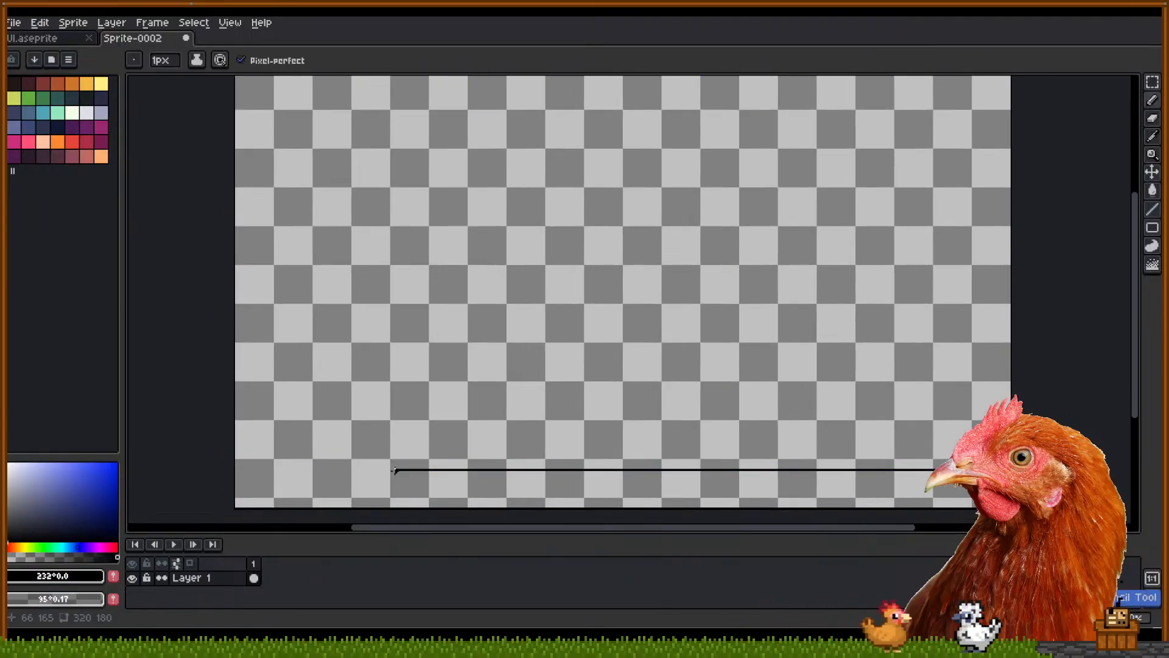
Draw a long vertical line near the left edge of the canvas
left_click_drag(394, 465, 396, 85)
scroll(497, 285, "down", 1)
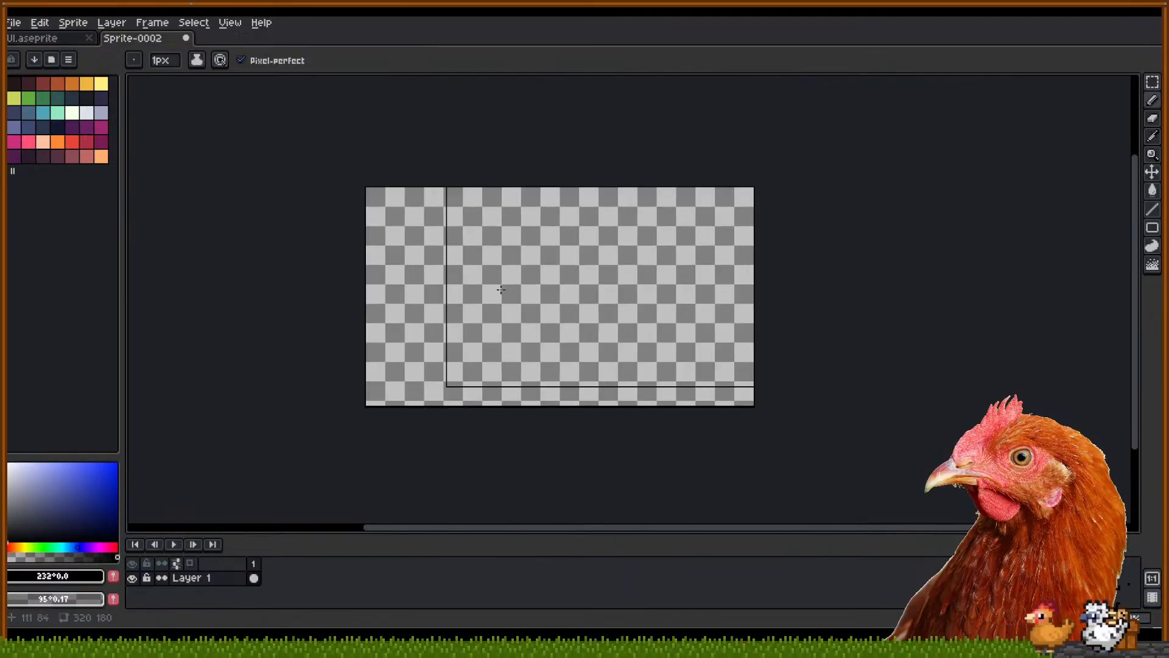
left_click_drag(507, 297, 491, 337)
scroll(505, 295, "up", 1)
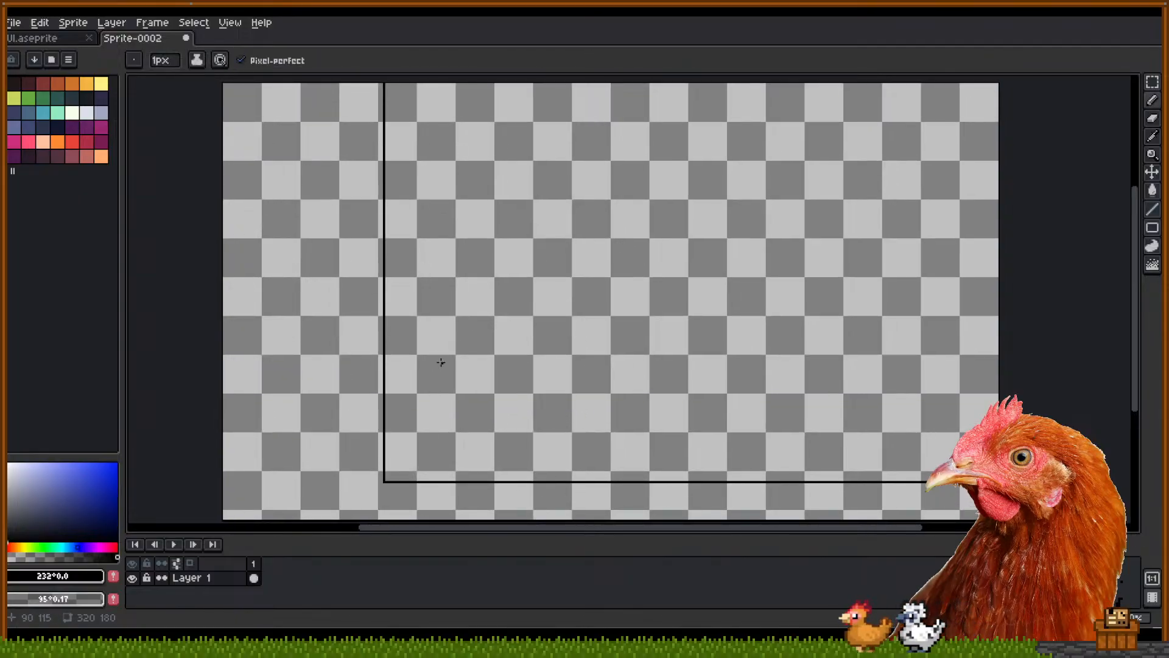
Sketch the sides of a small corner box at lower right, undoing stray strokes
mouse_move(866, 490)
left_mouse_down()
mouse_move(873, 401)
mouse_move(1071, 395)
mouse_move(956, 375)
mouse_move(1077, 369)
left_mouse_up()
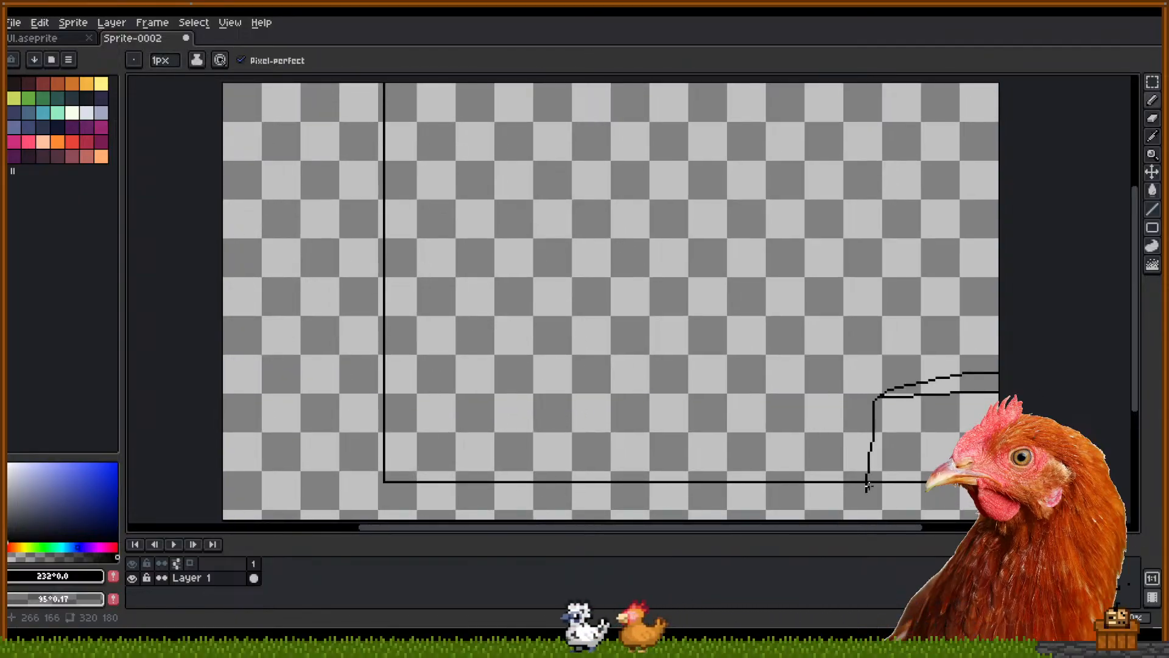
left_click_drag(868, 486, 1129, 477)
key("ctrl+z")
key("ctrl+z")
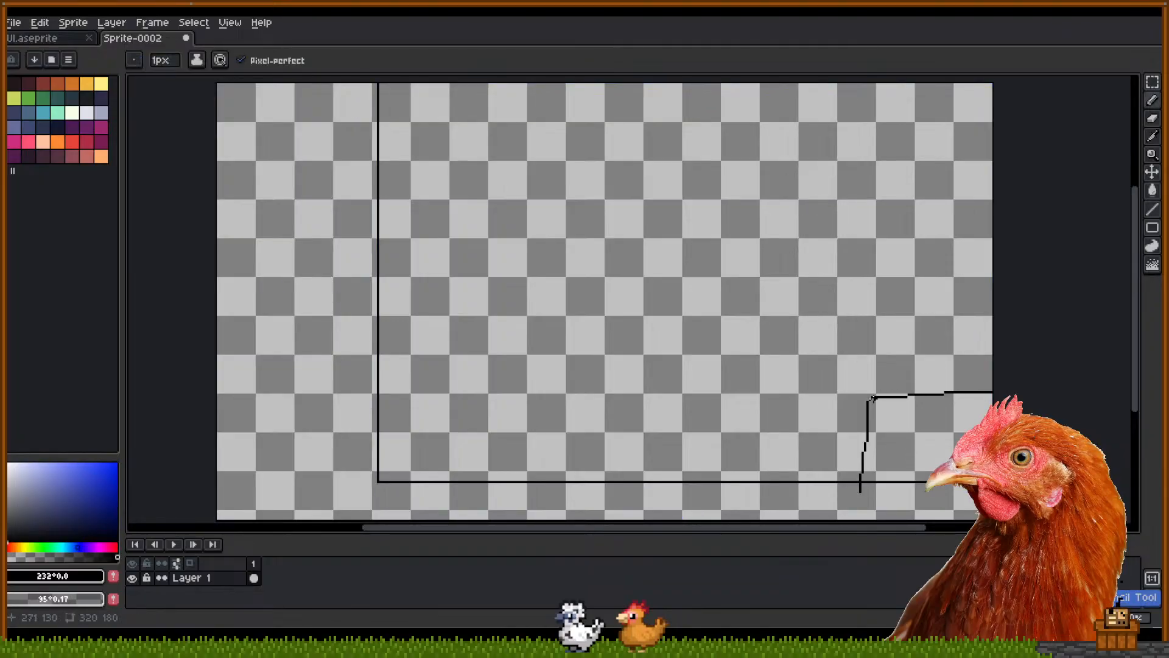
left_click_drag(659, 411, 749, 397)
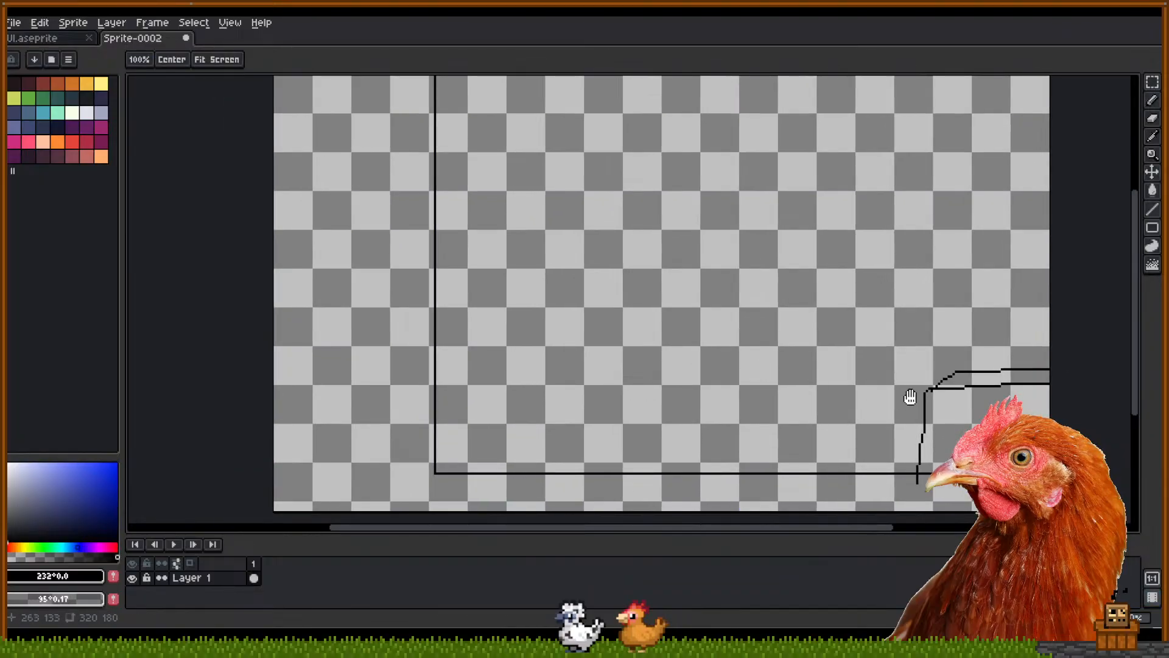
left_click_drag(550, 372, 634, 382)
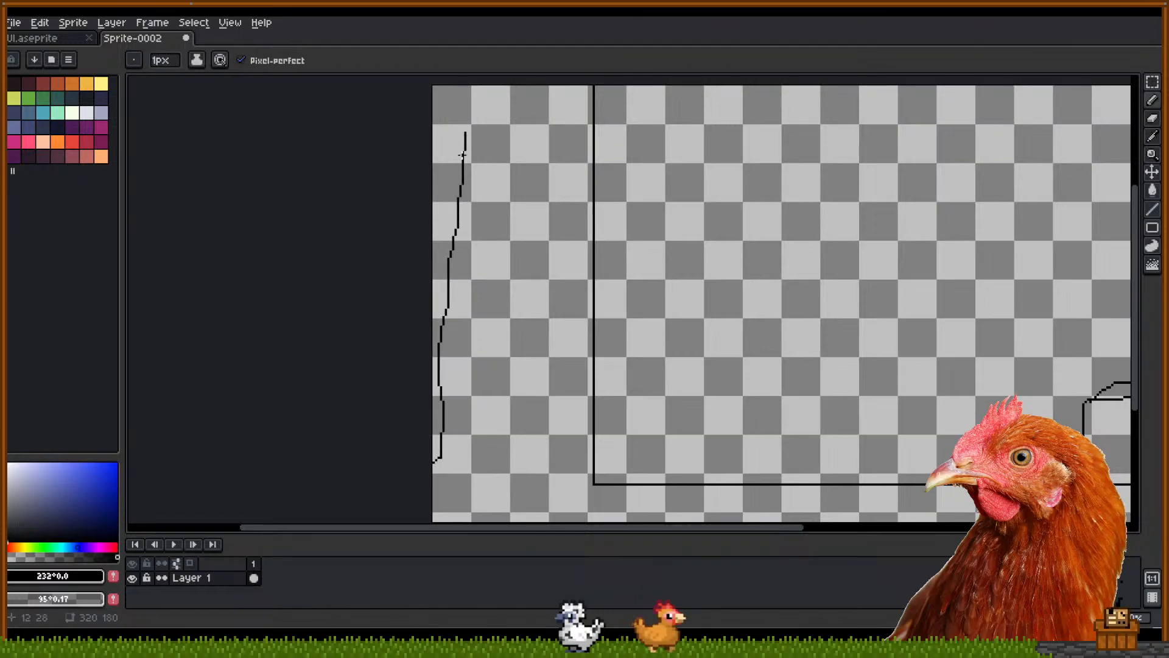
key("ctrl+z")
Undo a short horizontal line and a small U-shaped stroke
left_click(420, 312)
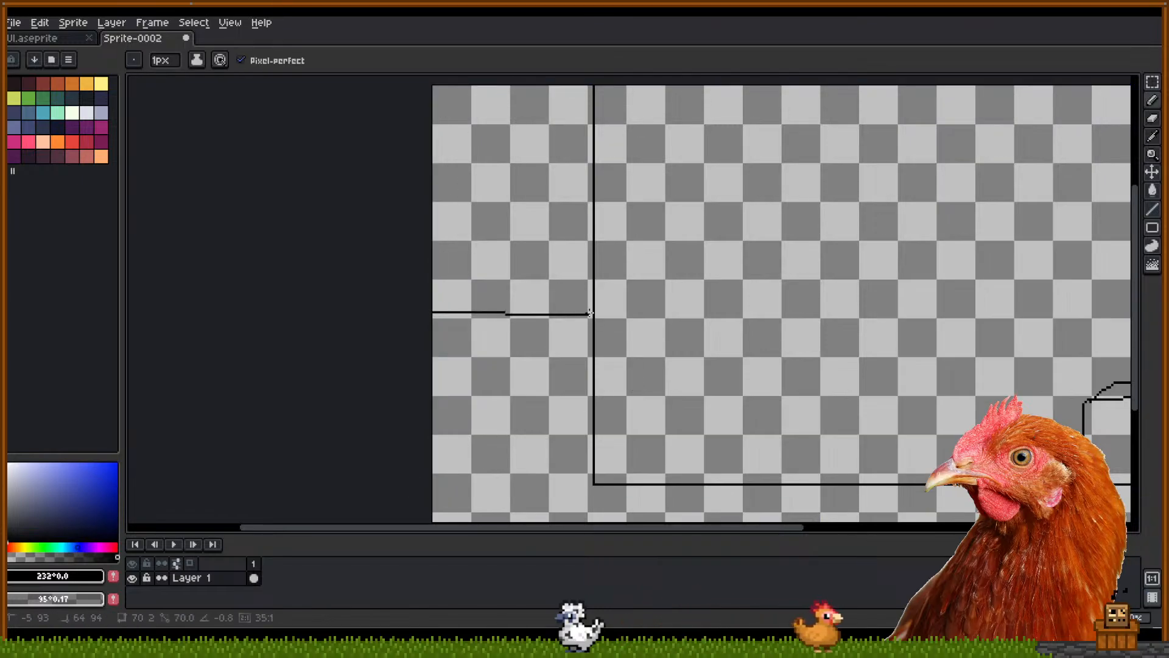
key("ctrl+z")
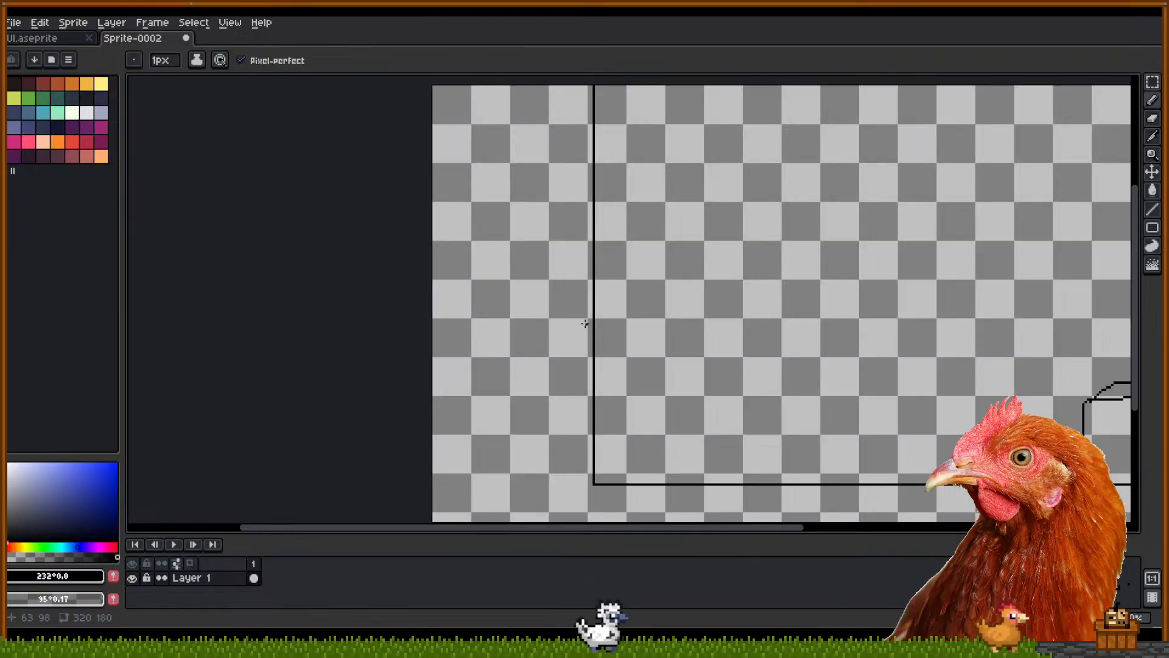
left_click_drag(682, 309, 671, 308)
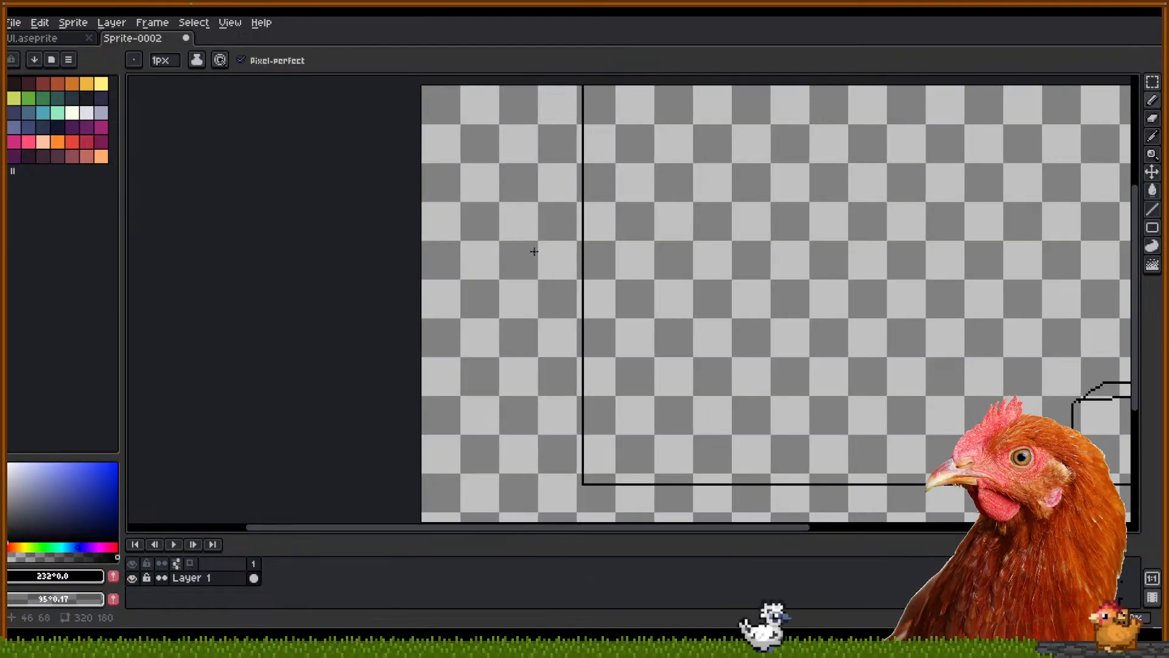
mouse_move(638, 367)
left_mouse_down()
mouse_move(518, 366)
mouse_move(477, 344)
left_mouse_up()
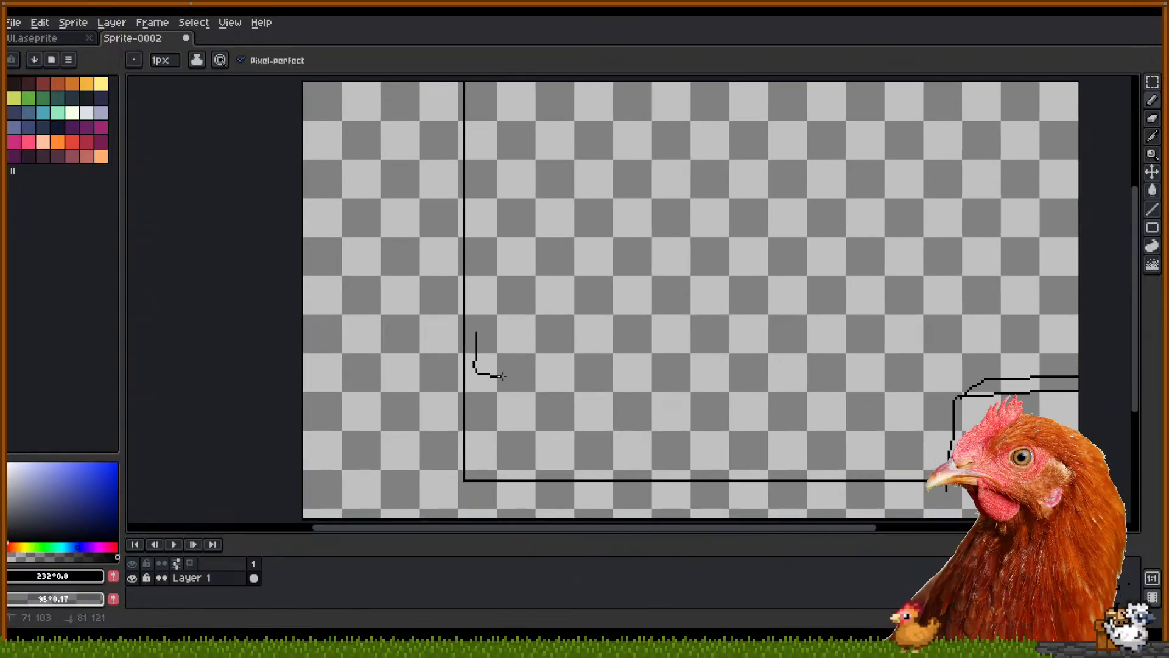
key("ctrl+z")
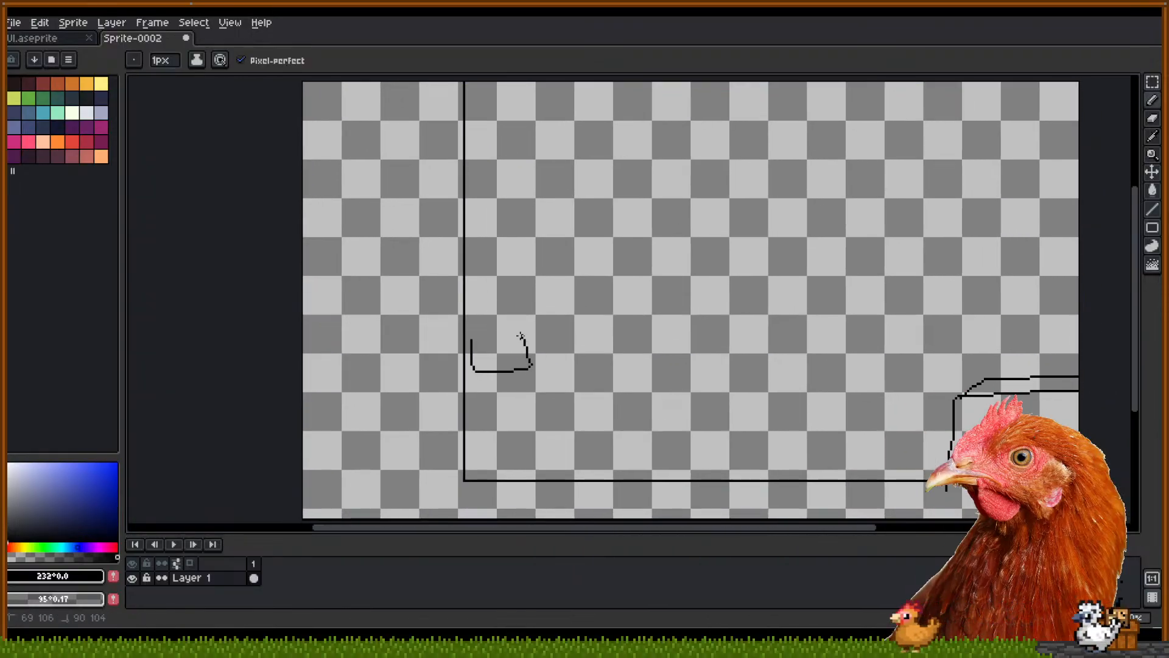
key("ctrl+z")
left_click(13, 22)
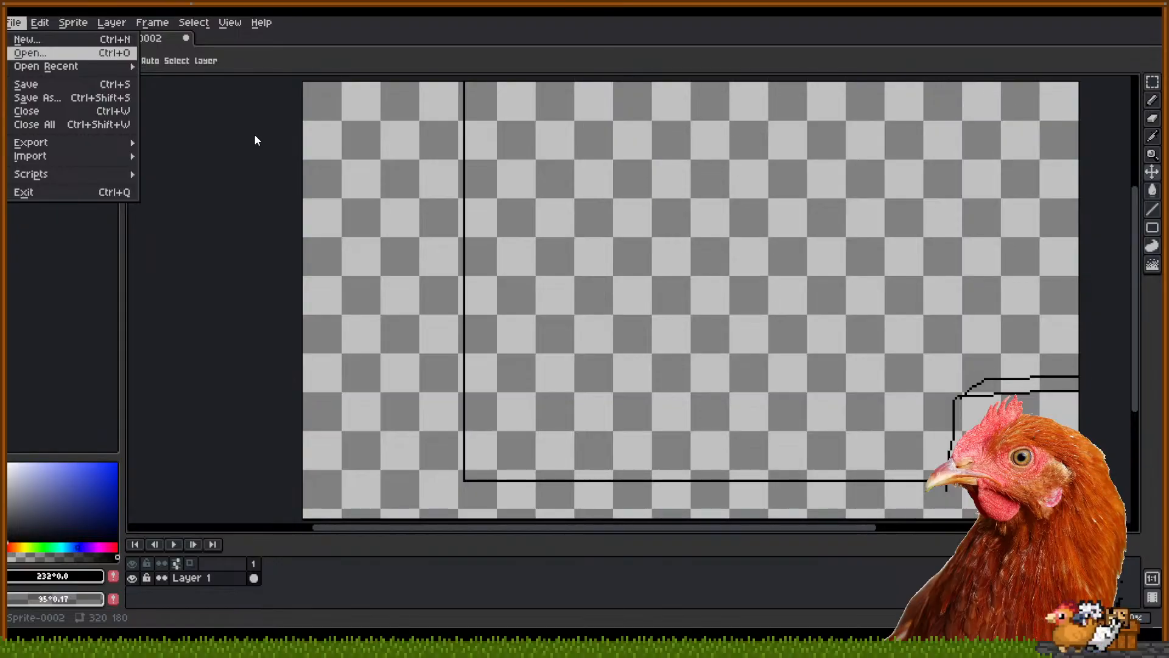
Open the Cat and Player sprite and copy its character with a rectangular selection
left_click(576, 390)
scroll(647, 296, "up", 5)
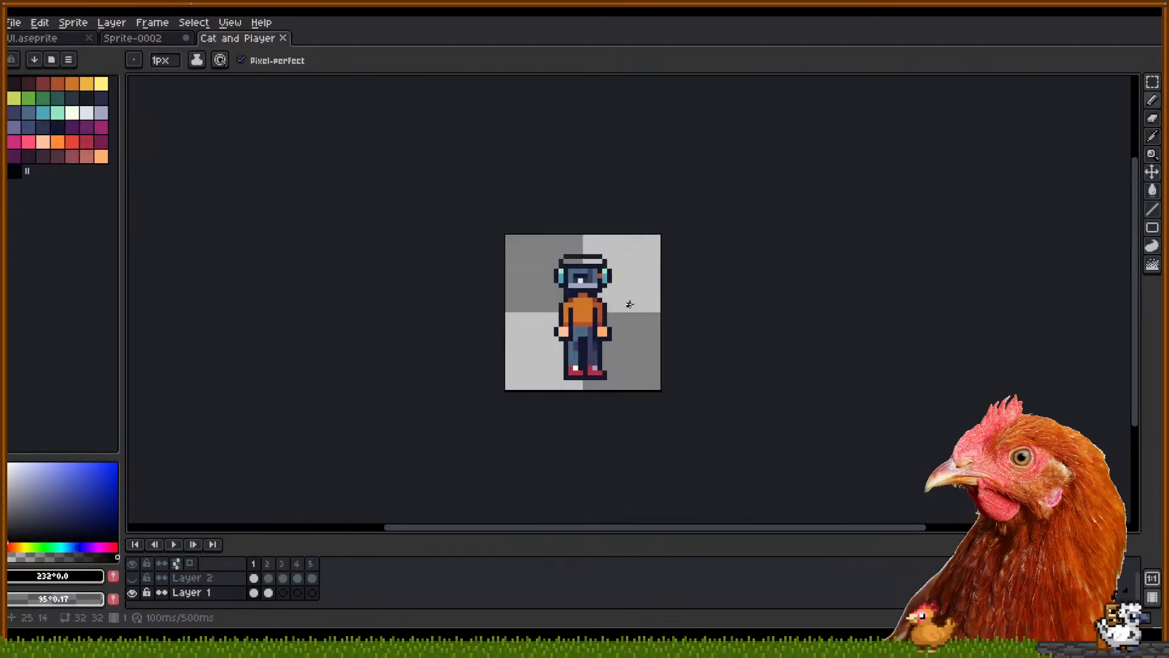
scroll(605, 310, "up", 1)
key("m")
left_click_drag(516, 216, 677, 412)
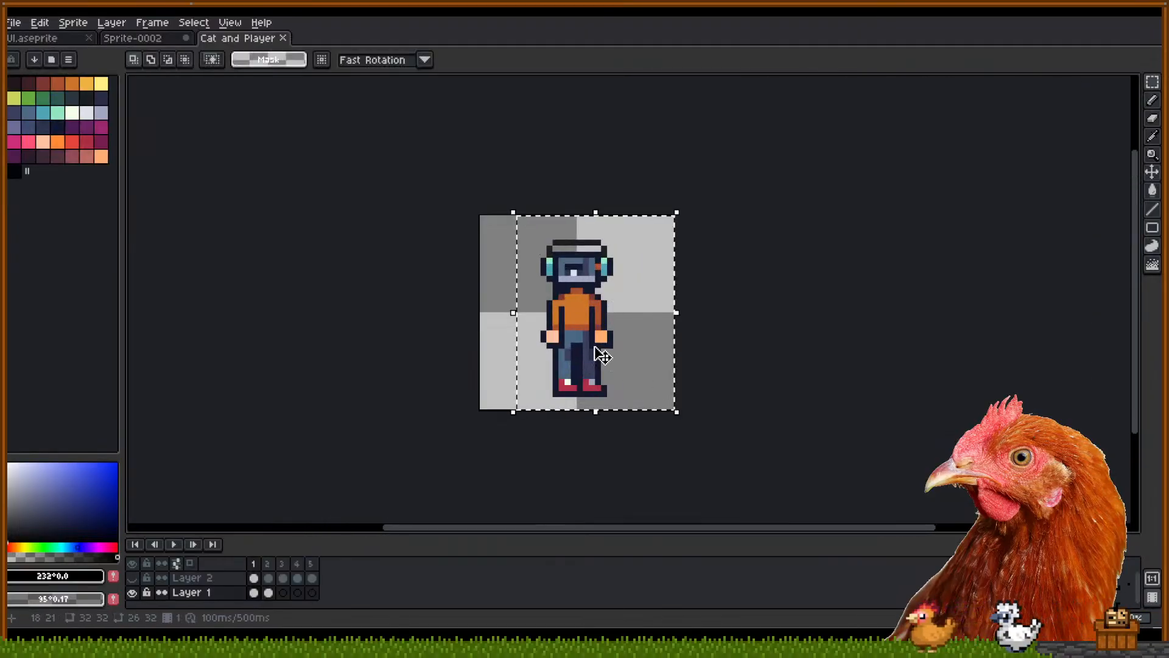
key("ctrl+c")
Paste the character into Sprite-0002, enlarge it about three times and place it at lower middle
left_click(148, 39)
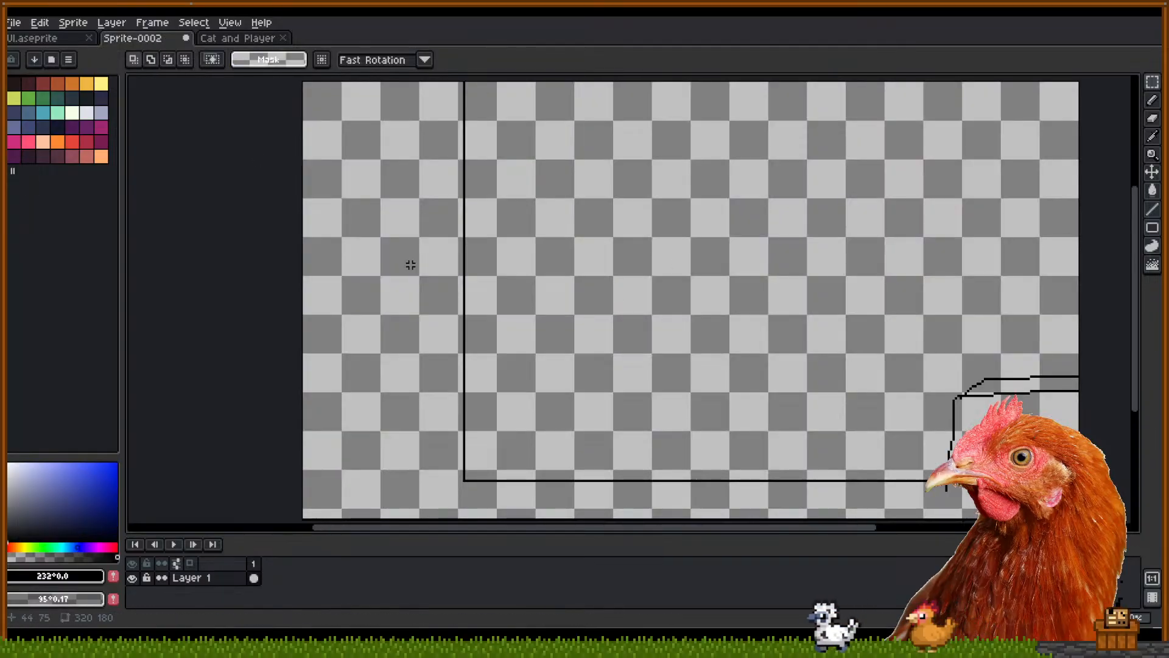
key("ctrl+v")
left_click_drag(351, 122, 503, 481)
left_click_drag(529, 411, 652, 241)
left_click_drag(549, 376, 532, 397)
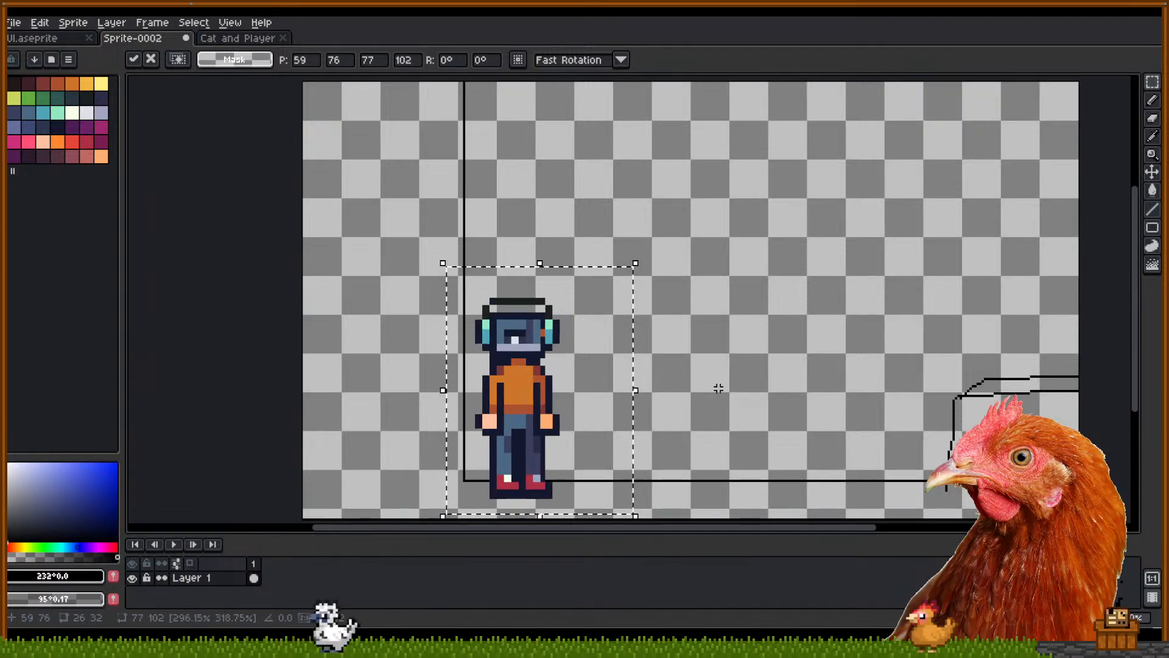
left_click_drag(638, 264, 623, 291)
left_click_drag(509, 419, 525, 404)
left_click(716, 407)
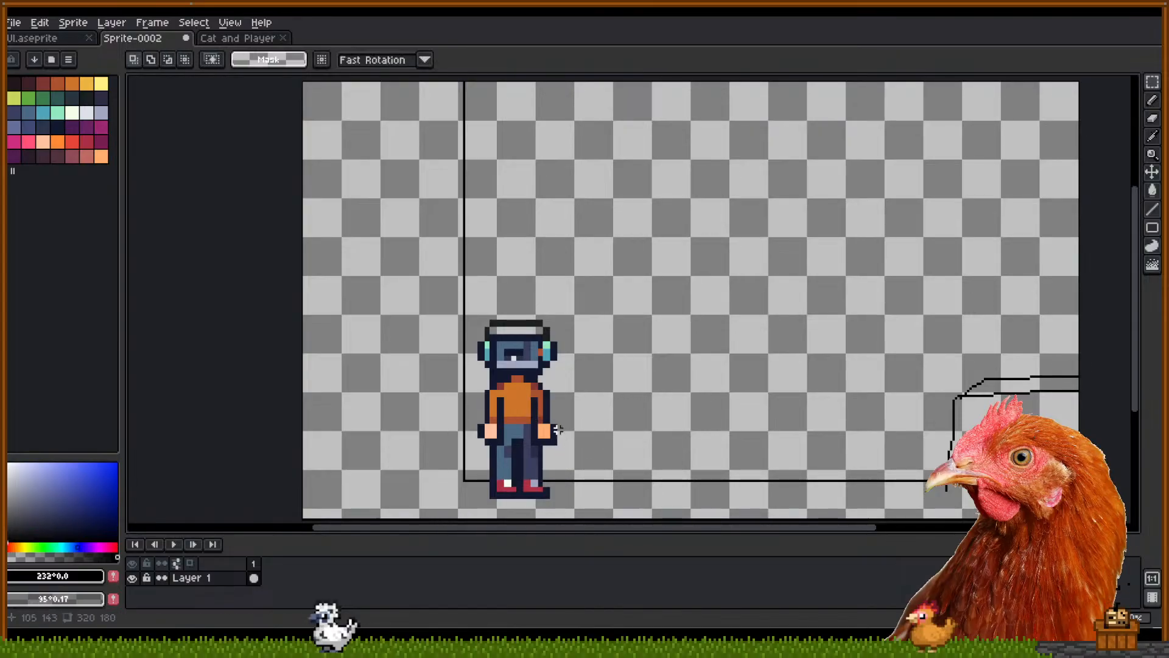
Rotate the character's right arm across its chest
mouse_move(559, 444)
left_mouse_down()
mouse_move(534, 400)
mouse_move(595, 423)
mouse_move(606, 503)
mouse_move(542, 418)
mouse_move(491, 434)
mouse_move(469, 398)
left_mouse_up()
left_click(614, 410)
left_click(490, 419)
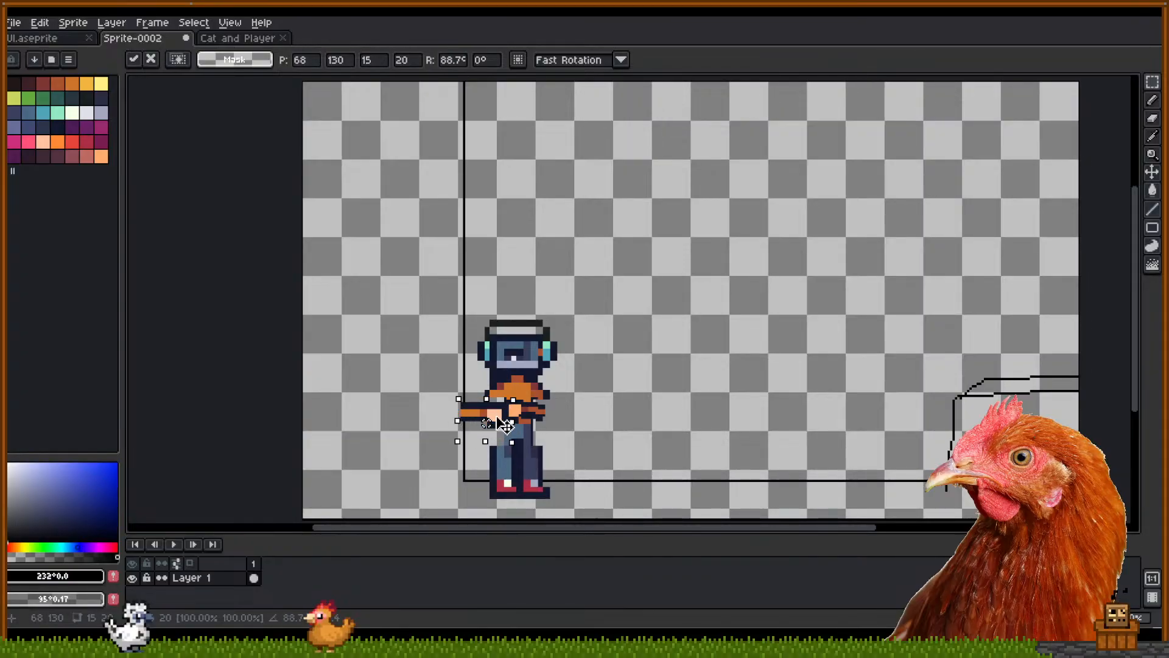
Move the arm onto the torso and tilt the character's front foot about -40°
left_click_drag(503, 423, 532, 416)
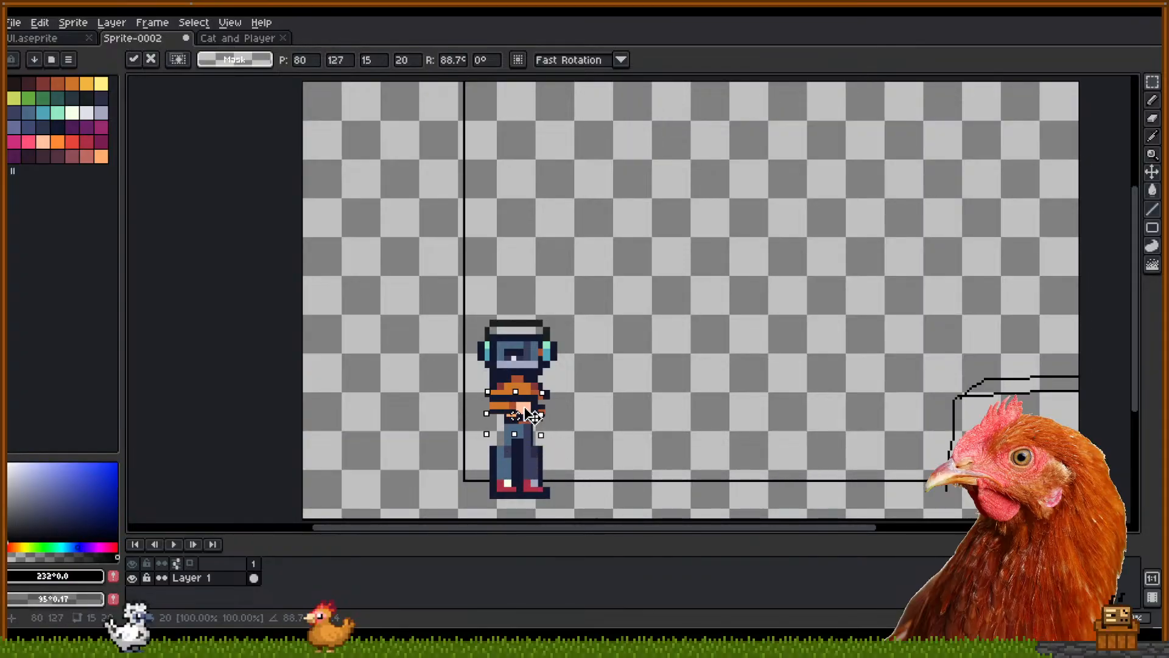
left_click(593, 388)
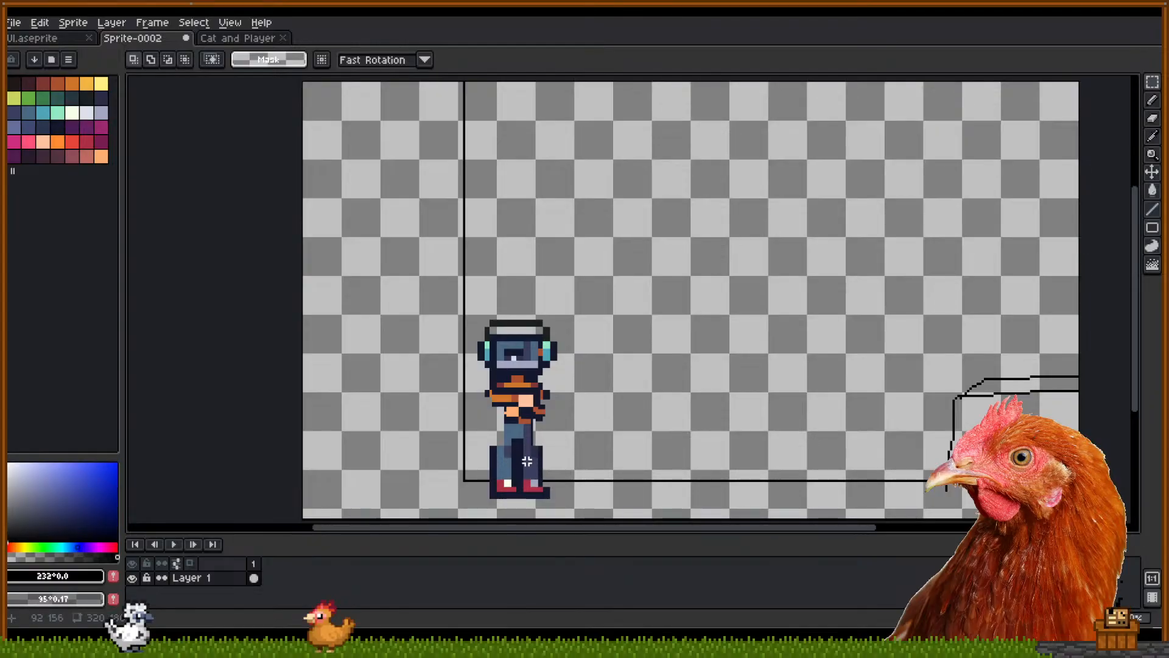
left_click_drag(528, 462, 575, 509)
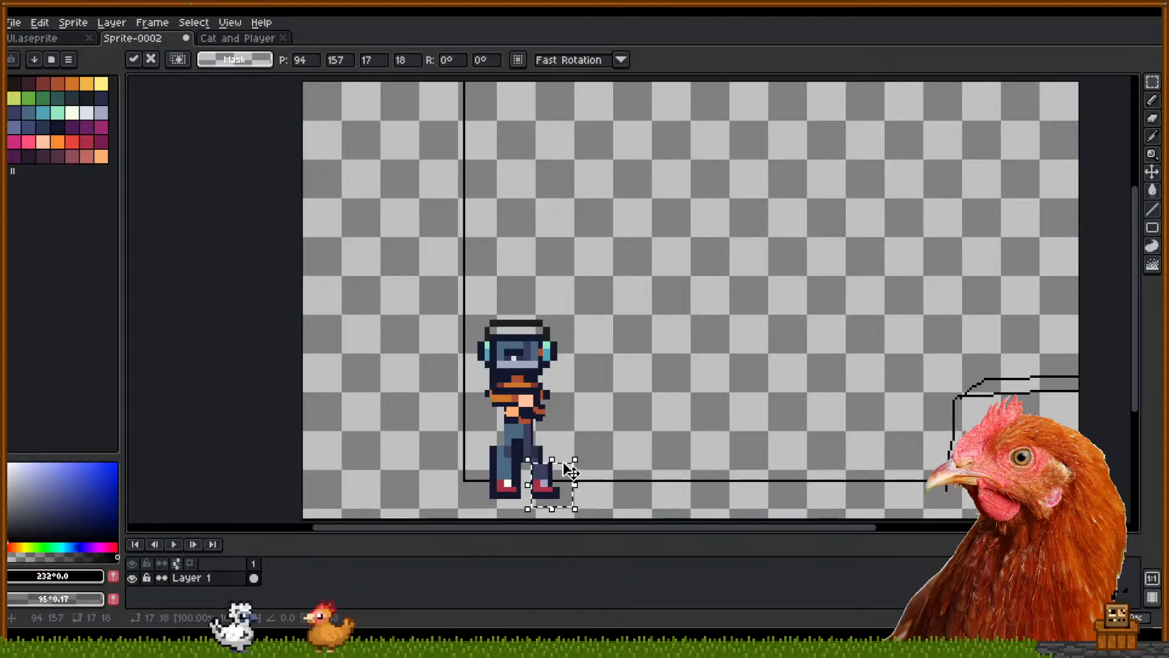
left_click_drag(585, 458, 552, 485)
left_click(573, 430)
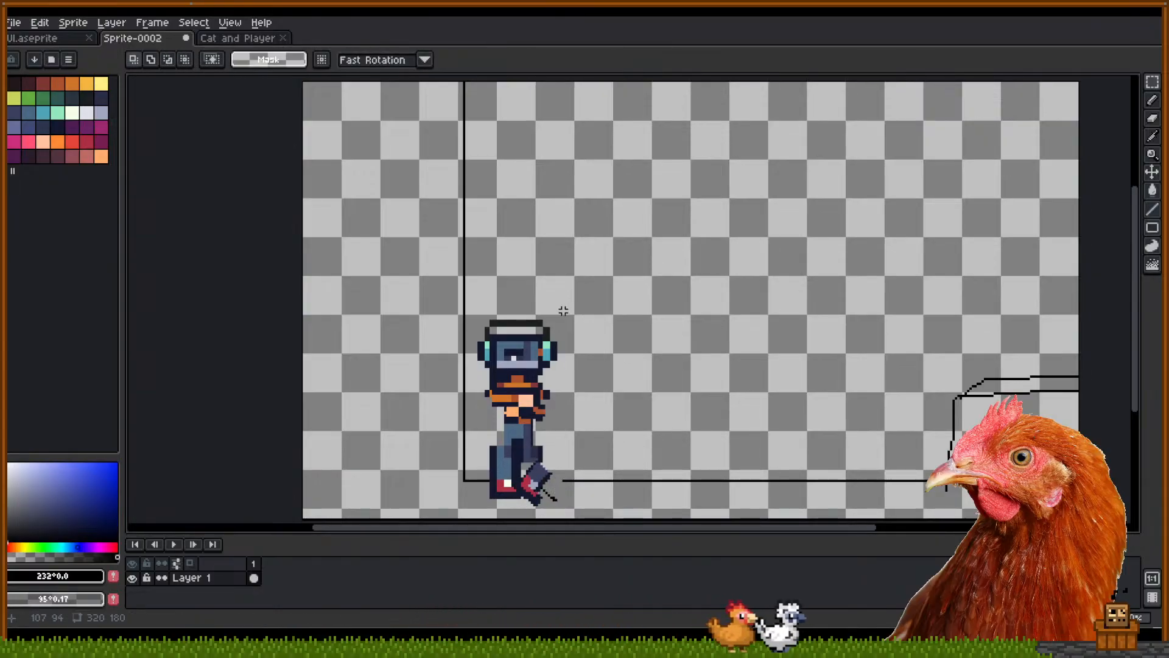
Select the character's head, undo a trial rotation, and adjust the head selection
left_click_drag(564, 370, 459, 284)
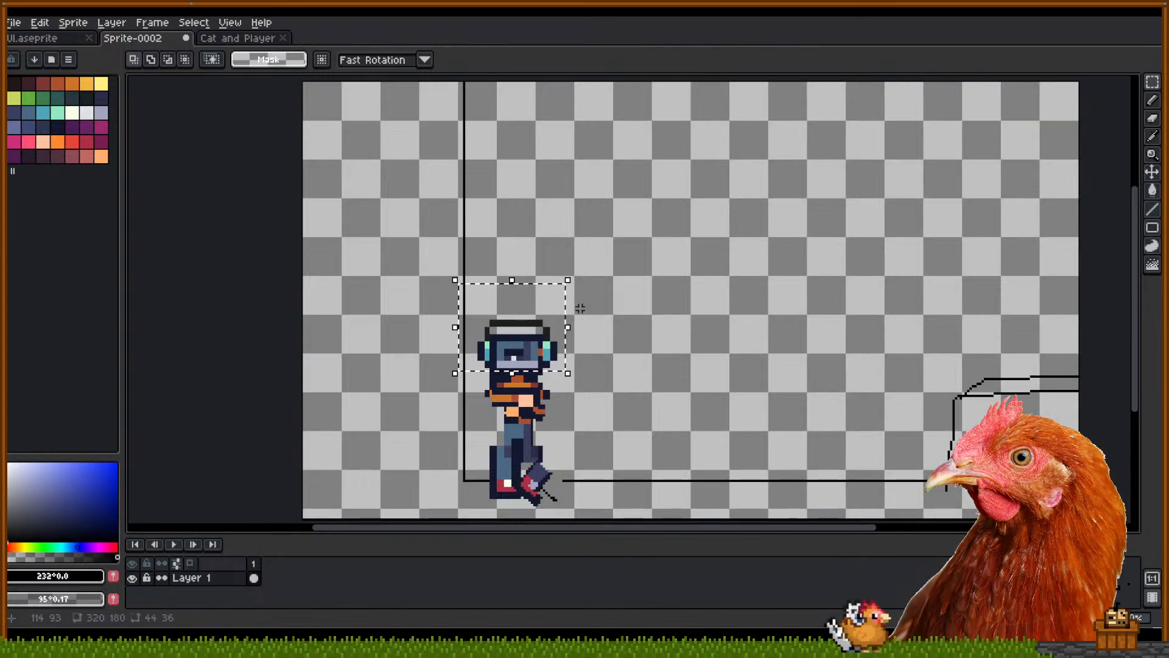
mouse_move(577, 280)
left_mouse_down()
mouse_move(592, 271)
mouse_move(585, 264)
left_mouse_up()
key("ctrl+z")
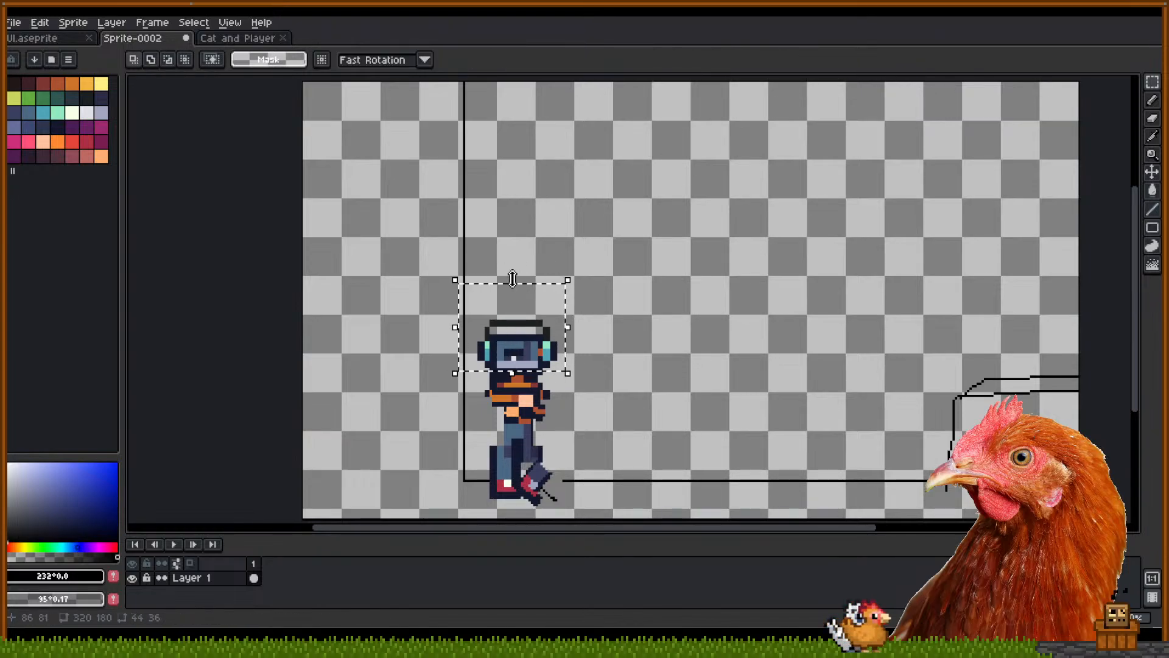
left_click_drag(513, 278, 548, 278)
left_click(665, 311)
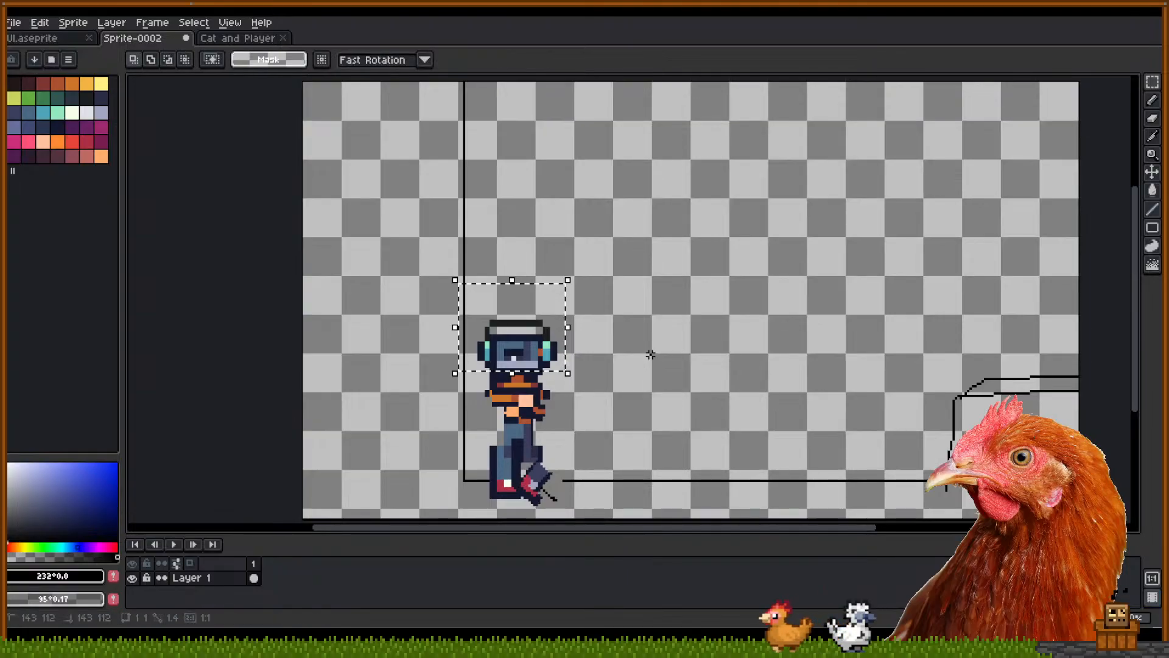
left_click(651, 348)
mouse_move(649, 287)
left_mouse_down()
mouse_move(634, 316)
mouse_move(645, 308)
left_mouse_up()
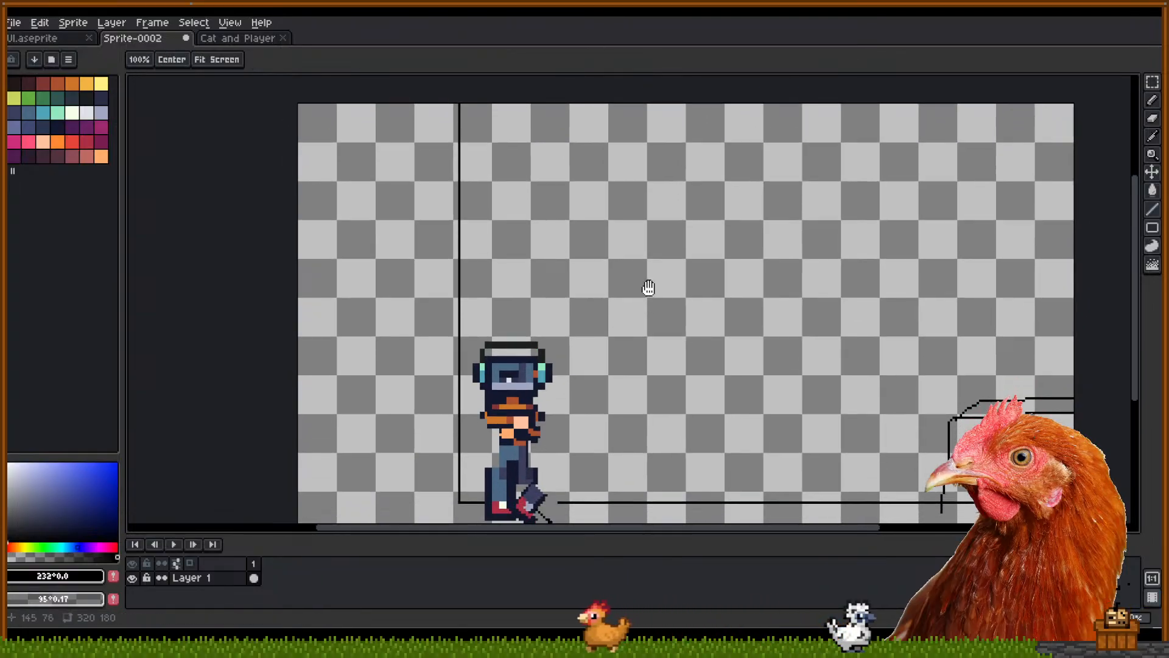
key("b")
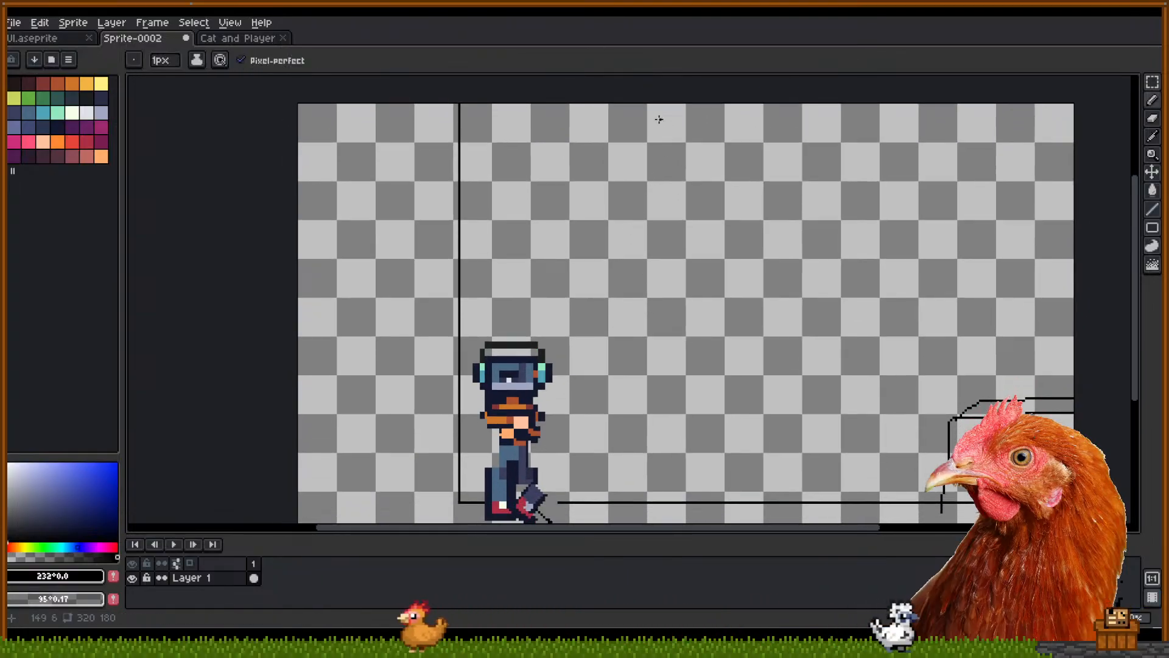
left_click_drag(685, 151, 702, 160)
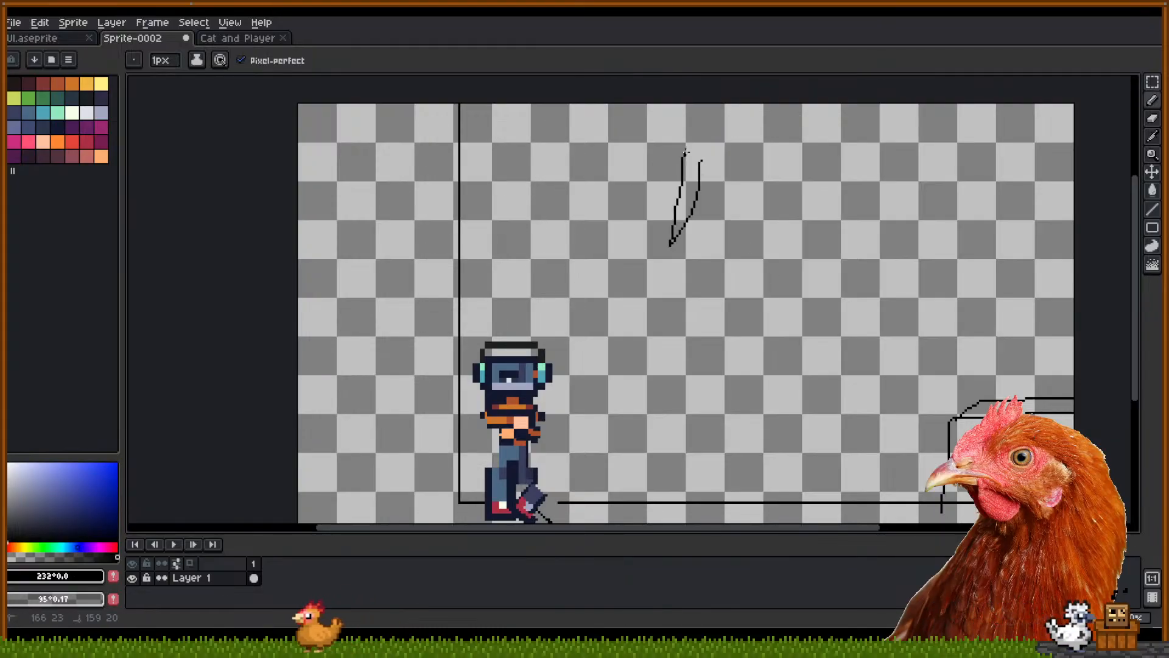
left_click_drag(754, 187, 775, 266)
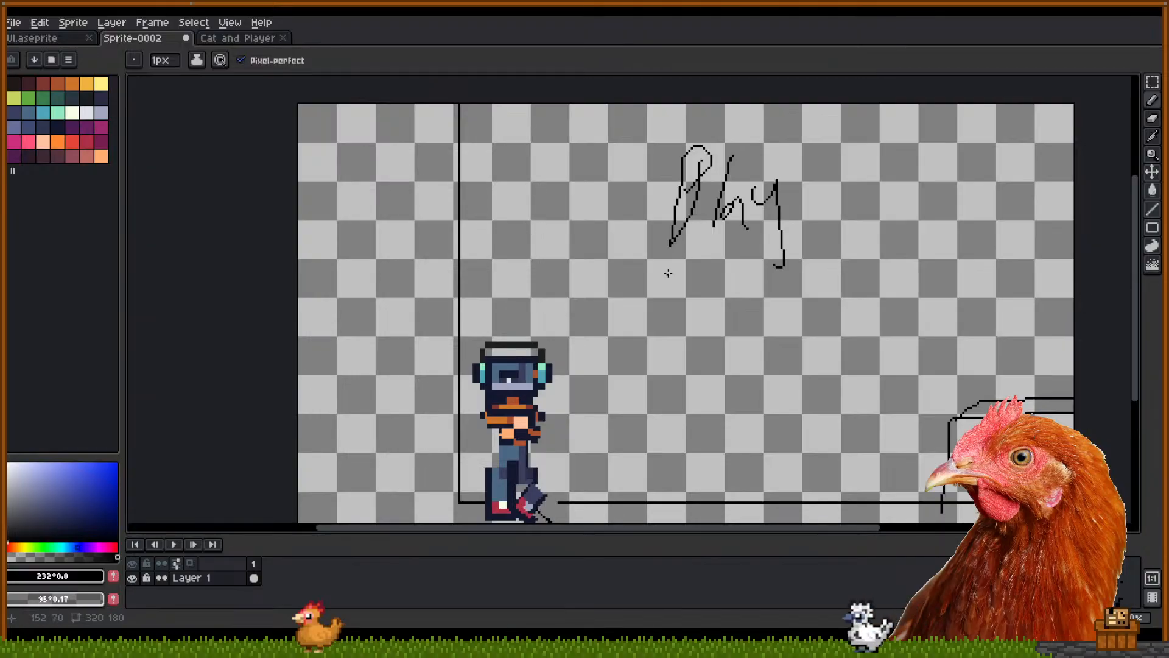
left_click_drag(854, 457, 802, 430)
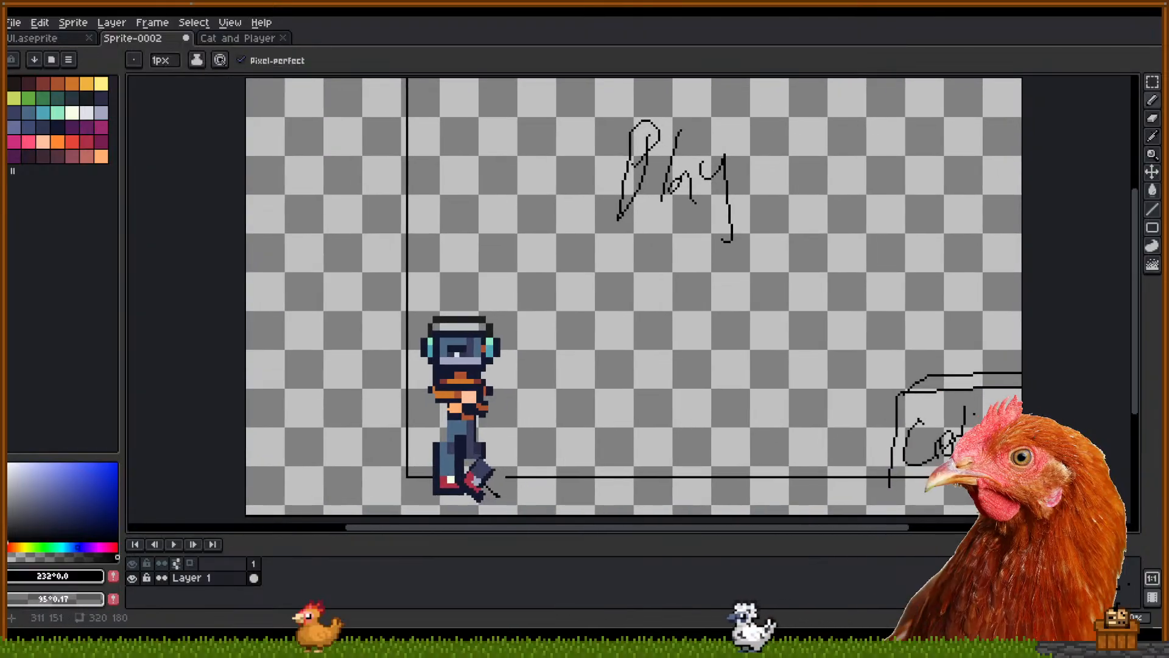
left_click_drag(671, 326, 733, 328)
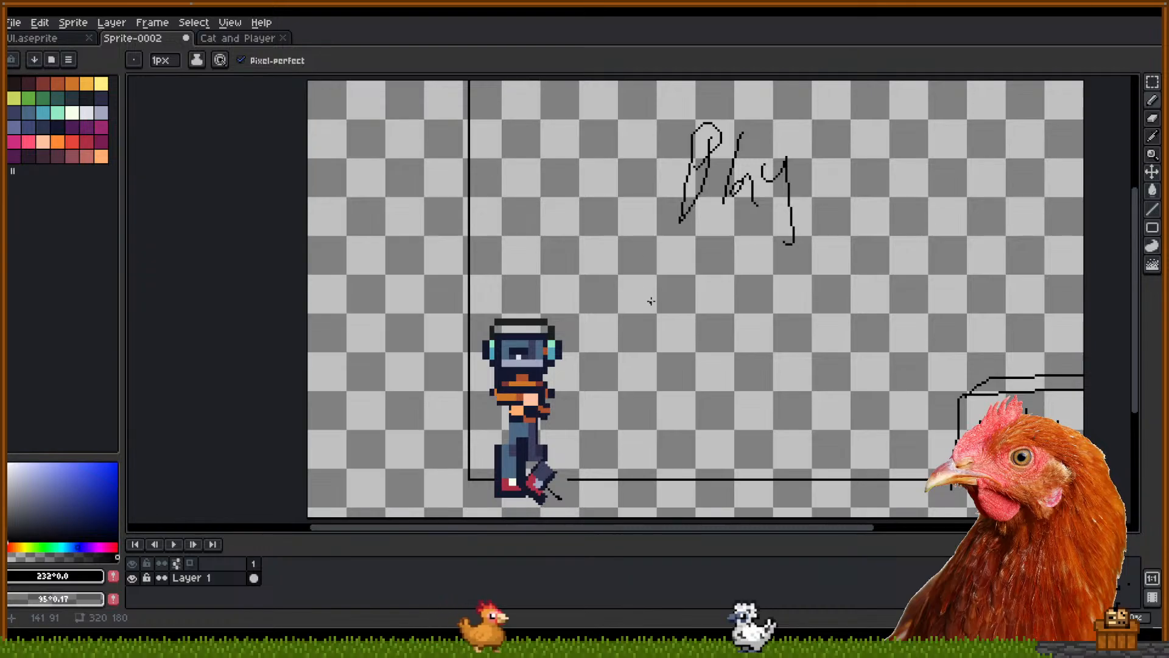
mouse_move(678, 247)
left_mouse_down()
mouse_move(655, 250)
mouse_move(682, 259)
mouse_move(665, 262)
mouse_move(694, 232)
mouse_move(719, 236)
mouse_move(702, 244)
left_mouse_up()
key("ctrl+z")
mouse_move(730, 231)
left_mouse_down()
mouse_move(729, 264)
mouse_move(737, 244)
left_mouse_up()
key("ctrl+z")
mouse_move(740, 249)
left_mouse_down()
mouse_move(740, 263)
mouse_move(753, 247)
mouse_move(778, 262)
left_mouse_up()
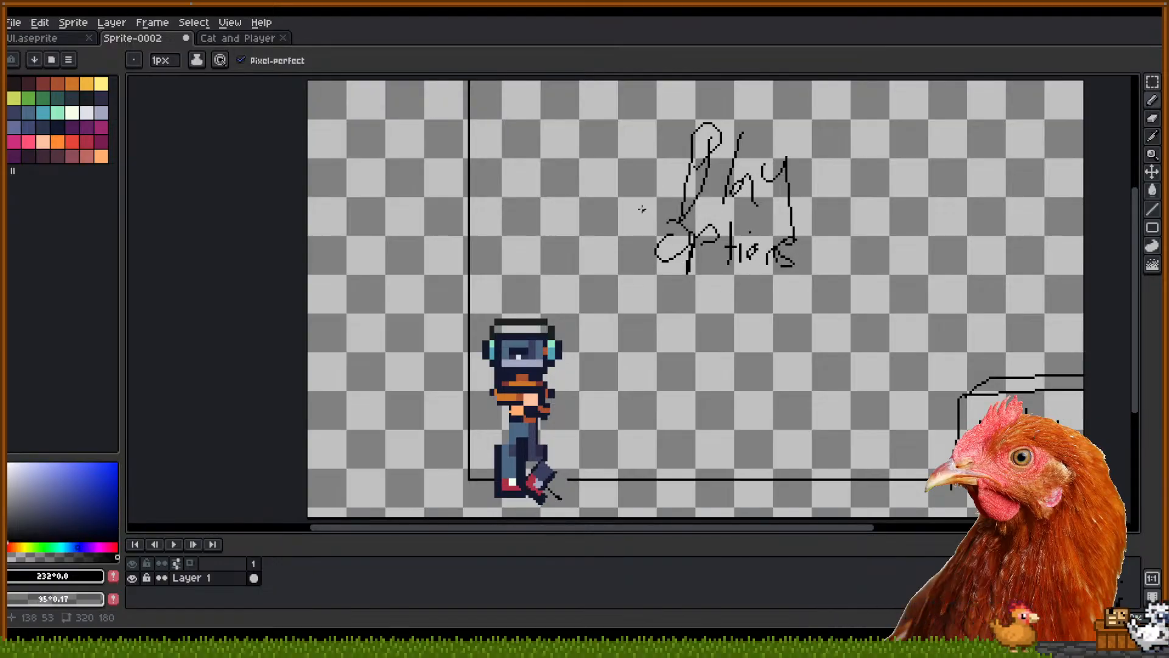
left_click_drag(635, 293, 837, 288)
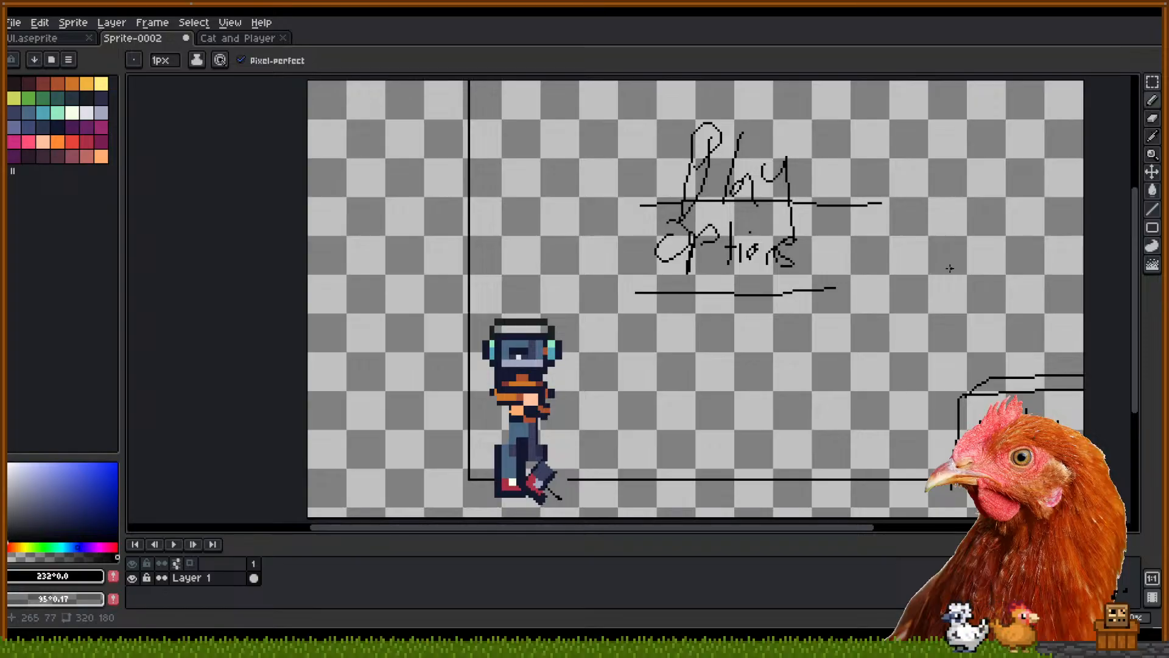
key("ctrl+z")
key("ctrl+z")
key("ctrl+z")
key("ctrl+z")
key("ctrl+z")
key("ctrl+z")
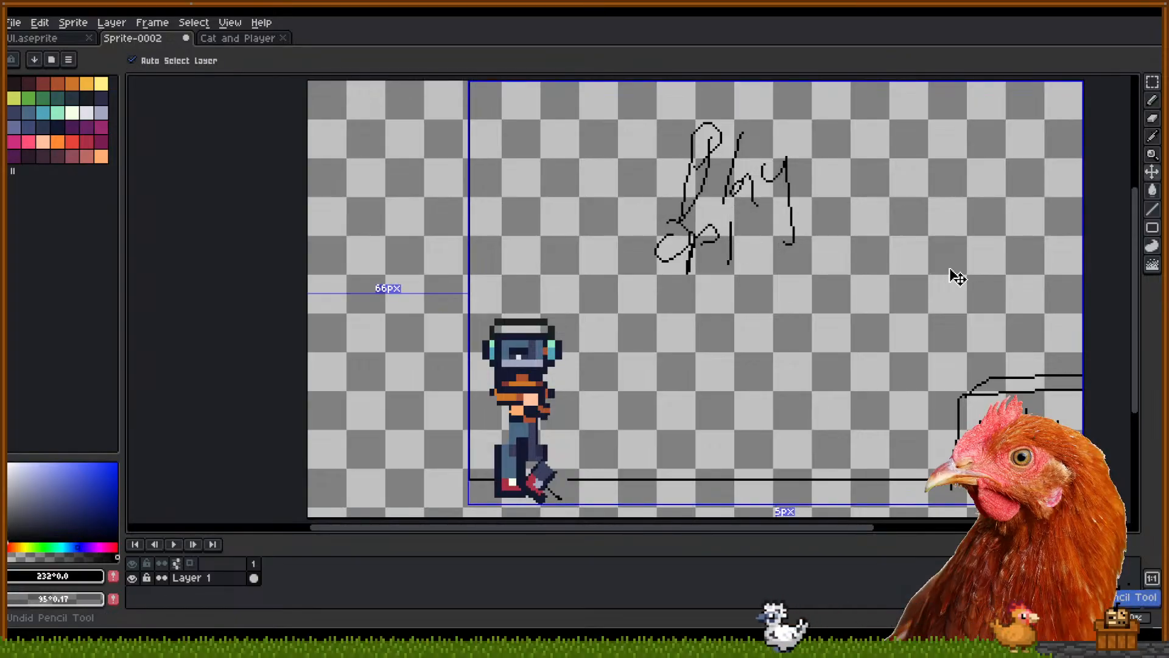
key("ctrl+z")
key("ctrl+z")
key("ctrl+z")
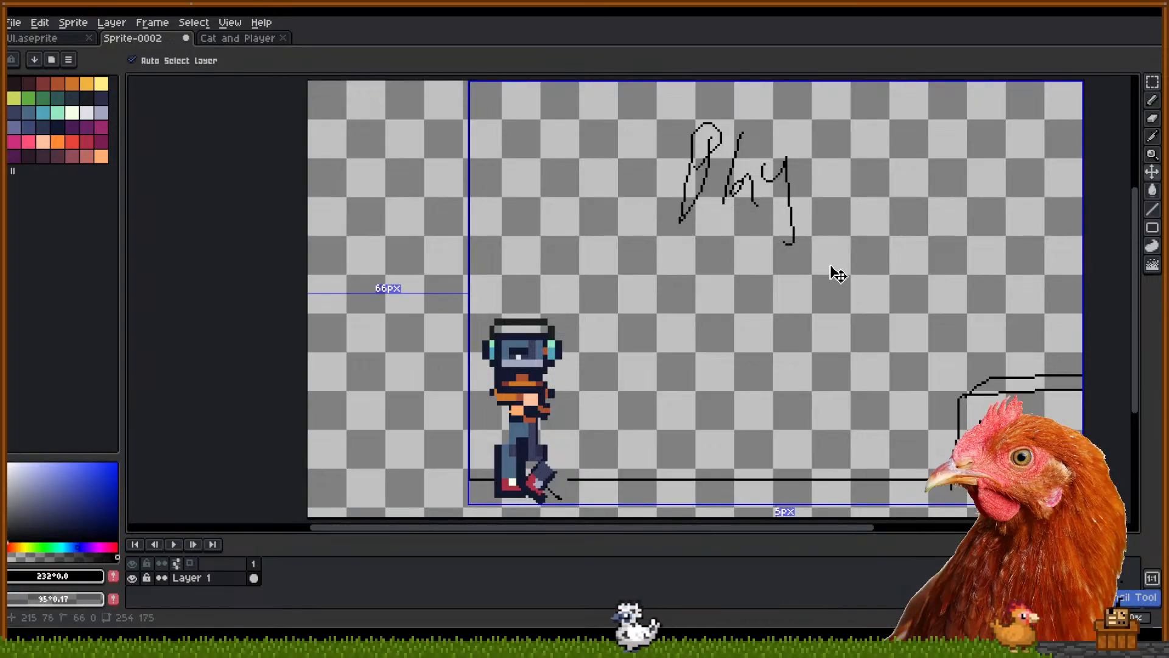
key("ctrl+z")
key("ctrl+z")
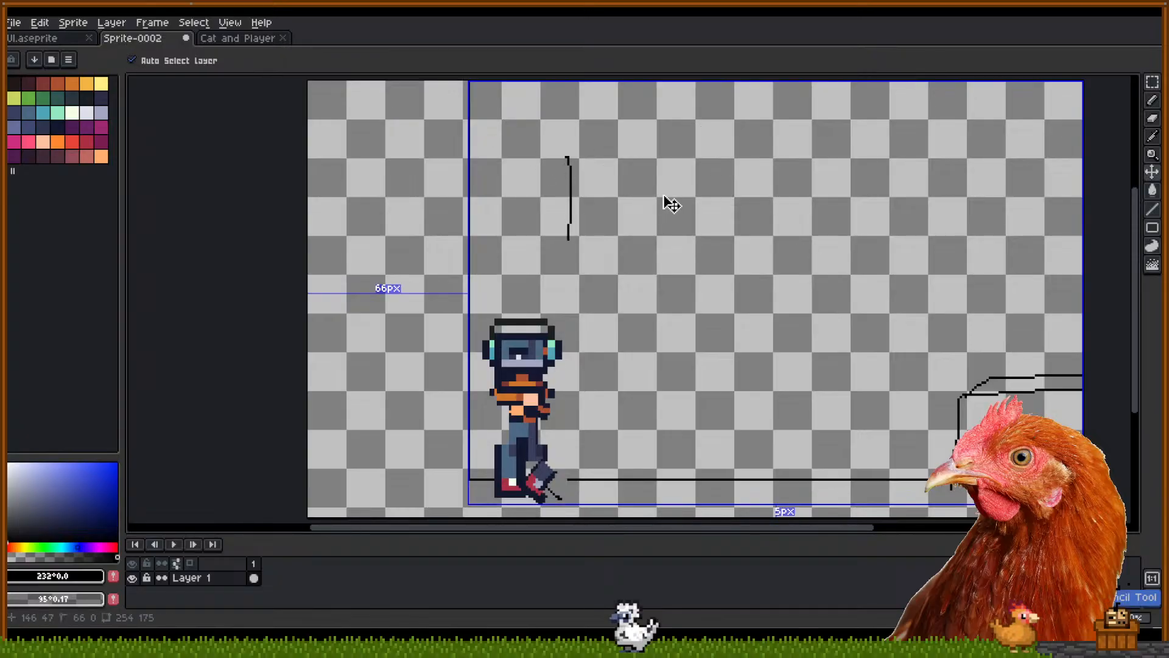
key("ctrl+z")
mouse_move(718, 265)
left_mouse_down()
mouse_move(699, 293)
mouse_move(713, 273)
left_mouse_up()
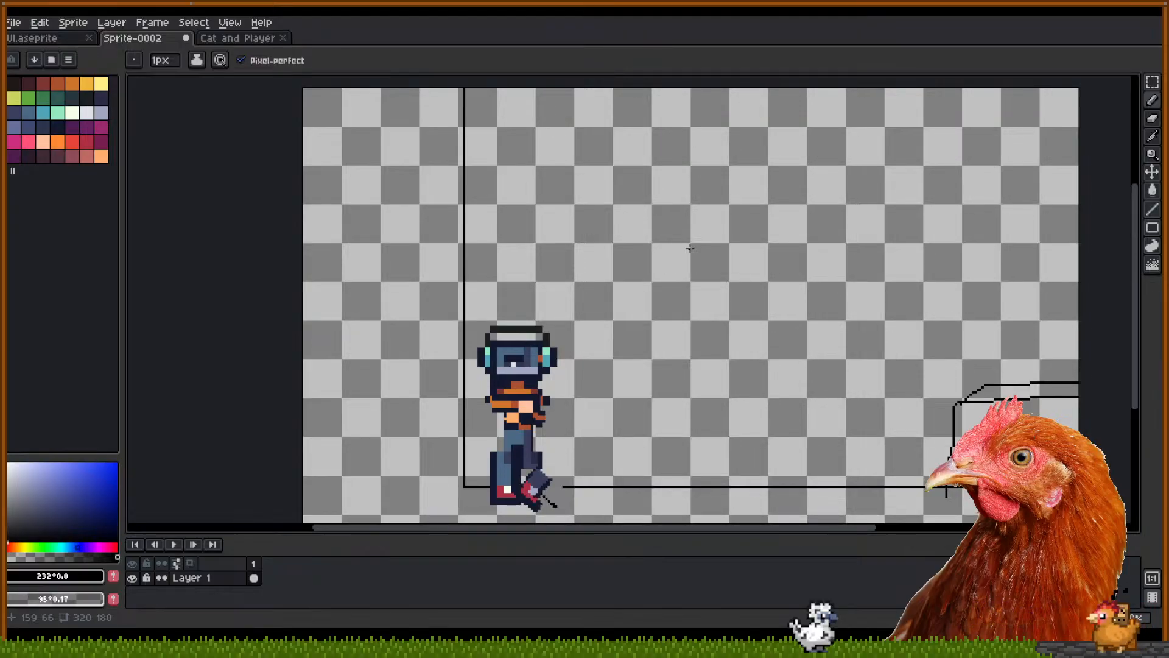
left_click_drag(662, 282, 644, 302)
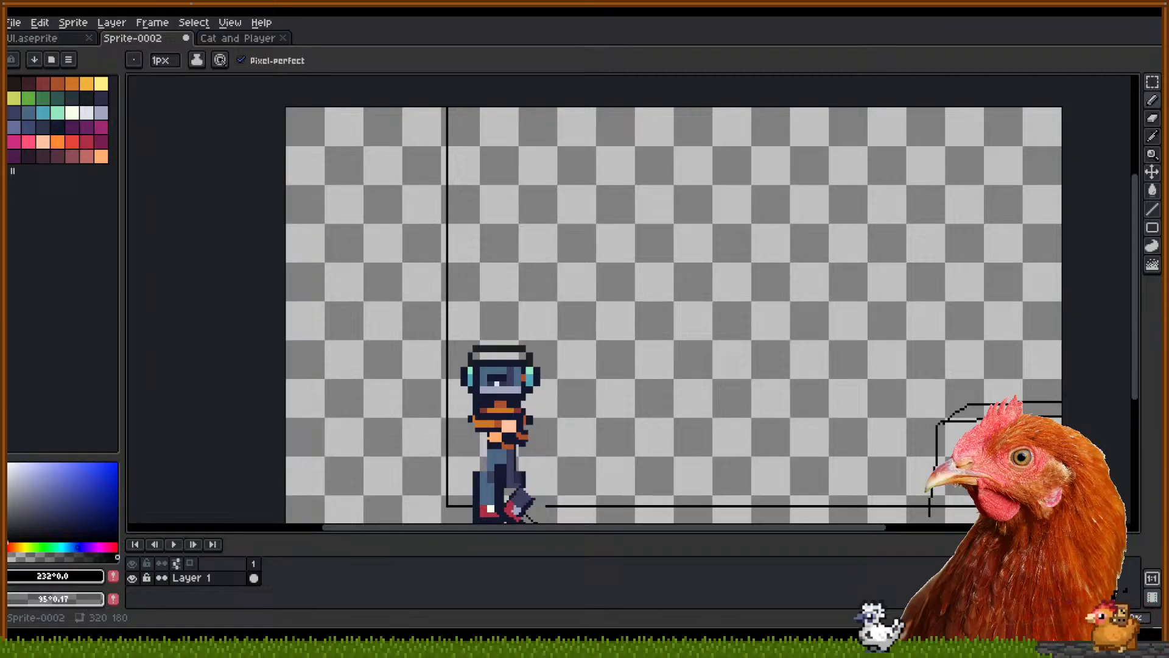
left_click_drag(807, 386, 784, 384)
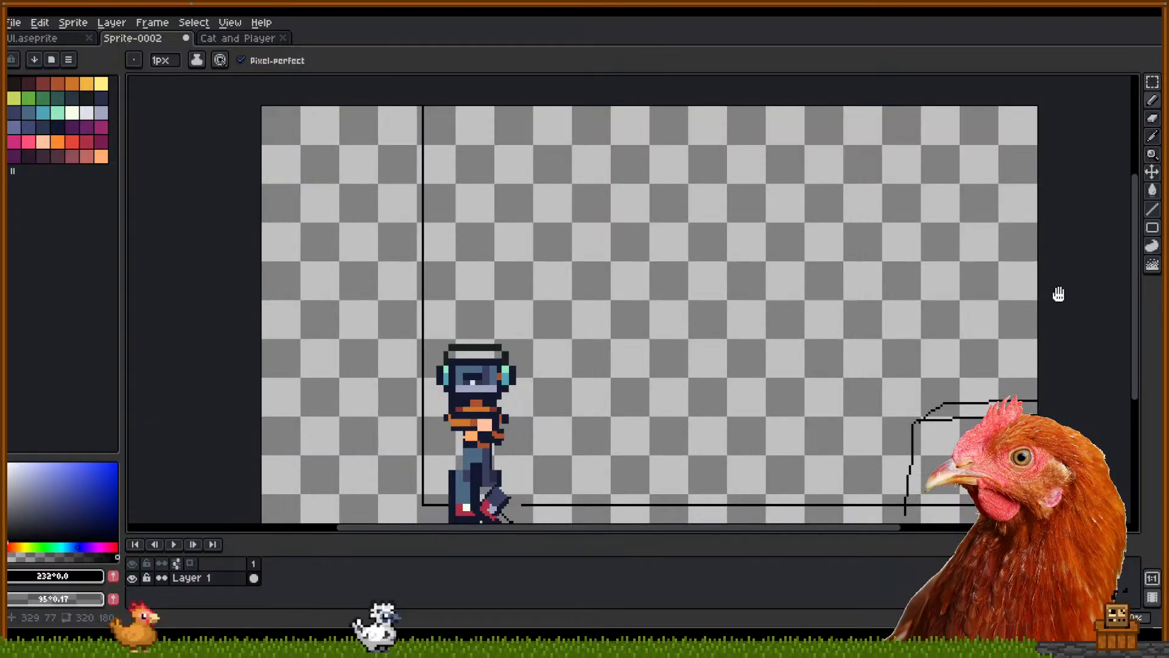
mouse_move(1059, 295)
left_mouse_down()
mouse_move(1063, 251)
mouse_move(1056, 290)
left_mouse_up()
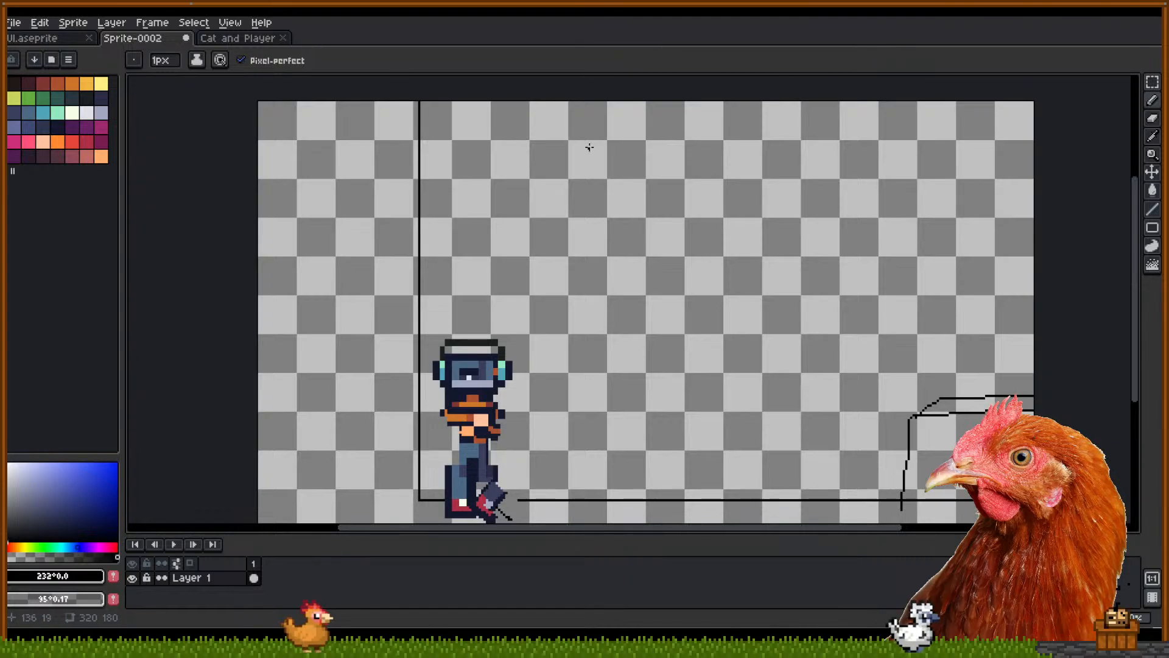
left_click_drag(476, 258, 490, 238)
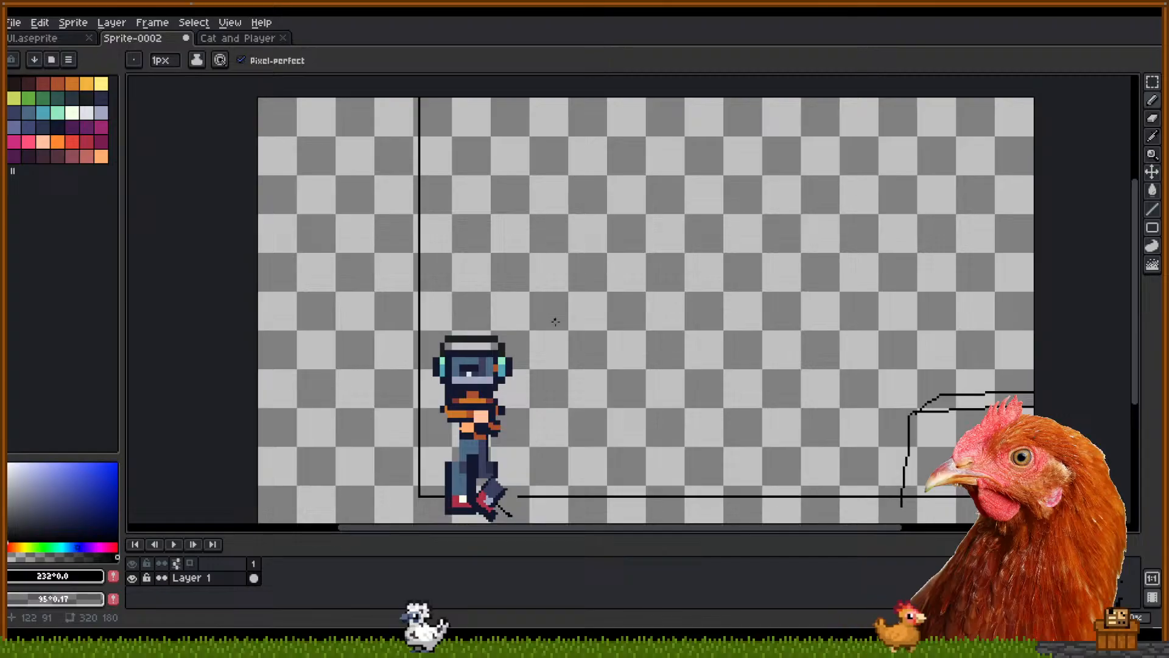
Undo the stray small curve and switch to rectangular selection, cancelling a trial rotation
scroll(637, 315, "down", 1)
scroll(627, 323, "up", 1)
scroll(605, 337, "down", 1)
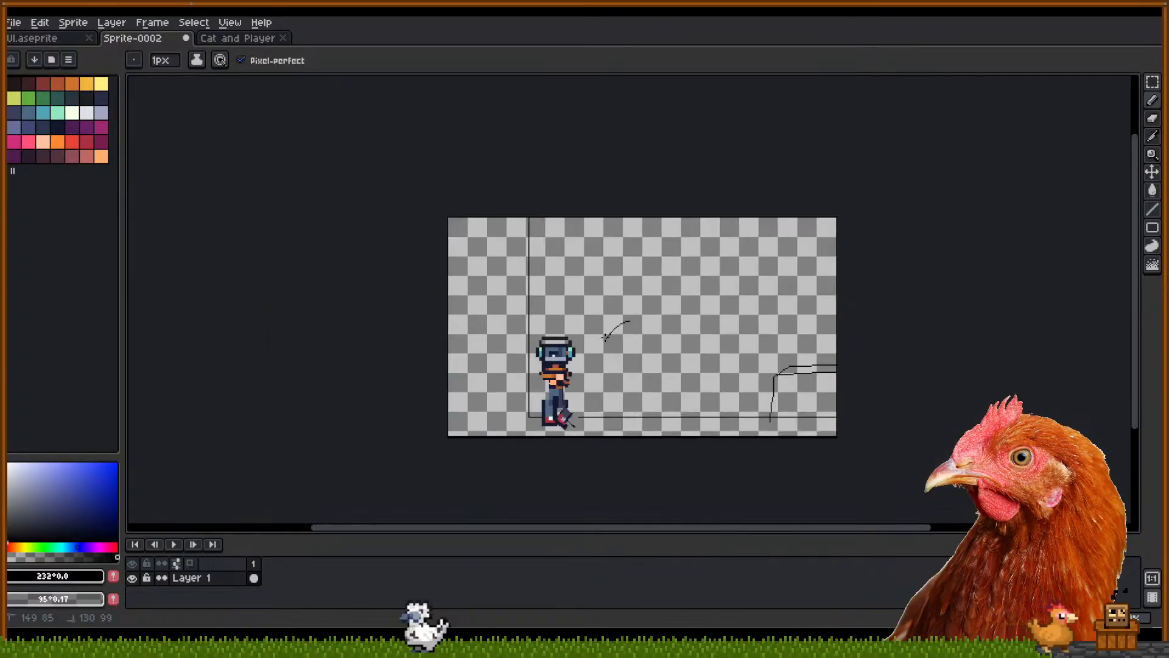
key("ctrl+z")
key("m")
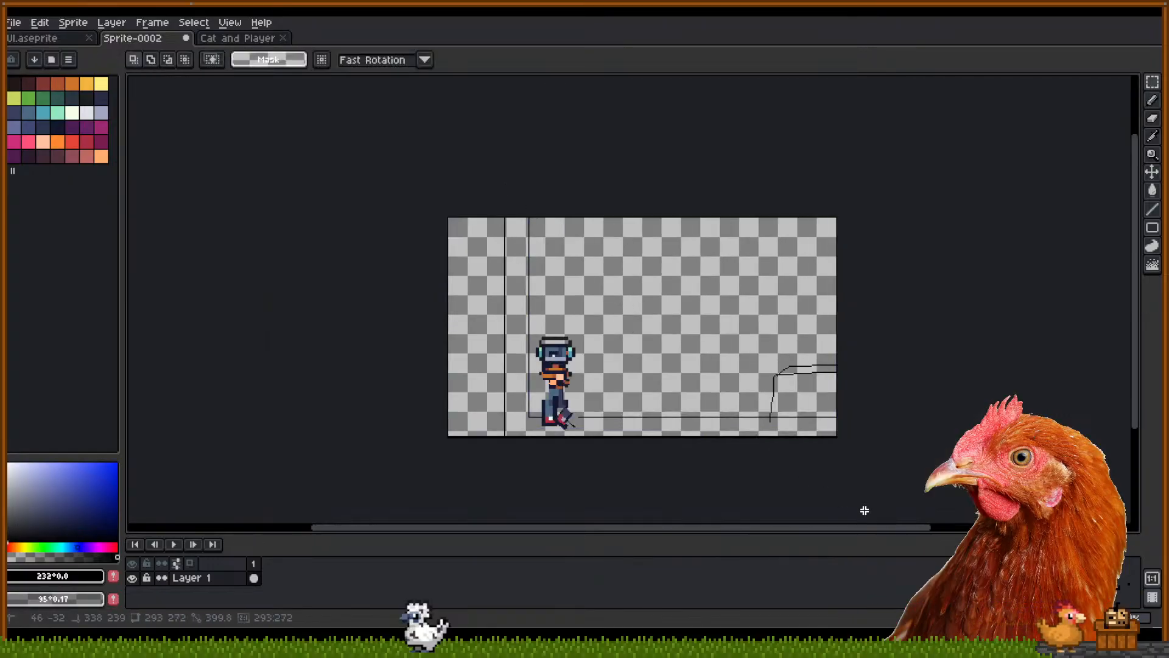
left_click_drag(835, 444, 821, 476)
key("Escape")
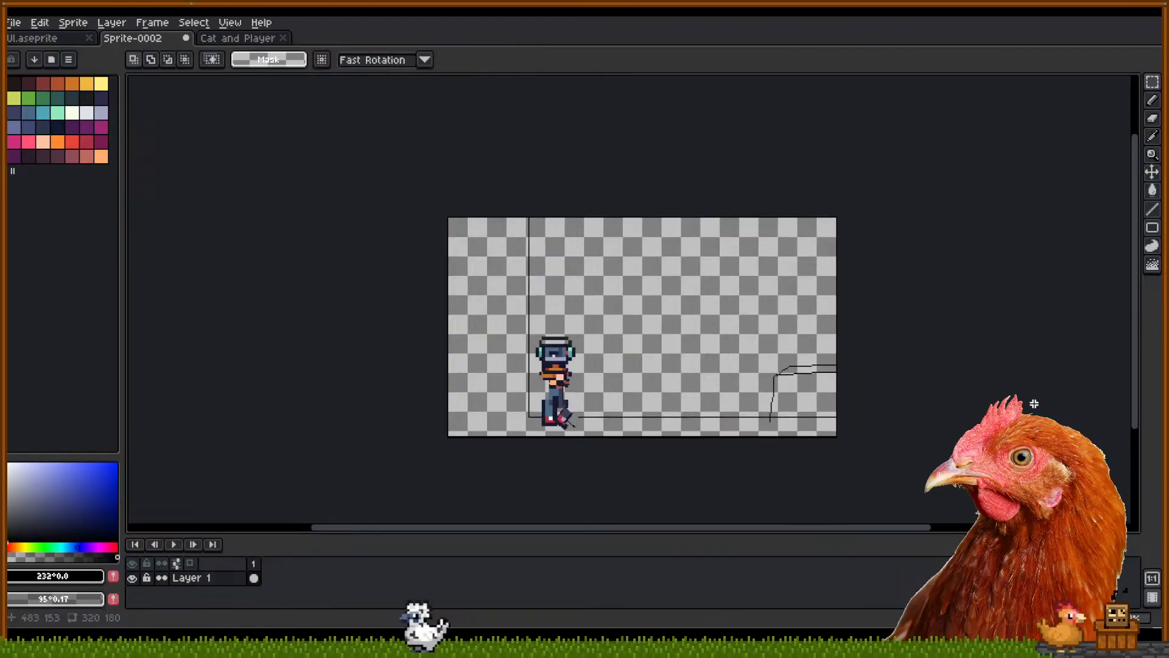
Select the whole sprite area and delete the guide lines, corner box and character
scroll(539, 390, "up", 2)
scroll(542, 365, "down", 2)
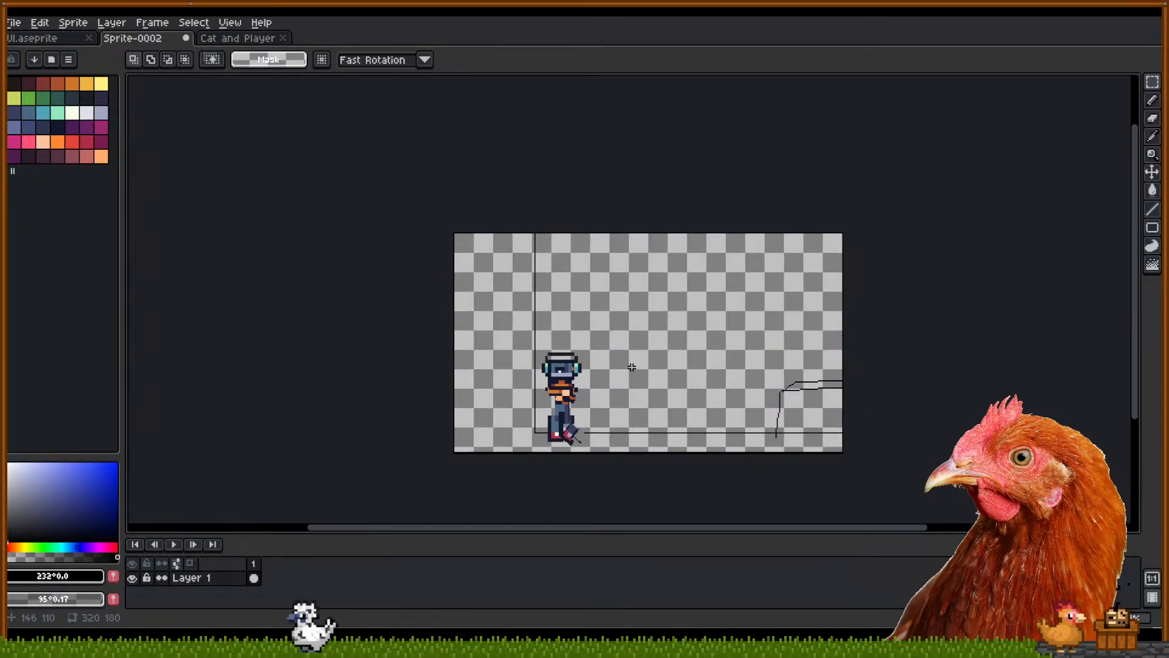
scroll(552, 396, "up", 3)
left_click_drag(530, 287, 691, 508)
scroll(771, 361, "down", 4)
left_click_drag(788, 361, 683, 386)
left_click_drag(620, 201, 987, 431)
left_click_drag(1050, 398, 955, 434)
left_click_drag(551, 195, 1029, 506)
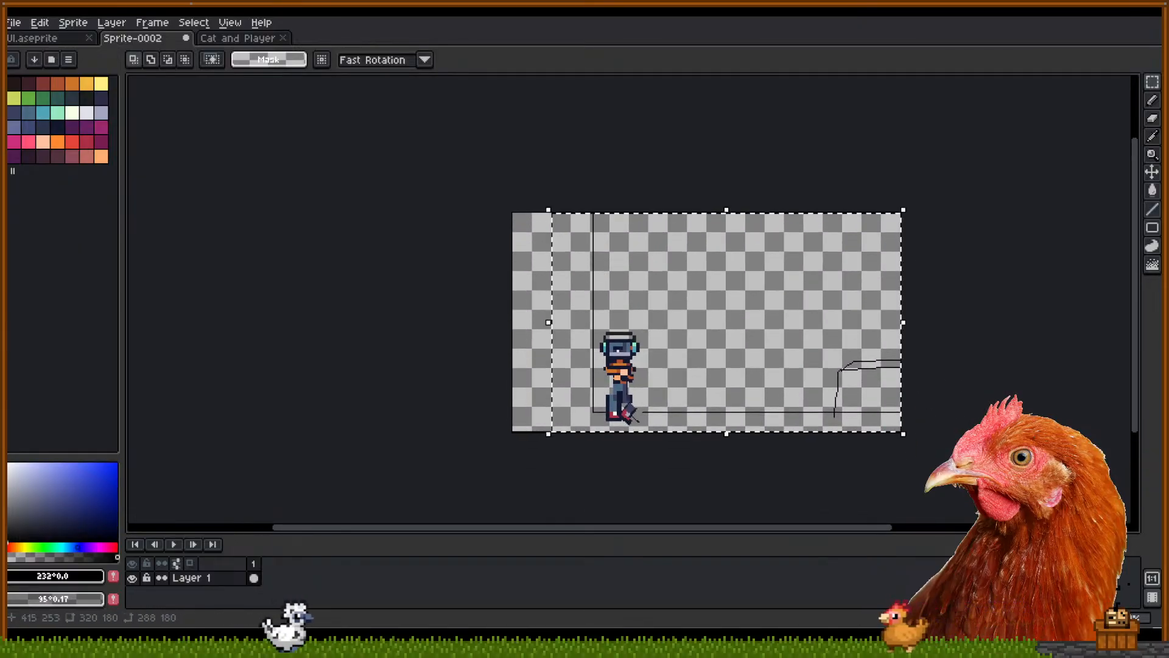
key("Delete")
scroll(801, 467, "up", 2)
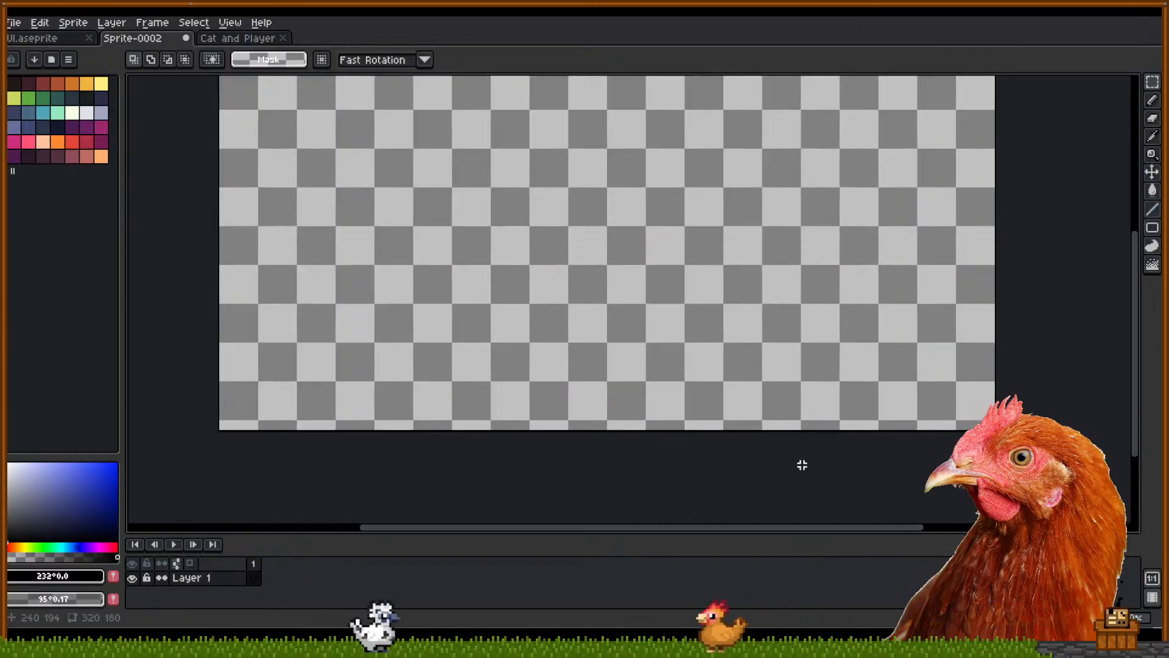
left_click_drag(734, 404, 784, 445)
left_click_drag(713, 386, 700, 420)
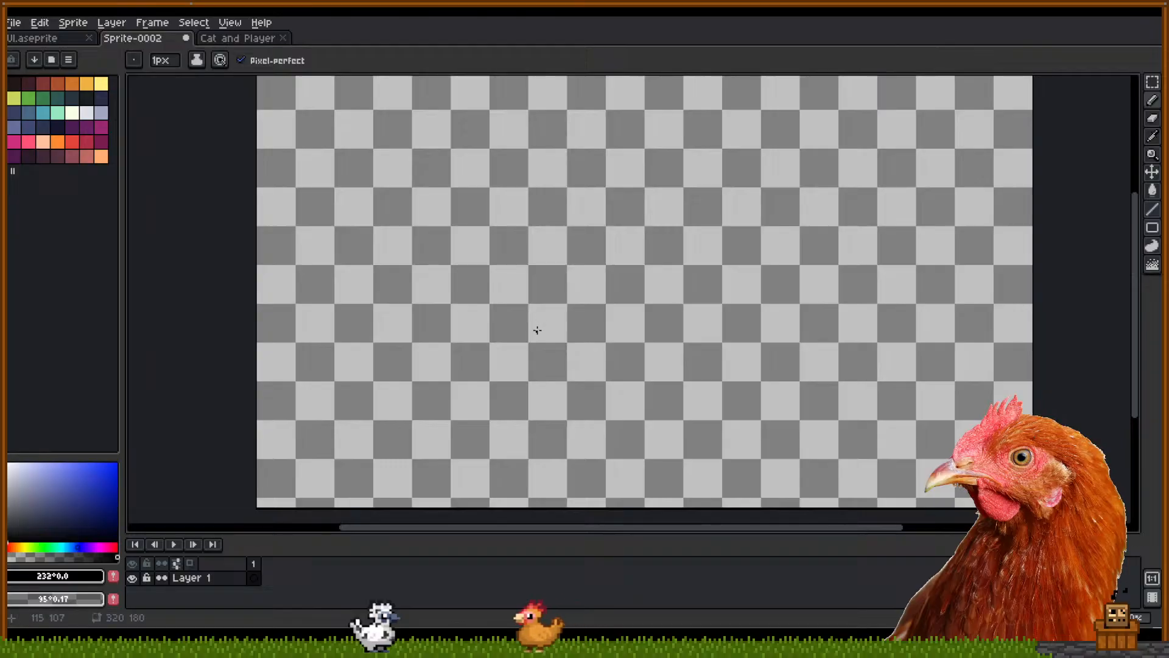
scroll(551, 343, "down", 2)
scroll(545, 343, "up", 2)
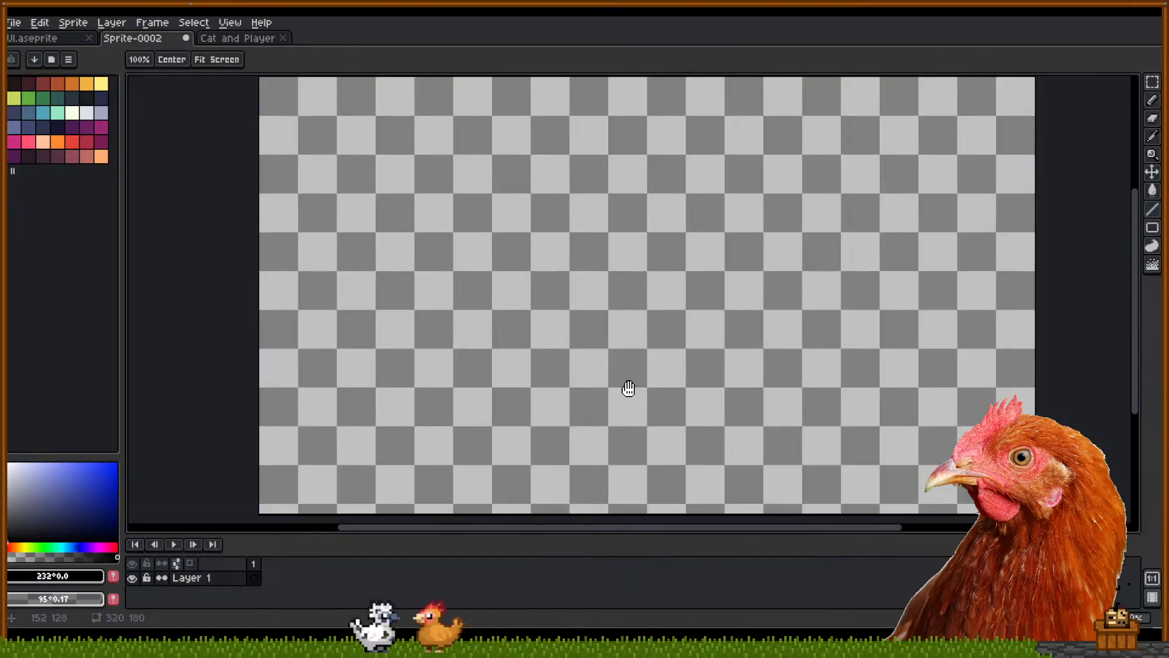
Draw a straight diagonal line, then a vertical wall line up to the canvas top
left_click_drag(629, 389, 624, 386)
left_click(541, 345)
left_click(978, 507, "shift")
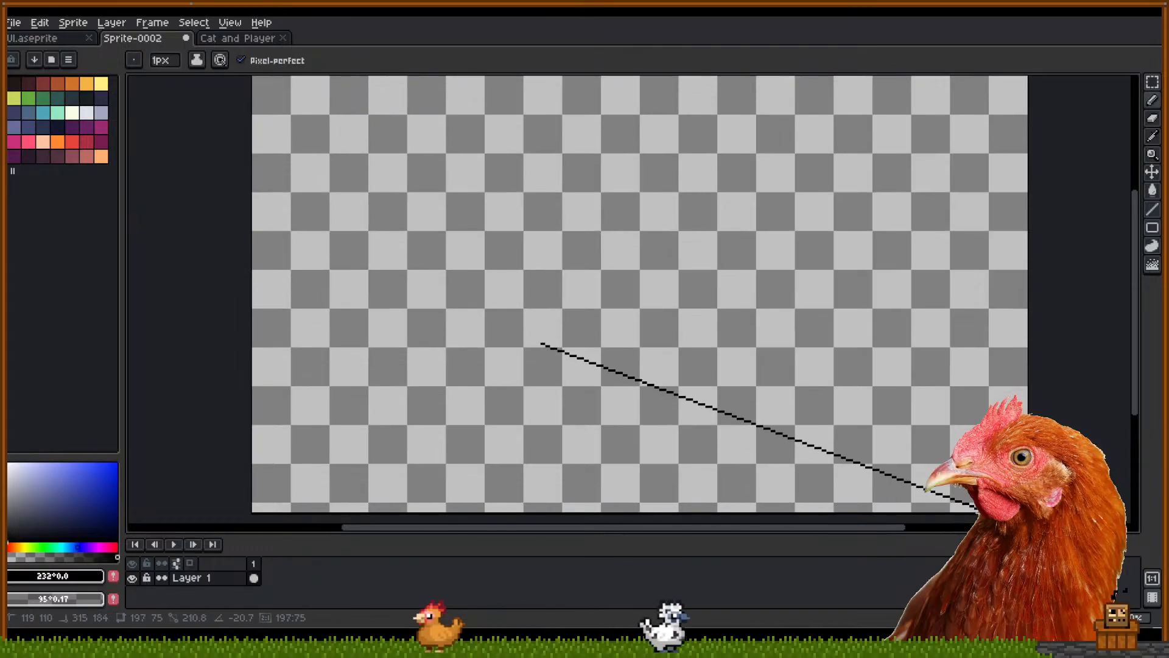
left_click(844, 503, "shift")
left_click_drag(773, 300, 767, 347)
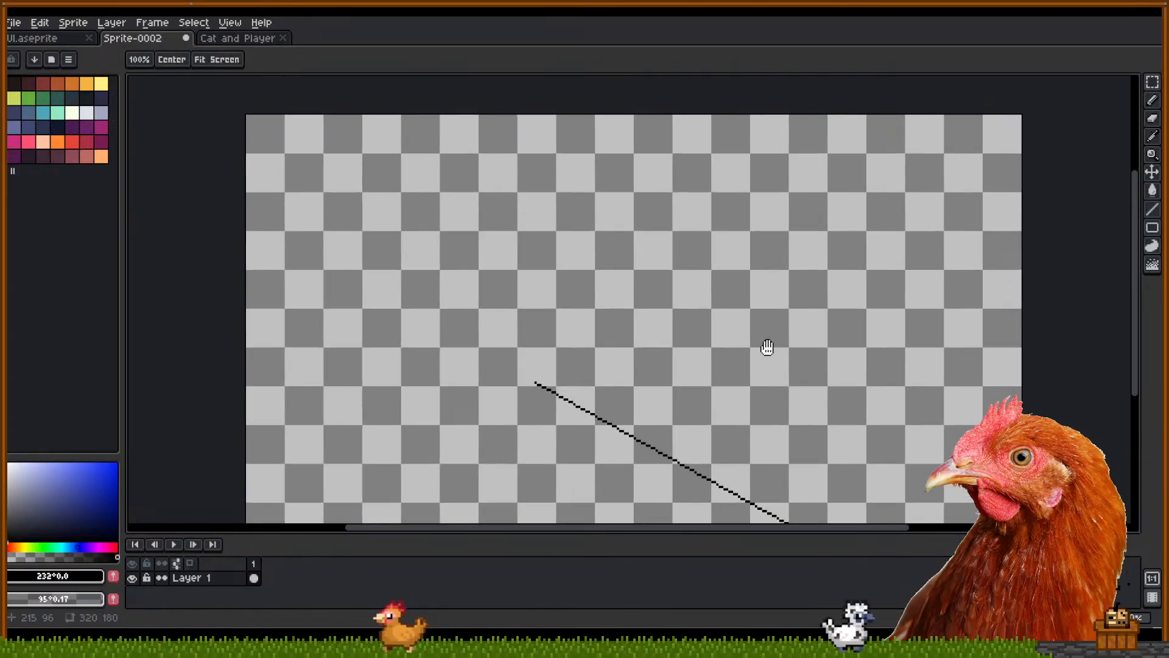
left_click(535, 385)
left_click(534, 107, "shift")
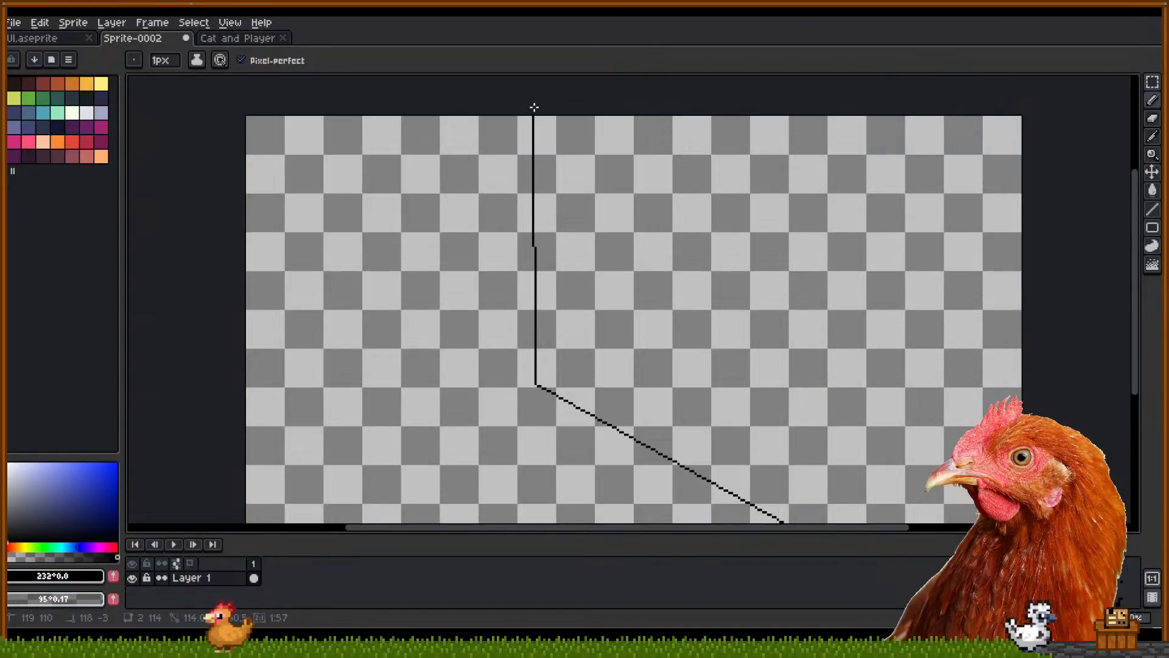
left_click(537, 103, "shift")
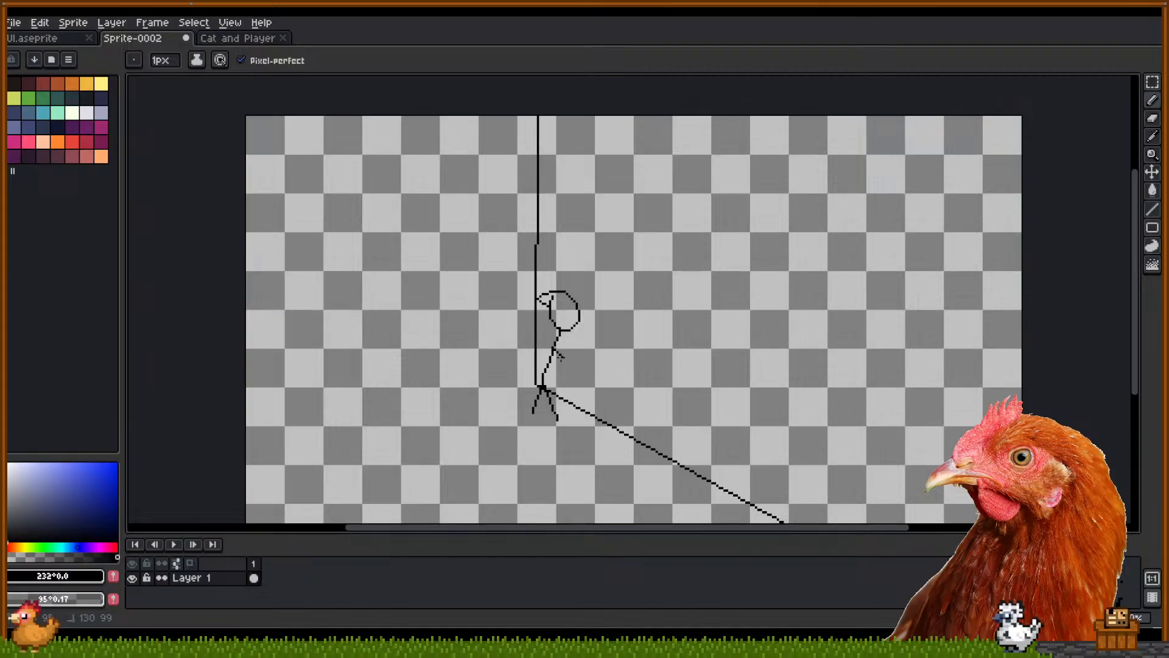
Undo the stray body and leg strokes and draw a halo above the stick figure's head
key("ctrl+z")
key("ctrl+z")
key("ctrl+z")
key("ctrl+z")
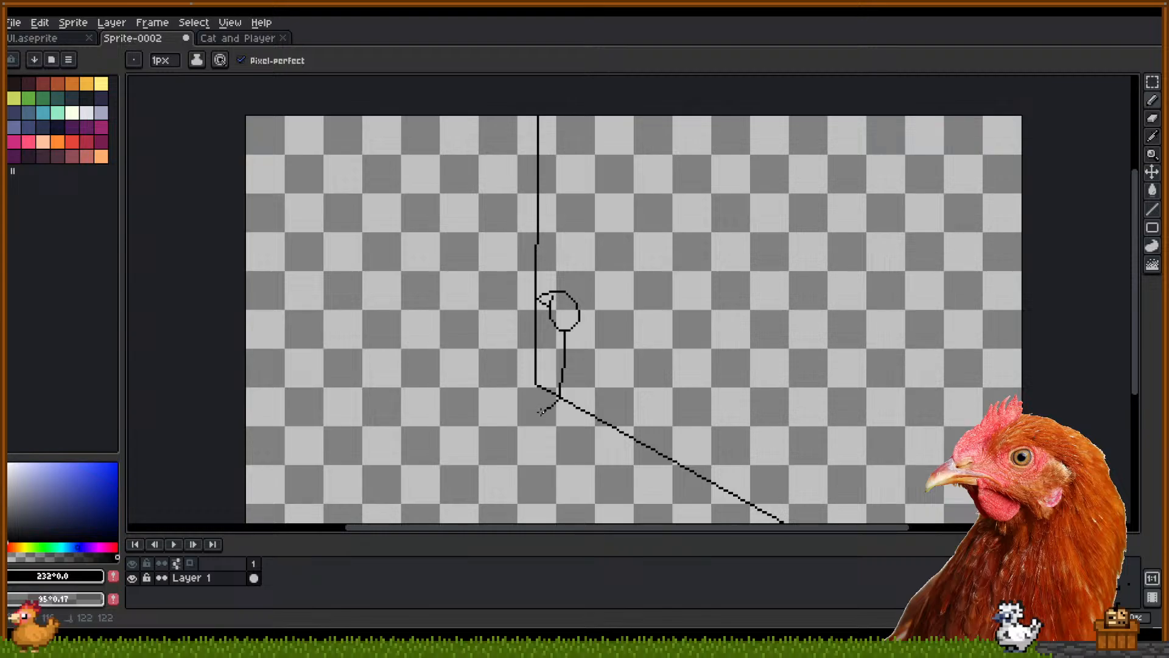
key("ctrl+z")
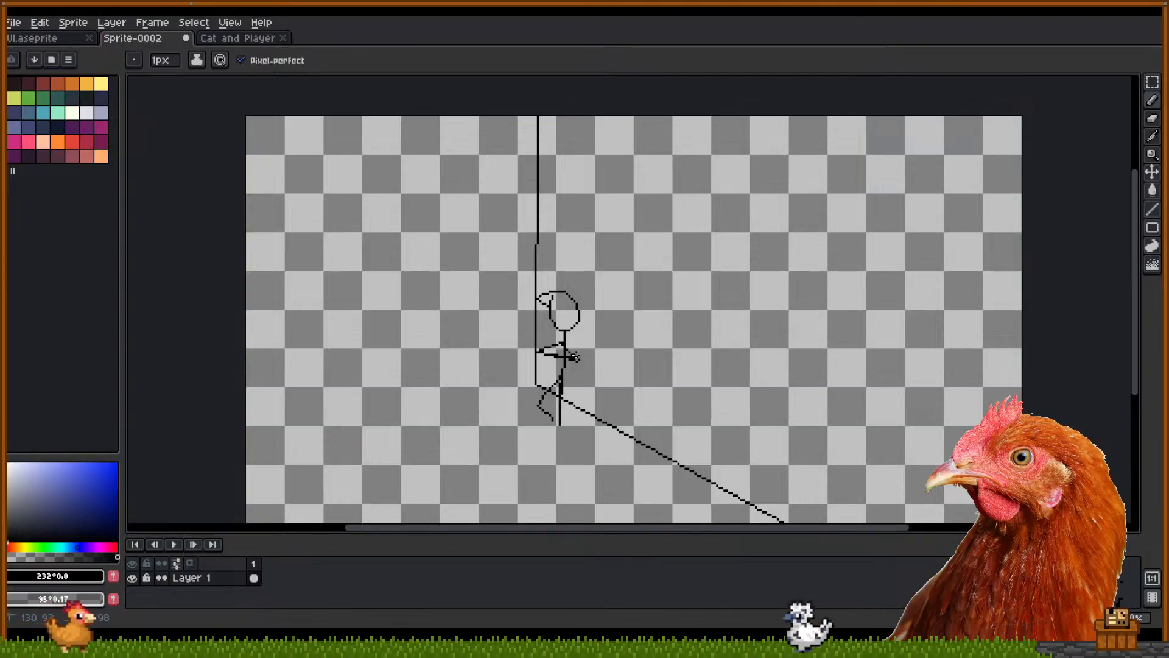
left_click_drag(549, 285, 569, 285)
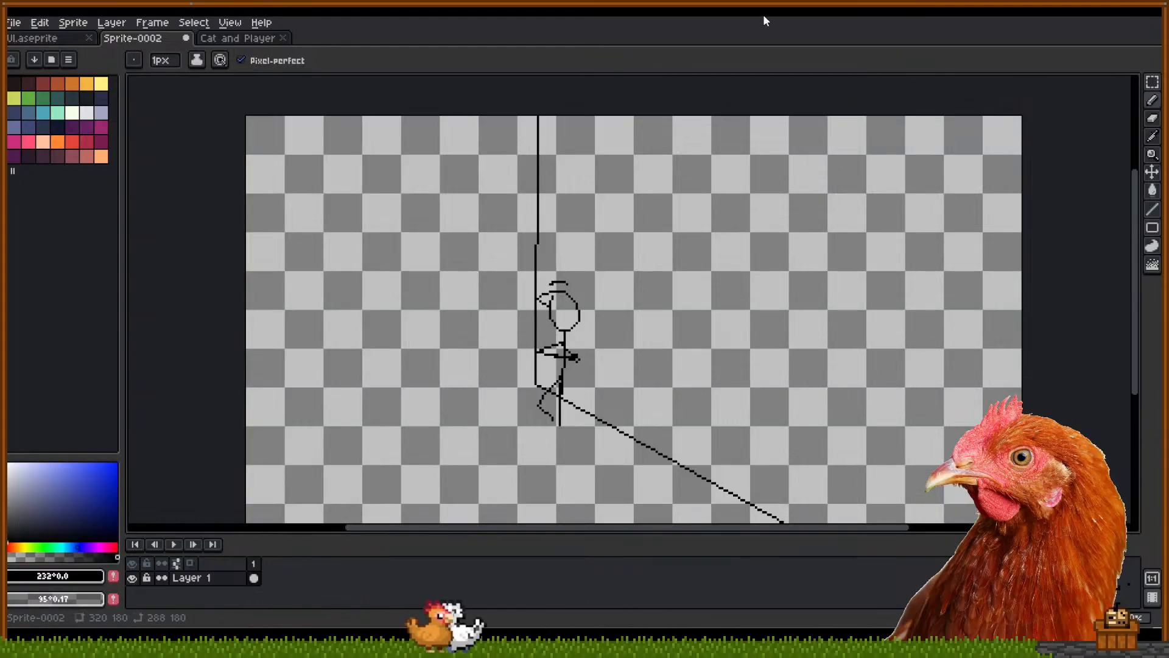
Add a near-vertical stroke at the lower left, undoing the part that overran the bottom
left_click_drag(685, 257, 653, 222)
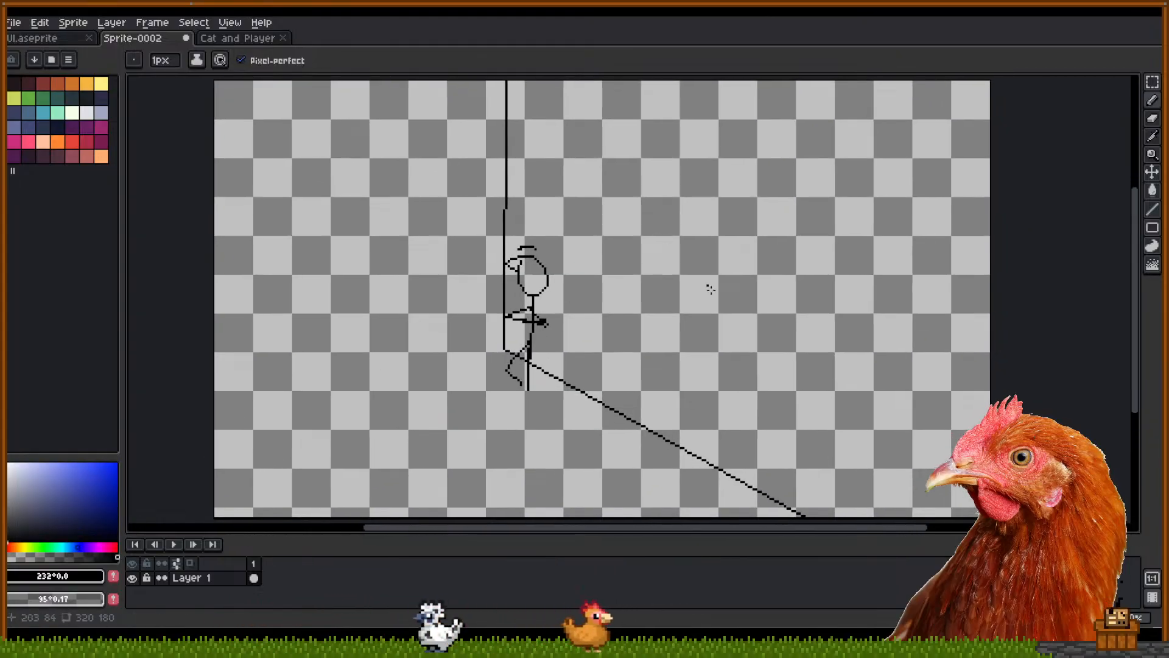
mouse_move(758, 485)
left_mouse_down()
mouse_move(741, 522)
mouse_move(718, 525)
left_mouse_up()
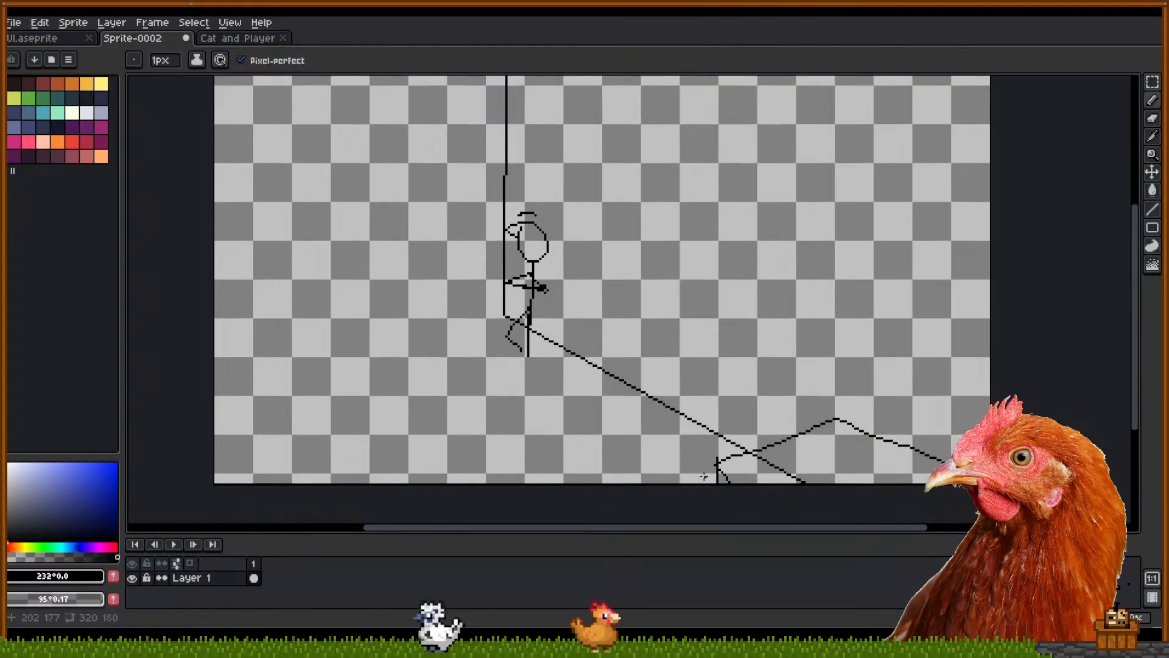
scroll(606, 292, "down", 3)
scroll(642, 329, "up", 3)
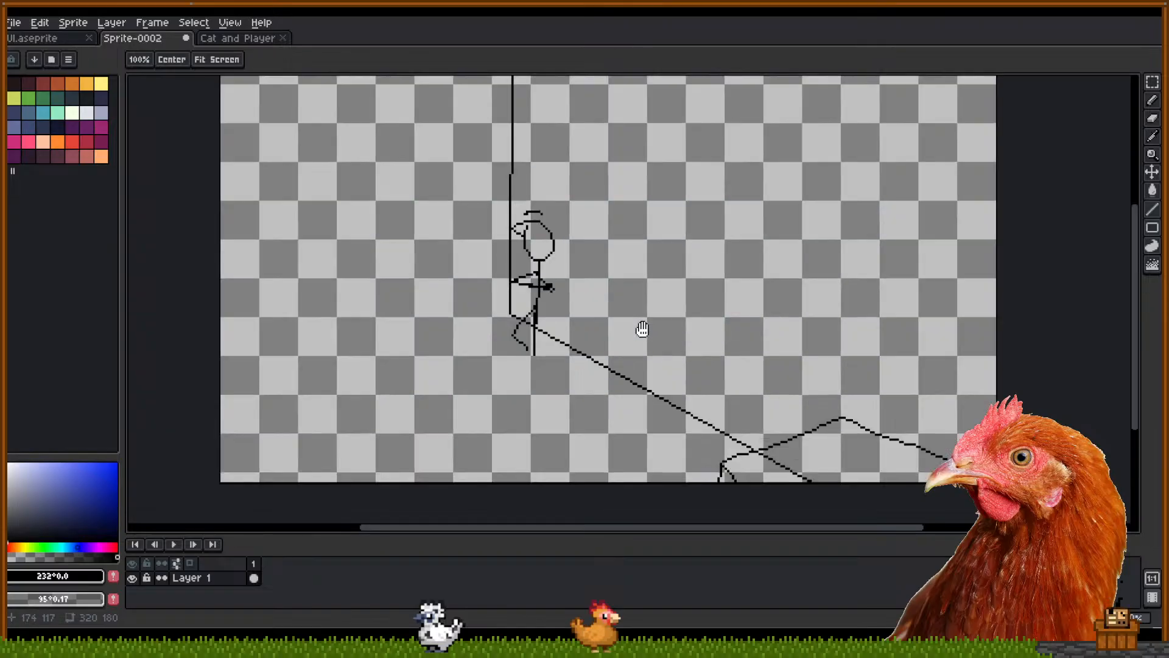
mouse_move(642, 329)
left_mouse_down()
mouse_move(640, 361)
mouse_move(626, 351)
left_mouse_up()
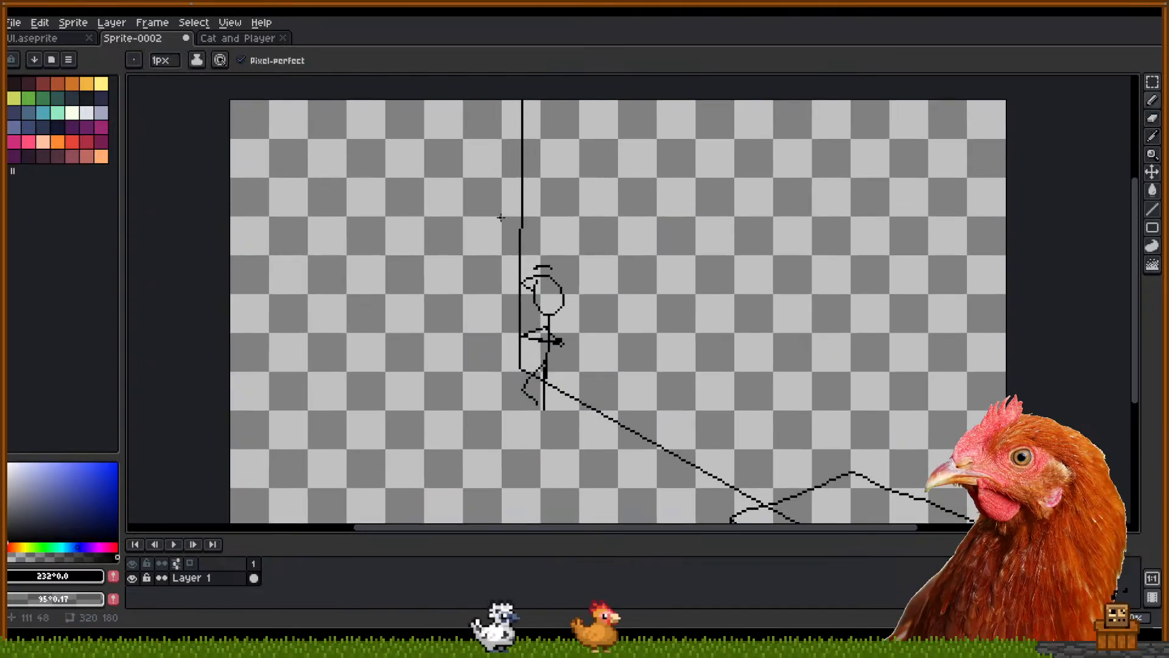
left_click_drag(721, 324, 794, 305)
mouse_move(395, 384)
left_mouse_down()
mouse_move(412, 360)
mouse_move(358, 523)
left_mouse_up()
key("ctrl+z")
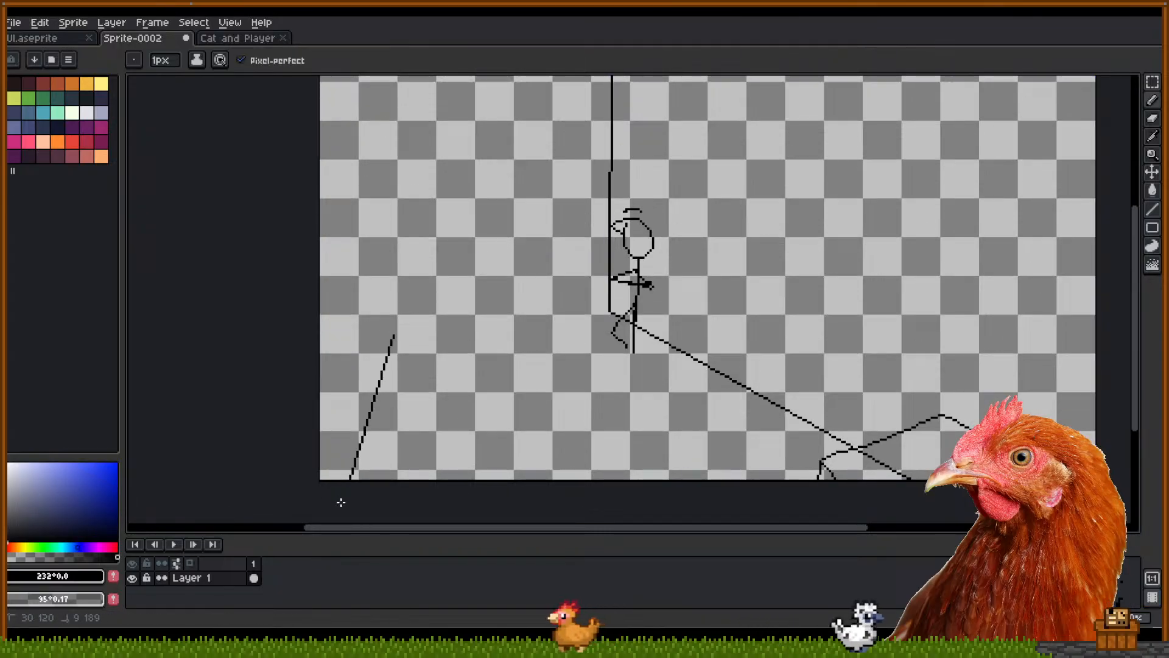
Draw a straight left wall line up the canvas and stacked horizontal bars to the figure's wall
left_click(340, 501, "shift")
left_click_drag(484, 300, 503, 380)
left_click(410, 412)
left_click_drag(434, 113, 413, 76)
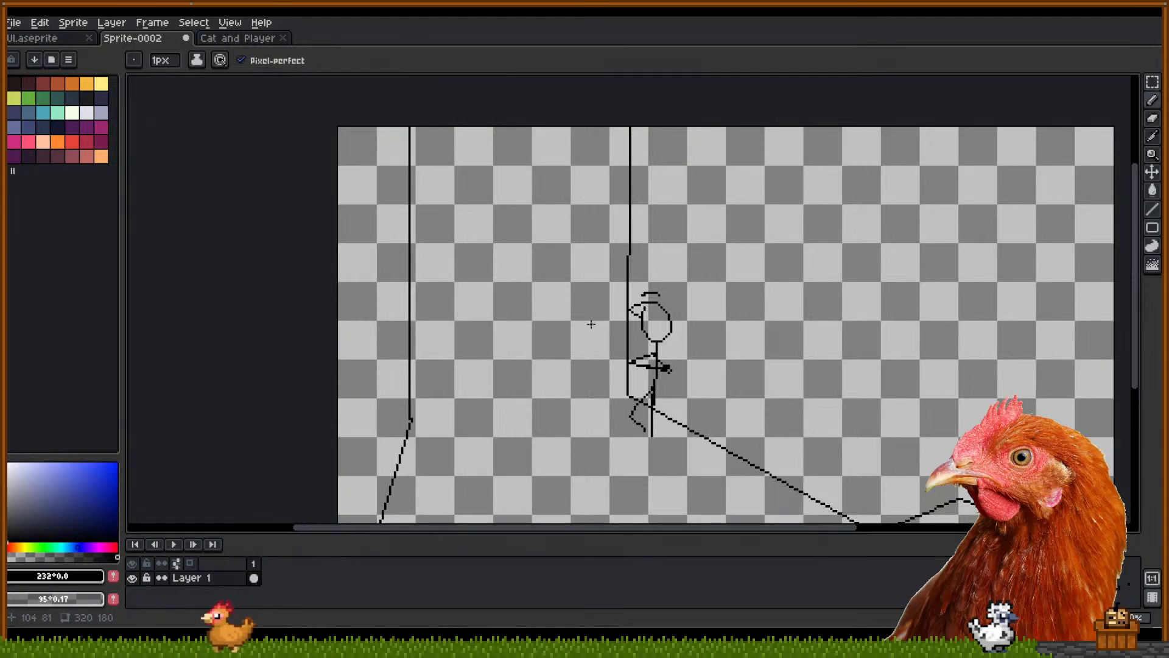
scroll(528, 345, "up", 1)
scroll(528, 354, "down", 1)
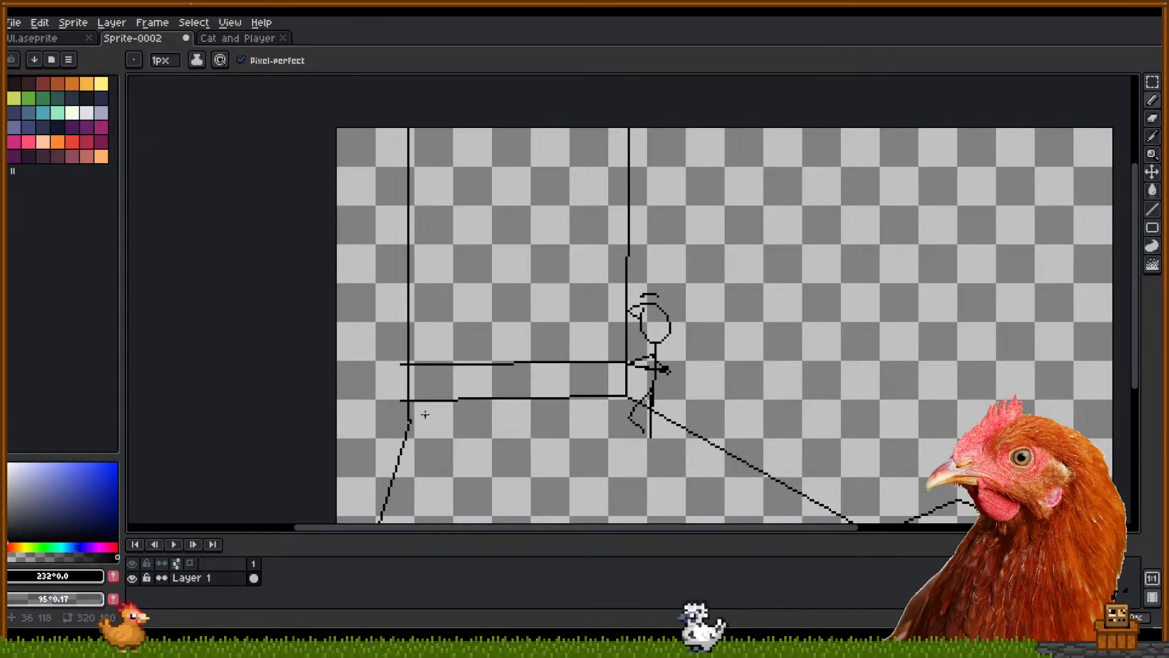
left_click_drag(484, 416, 510, 444)
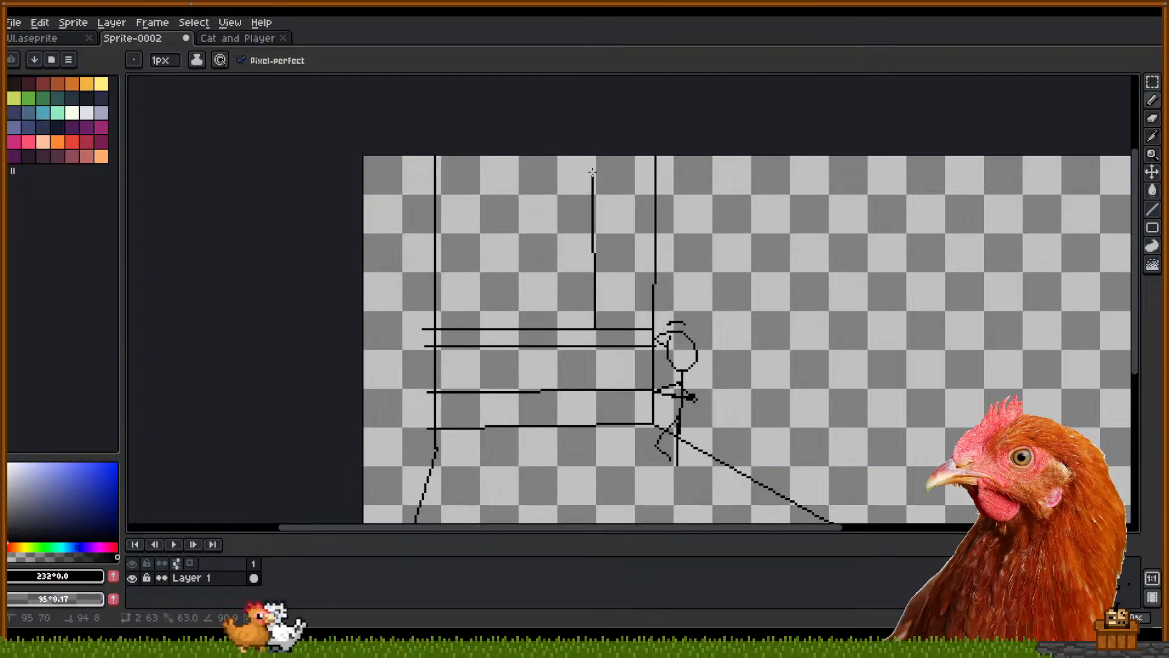
Remove the extra short vertical line above the bars
key("ctrl+z")
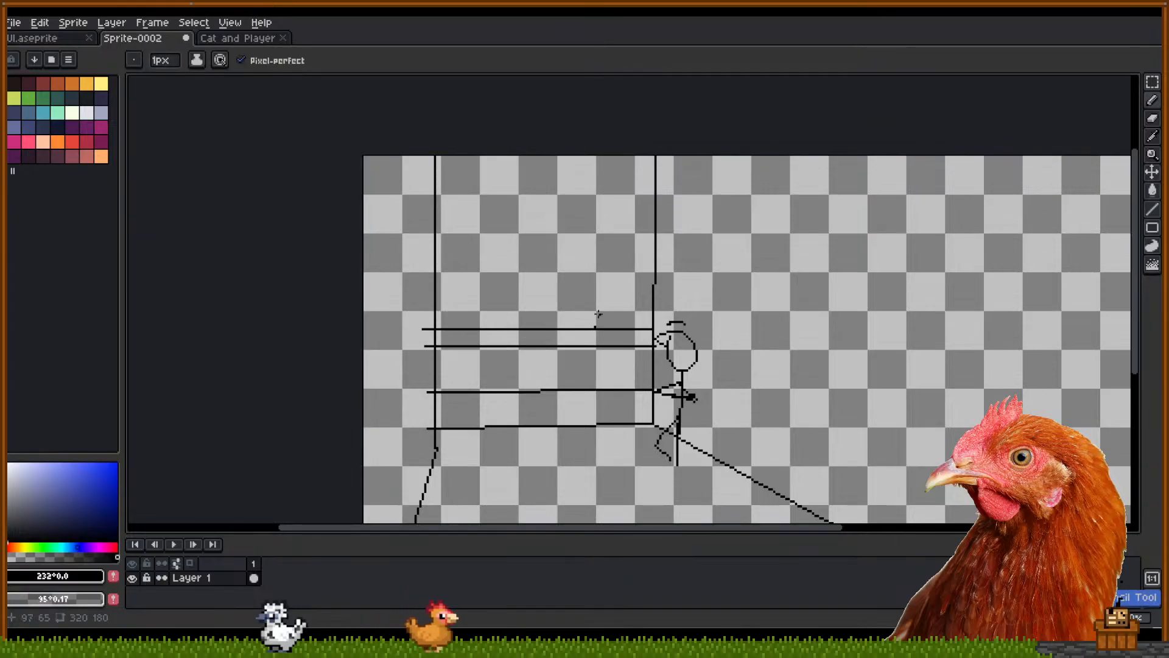
key("ctrl+y")
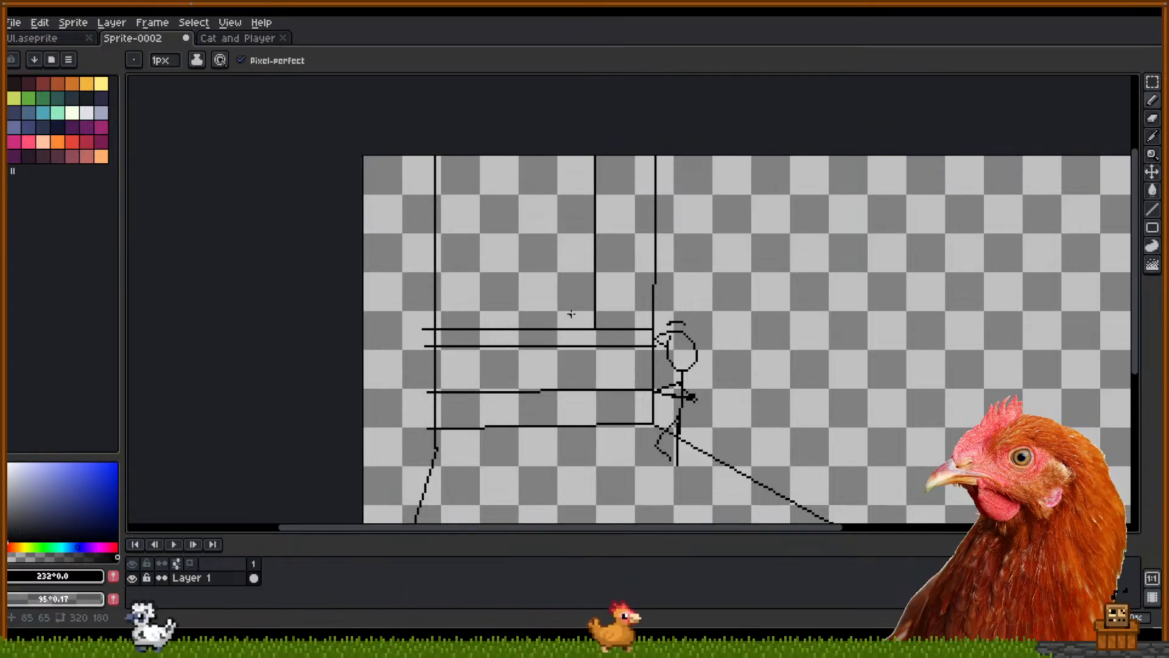
left_click_drag(536, 343, 530, 313)
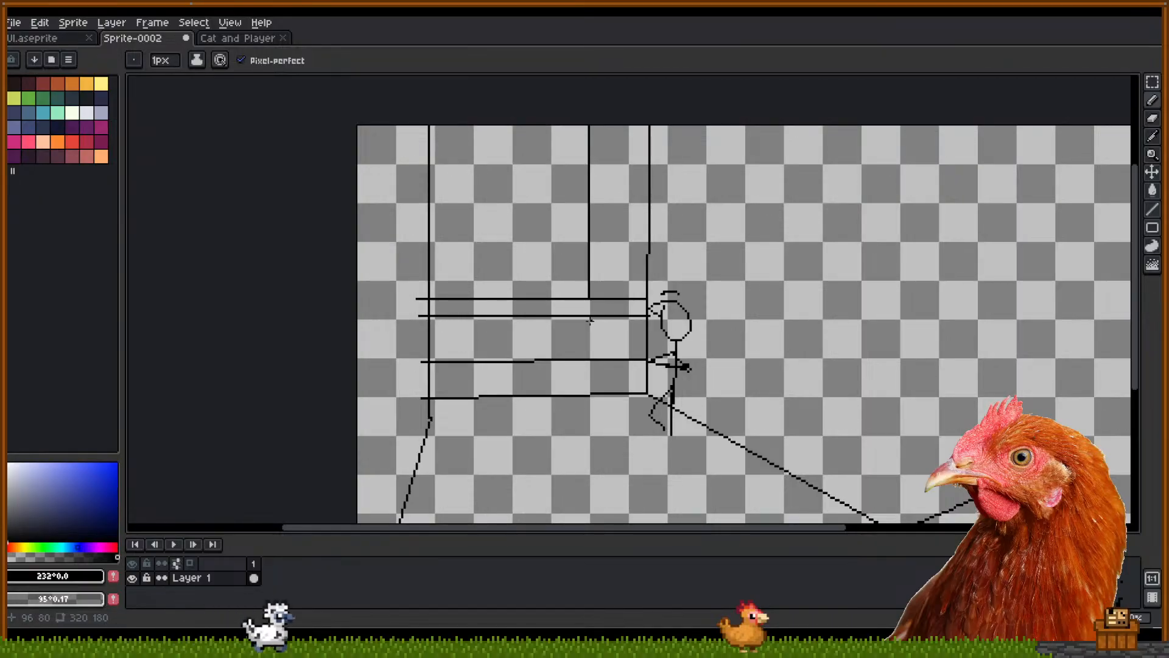
key("ctrl+z")
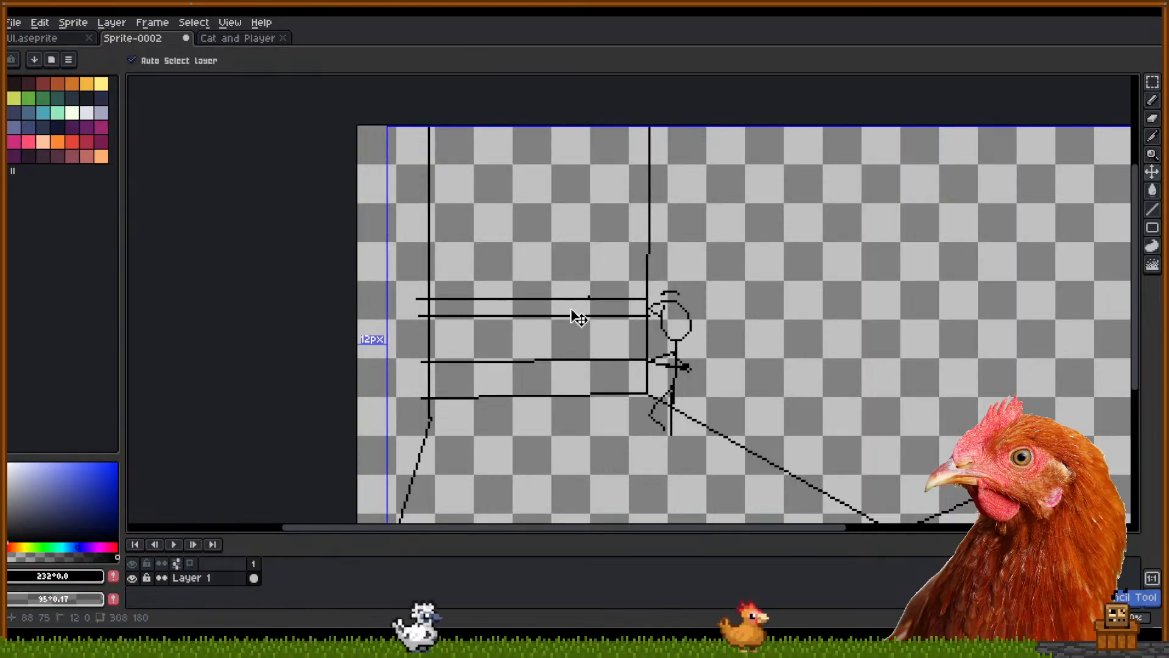
Extend the zig-zag, undo the stray scenery strokes, and redraw the box's top line
left_click_drag(474, 323, 496, 346)
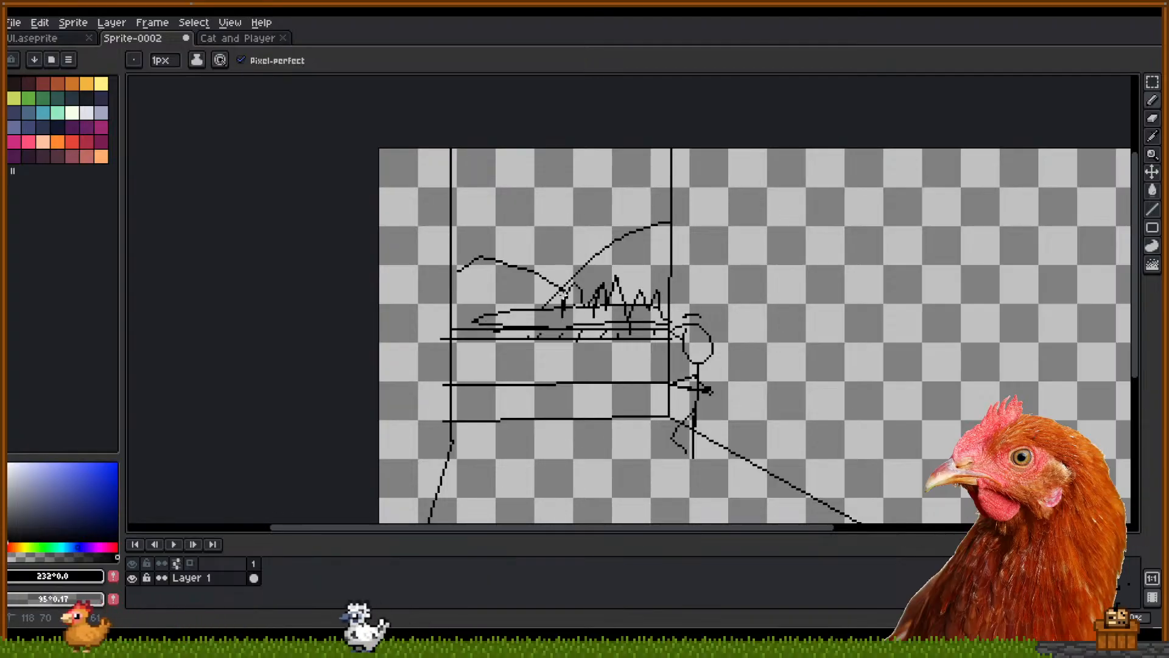
left_click_drag(534, 288, 507, 317)
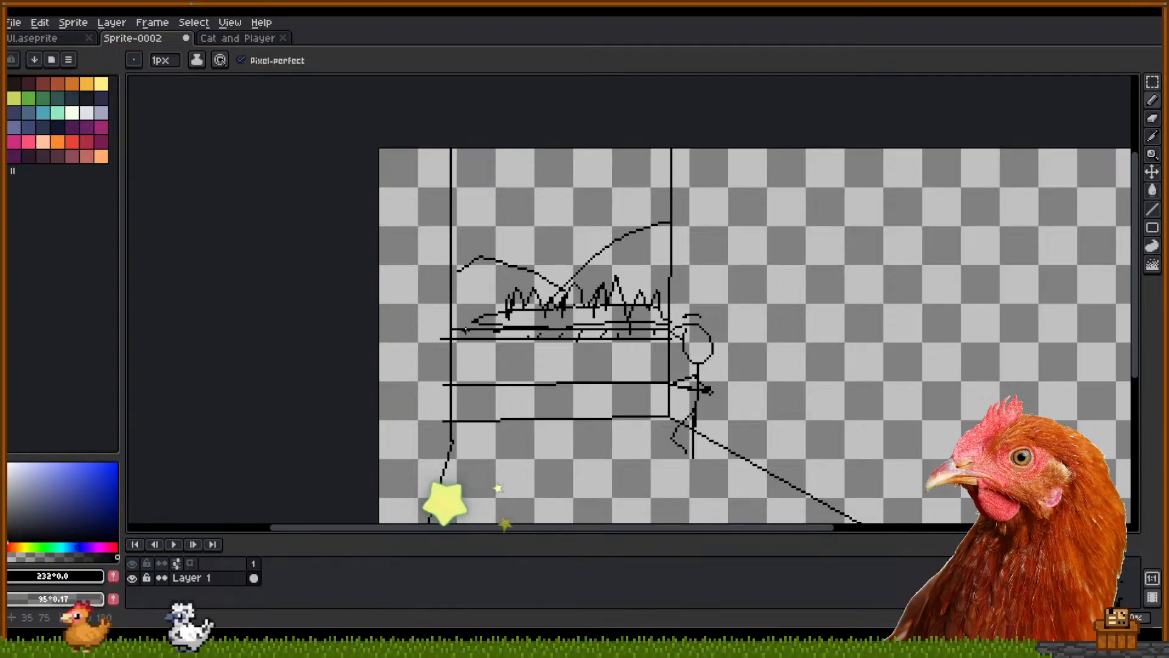
left_click_drag(611, 370, 568, 374)
key("ctrl+z")
key("ctrl+z")
key("ctrl+z")
key("ctrl+z")
key("ctrl+z")
key("ctrl+z")
key("ctrl+z")
key("ctrl+z")
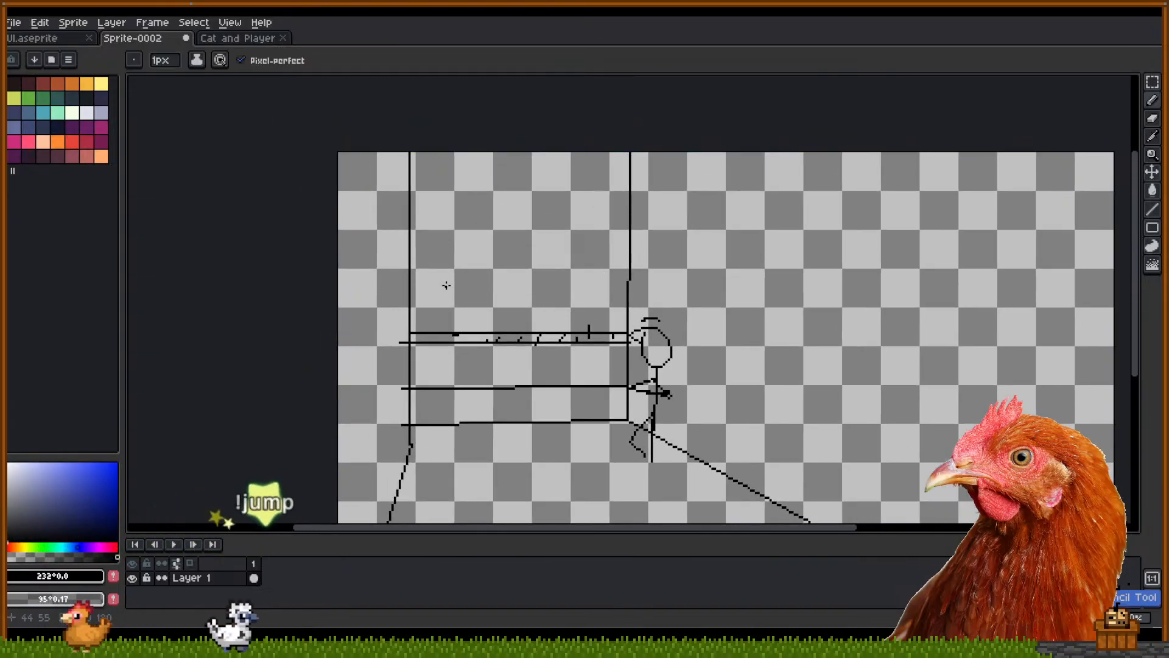
left_click_drag(448, 287, 509, 288)
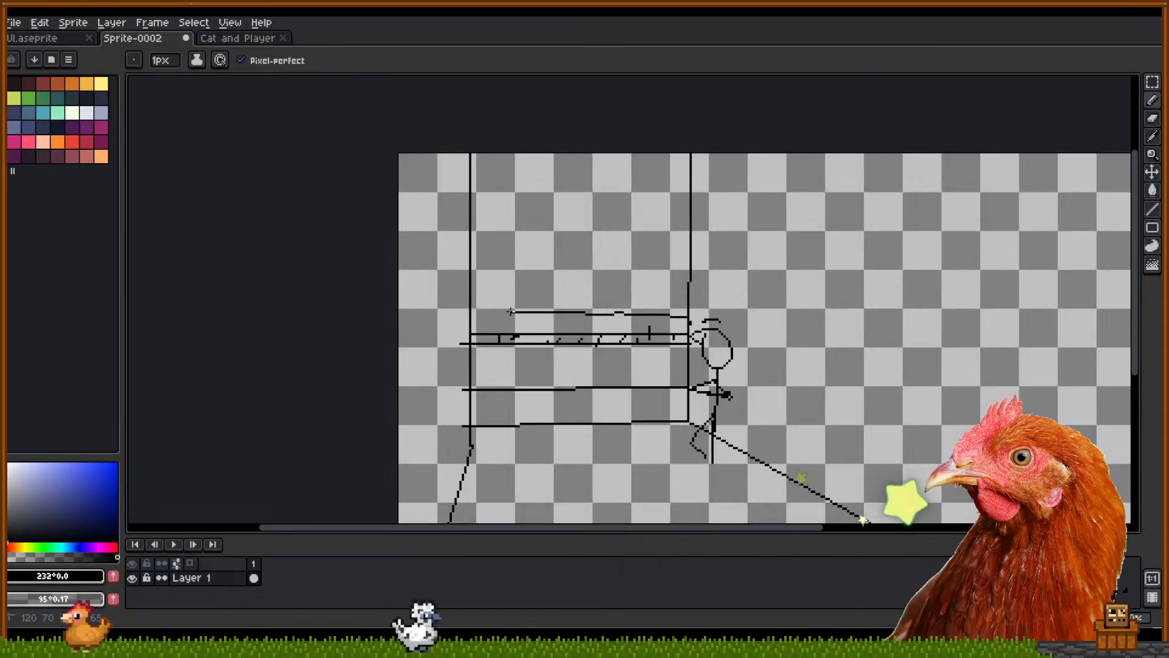
key("ctrl+z")
left_click_drag(539, 310, 463, 312)
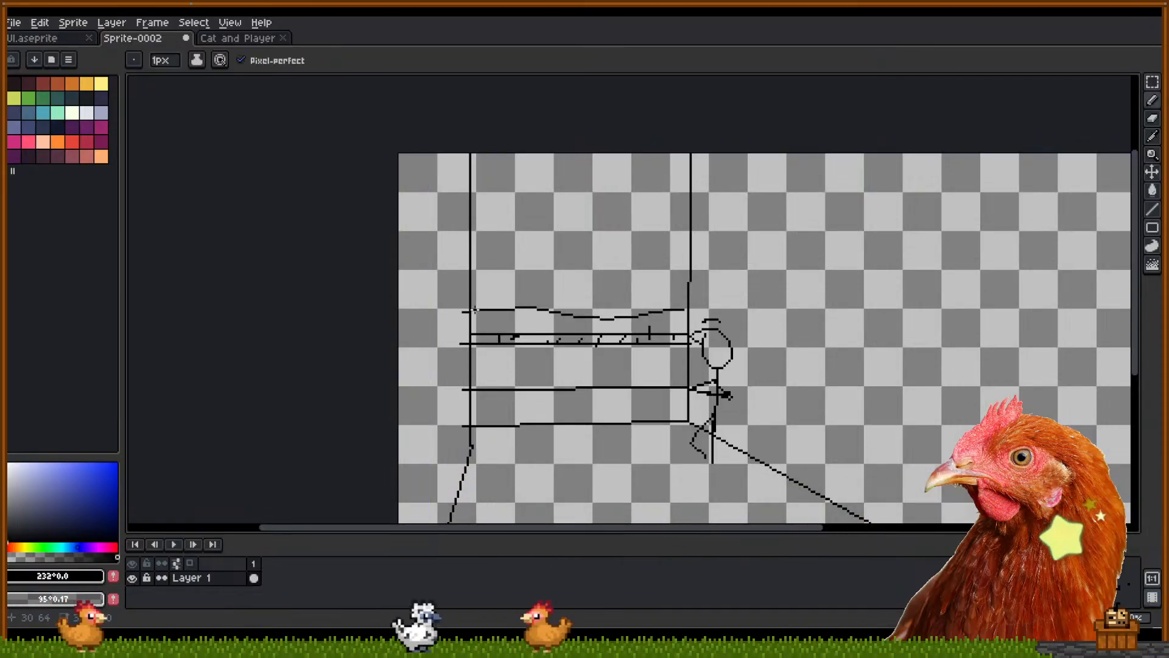
left_click_drag(685, 309, 673, 285)
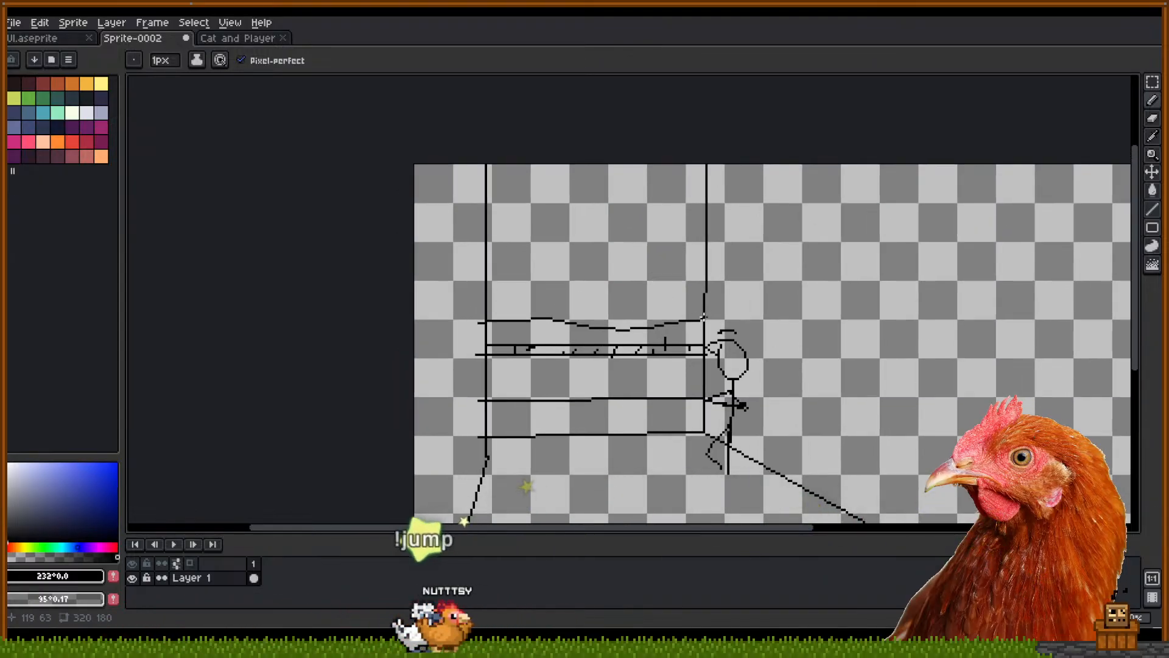
mouse_move(704, 298)
left_mouse_down()
mouse_move(485, 313)
mouse_move(498, 294)
mouse_move(609, 302)
left_mouse_up()
key("ctrl+z")
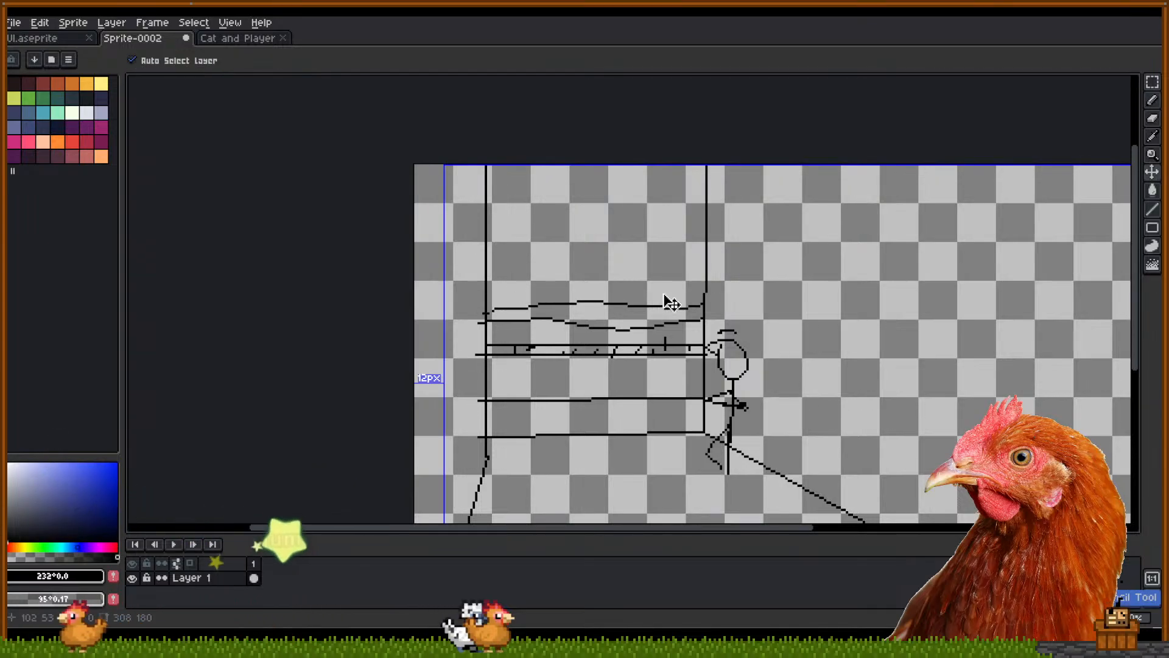
Draw two straight horizontal lines from wall to wall to cap the new top shelf
left_click_drag(706, 288, 485, 286)
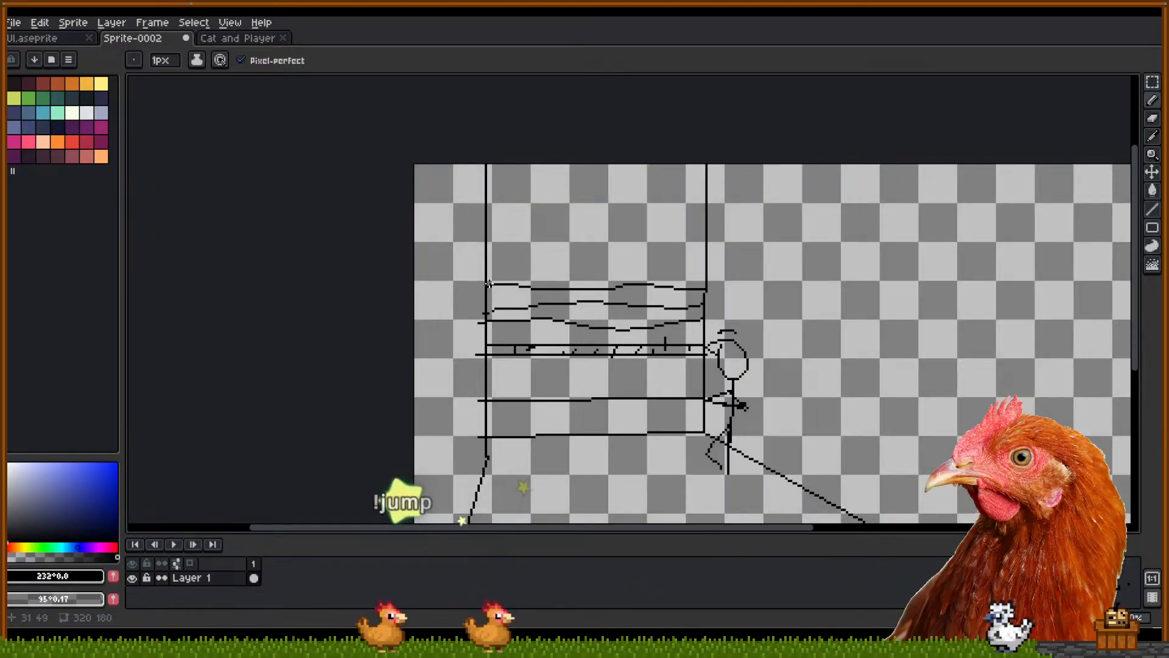
key("ctrl+z")
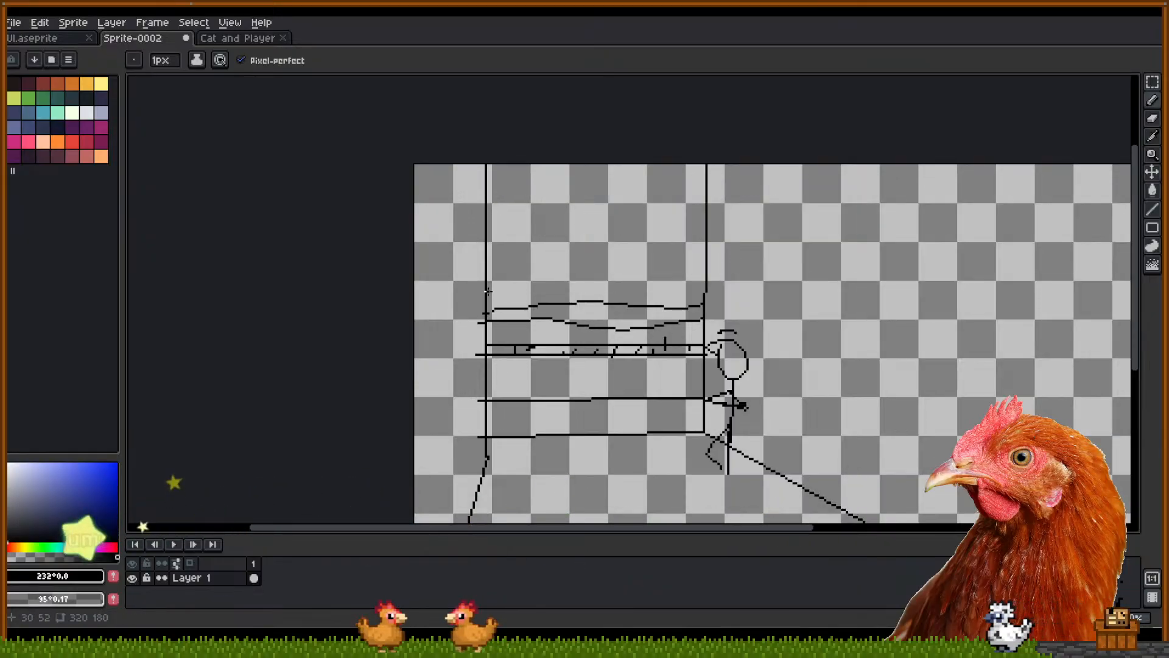
left_click_drag(537, 290, 703, 295)
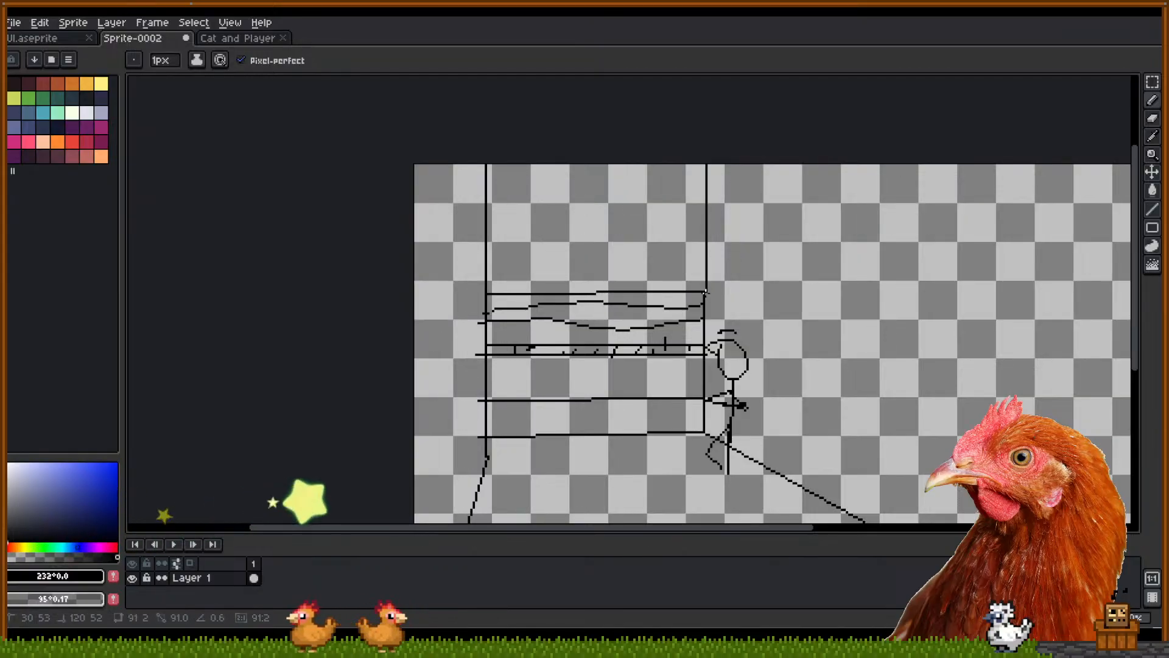
key("ctrl+z")
key("ctrl+z")
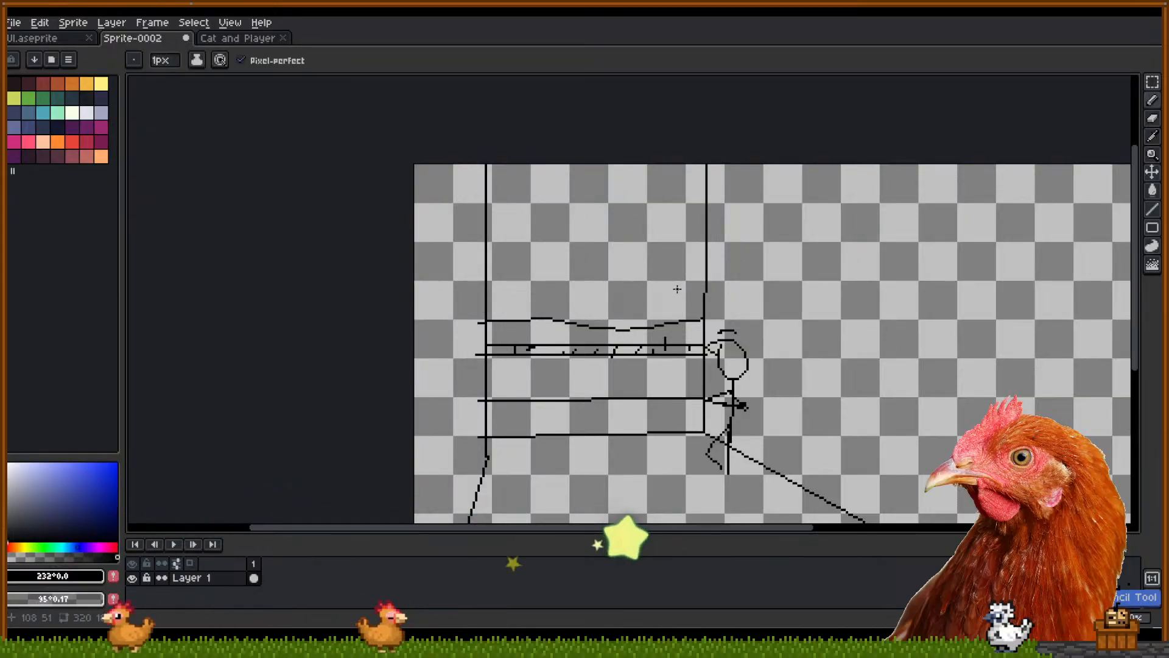
left_click(481, 289)
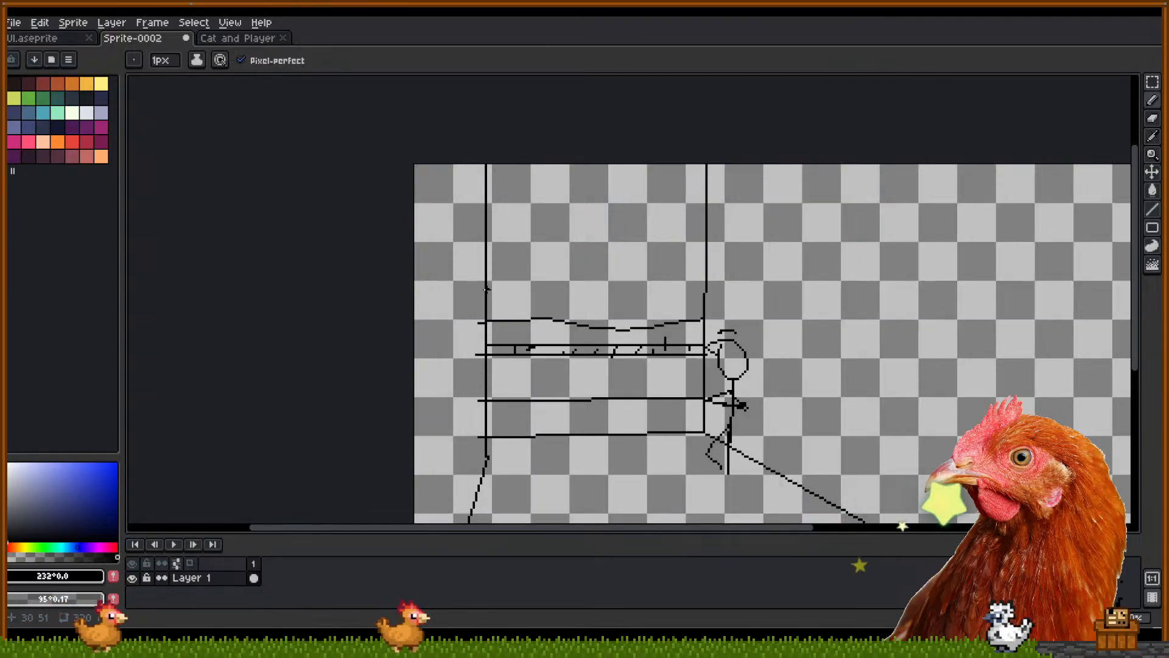
left_click(704, 295, "shift")
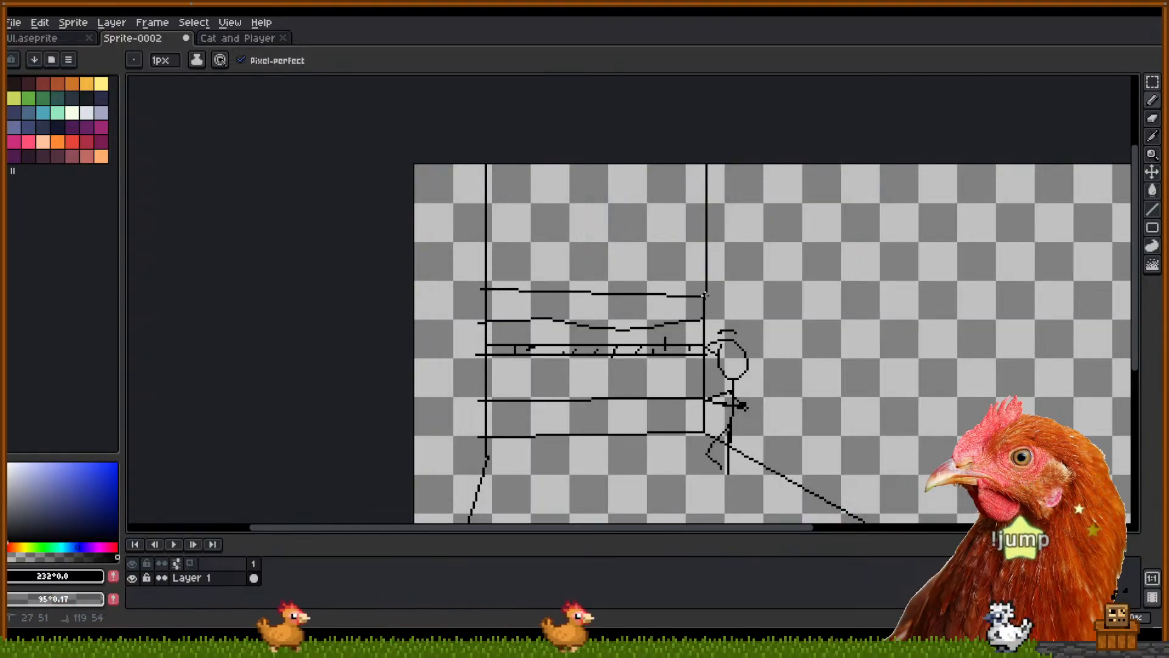
left_click(707, 287)
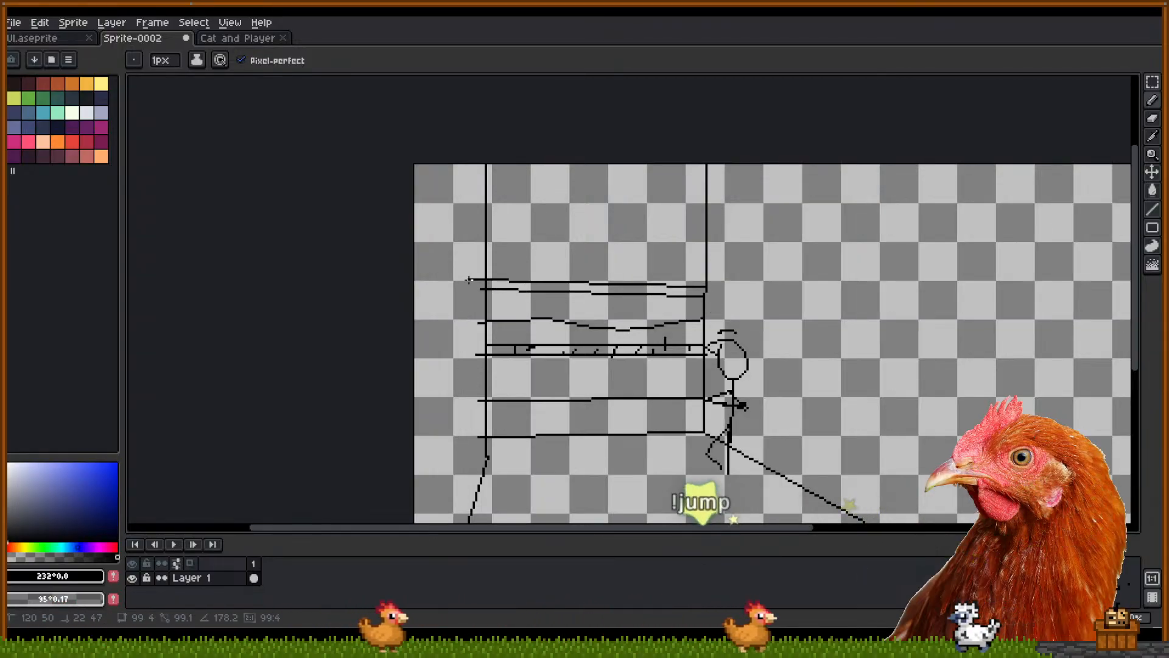
left_click(481, 280, "shift")
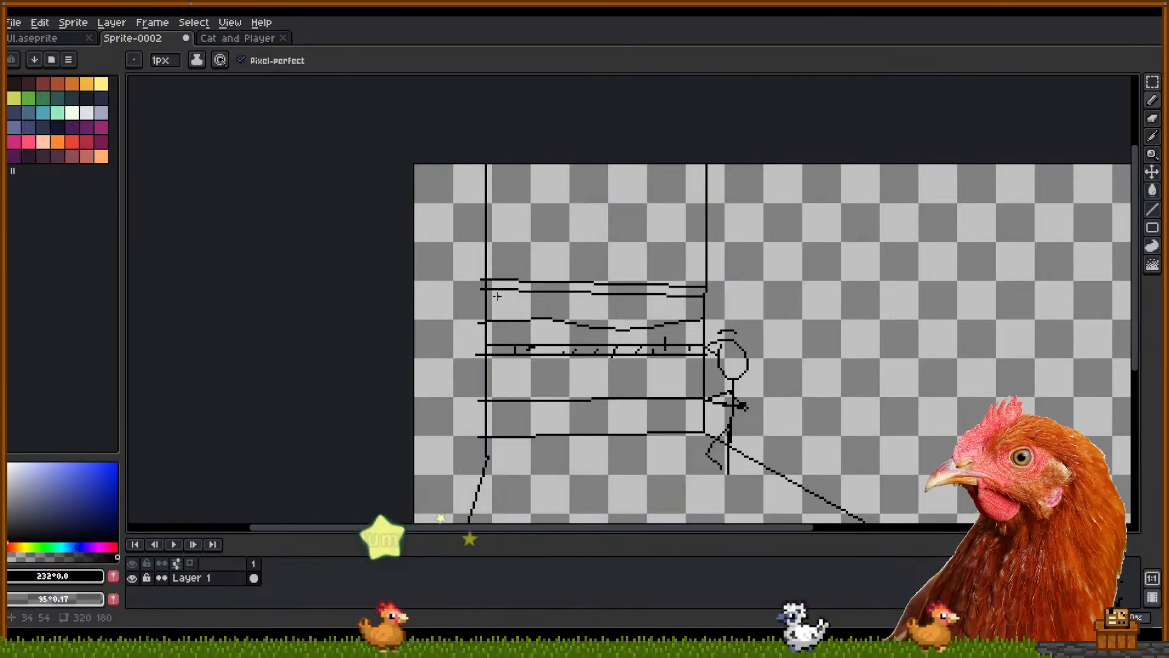
Replace the trial strokes above the shelf with a pointed spire
mouse_move(498, 290)
left_mouse_down()
mouse_move(501, 318)
mouse_move(539, 307)
mouse_move(631, 323)
mouse_move(690, 308)
left_mouse_up()
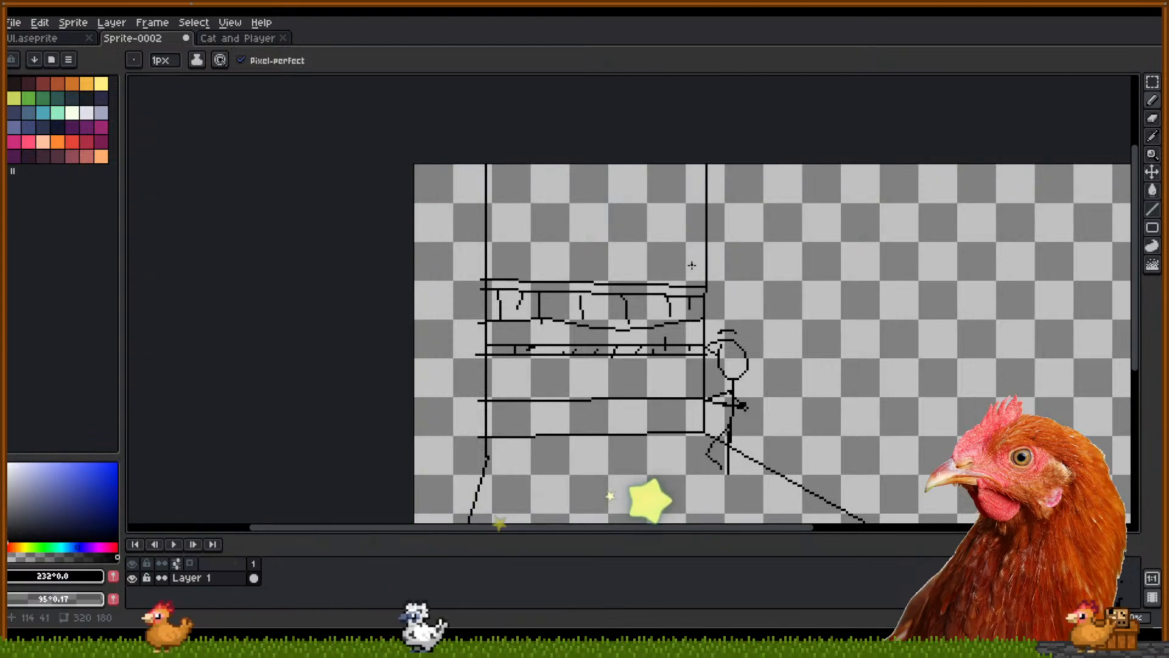
left_click_drag(663, 215, 670, 281)
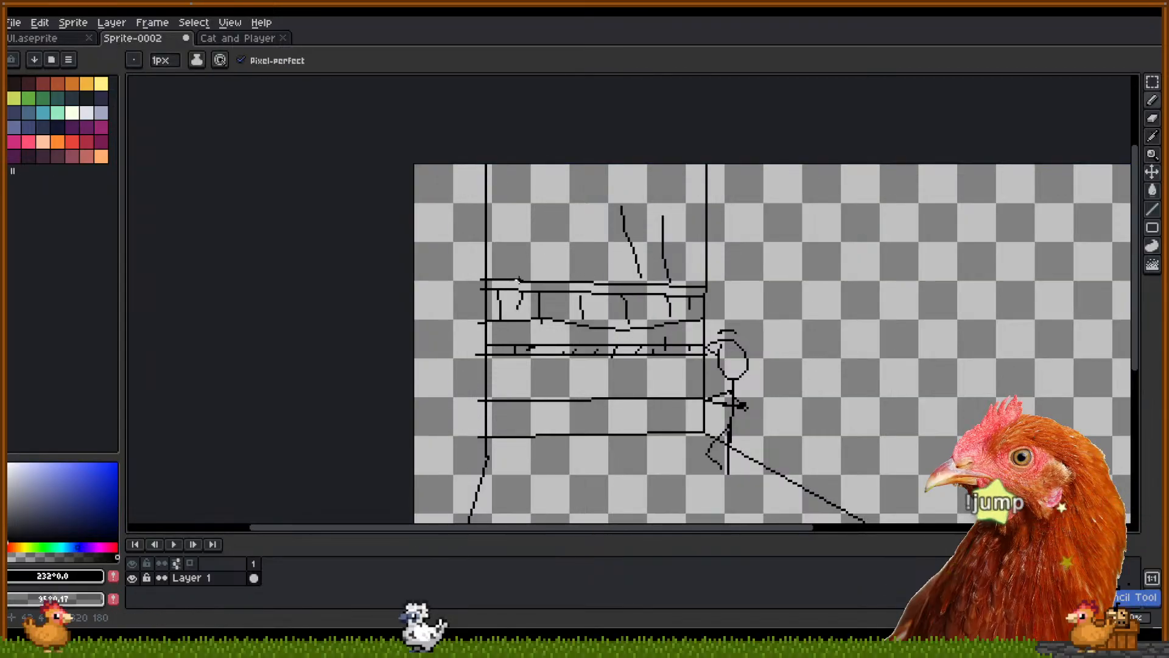
key("ctrl+z")
key("ctrl+z")
mouse_move(518, 211)
left_mouse_down()
mouse_move(547, 216)
mouse_move(513, 204)
mouse_move(530, 188)
mouse_move(558, 203)
mouse_move(550, 217)
mouse_move(534, 178)
mouse_move(542, 208)
left_mouse_up()
key("ctrl+z")
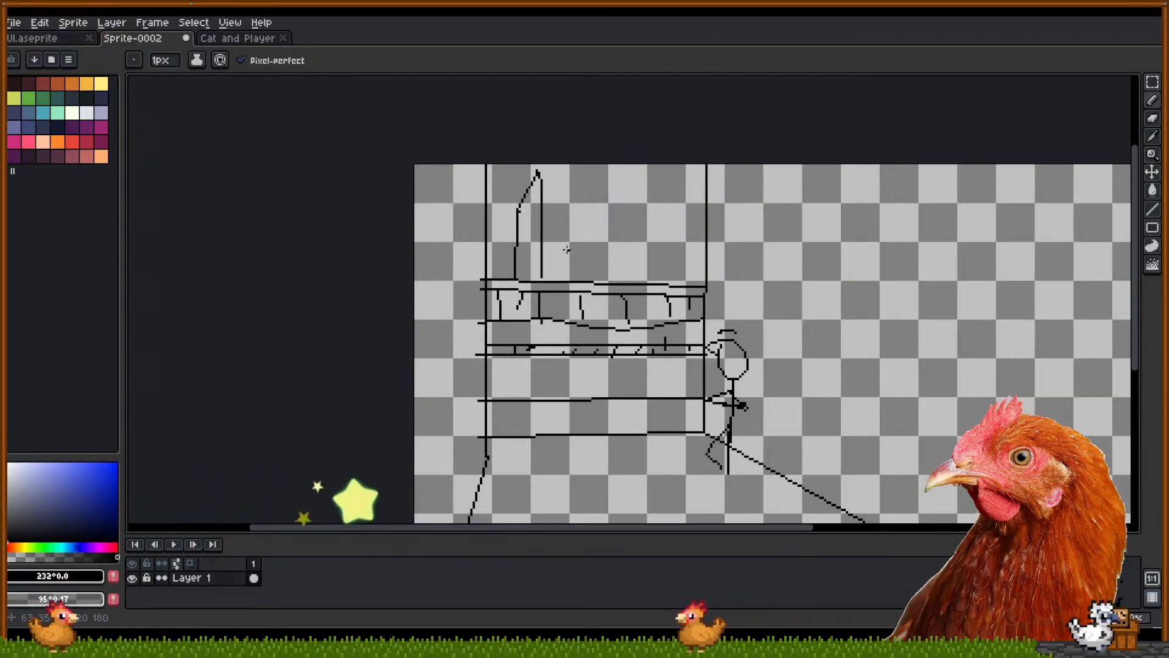
mouse_move(552, 277)
left_mouse_down()
mouse_move(552, 204)
mouse_move(563, 202)
mouse_move(575, 205)
mouse_move(575, 275)
left_mouse_up()
Outline a row of tall rectangular buildings standing on the top shelf
left_click(589, 277)
left_click(592, 201, "shift")
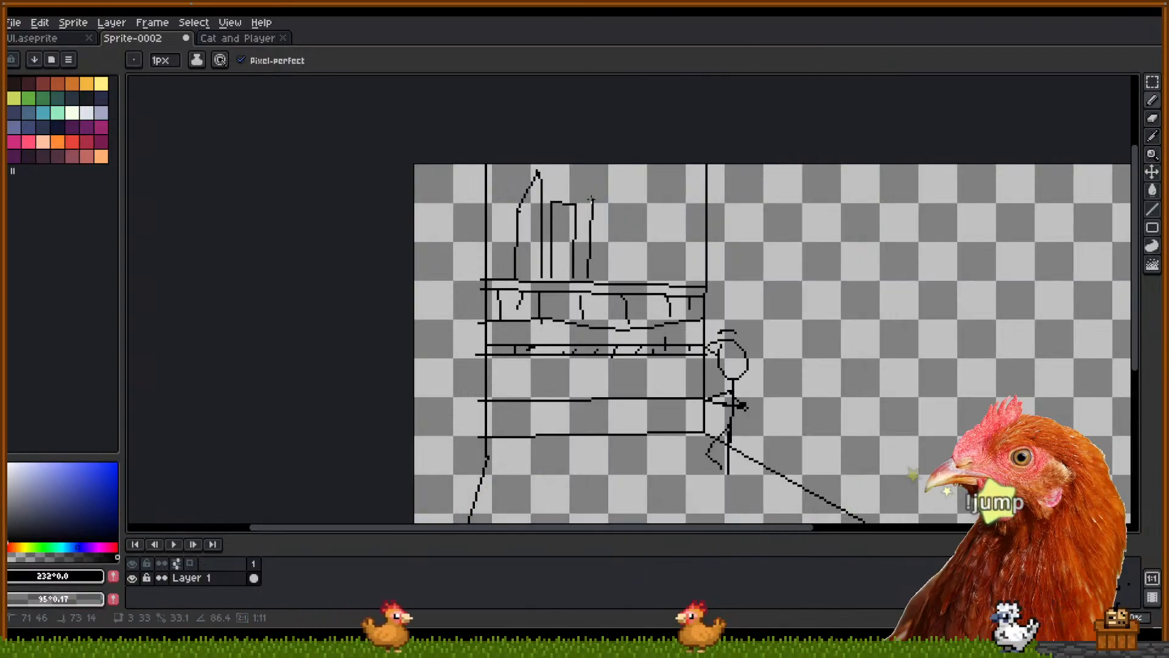
left_click(622, 201, "shift")
left_click(620, 279, "shift")
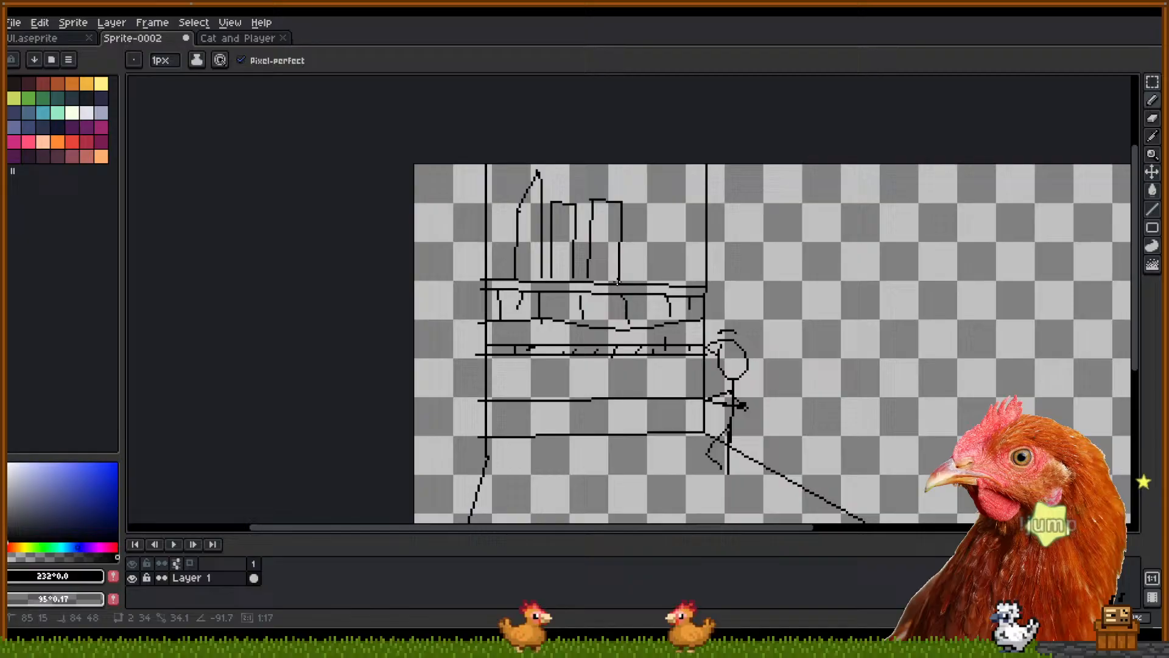
left_click(649, 282)
left_click(647, 198, "shift")
left_click(673, 201, "shift")
left_click(671, 277, "shift")
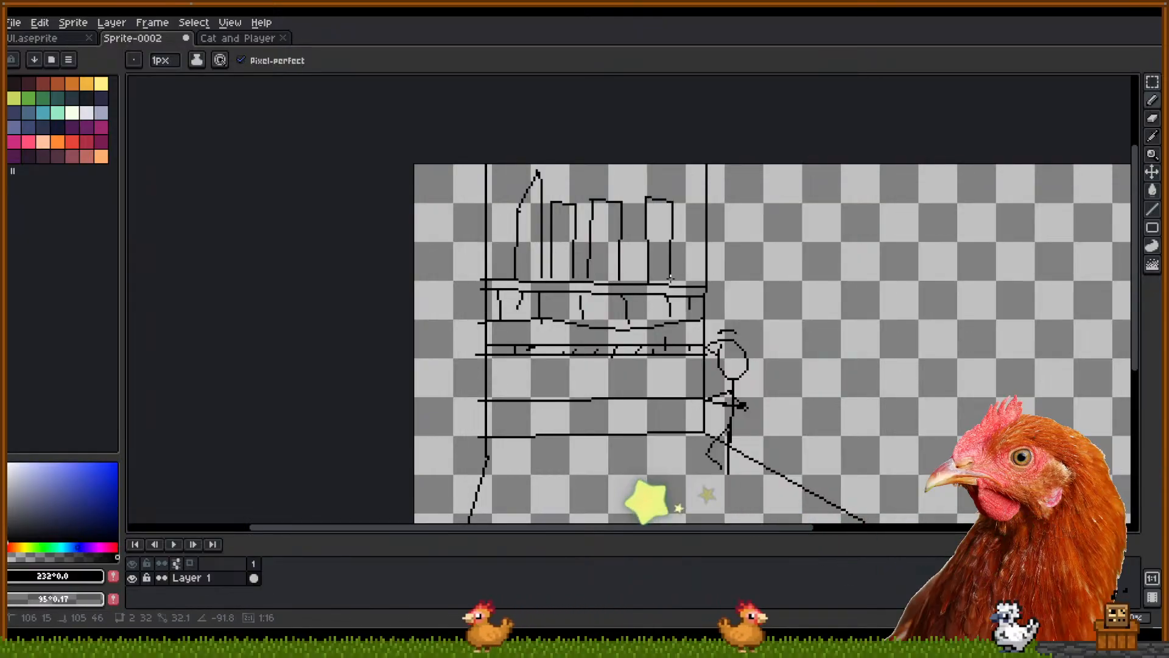
Undo a small curve above the buildings and draw a bar at their base
mouse_move(688, 173)
left_mouse_down()
mouse_move(695, 184)
mouse_move(673, 188)
mouse_move(683, 182)
left_mouse_up()
key("ctrl+z")
key("ctrl+z")
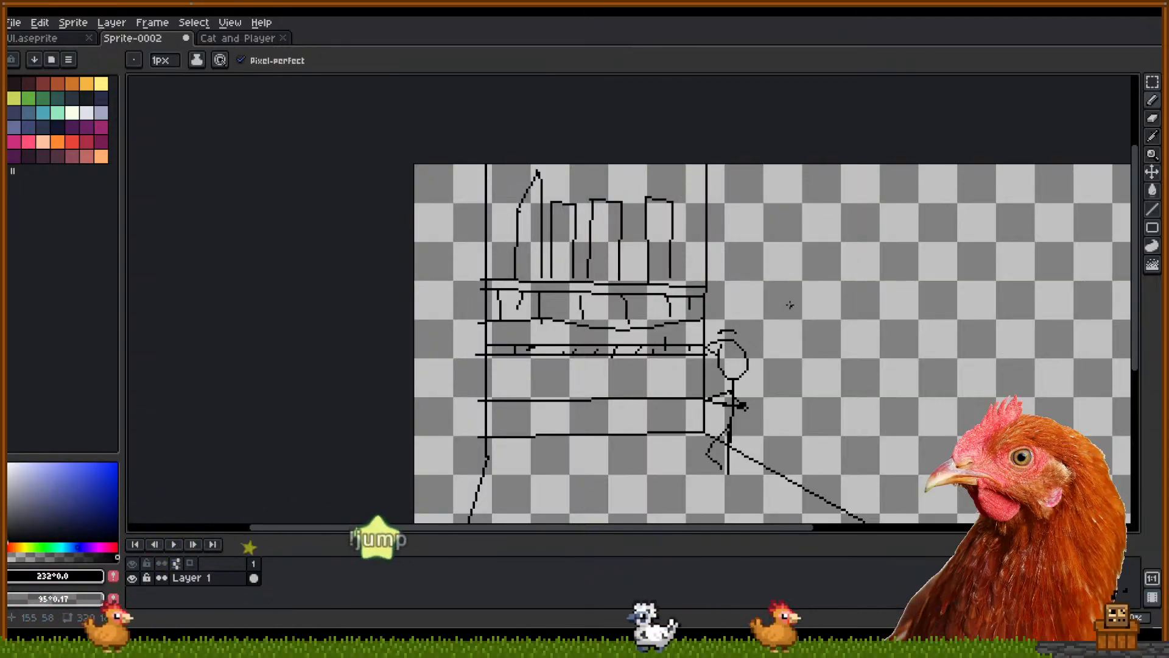
left_click_drag(788, 303, 697, 256)
scroll(593, 281, "down", 3)
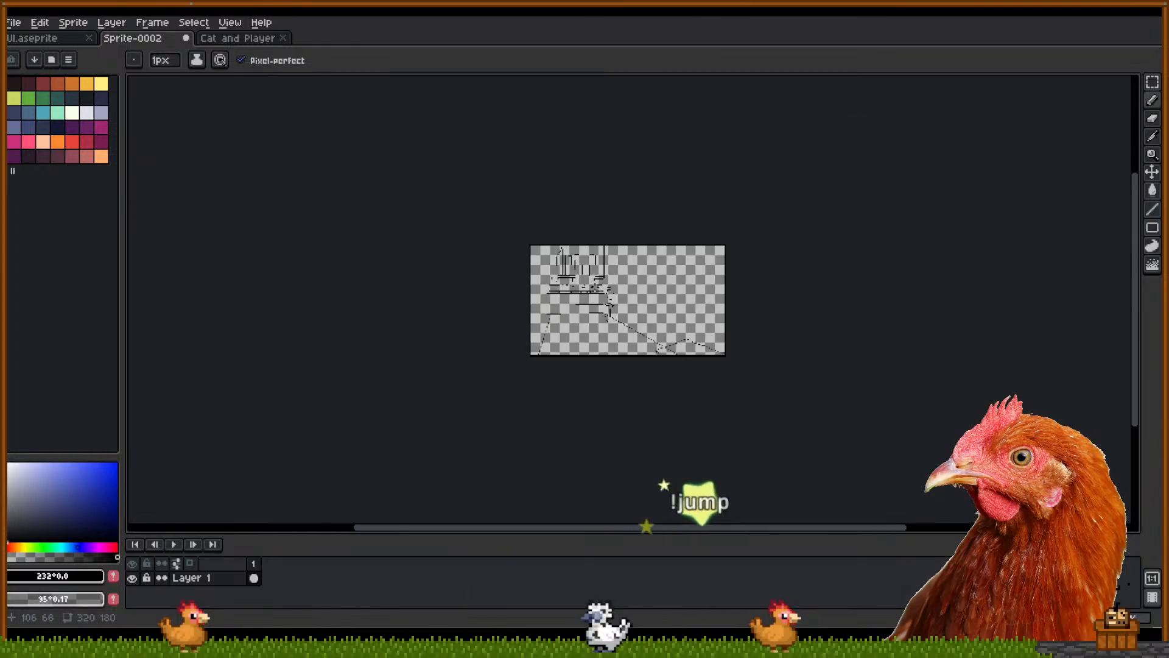
scroll(566, 280, "up", 5)
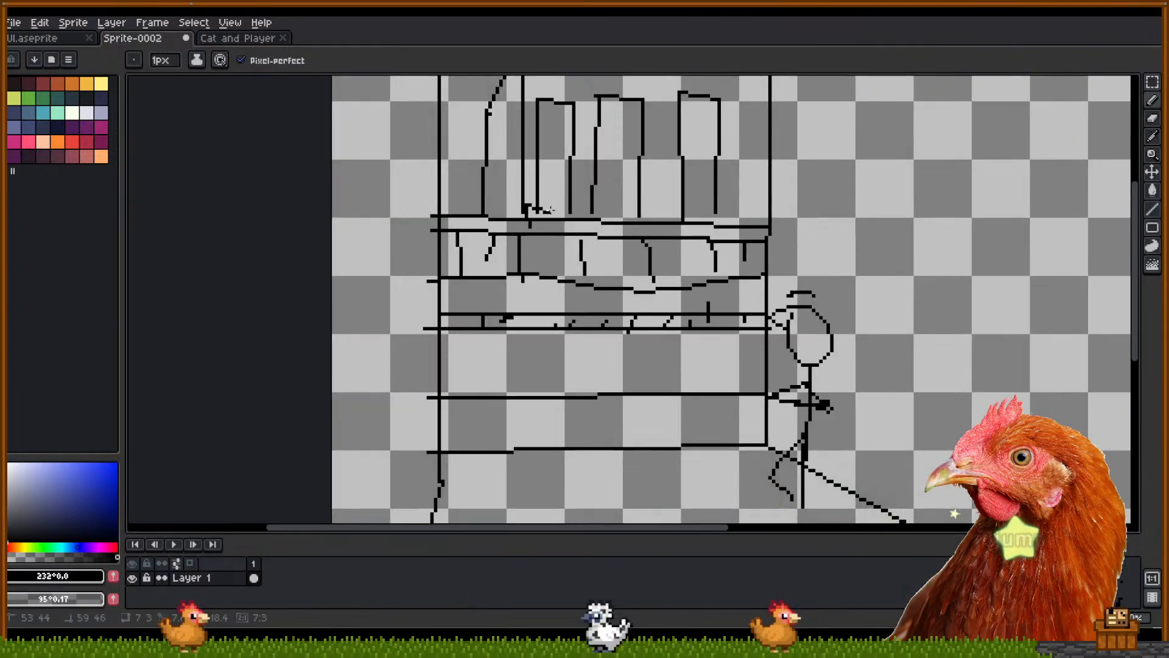
mouse_move(650, 205)
left_mouse_down()
mouse_move(661, 230)
mouse_move(588, 221)
left_mouse_up()
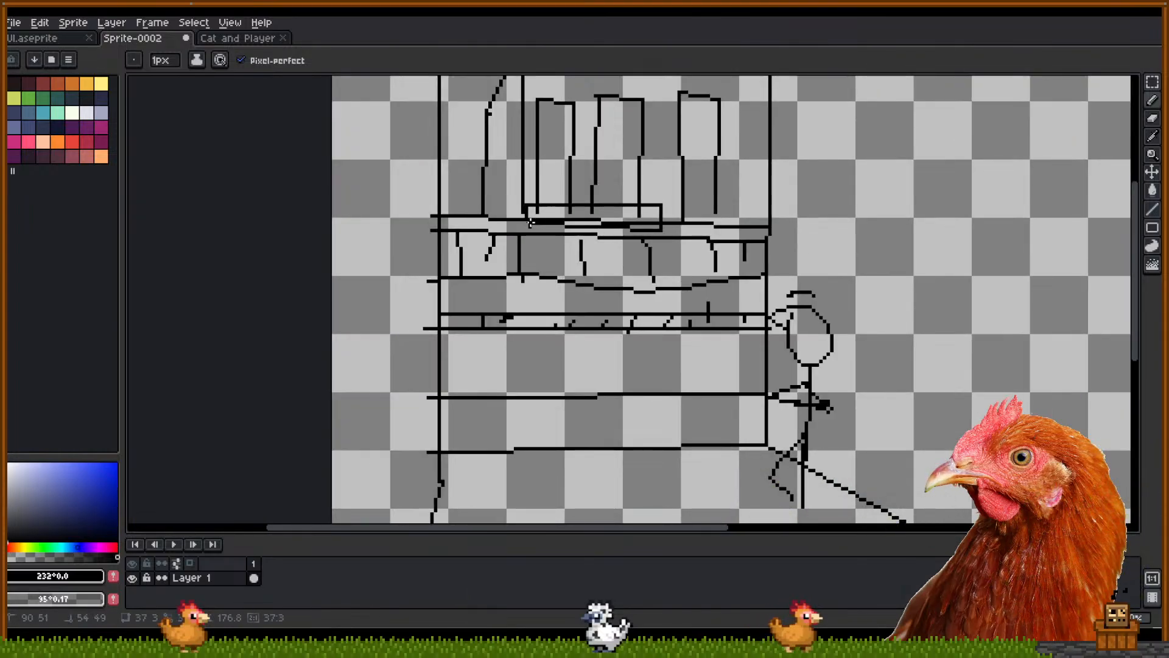
Paint Bucket fill the shelf bands teal, dark navy and light lavender from top down
key("g")
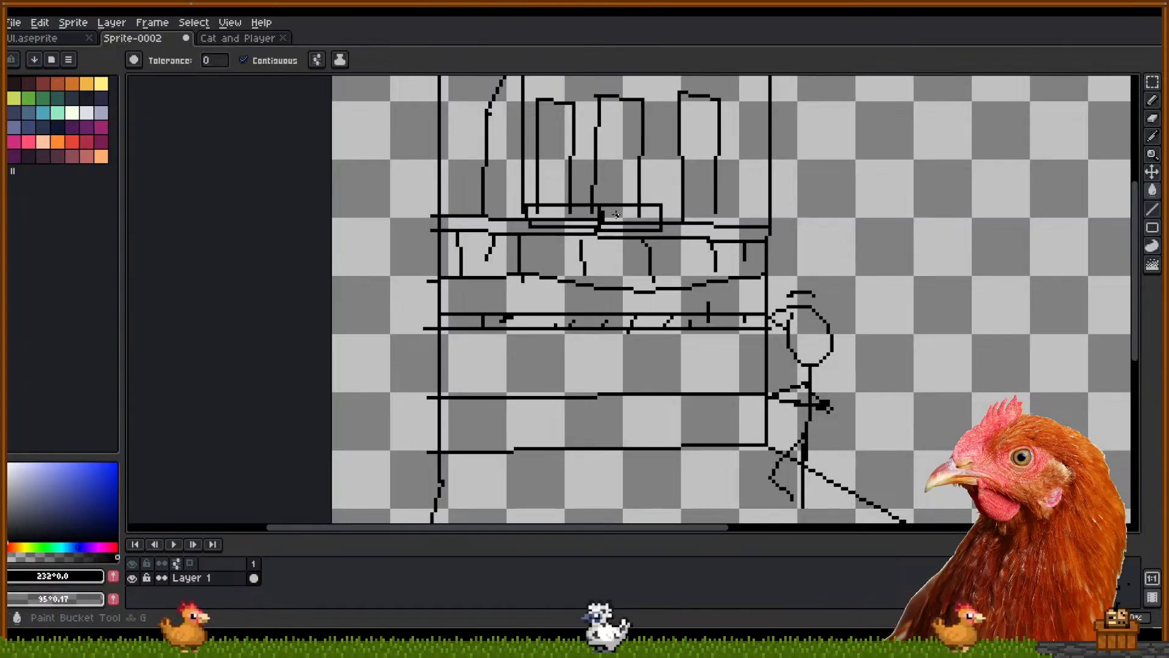
scroll(617, 231, "down", 2)
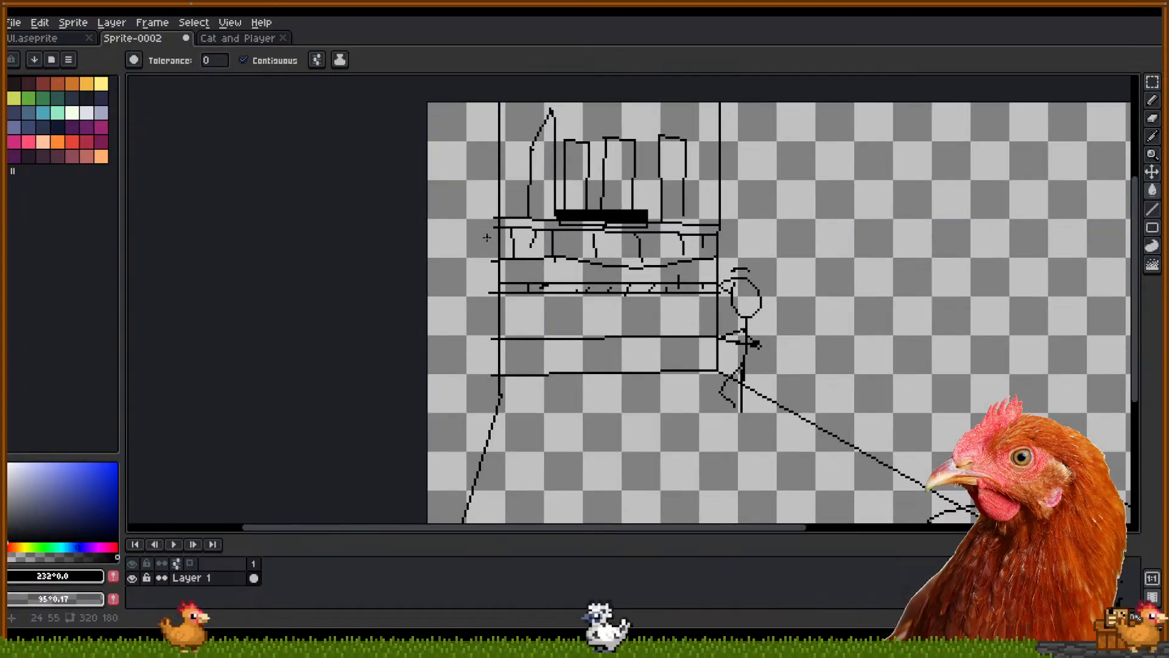
left_click_drag(419, 264, 421, 303)
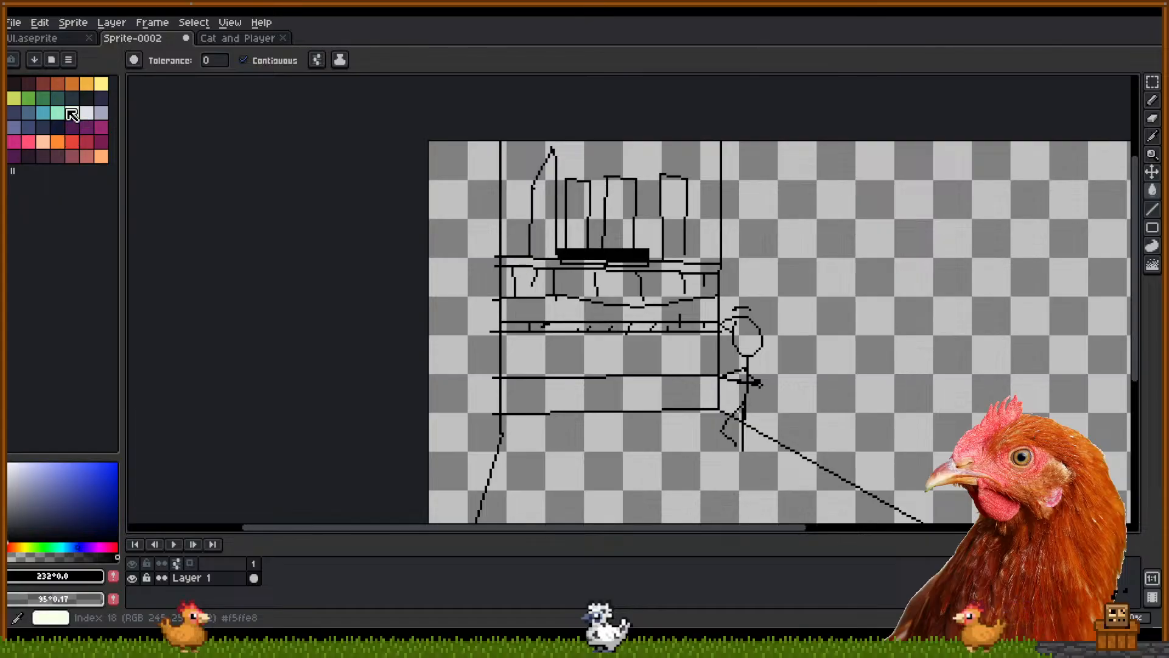
left_click(42, 113)
left_click(629, 312)
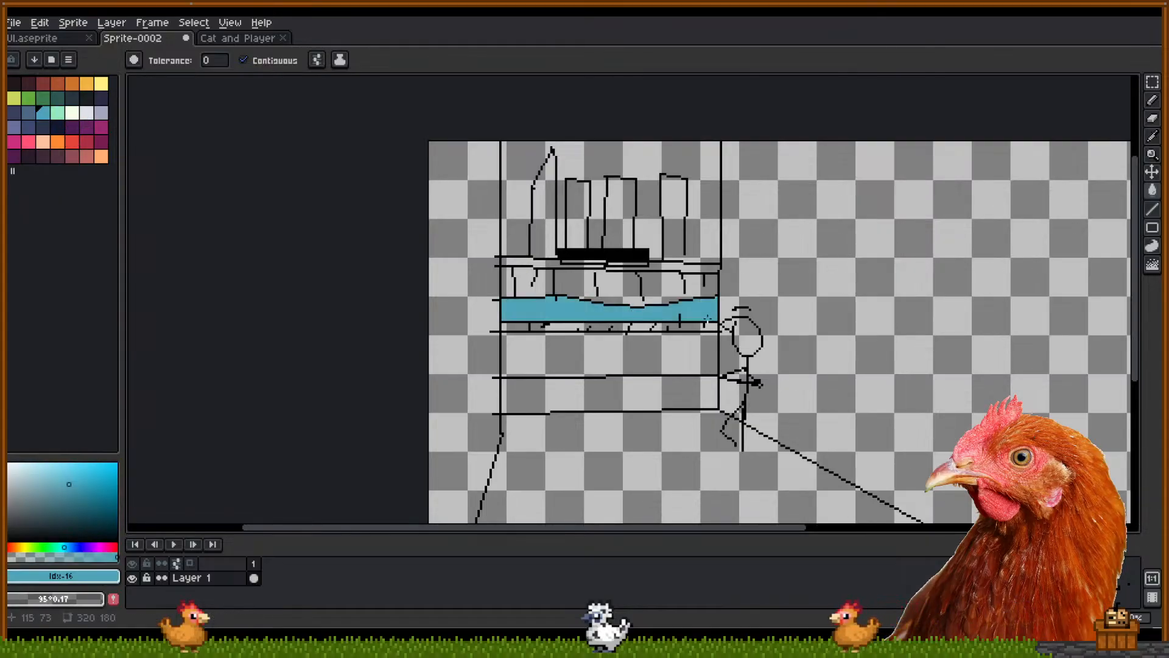
left_click(56, 129)
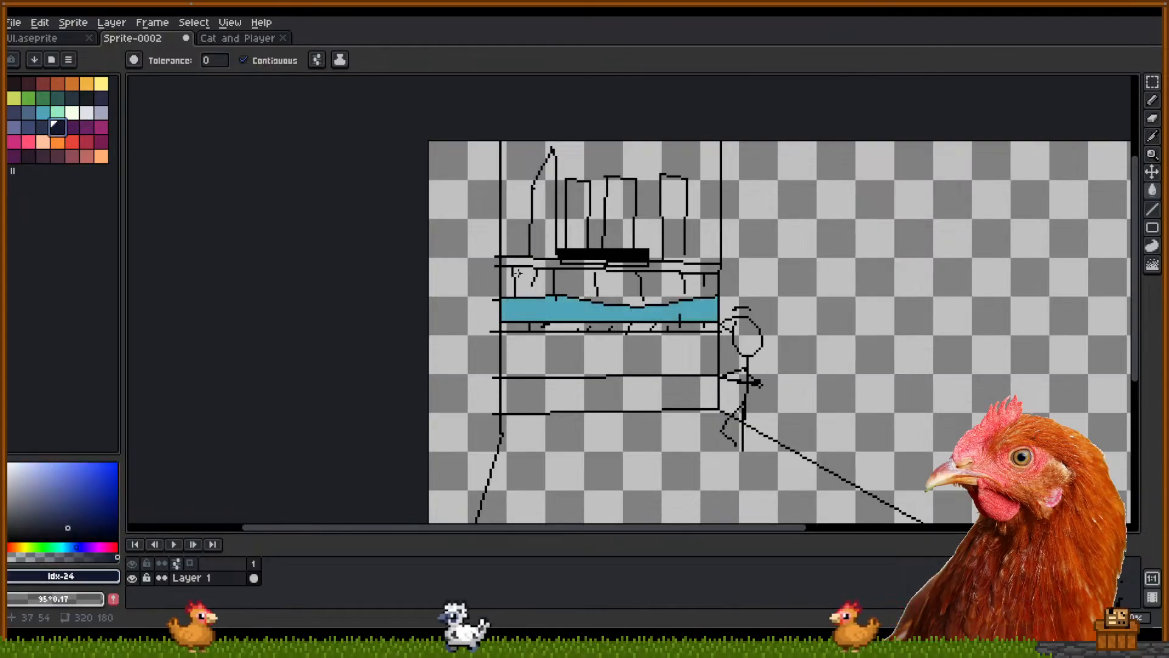
left_click(514, 350)
left_click(99, 113)
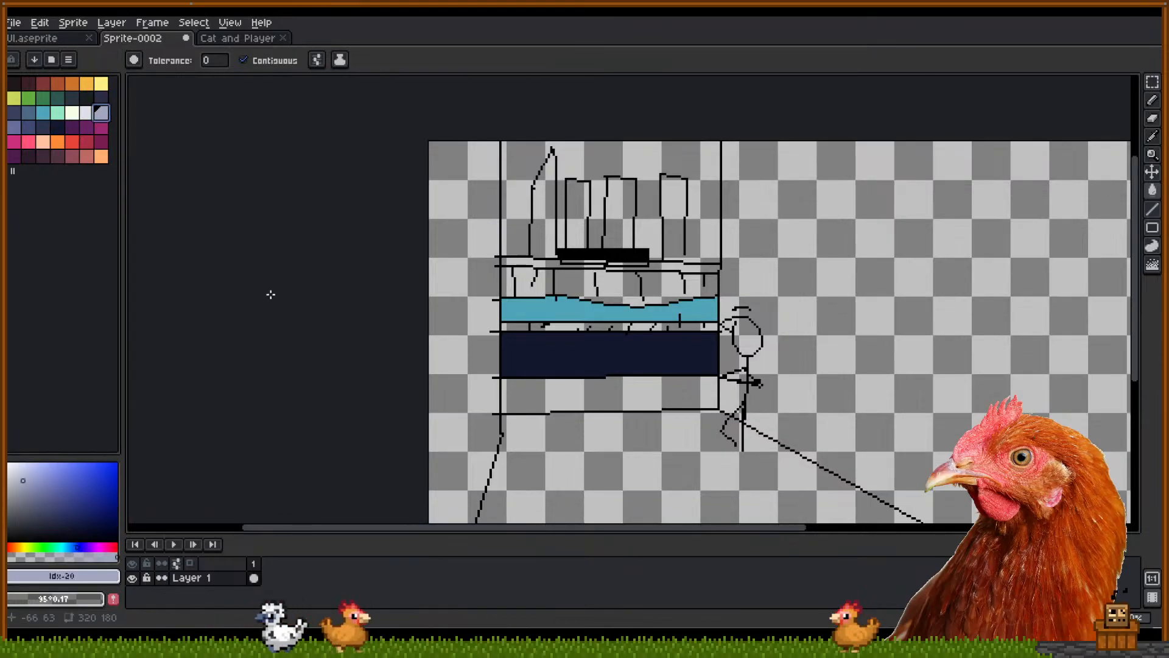
left_click(511, 393)
Fill the floor dusty rose and undo a pale lavender building fill that leaked into the sky
left_click_drag(668, 390, 660, 338)
left_click(67, 159)
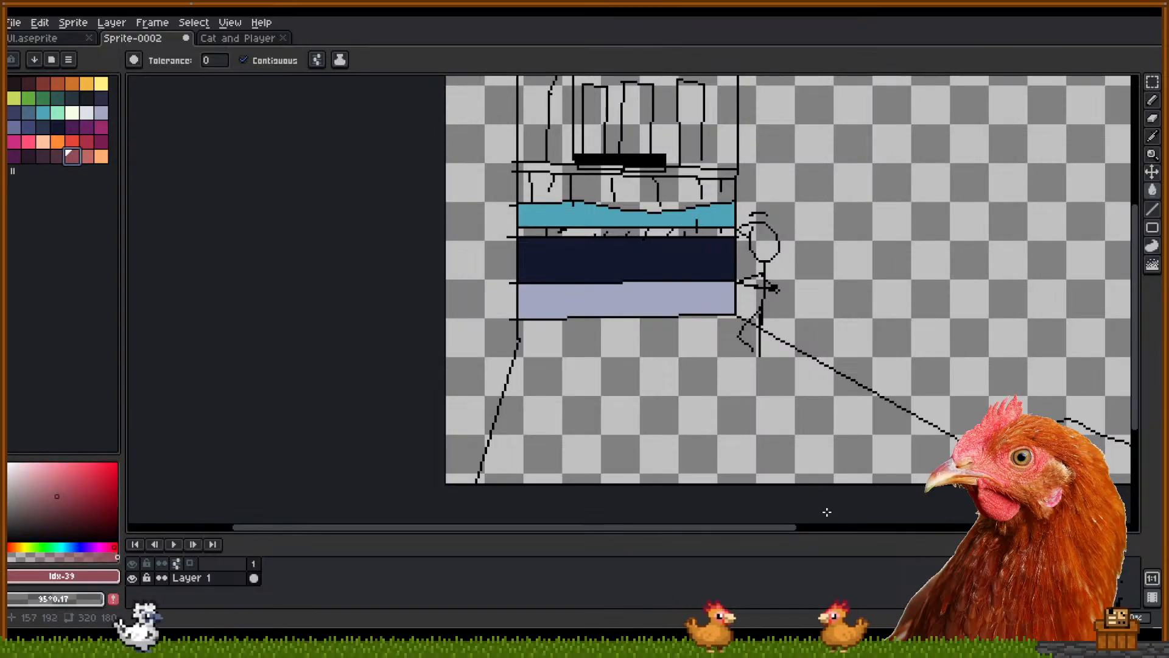
left_click(669, 384)
left_click_drag(669, 384, 662, 477)
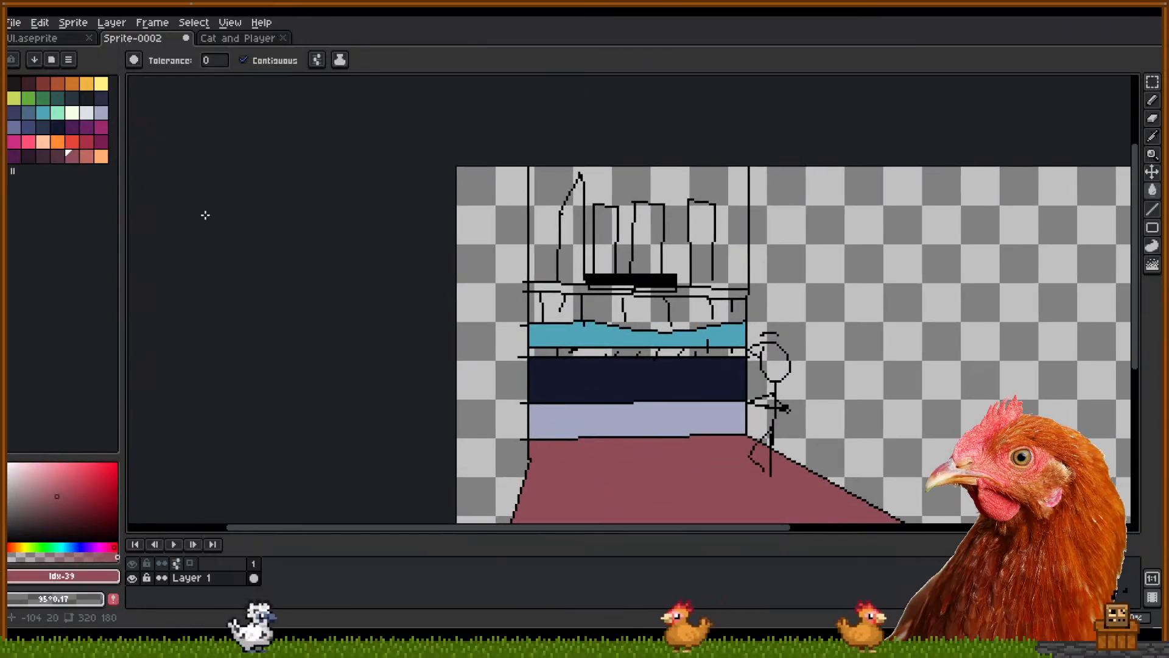
left_click(101, 114)
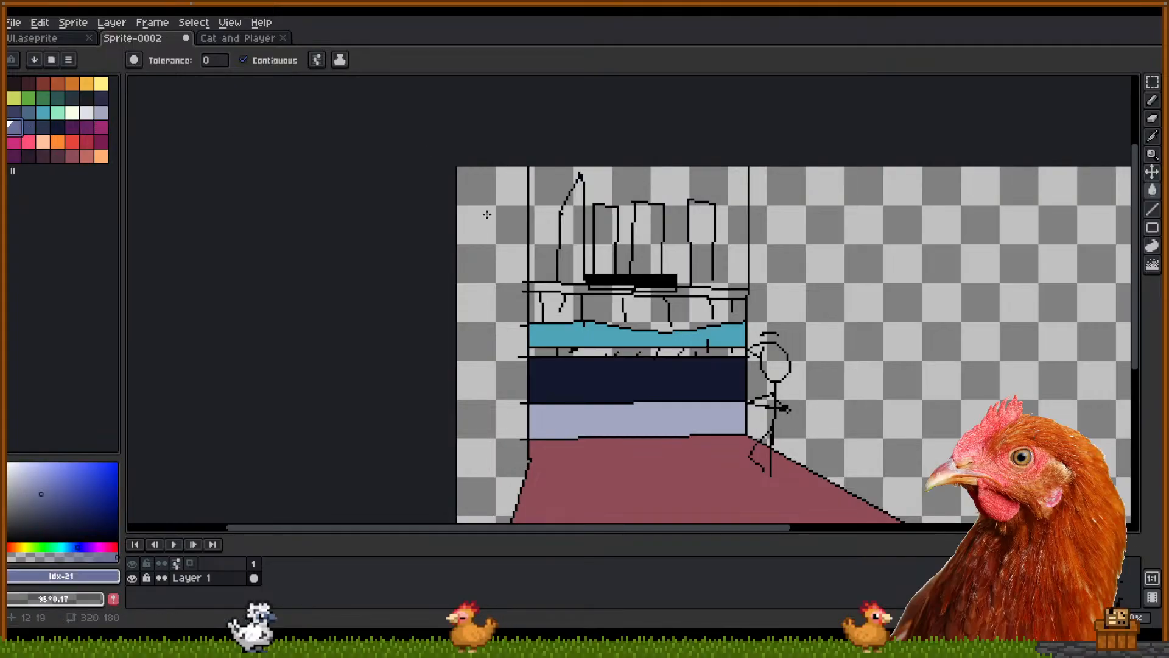
left_click(643, 243)
left_click(703, 239)
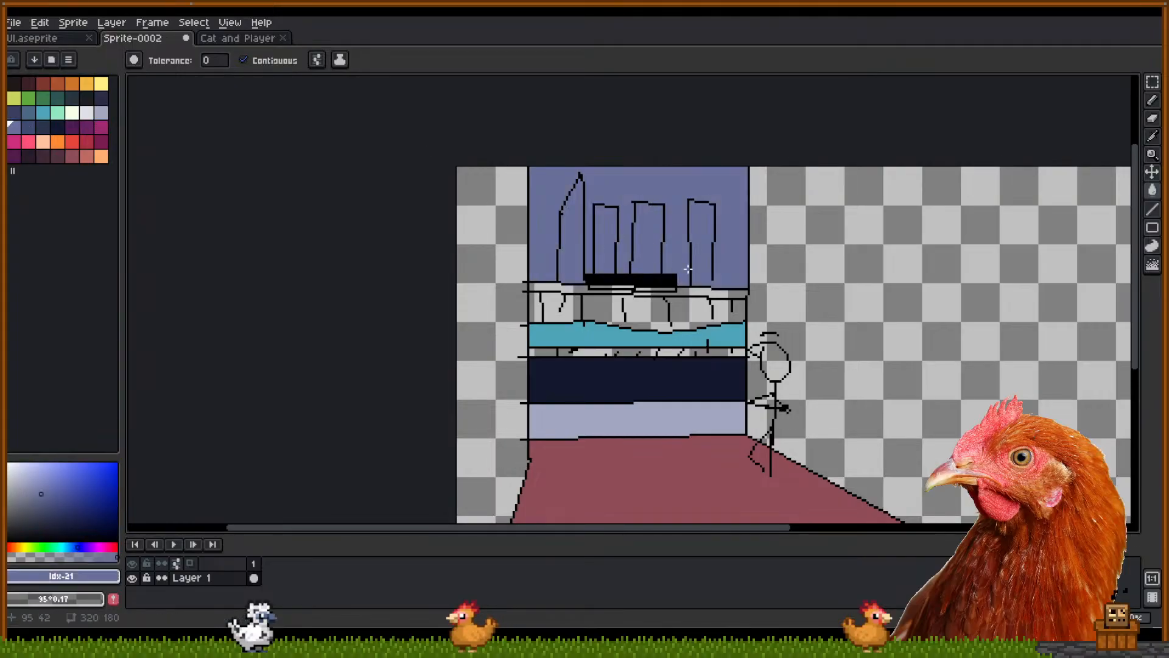
key("ctrl+z")
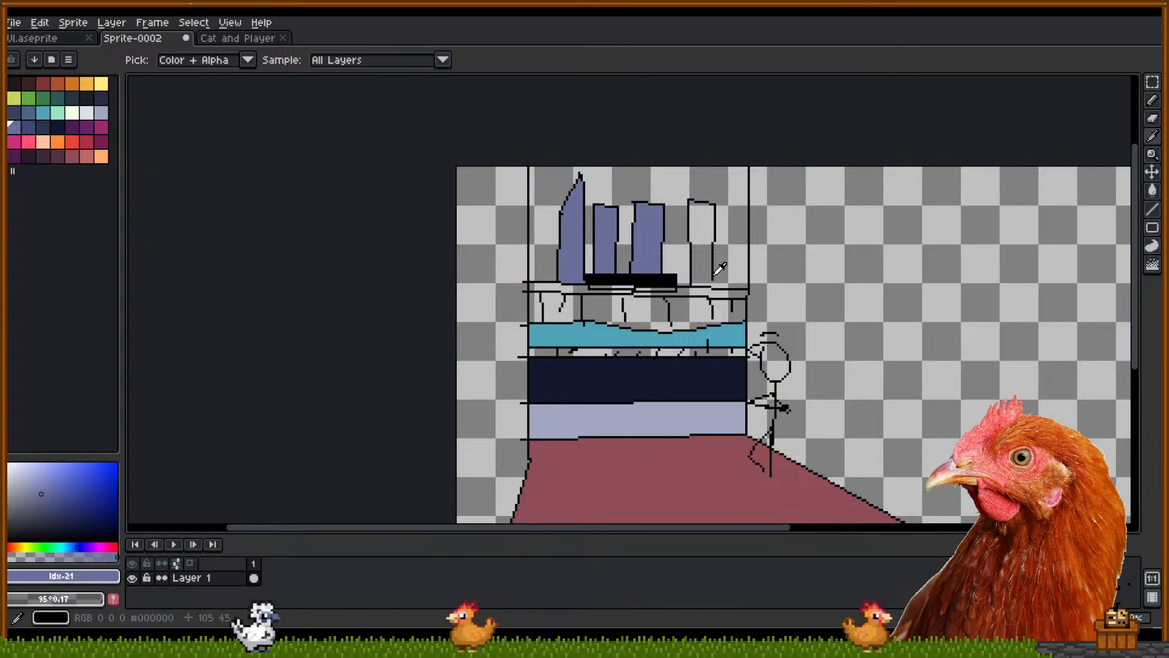
Fill the buildings slate blue, undoing the fill that recoloured an outline
left_click(715, 276, "alt")
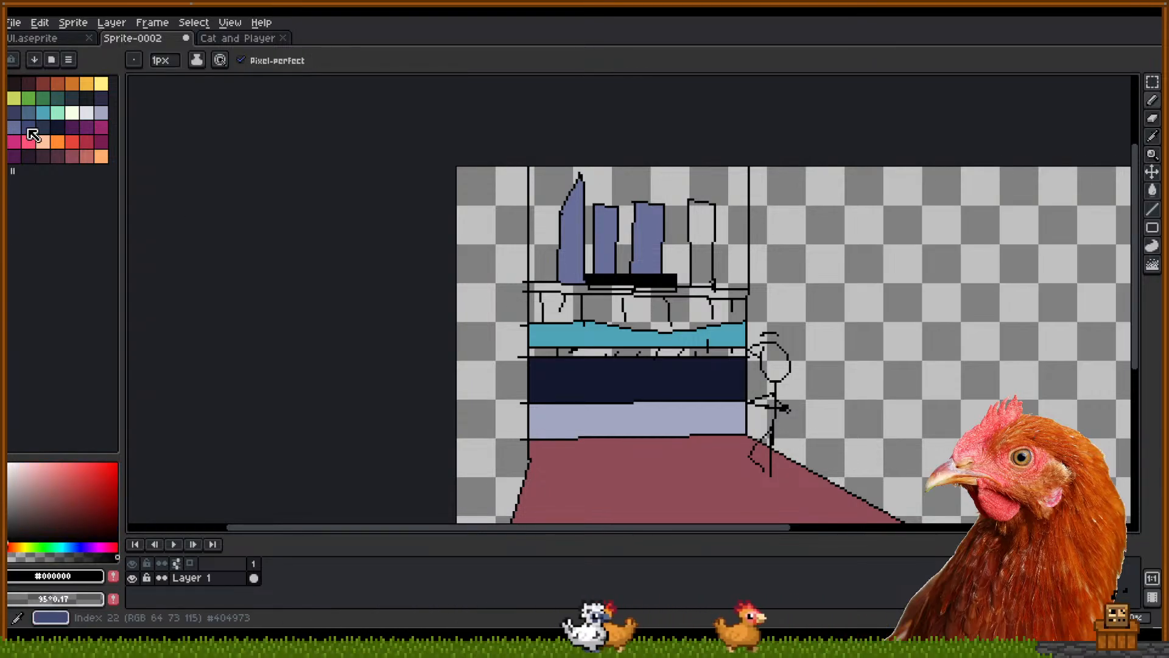
left_click(28, 130)
key("g")
left_click(654, 279)
key("ctrl+z")
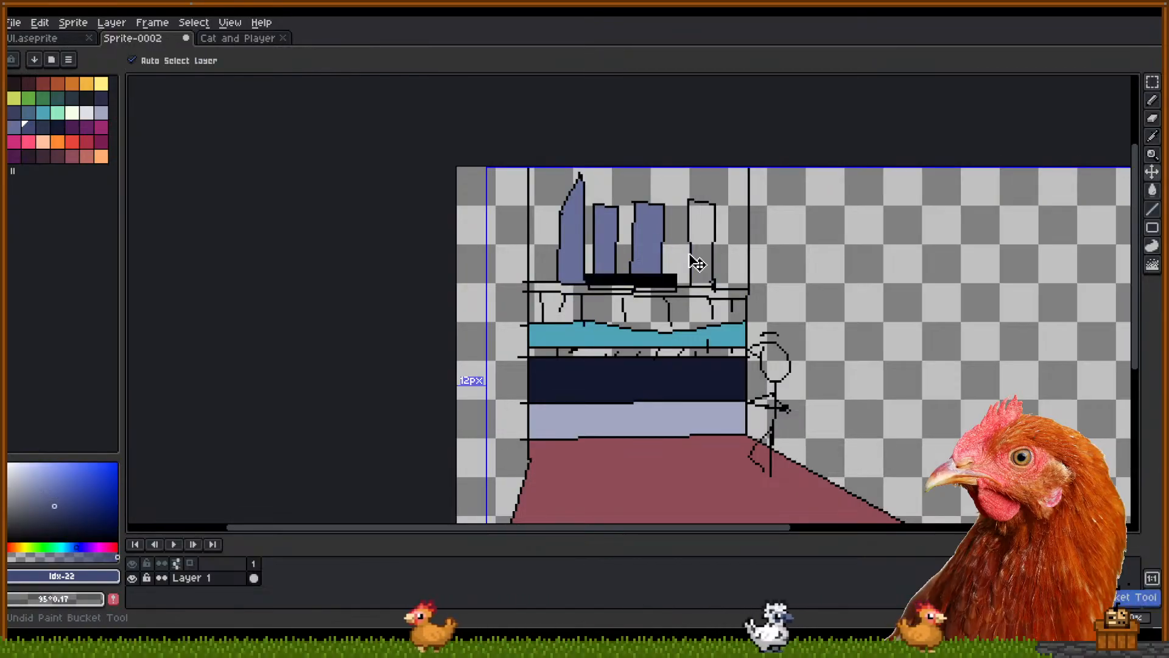
left_click(655, 234, "alt")
left_click(703, 242)
left_click_drag(608, 257, 626, 255)
left_click(723, 287)
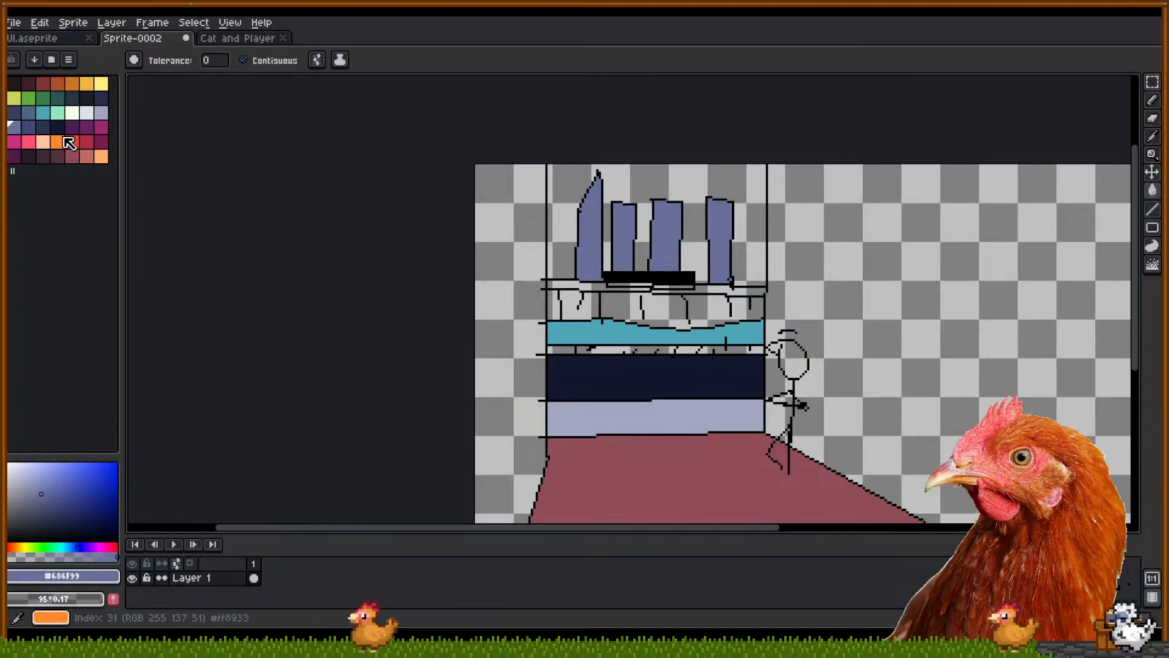
Fill the top ledge strip orange and choose green as the next fill colour
left_click(58, 142)
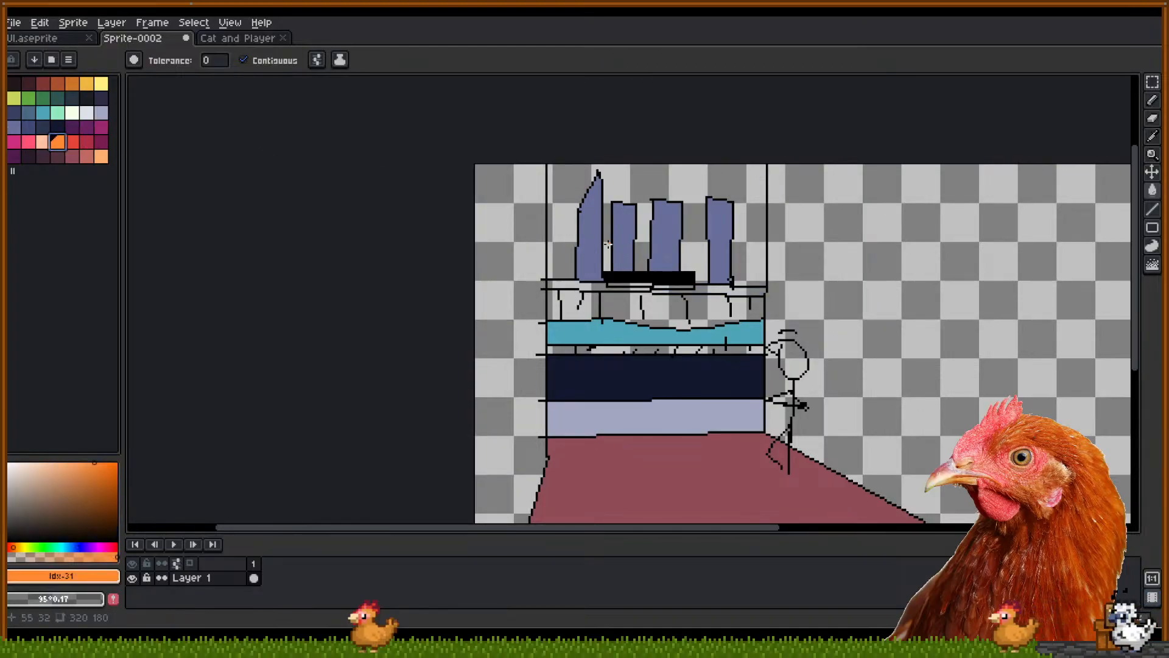
left_click(673, 294)
key("ctrl+z")
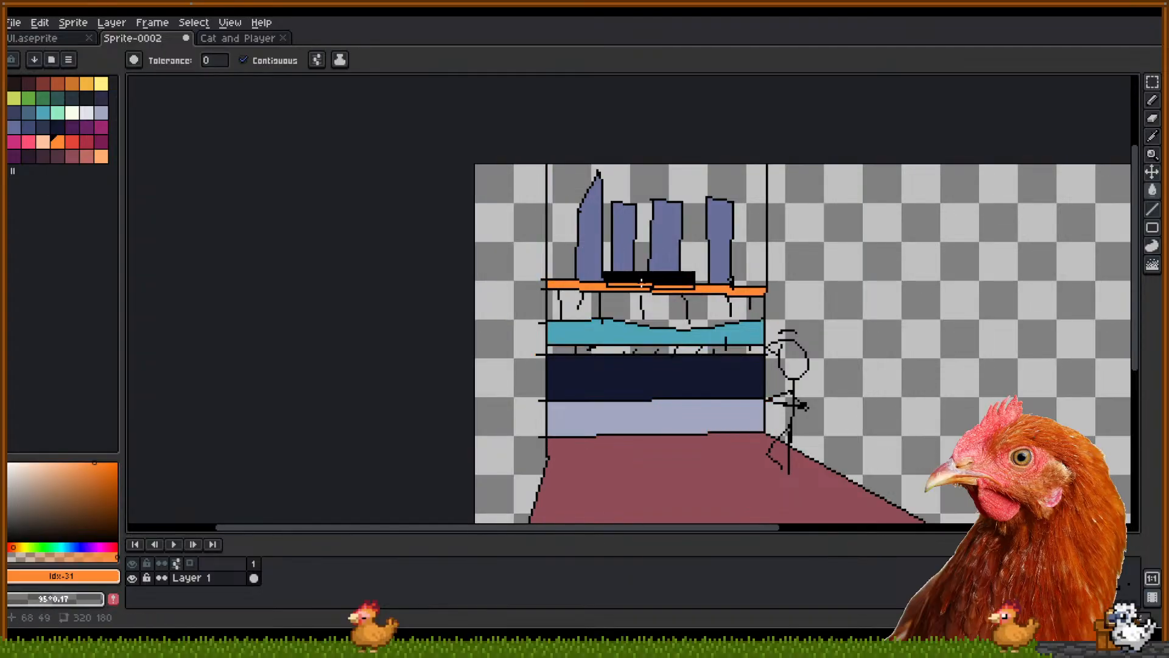
left_click(44, 100)
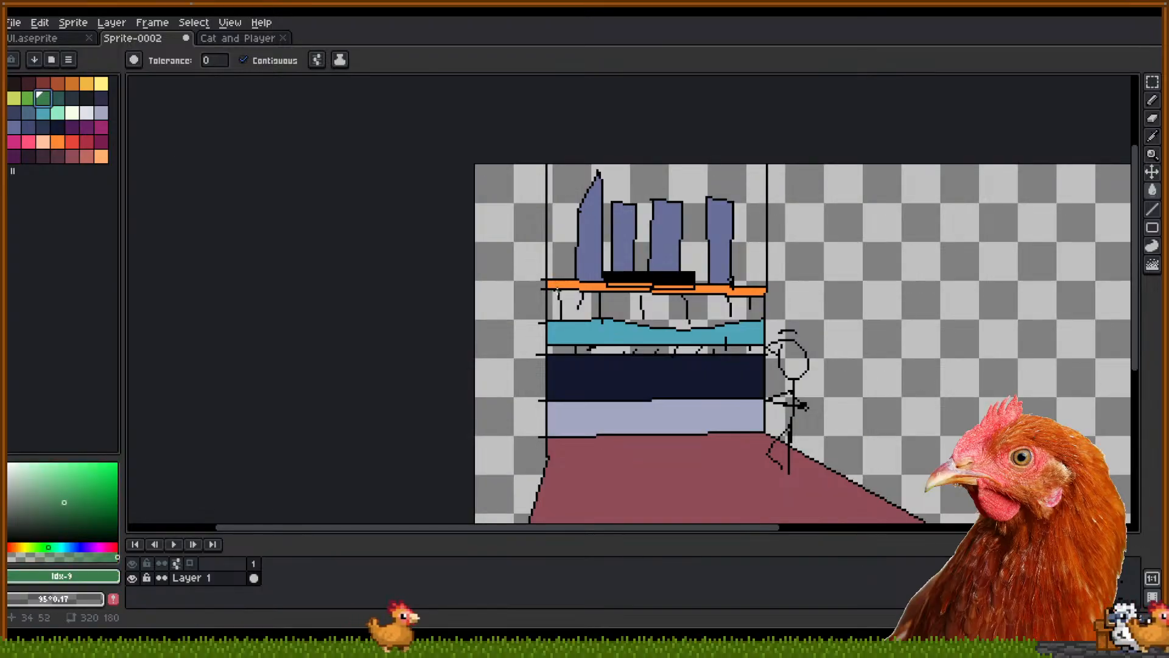
Fill the band under the orange strip green and the thin strip below the teal band teal
left_click(549, 311)
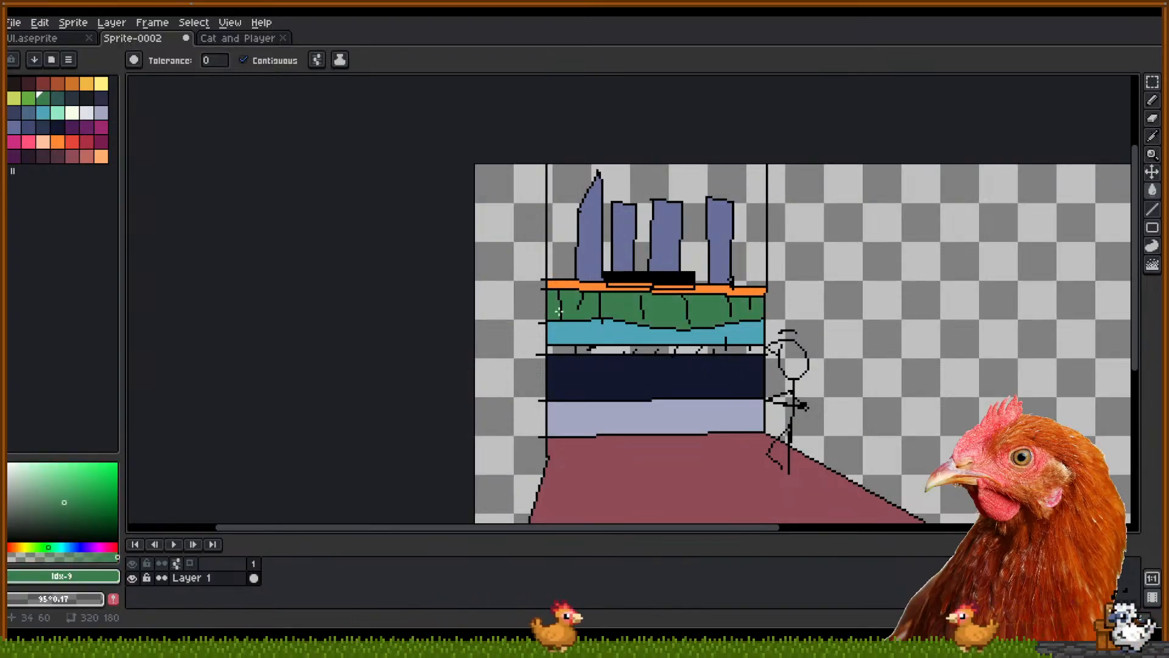
left_click(569, 334, "alt")
left_click(587, 347)
left_click(559, 348)
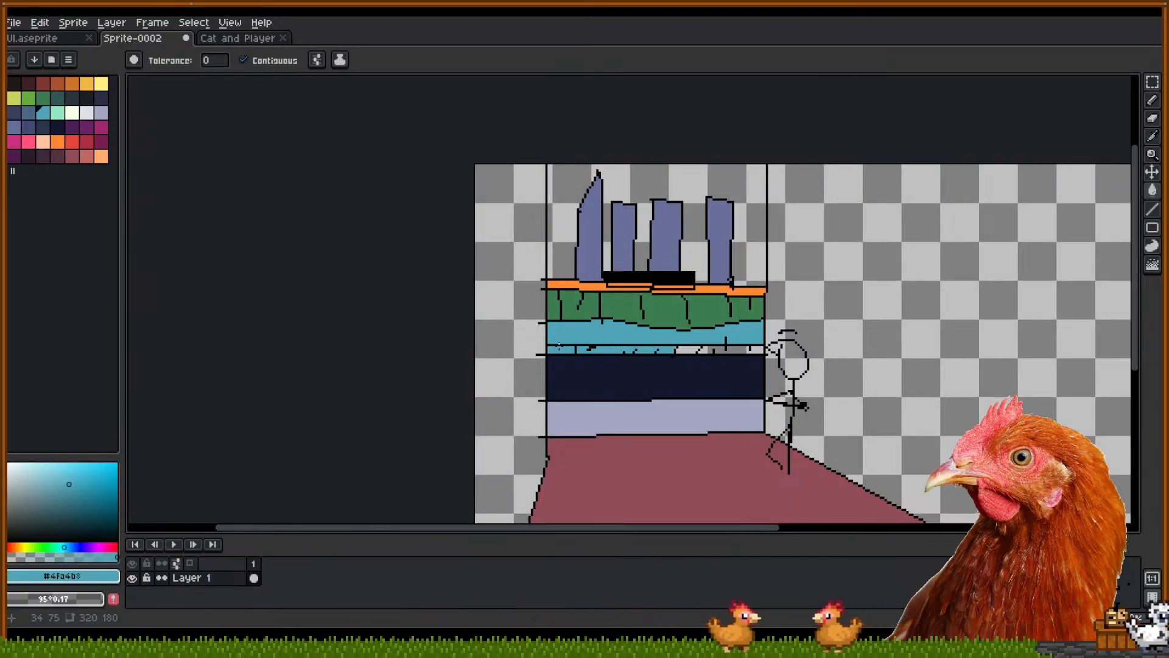
left_click_drag(699, 340, 684, 333)
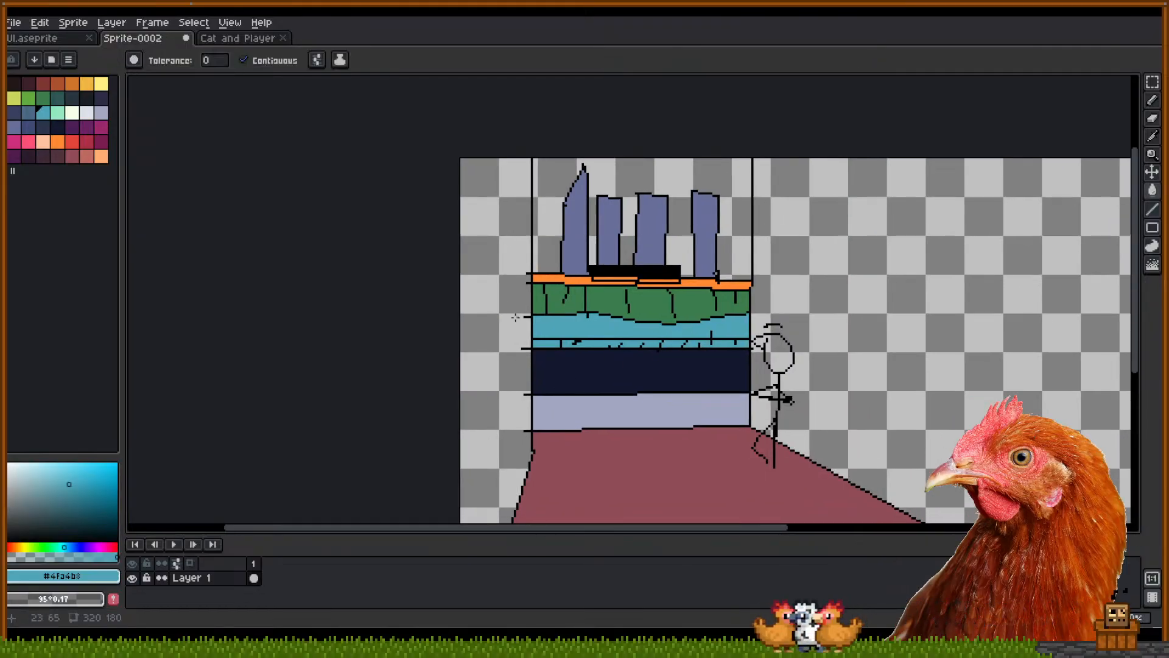
left_click_drag(664, 399, 638, 424)
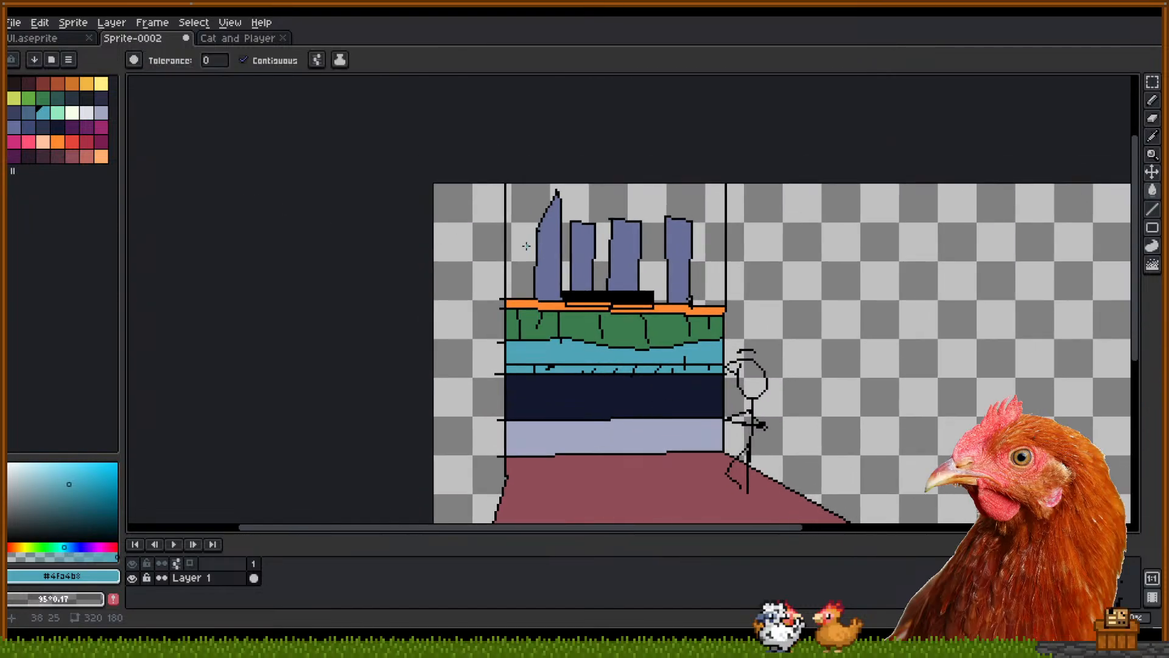
Try teal and mint green fills on the sky, then undo them
left_click(526, 245)
left_click(57, 113)
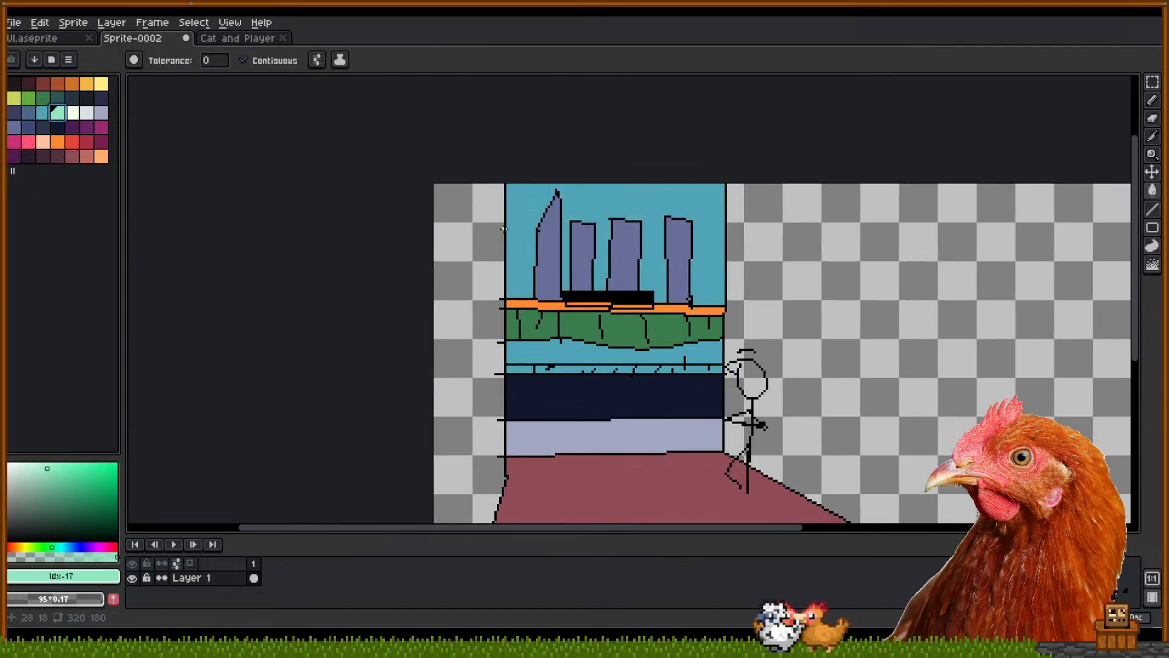
left_click(522, 240)
key("ctrl+z")
key("ctrl+z")
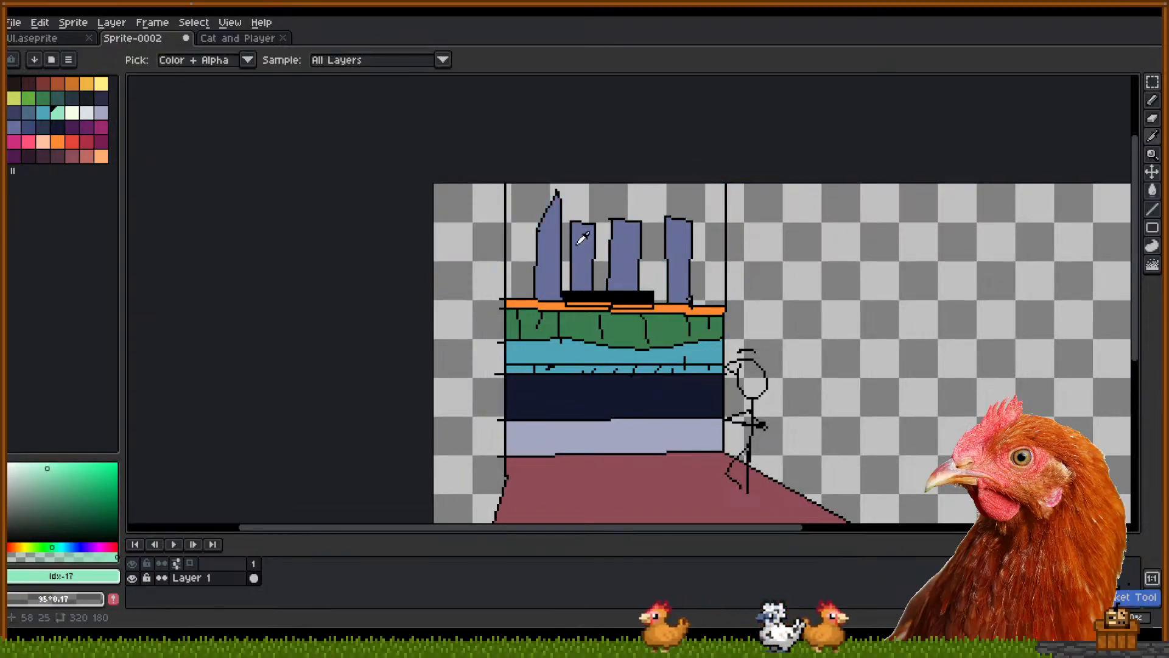
Draw black cable lines across the buildings with the Pencil, undoing a zigzag and another sky fill
left_click(576, 232)
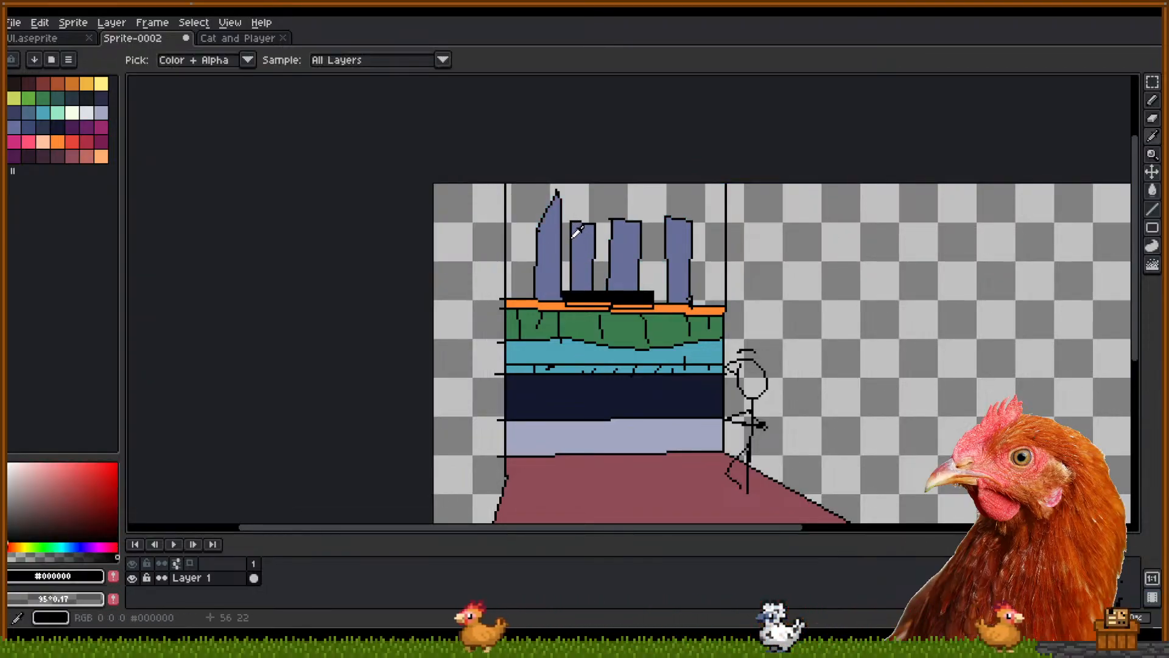
key("b")
mouse_move(511, 203)
left_mouse_down()
mouse_move(632, 269)
mouse_move(647, 295)
mouse_move(728, 222)
left_mouse_up()
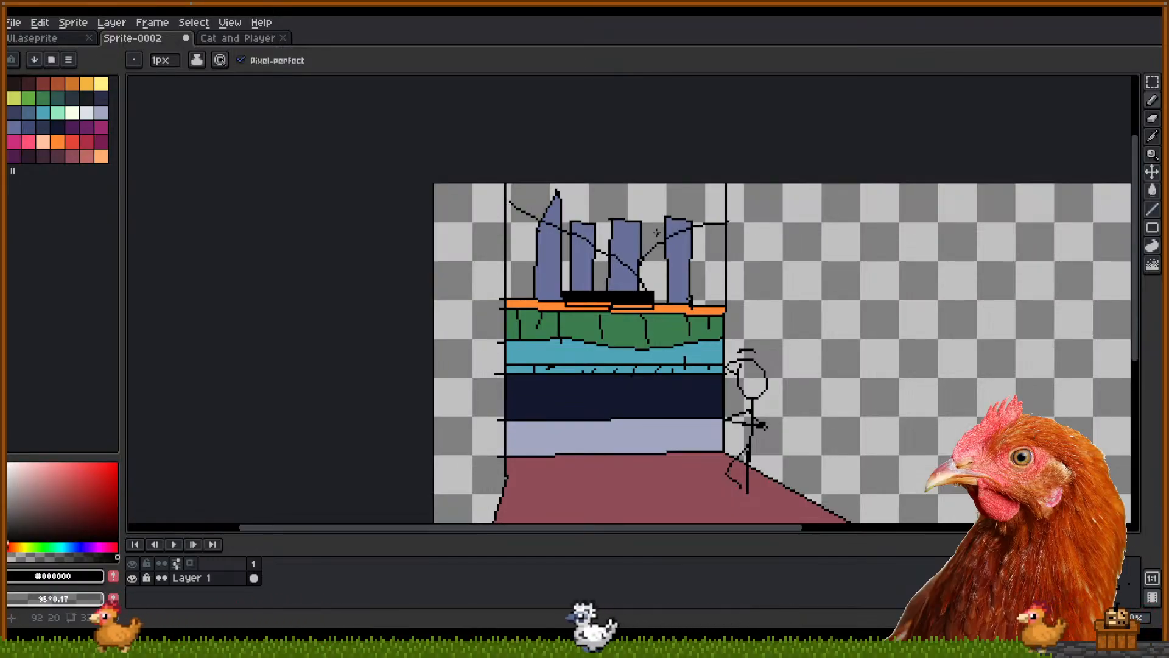
key("ctrl+z")
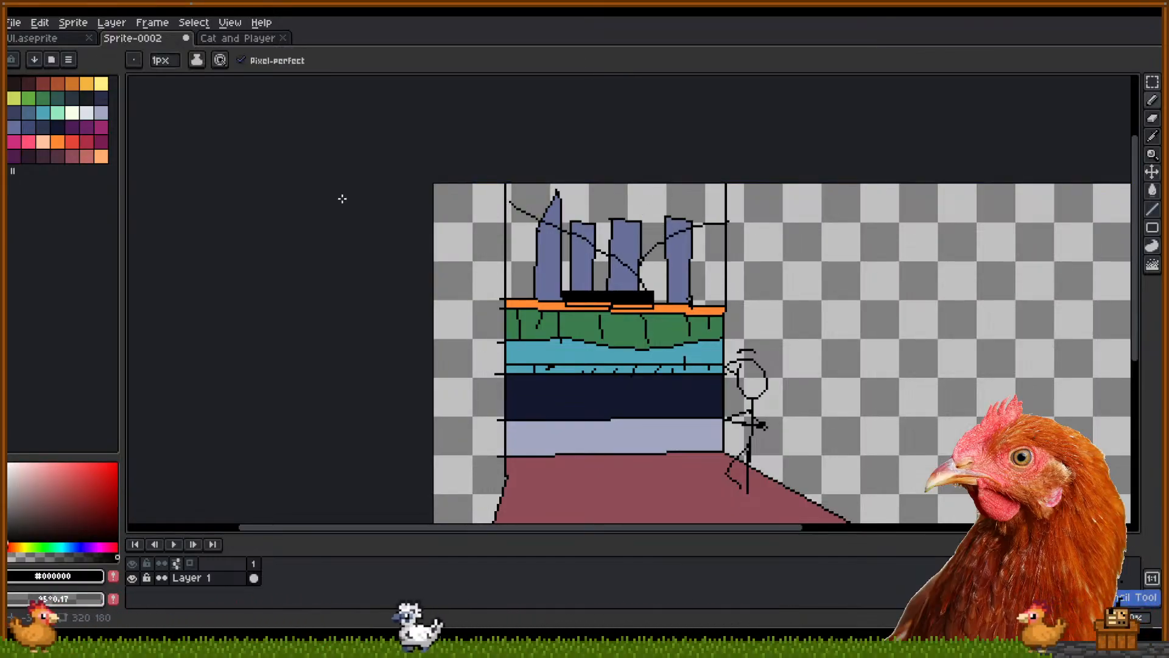
left_click(56, 104)
key("g")
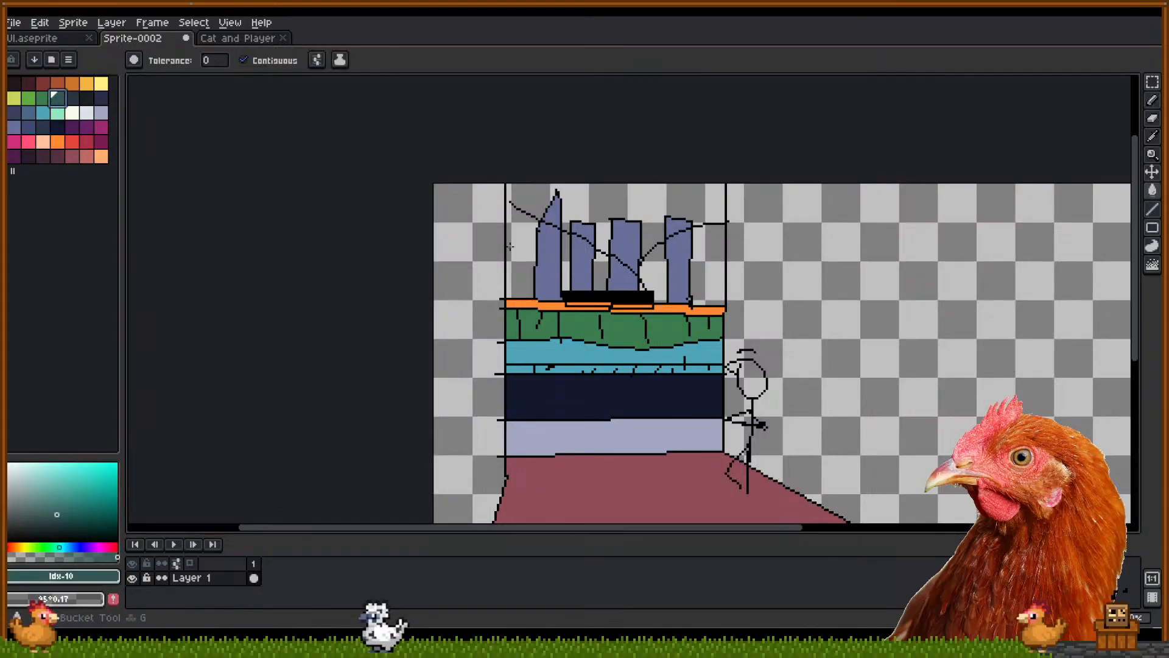
left_click(567, 244)
key("ctrl+z")
key("b")
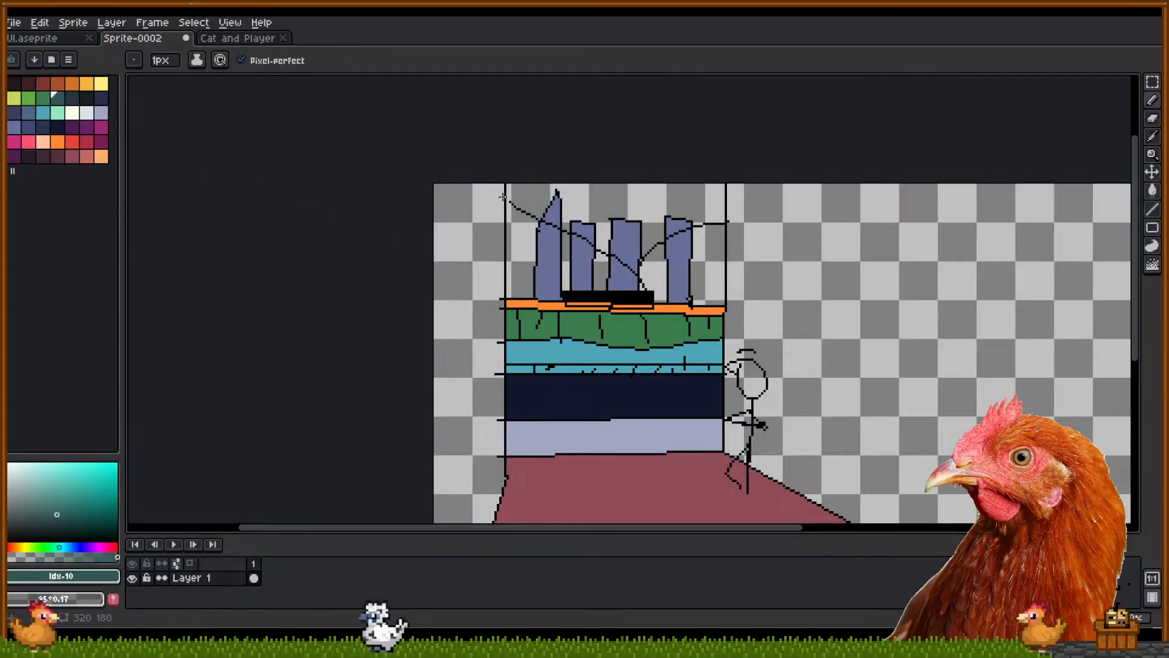
left_click(513, 206)
Zoom out and hand-letter two lines of a trial title in the empty sky area
key("b")
scroll(531, 209, "down", 3)
left_click_drag(651, 260, 606, 248)
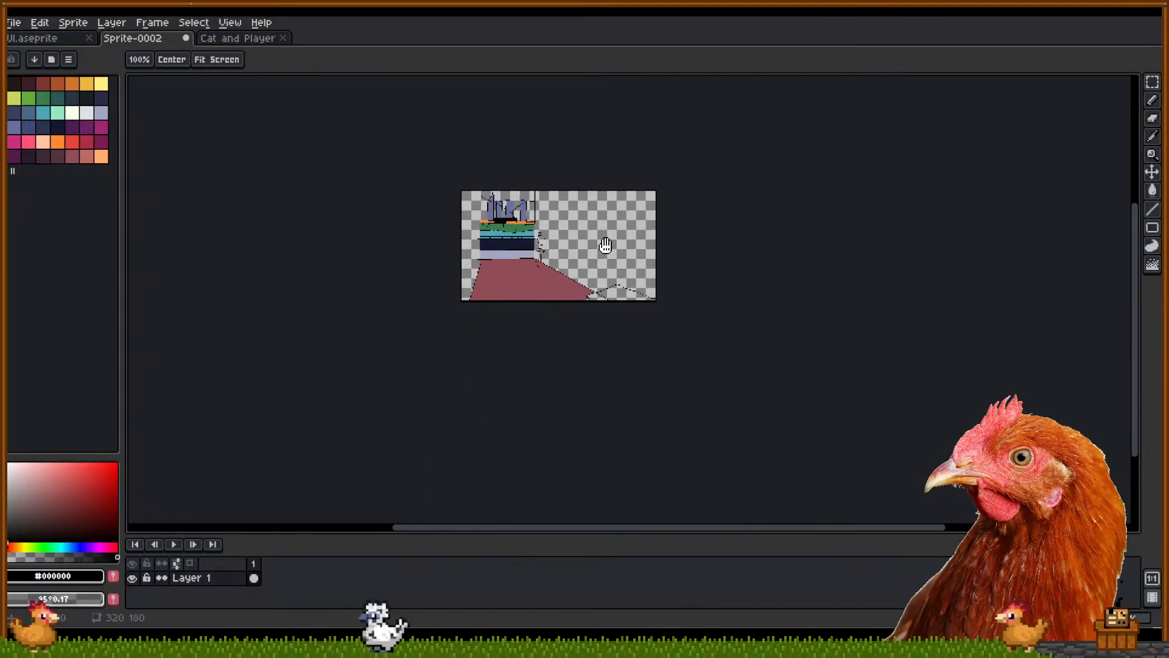
scroll(518, 239, "up", 1)
scroll(568, 231, "up", 2)
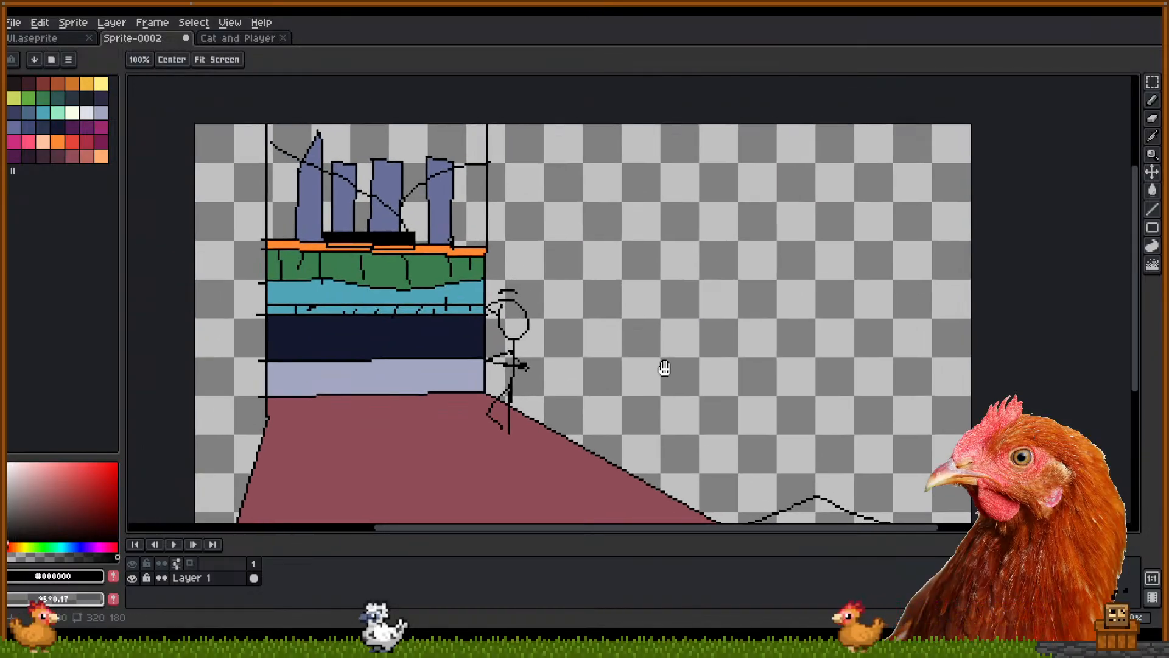
key("b")
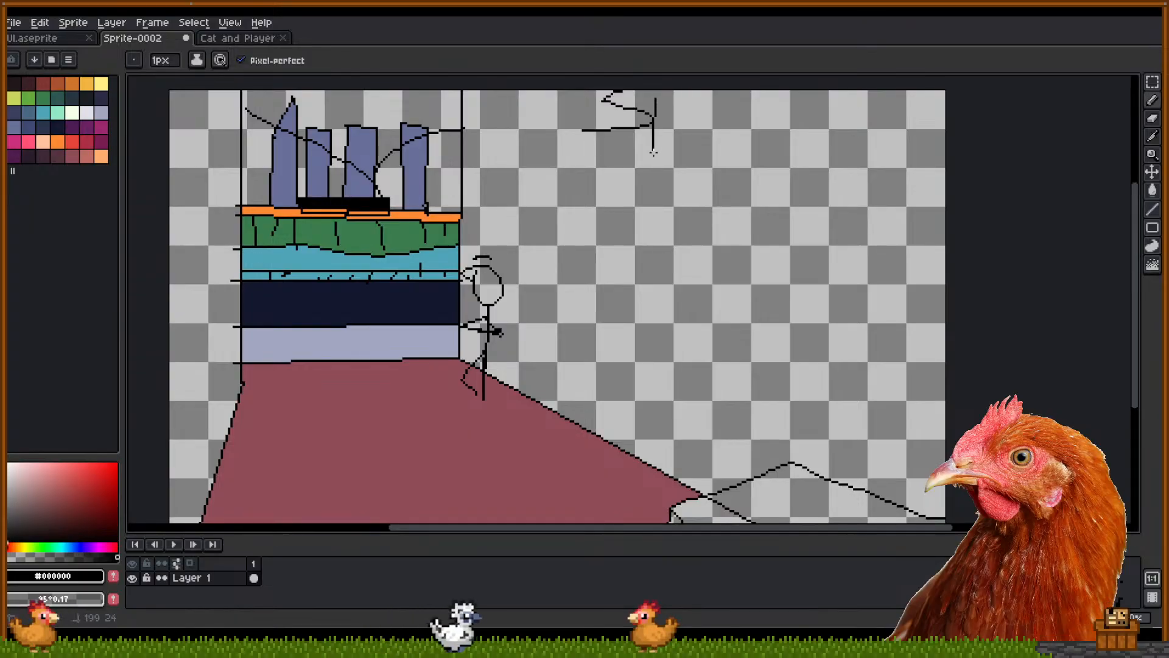
mouse_move(750, 111)
left_mouse_down()
mouse_move(736, 129)
mouse_move(752, 135)
left_mouse_up()
mouse_move(634, 145)
left_mouse_down()
mouse_move(591, 163)
mouse_move(645, 185)
left_mouse_up()
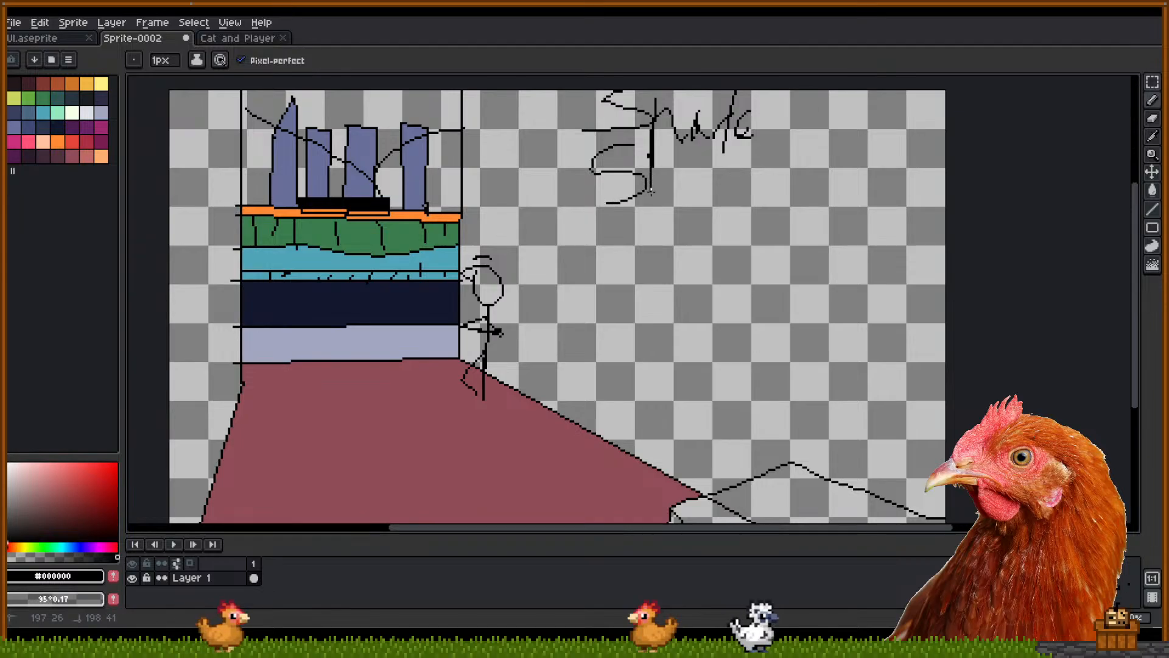
Undo all the title lettering strokes and bring up the File menu
key("v")
key("ctrl+z")
key("ctrl+z")
key("ctrl+z")
key("ctrl+z")
key("ctrl+z")
key("ctrl+z")
key("ctrl+z")
key("ctrl+z")
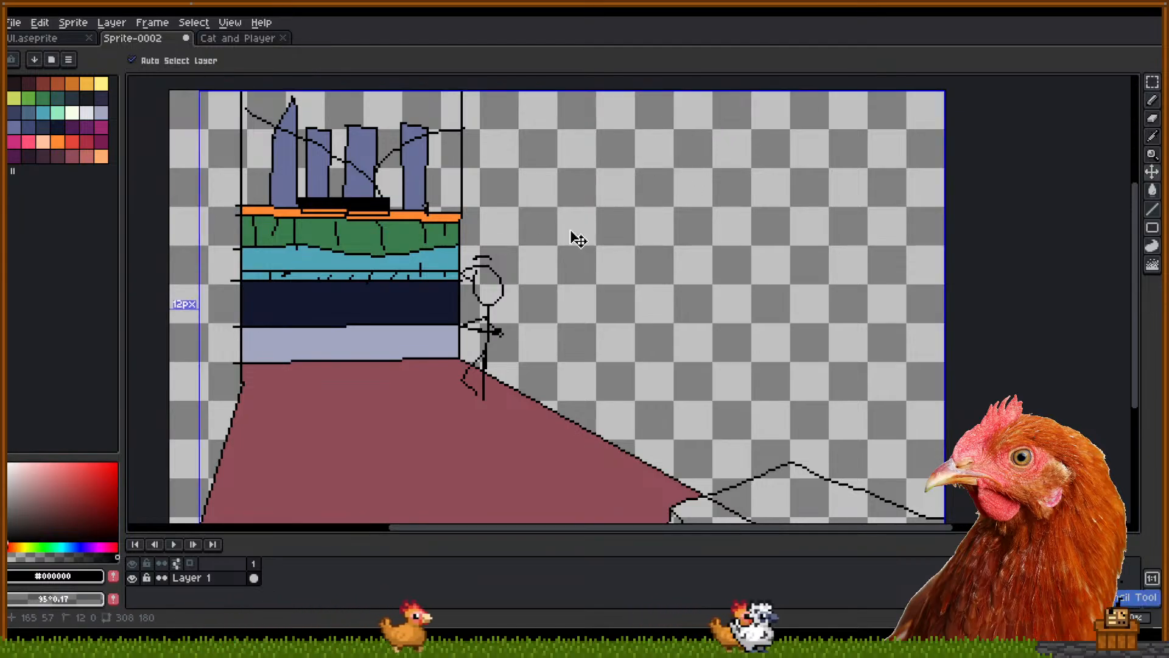
key("ctrl+y")
key("ctrl+z")
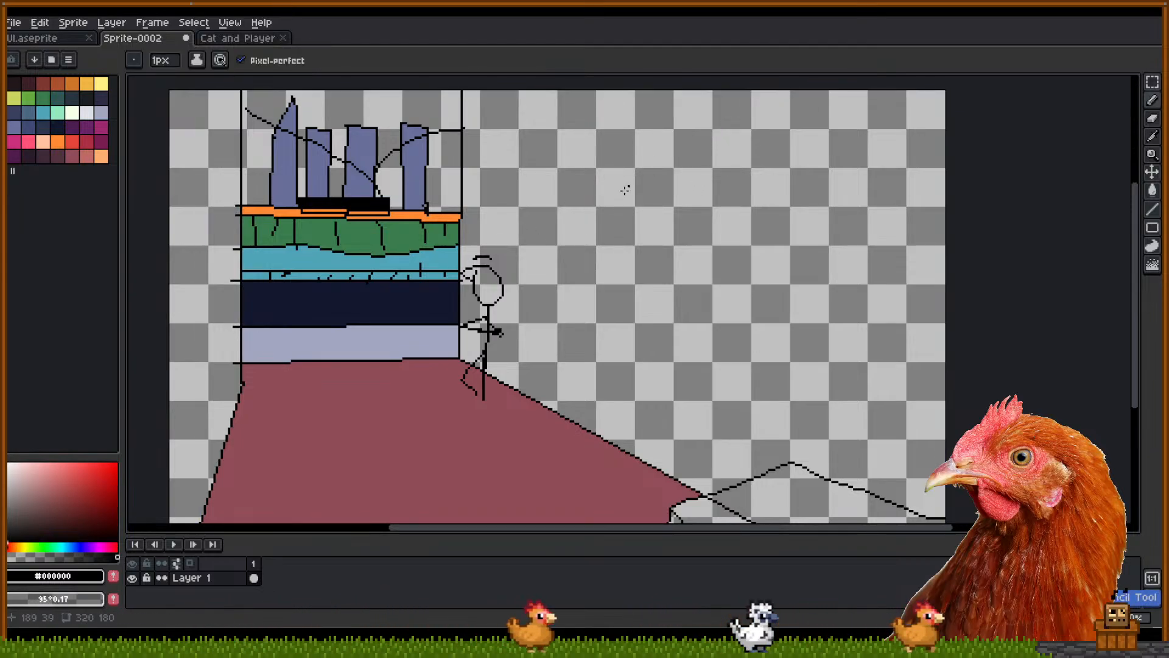
key("alt+f")
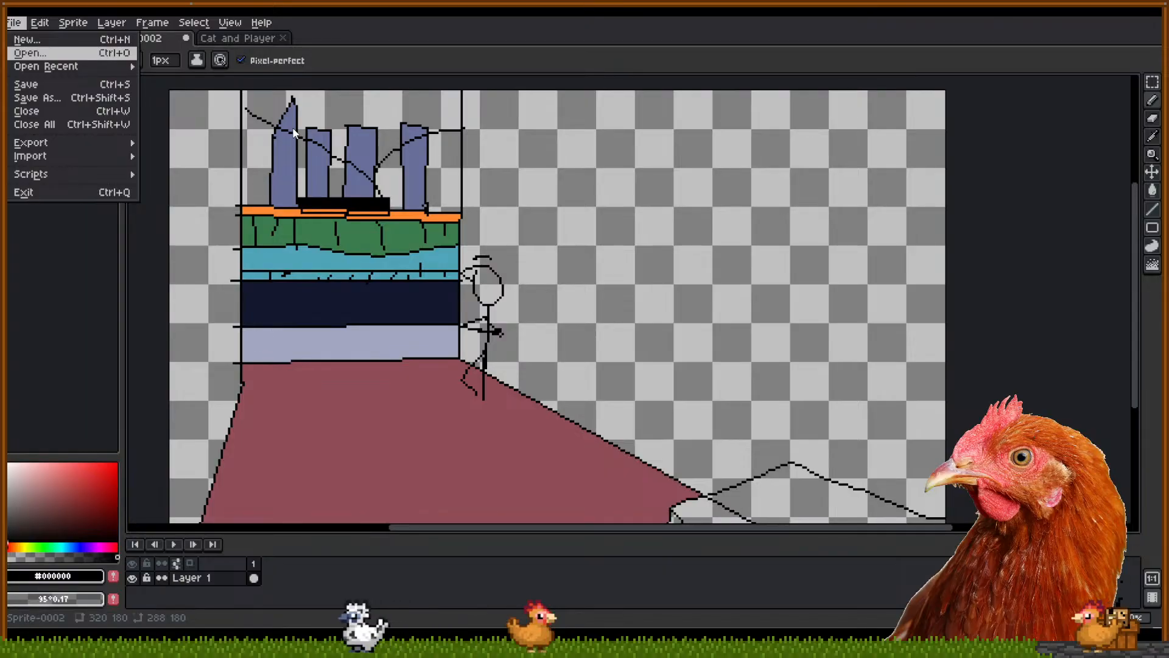
Open the MainMenu.aseprite file
left_click(605, 324)
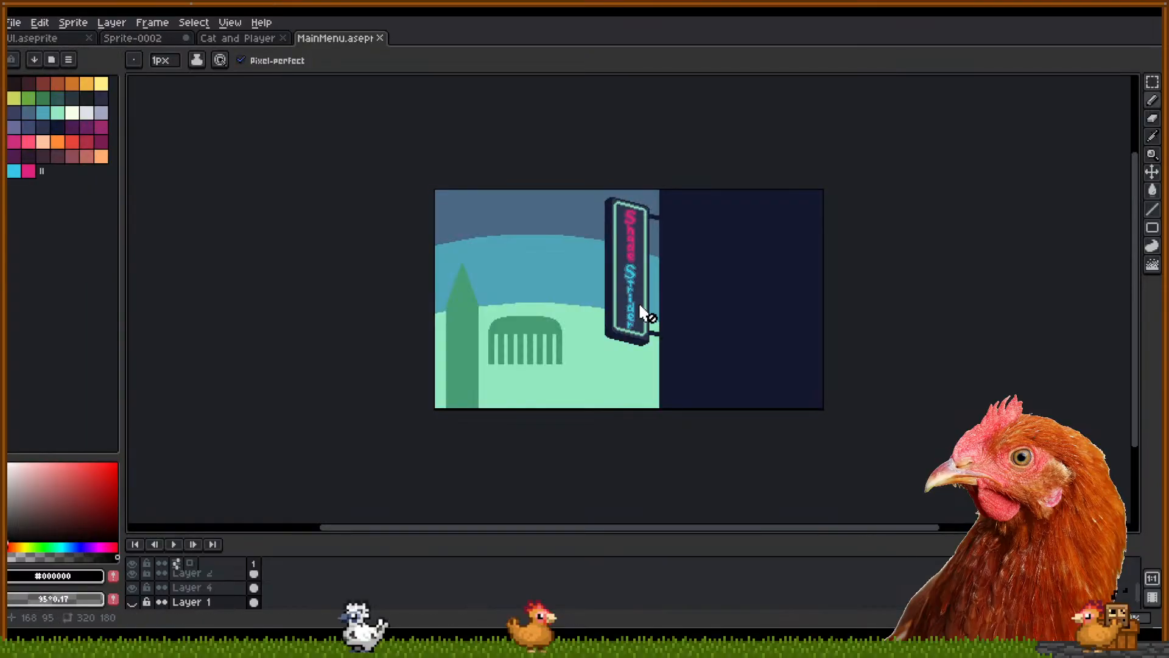
scroll(641, 306, "up", 1)
scroll(474, 117, "down", 1)
Close the MainMenu and Cat and Player tabs and bring up the File menu again
left_click(380, 37)
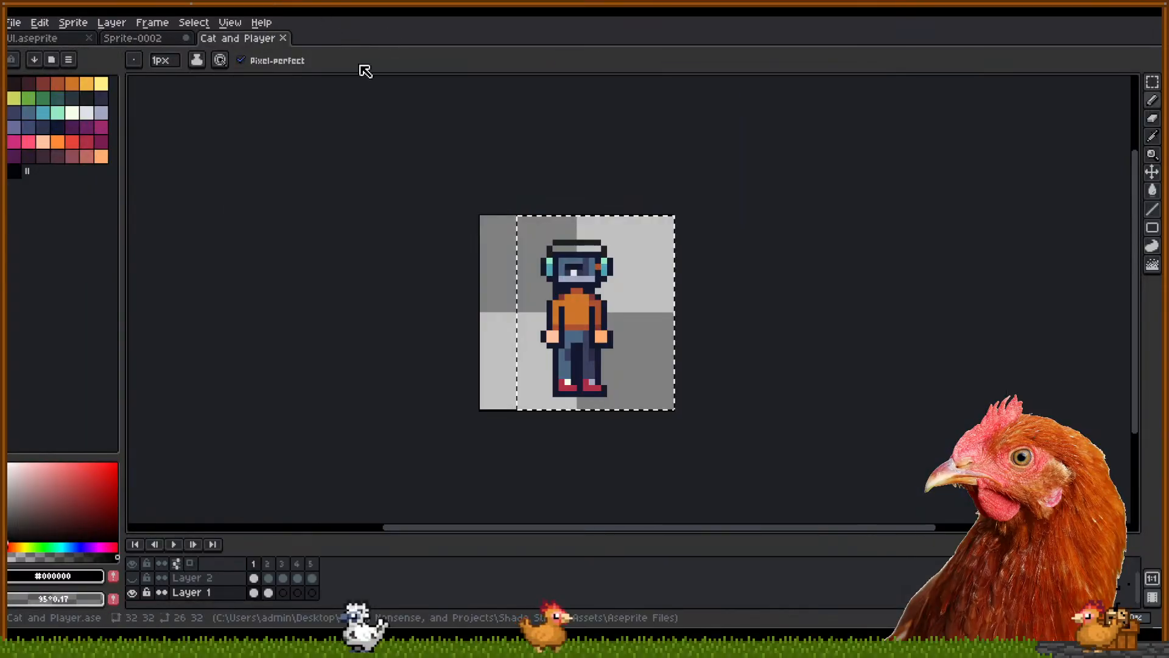
left_click(282, 37)
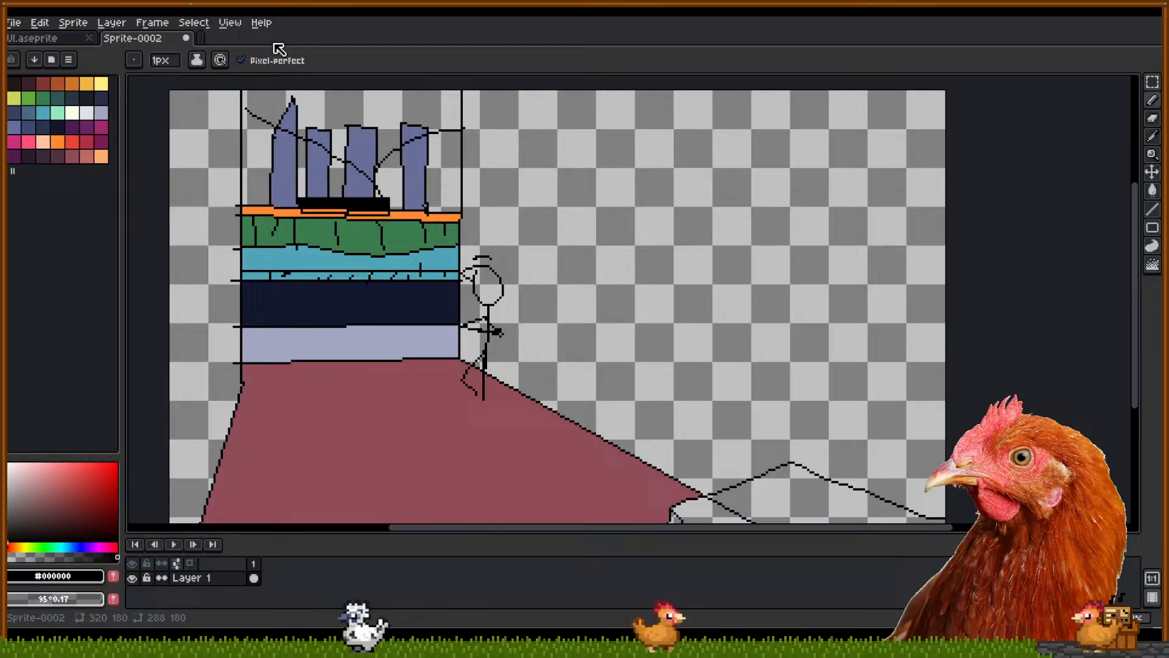
left_click(15, 22)
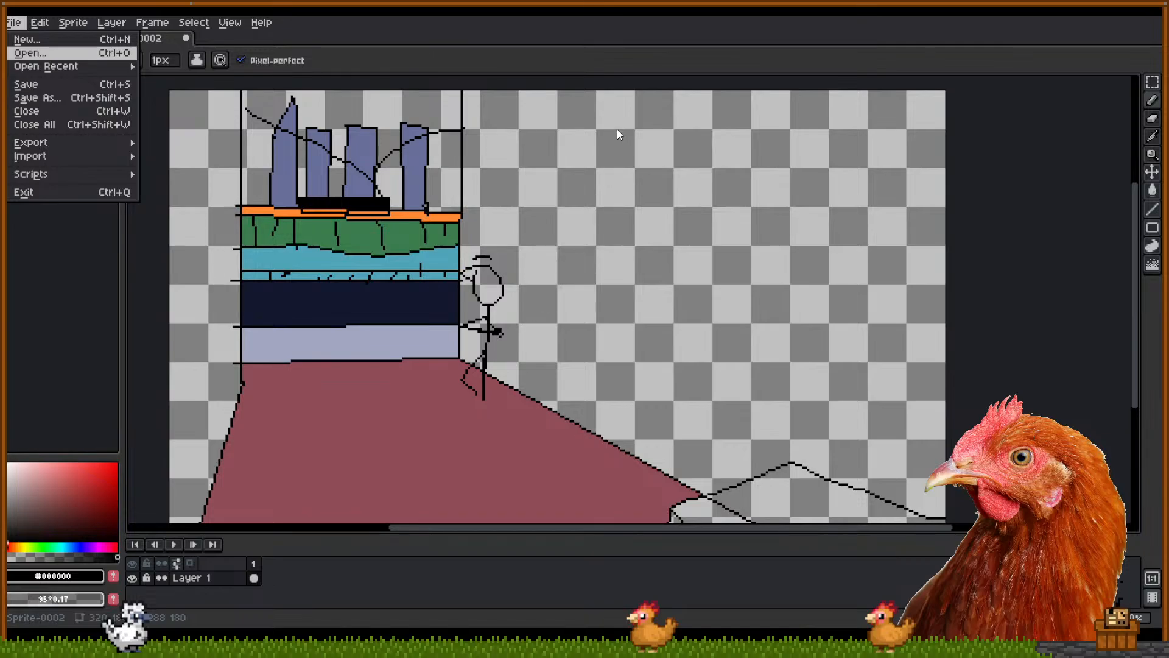
Open the MainMenuBG sprite file and adjust the zoom
double_click(563, 340)
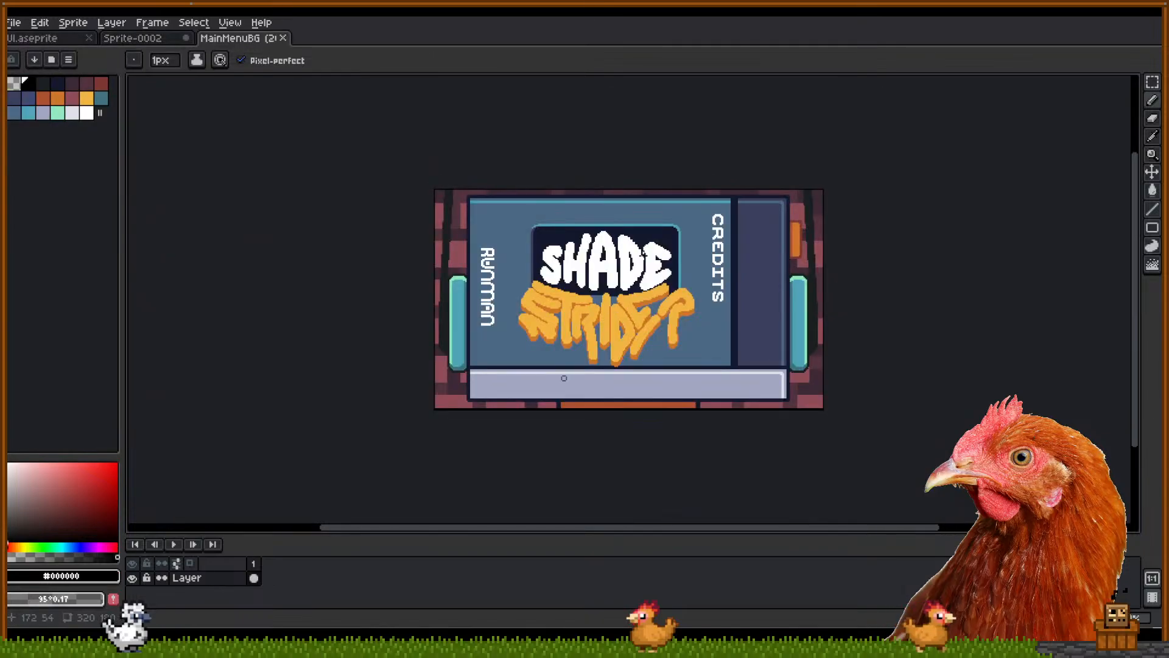
scroll(588, 297, "up", 2)
scroll(541, 234, "down", 1)
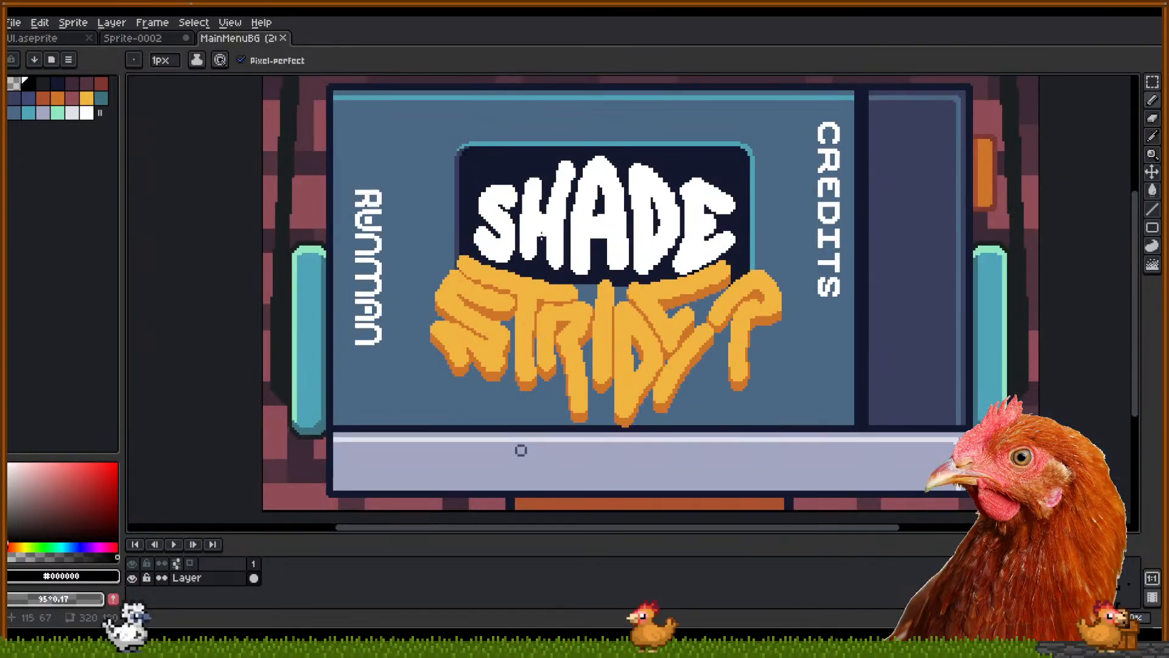
Magic-wand select the SHADE letters and the E, diagonal and R strokes of STRIDER
key("w")
left_click(508, 232)
left_click(546, 227, "shift")
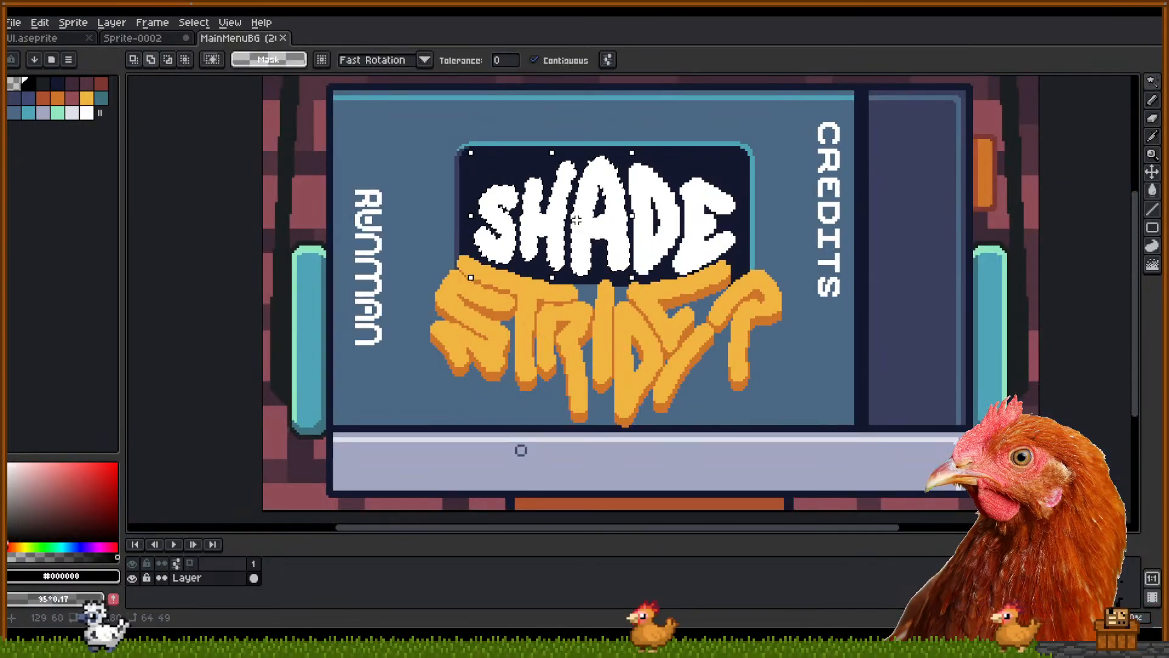
left_click(600, 231, "shift")
left_click(659, 237, "shift")
left_click(695, 236, "shift")
left_click(681, 321, "shift")
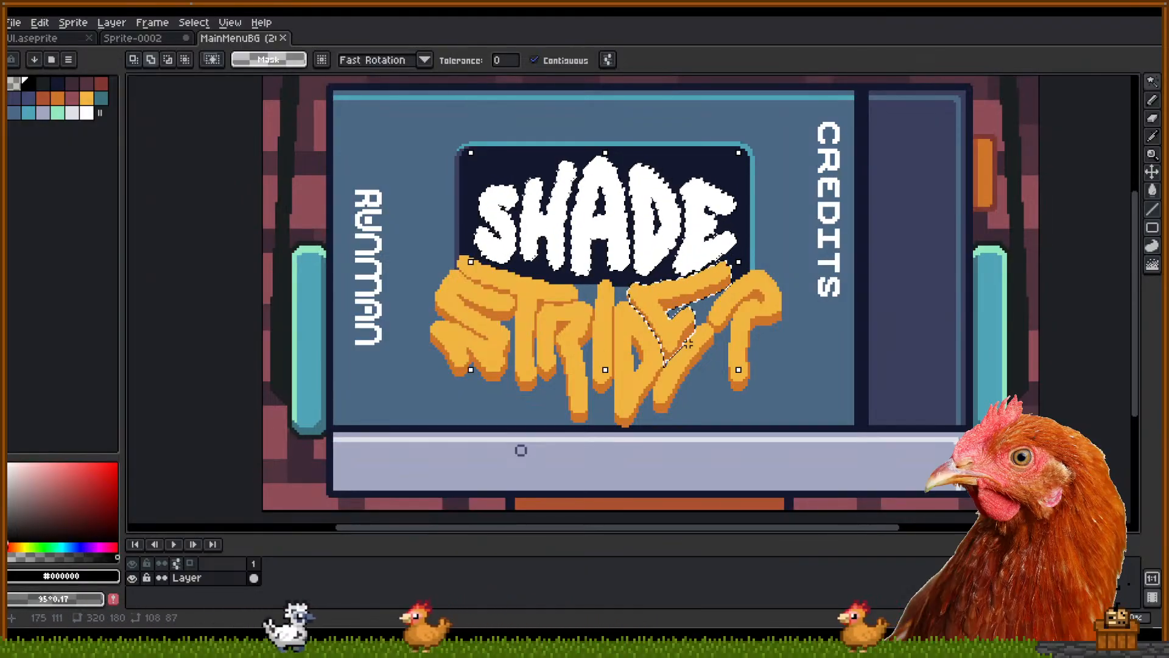
left_click(711, 320, "shift")
left_click(740, 326, "shift")
scroll(739, 319, "up", 3)
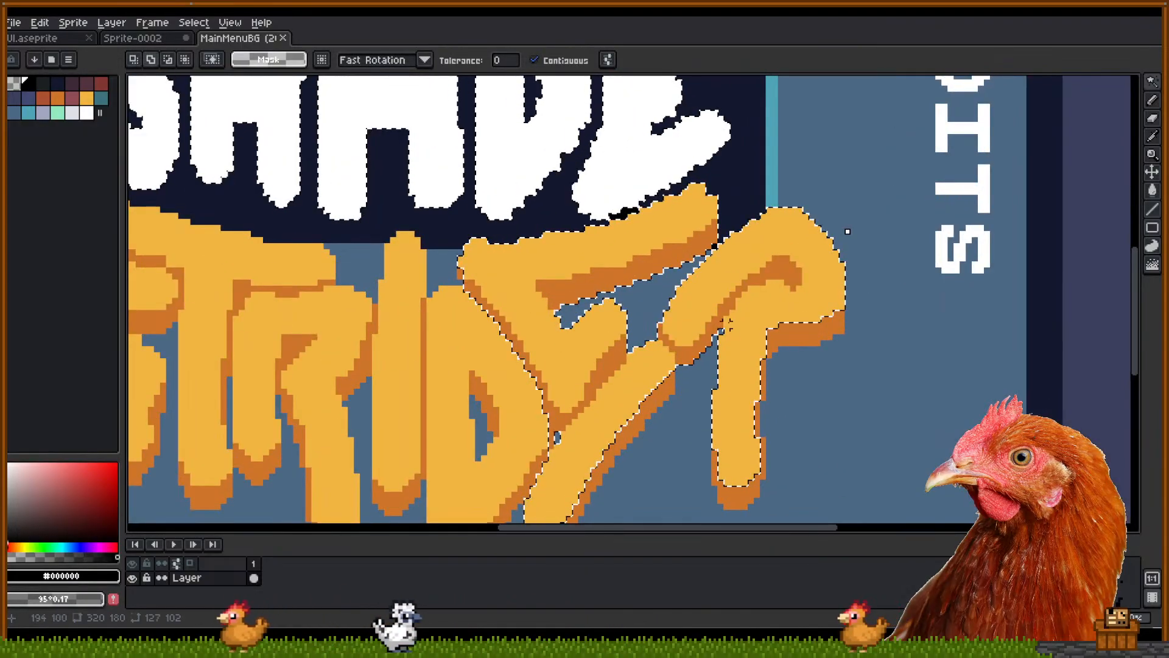
left_click(734, 495, "shift")
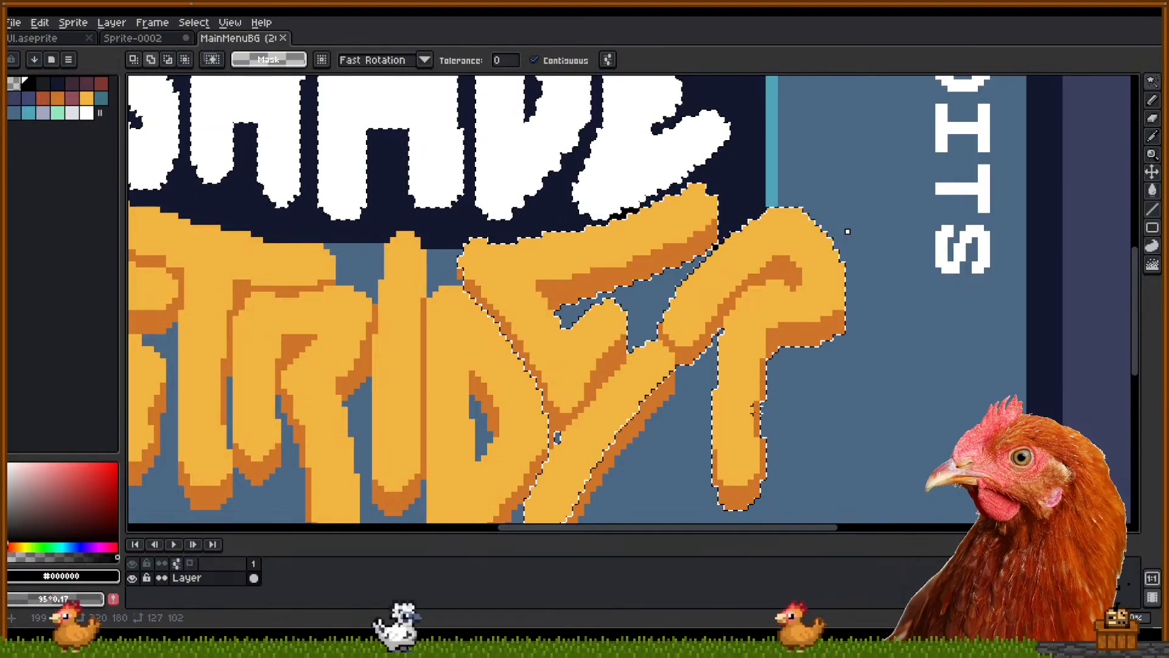
scroll(656, 376, "down", 2)
scroll(697, 274, "down", 1)
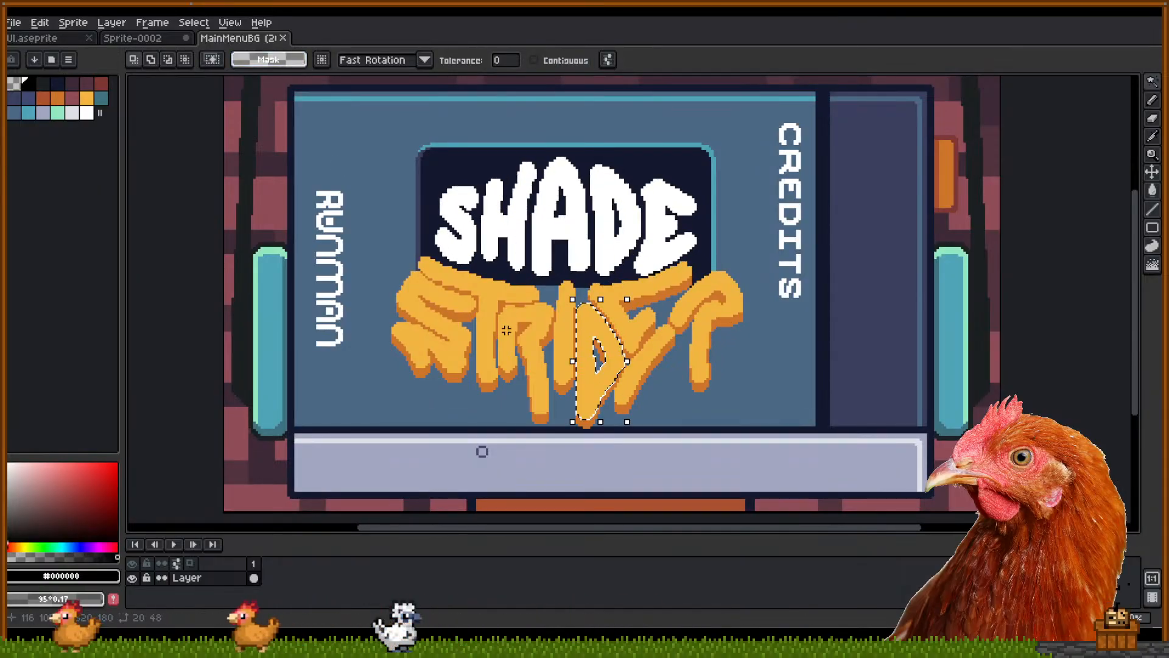
Magic-wand select the logo's yellow STRIDER pixels plus the white letter pixels
left_click(534, 313)
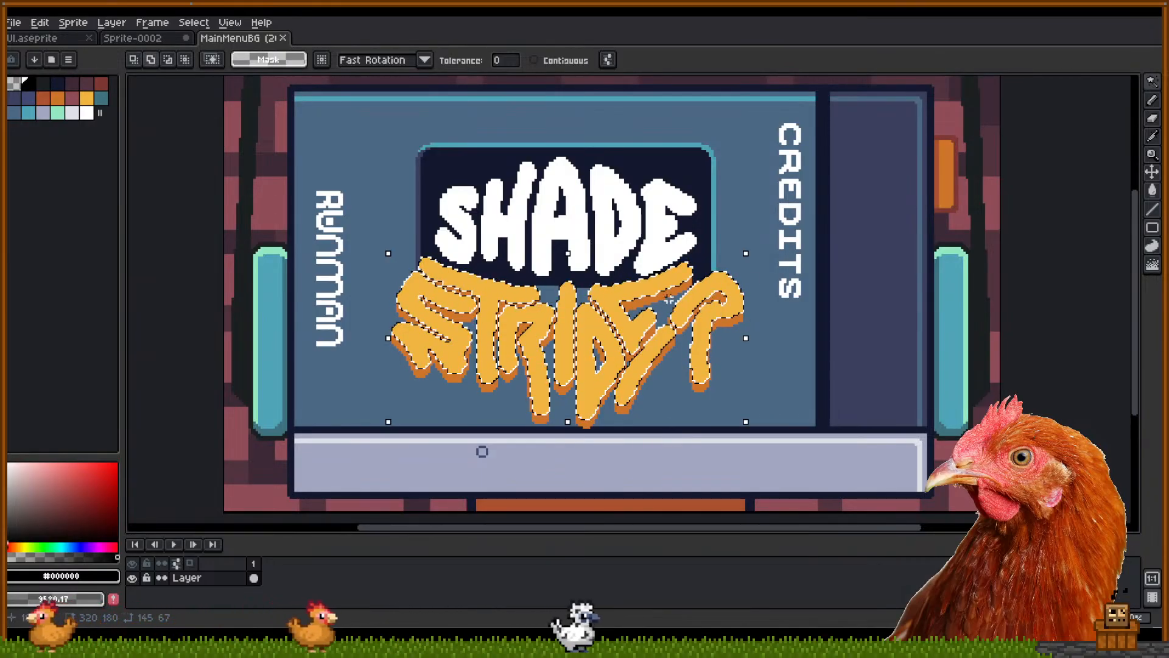
left_click(672, 307)
left_click(679, 310)
left_click(664, 295)
left_click(659, 226)
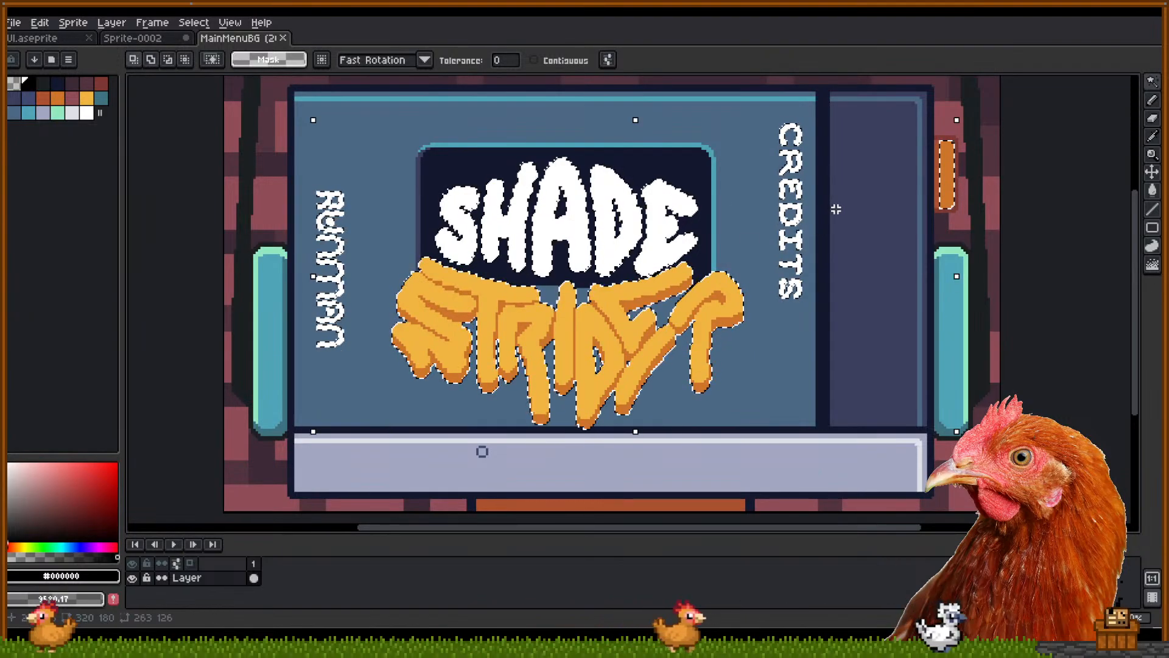
Subtract the RUNMAN text, CREDITS text and right-hand orange pill from the selection
left_click(173, 59)
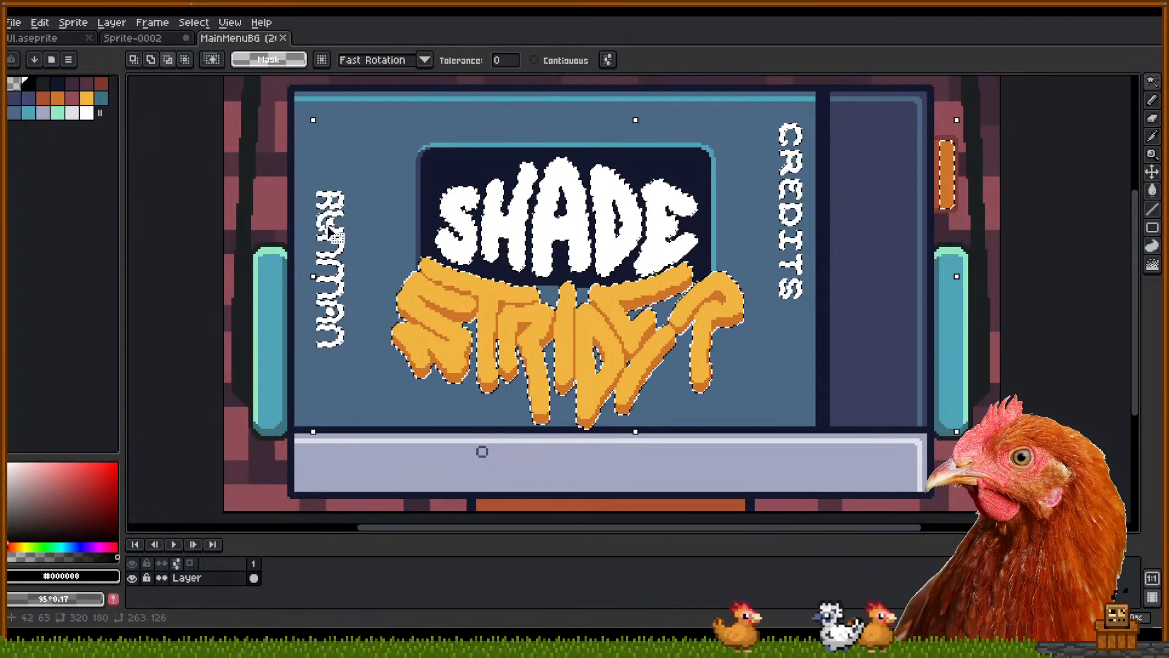
left_click(306, 195)
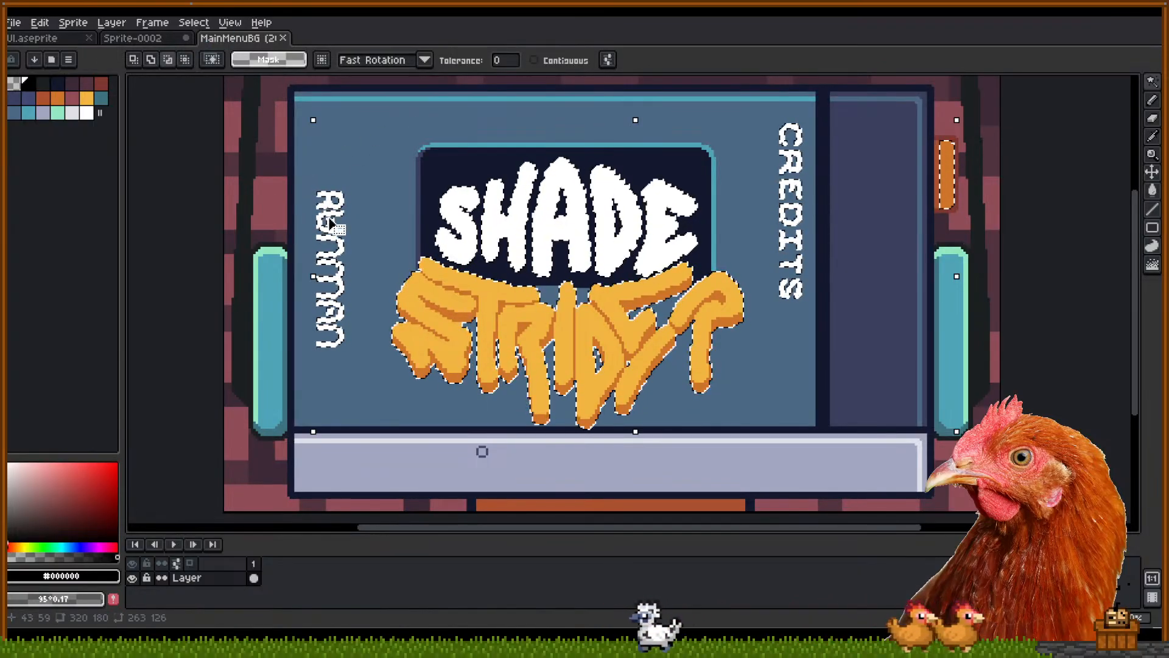
key("m")
left_click_drag(303, 172, 345, 382)
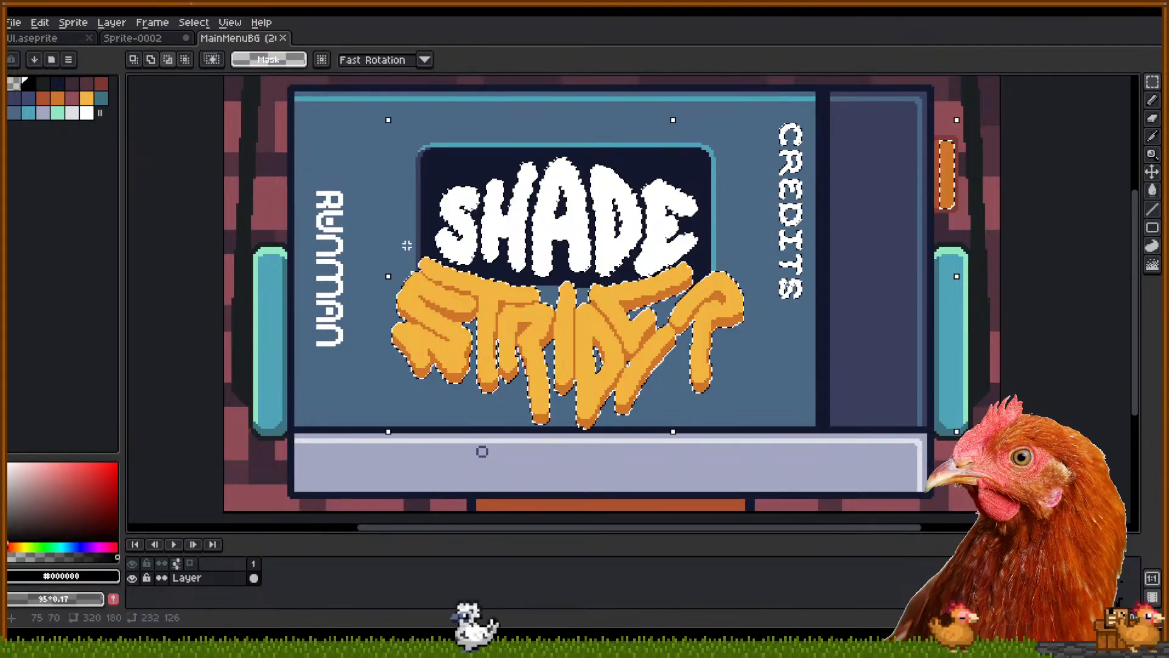
left_click_drag(761, 117, 814, 312)
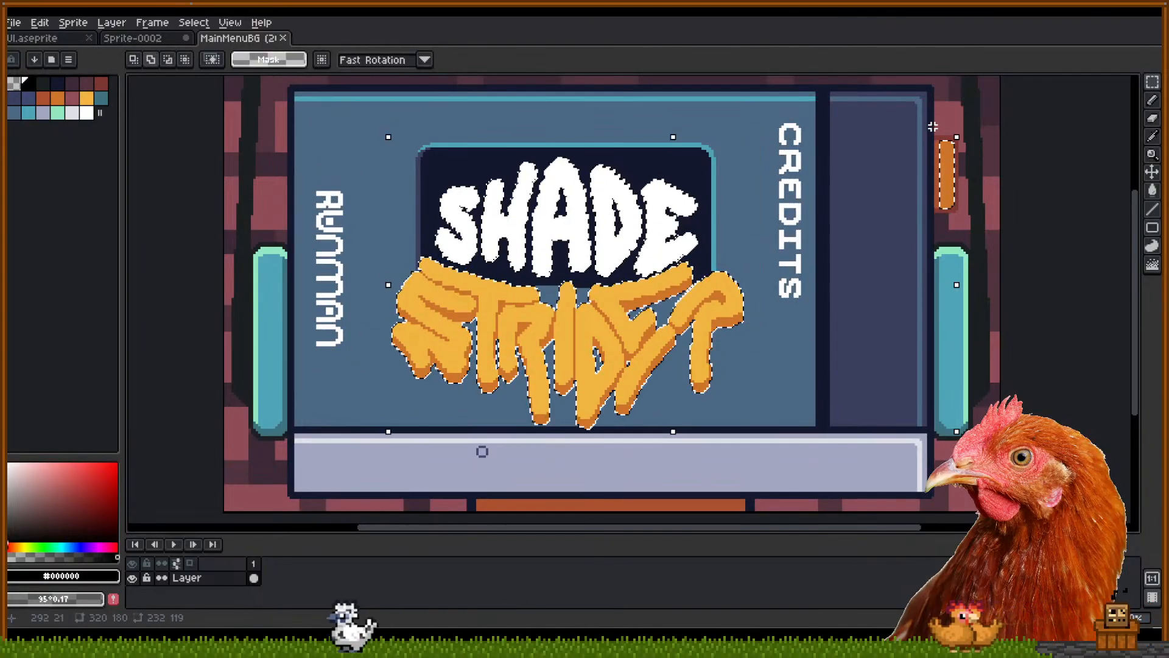
left_click_drag(934, 128, 986, 274)
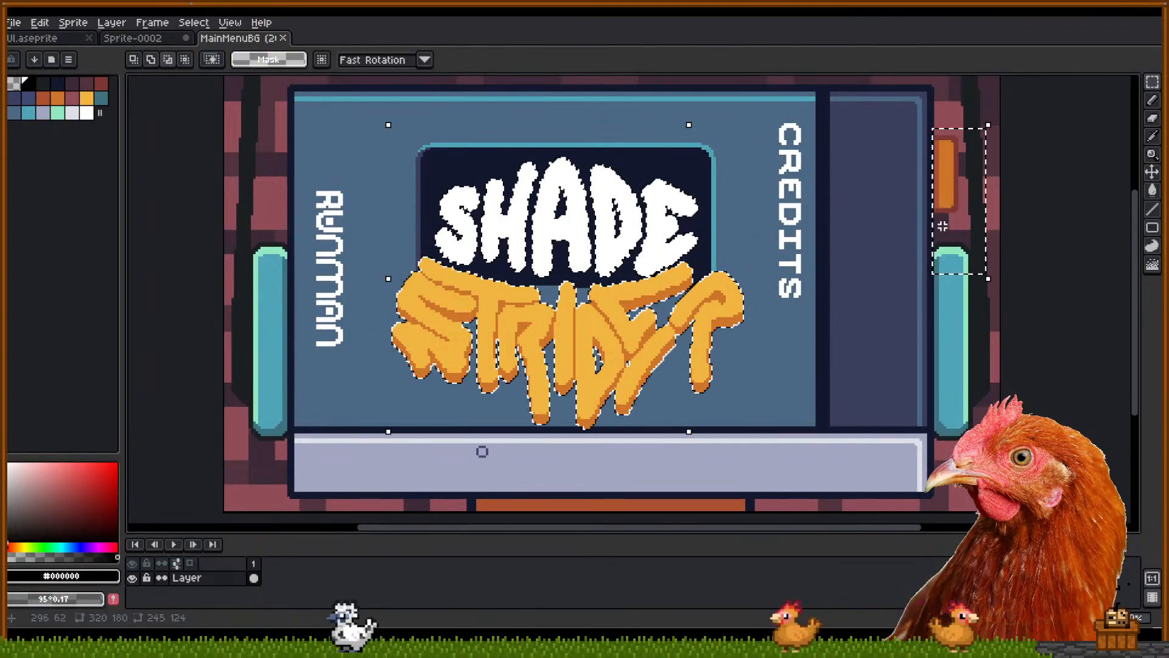
left_click_drag(924, 126, 977, 279)
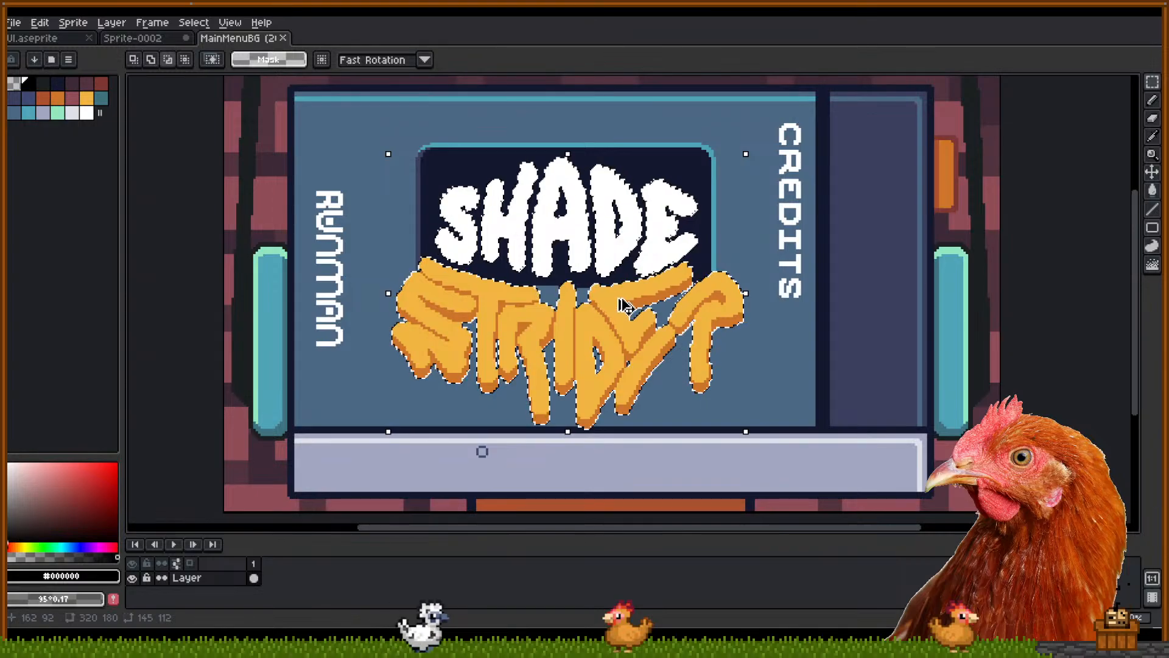
Paste the copied logo into Sprite-0002 and try moving it up and right, undoing each move
left_click(133, 37)
key("ctrl+v")
left_click_drag(509, 273, 659, 247)
key("ctrl+z")
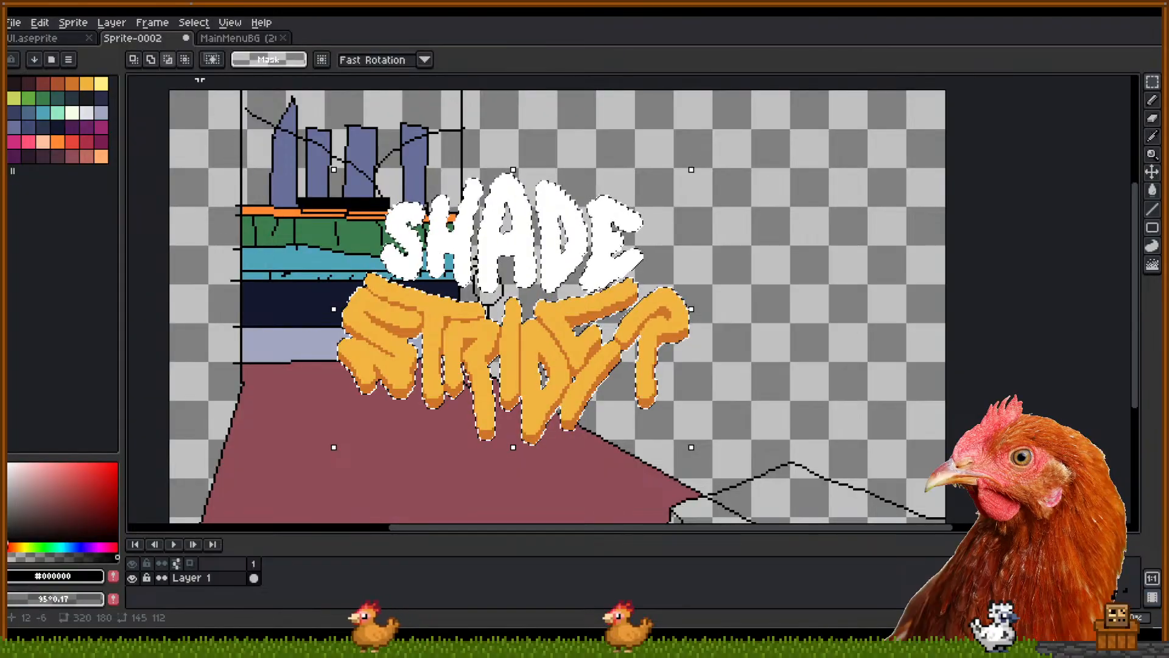
left_click_drag(581, 269, 748, 202)
key("ctrl+z")
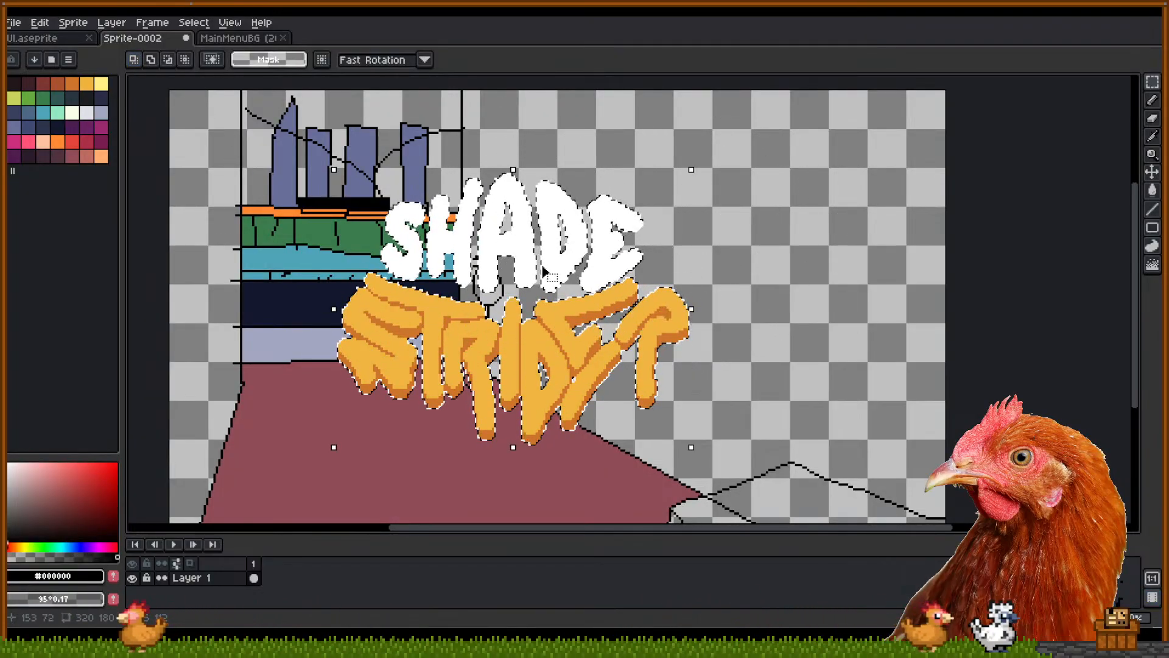
left_click_drag(564, 271, 696, 206)
key("ctrl+z")
Repaste the logo and experiment with moving, rotating and squashing it, discarding each attempt
key("ctrl+v")
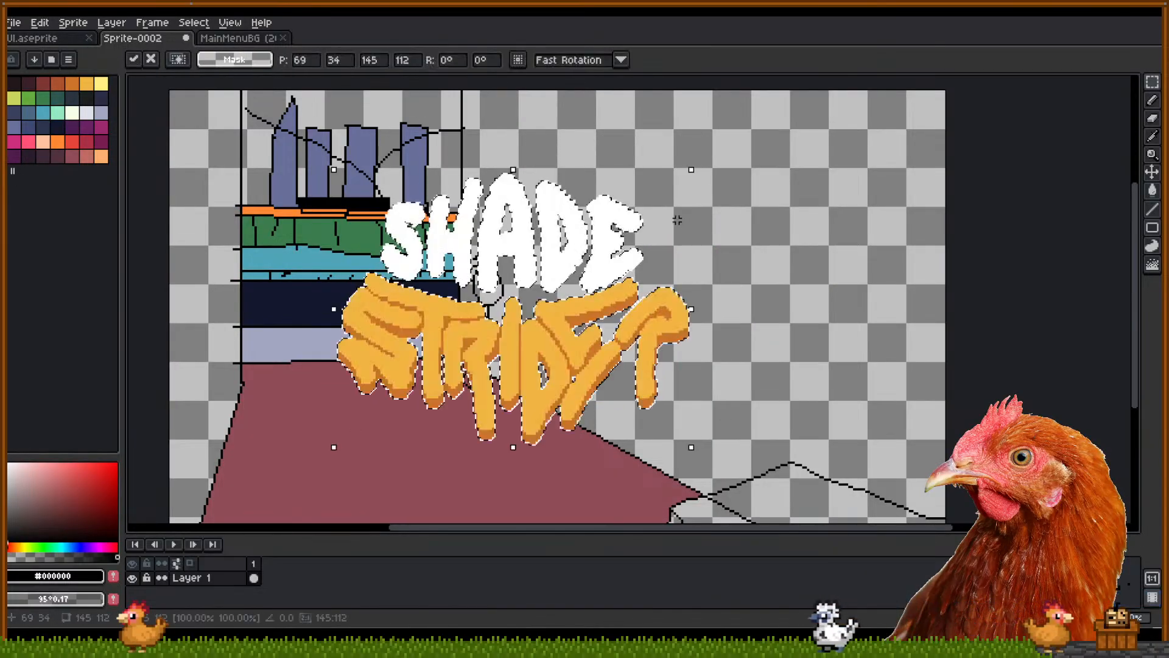
left_click_drag(579, 273, 759, 184)
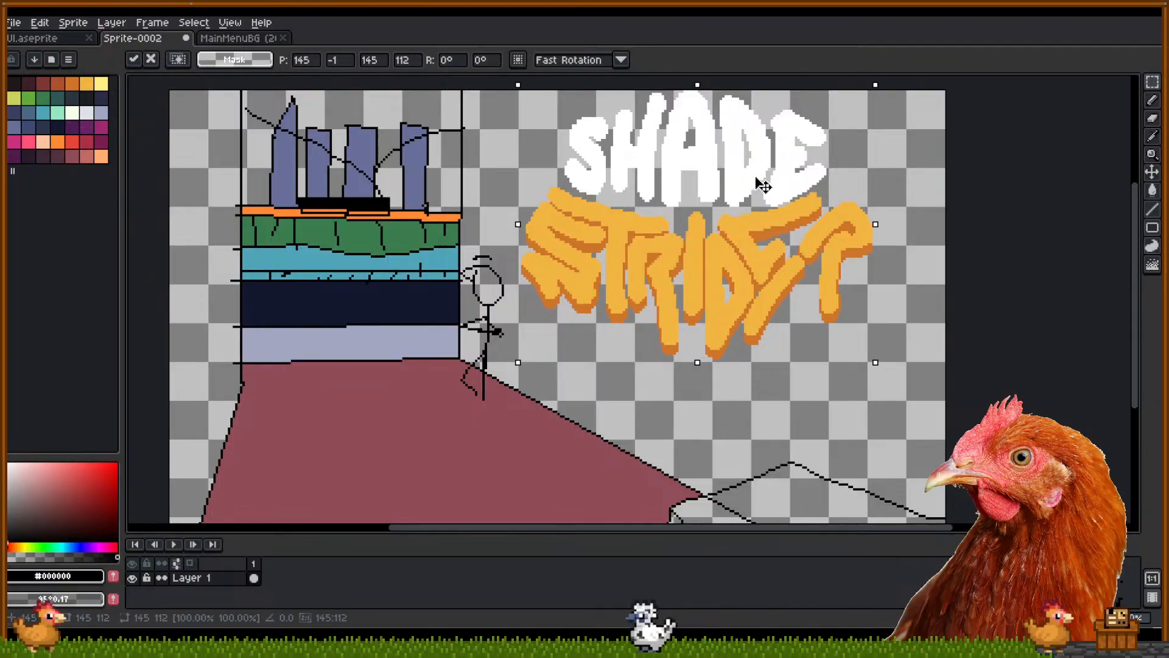
left_click_drag(883, 366, 866, 394)
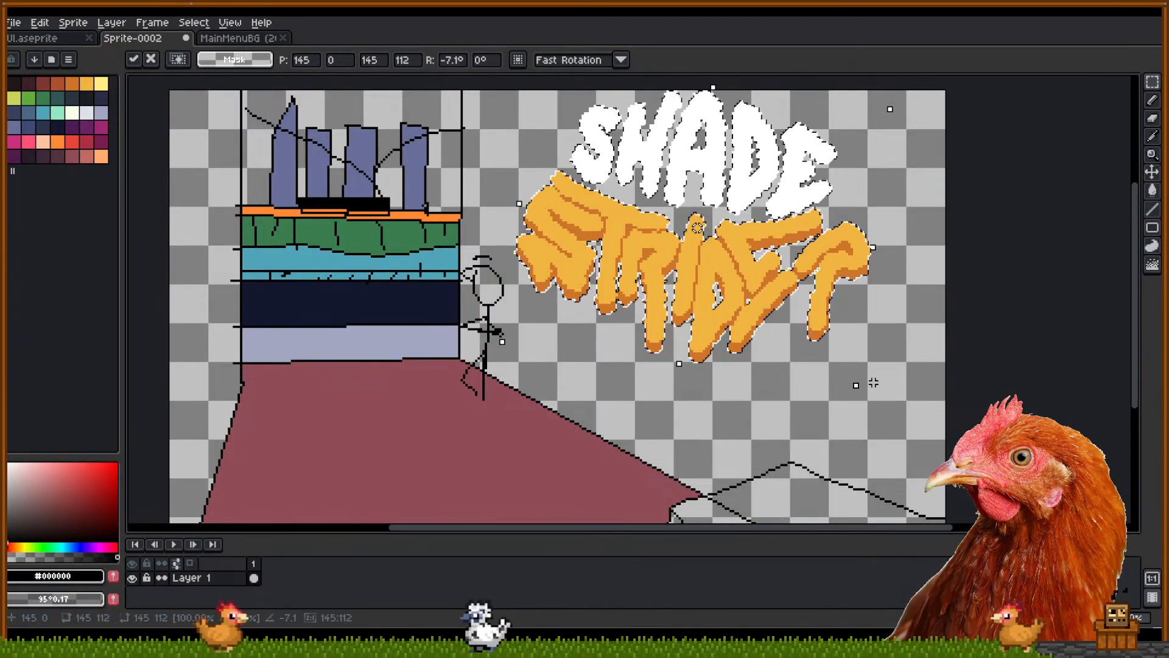
left_click_drag(892, 111, 900, 147)
key("Escape")
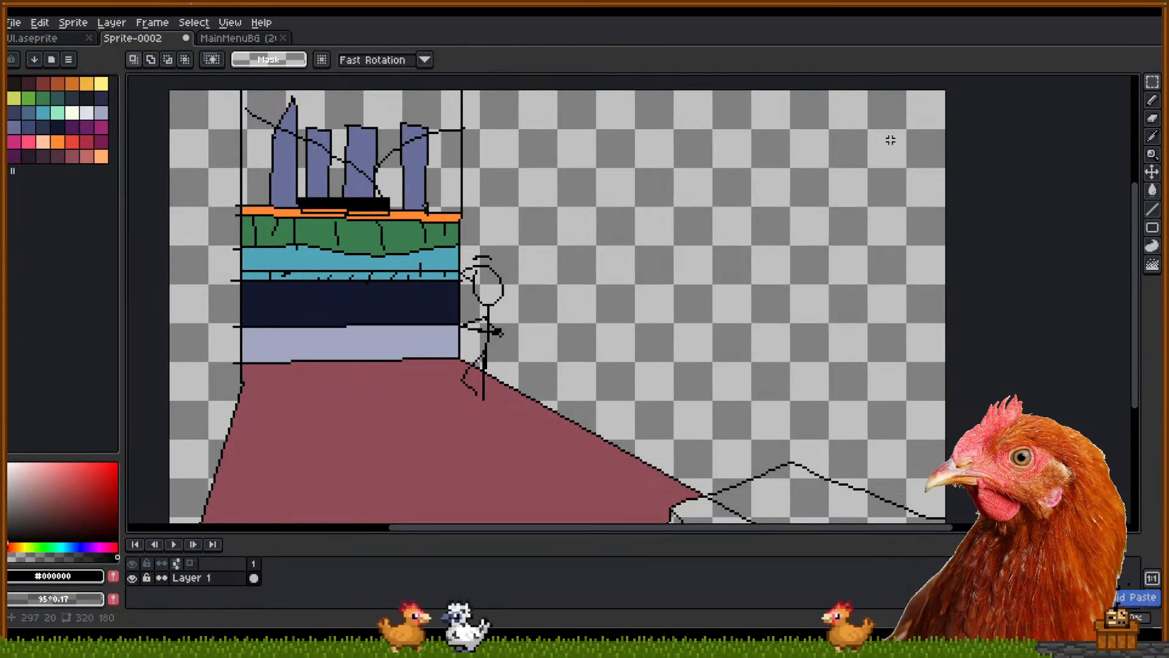
key("ctrl+v")
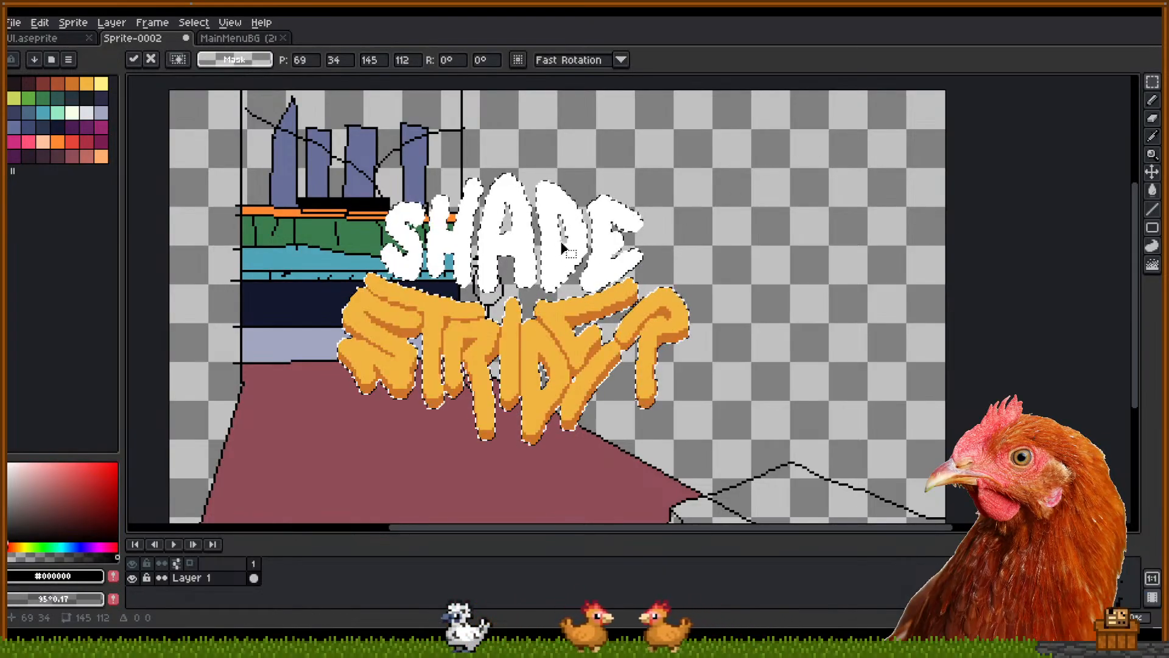
left_click_drag(578, 264, 688, 214)
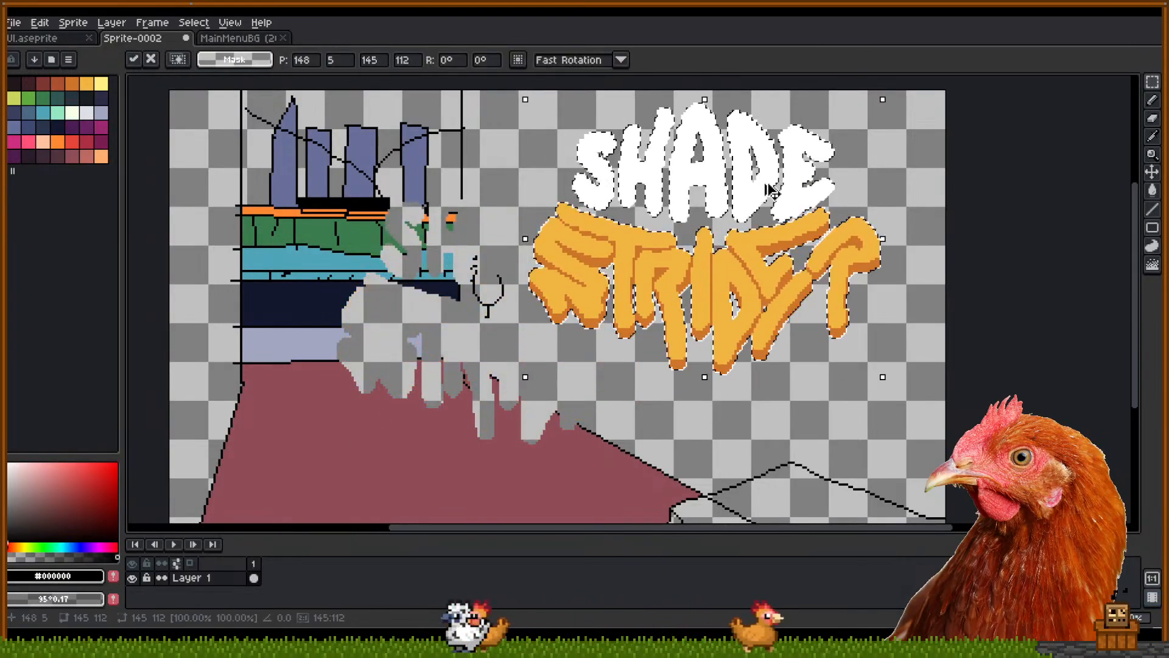
key("ctrl+z")
key("ctrl+v")
left_click_drag(599, 233, 791, 177)
left_click_drag(704, 113, 711, 227)
key("ctrl+z")
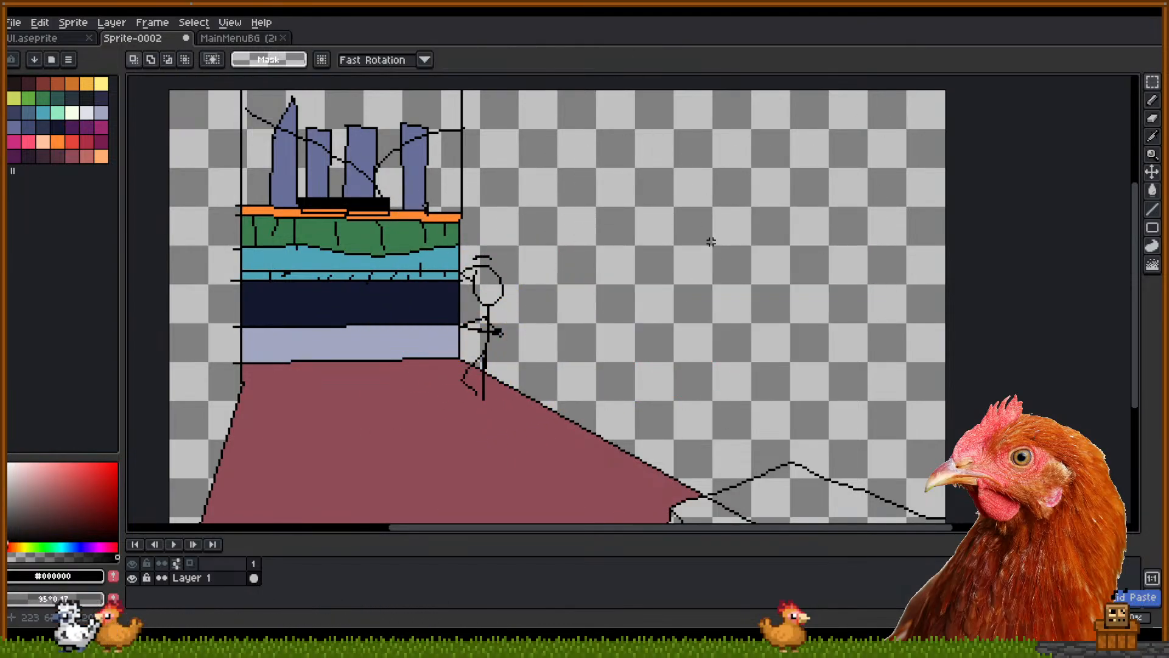
Paste the logo at the top-right, shrink it to about 89x59, tilt it ~5 degrees, and commit
key("ctrl+v")
left_click_drag(509, 253, 720, 198)
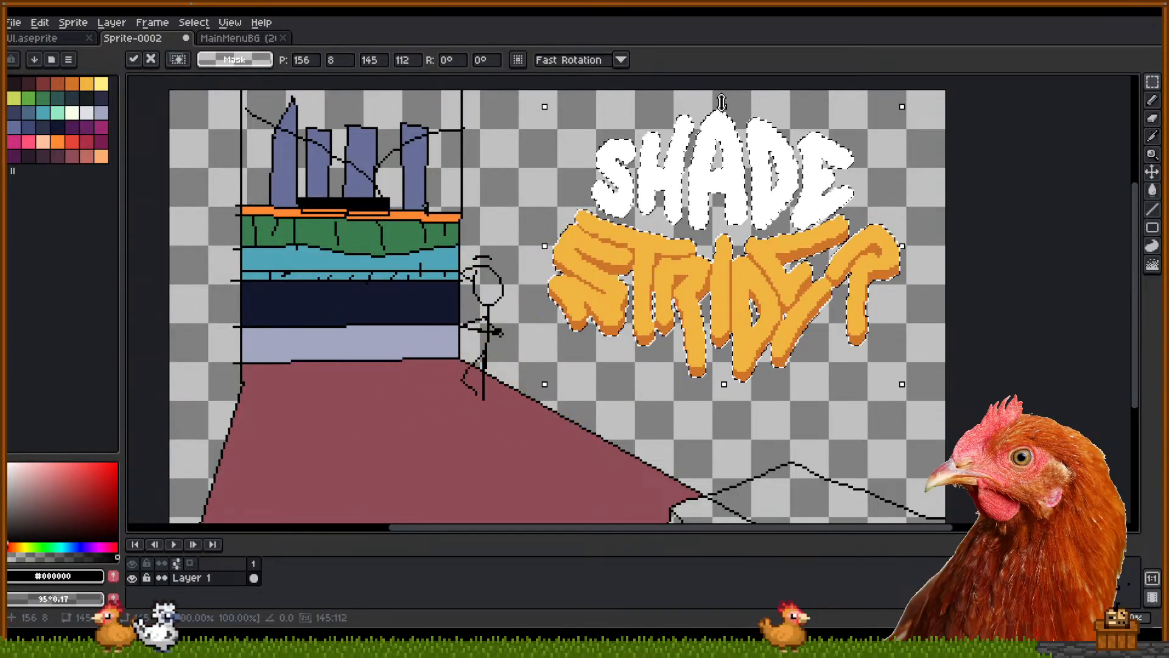
left_click_drag(903, 107, 769, 242)
left_click_drag(684, 296, 733, 154)
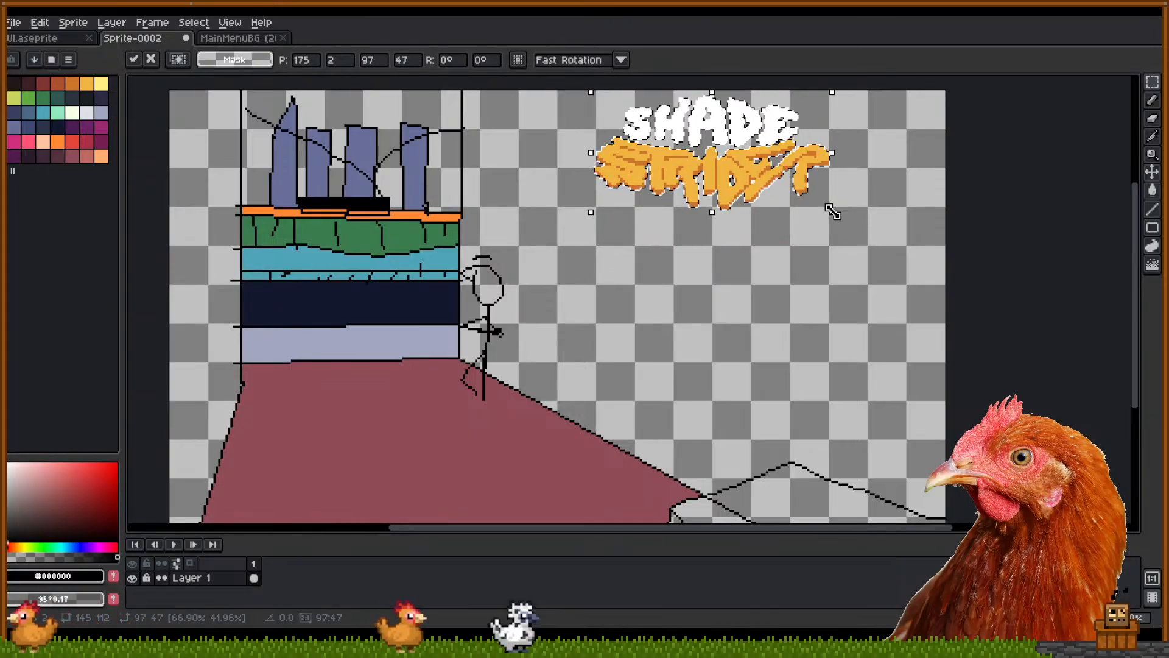
left_click_drag(841, 224, 842, 243)
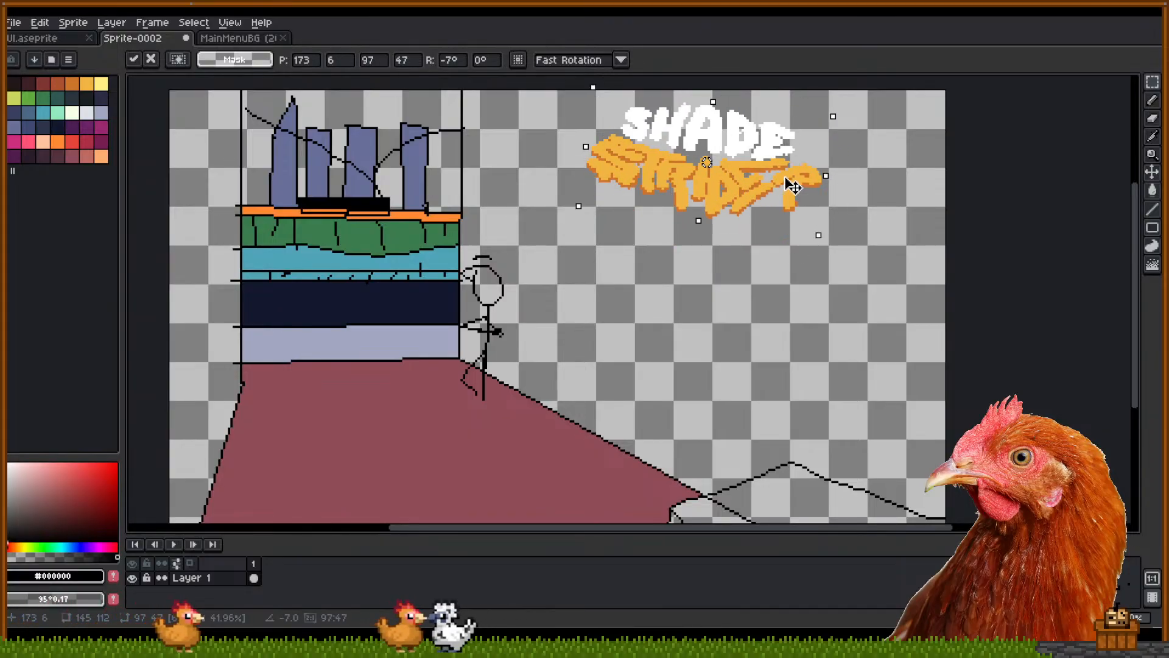
key("Return")
Draw a long black pencil line across the upper canvas of the mock-up
key("b")
left_click_drag(477, 147, 946, 226)
left_click_drag(649, 244, 627, 207)
scroll(681, 313, "up", 2)
scroll(681, 313, "down", 2)
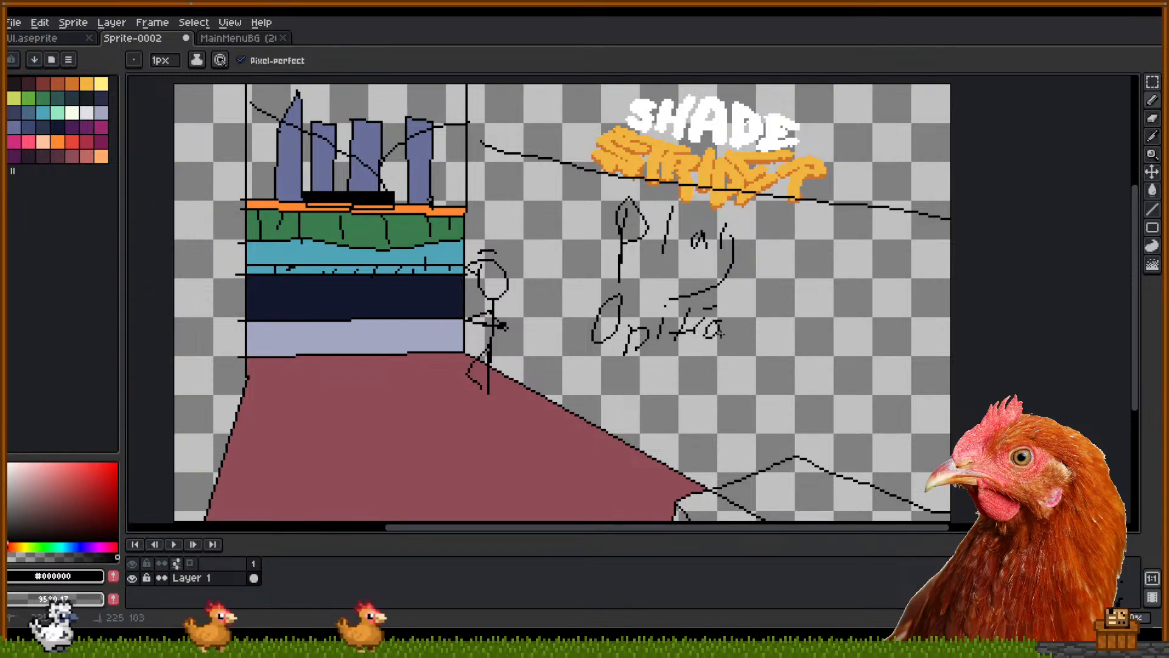
Handwrite a third menu label under Options, then return to the MainMenuBG sprite
mouse_move(612, 366)
left_mouse_down()
mouse_move(589, 405)
mouse_move(609, 385)
mouse_move(647, 416)
left_mouse_up()
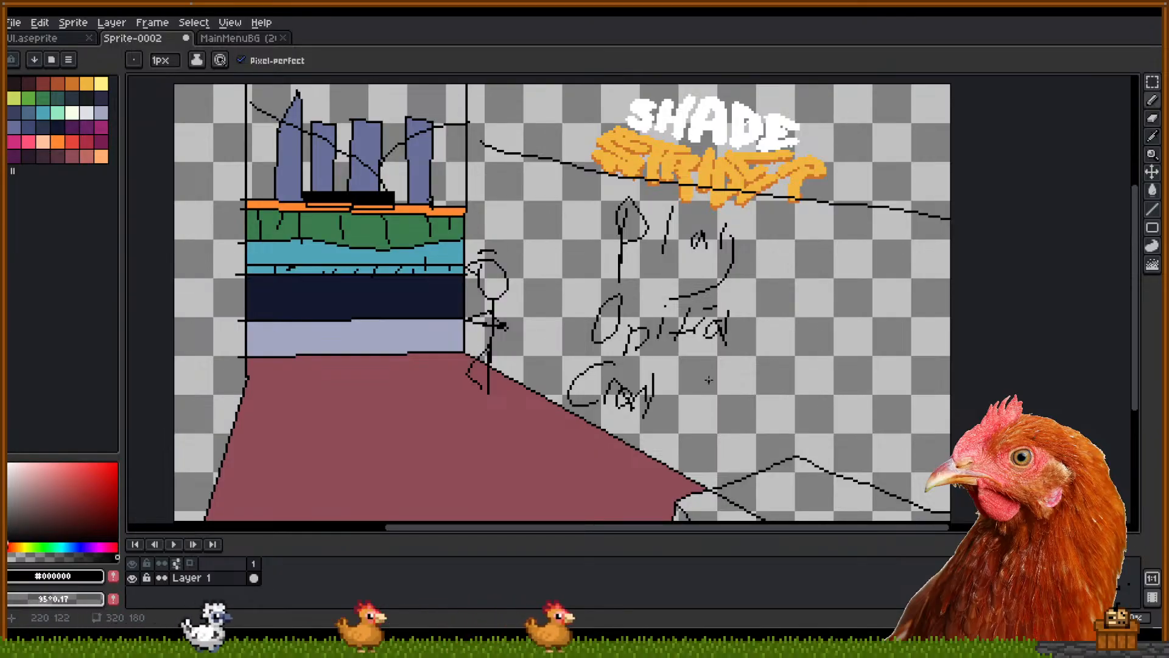
left_click(210, 39)
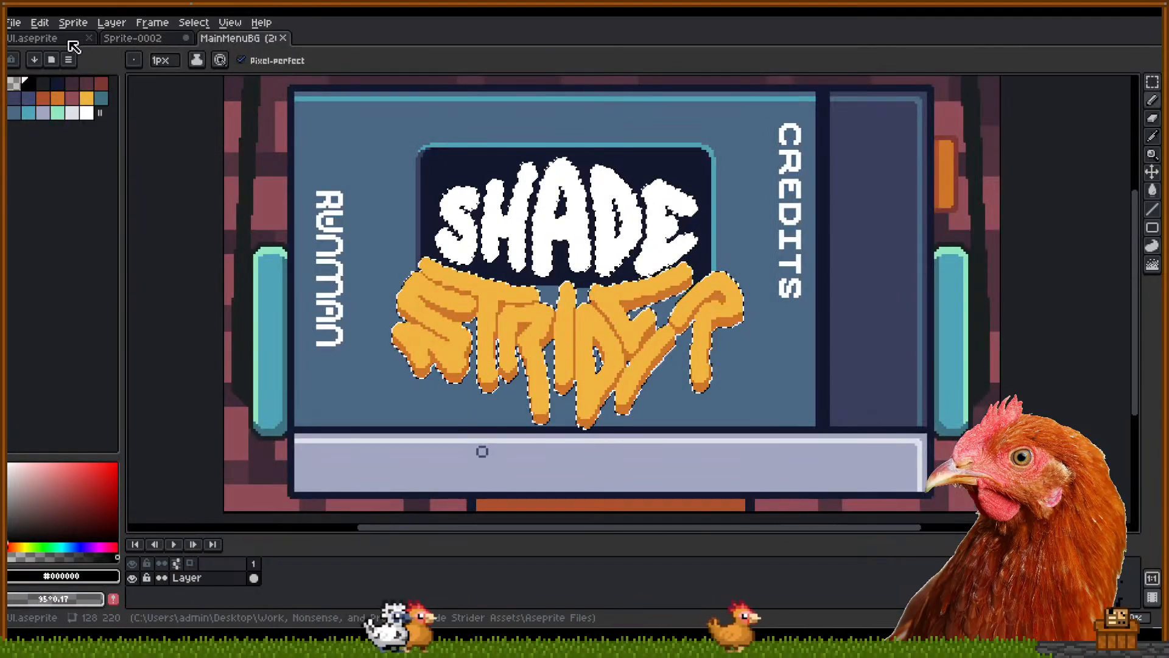
Bring up the UI sprite sheet and zoom in on its word rows
left_click(32, 37)
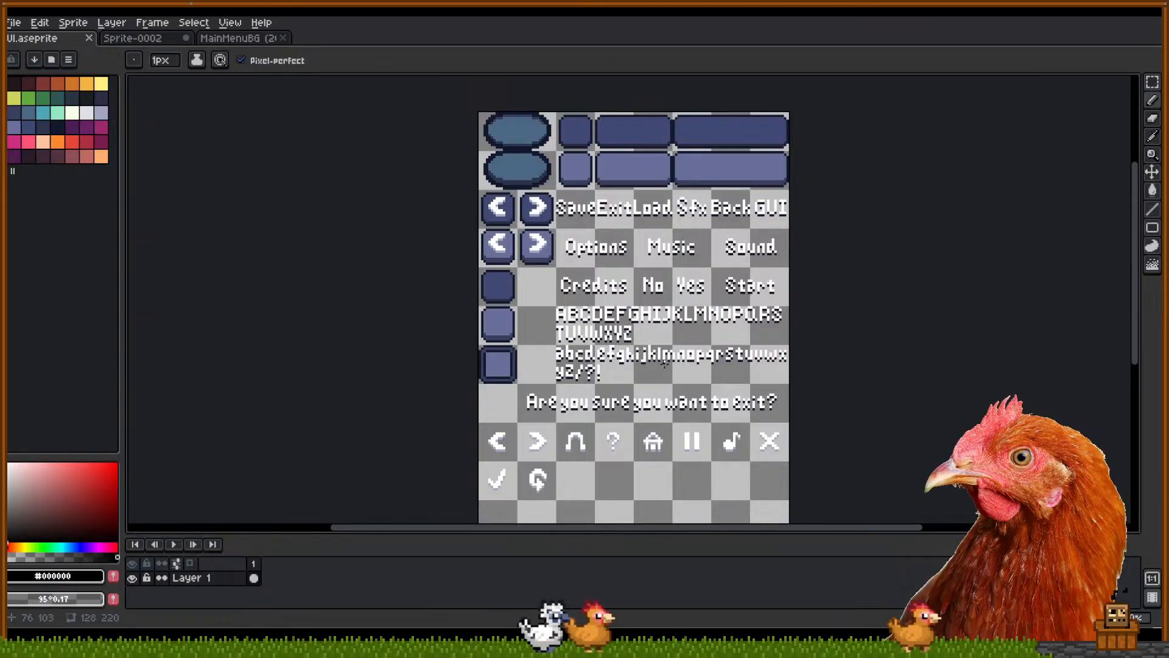
scroll(581, 311, "up", 2)
mouse_move(582, 312)
left_mouse_down()
mouse_move(558, 274)
mouse_move(584, 319)
left_mouse_up()
scroll(564, 270, "up", 2)
Copy the C, o and n letters above Credits to spell Con
key("m")
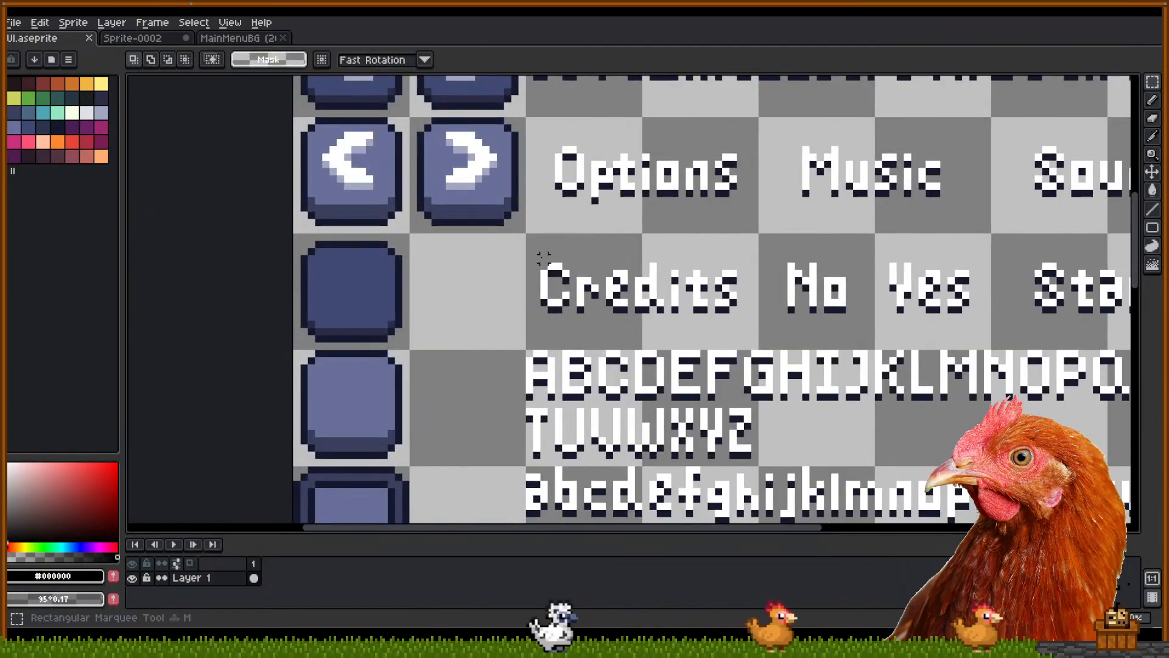
mouse_move(537, 266)
left_mouse_down()
mouse_move(568, 318)
mouse_move(555, 297)
mouse_move(457, 368)
mouse_move(452, 414)
mouse_move(647, 528)
mouse_move(137, 235)
mouse_move(514, 253)
mouse_move(639, 337)
mouse_move(680, 238)
left_mouse_up()
key("space")
left_click_drag(765, 410, 763, 383)
left_click_drag(716, 240, 692, 162)
left_click(753, 371)
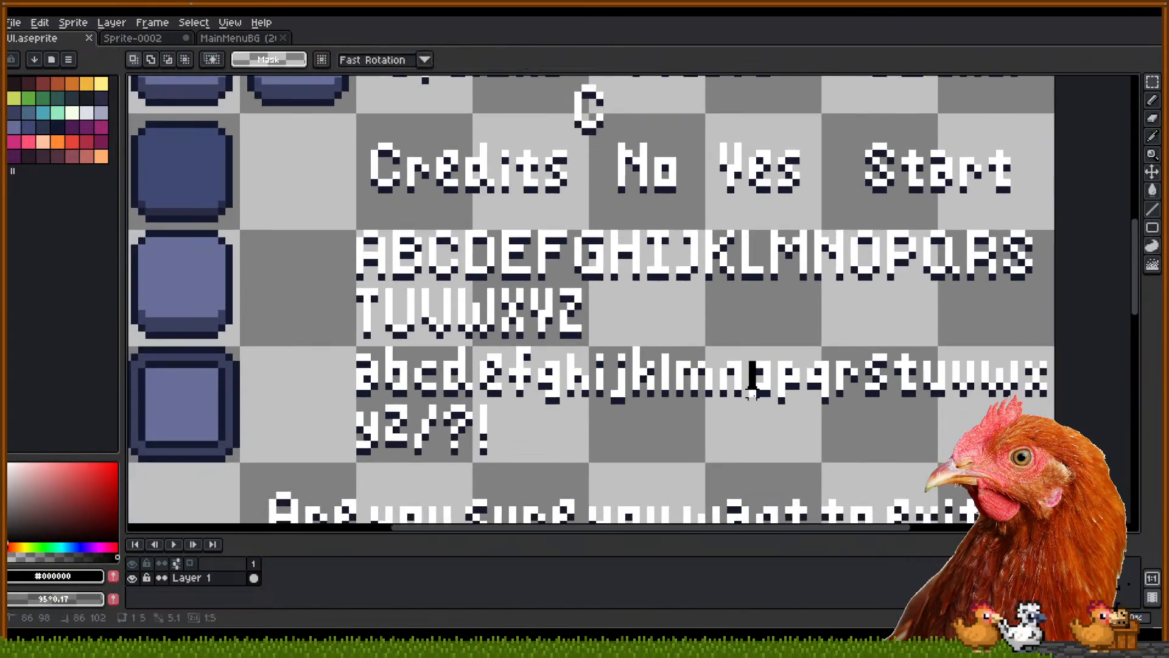
left_click_drag(760, 393, 632, 122)
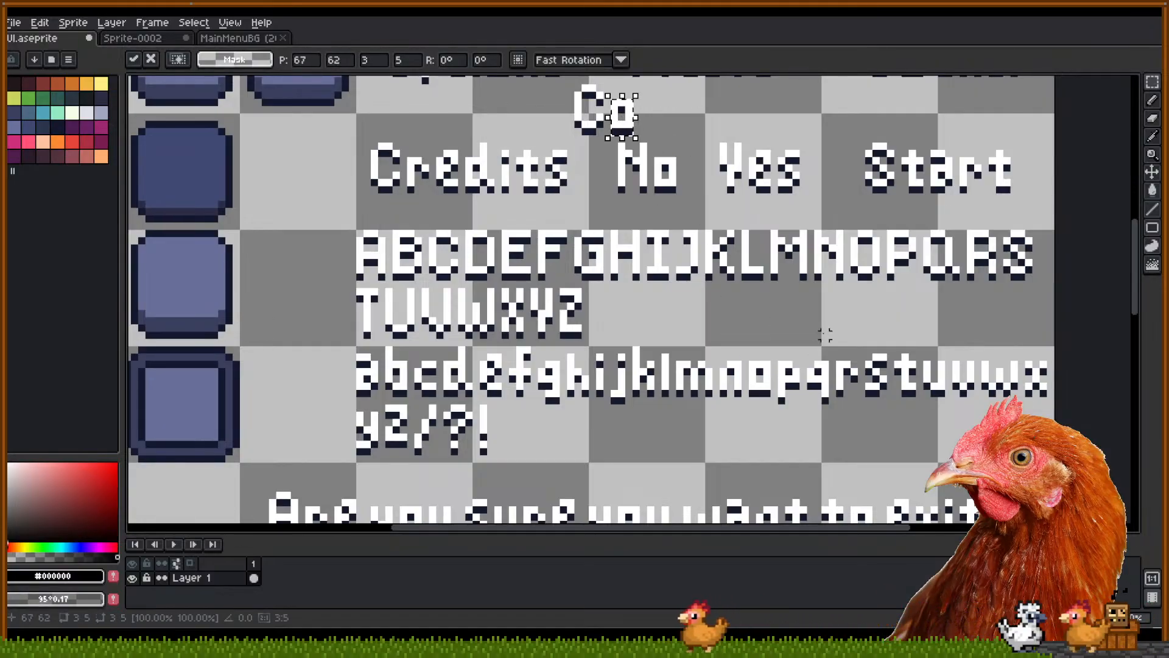
left_click(719, 364)
mouse_move(713, 350)
left_mouse_down()
mouse_move(742, 405)
mouse_move(686, 86)
mouse_move(660, 121)
left_mouse_up()
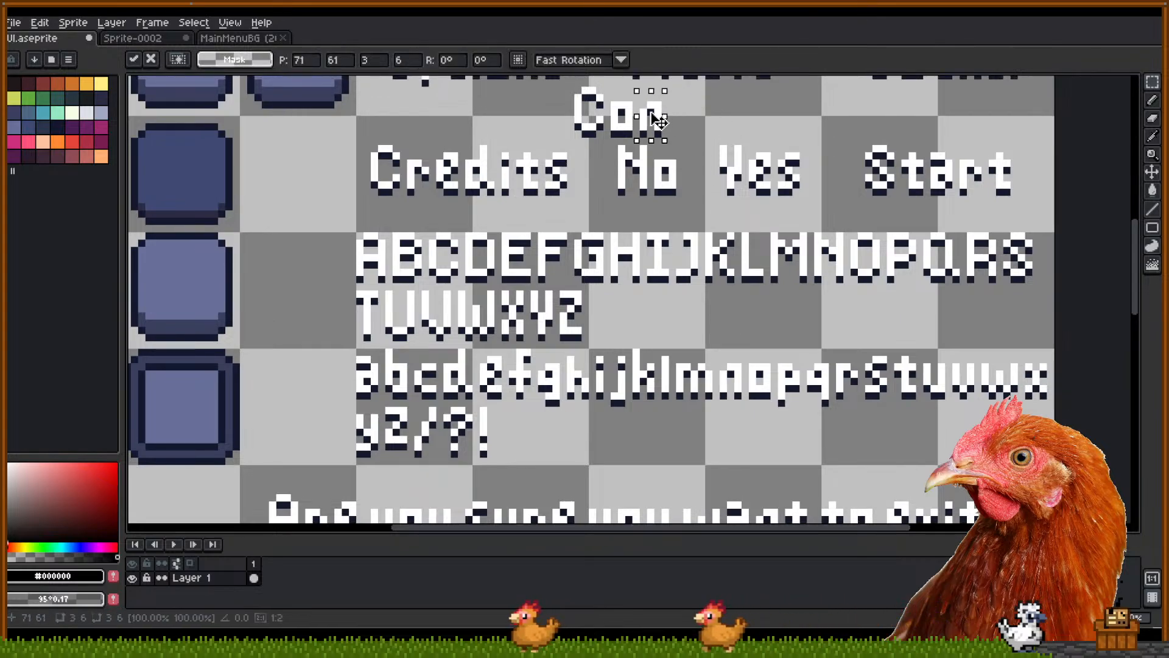
Copy the lowercase t and i from the alphabet to extend the word to Conti
scroll(701, 120, "up", 2)
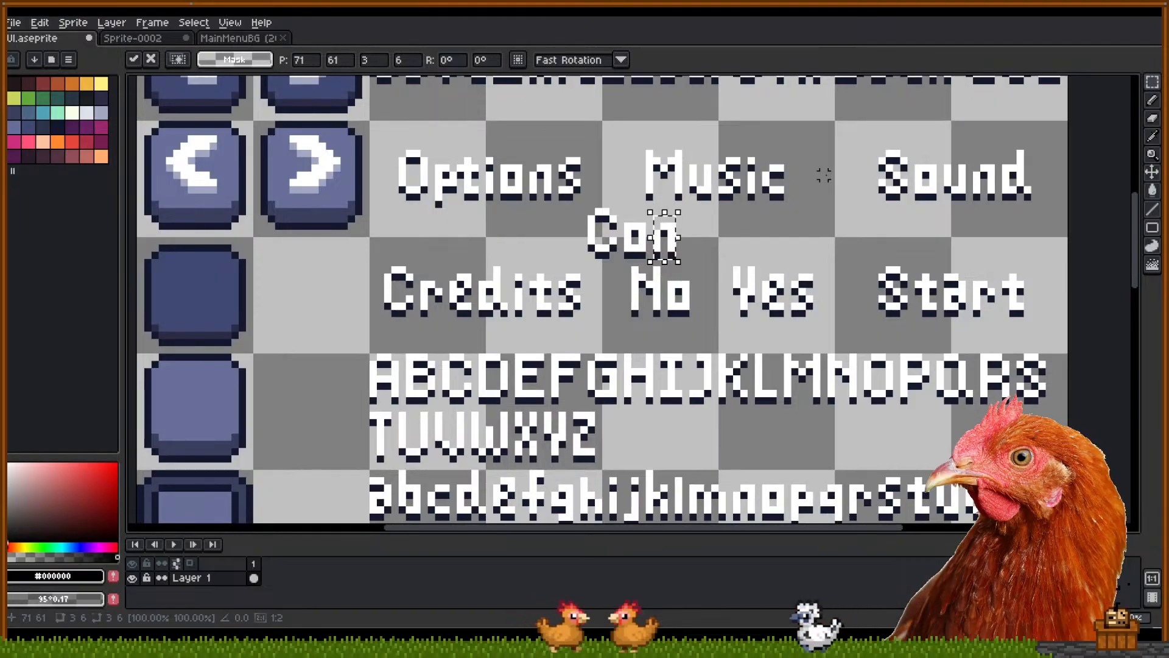
left_click_drag(718, 274, 703, 217)
scroll(710, 225, "down", 1)
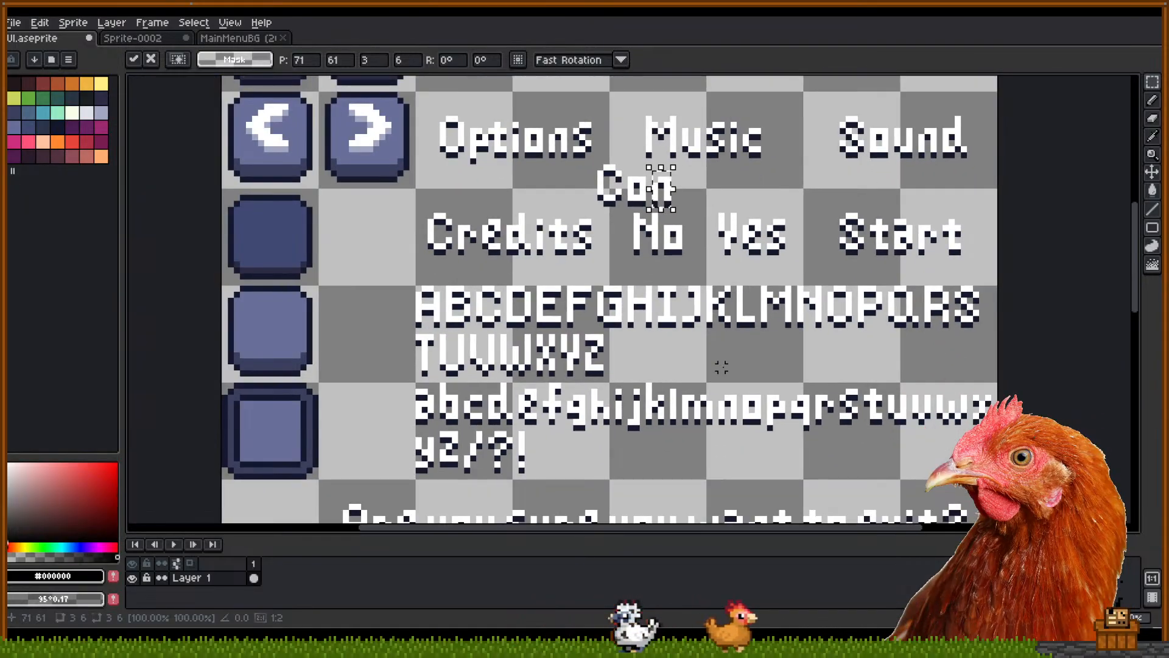
scroll(803, 388, "up", 1)
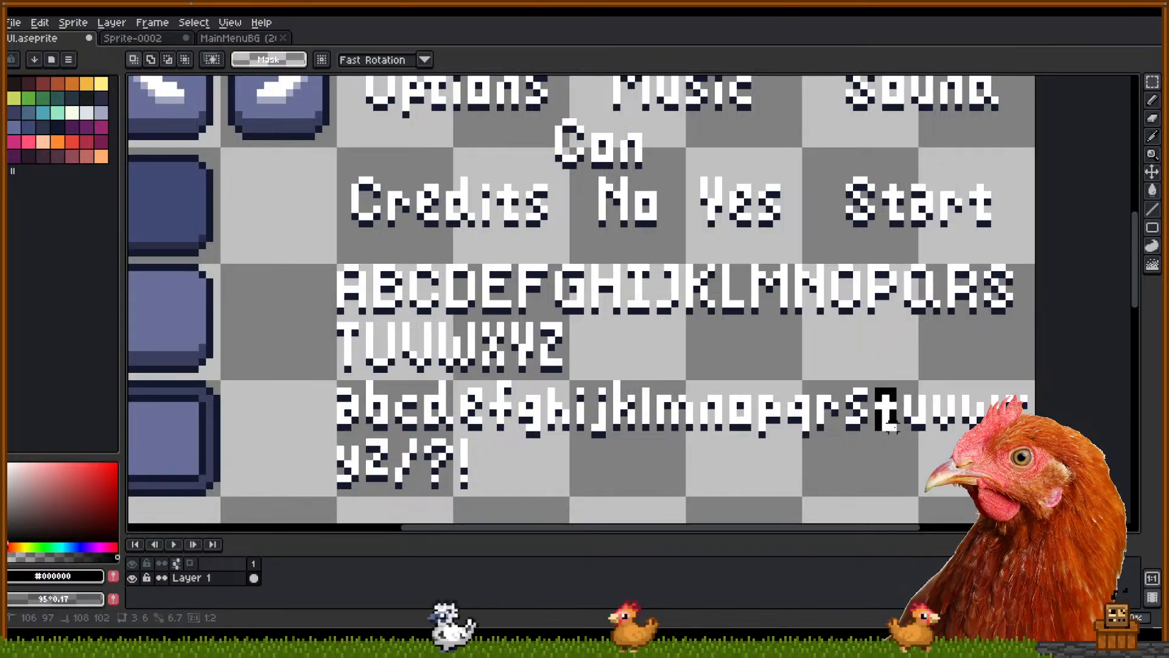
left_click_drag(871, 384, 662, 157)
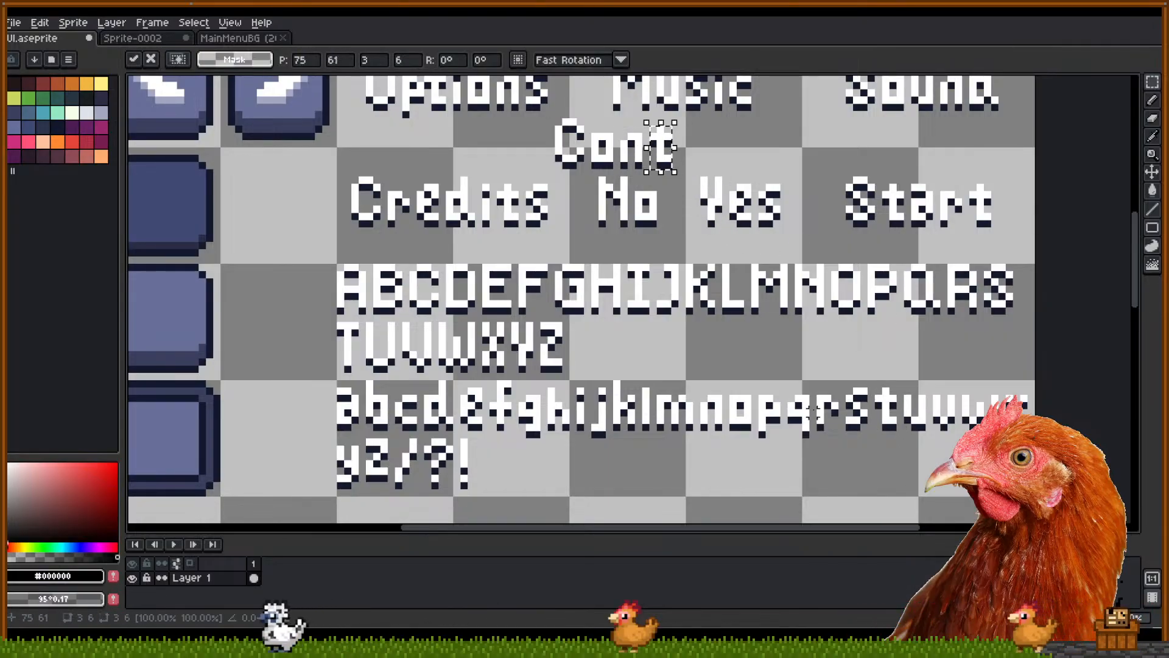
left_click_drag(582, 427, 574, 399)
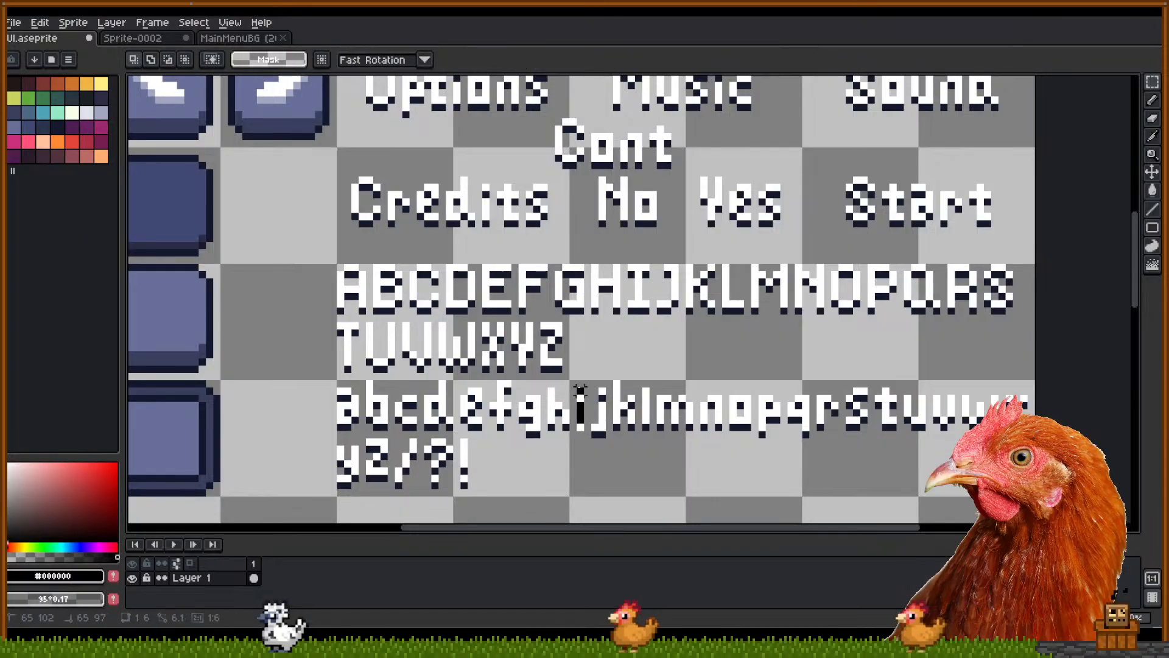
left_click(585, 414)
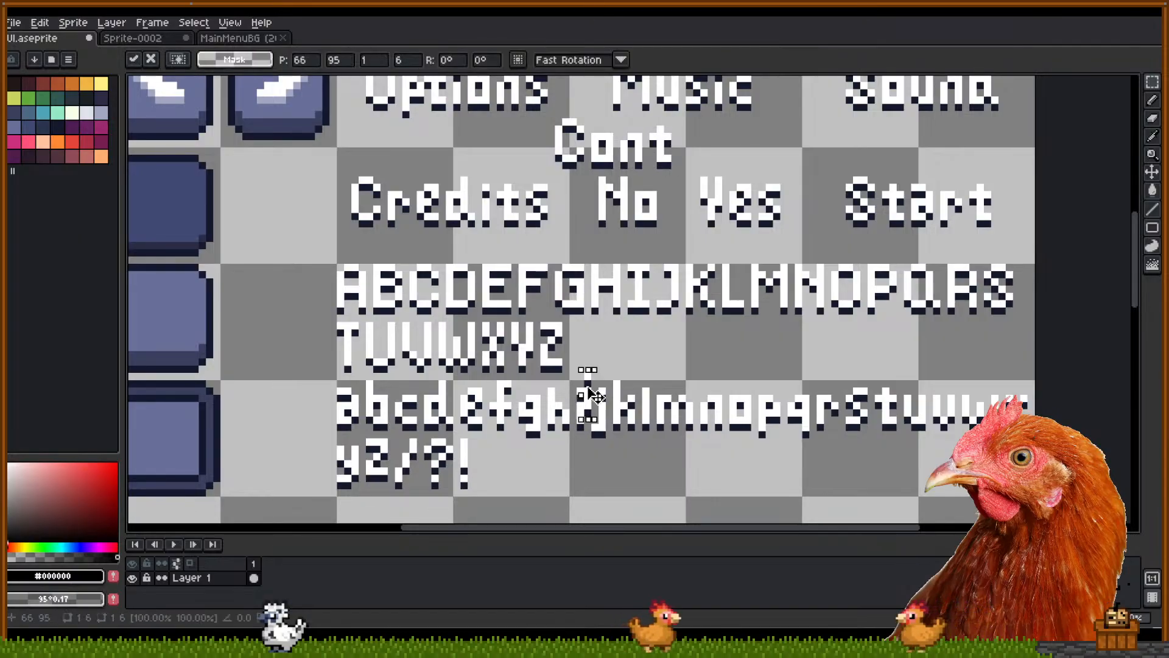
left_click_drag(592, 394, 692, 156)
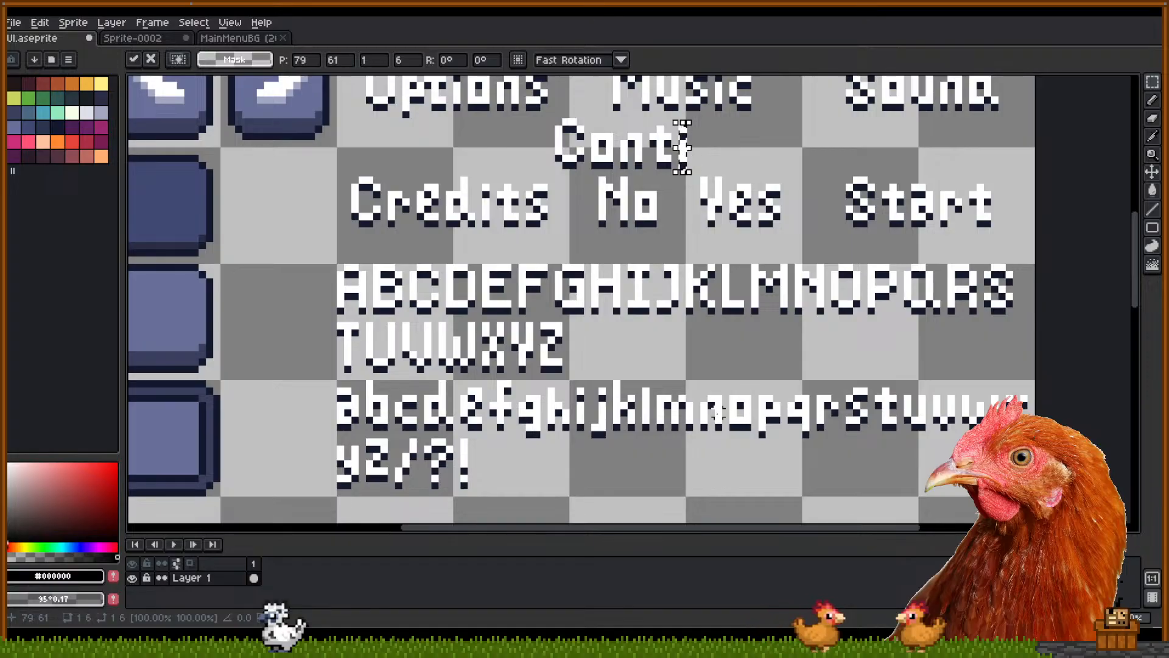
Copy the lowercase n and u from the alphabet after Conti, redoing a botched n
mouse_move(710, 398)
left_mouse_down()
mouse_move(720, 414)
mouse_move(697, 384)
mouse_move(707, 376)
mouse_move(697, 386)
left_mouse_up()
key("ctrl+z")
key("ctrl+z")
key("ctrl+z")
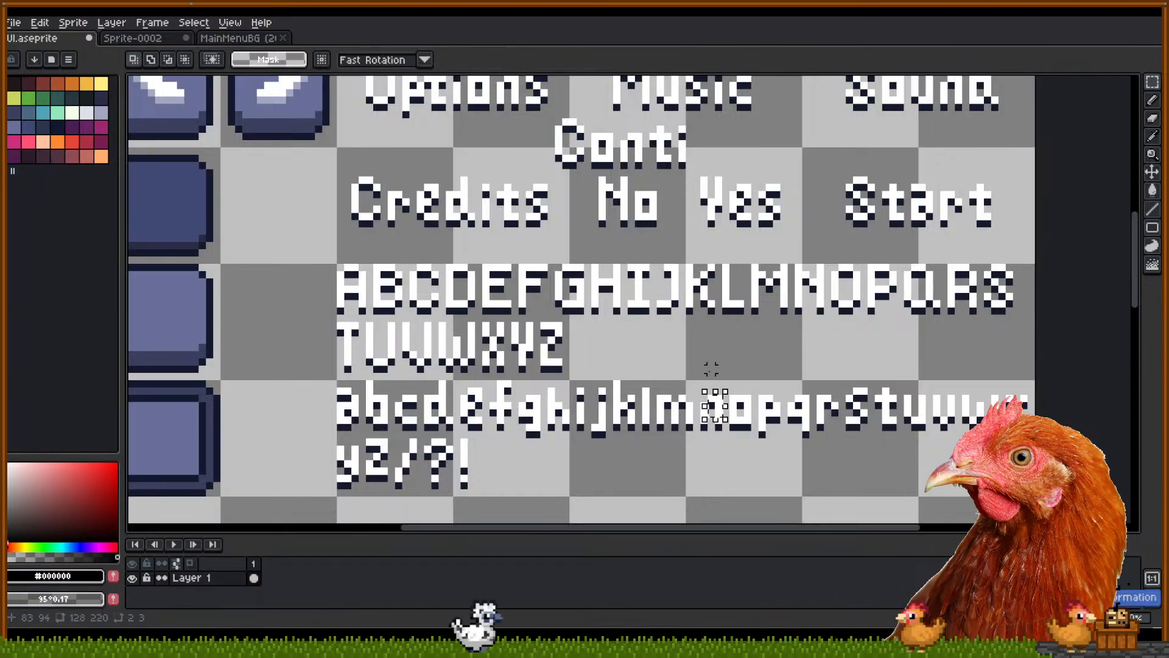
left_click(710, 369)
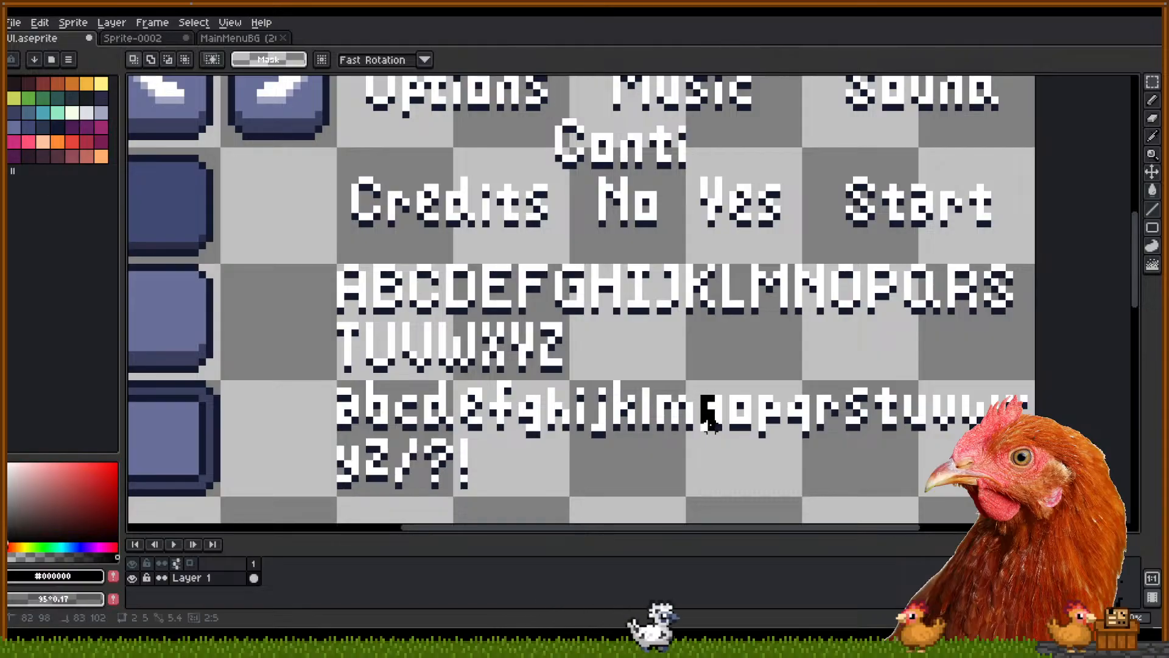
left_click_drag(699, 393, 719, 429)
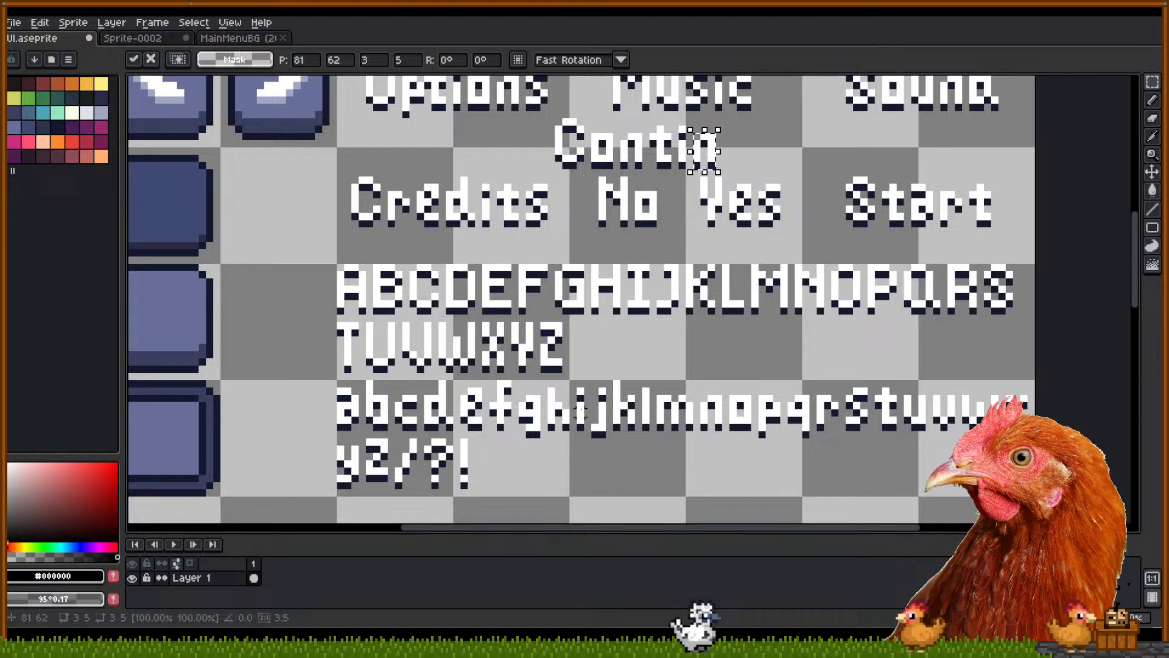
left_click_drag(907, 397, 923, 429)
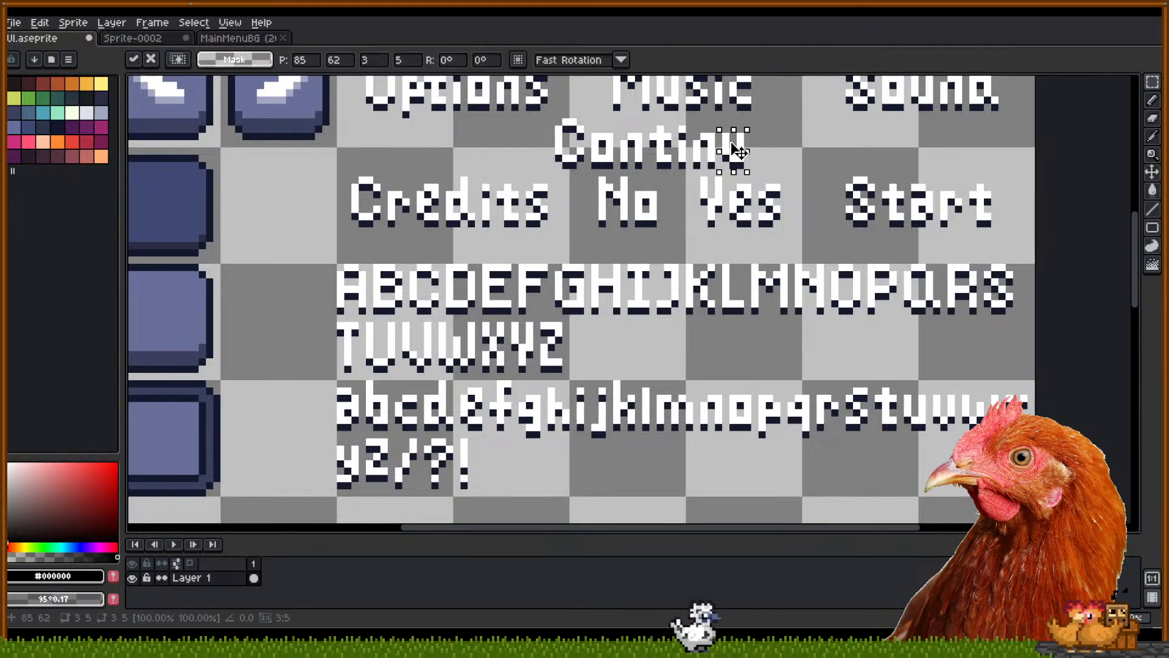
Copy the lowercase e onto the end to complete Continue and commit it
scroll(734, 206, "down", 2)
scroll(701, 292, "down", 2)
scroll(740, 290, "up", 3)
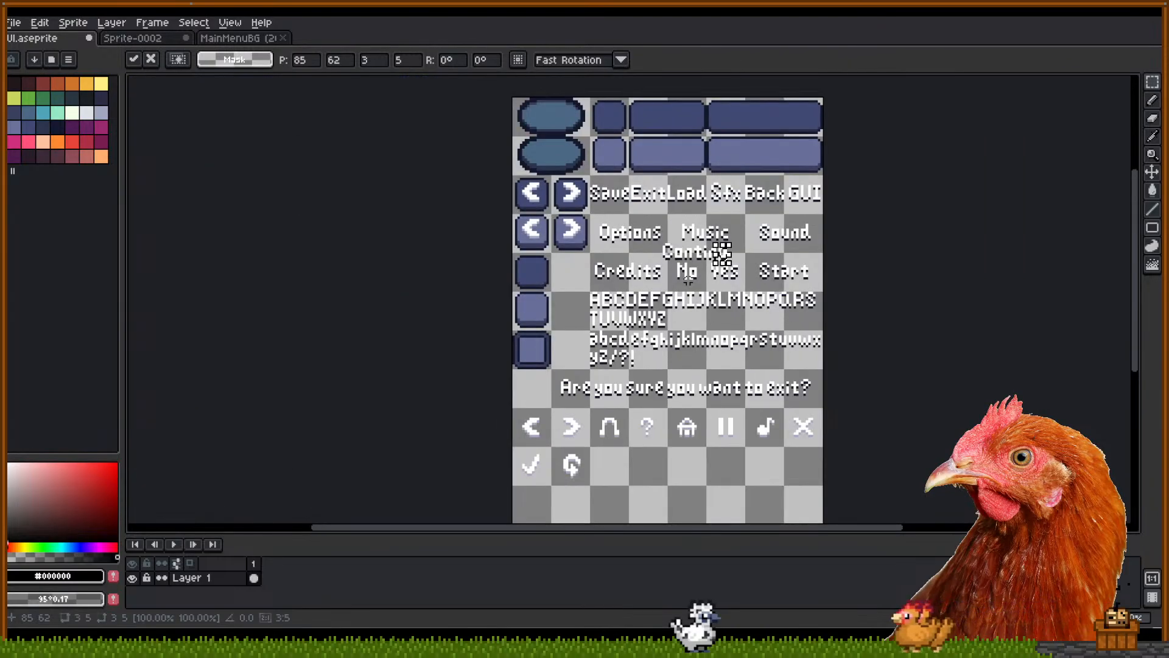
scroll(633, 298, "down", 1)
left_click_drag(485, 177, 578, 349)
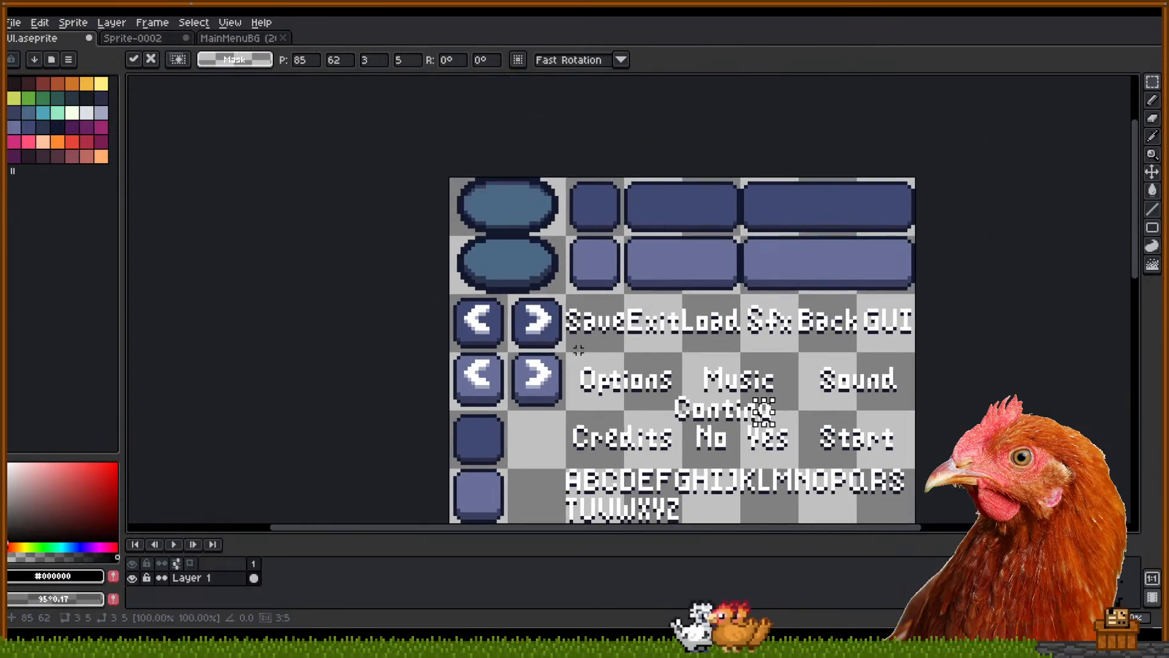
mouse_move(451, 180)
left_mouse_down()
mouse_move(484, 234)
mouse_move(564, 292)
left_mouse_up()
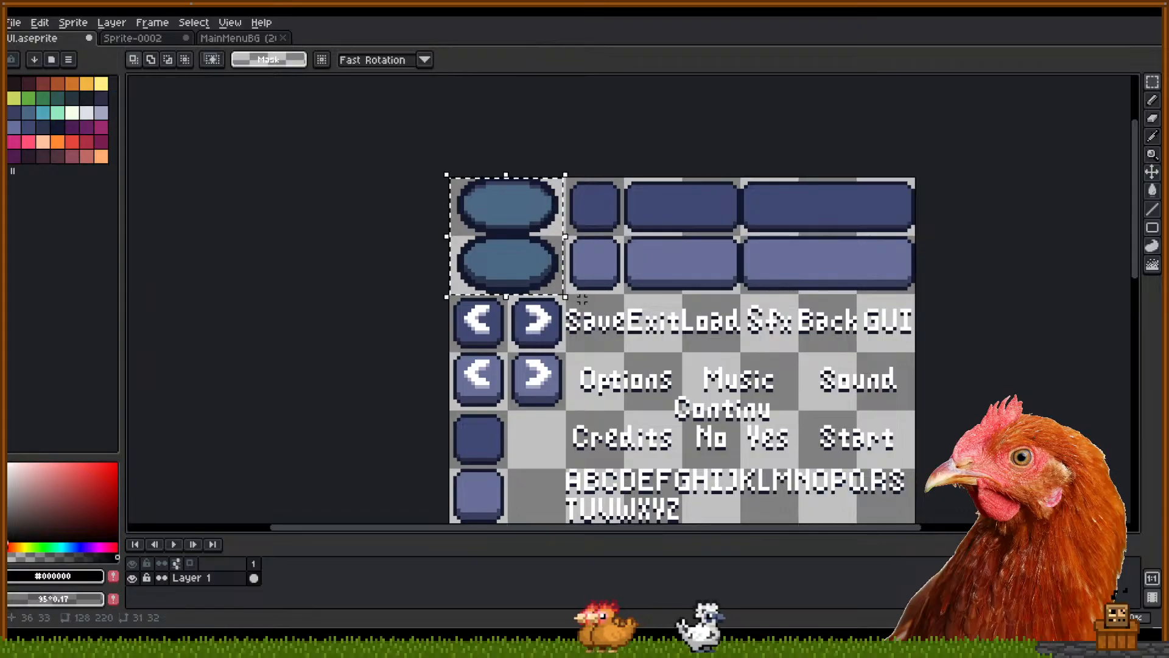
left_click(571, 284)
left_click_drag(673, 368, 602, 262)
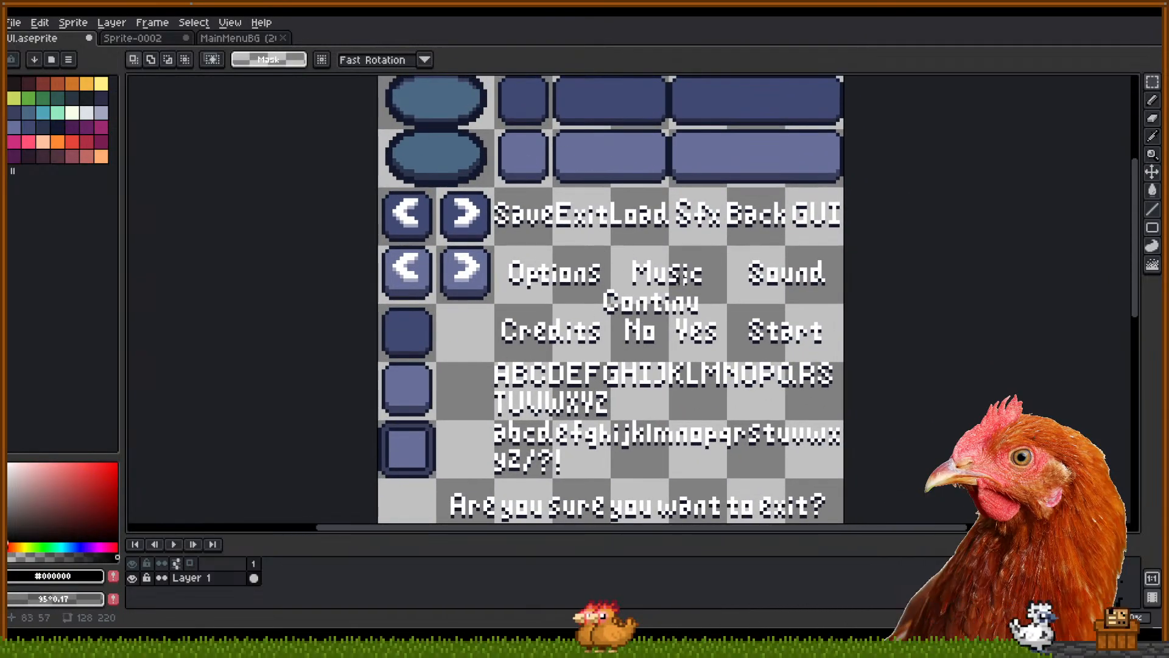
scroll(711, 209, "up", 1)
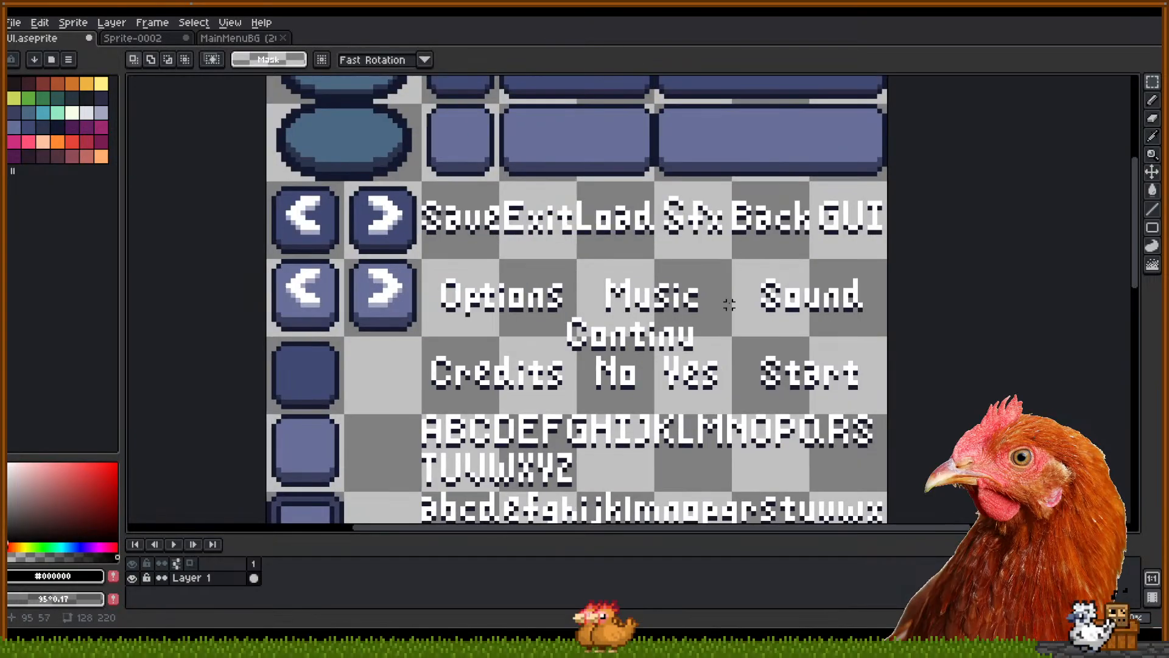
left_click_drag(718, 333, 734, 227)
scroll(583, 380, "up", 1)
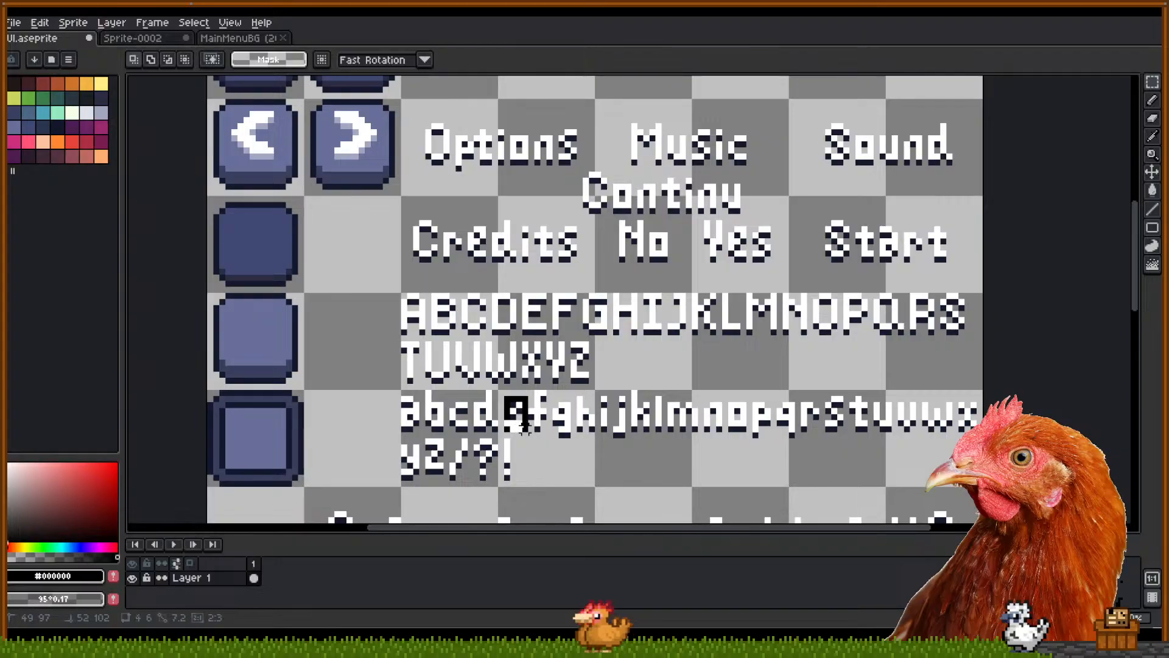
left_click_drag(517, 425, 580, 169)
key("Return")
Drag the Continue label down into the empty row below the check-mark and circular-arrow icons and drop it
left_click_drag(650, 196, 599, 463)
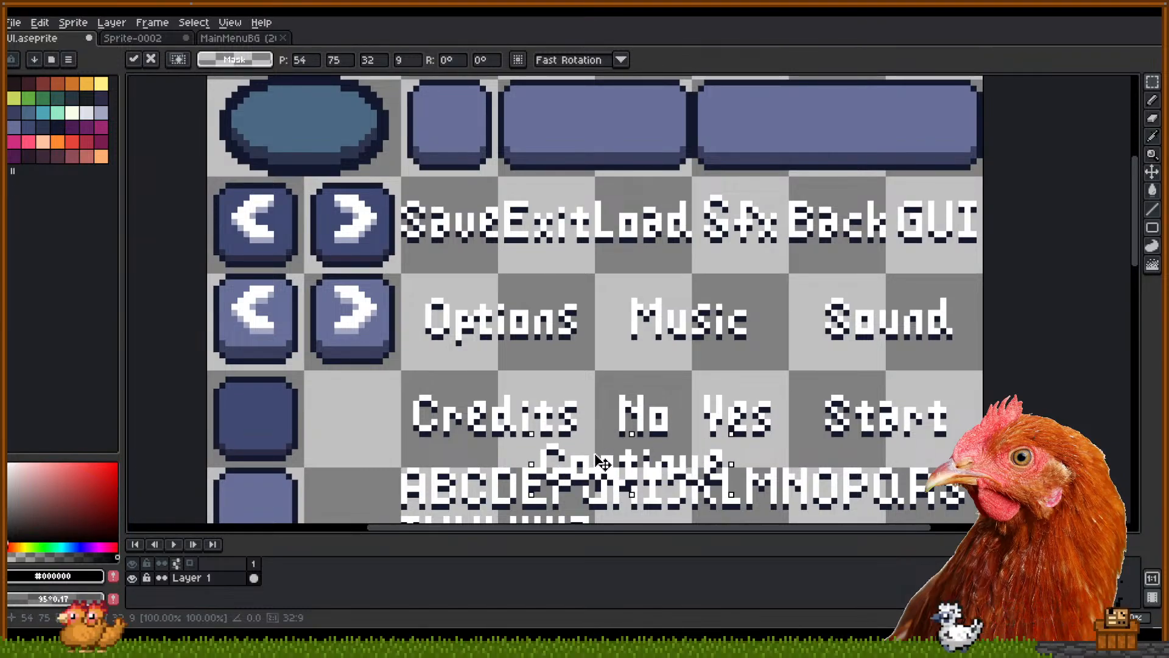
left_click_drag(602, 463, 317, 375)
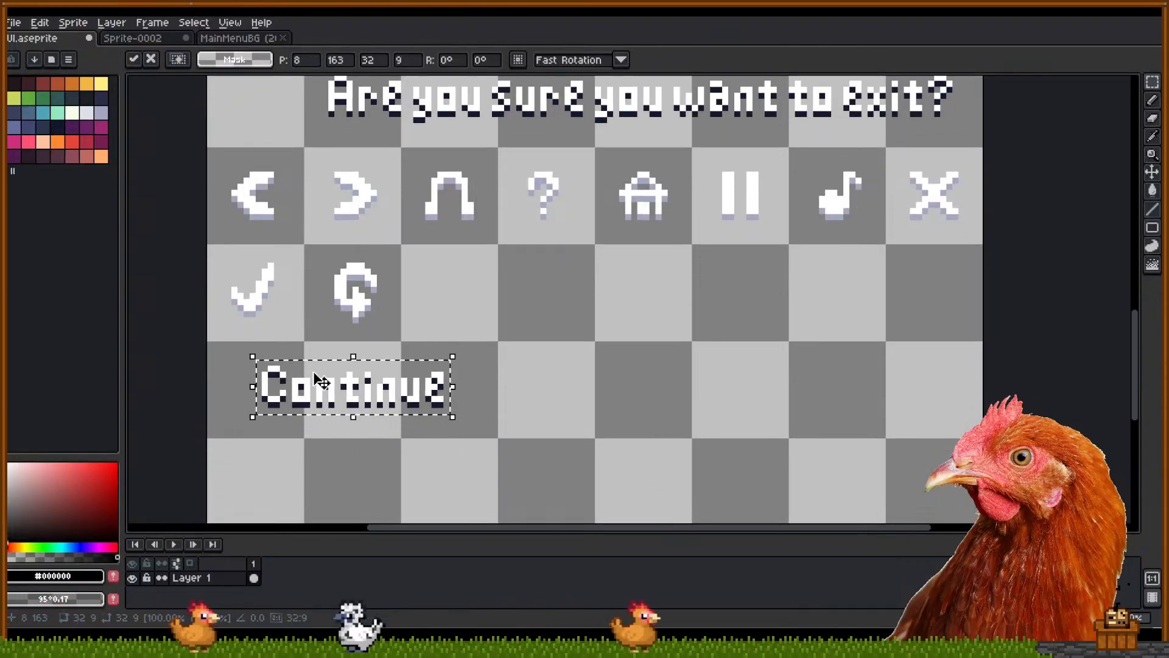
left_click_drag(526, 304, 494, 499)
left_click_drag(567, 286, 603, 453)
left_click_drag(655, 272, 649, 495)
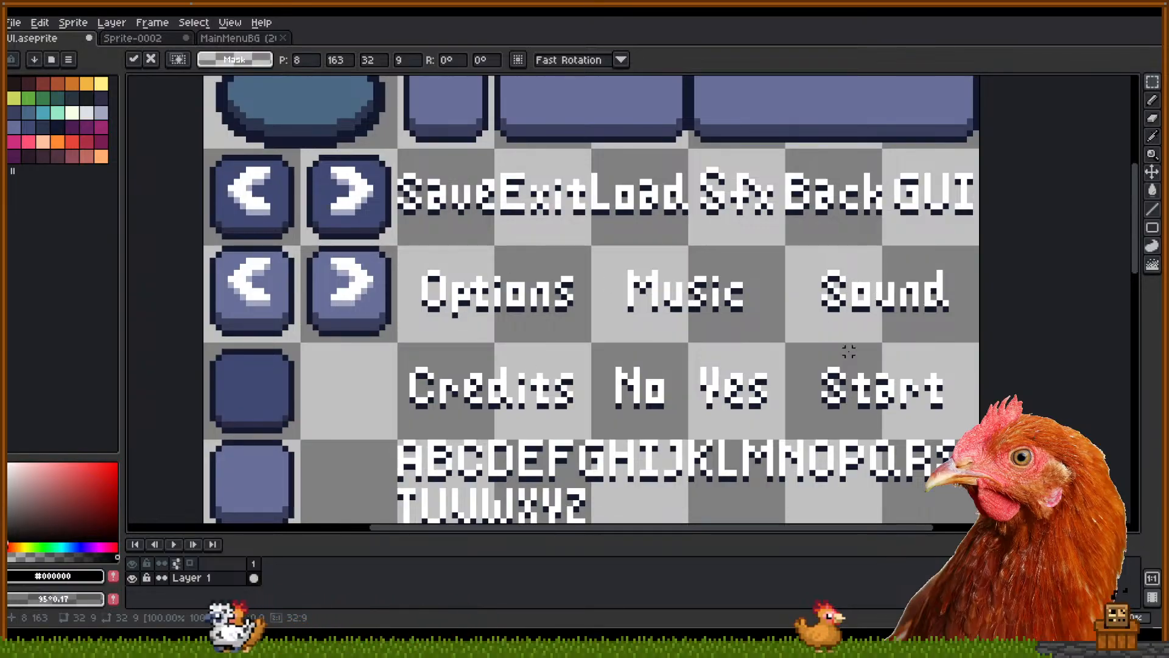
left_click_drag(801, 366, 786, 96)
left_click_drag(656, 241, 712, 301)
left_click(823, 228)
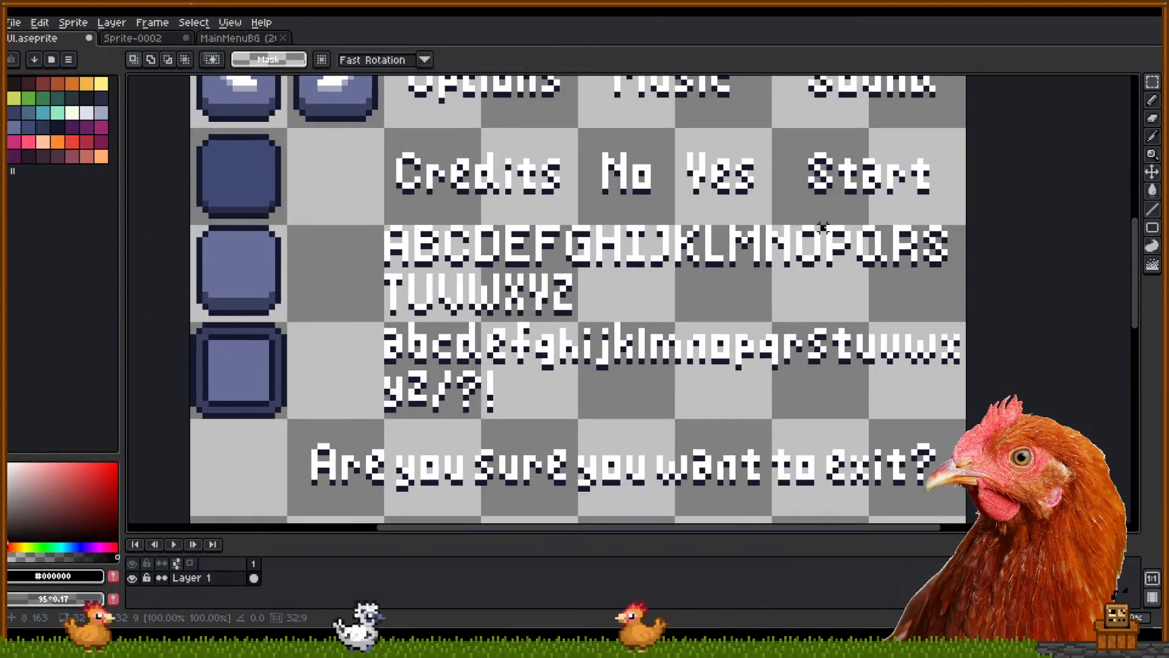
Copy capital P, lowercase l and a from the alphabet beside the circular arrow to spell Pla, then deselect
left_click_drag(824, 228, 164, 488)
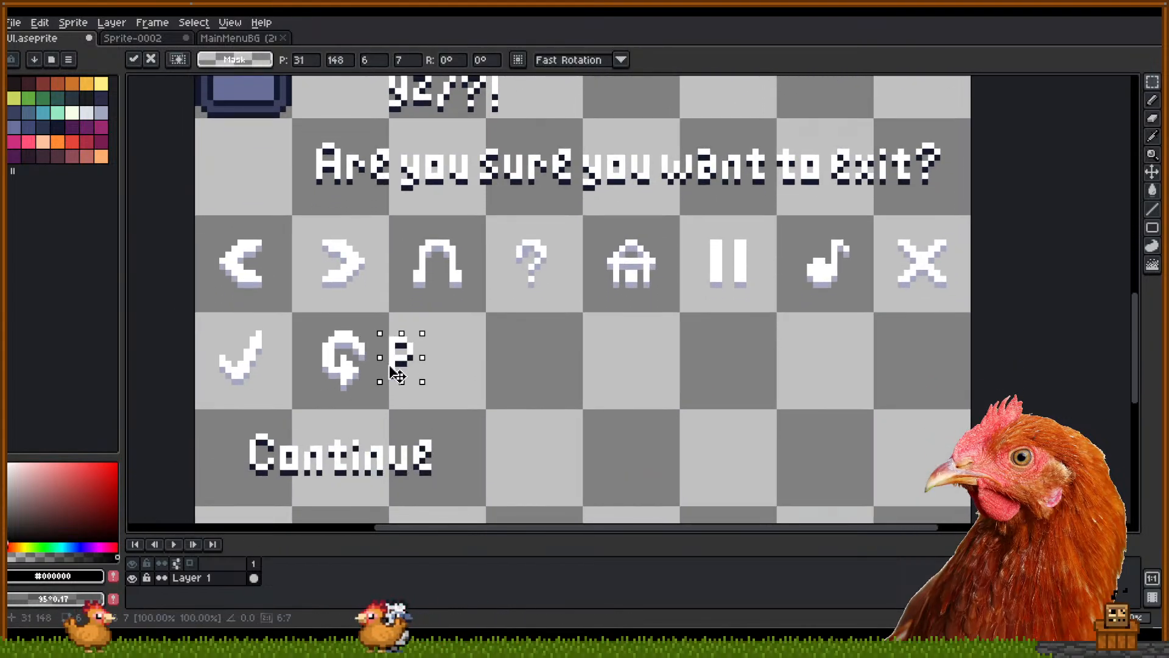
left_click(442, 332)
scroll(548, 377, "up", 5)
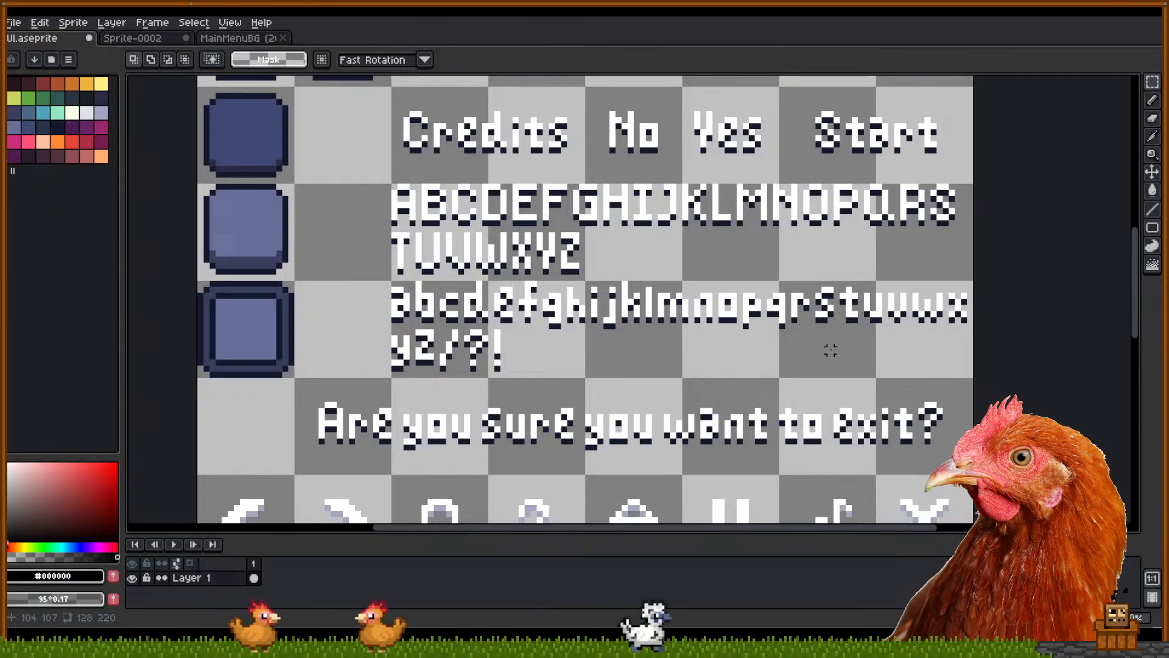
left_click_drag(650, 320, 436, 480)
left_click(491, 352)
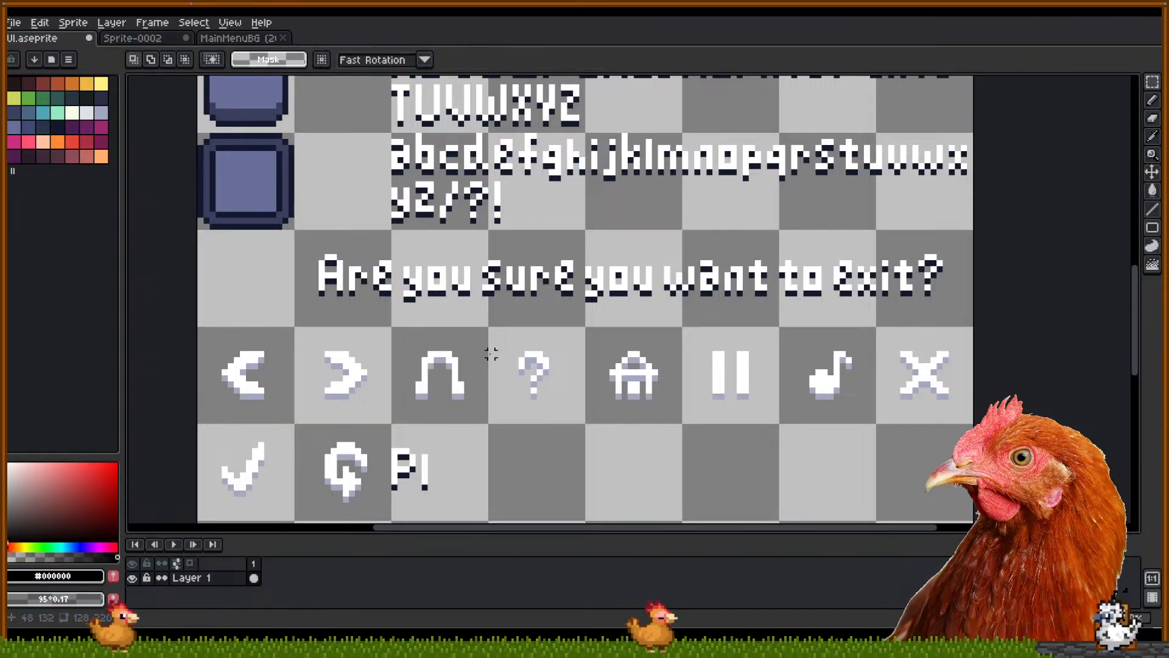
left_click_drag(502, 215, 514, 248)
left_click_drag(418, 205, 461, 508)
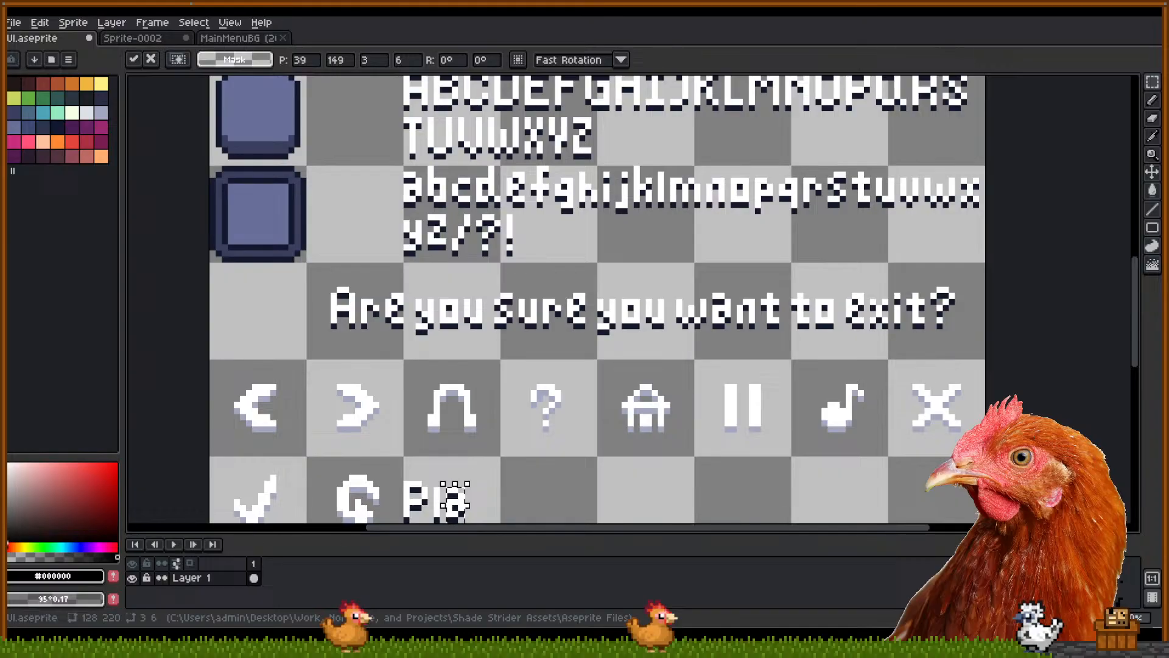
mouse_move(660, 447)
left_mouse_down()
mouse_move(702, 413)
mouse_move(641, 447)
left_mouse_up()
left_click(692, 448)
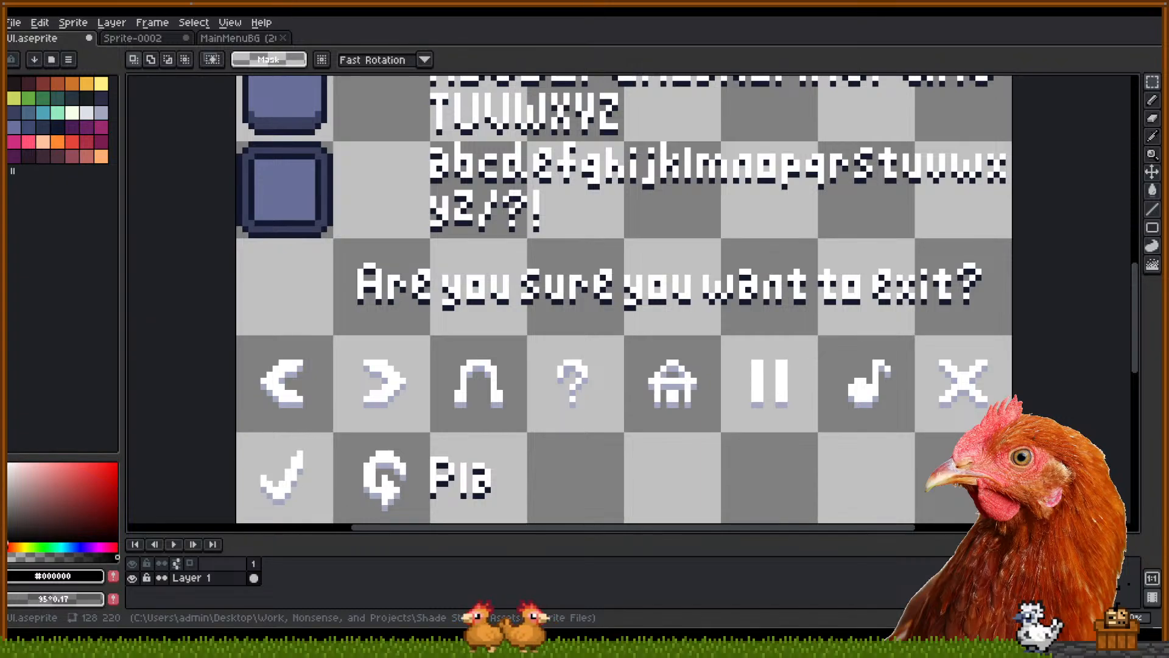
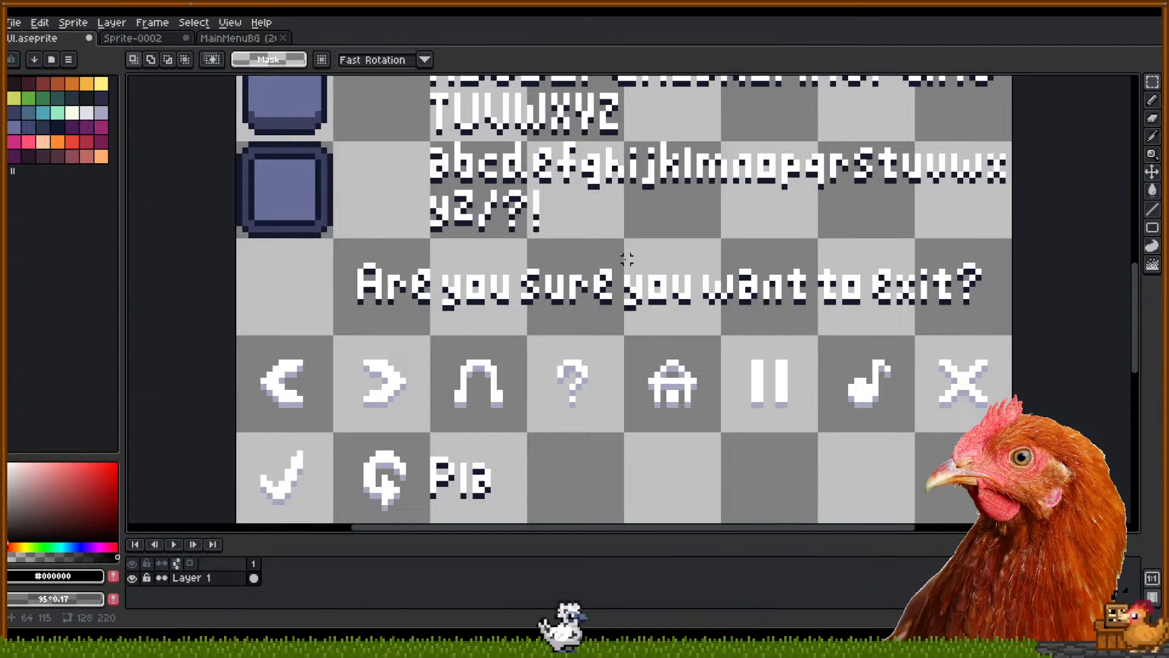
Move the y glyph after Pla to spell Play
left_click_drag(627, 259, 587, 368)
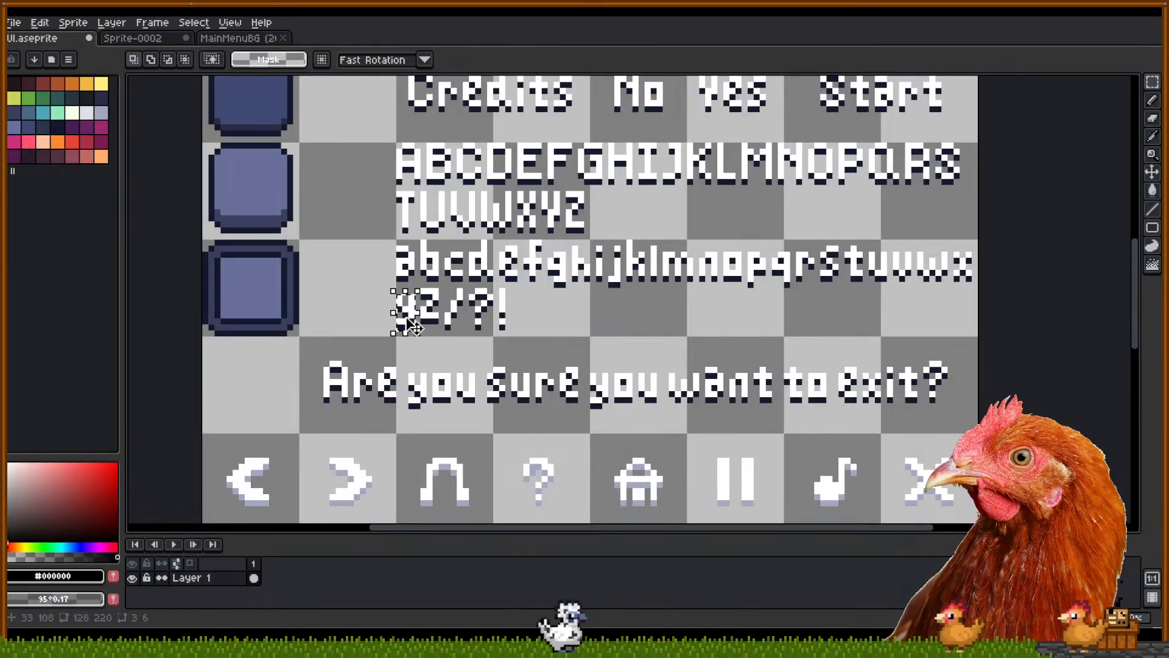
left_click_drag(411, 323, 473, 372)
left_click(501, 321)
Nudge Play one pixel and place the Continue label directly right of it
left_click_drag(513, 330, 547, 396)
left_click_drag(419, 403, 548, 484)
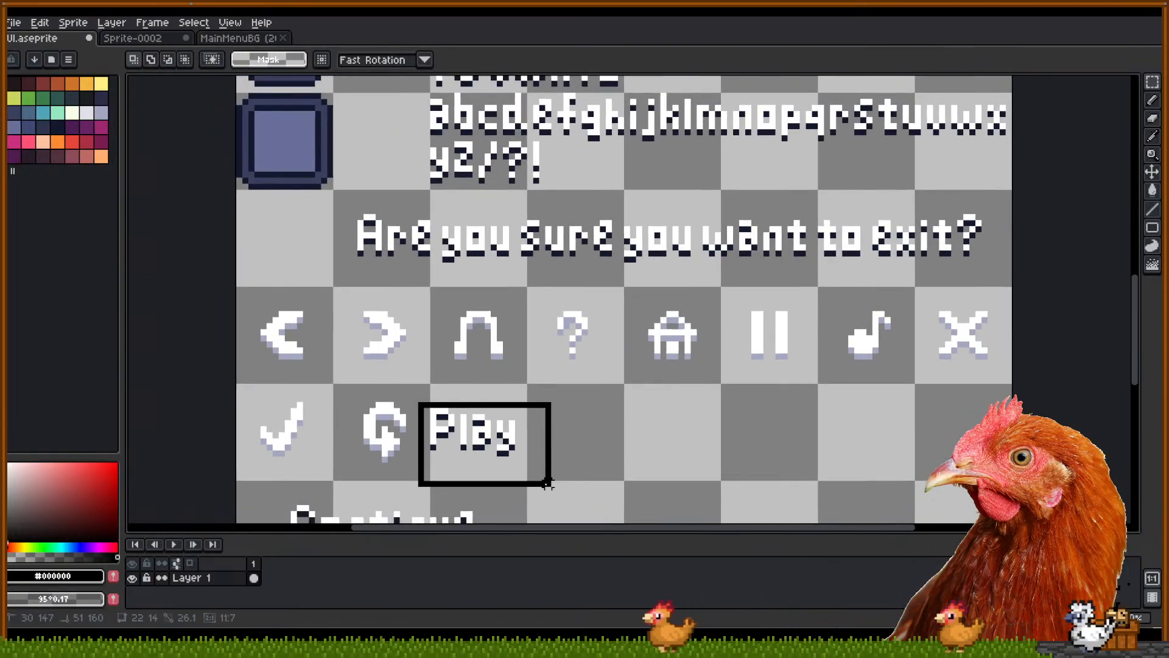
left_click_drag(498, 449, 507, 440)
left_click_drag(639, 435, 643, 337)
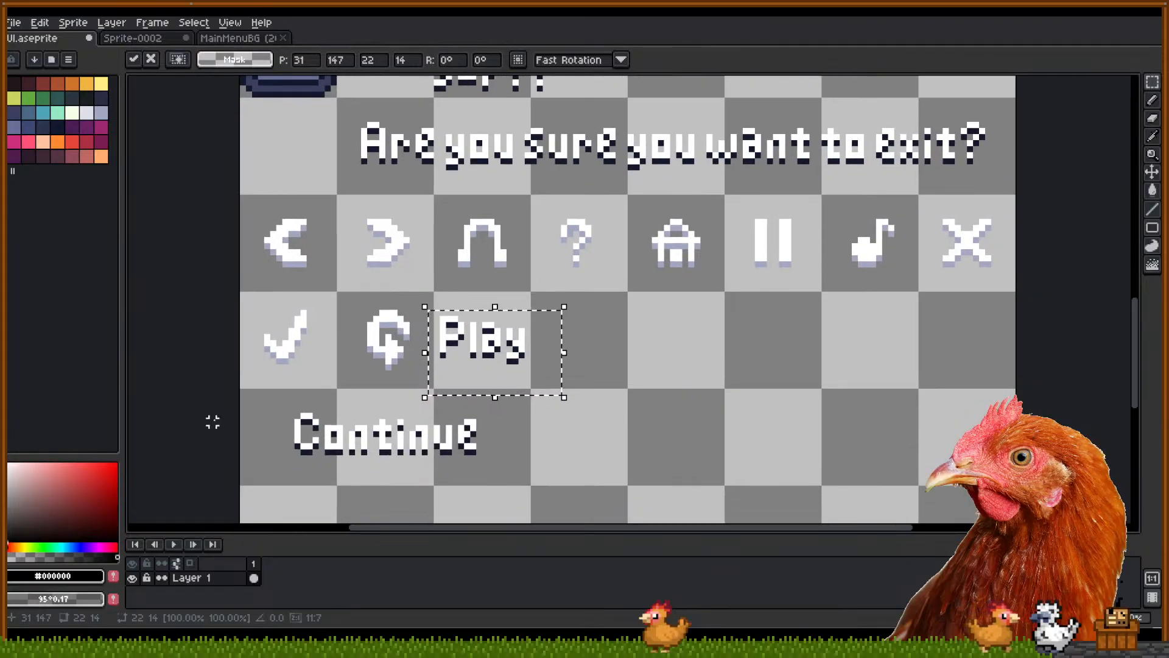
left_click_drag(282, 391, 541, 495)
left_click_drag(405, 436, 642, 345)
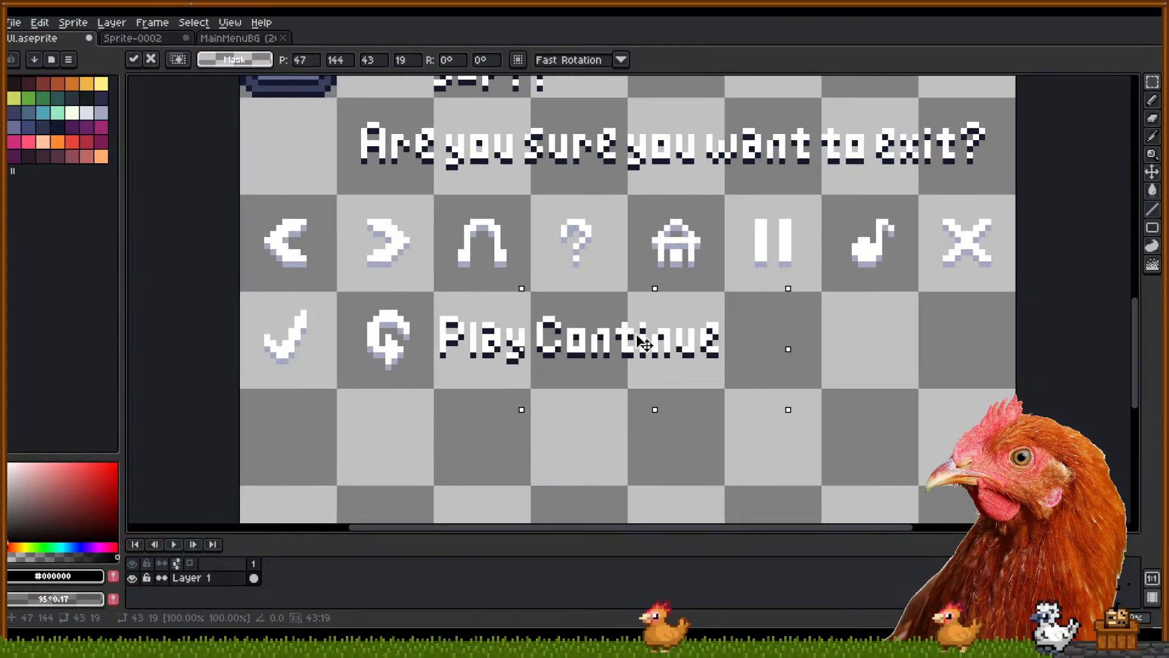
left_click(868, 343)
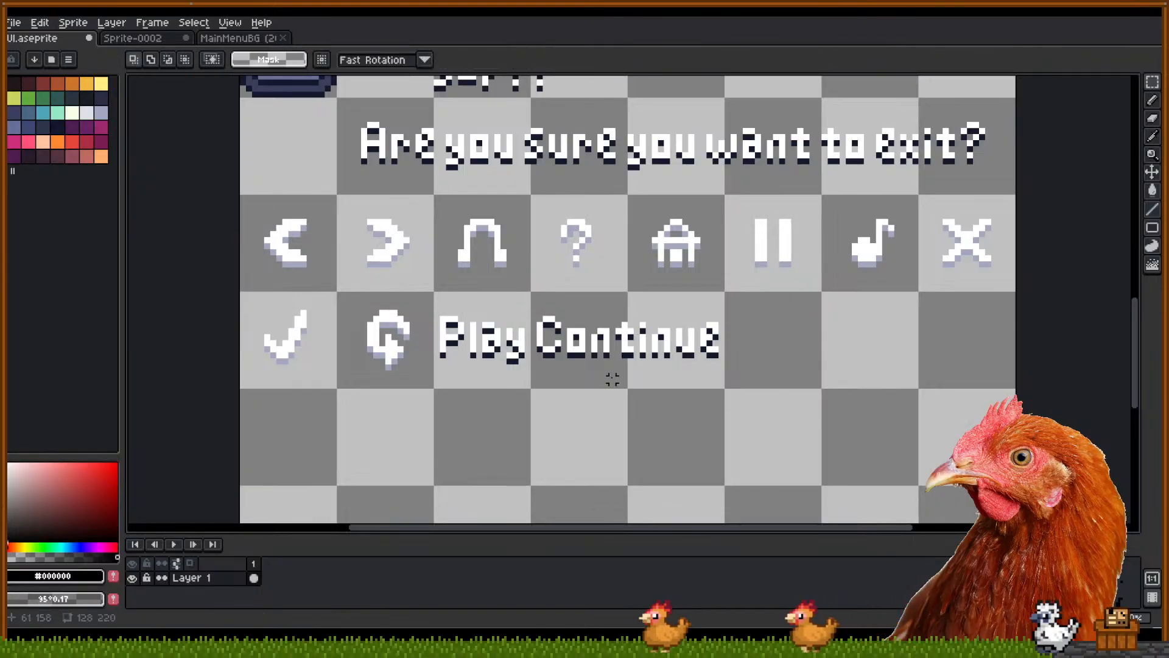
left_click_drag(592, 402, 599, 435)
Move the framed square button into the empty cell beside the dark square
scroll(592, 408, "down", 2)
left_click_drag(620, 310, 559, 581)
left_click_drag(522, 462, 600, 453)
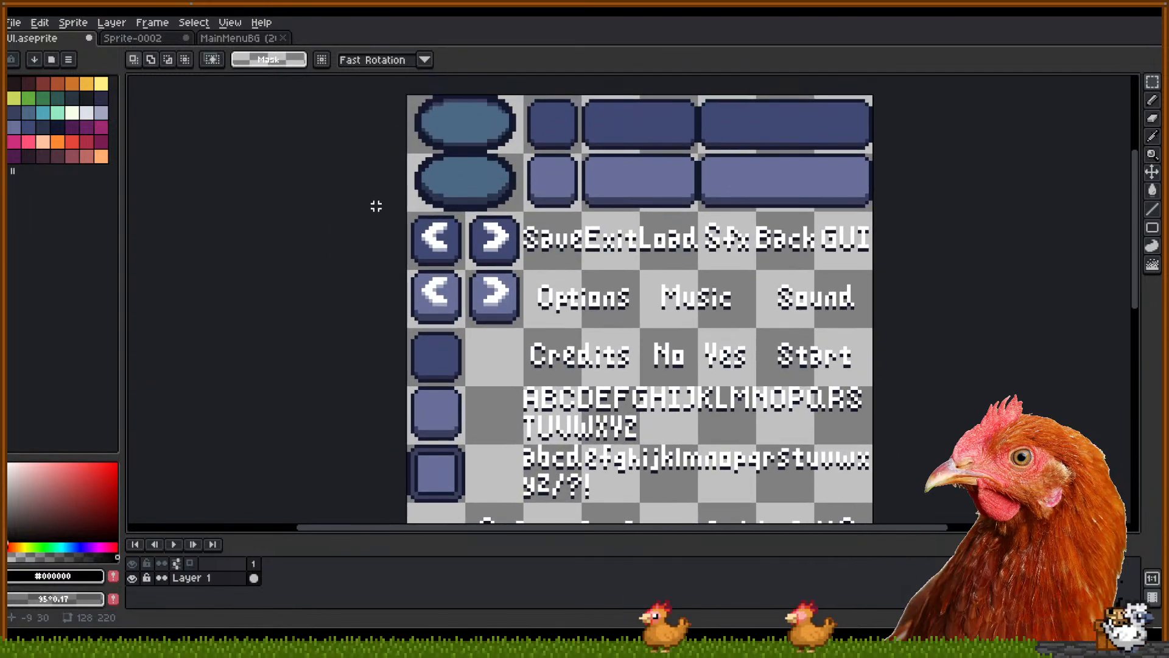
left_click_drag(499, 430, 524, 313)
scroll(502, 341, "up", 1)
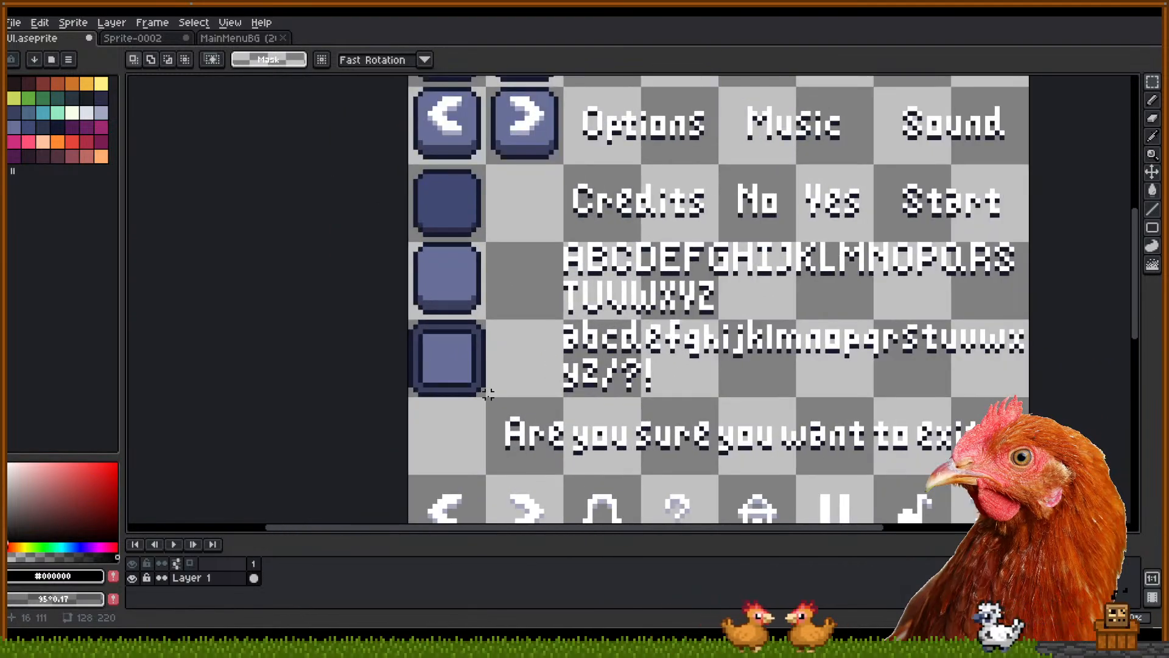
left_click_drag(483, 394, 413, 321)
mouse_move(445, 364)
left_mouse_down()
mouse_move(475, 271)
mouse_move(516, 205)
left_mouse_up()
key("Right")
key("Down")
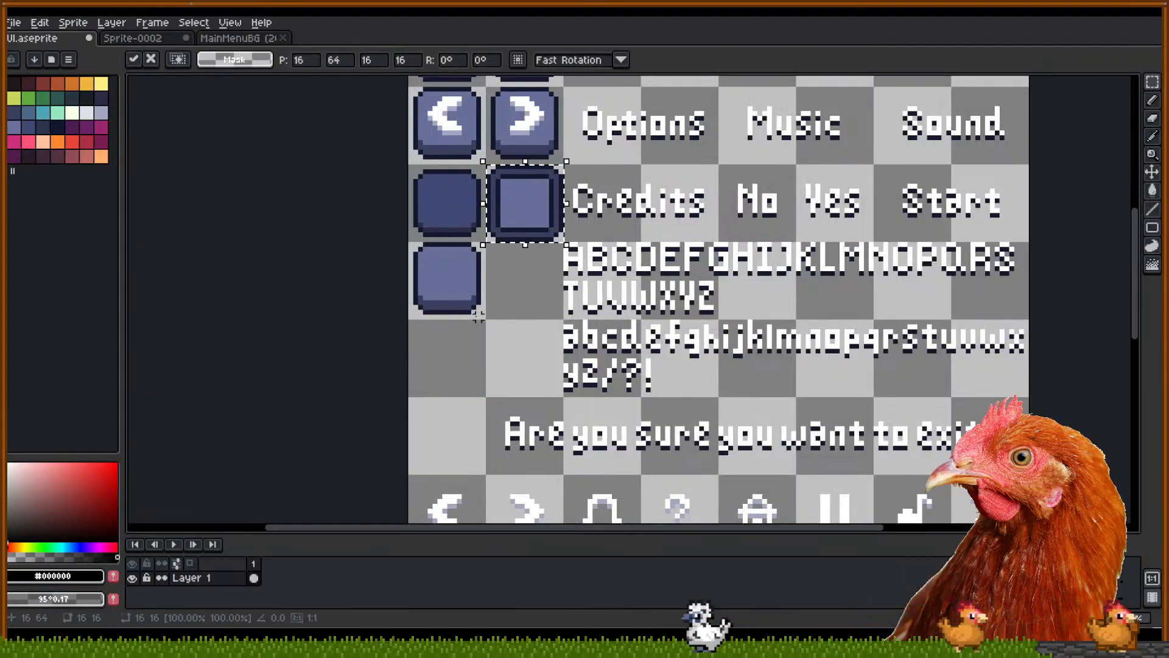
left_click_drag(502, 255, 511, 435)
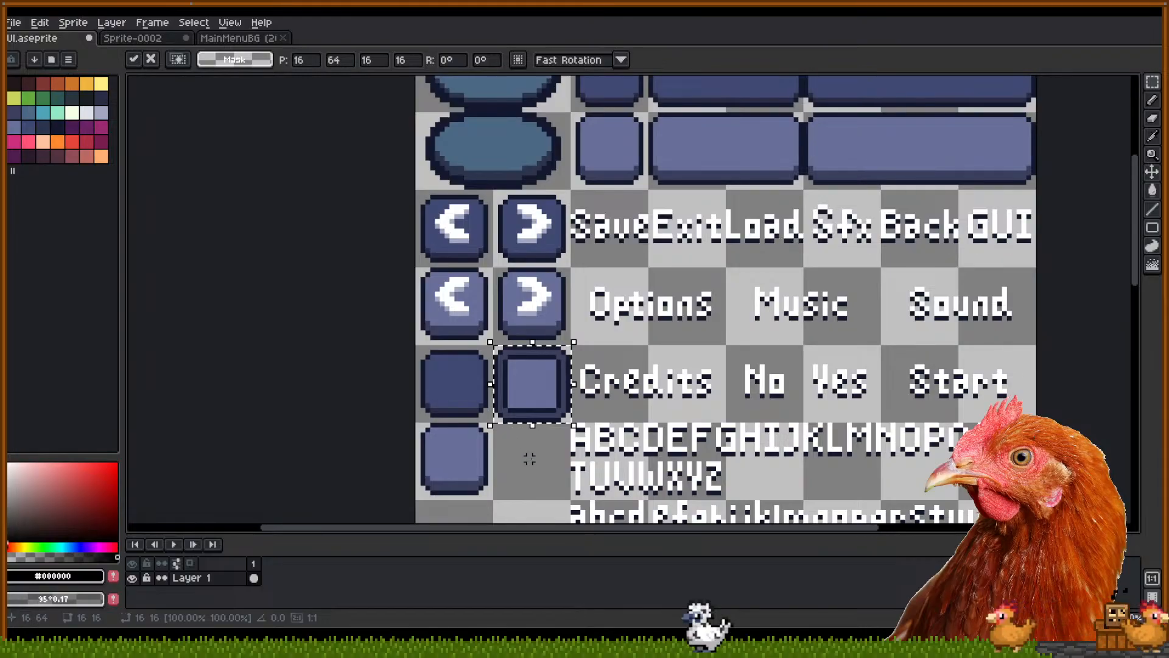
left_click(567, 498)
Shift the button column down one row and raise Play Continue into the freed row
left_click_drag(567, 498, 421, 194)
left_click_drag(521, 433, 550, 131)
left_click_drag(489, 161, 496, 317)
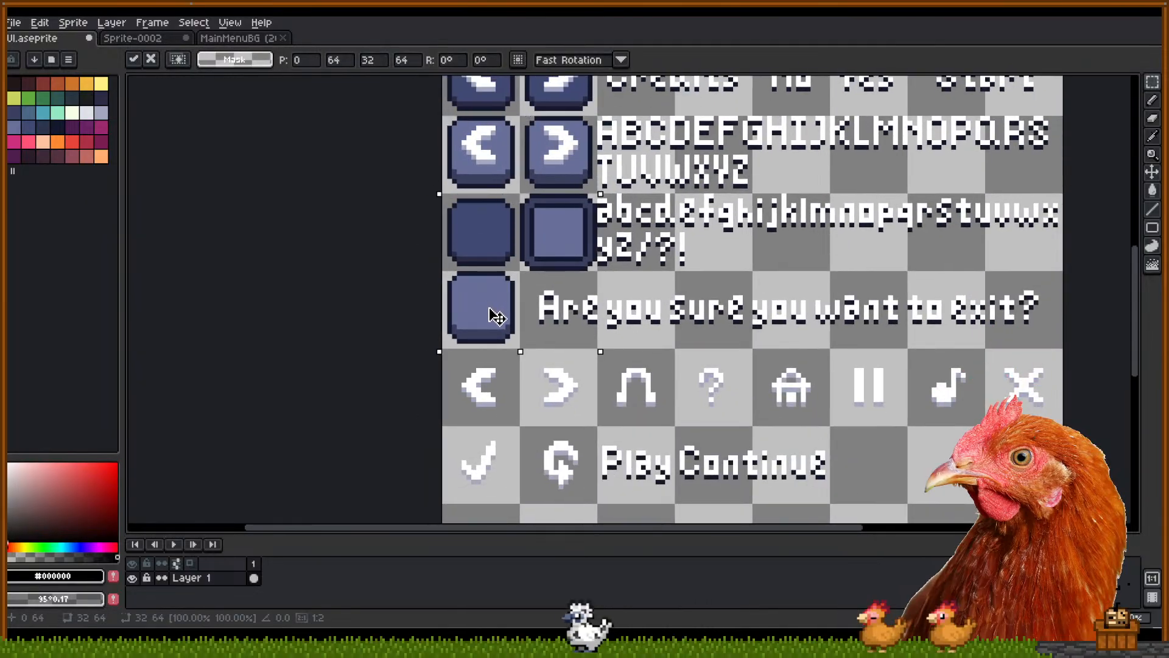
left_click(603, 308)
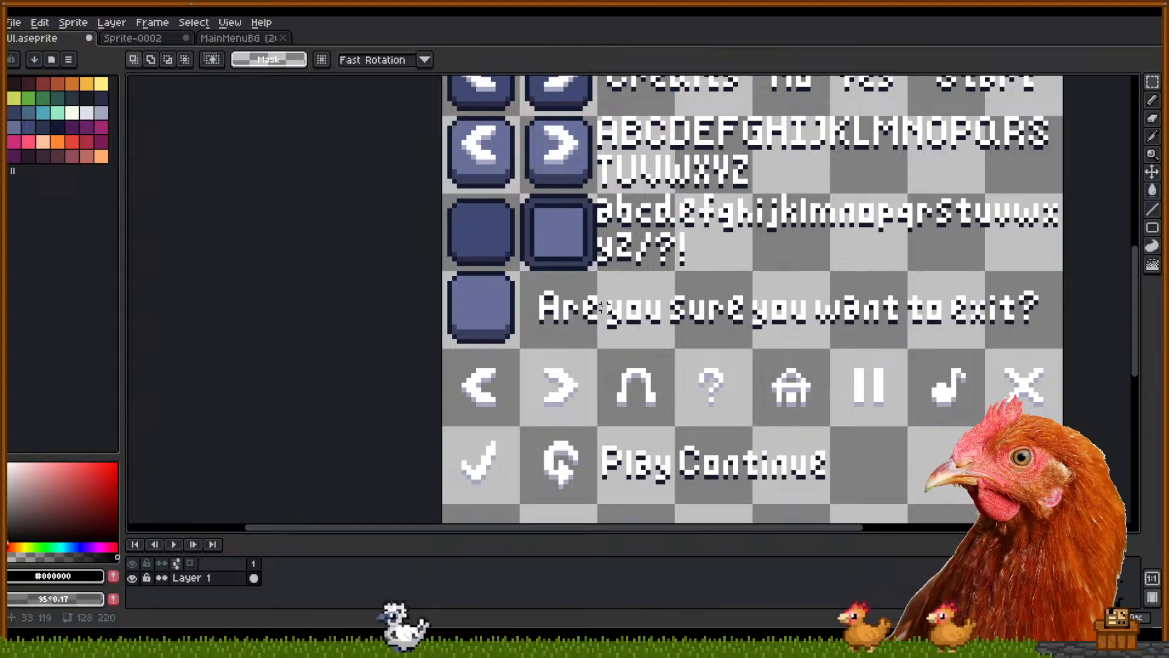
left_click_drag(618, 277, 577, 232)
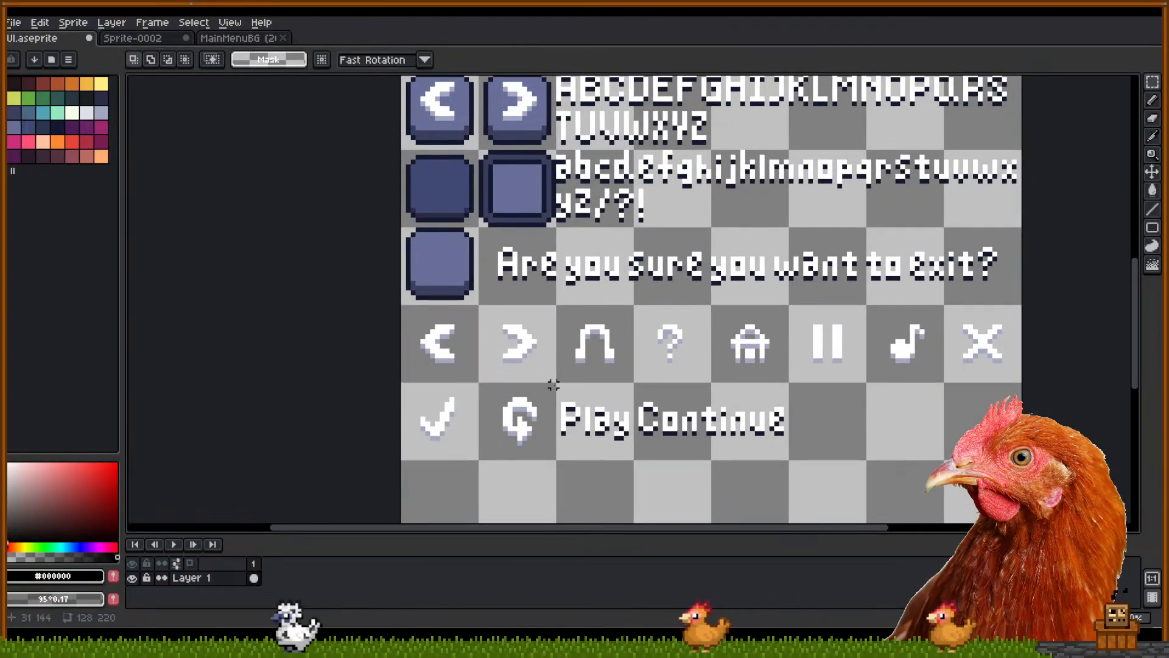
mouse_move(559, 384)
left_mouse_down()
mouse_move(788, 465)
mouse_move(566, 83)
mouse_move(600, 298)
mouse_move(606, 263)
mouse_move(487, 241)
left_mouse_up()
Put Continue left of Options, with Play one row above it, left of Save
key("ctrl+d")
left_click_drag(561, 259, 477, 308)
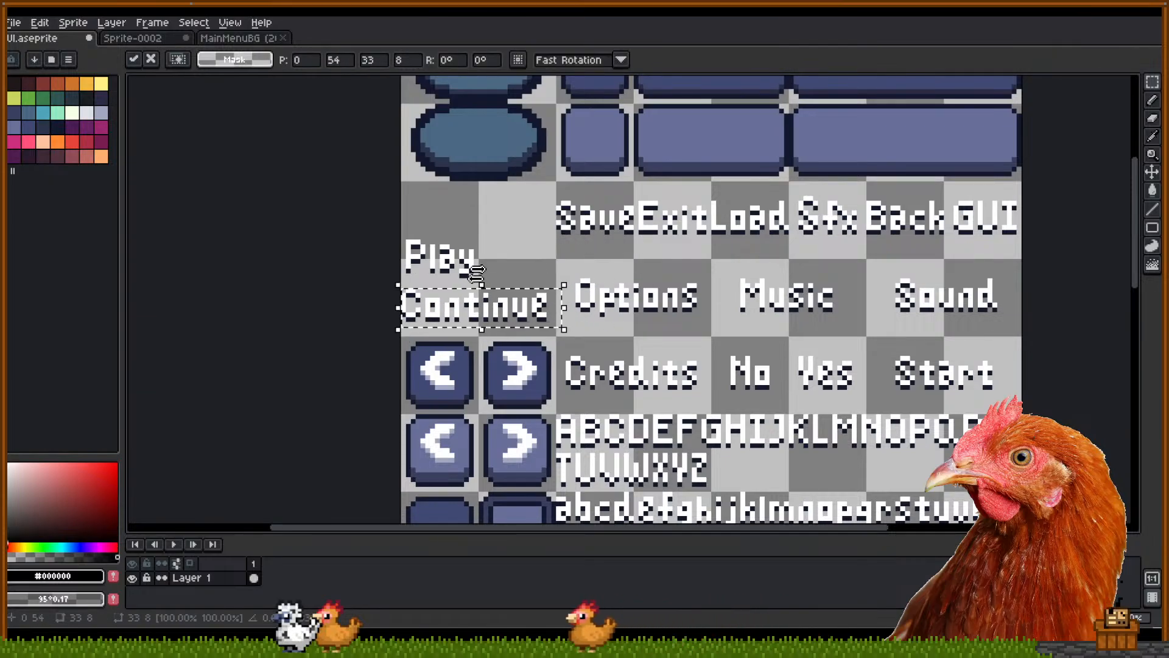
key("ctrl+d")
left_click_drag(432, 256, 435, 224)
key("ctrl+d")
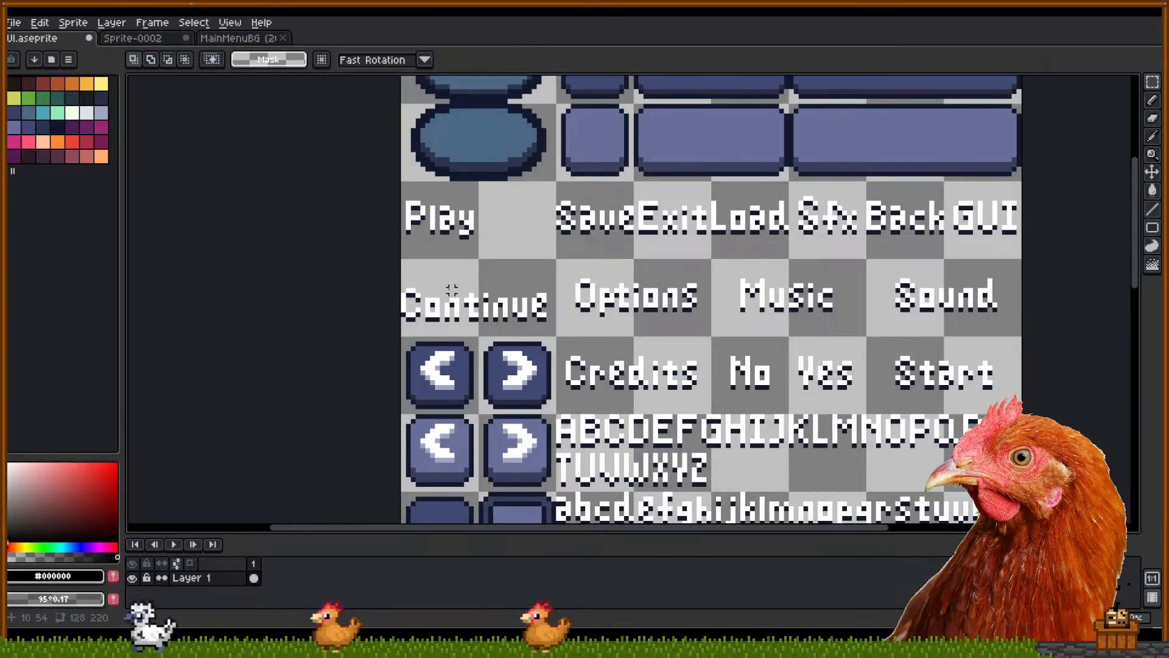
left_click_drag(399, 276, 554, 322)
left_click(524, 226)
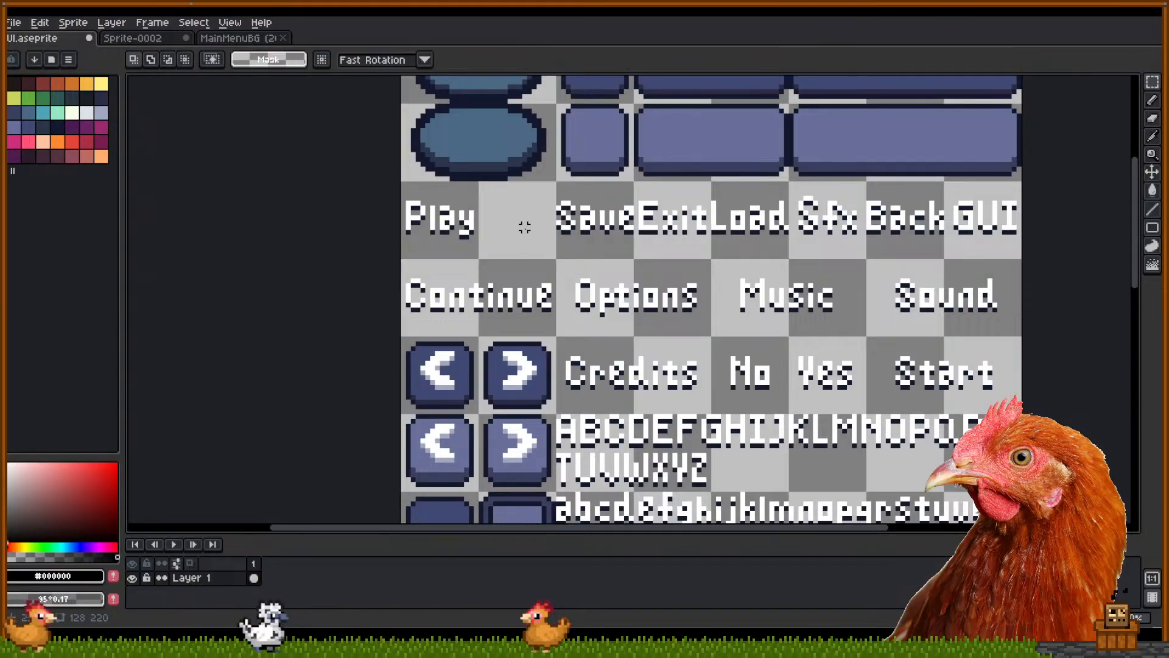
left_click_drag(625, 319, 556, 332)
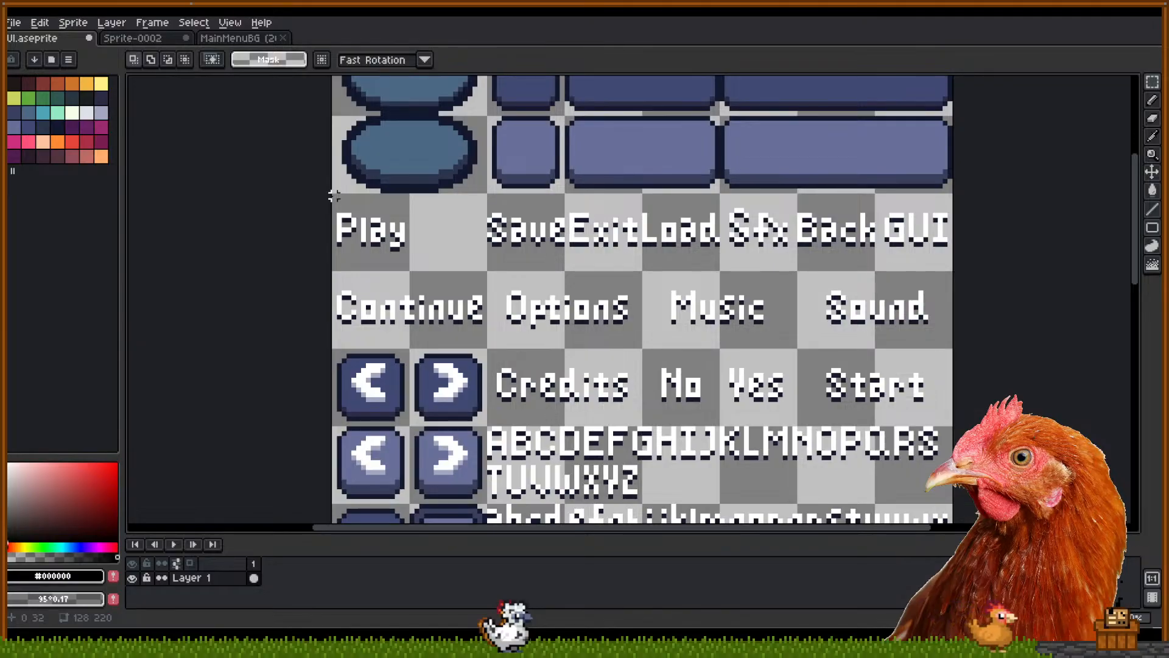
Move the Exit tile next to Play
left_click_drag(335, 195, 406, 268)
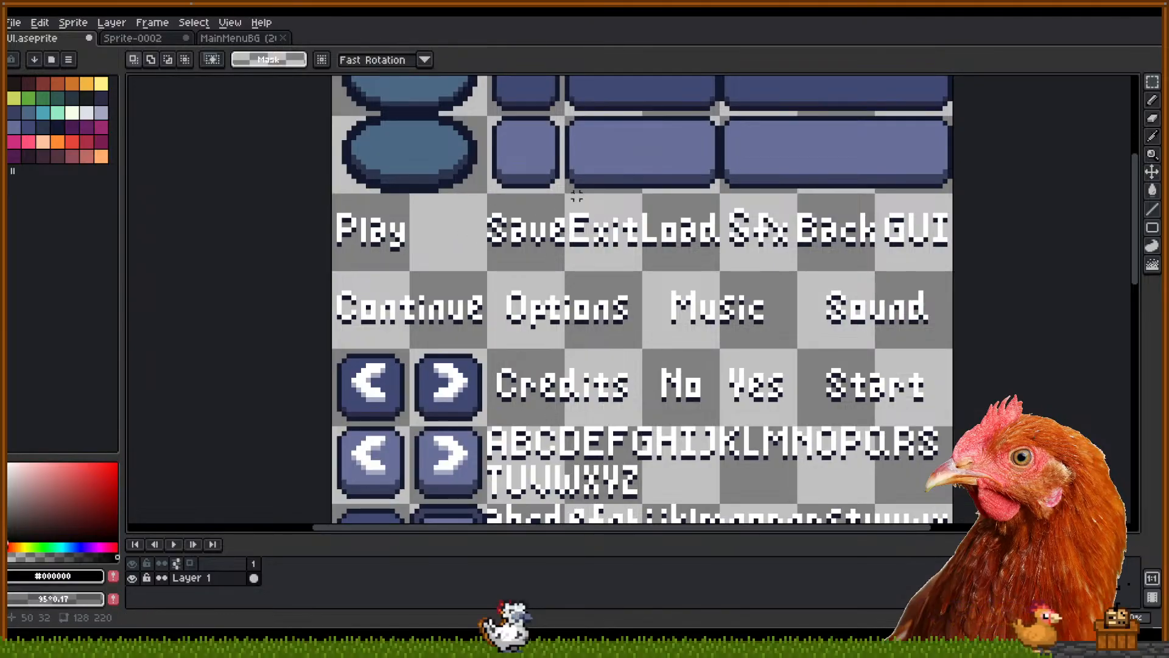
left_click_drag(615, 262, 639, 268)
left_click_drag(623, 239, 468, 238)
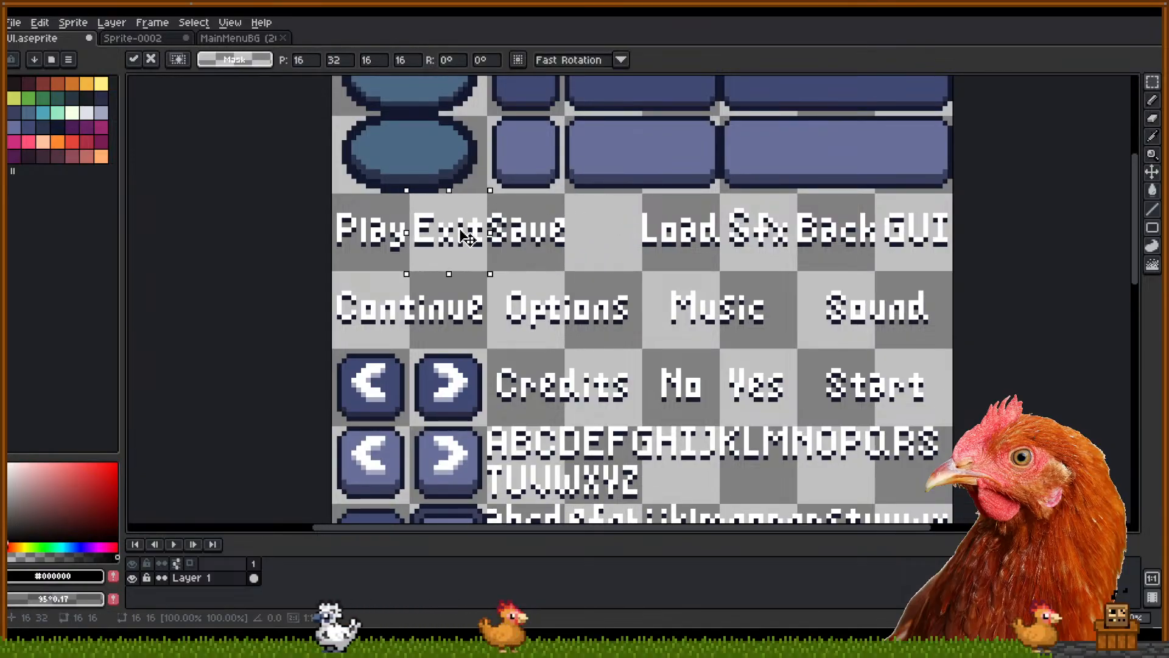
left_click(620, 230)
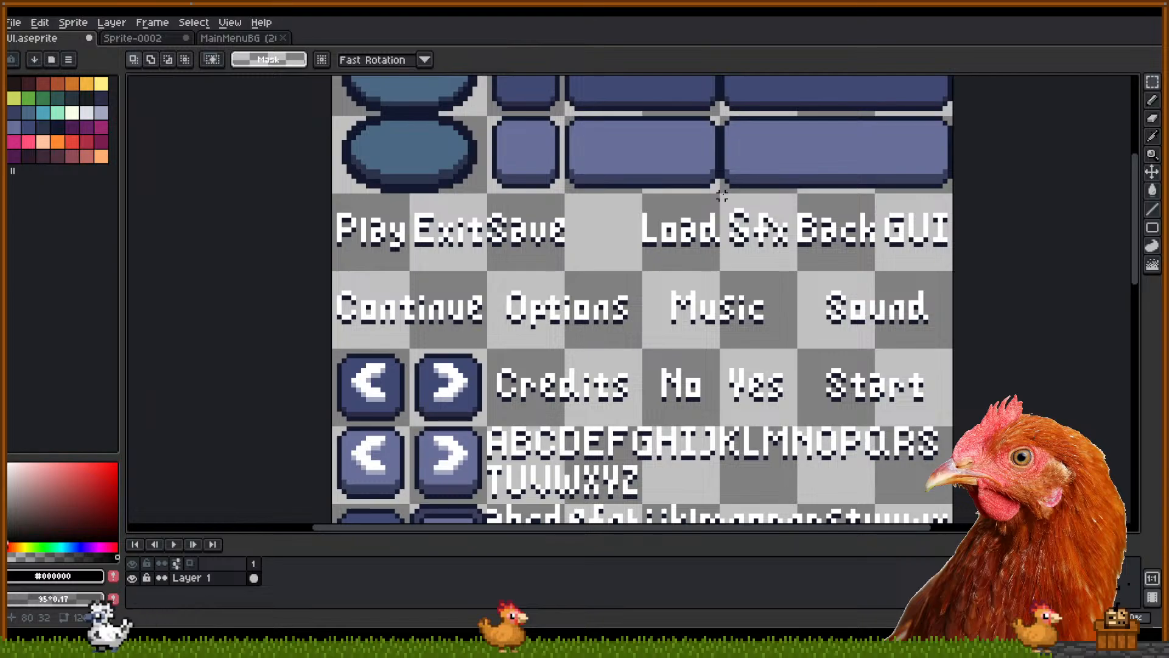
Rearrange Sfx, Back and GUI so GUI sits between Load and Back
left_click_drag(721, 197, 610, 237)
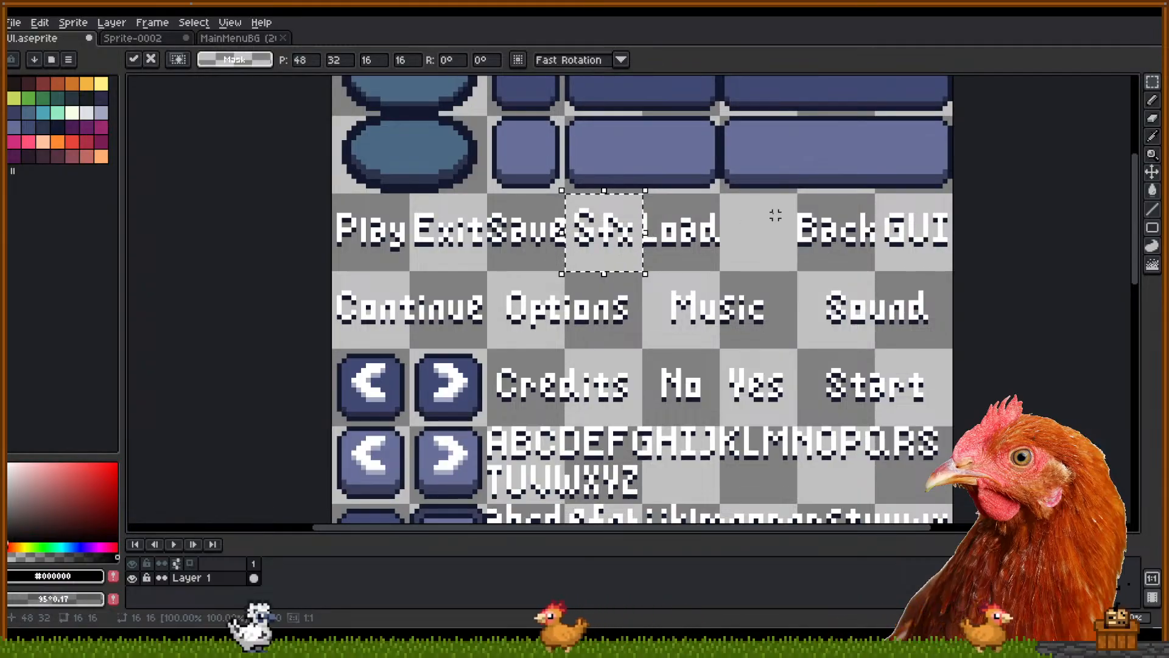
left_click_drag(798, 196, 867, 268)
mouse_move(846, 231)
left_mouse_down()
mouse_move(802, 230)
mouse_move(856, 233)
left_mouse_up()
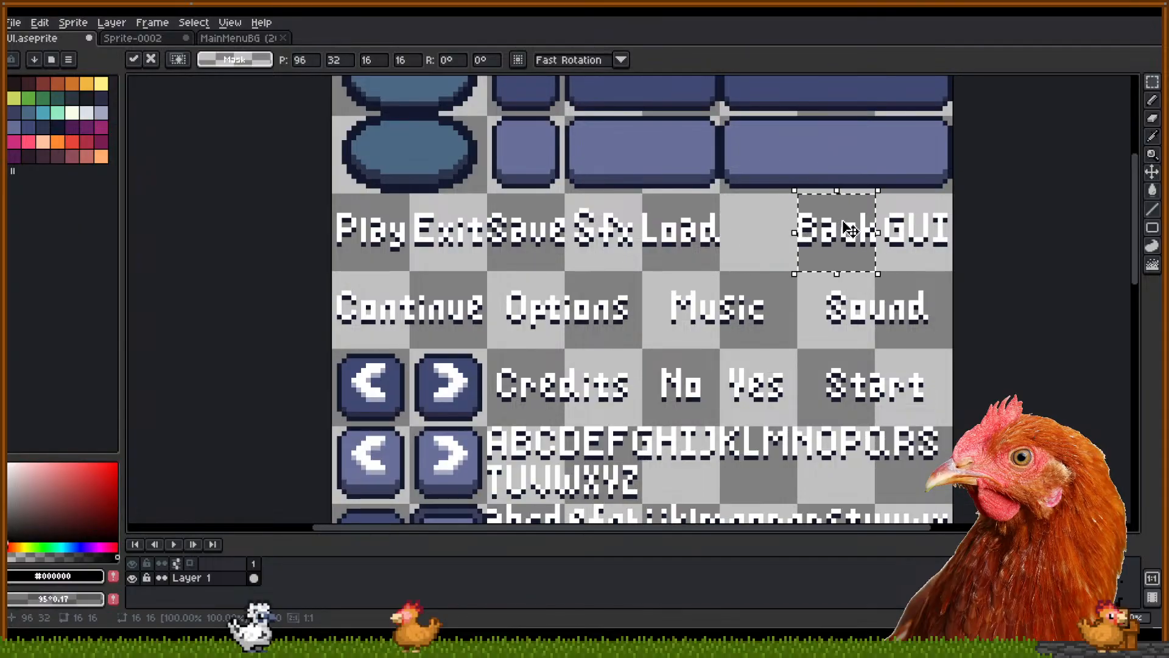
left_click(897, 260)
left_click_drag(941, 250, 779, 244)
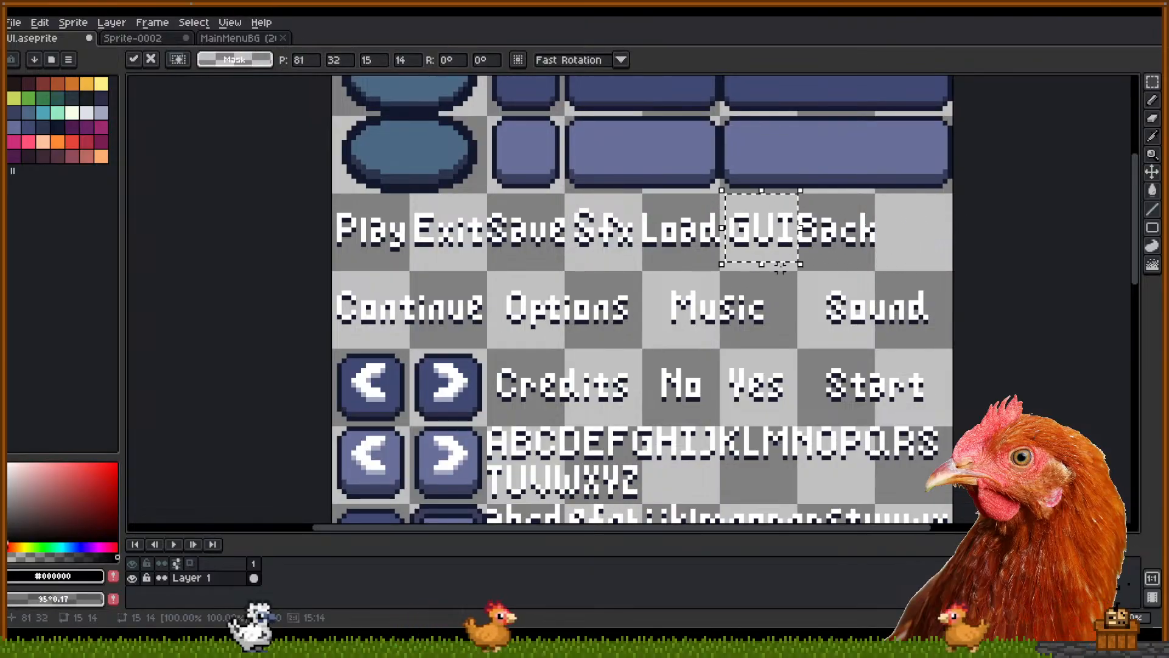
left_click(836, 274)
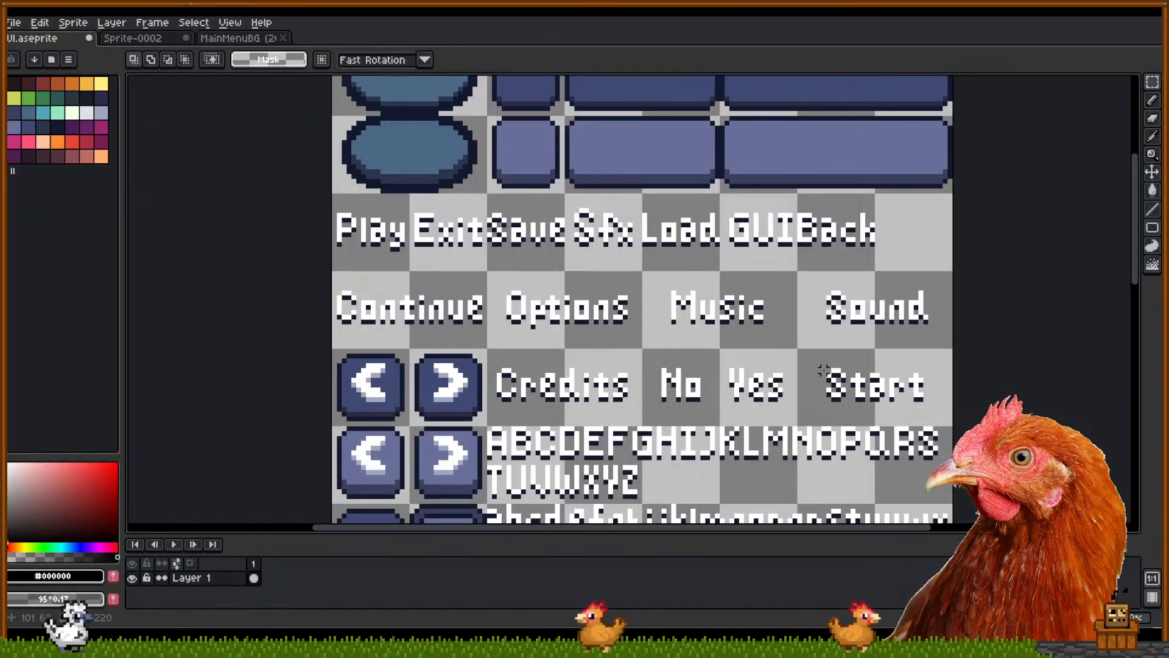
left_click_drag(819, 355, 834, 369)
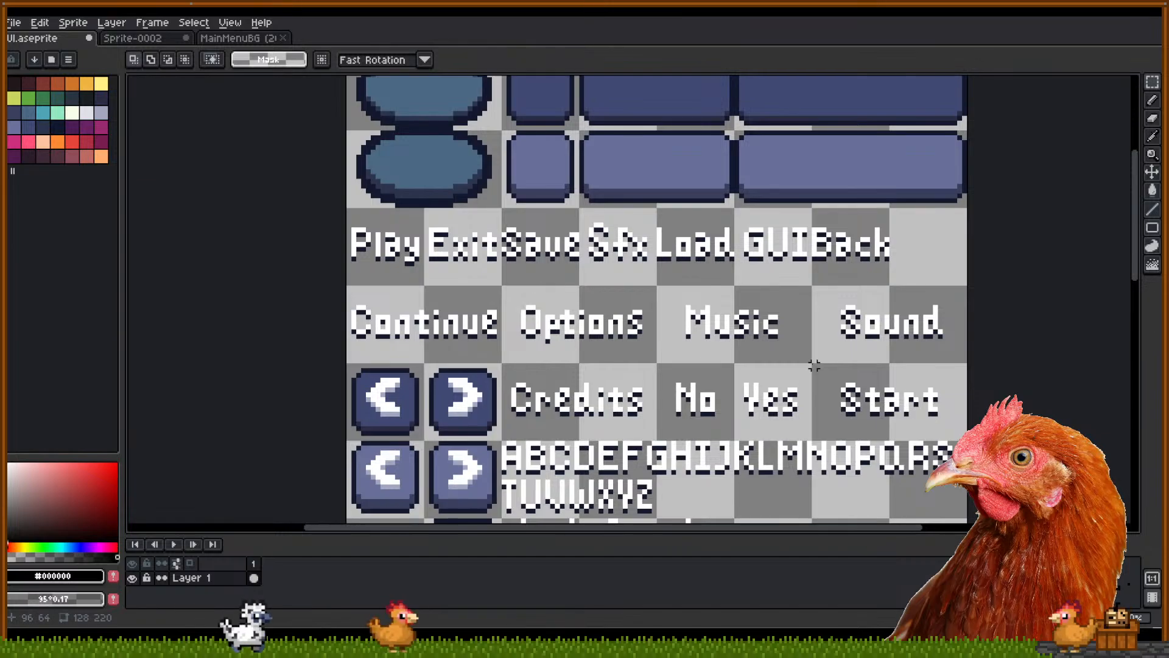
Zoom out and pan over the UI sheet to review the arranged labels
scroll(701, 357, "down", 1)
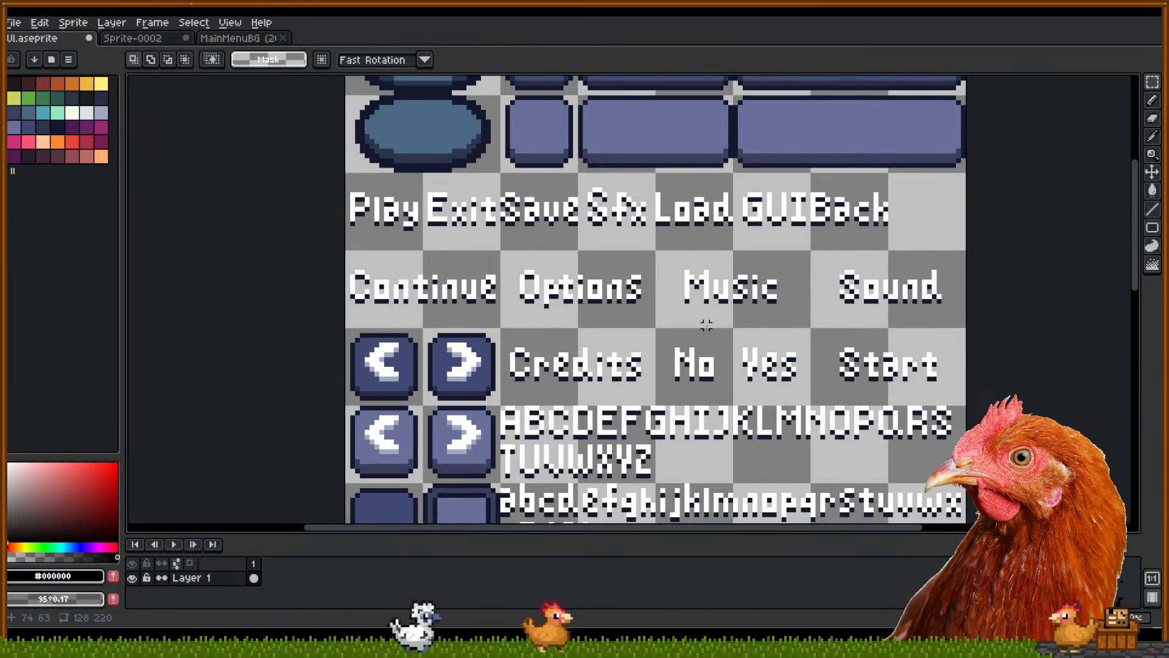
scroll(590, 354, "down", 5)
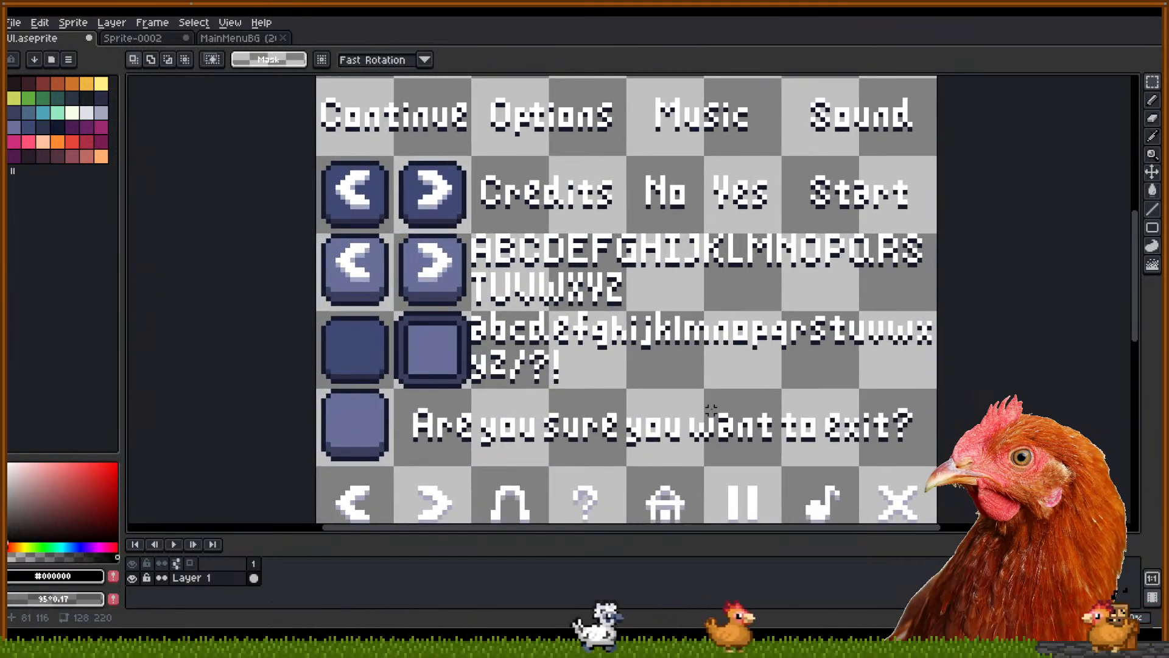
scroll(548, 341, "down", 1)
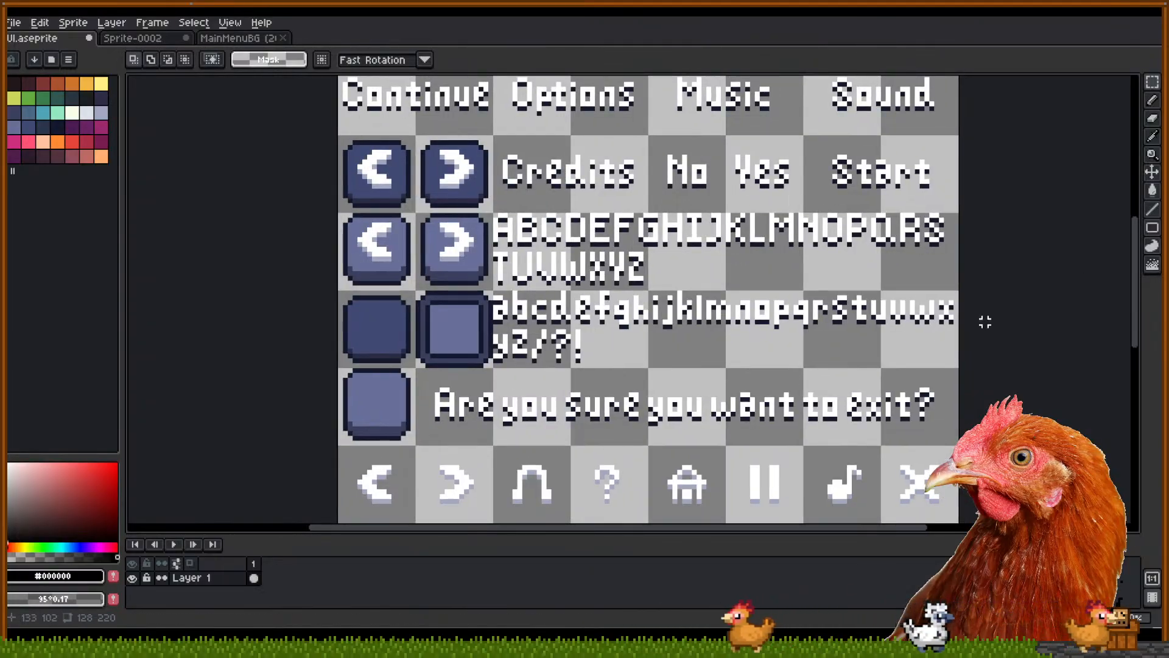
scroll(770, 201, "down", 5)
scroll(770, 201, "up", 2)
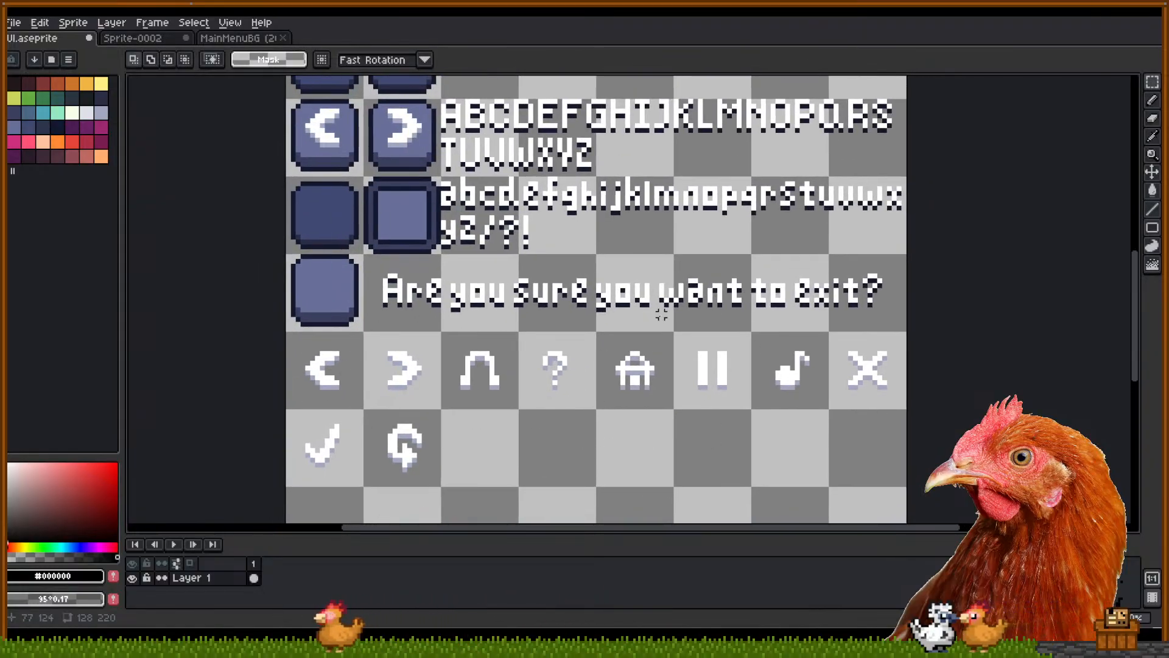
left_click_drag(674, 327, 687, 78)
left_click_drag(734, 309, 709, 366)
left_click_drag(601, 229, 621, 484)
left_click_drag(591, 101, 584, 273)
scroll(620, 315, "down", 3)
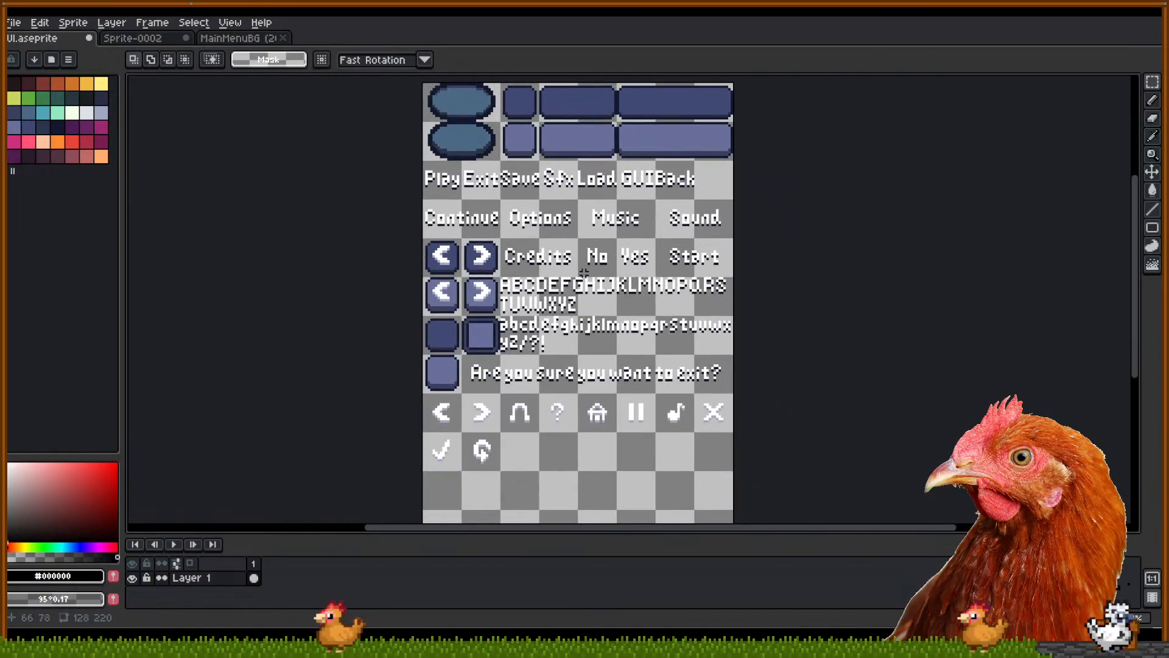
Switch to the Sprite-0002 menu sketch with the Shade Strider title
left_click(178, 40)
scroll(563, 319, "down", 1)
scroll(563, 318, "up", 1)
left_click_drag(525, 243, 516, 281)
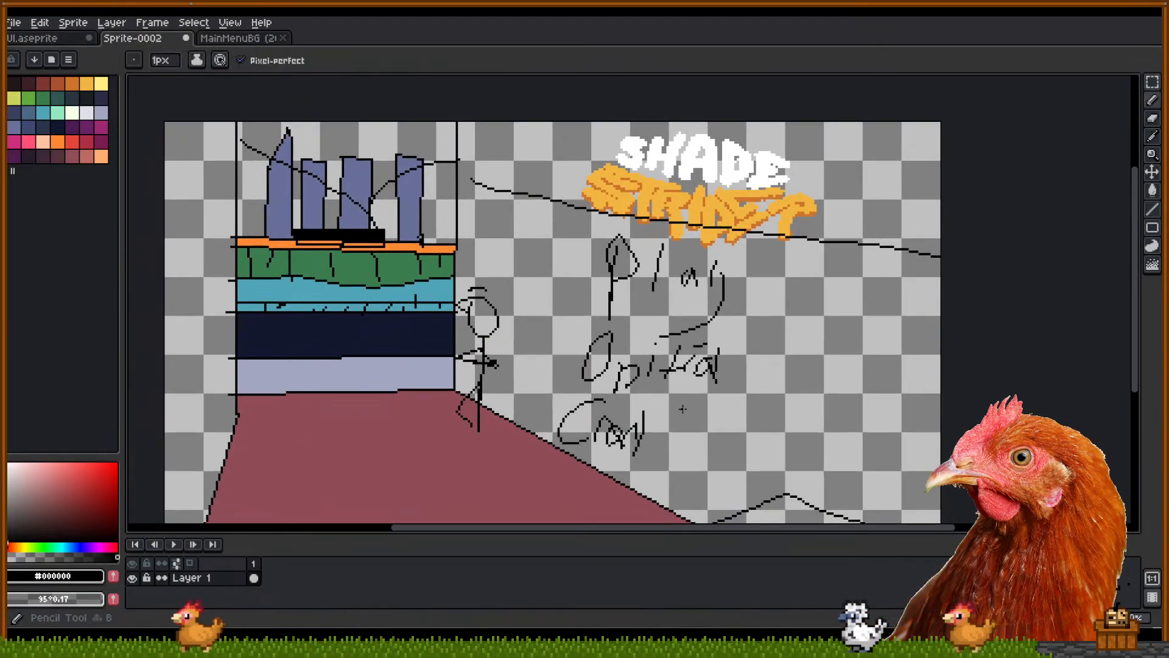
Undo stray strokes and handwrite Credits at the sketch's lower right, below Options
key("ctrl+z")
key("ctrl+z")
key("ctrl+z")
key("ctrl+z")
key("ctrl+z")
key("ctrl+z")
key("ctrl+z")
key("ctrl+z")
key("ctrl+z")
key("ctrl+z")
key("ctrl+z")
key("ctrl+z")
key("ctrl+z")
key("ctrl+z")
key("ctrl+z")
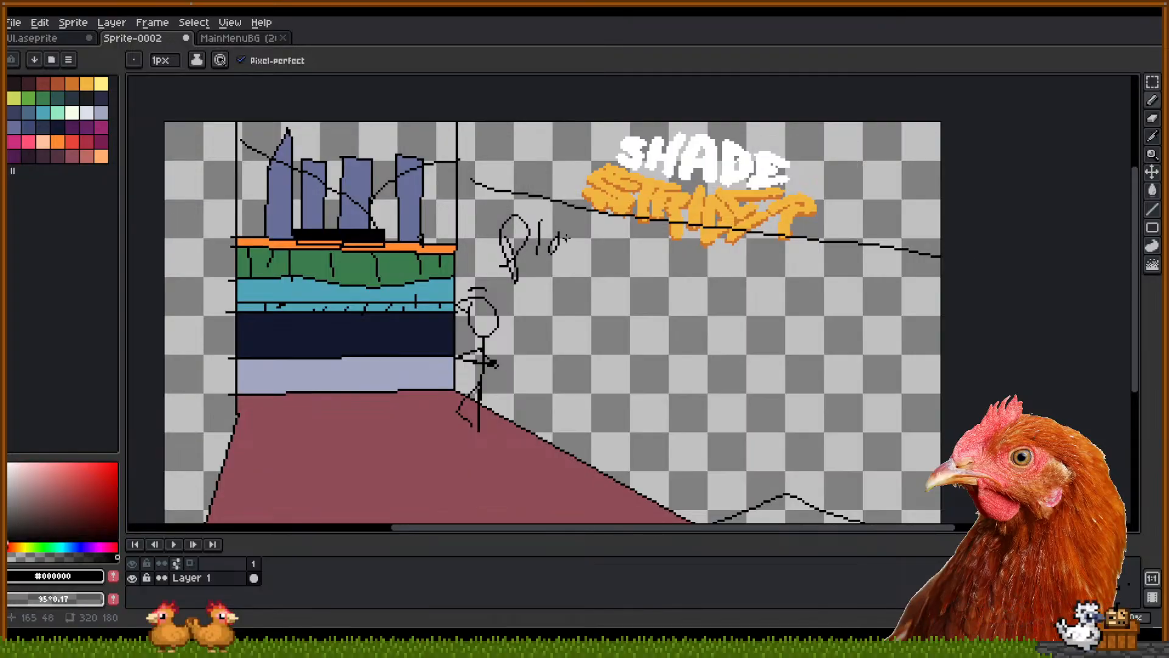
left_click_drag(855, 463, 832, 395)
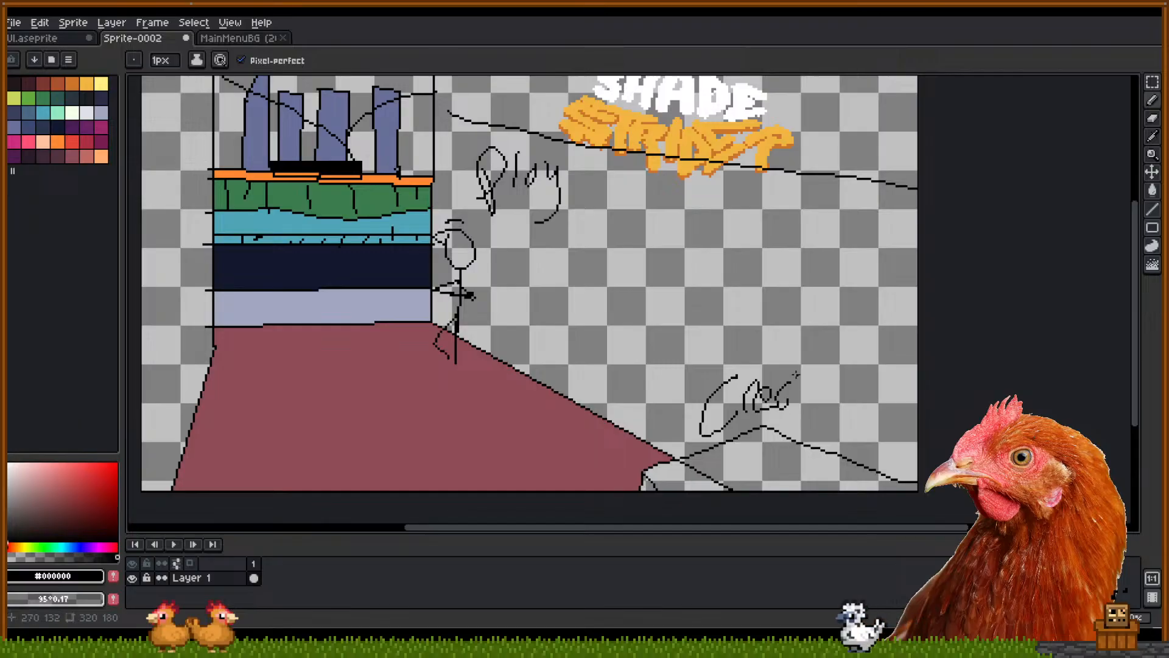
mouse_move(799, 355)
left_mouse_down()
mouse_move(788, 426)
mouse_move(799, 415)
left_mouse_up()
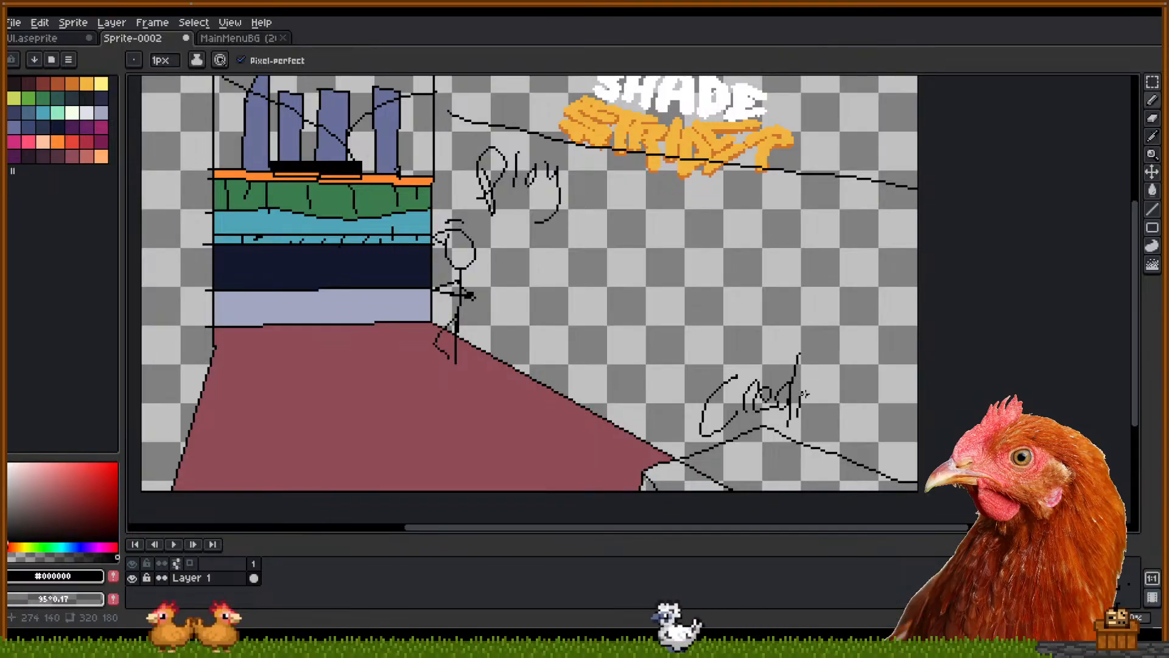
left_click(810, 381)
left_click_drag(824, 364, 810, 414)
mouse_move(801, 400)
left_mouse_down()
mouse_move(835, 394)
mouse_move(820, 415)
left_mouse_up()
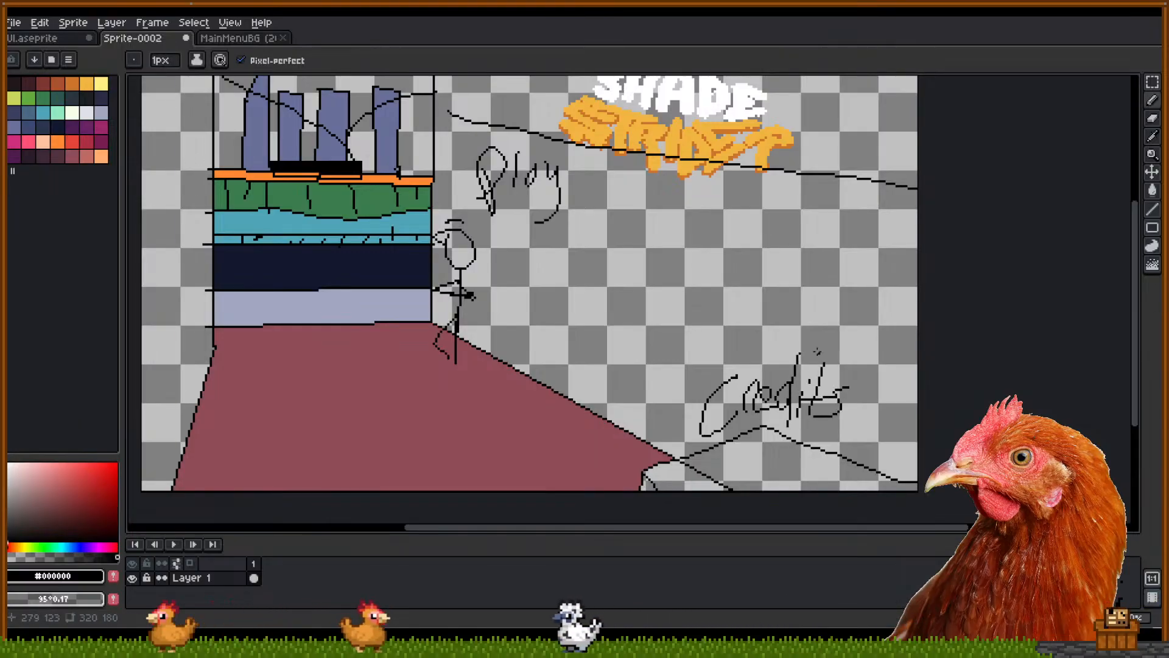
left_click_drag(692, 288, 708, 310)
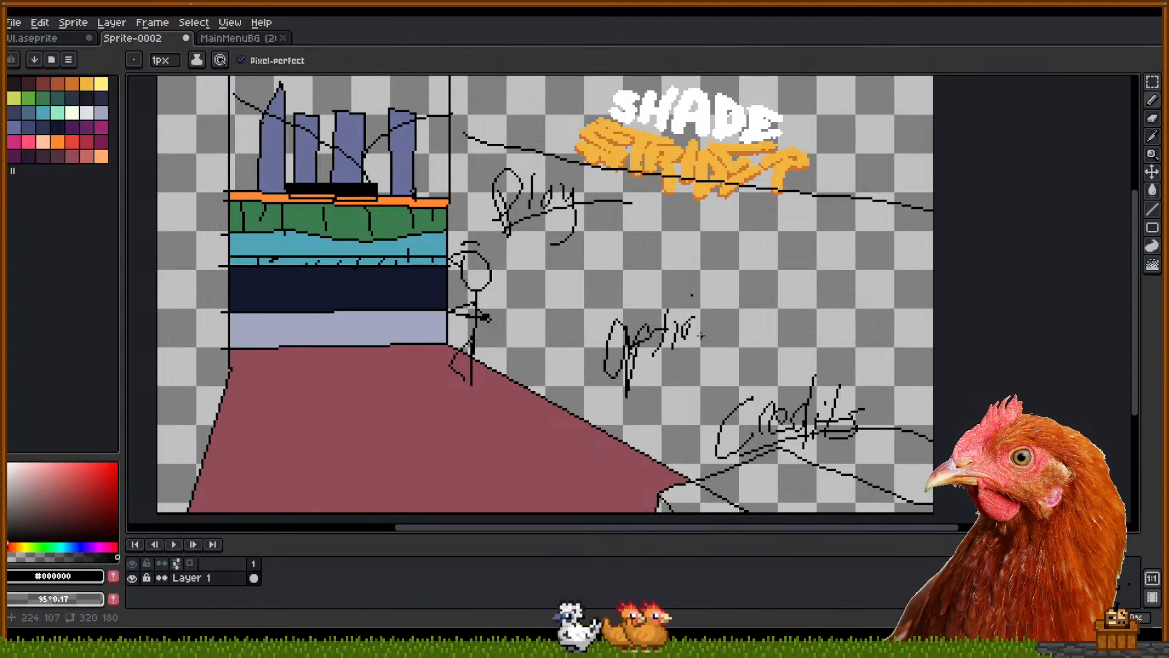
scroll(749, 277, "up", 1)
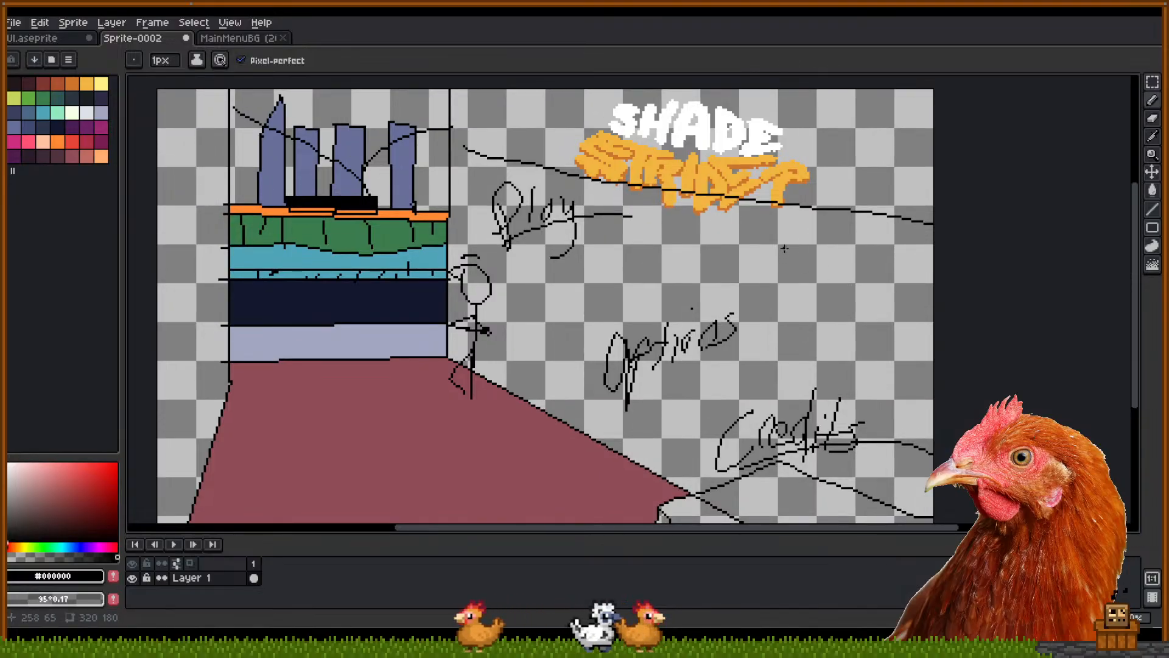
Select the Options scribble, rotate it about -43° diagonally, and commit it
key("e")
key("b")
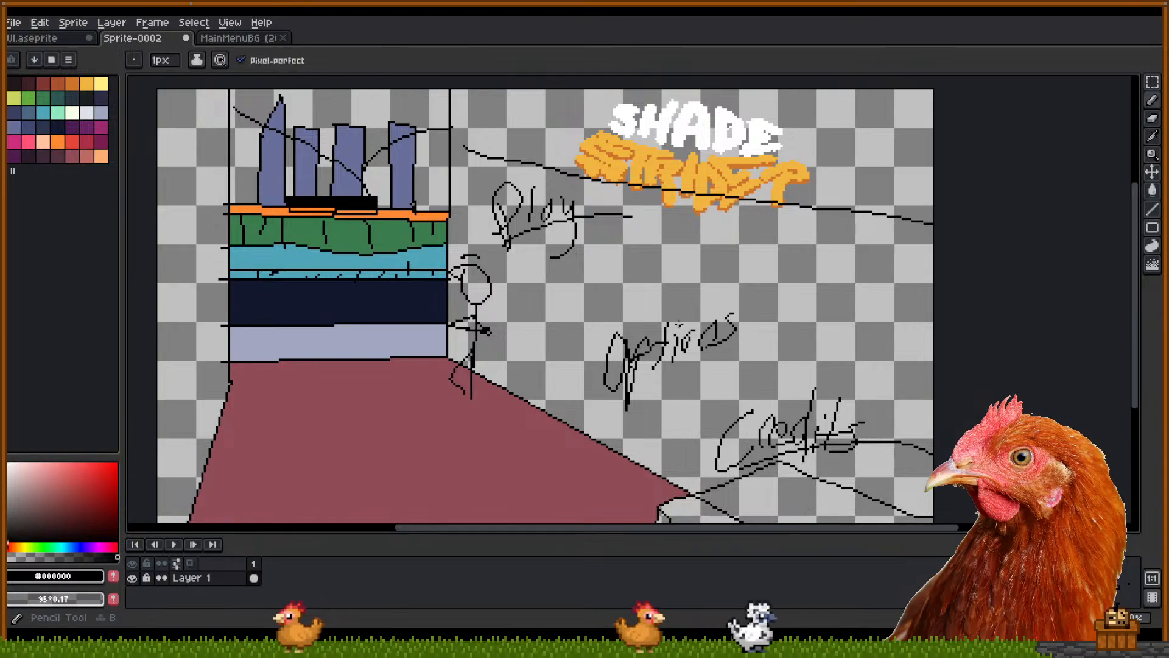
left_click_drag(773, 297, 766, 282)
key("m")
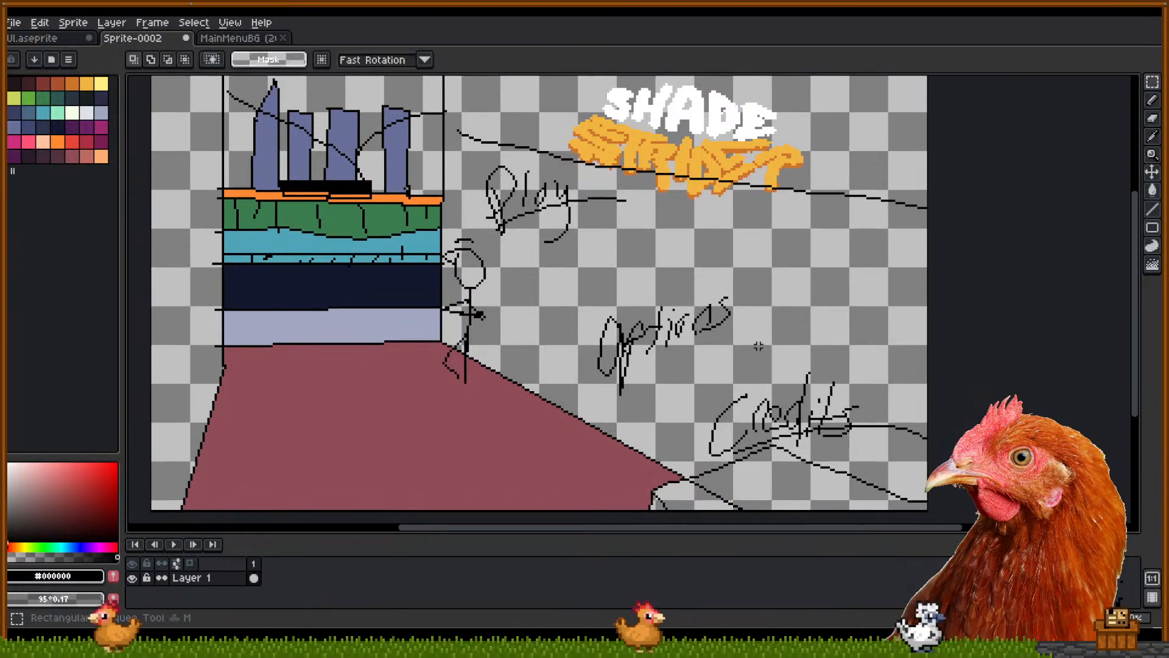
left_click_drag(751, 374, 568, 274)
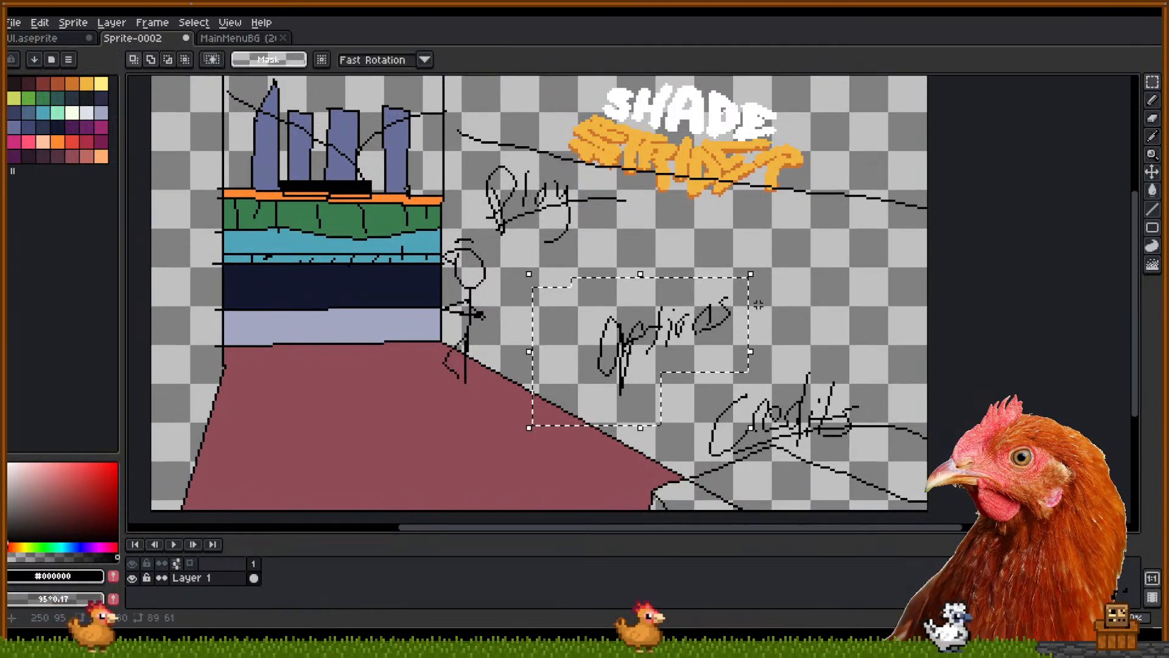
left_click_drag(649, 404, 590, 353, "shift")
left_click_drag(760, 269, 775, 359)
left_click_drag(704, 352, 653, 378)
left_click(543, 261)
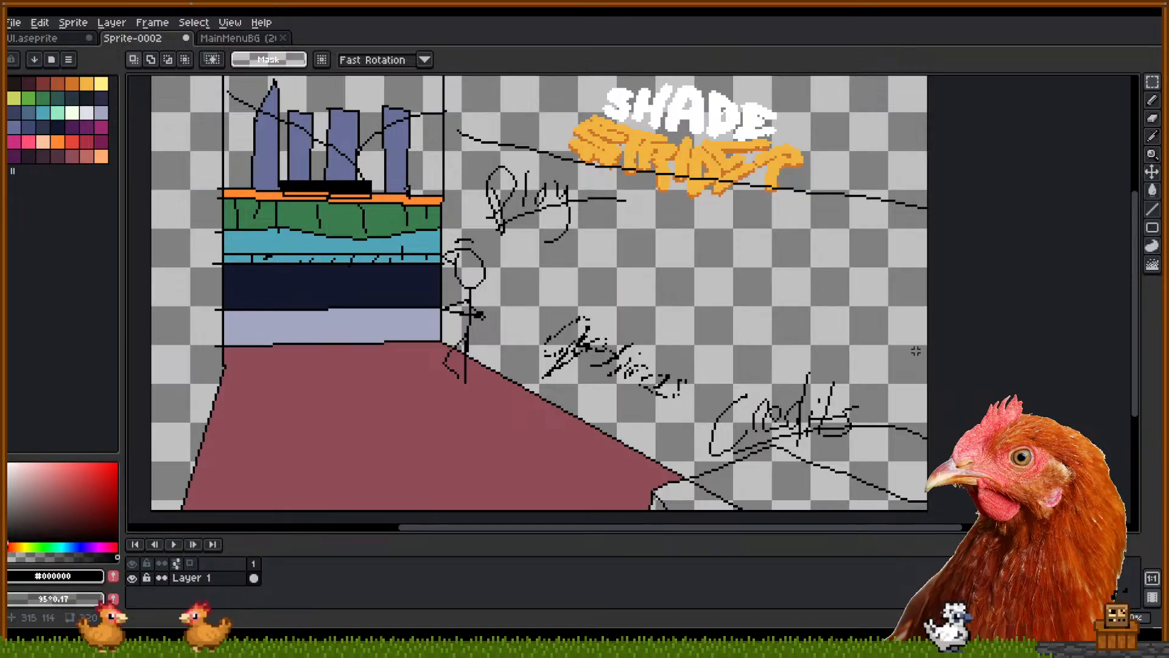
Pencil a handwritten Continue between Play and Options, undoing a stray stroke
key("b")
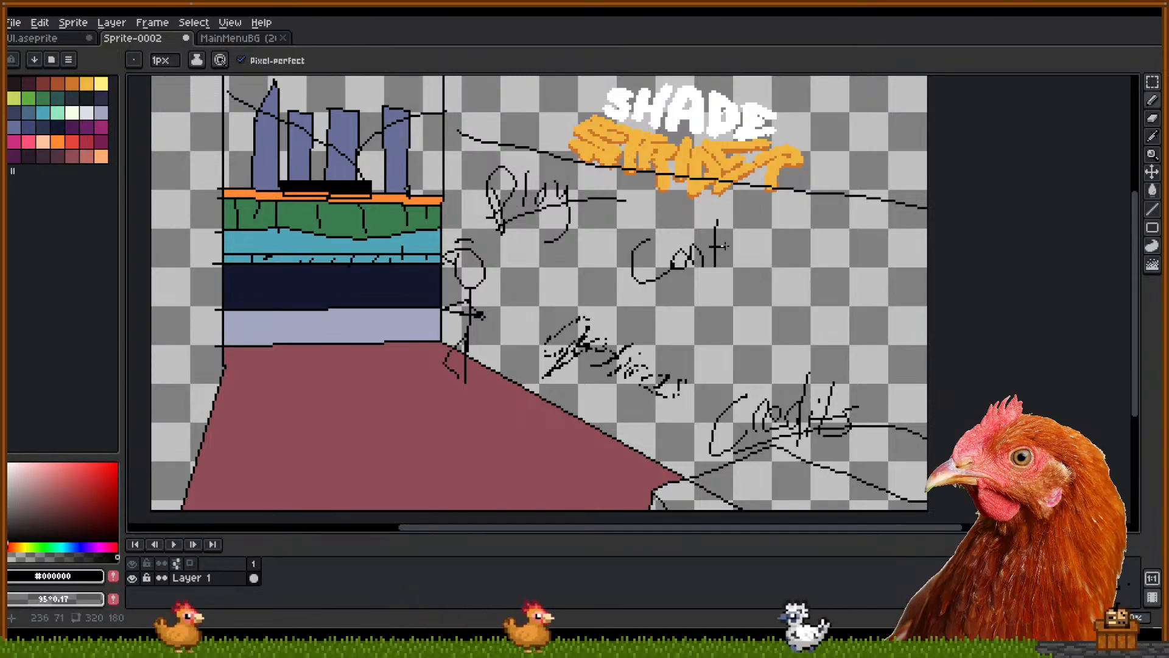
mouse_move(741, 262)
left_mouse_down()
mouse_move(751, 241)
mouse_move(761, 261)
mouse_move(779, 247)
left_mouse_up()
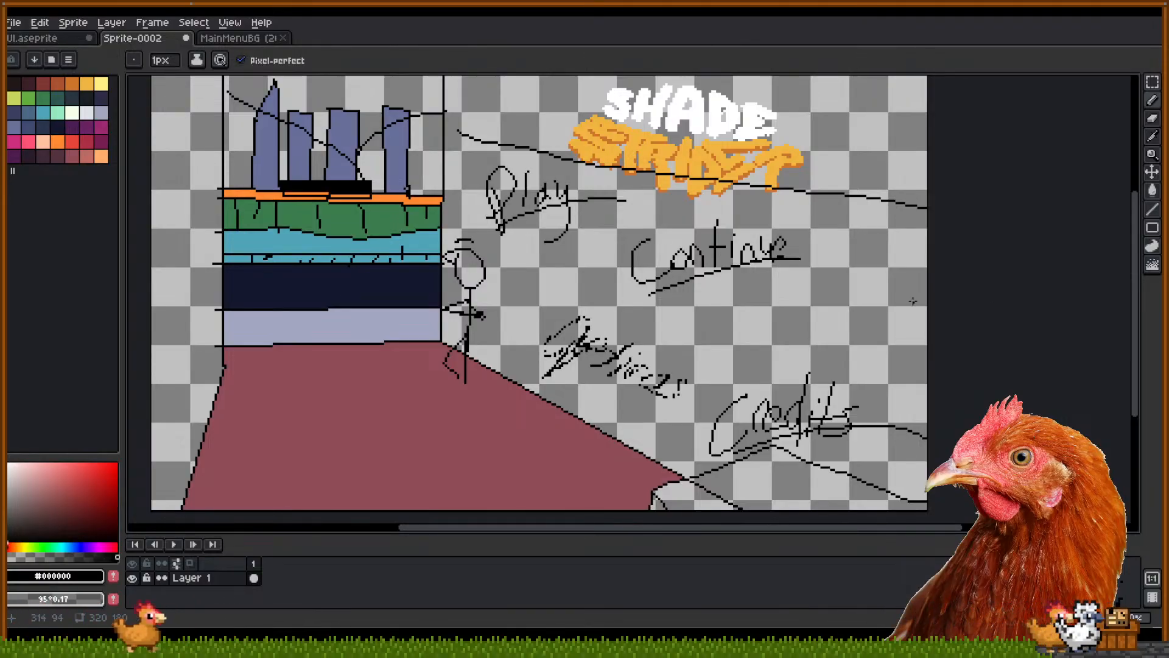
scroll(895, 286, "up", 4)
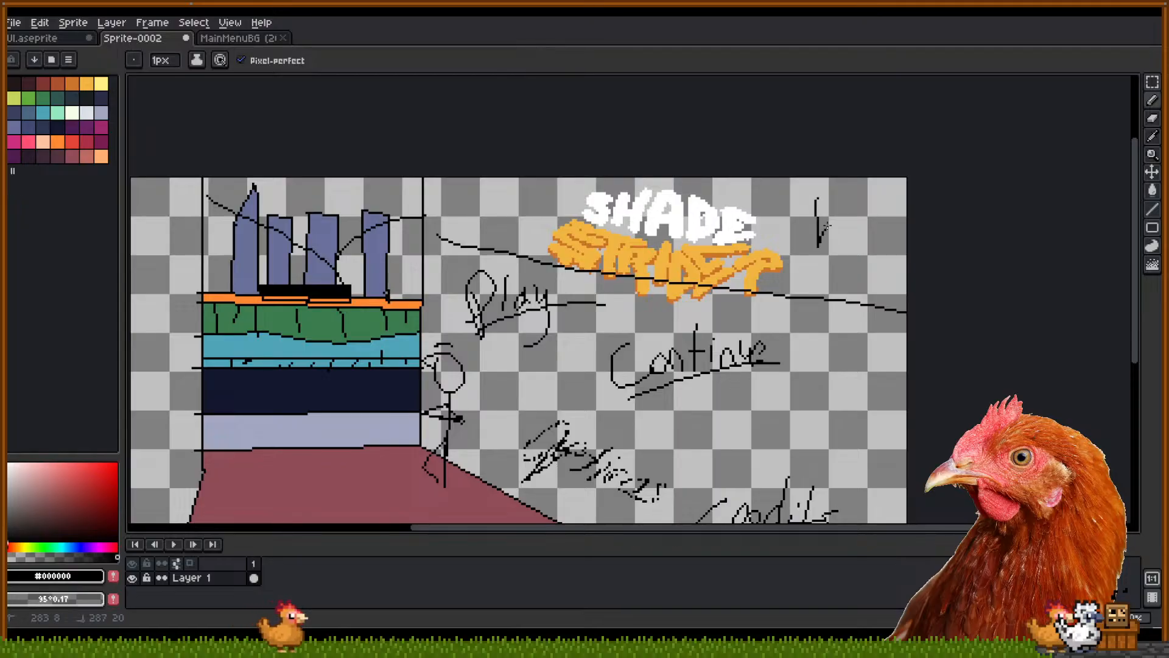
mouse_move(827, 307)
left_mouse_down()
mouse_move(840, 235)
mouse_move(938, 261)
left_mouse_up()
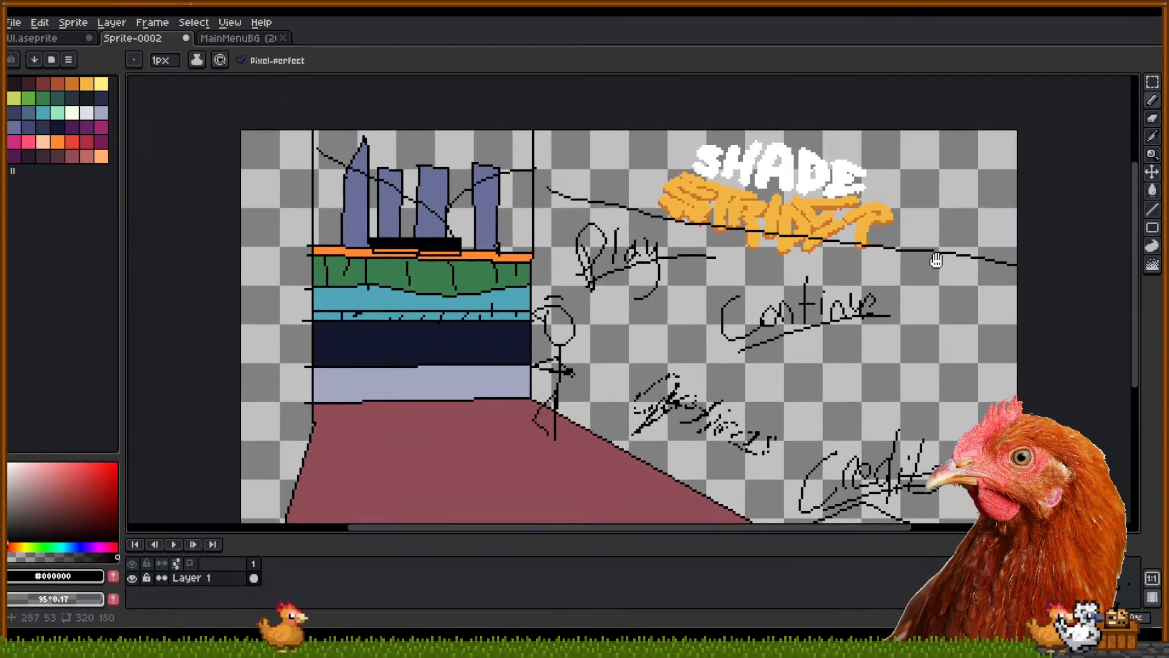
left_click_drag(253, 176, 336, 191)
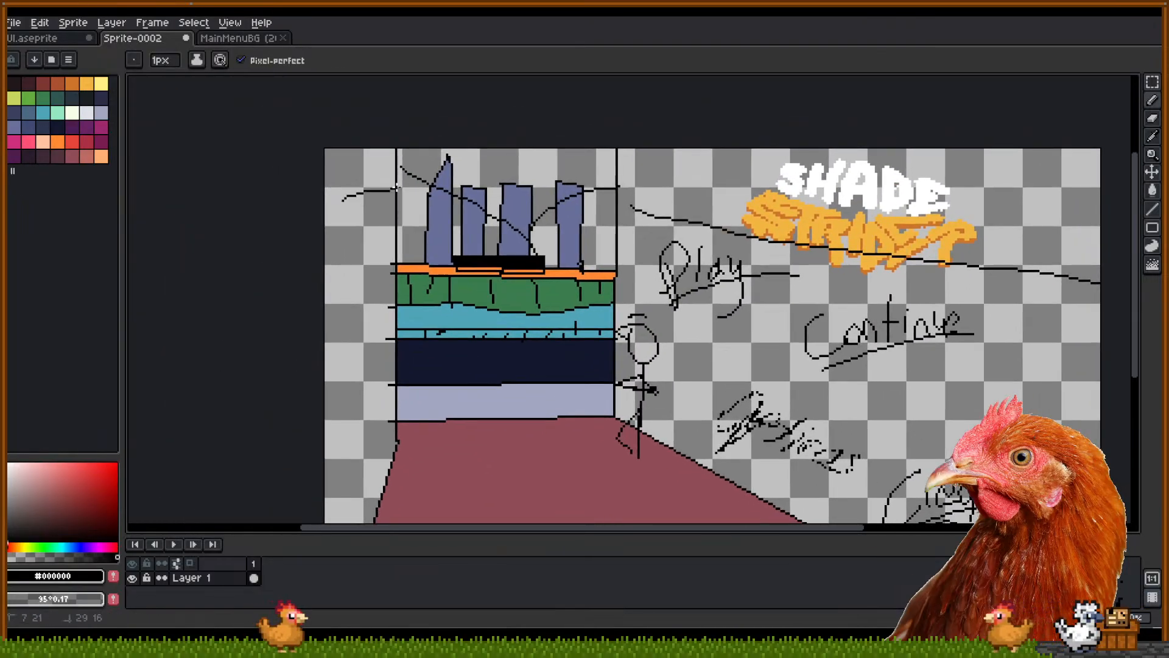
key("ctrl+z")
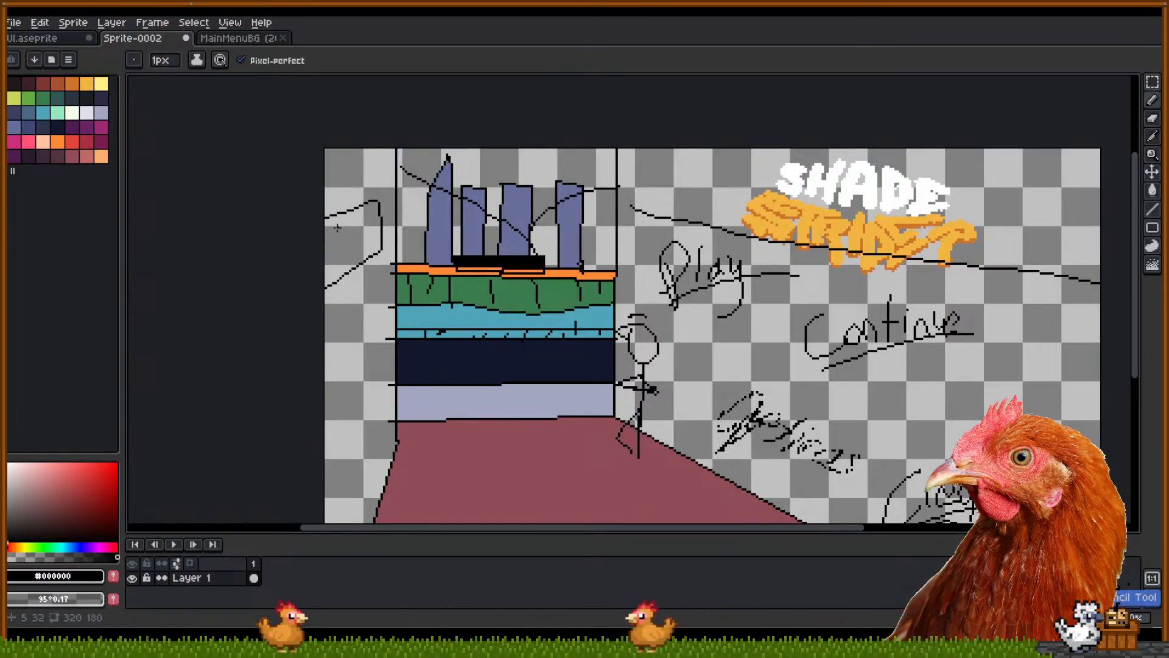
Letter Exit inside the left wall sign, redrawing an overlong stroke shorter
left_click_drag(332, 251, 358, 252)
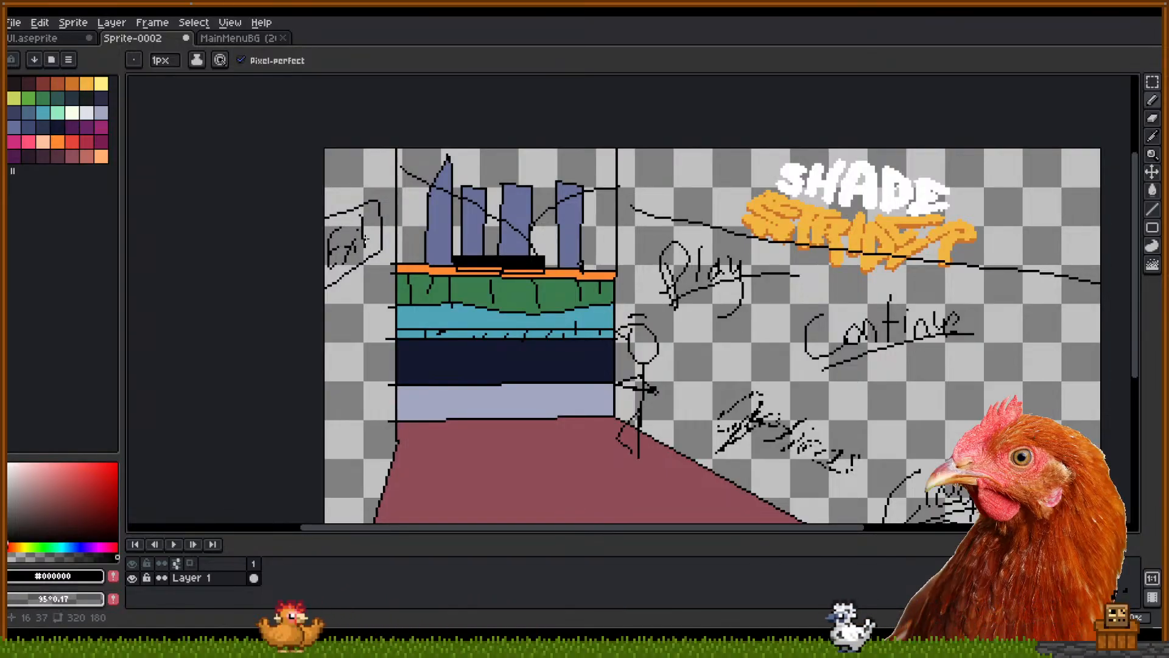
key("v")
key("b")
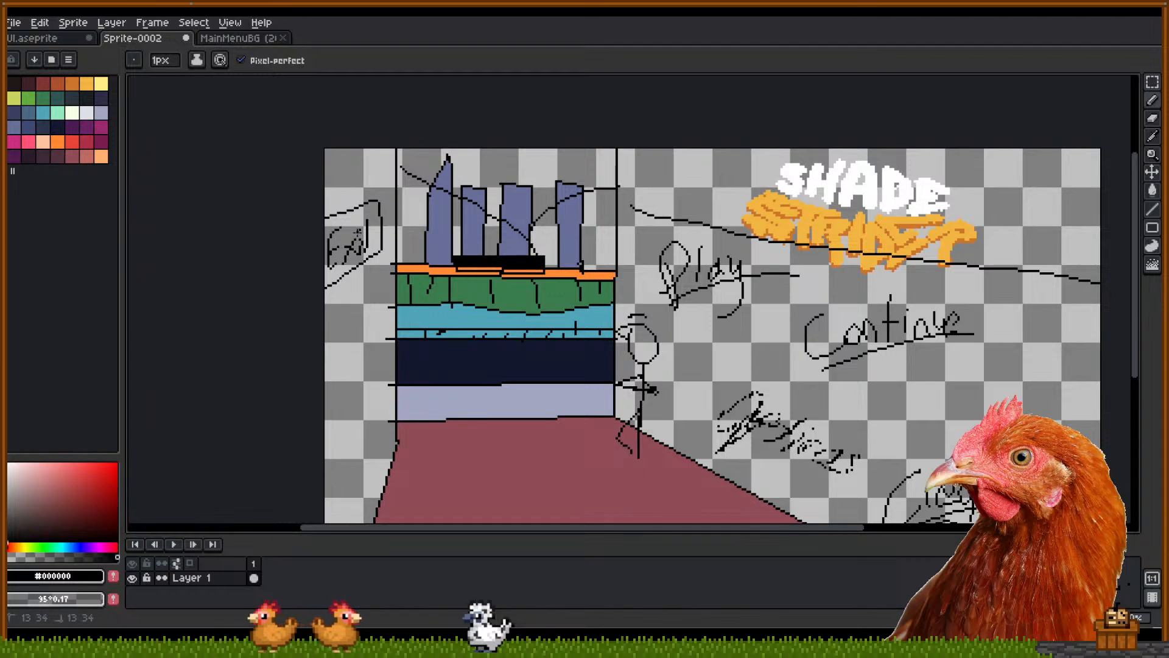
key("ctrl+z")
left_click_drag(357, 232, 371, 227)
Draw a boxed X close button in the sketch's top-right corner
left_click_drag(568, 243, 464, 189)
left_click_drag(835, 197, 781, 279)
left_click_drag(895, 184, 945, 235)
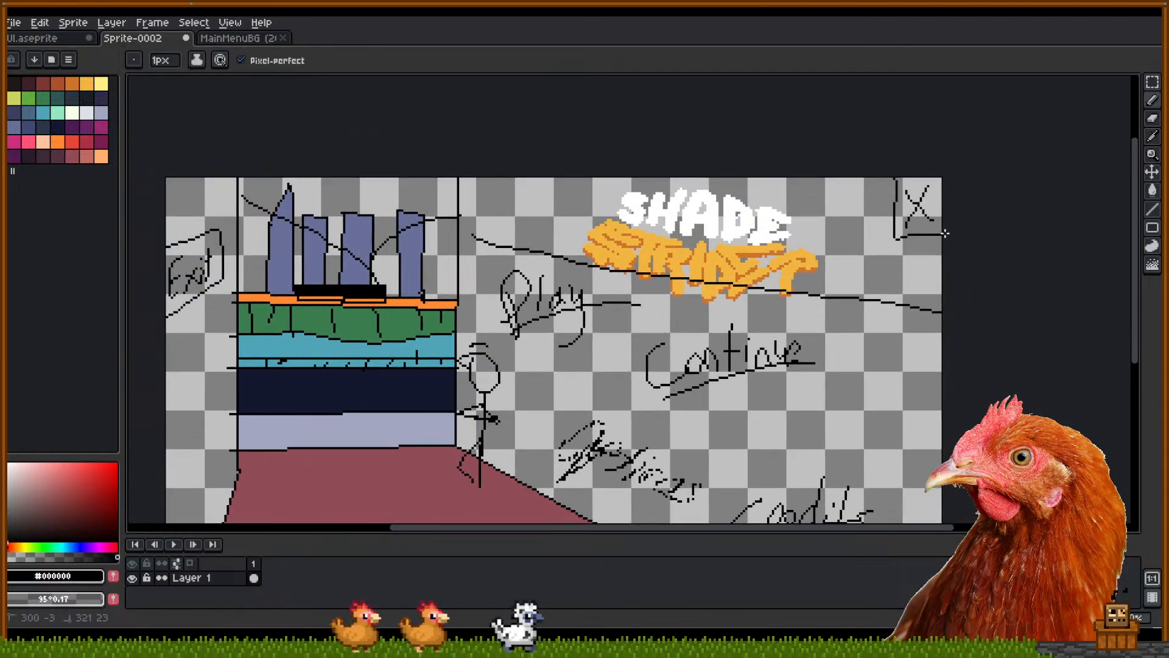
mouse_move(784, 296)
left_mouse_down()
mouse_move(826, 218)
mouse_move(857, 256)
left_mouse_up()
scroll(832, 225, "down", 2)
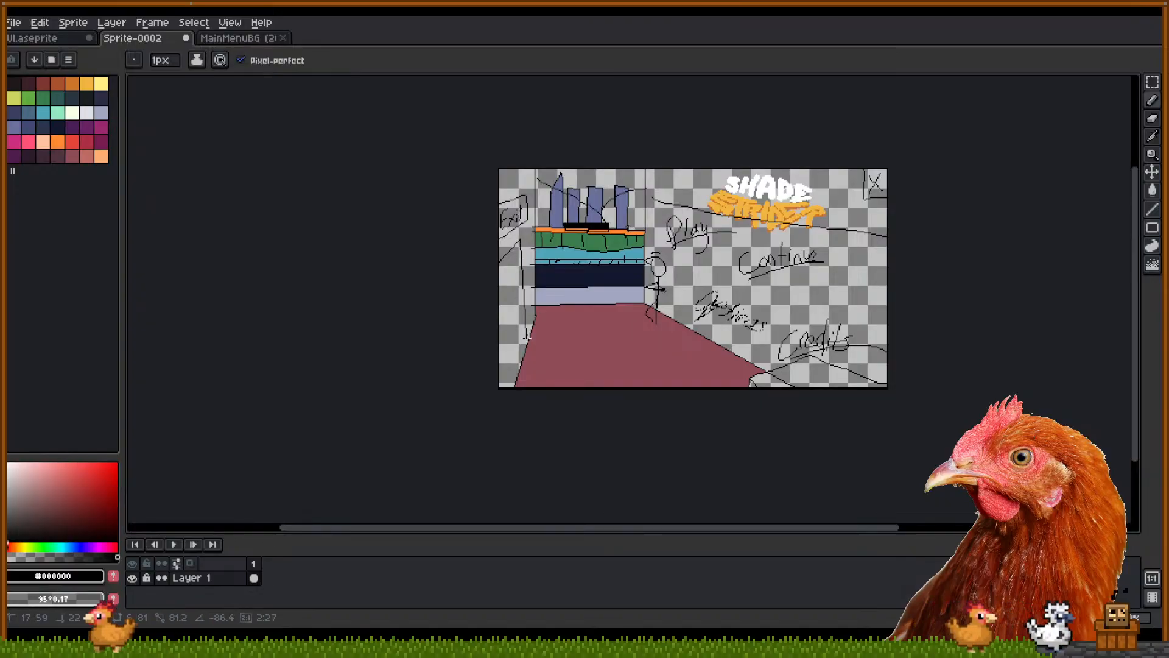
Draw a vertical lower-left wall line and a diagonal to the bottom-left corner, then zoom to check
left_click(520, 340, "shift")
left_click(495, 394, "shift")
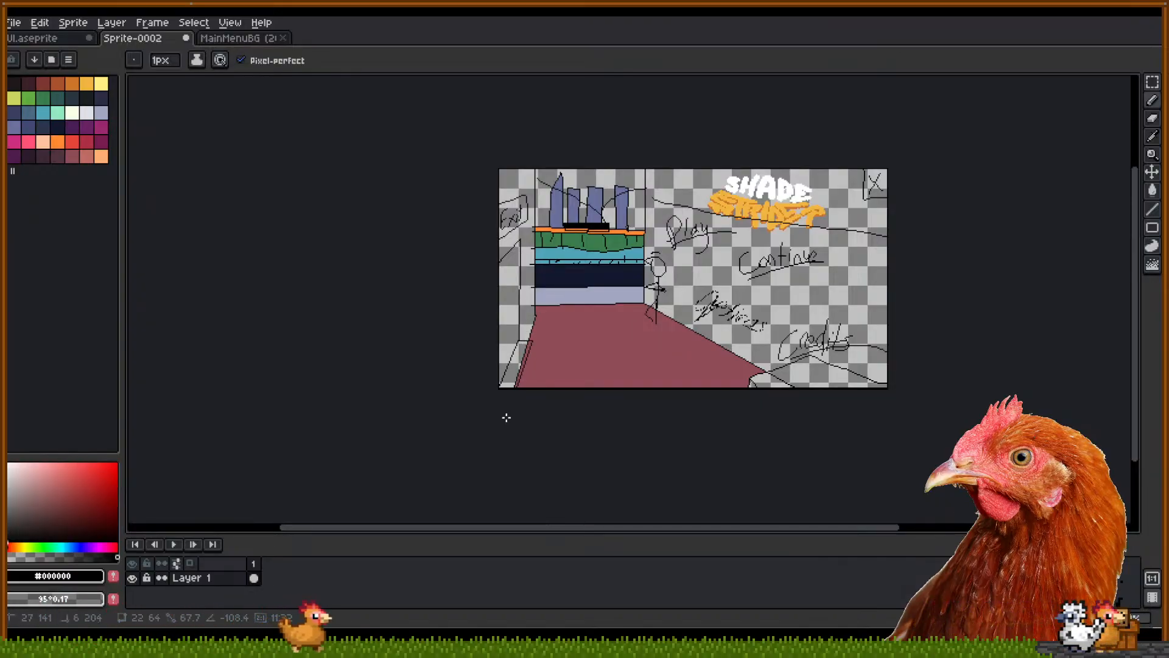
scroll(524, 348, "up", 3)
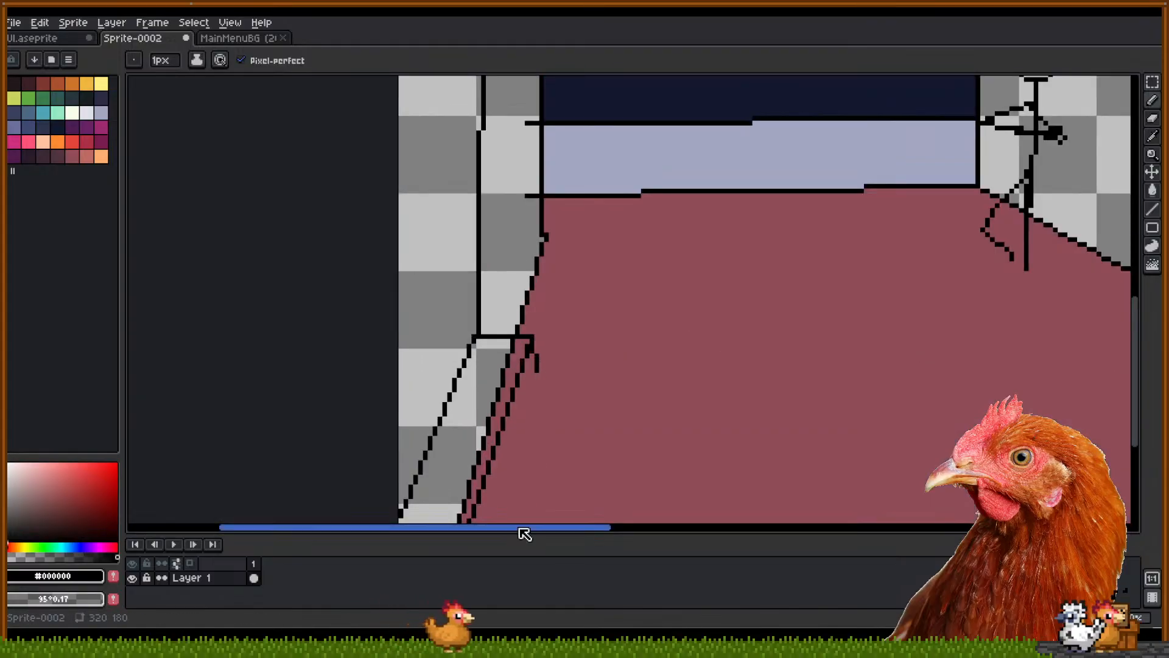
scroll(519, 489, "down", 1)
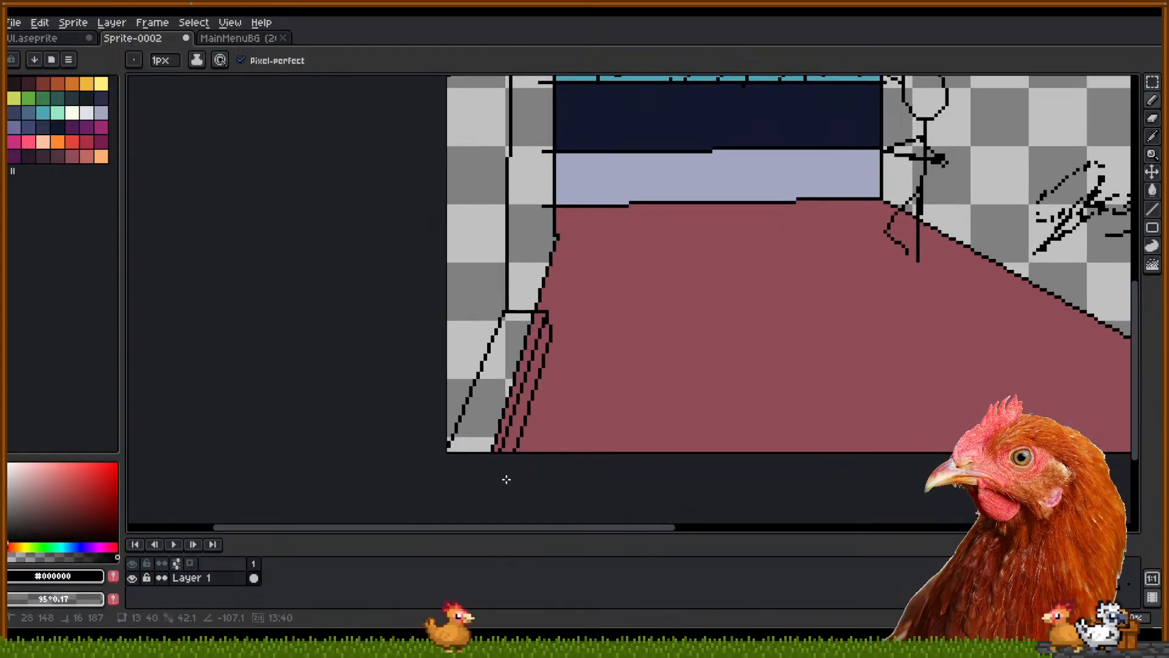
scroll(618, 296, "down", 3)
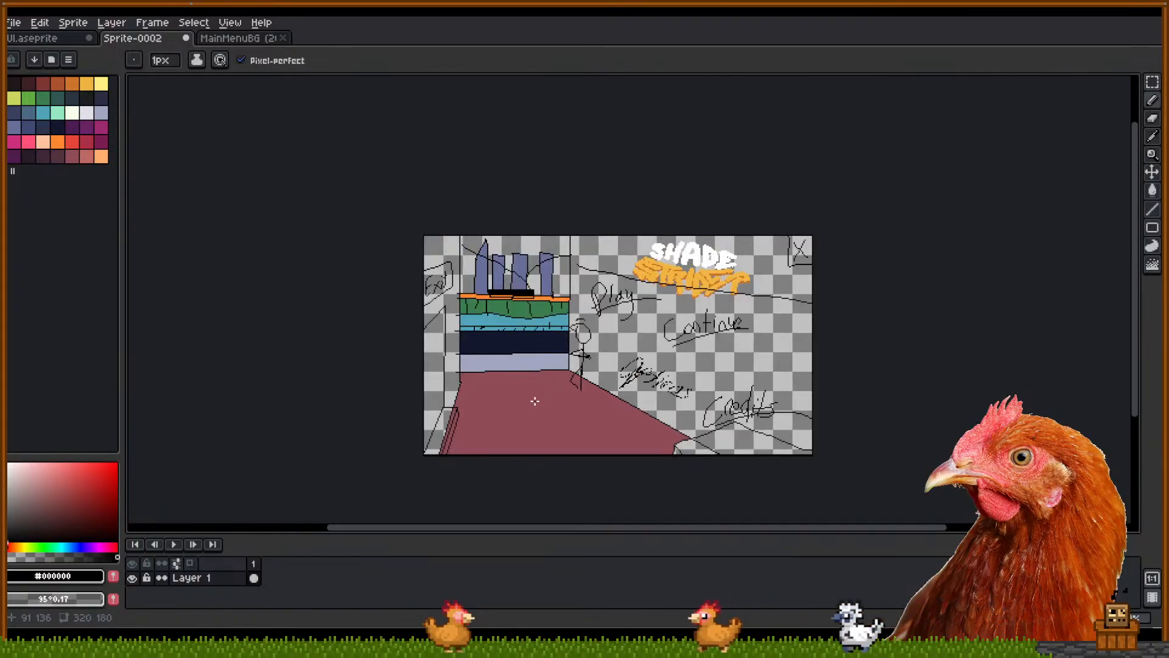
scroll(532, 399, "up", 2)
left_click_drag(483, 365, 449, 382)
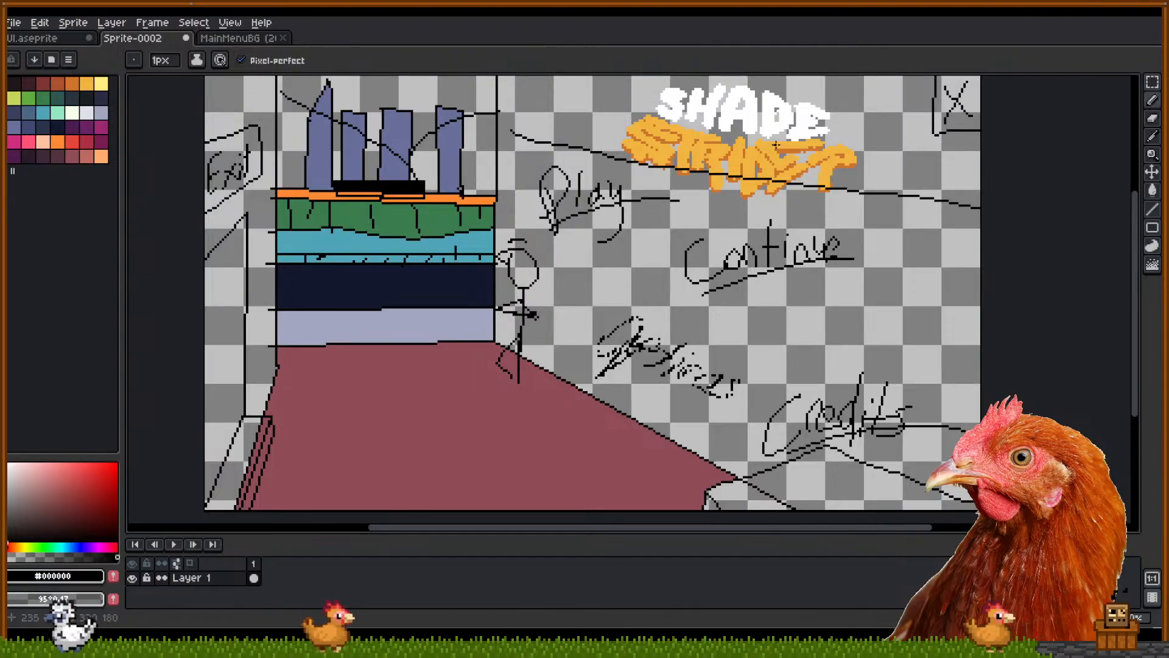
Switch back to the UI.aseprite sprite sheet
left_click(239, 38)
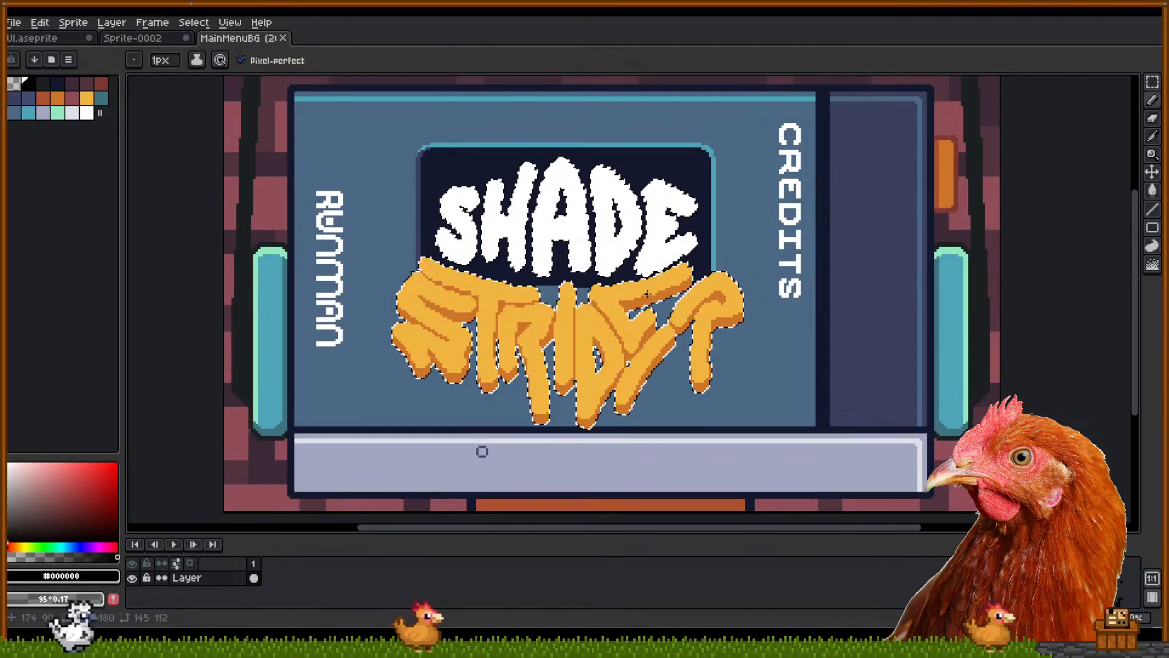
left_click(58, 38)
left_click_drag(587, 304, 600, 350)
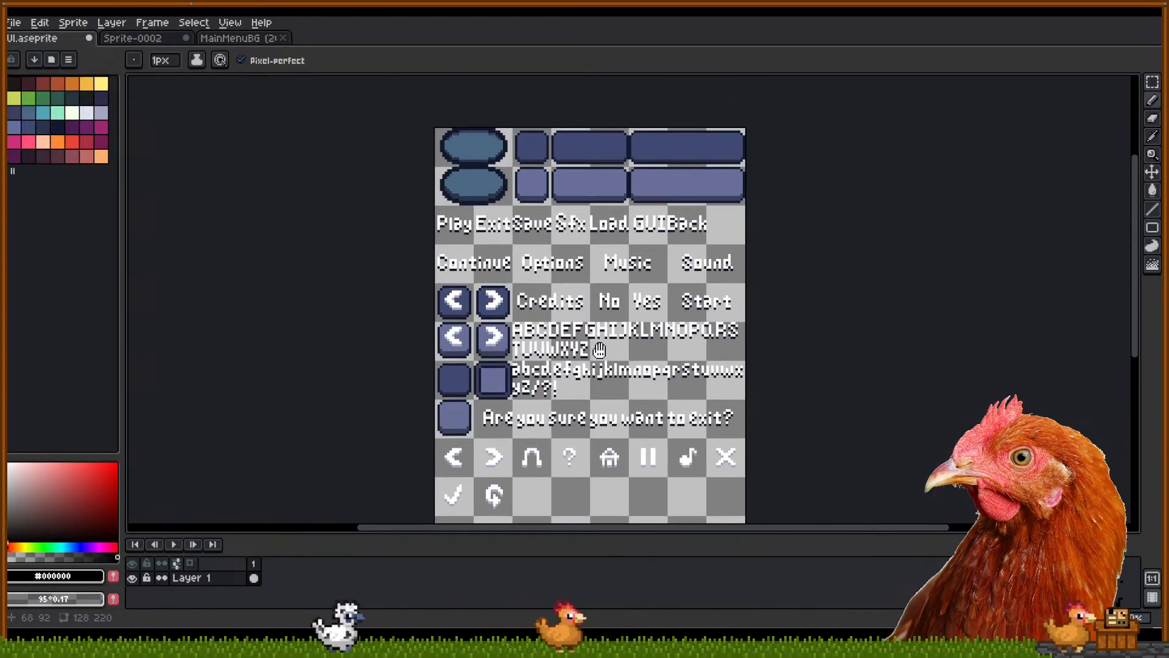
scroll(614, 302, "up", 1)
mouse_move(647, 267)
left_mouse_down()
mouse_move(619, 244)
mouse_move(640, 249)
mouse_move(648, 272)
left_mouse_up()
scroll(609, 287, "up", 1)
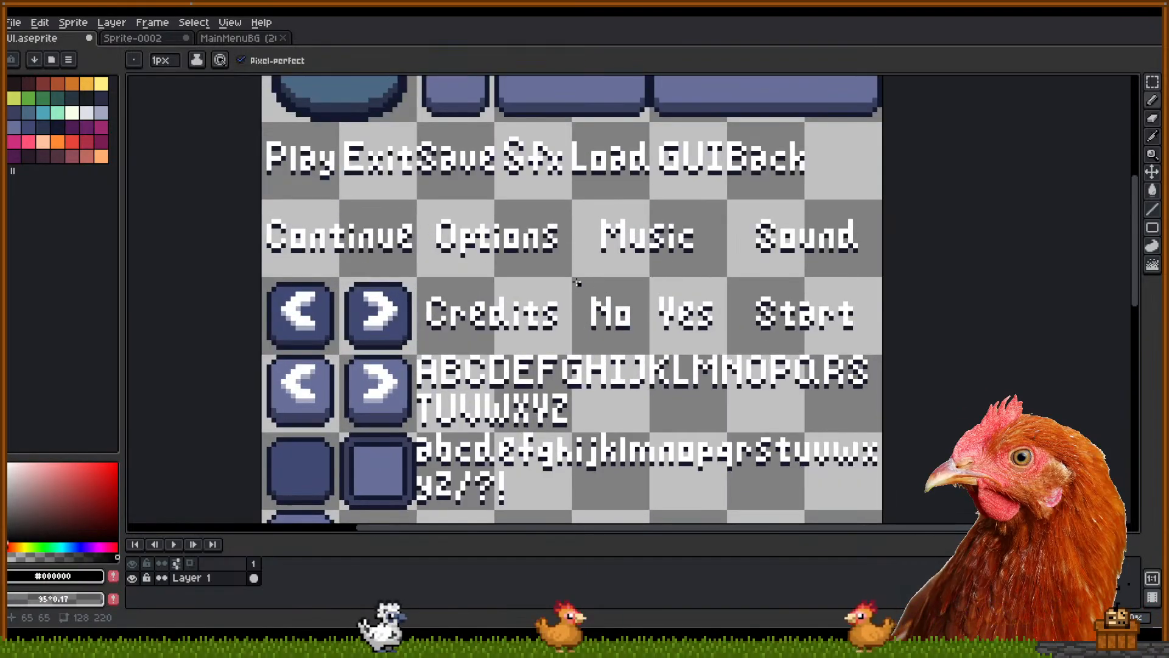
Select the alphabet, exit-question text and icon rows and move them down 16 pixels
key("m")
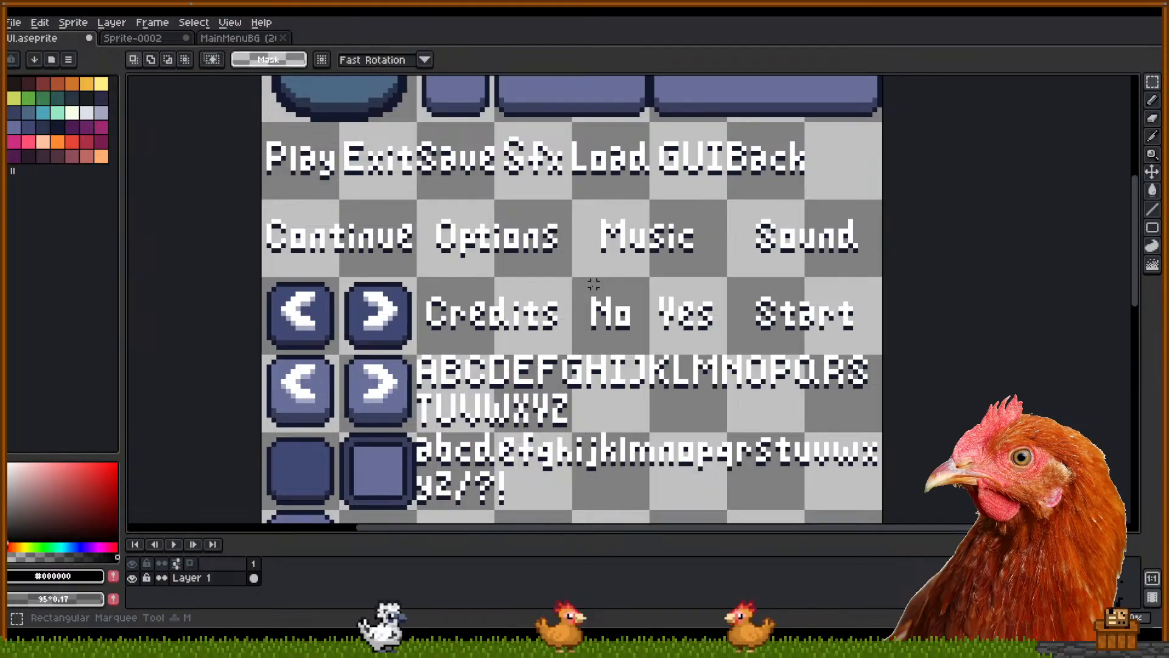
left_click_drag(579, 280, 602, 79)
scroll(416, 360, "down", 1)
left_click_drag(308, 341, 787, 523)
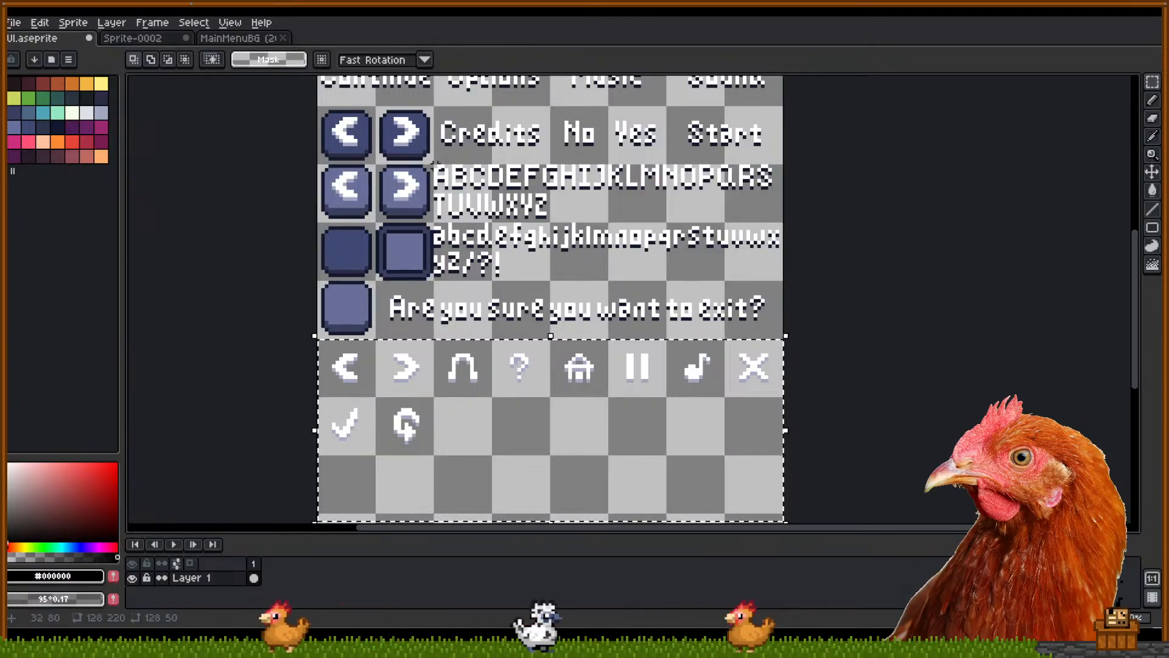
left_click_drag(433, 165, 847, 327)
left_click_drag(378, 285, 432, 336)
left_click_drag(301, 345, 827, 451)
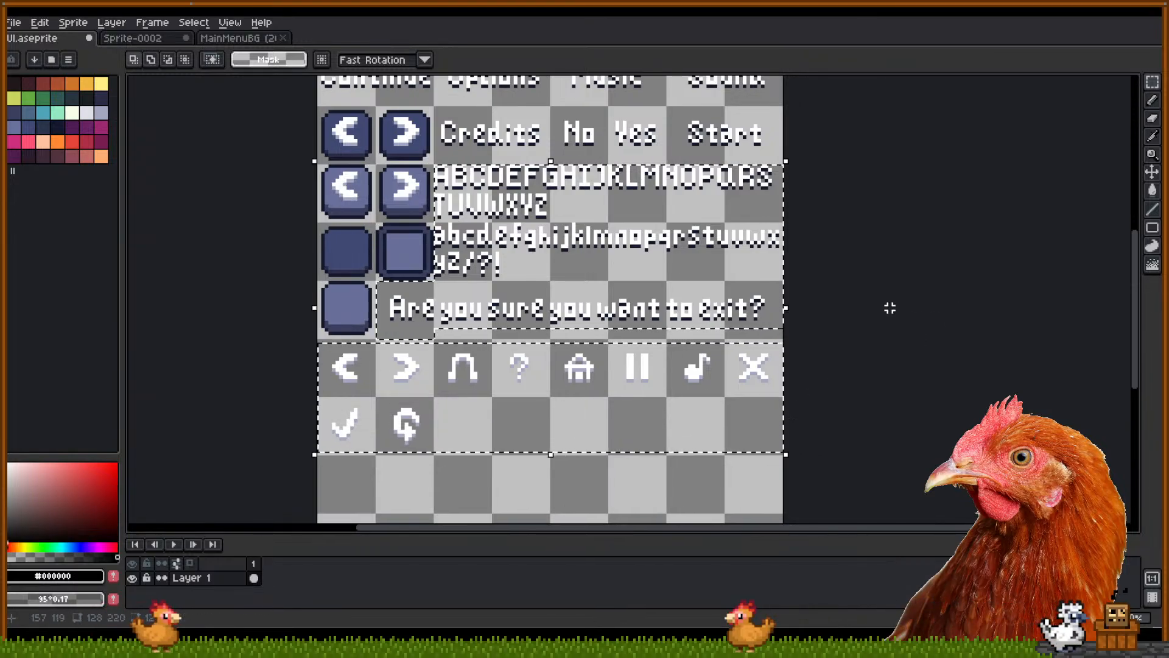
key("Down")
key("Down")
key("Down")
key("Down")
key("Down")
key("Down")
key("Down")
key("Down")
key("Down")
key("Down")
key("Down")
key("Down")
key("Down")
key("Down")
key("Down")
key("Down")
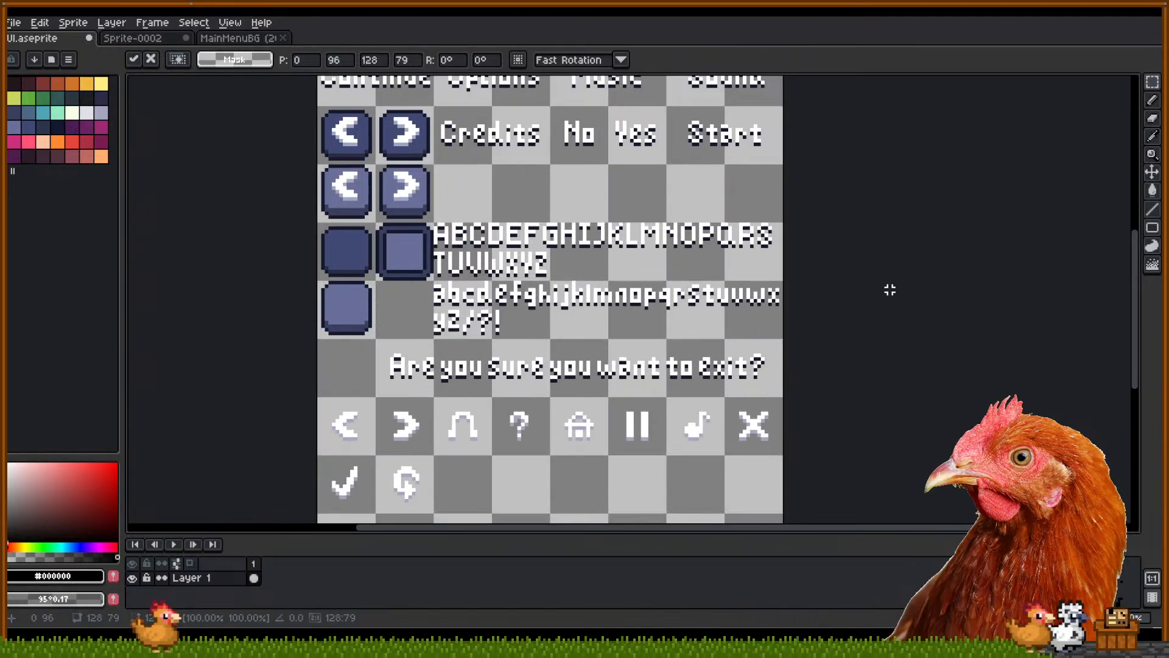
Commit the previous move, then copy the capital D from the alphabet into the empty tile
key("Return")
scroll(516, 318, "up", 2)
left_click_drag(637, 335, 601, 440)
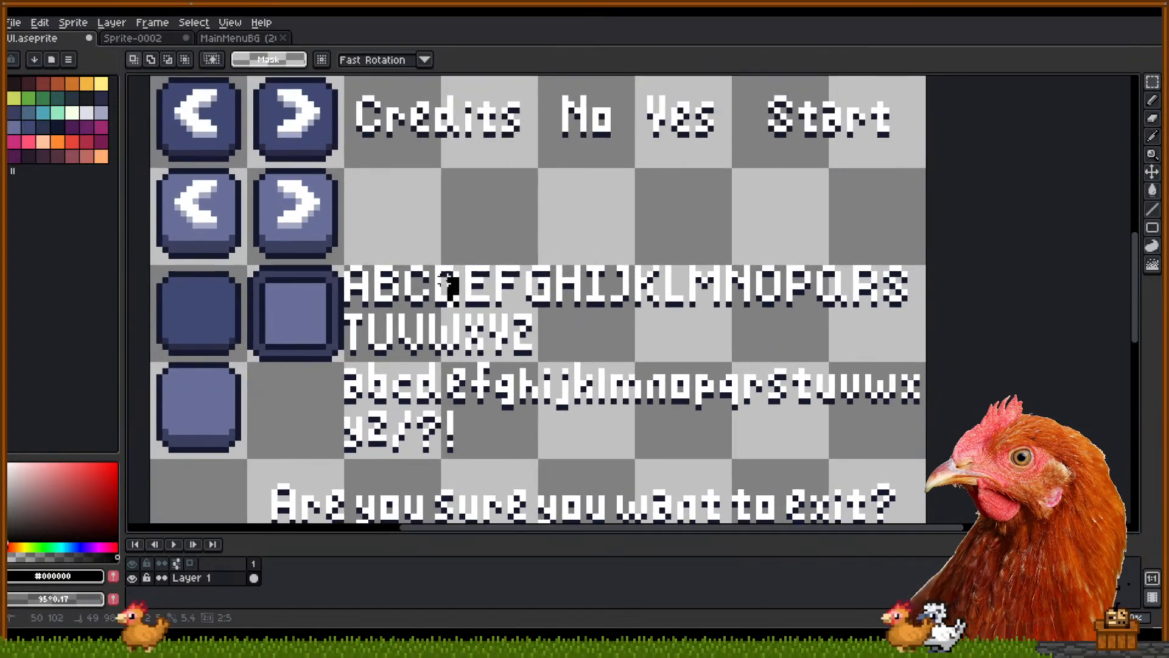
left_click_drag(432, 263, 359, 221)
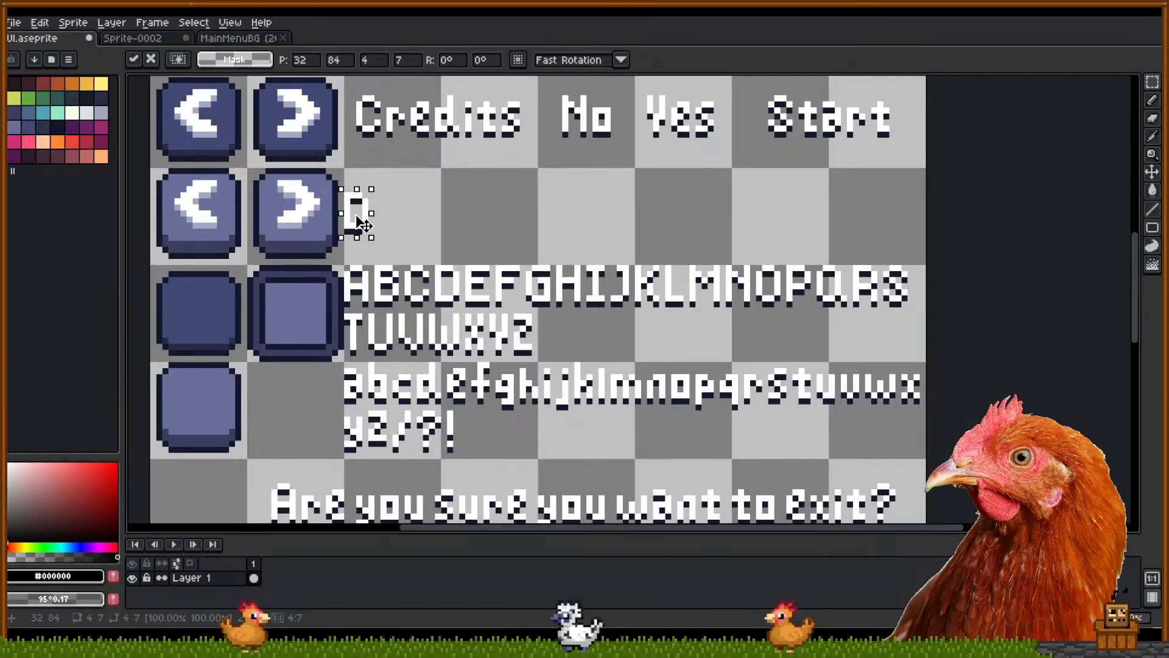
left_click_drag(444, 402, 420, 178)
Add lowercase e, l and e after the D to spell 'Dele'
left_click(534, 194)
left_click_drag(656, 350, 634, 352)
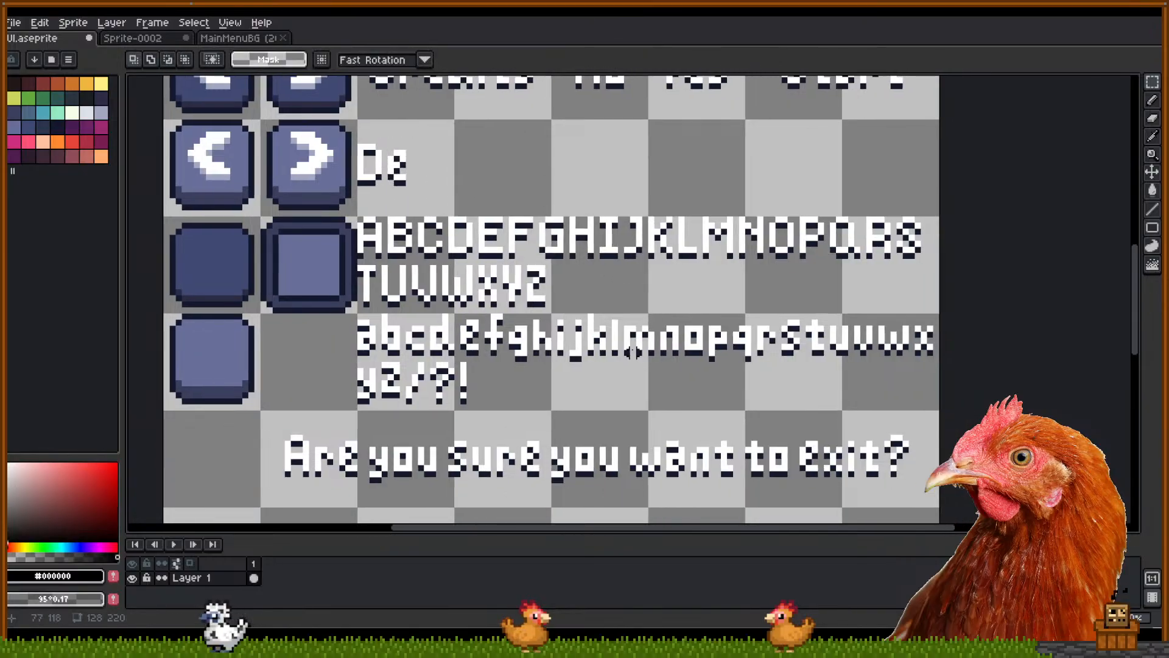
left_click(627, 342)
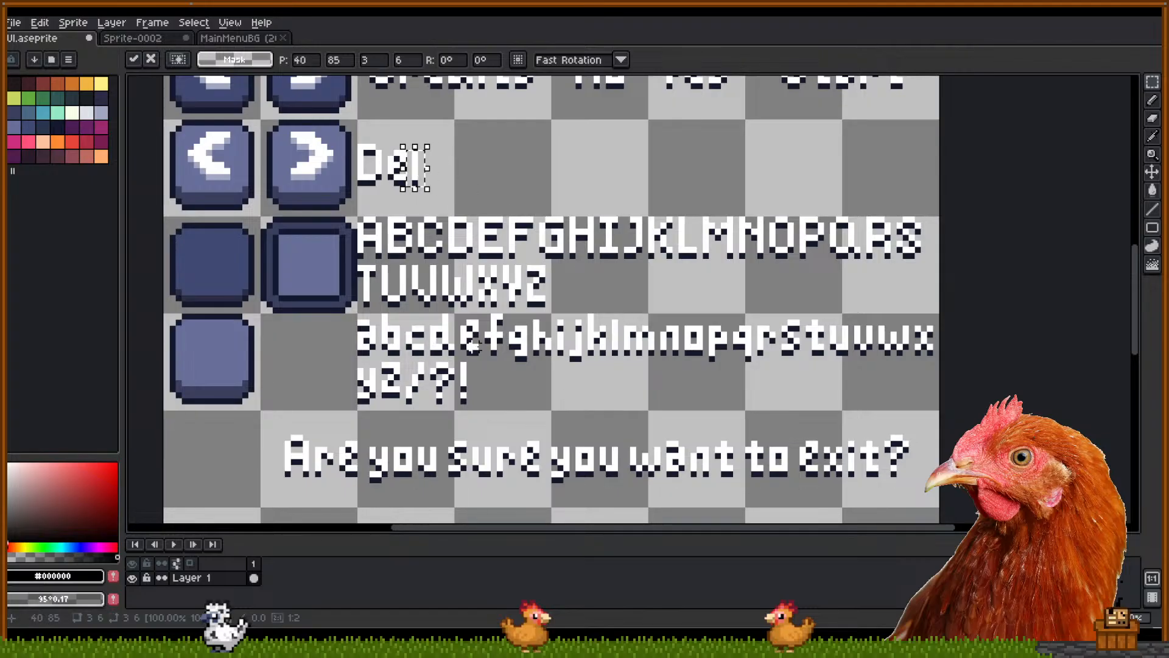
left_click_drag(465, 353, 440, 170)
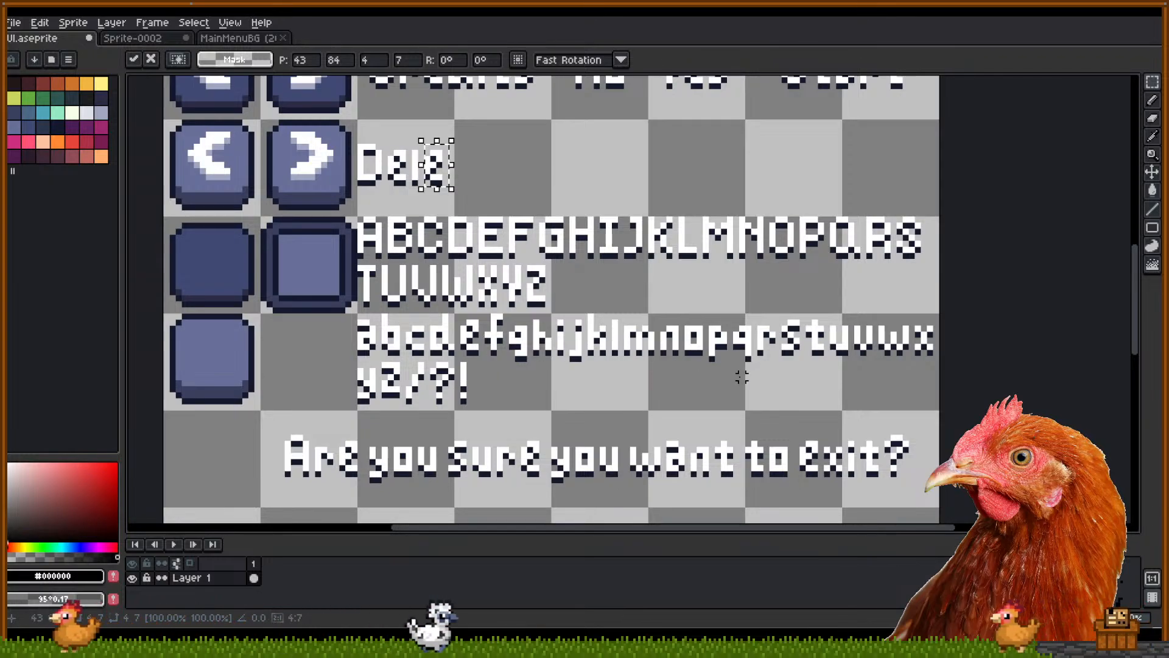
Copy the lowercase t from the alphabet and drop it after 'Dele'
left_click_drag(809, 353, 822, 317)
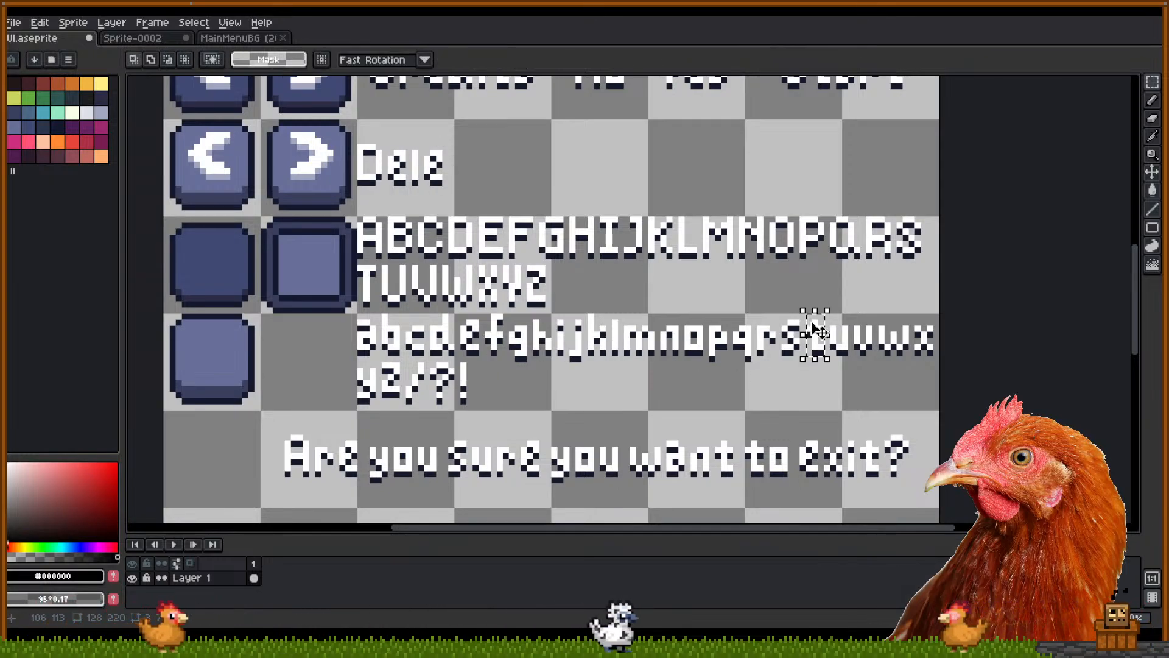
left_click_drag(819, 357, 461, 178, "ctrl")
left_click(566, 195)
left_click(566, 177)
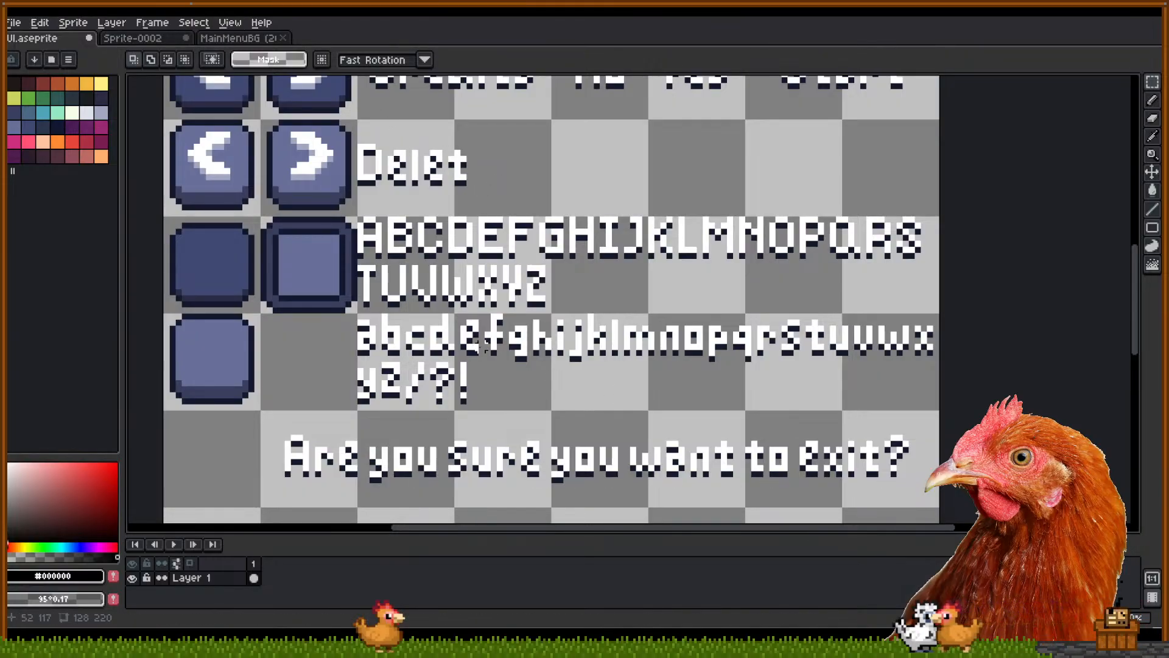
Duplicate a lowercase e beside 'Delet' to complete the word 'Delete'
mouse_move(475, 352)
left_mouse_down()
mouse_move(457, 315)
mouse_move(481, 183)
mouse_move(356, 135)
mouse_move(411, 161)
left_mouse_up()
key("ctrl+c")
key("ctrl+v")
left_click(548, 178)
left_click(603, 181)
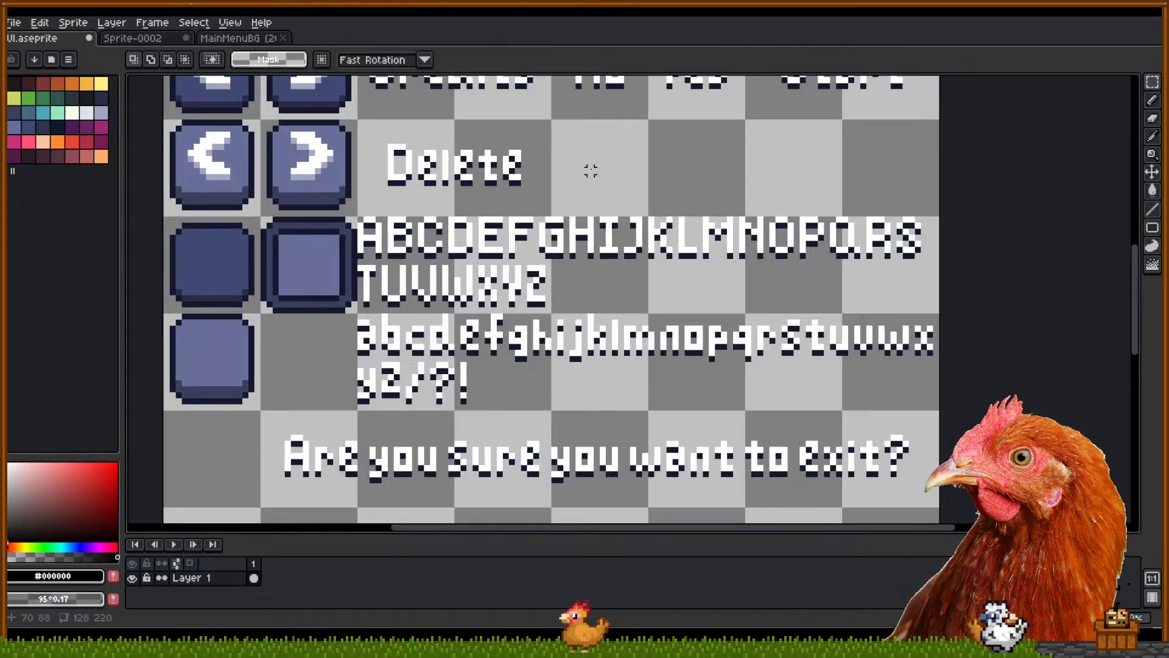
left_click_drag(591, 171, 586, 393)
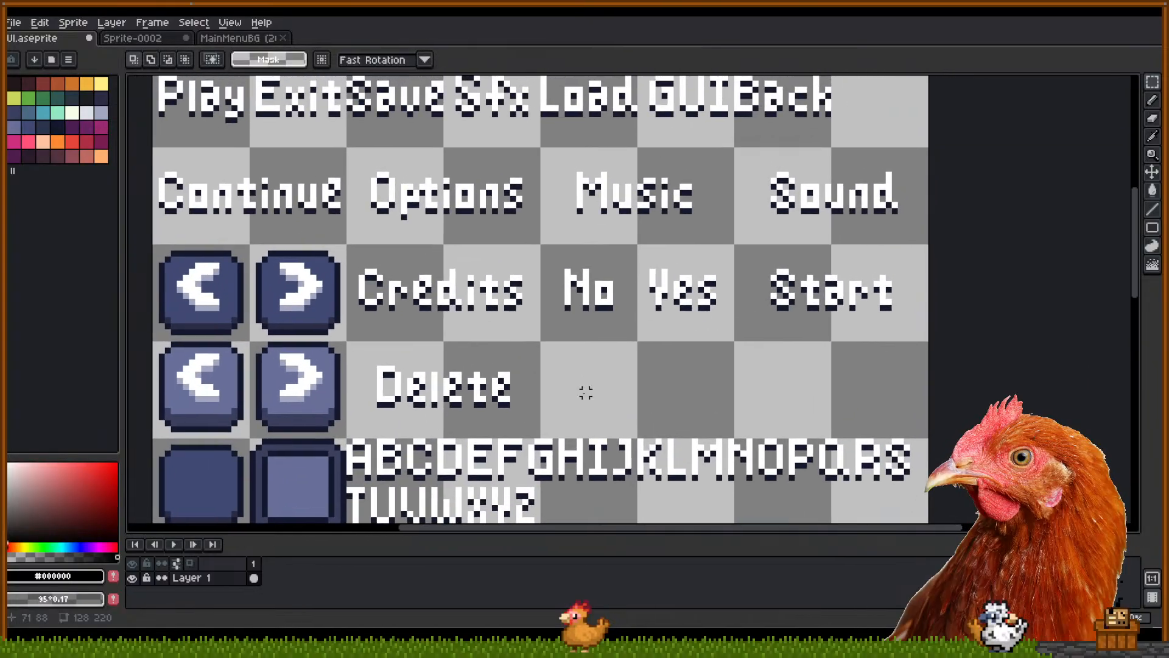
scroll(586, 393, "down", 1)
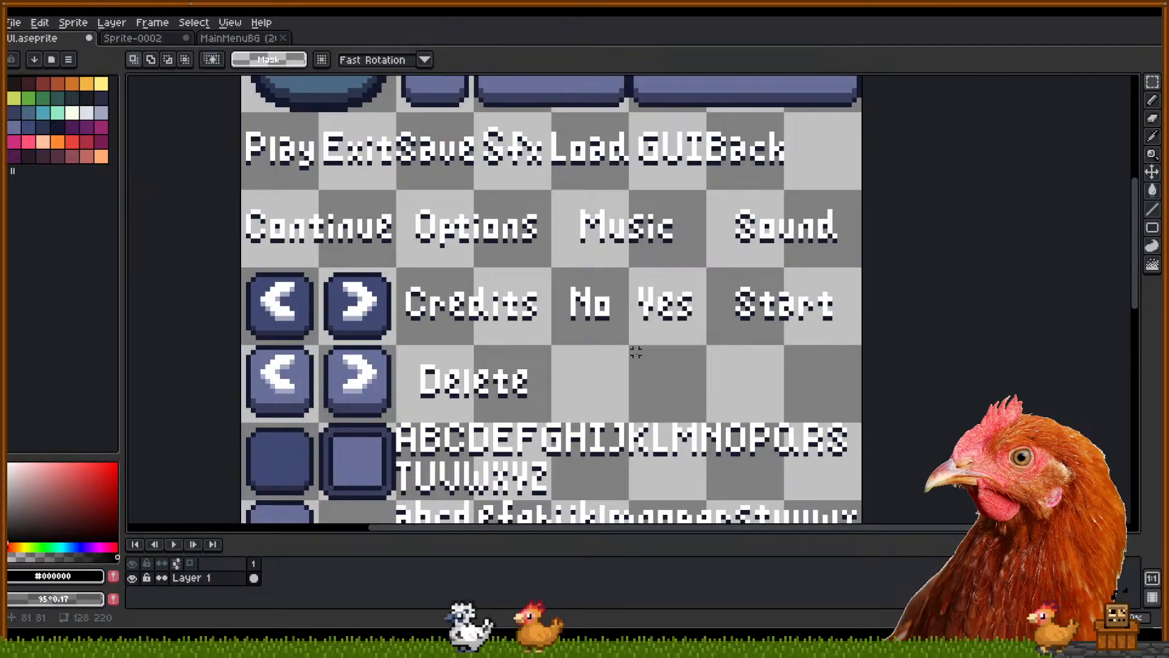
mouse_move(604, 376)
left_mouse_down()
mouse_move(592, 374)
mouse_move(598, 264)
mouse_move(587, 286)
mouse_move(629, 374)
mouse_move(613, 381)
left_mouse_up()
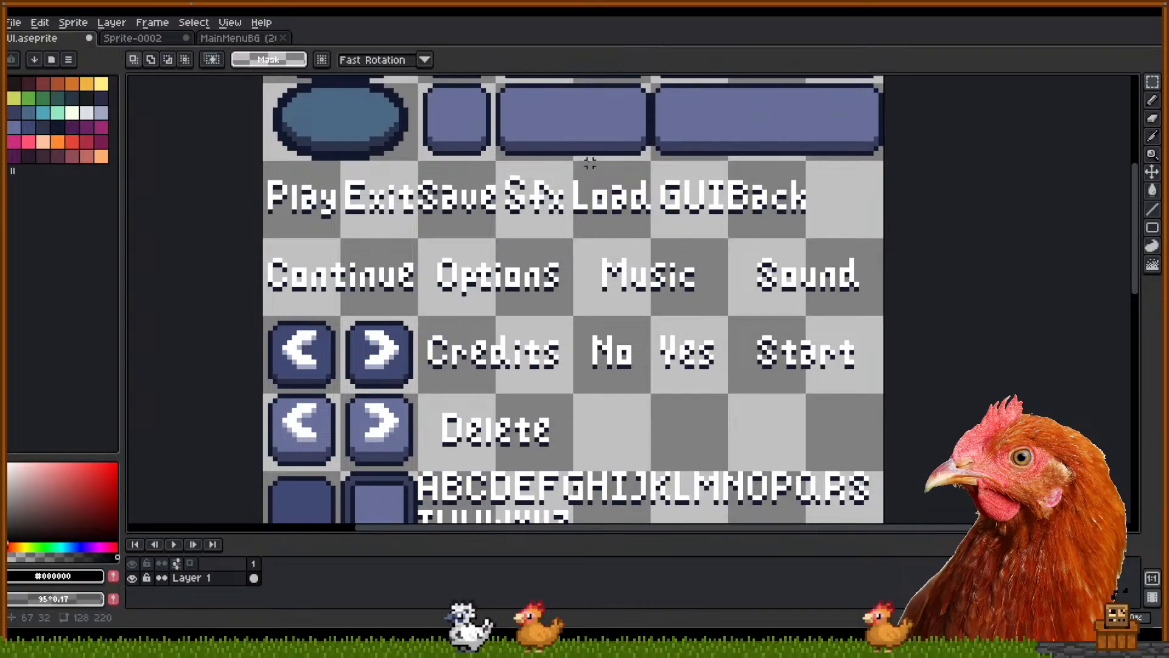
left_click_drag(648, 454, 637, 390)
left_click_drag(472, 439, 516, 452)
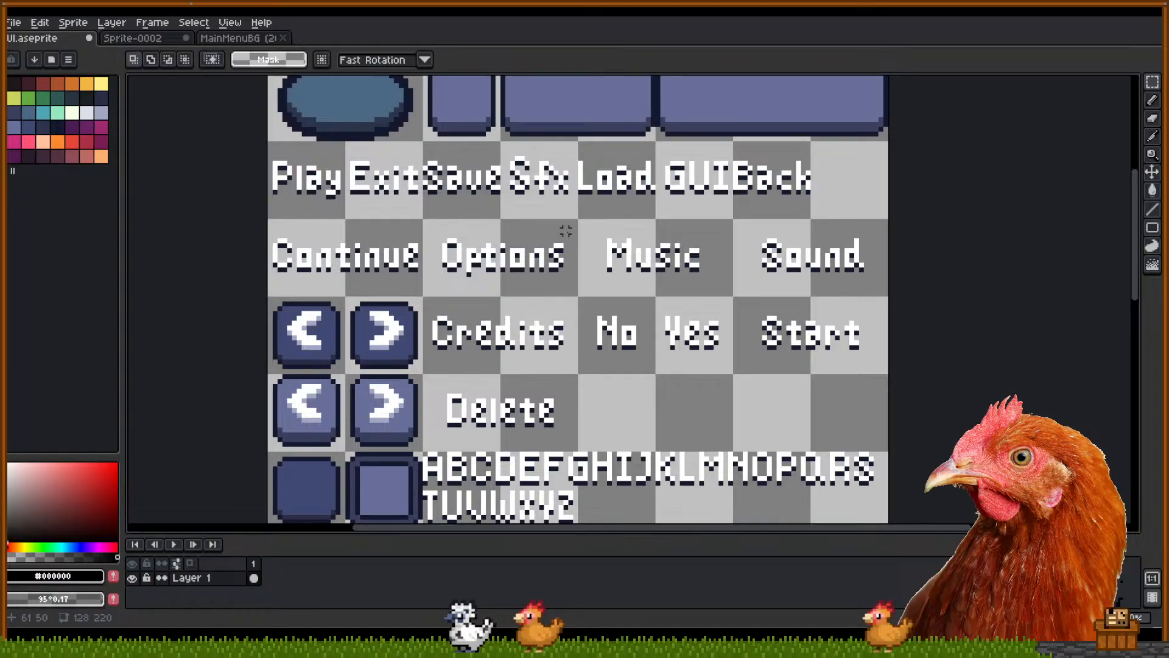
scroll(580, 226, "up", 2)
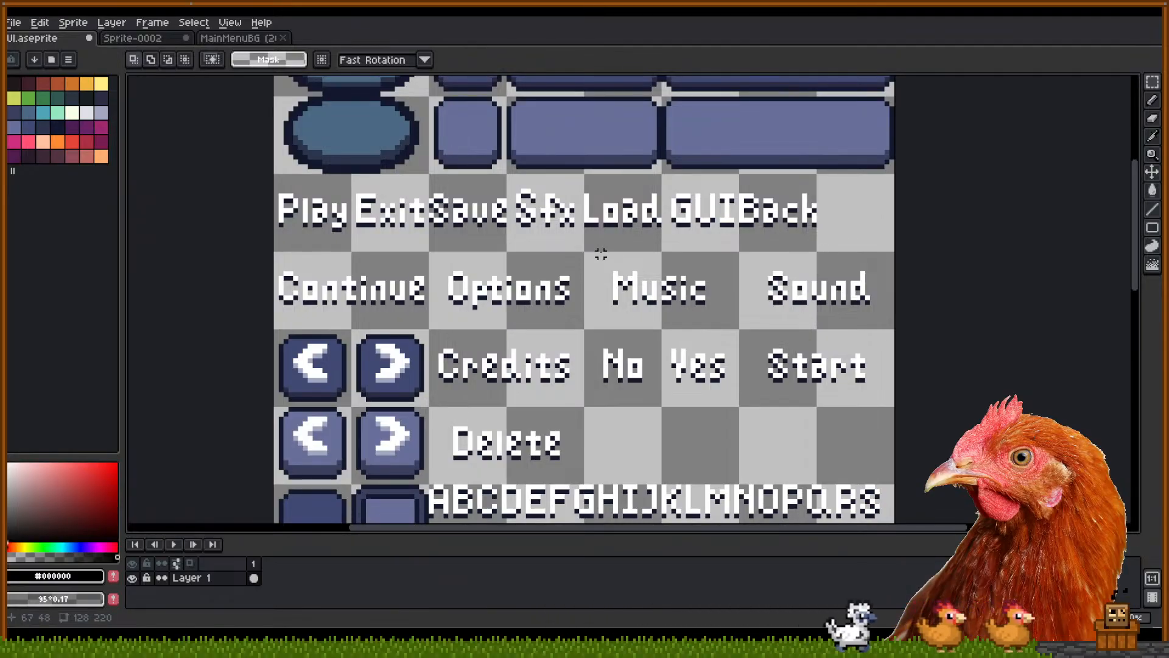
left_click_drag(586, 259, 724, 309)
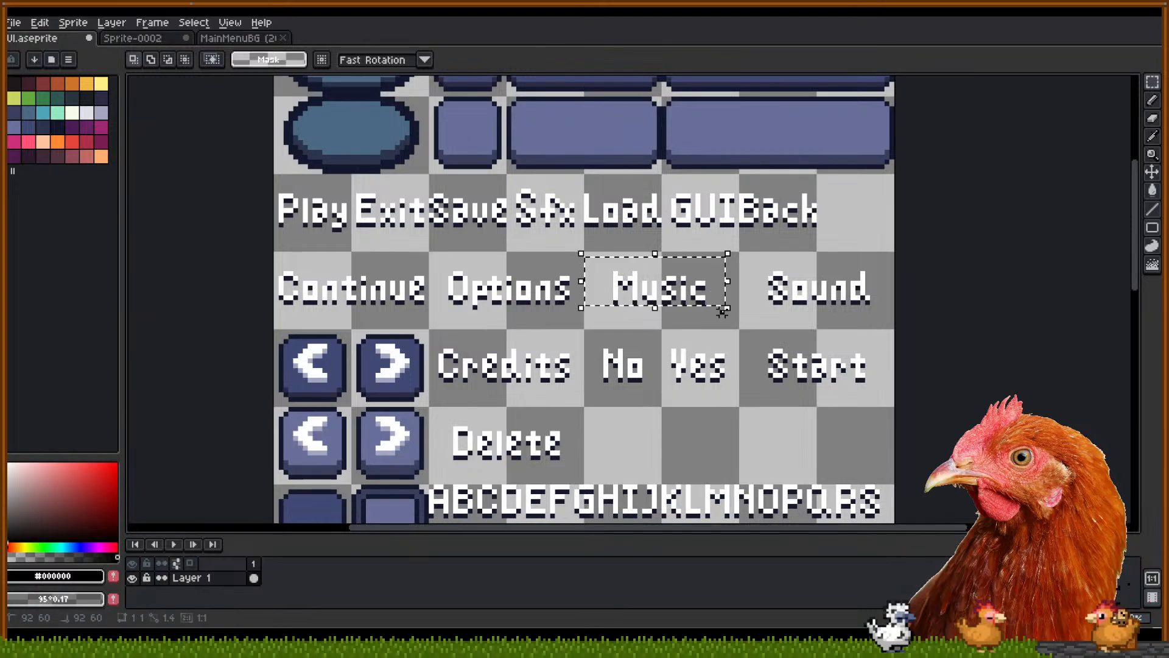
left_click(577, 235)
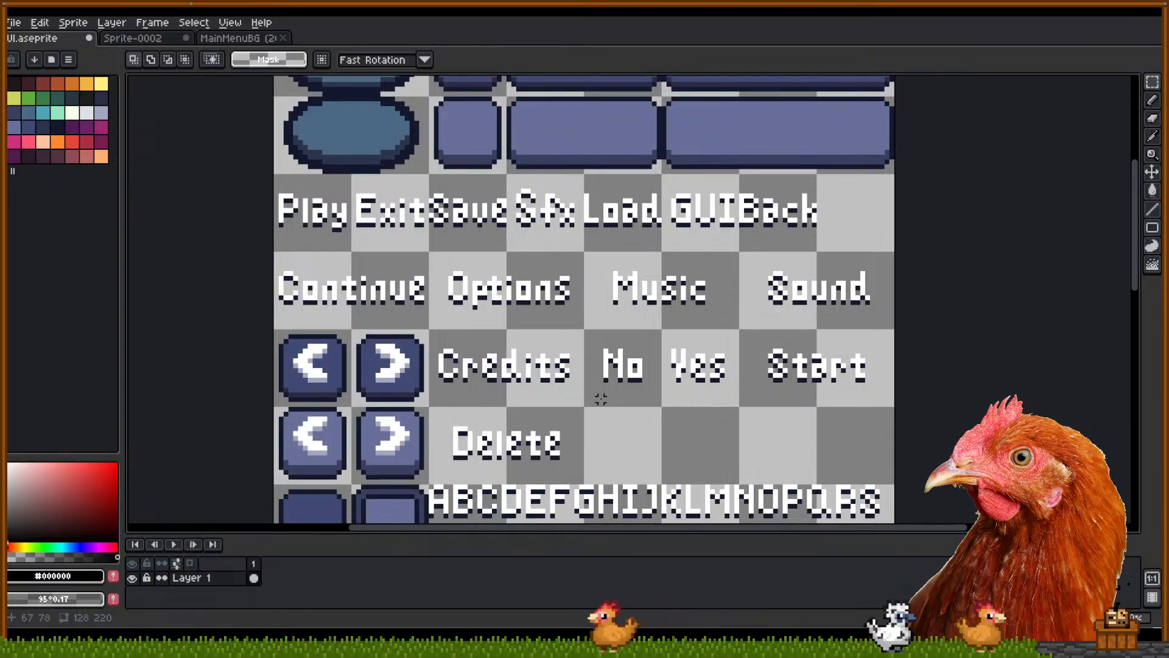
left_click_drag(602, 399, 626, 405)
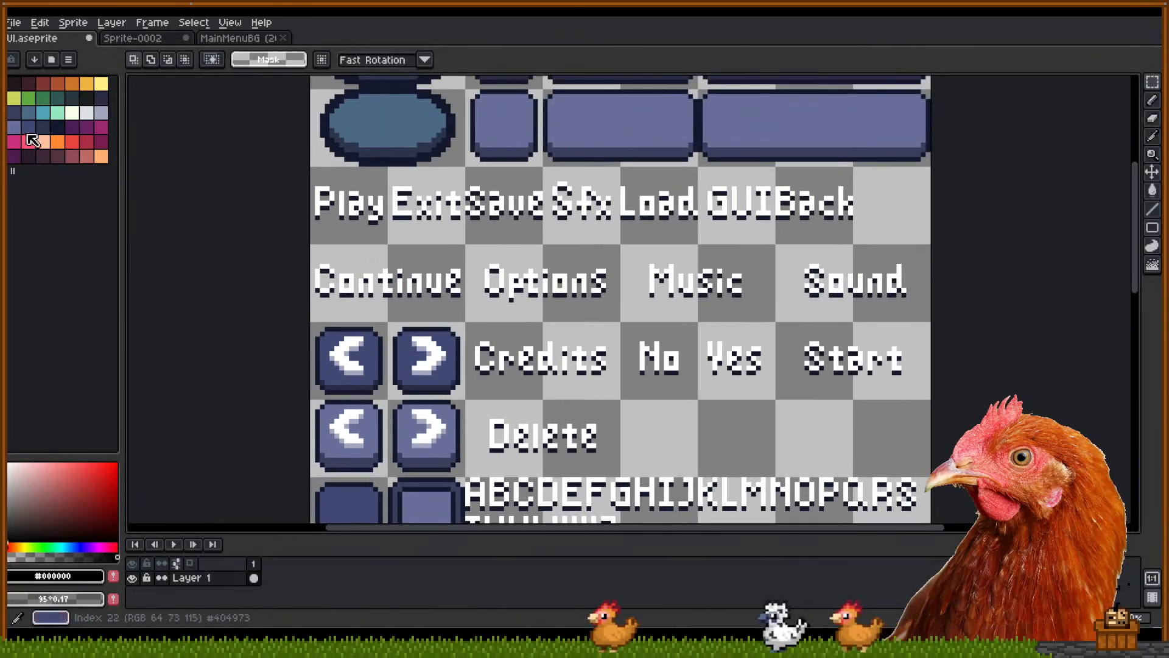
Switch to the Sprite-0002 menu sketch and select the Exit sketch at the left edge
left_click(131, 39)
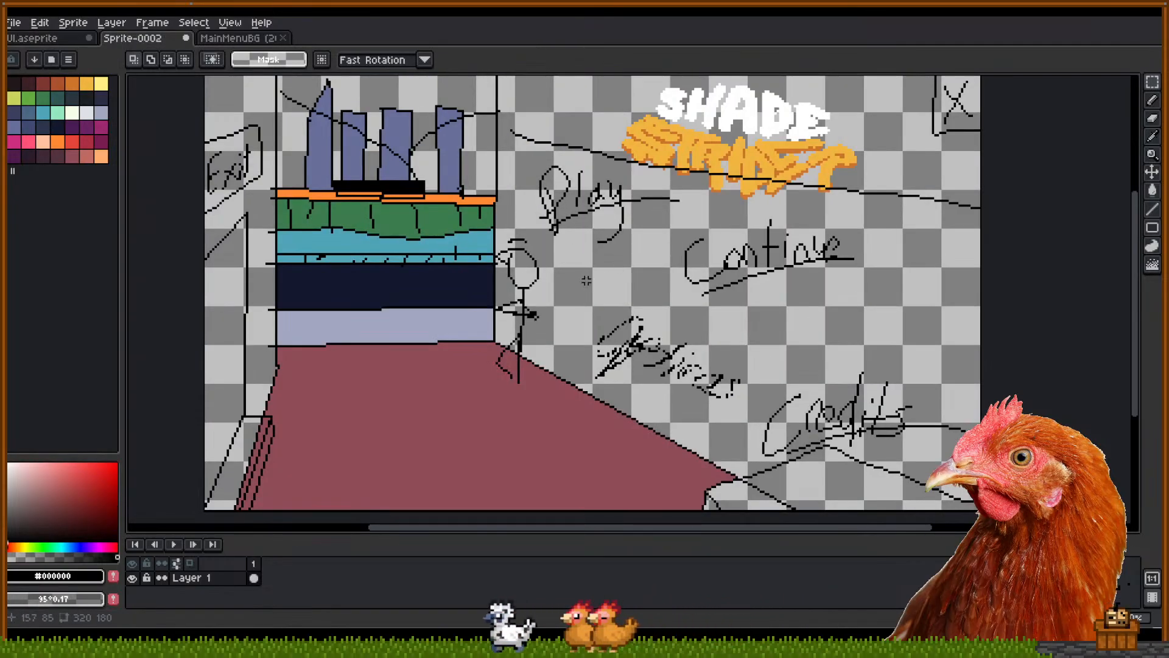
mouse_move(770, 326)
left_mouse_down()
mouse_move(760, 327)
mouse_move(780, 308)
mouse_move(762, 332)
left_mouse_up()
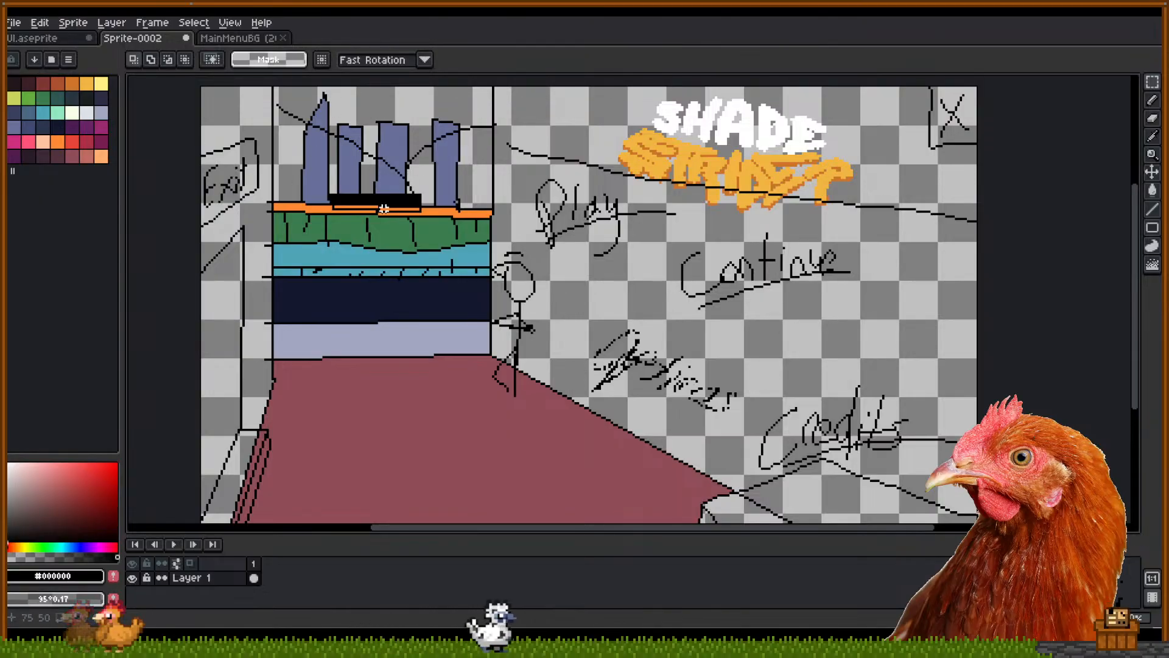
left_click_drag(325, 134, 346, 122)
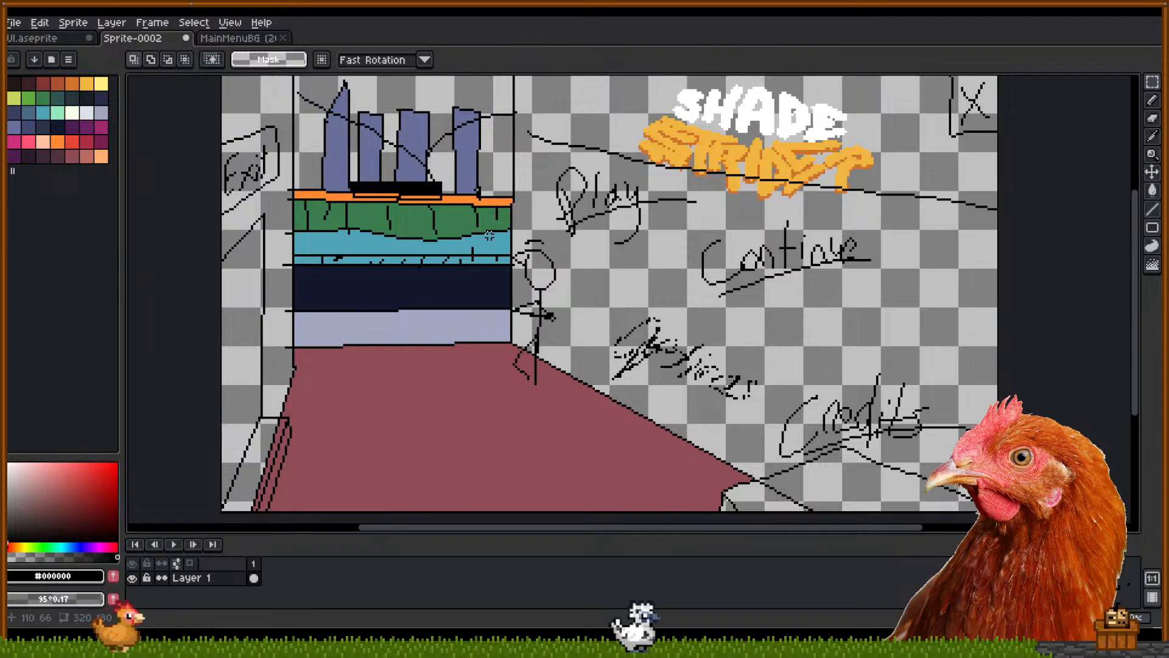
left_click_drag(342, 228, 294, 254)
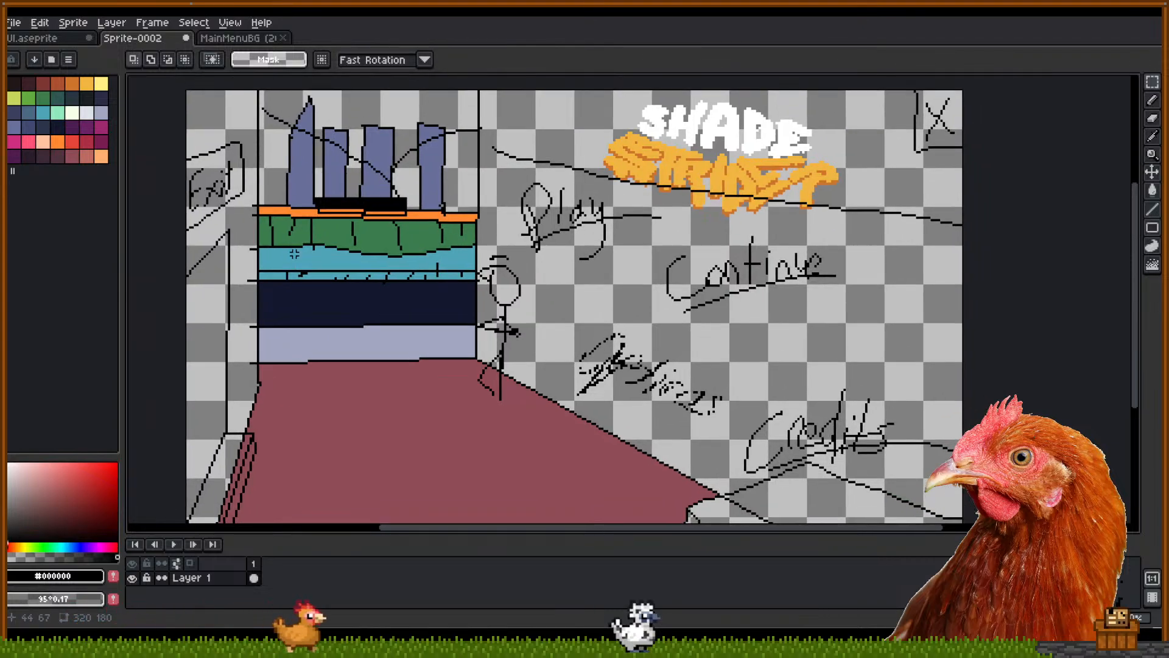
left_click_drag(161, 152, 248, 238)
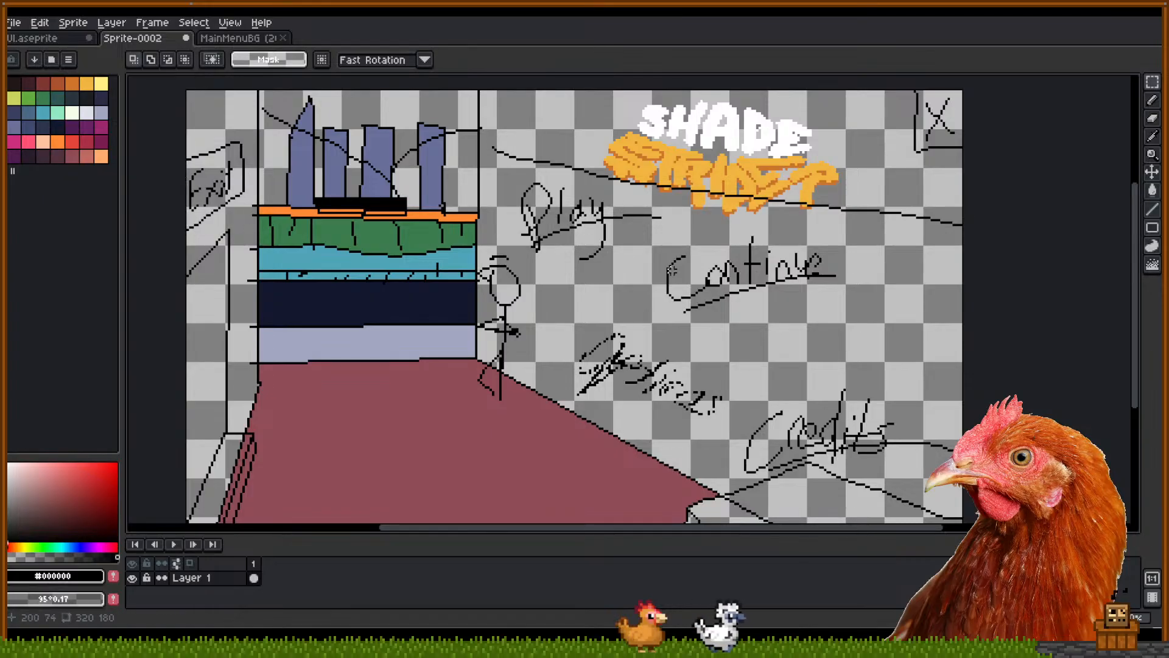
Erase the handwritten Credits scribble from the menu mock-up
left_click_drag(695, 292, 533, 309)
scroll(765, 183, "down", 2)
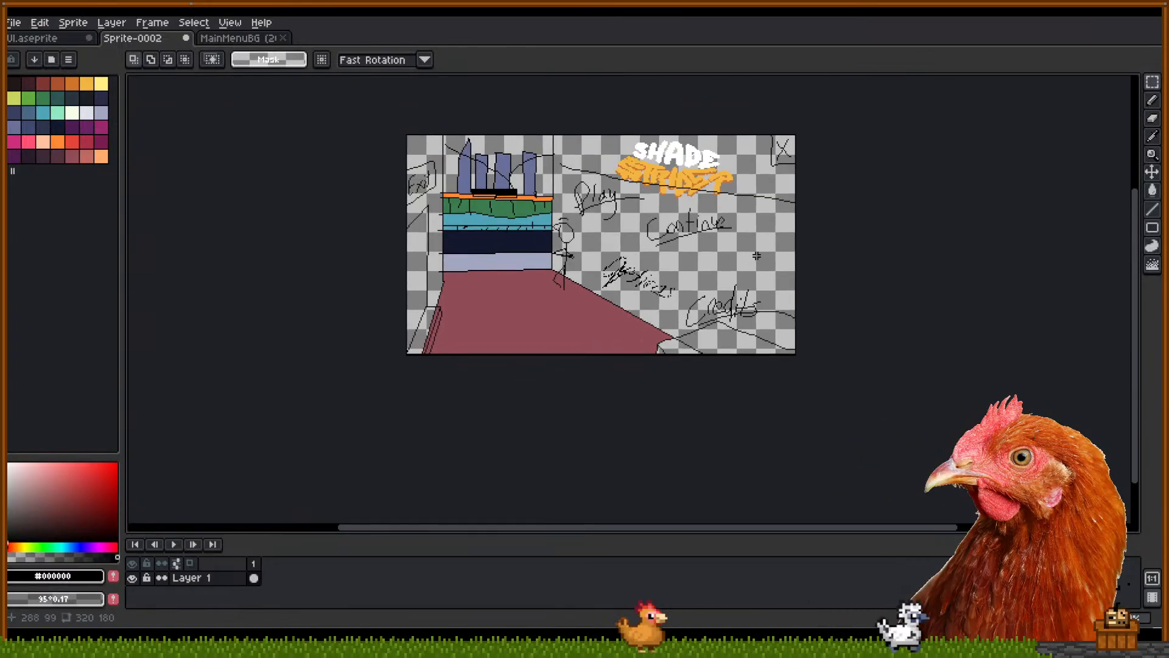
scroll(769, 209, "up", 2)
scroll(770, 209, "down", 2)
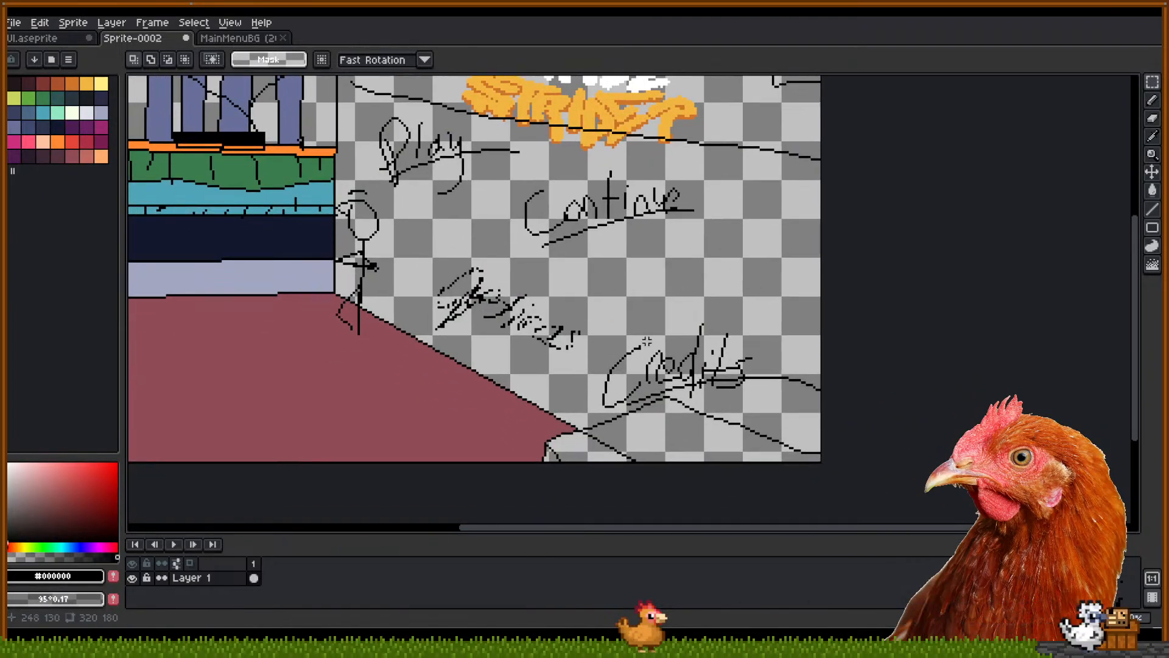
left_click_drag(594, 331, 877, 444)
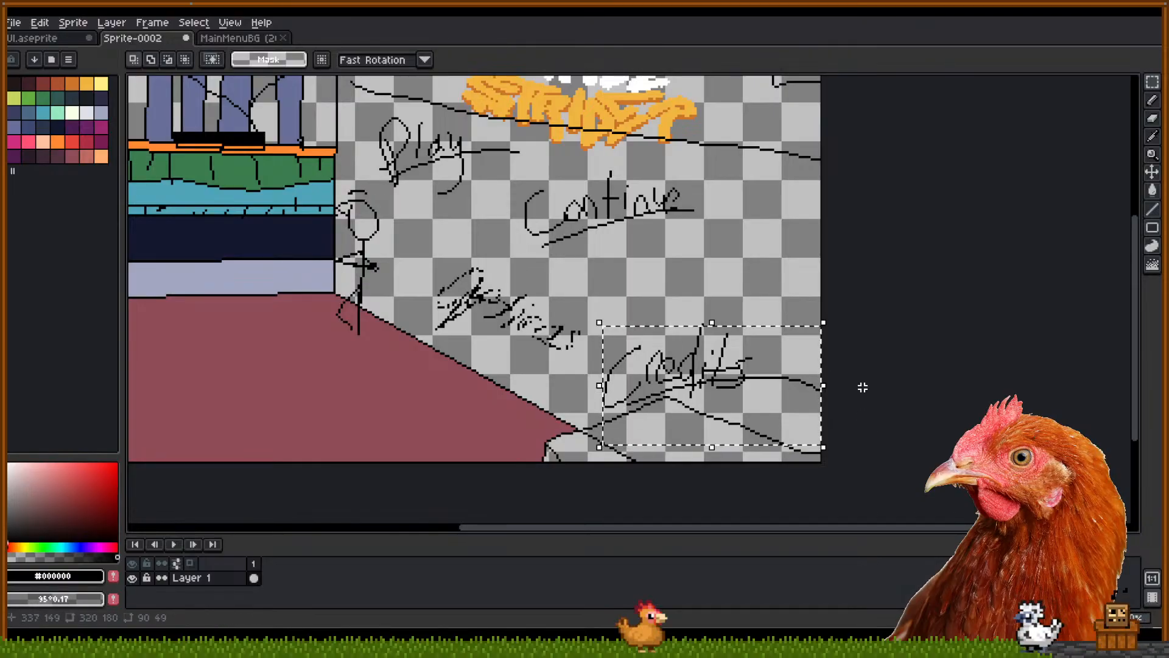
key("Delete")
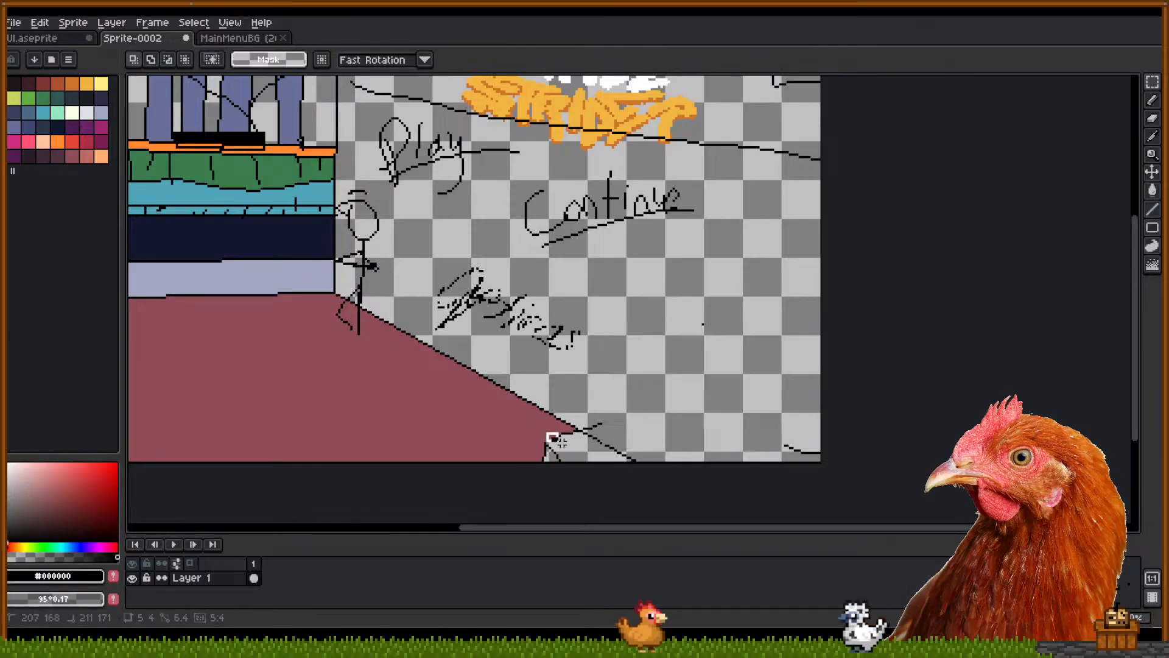
Clear the stray stroke near the floor's lower edge, then start a pencil line
left_click_drag(545, 430, 683, 463)
key("Delete")
scroll(797, 404, "down", 1)
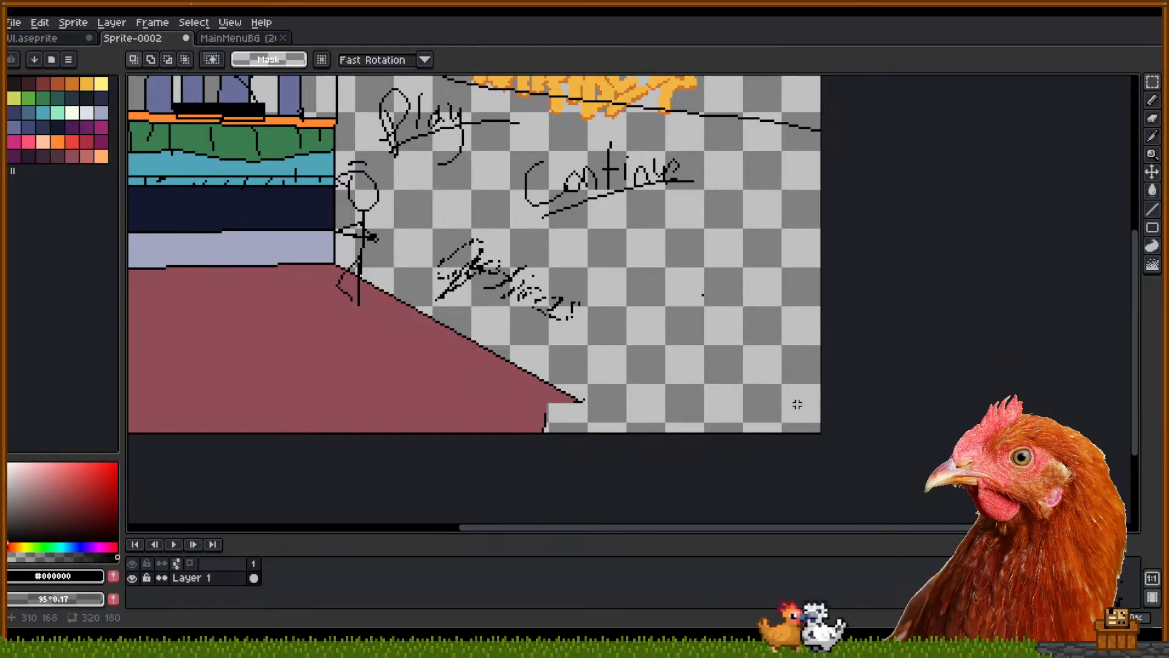
key("b")
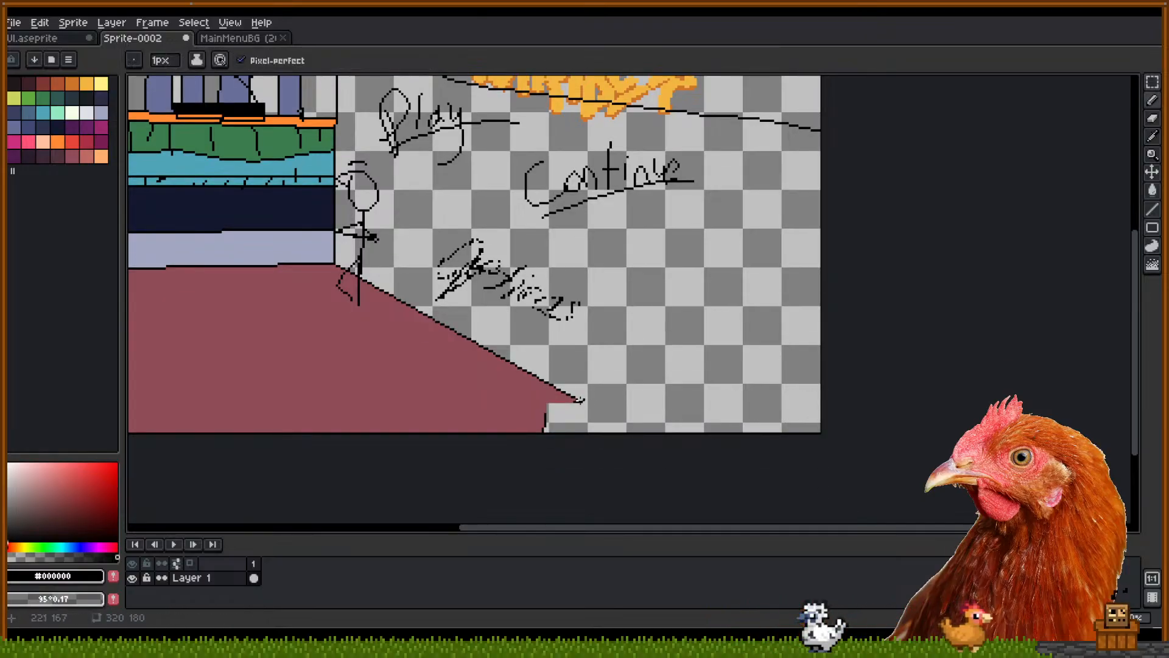
left_click(573, 405)
scroll(679, 313, "up", 2)
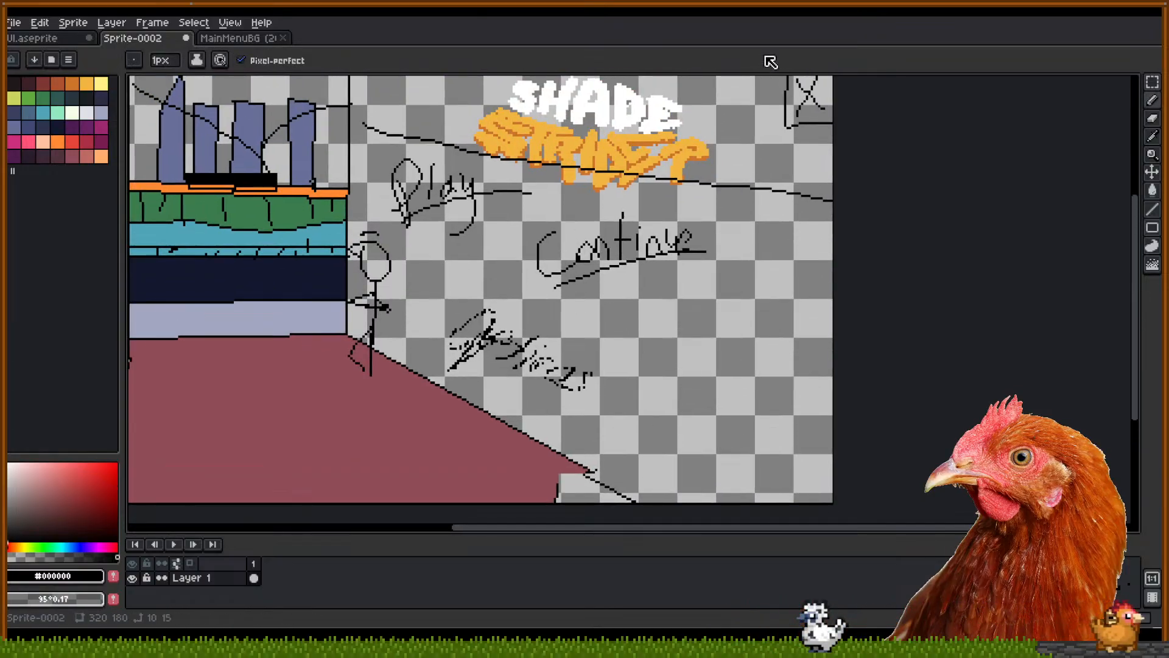
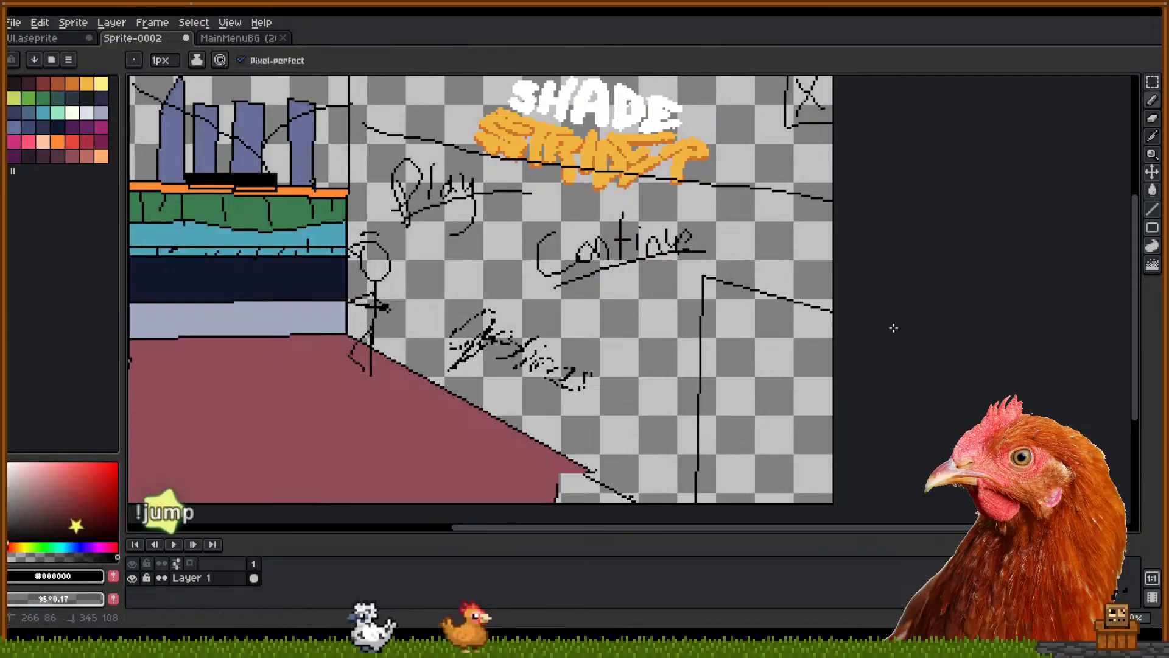
Pencil the vertical and slanted door-frame lines on the right wall, undoing the bad joining stroke
mouse_move(730, 307)
left_mouse_down()
mouse_move(730, 505)
mouse_move(720, 509)
left_mouse_up()
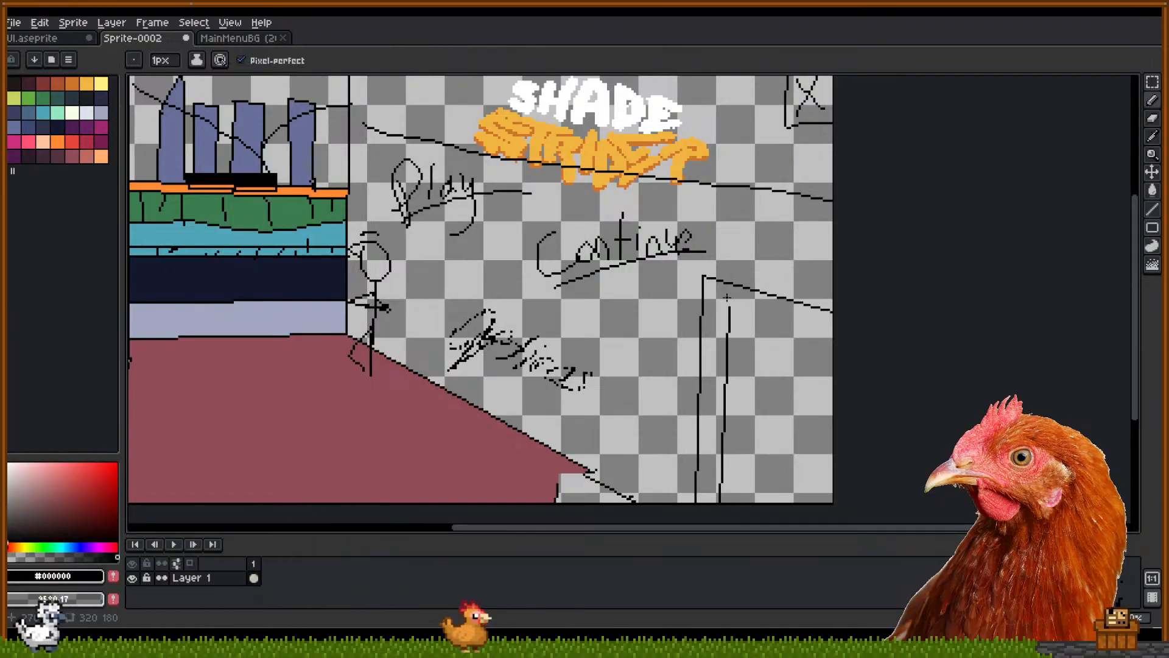
left_click_drag(731, 303, 732, 285)
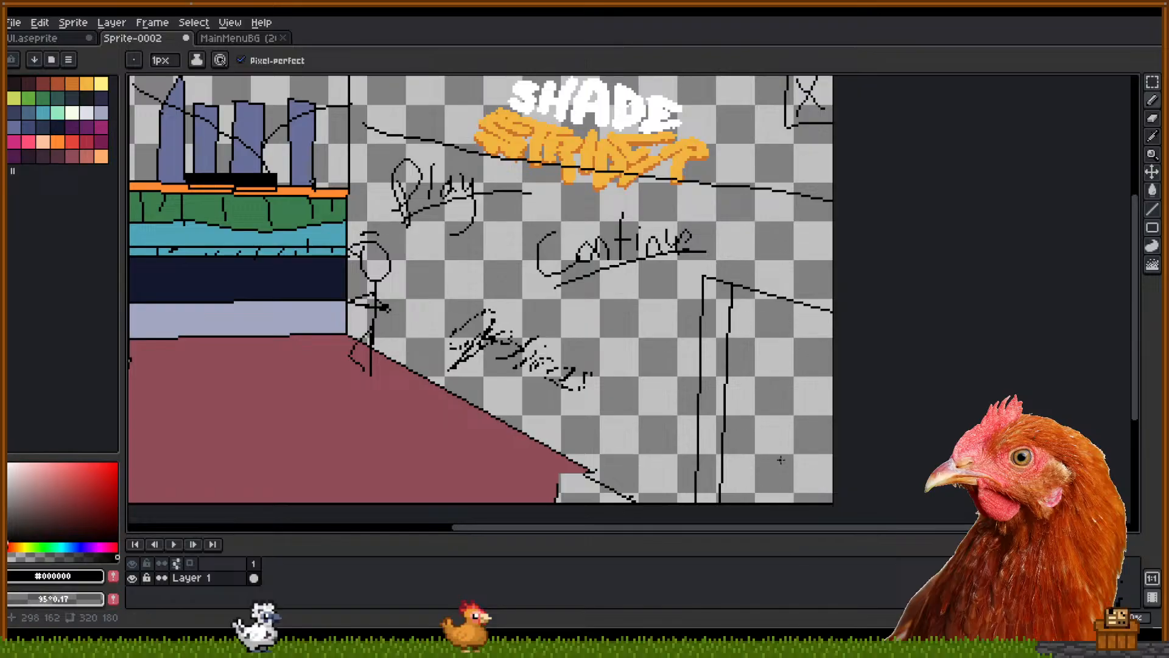
key("ctrl+z")
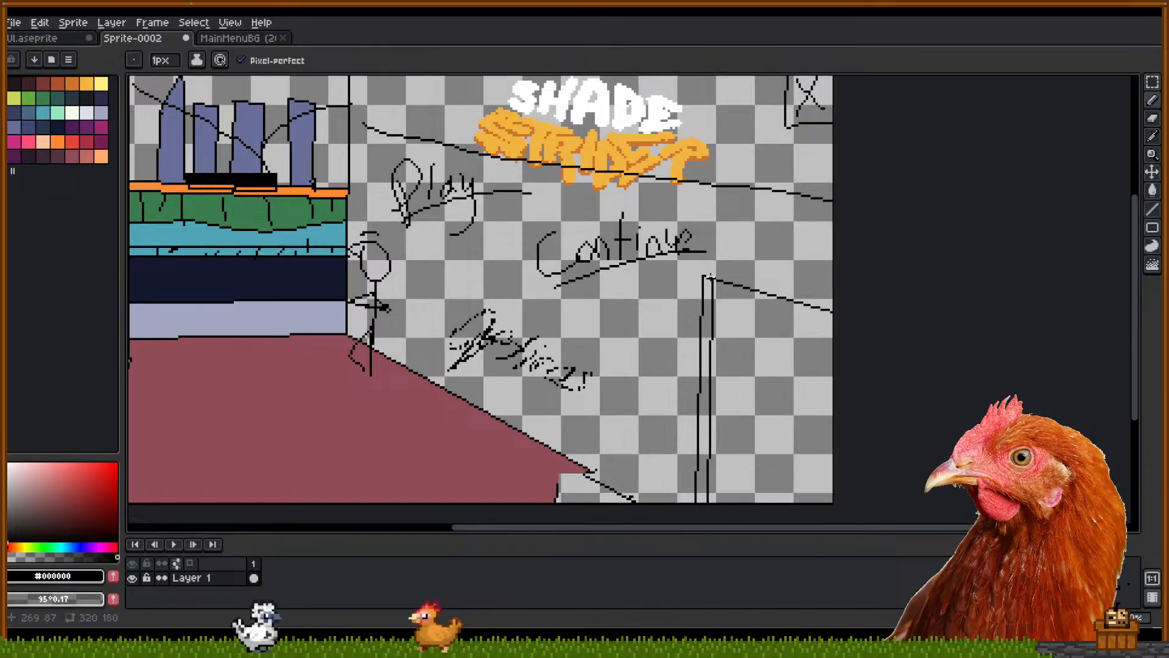
left_click_drag(826, 436, 827, 524)
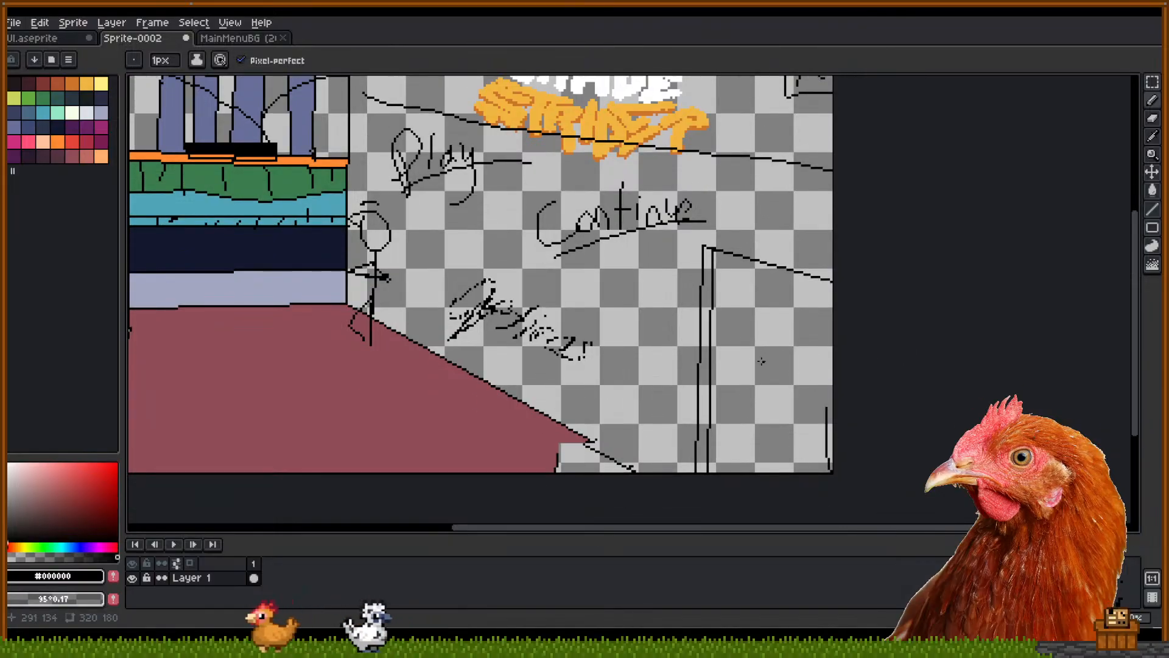
mouse_move(794, 305)
left_mouse_down()
mouse_move(789, 330)
mouse_move(800, 393)
left_mouse_up()
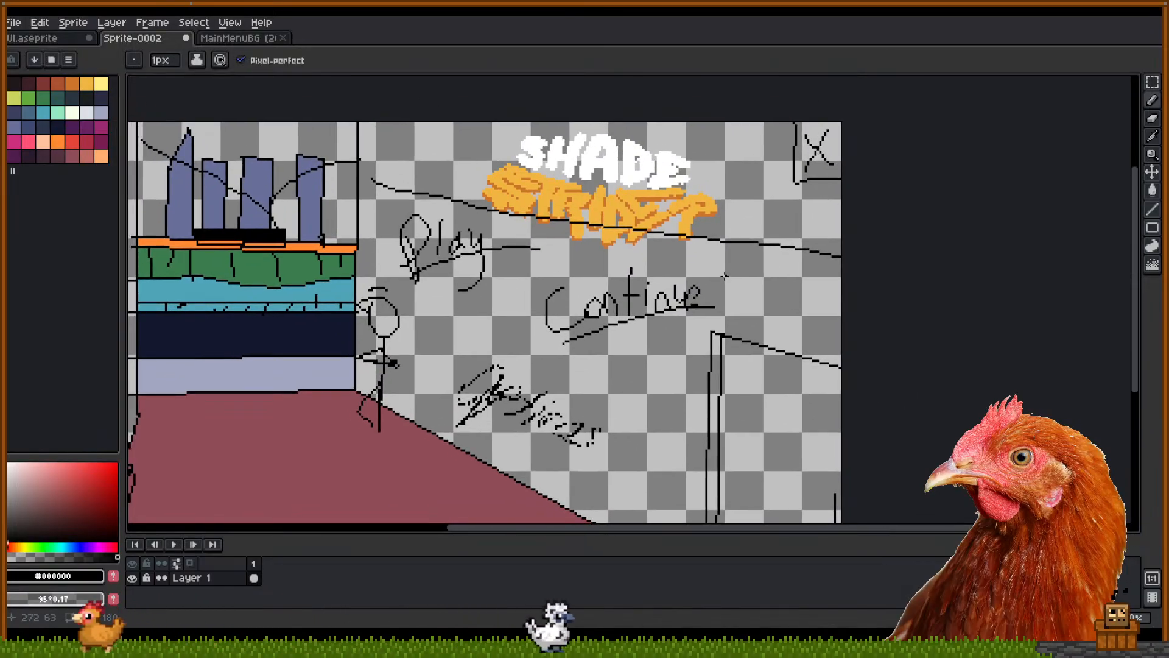
key("m")
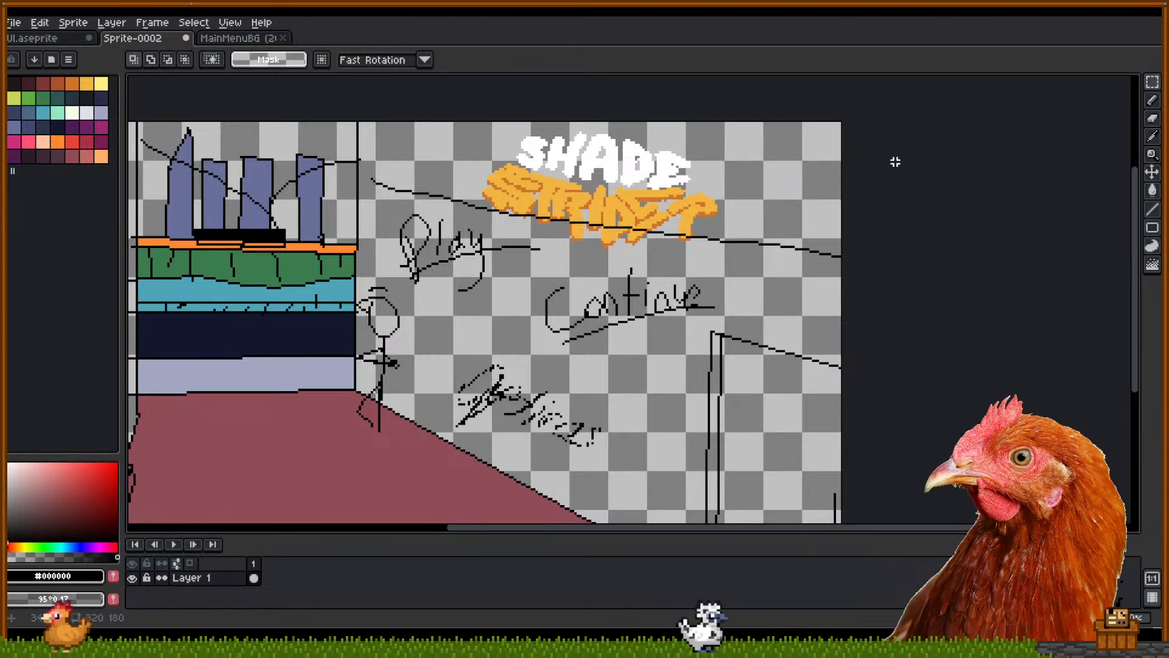
key("b")
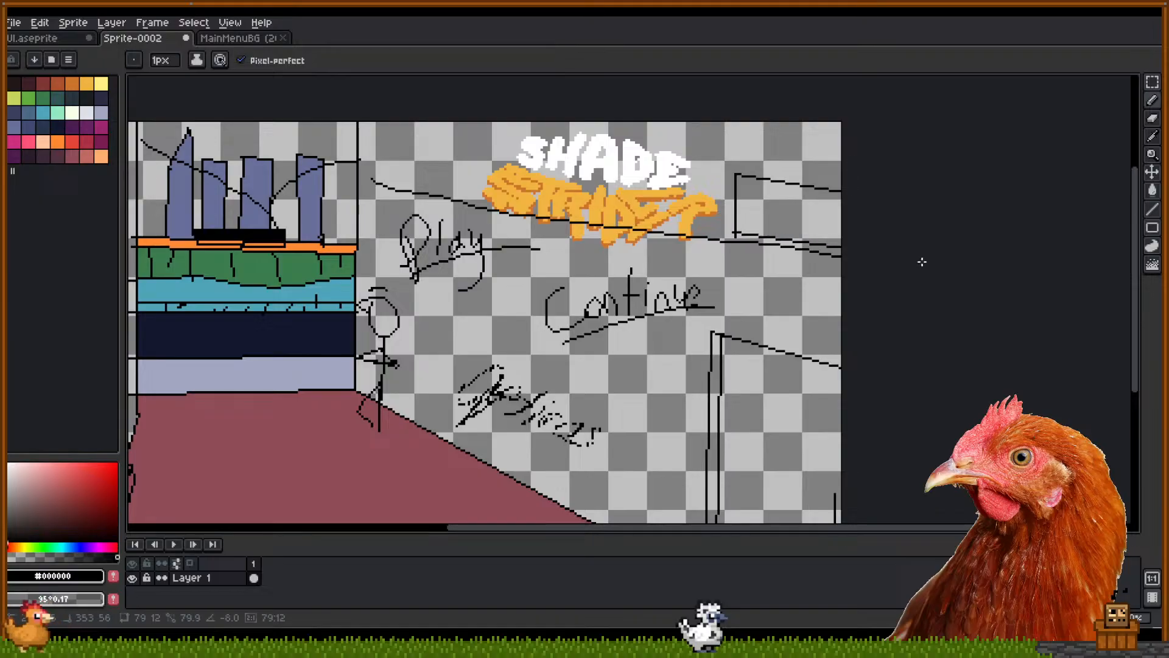
scroll(883, 231, "down", 3)
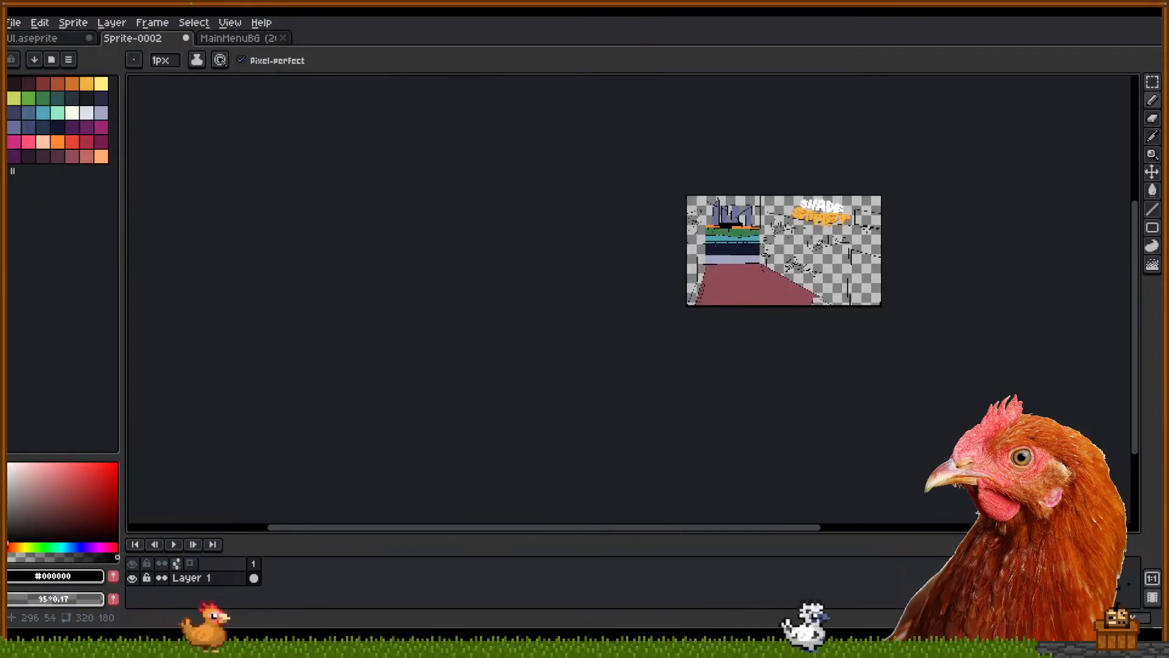
Letter 'Exit' in the top-right box with the Pencil, undoing the misplaced strokes
scroll(862, 269, "up", 1)
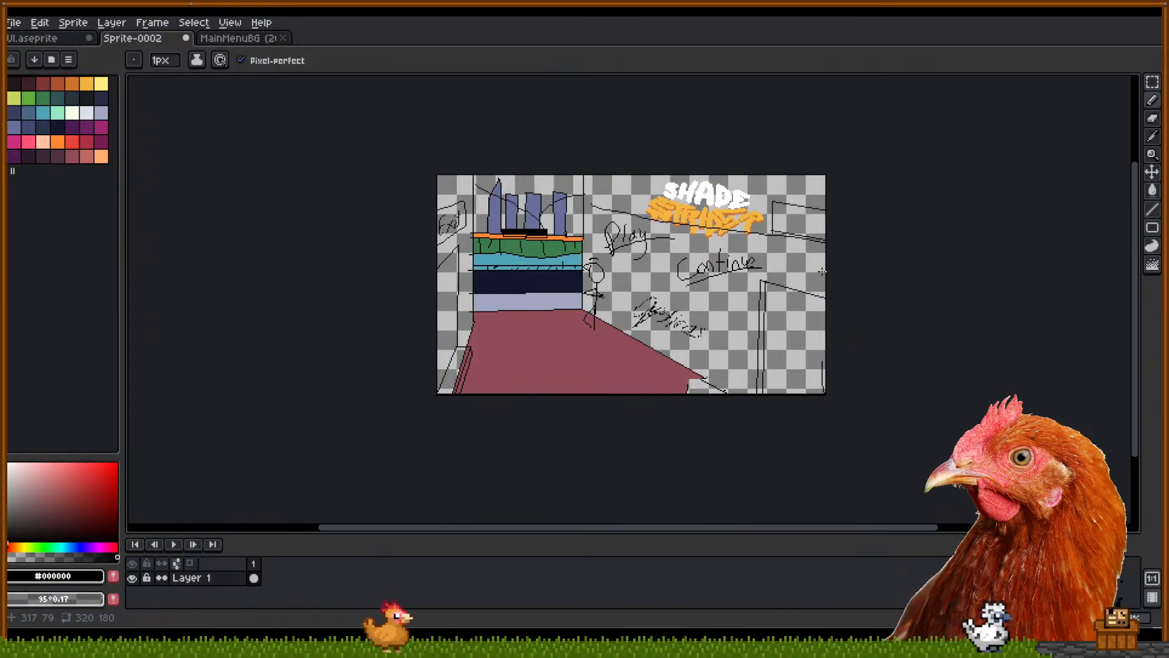
scroll(824, 269, "up", 2)
scroll(826, 268, "down", 2)
scroll(828, 266, "up", 2)
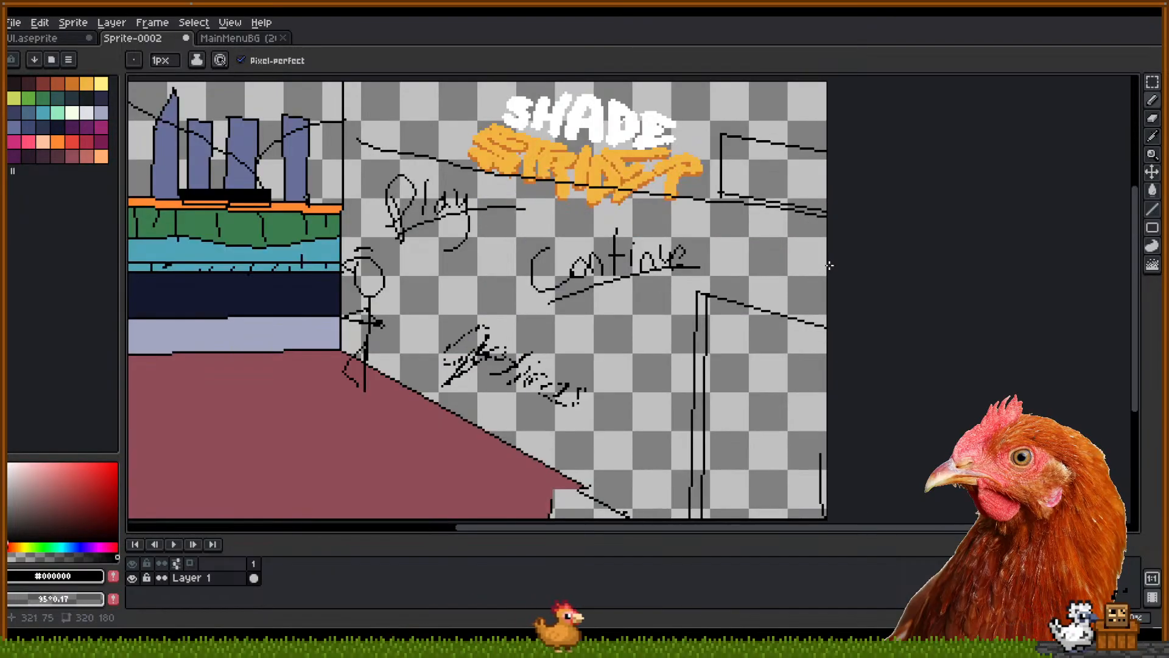
scroll(830, 265, "down", 1)
scroll(754, 260, "up", 2)
key("ctrl+z")
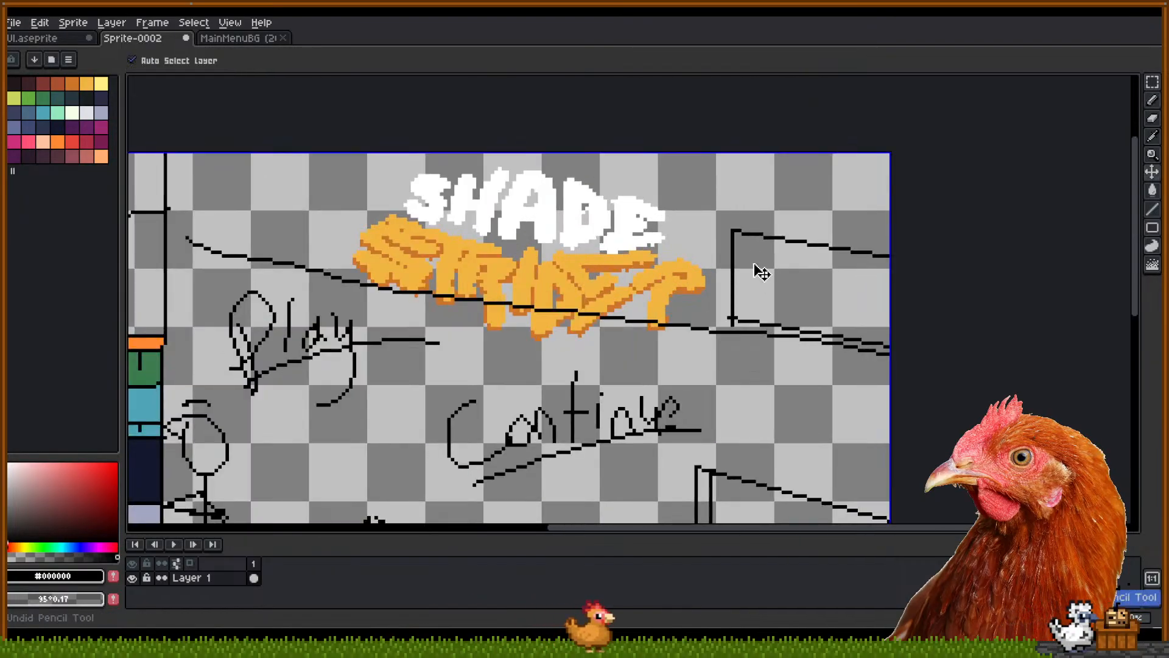
mouse_move(758, 255)
left_mouse_down()
mouse_move(756, 304)
mouse_move(755, 248)
mouse_move(805, 264)
left_mouse_up()
key("ctrl+z")
key("ctrl+z")
mouse_move(781, 303)
left_mouse_down()
mouse_move(806, 304)
mouse_move(773, 305)
left_mouse_up()
key("ctrl+z")
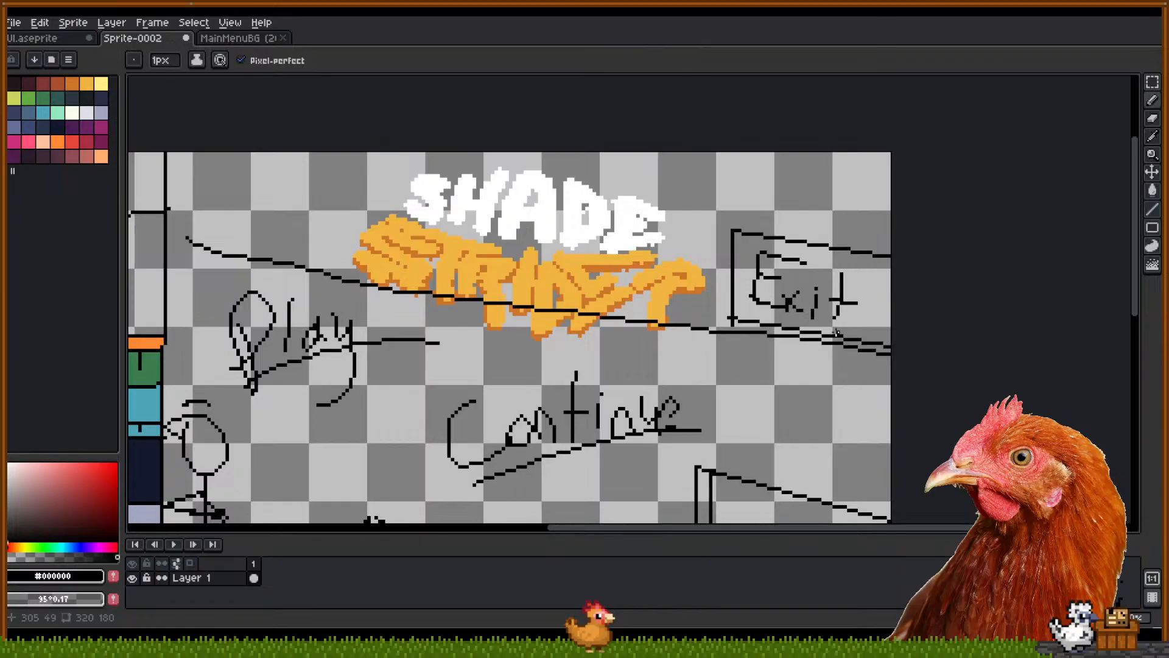
Marquee-select and delete the old Exit sketch and the doorway on the left wall
mouse_move(570, 348)
left_mouse_down()
mouse_move(751, 301)
mouse_move(950, 278)
left_mouse_up()
mouse_move(405, 286)
left_mouse_down()
mouse_move(801, 298)
mouse_move(828, 327)
left_mouse_up()
key("e")
scroll(600, 245, "down", 2)
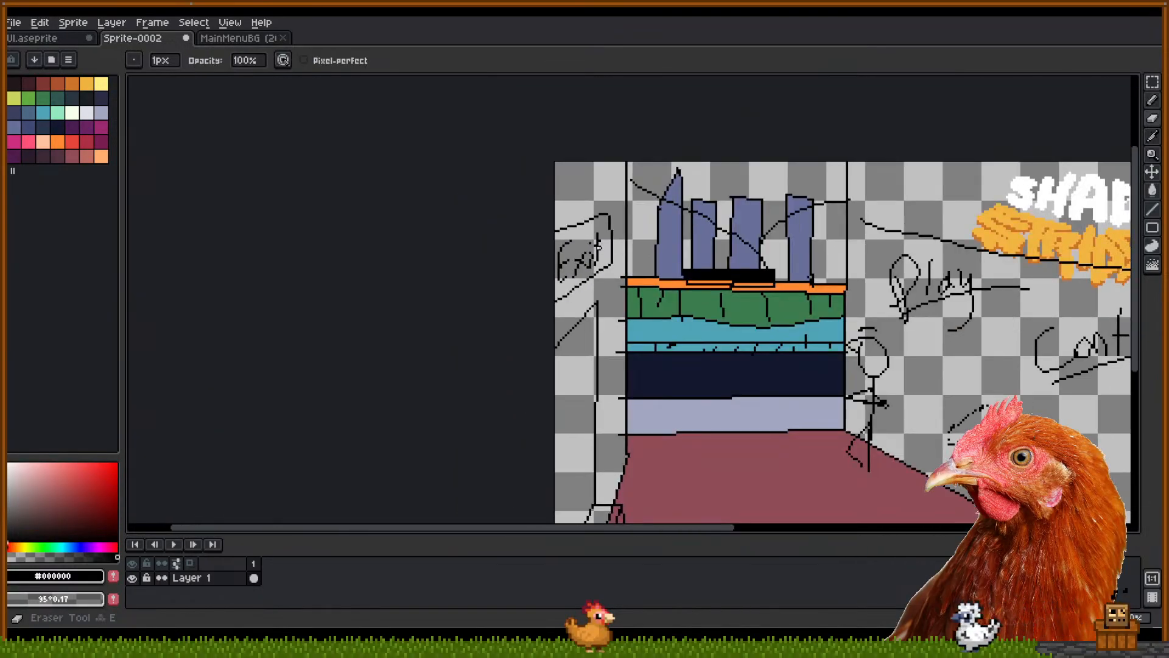
key("m")
left_click_drag(552, 180, 611, 301)
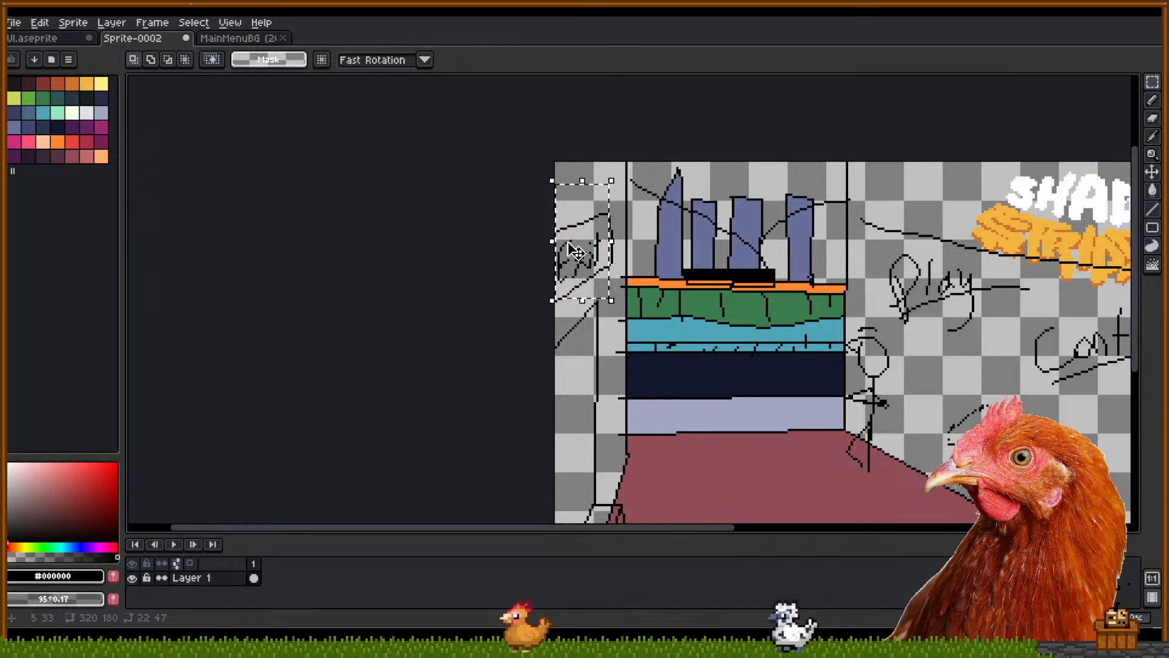
key("Delete")
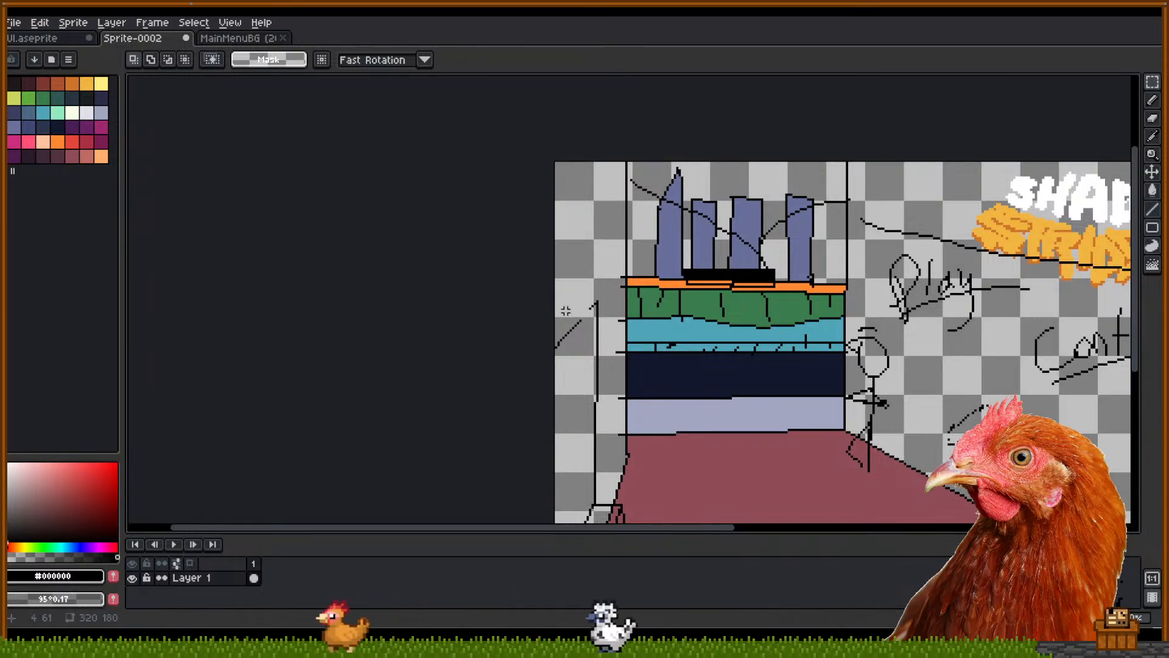
mouse_move(606, 263)
left_mouse_down()
mouse_move(549, 519)
mouse_move(426, 512)
left_mouse_up()
key("Delete")
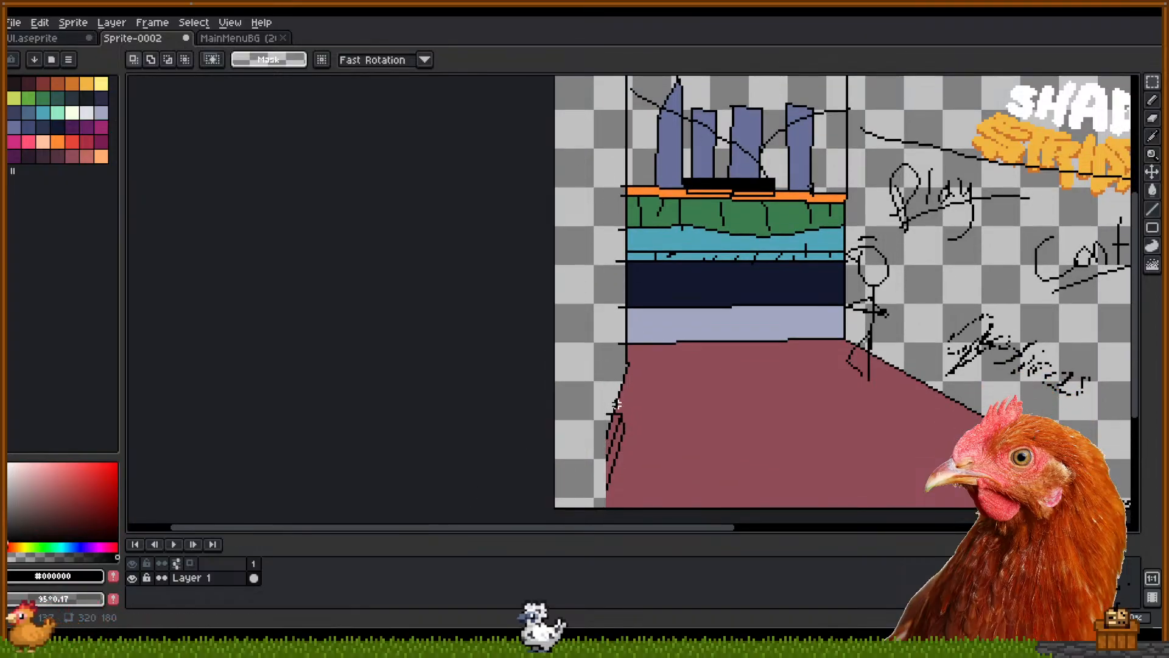
Erase the floor's lower-left corner and pencil a new diagonal edge in its place
left_click_drag(617, 405, 619, 460)
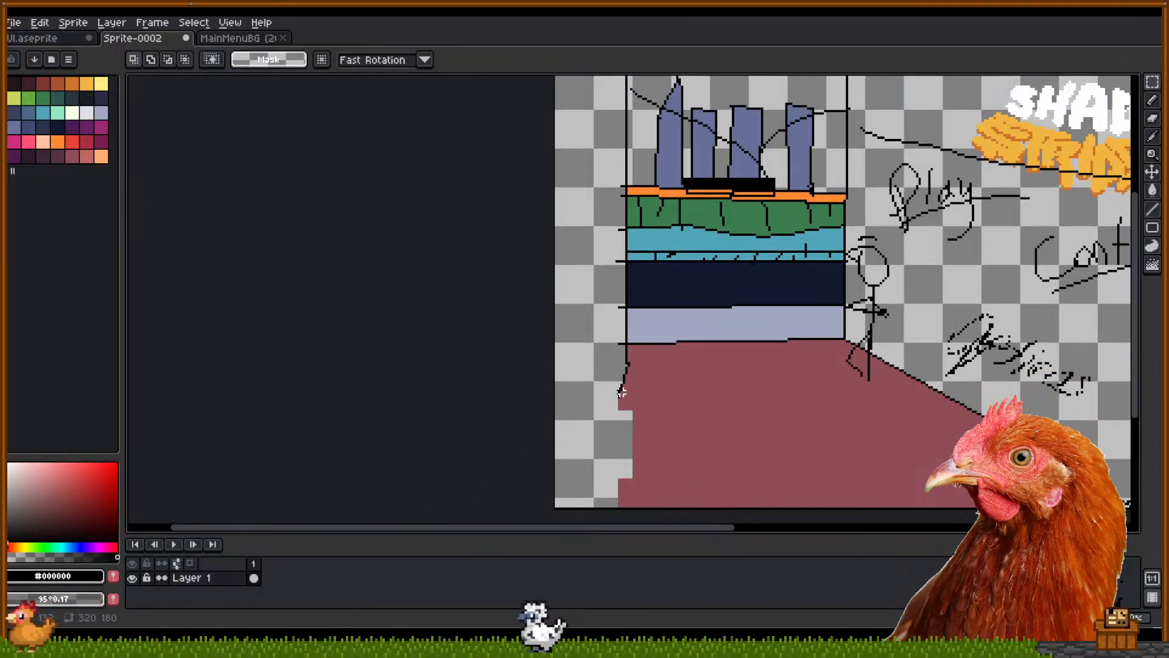
key("b")
left_click_drag(621, 392, 535, 522)
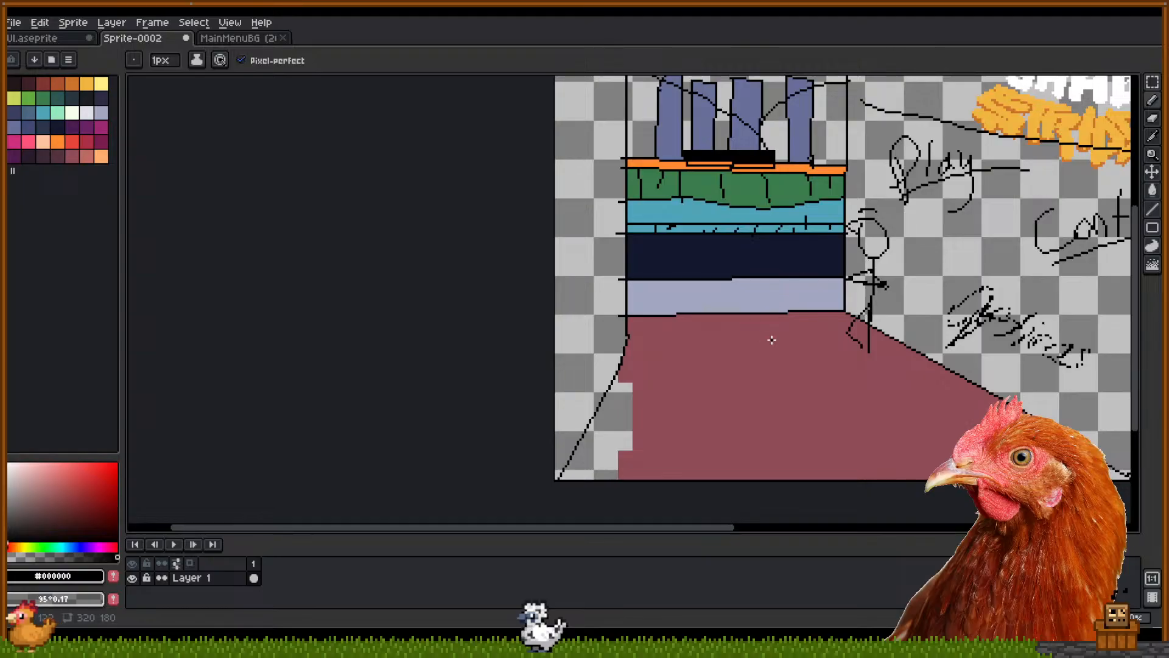
left_click_drag(772, 340, 671, 365)
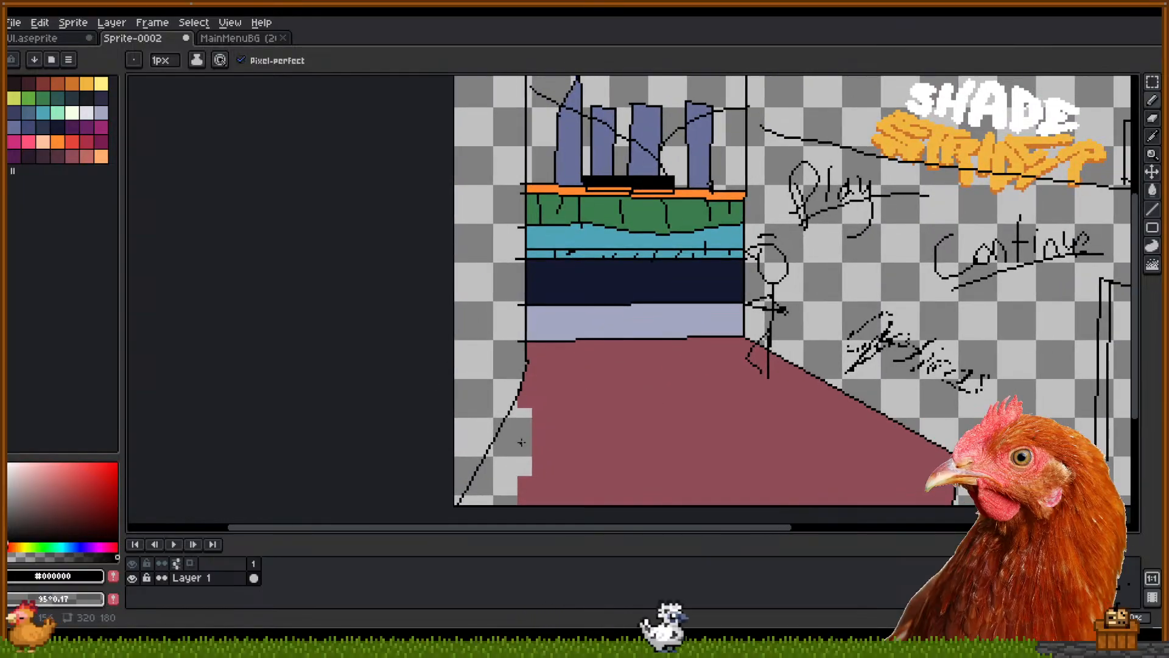
left_click_drag(621, 396, 525, 408)
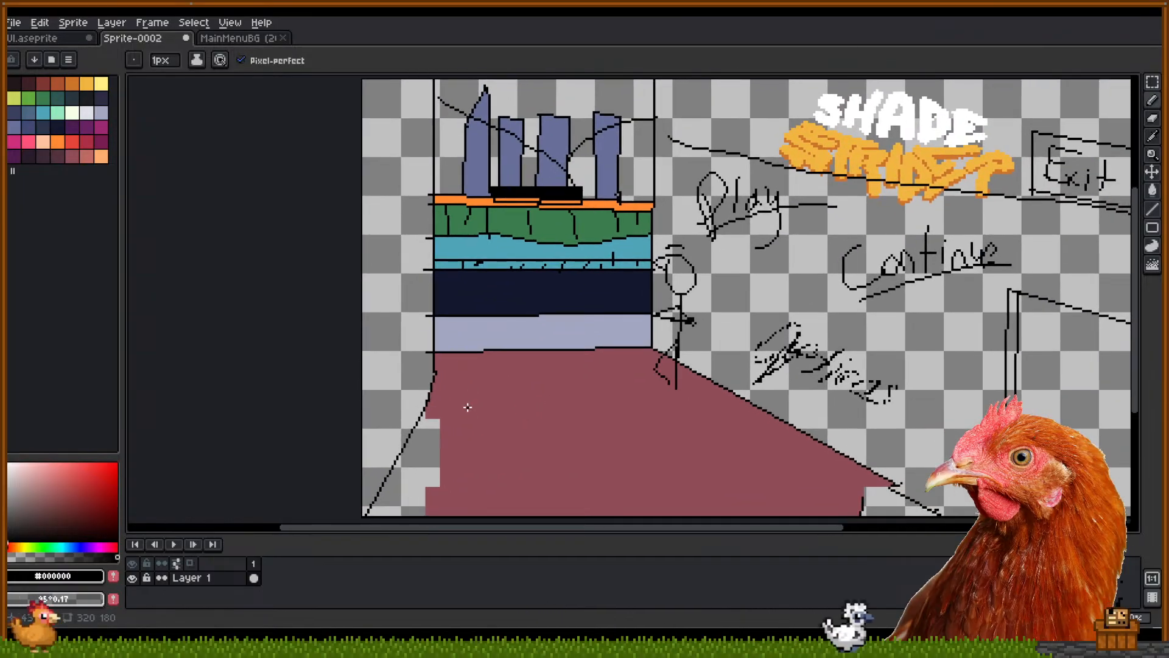
Fill the erased lower-left floor gap with the crimson floor colour and restore black for drawing
left_click(432, 434, "alt")
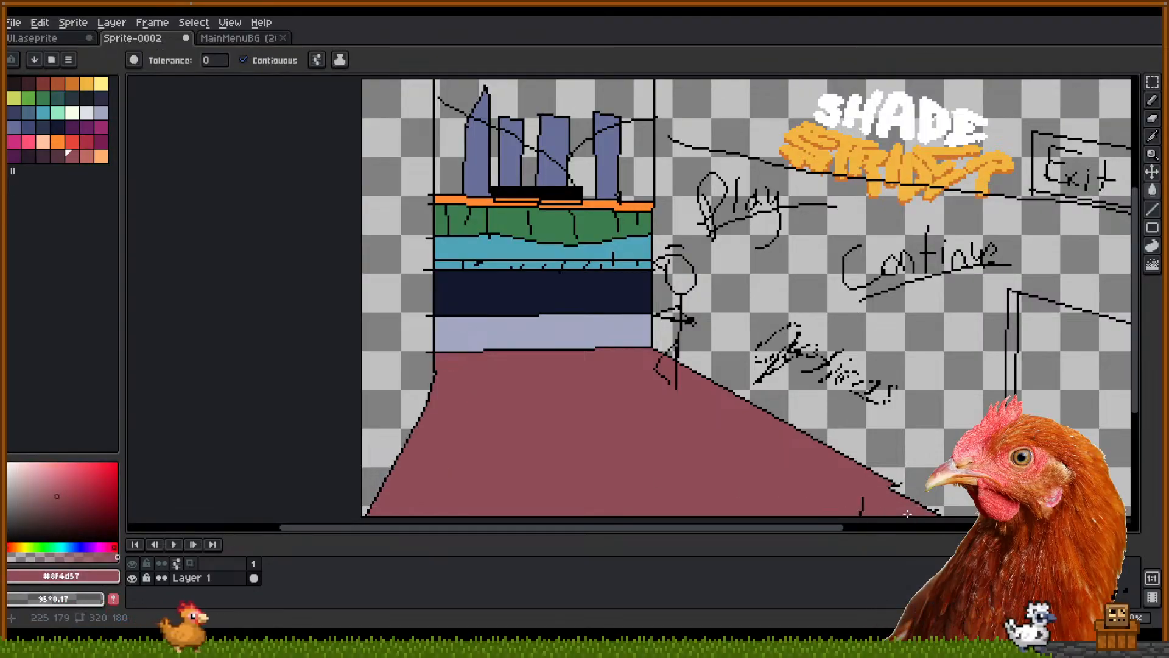
left_click_drag(679, 408, 674, 427)
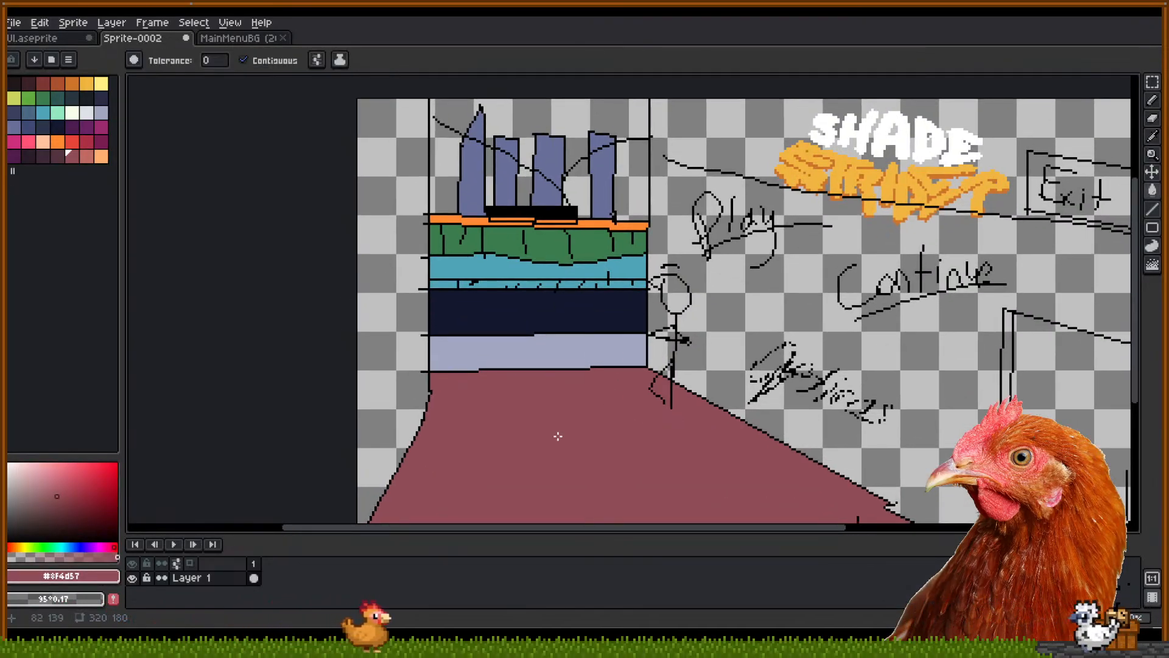
left_click_drag(519, 438, 567, 462)
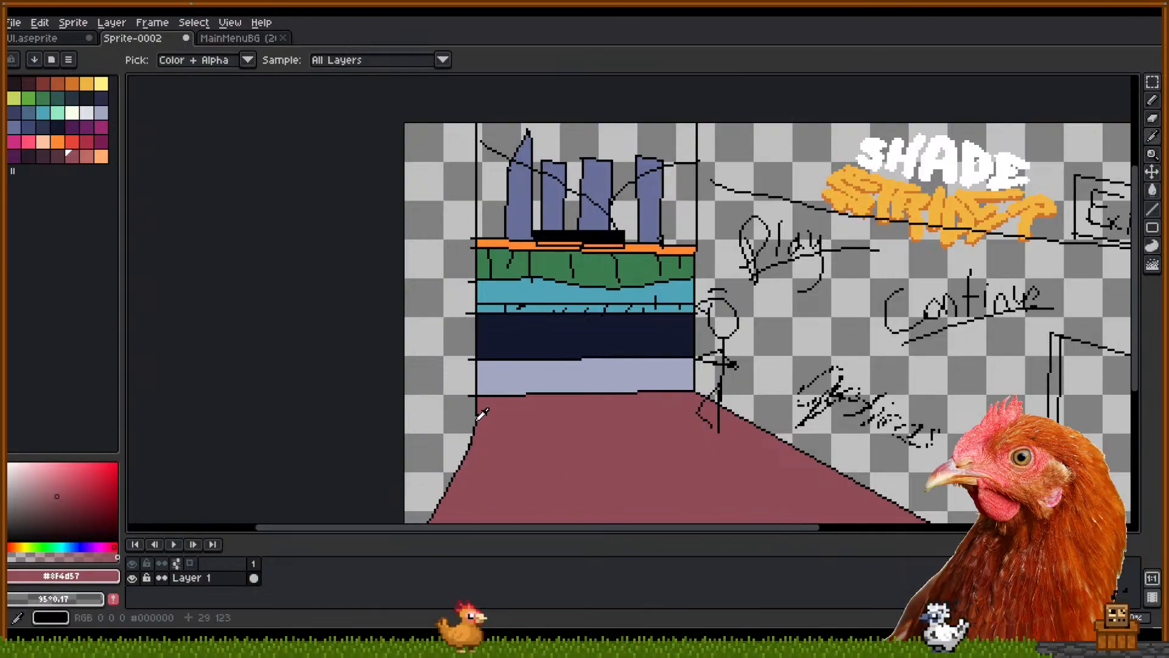
left_click(479, 419, "alt")
left_click_drag(545, 412, 519, 508)
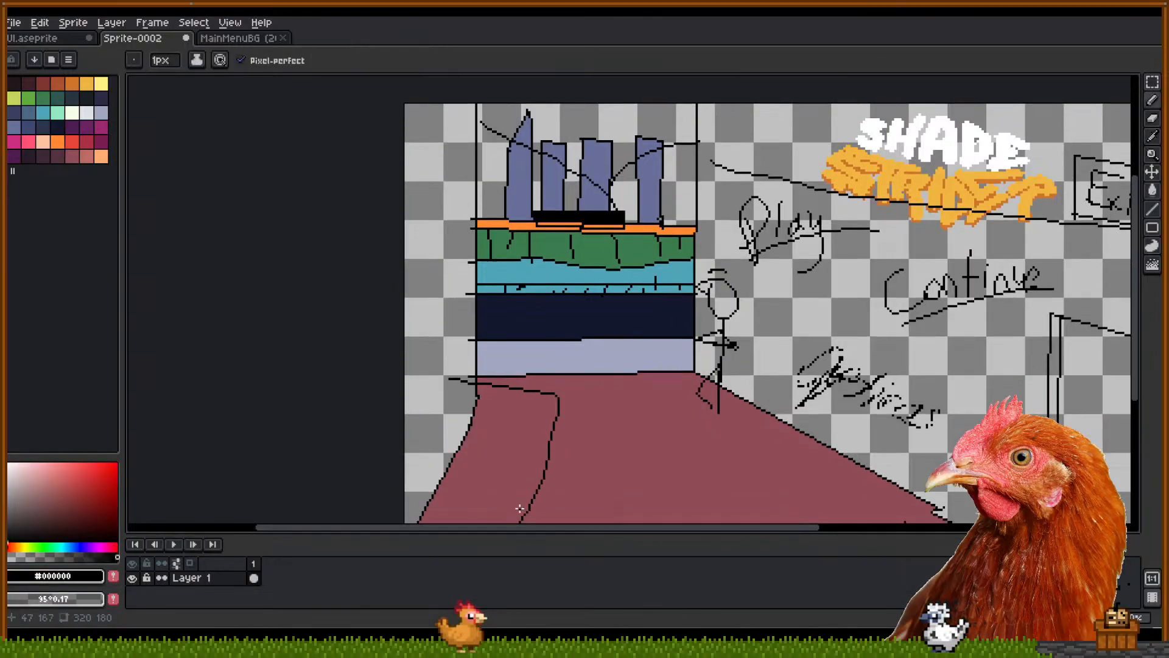
key("ctrl+z")
Sketch rough black perspective lines across the top and around the distant towers
mouse_move(637, 446)
left_mouse_down()
mouse_move(505, 389)
mouse_move(585, 397)
left_mouse_up()
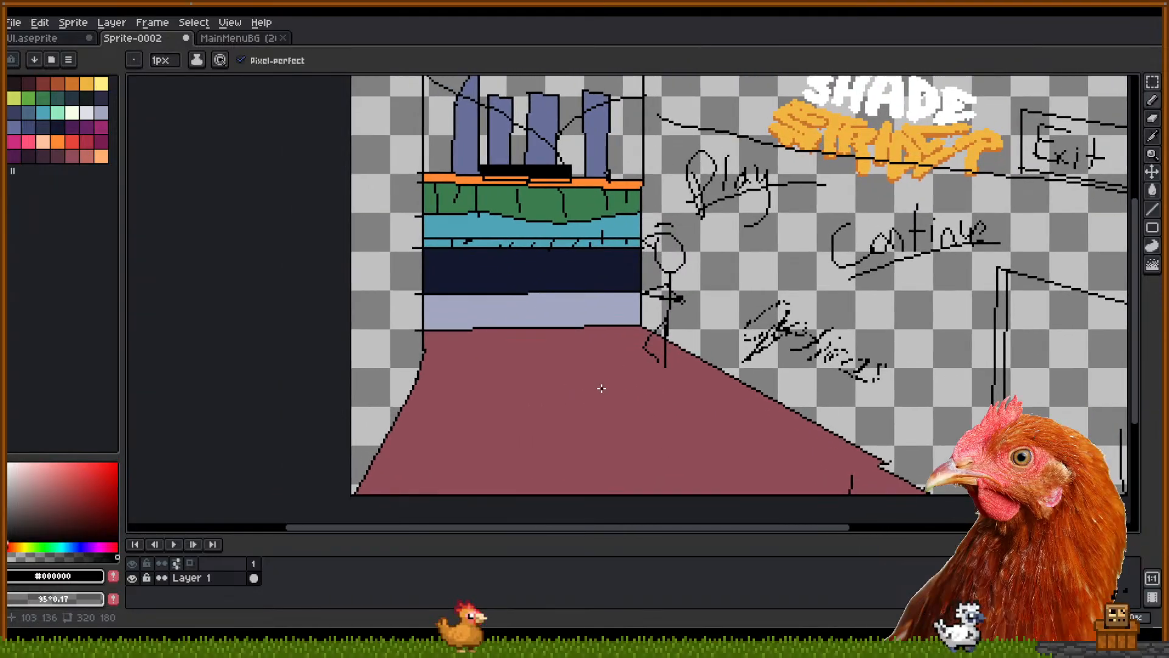
left_click_drag(584, 361, 607, 436)
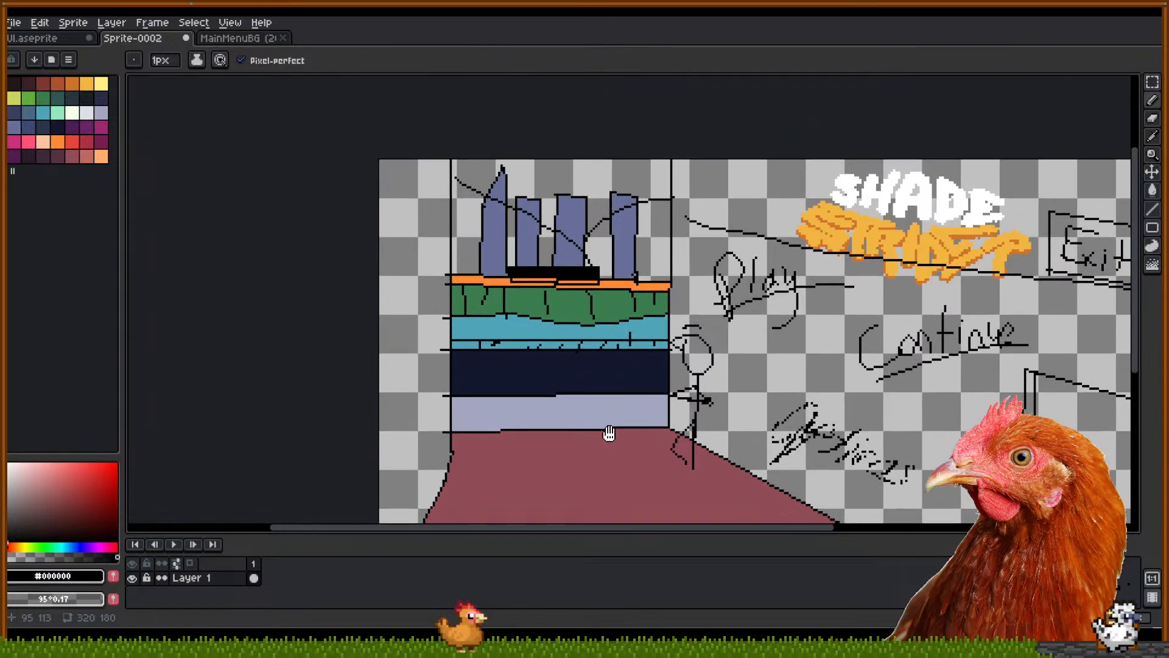
mouse_move(585, 252)
left_mouse_down()
mouse_move(834, 134)
mouse_move(312, 171)
mouse_move(853, 123)
left_mouse_up()
key("ctrl+z")
key("ctrl+z")
mouse_move(773, 111)
left_mouse_down()
mouse_move(687, 173)
mouse_move(651, 246)
mouse_move(681, 168)
left_mouse_up()
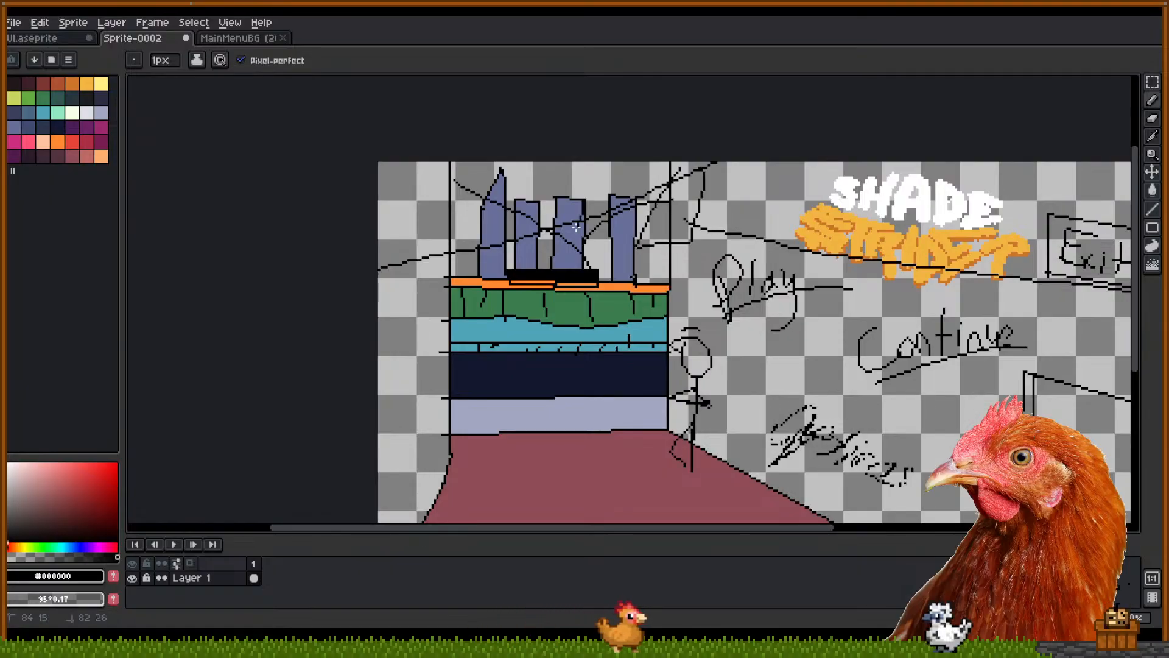
left_click_drag(583, 199, 437, 303)
left_click_drag(421, 259, 385, 336)
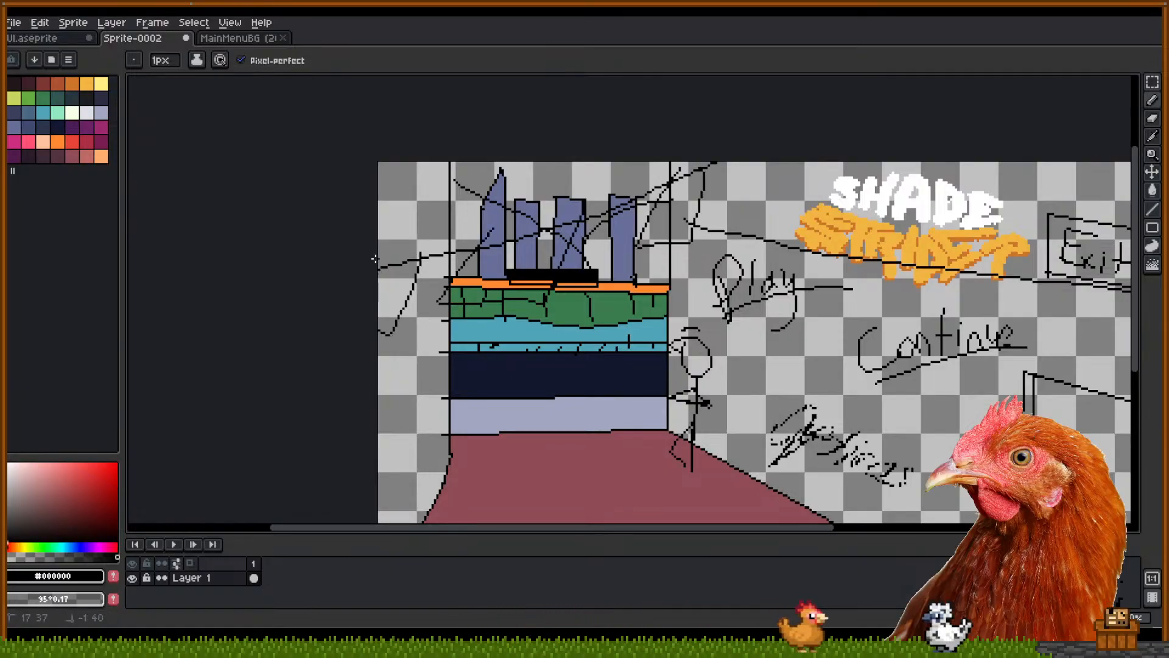
Undo the stray sketch strokes and outline a window shape on each side wall
scroll(591, 272, "down", 2)
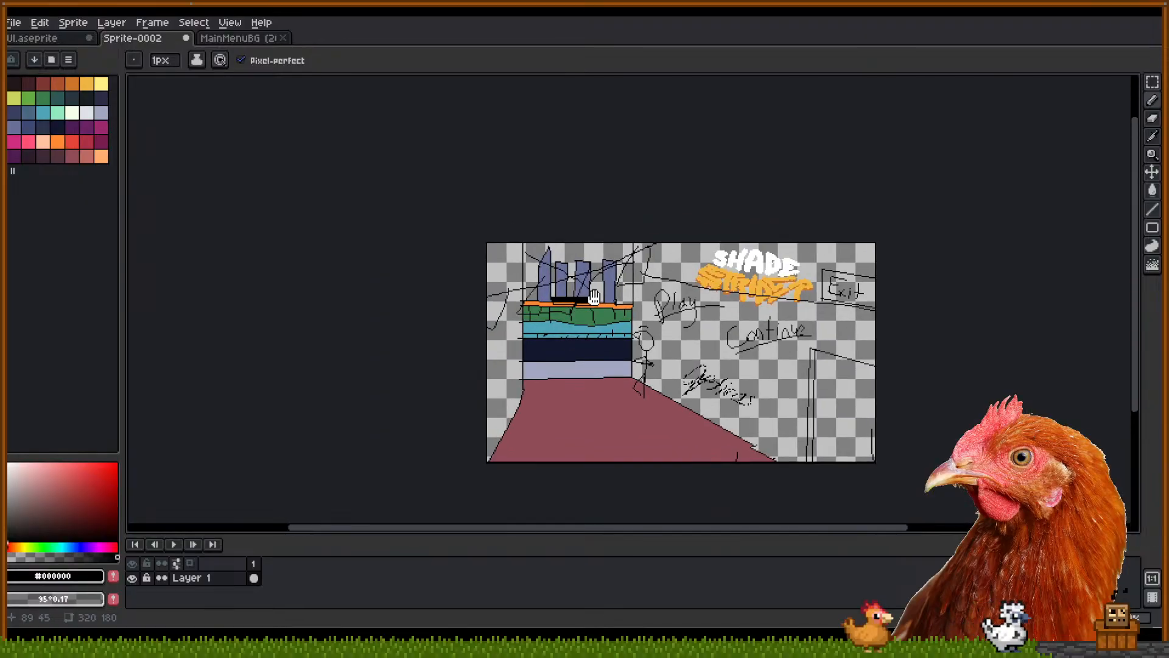
left_click_drag(591, 272, 518, 281)
scroll(615, 312, "up", 2)
key("ctrl+z")
key("ctrl+z")
key("ctrl+z")
key("ctrl+z")
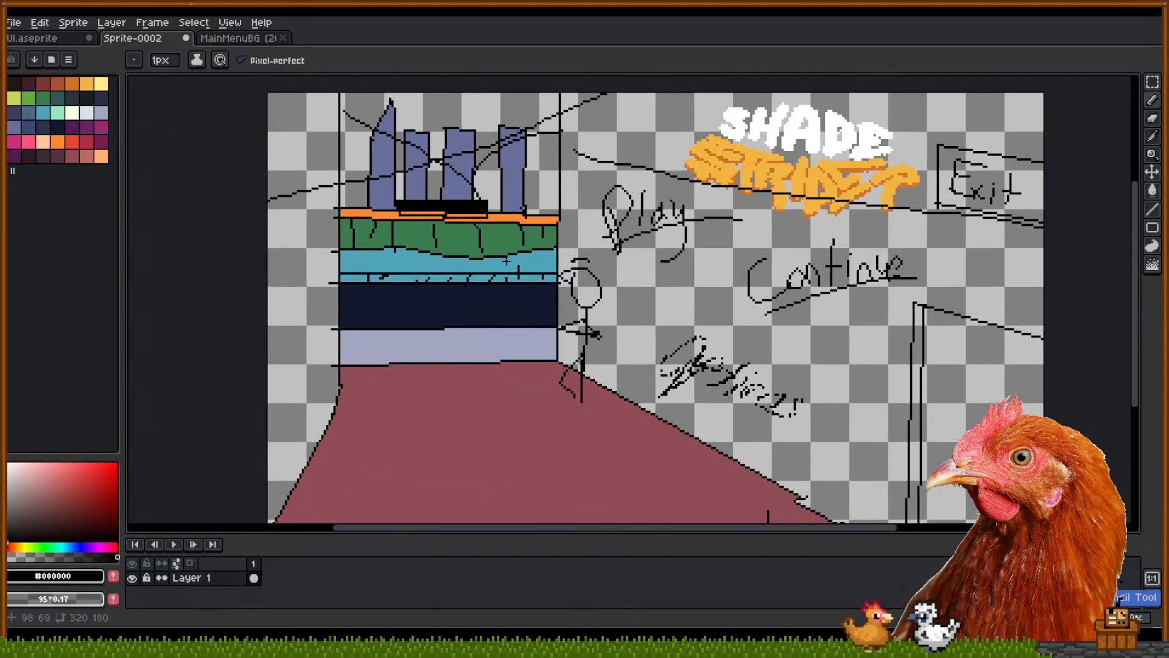
left_click_drag(477, 234, 530, 310)
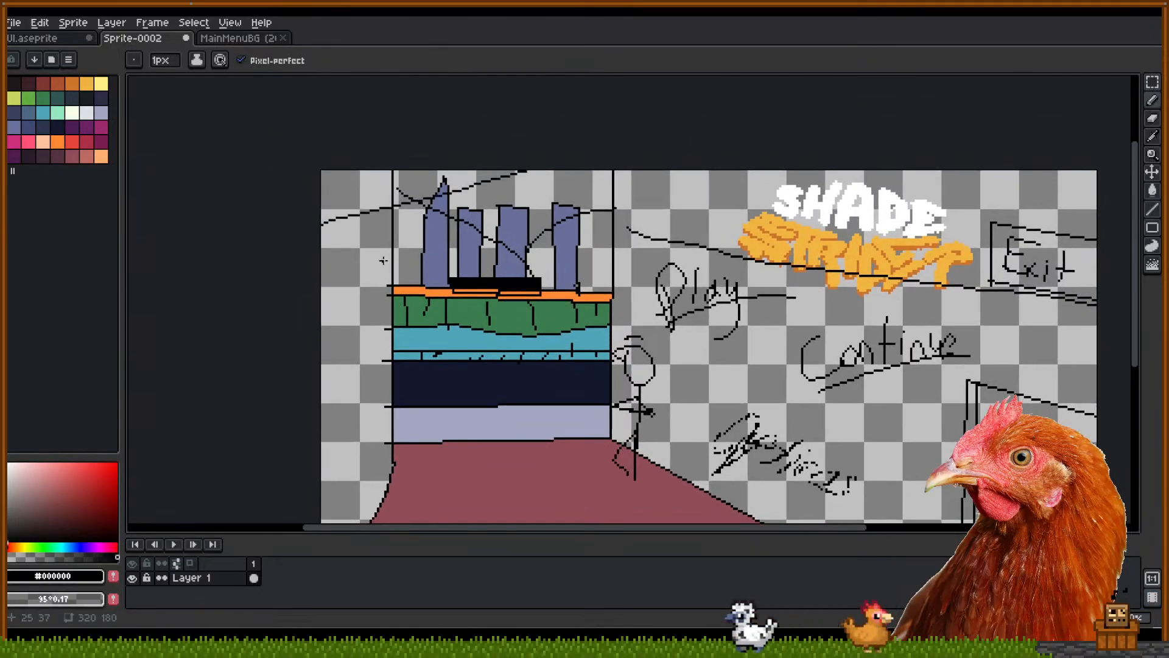
mouse_move(828, 140)
left_mouse_down()
mouse_move(802, 158)
mouse_move(261, 264)
mouse_move(129, 244)
mouse_move(91, 271)
left_mouse_up()
key("ctrl+z")
mouse_move(792, 154)
left_mouse_down()
mouse_move(293, 255)
mouse_move(73, 262)
left_mouse_up()
left_click_drag(815, 267, 675, 233)
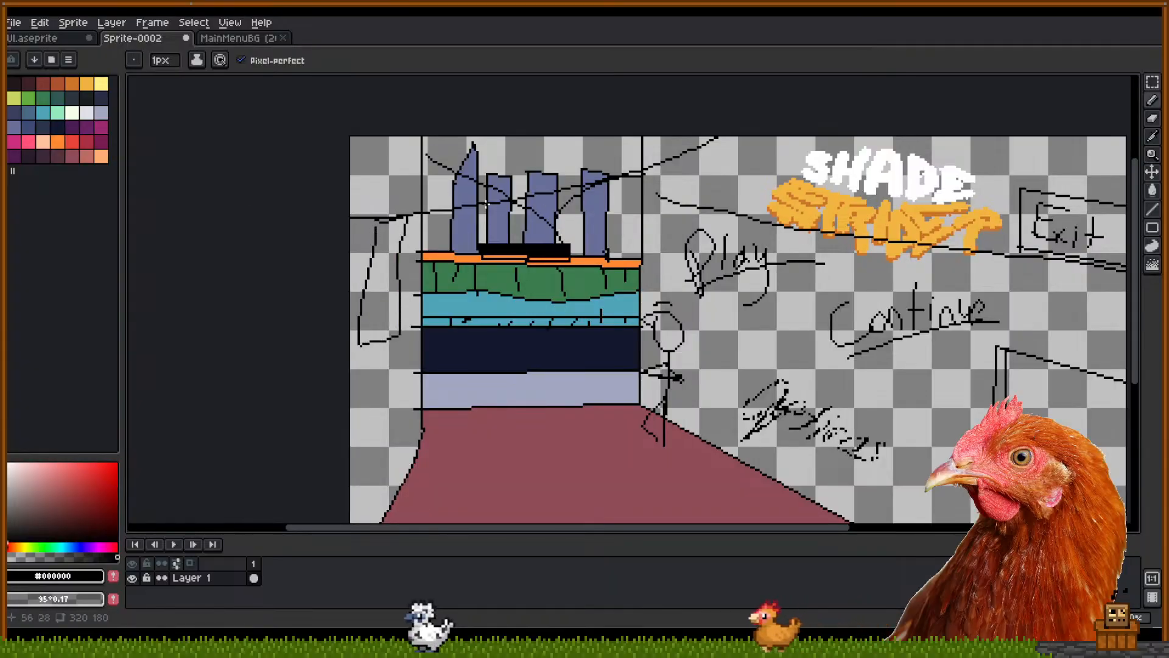
mouse_move(470, 210)
left_mouse_down()
mouse_move(435, 319)
mouse_move(463, 271)
mouse_move(473, 206)
left_mouse_up()
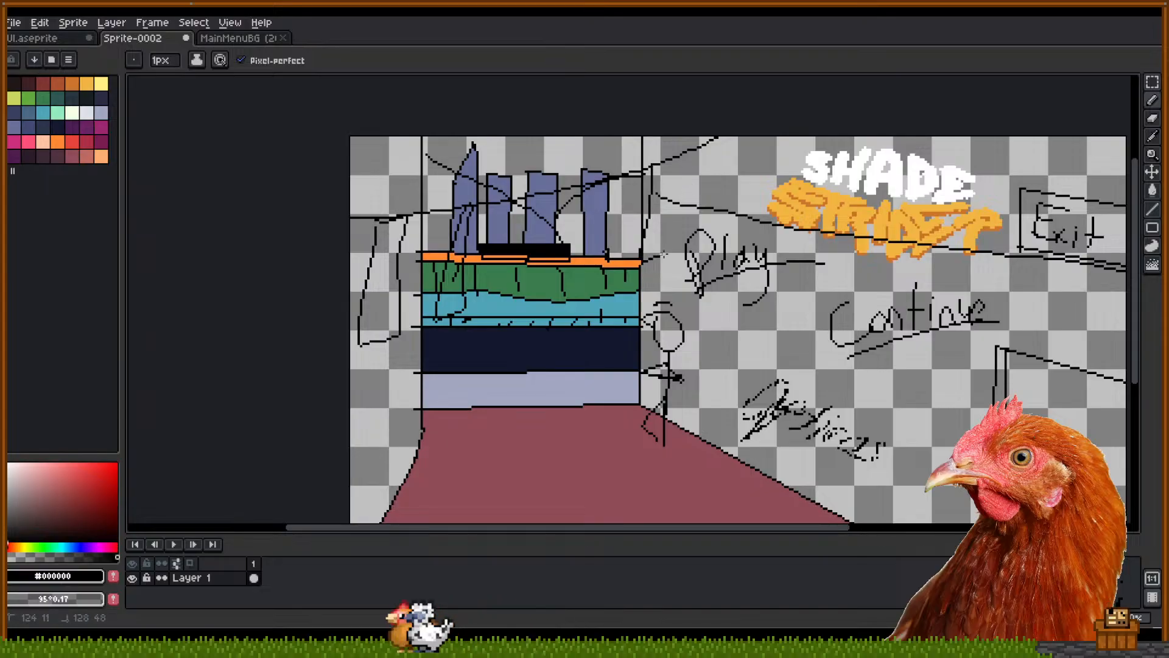
mouse_move(690, 239)
left_mouse_down()
mouse_move(698, 155)
mouse_move(707, 162)
left_mouse_up()
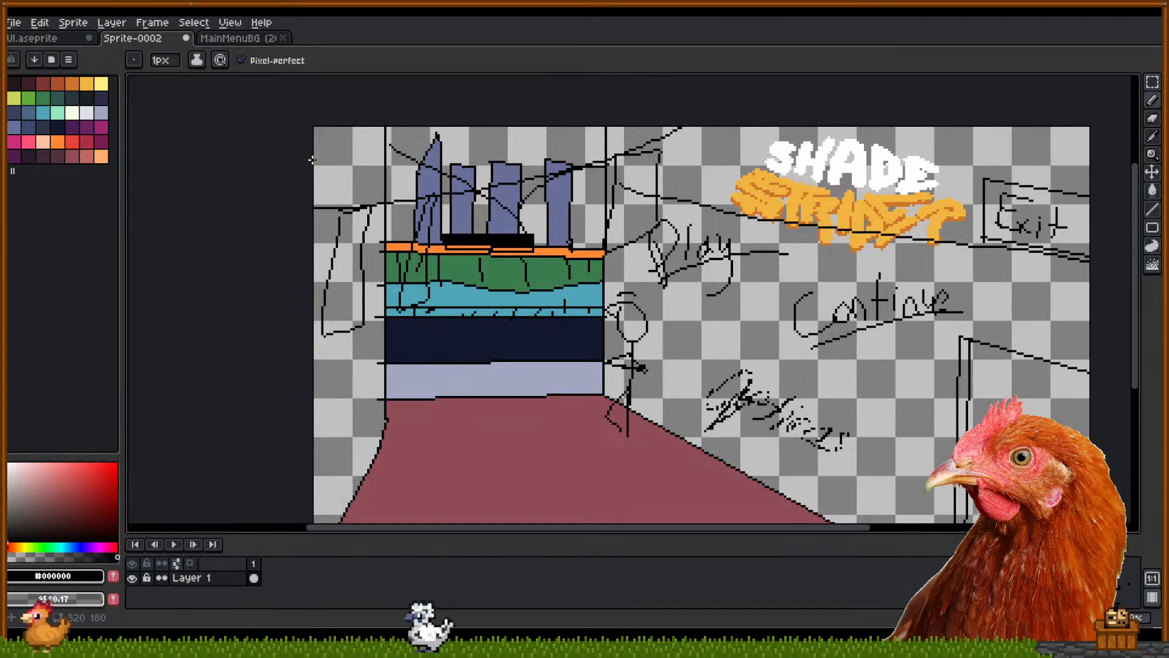
Try light-colour fills beside the left building and wall, undoing the unwanted ones
left_click(90, 111)
key("g")
left_click(426, 239)
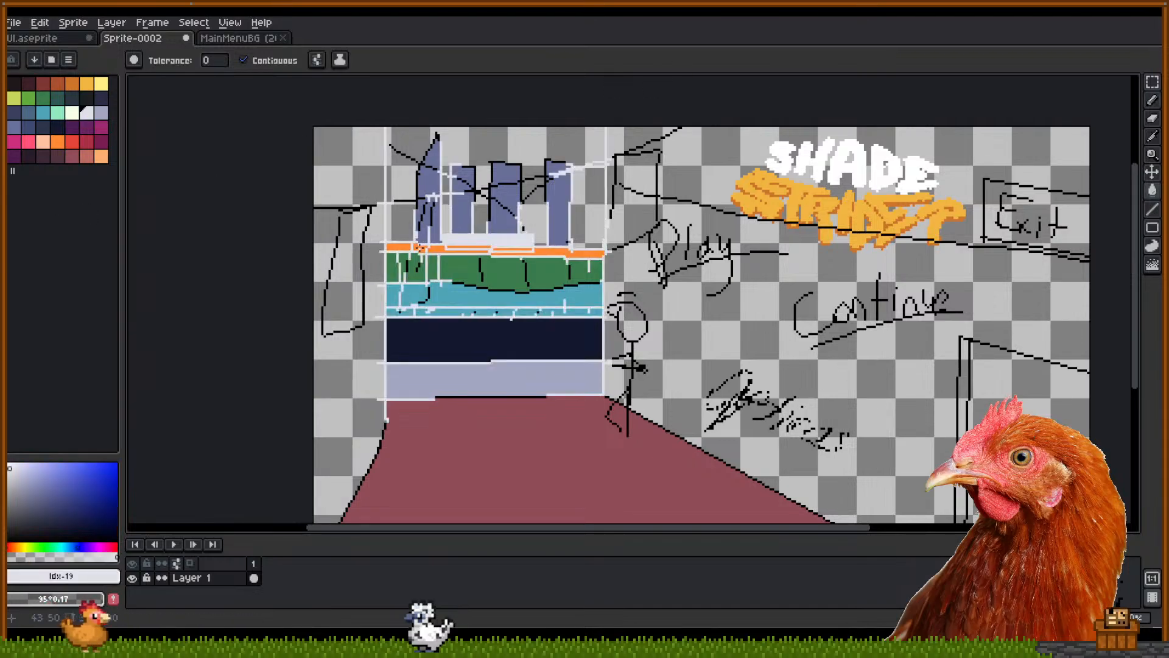
key("v")
key("ctrl+z")
key("g")
left_click(427, 243)
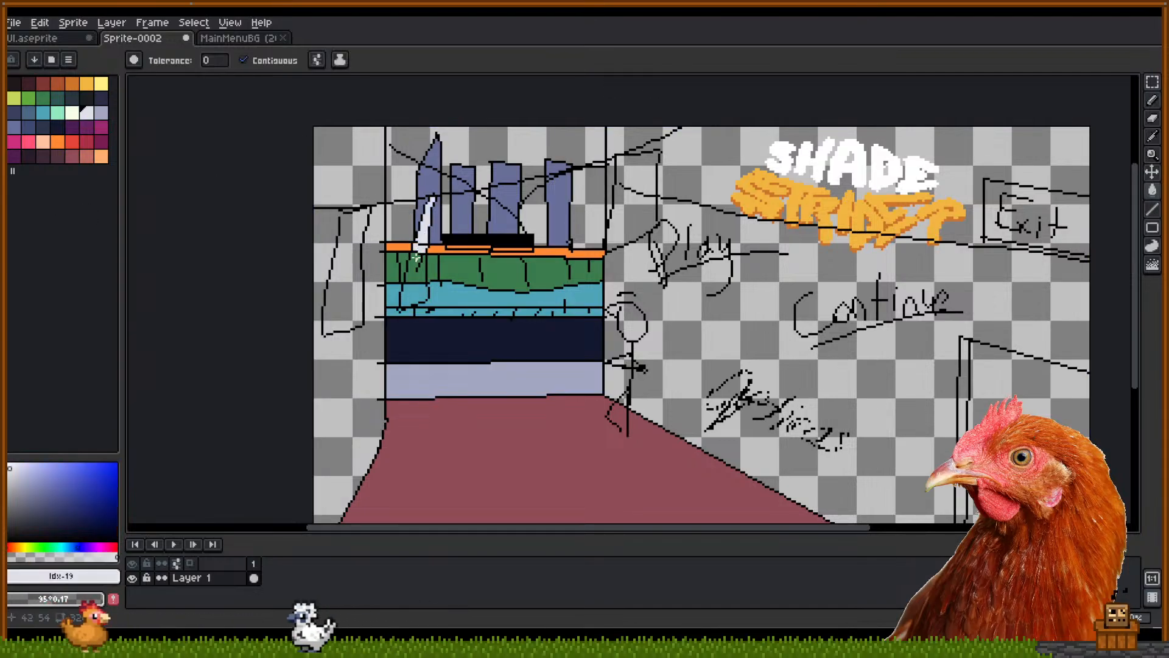
left_click(409, 292)
left_click(335, 263)
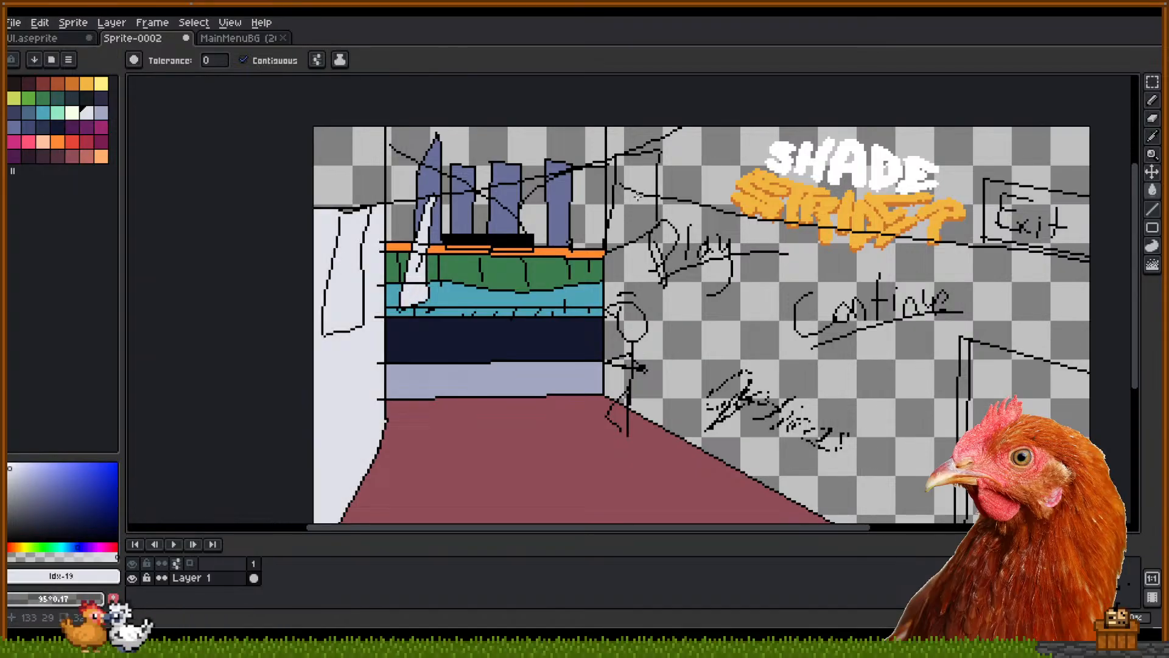
key("ctrl+z")
key("v")
key("g")
left_click(345, 213, "alt")
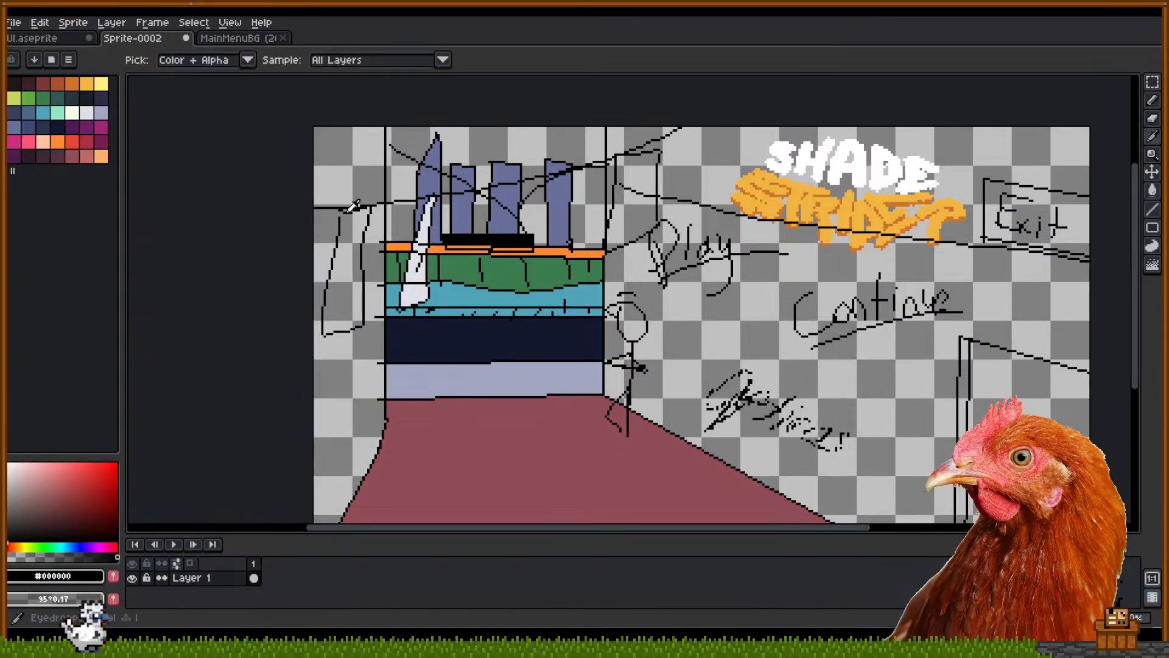
key("b")
Paint-bucket the left and right window panels pale cream and review the composition
left_click(76, 113)
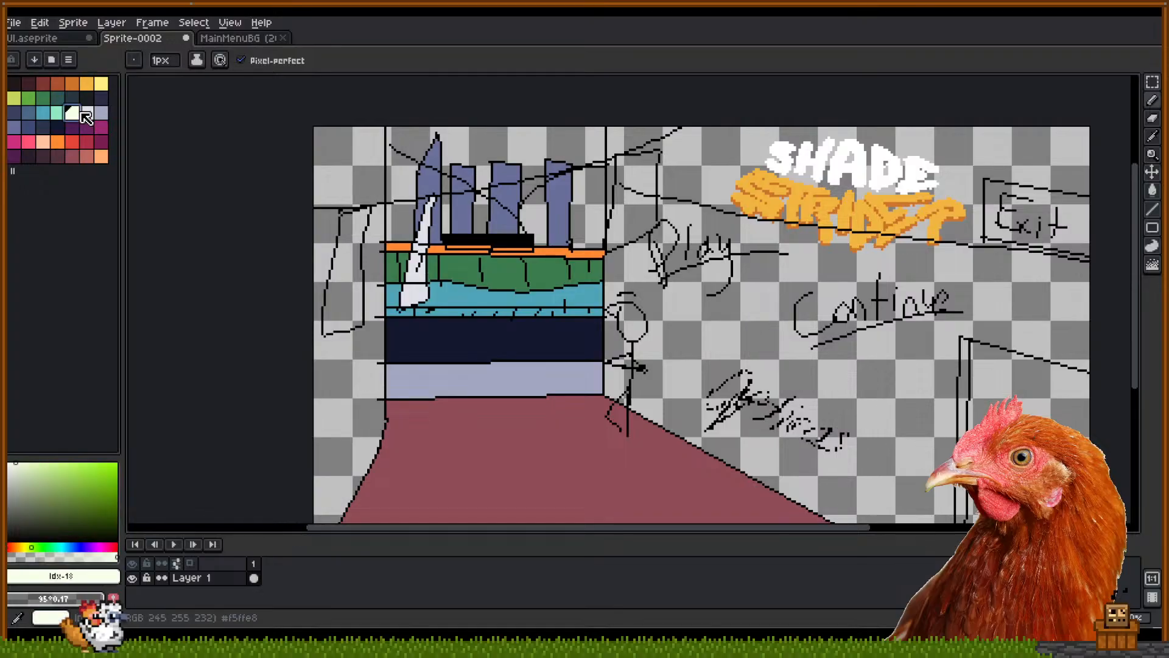
key("g")
left_click(346, 267)
left_click(637, 195)
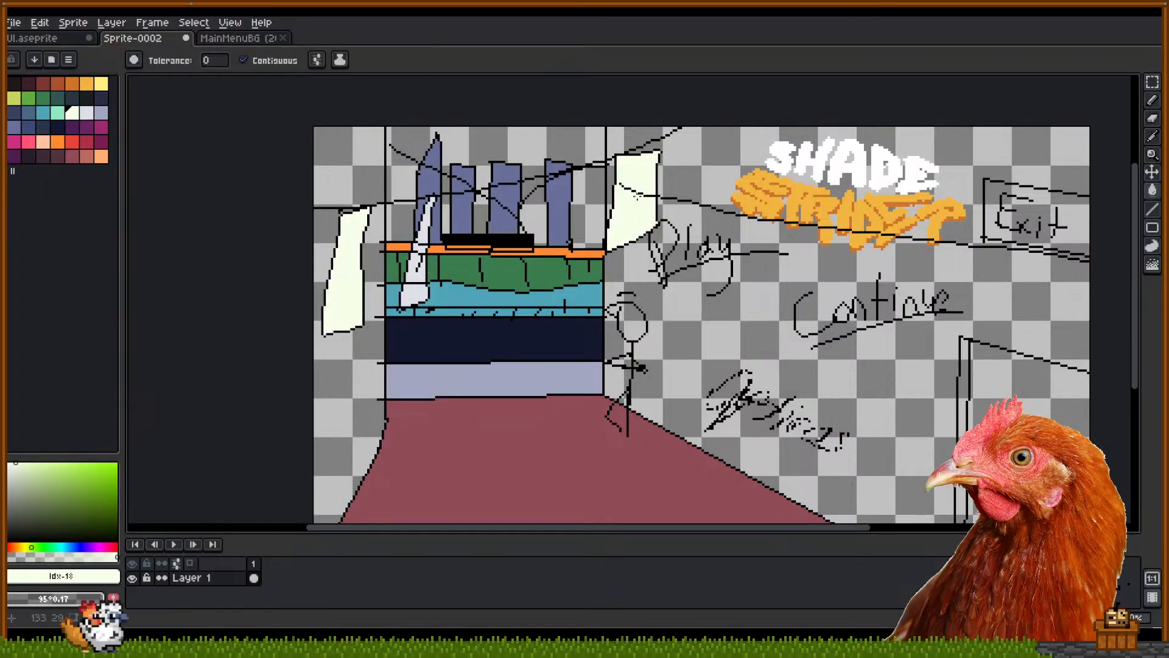
left_click_drag(709, 198, 636, 191)
scroll(632, 198, "down", 2)
mouse_move(667, 244)
left_mouse_down()
mouse_move(606, 272)
mouse_move(683, 253)
left_mouse_up()
scroll(606, 271, "up", 2)
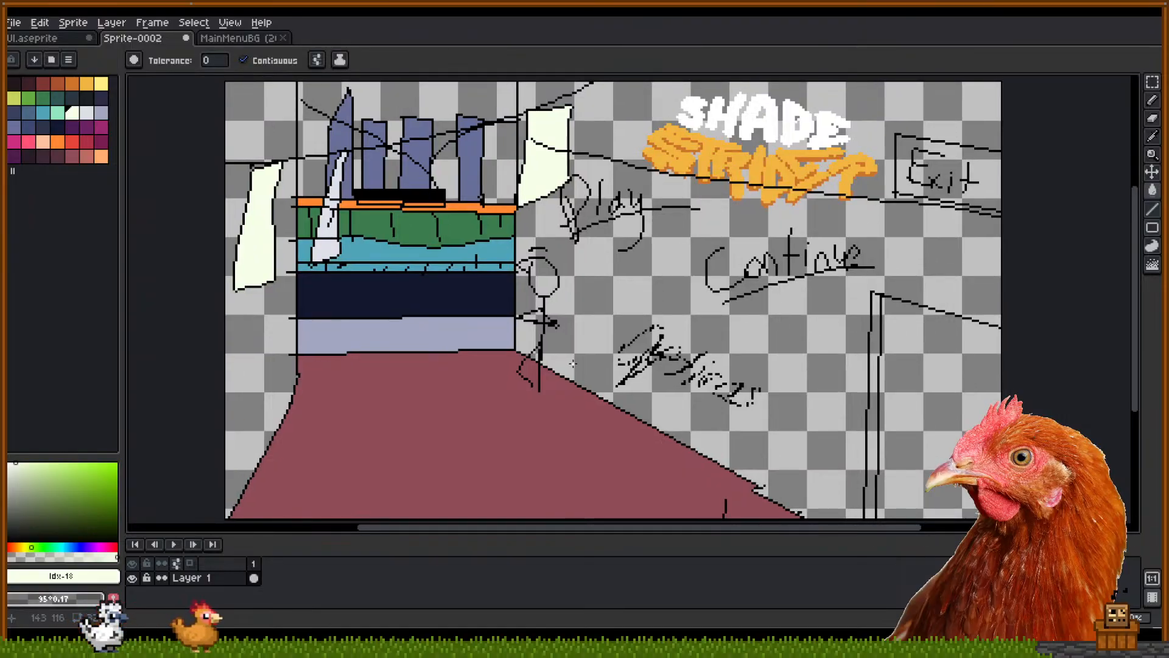
Dismiss the accidental Frame Properties dialog and switch to the browser's waneella image search
key("p")
key("Escape")
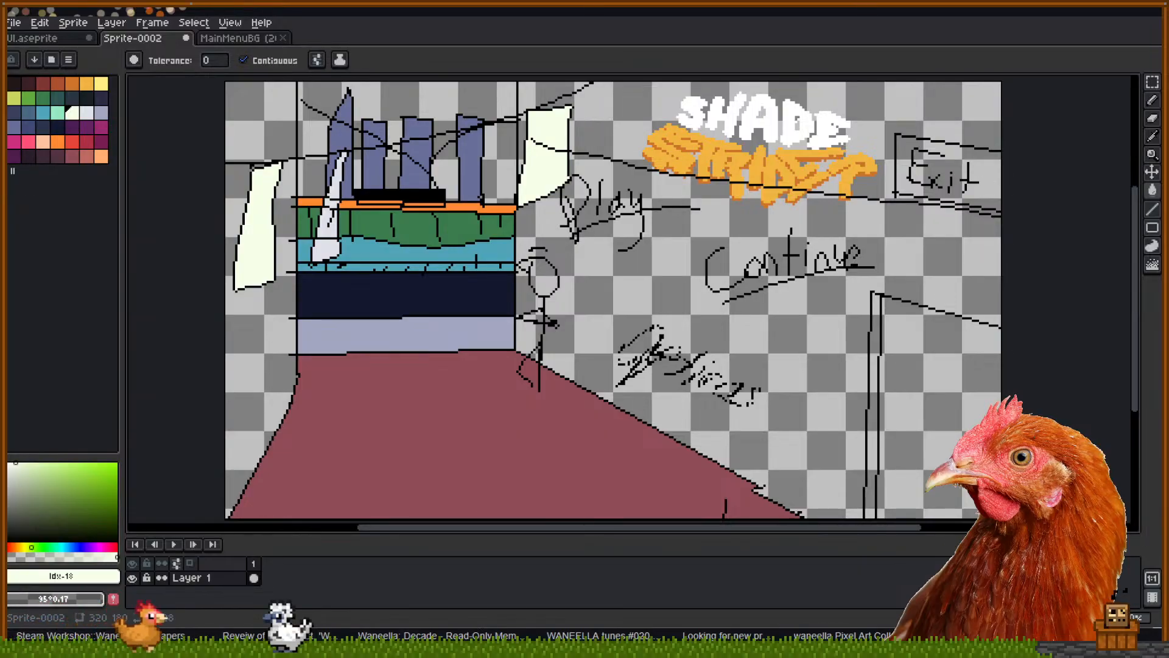
key("alt+Tab")
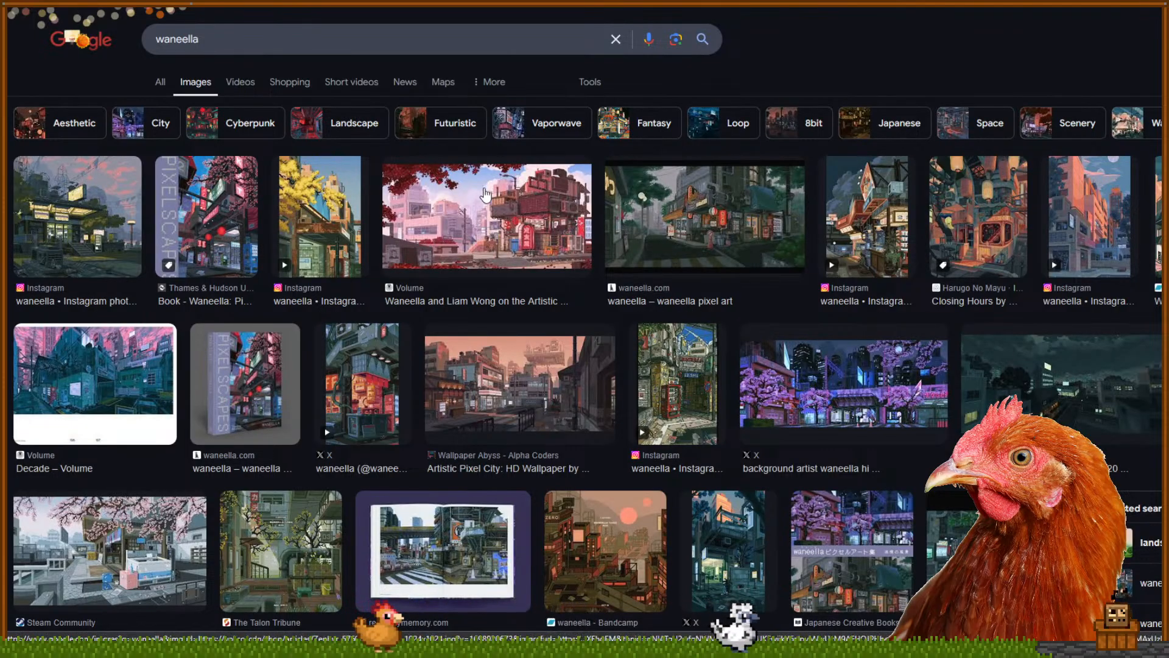
Browse waneella.com, then return to Google Images and preview the first Instagram artwork
left_click(701, 295)
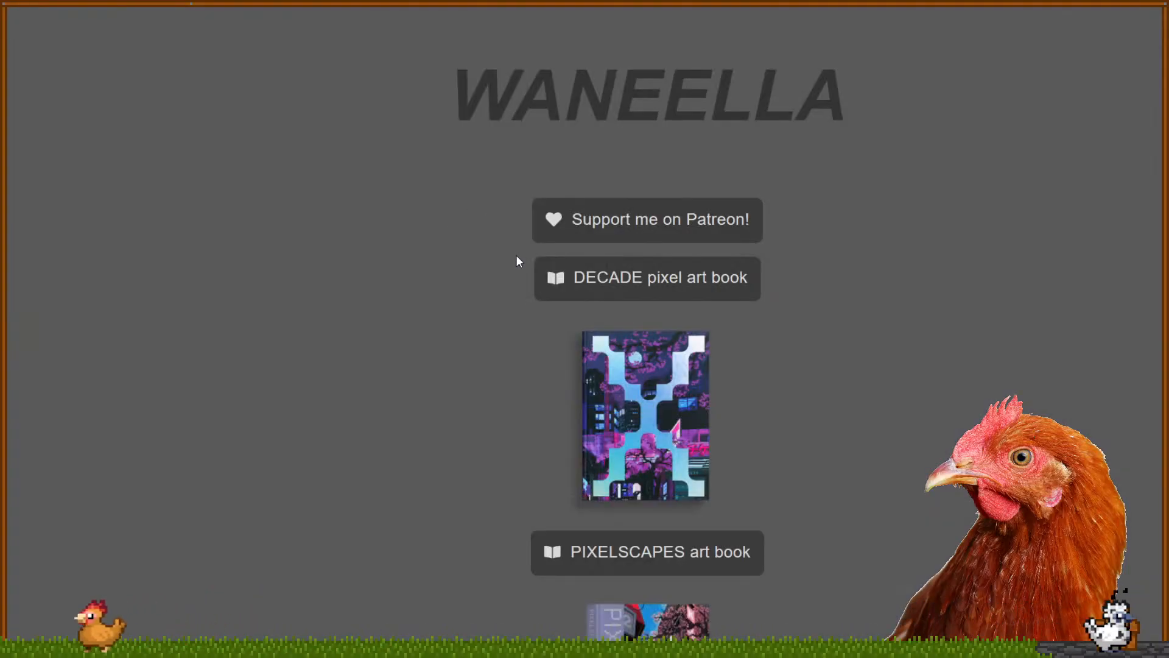
scroll(511, 274, "down", 12)
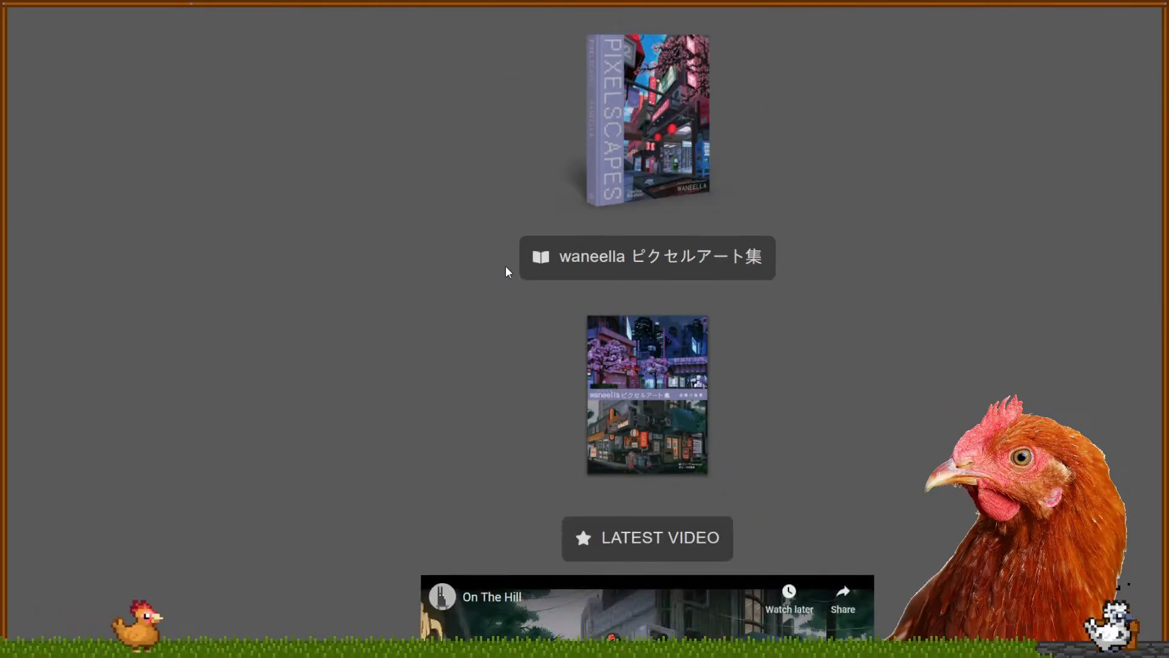
scroll(503, 268, "down", 2)
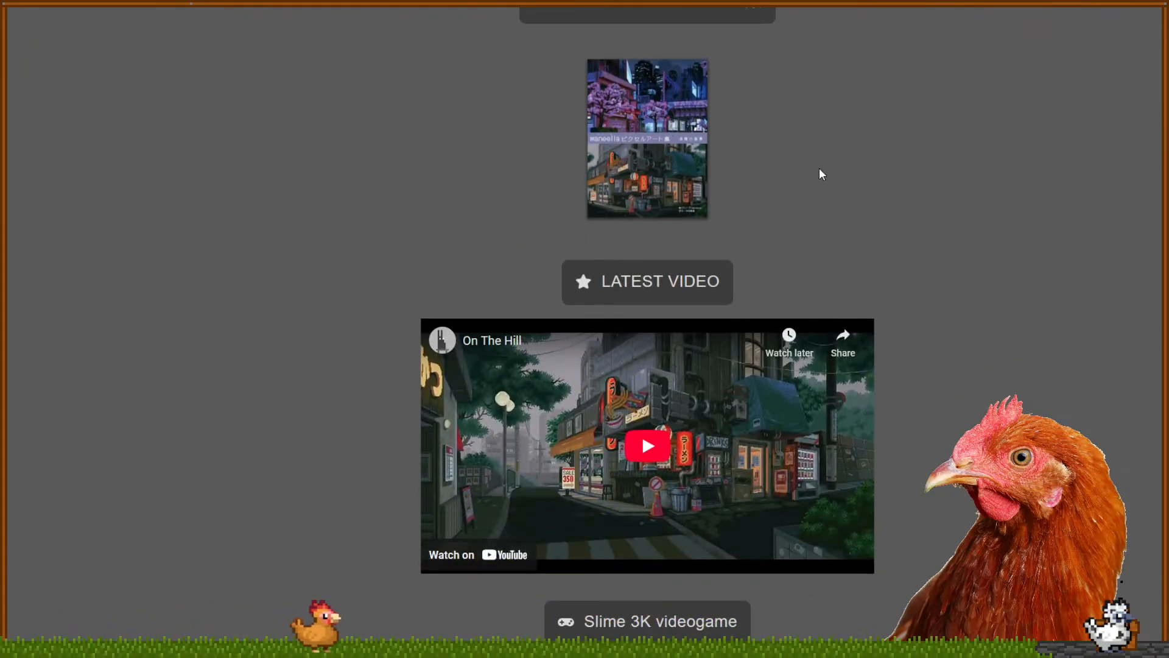
scroll(889, 219, "down", 3)
scroll(952, 271, "down", 10)
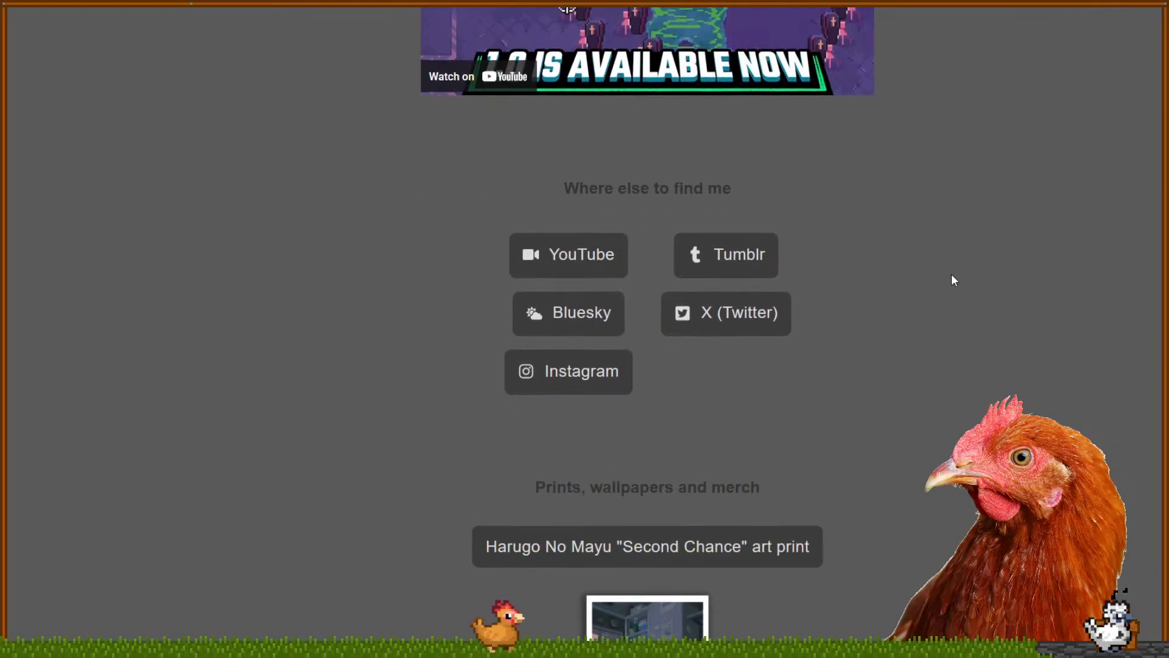
scroll(949, 277, "down", 2)
scroll(941, 275, "down", 4)
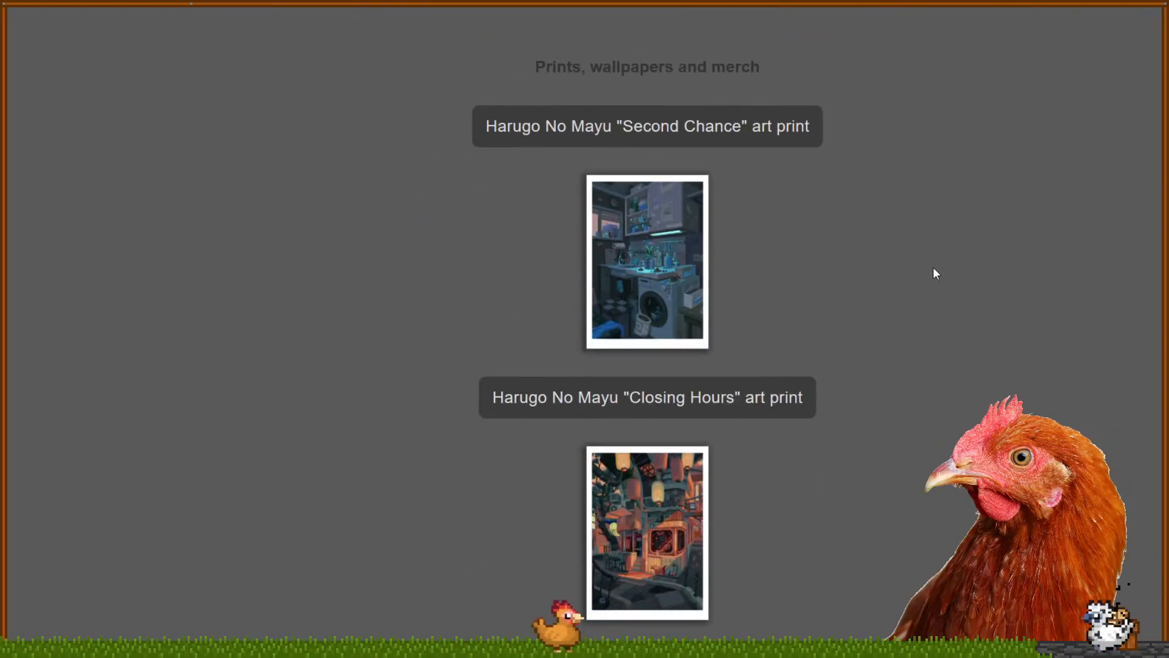
scroll(918, 268, "down", 10)
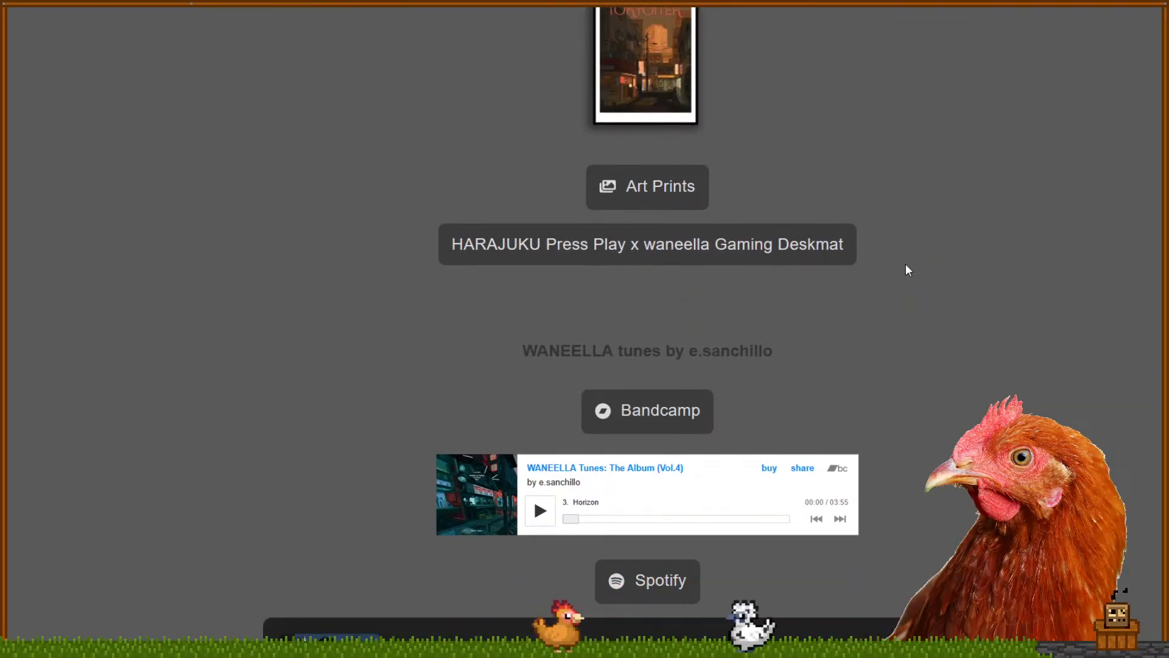
scroll(905, 264, "down", 5)
scroll(905, 268, "down", 1)
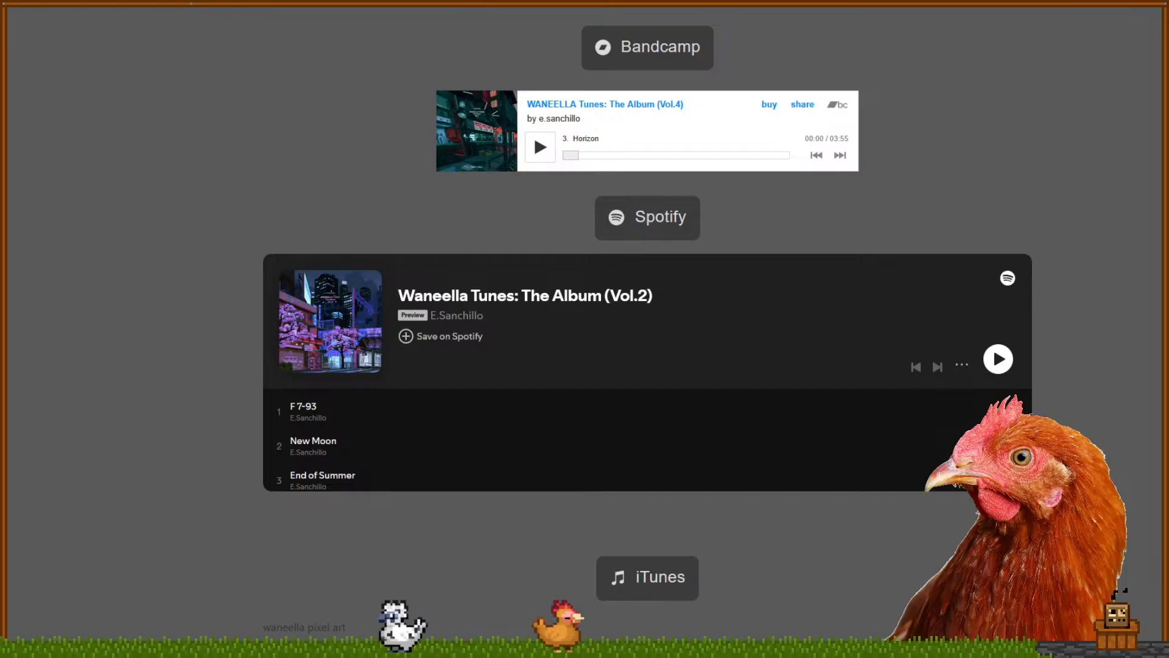
left_click(335, 3)
left_click(70, 217)
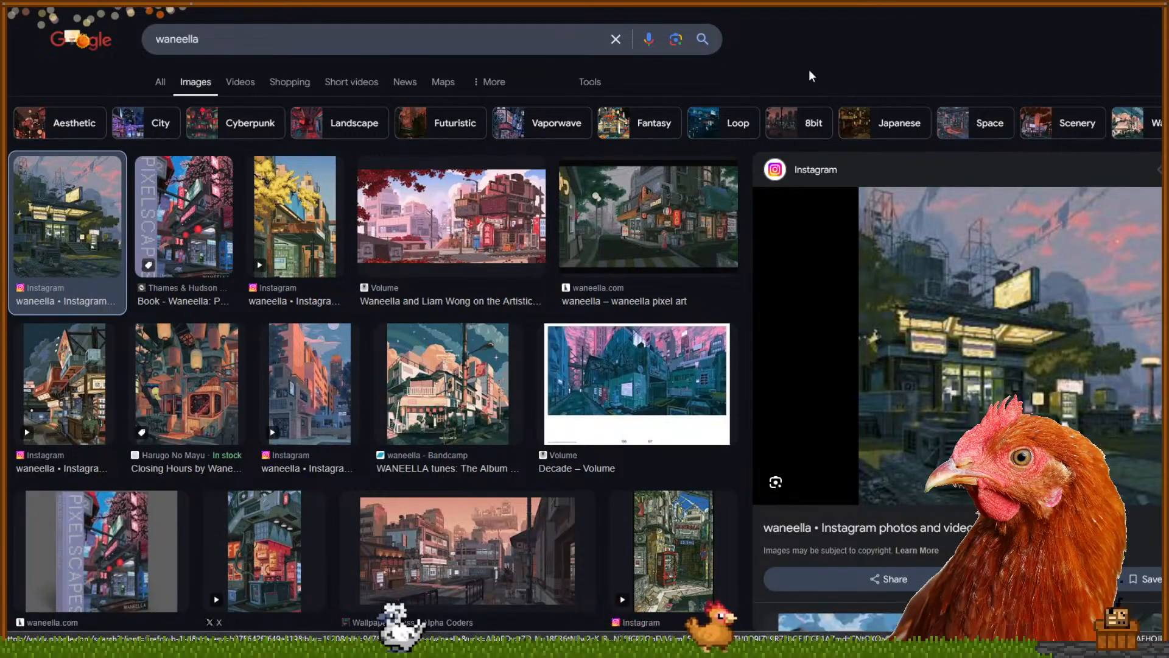
Filter the waneella results to Type: GIF and preview the first GIF results
left_click(590, 81)
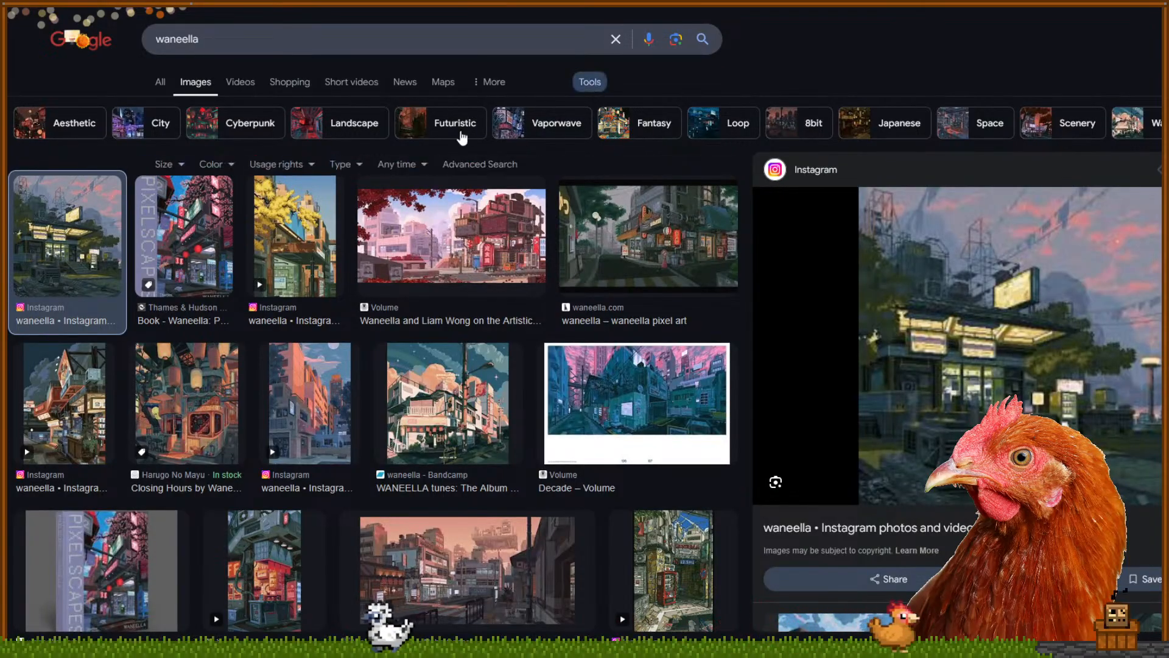
left_click(171, 172)
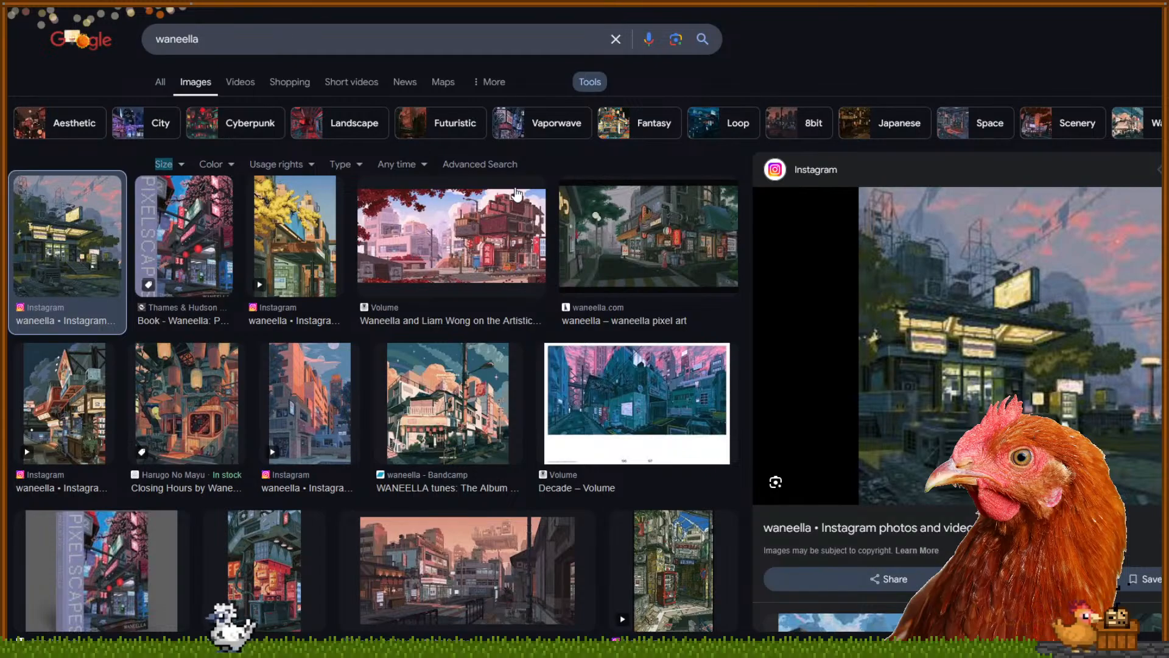
left_click(342, 165)
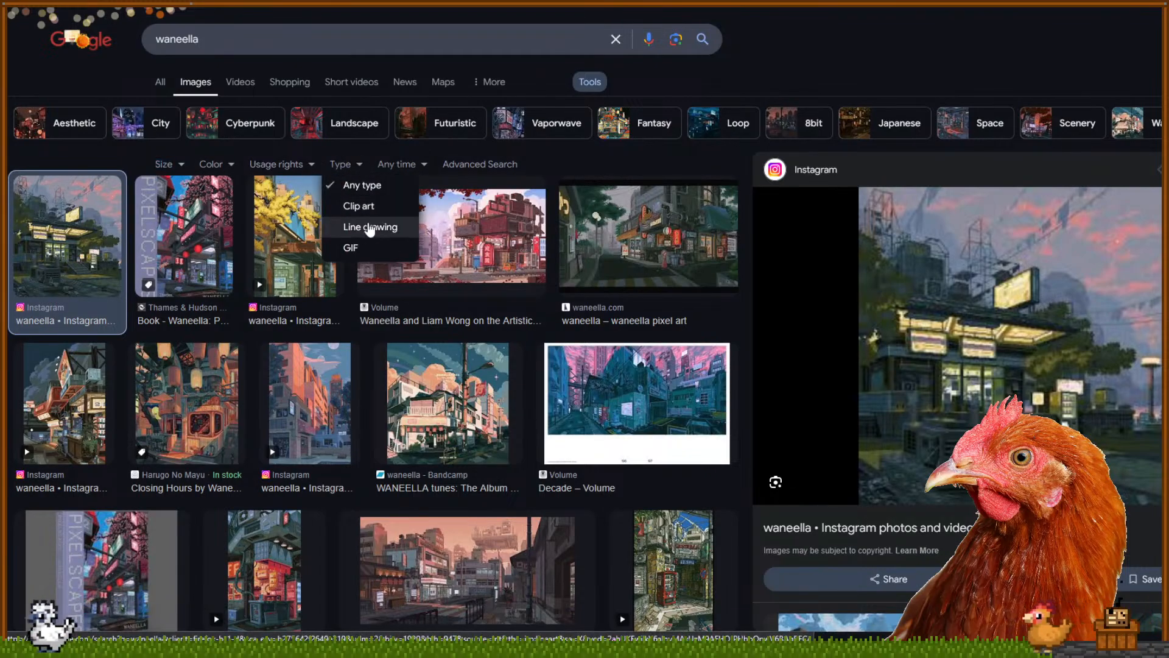
left_click(351, 247)
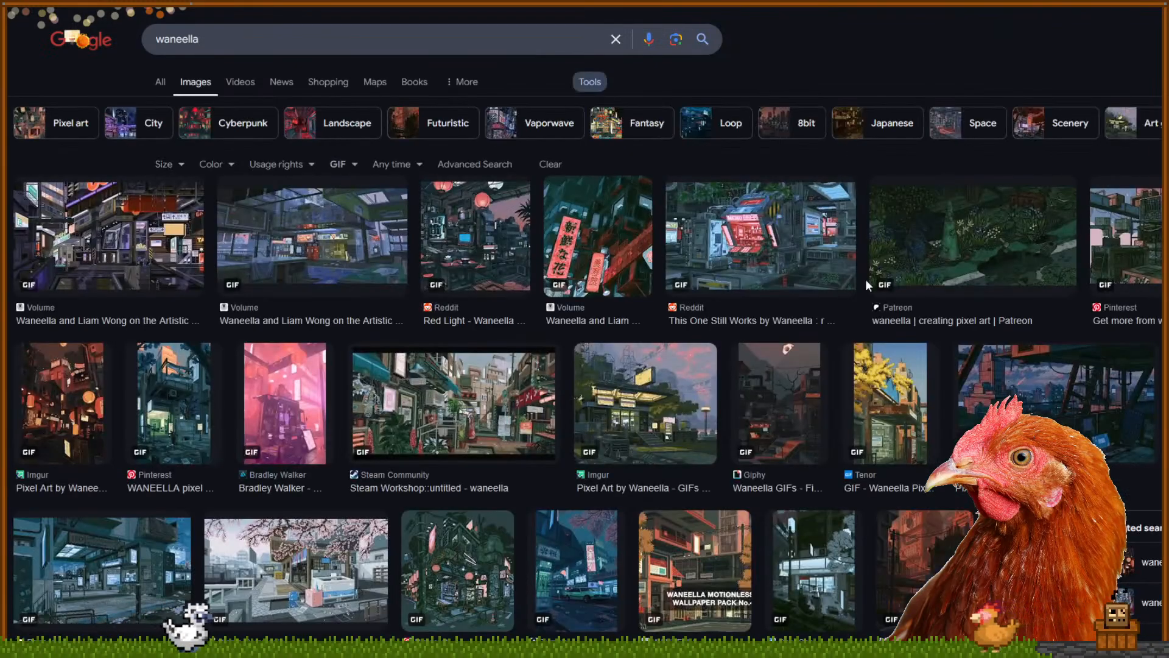
left_click(109, 265)
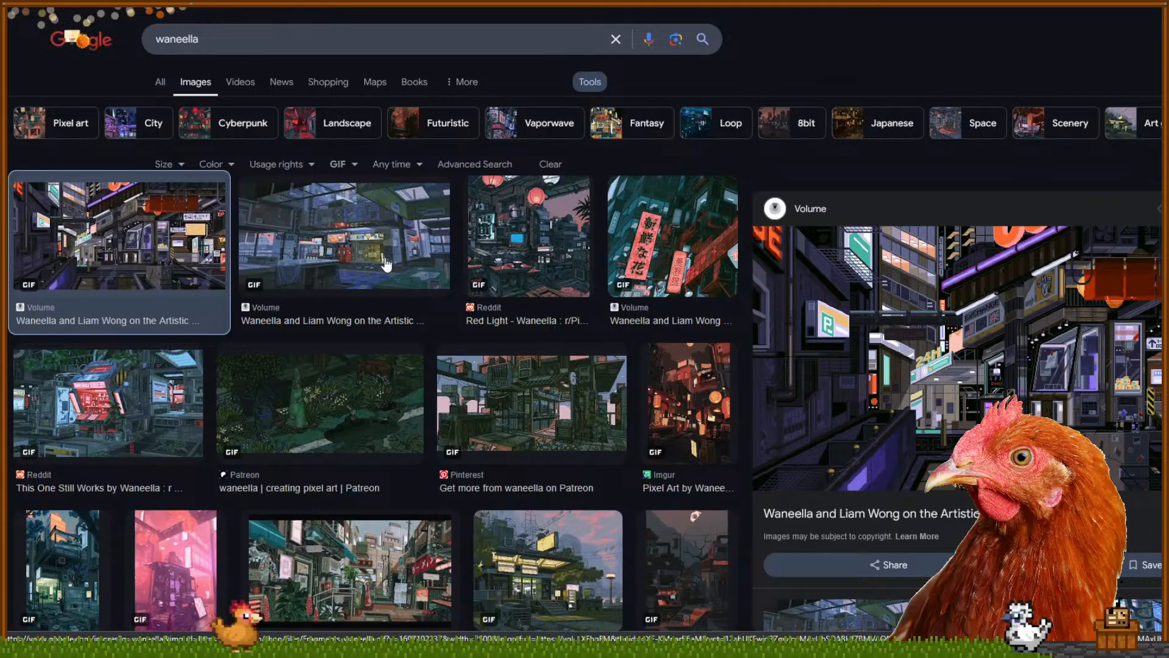
key("Right")
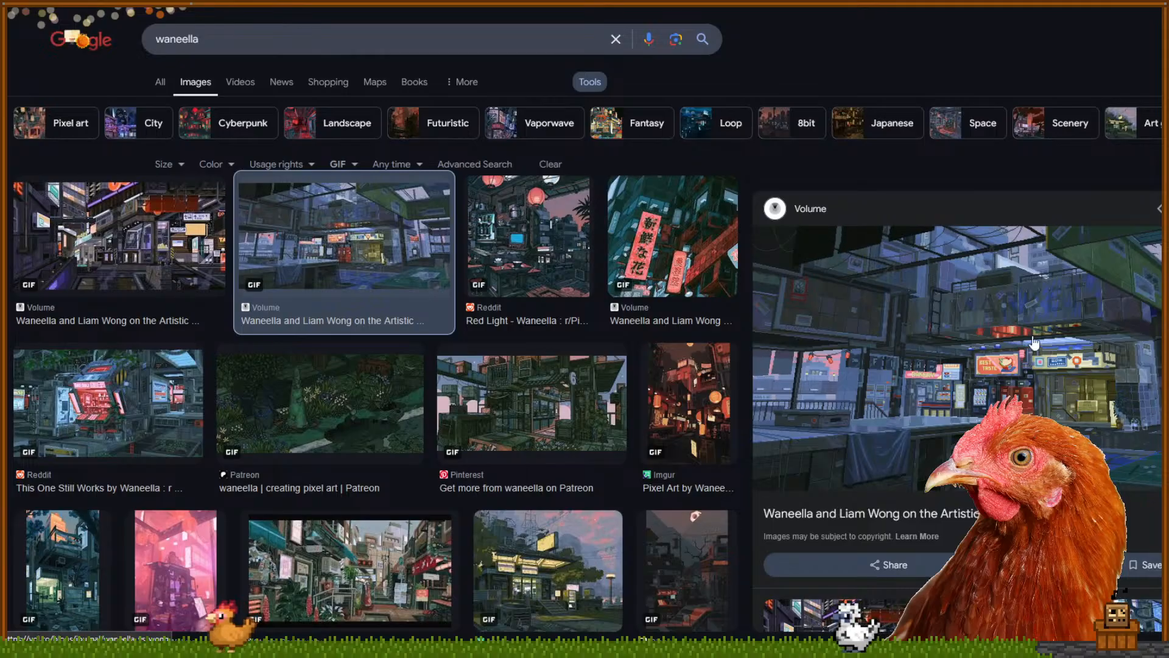
Step through the Red Light, Volume, Imgur and Pinterest GIFs to the leafy Patreon garden scene
key("Right")
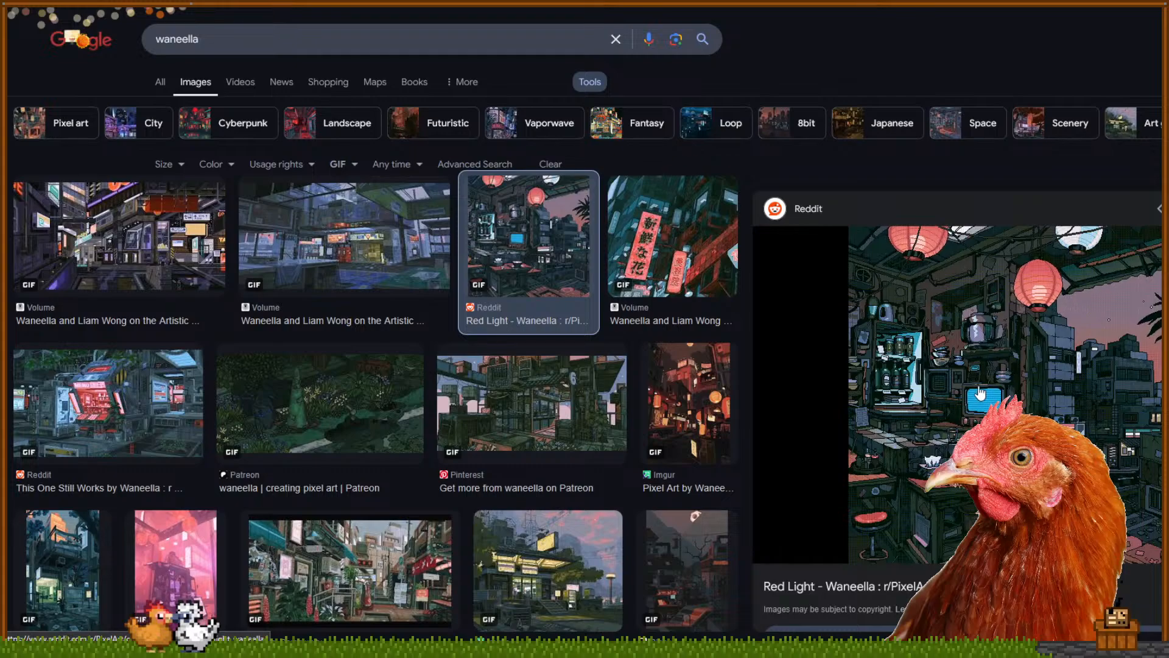
key("Right")
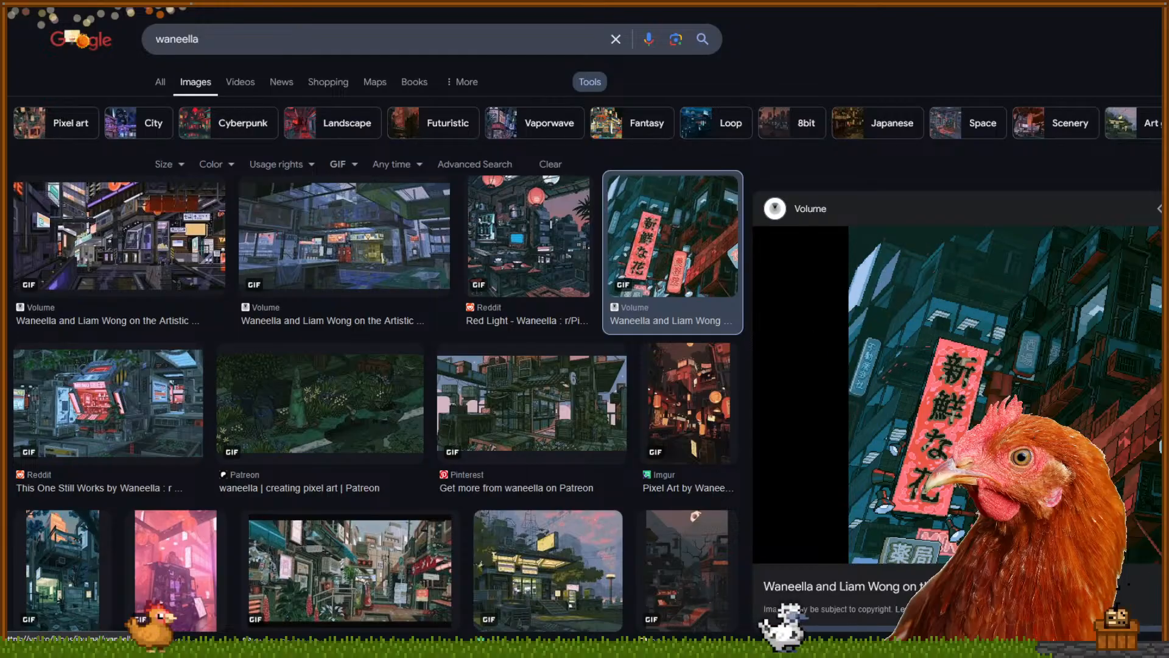
key("Down")
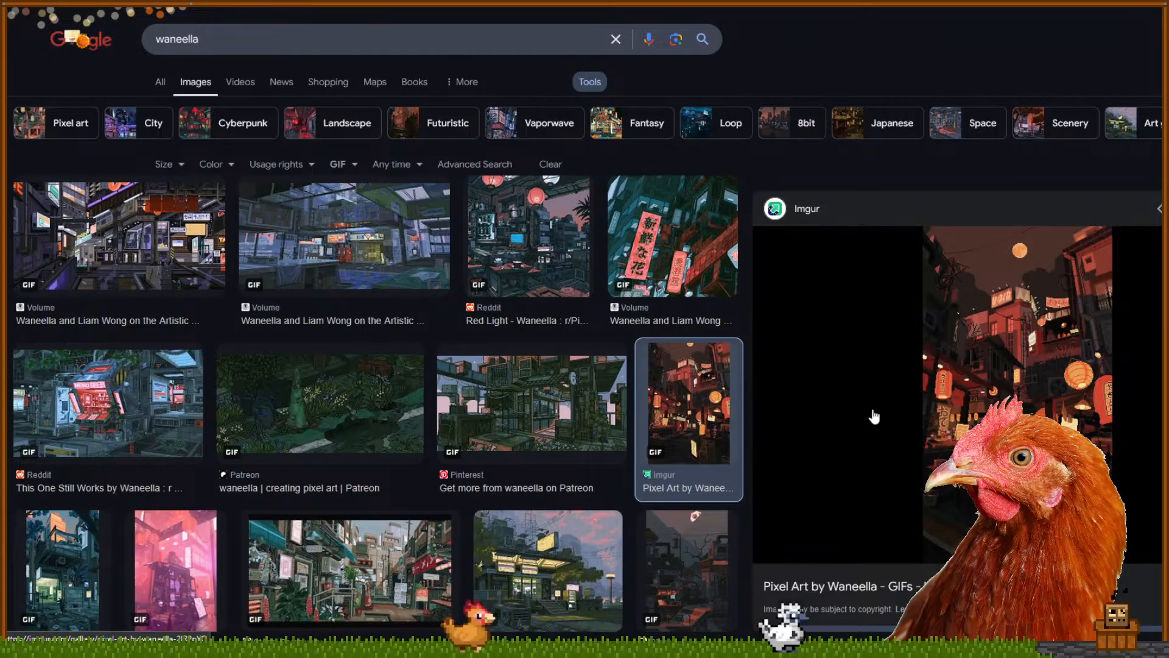
left_click(519, 397)
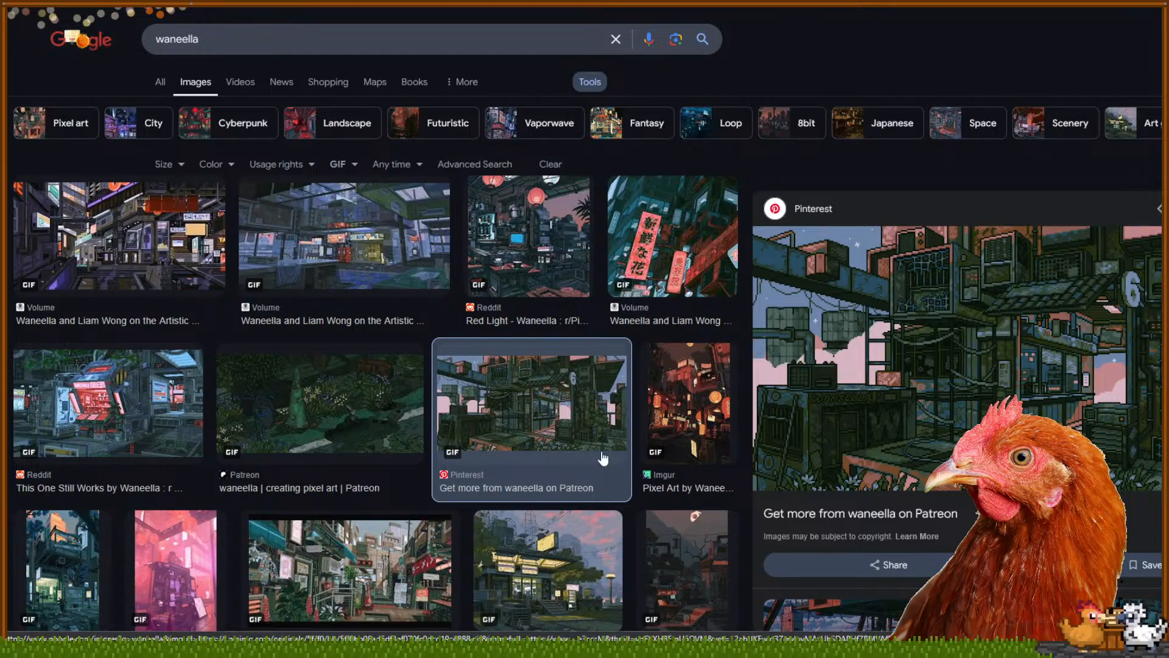
left_click(405, 420)
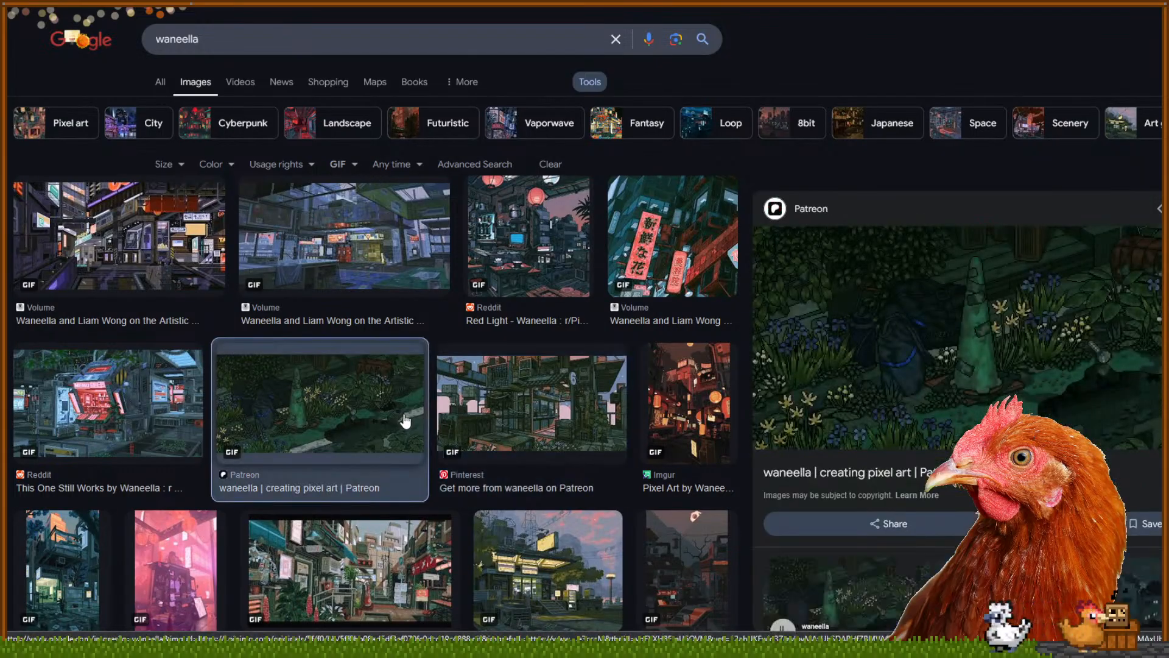
left_click(525, 418)
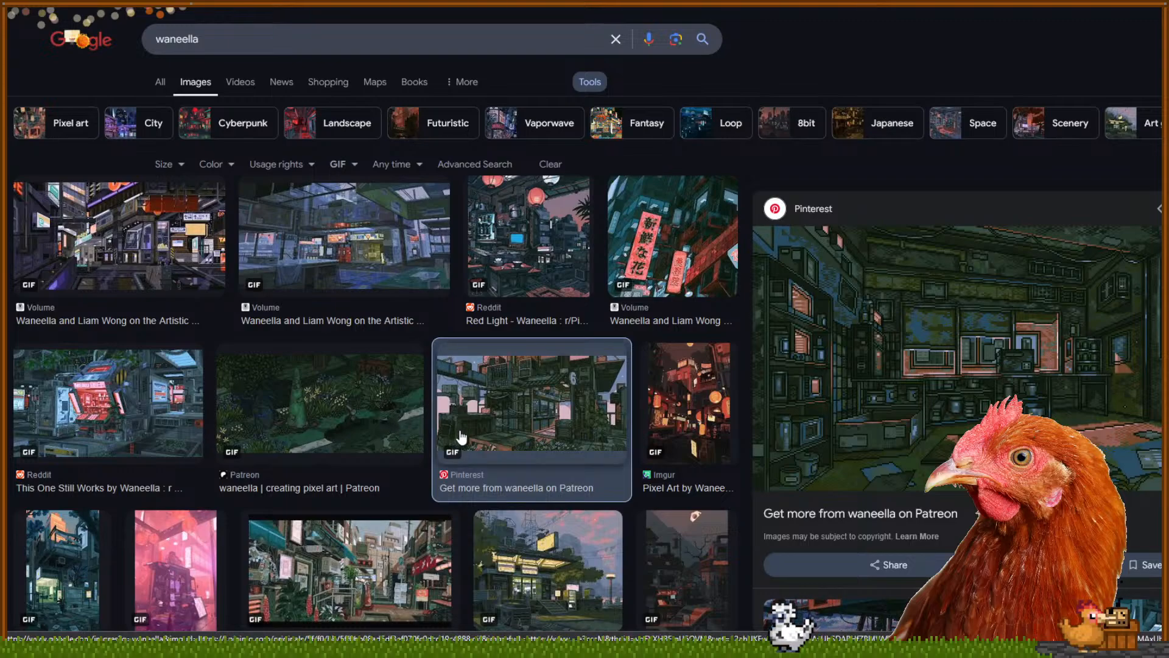
View the Reddit, Pinterest and Bradley Walker results, then advance through Steam and Imgur to Giphy
left_click(332, 433)
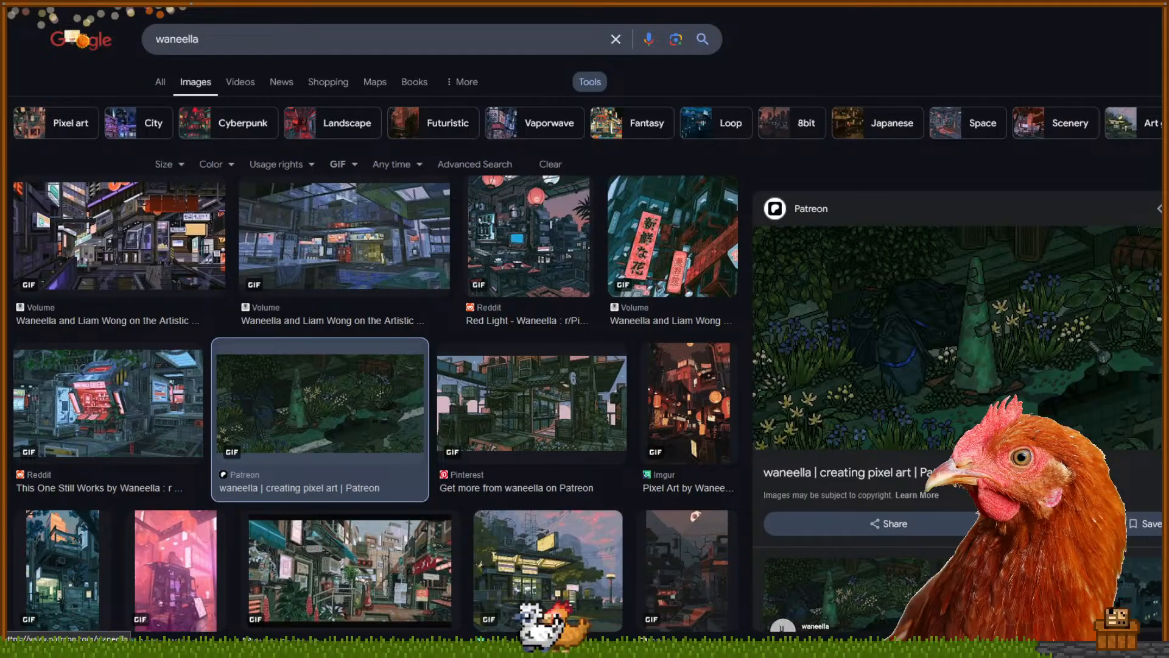
left_click(205, 418)
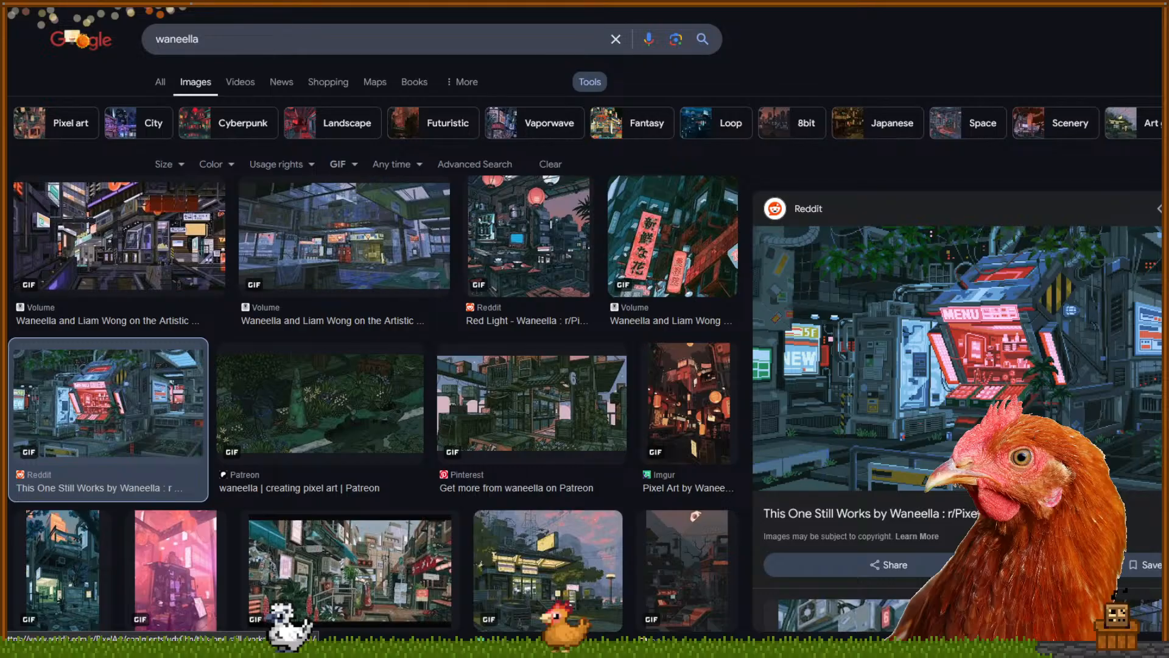
left_click(56, 555)
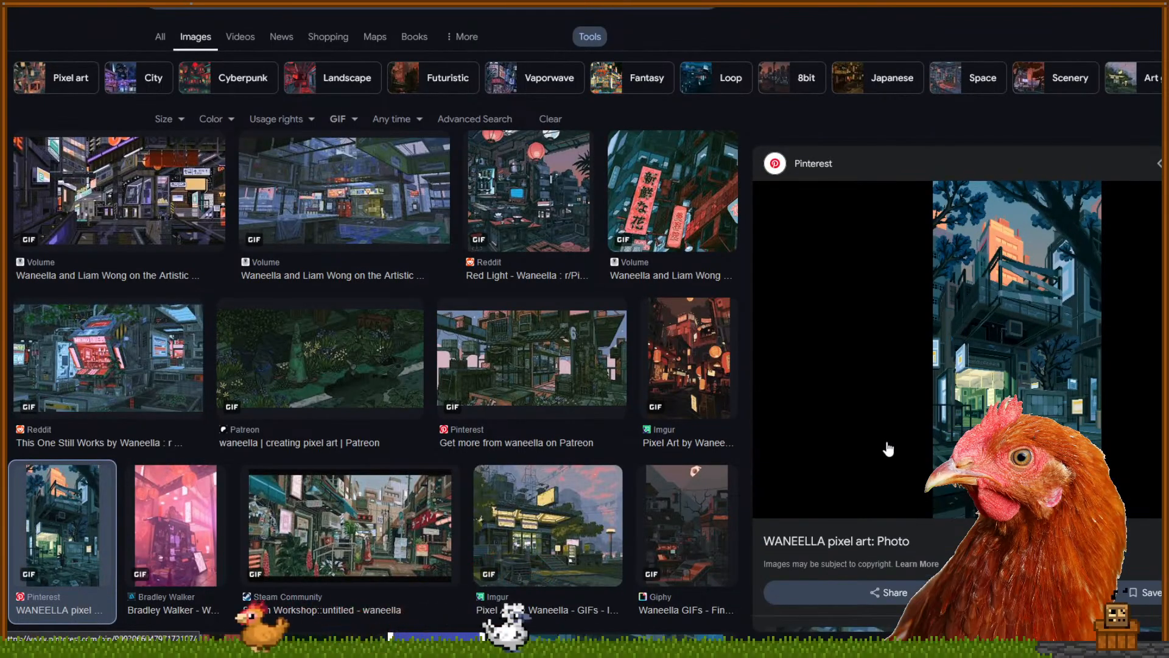
left_click(175, 541)
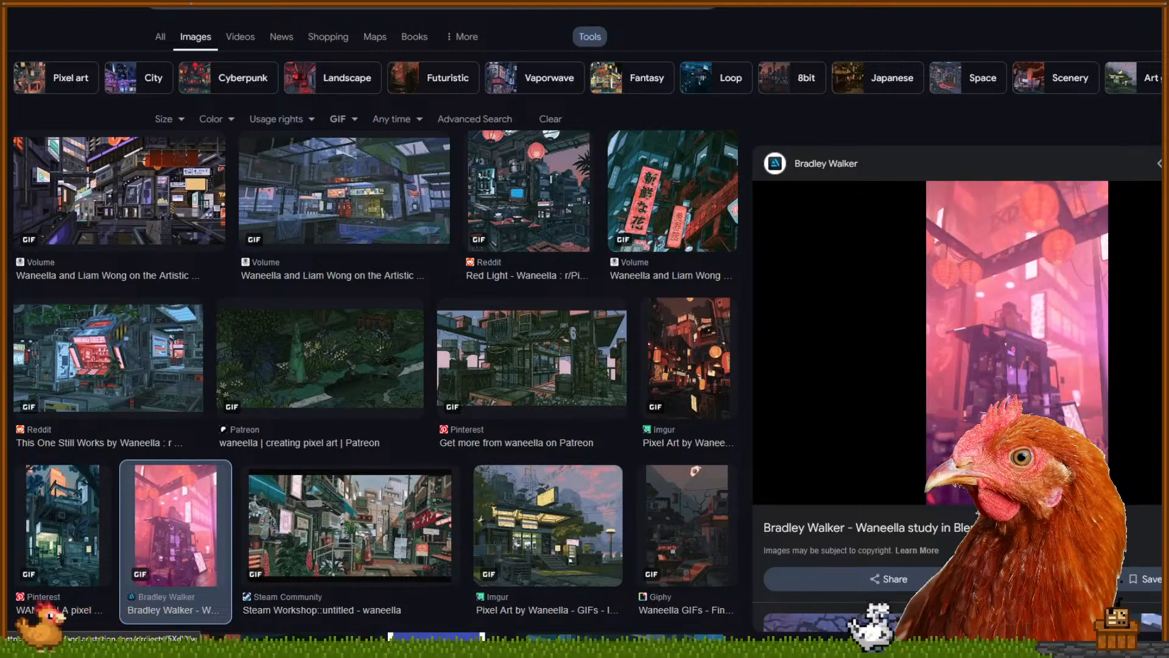
key("Right")
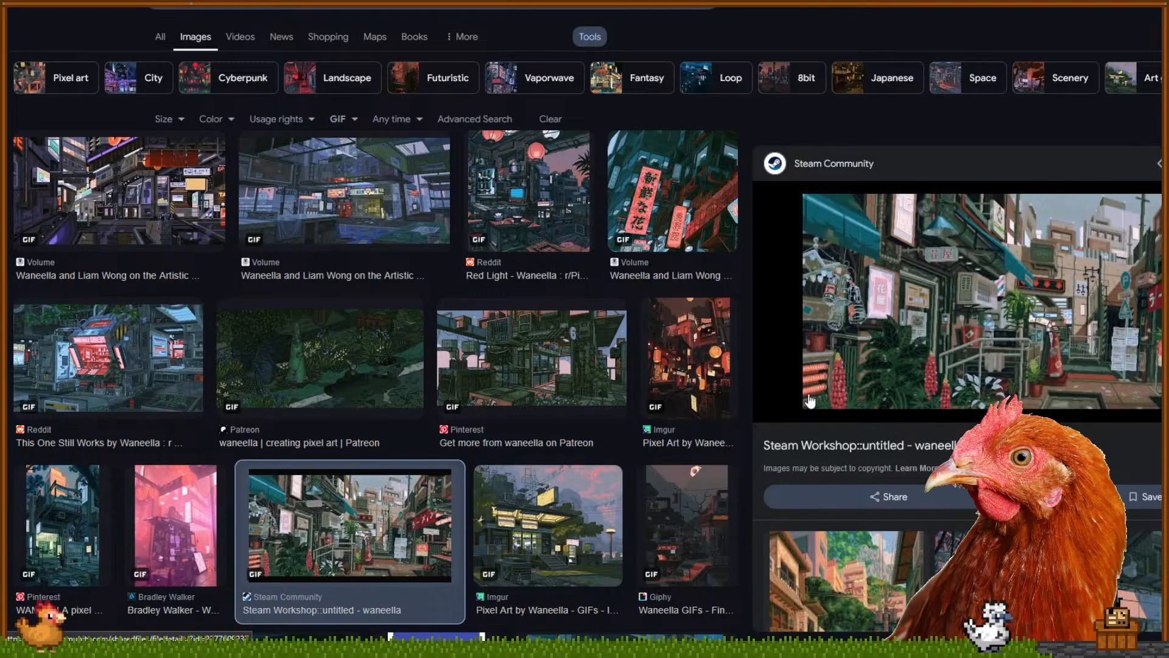
key("Right")
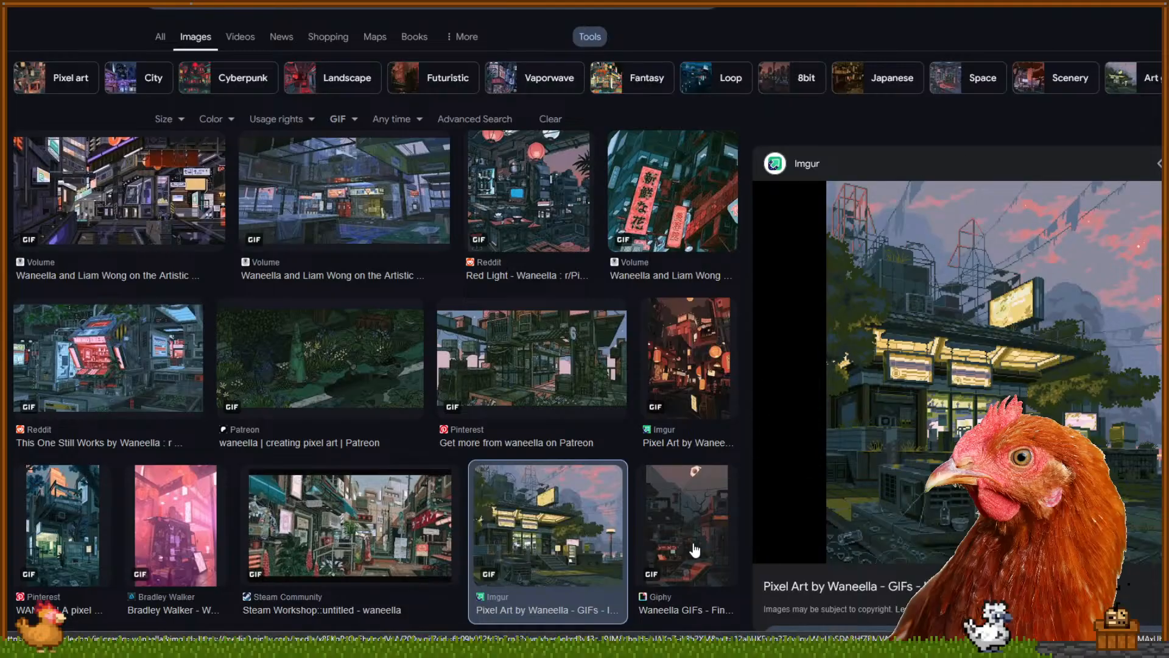
key("Right")
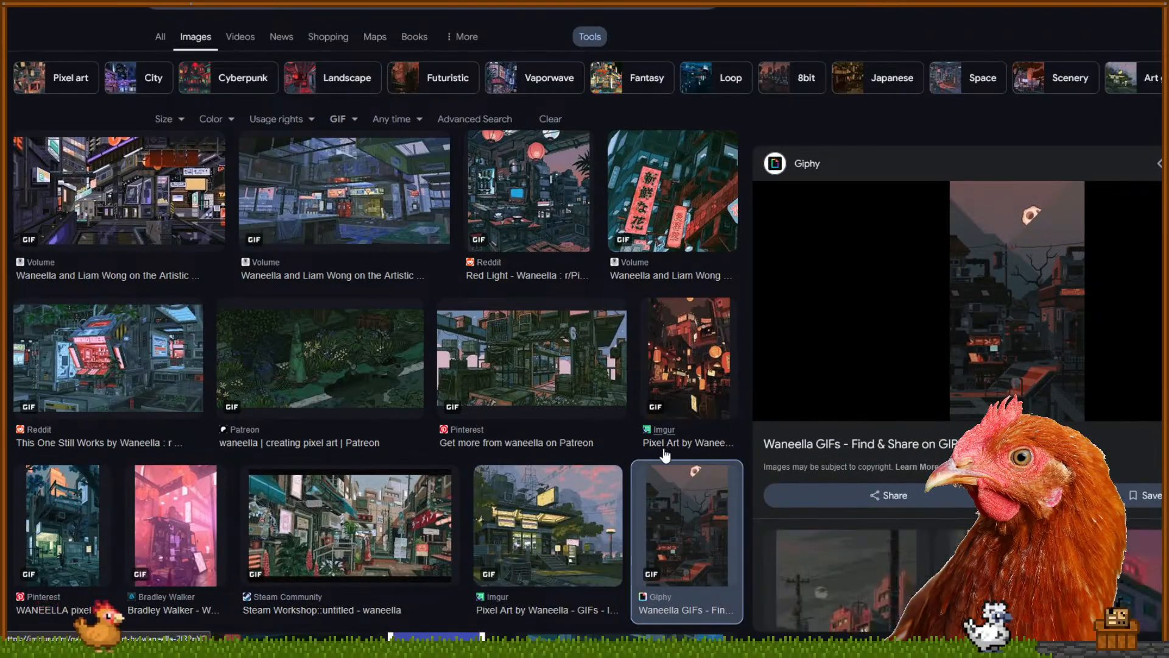
scroll(883, 384, "down", 3)
Browse the Full of Hopes, Steam Workshop Air, End of Summer, OpenSea and Reddit Dusk results
left_click(1035, 366)
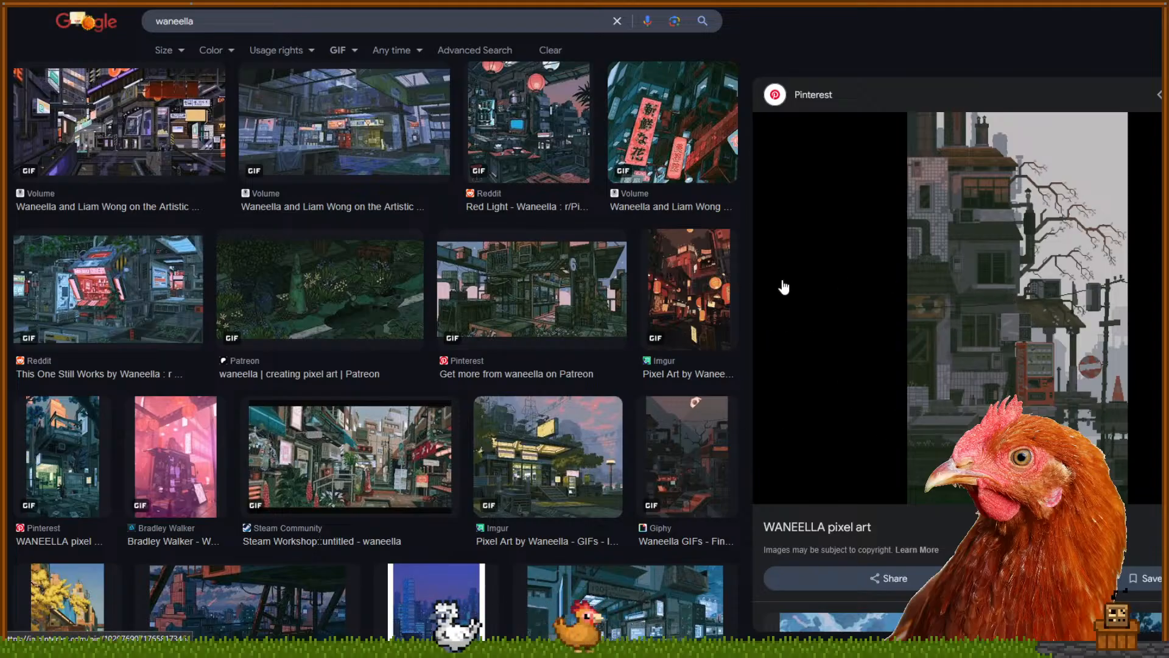
scroll(601, 360, "down", 4)
left_click(590, 373)
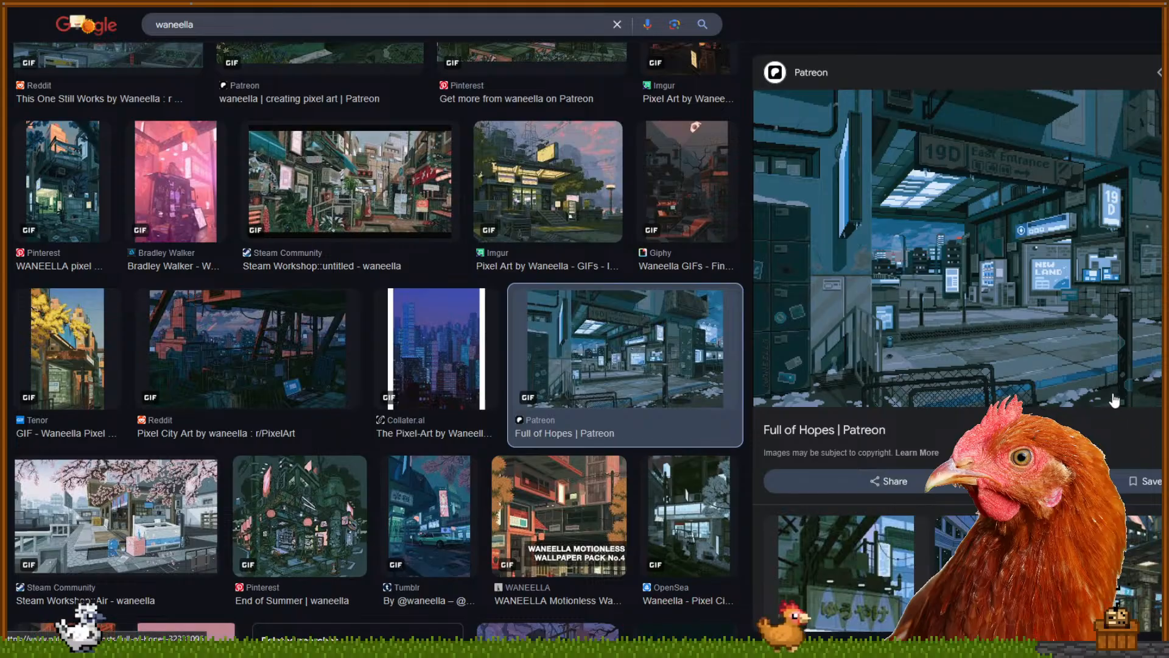
key("Right")
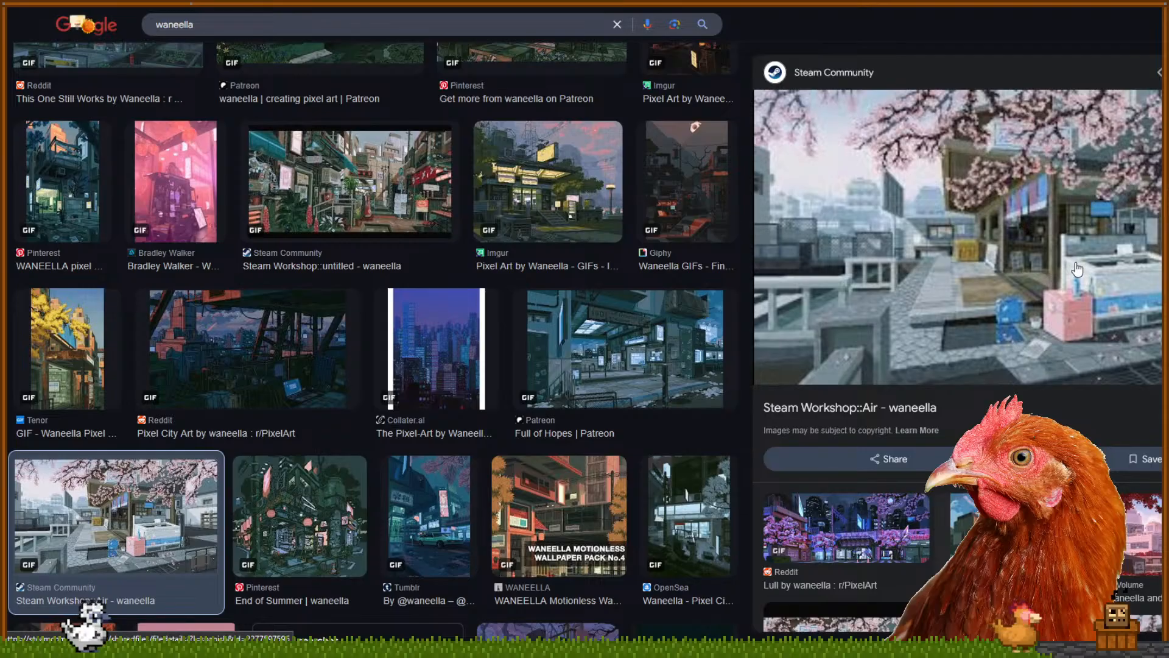
left_click(269, 517)
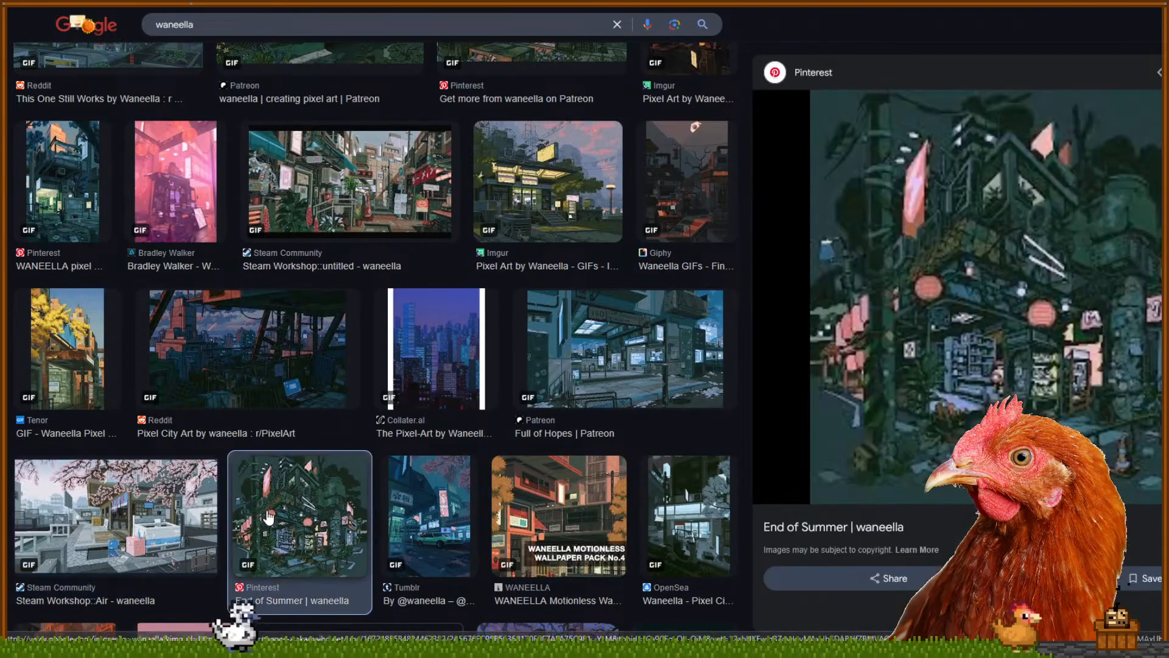
left_click(399, 516)
left_click(615, 500)
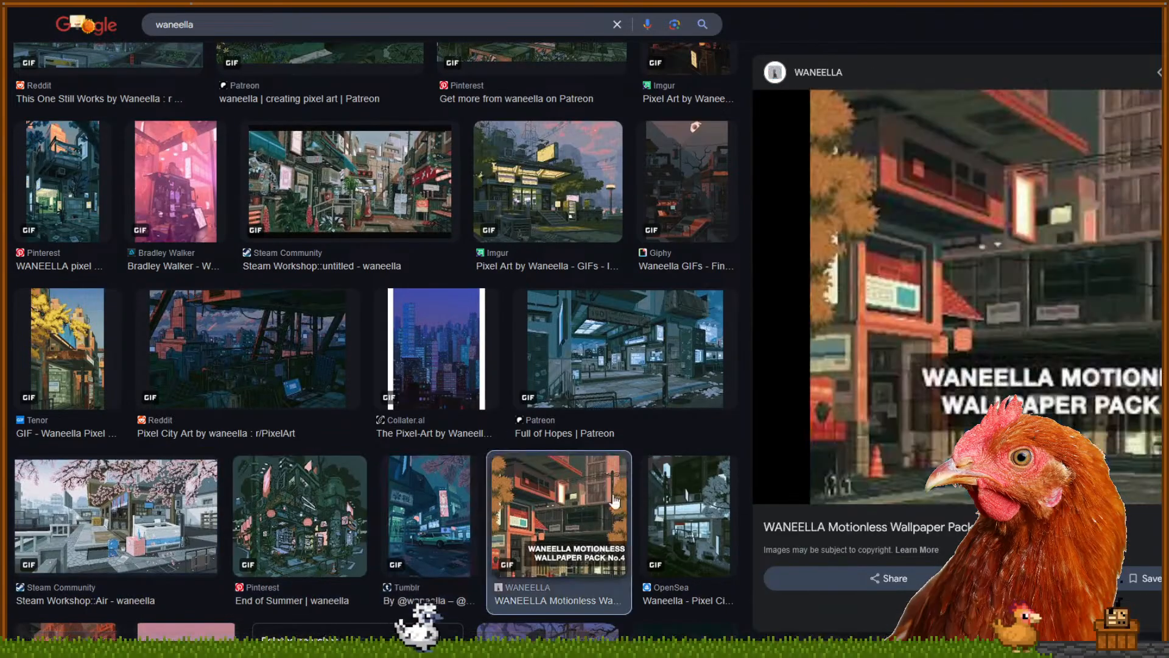
left_click(677, 518)
scroll(677, 375, "down", 3)
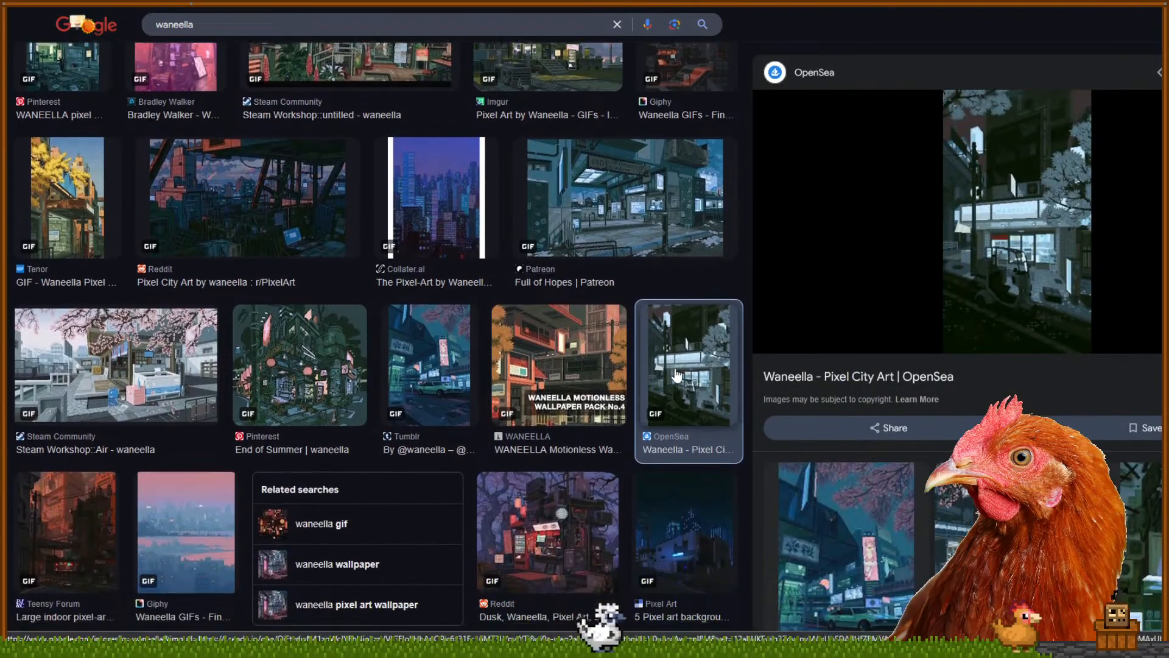
scroll(677, 374, "down", 2)
left_click(682, 415)
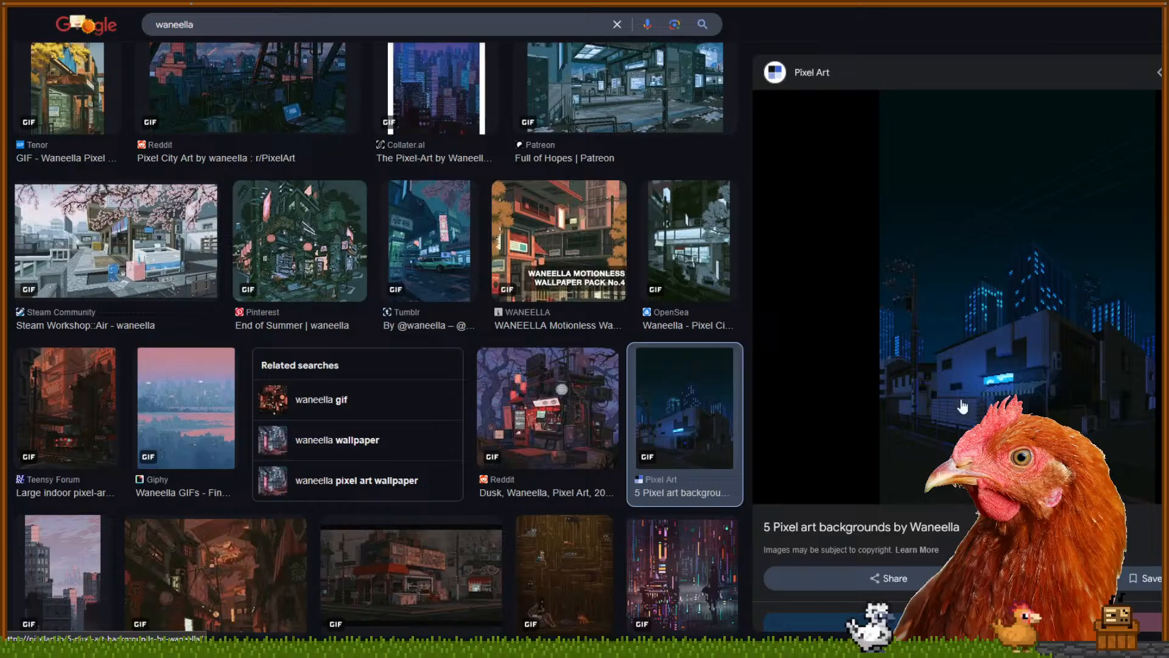
left_click(544, 429)
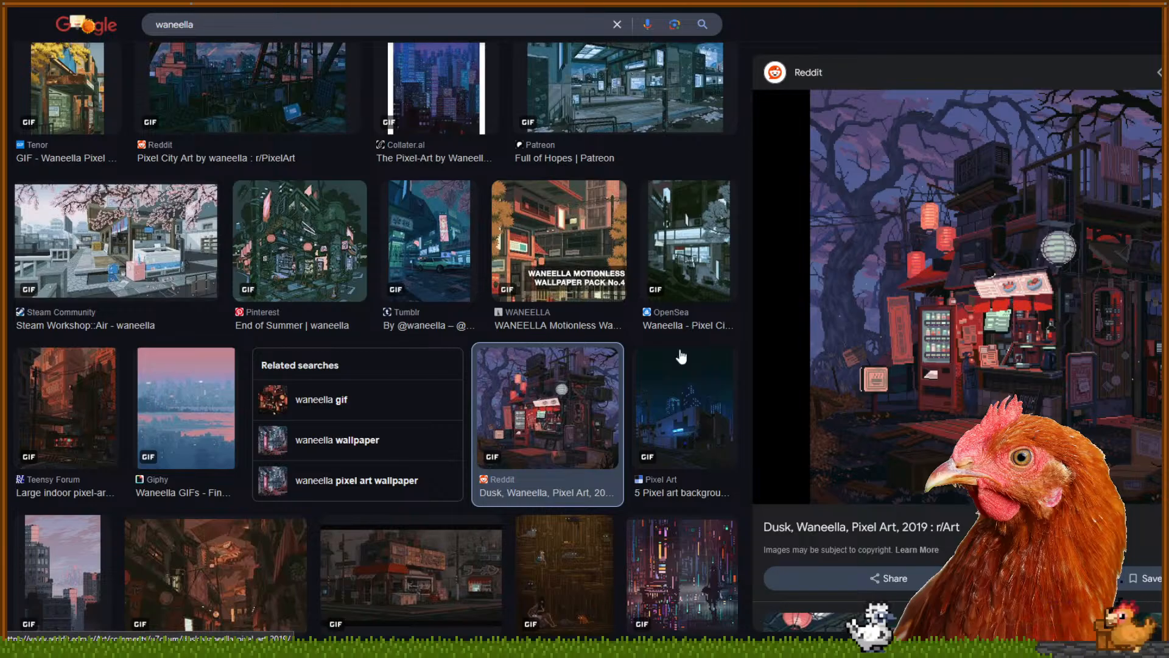
left_click(112, 412)
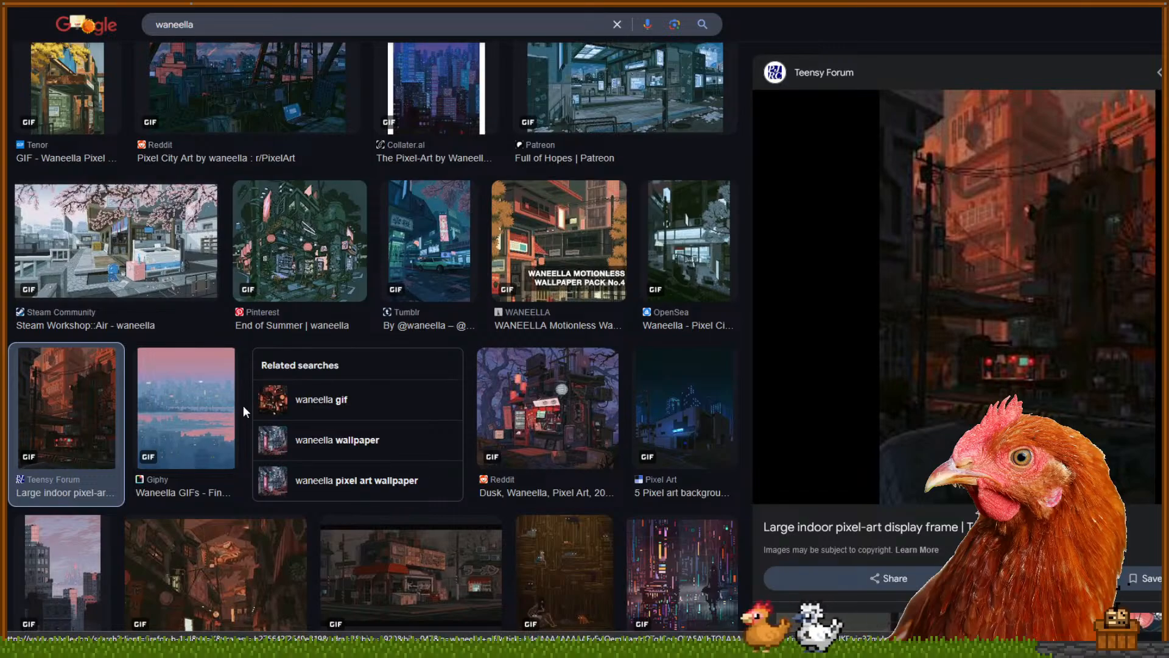
left_click(237, 429)
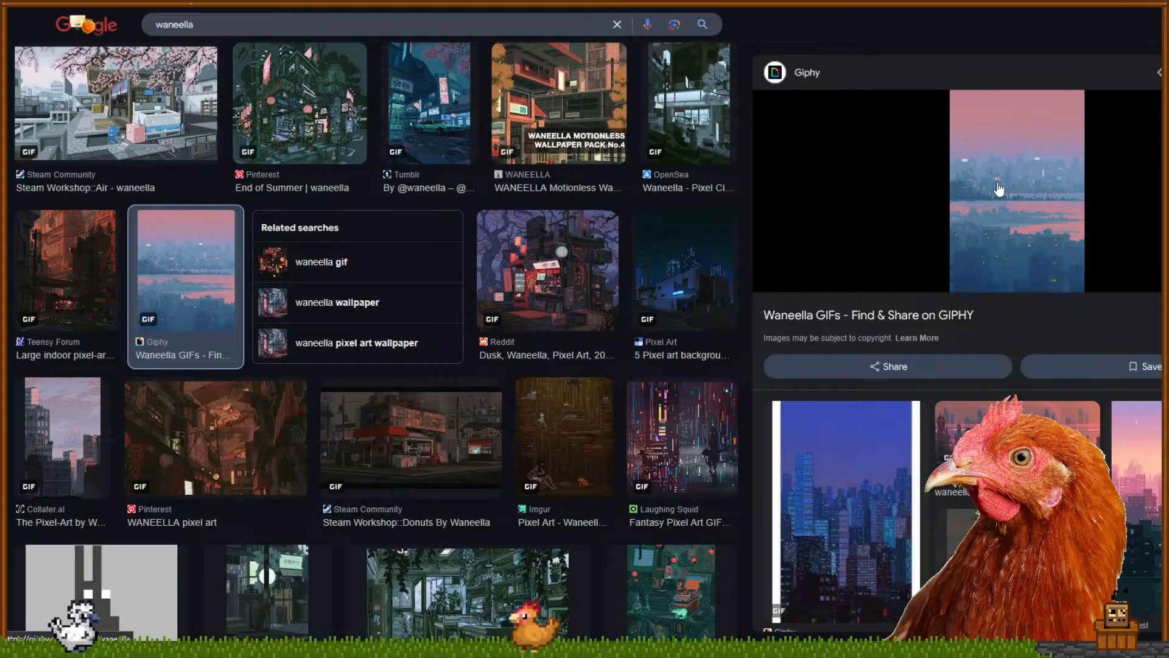
Open the related Make A Gif and Collater.al images, ending on the Pinterest 'WANEELLA pixel art' preview
left_click(1005, 438)
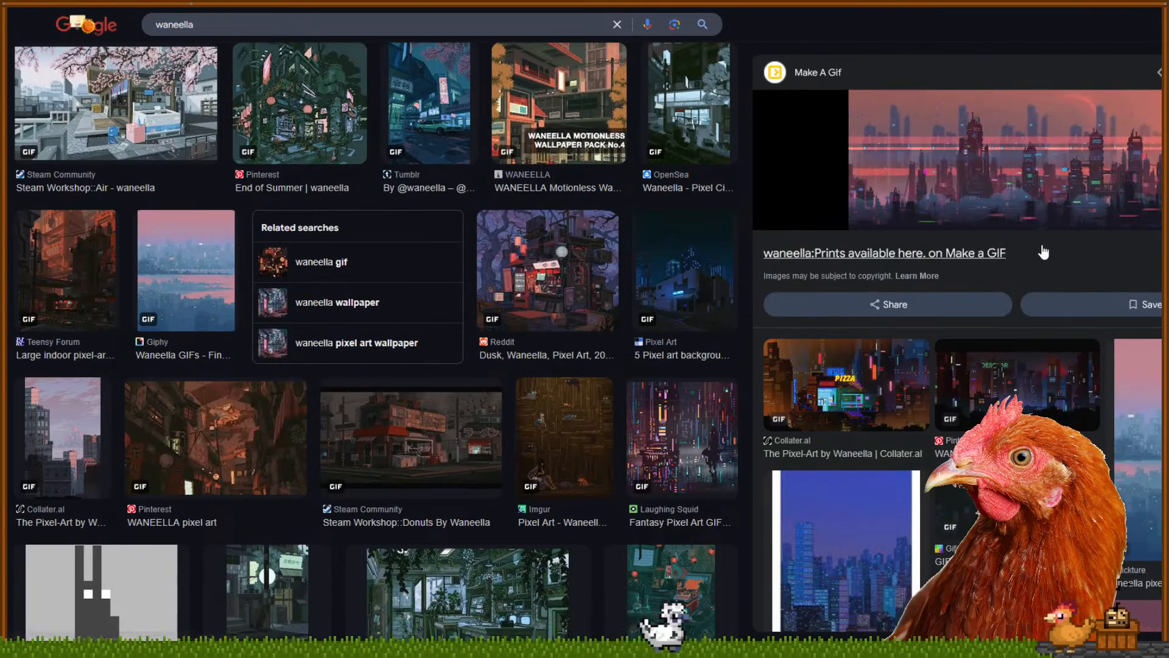
left_click(847, 385)
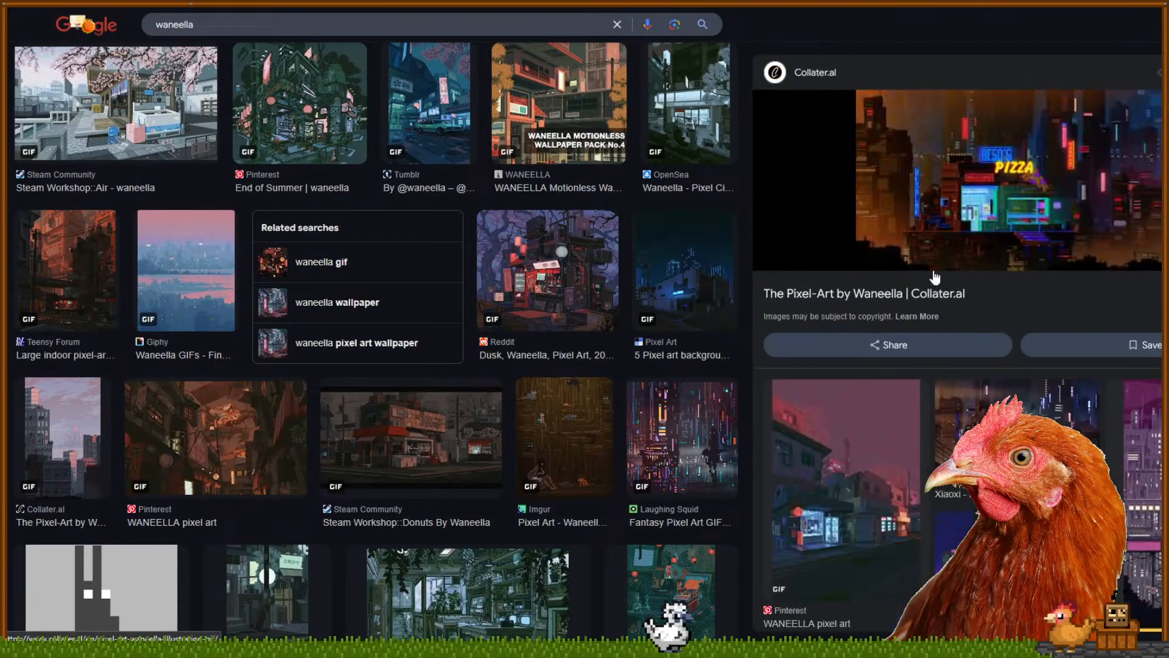
left_click(685, 430)
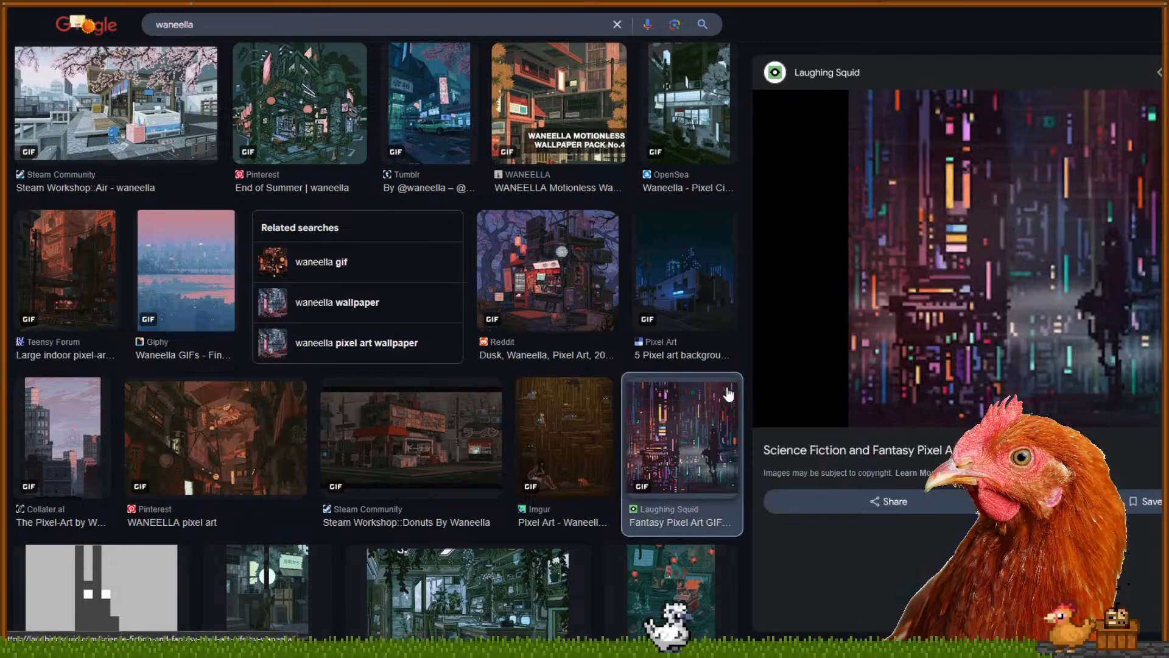
left_click(595, 465)
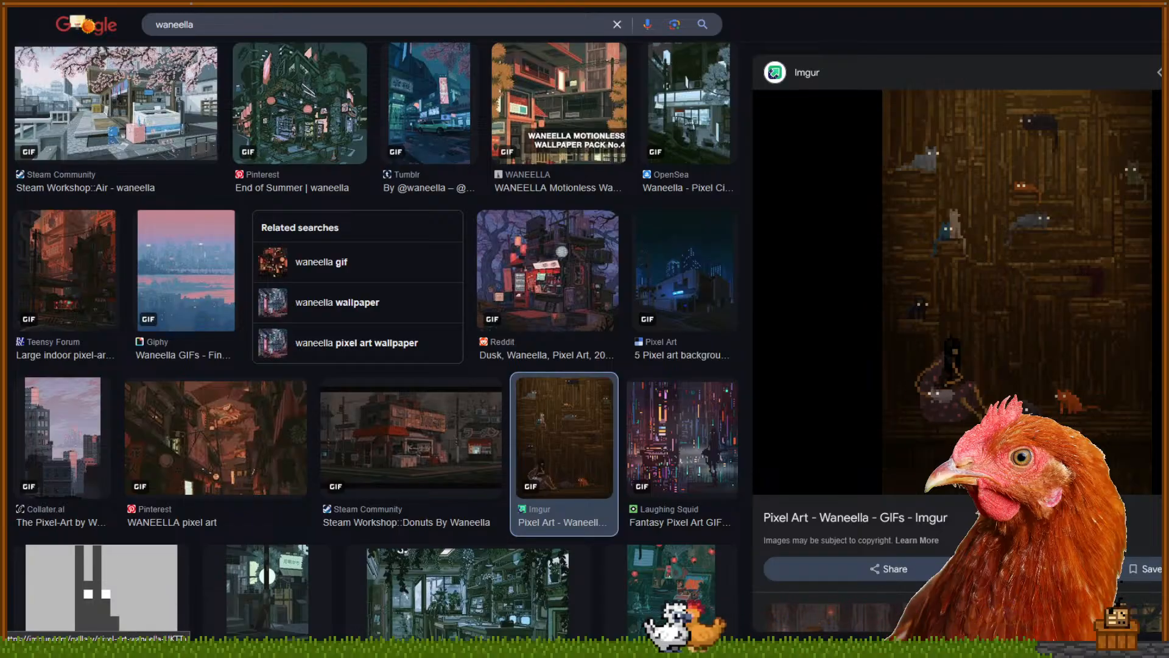
scroll(983, 246, "down", 3)
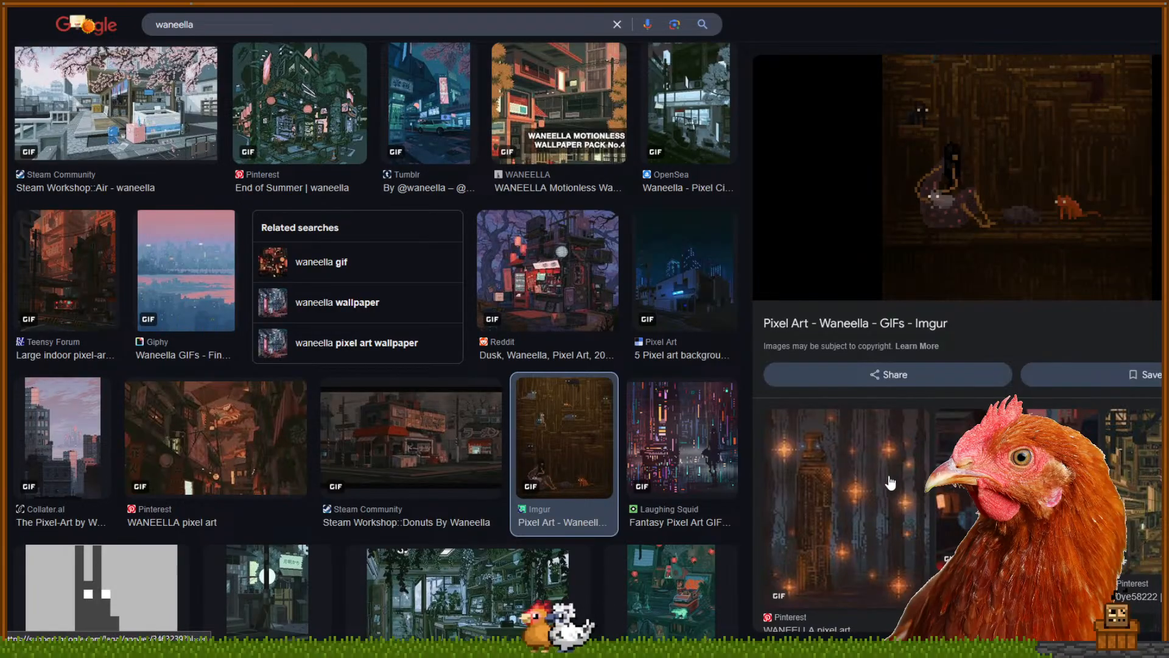
left_click(882, 493)
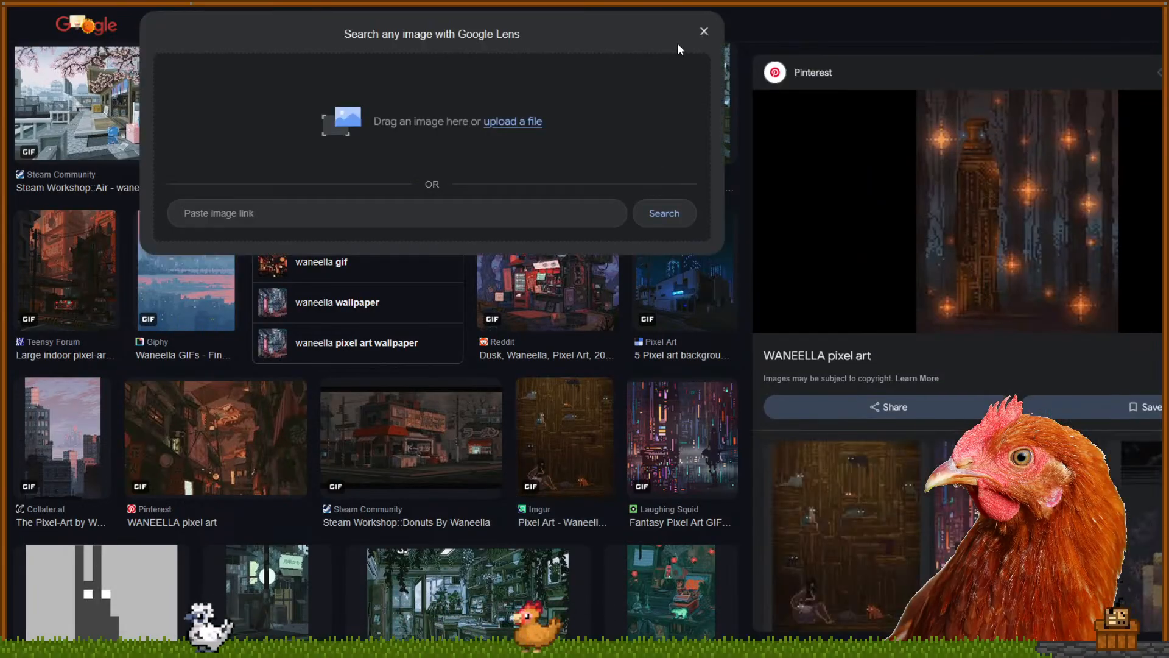
left_click(704, 31)
left_click(444, 426)
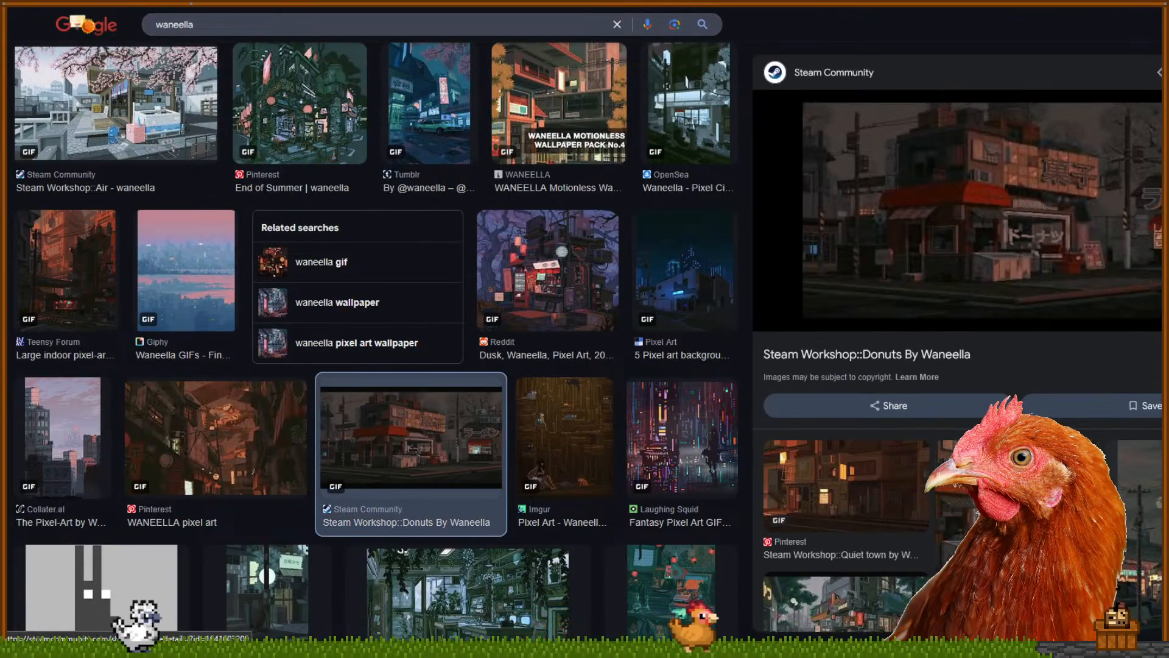
left_click(591, 467)
left_click(672, 455)
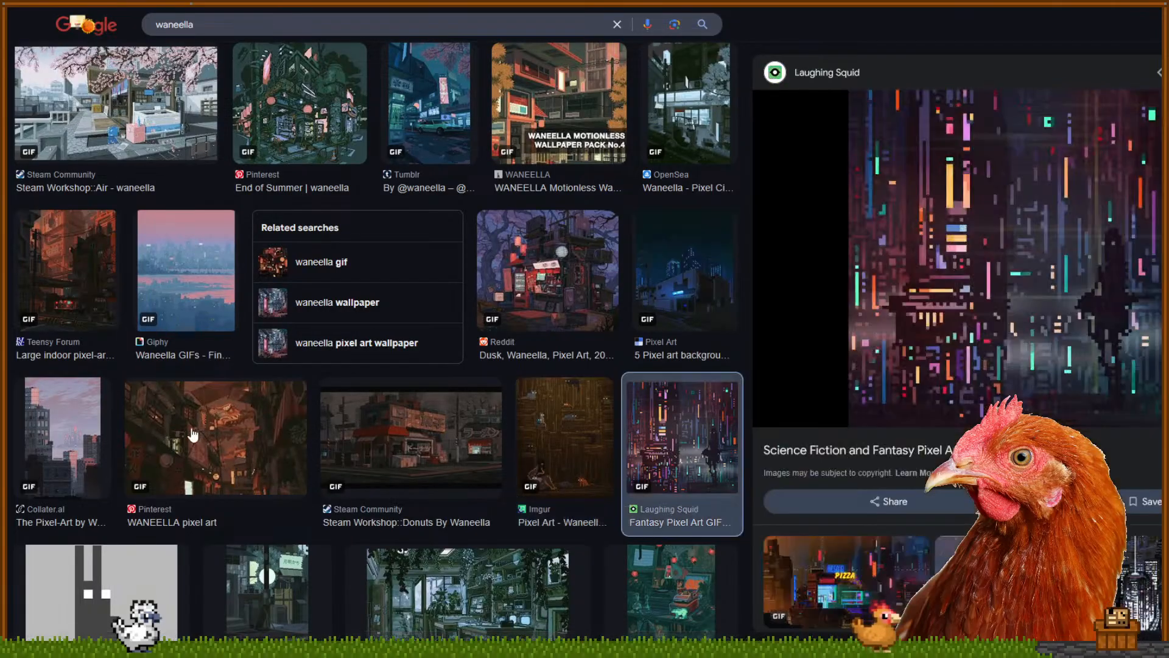
left_click(193, 434)
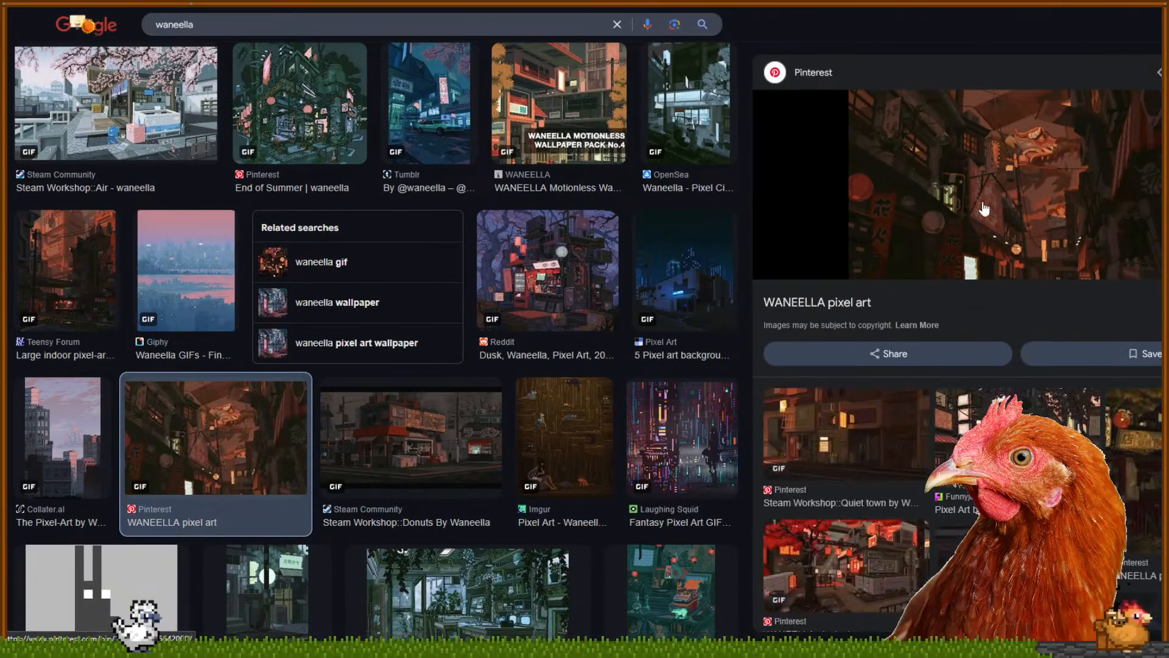
Preview the Decade's long trek interior, huaban red-sky street and Upstream #178 images
scroll(644, 303, "down", 4)
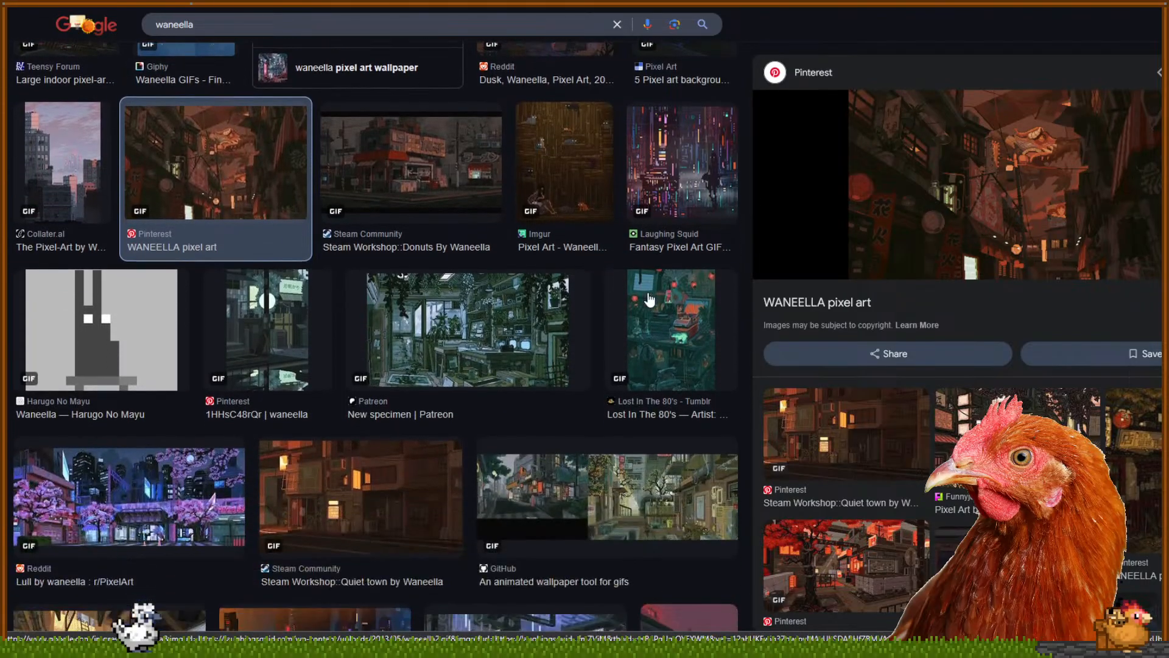
scroll(448, 327, "down", 2)
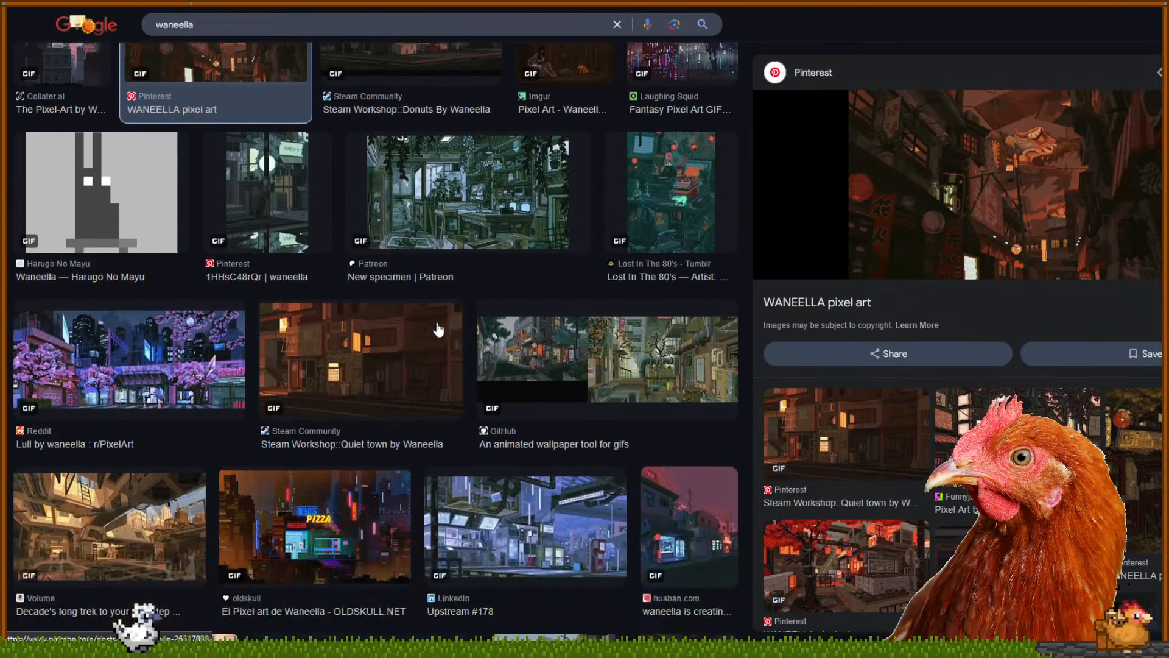
left_click(136, 518)
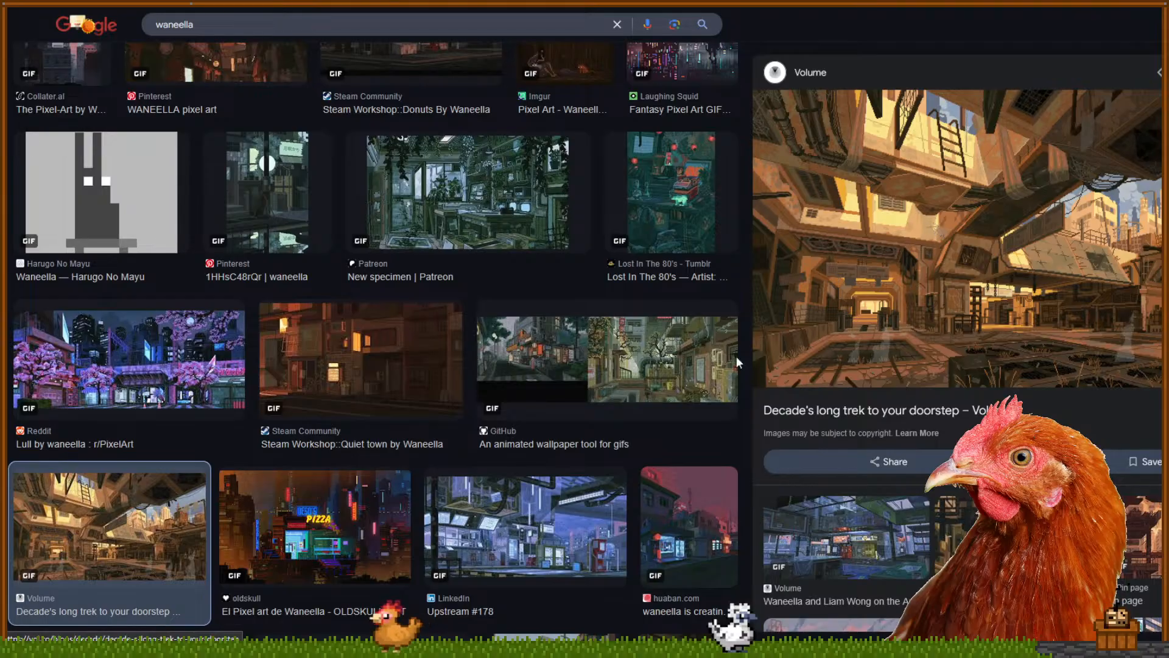
left_click(684, 508)
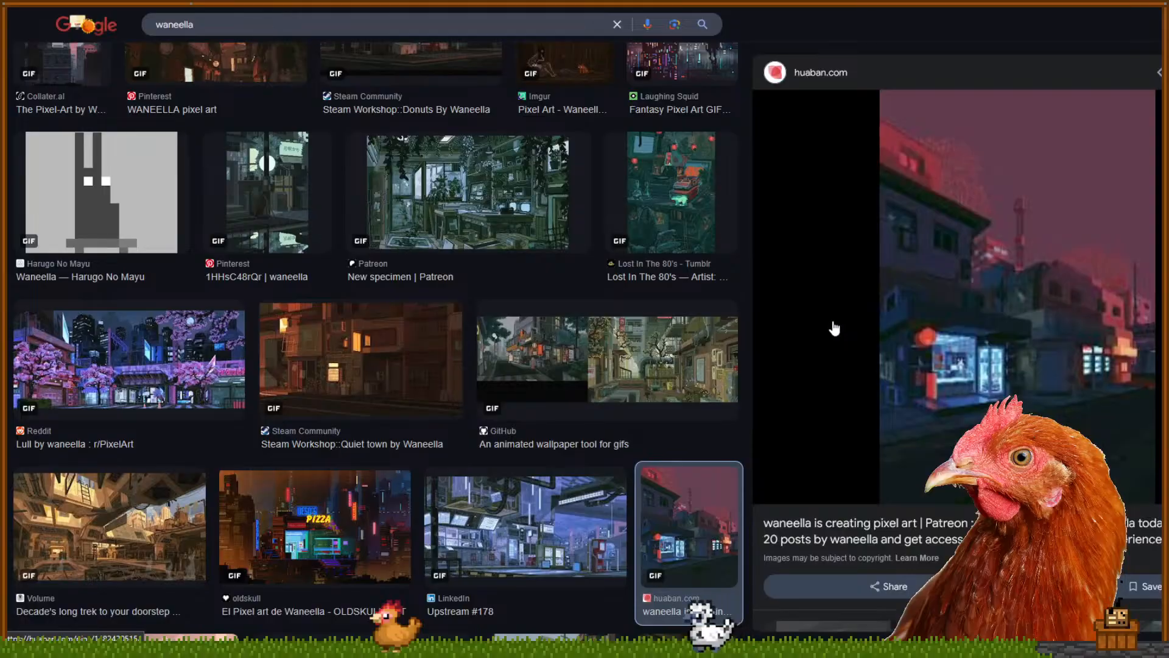
left_click(597, 524)
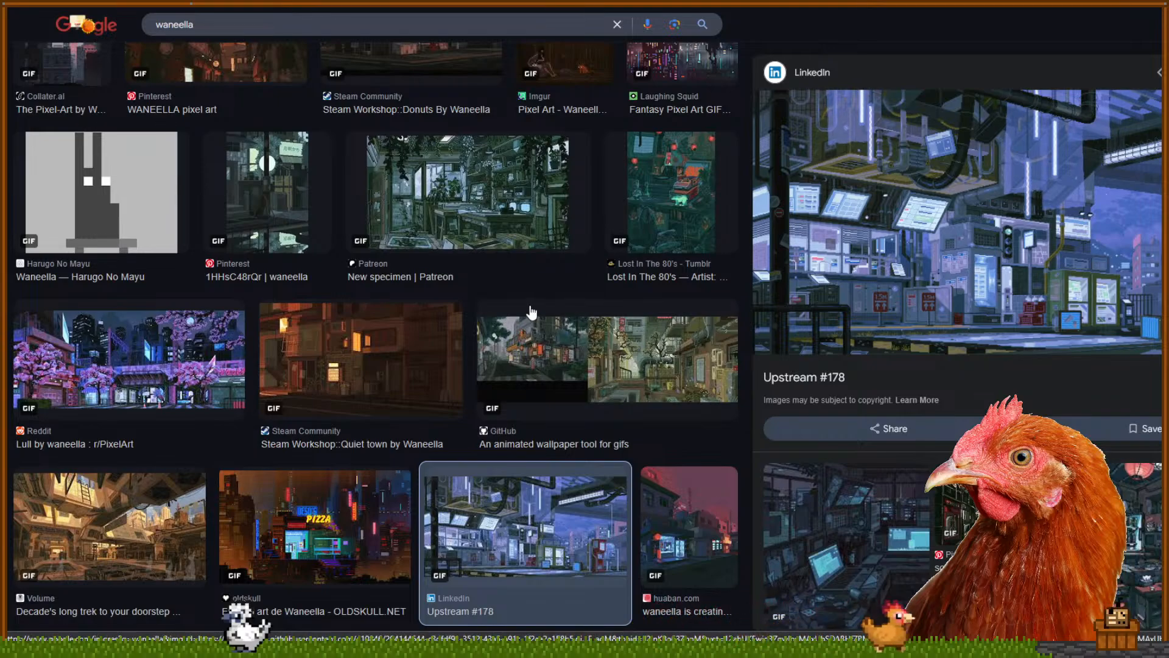
scroll(531, 312, "down", 5)
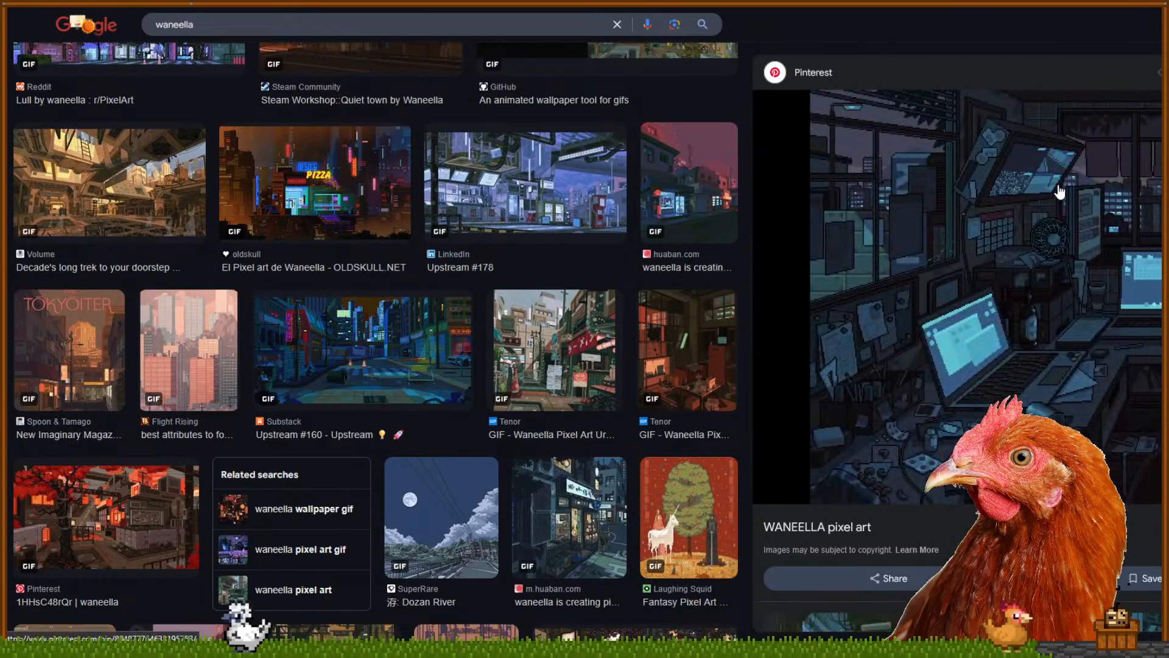
Preview the Tenor GIF, Upstream #160, Flight Rising and Tokyoiter images, ending on OLDSKULL's El Pixel art de Waneella
left_click(578, 329)
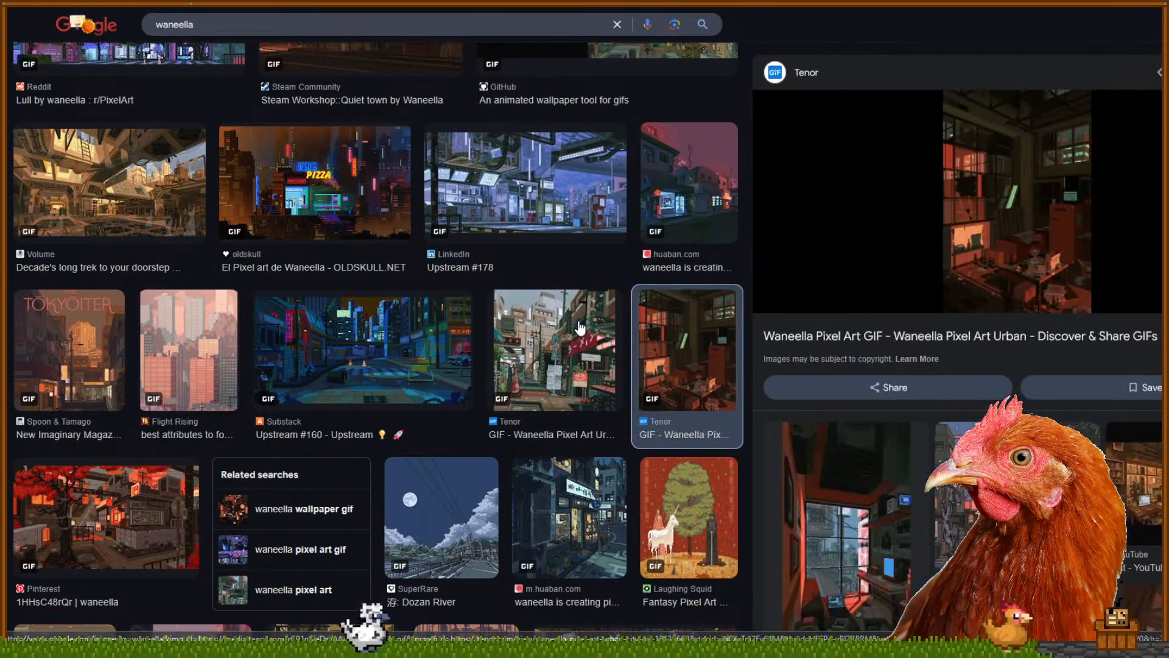
left_click(337, 331)
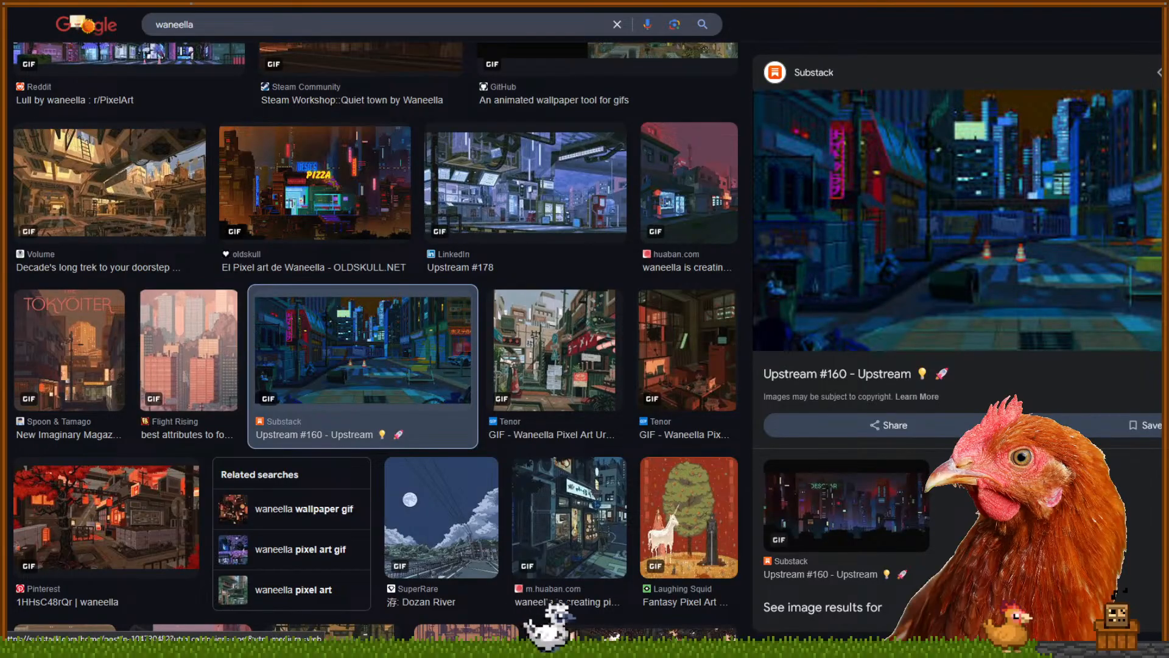
left_click(158, 351)
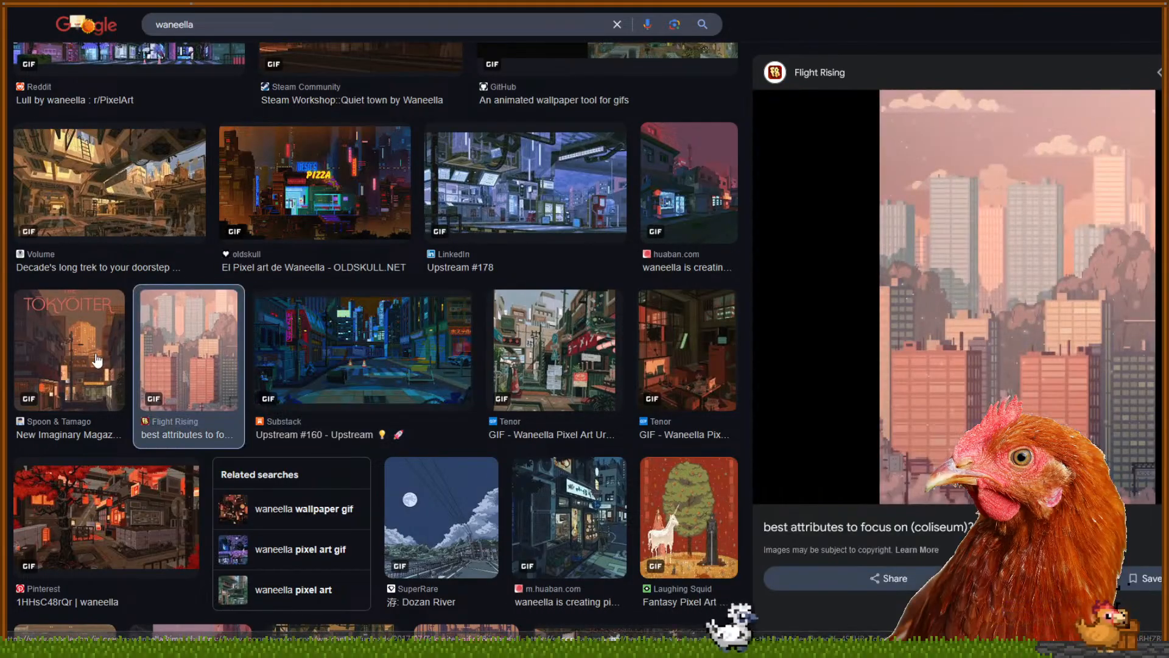
left_click(91, 350)
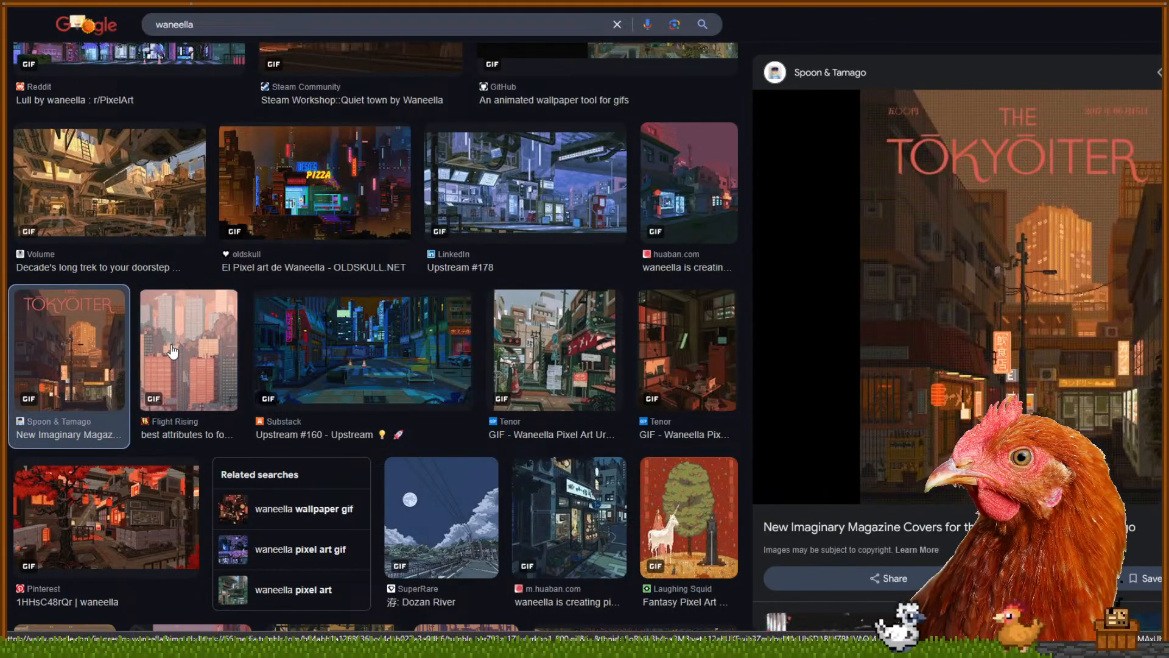
left_click(173, 352)
left_click(153, 186)
left_click(261, 189)
scroll(183, 337, "down", 2)
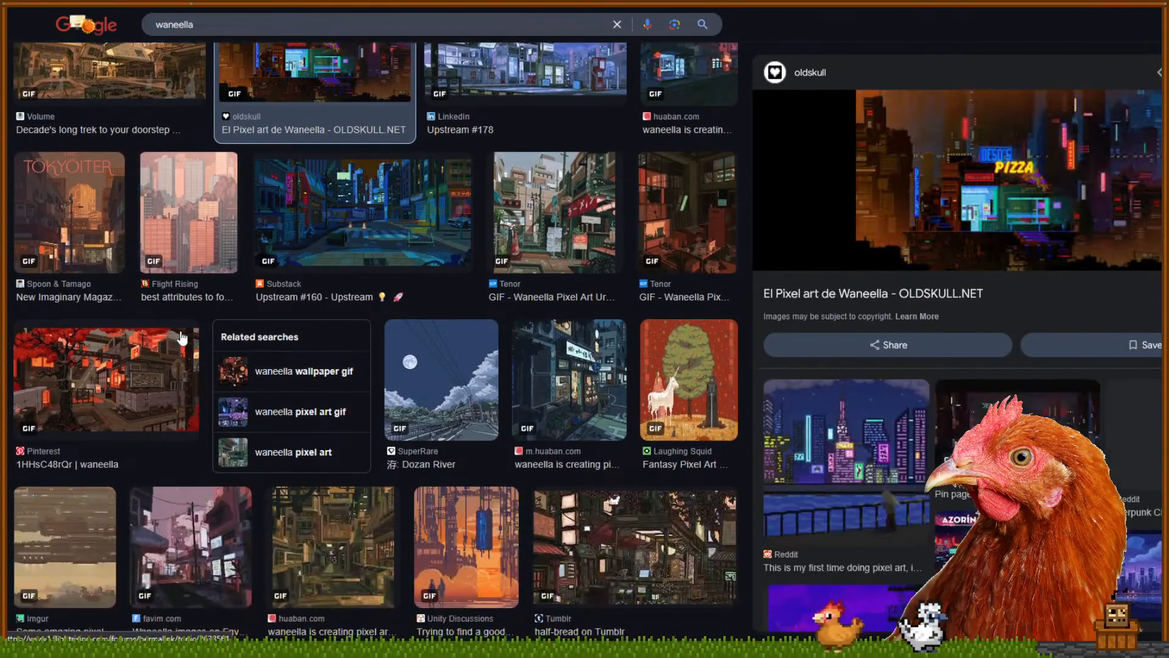
Preview the Favim, half-bread Tumblr, huaban, Tenor GIF and ArtStation After Rain results
scroll(183, 341, "down", 3)
left_click(195, 368)
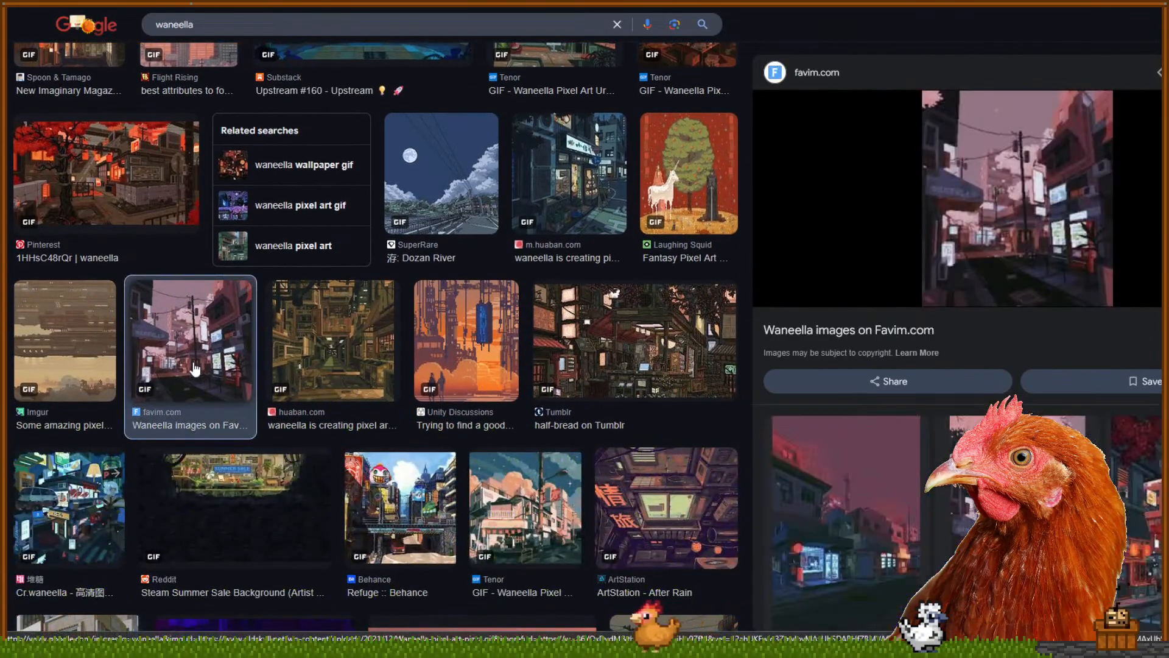
left_click(588, 355)
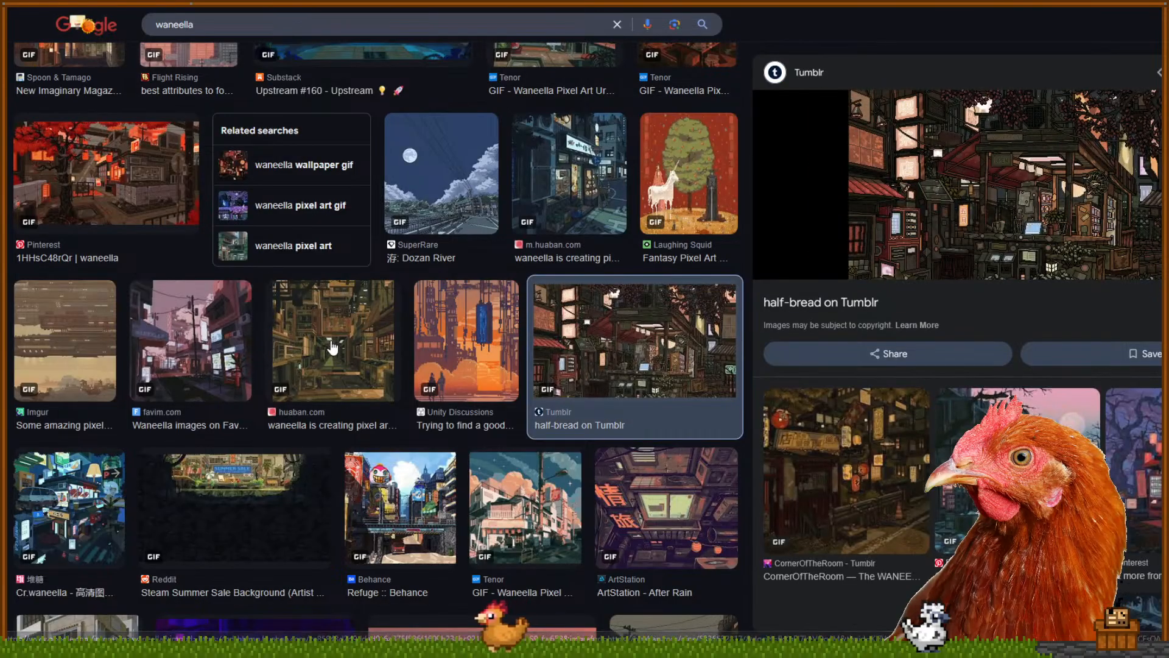
left_click(393, 332)
scroll(544, 437, "down", 1)
left_click(544, 437)
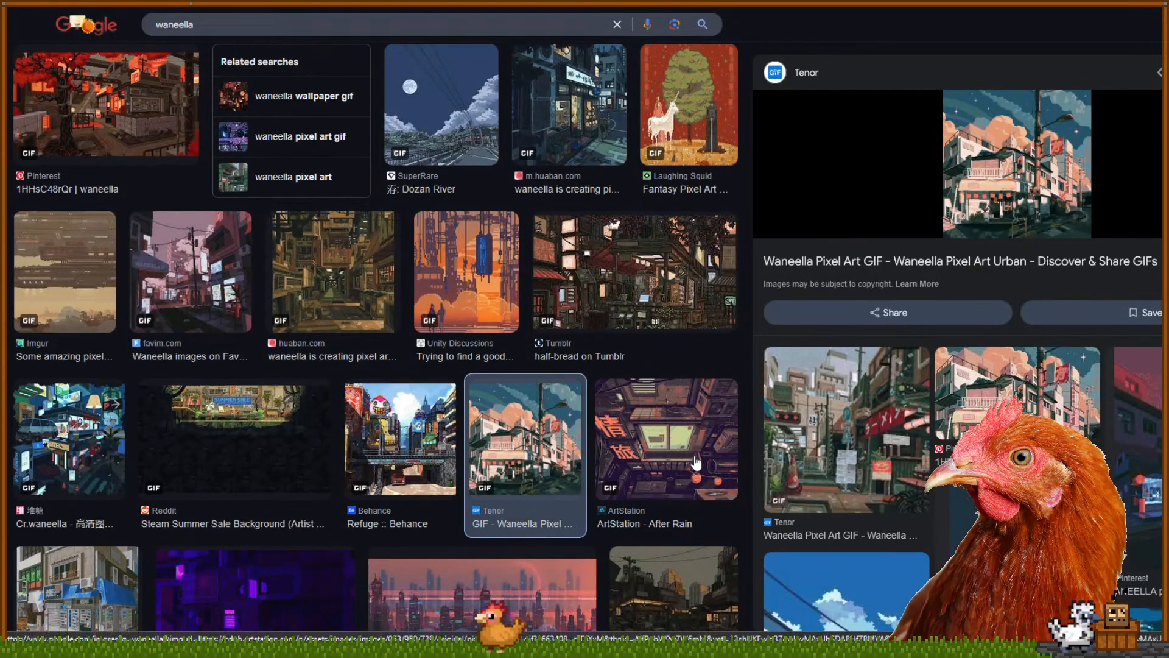
left_click(628, 385)
Preview the neon street, Planet Minecraft, pink skyline, blue-awning storefront, dark city and Upstream #160 images
scroll(528, 360, "down", 1)
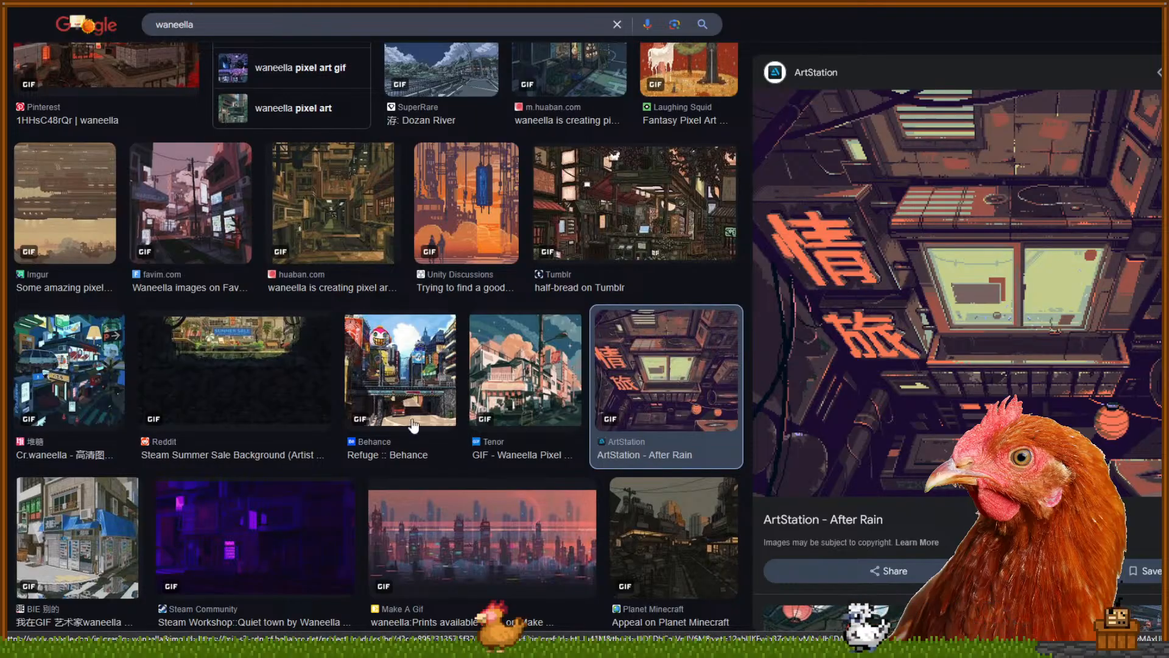
left_click(101, 386)
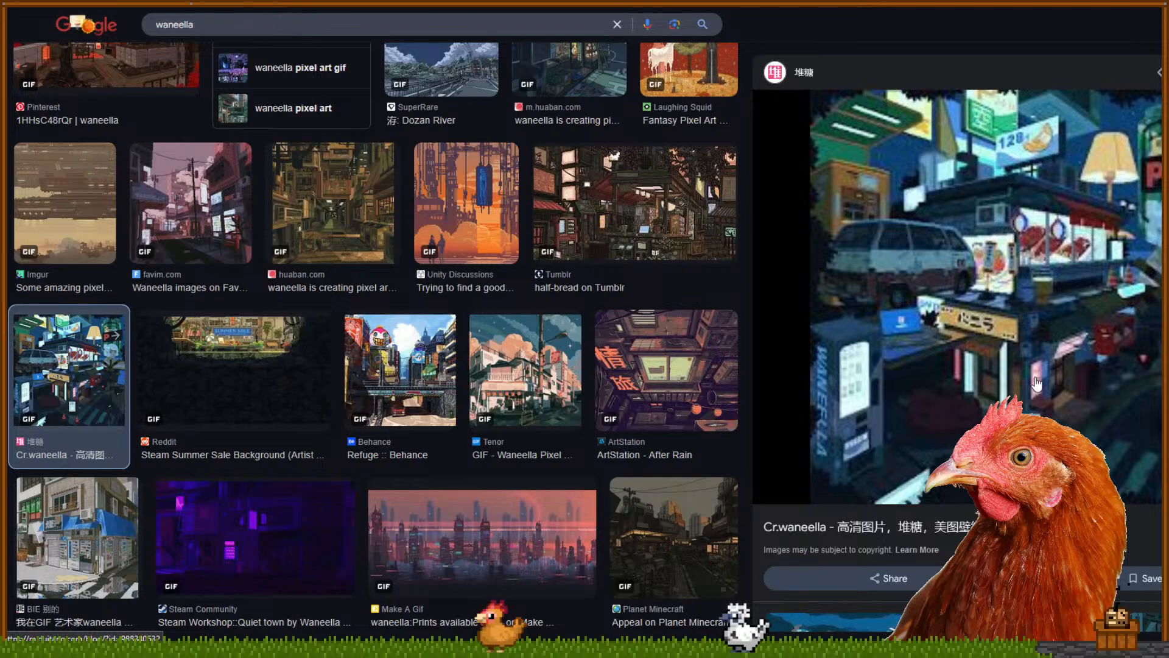
scroll(688, 458, "down", 1)
left_click(689, 458)
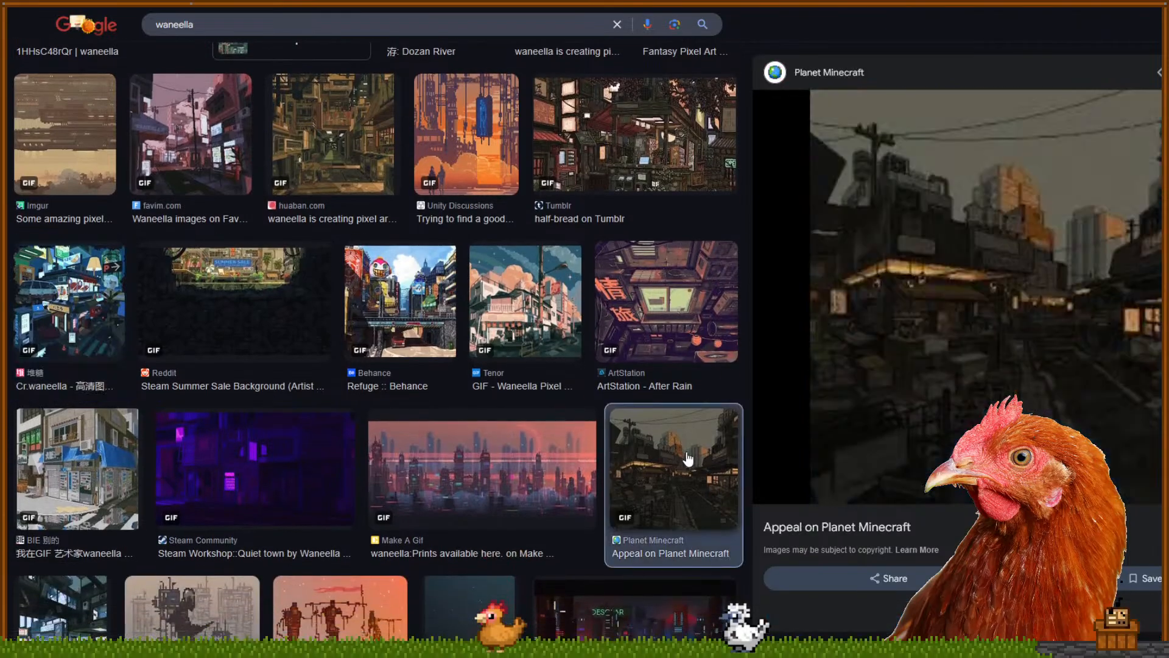
left_click(533, 464)
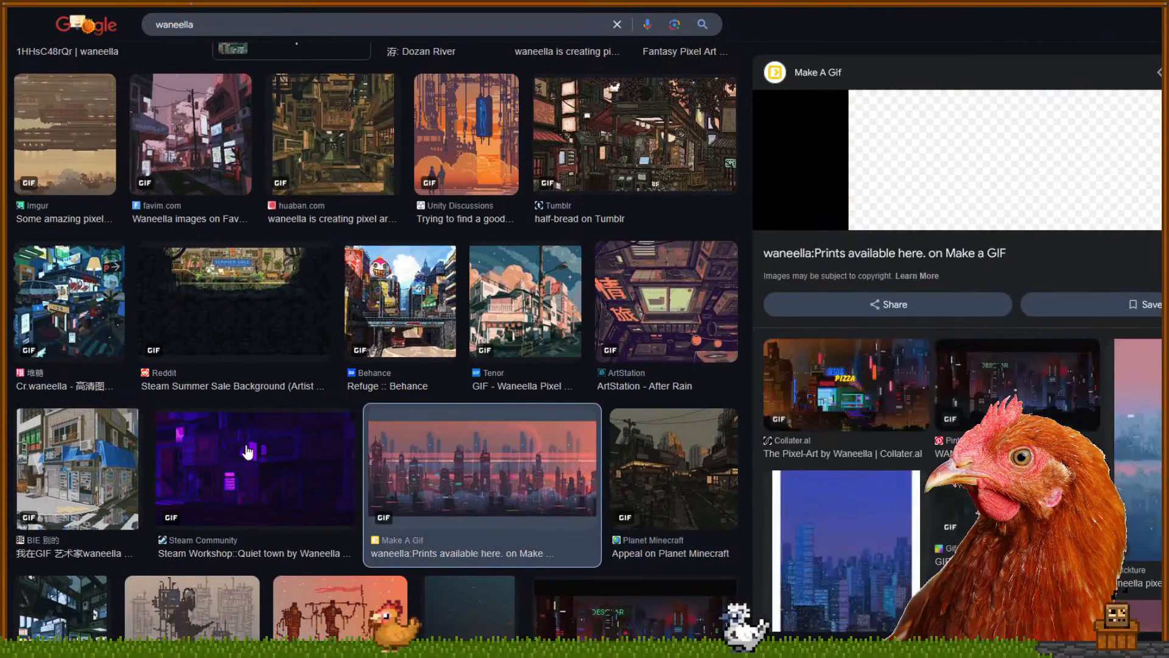
left_click(93, 461)
scroll(92, 461, "down", 3)
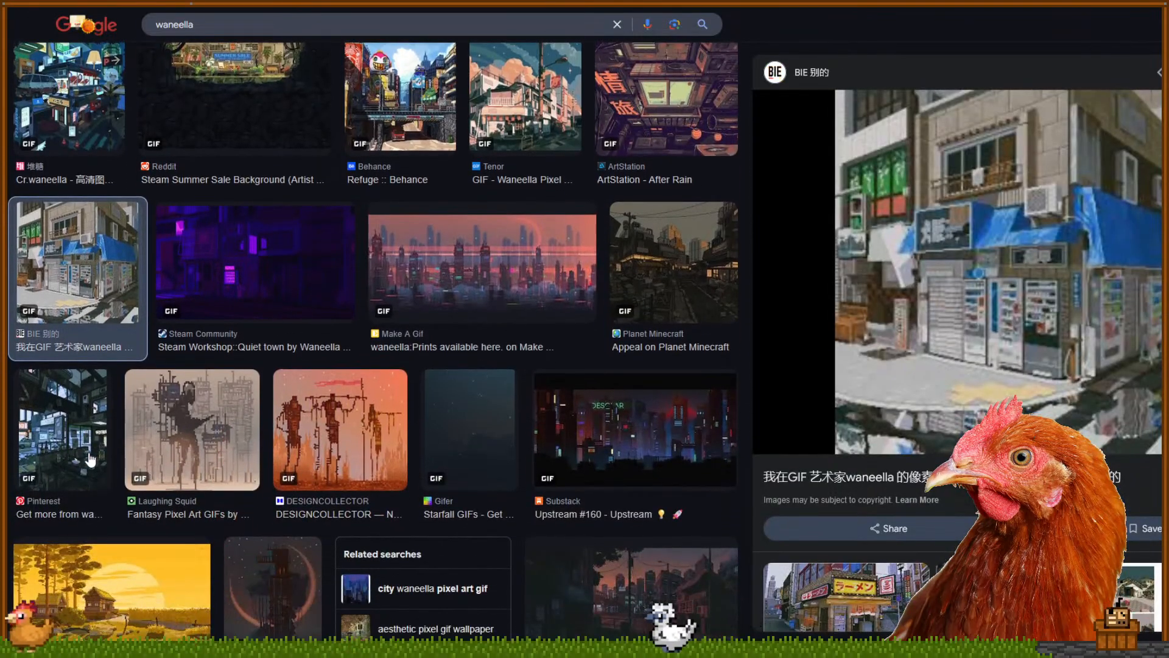
left_click(90, 461)
left_click(564, 437)
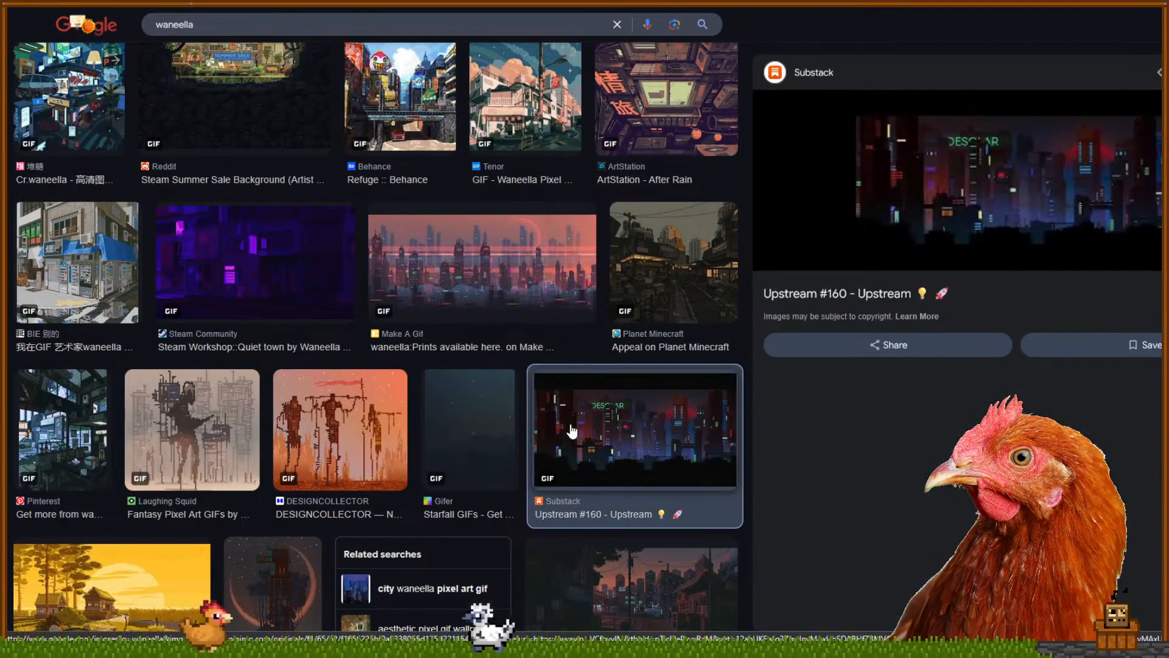
Preview the Cr.waneella dusk street, Nerdvoador landscape, Pixel Joint Farmland, Patreon trophy and favim results
scroll(587, 453, "down", 2)
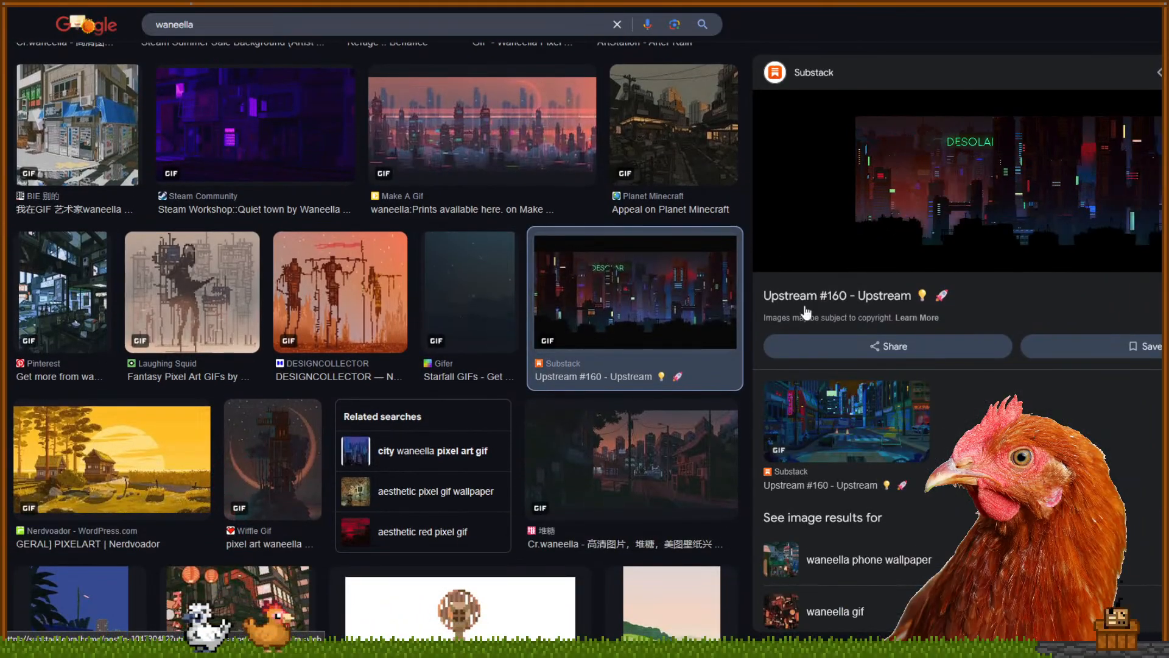
left_click(642, 464)
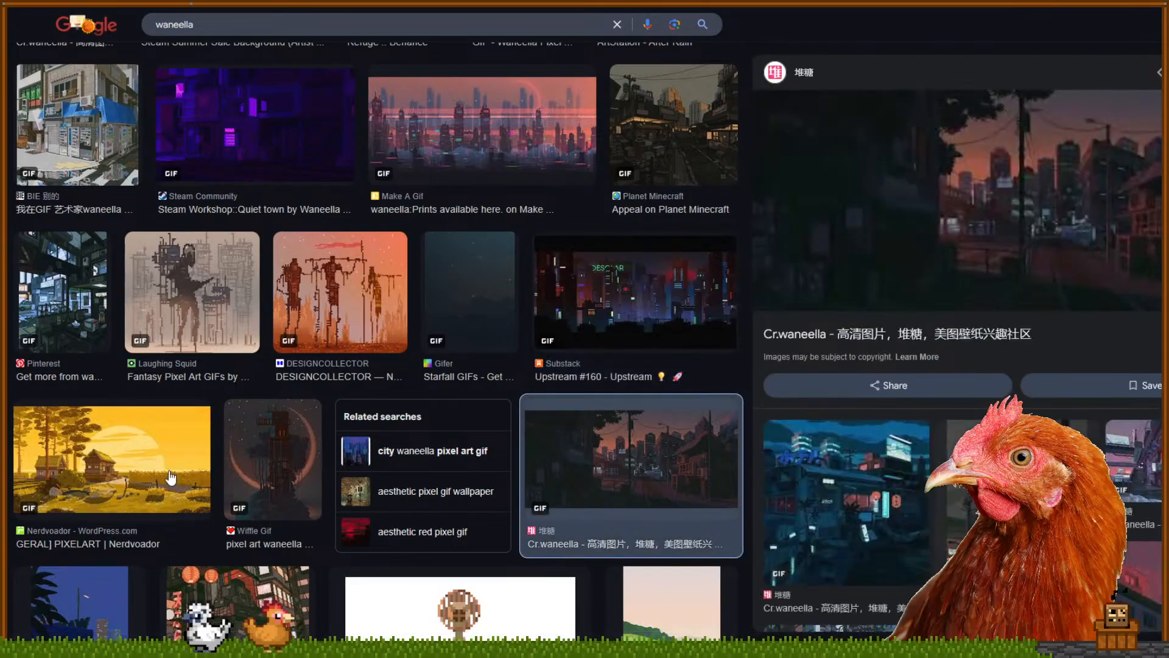
left_click(171, 478)
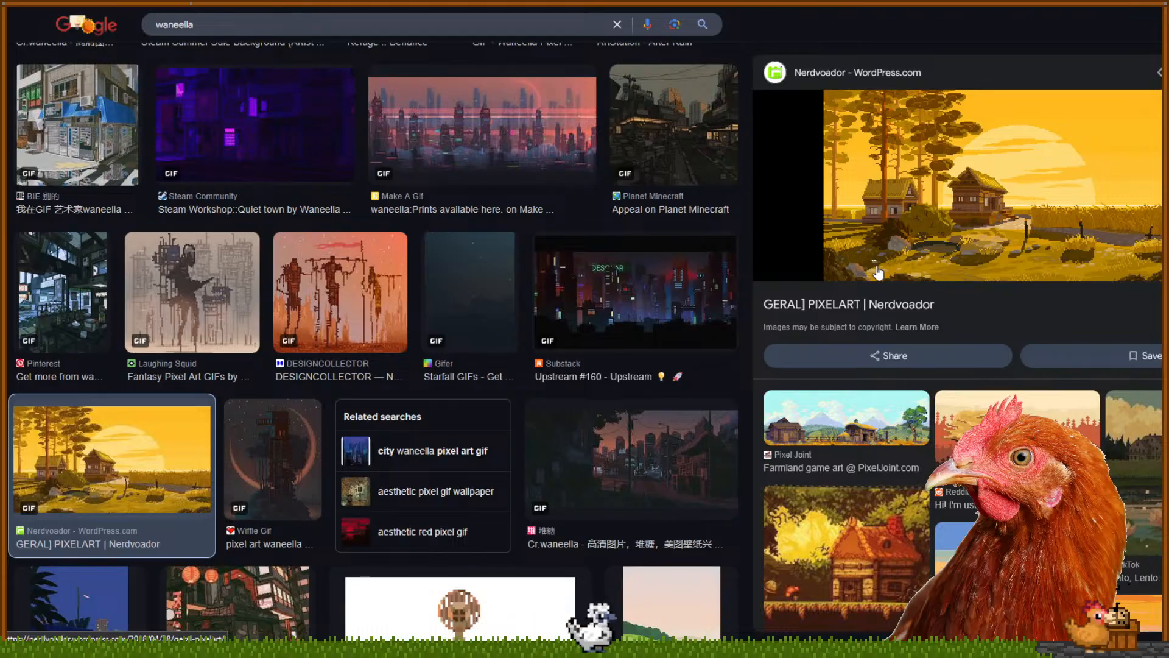
left_click(831, 429)
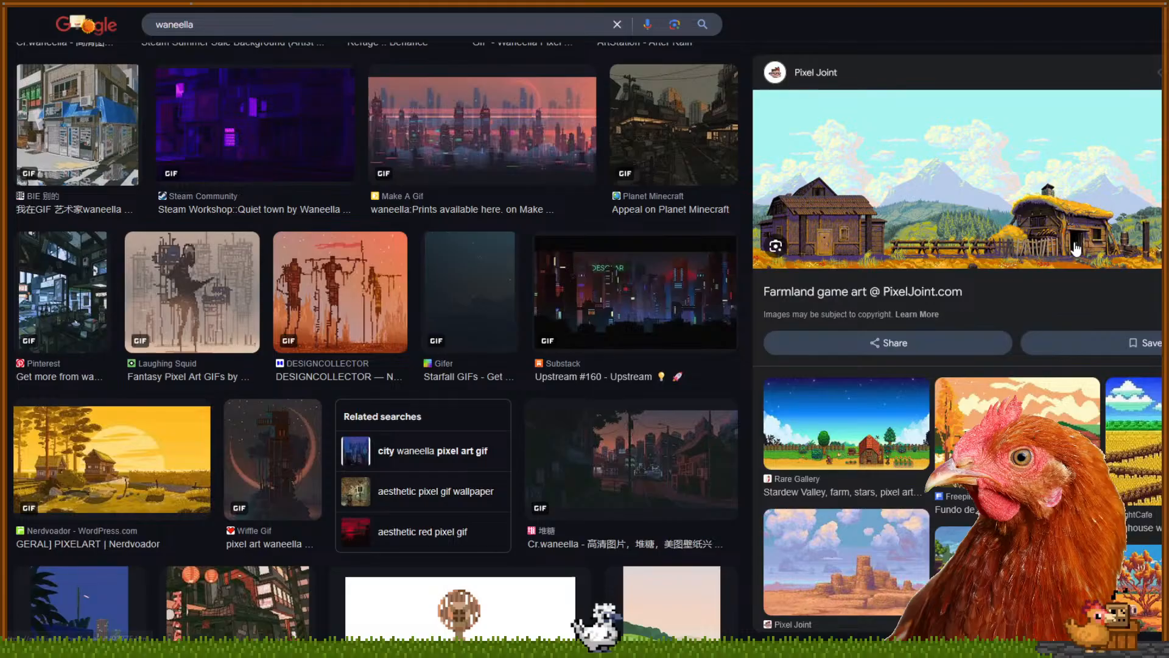
left_click(675, 511)
scroll(438, 409, "down", 2)
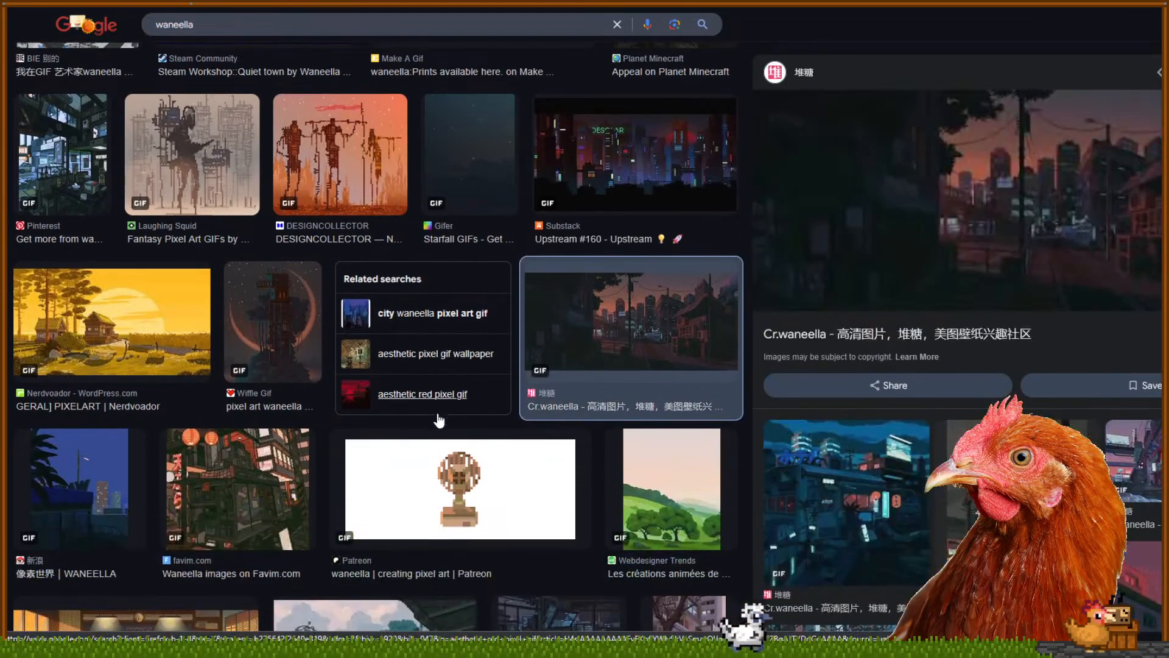
left_click(417, 513)
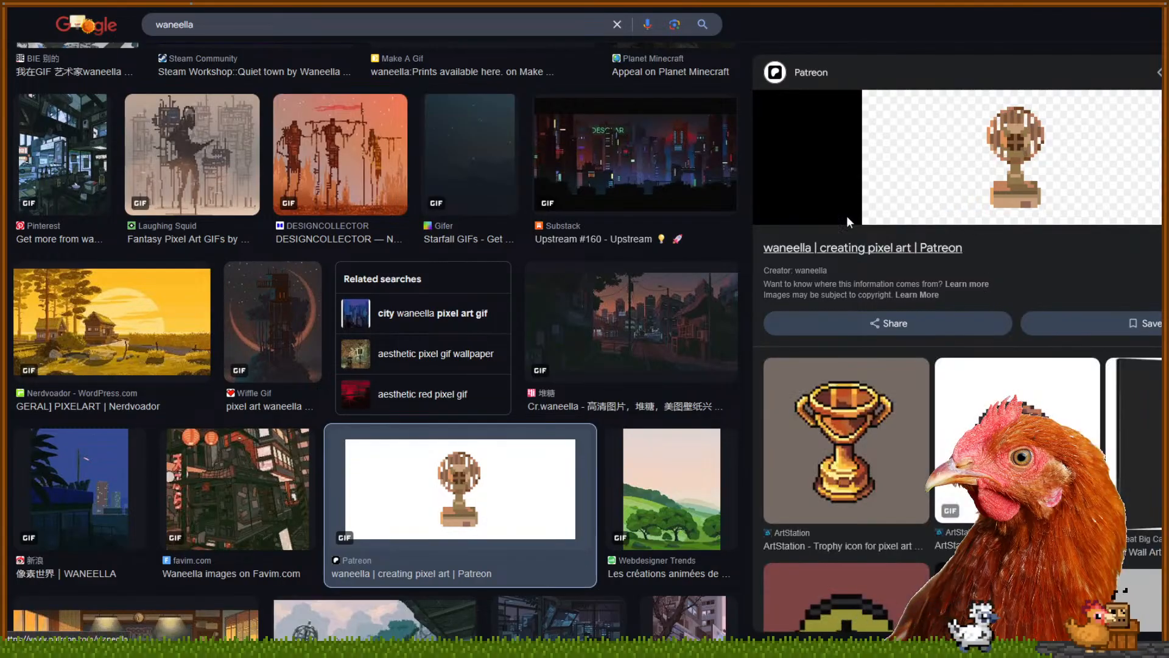
key("Left")
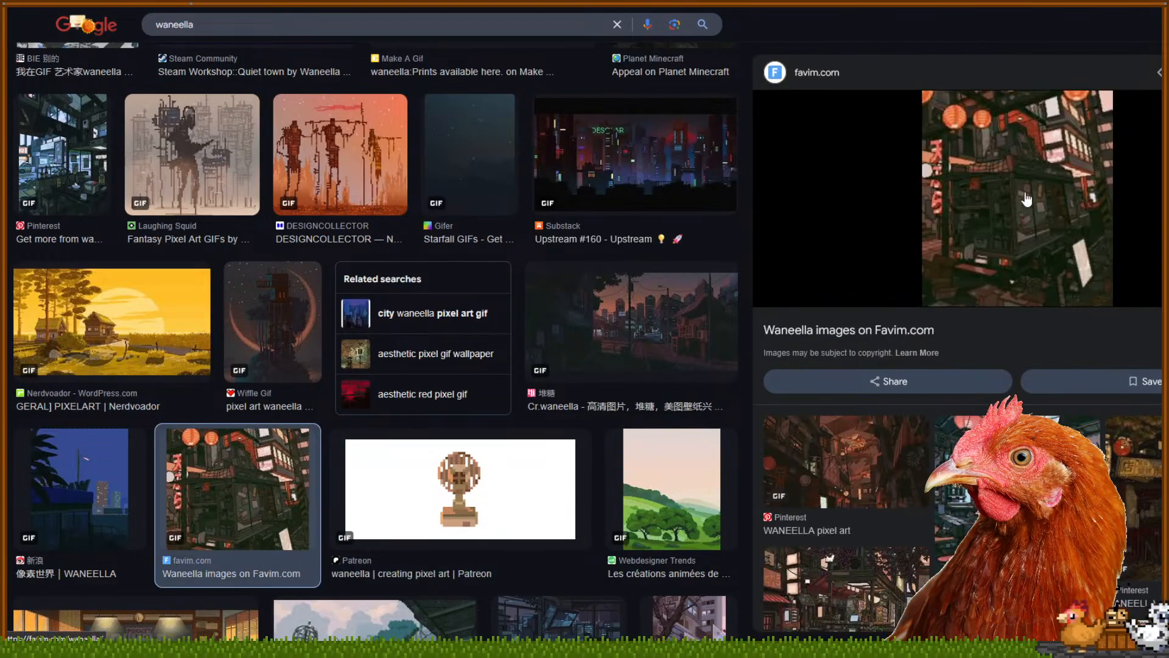
Preview the FUNKYKONG osu! and Babylon Burning results, settling on ONIONLABS Pixel Art: Environments
scroll(600, 426, "down", 3)
left_click(391, 449)
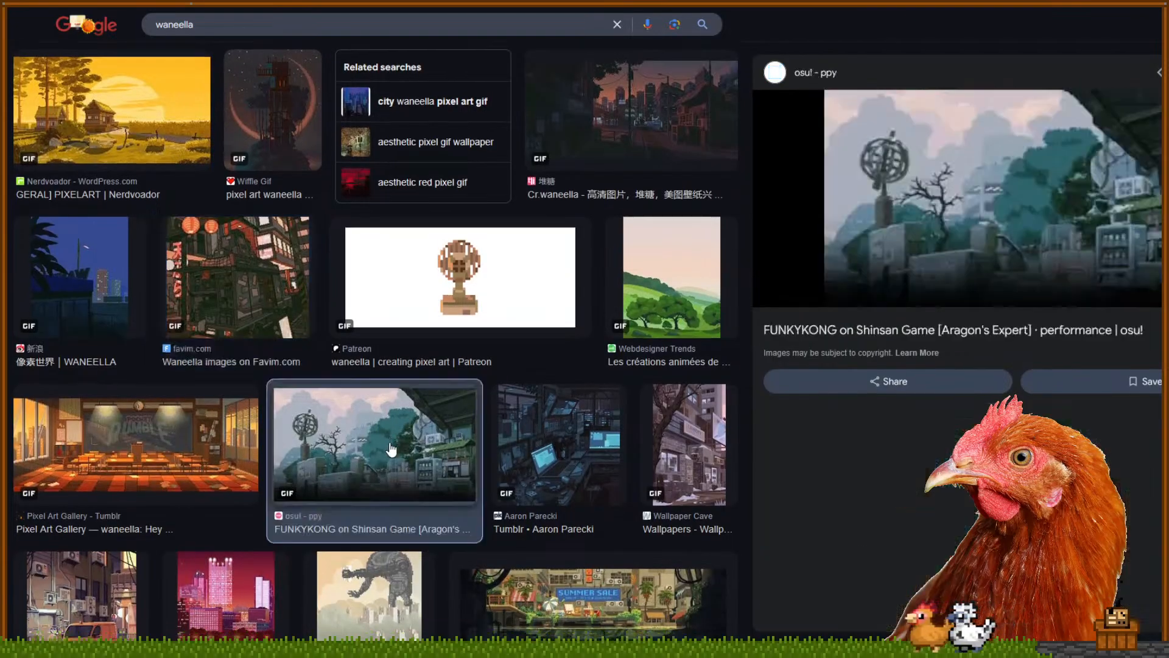
scroll(392, 449, "down", 1)
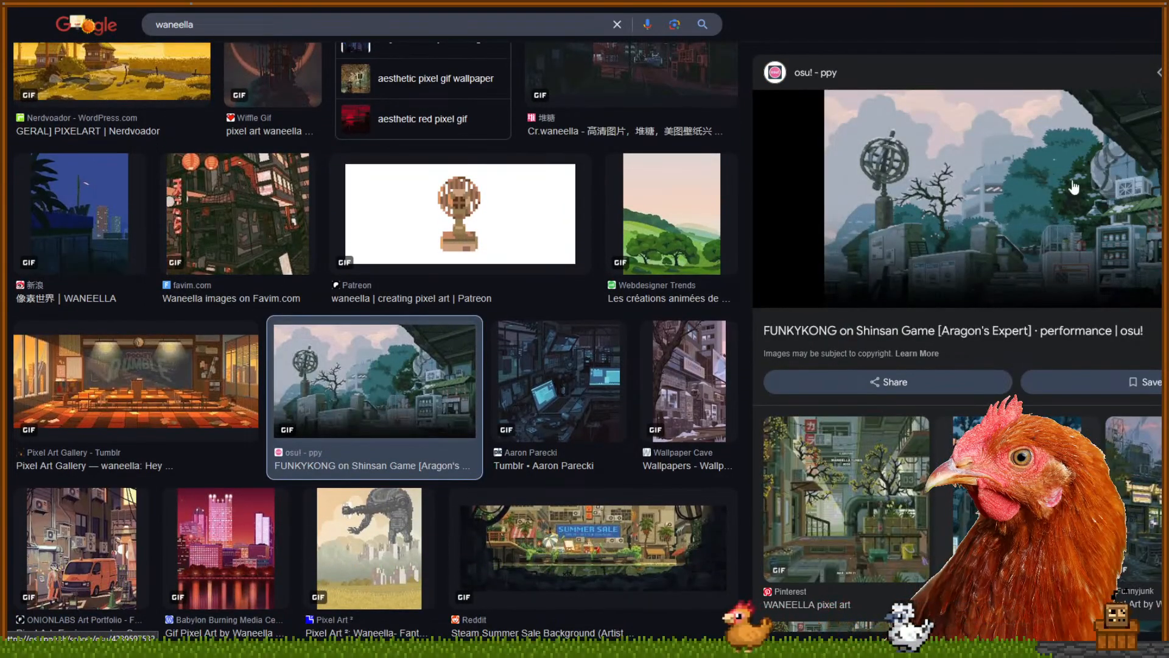
scroll(214, 397, "down", 1)
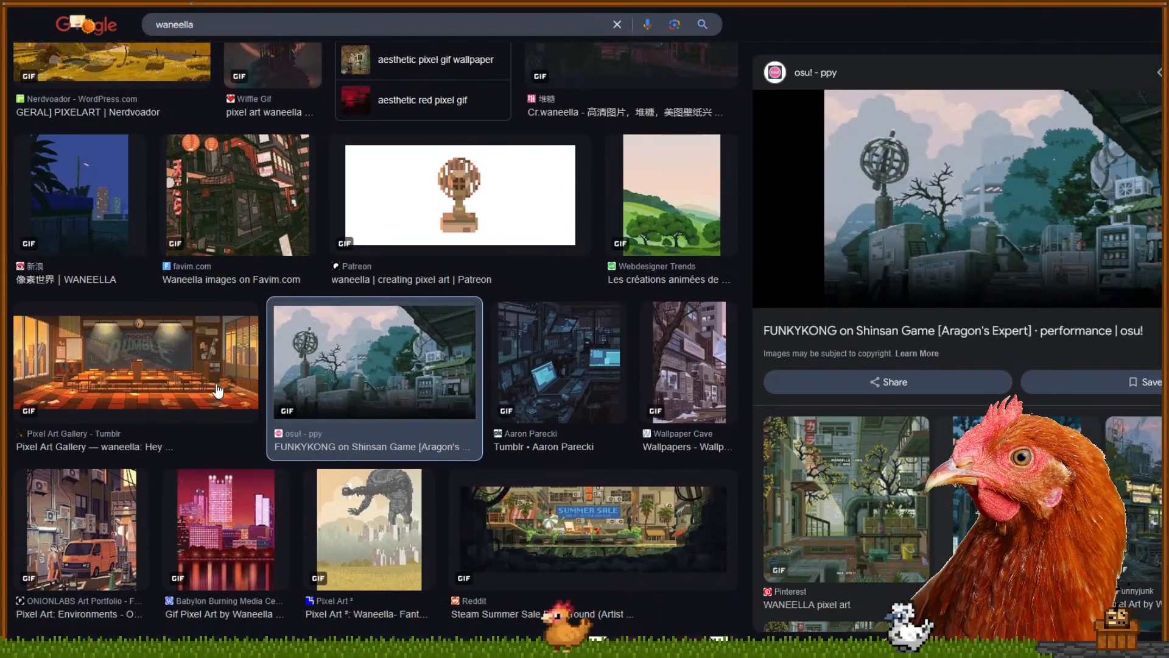
left_click(85, 496)
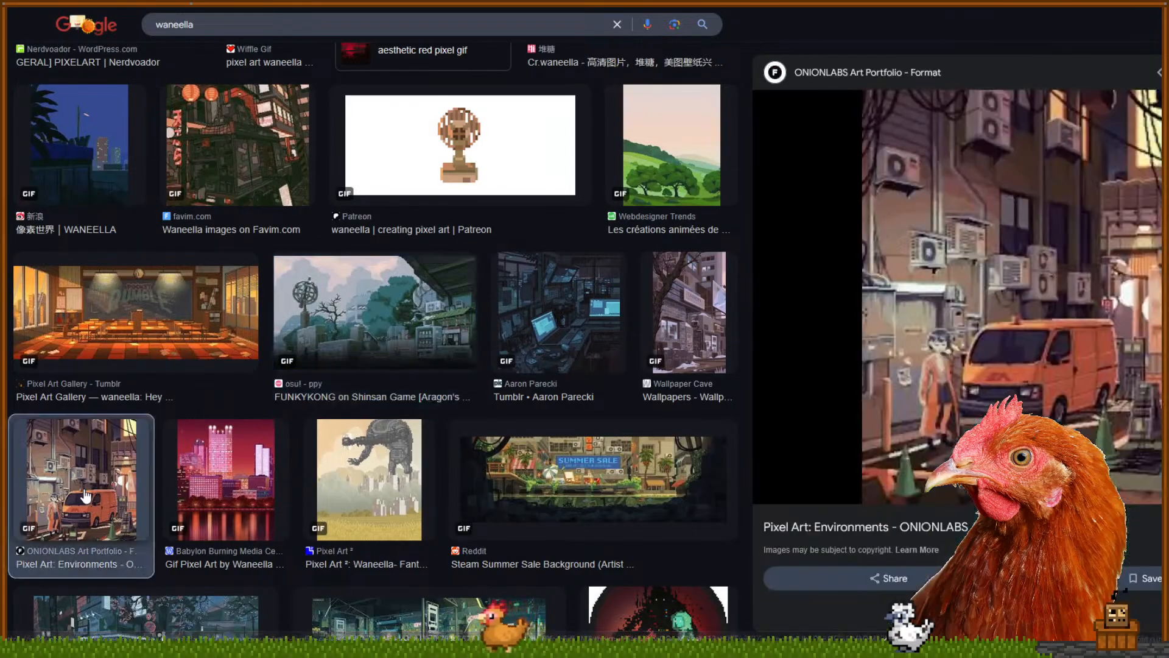
left_click(249, 474)
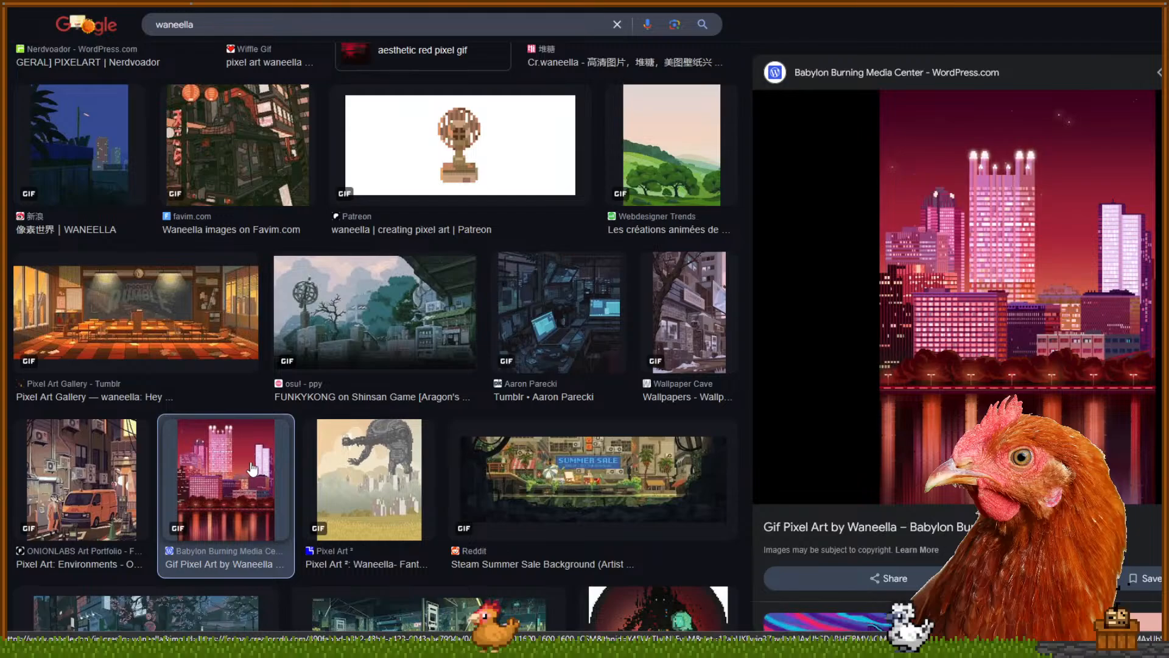
left_click(122, 487)
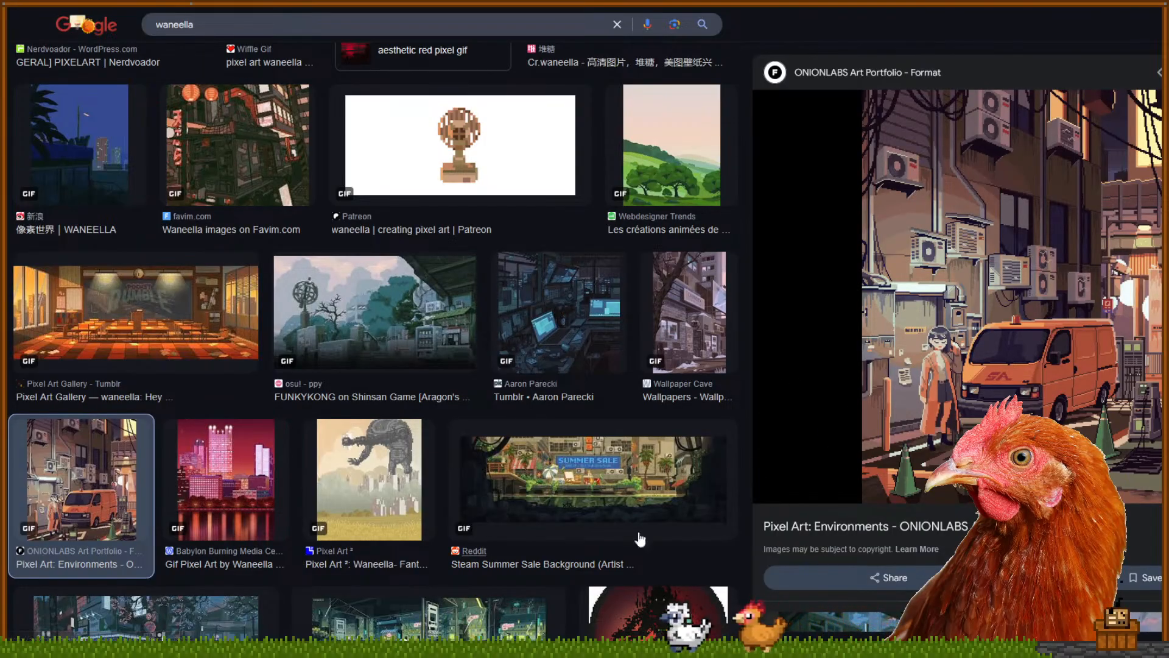
scroll(267, 401, "down", 5)
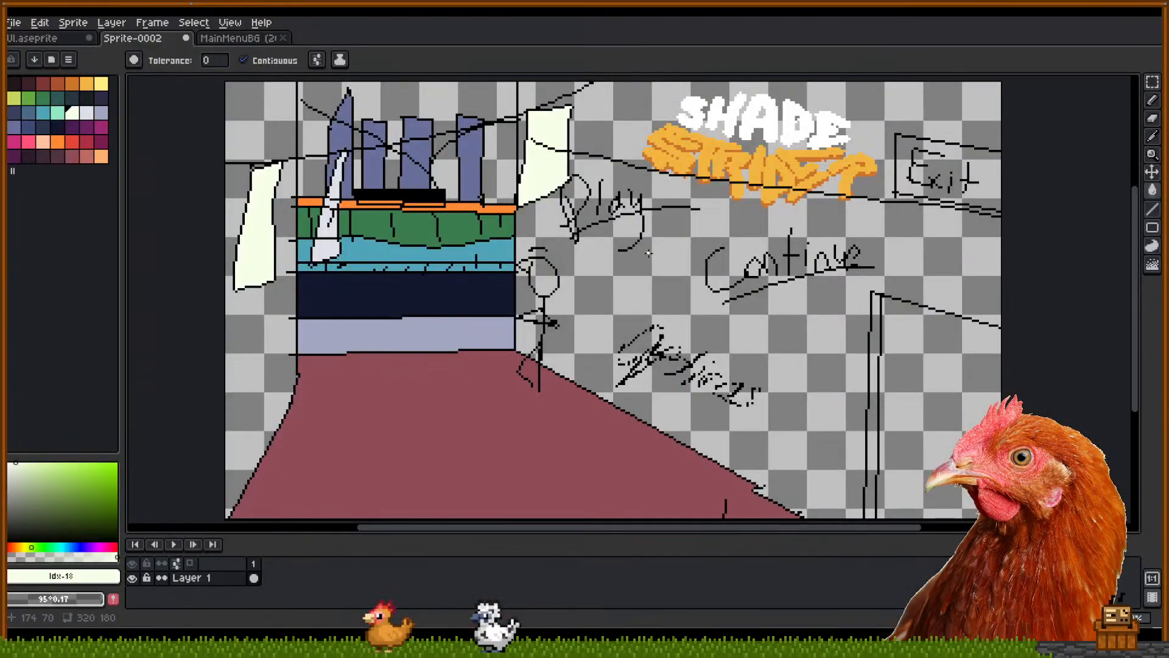
Sample black from the drawing with the eyedropper and switch to the Pencil
mouse_move(713, 247)
left_mouse_down()
mouse_move(713, 274)
mouse_move(707, 239)
left_mouse_up()
left_click_drag(656, 298, 668, 297)
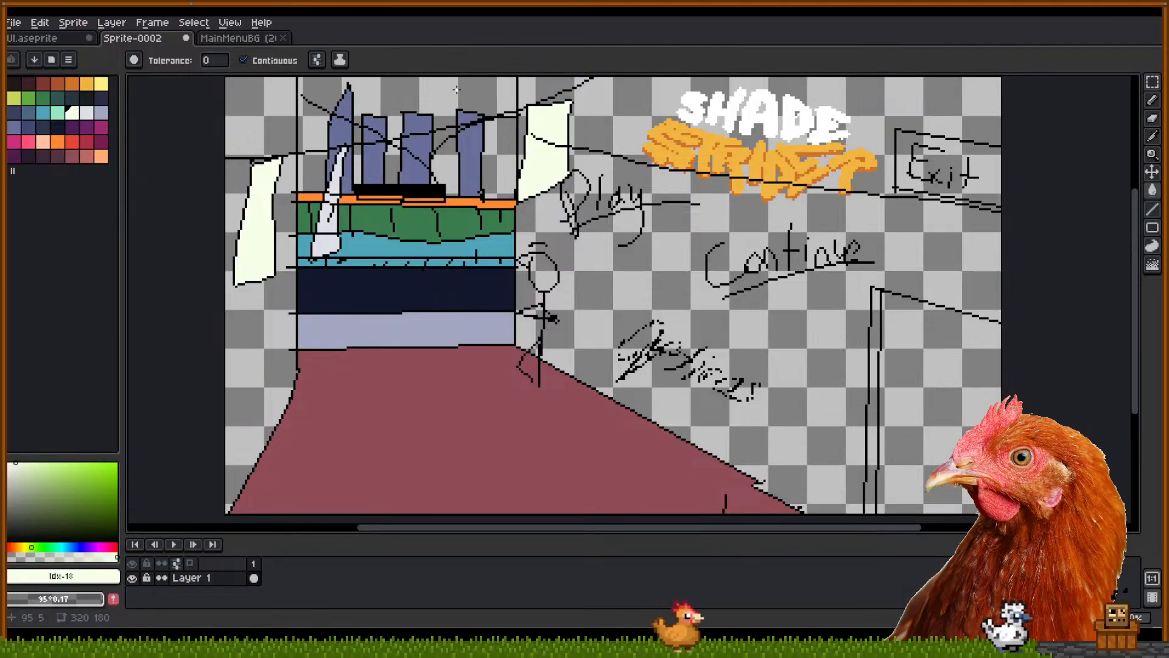
key("i")
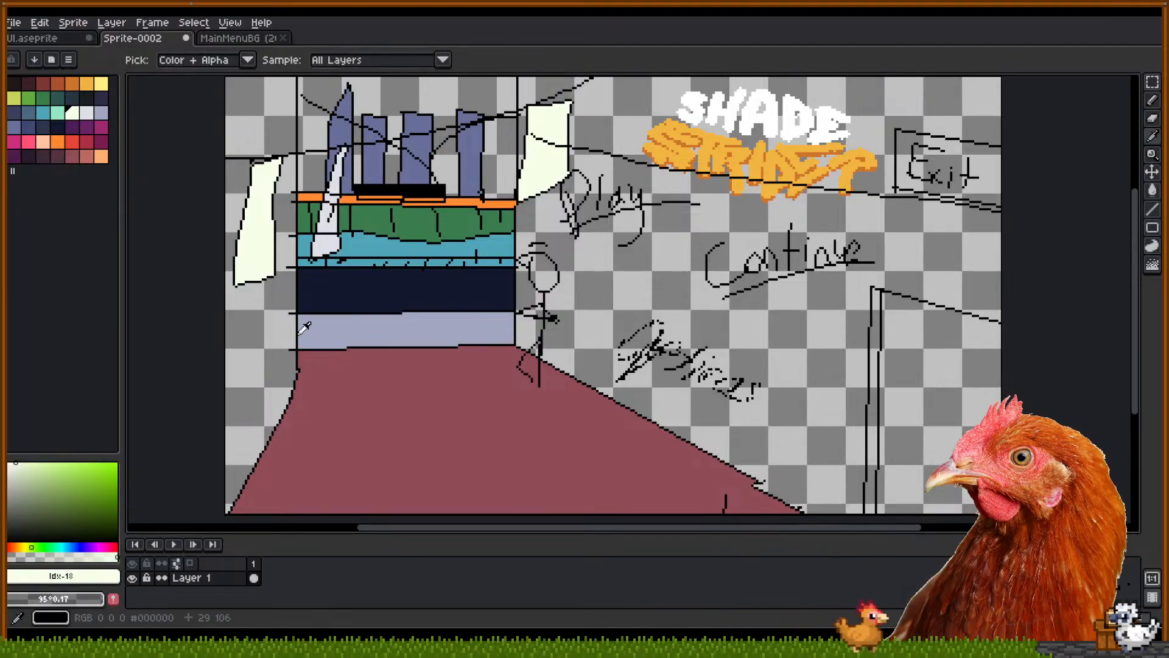
left_click(299, 332)
key("b")
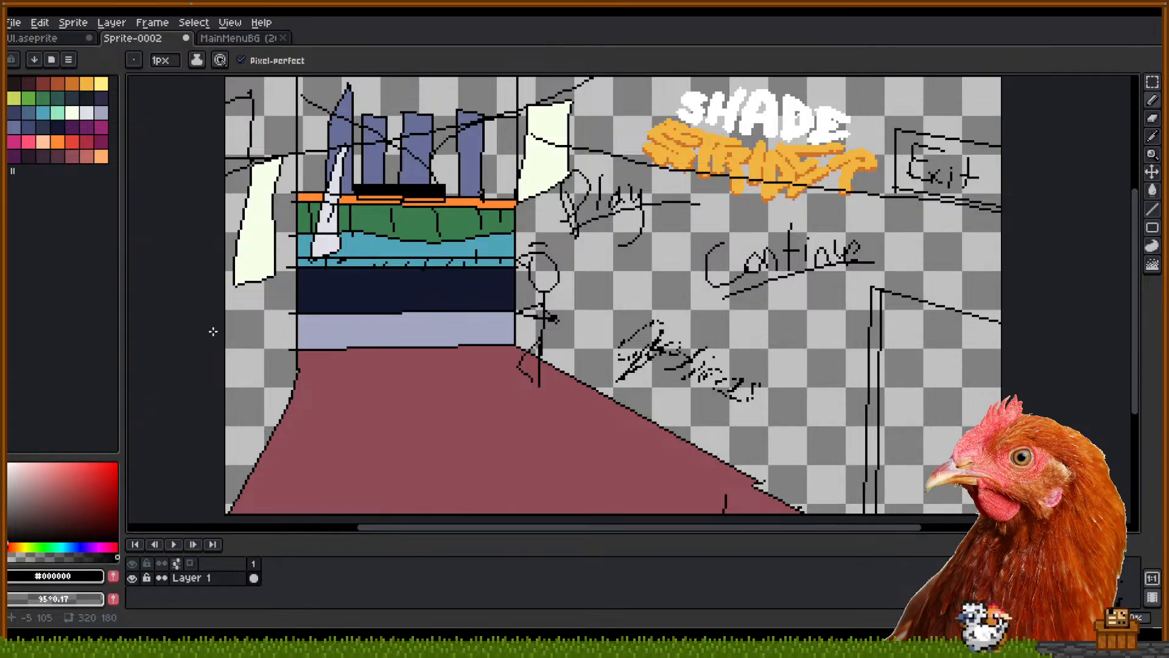
Draw black strokes on the left wall edge and a line beside the right door frame
mouse_move(223, 390)
left_mouse_down()
mouse_move(254, 342)
mouse_move(250, 268)
mouse_move(249, 290)
left_mouse_up()
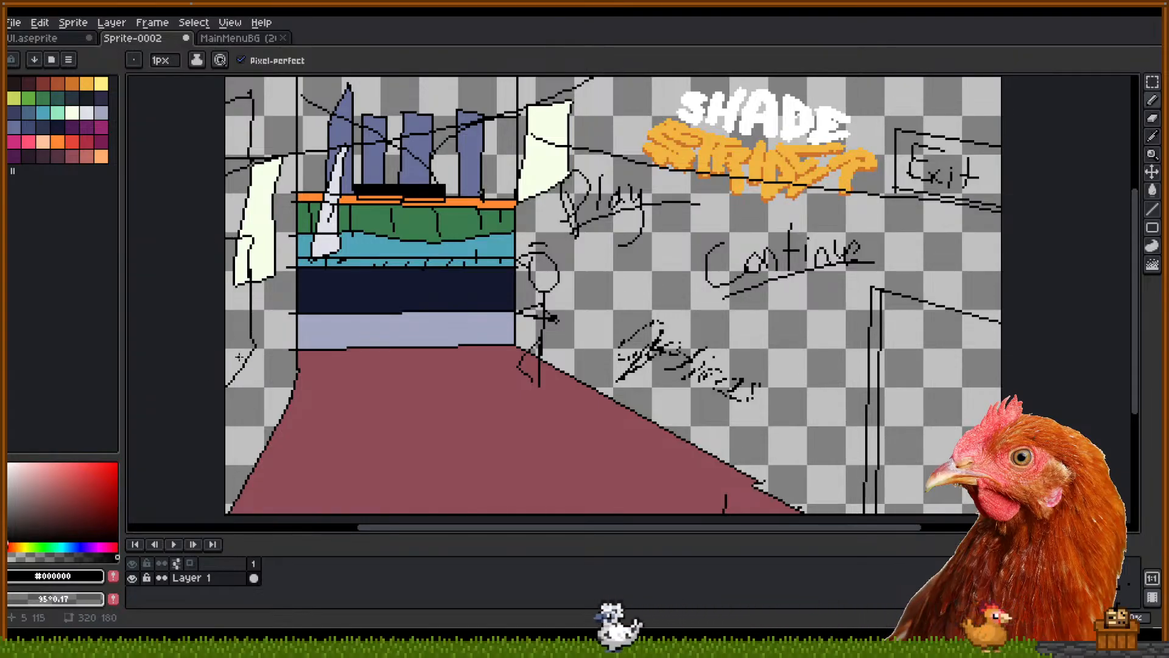
mouse_move(202, 342)
left_mouse_down()
mouse_move(246, 315)
mouse_move(257, 320)
mouse_move(264, 336)
mouse_move(223, 377)
left_mouse_up()
key("ctrl+z")
left_click_drag(226, 326, 262, 323)
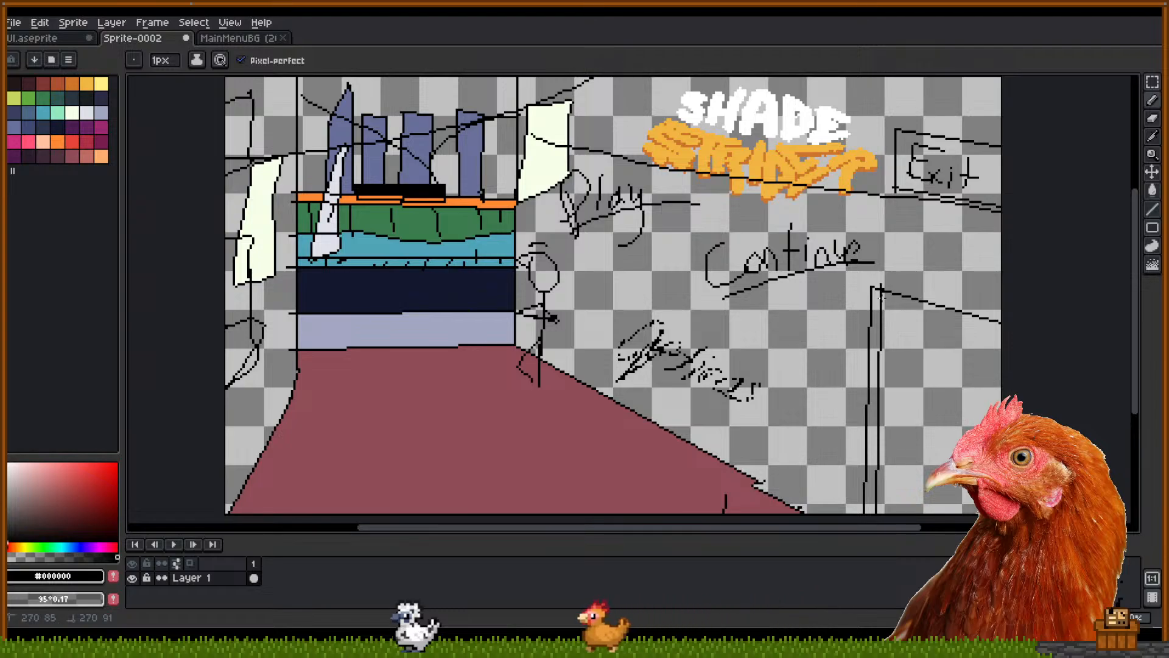
mouse_move(881, 295)
left_mouse_down()
mouse_move(888, 335)
mouse_move(897, 307)
mouse_move(894, 340)
mouse_move(918, 298)
mouse_move(924, 355)
mouse_move(932, 312)
mouse_move(966, 330)
mouse_move(976, 355)
mouse_move(999, 322)
left_mouse_up()
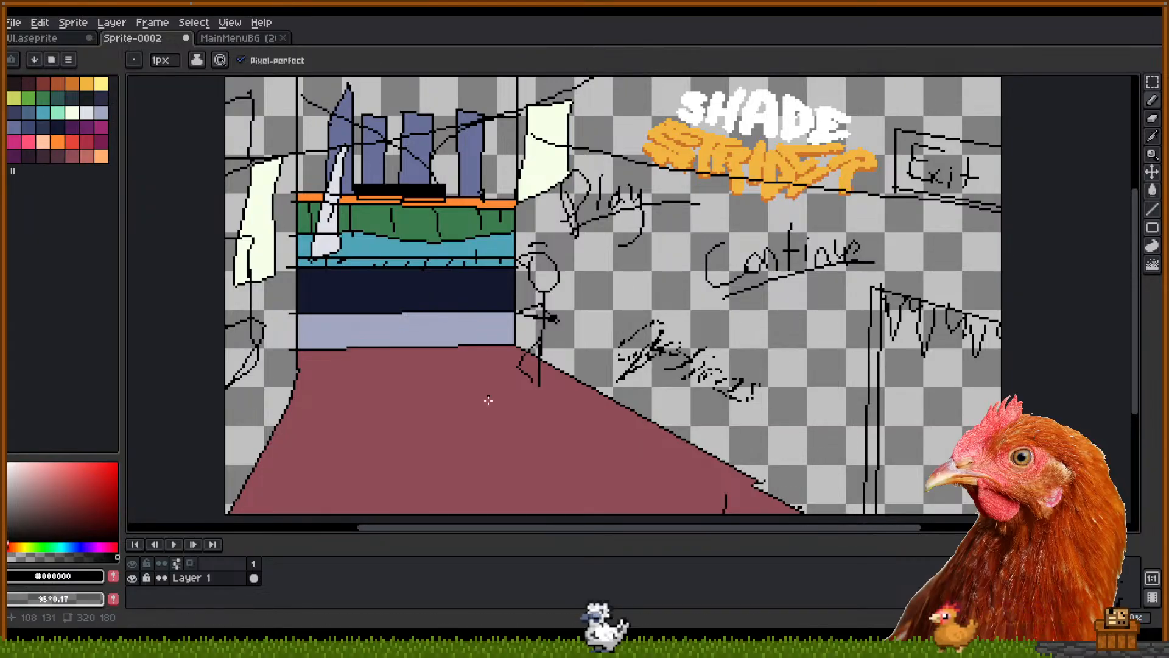
Outline a shape at the lower left of the red floor, redoing the first attempt
mouse_move(285, 435)
left_mouse_down()
mouse_move(309, 433)
mouse_move(267, 523)
mouse_move(246, 521)
mouse_move(291, 433)
left_mouse_up()
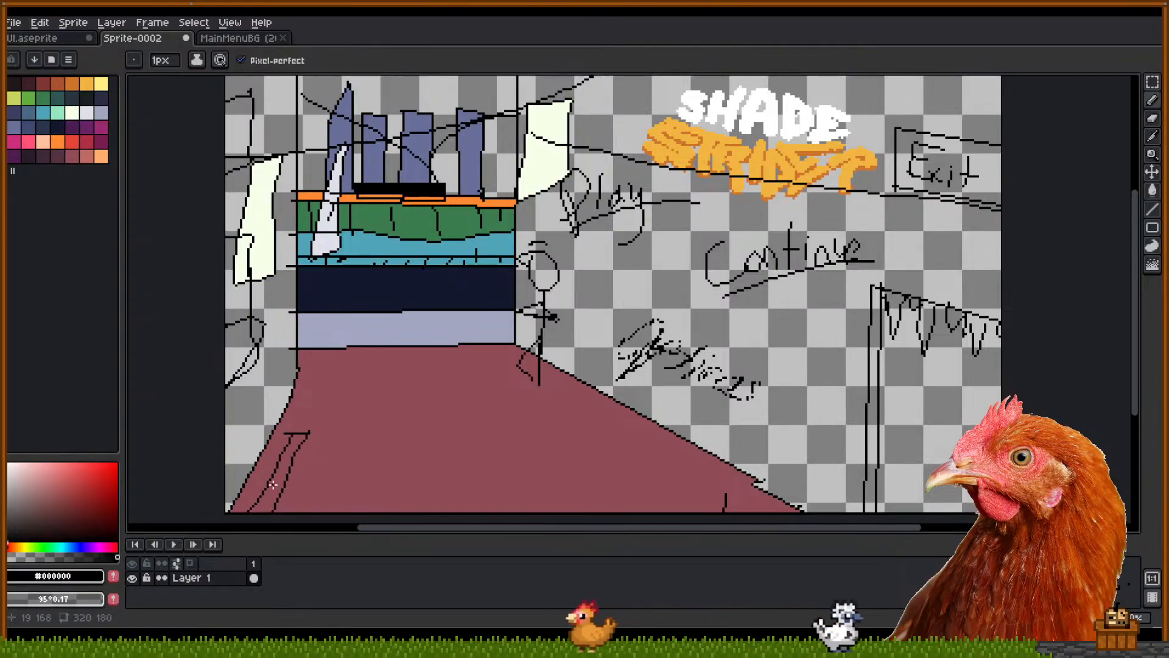
key("ctrl+z")
mouse_move(258, 484)
left_mouse_down()
mouse_move(296, 517)
mouse_move(254, 498)
left_mouse_up()
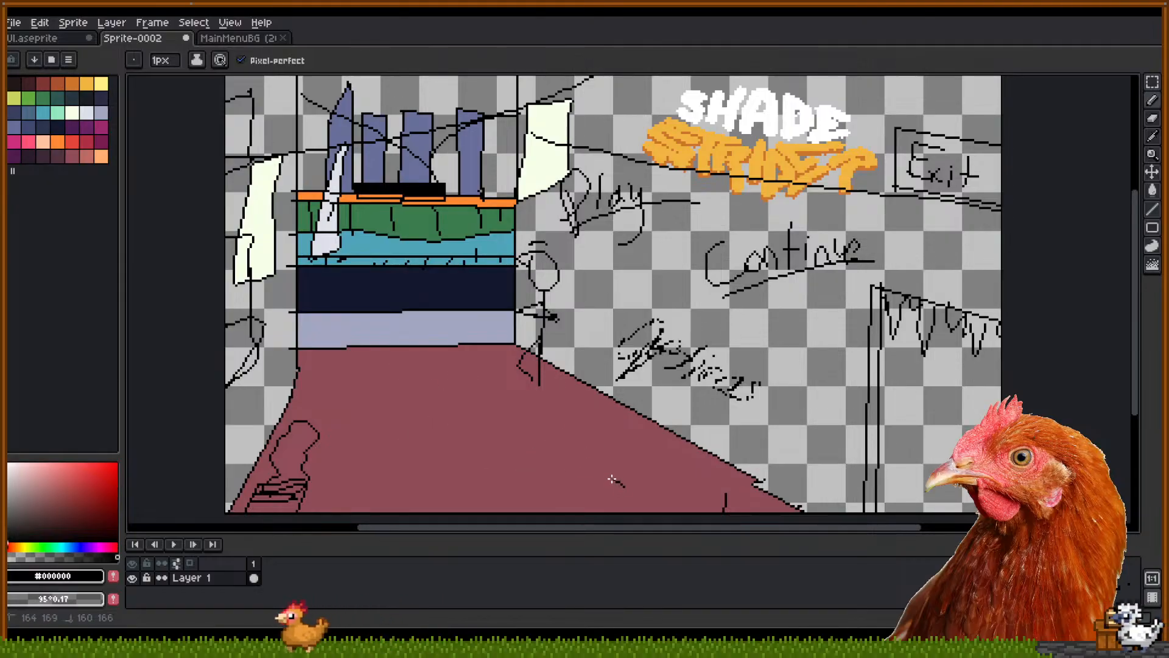
Try drawing a flat ellipse in the floor's middle, undoing the unsuccessful strokes
left_click_drag(616, 480, 620, 485)
key("ctrl+z")
mouse_move(539, 446)
left_mouse_down()
mouse_move(469, 470)
mouse_move(578, 468)
mouse_move(555, 444)
mouse_move(573, 443)
mouse_move(485, 457)
mouse_move(600, 468)
mouse_move(571, 446)
mouse_move(497, 439)
mouse_move(552, 446)
mouse_move(511, 464)
mouse_move(569, 456)
mouse_move(476, 450)
mouse_move(570, 458)
mouse_move(524, 440)
mouse_move(495, 458)
mouse_move(552, 455)
left_mouse_up()
key("ctrl+z")
key("ctrl+z")
key("ctrl+z")
key("ctrl+z")
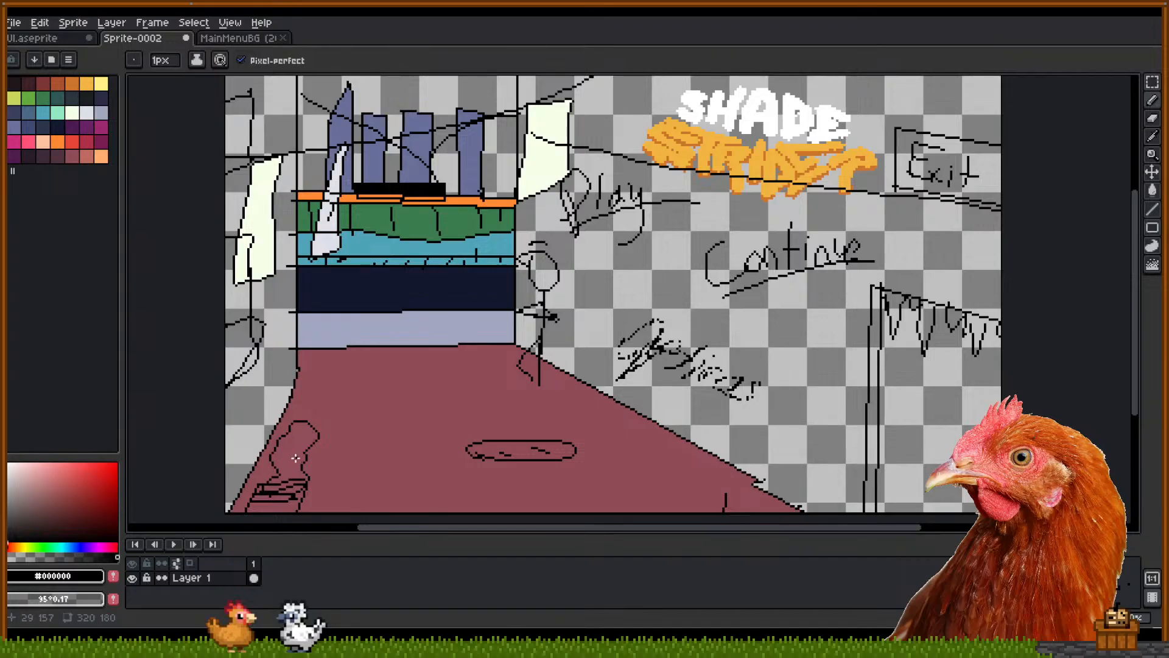
Bucket-fill the lower-left floor shape and the outlined left-wall shapes with pale blue
left_click(101, 112)
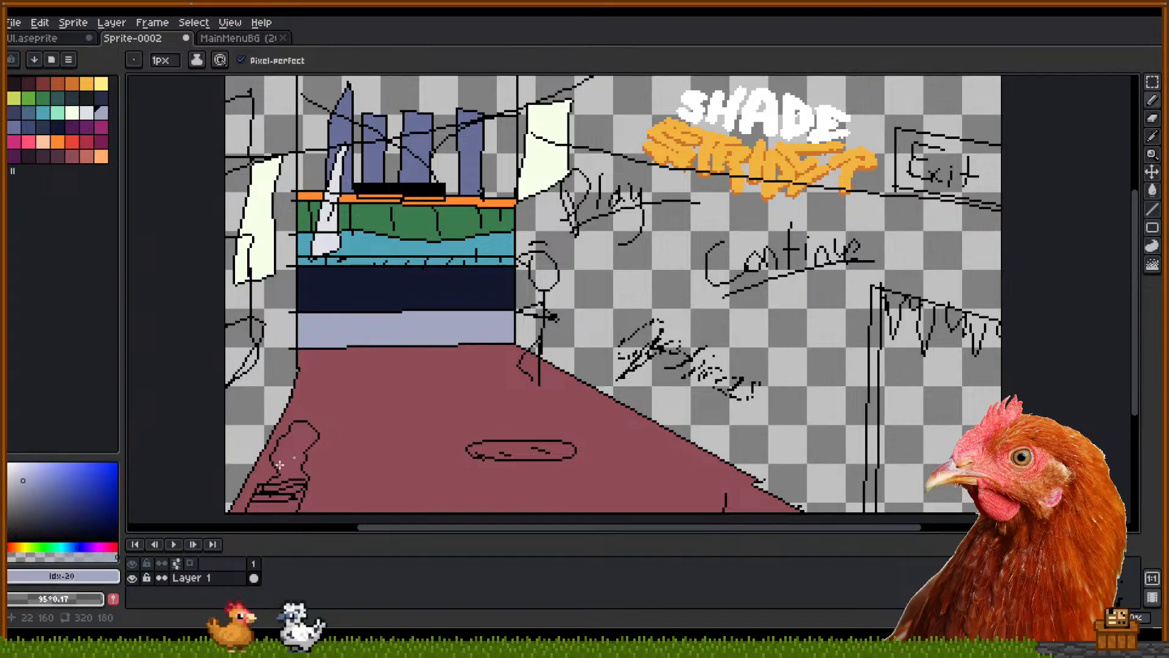
key("g")
left_click(293, 456)
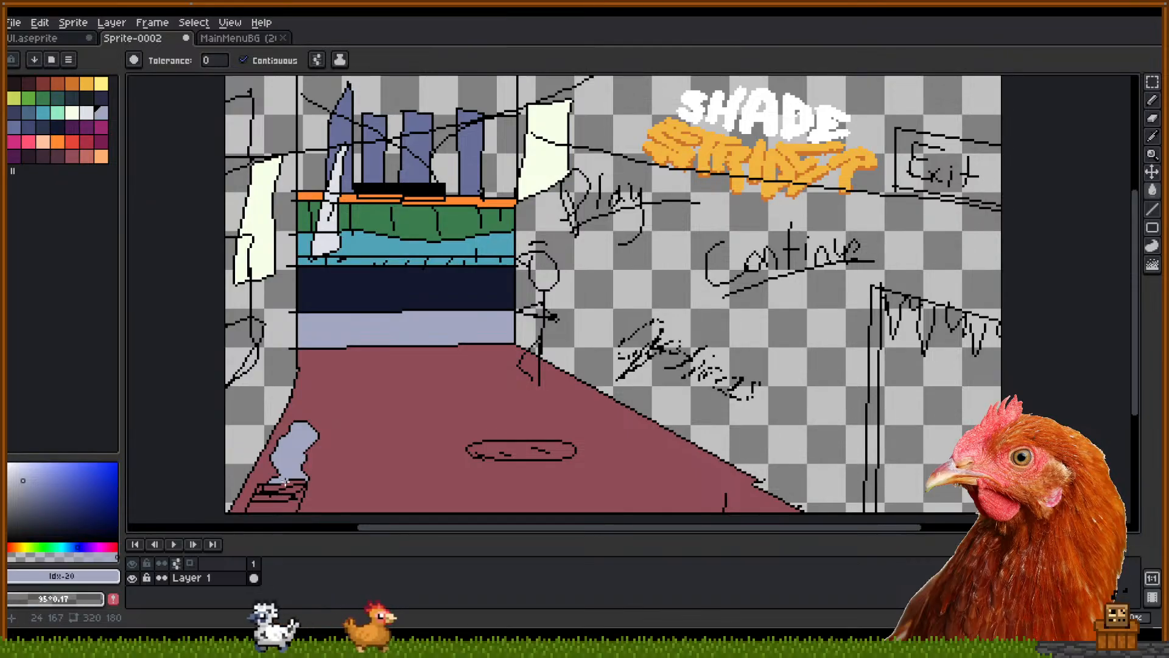
left_click_drag(366, 396, 379, 405)
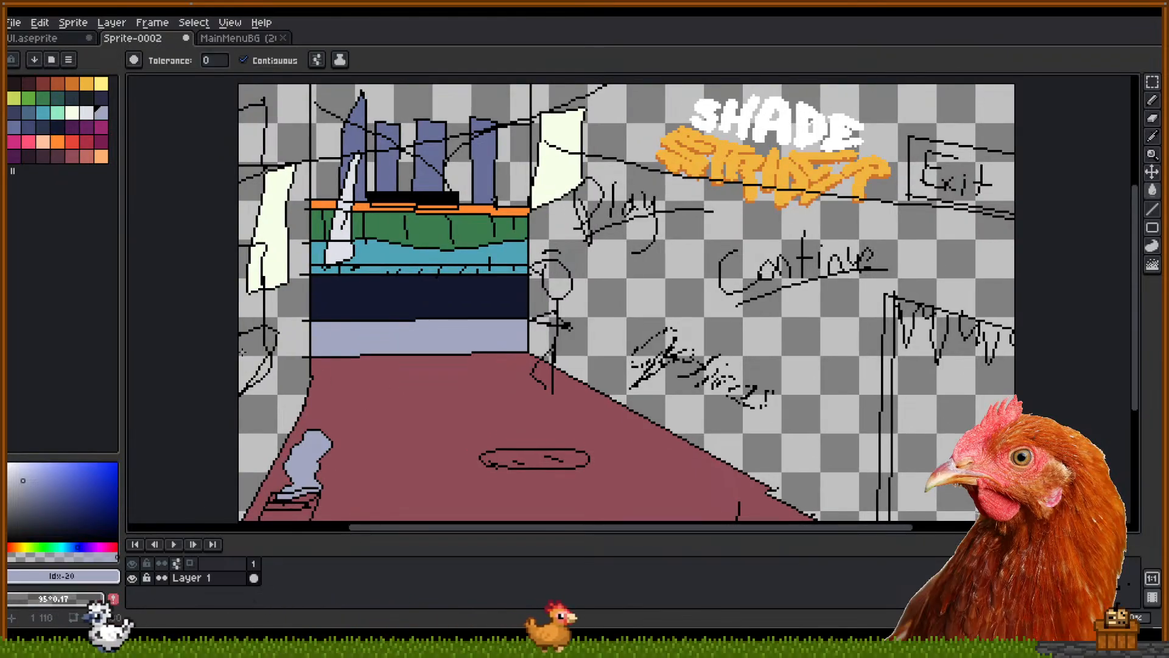
left_click(254, 358)
left_click(267, 371)
left_click(271, 340)
key("space")
left_click(251, 137)
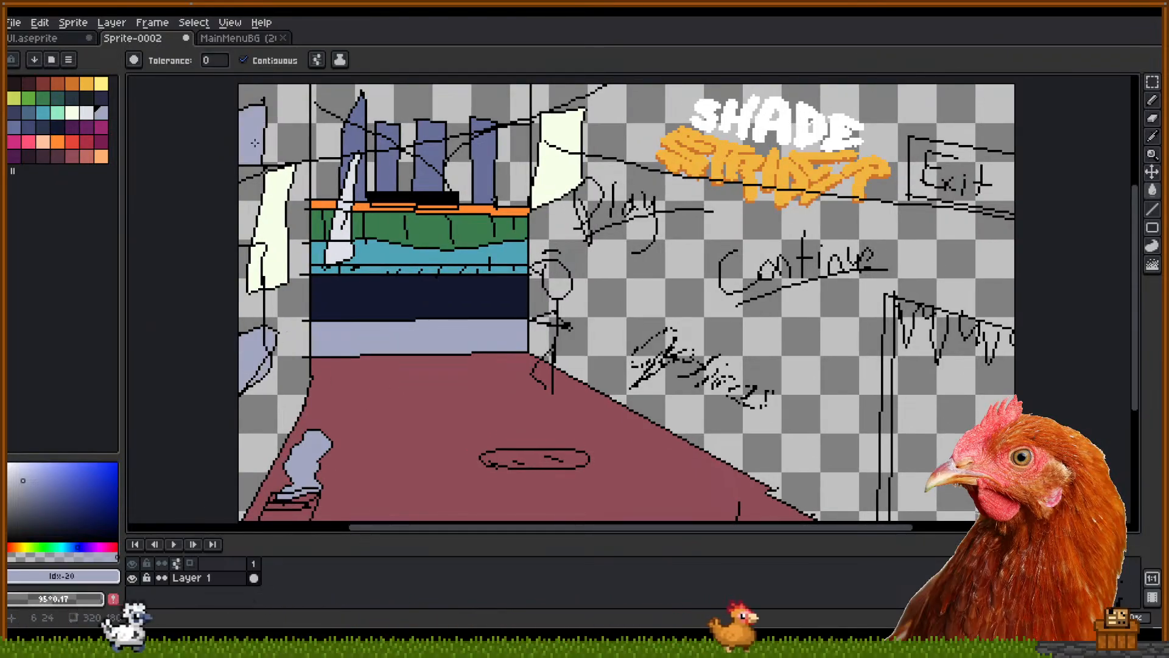
key("space")
left_click_drag(358, 260, 382, 248)
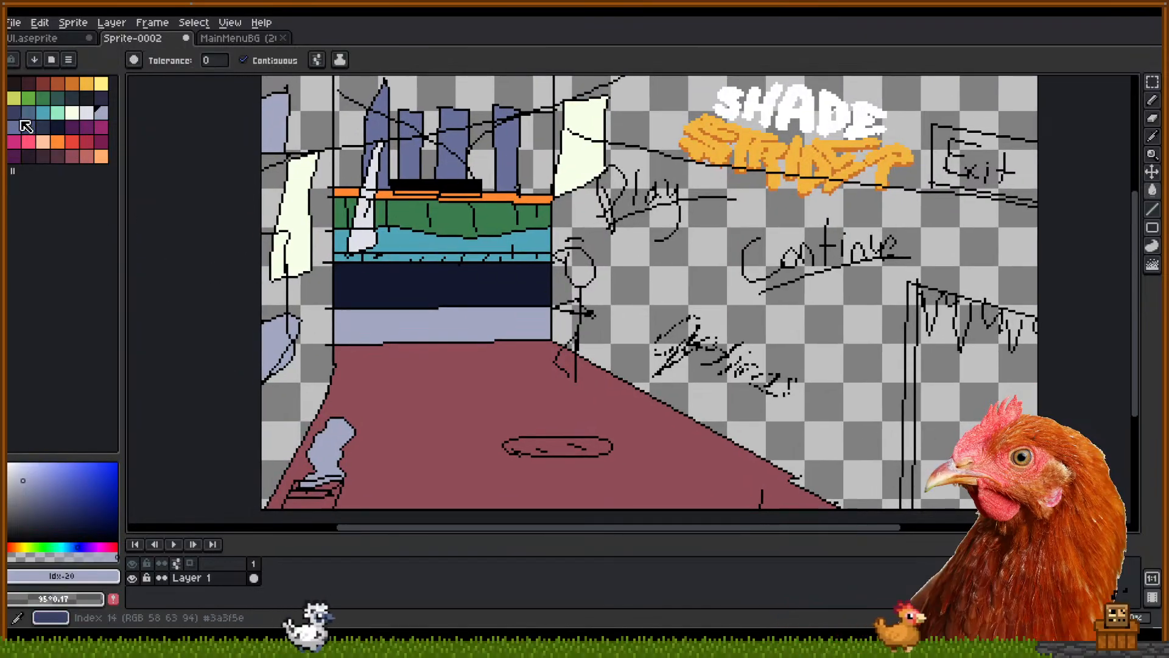
Pick a different blue swatch, then resample a canvas colour and return to the Pencil
left_click(37, 116)
key("space")
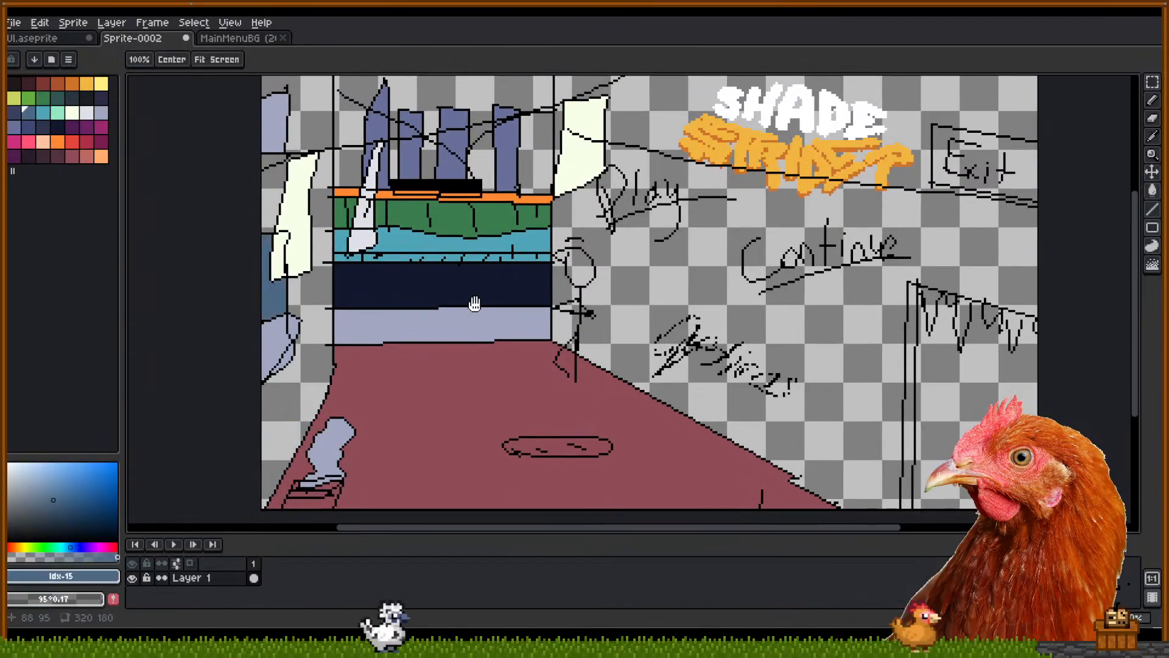
left_click_drag(475, 305, 420, 308)
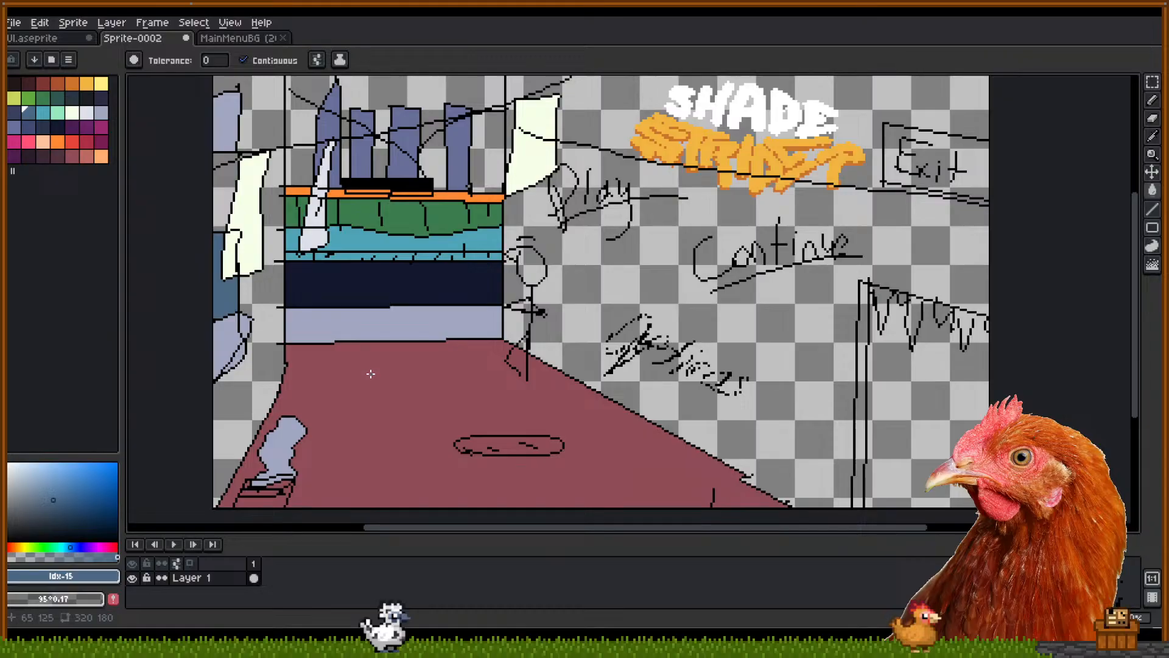
key("space")
left_click_drag(408, 374, 412, 379)
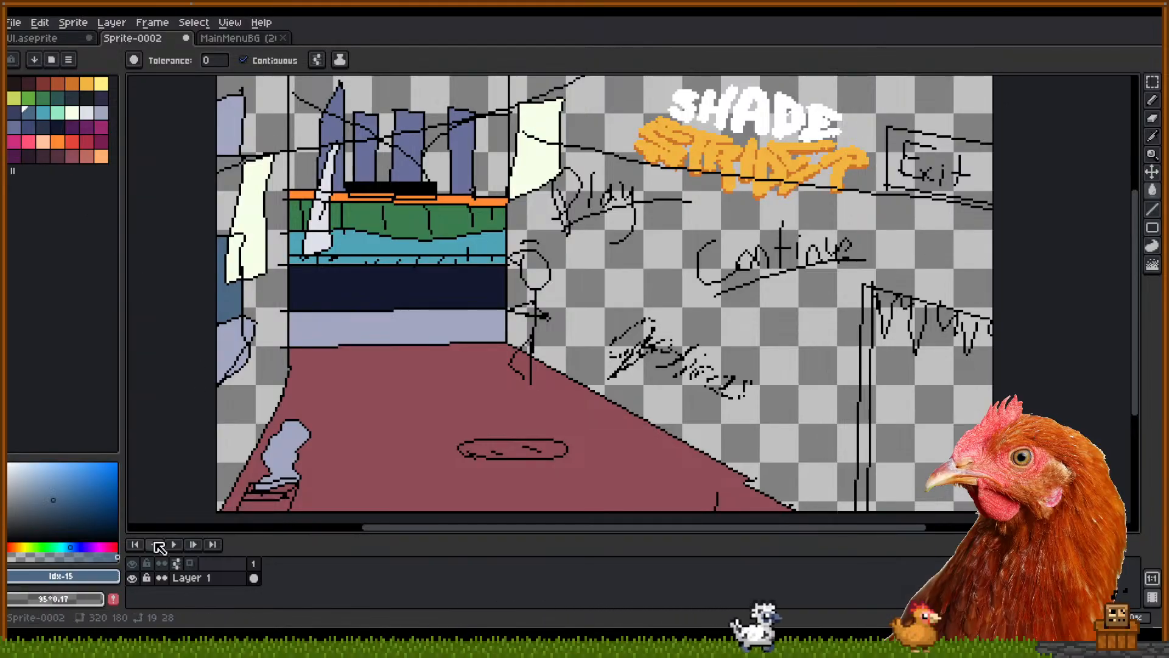
key("i")
left_click(231, 373)
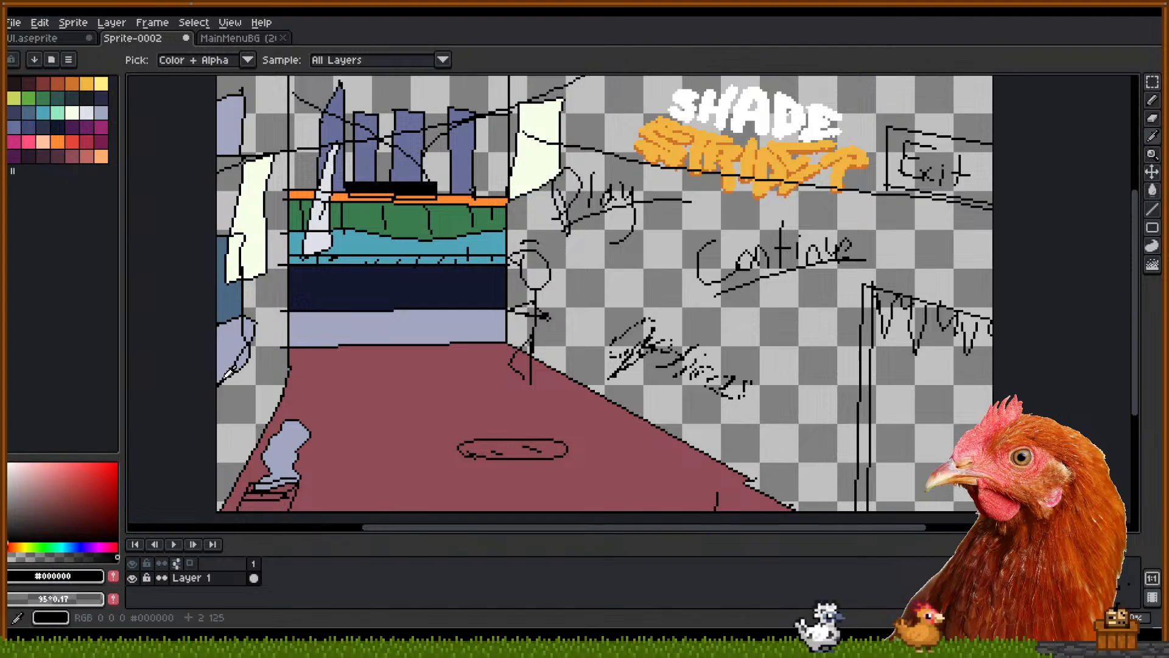
key("b")
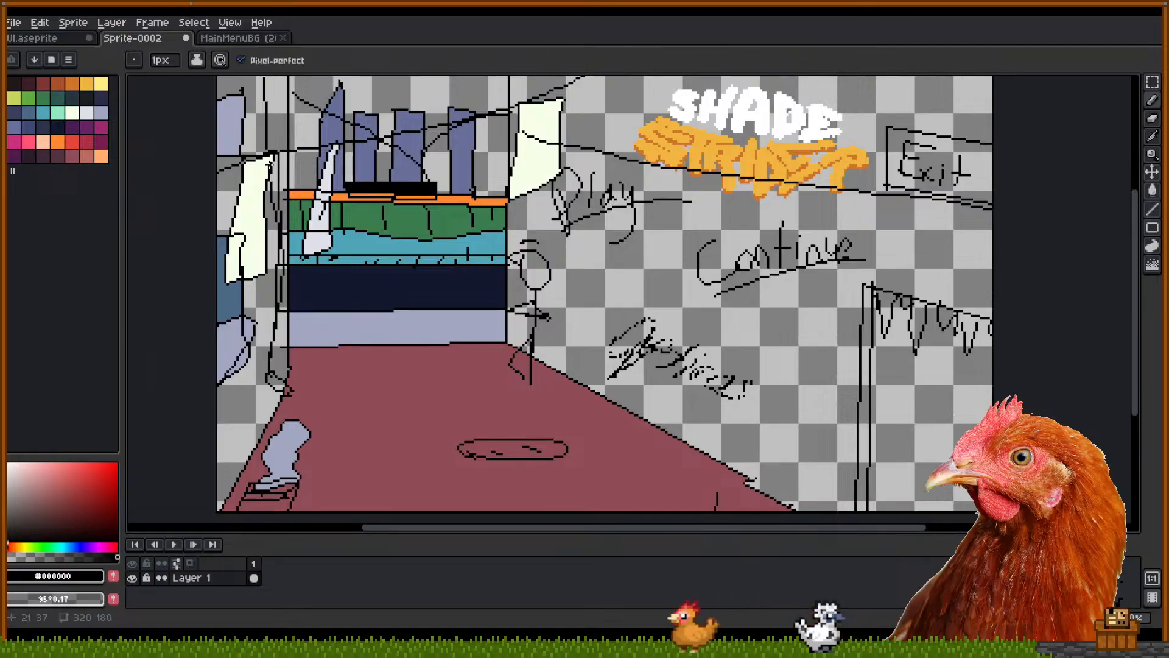
Sketch a curved black line at the room's top-right corner
scroll(268, 144, "up", 1)
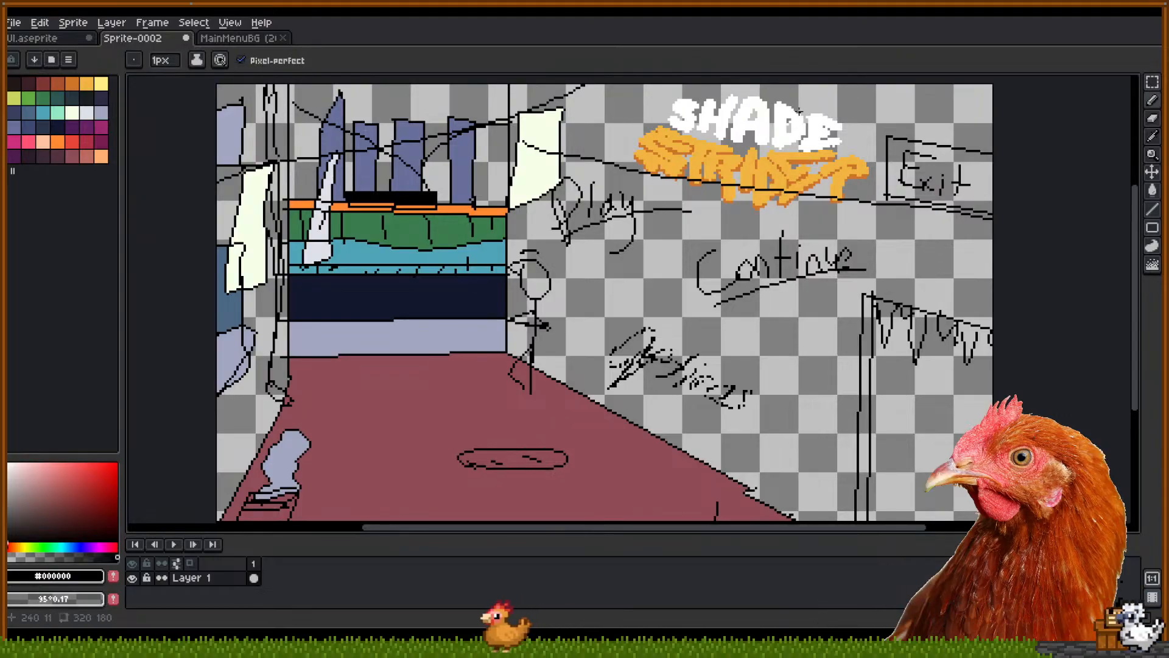
mouse_move(963, 85)
left_mouse_down()
mouse_move(964, 125)
mouse_move(993, 132)
left_mouse_up()
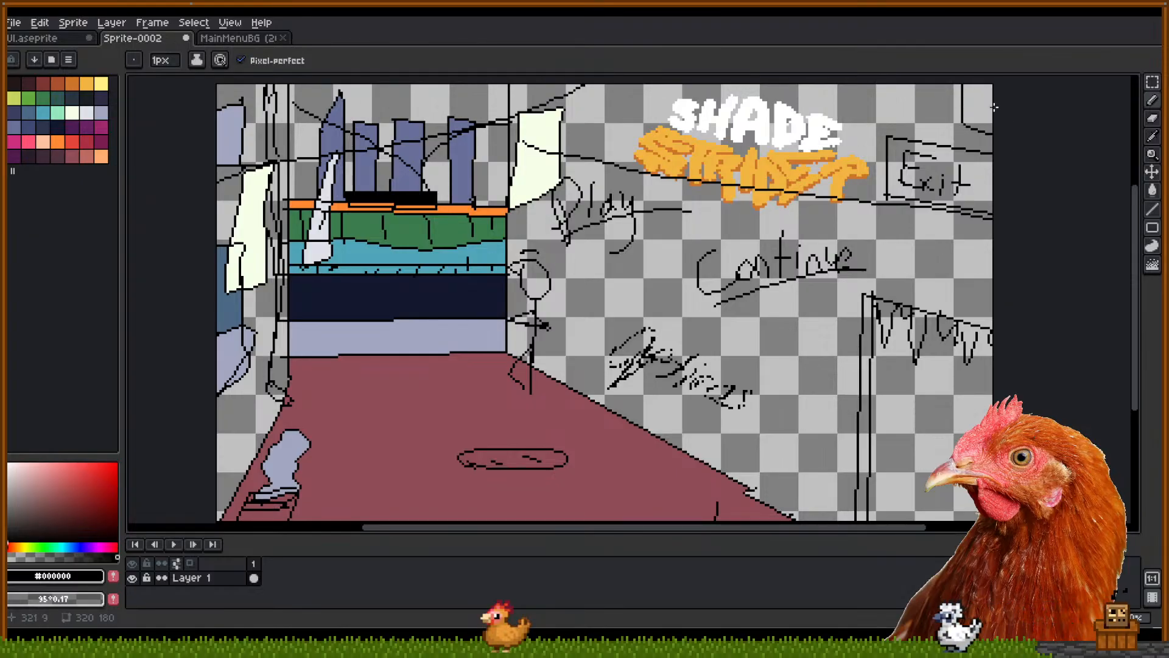
left_click_drag(978, 85, 999, 117)
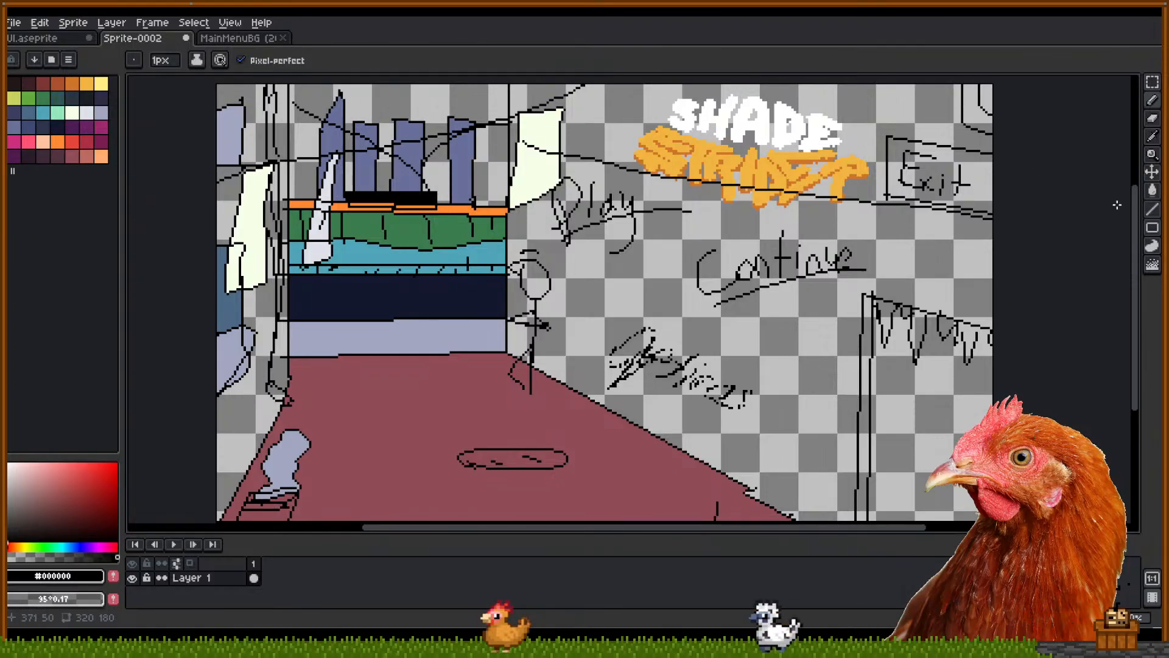
Draw black strokes on the crimson floor boxing in the lavender figure
mouse_move(770, 311)
left_mouse_down()
mouse_move(776, 278)
mouse_move(780, 288)
left_mouse_up()
mouse_move(893, 201)
left_mouse_down()
mouse_move(888, 217)
mouse_move(928, 253)
left_mouse_up()
left_click_drag(615, 139, 629, 156)
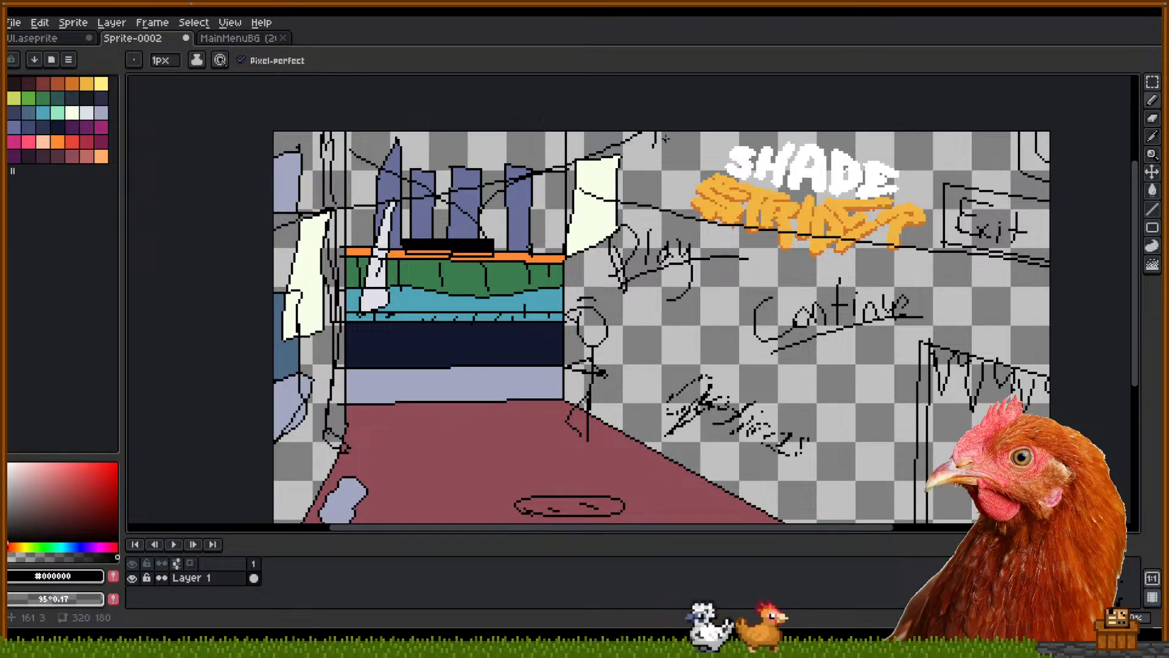
mouse_move(352, 421)
left_mouse_down()
mouse_move(429, 397)
mouse_move(384, 405)
mouse_move(406, 408)
mouse_move(404, 436)
mouse_move(428, 416)
mouse_move(392, 445)
mouse_move(400, 419)
mouse_move(411, 455)
mouse_move(400, 501)
left_mouse_up()
left_click_drag(492, 383, 489, 374)
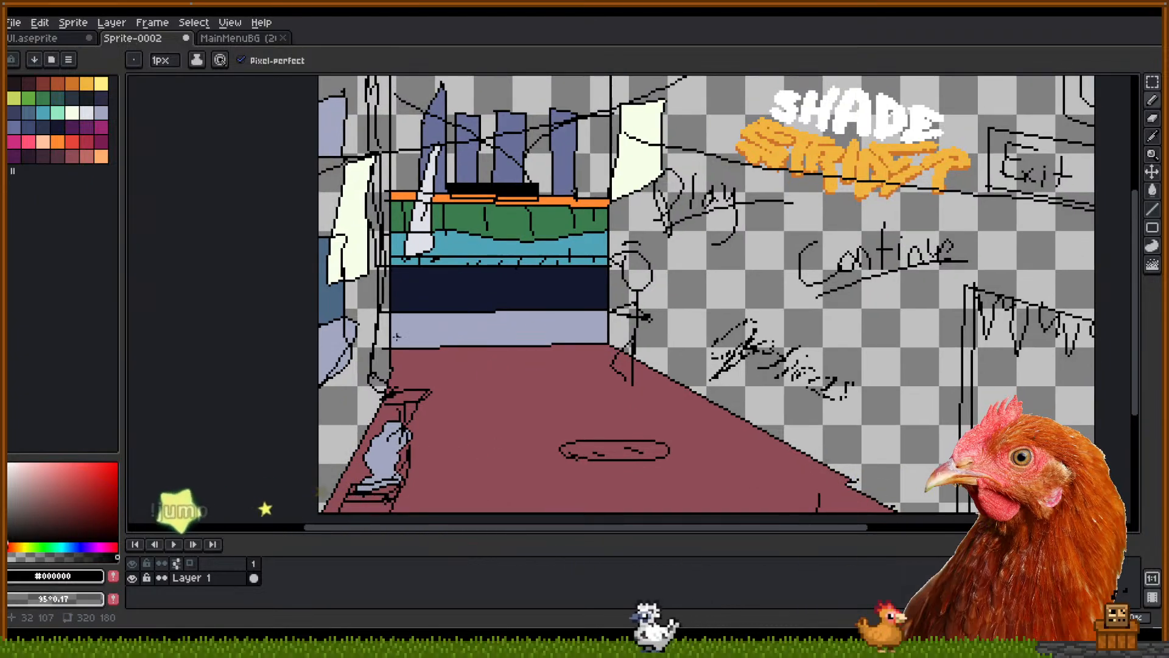
left_click_drag(577, 394, 632, 386)
left_click_drag(417, 323, 400, 341)
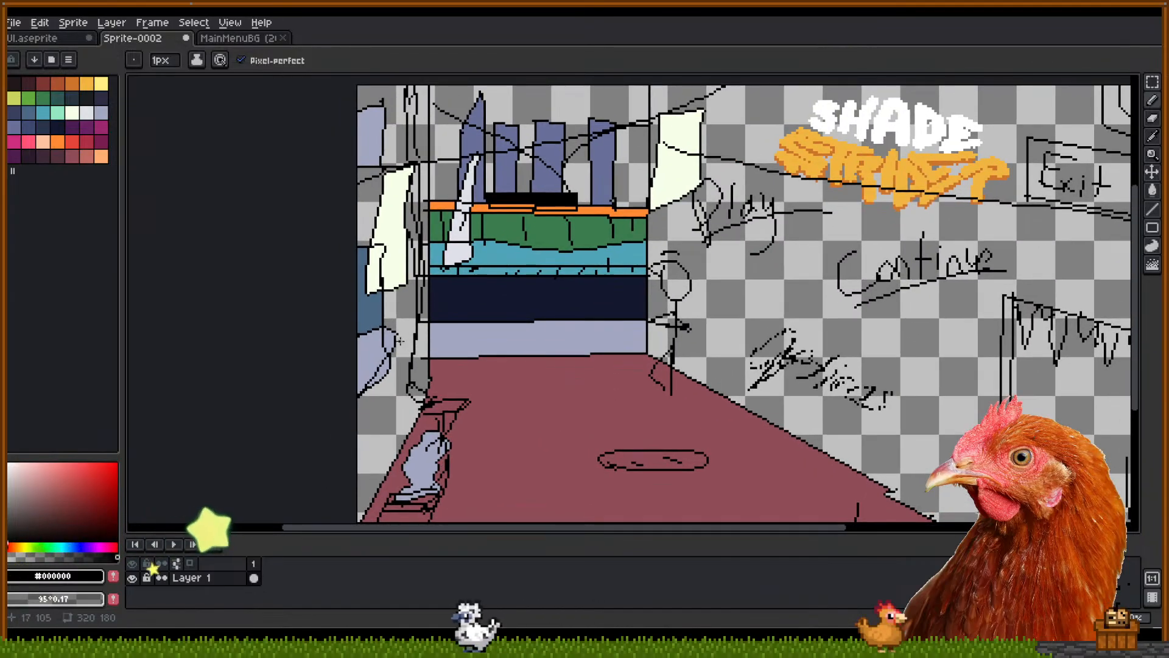
key("v")
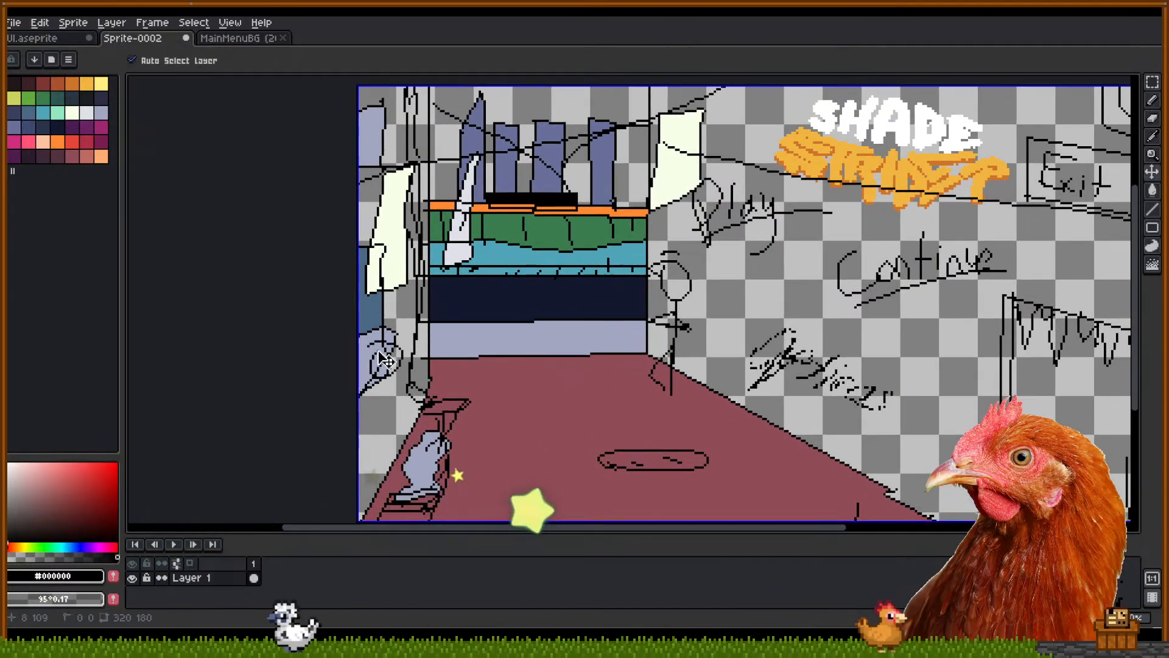
key("b")
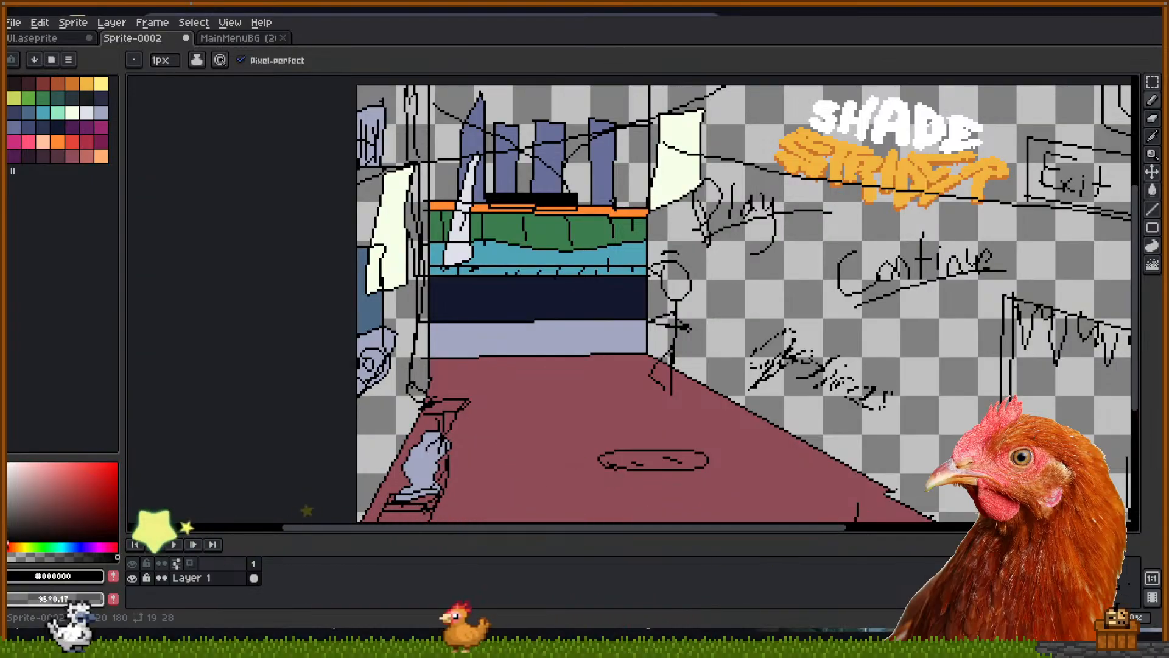
Check the Waneella pixel-art references, then return to the mockup
key("alt+Tab")
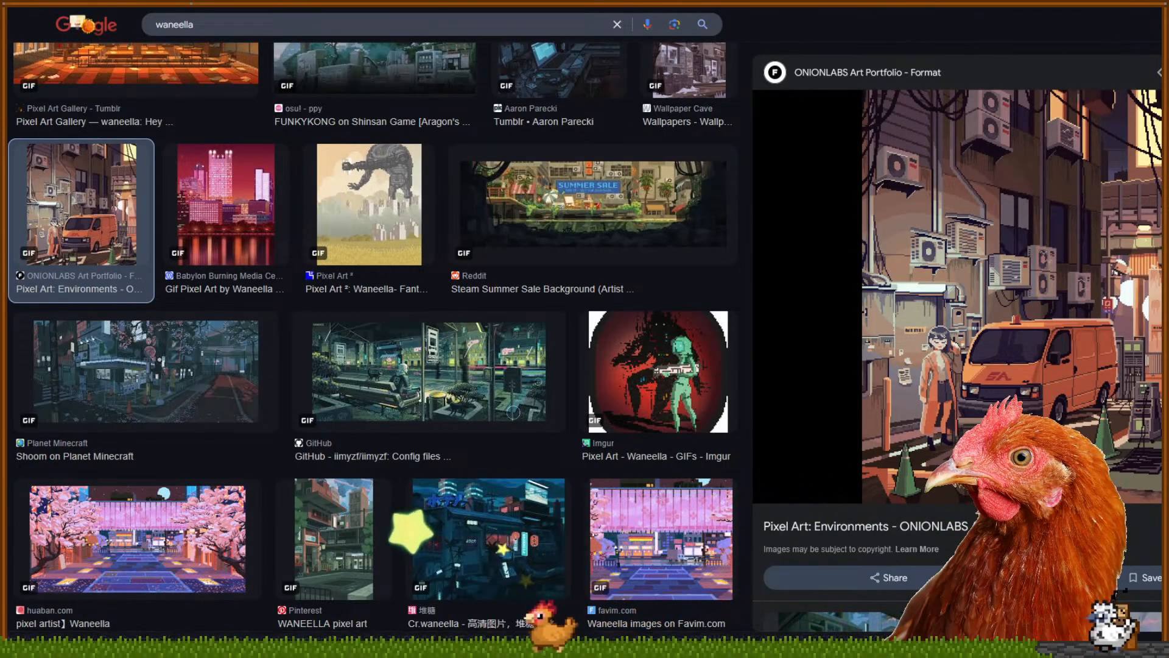
key("alt+Tab")
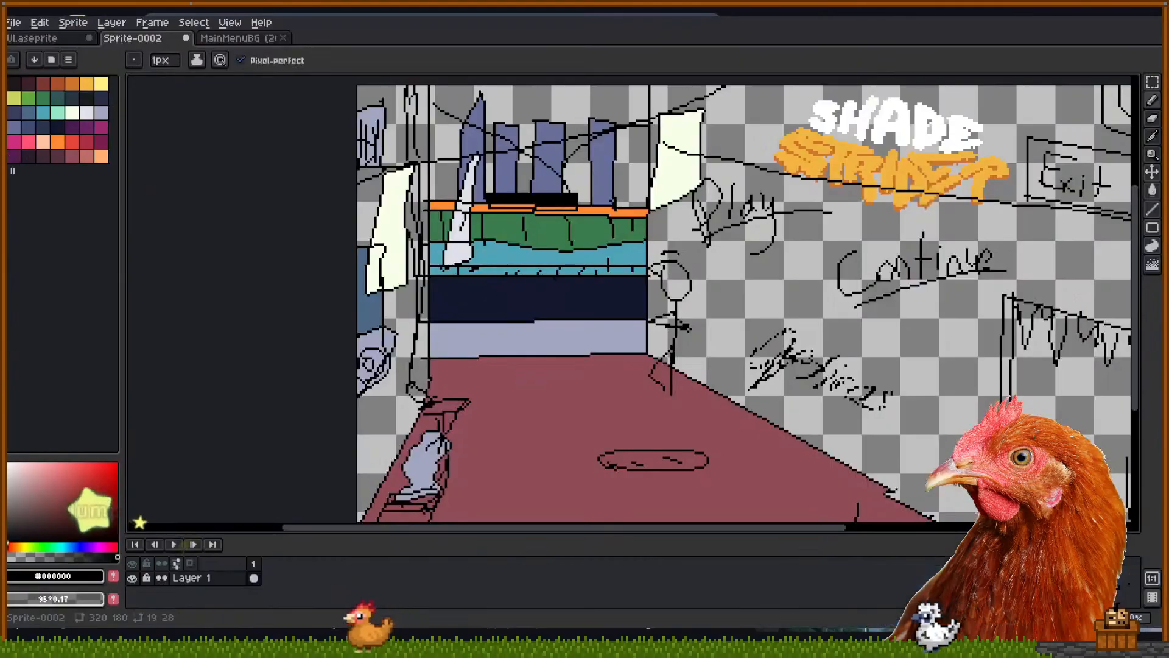
left_click_drag(605, 360, 607, 402)
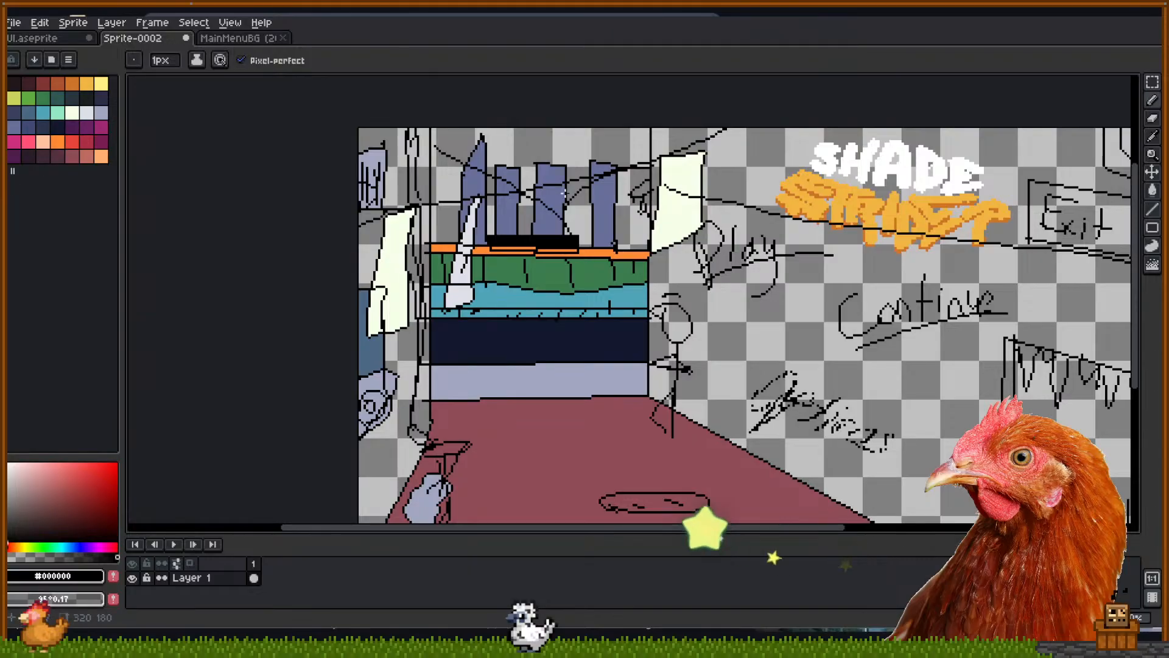
Bucket-fill the small shape beside the upper banner red, with part of it lavender
left_click(72, 141)
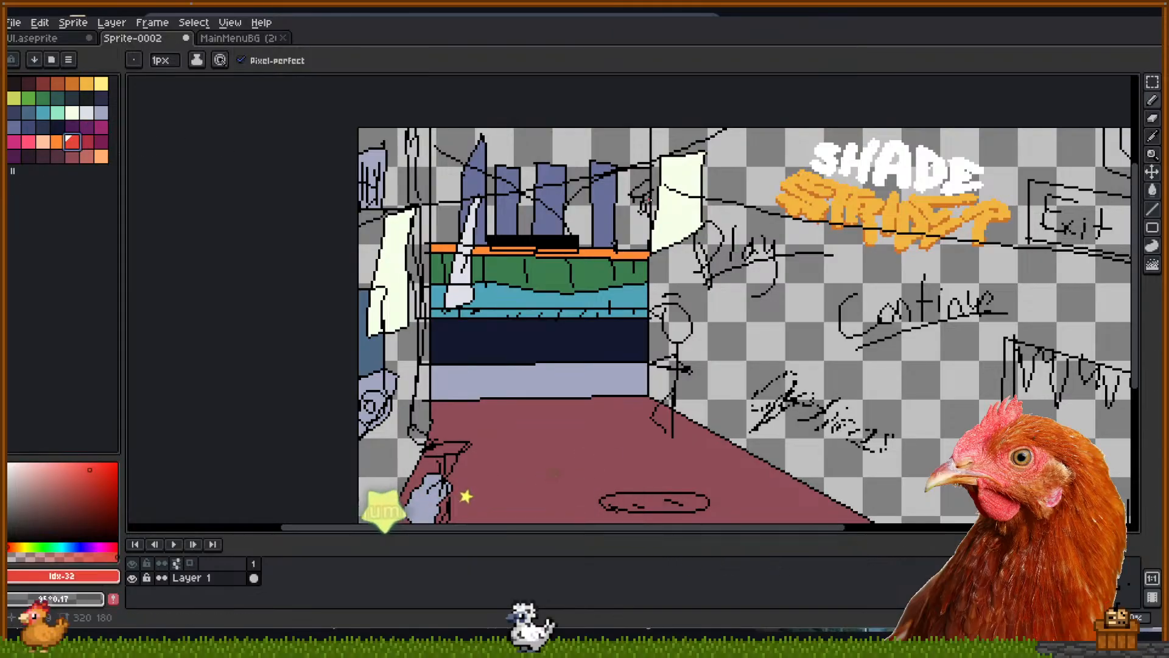
key("g")
left_click(643, 204)
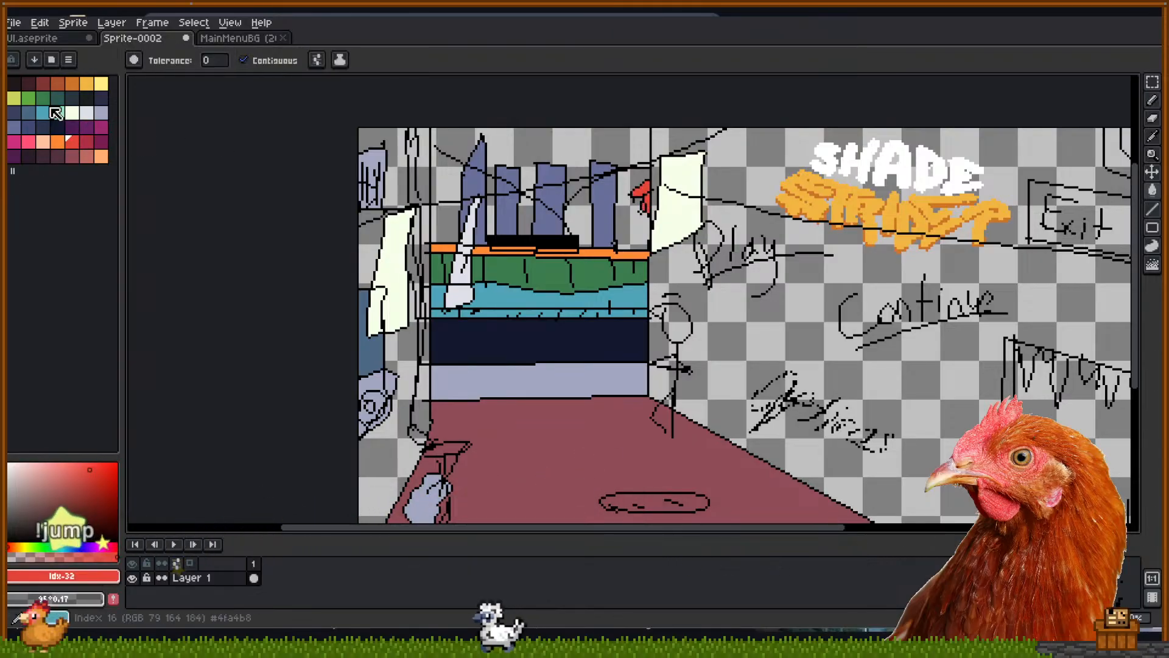
left_click(101, 112)
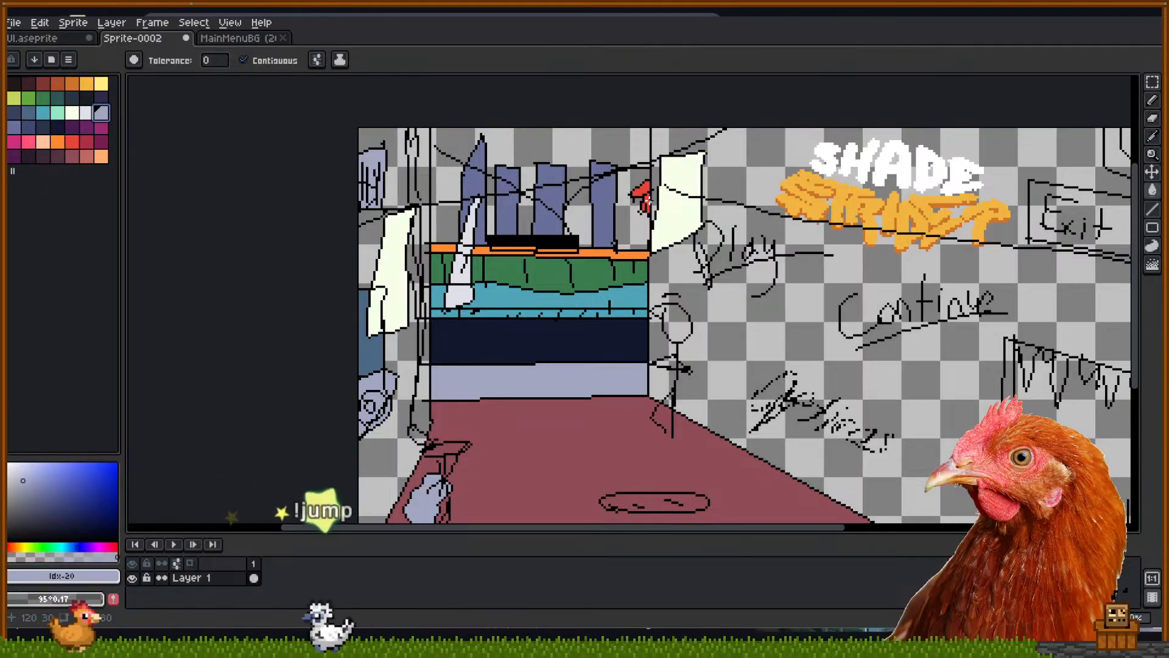
left_click(644, 194)
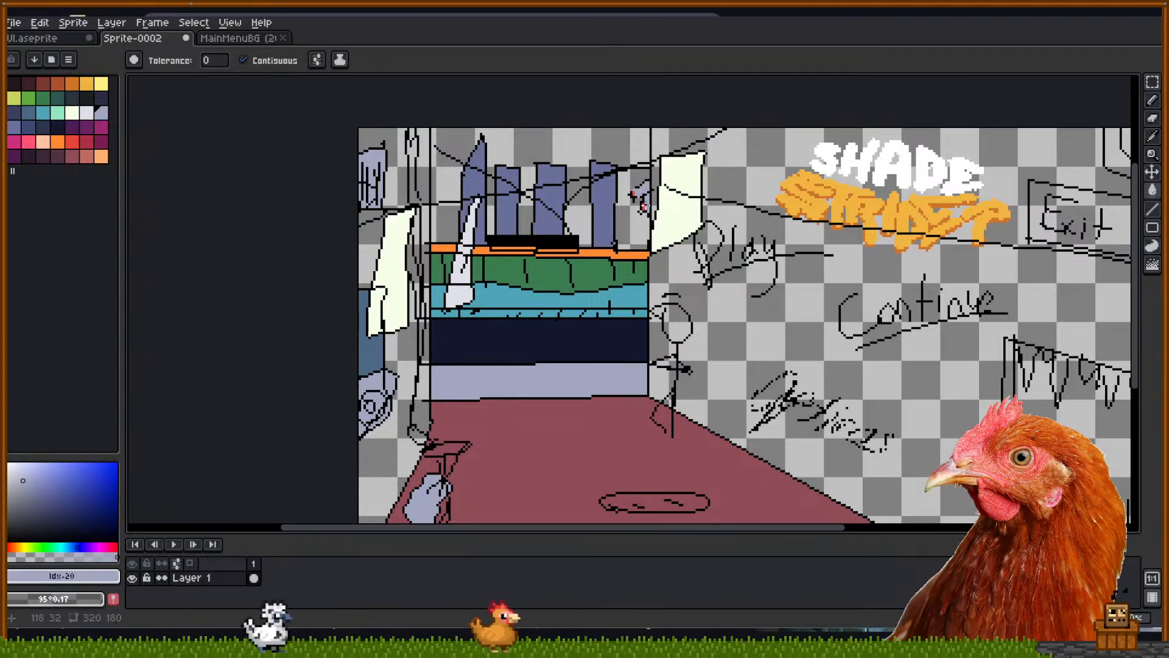
Sample black from a drawn line and switch back to the Pencil
left_click_drag(737, 288, 617, 242)
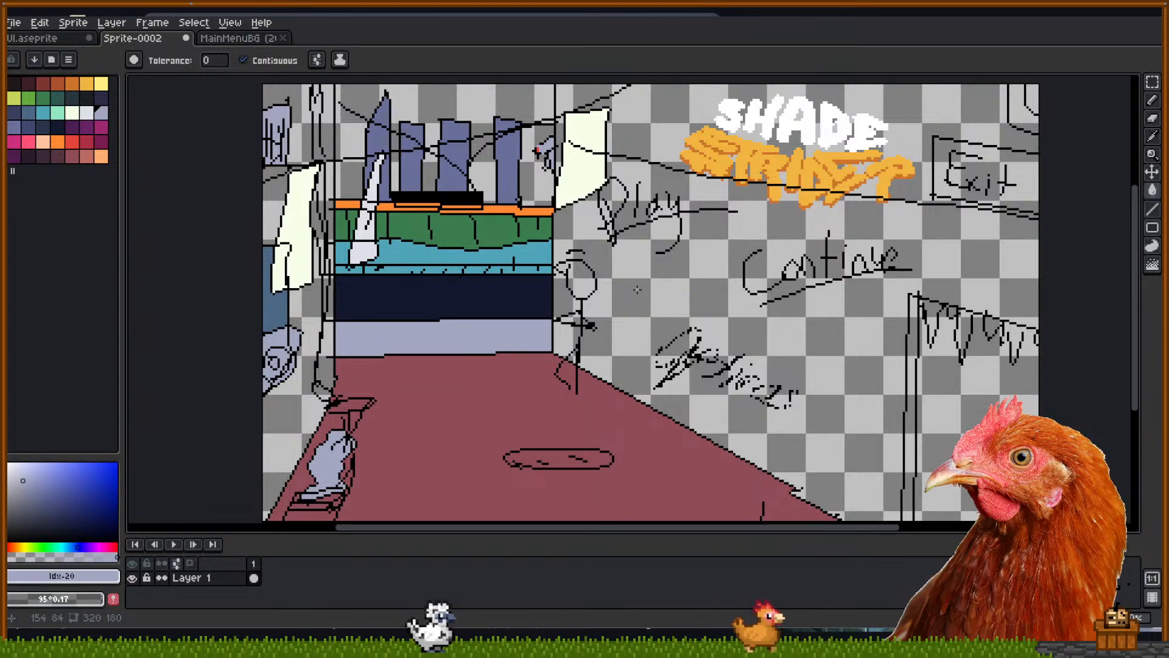
key("i")
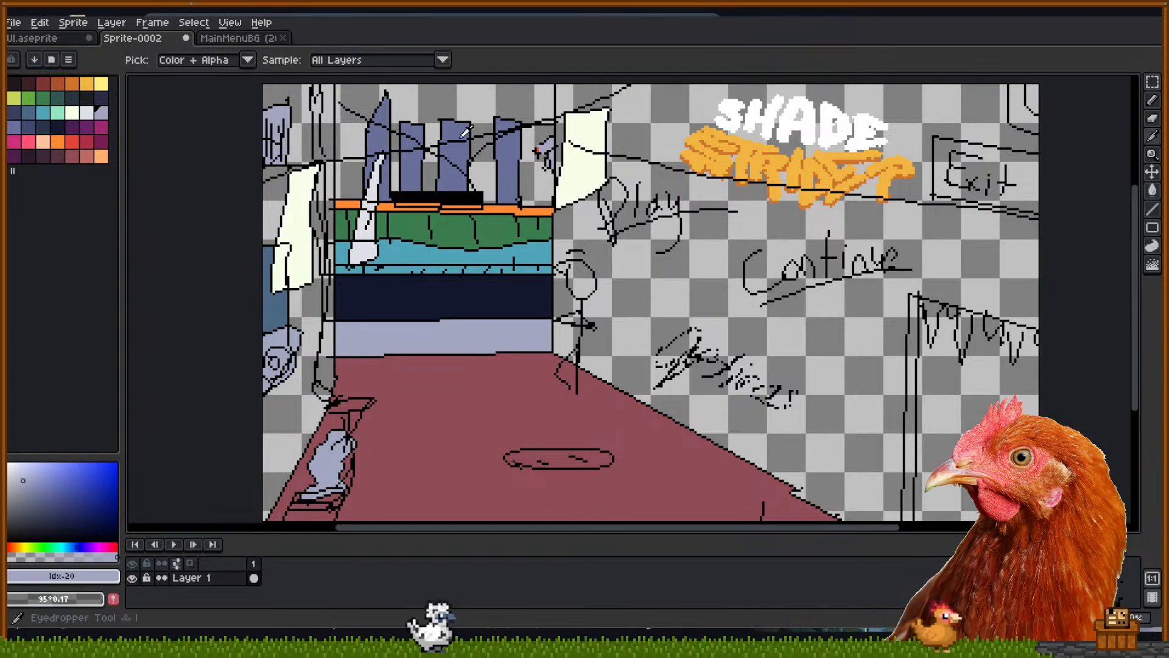
left_click(463, 139)
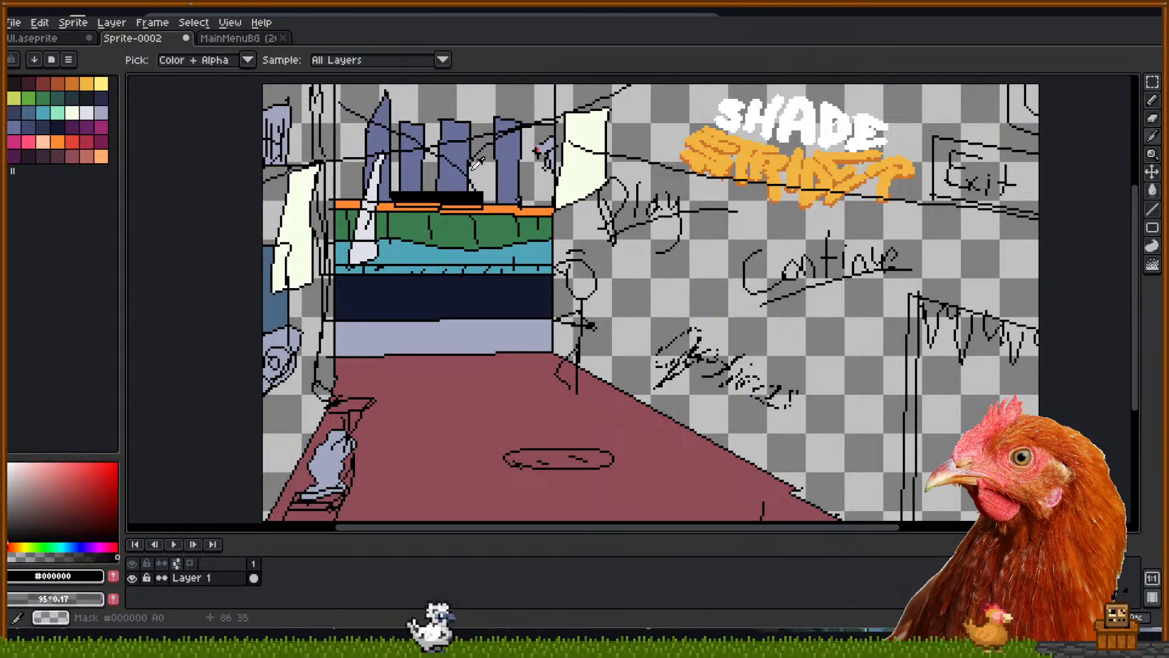
key("b")
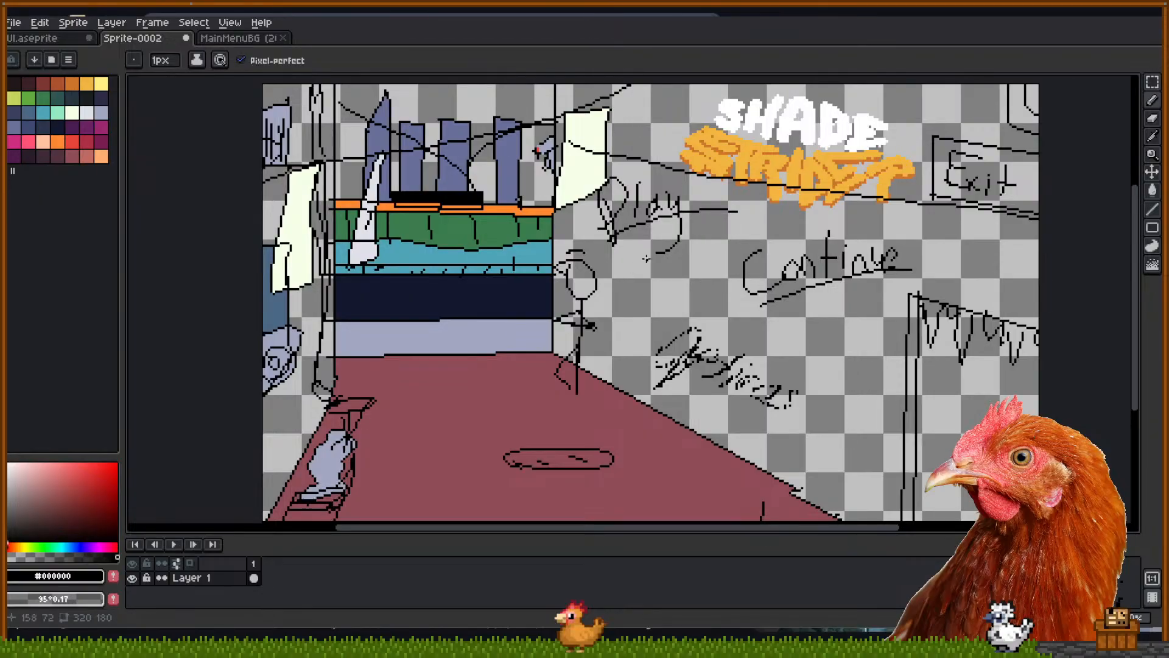
mouse_move(682, 325)
left_mouse_down()
mouse_move(646, 288)
mouse_move(645, 322)
mouse_move(661, 322)
left_mouse_up()
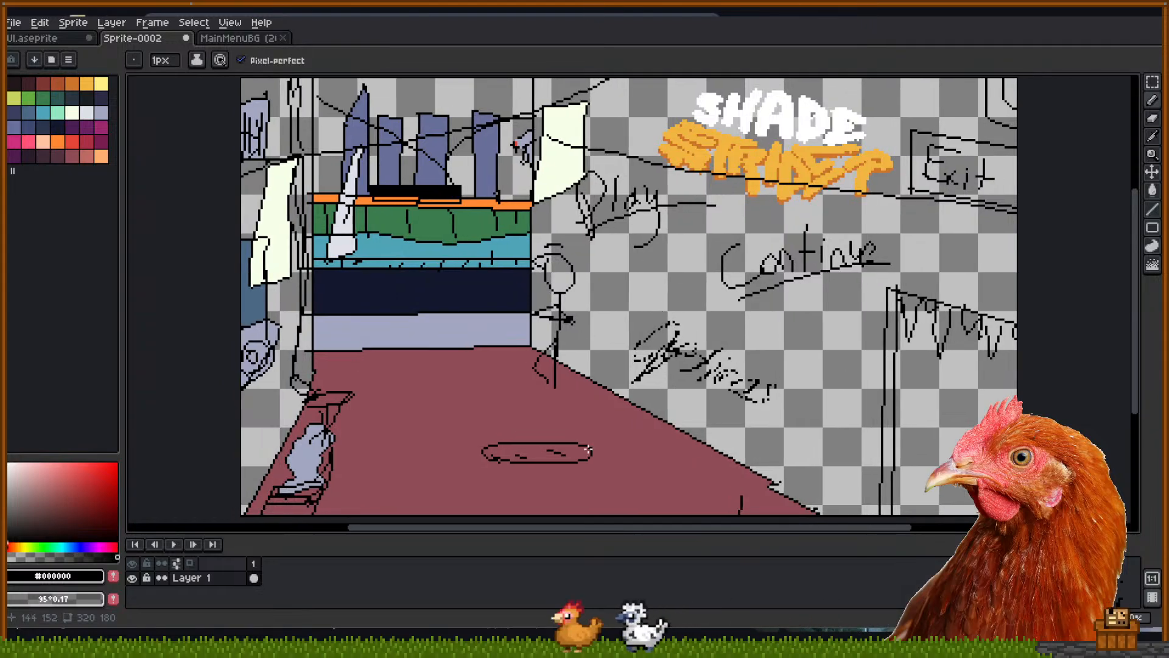
key("m")
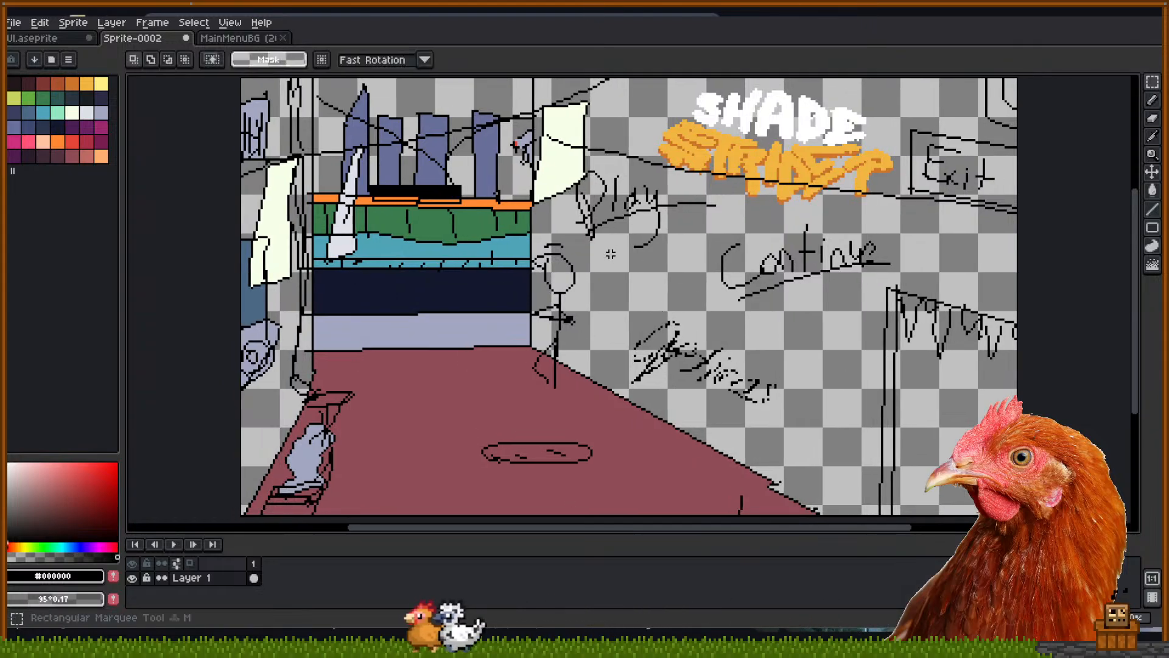
left_click_drag(578, 243, 721, 189)
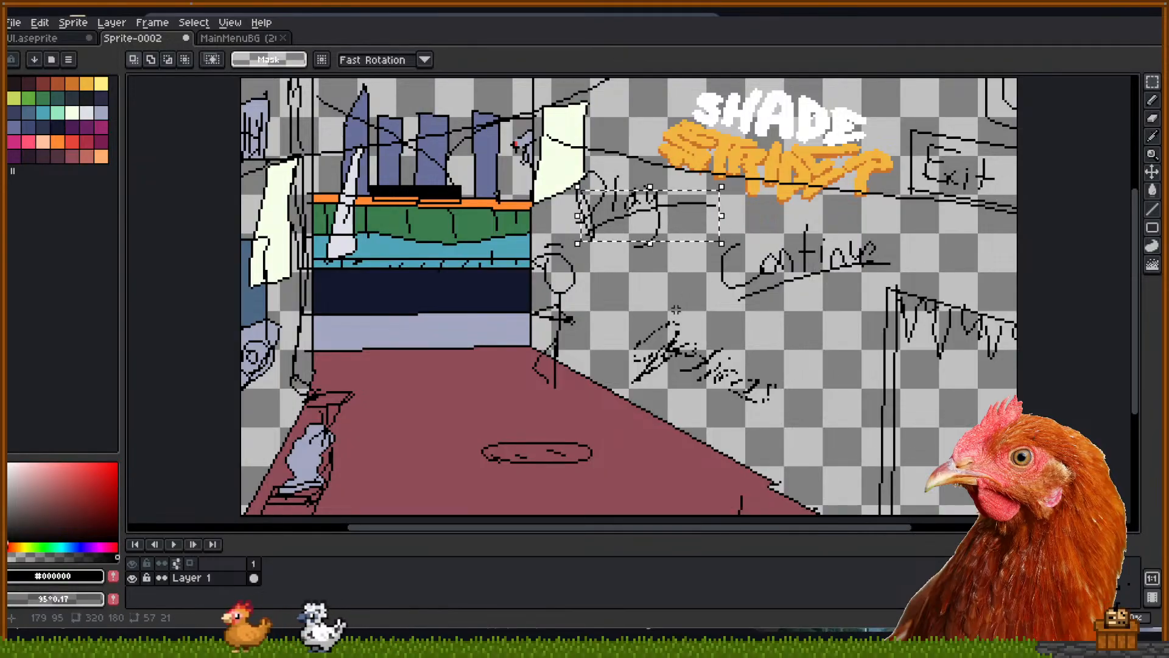
mouse_move(694, 317)
left_mouse_down()
mouse_move(841, 225)
mouse_move(896, 218)
left_mouse_up()
mouse_move(804, 269)
left_mouse_down()
mouse_move(792, 268)
mouse_move(804, 268)
left_mouse_up()
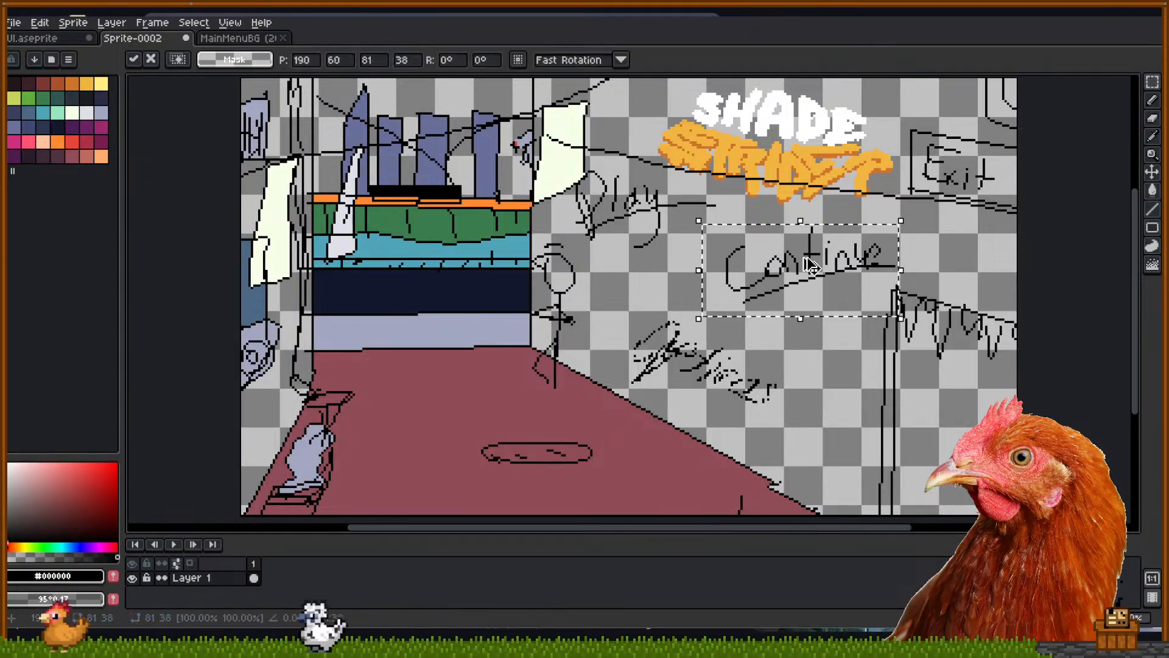
key("Return")
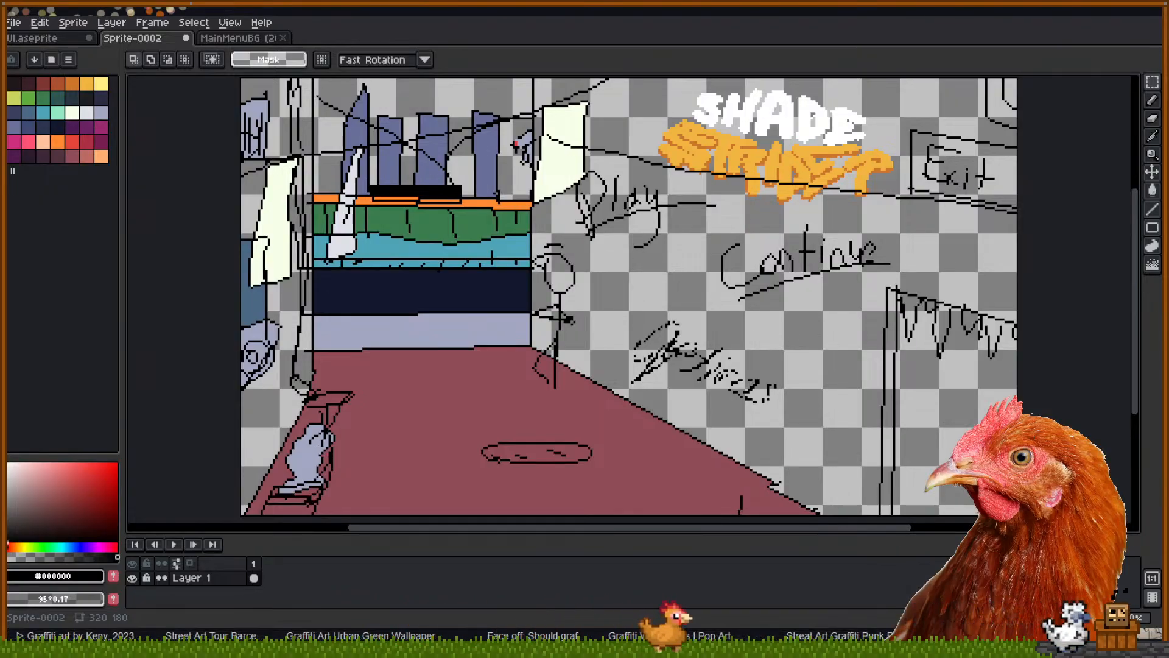
Preview the eBay, Street Art Mania, Amazon and bimago graffiti wall images for reference
left_click(1086, 14)
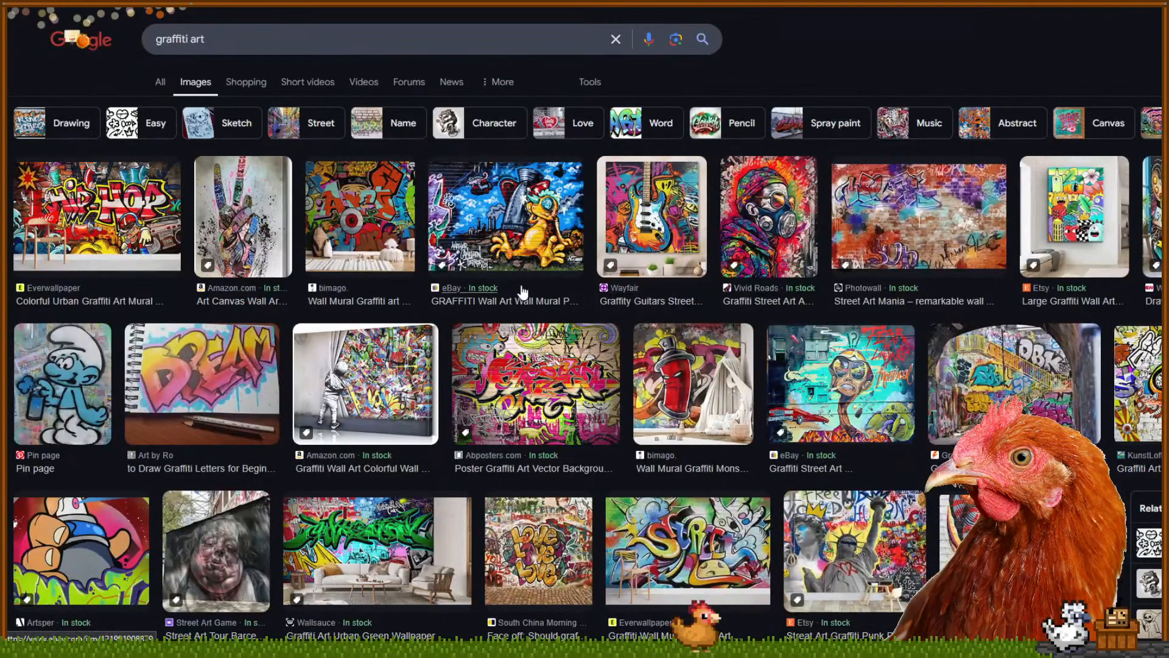
scroll(521, 292, "down", 1)
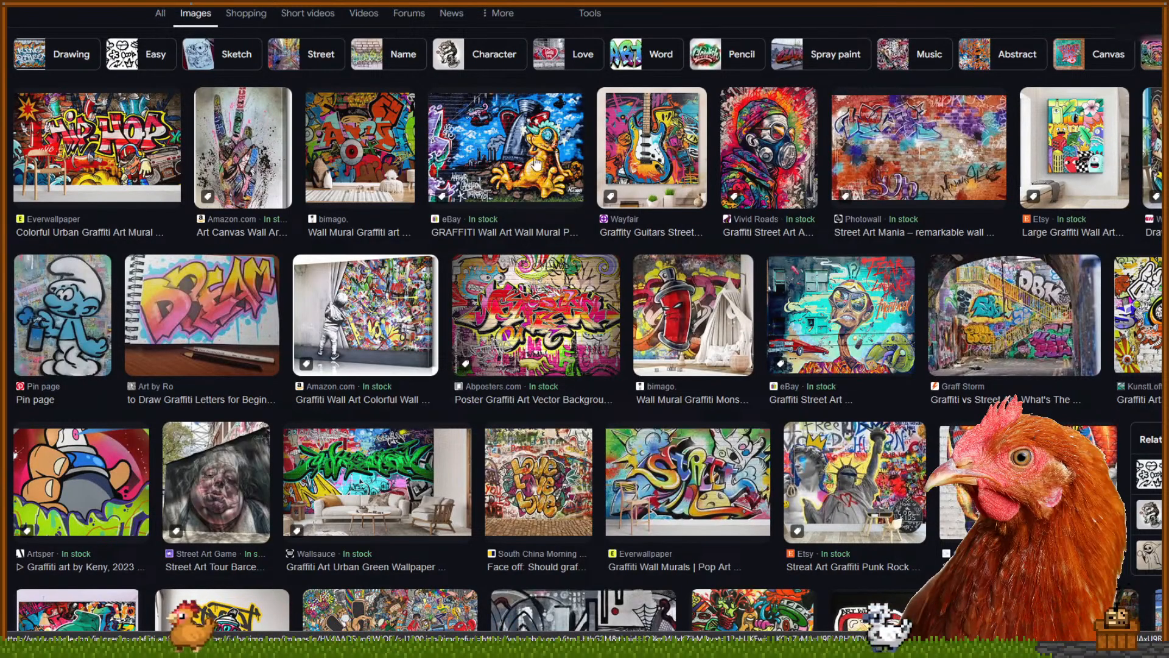
left_click(506, 149)
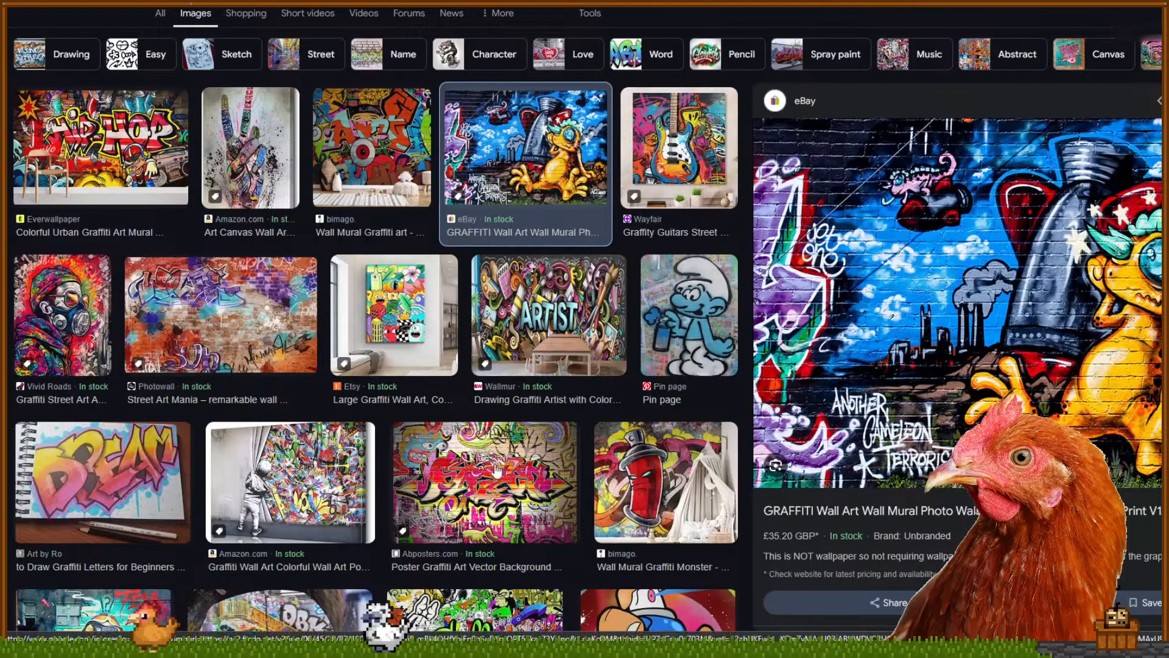
left_click(225, 313)
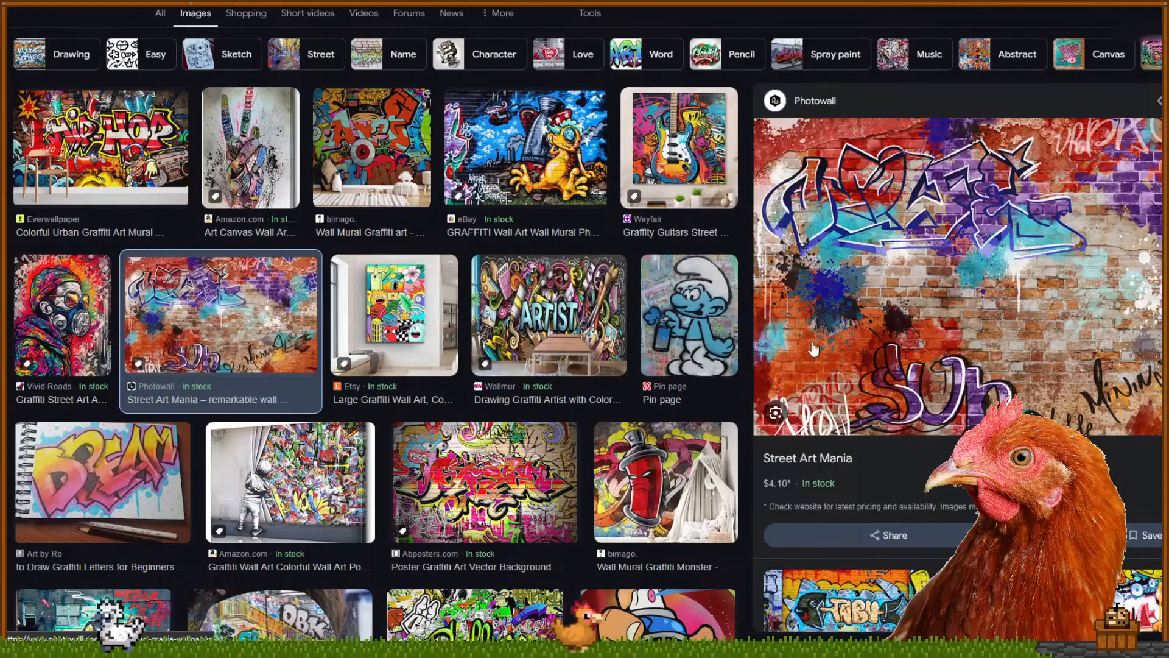
left_click(296, 491)
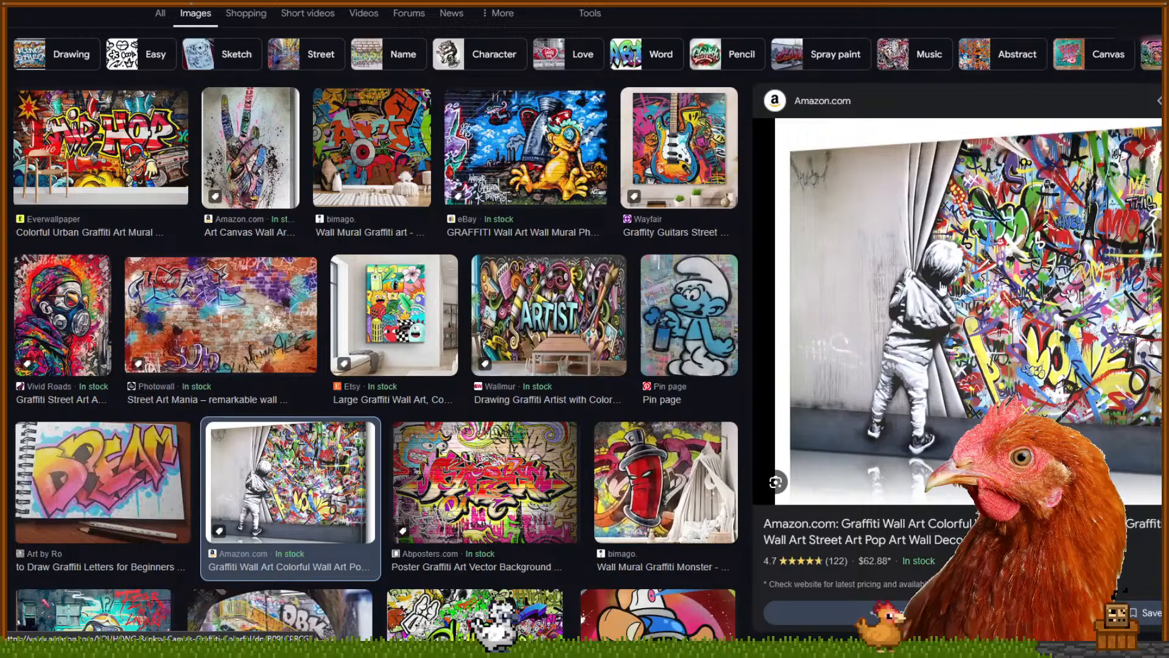
left_click(627, 509)
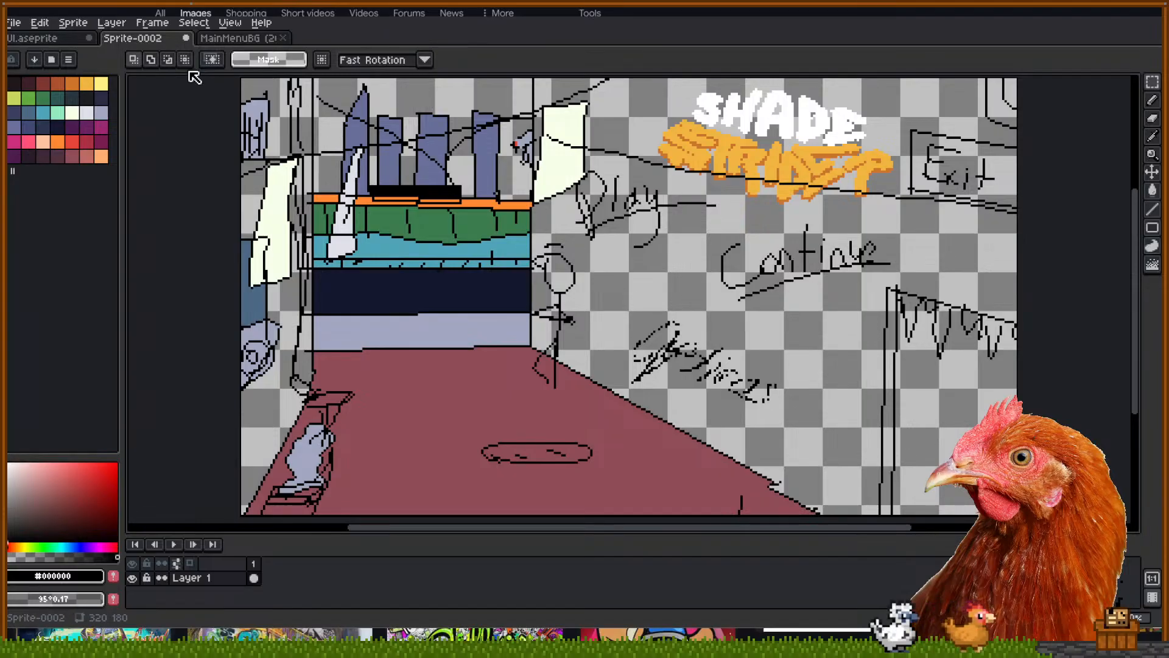
left_click(235, 38)
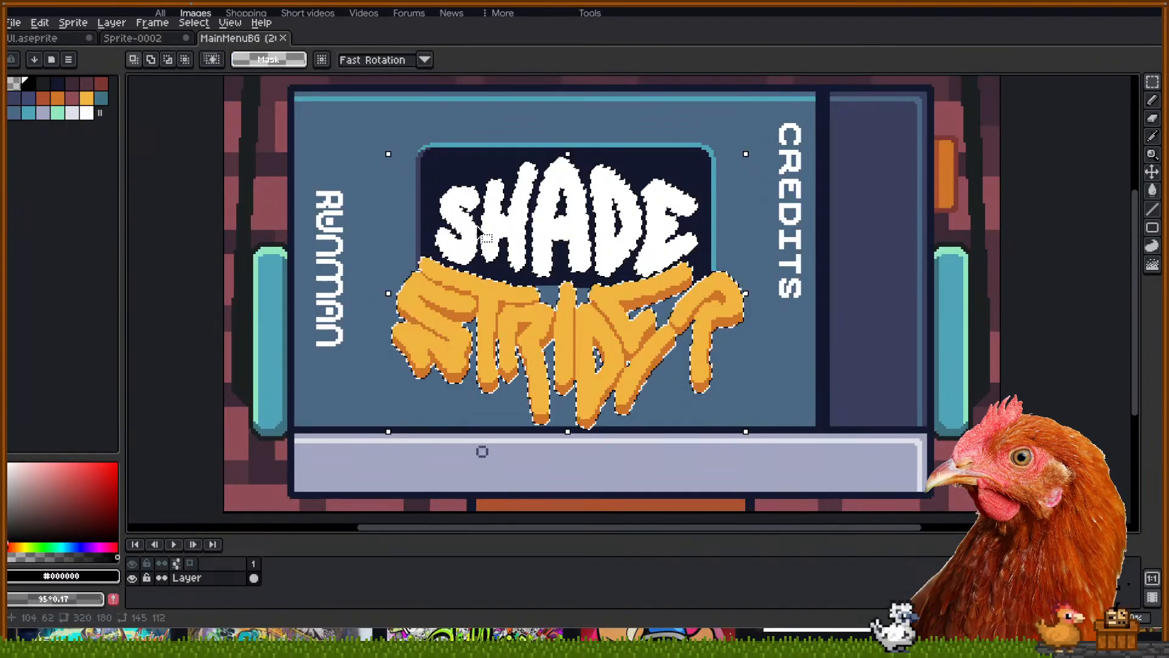
left_click(274, 180)
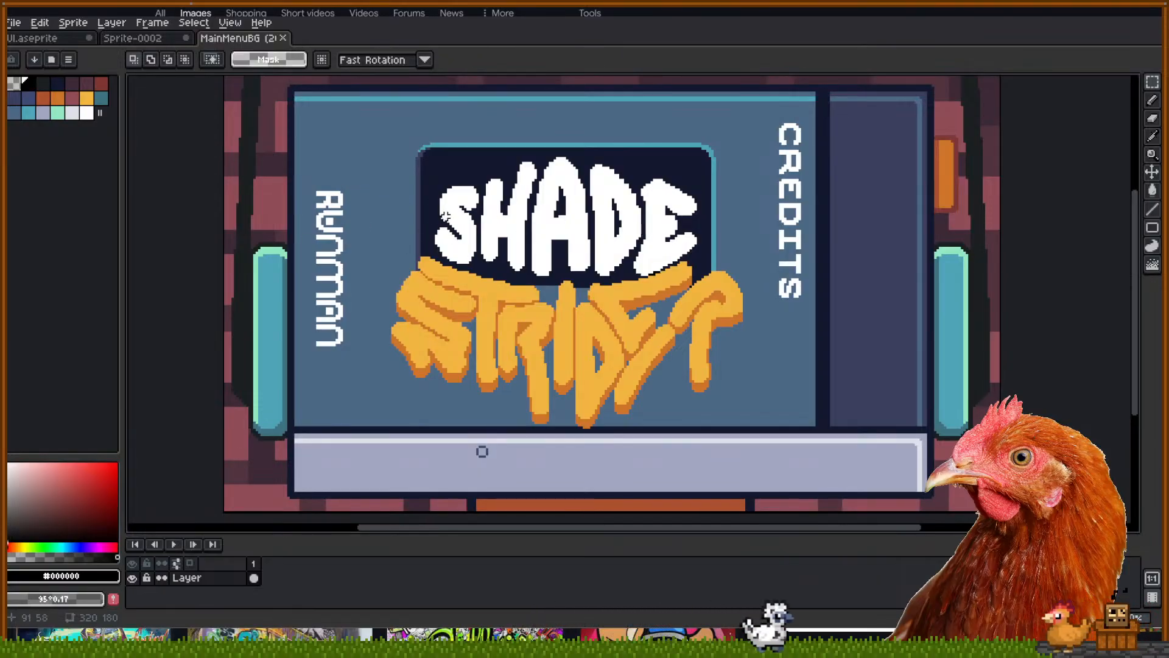
left_click_drag(436, 224, 713, 192)
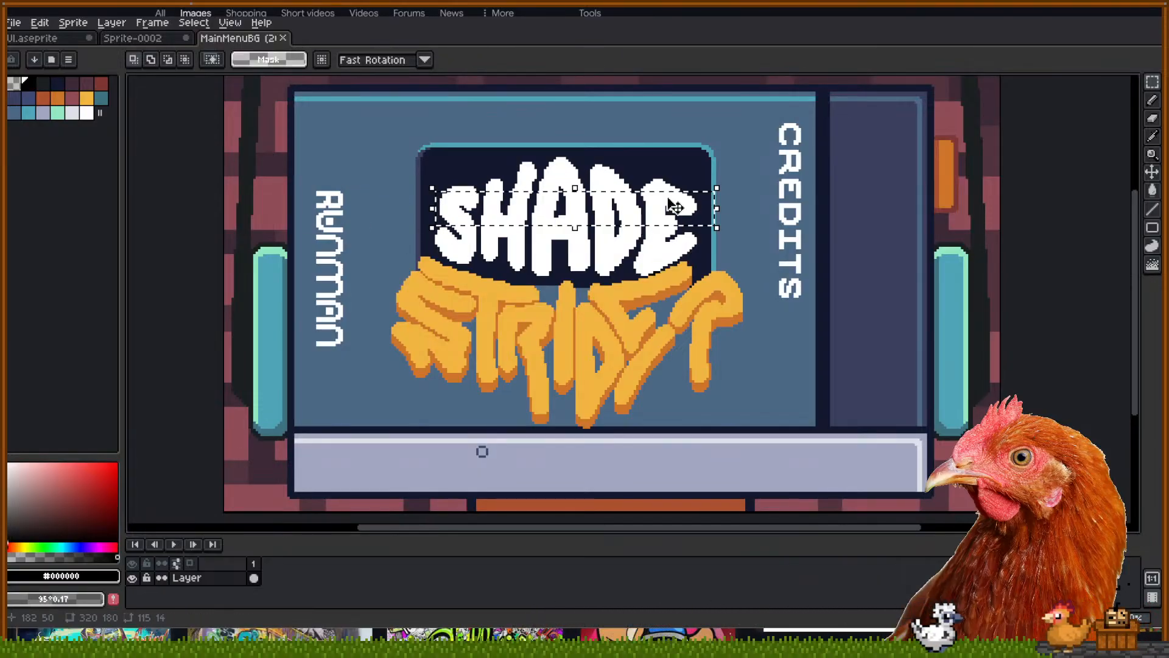
left_click(526, 162)
key("b")
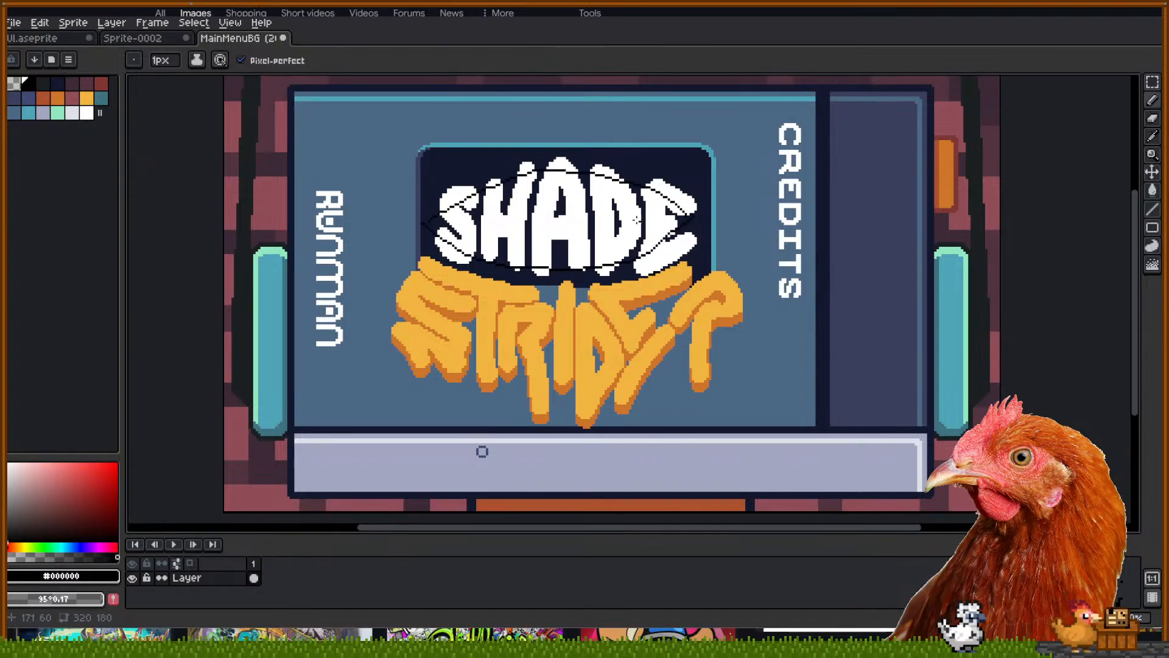
mouse_move(551, 203)
left_mouse_down()
mouse_move(572, 237)
mouse_move(571, 184)
mouse_move(551, 230)
mouse_move(564, 193)
mouse_move(561, 230)
left_mouse_up()
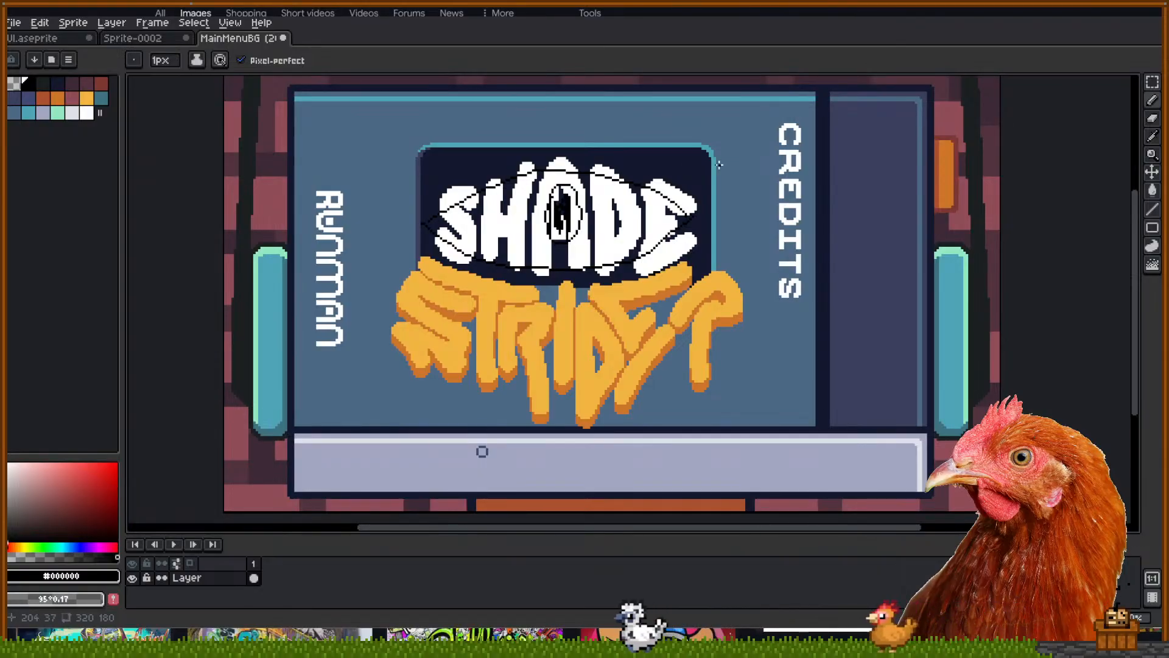
key("ctrl+z")
key("ctrl+z")
key("ctrl+z")
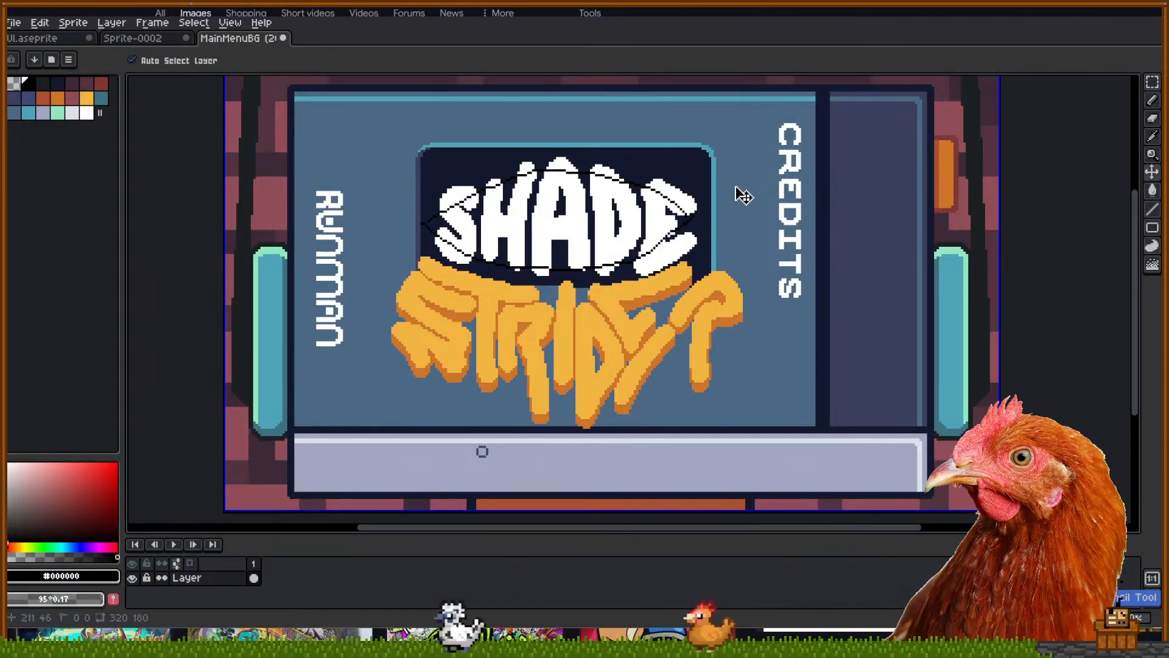
key("ctrl+z")
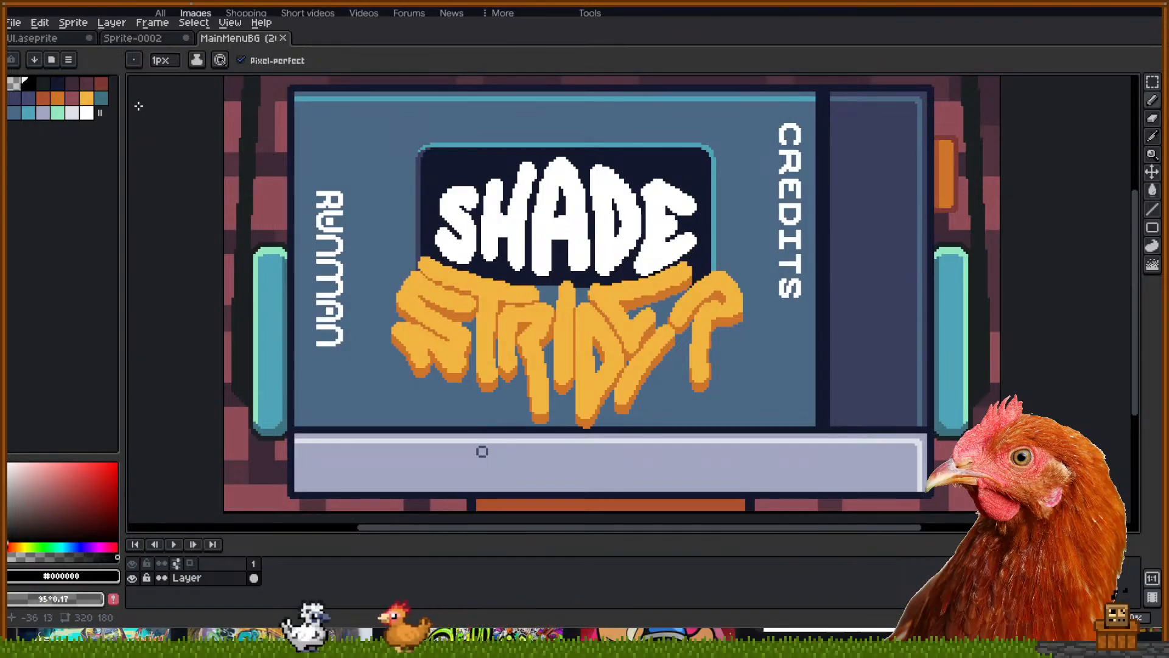
Switch to the Sprite-0002 room-scene sketch document
left_click(148, 39)
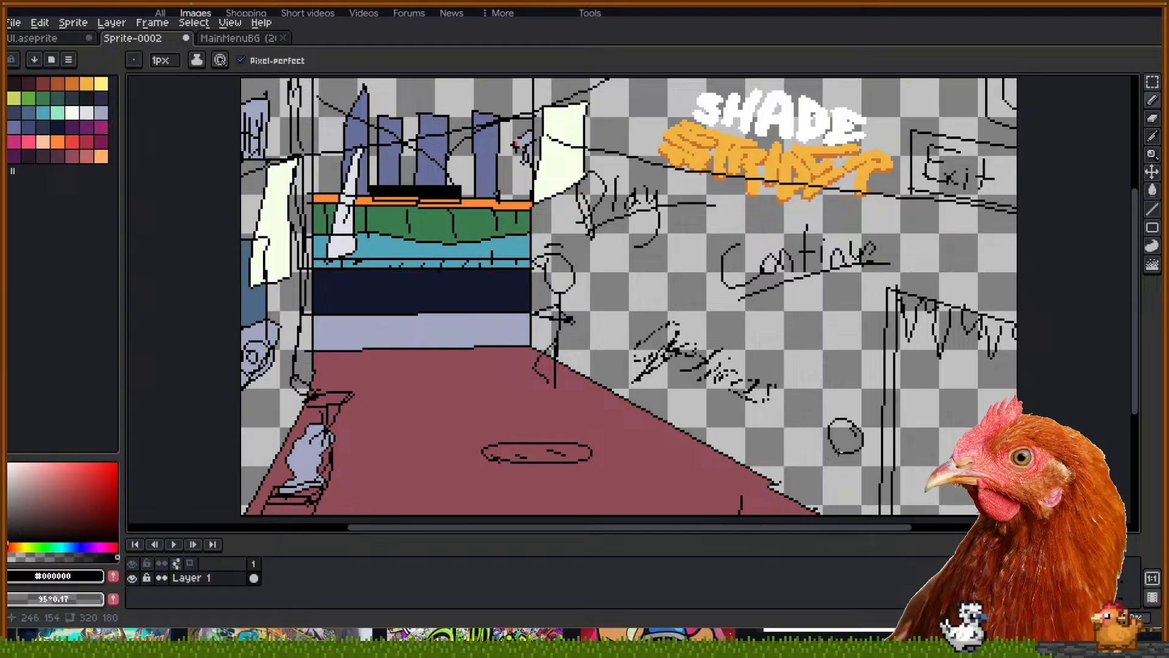
Sketch the stick figure's body and legs beneath the small circle
left_click_drag(846, 464, 795, 419)
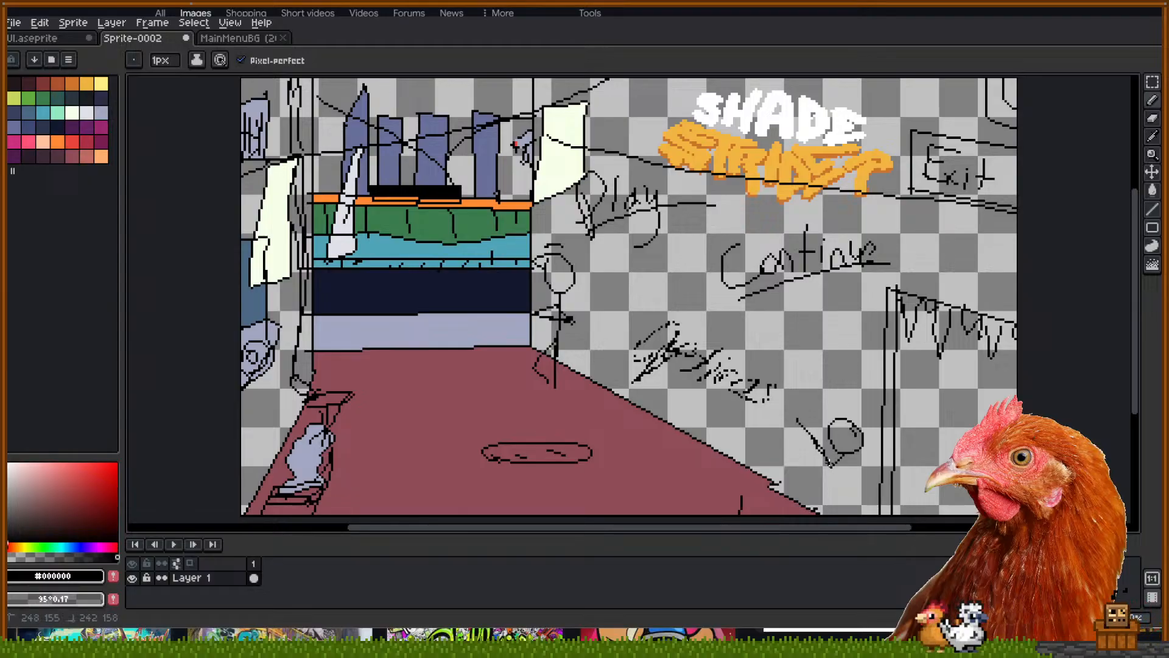
mouse_move(844, 465)
left_mouse_down()
mouse_move(868, 491)
mouse_move(839, 470)
mouse_move(838, 510)
mouse_move(851, 468)
mouse_move(872, 491)
left_mouse_up()
mouse_move(798, 319)
left_mouse_down()
mouse_move(805, 351)
mouse_move(816, 318)
mouse_move(816, 338)
mouse_move(851, 327)
left_mouse_up()
Remove a stray underline beneath the handwritten word and return to the Pencil
left_click_drag(790, 364, 871, 329)
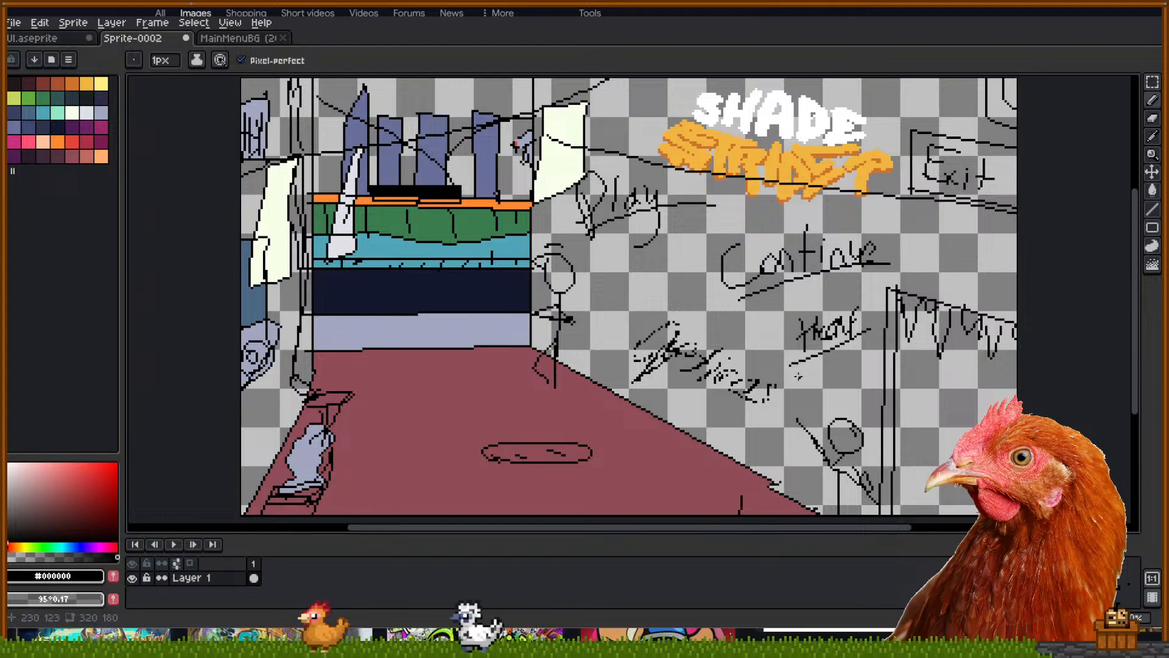
key("ctrl+z")
key("ctrl+z")
key("v")
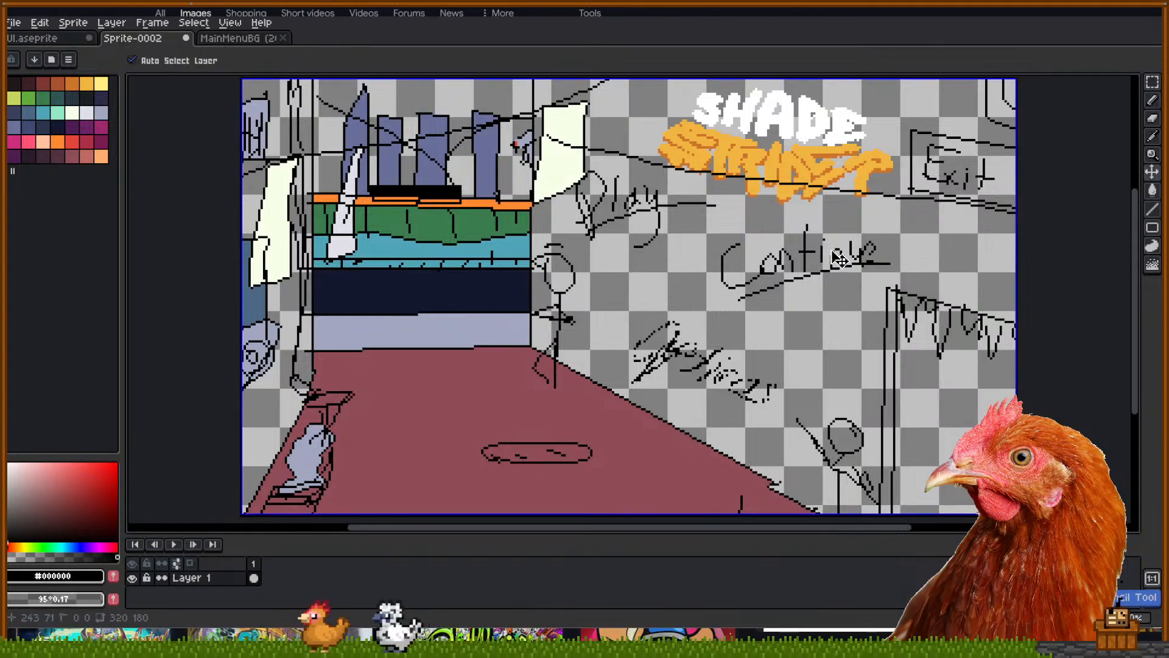
key("b")
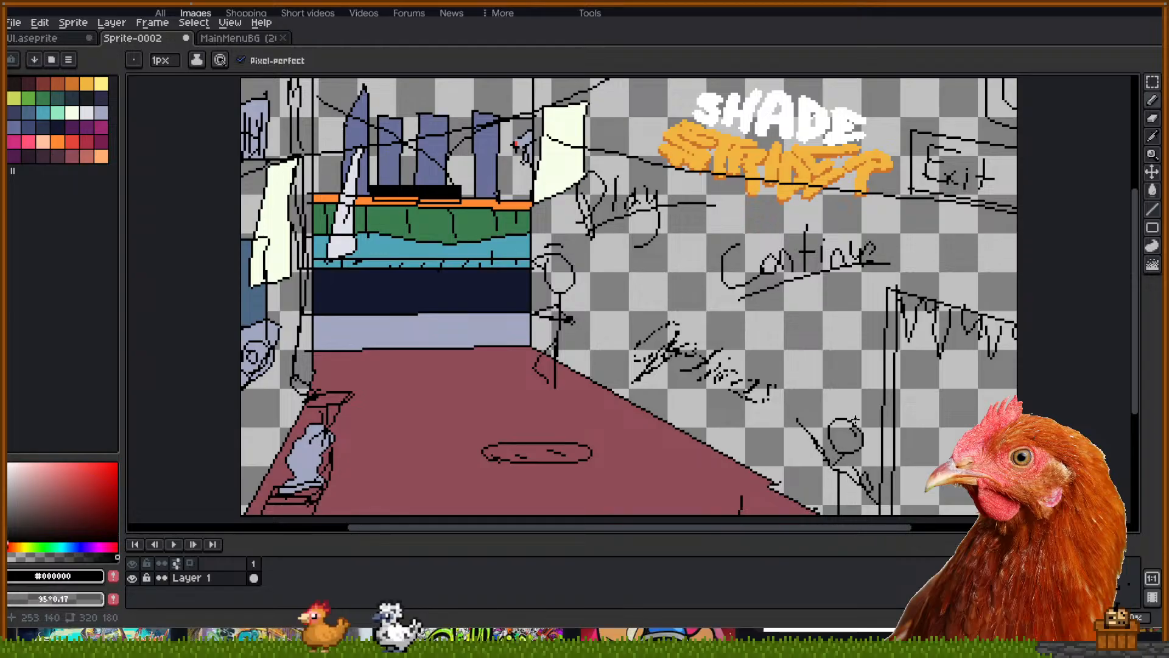
scroll(594, 331, "down", 1)
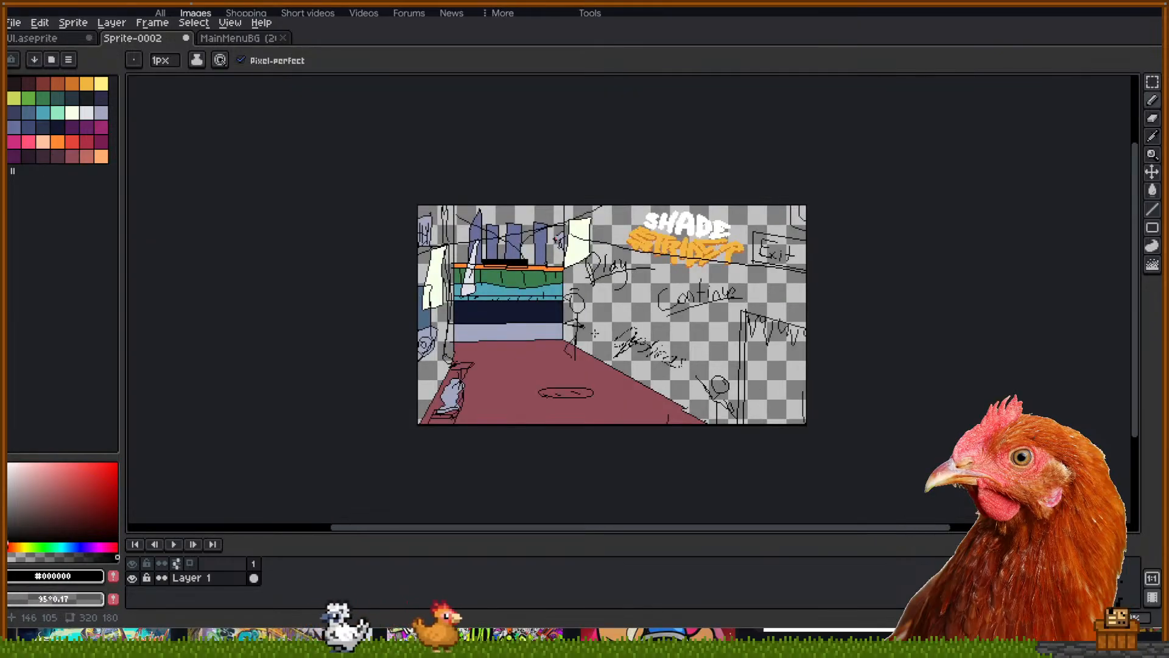
scroll(596, 330, "up", 1)
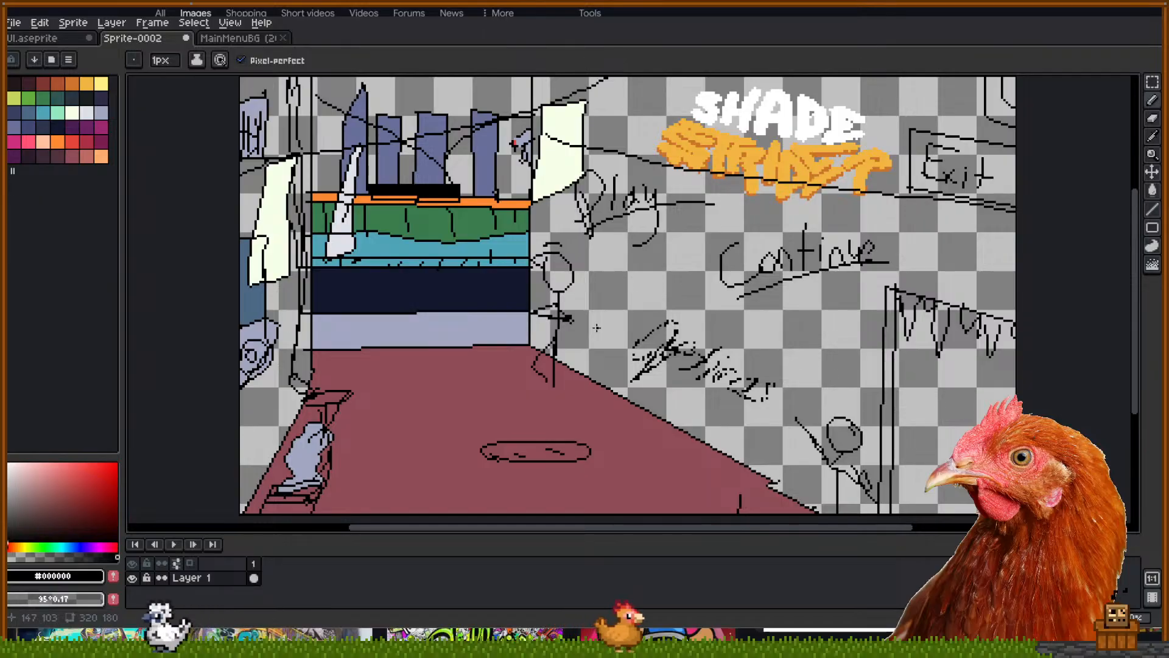
left_click_drag(654, 252, 648, 254)
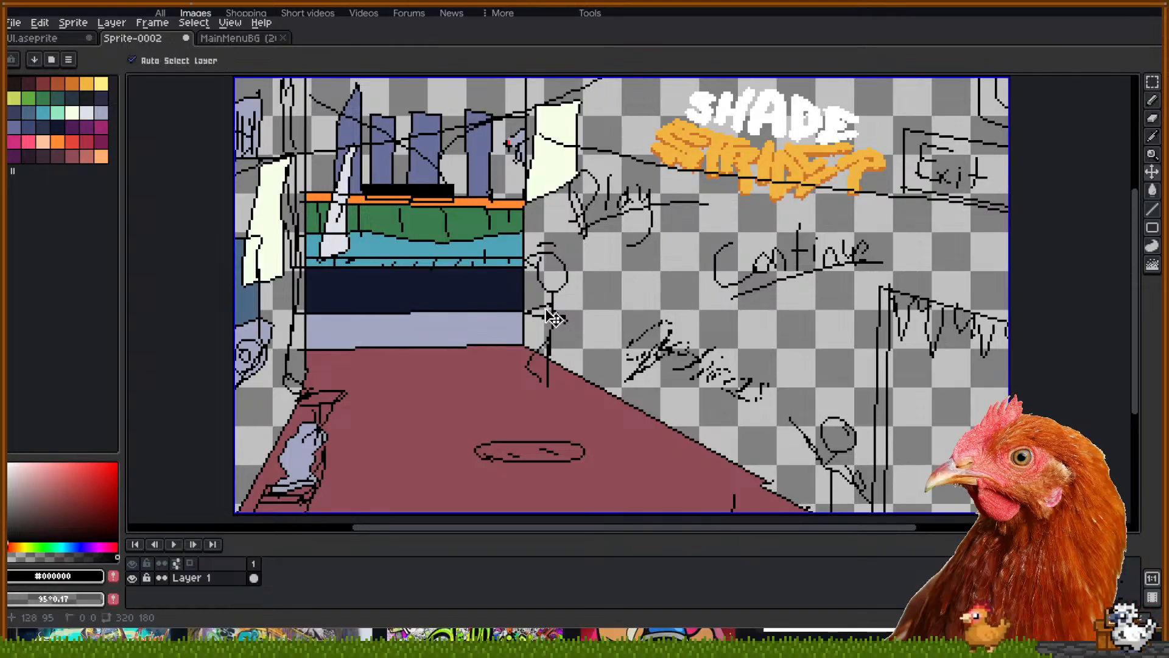
Discard a stray paste and clear the selection, leaving the sketch layer's name unchanged
key("ctrl+v")
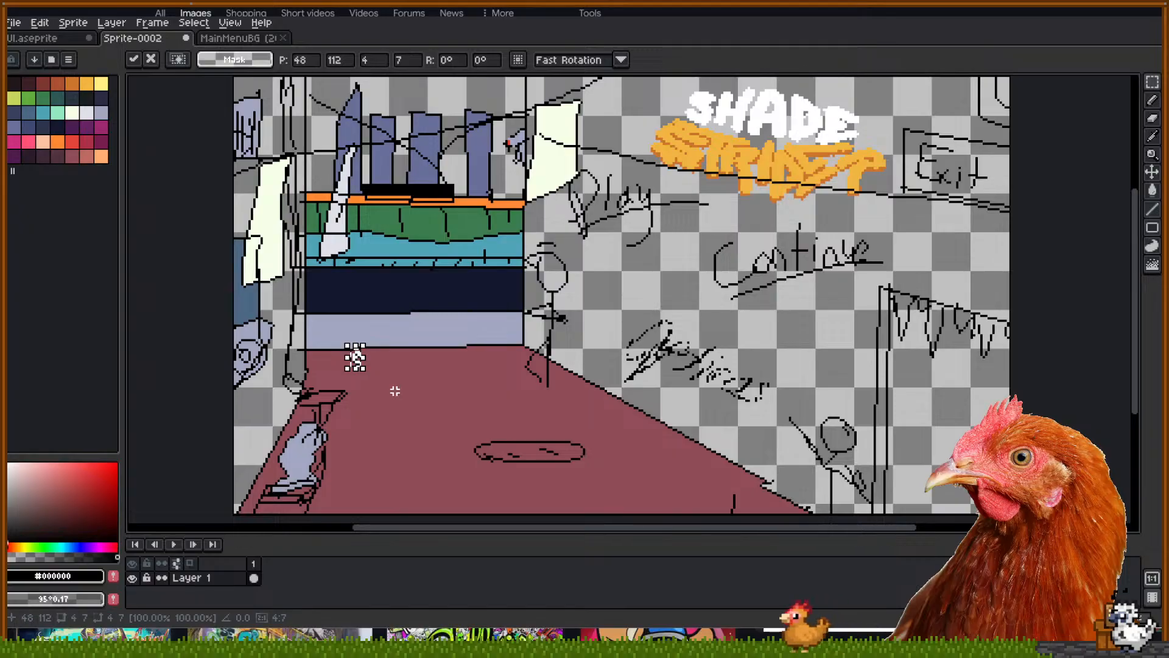
key("Escape")
scroll(394, 394, "down", 4)
scroll(390, 375, "up", 2)
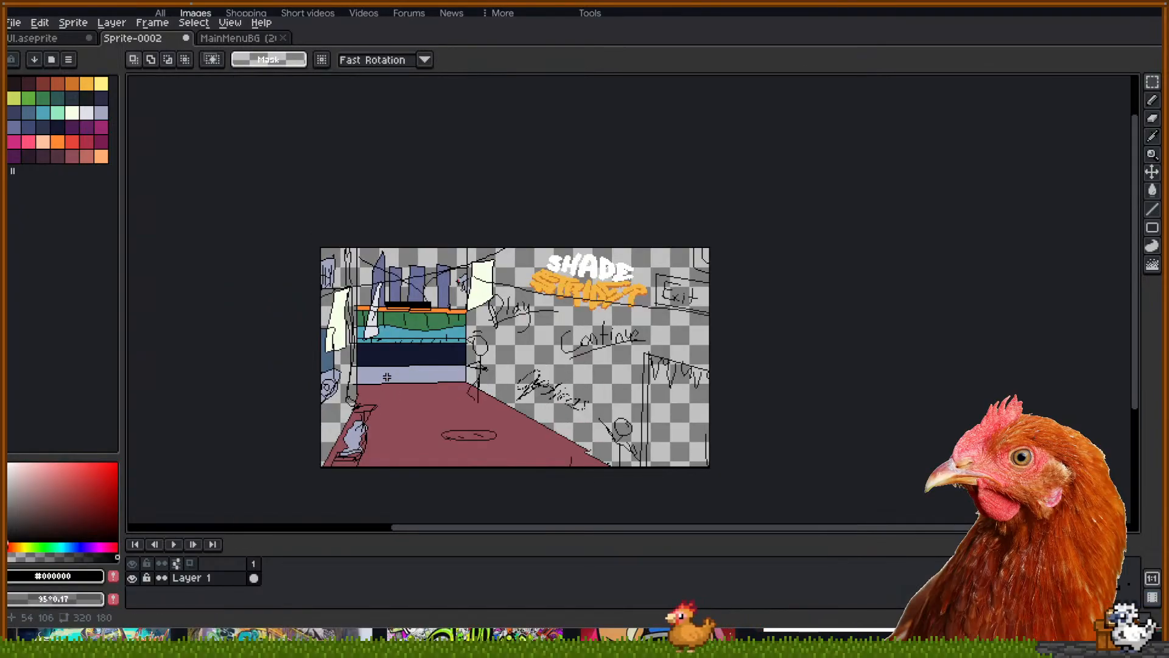
key("ctrl+a")
key("ctrl+d")
double_click(193, 578)
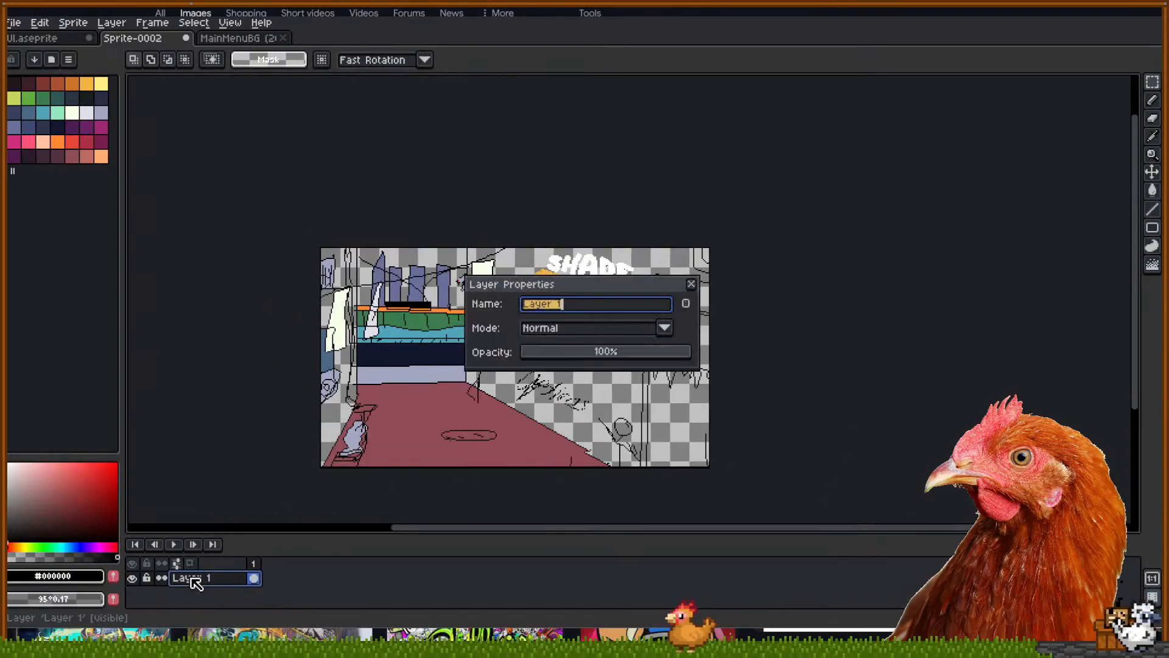
key("Return")
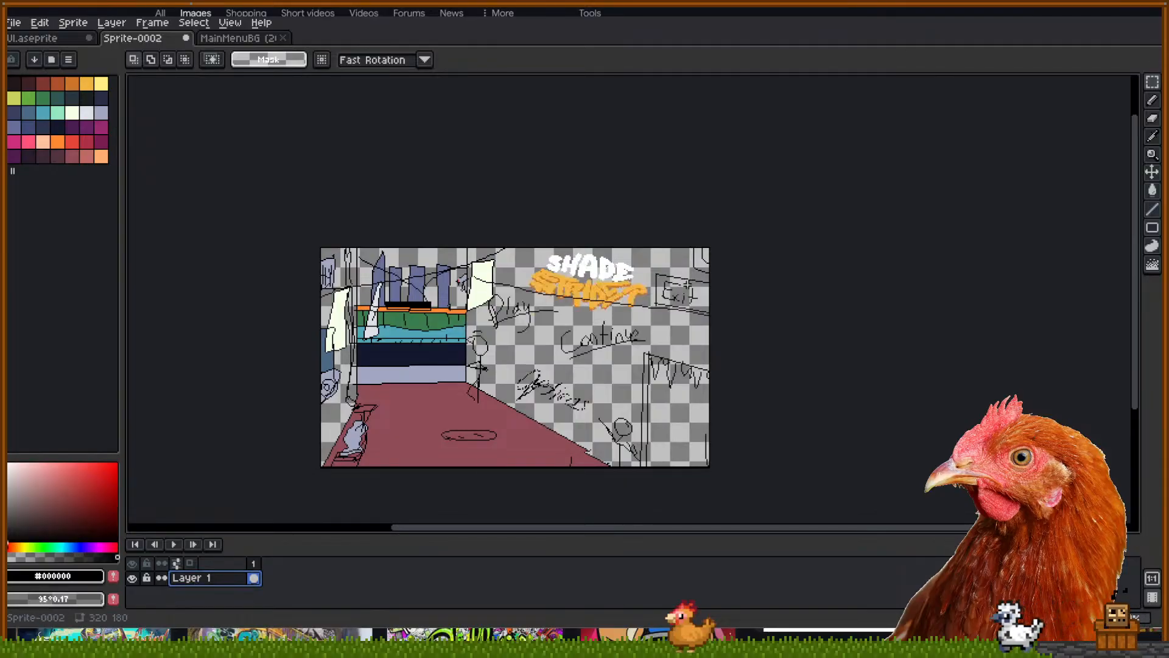
Copy-paste Layer 1 into a new layer and name it 'HARD MODE'
key("ctrl+c")
key("ctrl+v")
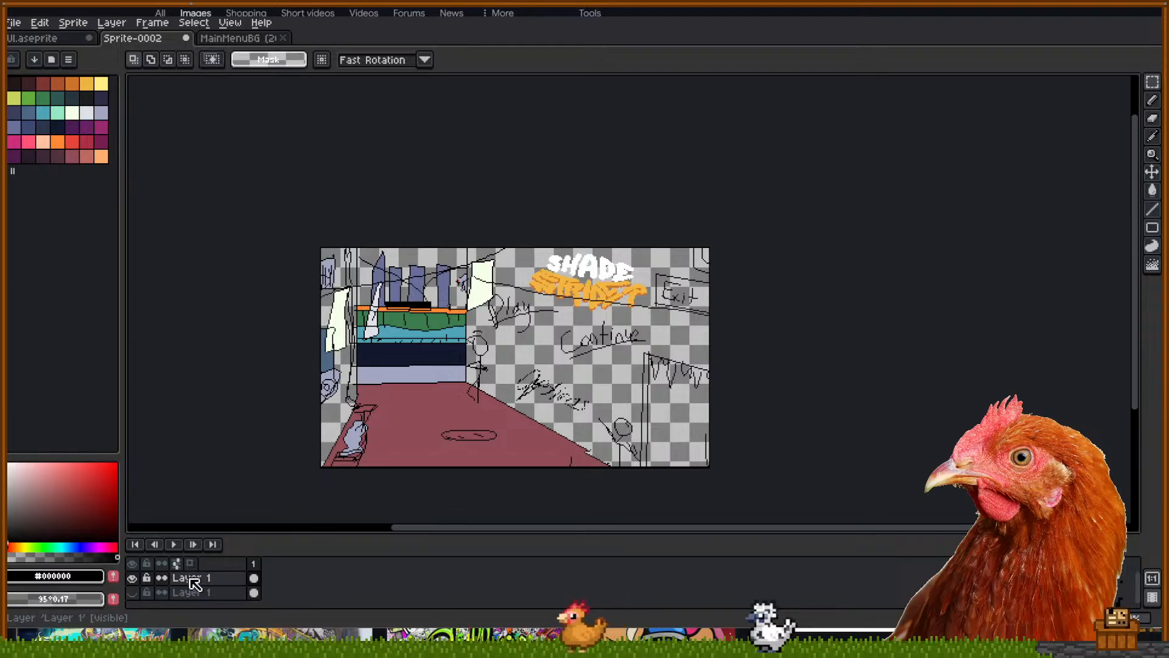
double_click(190, 578)
type("HARD MODE")
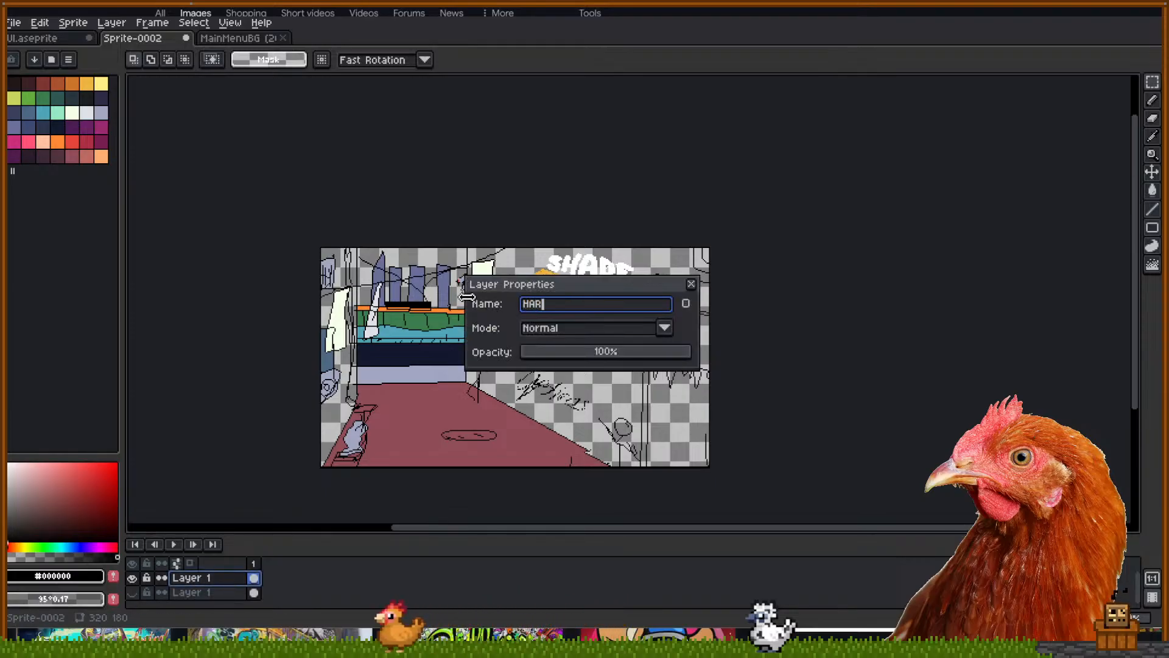
key("Return")
scroll(506, 289, "up", 2)
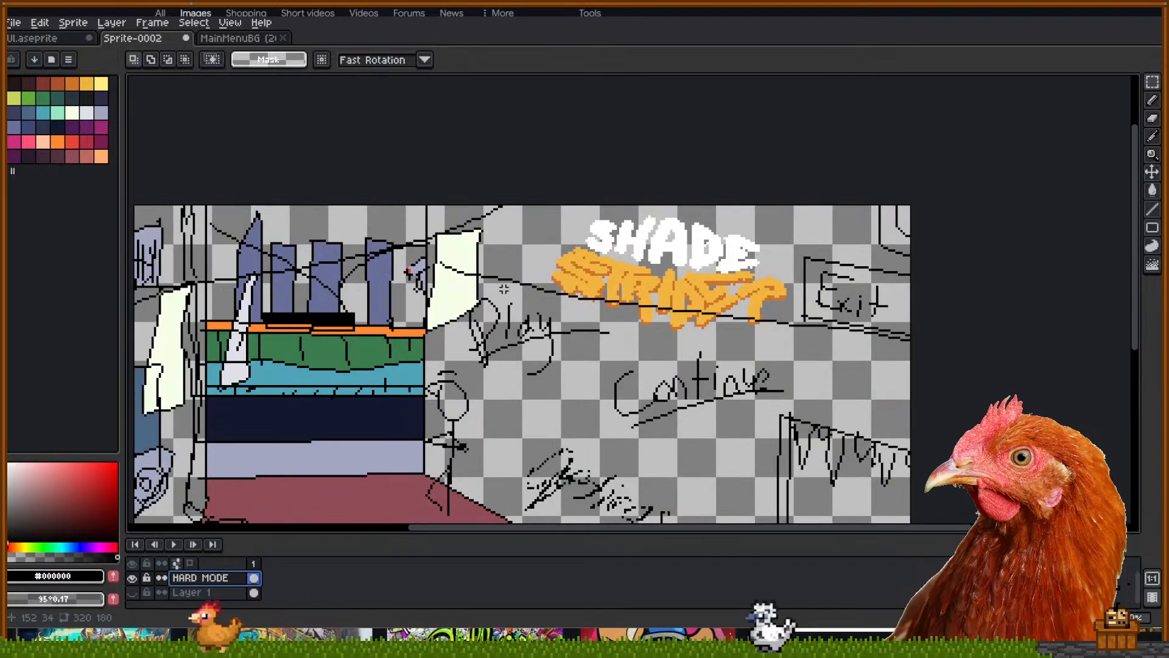
key("space")
left_click_drag(534, 214, 581, 124)
Bucket-fill the sky behind the buildings and the gap beside the right building red
scroll(573, 278, "down", 1)
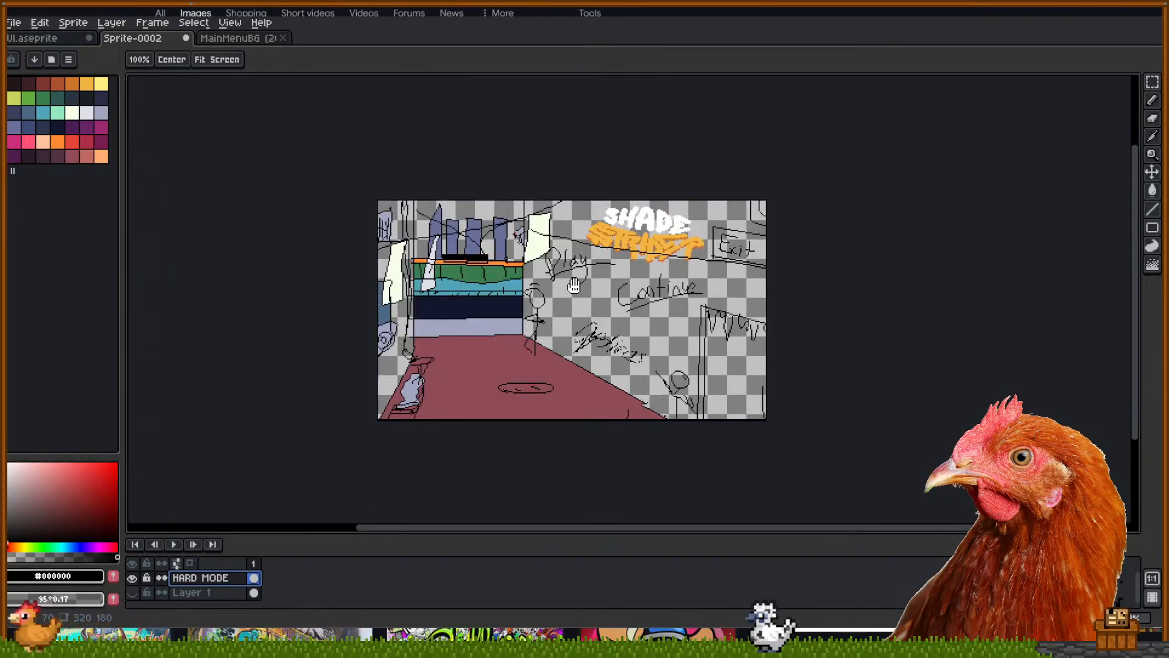
scroll(572, 262, "up", 1)
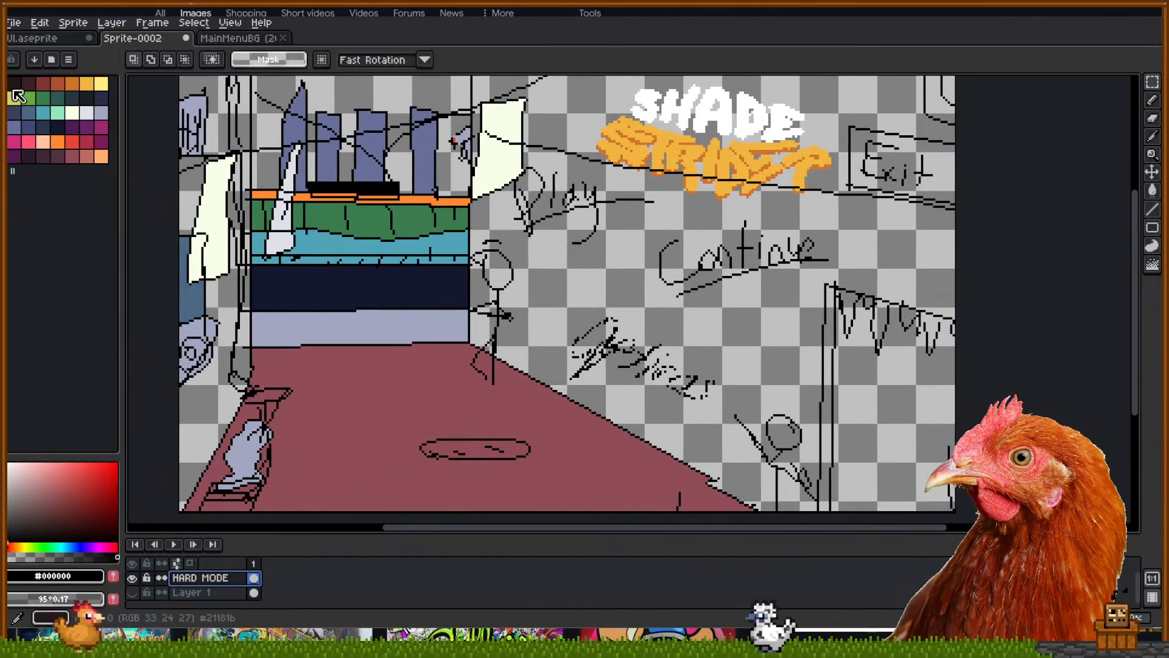
key("i")
left_click(72, 141)
key("space")
left_click_drag(396, 97, 401, 113)
key("g")
left_click(408, 109)
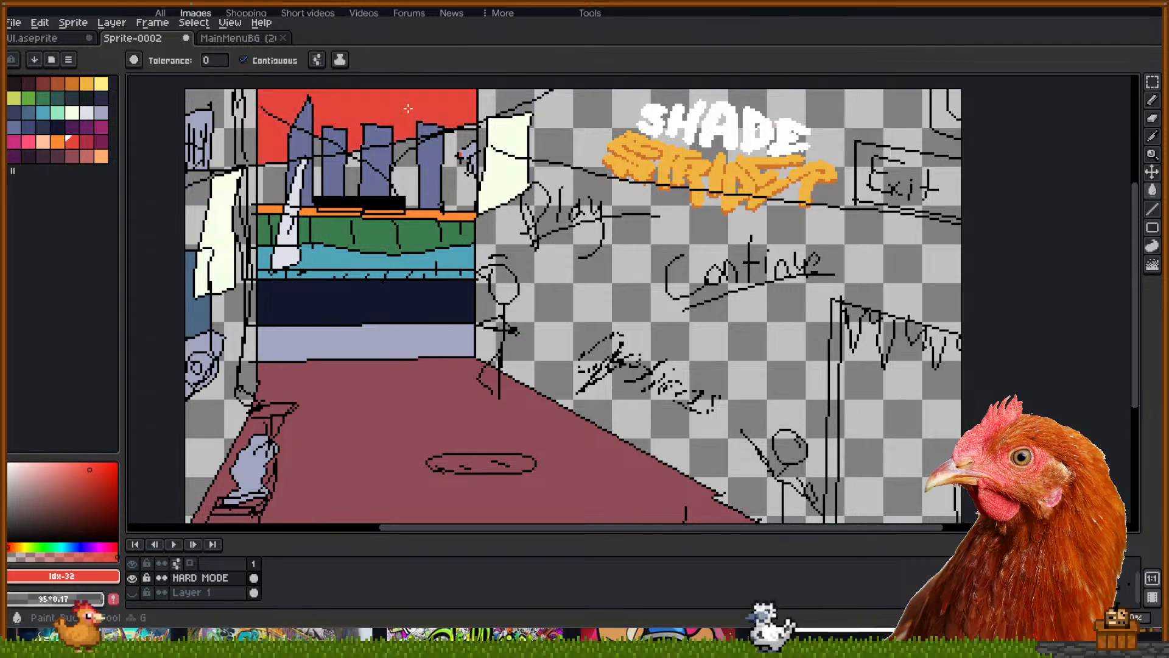
left_click(466, 157)
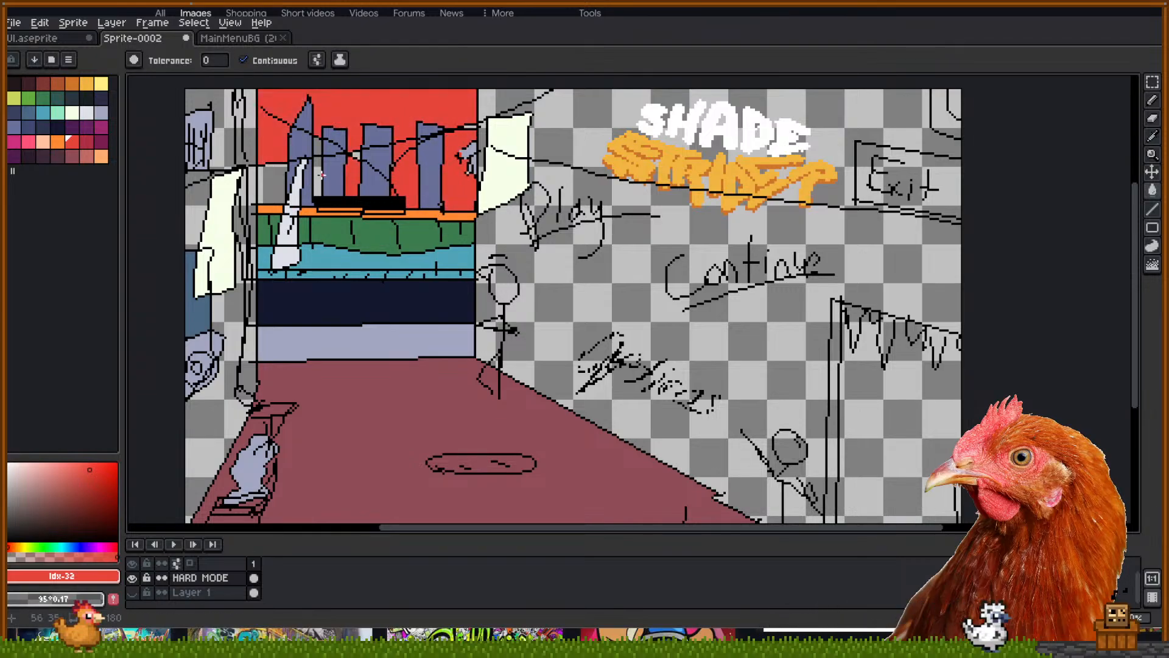
Fill the teal water band red
key("v")
key("g")
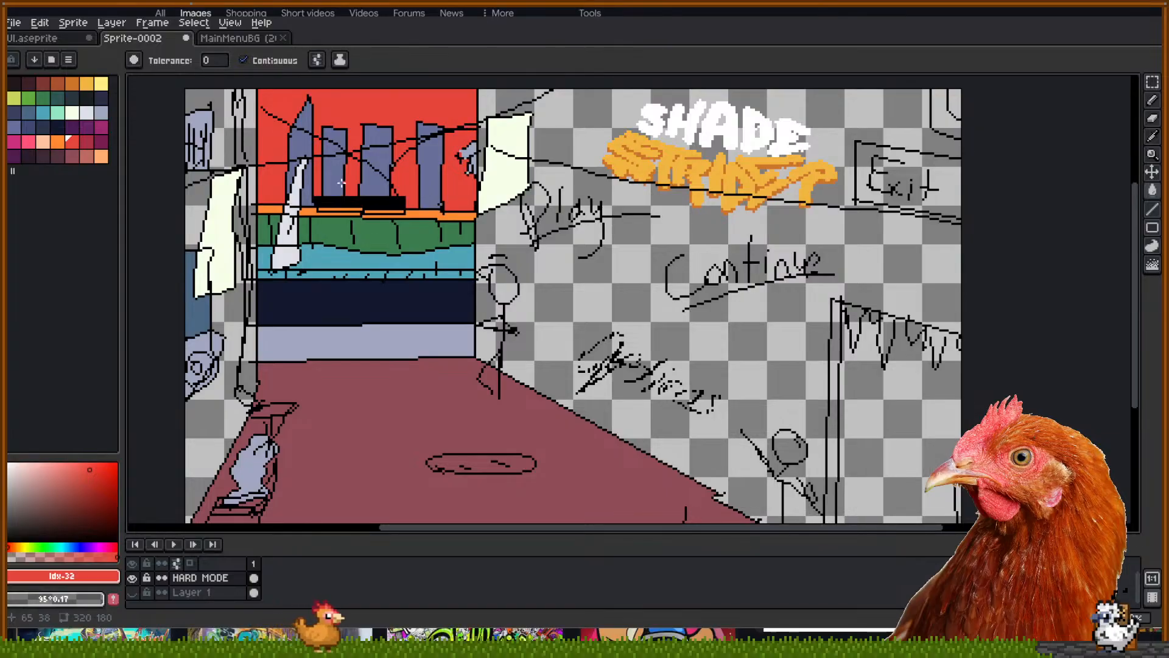
mouse_move(342, 183)
left_mouse_down()
mouse_move(399, 175)
mouse_move(349, 200)
left_mouse_up()
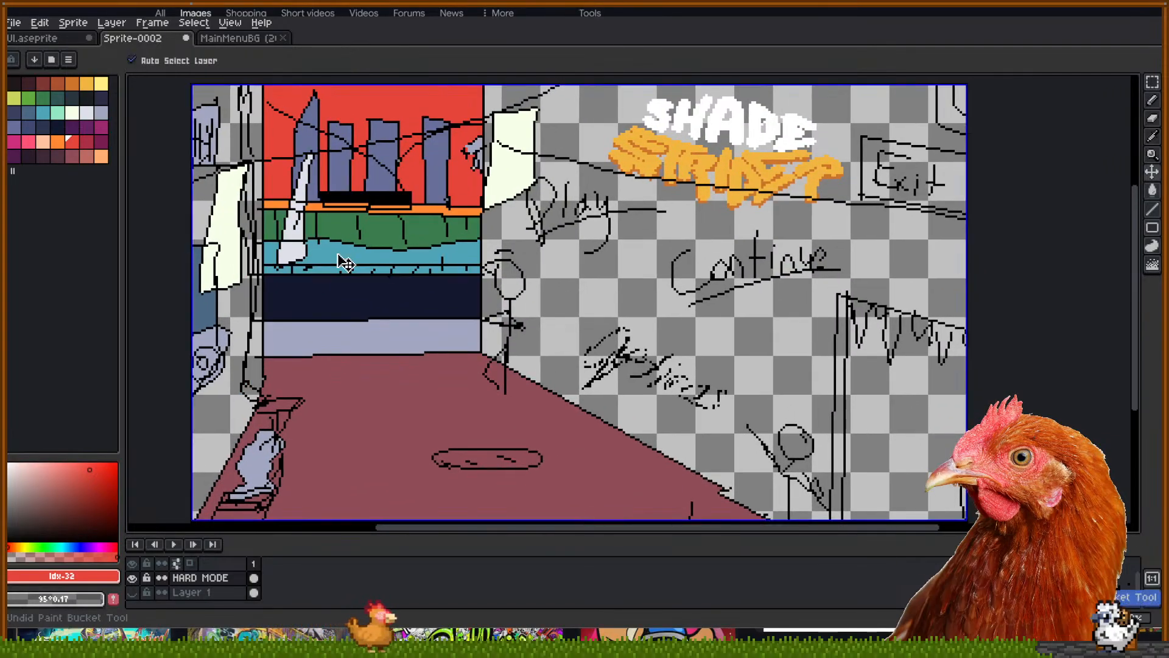
left_click(384, 263)
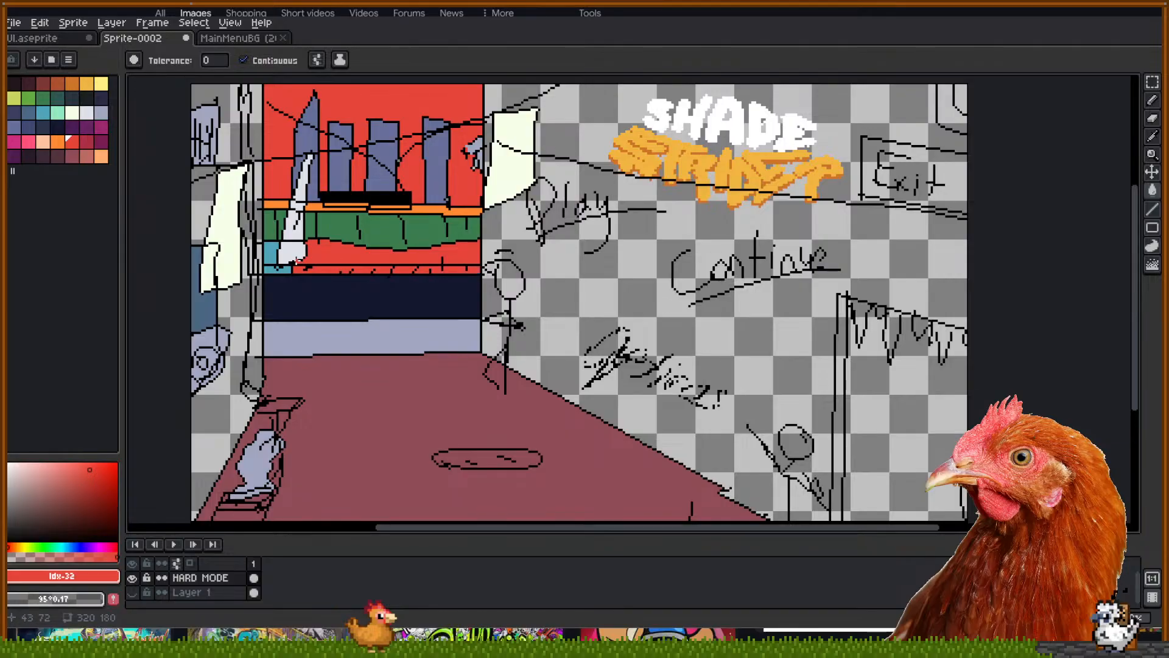
left_click_drag(352, 295, 325, 297)
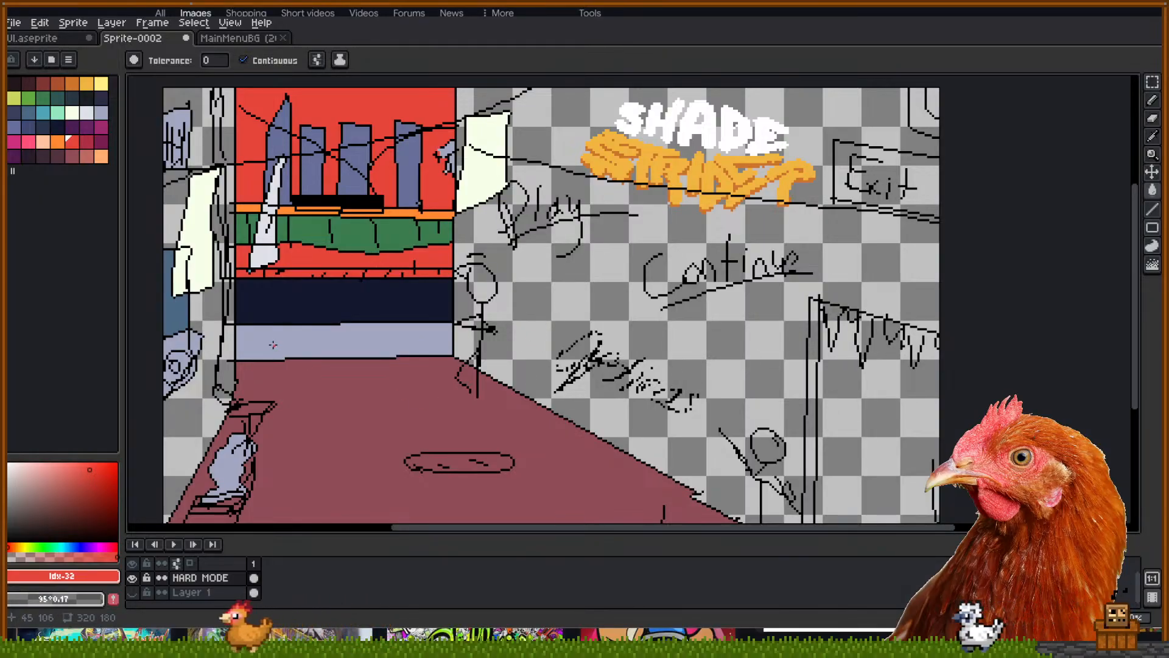
With a second red, fill the floor, stair strips, left-edge strip and two top-left gaps
left_click(84, 139)
left_click(360, 374)
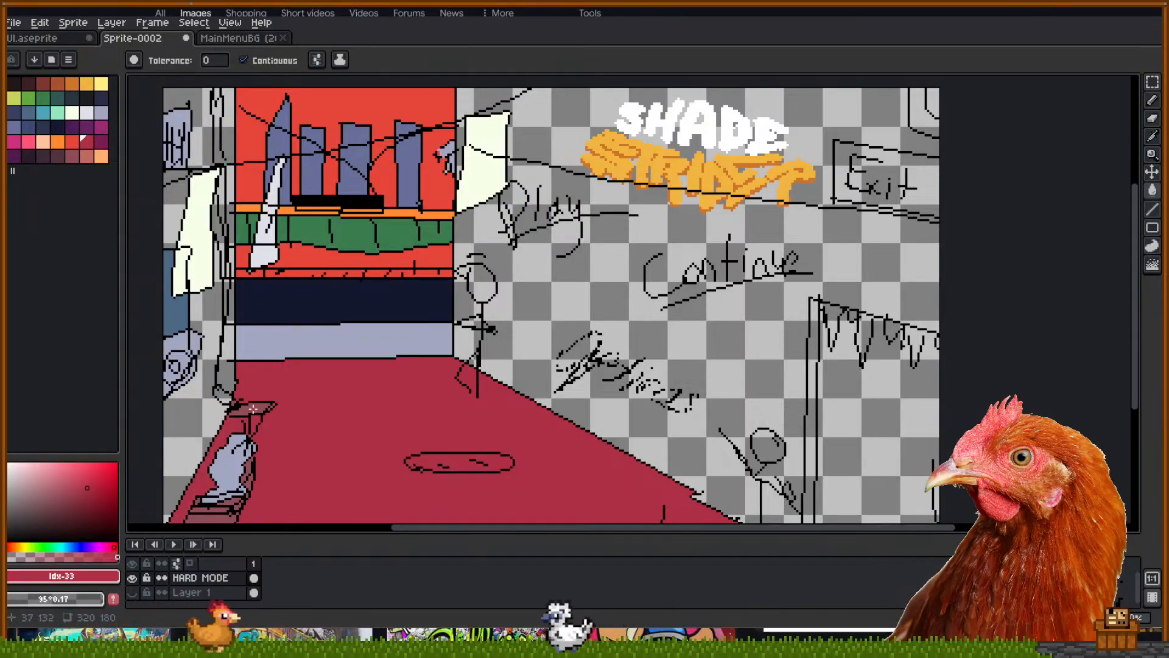
left_click(225, 521)
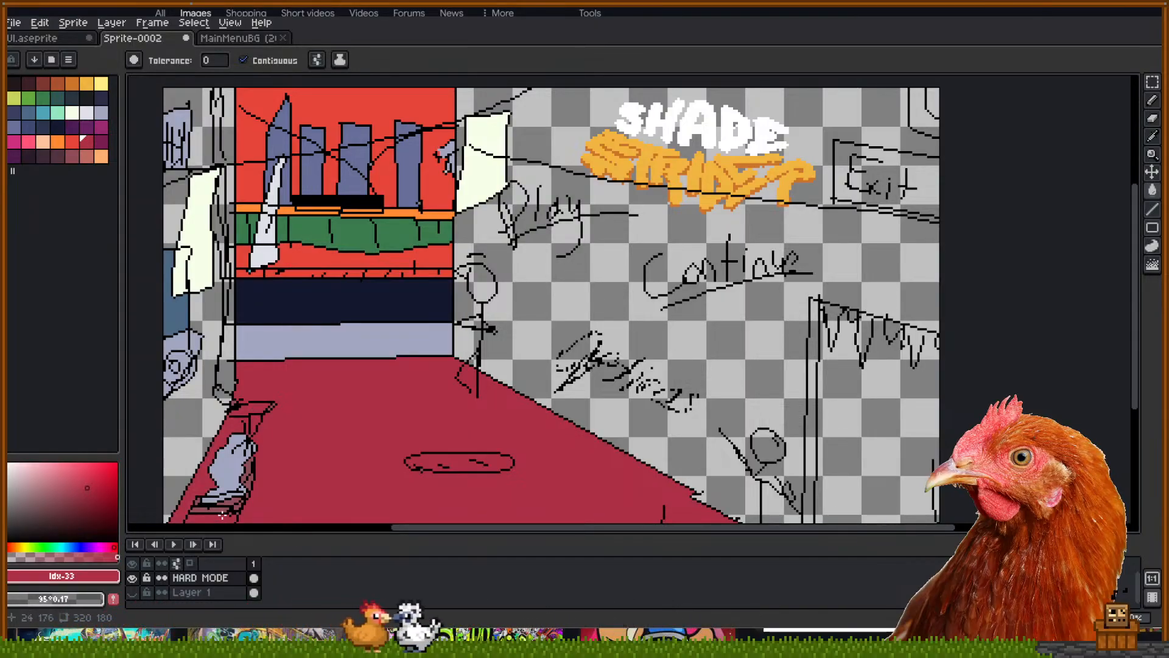
left_click(225, 510)
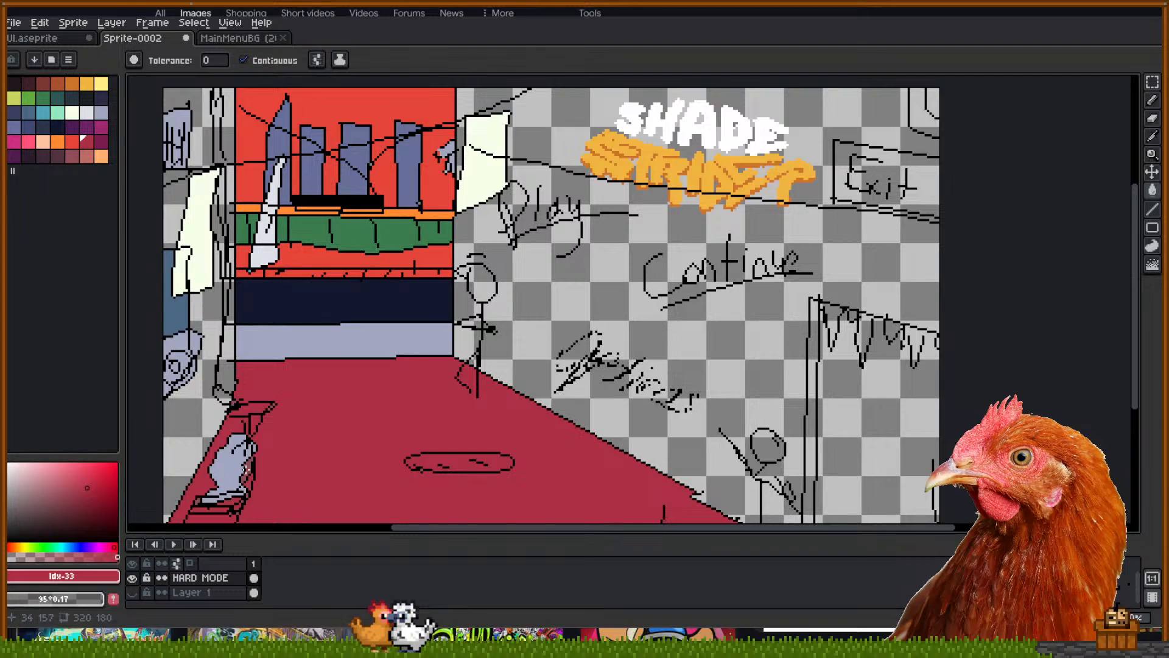
left_click(189, 402)
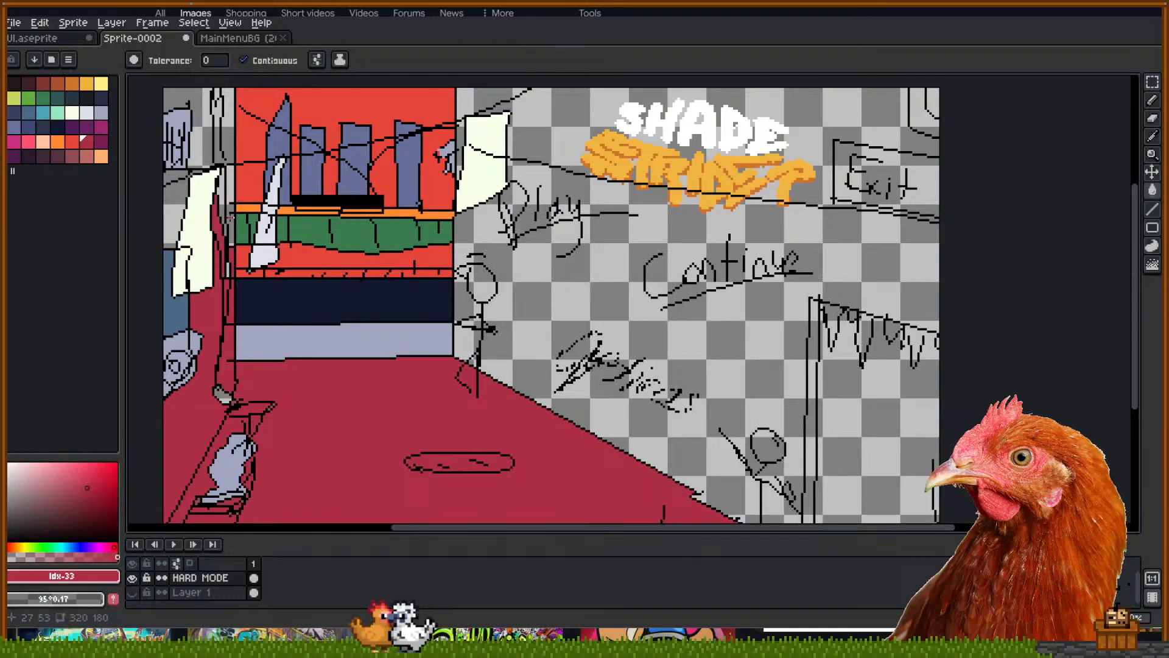
left_click(224, 160)
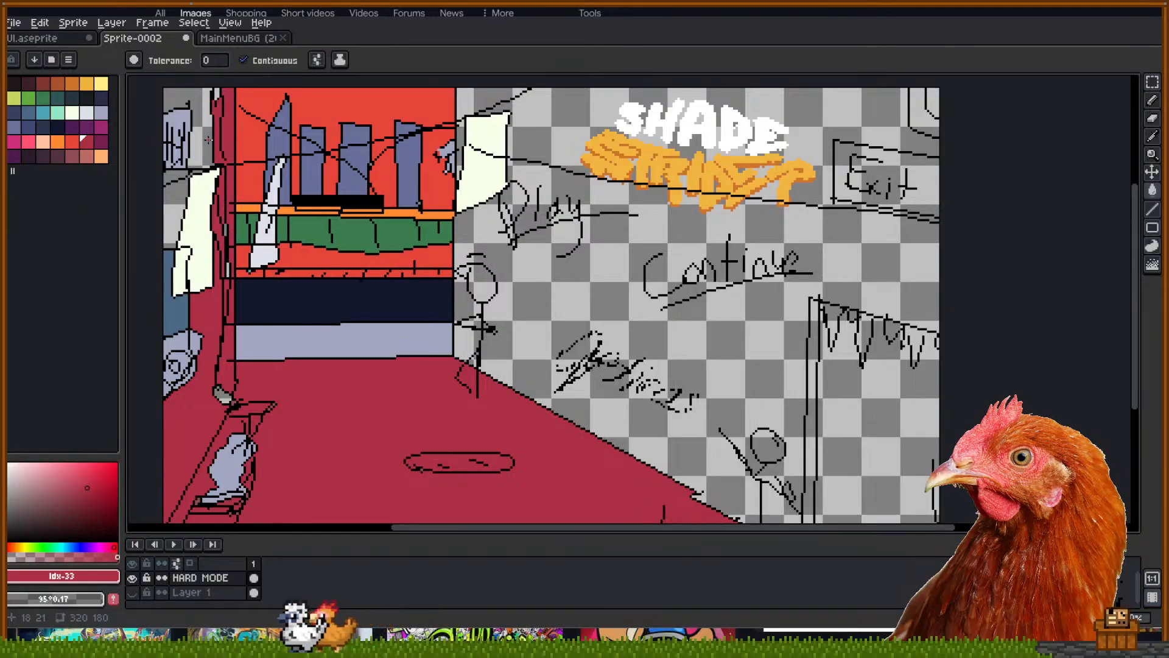
left_click(201, 104)
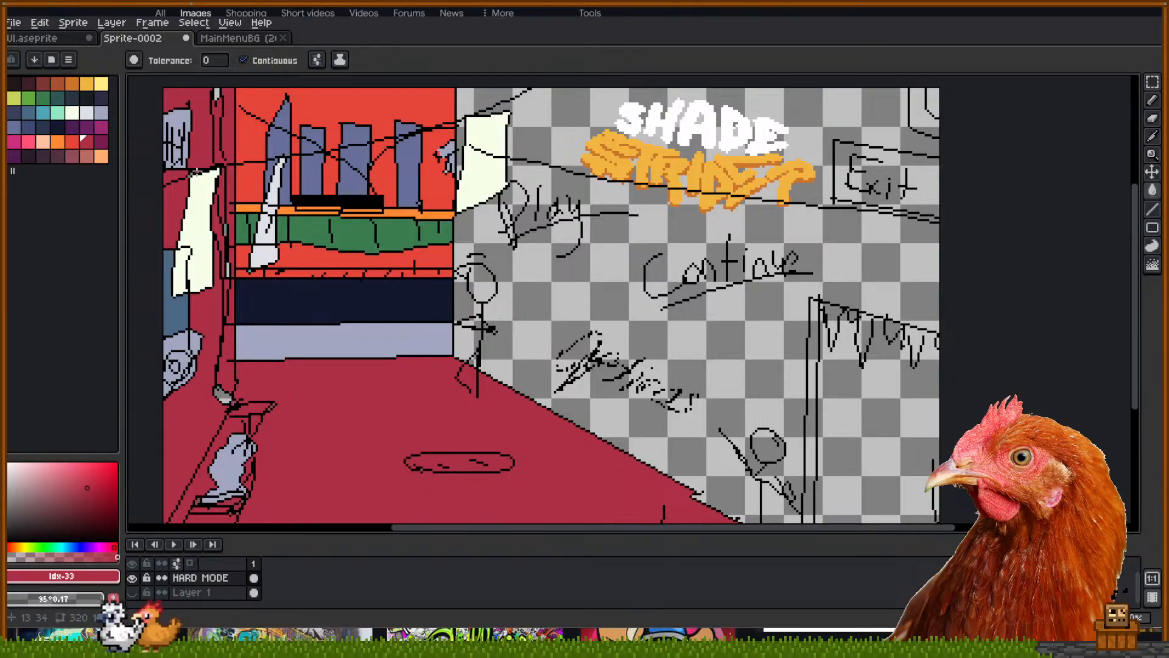
left_click(57, 141)
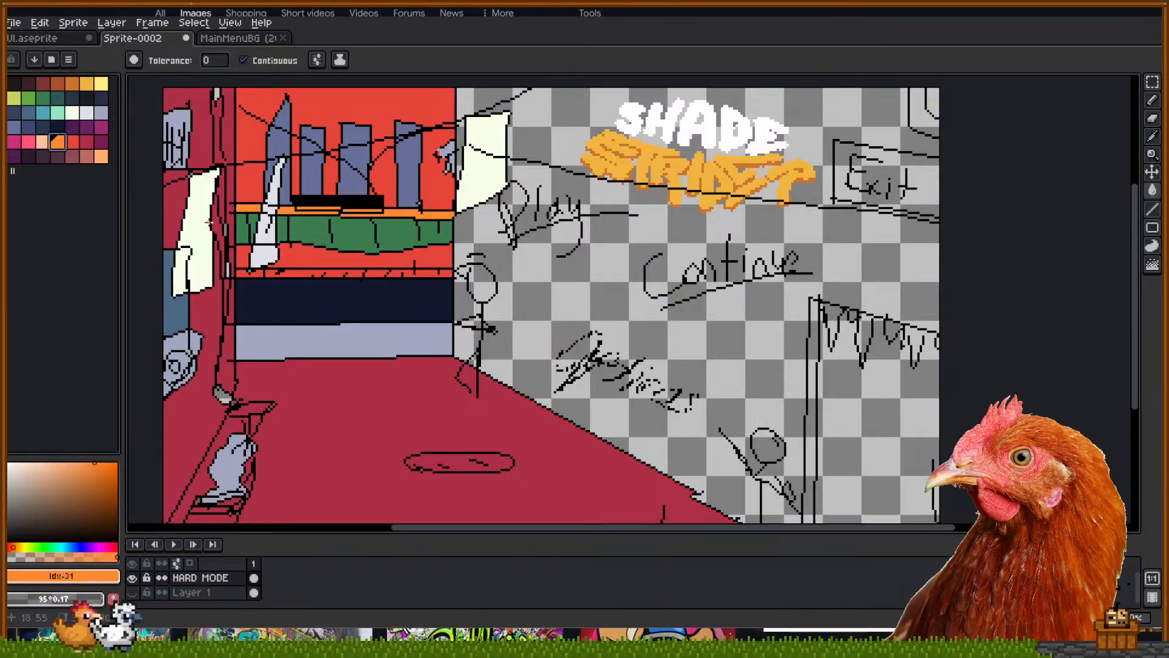
Fill the left banners, the sword's sections and the white panel near Play orange
left_click(186, 256)
left_click(186, 258)
left_click(262, 245)
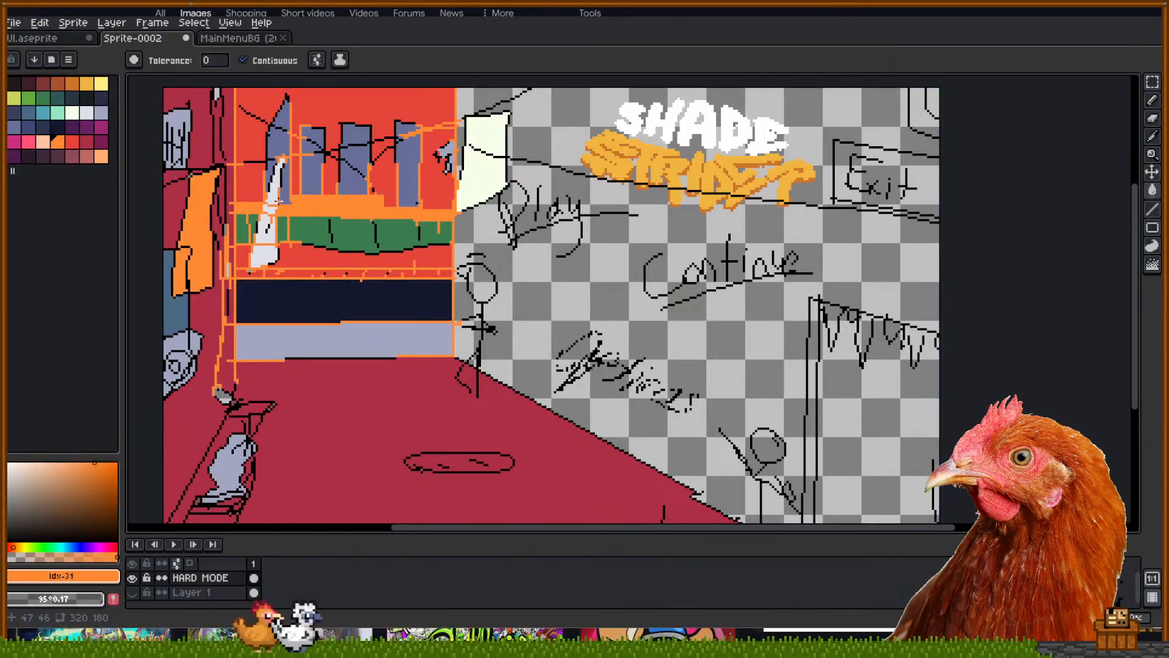
key("ctrl+z")
left_click(263, 235)
left_click(253, 258)
left_click(274, 183)
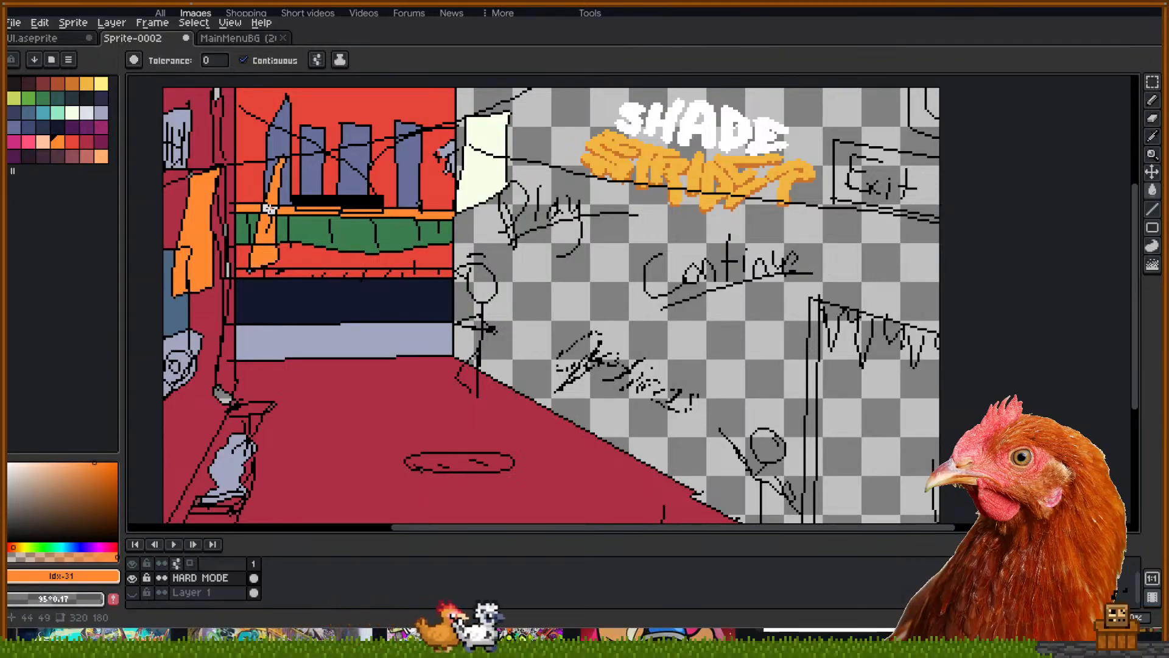
left_click(481, 157)
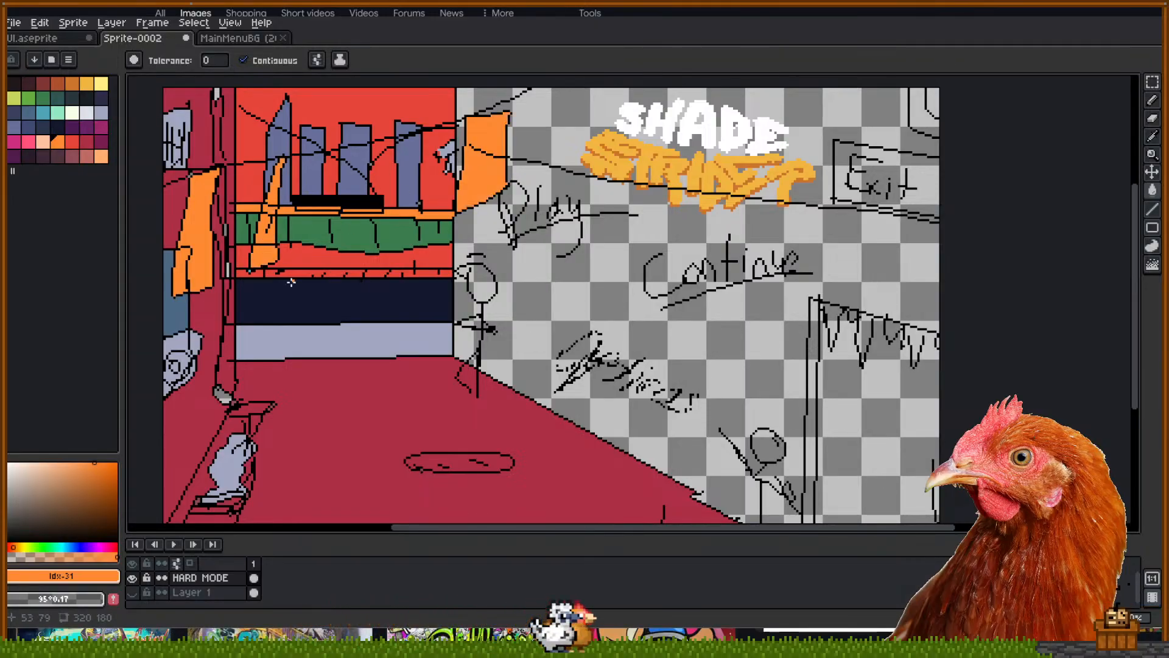
Try a magenta background fill above and below the menu lines, then undo both
left_click(101, 141)
left_click(575, 278)
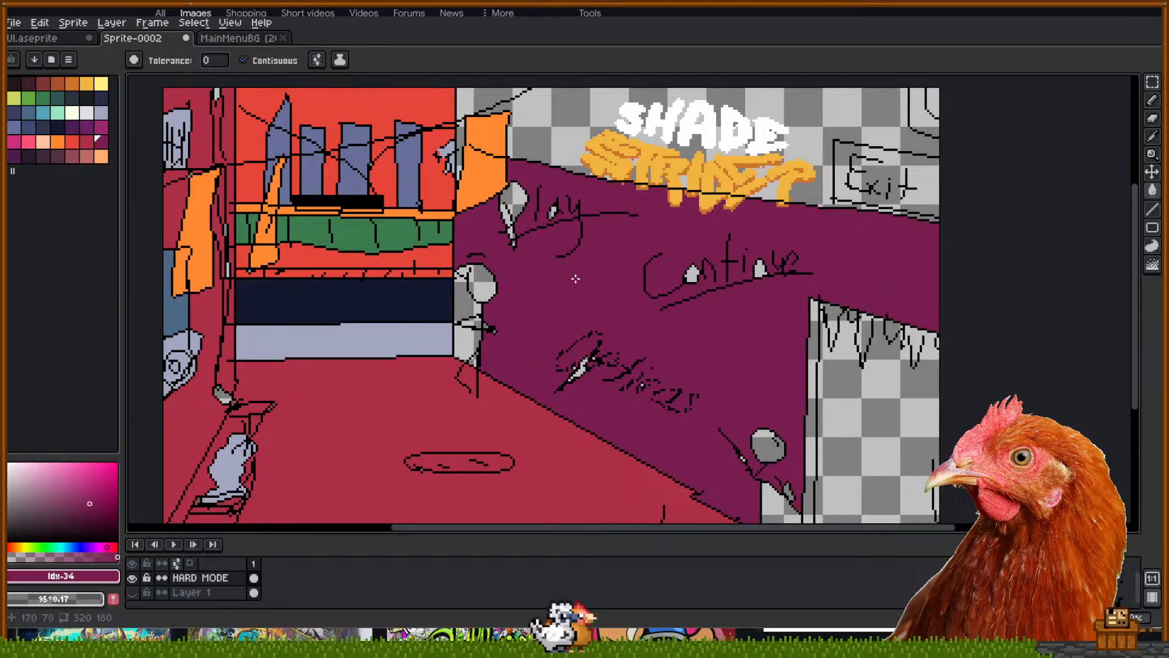
left_click(568, 138)
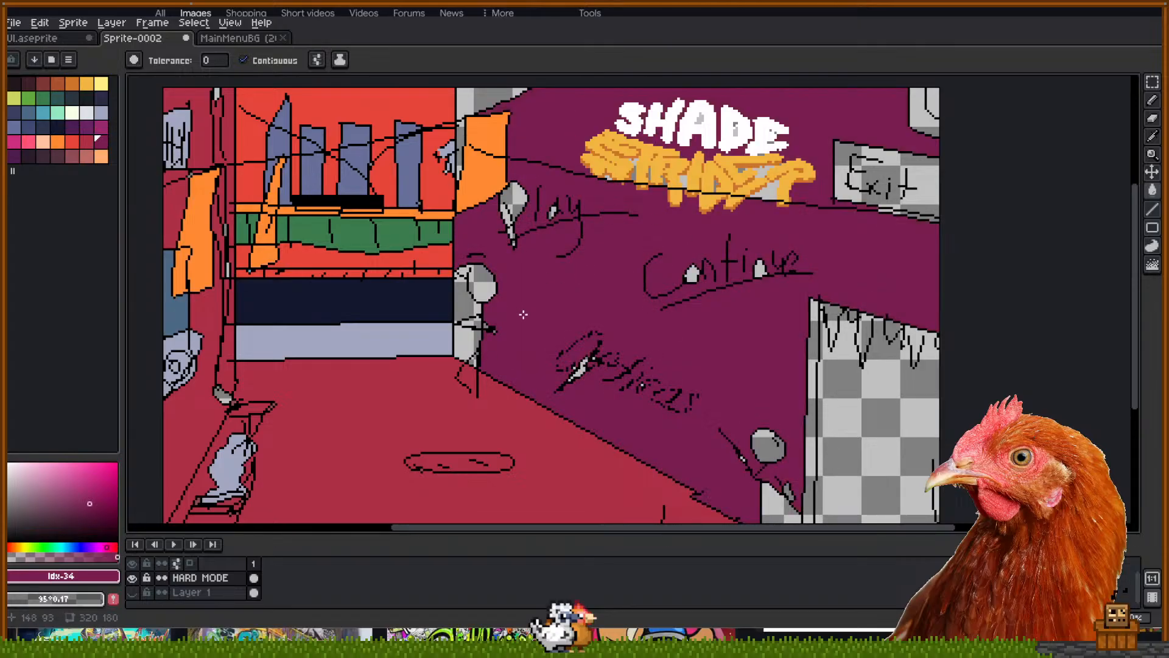
key("ctrl+z")
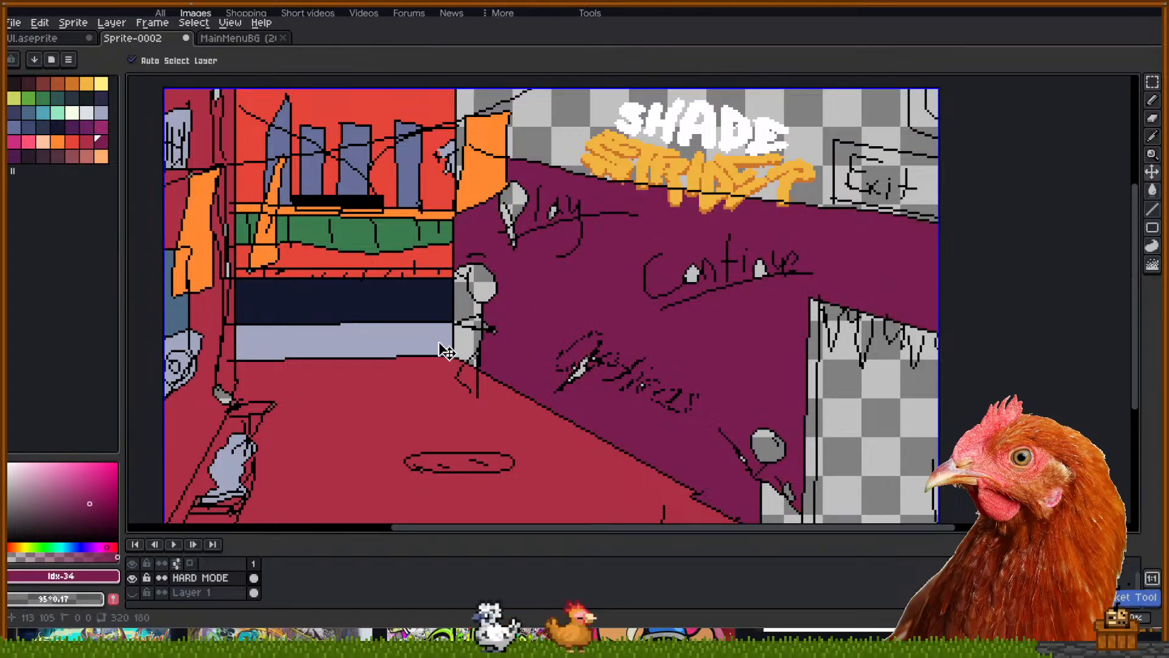
key("ctrl+z")
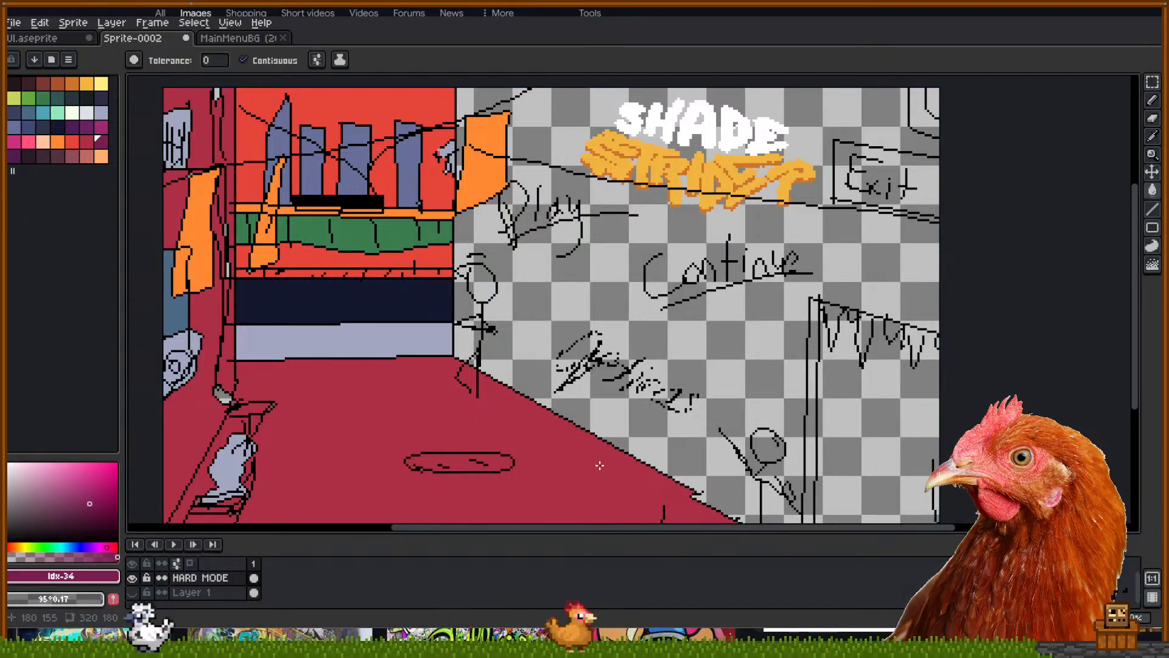
key("b")
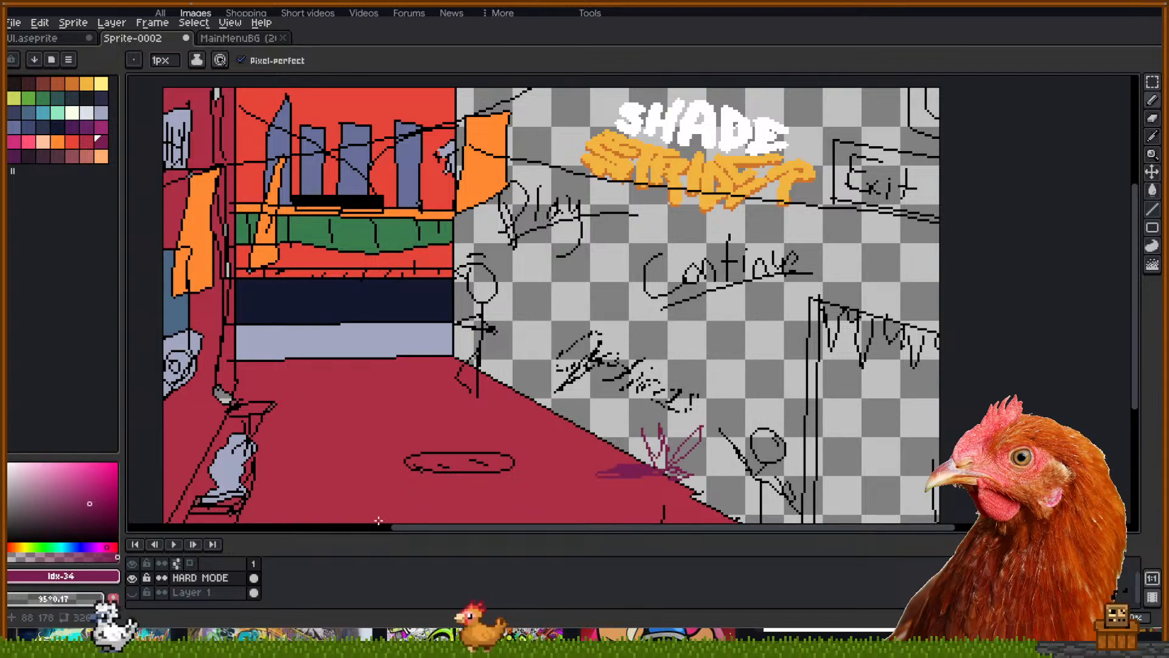
Outline a shadow path on the red floor and fill it dark purple
mouse_move(268, 472)
left_mouse_down()
mouse_move(291, 467)
mouse_move(311, 394)
left_mouse_up()
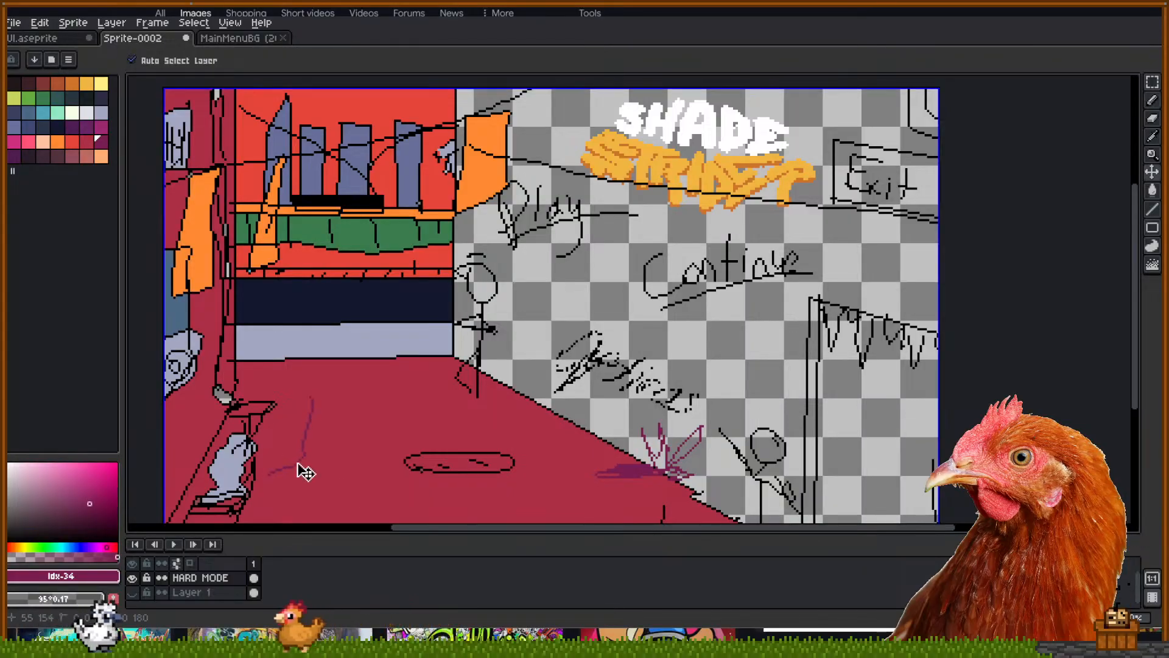
key("ctrl+z")
mouse_move(279, 503)
left_mouse_down()
mouse_move(296, 446)
mouse_move(275, 368)
mouse_move(242, 350)
mouse_move(250, 345)
mouse_move(314, 433)
mouse_move(299, 525)
left_mouse_up()
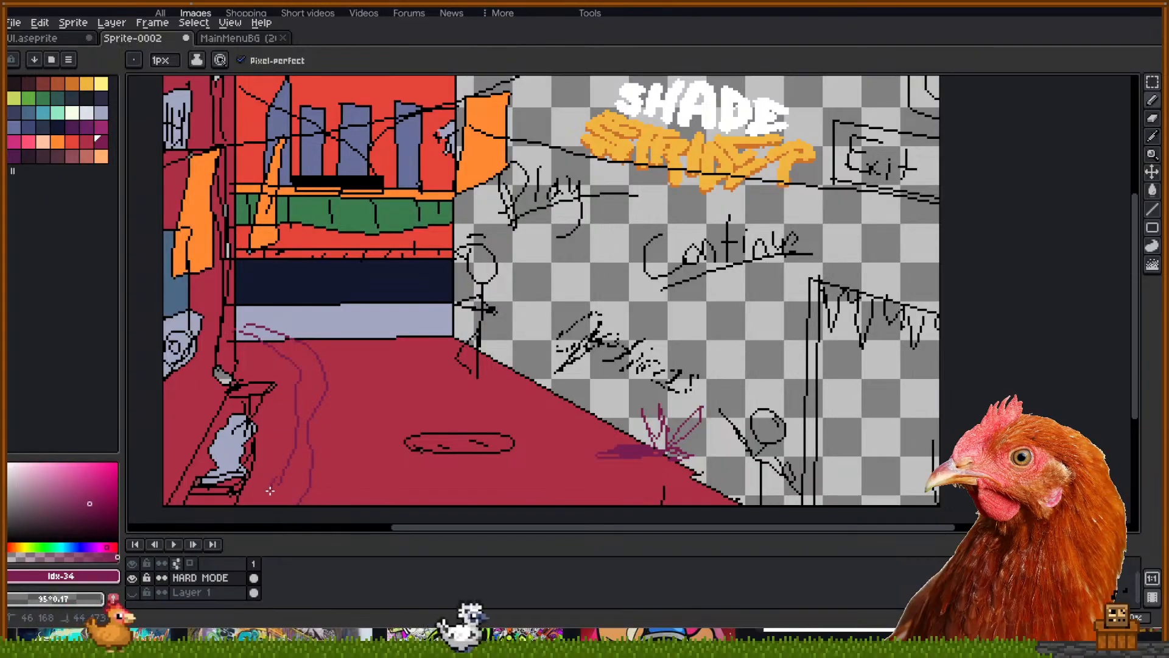
scroll(277, 485, "down", 1)
left_click_drag(271, 486, 279, 468)
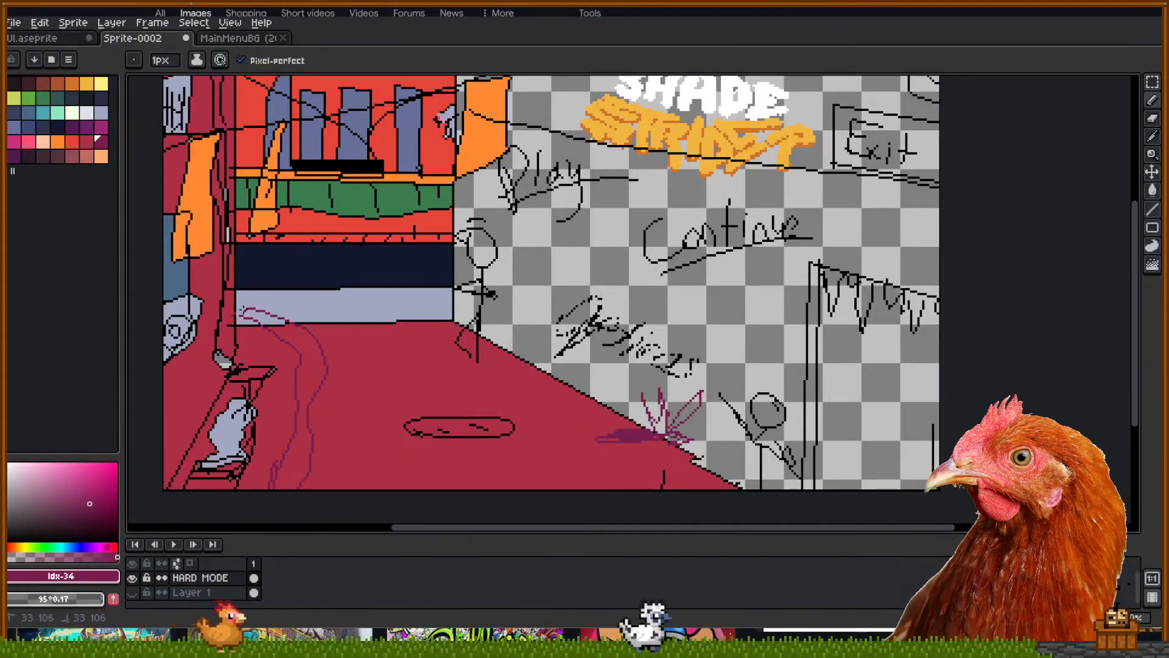
key("g")
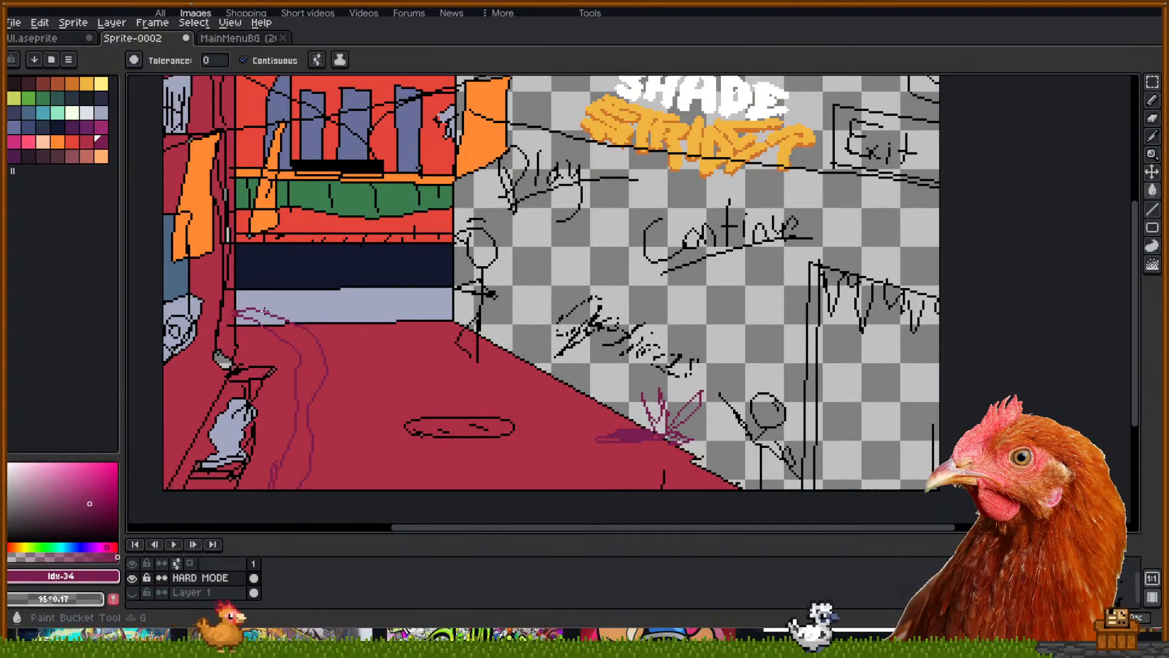
left_click(299, 349)
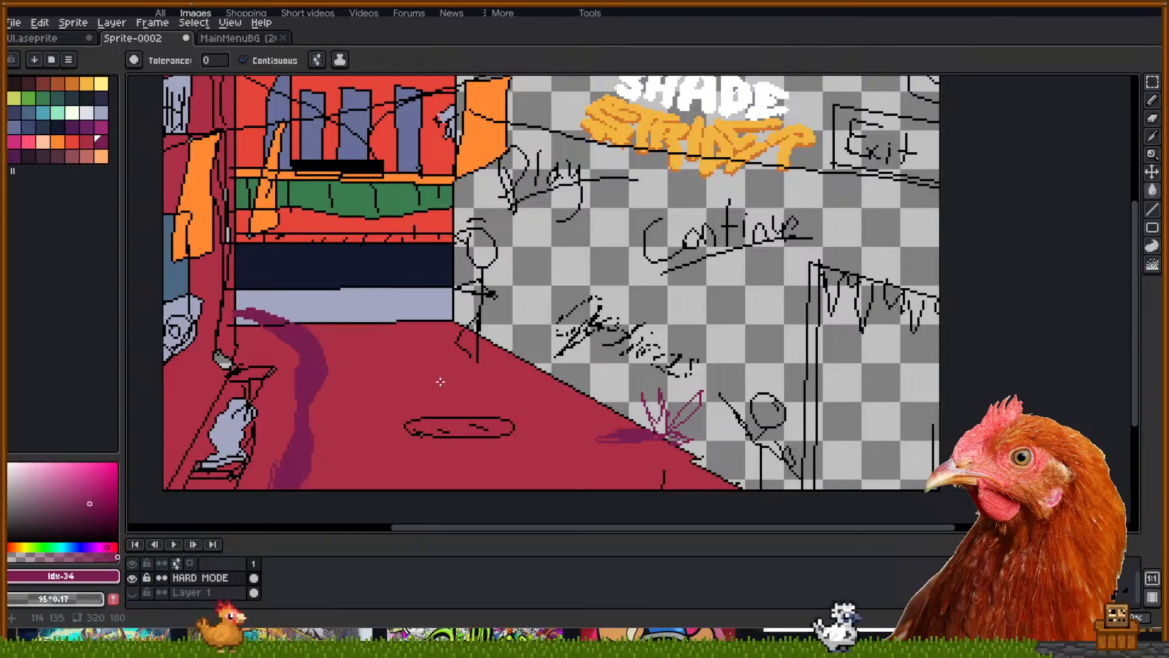
mouse_move(441, 382)
left_mouse_down()
mouse_move(435, 397)
mouse_move(417, 396)
left_mouse_up()
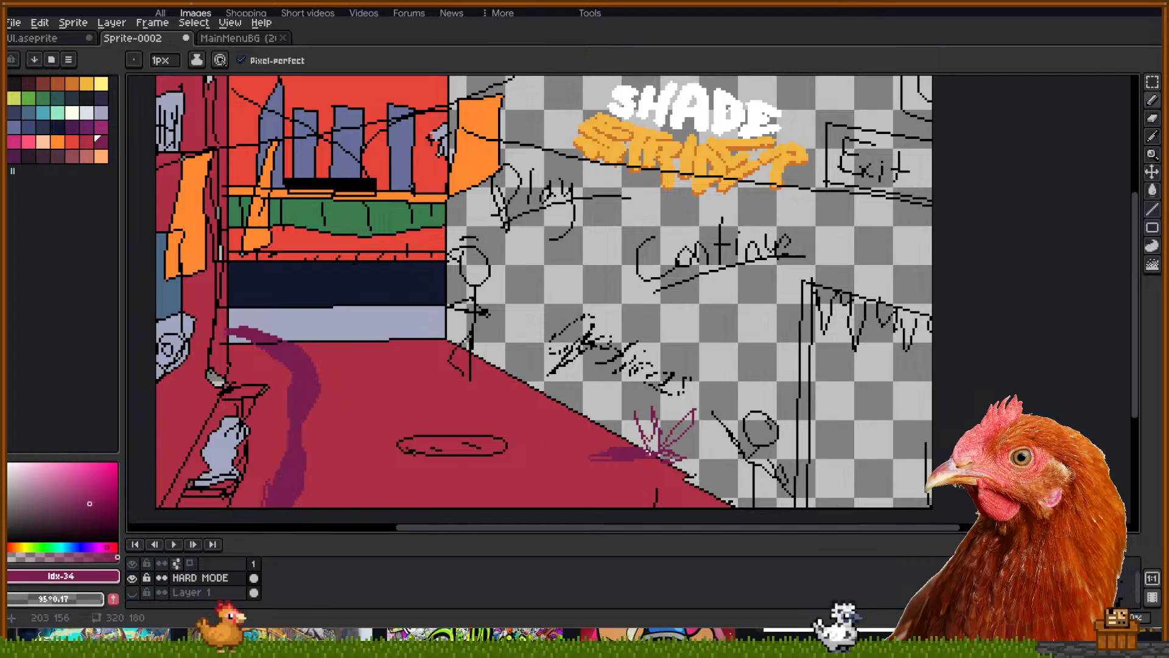
key("g")
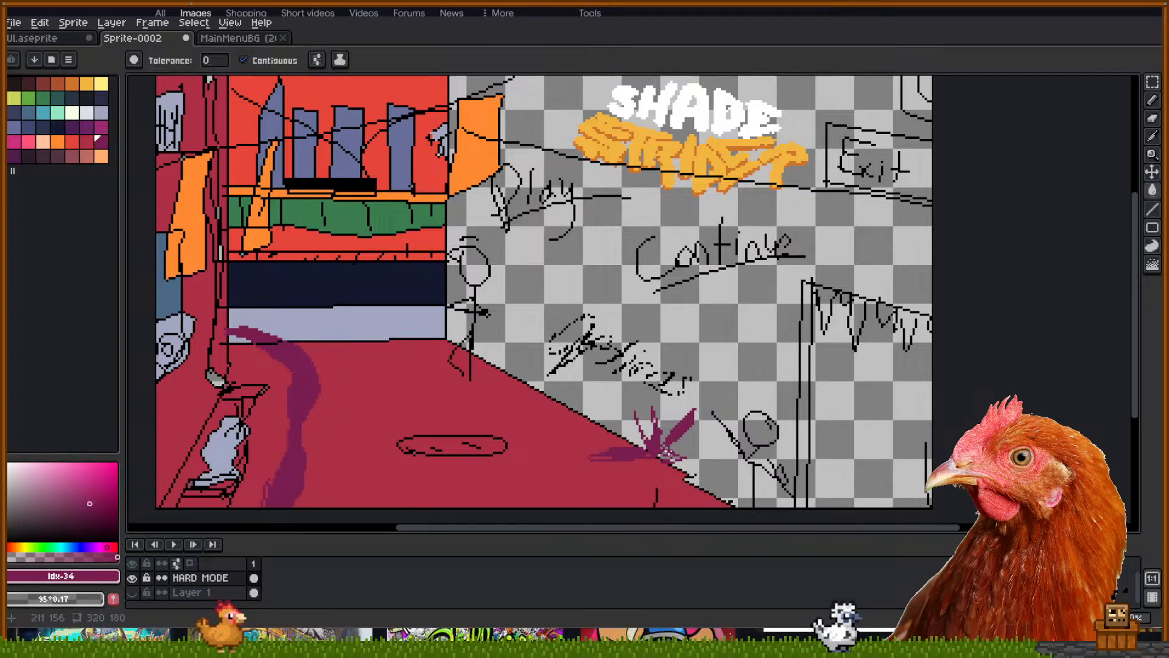
key("b")
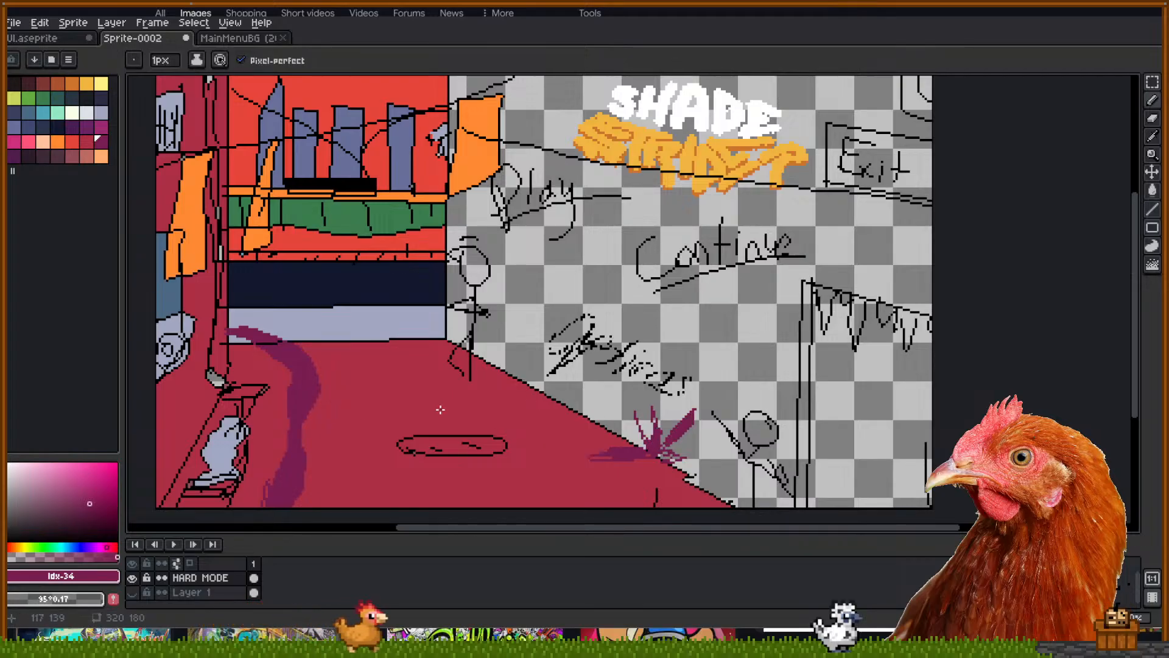
left_click_drag(402, 424, 412, 423)
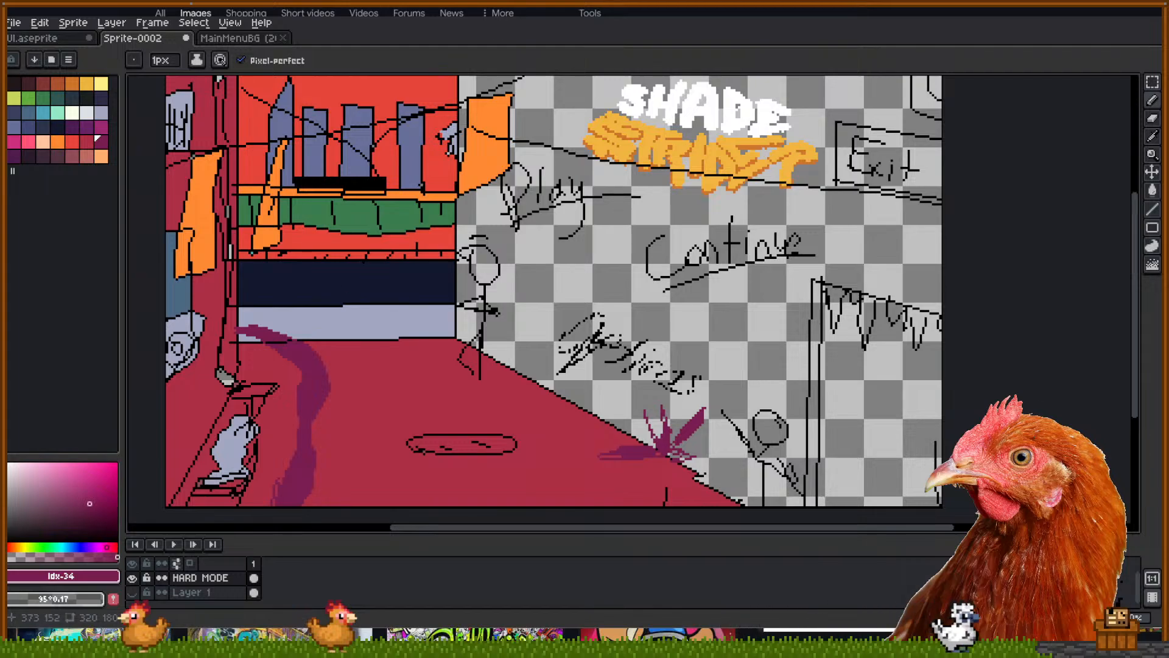
Draw a small purple plant with a filled oval base and leaves at bottom-right
left_click_drag(878, 456, 888, 463)
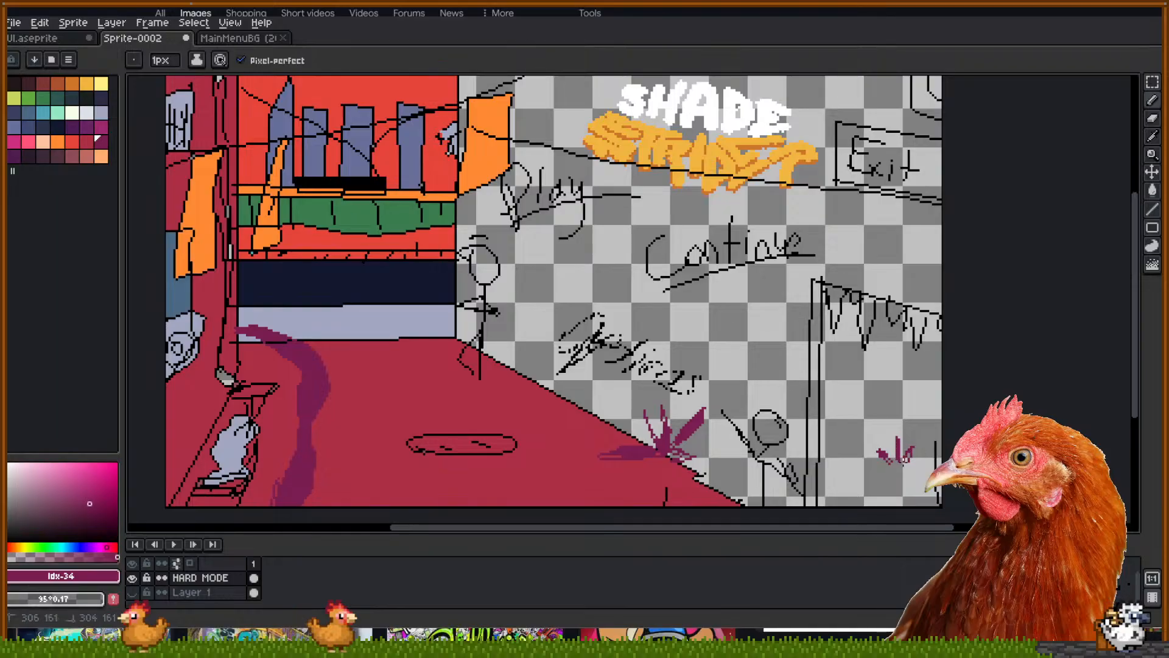
left_click_drag(896, 482, 919, 458)
key("g")
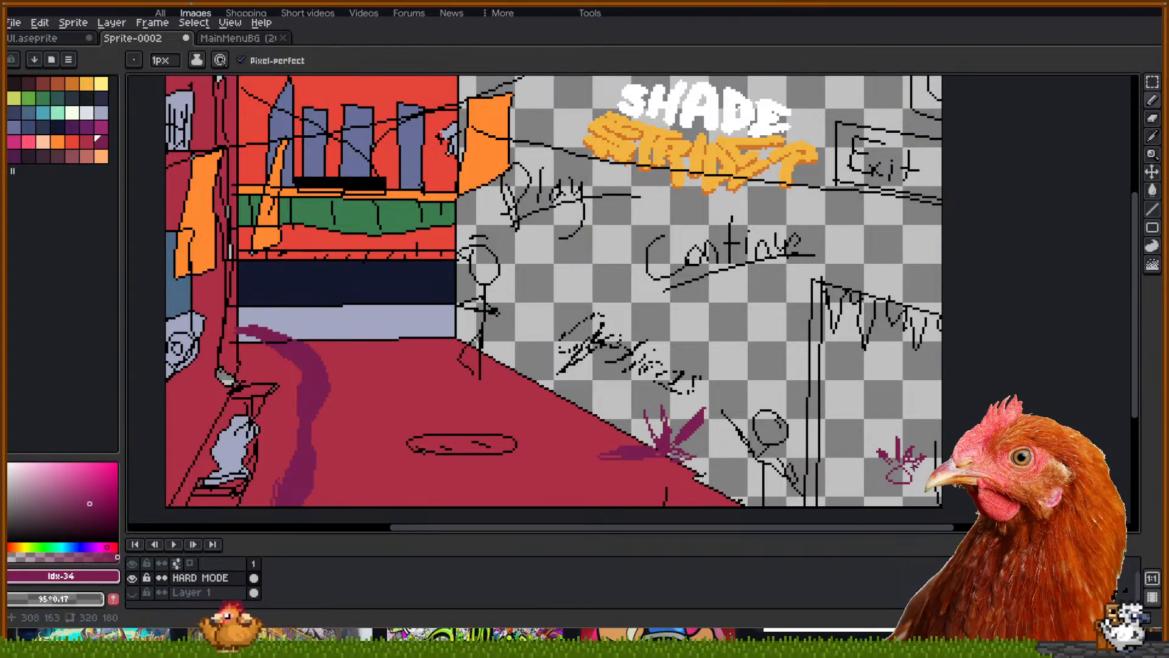
left_click(894, 481)
key("b")
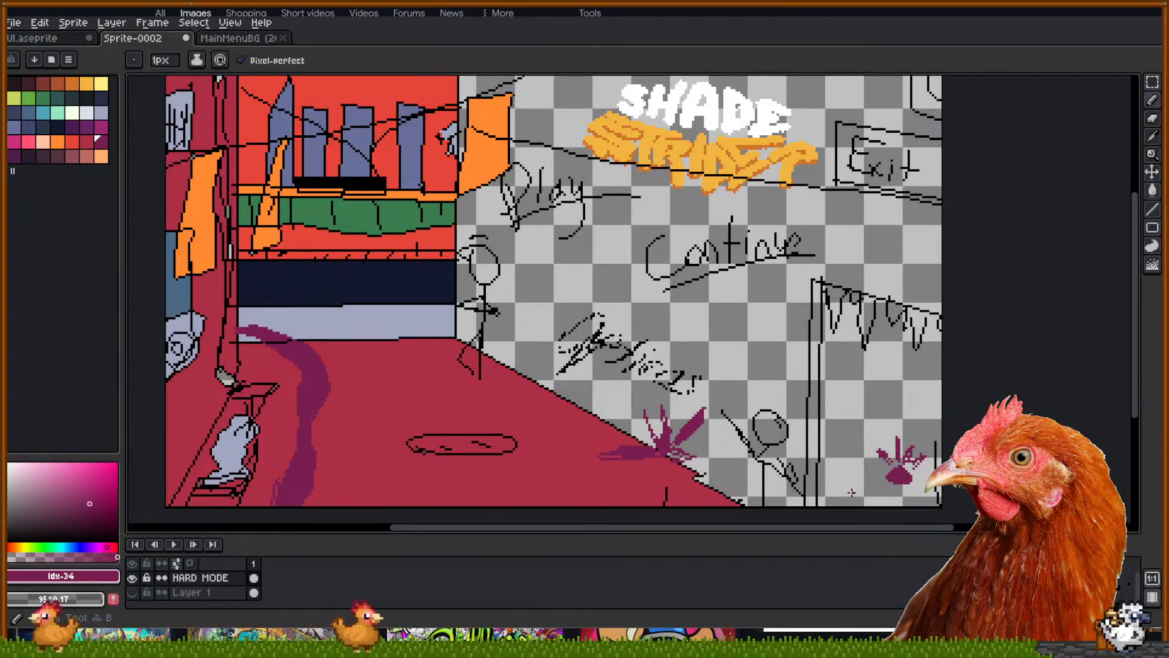
left_click_drag(855, 489, 854, 499)
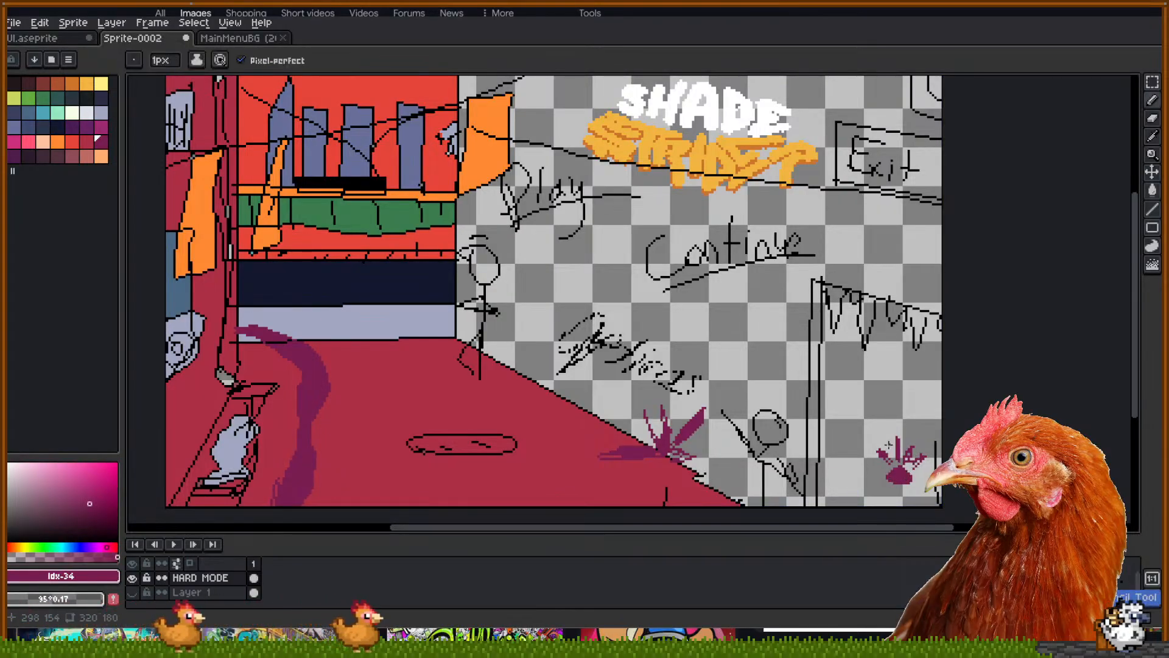
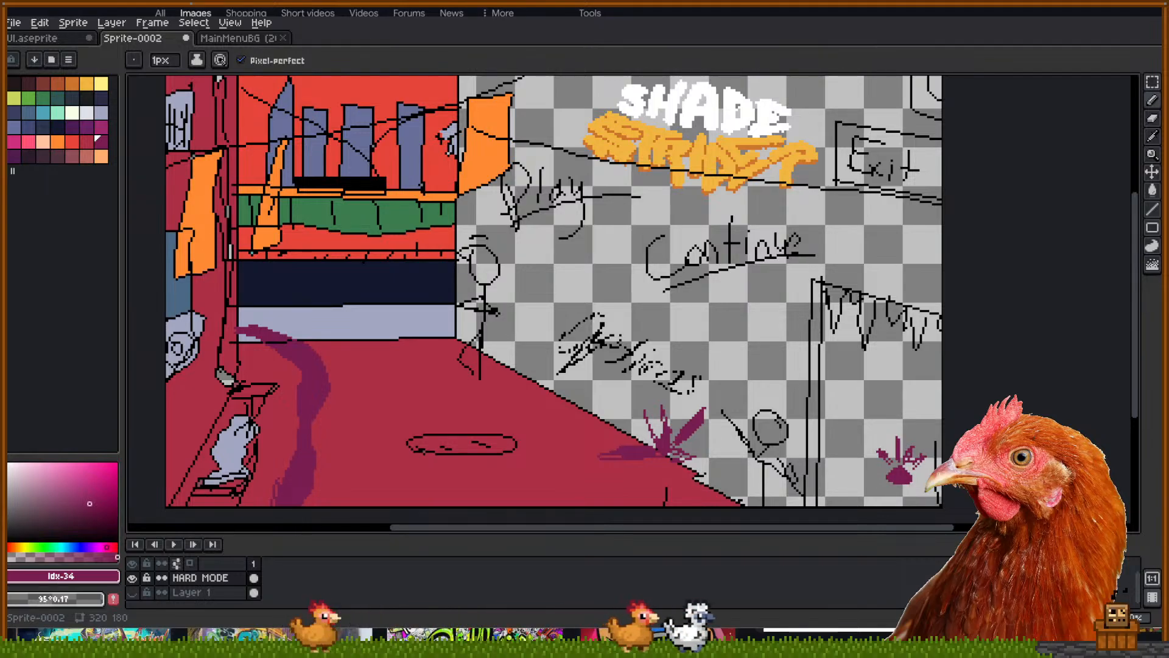
Pan the street-scene sketch slightly on the HARD MODE layer
left_click_drag(720, 392, 731, 403)
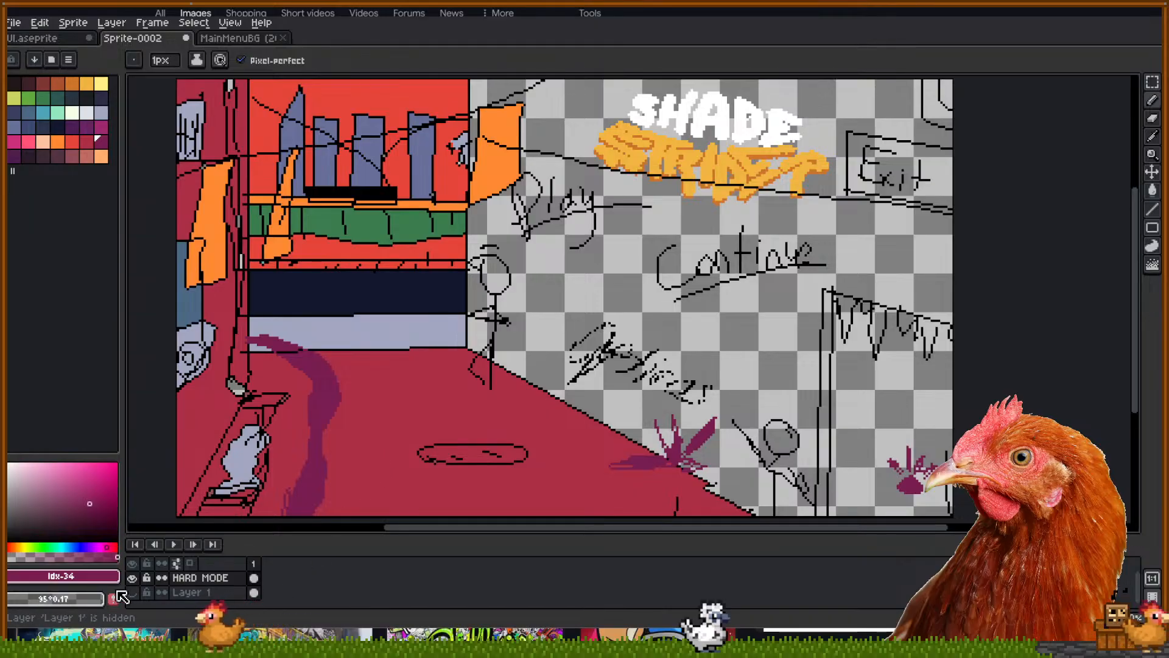
Toggle the HARD MODE layer off, on and off again to compare, then pan the sketch
left_click(132, 579)
left_click(132, 579)
left_click(133, 579)
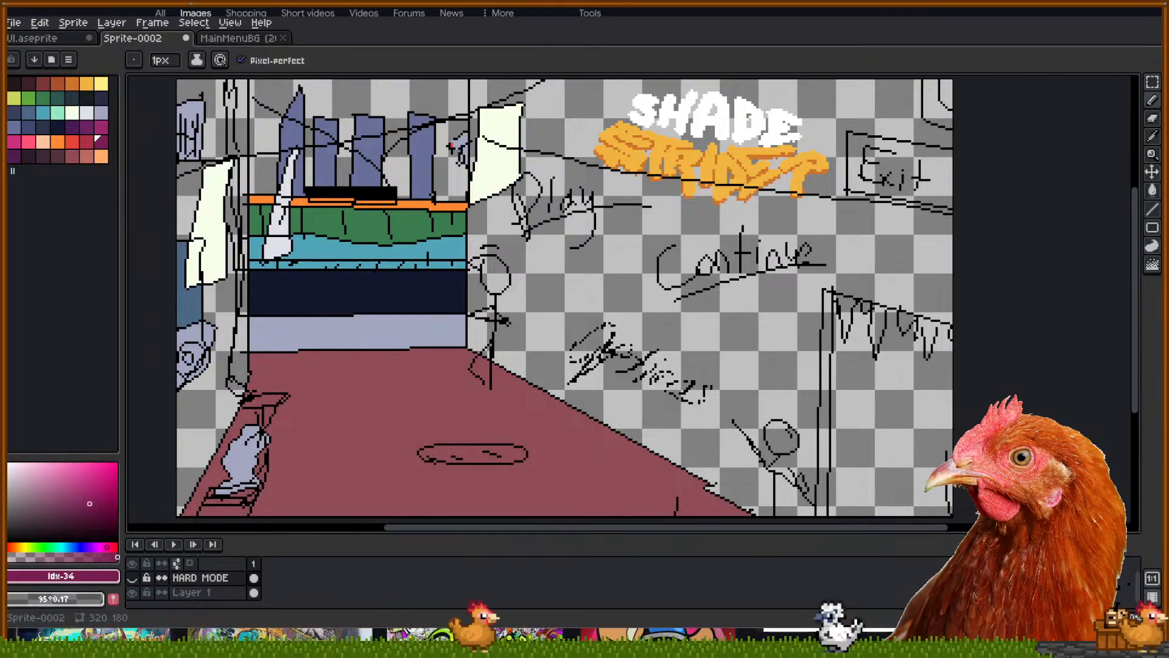
mouse_move(993, 314)
left_mouse_down()
mouse_move(1013, 318)
mouse_move(997, 312)
left_mouse_up()
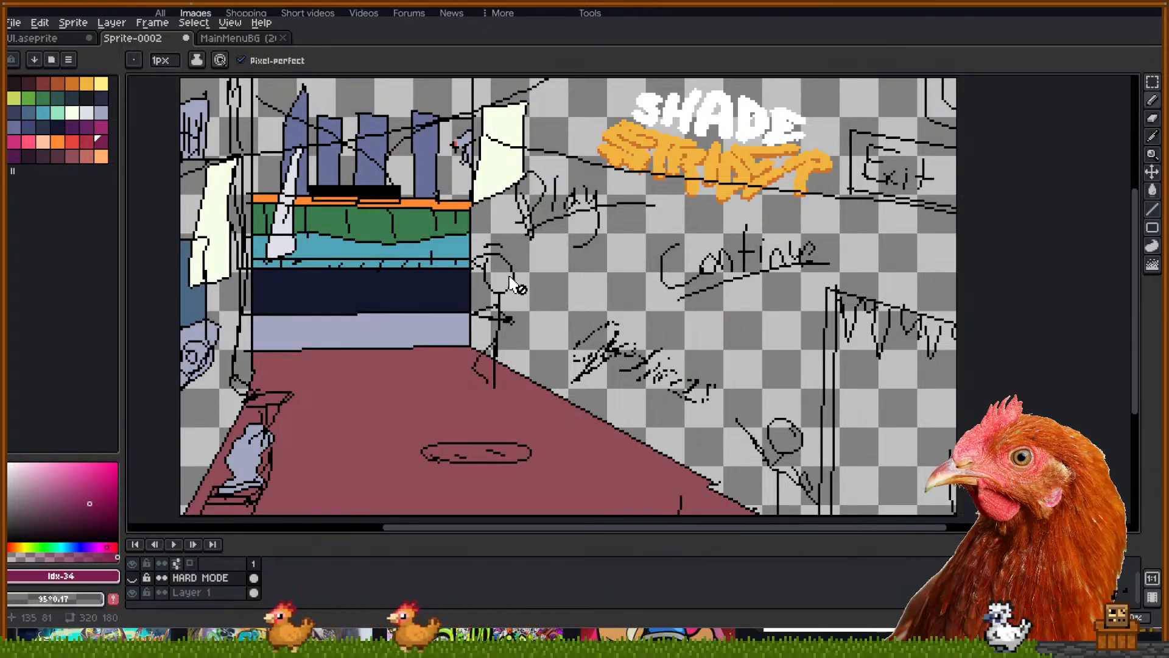
scroll(512, 278, "left", 1)
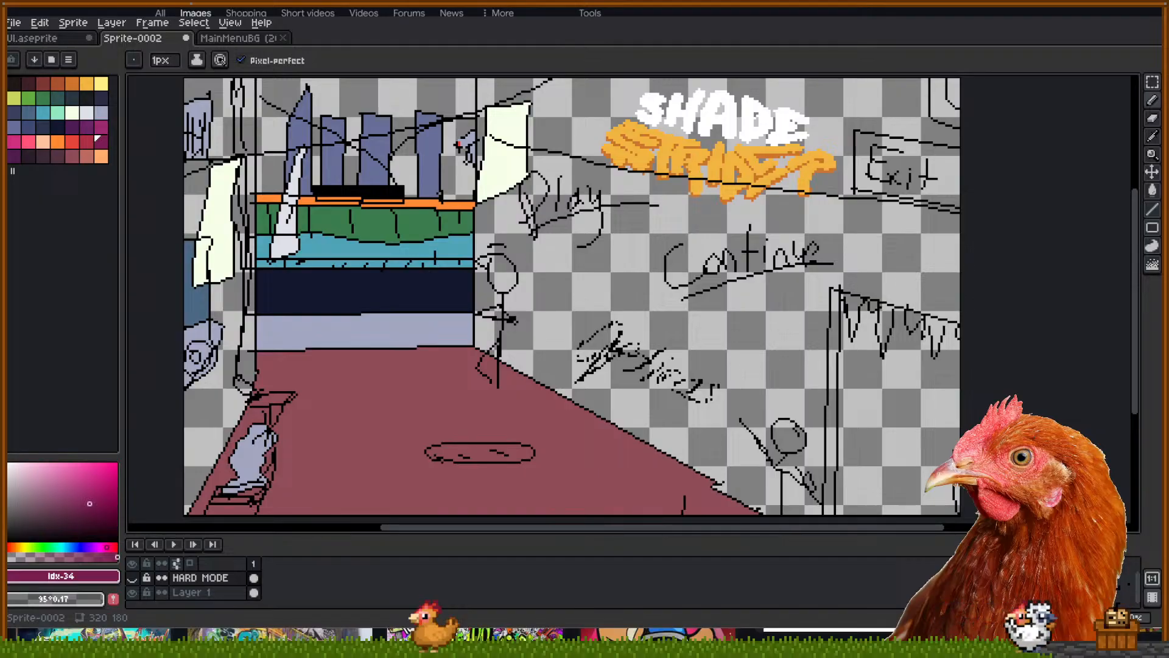
left_click_drag(964, 290, 966, 293)
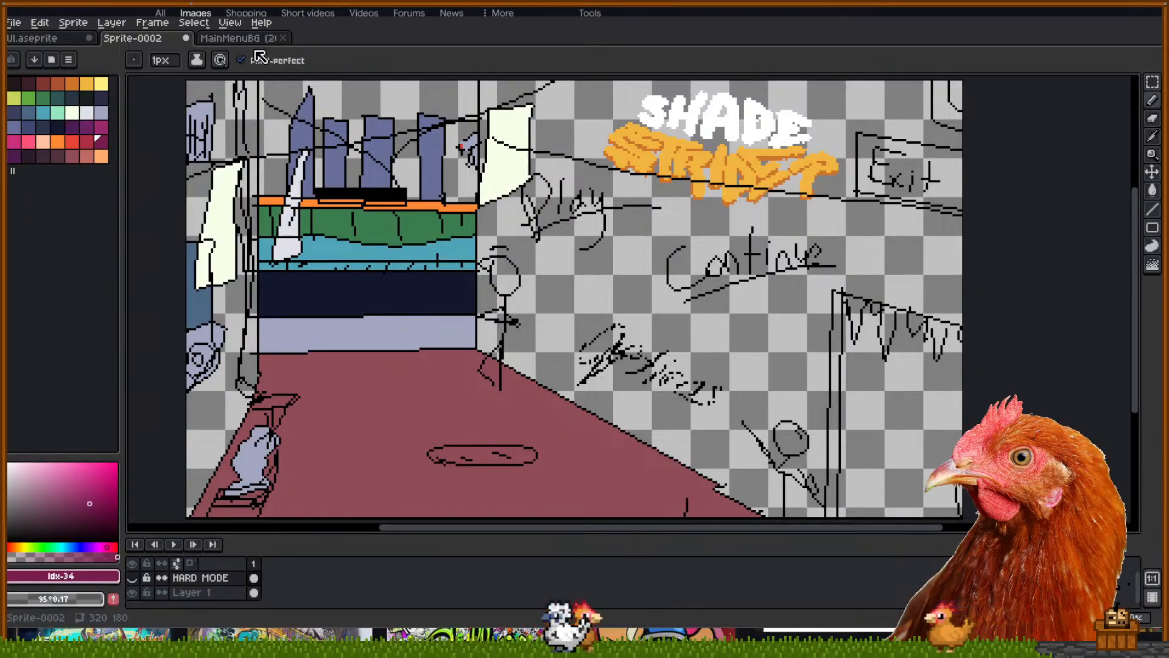
Switch to the UI button and text sheet and bring its bottom icon row into view
left_click(222, 40)
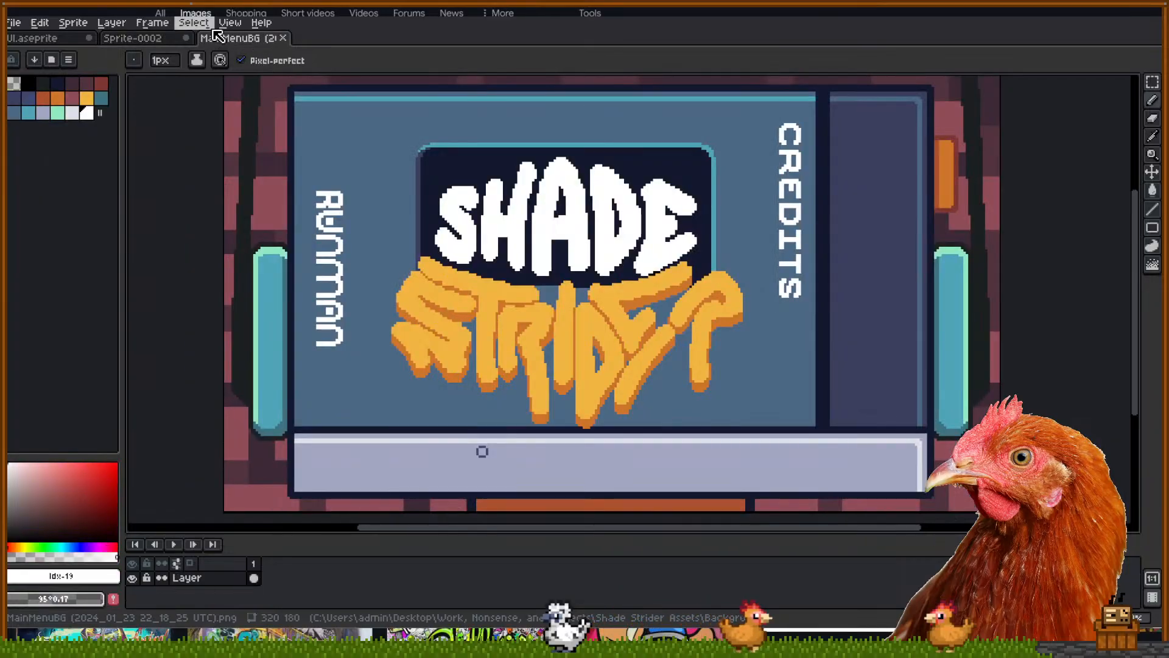
left_click(57, 40)
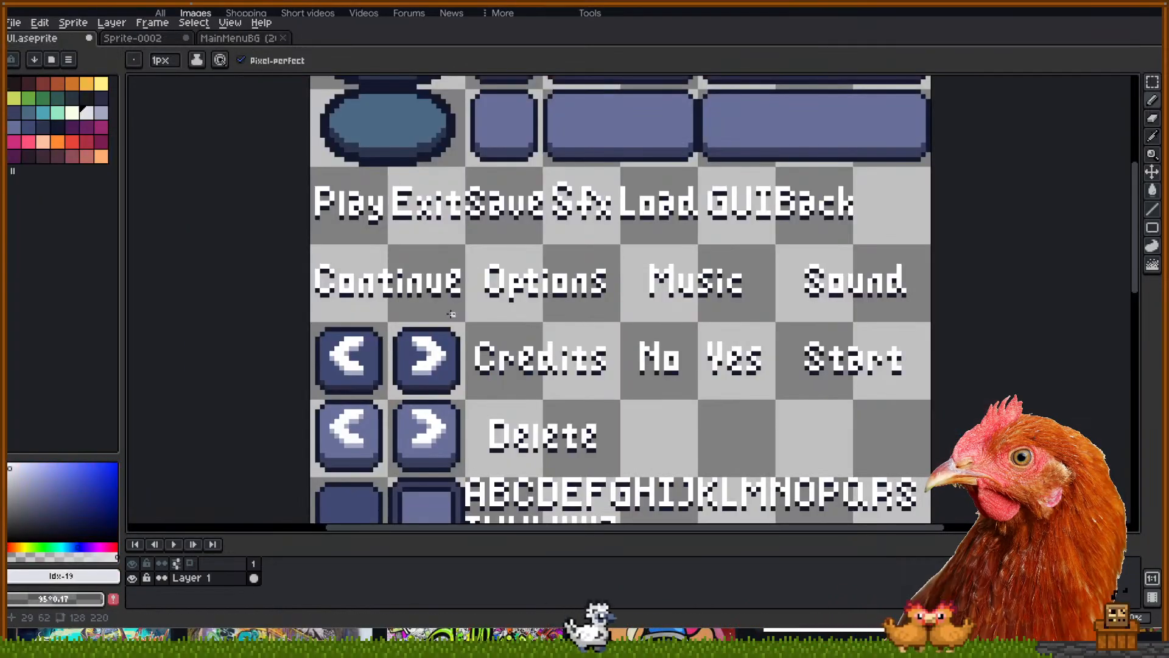
scroll(495, 315, "down", 2)
left_click_drag(496, 315, 548, 257)
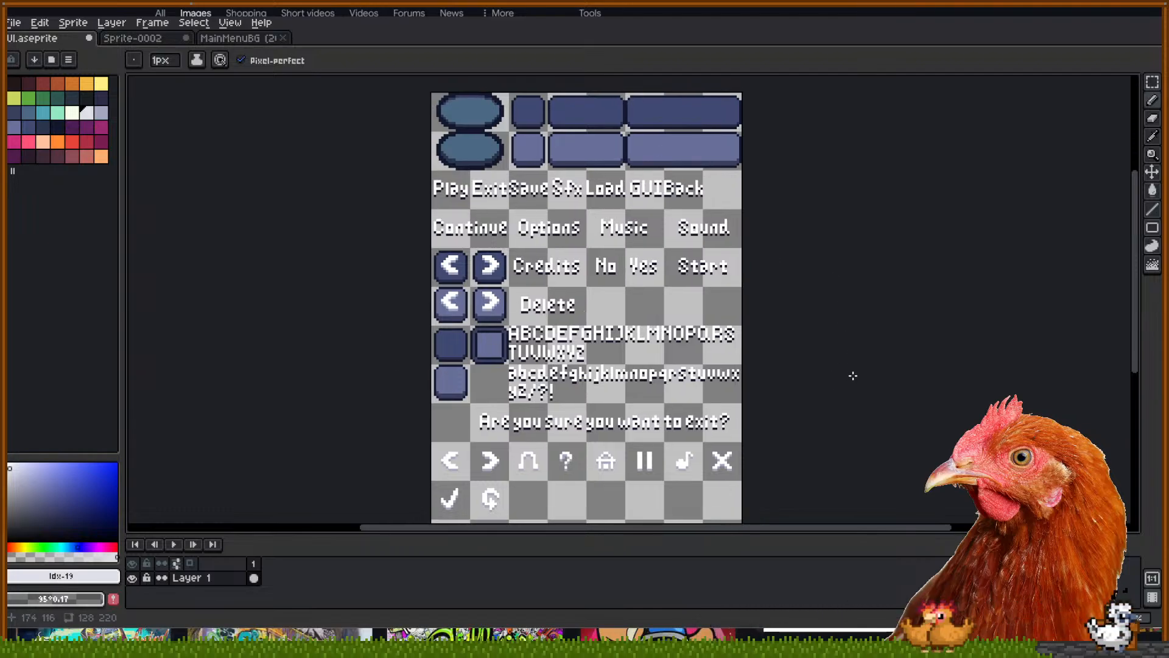
Resize the UI sheet to 400% width and height, making it 512×880 px
left_click(14, 23)
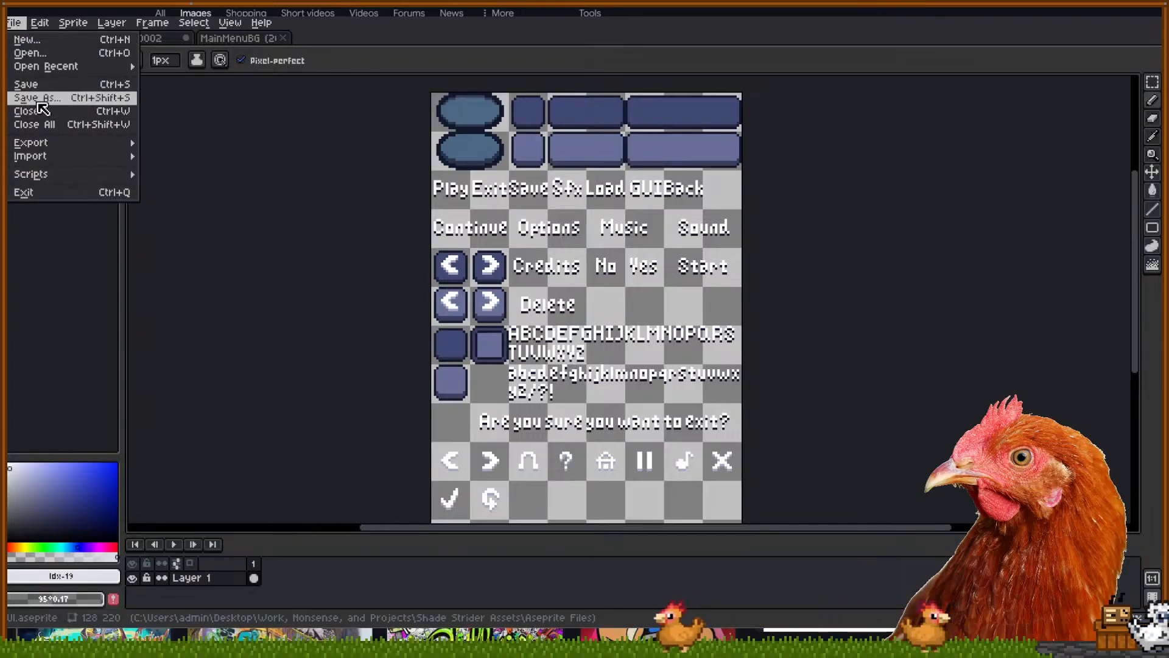
mouse_move(73, 23)
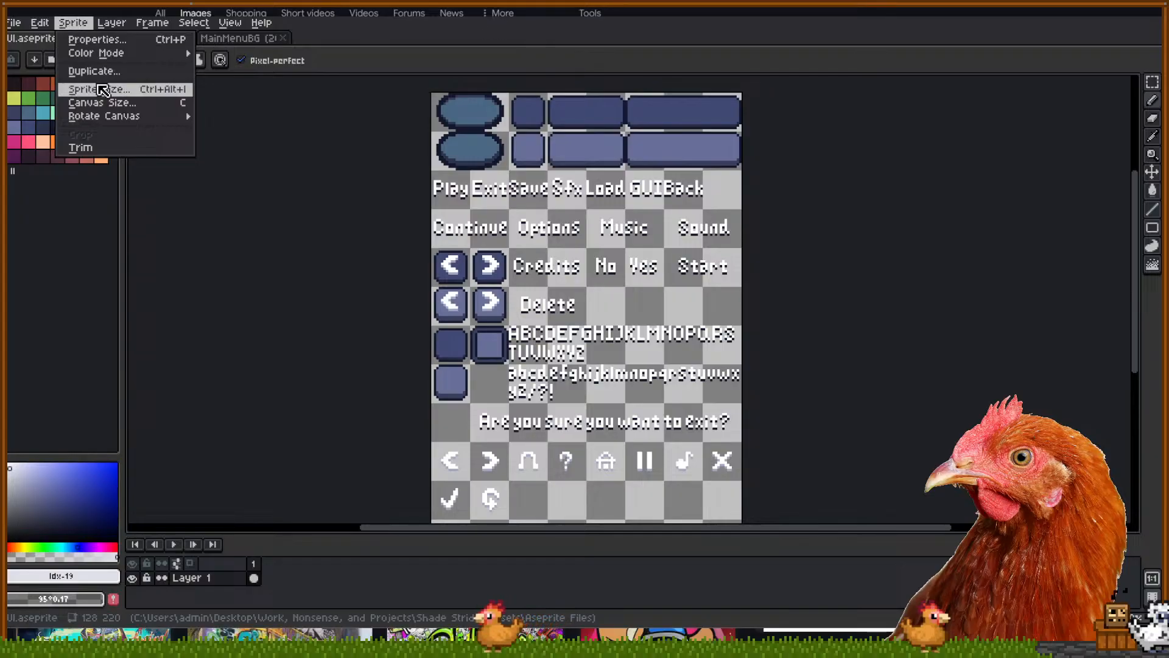
left_click(101, 90)
left_click(475, 311)
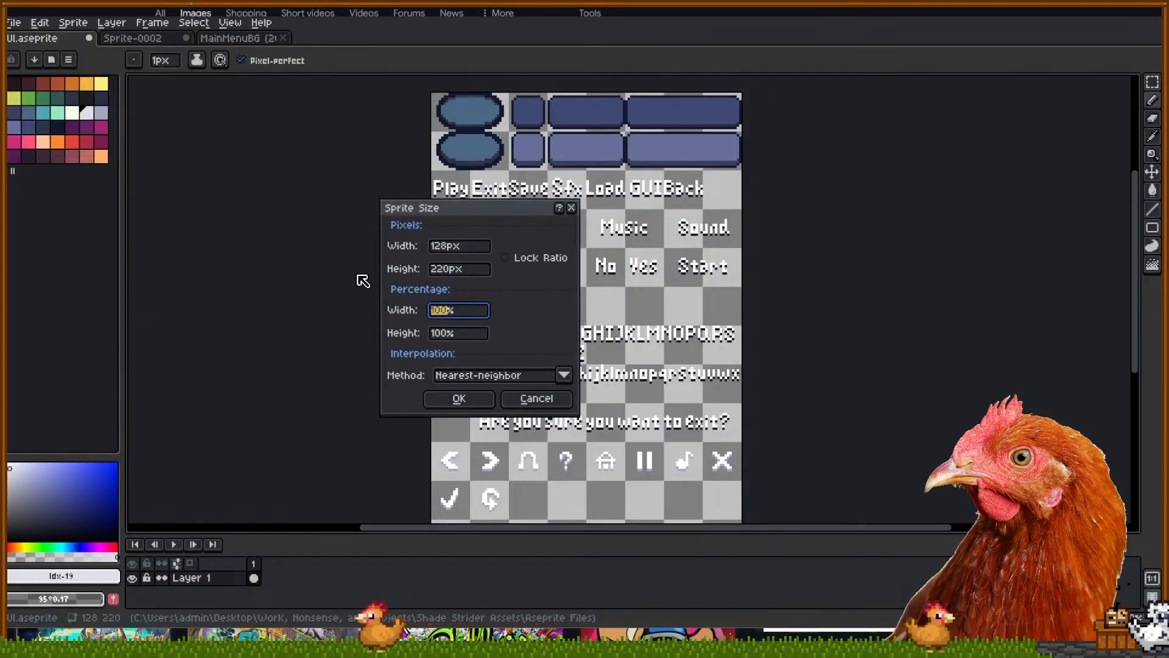
type("400")
key("Tab")
type("400")
key("Tab")
key("Tab")
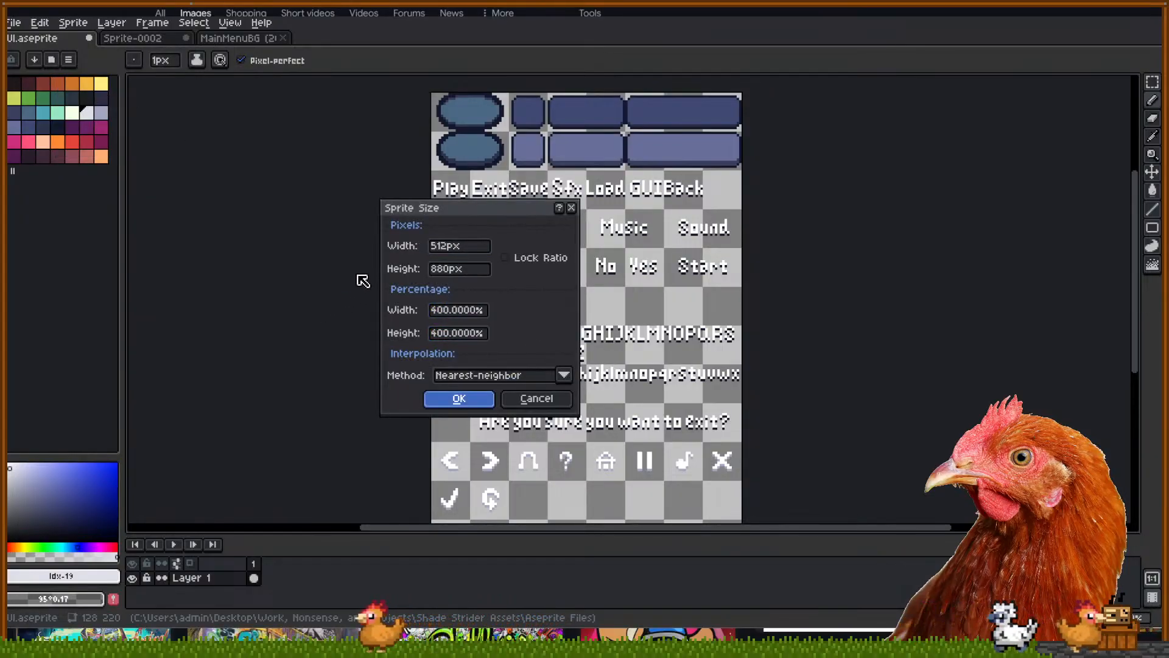
key("Return")
Compare the enlarged sheet with the MainMenuBG artwork, then save it as UI.png
scroll(397, 286, "down", 4)
scroll(435, 341, "up", 1)
left_click_drag(499, 483, 547, 364)
left_click_drag(450, 279, 461, 248)
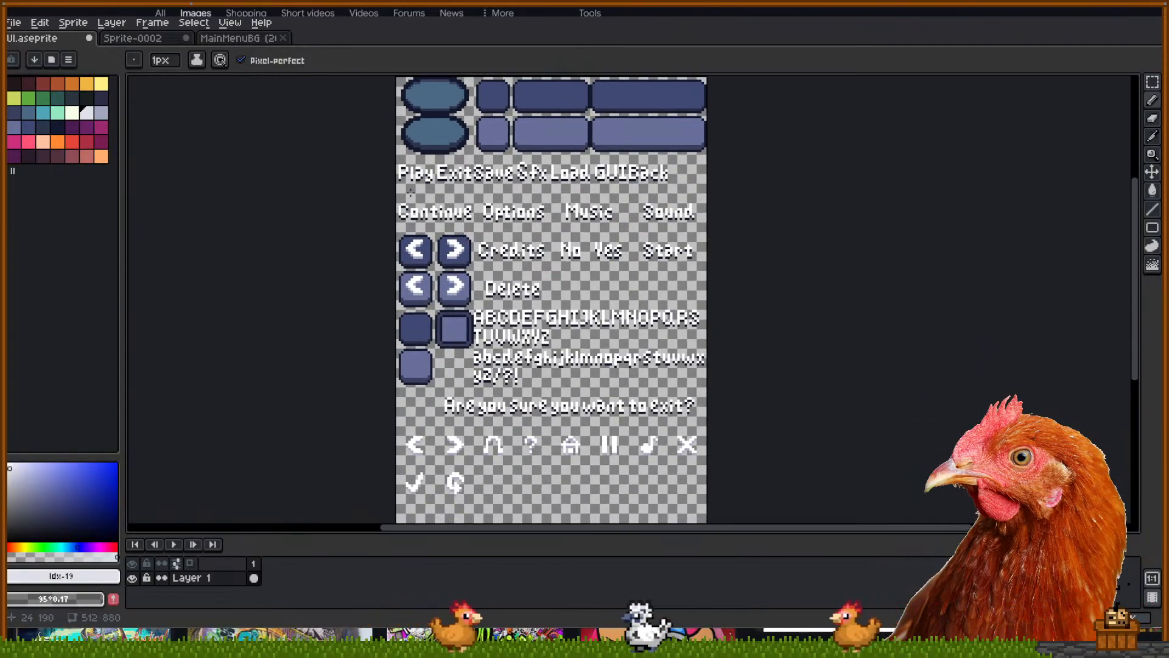
left_click(248, 40)
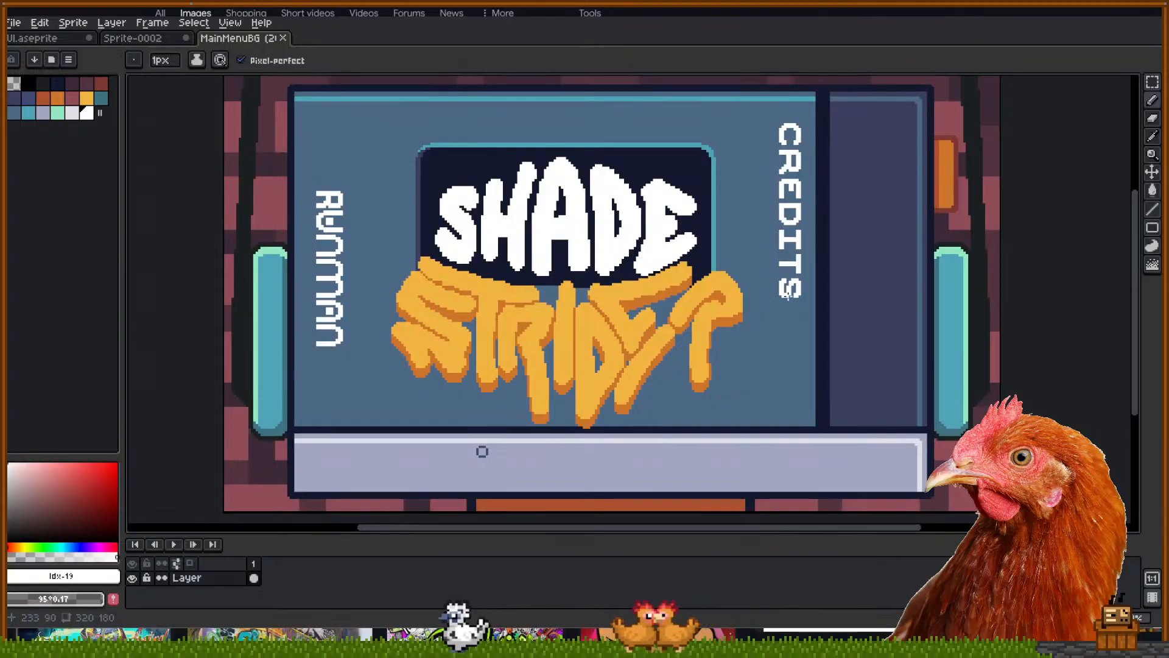
key("ctrl+shift+Tab")
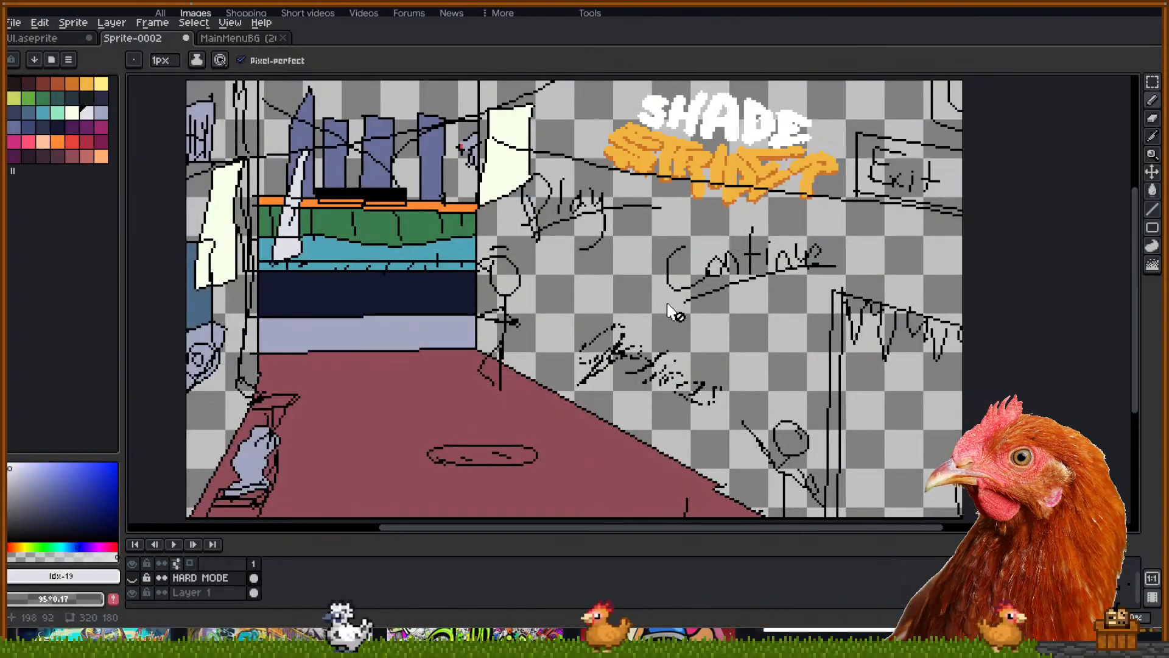
key("ctrl+shift+Tab")
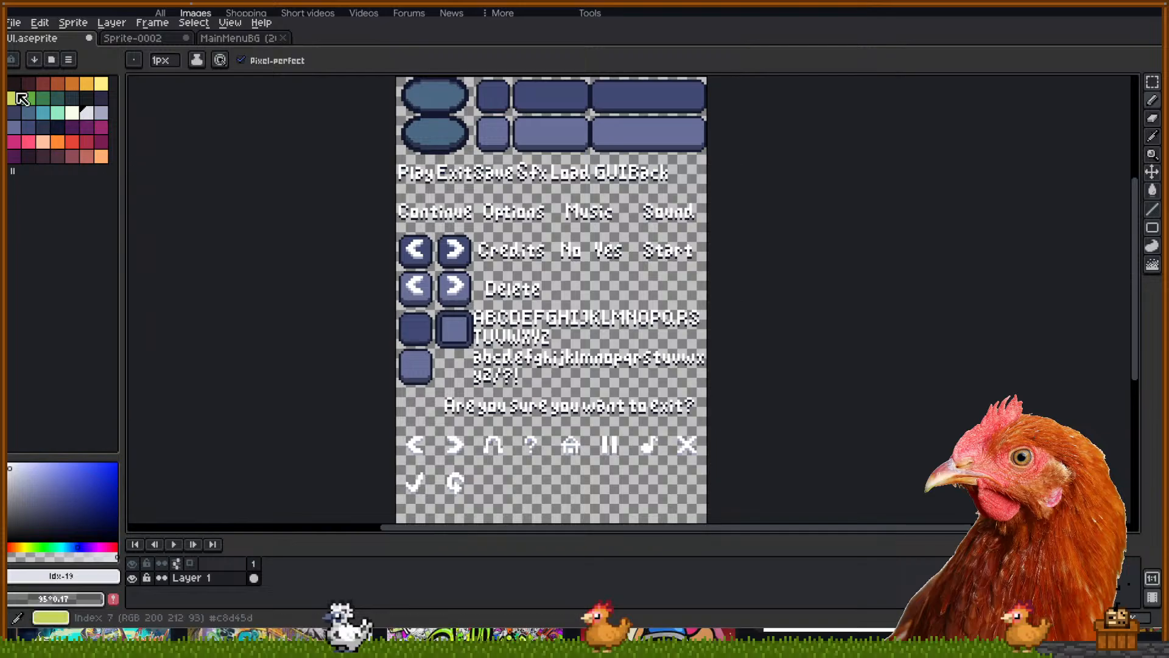
left_click(11, 22)
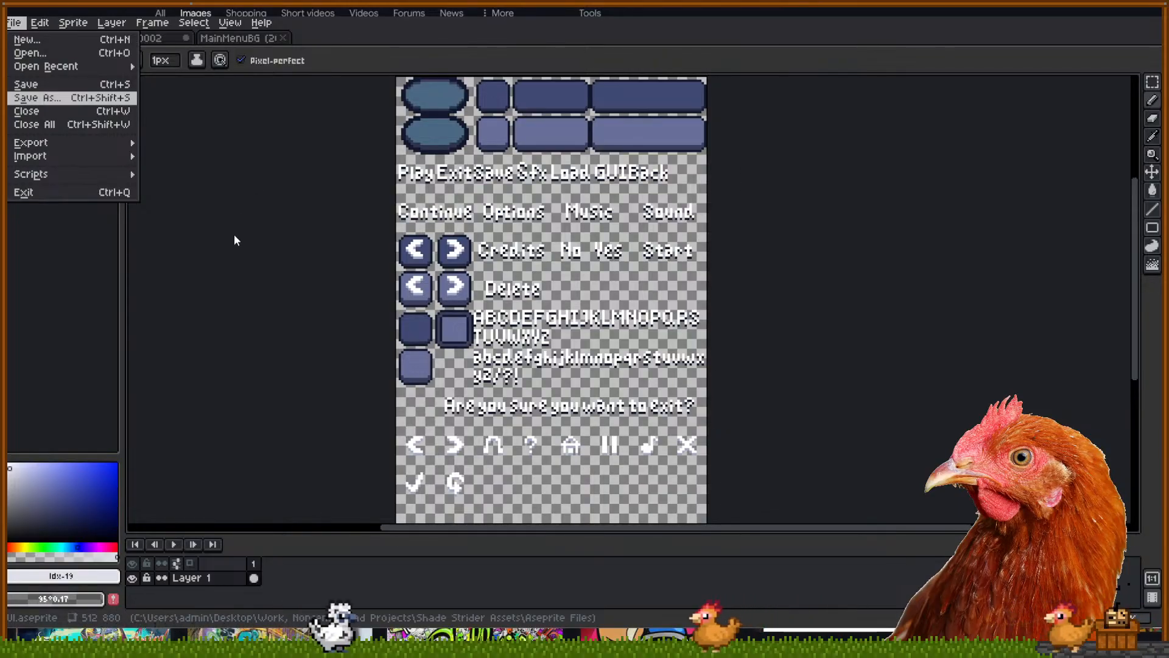
key("ctrl+s")
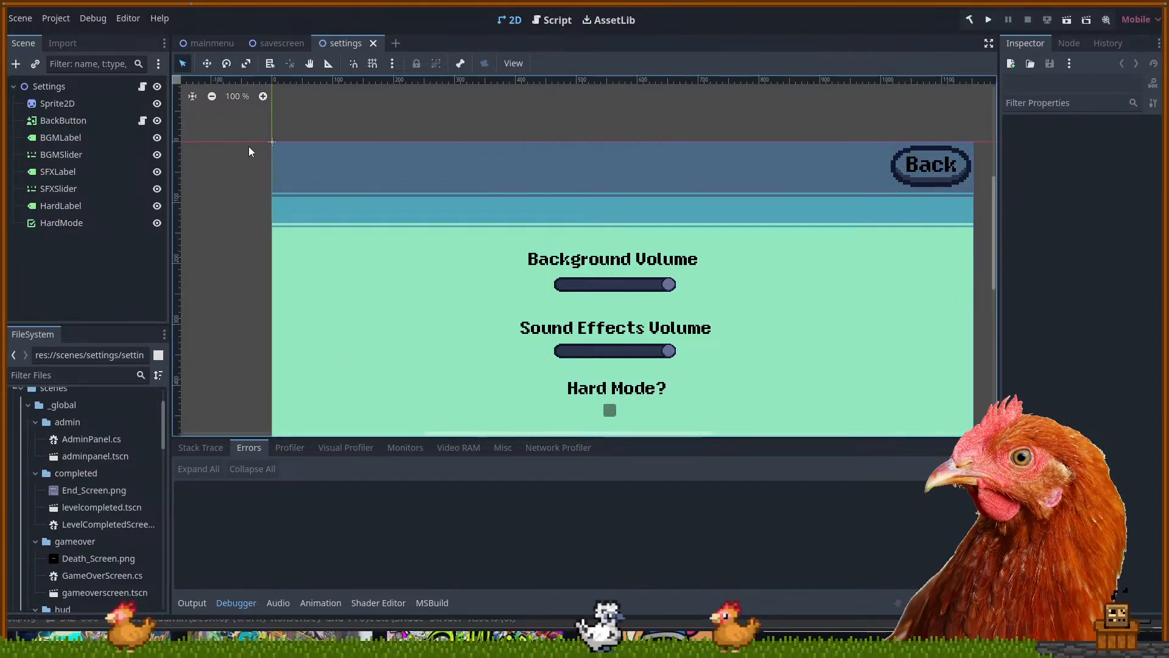
Select the Background Volume label, then the Settings button in the mainmenu scene
left_click(582, 261)
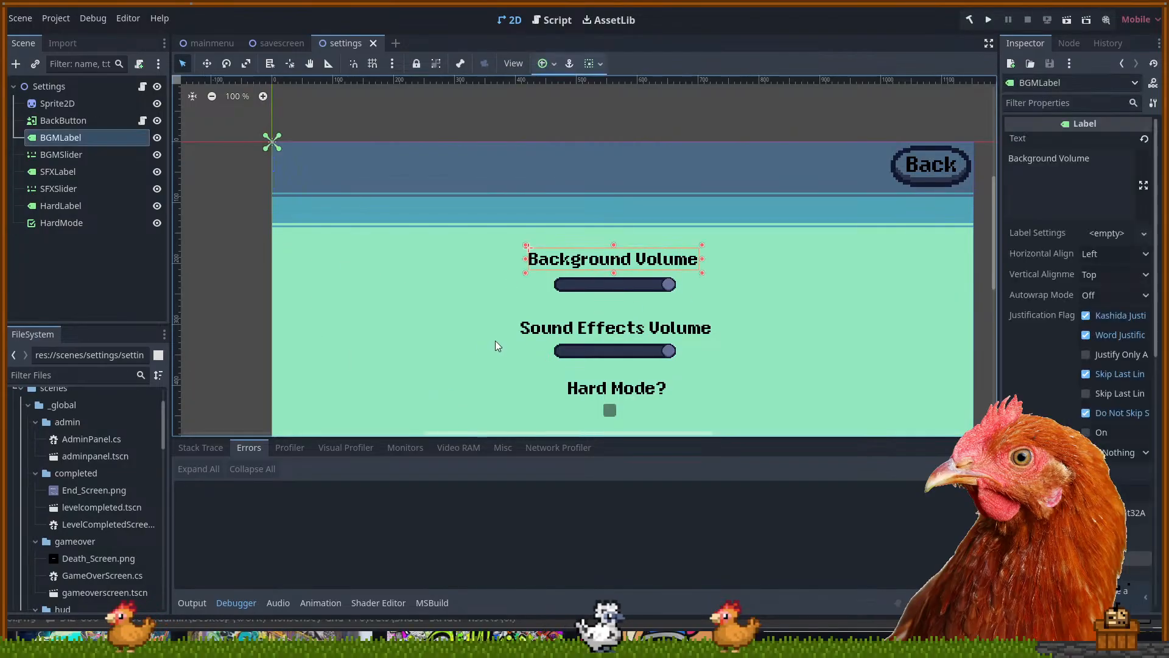
left_click(210, 43)
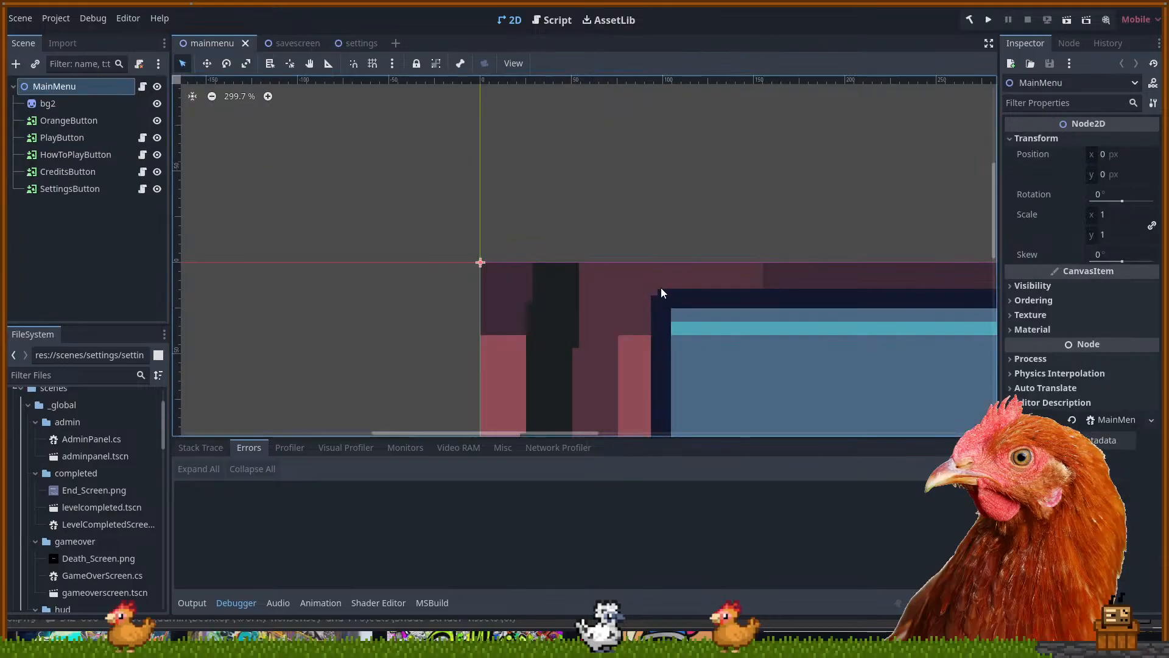
scroll(536, 255, "down", 6)
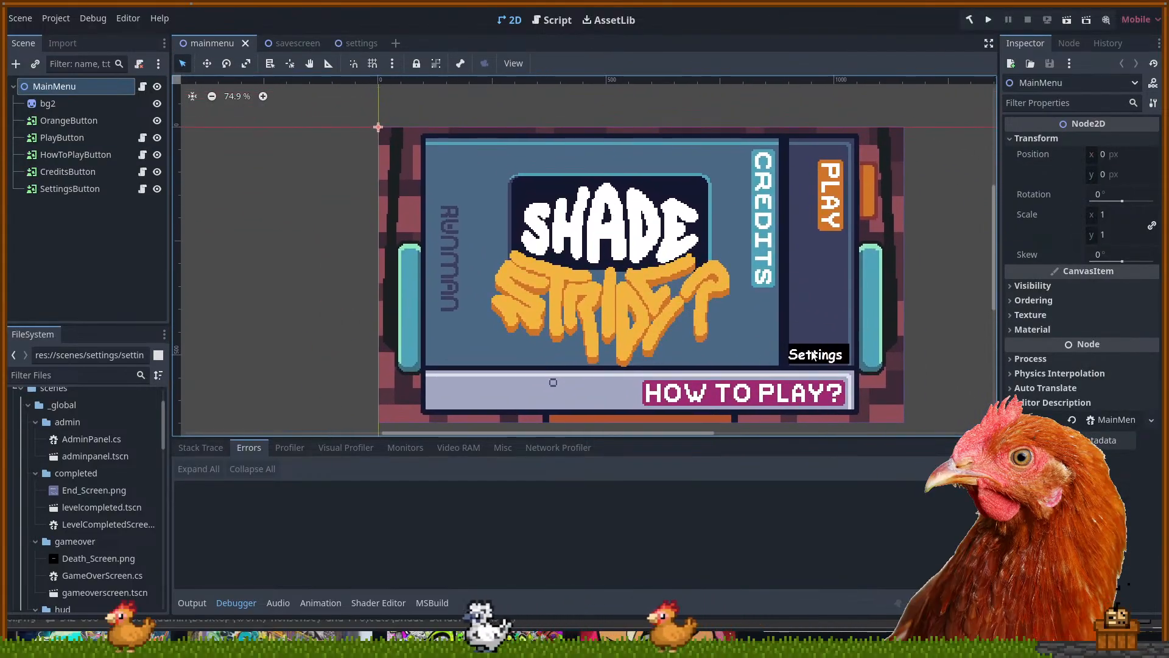
left_click(803, 357)
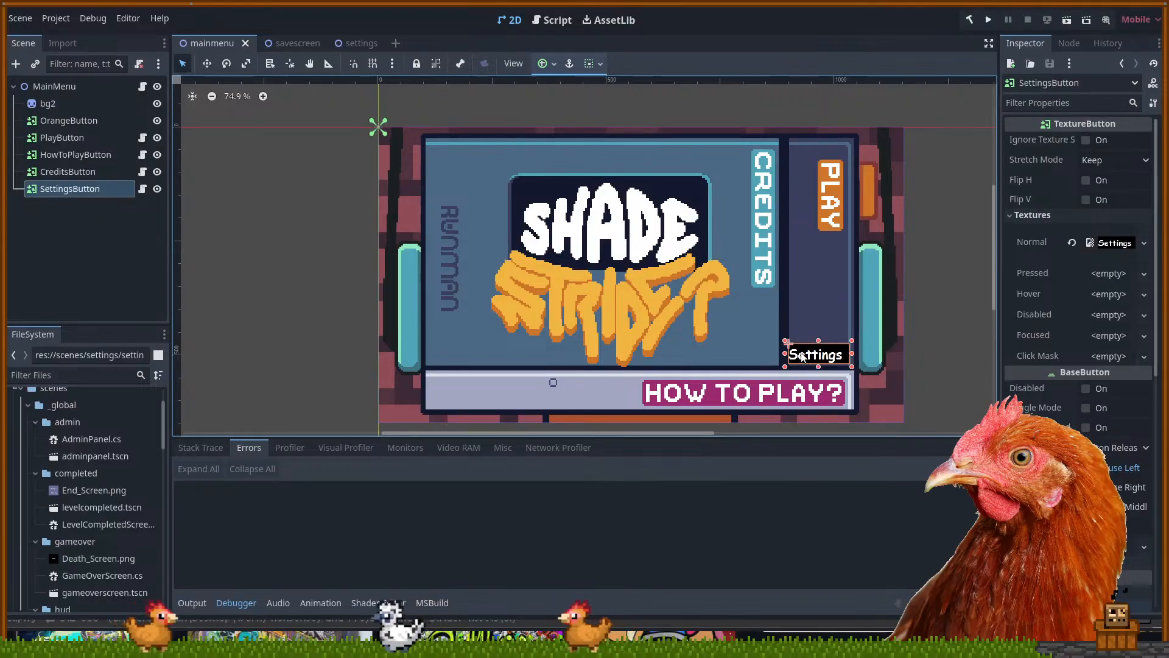
Select the Level: ??? label in the savescreen scene and scroll through its Inspector
left_click(305, 44)
scroll(618, 211, "up", 3)
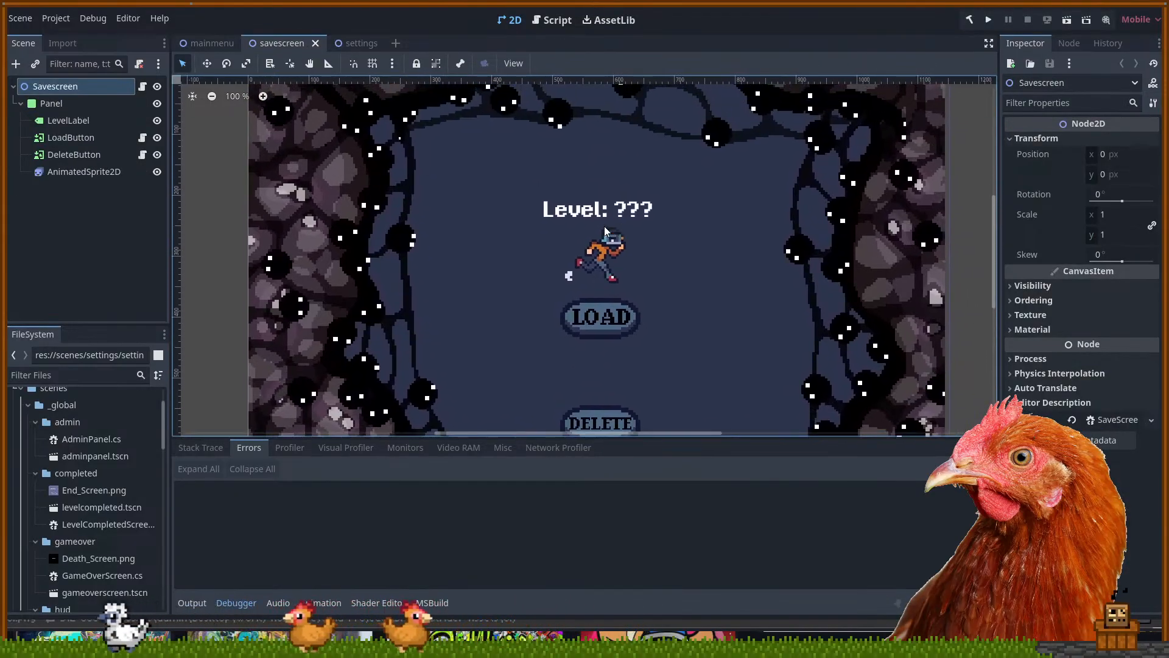
left_click(596, 212)
scroll(595, 211, "up", 8)
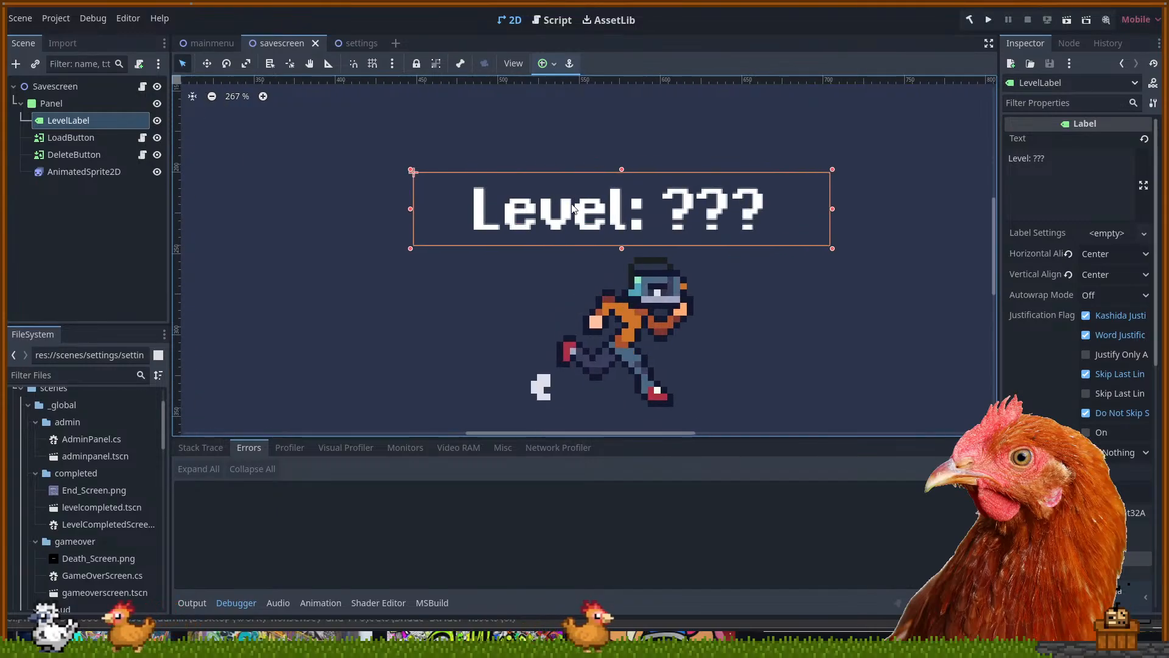
scroll(505, 226, "up", 1)
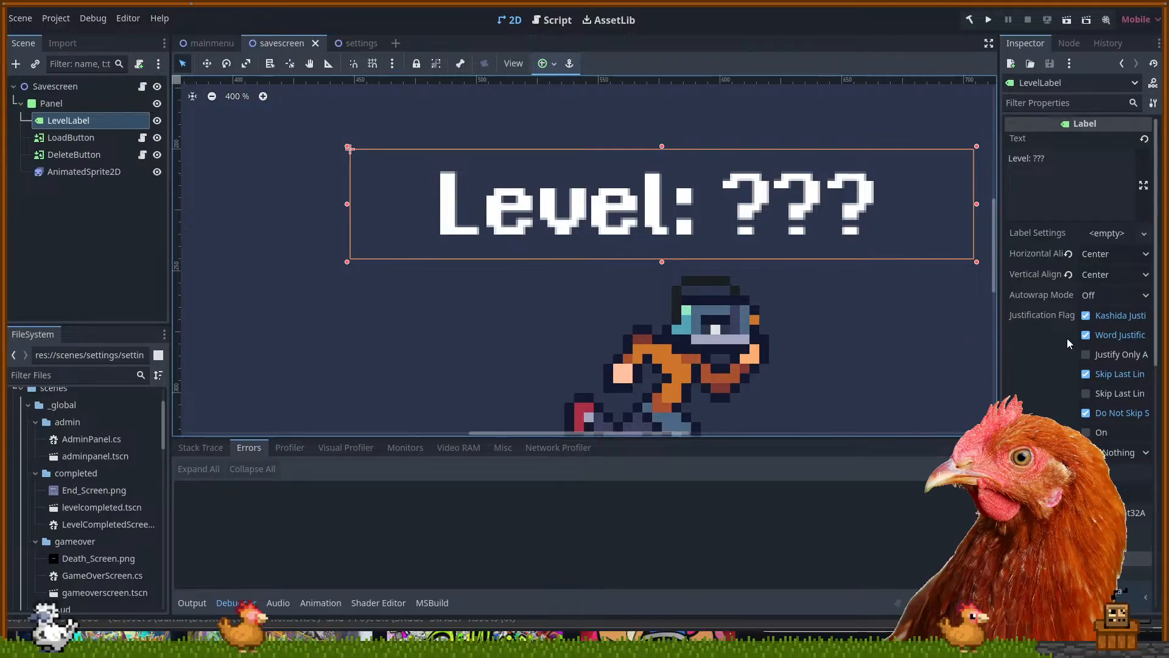
scroll(1060, 352, "down", 6)
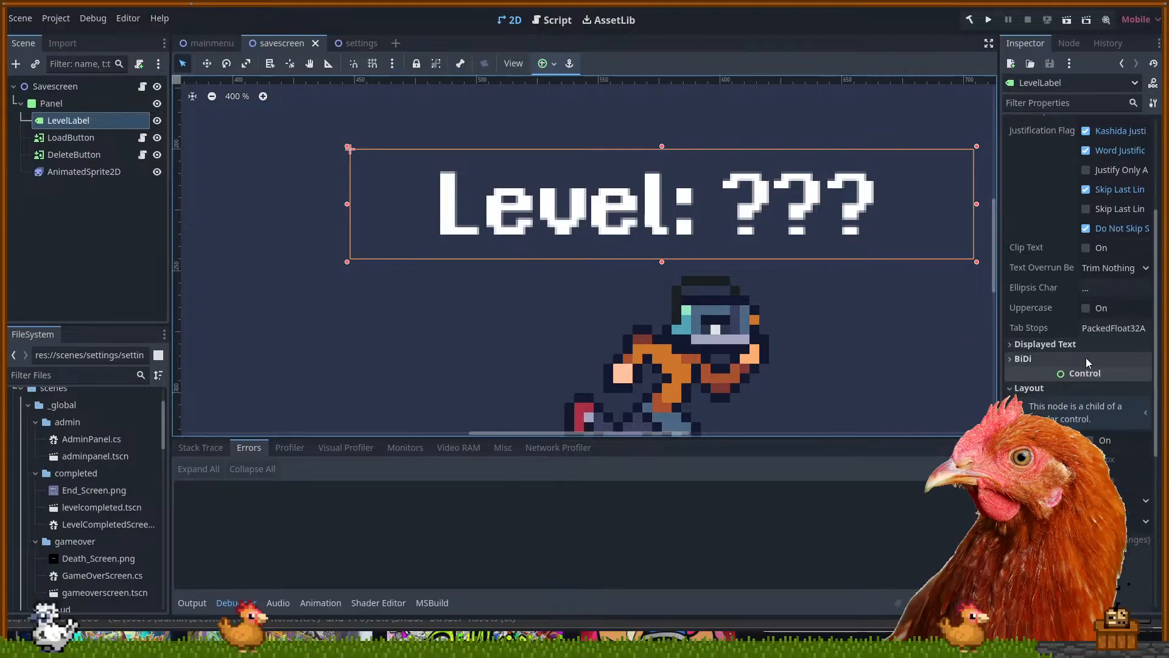
scroll(1087, 360, "down", 8)
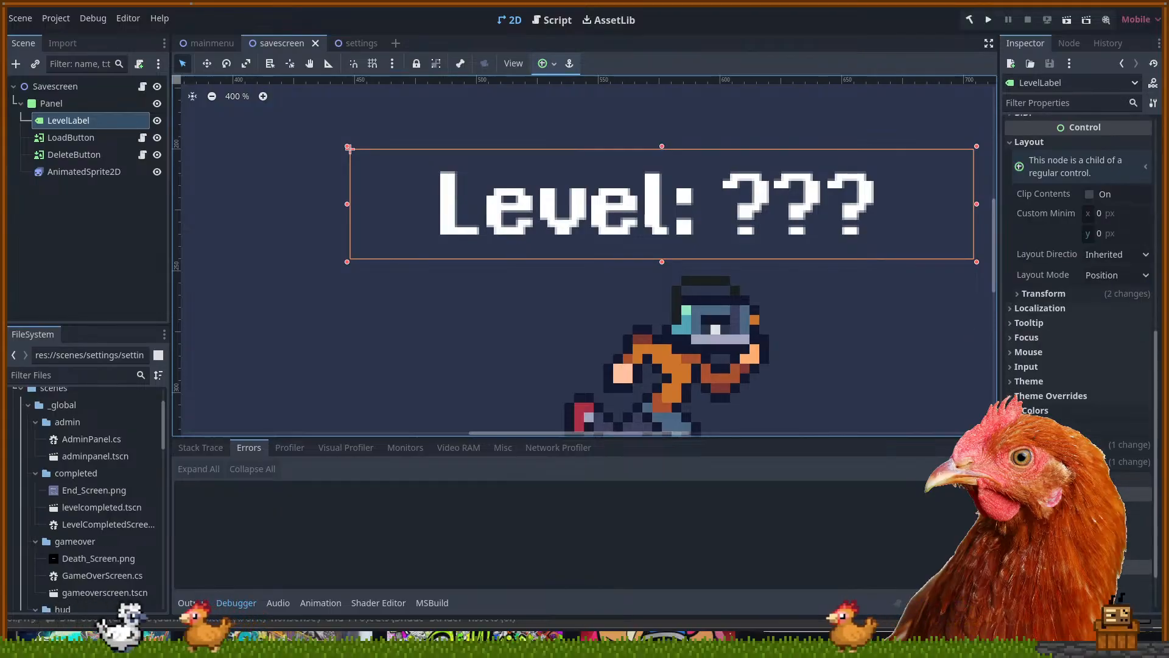
Give the Level: ??? label a 64 px font size and move it slightly up
scroll(1078, 365, "down", 2)
left_click(1042, 399)
left_click(1100, 416)
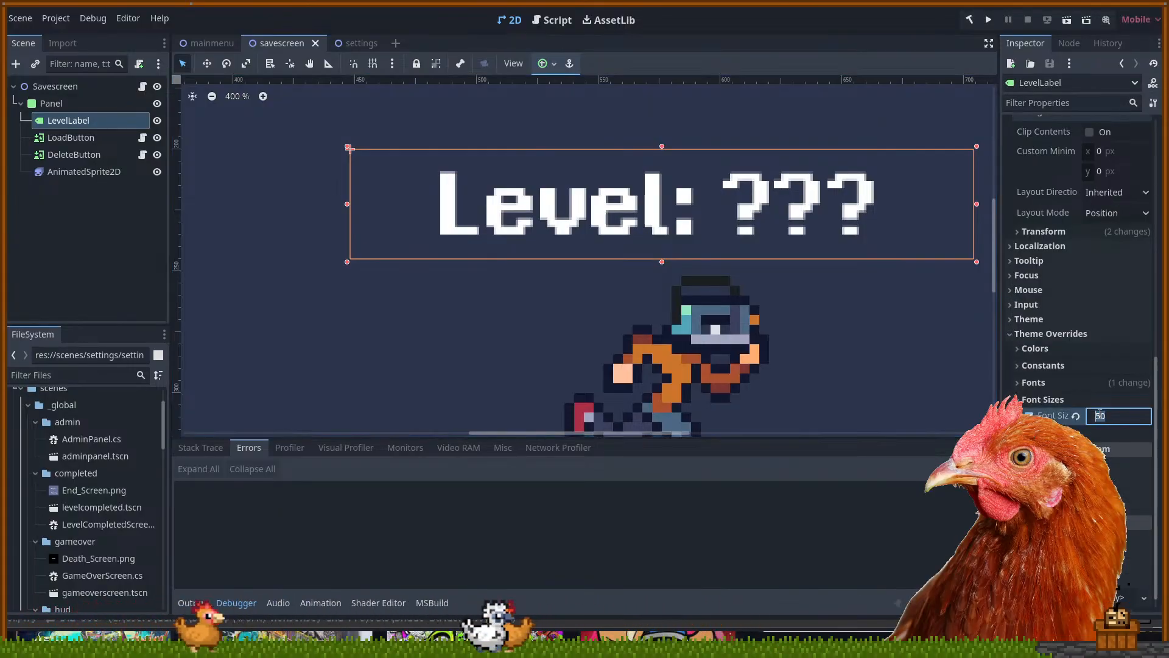
type("64")
key("Return")
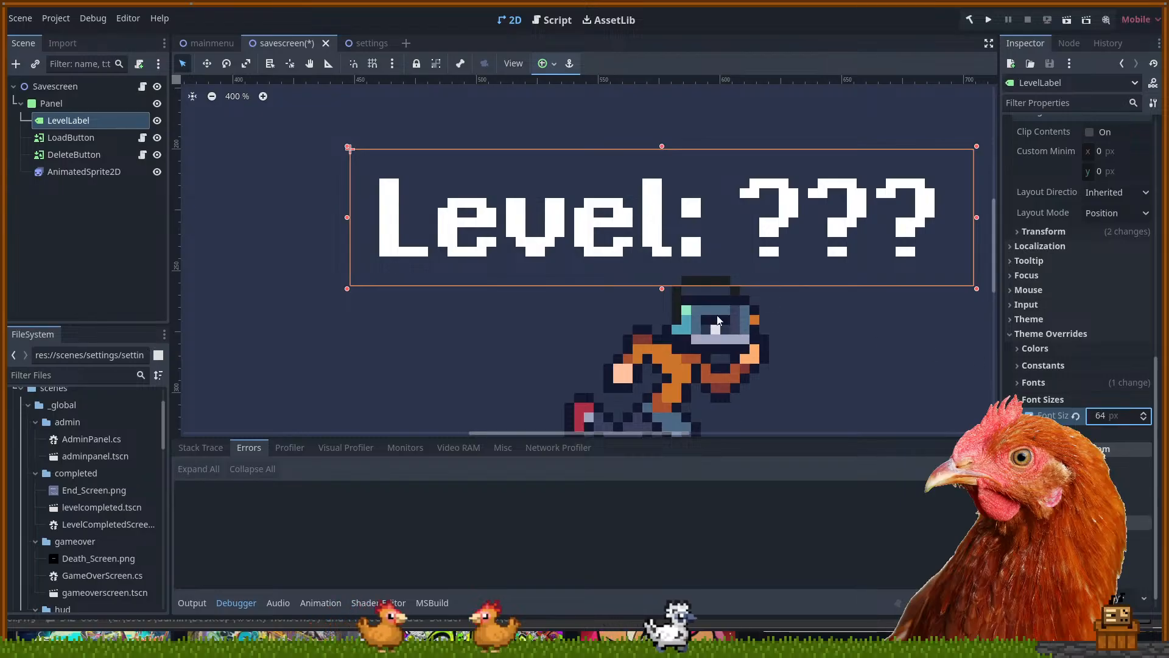
scroll(622, 194, "down", 2)
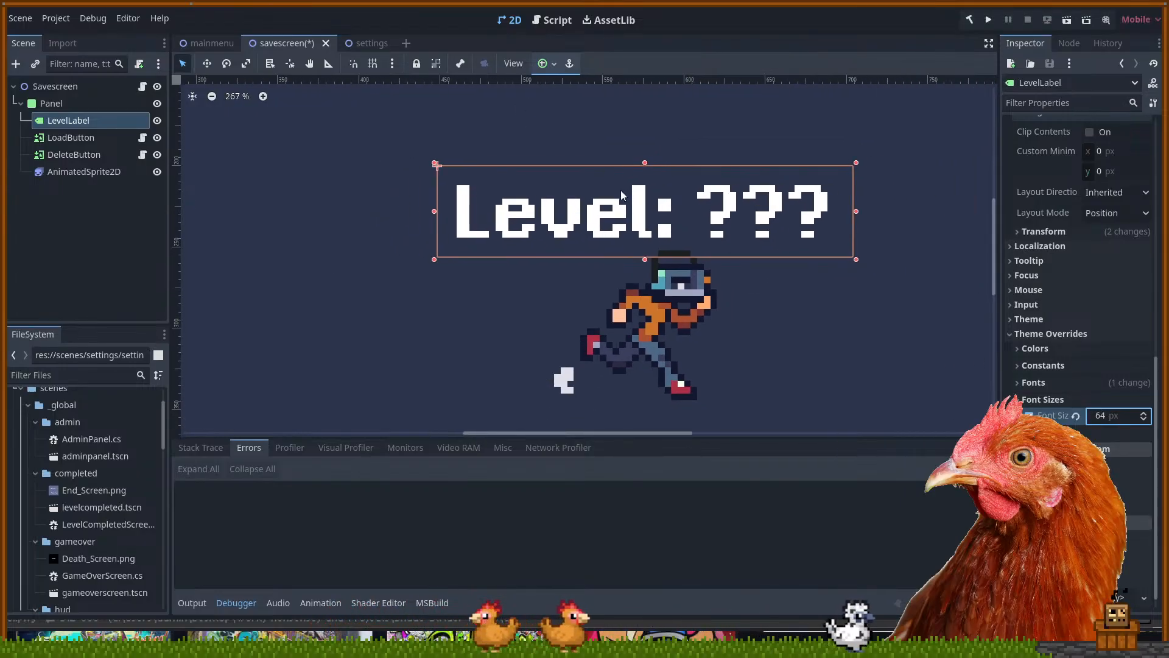
scroll(623, 194, "down", 5)
left_click_drag(613, 264, 615, 245)
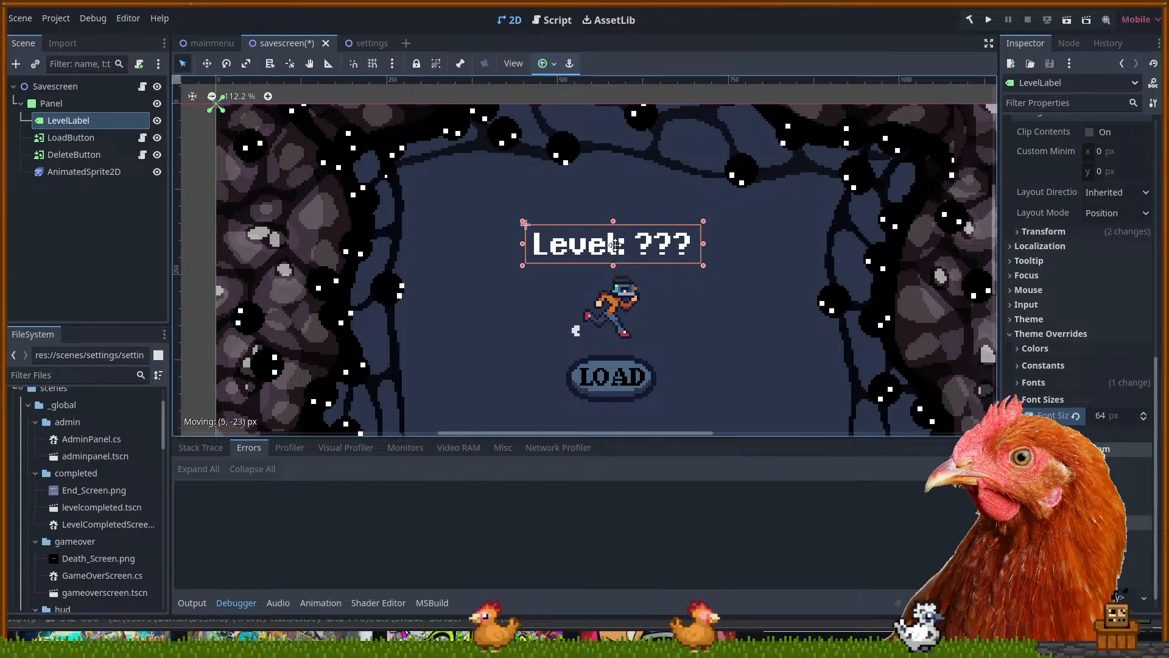
Select the Panel node, then the LOAD button, while repositioning the save screen view
left_click(668, 298)
left_click_drag(669, 298, 670, 332)
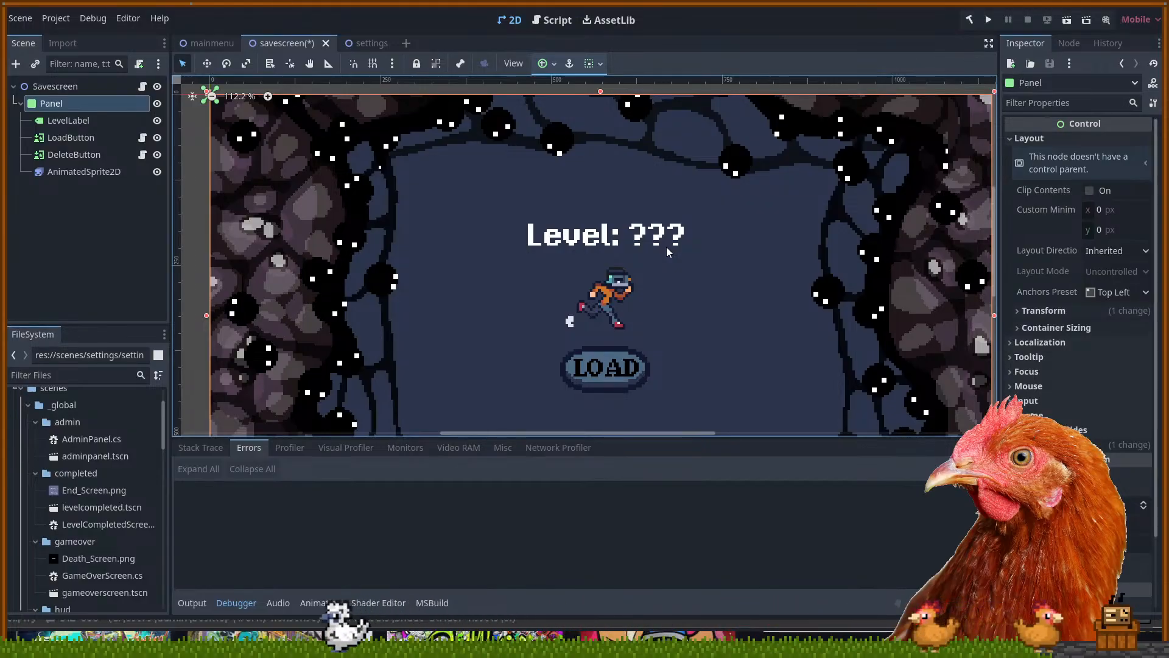
scroll(114, 500, "down", 3)
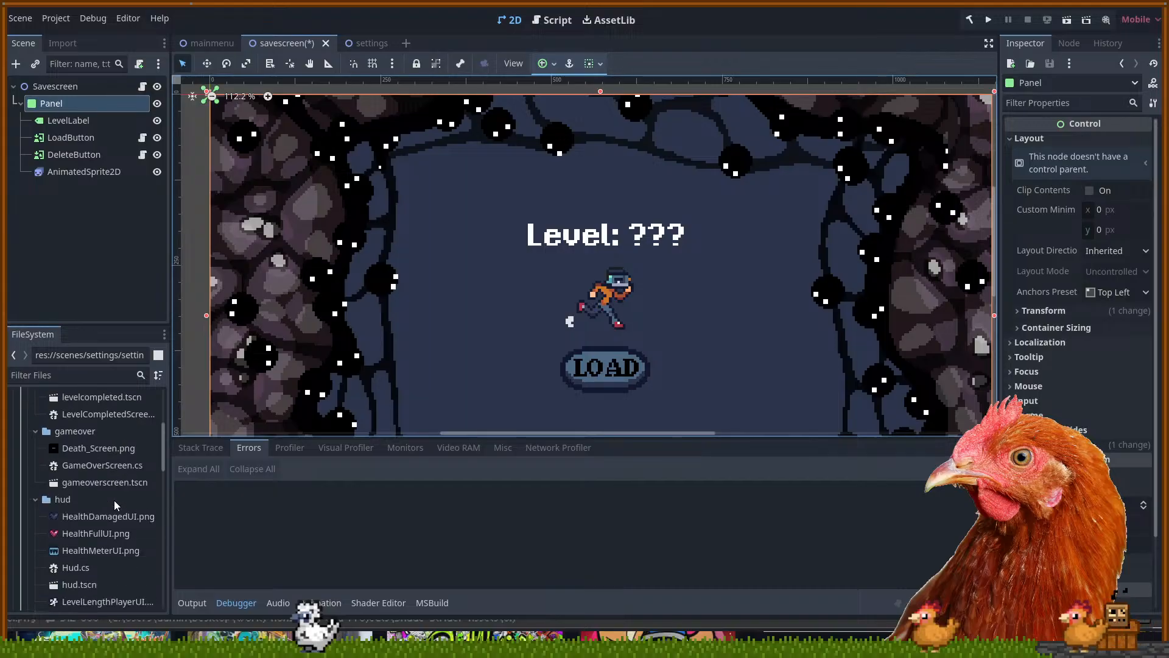
scroll(119, 484, "up", 6)
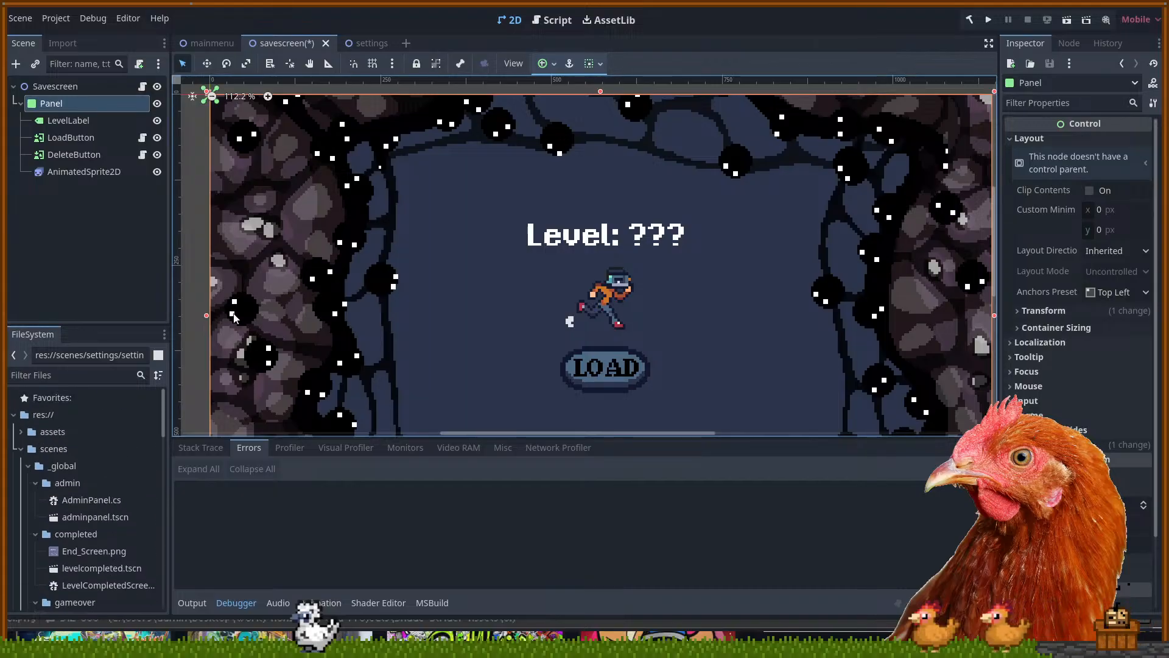
mouse_move(494, 320)
left_mouse_down()
mouse_move(491, 135)
mouse_move(493, 256)
mouse_move(476, 310)
left_mouse_up()
scroll(482, 304, "down", 3)
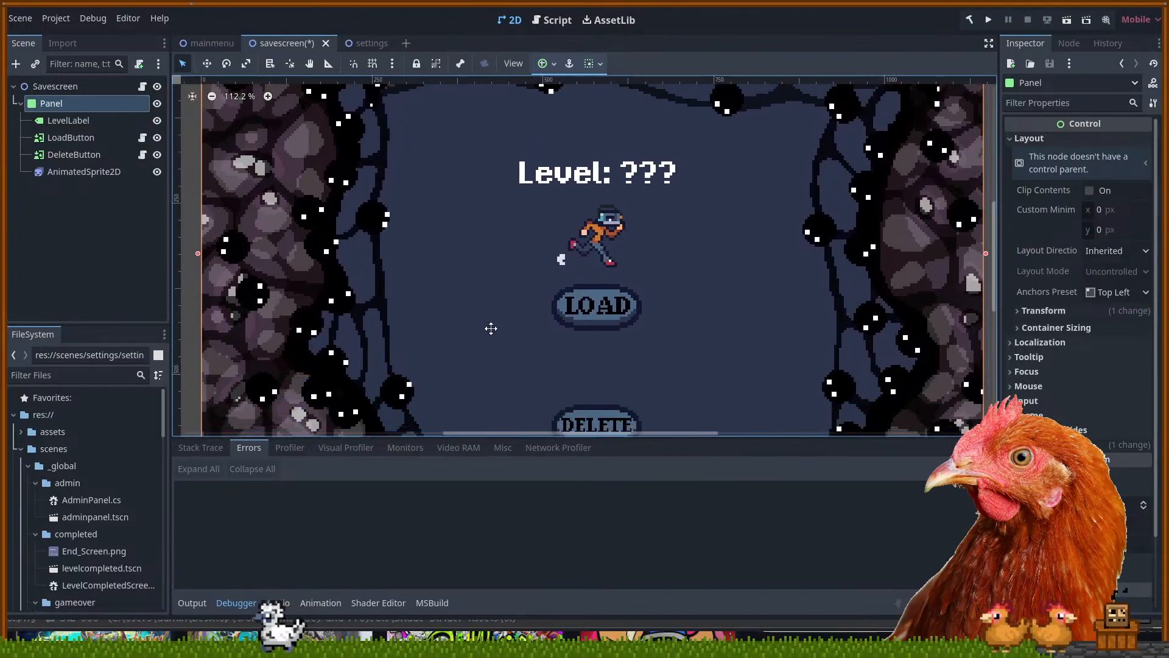
left_click(599, 263)
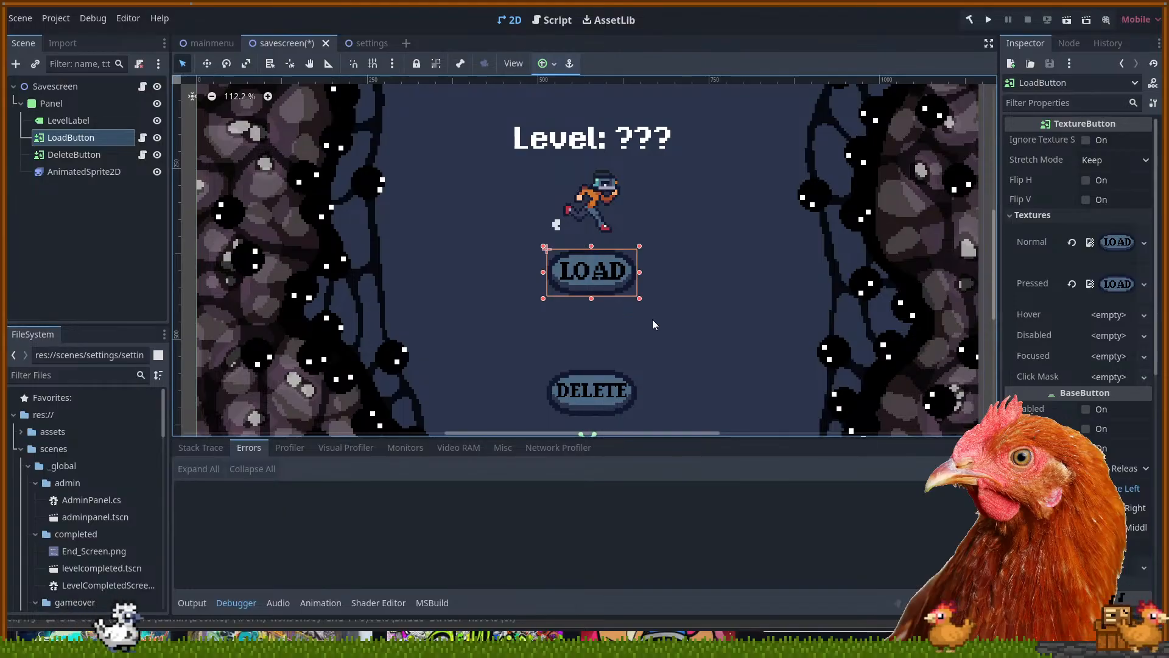
Centre the view on the background panel and select the running character sprite
mouse_move(667, 348)
left_mouse_down()
mouse_move(661, 312)
mouse_move(648, 306)
mouse_move(647, 346)
left_mouse_up()
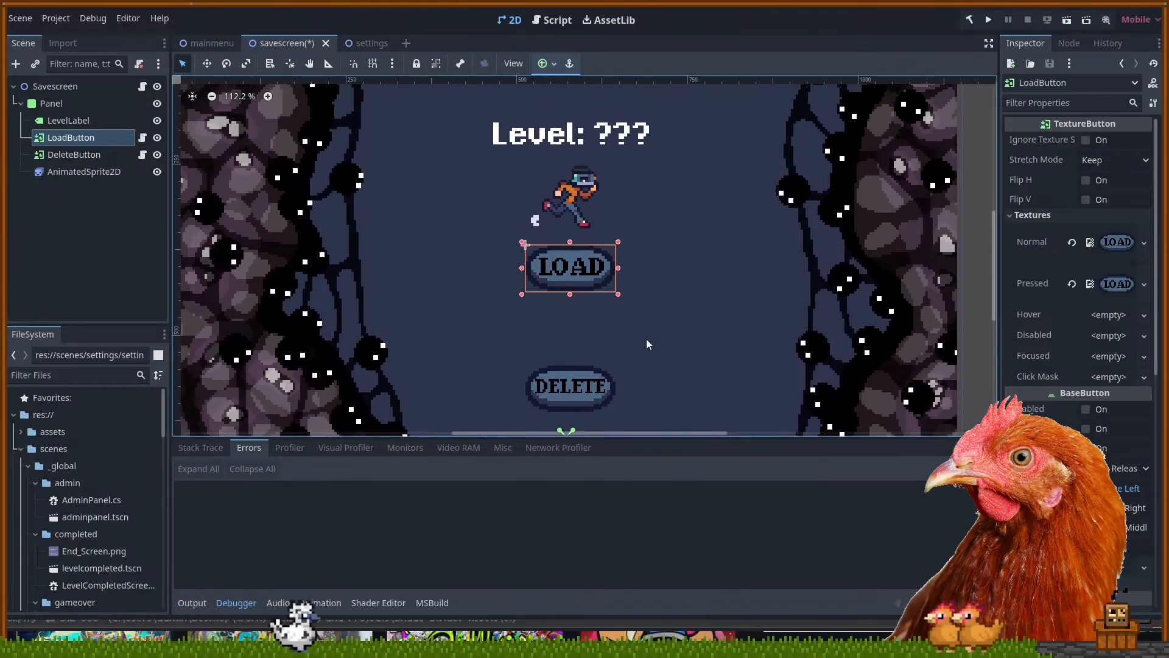
left_click(662, 325)
key("f")
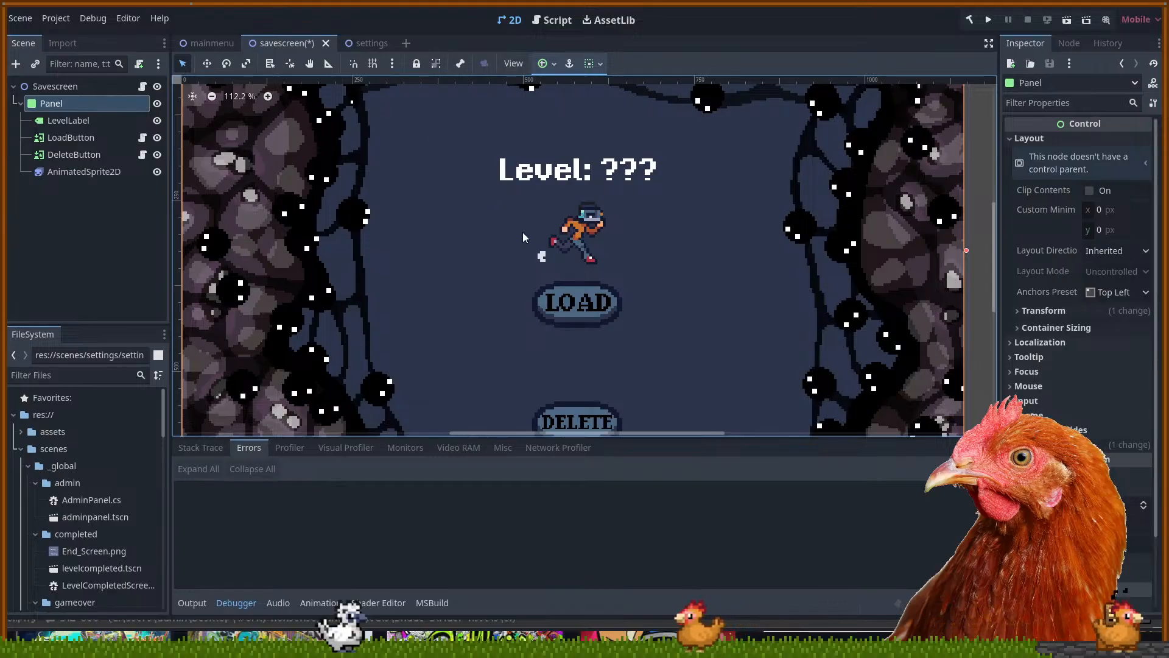
left_click_drag(689, 236, 698, 201)
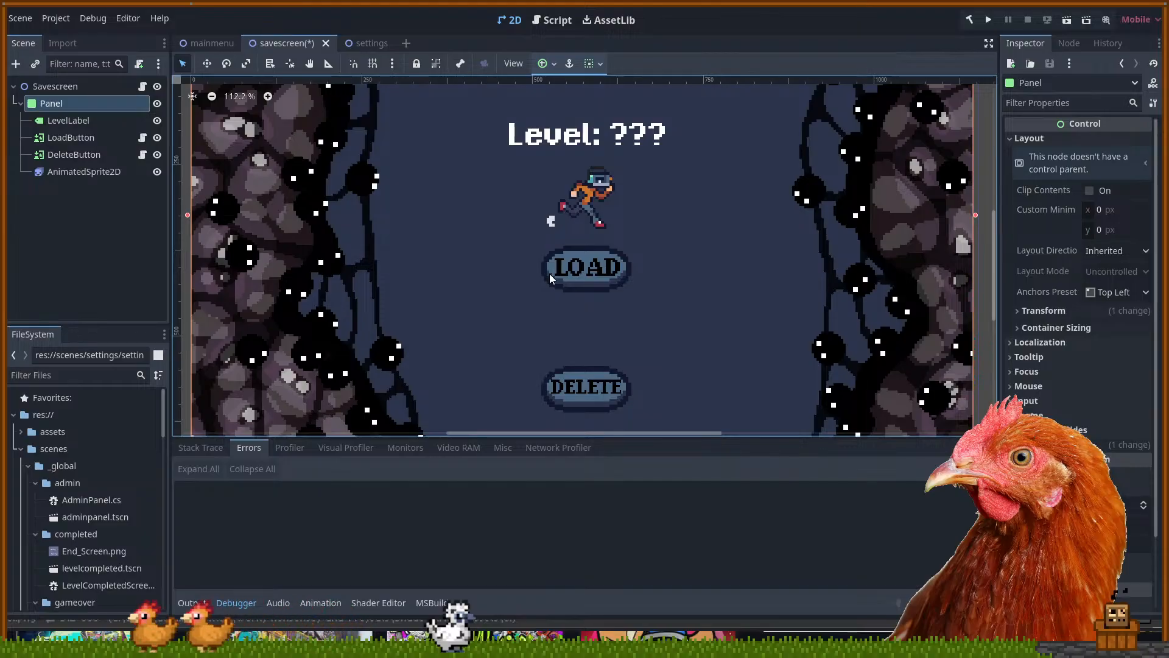
left_click_drag(541, 195, 522, 226)
left_click_drag(680, 278, 704, 283)
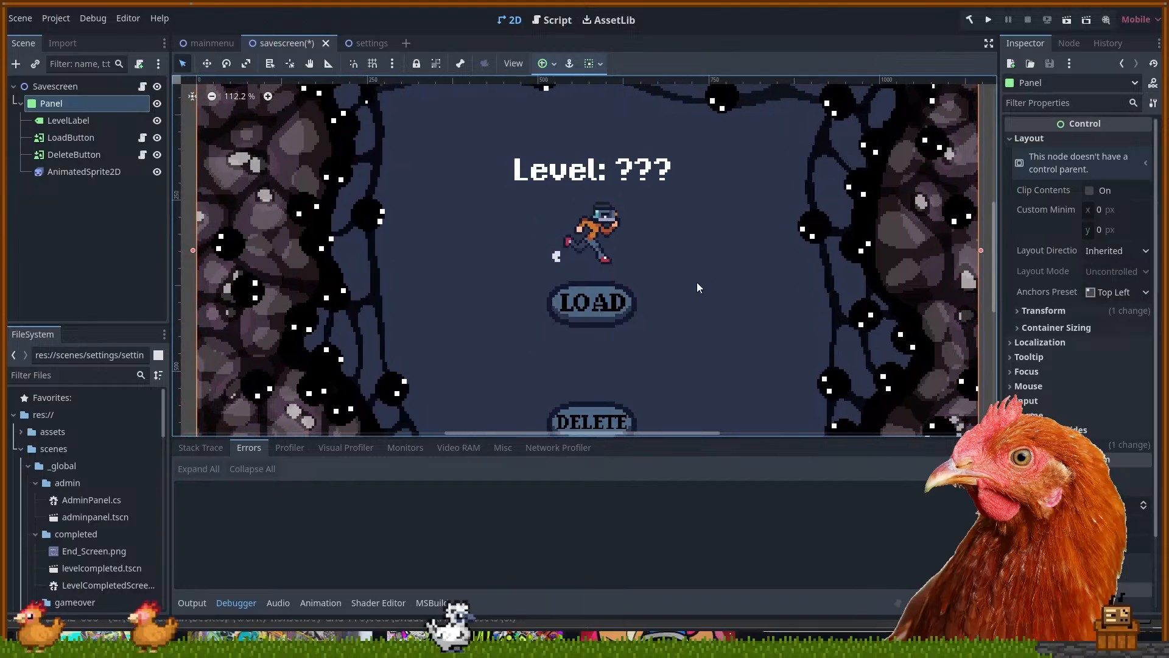
left_click(567, 237)
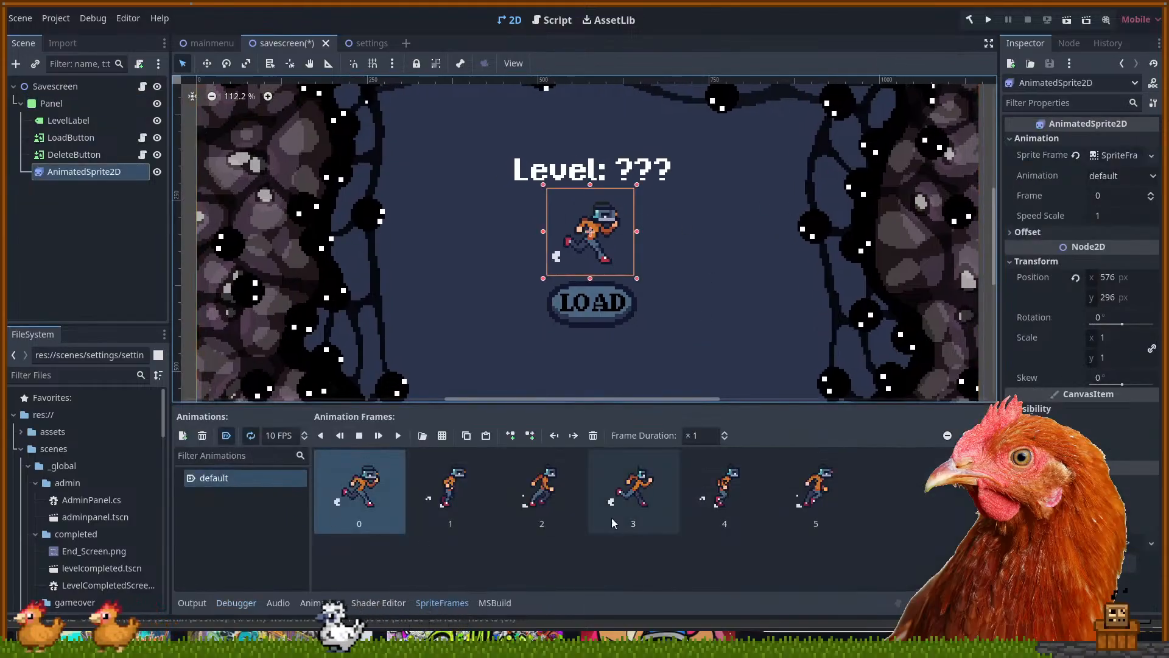
View frame 2 of the run animation, then reselect the background panel
left_click(551, 506)
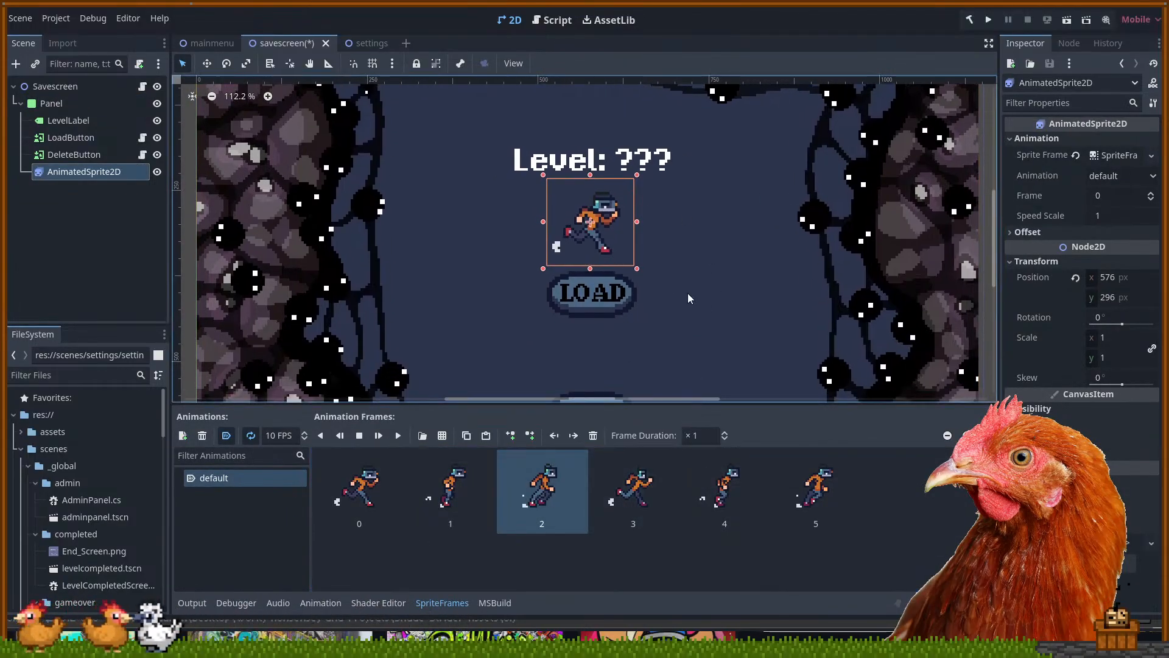
left_click(689, 294)
left_click_drag(671, 337, 671, 415)
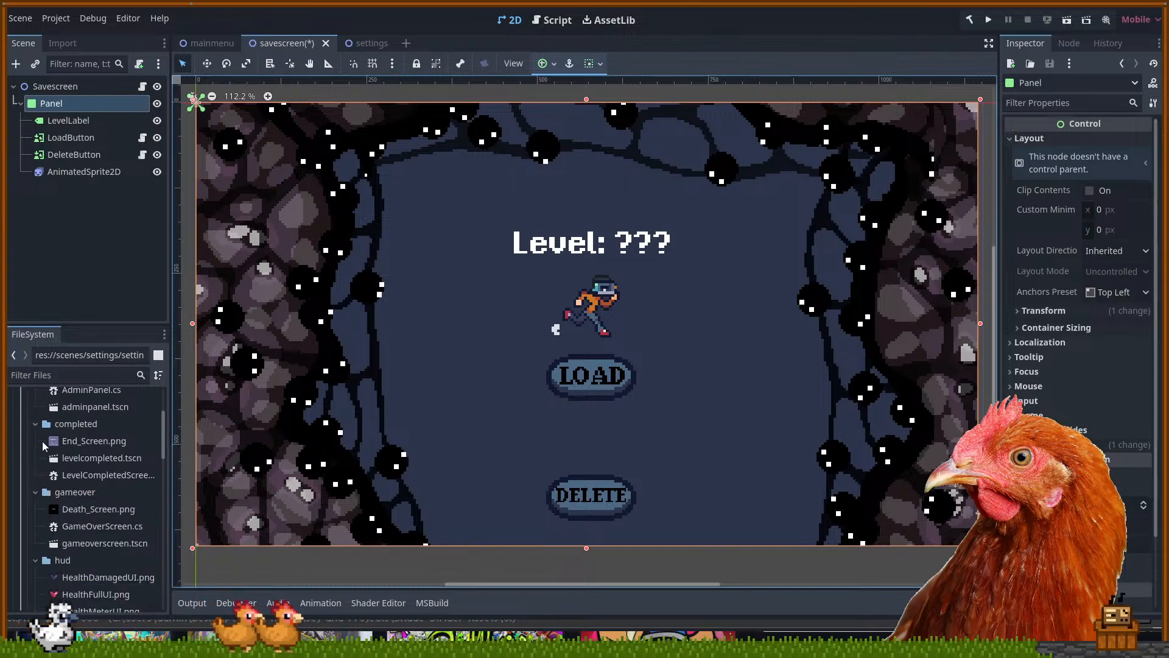
Find and select adminpanel.tscn in the FileSystem dock
scroll(48, 436, "down", 1)
scroll(34, 458, "down", 4)
scroll(38, 469, "up", 3)
left_click(110, 464)
Open the adminpanel scene and select the Boss button
double_click(111, 464)
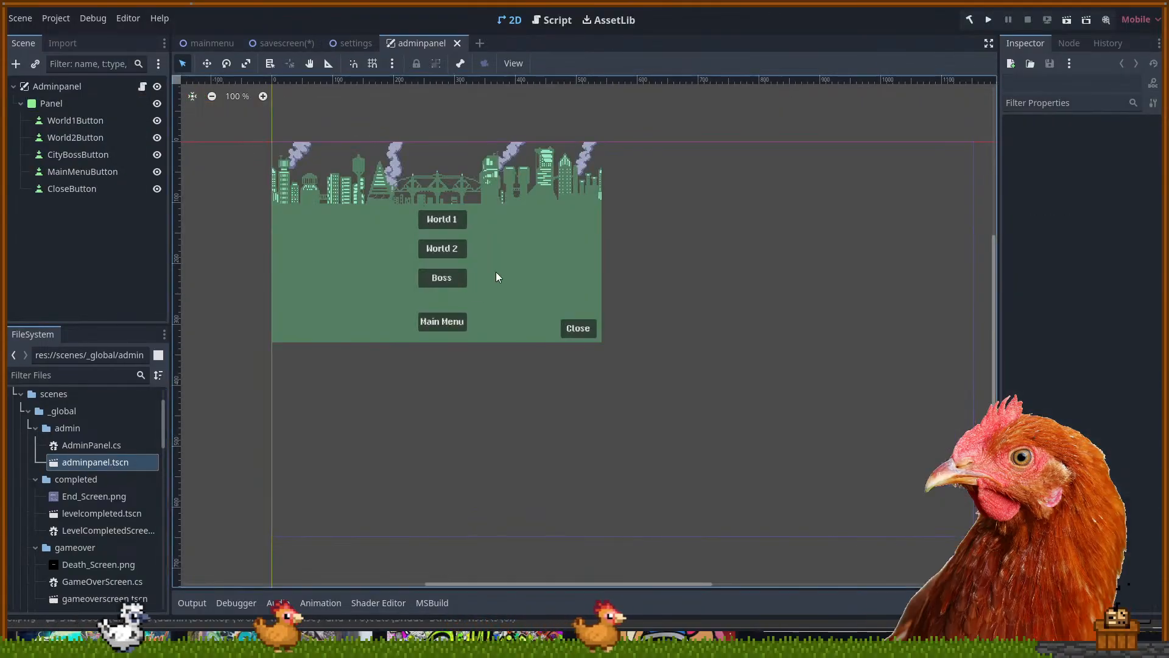
scroll(487, 256, "up", 2)
scroll(475, 237, "up", 3)
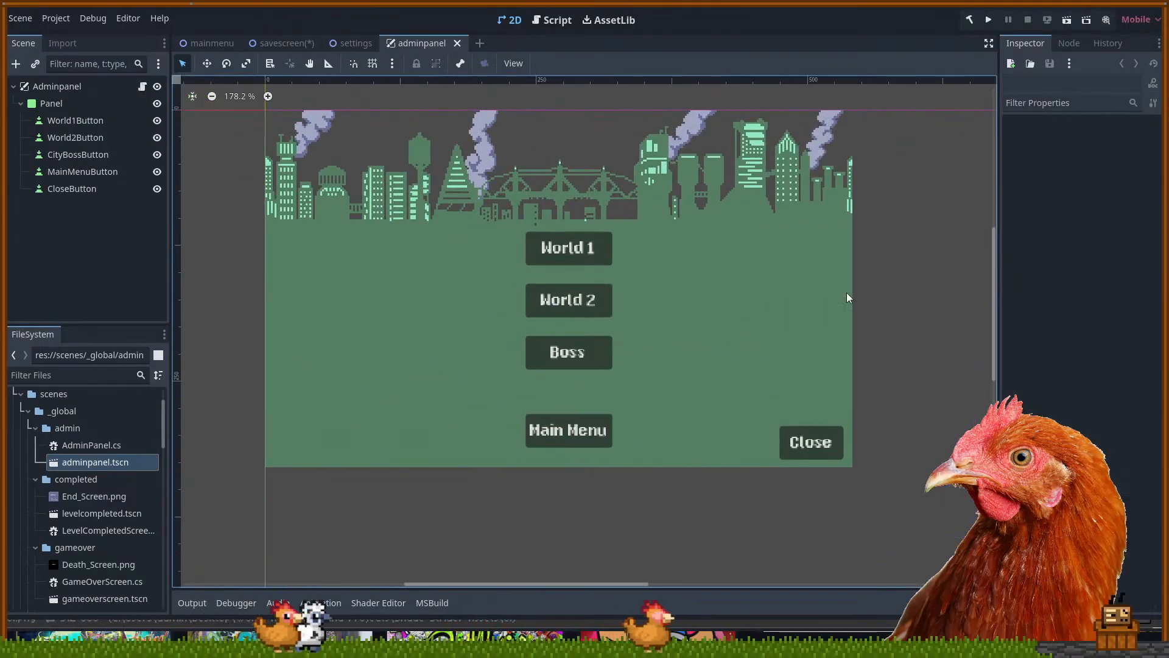
left_click(596, 364)
scroll(584, 360, "up", 6)
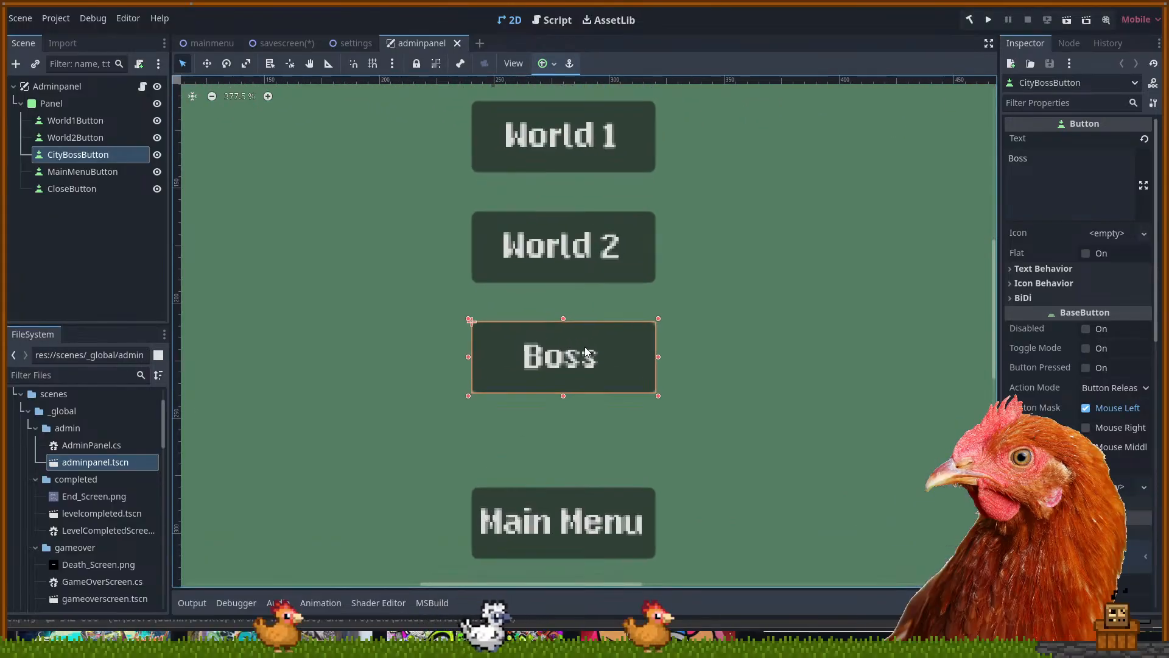
scroll(1077, 426, "down", 10)
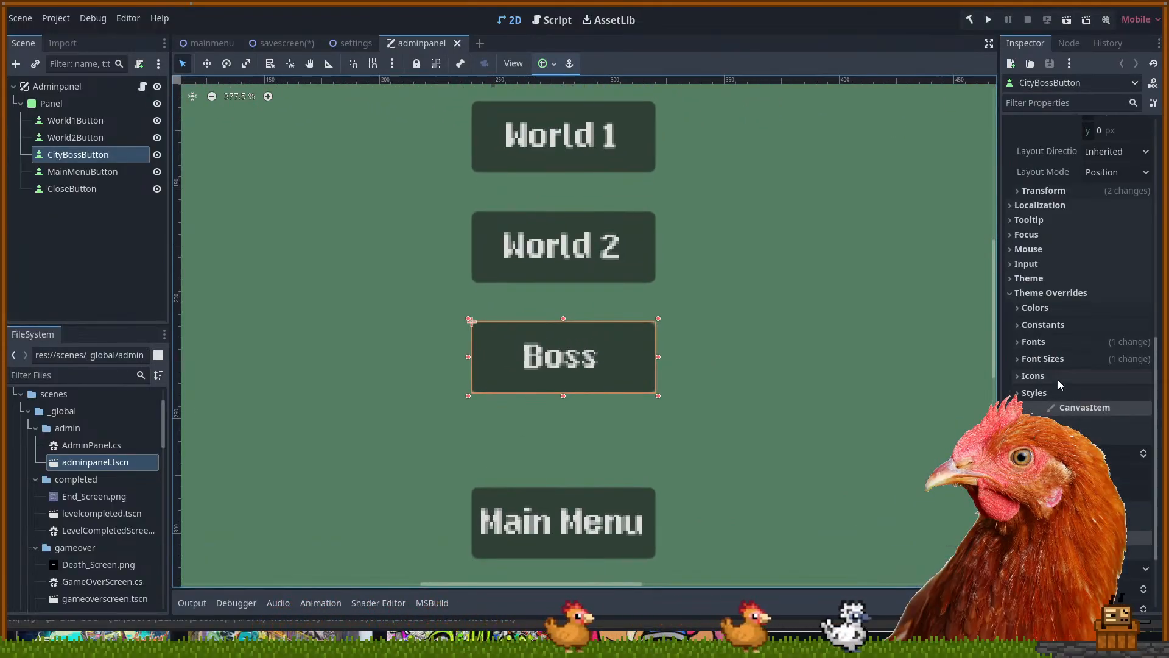
Override the Boss button's font size, trying 16 px before settling on 32 px
left_click(1036, 358)
left_click(1100, 377)
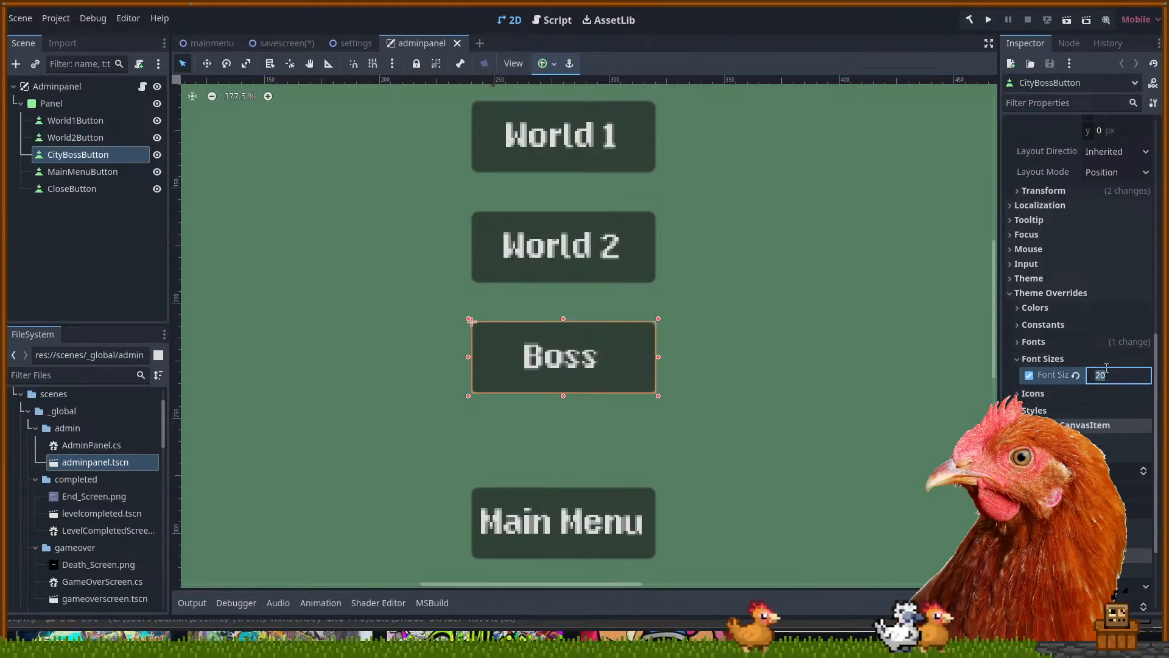
type("16")
key("Return")
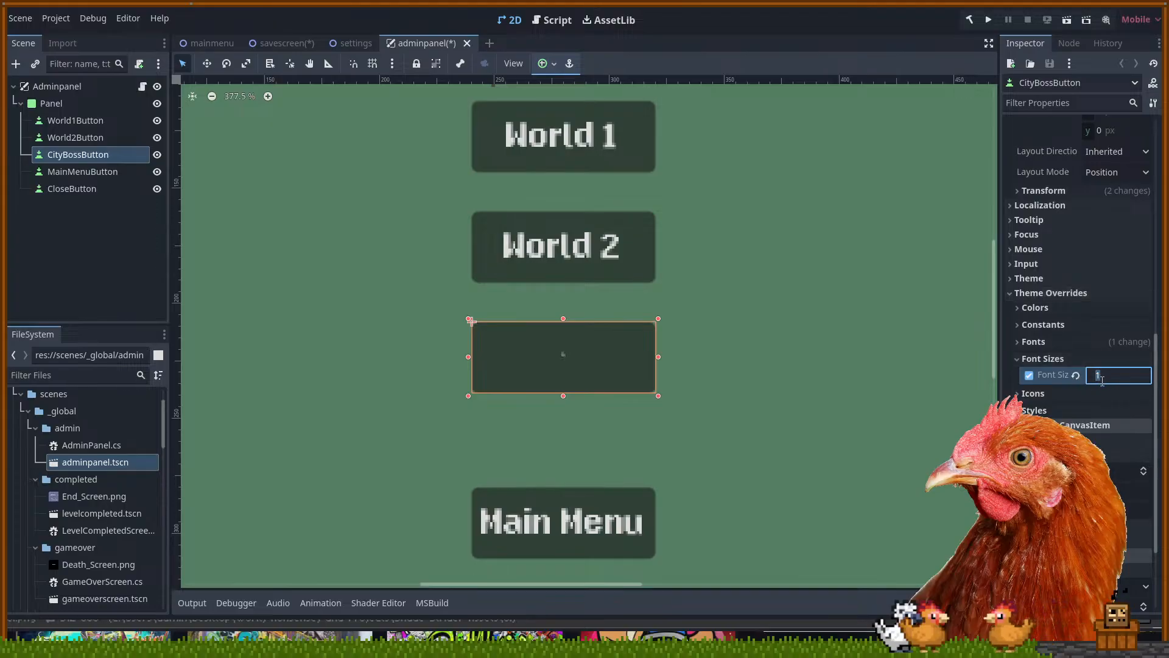
left_click(1098, 367)
type("32")
key("Return")
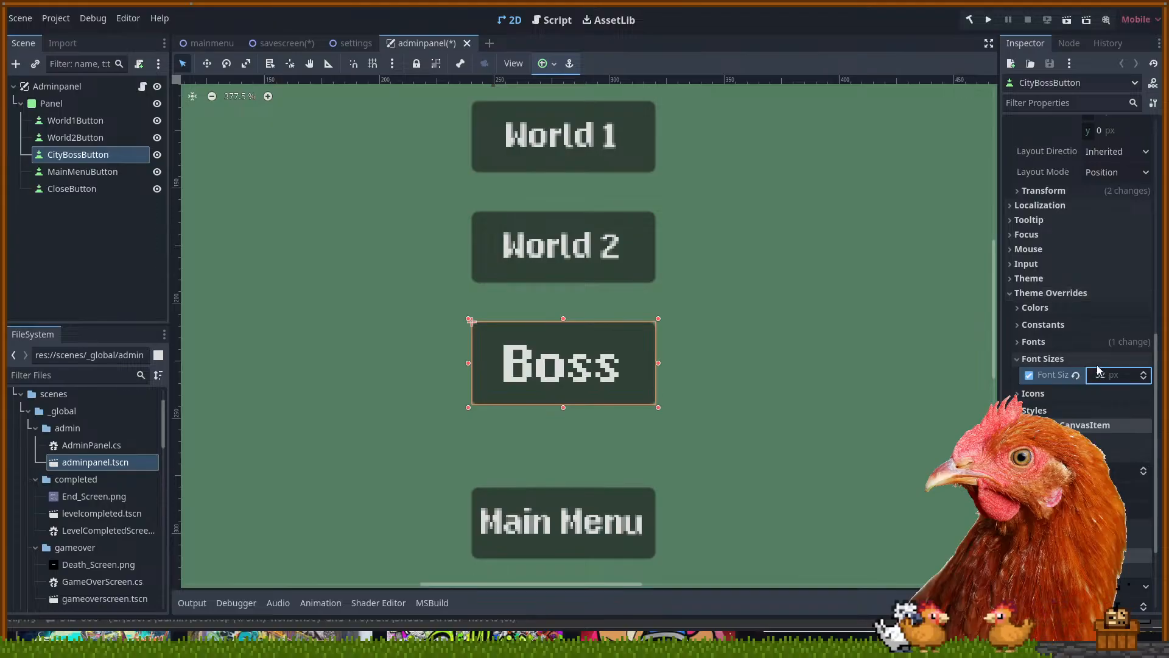
left_click(685, 381)
scroll(687, 377, "down", 4)
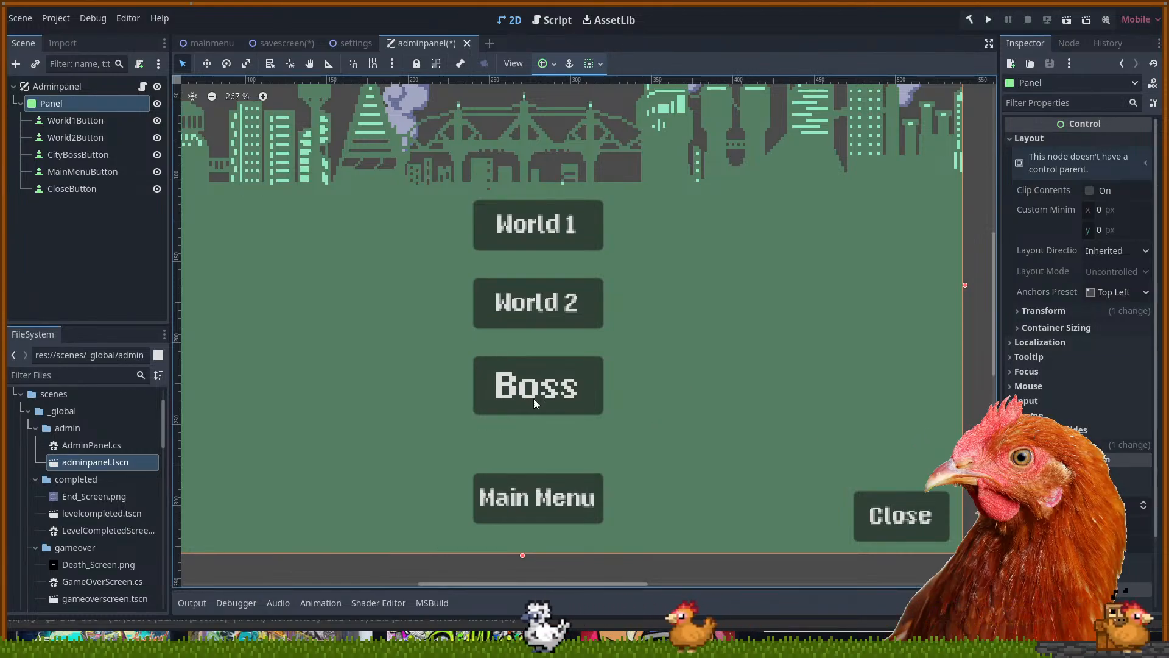
Zoom in, check the Main Menu button's Layout properties, then return to Aseprite's UI sheet
scroll(518, 389, "up", 1)
scroll(505, 418, "up", 2)
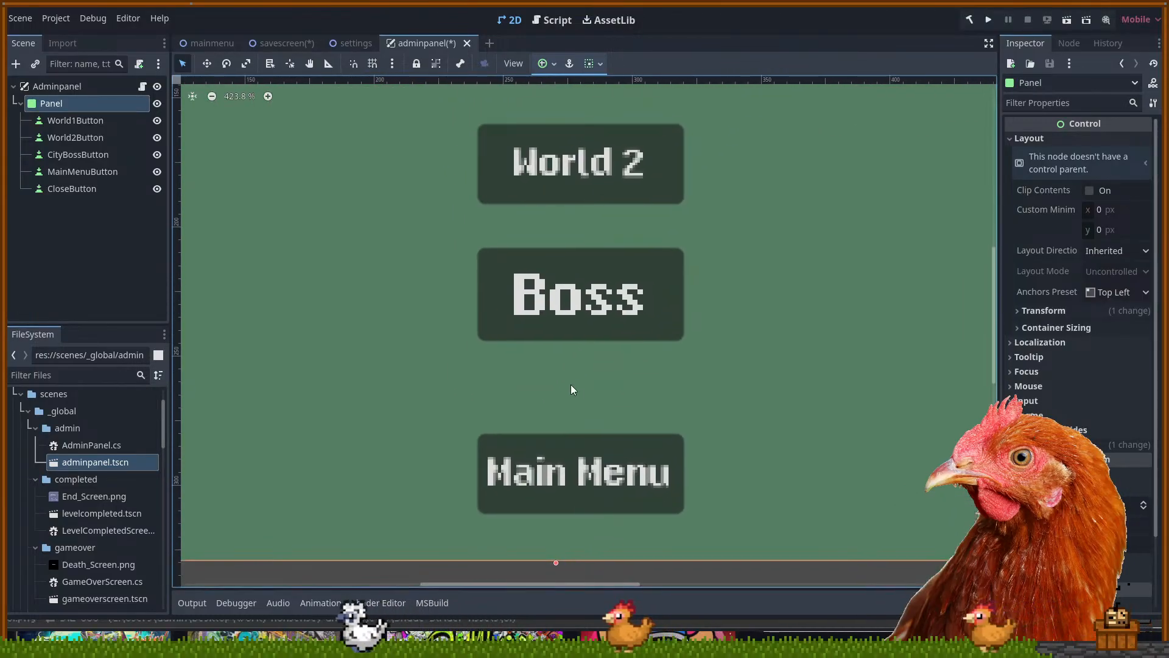
scroll(521, 501, "up", 1)
scroll(523, 499, "up", 1)
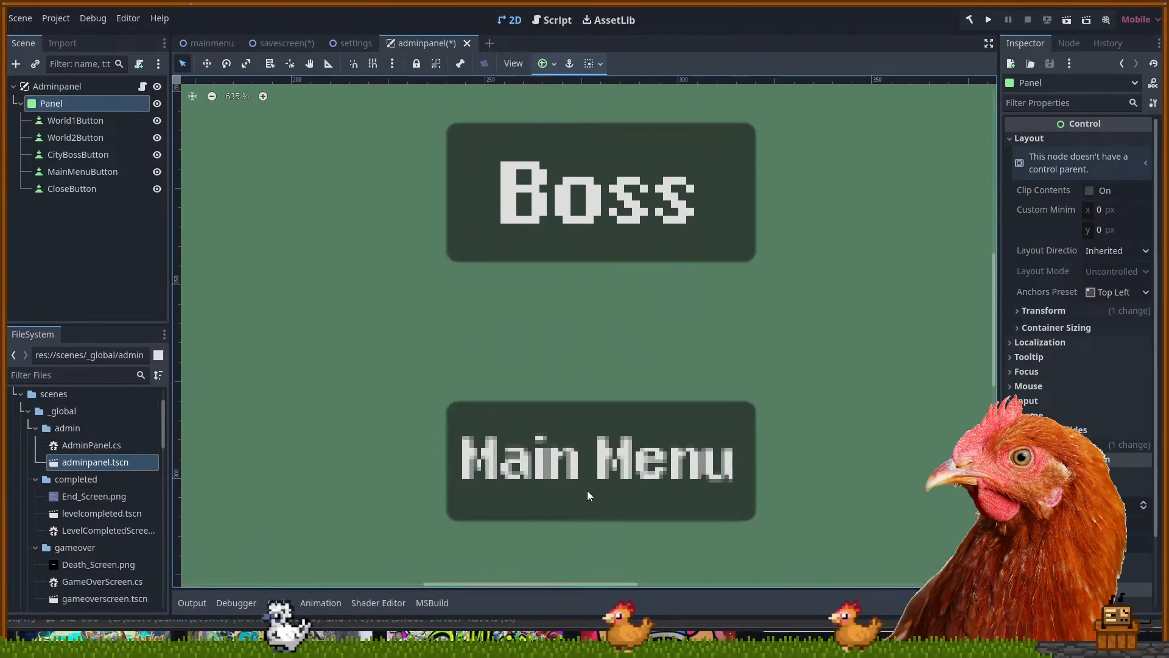
left_click(567, 464)
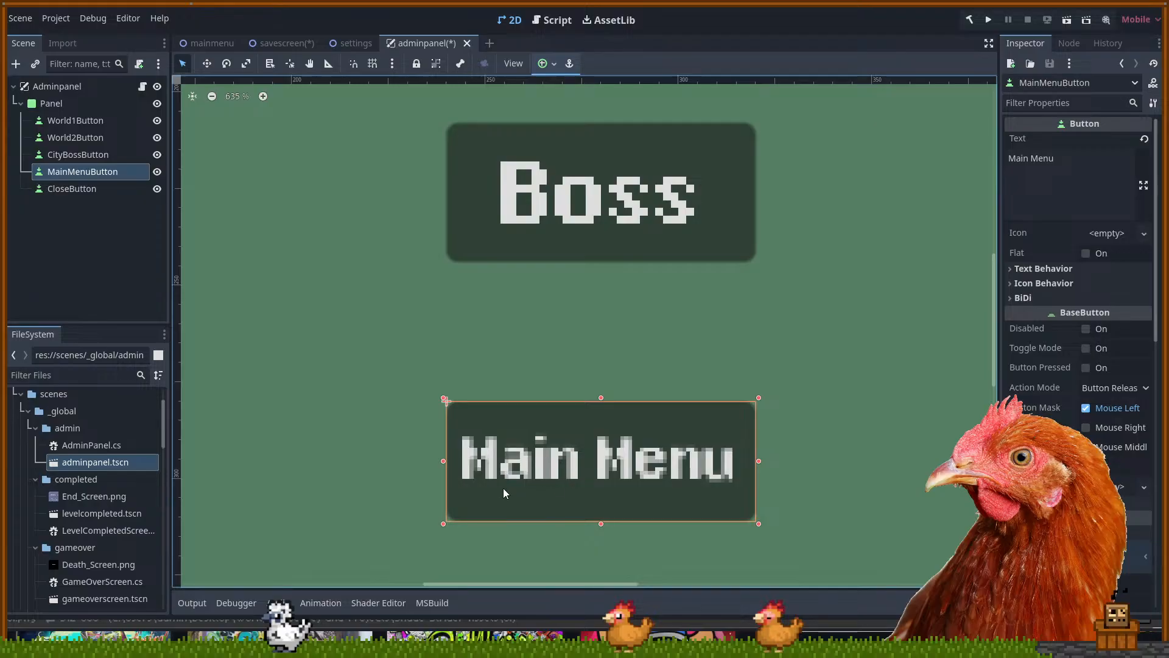
scroll(674, 464, "up", 2)
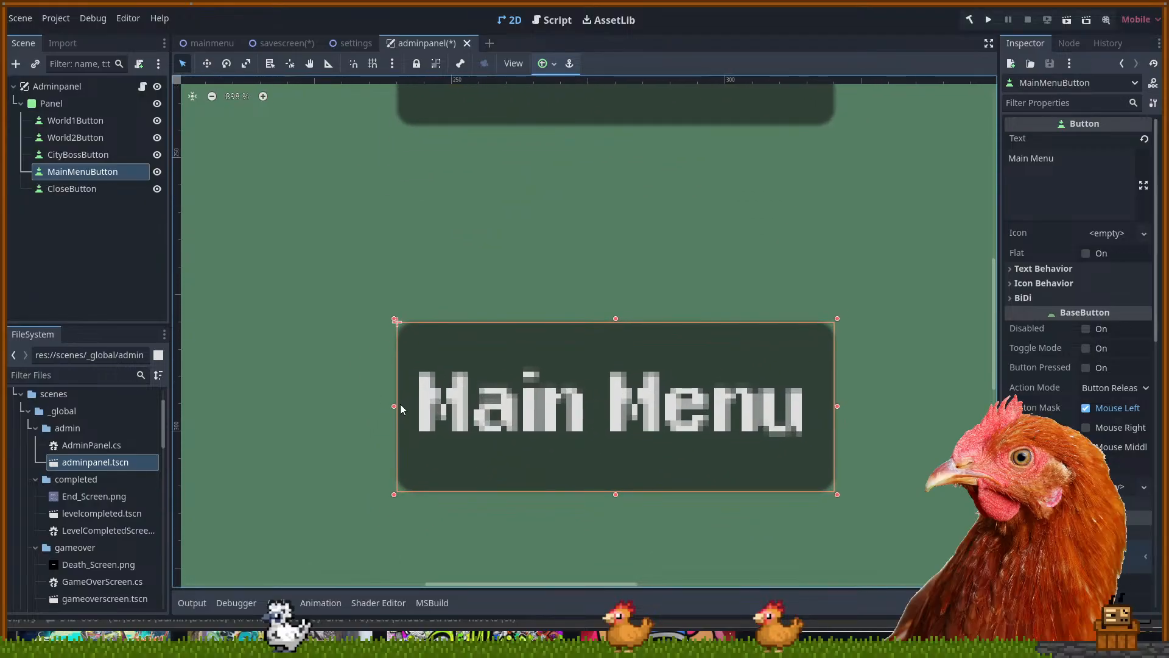
scroll(1072, 365, "down", 3)
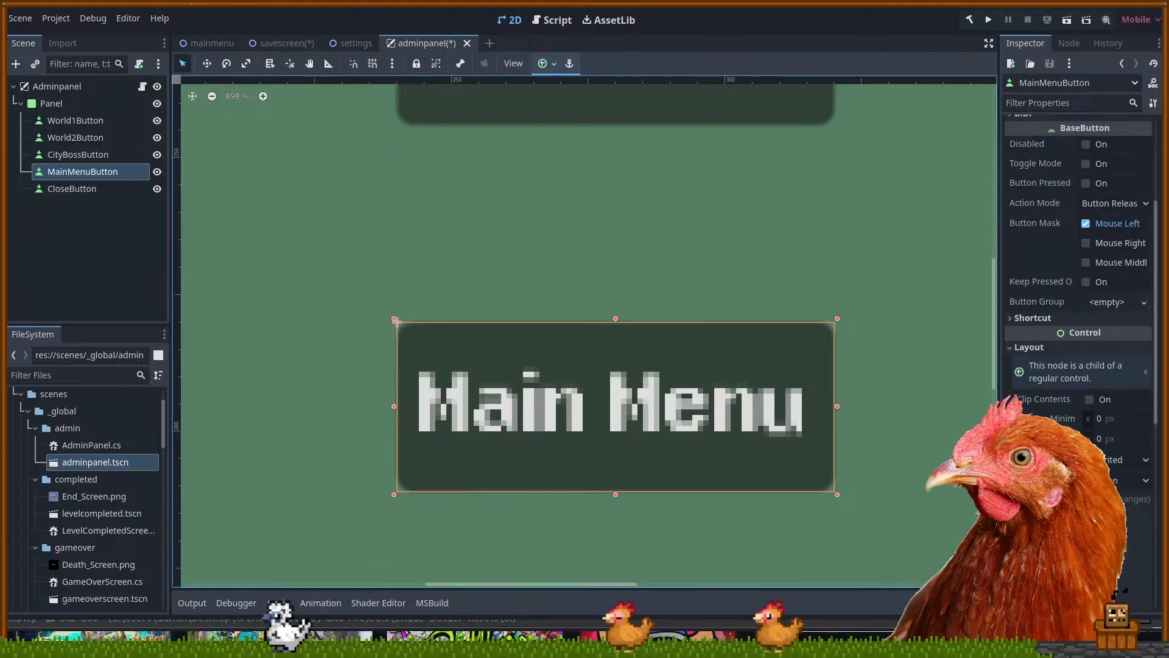
scroll(1051, 361, "down", 3)
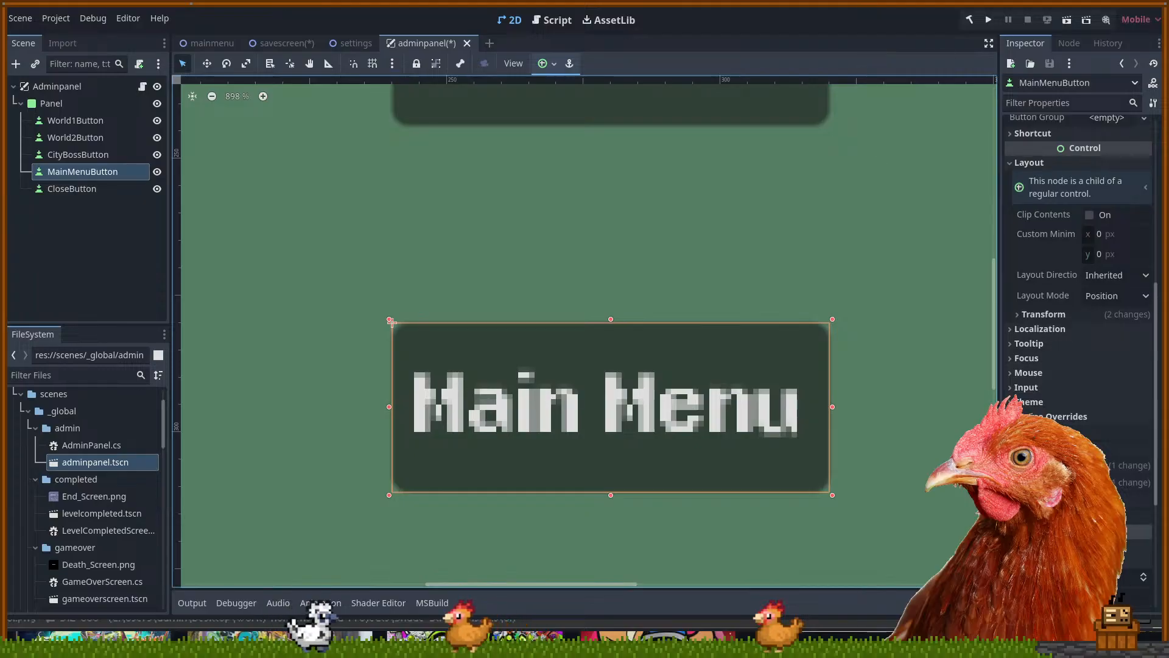
left_click(451, 645)
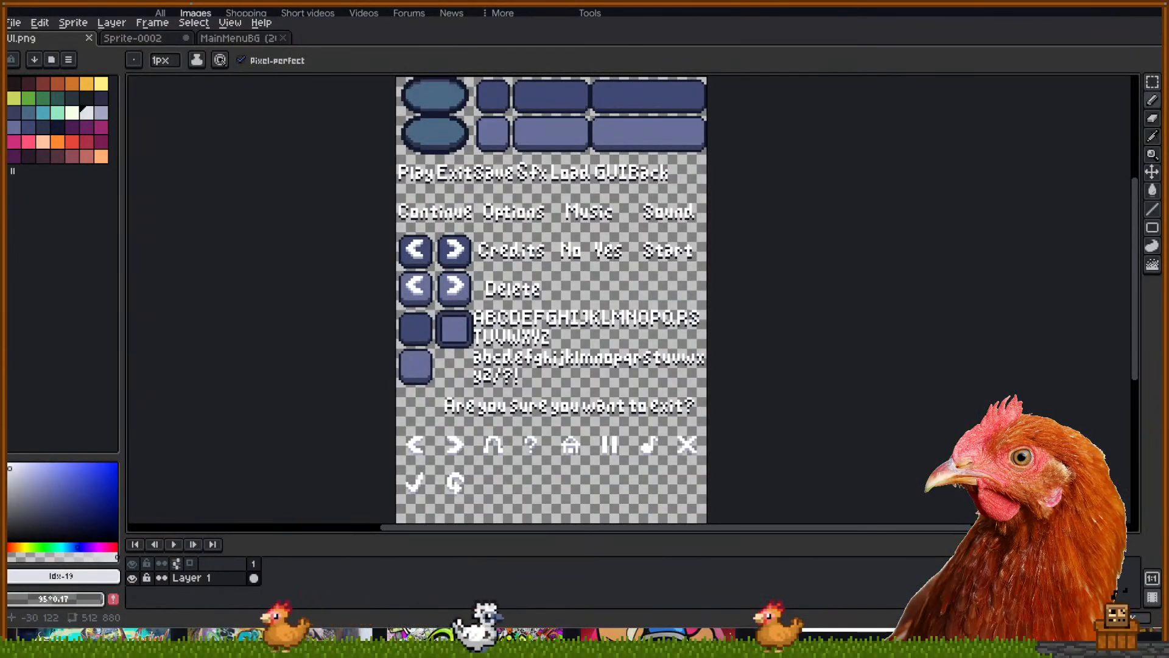
key("ctrl")
key("m")
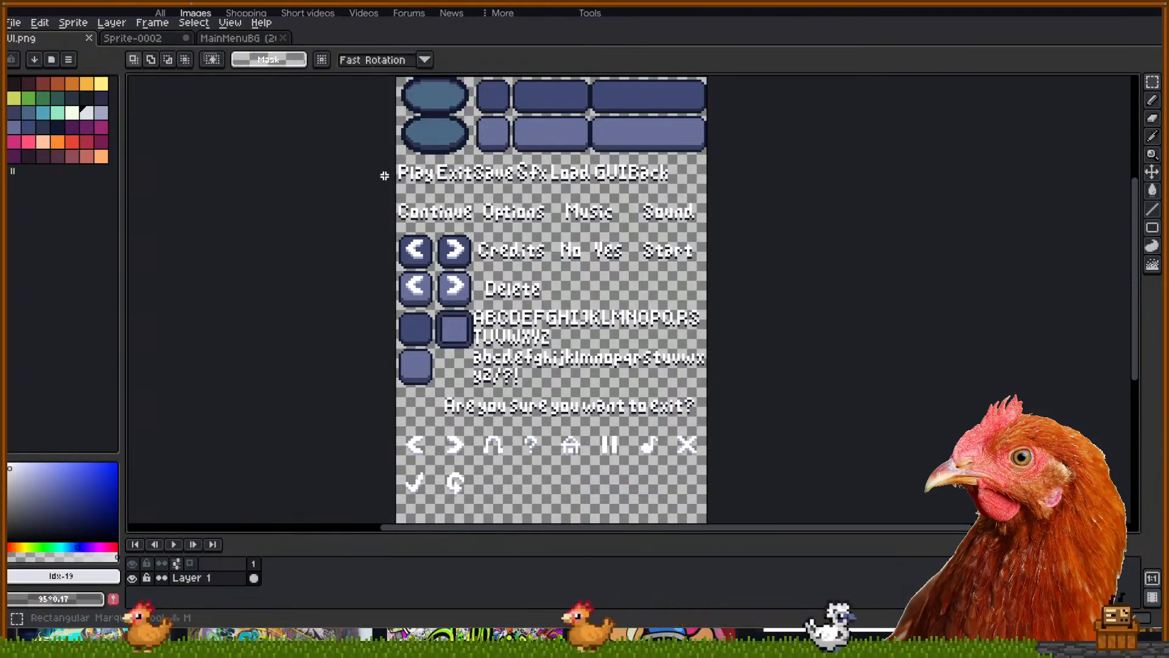
scroll(507, 231, "up", 3)
left_click_drag(619, 389, 569, 290)
scroll(514, 309, "down", 3)
scroll(557, 320, "up", 1)
scroll(567, 365, "down", 1)
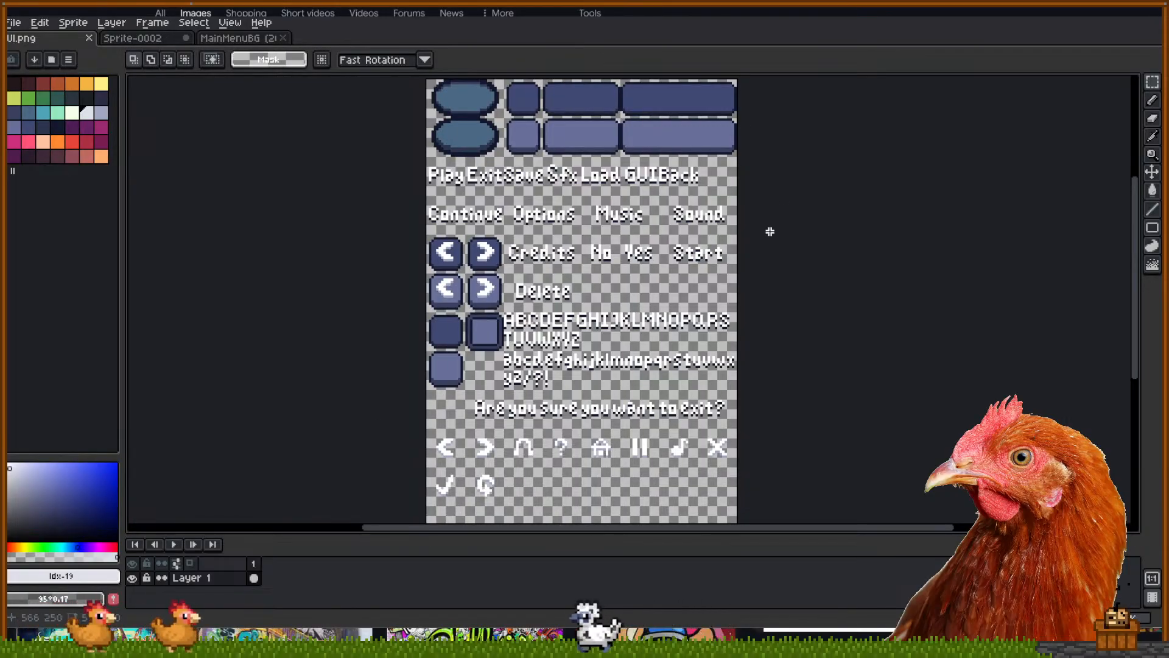
key("ctrl+z")
key("ctrl+z")
key("ctrl+z")
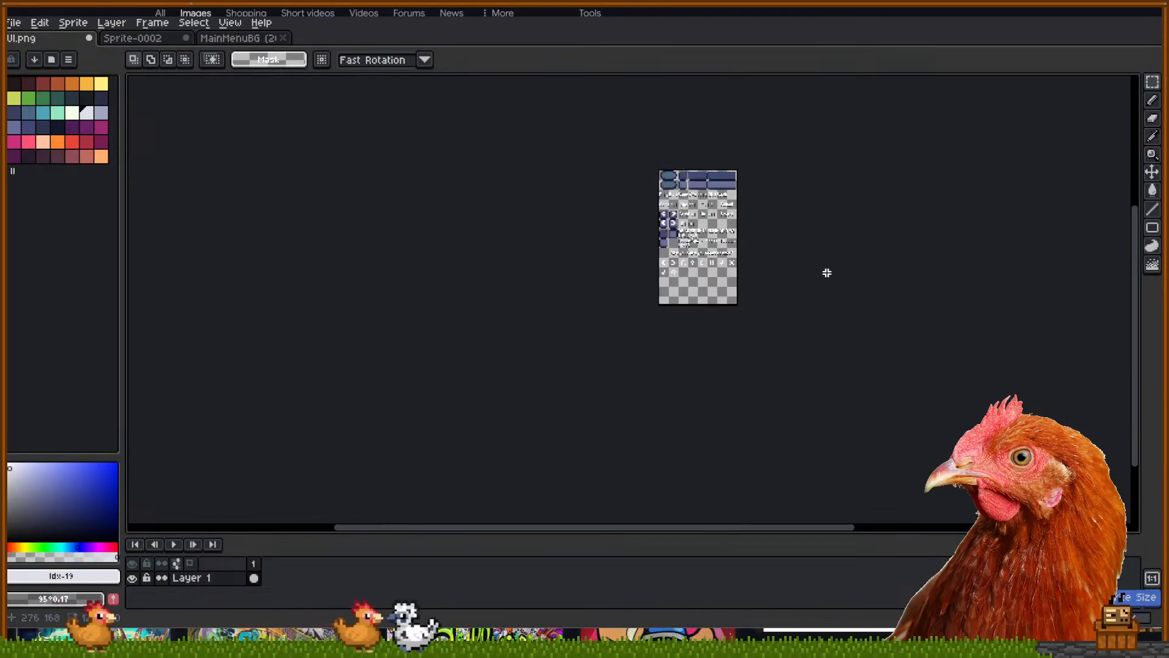
scroll(701, 226, "up", 3)
left_click_drag(793, 239, 710, 339)
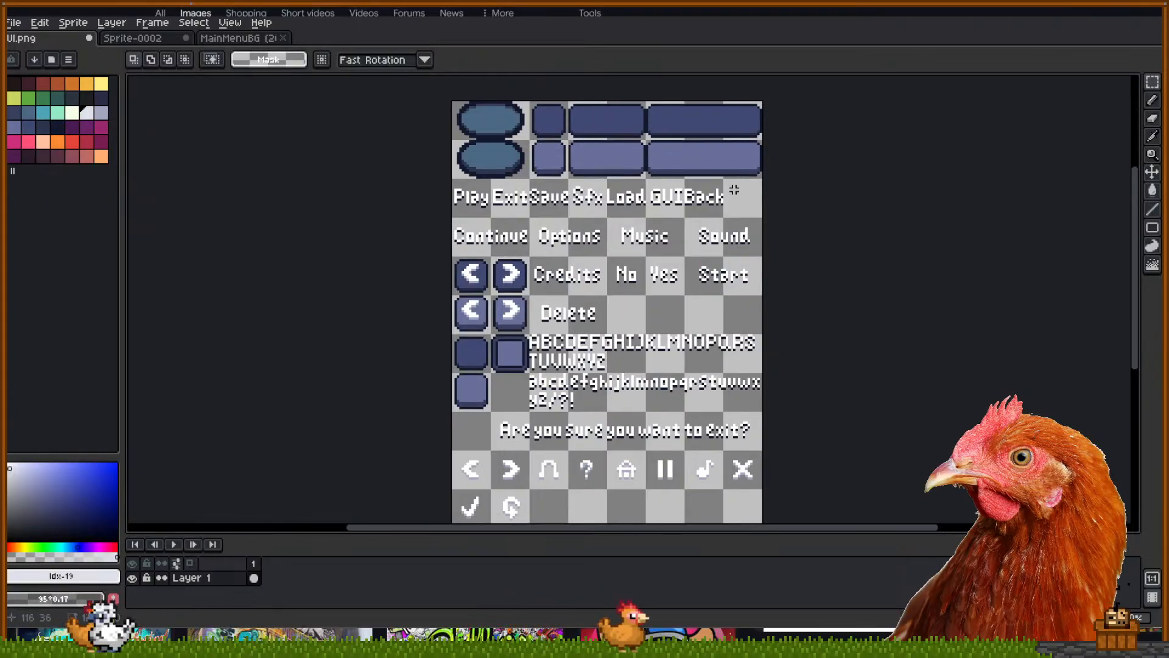
left_click_drag(650, 314, 639, 313)
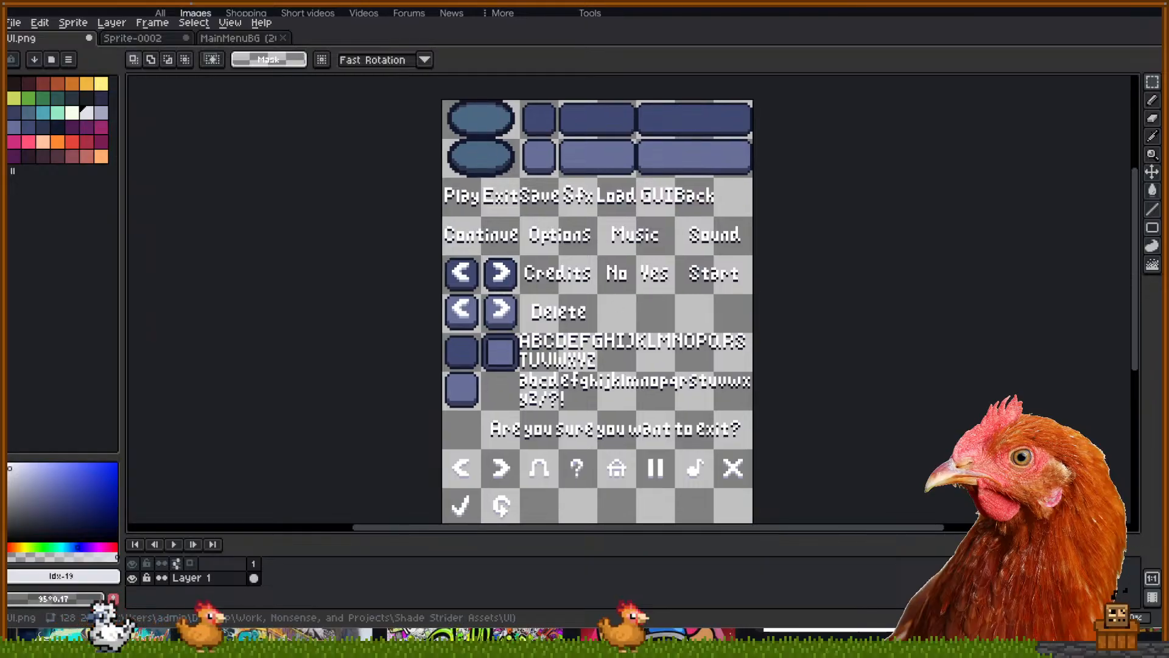
key("alt+Tab")
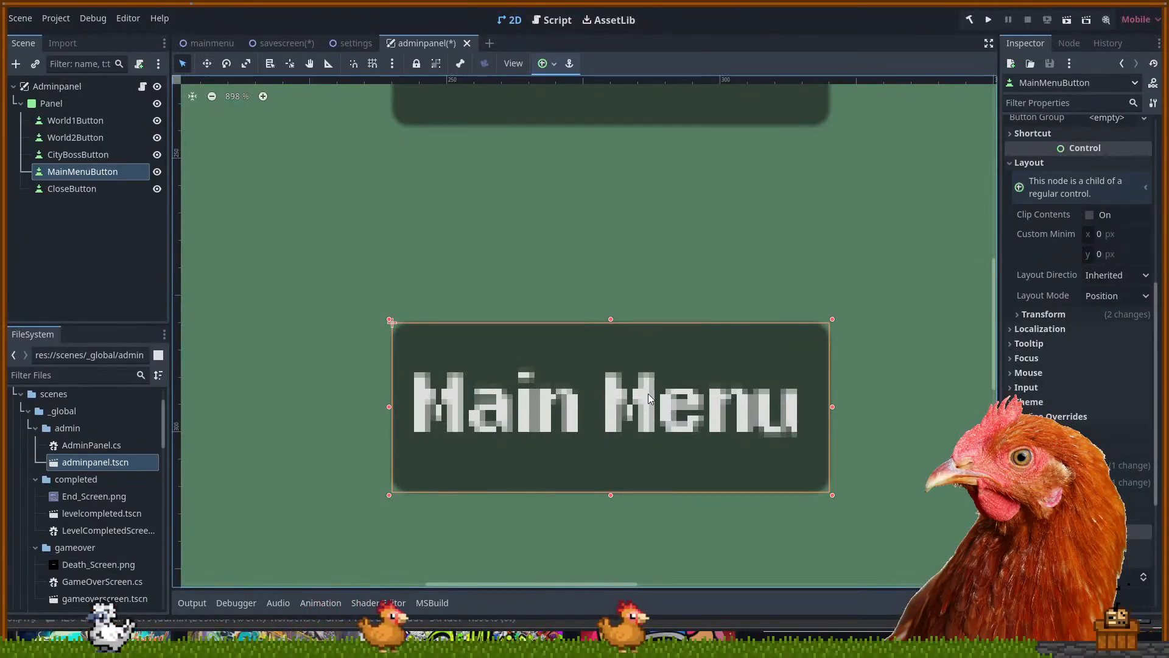
Zoom out on the adminpanel canvas, then bring up the settings scene tab
scroll(544, 205, "down", 10)
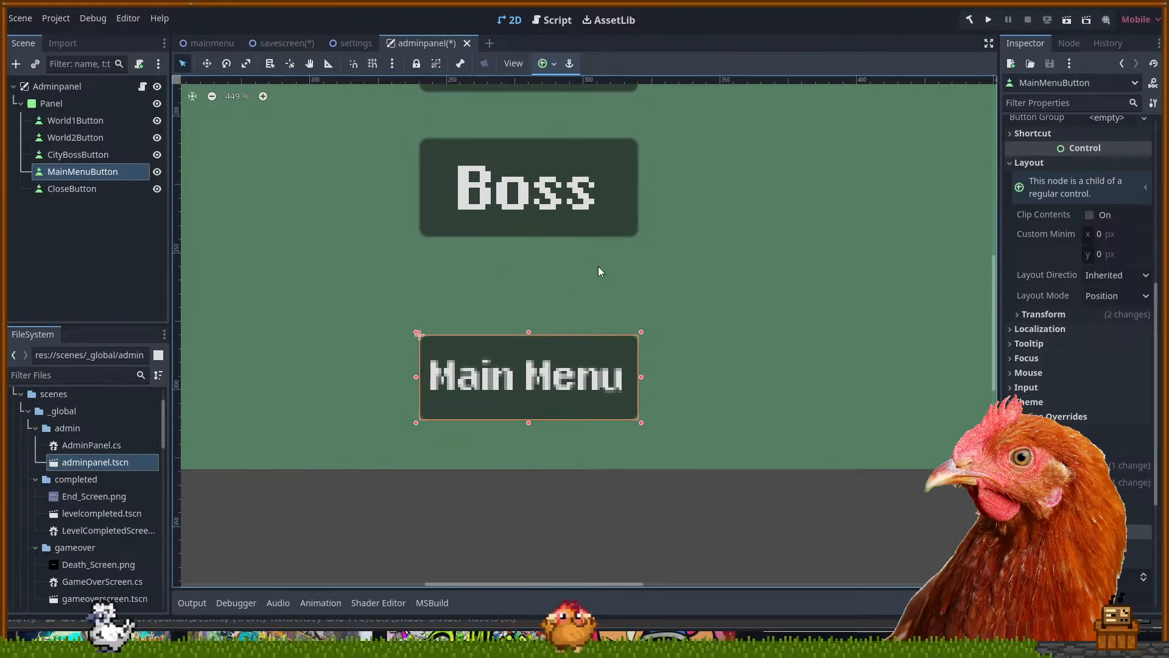
scroll(503, 326, "down", 2)
scroll(97, 536, "down", 7)
scroll(98, 534, "down", 6)
scroll(91, 529, "up", 4)
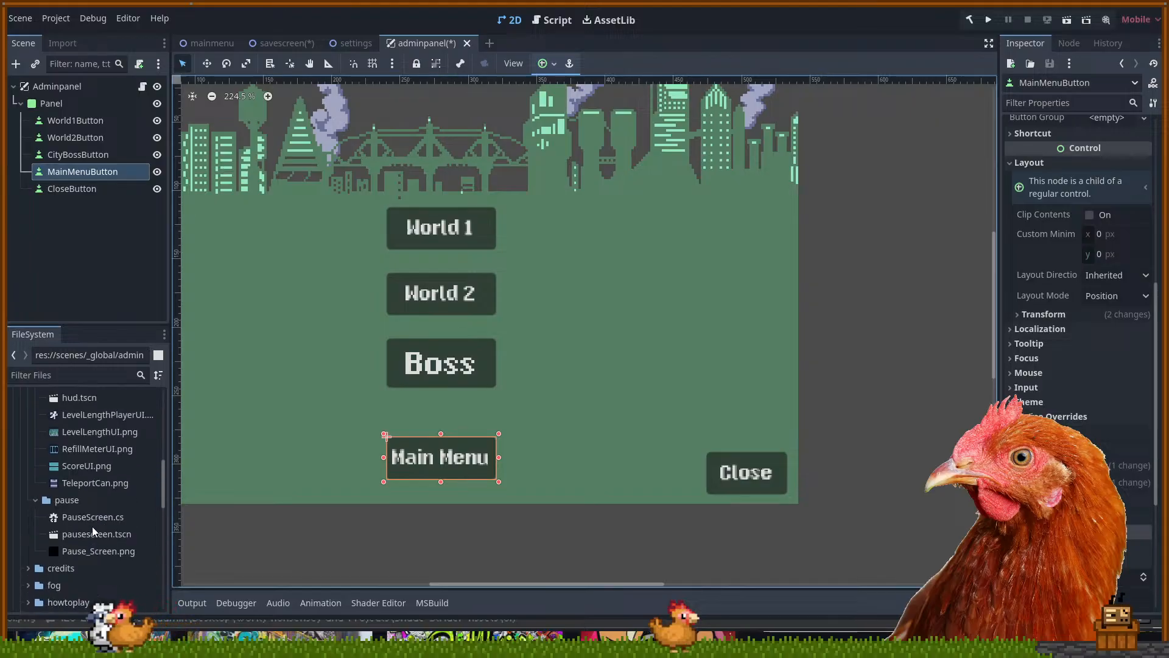
scroll(88, 522, "up", 10)
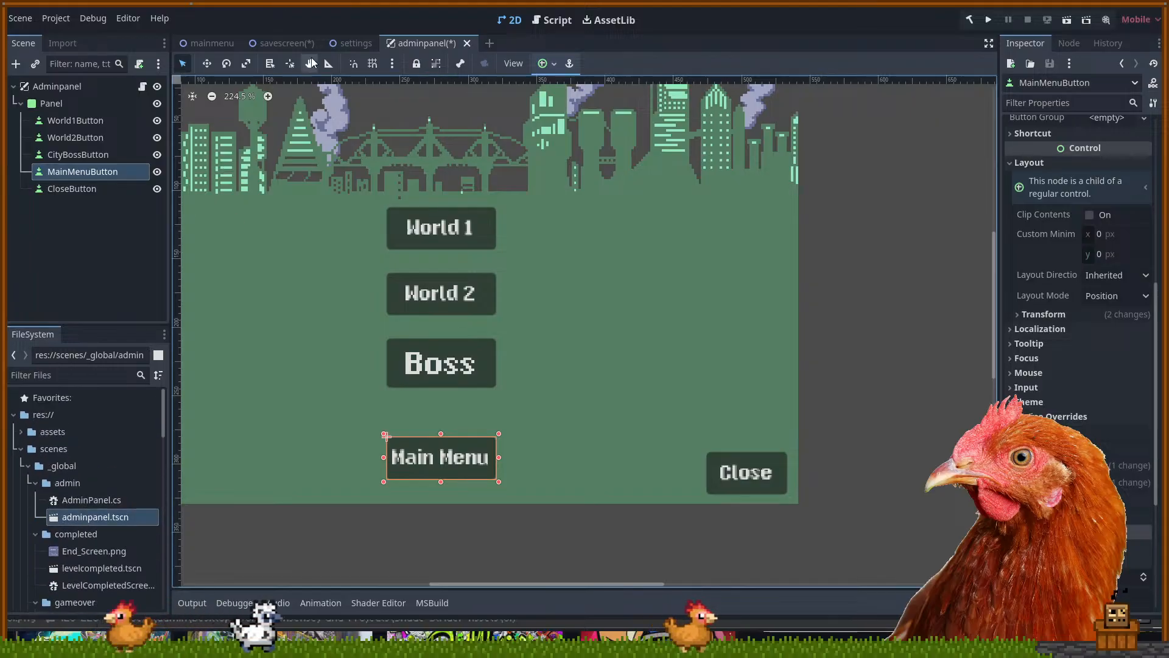
left_click(354, 43)
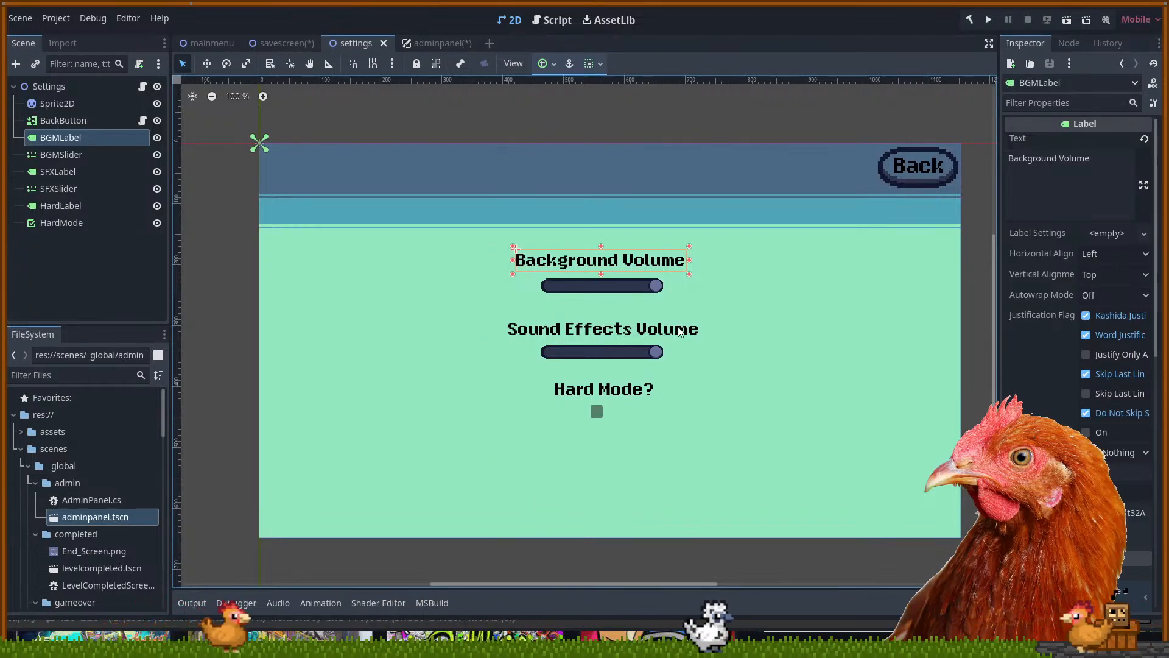
left_click(644, 201)
left_click(718, 123)
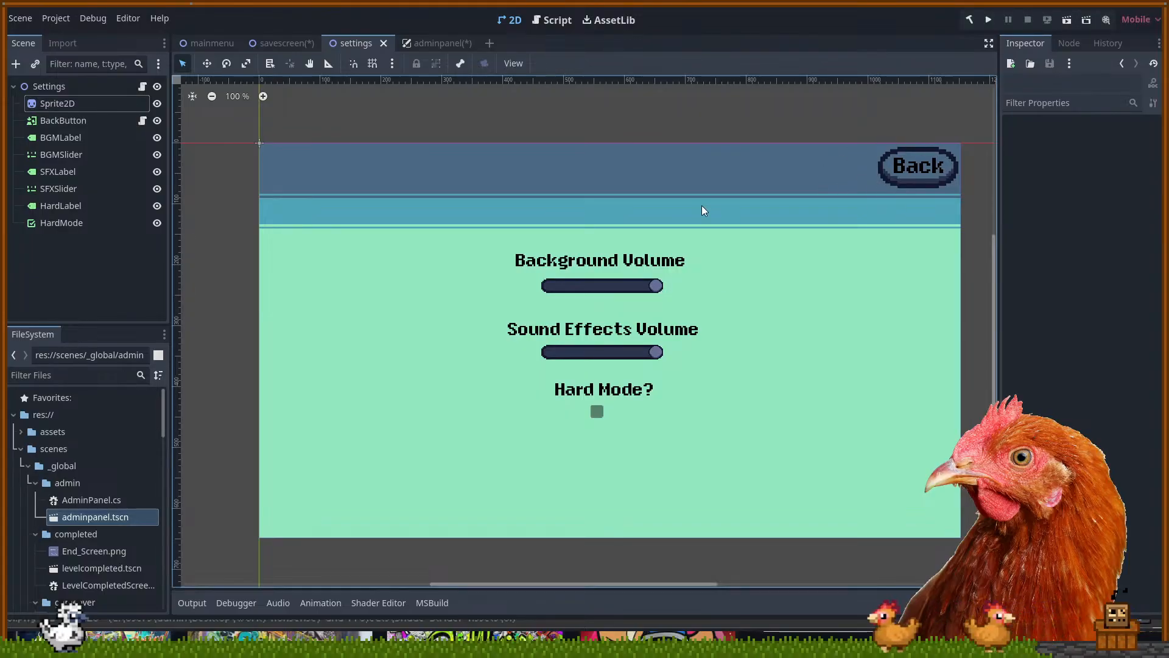
scroll(663, 358, "up", 1)
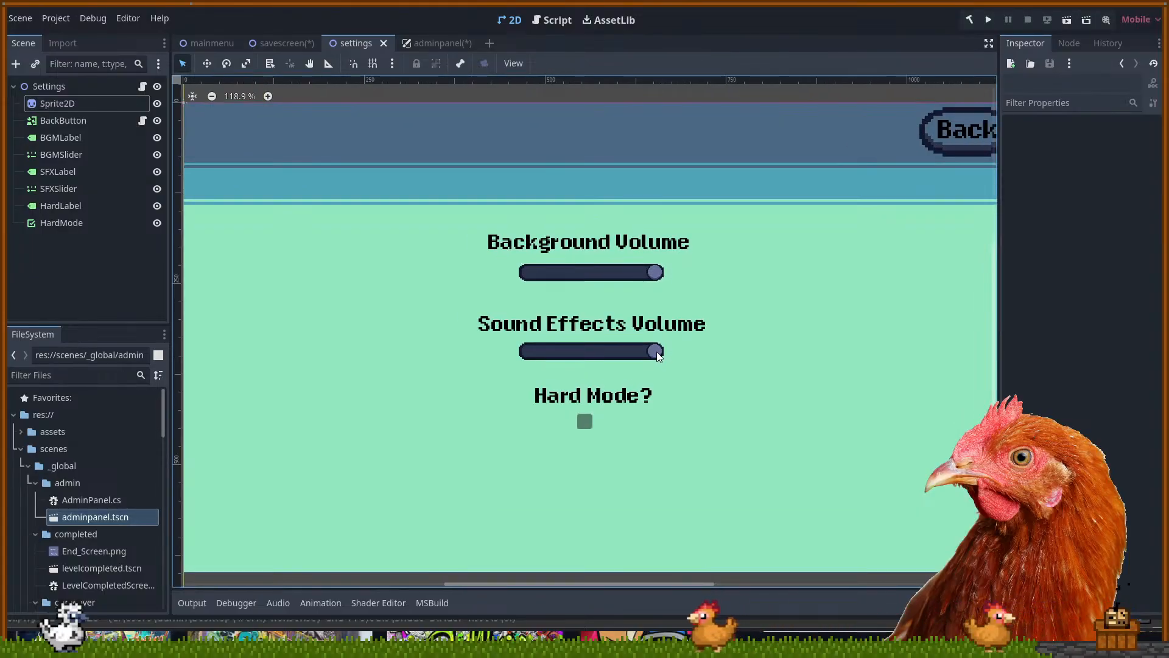
left_click(661, 353)
scroll(589, 353, "up", 1)
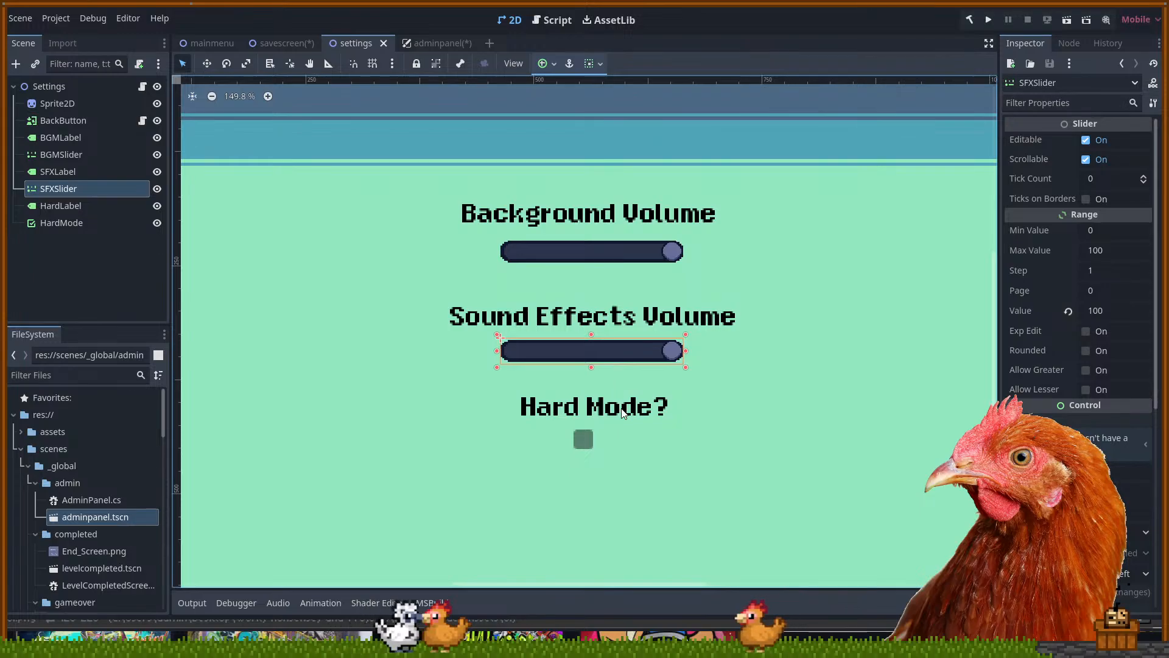
left_click(577, 411)
scroll(577, 412, "up", 1)
scroll(576, 412, "up", 3)
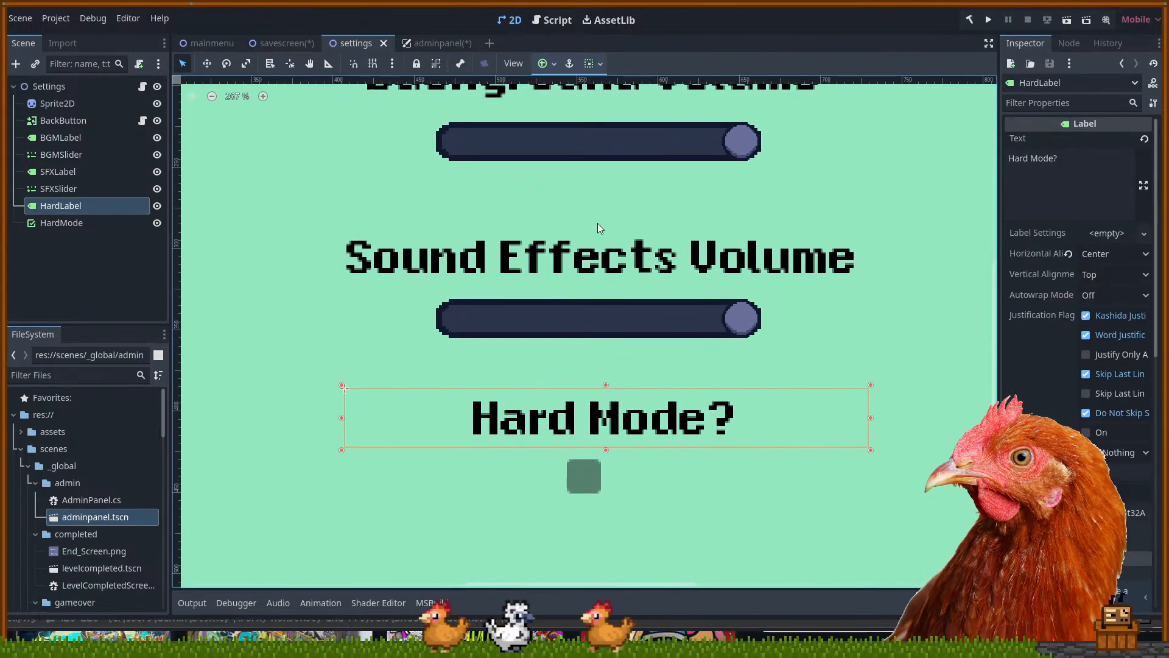
left_click(584, 152)
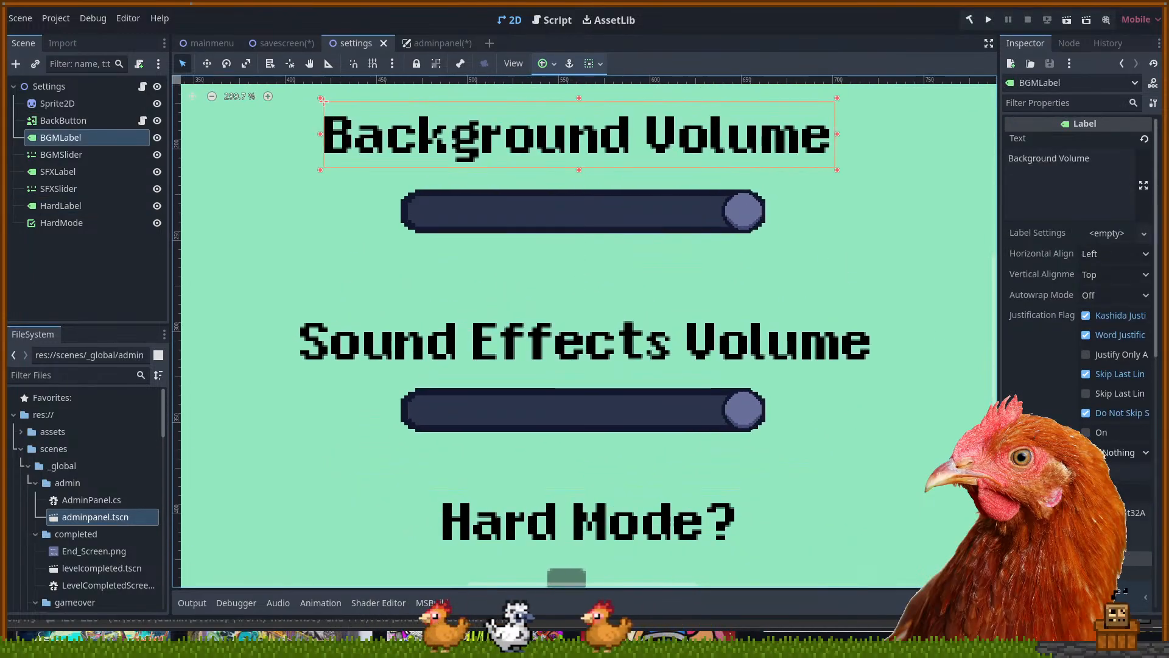
scroll(1084, 365, "down", 6)
Set BGMLabel's font size override to 32 px after trying 64 and other sizes
left_click(1104, 417)
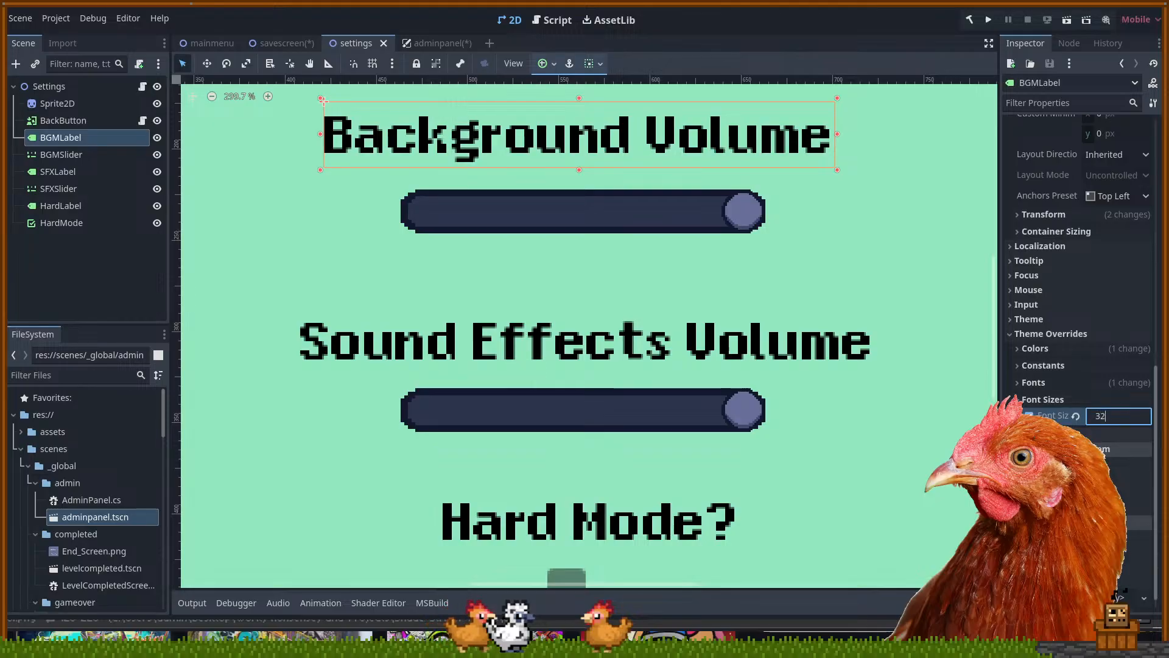
type("32")
key("Return")
left_click_drag(1107, 417, 1067, 416)
left_click(1106, 416)
type("64")
key("Return")
mouse_move(1120, 418)
left_mouse_down()
mouse_move(1090, 418)
mouse_move(1108, 418)
left_mouse_up()
left_click(1109, 418)
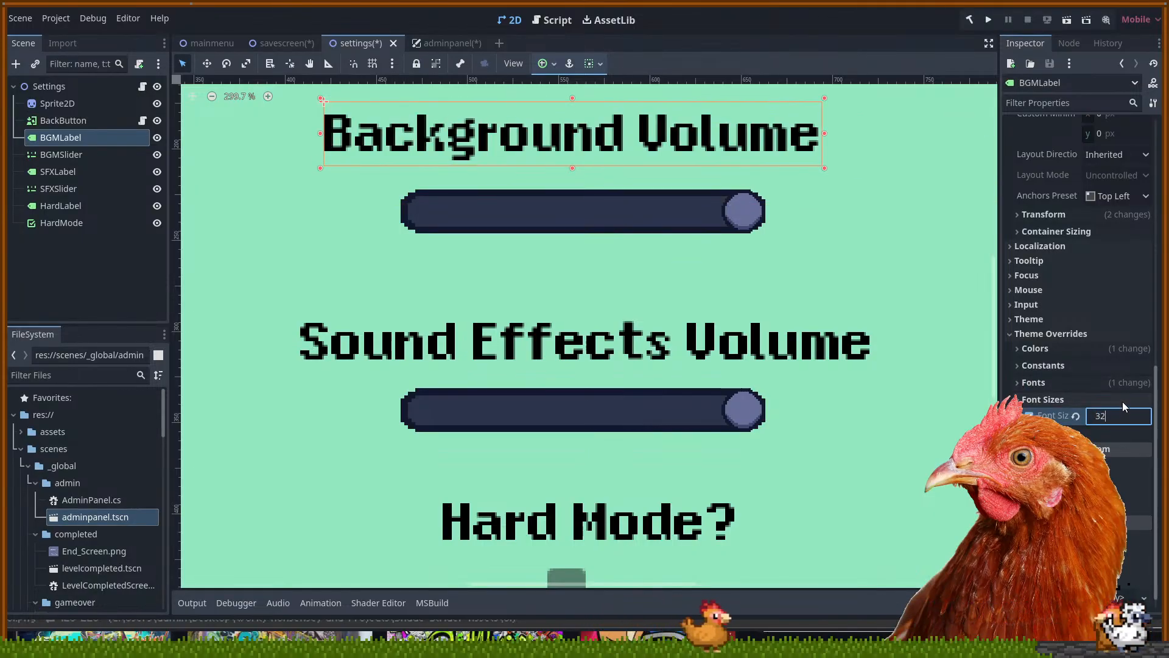
type("32")
key("Return")
Re-centre the Background Volume label above its slider, comparing with the Sound Effects label
scroll(487, 167, "up", 3)
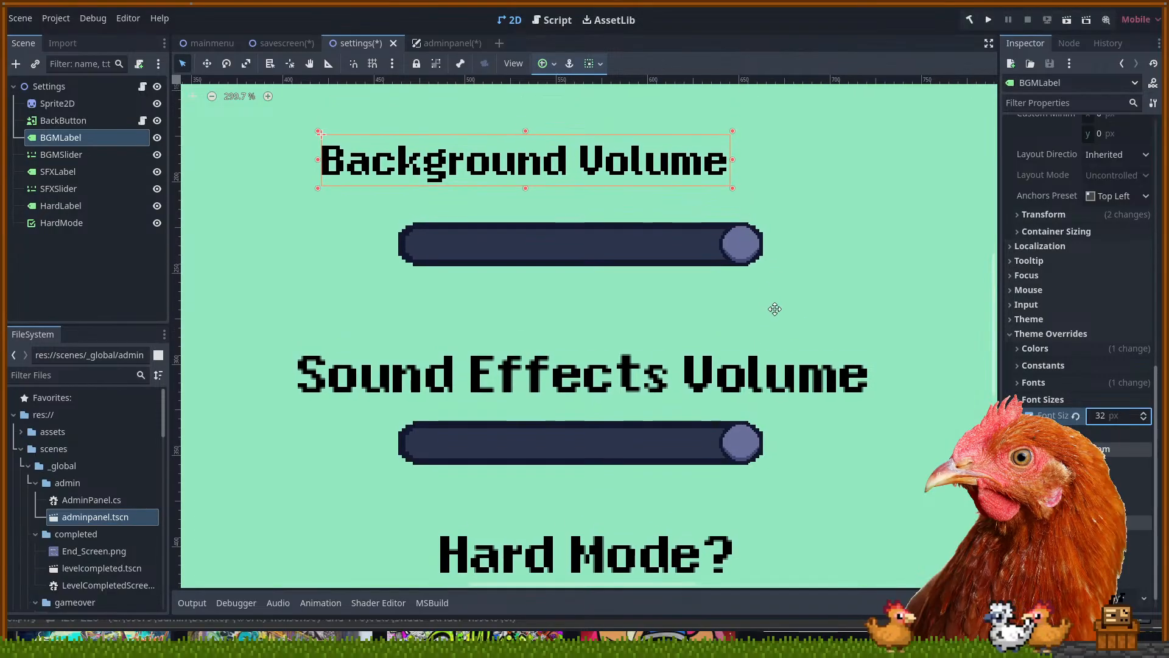
left_click_drag(496, 187, 589, 185)
scroll(574, 339, "down", 2)
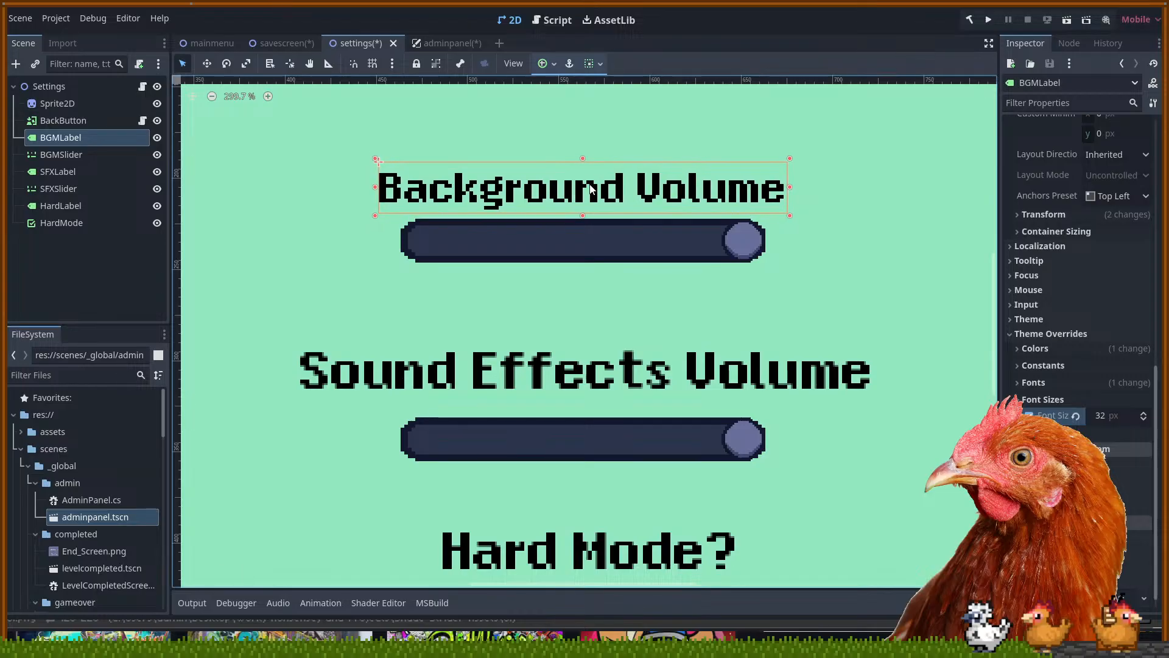
left_click(609, 364)
scroll(586, 284, "down", 5)
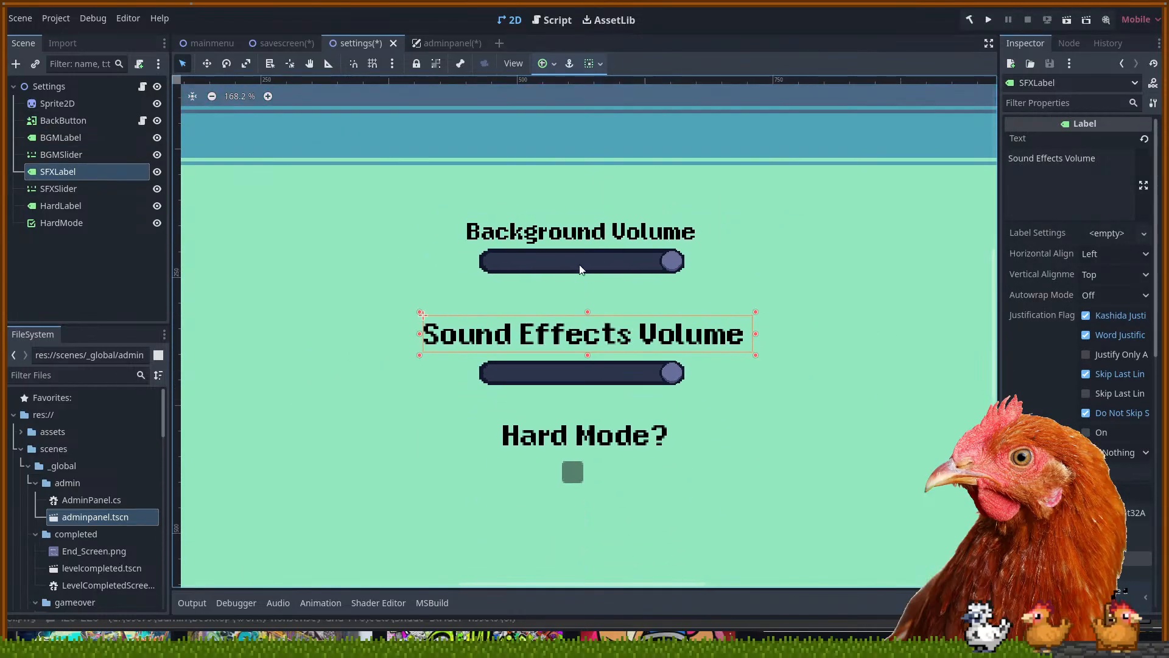
scroll(578, 258, "up", 2)
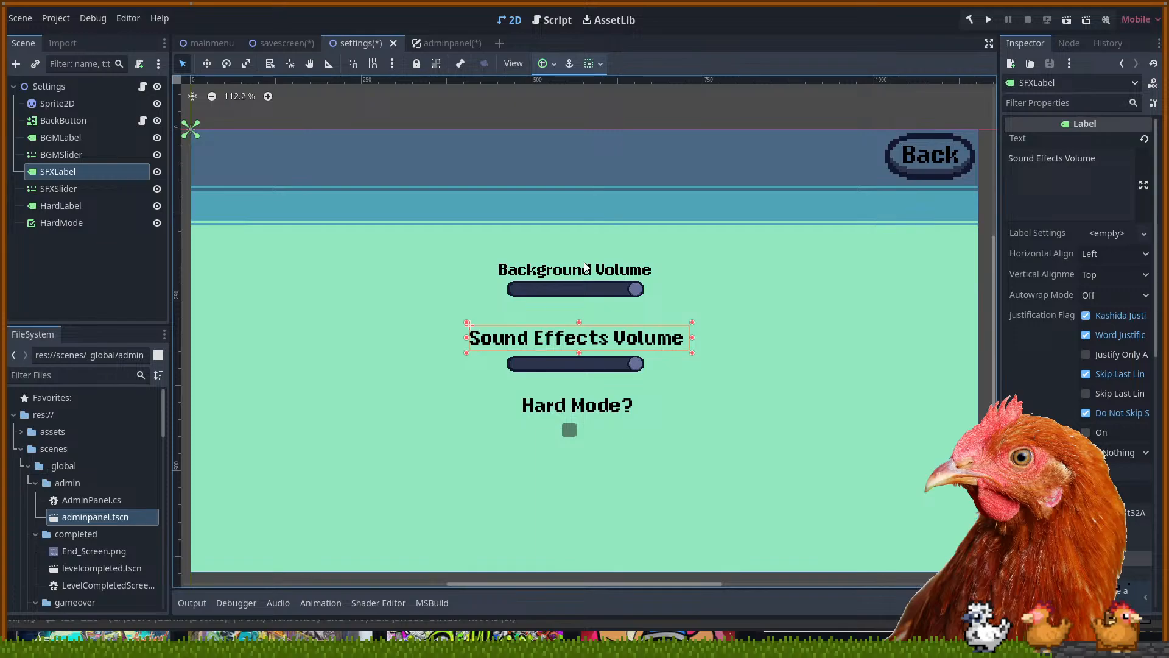
left_click(583, 275)
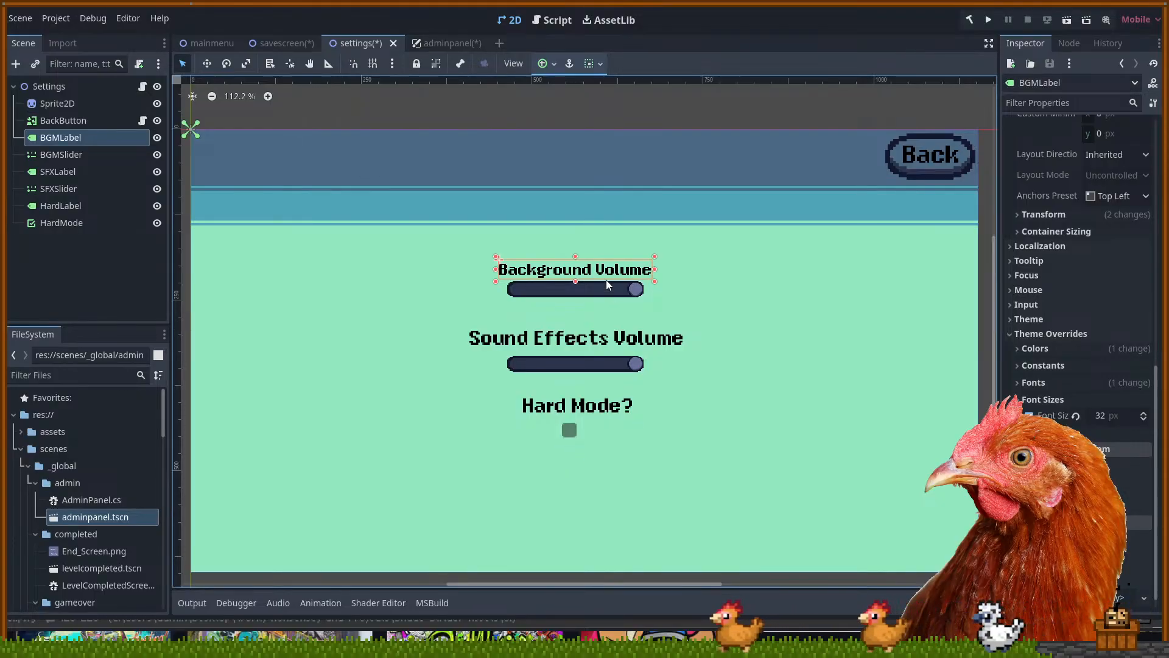
left_click_drag(606, 272, 607, 273)
left_click(689, 306)
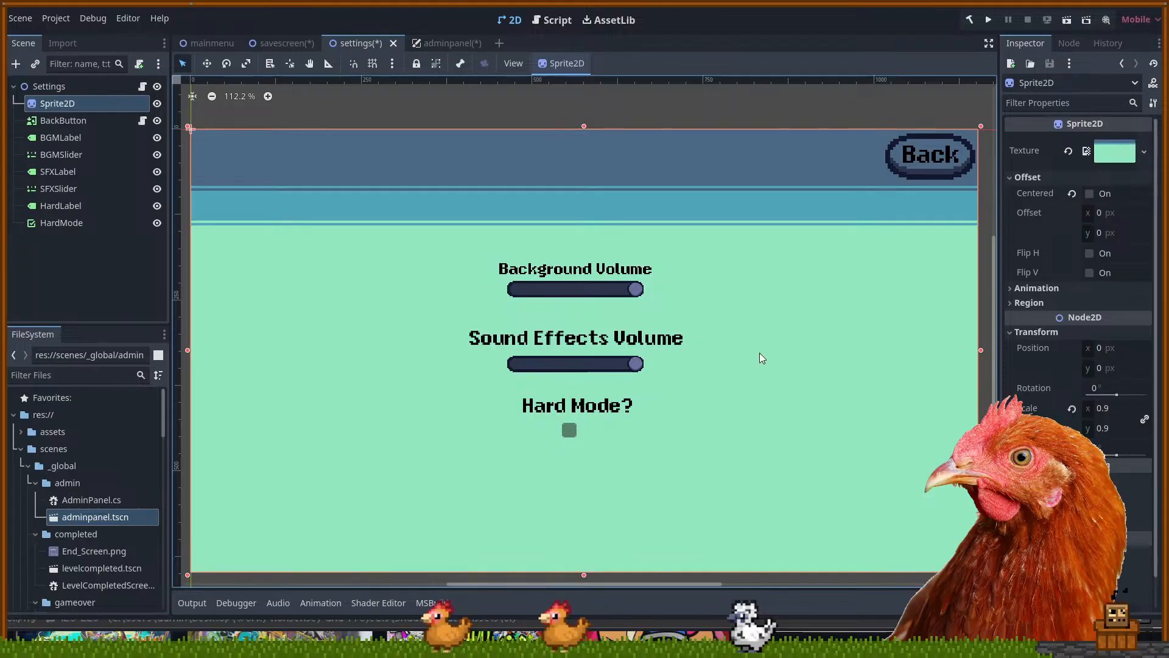
left_click(561, 270)
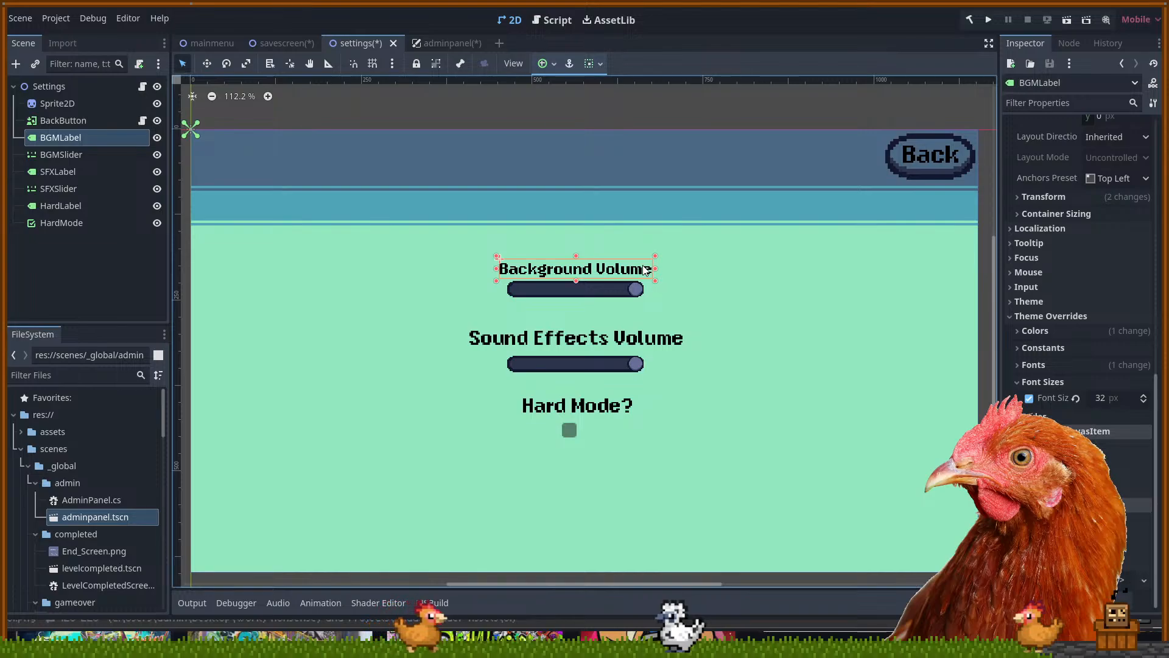
left_click(711, 268)
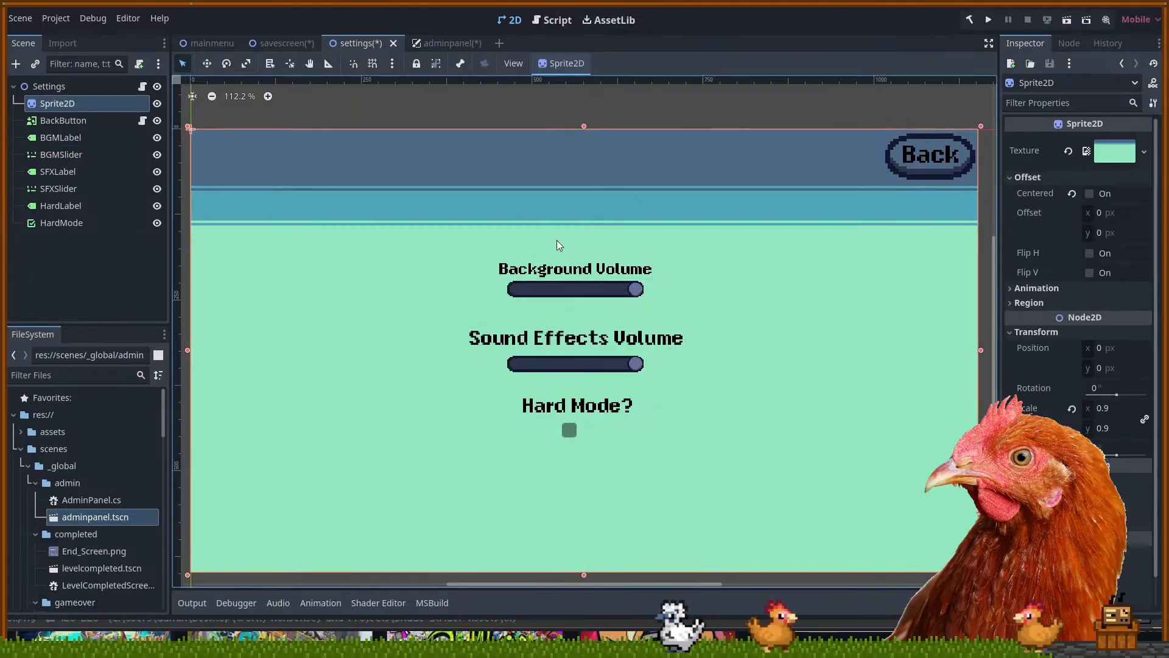
left_click(454, 42)
left_click_drag(465, 182, 586, 227)
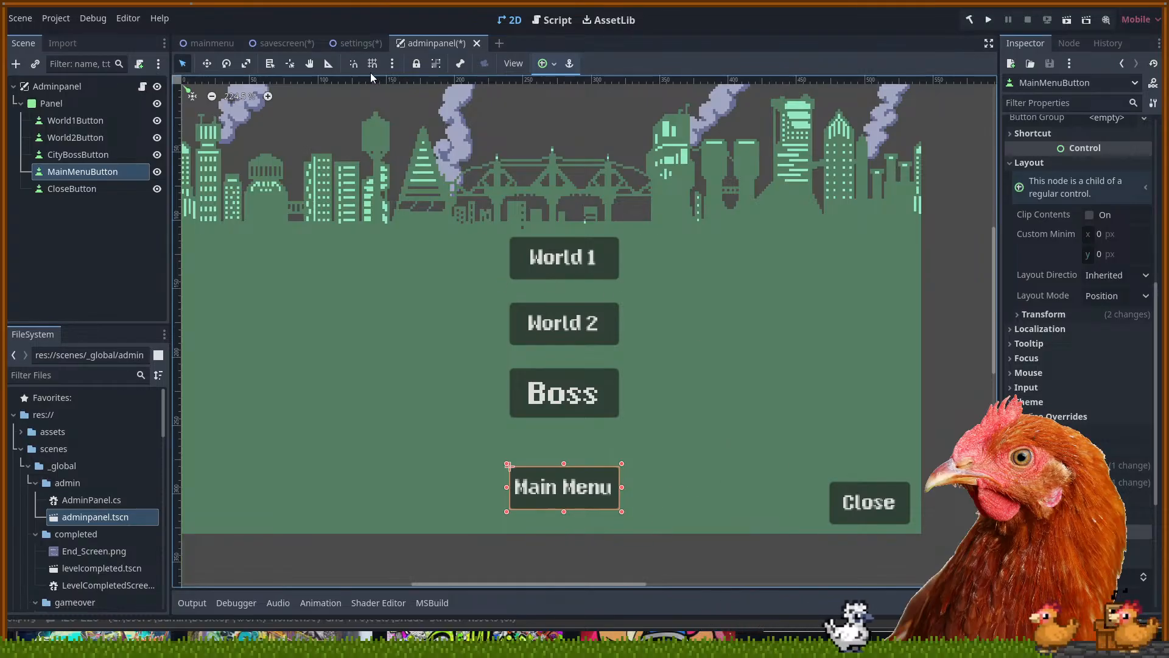
scroll(645, 284, "up", 1)
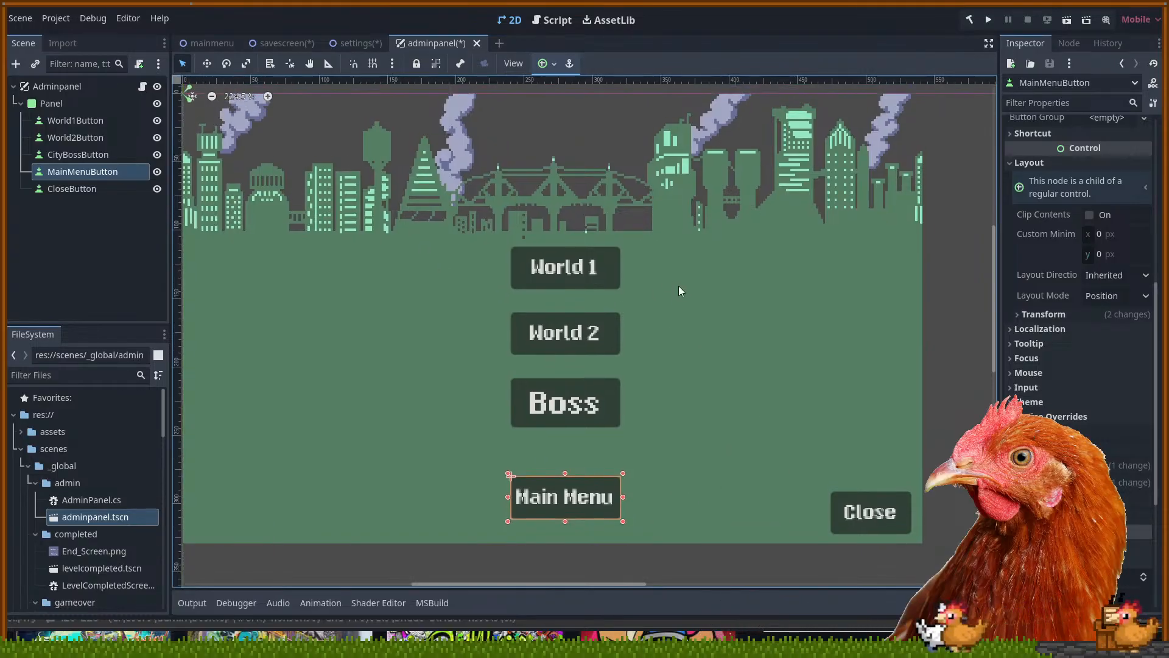
left_click(610, 271)
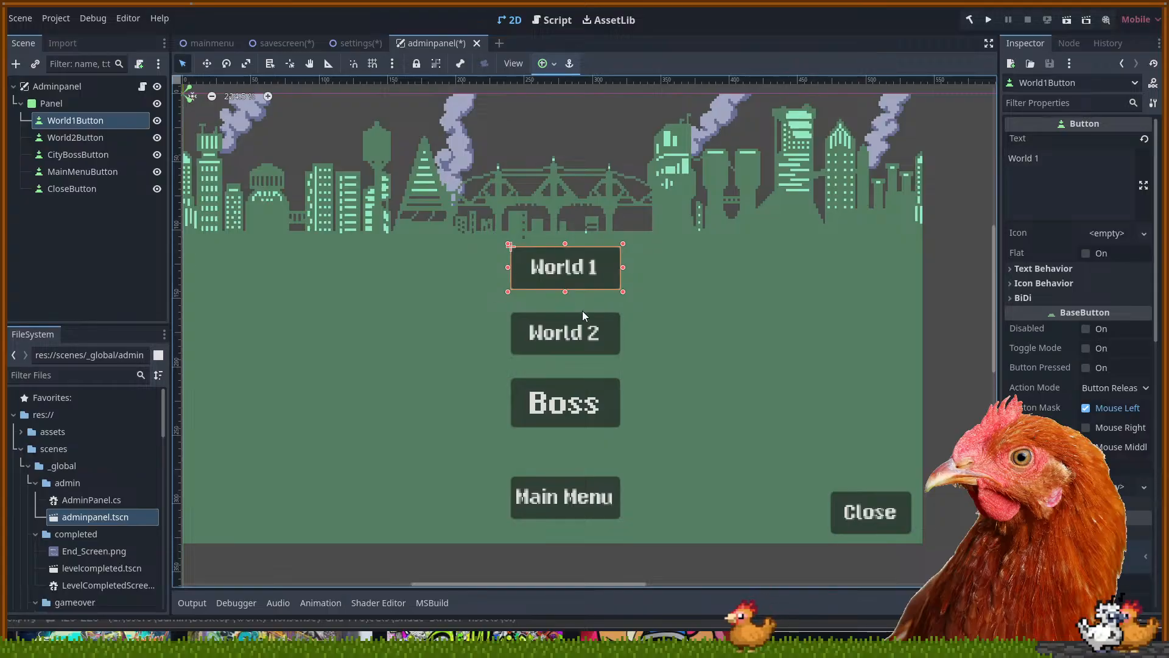
scroll(746, 287, "down", 2)
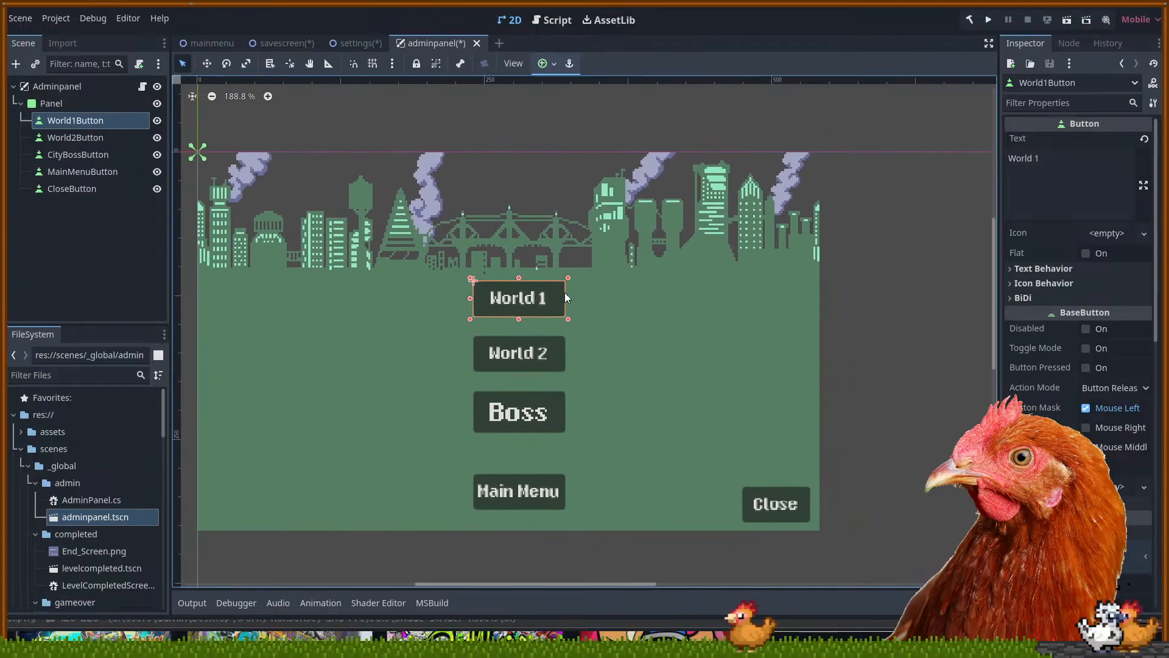
left_click_drag(482, 194, 521, 194)
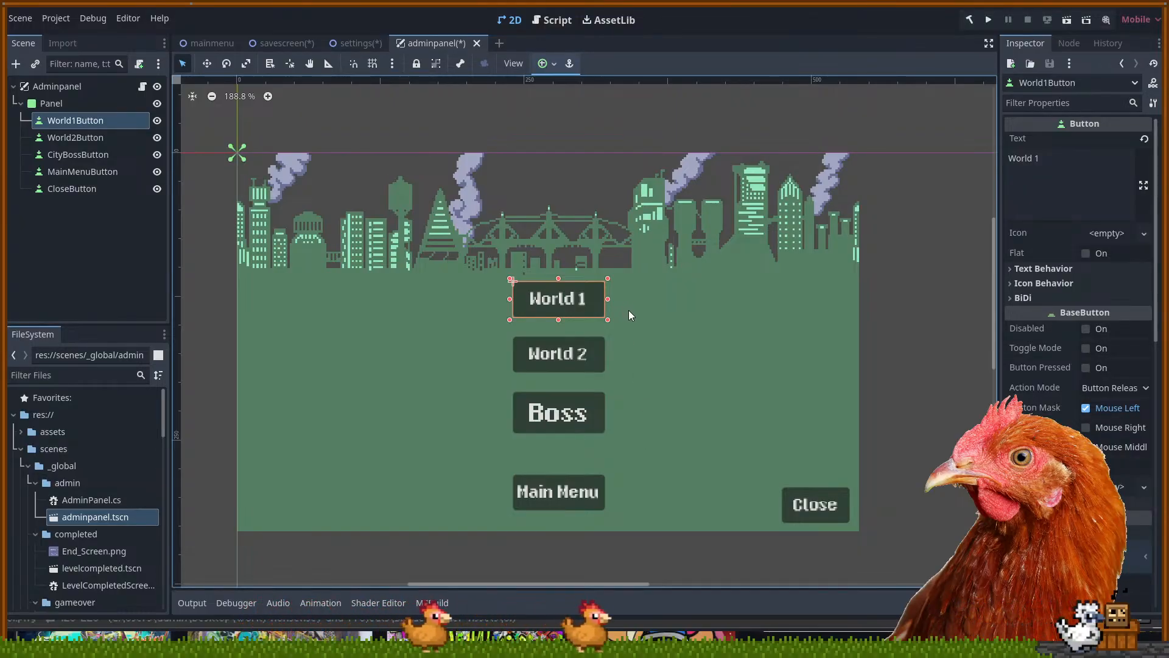
left_click(345, 43)
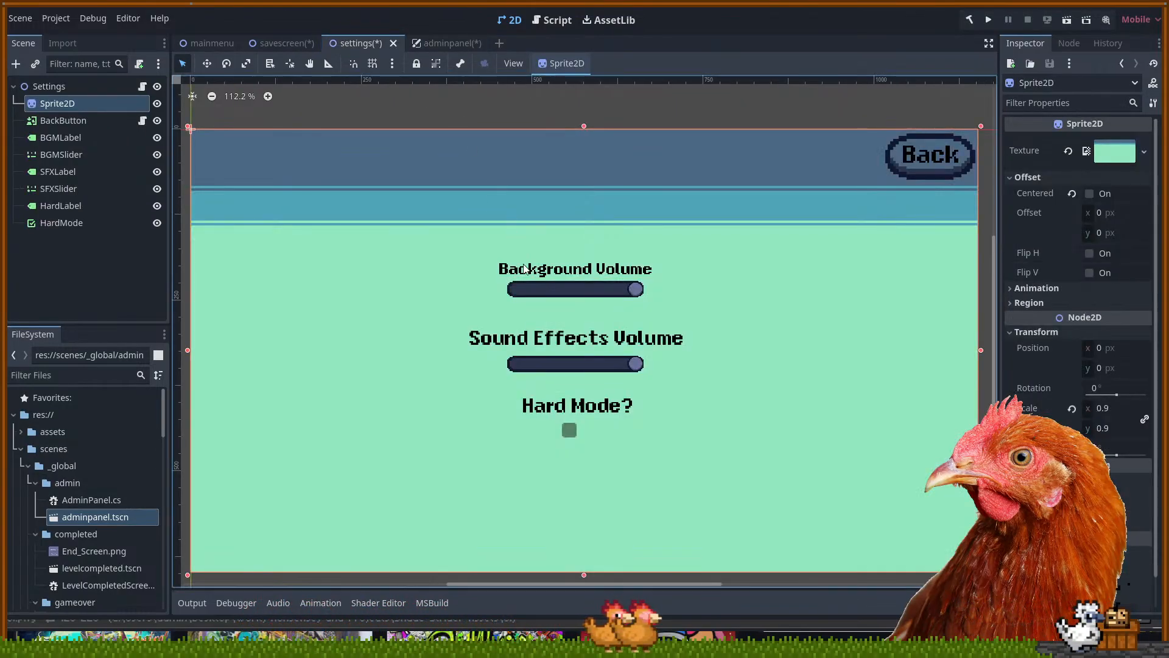
Look over the save screen scene, then the main menu scene and its background image
left_click(256, 42)
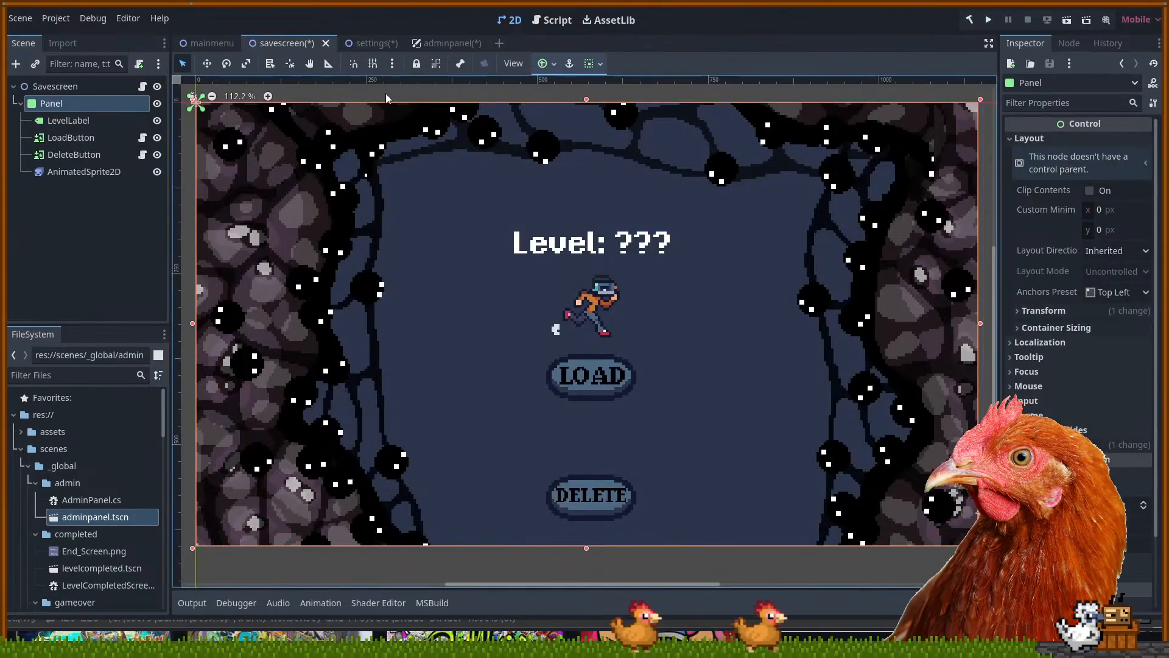
scroll(437, 298, "down", 2)
scroll(457, 294, "up", 1)
left_click_drag(534, 319, 551, 360)
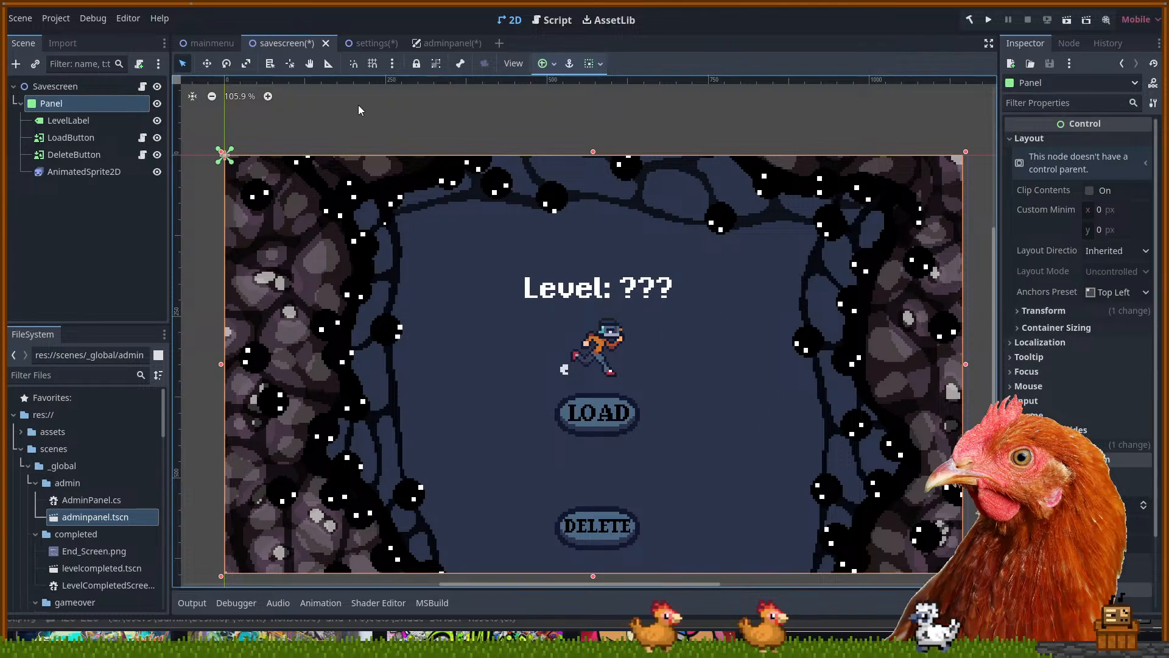
left_click(213, 44)
scroll(766, 297, "up", 4)
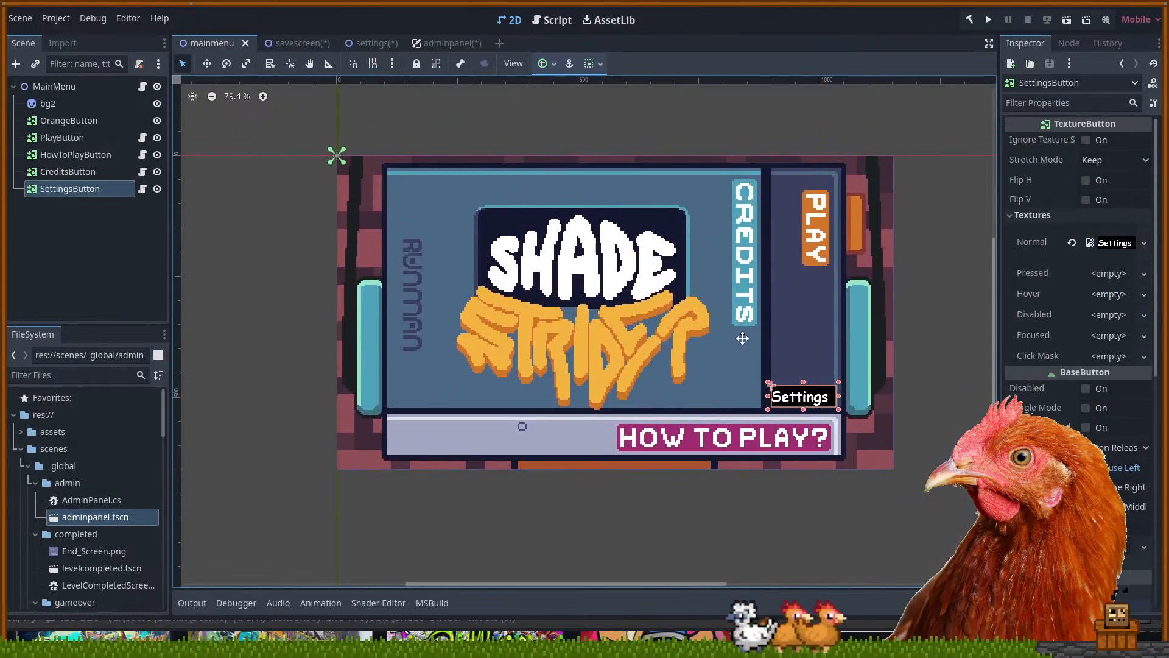
mouse_move(635, 349)
left_mouse_down()
mouse_move(603, 375)
mouse_move(626, 367)
left_mouse_up()
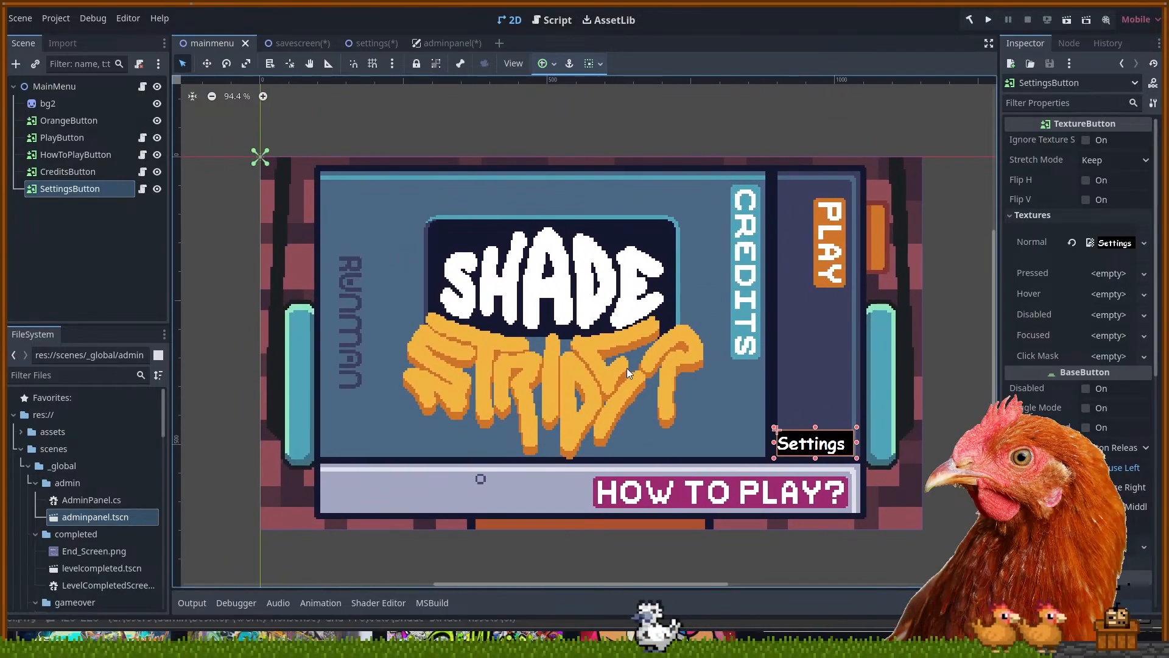
left_click(723, 383)
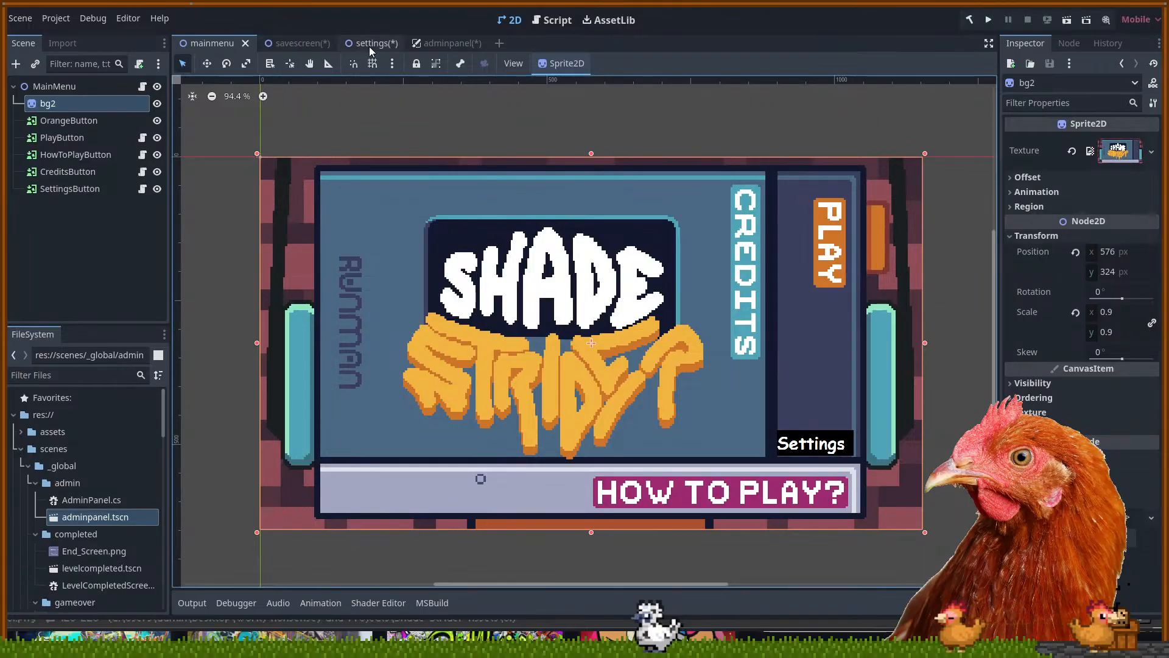
Check the save screen scene again and return to the mainmenu scene
left_click(315, 46)
scroll(598, 343, "up", 6)
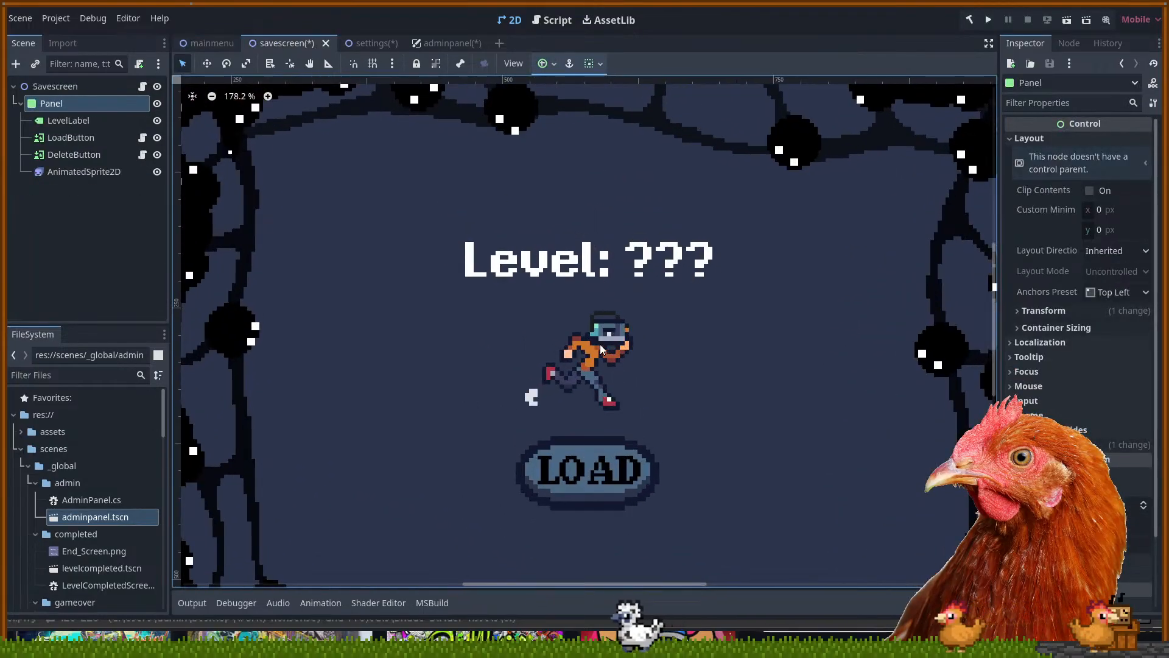
scroll(609, 293, "up", 10)
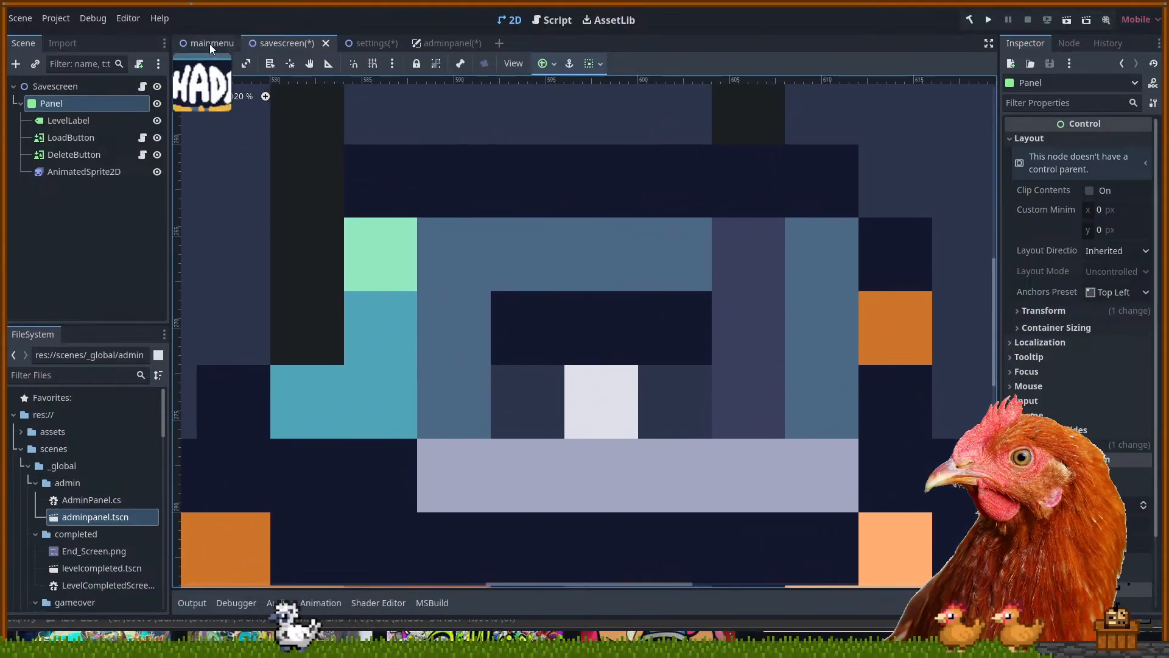
left_click(209, 44)
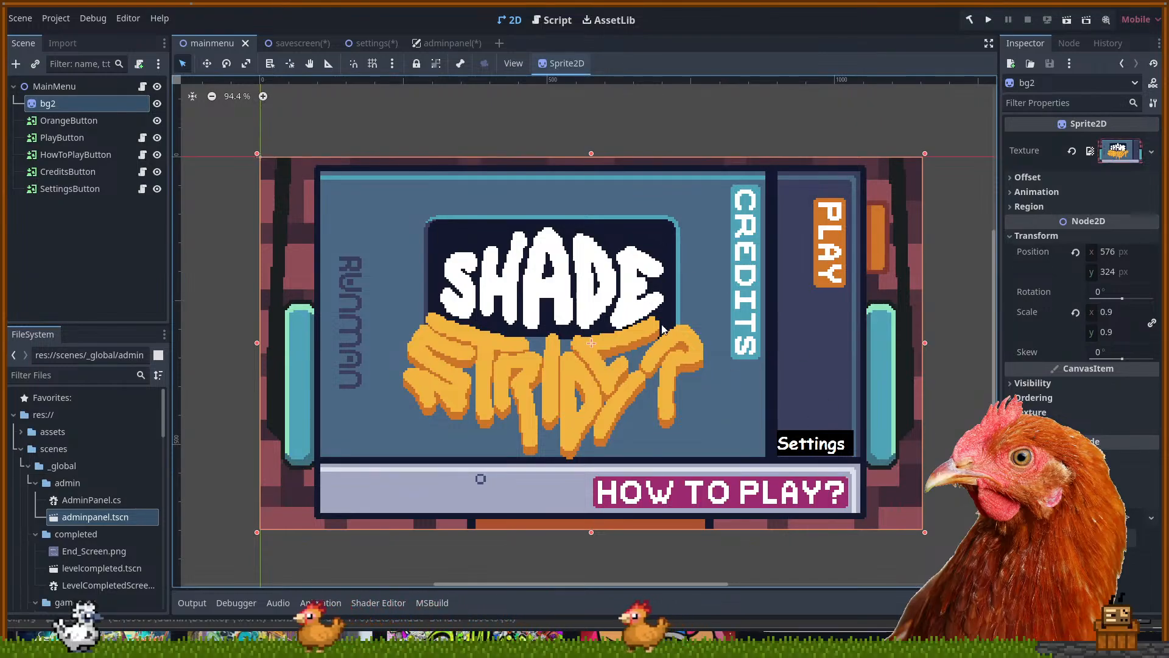
Bring Aseprite forward and open the Sprite-0002 menu sketch tab
left_click(1082, 5)
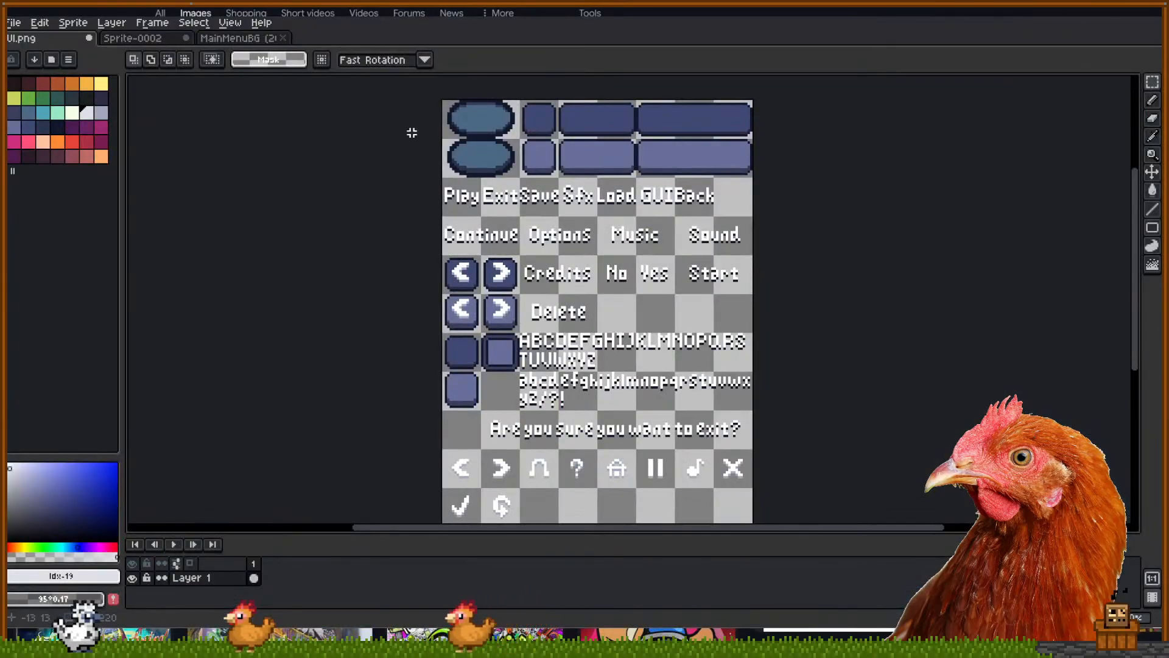
left_click(237, 39)
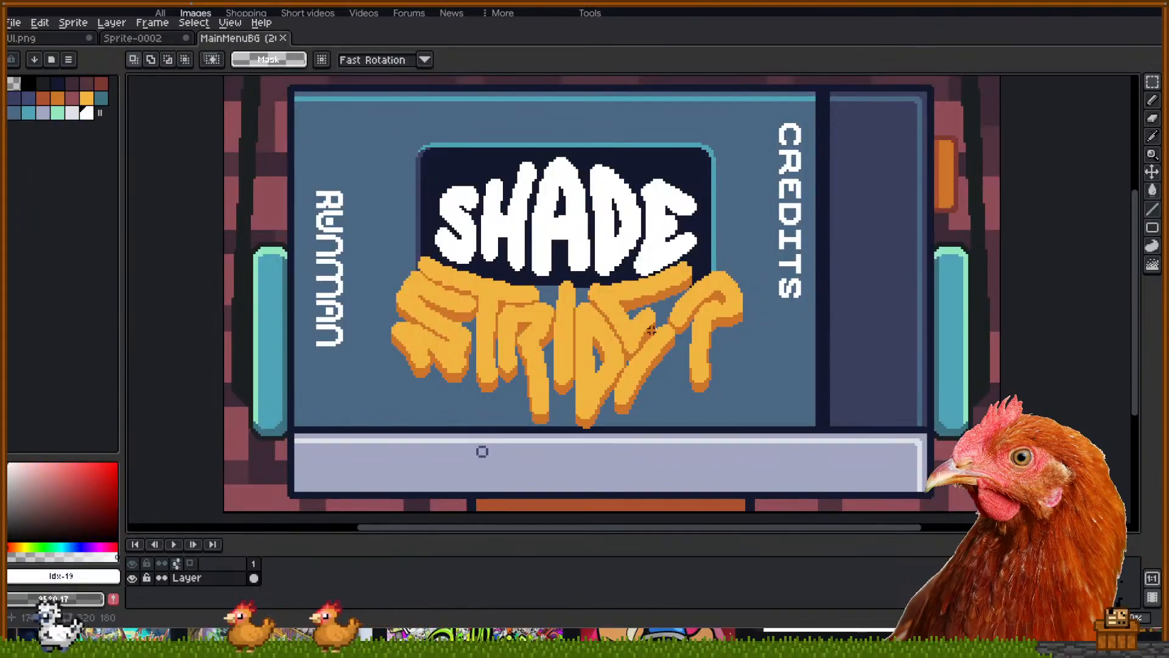
left_click(146, 38)
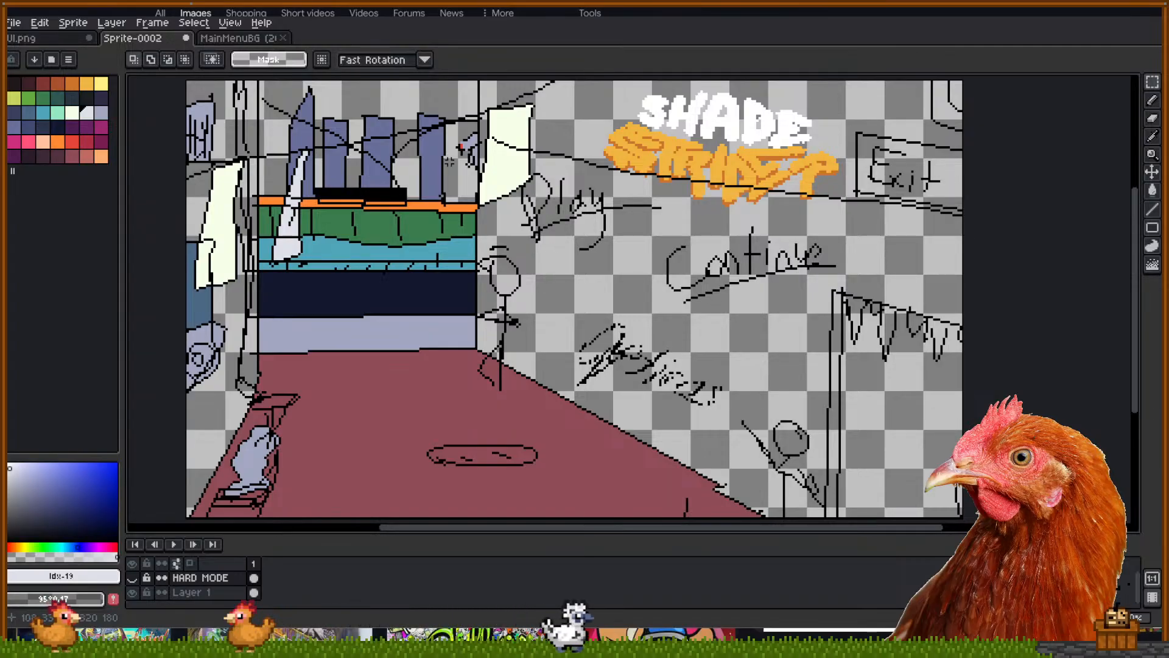
scroll(452, 165, "down", 2)
scroll(460, 272, "up", 2)
scroll(472, 292, "down", 2)
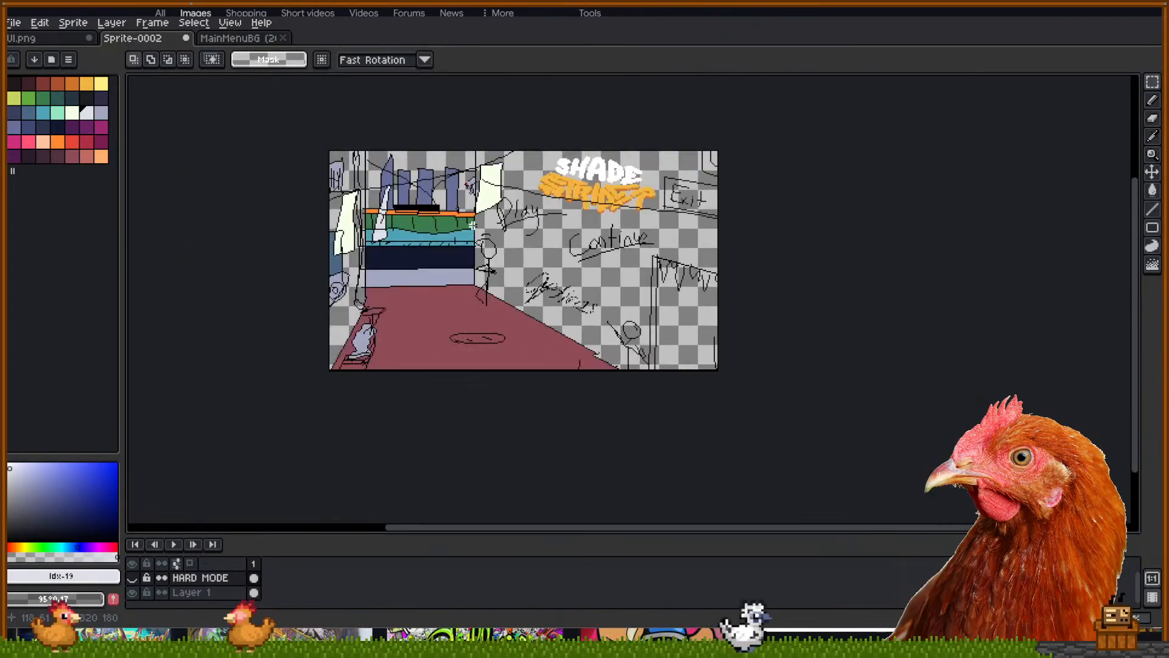
scroll(472, 157, "up", 2)
Select the sketch's right part on Layer 1 and shift it left about 90 px
left_click_drag(484, 133, 988, 523)
left_click_drag(428, 198, 471, 312)
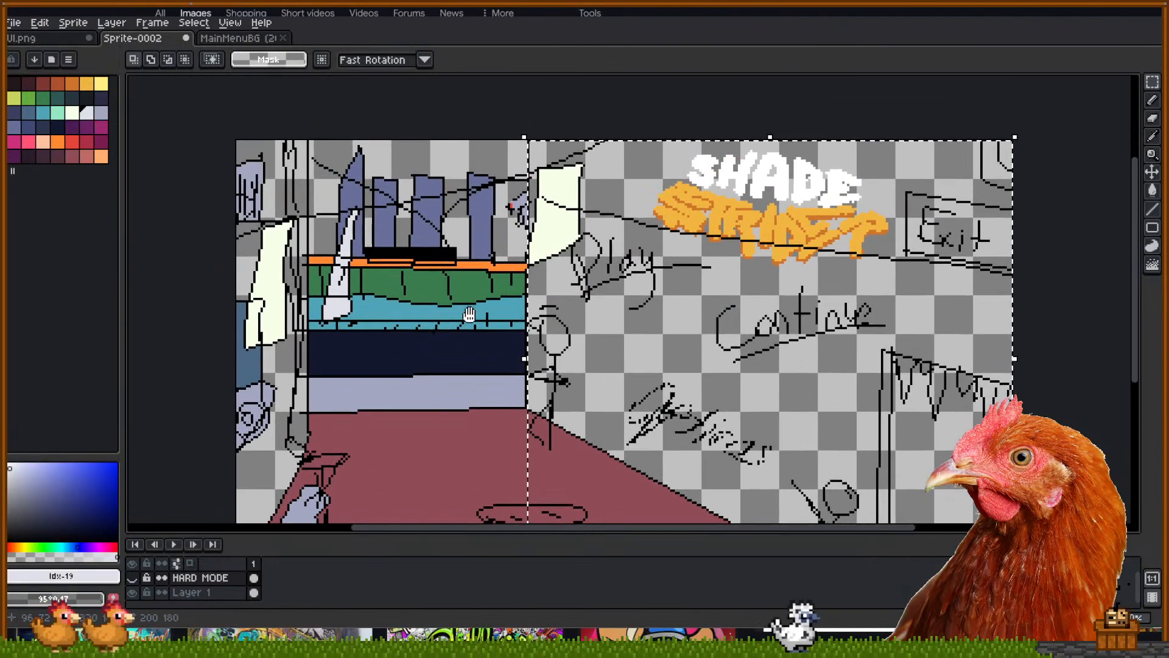
left_click_drag(507, 134, 534, 358)
left_click_drag(532, 429, 532, 429)
scroll(536, 377, "down", 2)
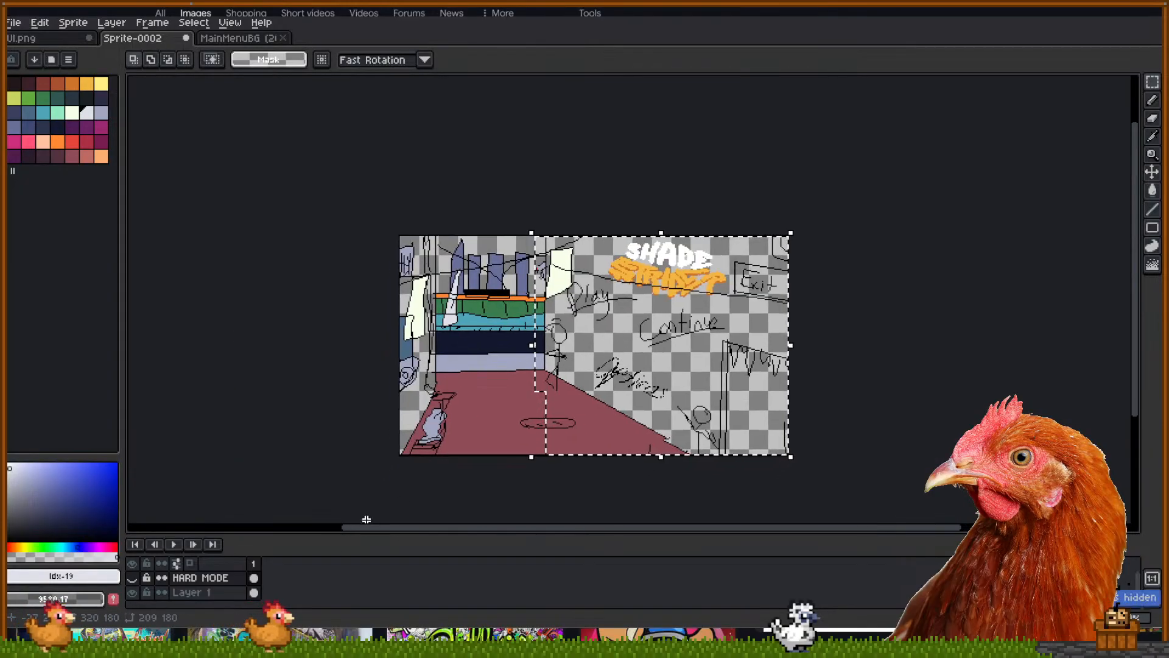
left_click(210, 592)
left_click_drag(621, 375, 561, 353)
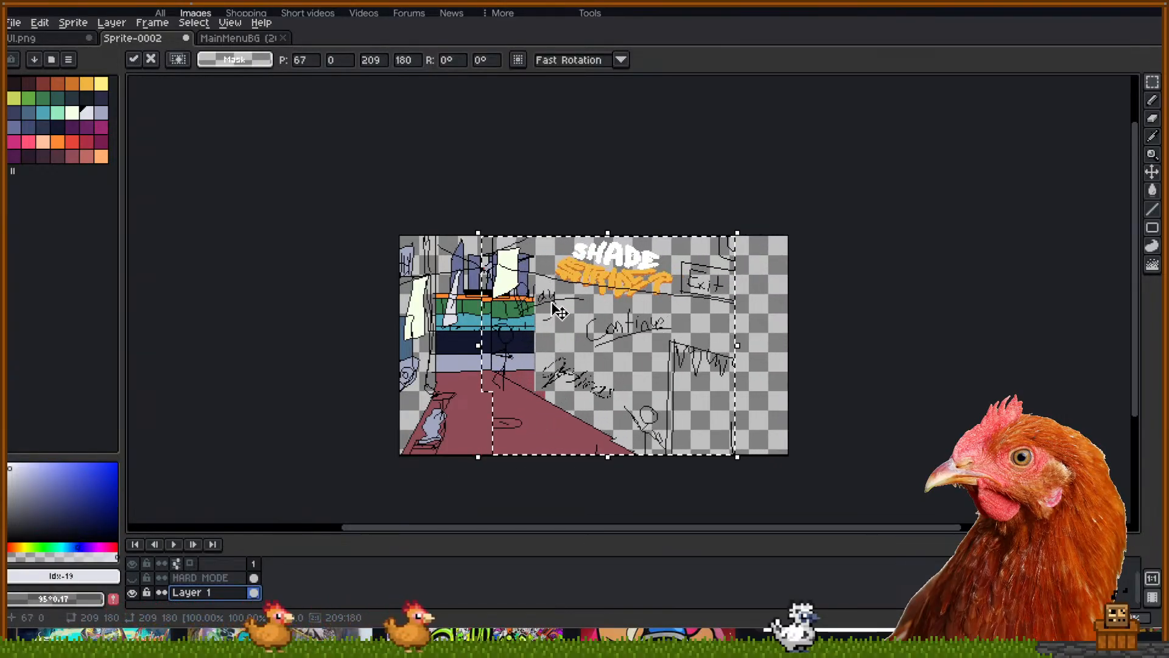
scroll(788, 427, "up", 2)
left_click_drag(485, 263, 707, 359)
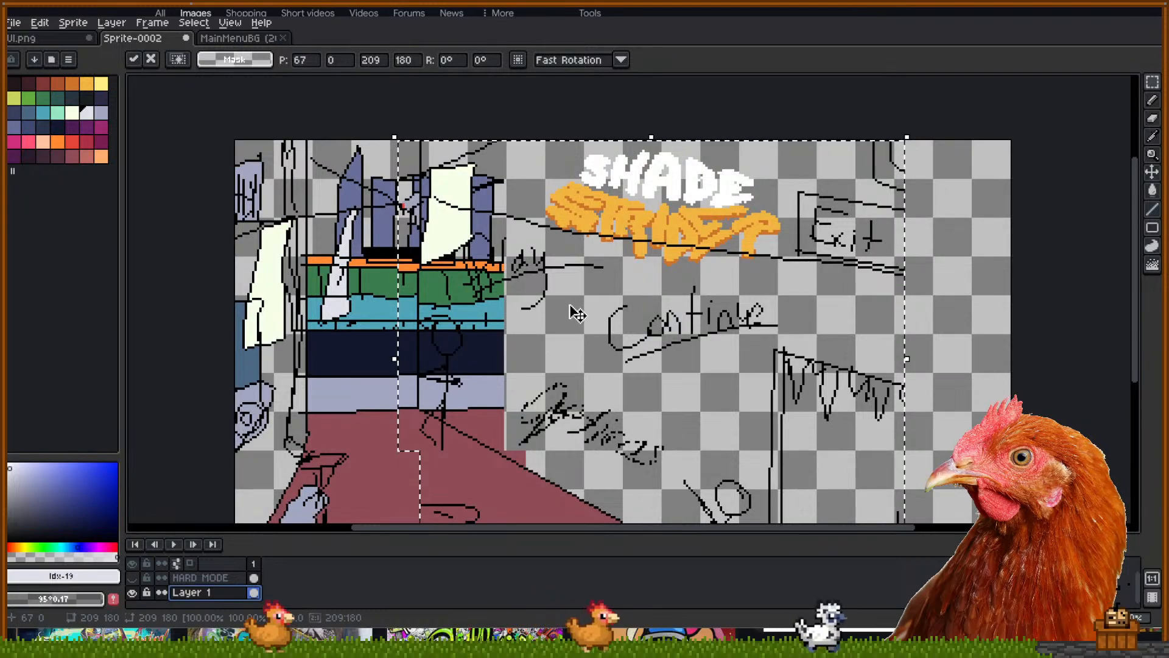
left_click_drag(572, 324, 535, 280)
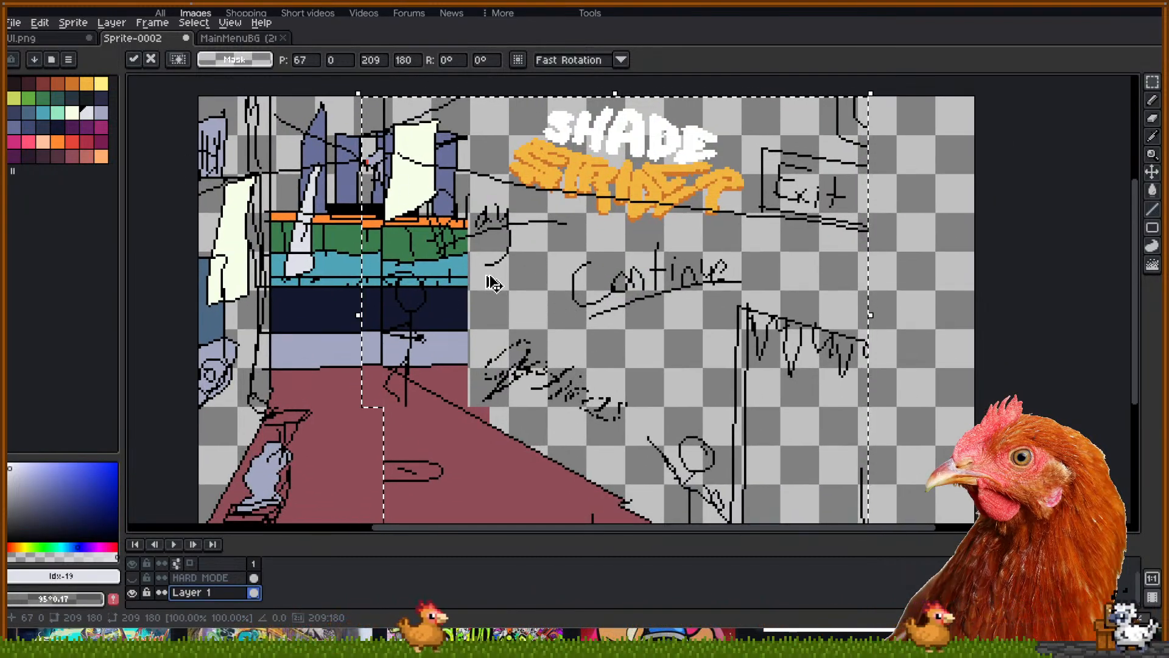
Undo the shift, clear the selection and recenter the sketch
key("ctrl+z")
left_click(1052, 259)
scroll(674, 258, "down", 2)
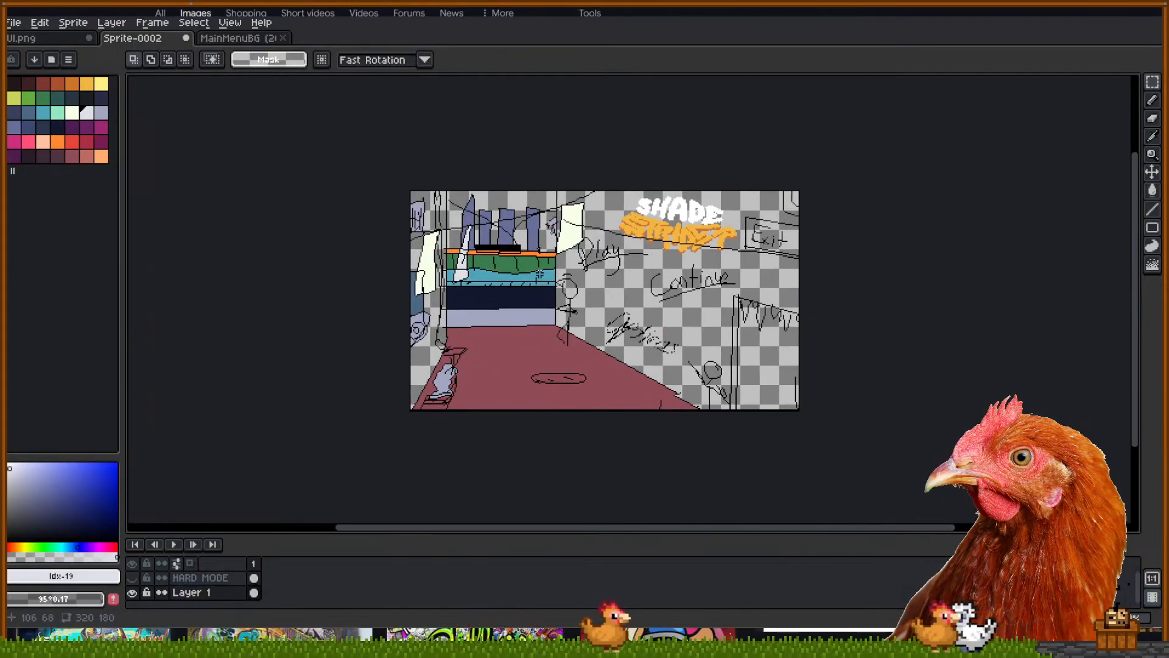
scroll(512, 148, "up", 2)
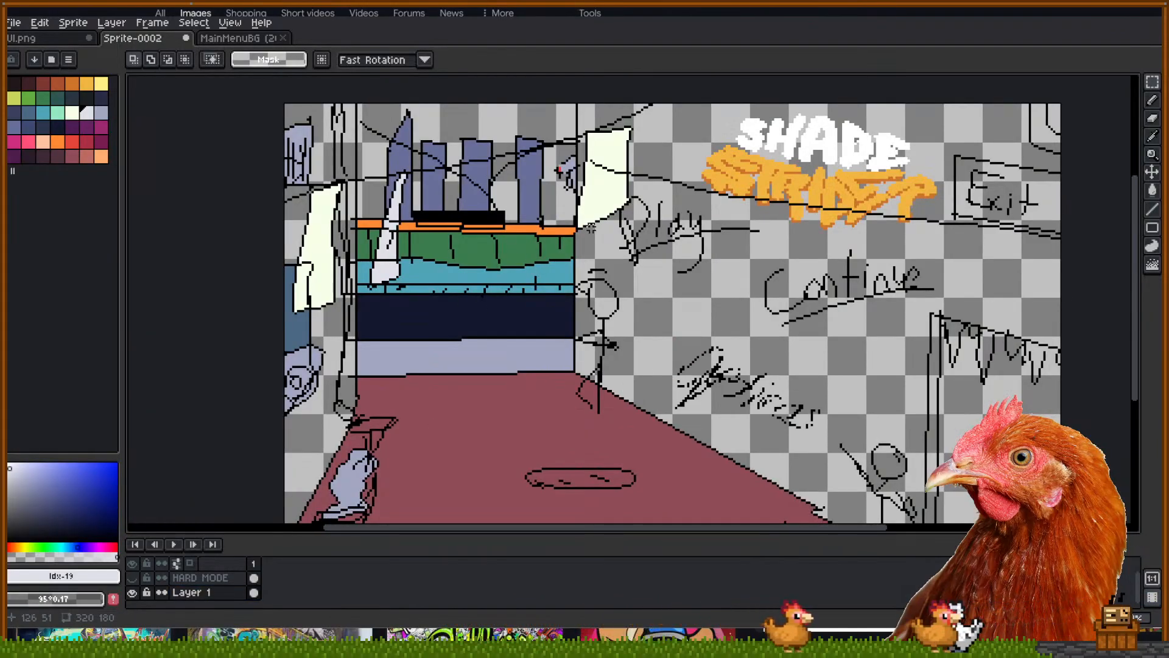
left_click_drag(692, 237, 672, 232)
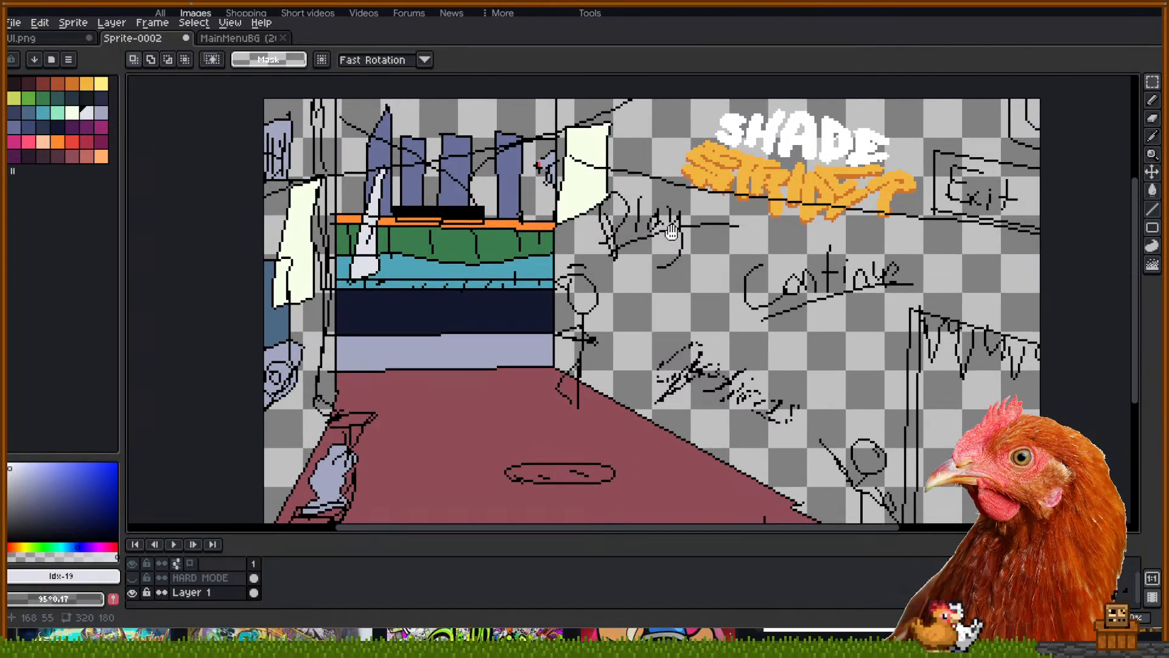
Try selecting the menu-scribble area, deselect, and mark a smaller rectangle instead
left_click_drag(595, 184, 984, 485)
scroll(731, 319, "down", 2)
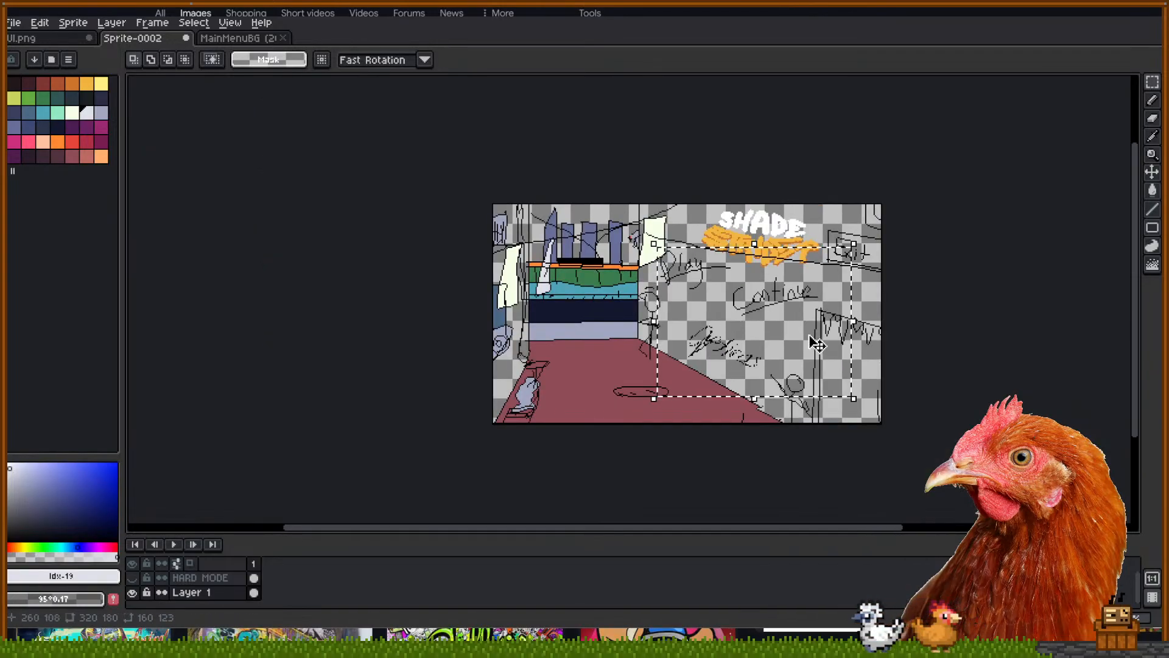
scroll(818, 343, "down", 2)
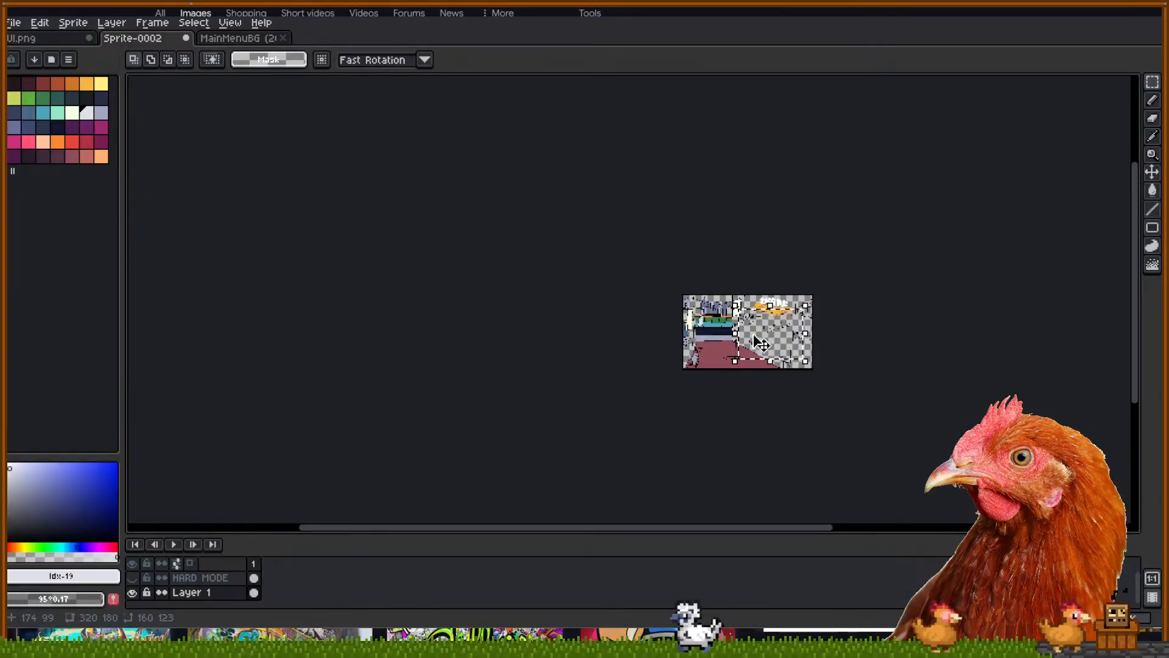
key("ctrl+d")
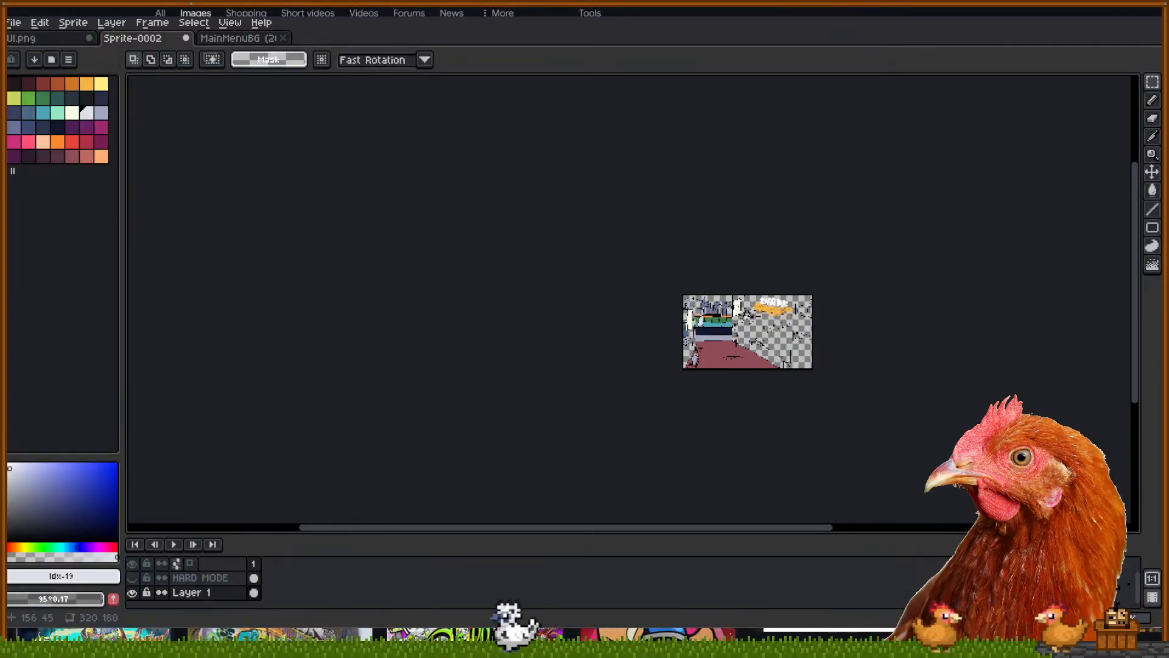
left_click_drag(723, 303, 808, 364)
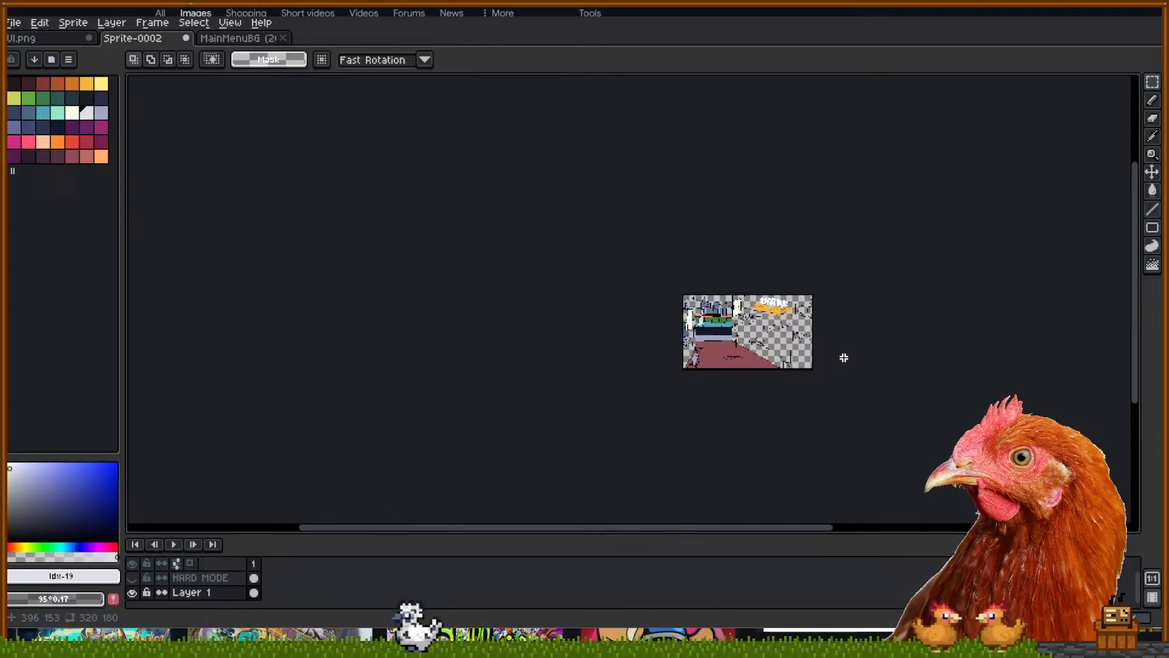
scroll(776, 330, "up", 5)
left_click_drag(741, 325, 728, 297)
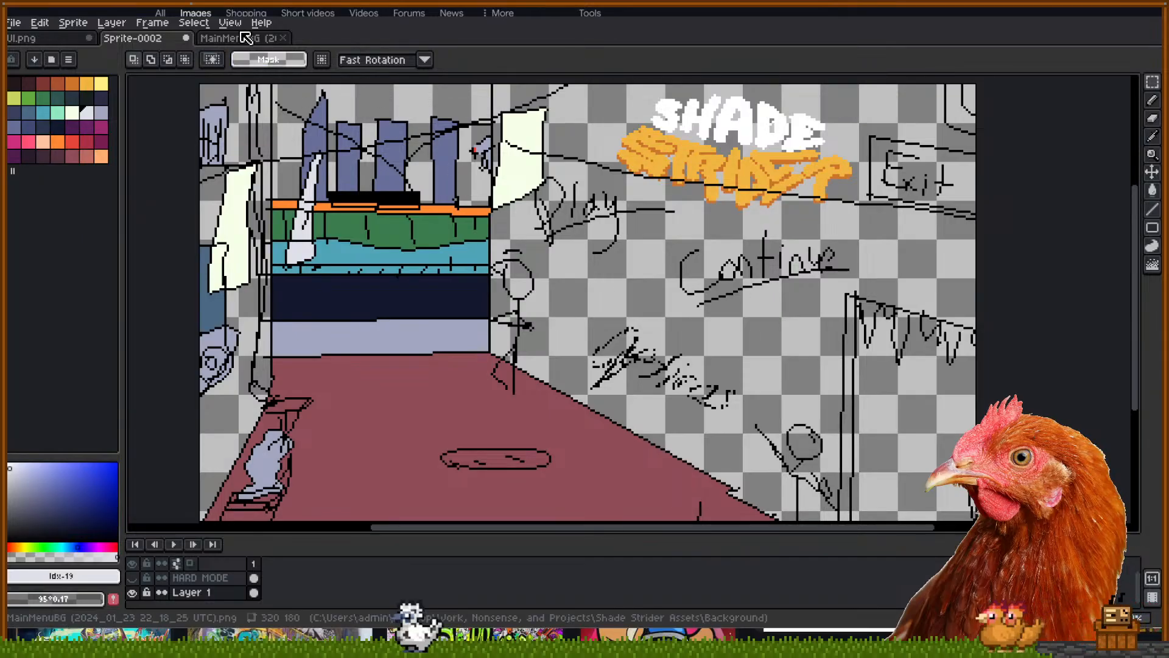
Switch to UI.png and select the two rows of button shapes to inspect them
left_click(32, 41)
mouse_move(626, 406)
left_mouse_down()
mouse_move(624, 330)
mouse_move(639, 387)
left_mouse_up()
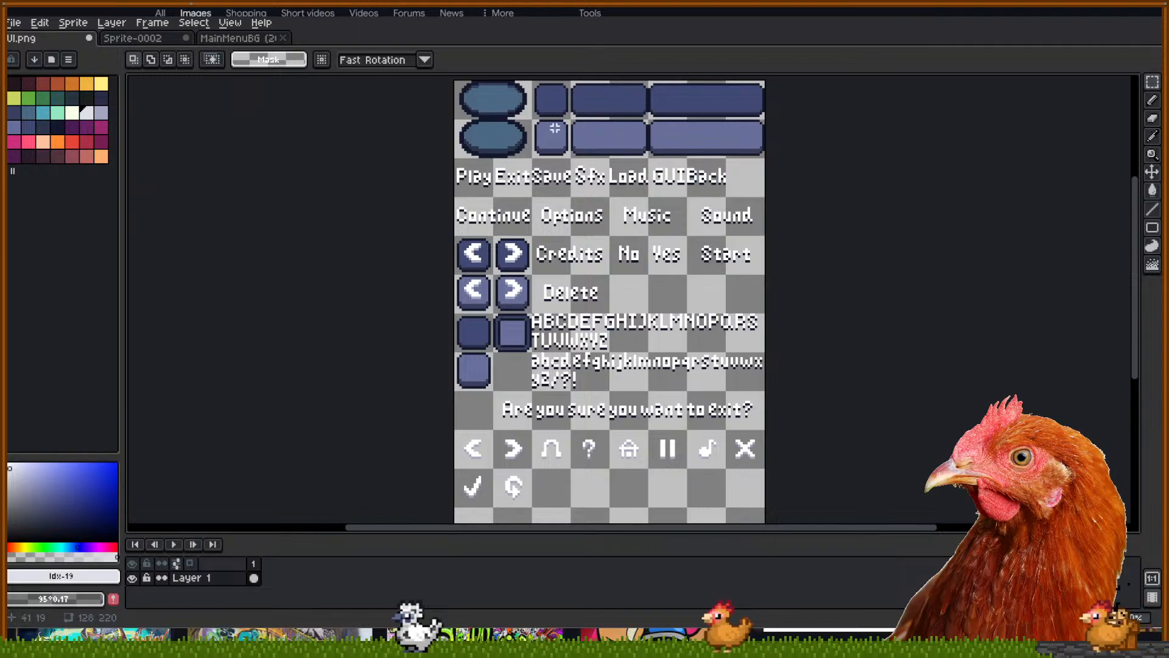
scroll(554, 125, "up", 2)
left_click_drag(553, 126, 518, 261)
left_click_drag(480, 183, 981, 306)
left_click(982, 302)
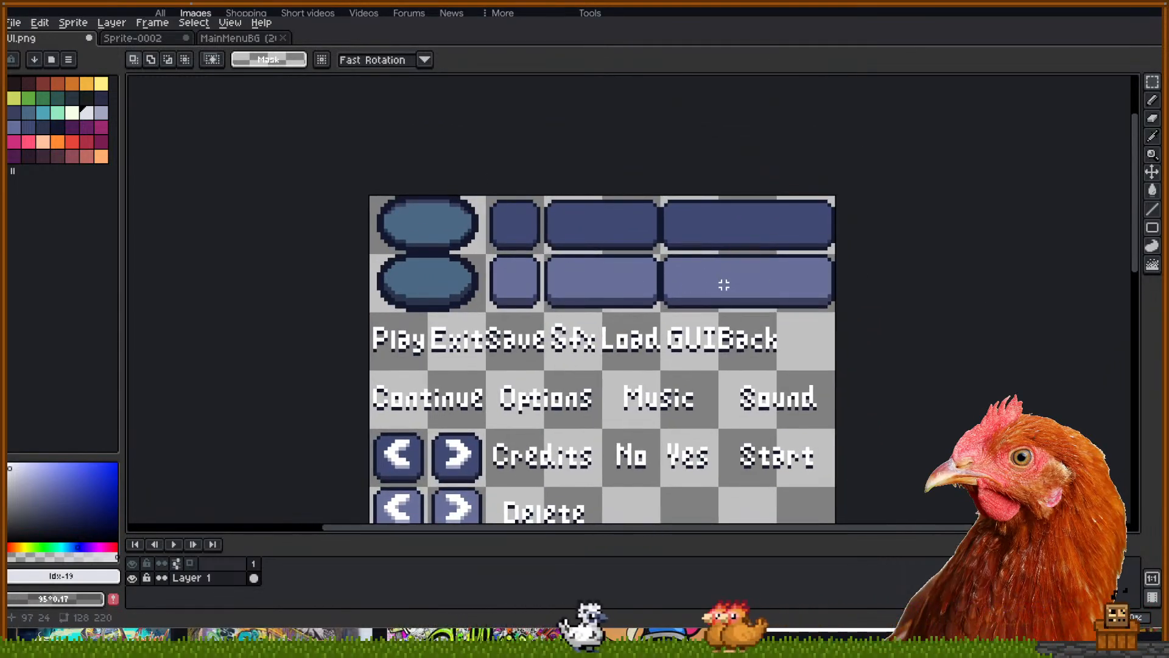
left_click_drag(926, 290, 929, 152)
left_click_drag(912, 376, 907, 428)
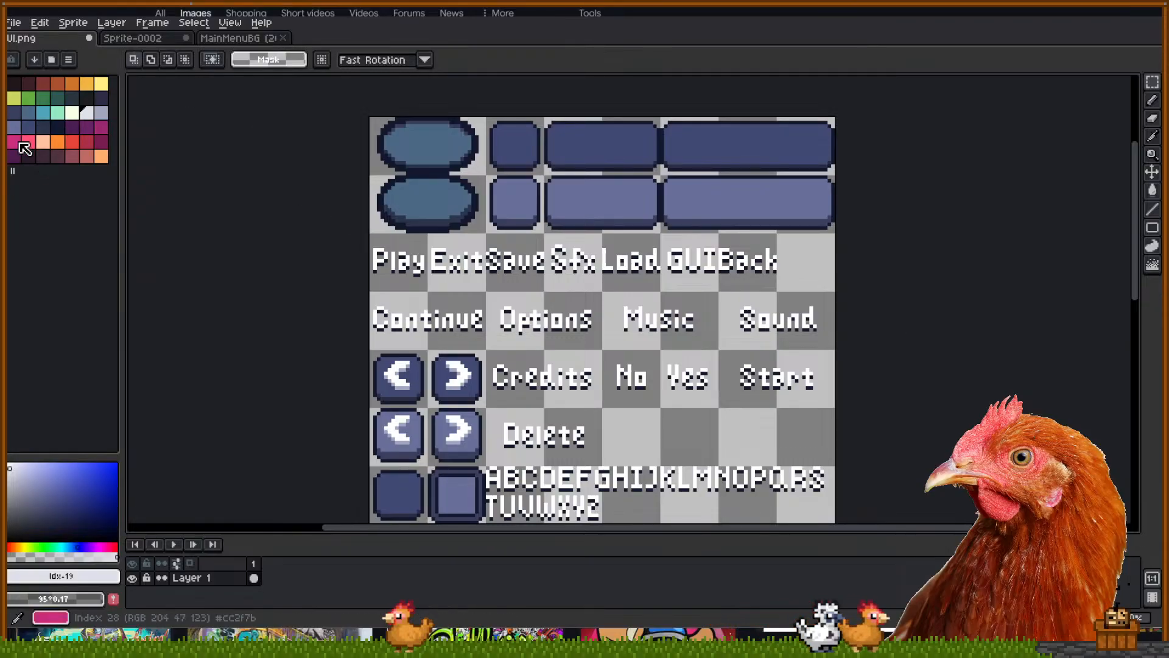
Scroll down to the alphabet and exit prompt, and select the alphabet and lowercase abcdefg glyphs
left_click_drag(342, 380, 341, 271)
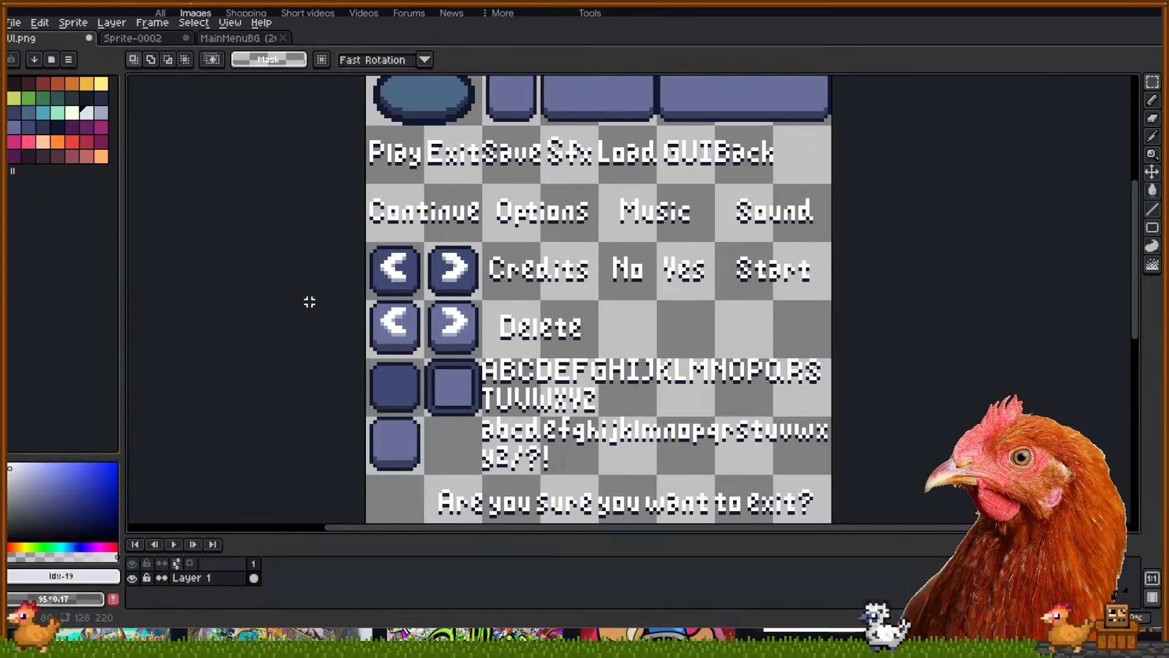
left_click_drag(334, 334, 329, 253)
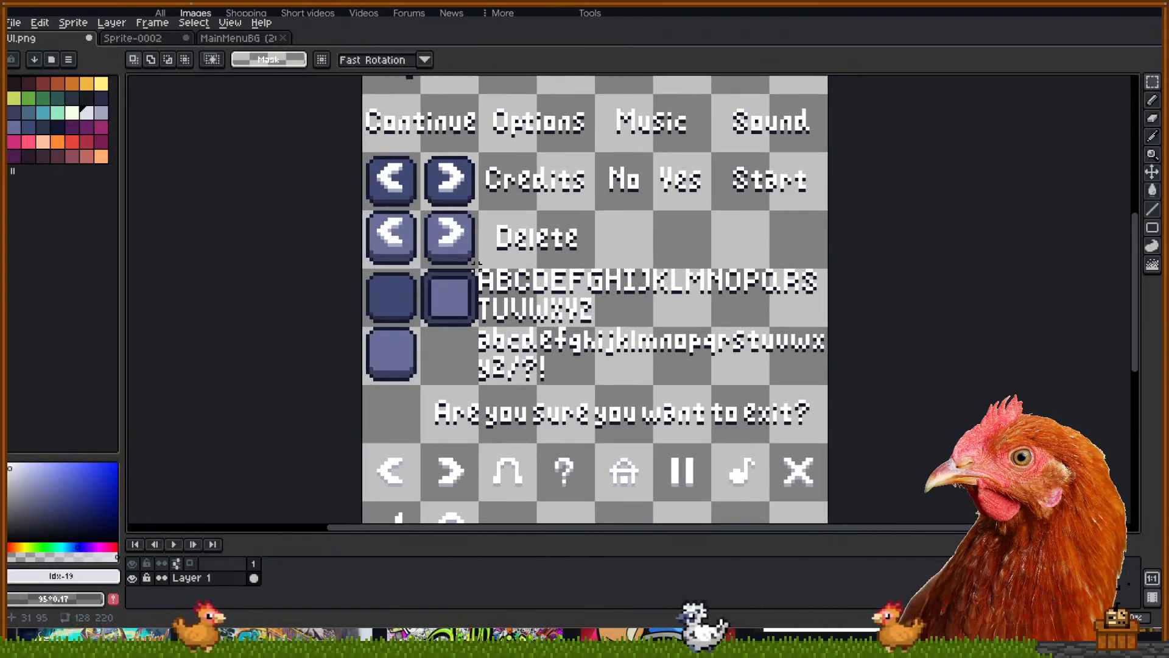
left_click_drag(480, 268, 870, 365)
left_click(862, 362)
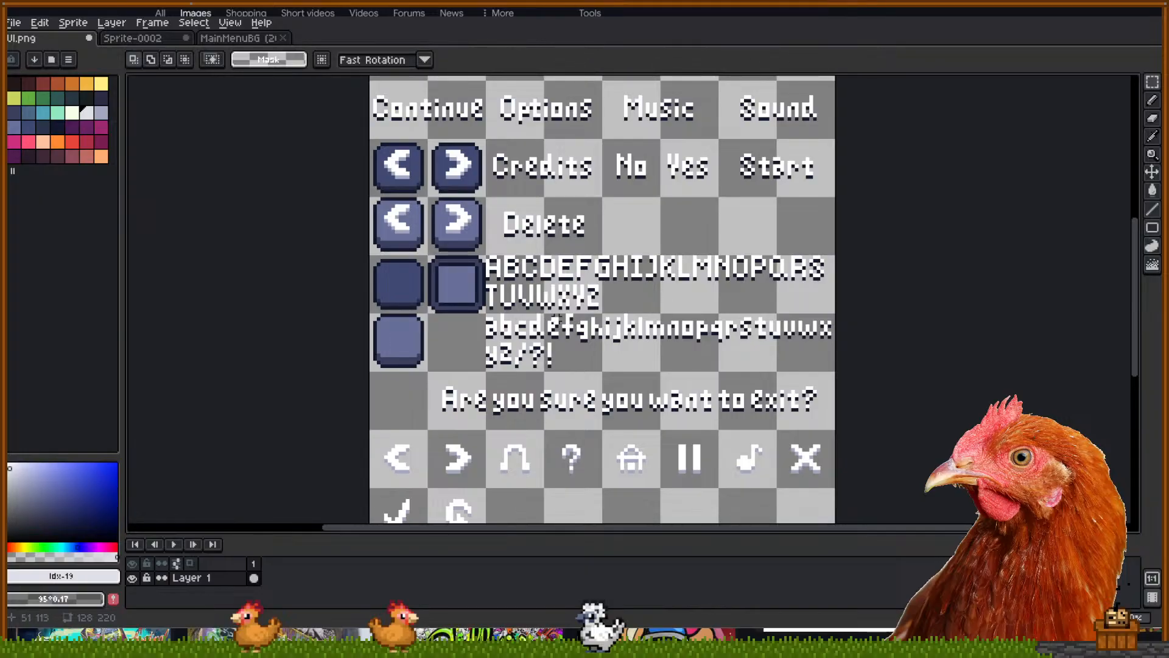
left_click_drag(519, 284, 519, 284)
key("ctrl+d")
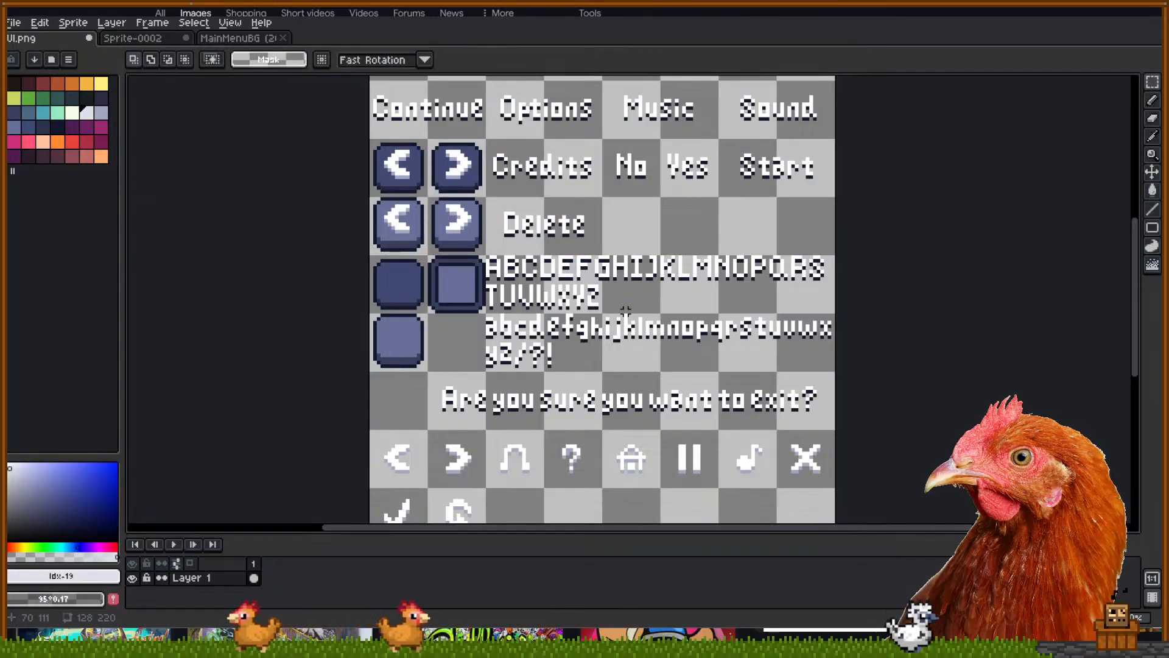
left_click_drag(484, 316, 837, 373)
Select both rows of lowercase letters and zoom in and out on them
left_click(853, 337)
scroll(785, 323, "up", 2)
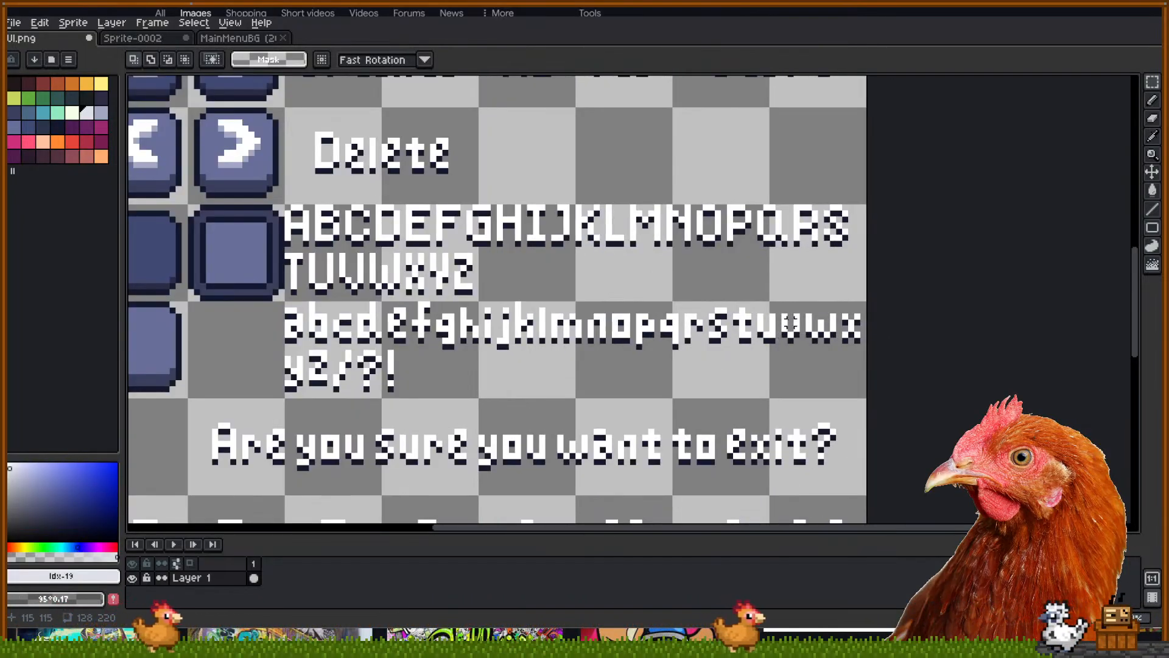
scroll(797, 382, "down", 2)
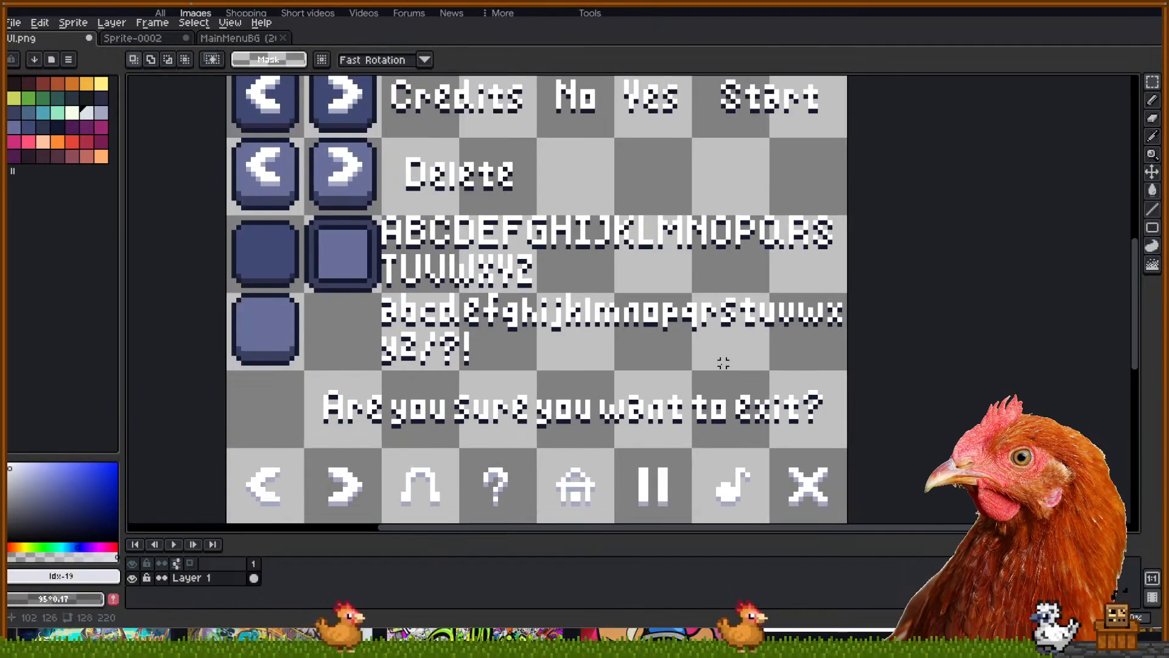
scroll(760, 339, "up", 3)
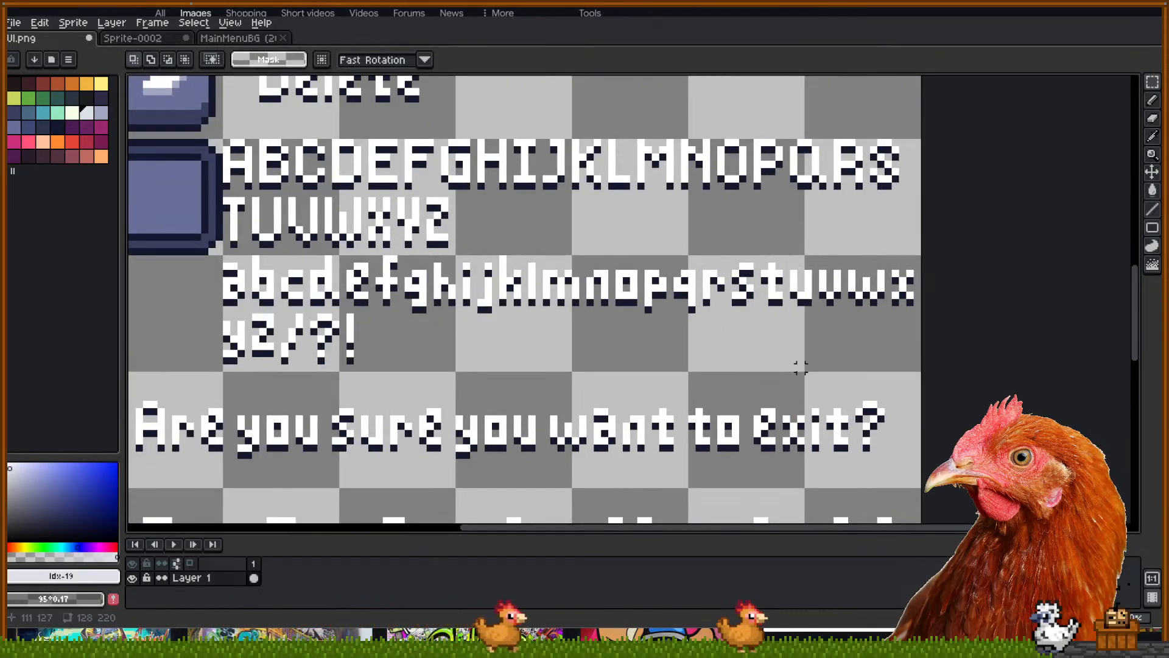
scroll(689, 378, "down", 3)
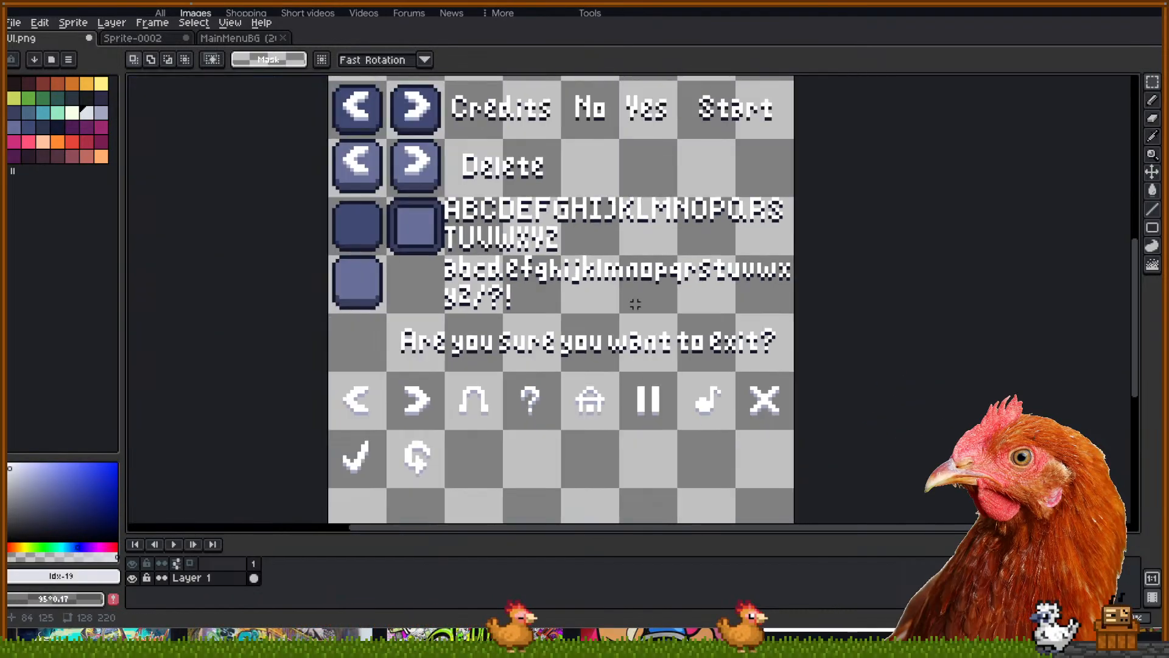
left_click_drag(616, 311, 616, 286)
Marquee-select the exit prompt and the two rows of icons below it
left_click_drag(555, 443, 798, 494)
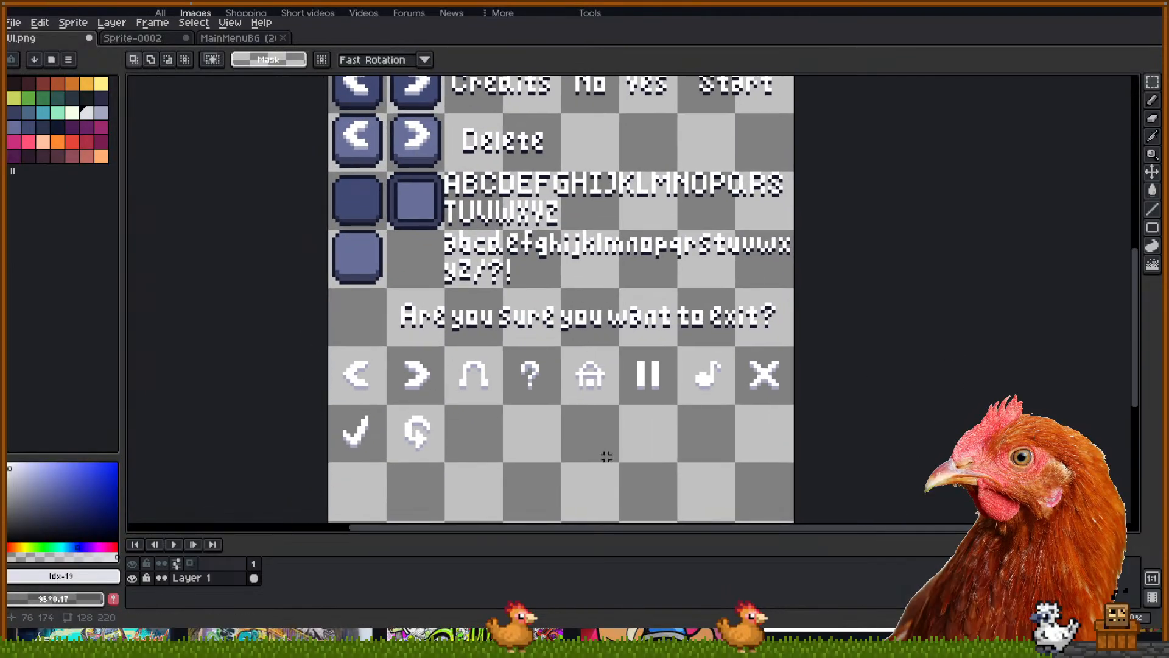
left_click_drag(607, 456, 630, 422)
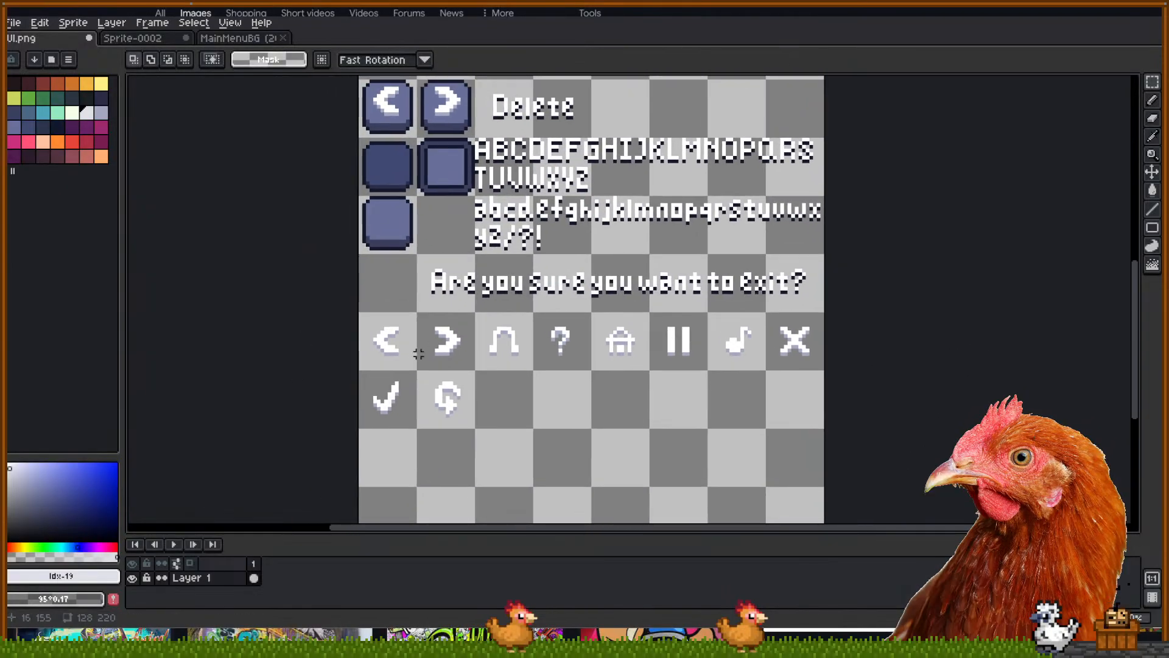
left_click_drag(335, 317, 864, 481)
left_click(830, 383)
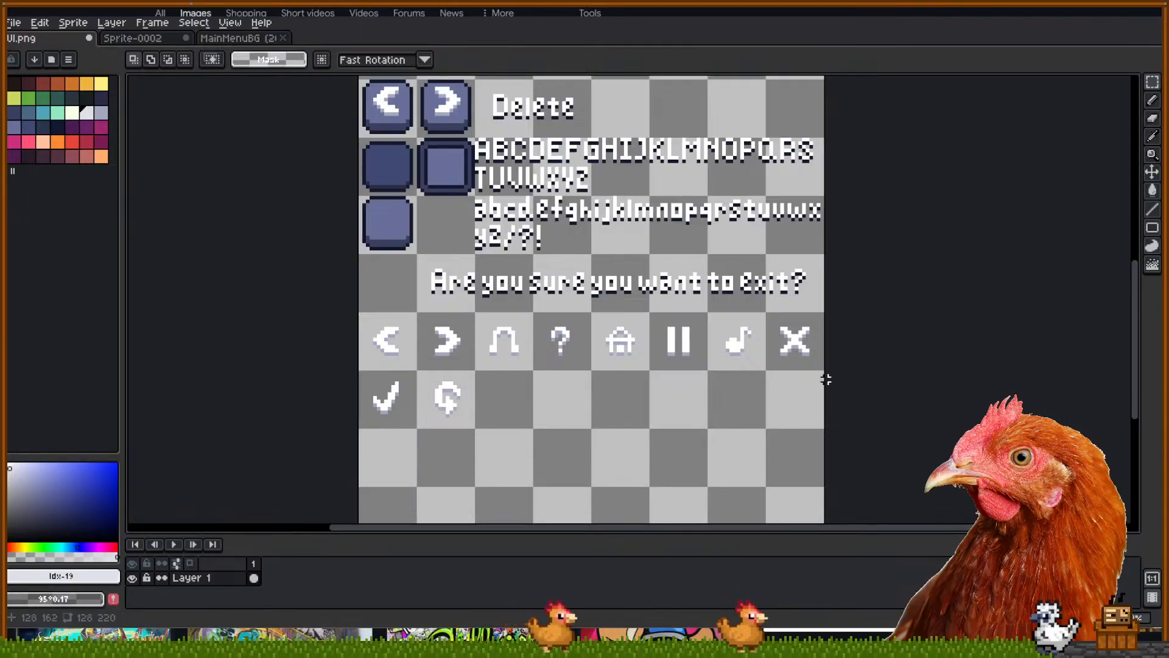
left_click_drag(349, 318, 869, 419)
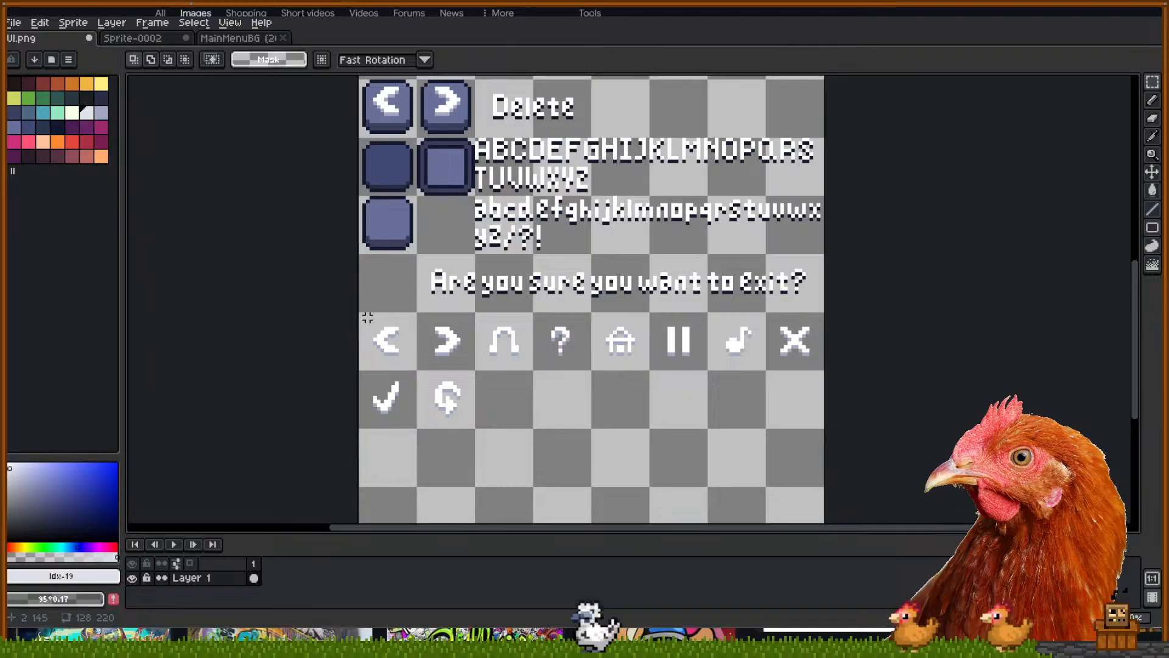
left_click_drag(833, 430, 829, 431)
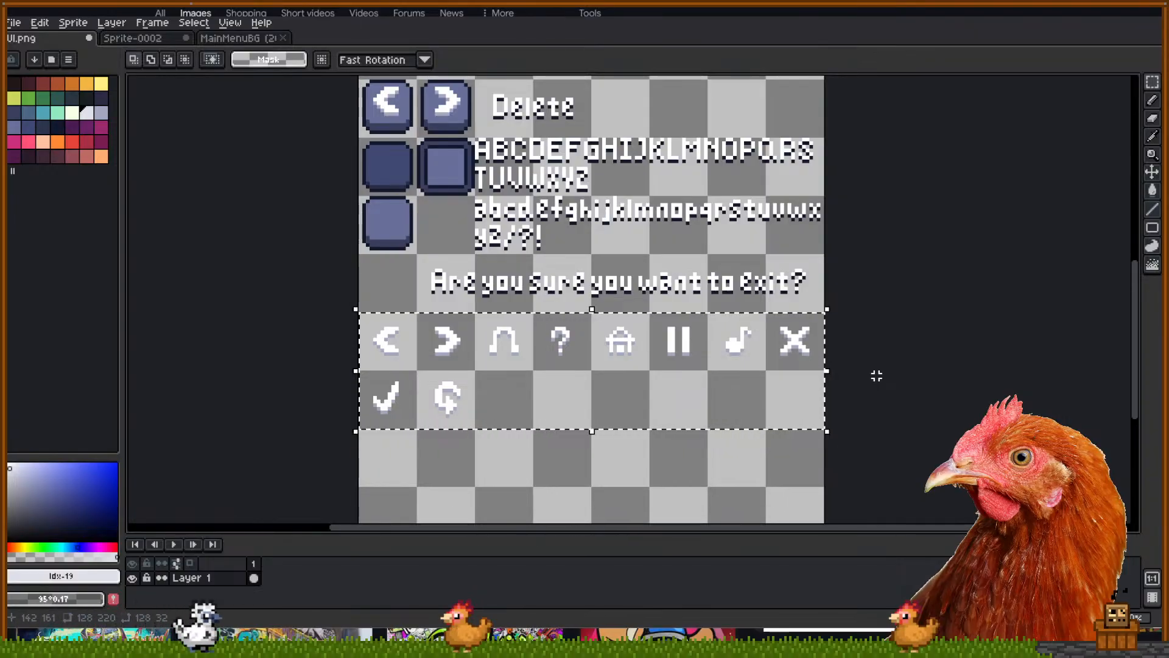
Clear the icon selection, zoom out over the sheet, and return to Sprite-0002
left_click_drag(645, 251, 680, 437)
left_click(655, 308)
scroll(679, 437, "down", 1)
left_click_drag(652, 399, 613, 355)
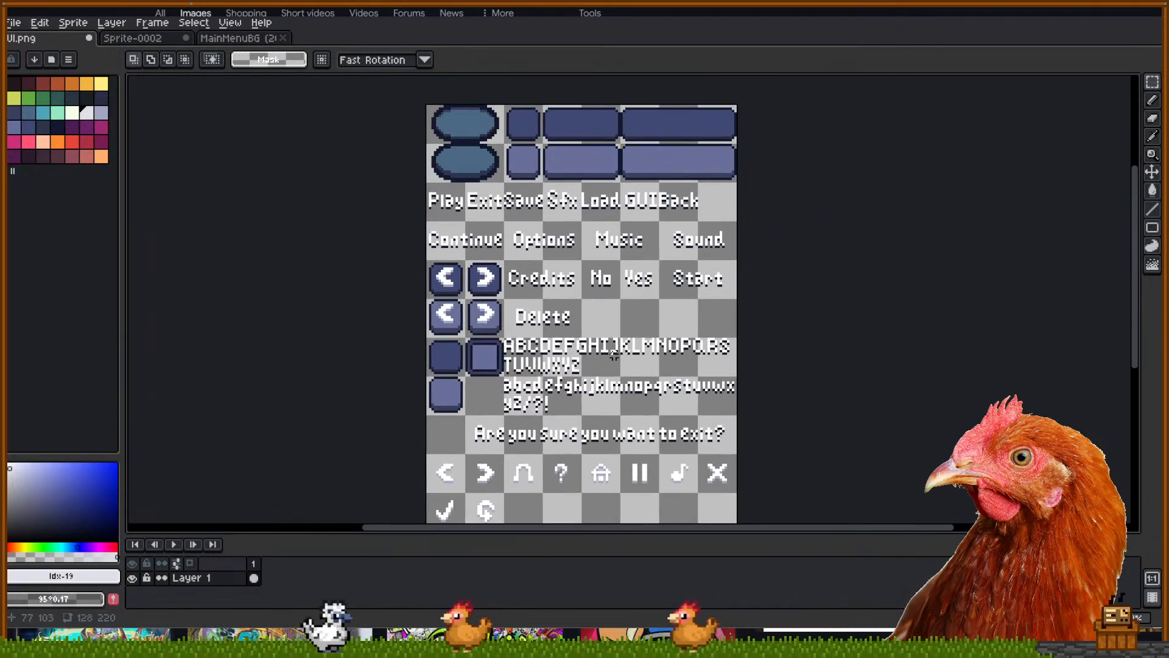
left_click_drag(604, 306, 605, 287)
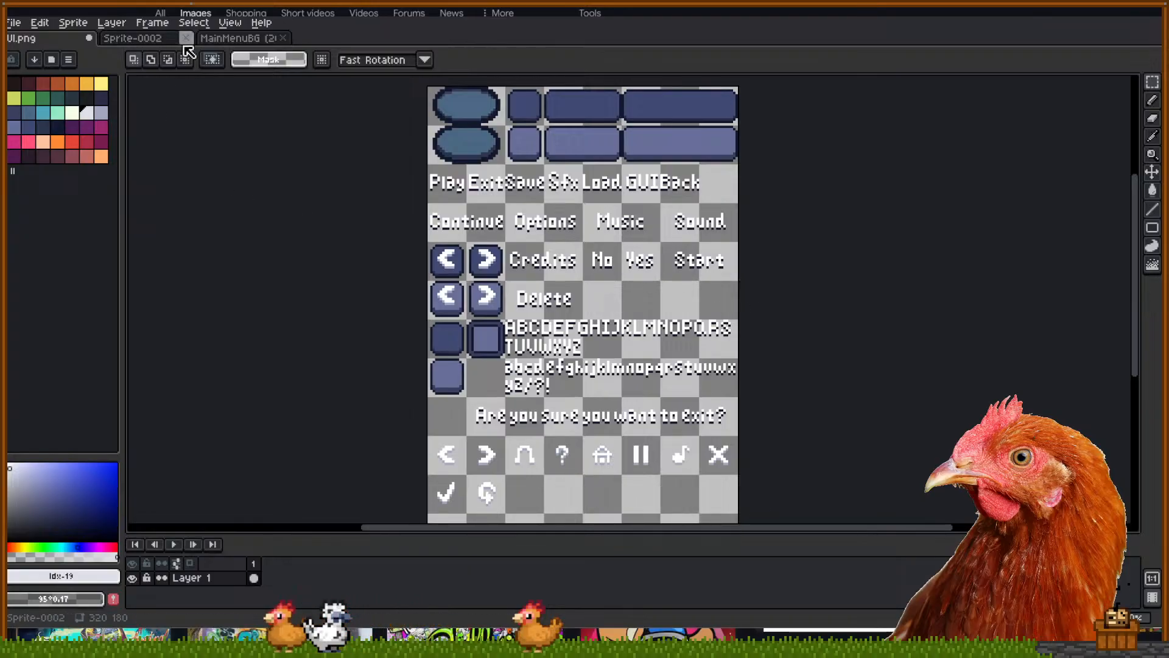
left_click(165, 40)
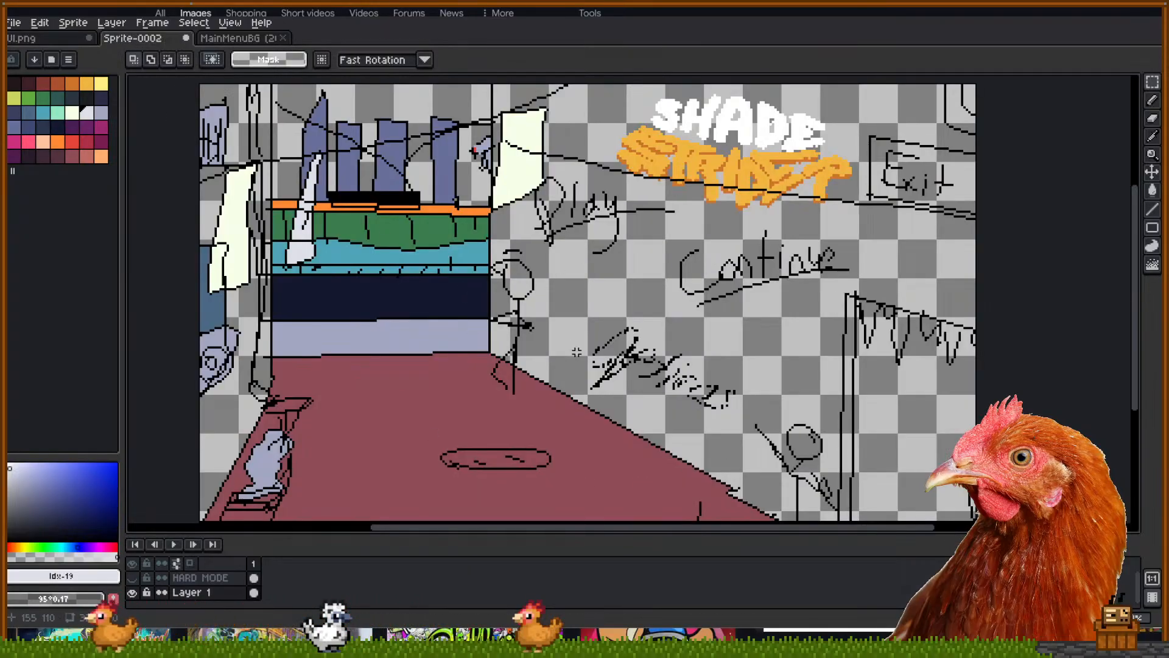
Turn on the HARD MODE layer and hide Layer 1 in the menu sketch
left_click_drag(541, 352, 540, 351)
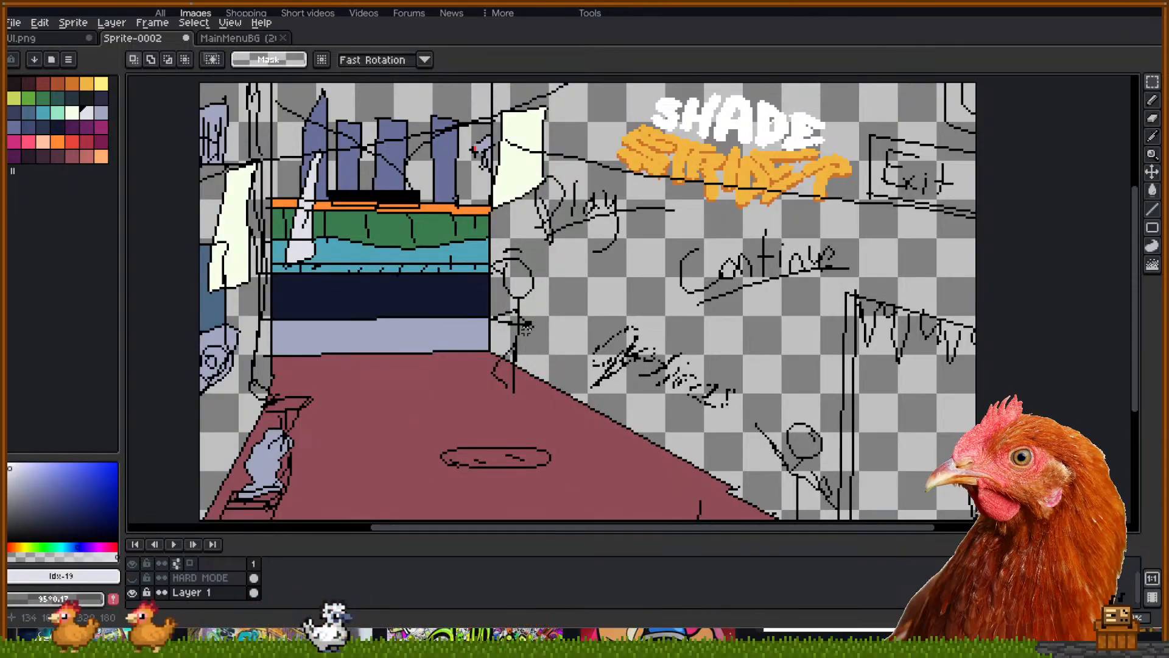
left_click(133, 578)
left_click(133, 592)
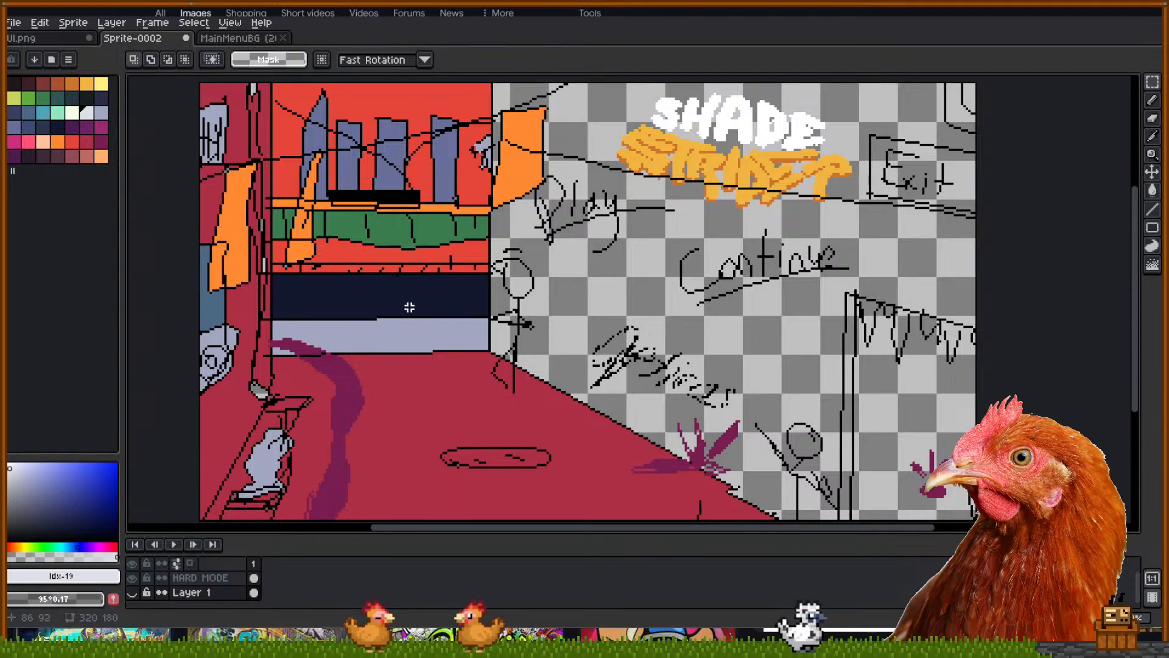
scroll(393, 290, "down", 2)
scroll(402, 295, "up", 2)
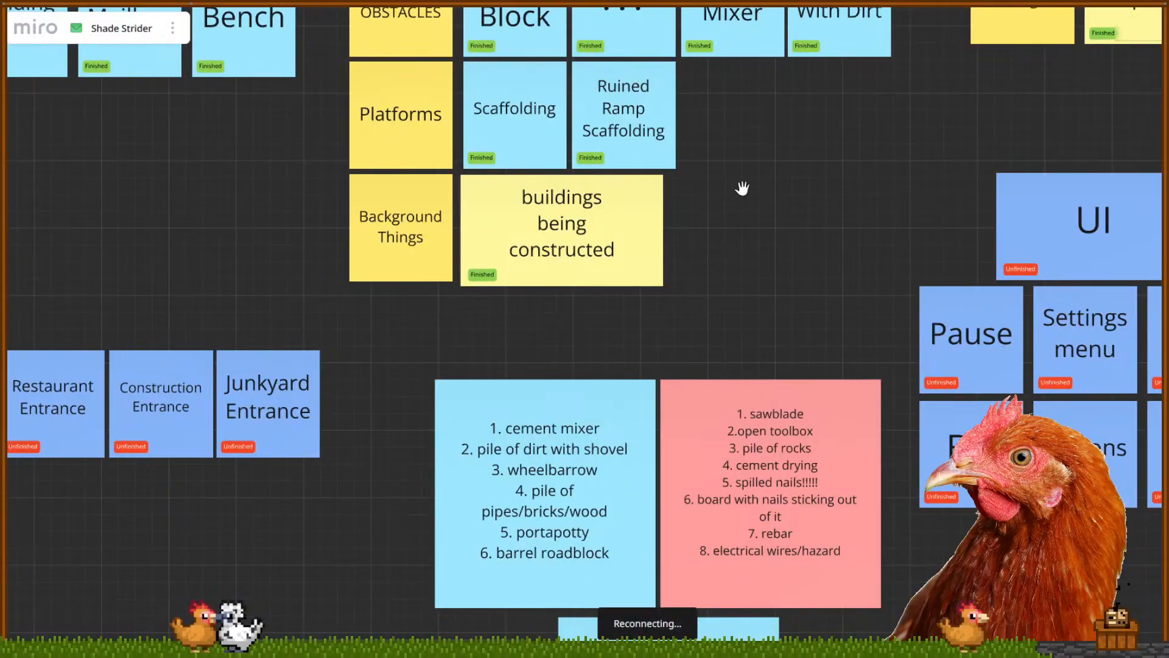
scroll(743, 188, "down", 6)
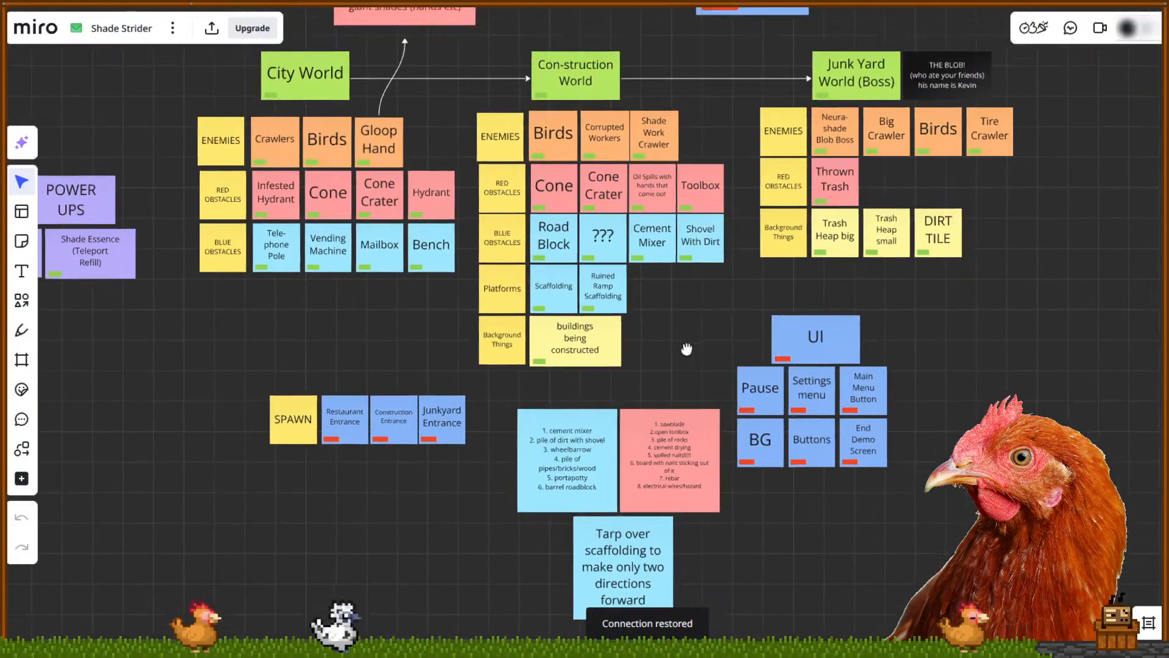
left_click_drag(687, 349, 846, 378)
left_click_drag(905, 303, 1083, 484)
left_click(1120, 402)
left_click_drag(1120, 402, 1106, 408)
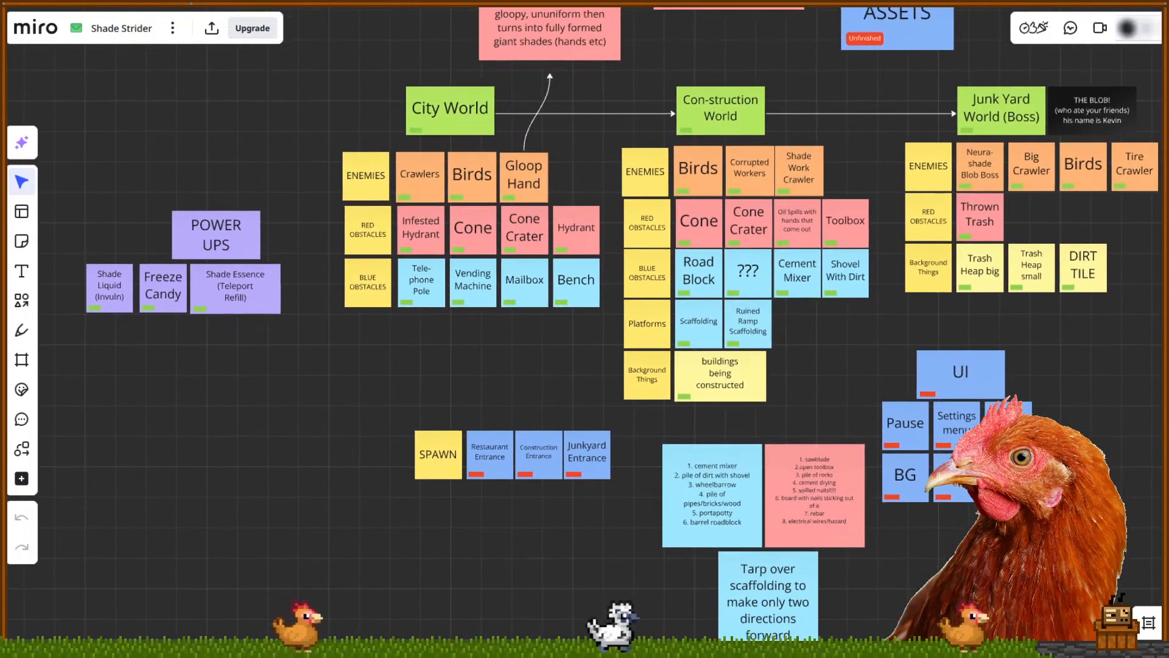
left_click_drag(895, 367, 1045, 496)
left_click(888, 505)
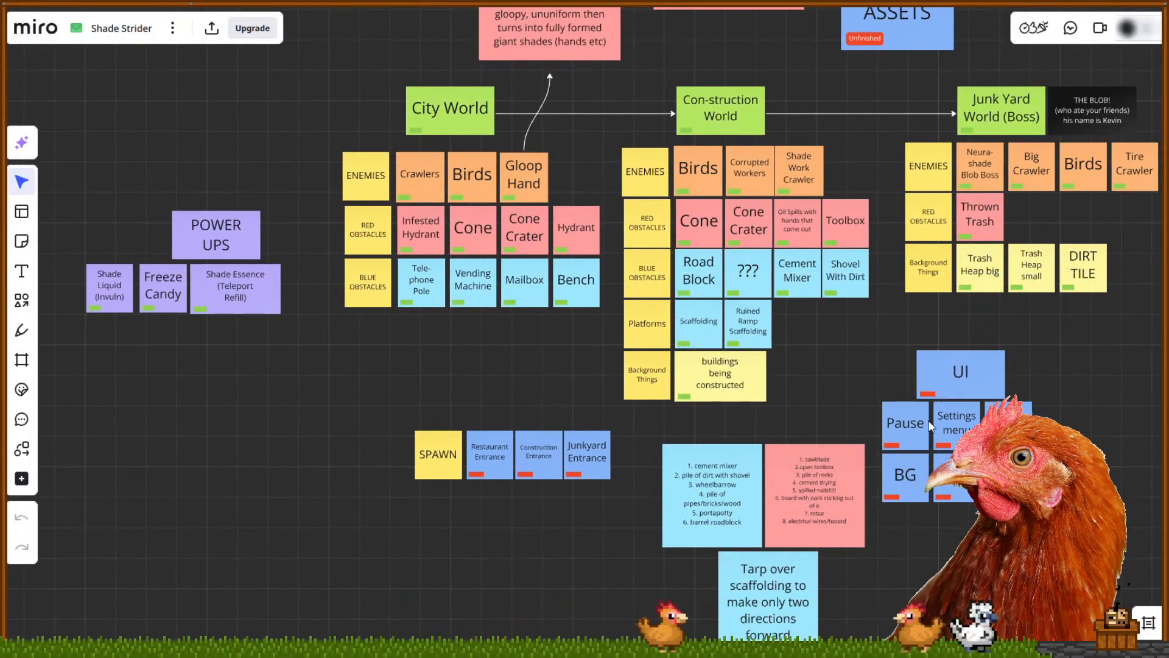
scroll(622, 483, "down", 1)
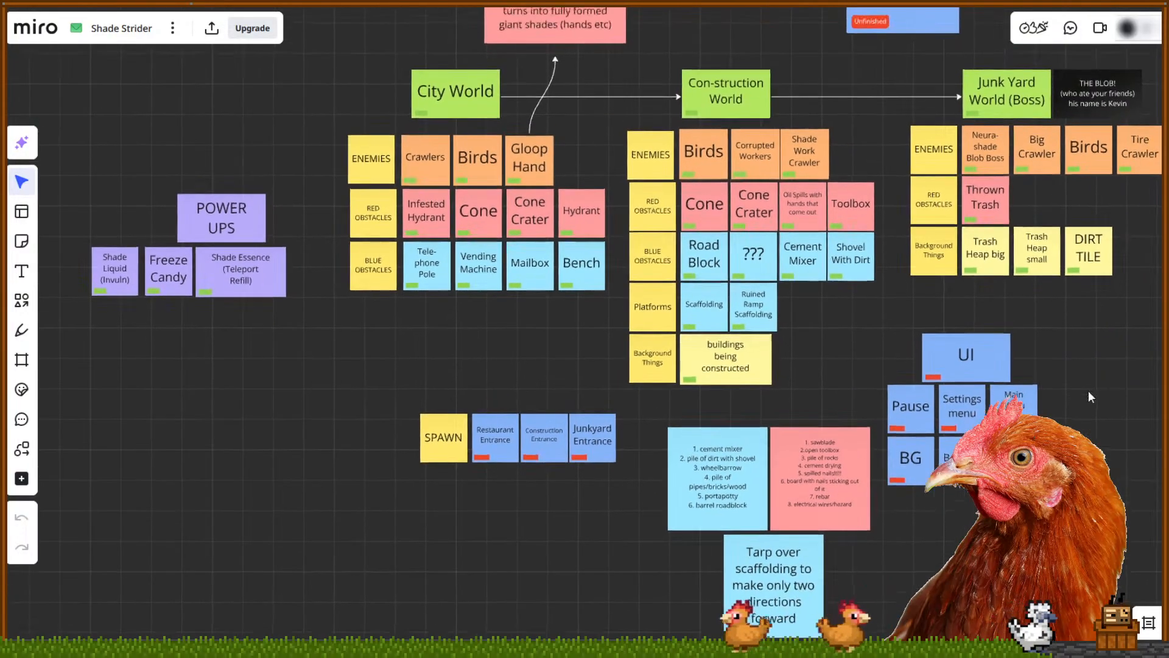
left_click_drag(612, 504, 408, 390)
left_click(589, 547)
scroll(603, 535, "right", 2)
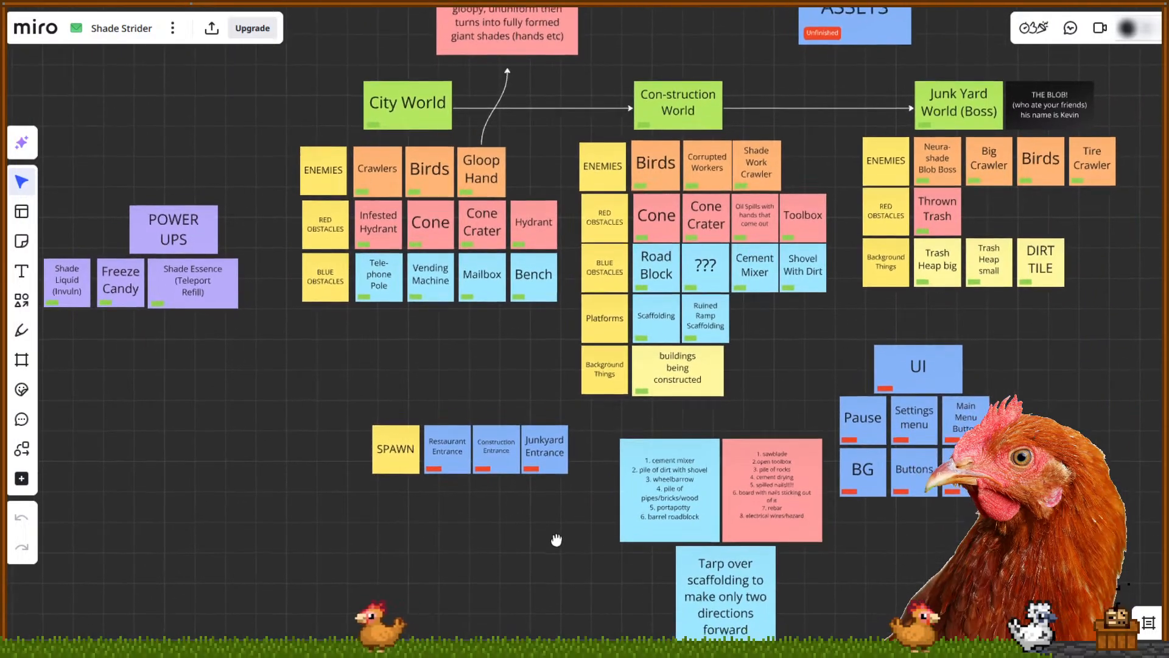
left_click_drag(549, 497, 361, 402)
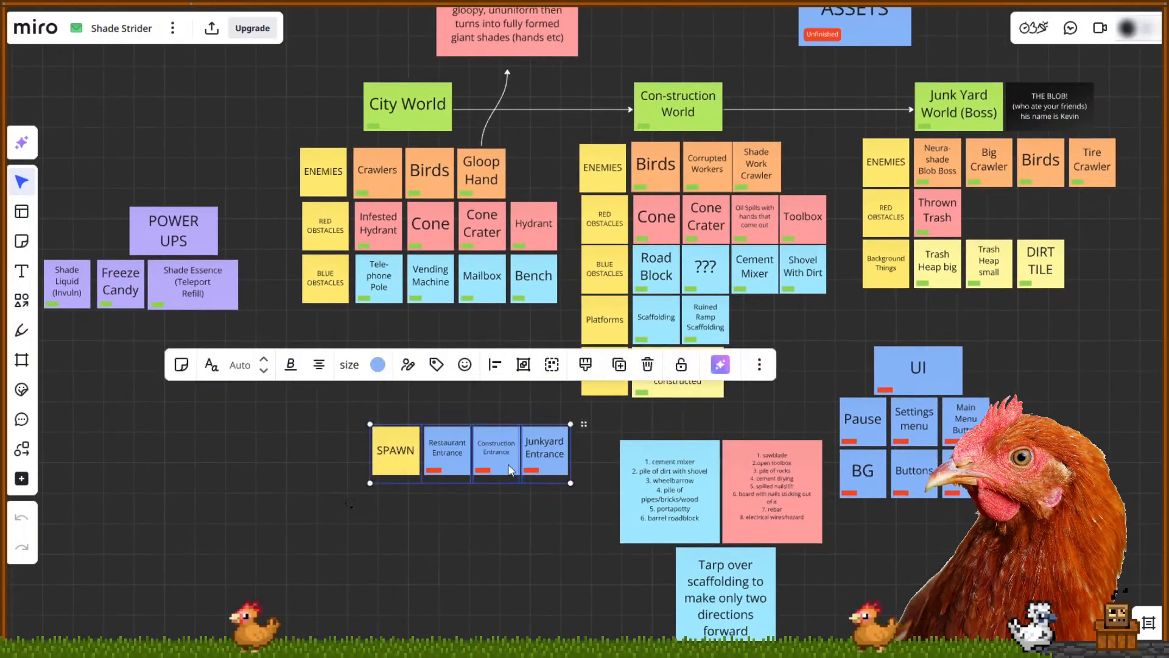
left_click(585, 516)
scroll(650, 447, "up", 1)
scroll(650, 448, "left", 1)
left_click_drag(887, 383, 309, 194)
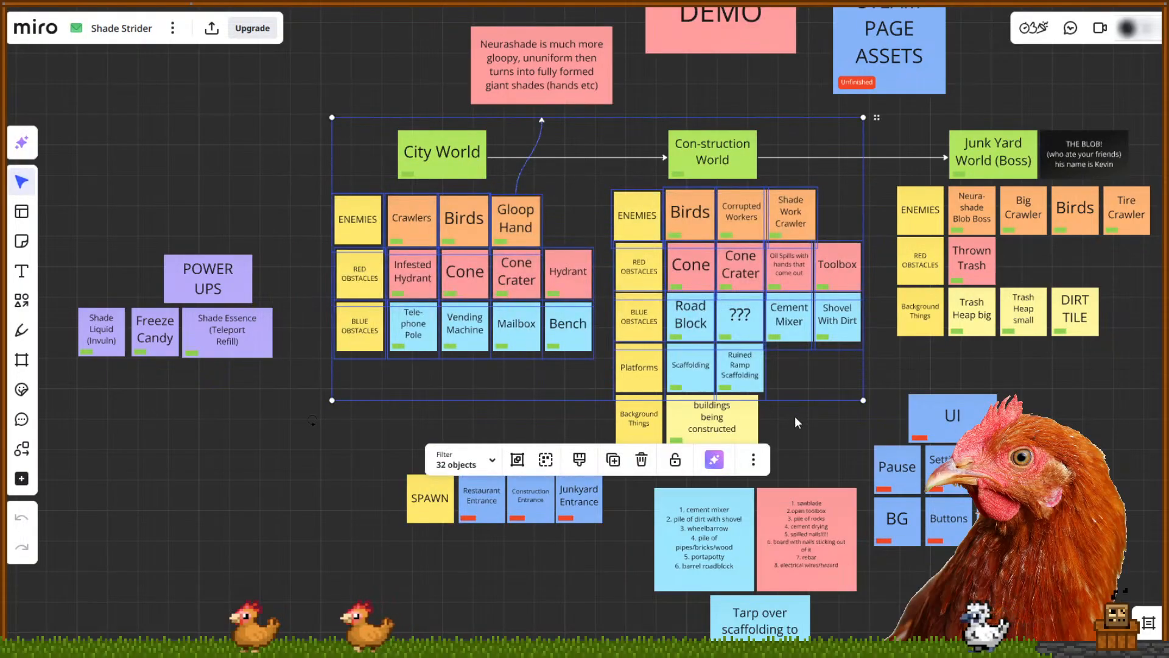
left_click(538, 371)
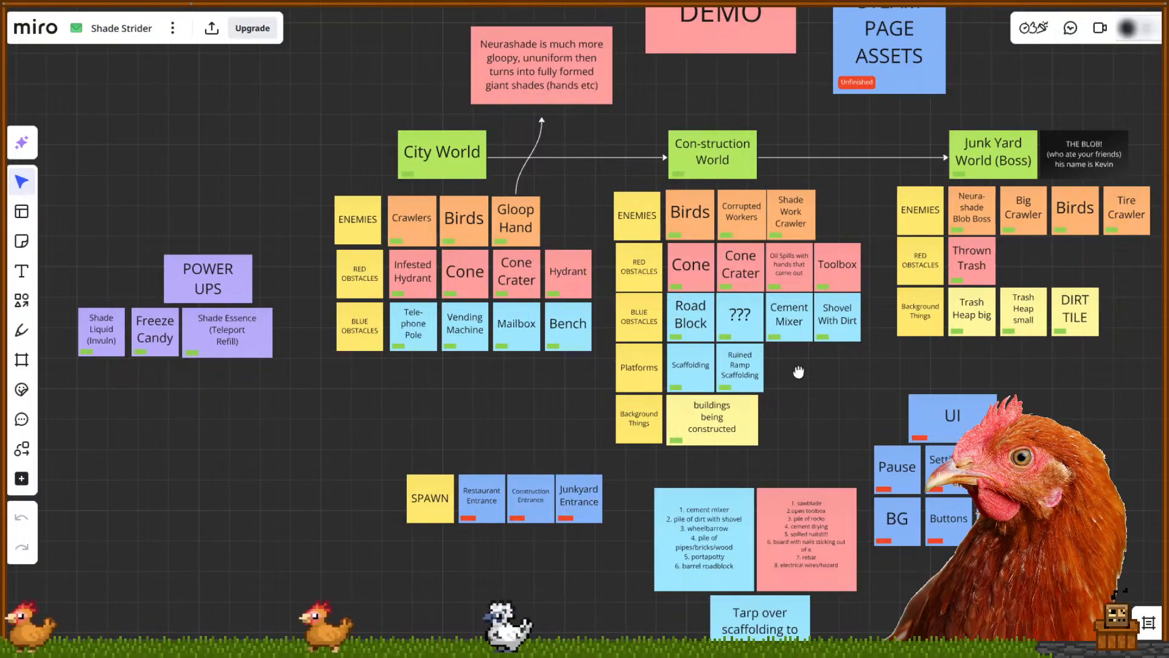
scroll(711, 346, "down", 5)
scroll(670, 293, "up", 5)
left_click_drag(562, 187, 958, 409)
Drag the cement-mixer list note level with the red sawblade list
left_click(762, 404)
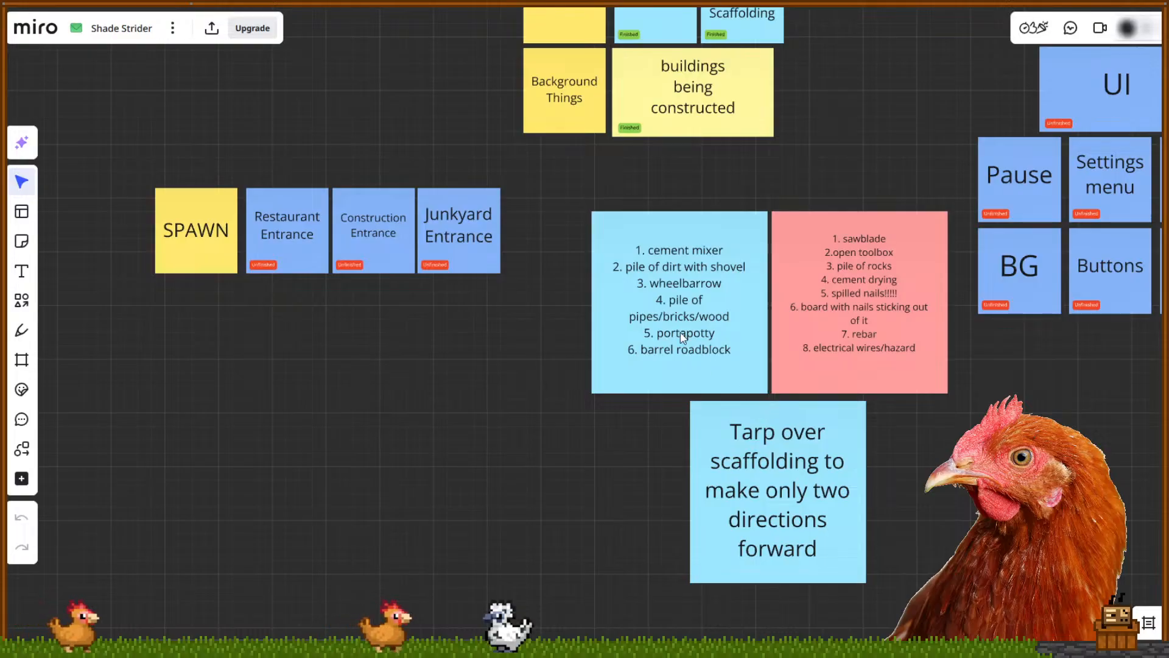
left_click_drag(548, 311, 560, 345)
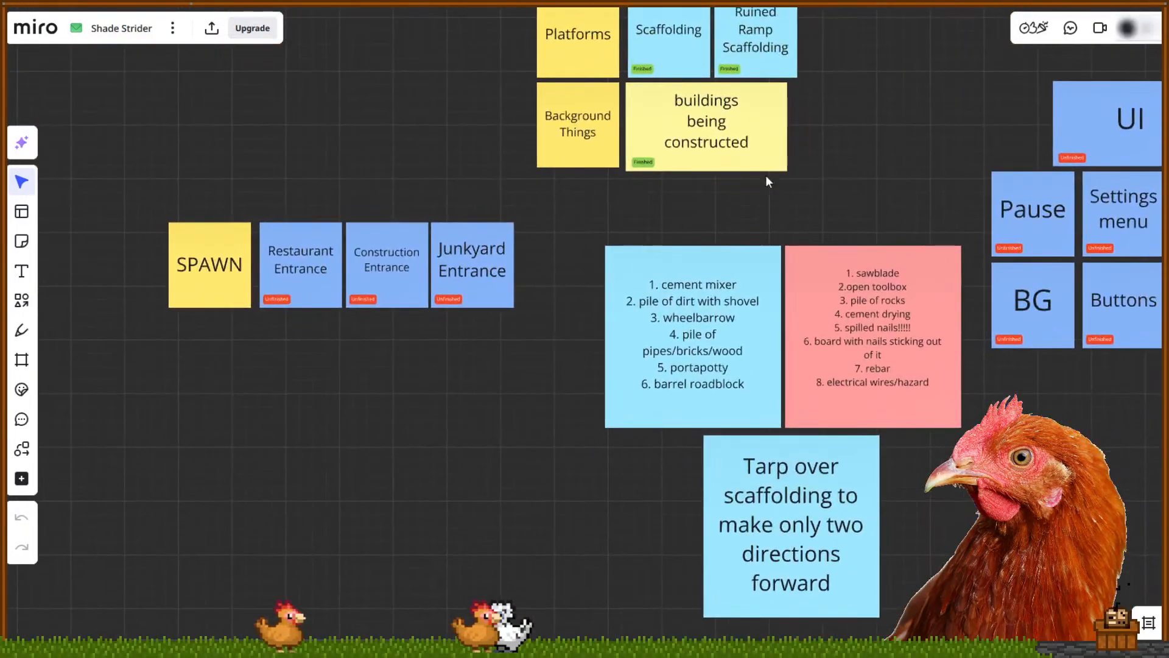
mouse_move(650, 425)
left_mouse_down()
mouse_move(853, 569)
mouse_move(633, 439)
mouse_move(649, 423)
left_mouse_up()
left_click_drag(888, 134, 798, 371)
Zoom out over the whole board plan and select the Restaurant Entrance note
scroll(821, 268, "down", 2)
scroll(821, 268, "down", 2)
scroll(790, 439, "down", 1)
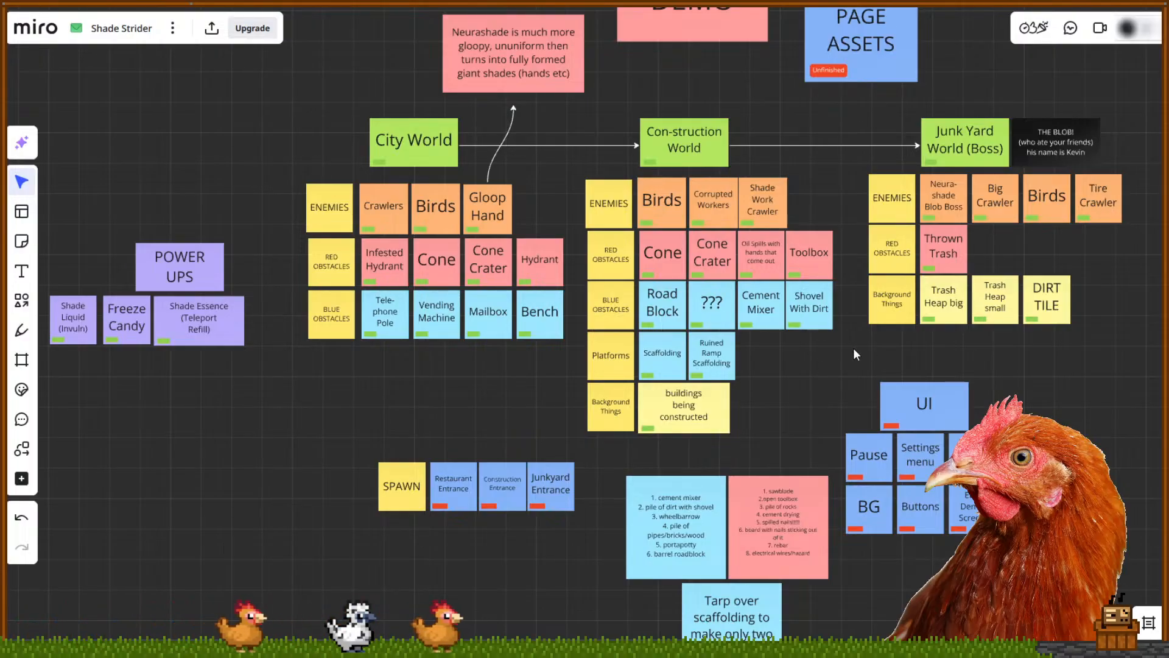
left_click_drag(844, 397, 788, 480)
scroll(784, 465, "down", 1)
left_click_drag(791, 432, 793, 360)
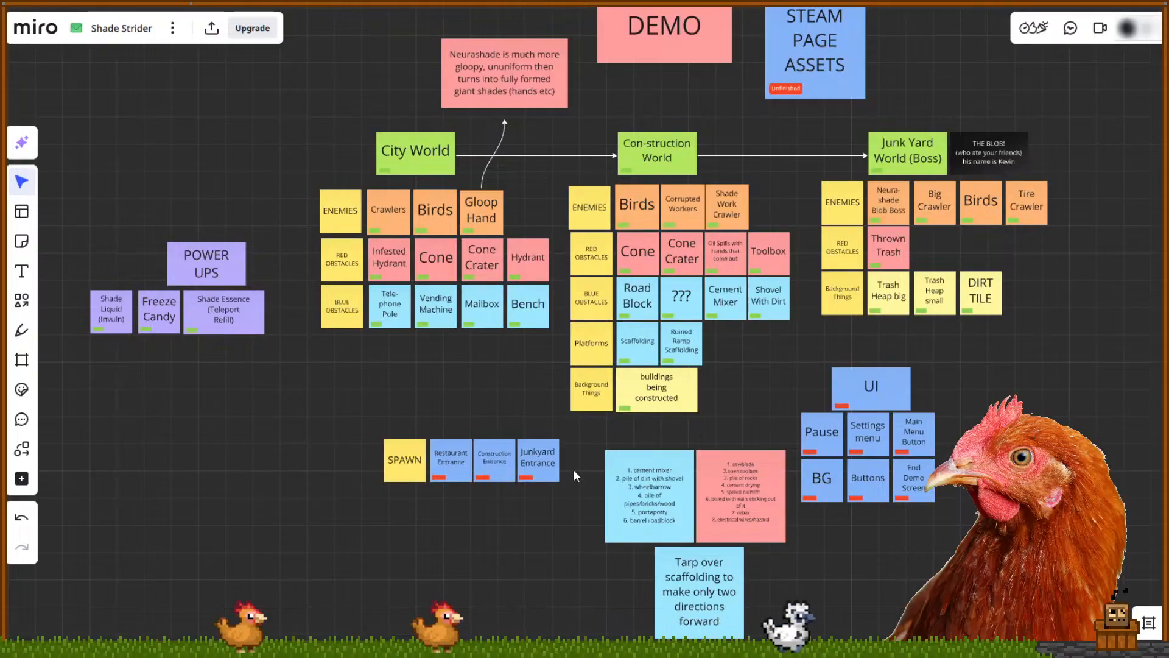
left_click(444, 481)
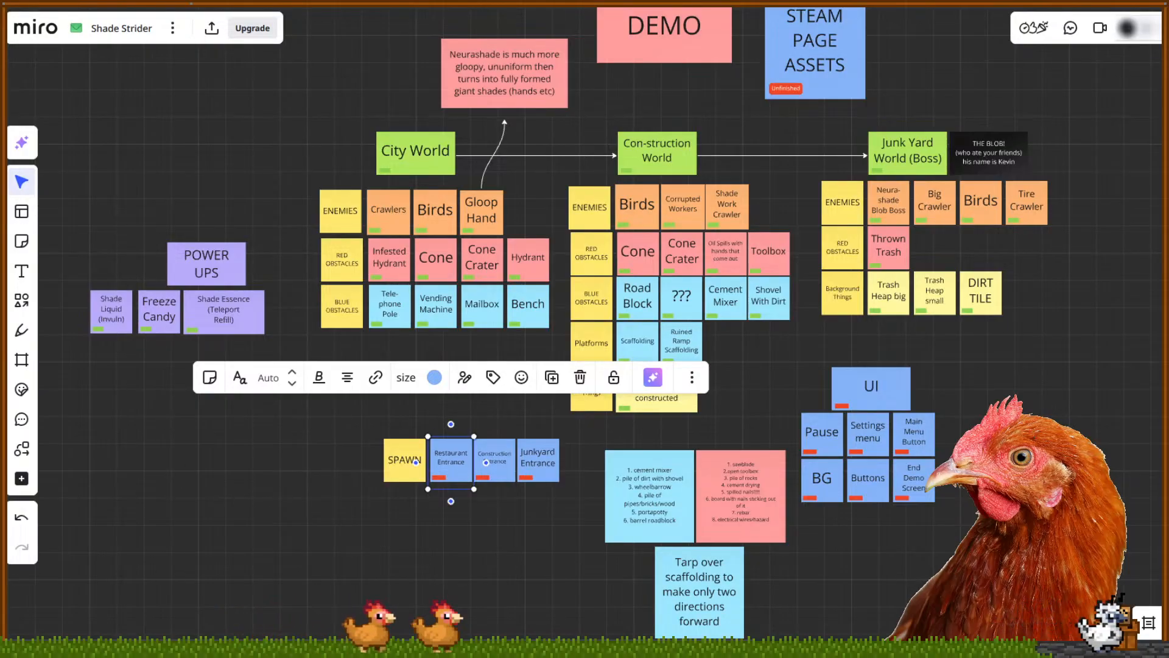
Open Sketch Spawn.aseprite via File > Open, frame the street scene, and hide the Construction layer
key("alt+Tab")
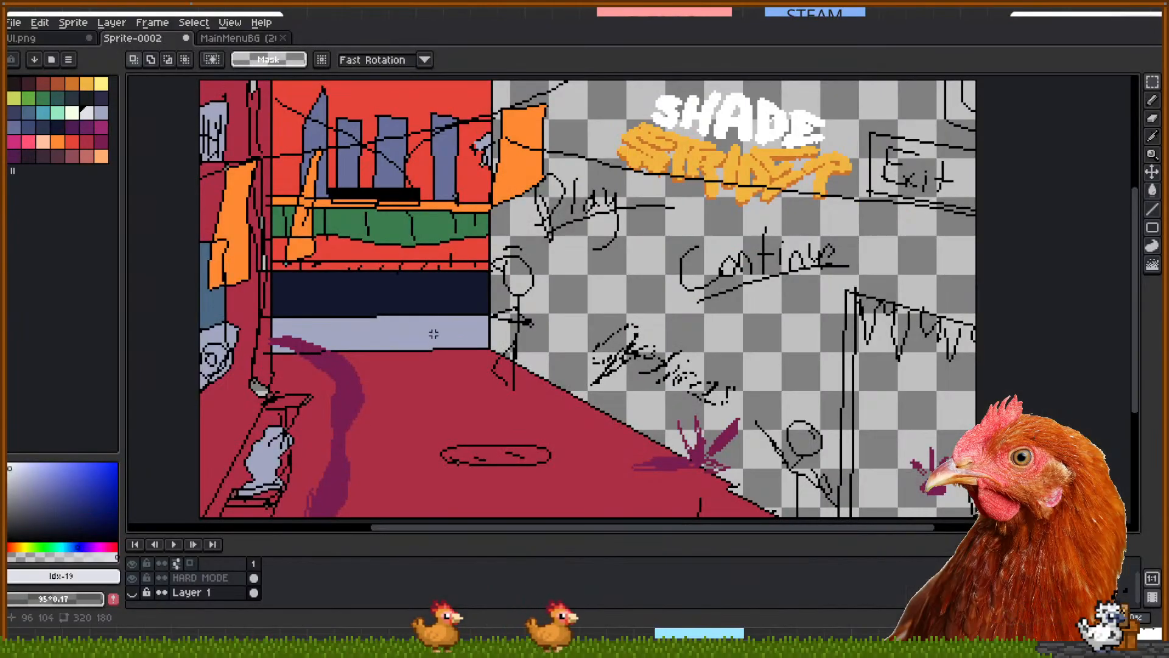
left_click(14, 22)
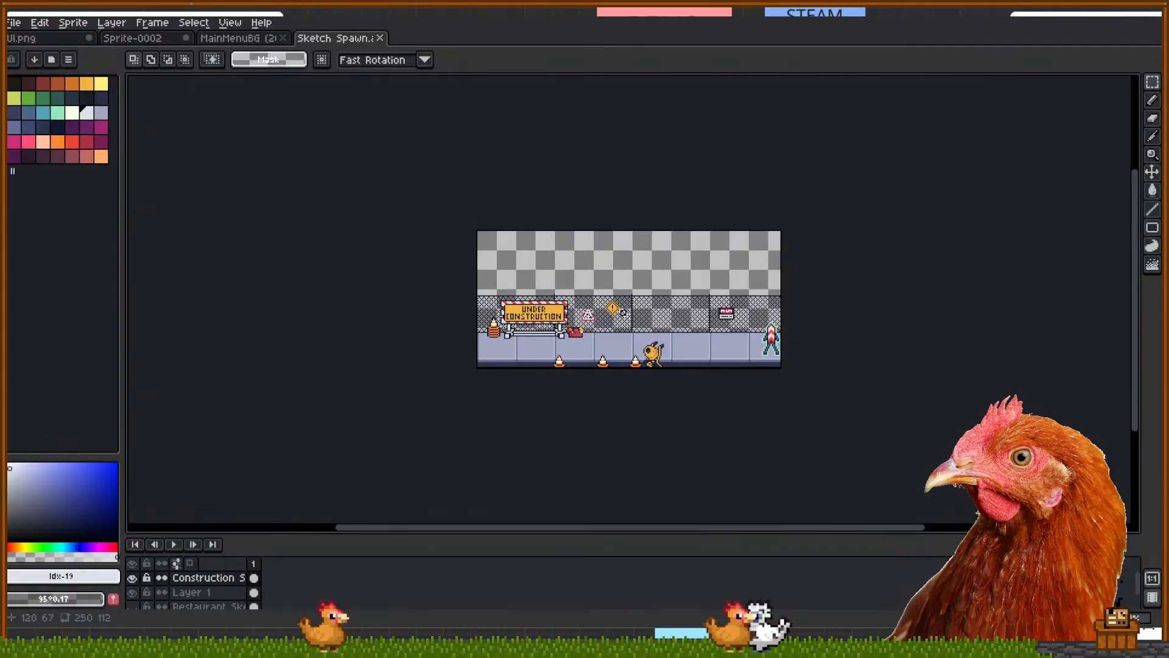
scroll(671, 322, "up", 2)
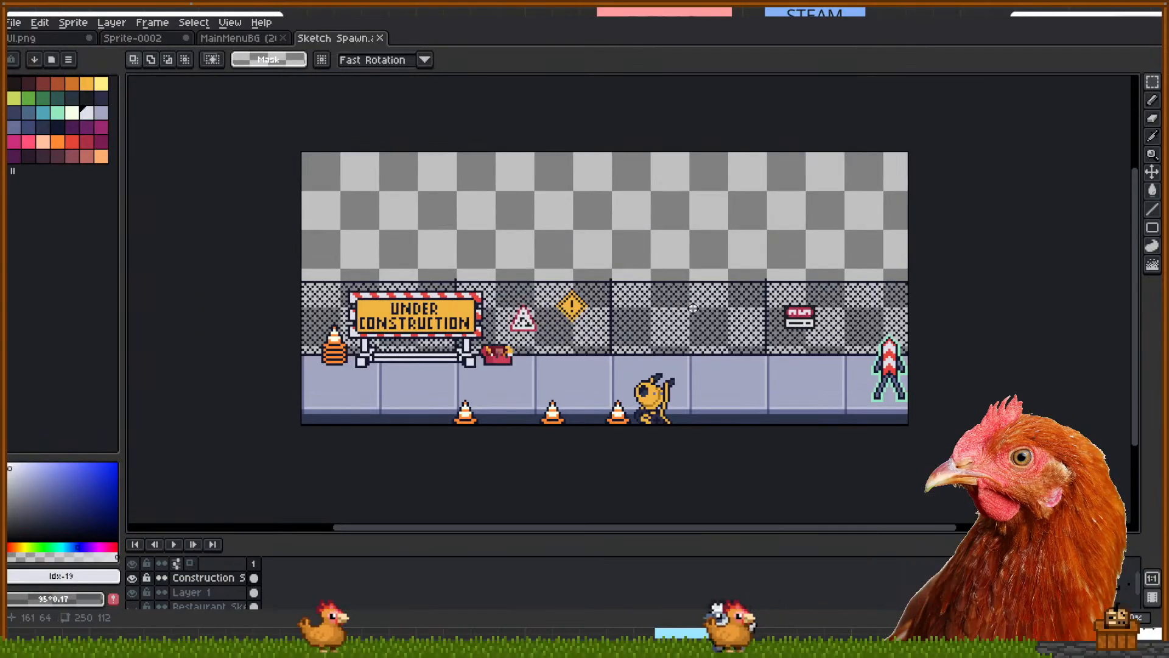
mouse_move(671, 323)
left_mouse_down()
mouse_move(646, 293)
mouse_move(664, 316)
left_mouse_up()
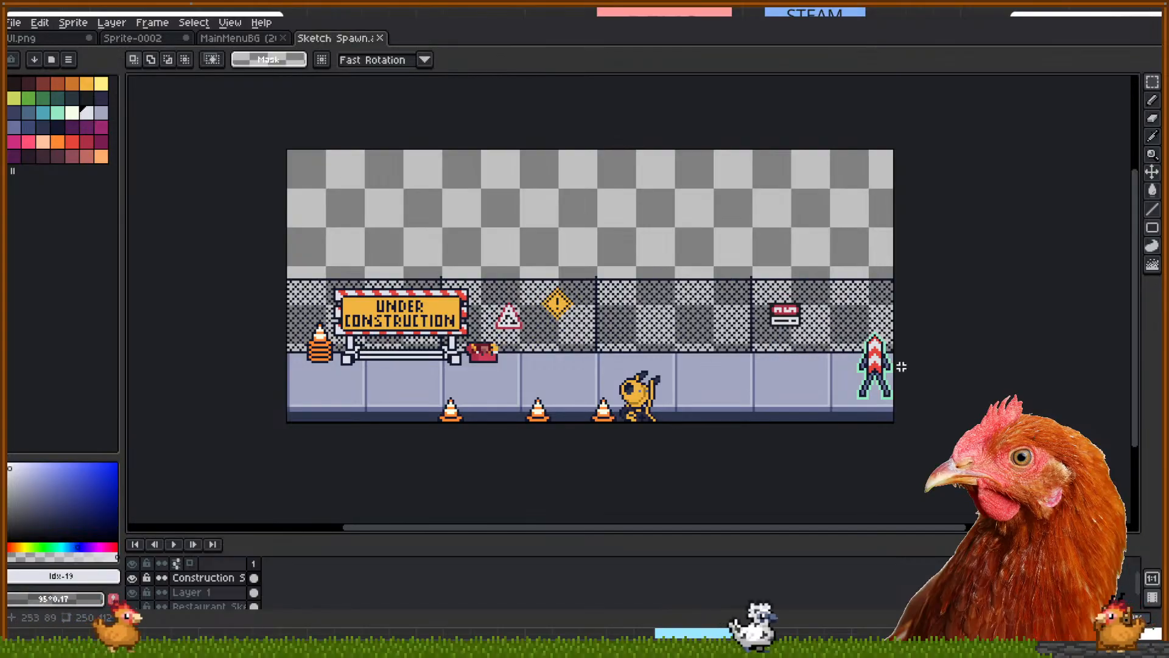
scroll(656, 428, "up", 2)
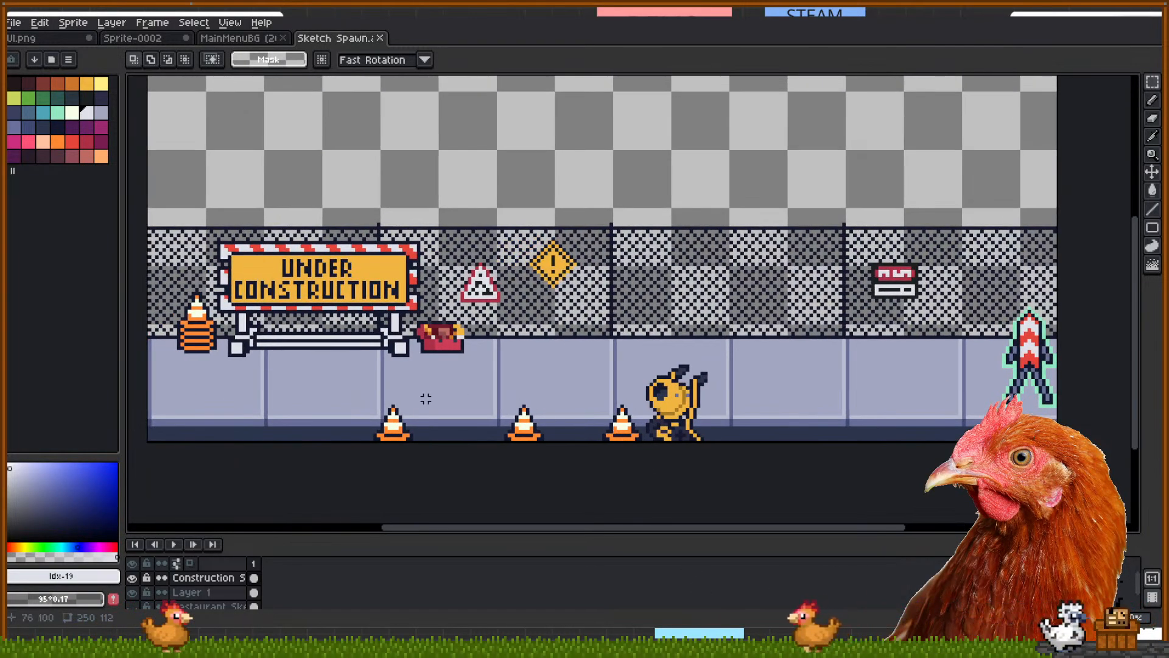
left_click_drag(300, 369, 298, 393)
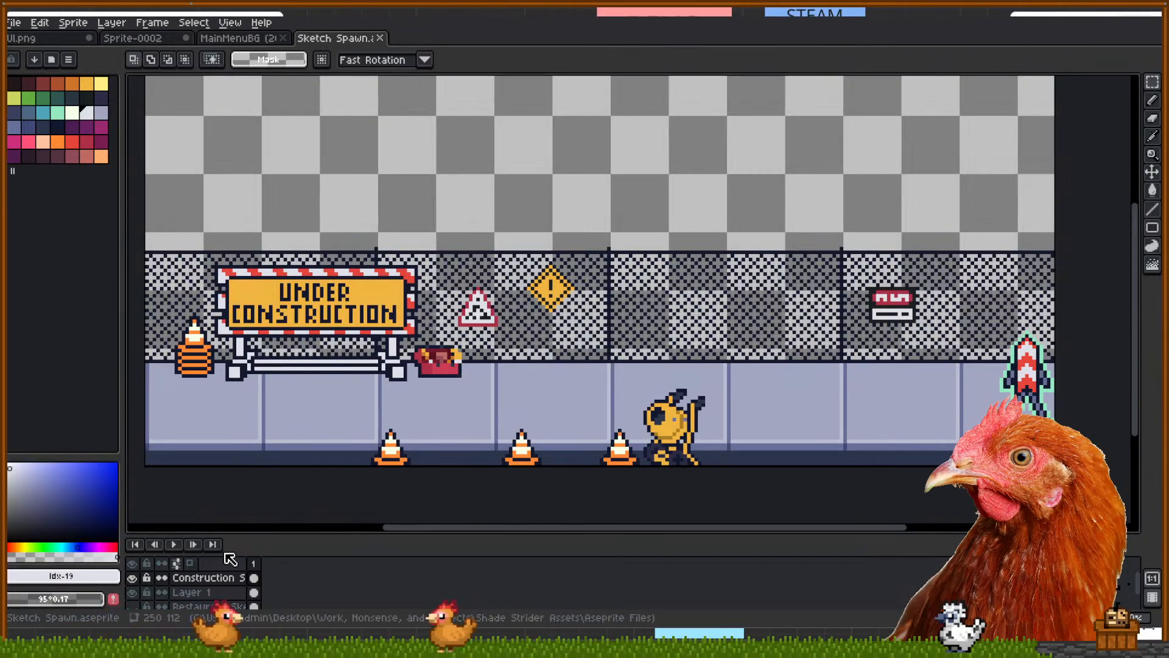
left_click(132, 578)
Hide Layer 1, show Restaurant Sketch, center the restaurant scene, then switch to Godot
left_click(132, 592)
scroll(134, 592, "down", 1)
left_click(132, 593)
mouse_move(554, 367)
left_mouse_down()
mouse_move(543, 394)
mouse_move(566, 387)
left_mouse_up()
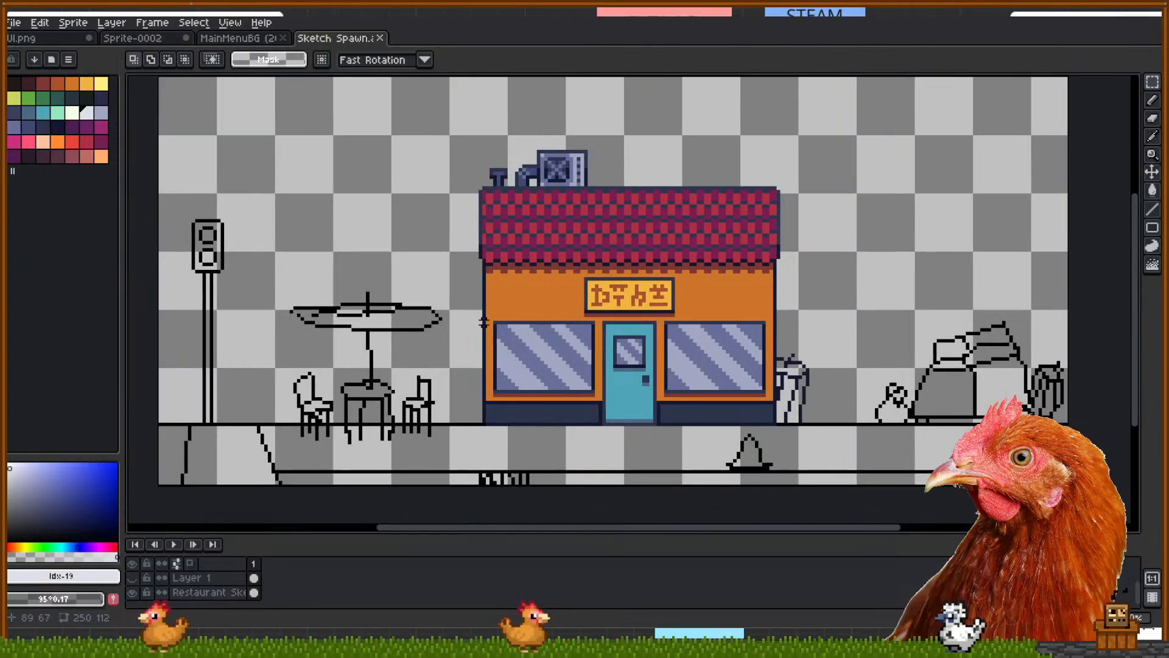
left_click_drag(484, 327, 487, 341)
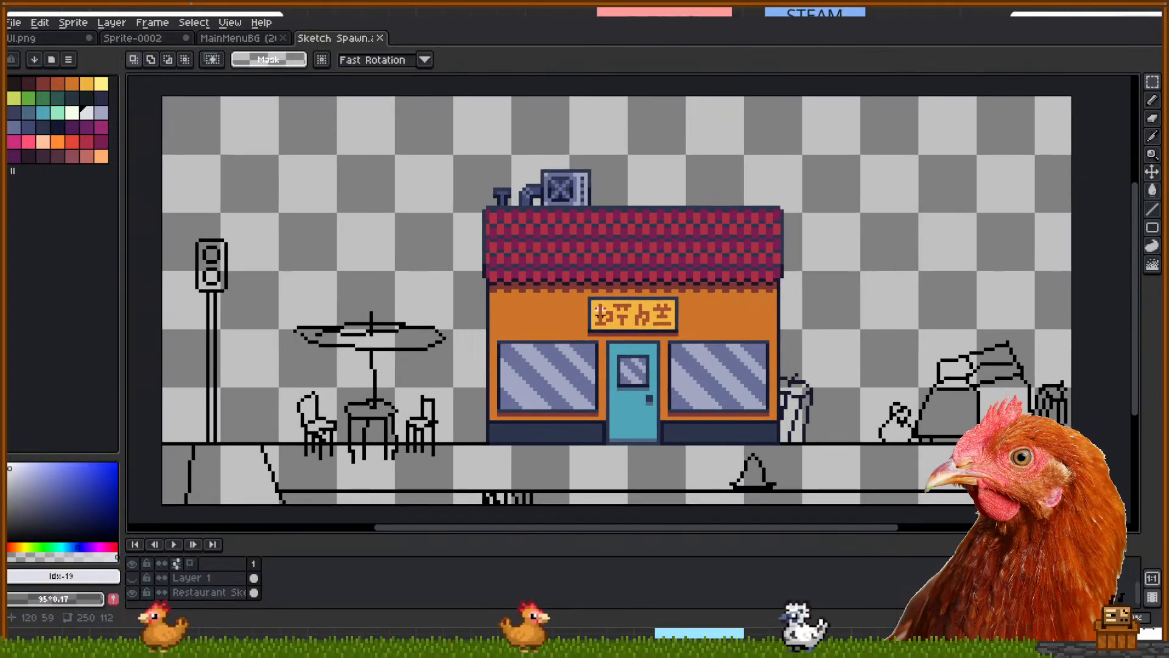
left_click_drag(658, 324, 645, 331)
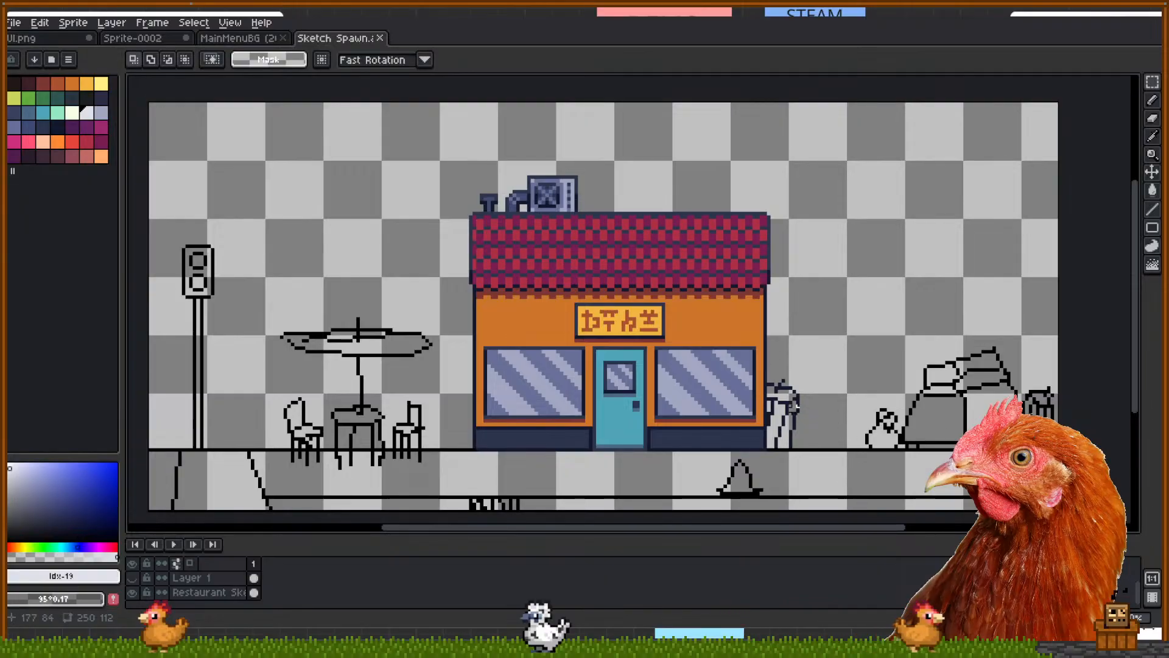
key("alt+Tab")
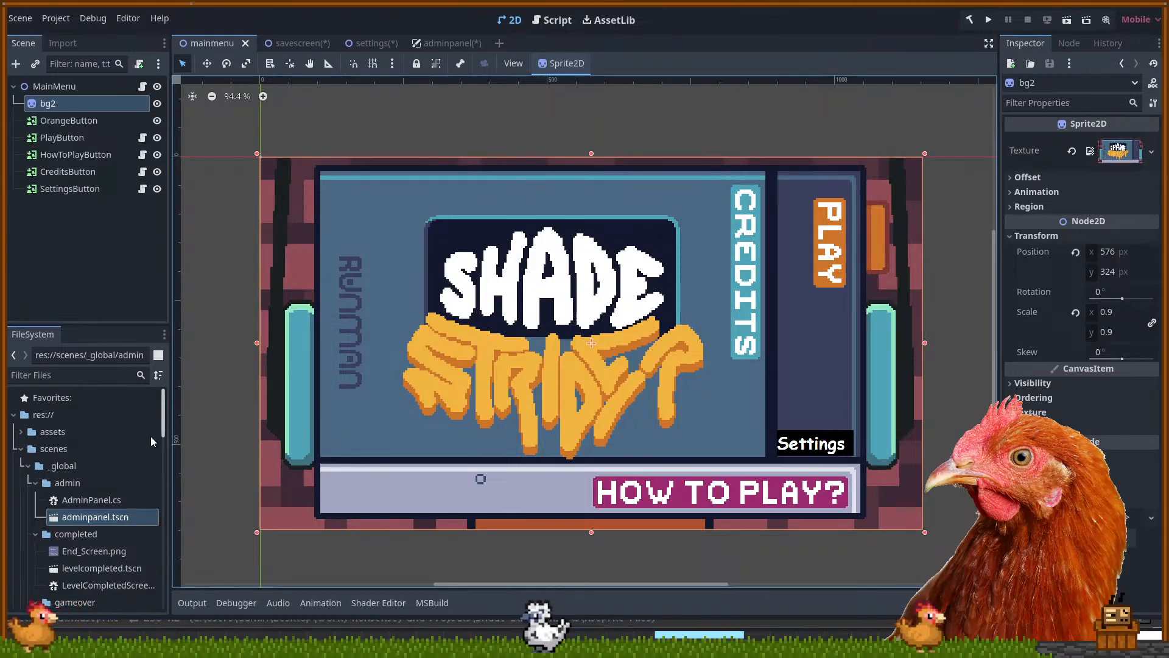
Expand levels > city > _world1 in the FileSystem dock and open world1.tscn
scroll(91, 487, "down", 6)
scroll(69, 480, "down", 8)
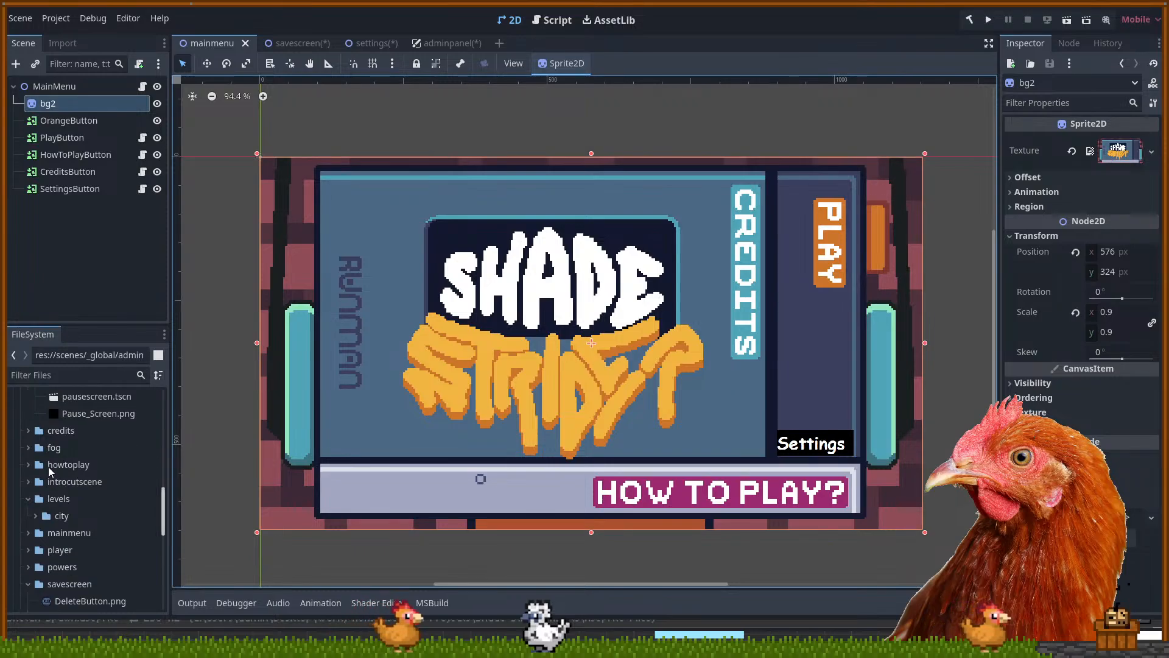
left_click(35, 516)
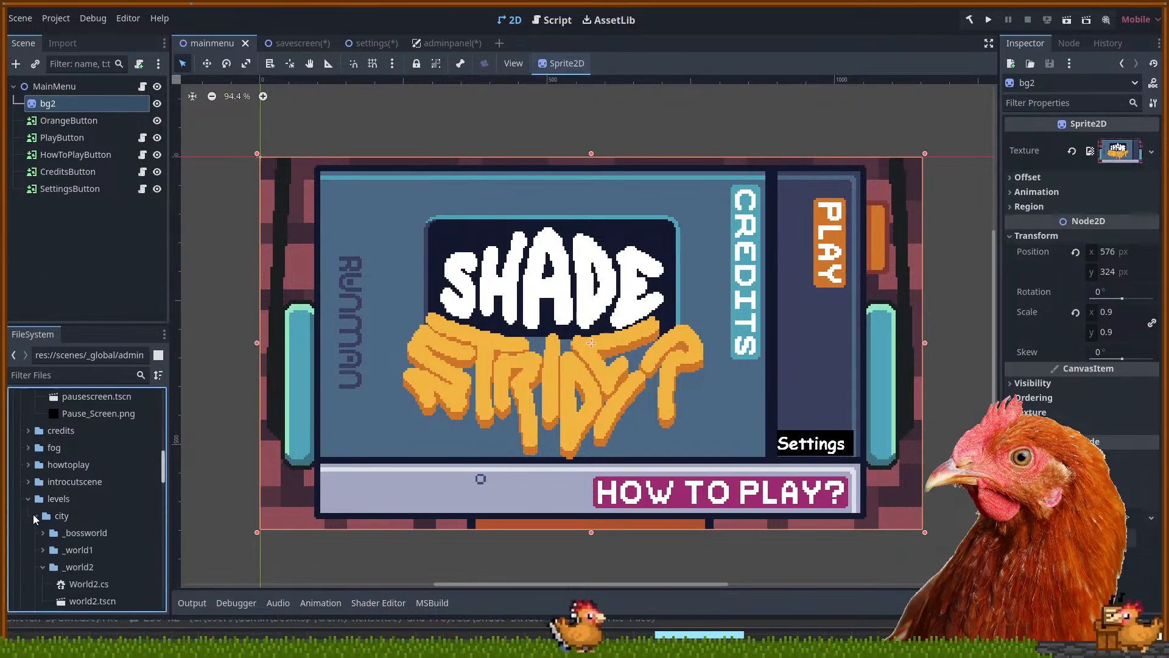
scroll(67, 511, "down", 3)
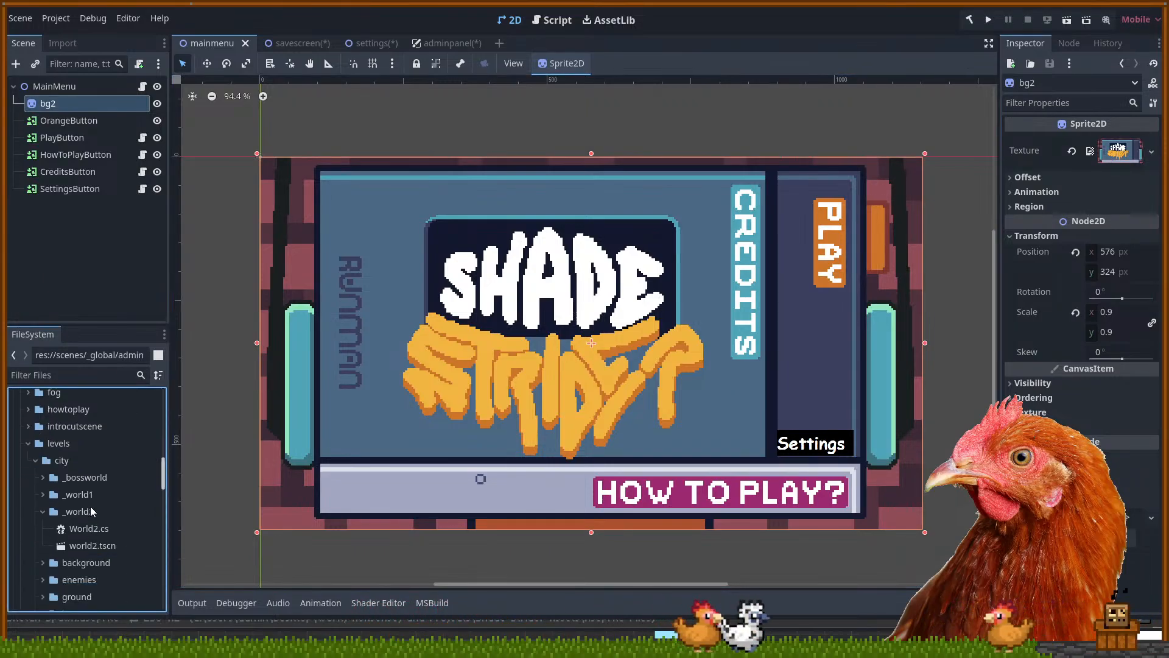
left_click(43, 494)
left_click(83, 531)
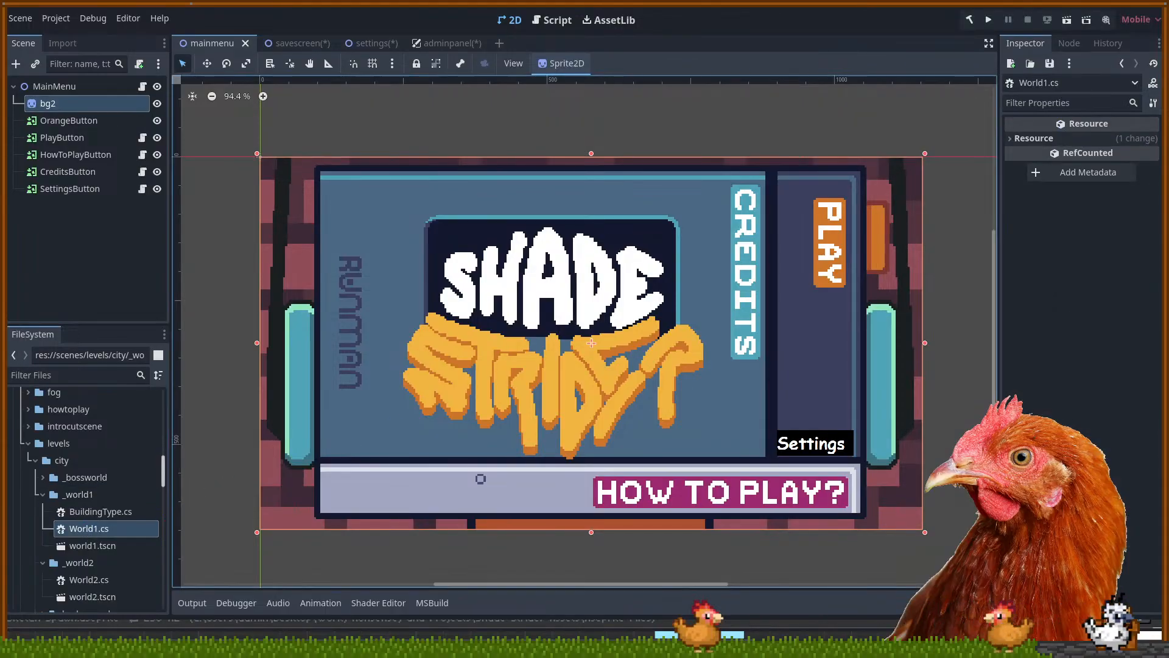
double_click(93, 544)
left_click_drag(456, 333, 502, 313)
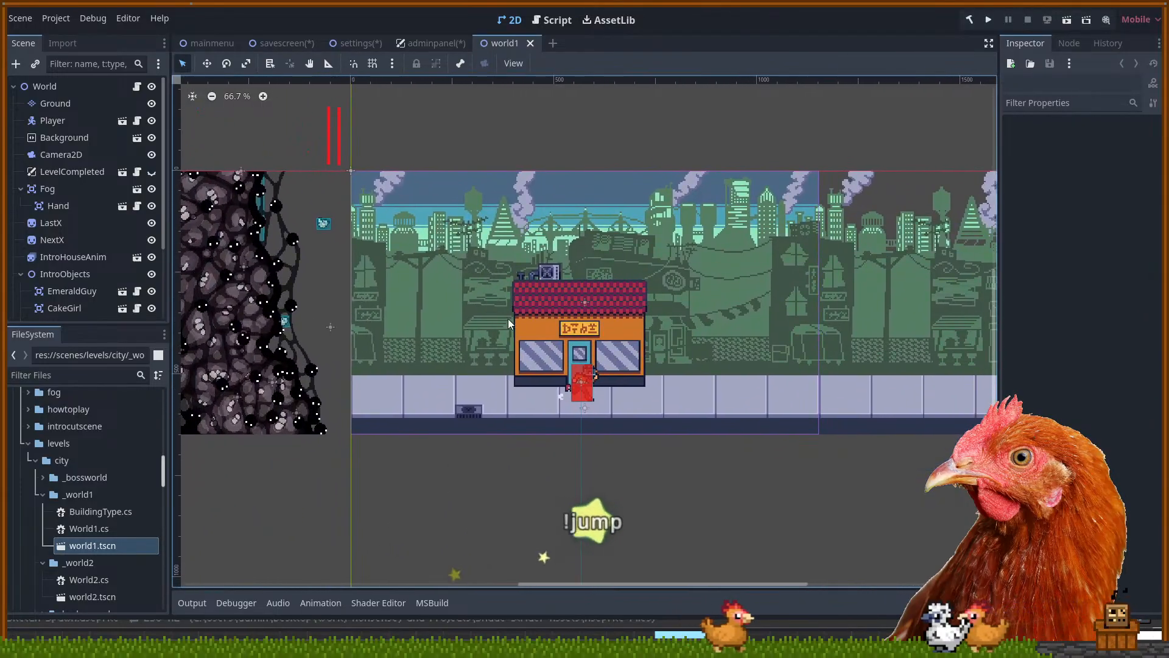
scroll(559, 315, "up", 3)
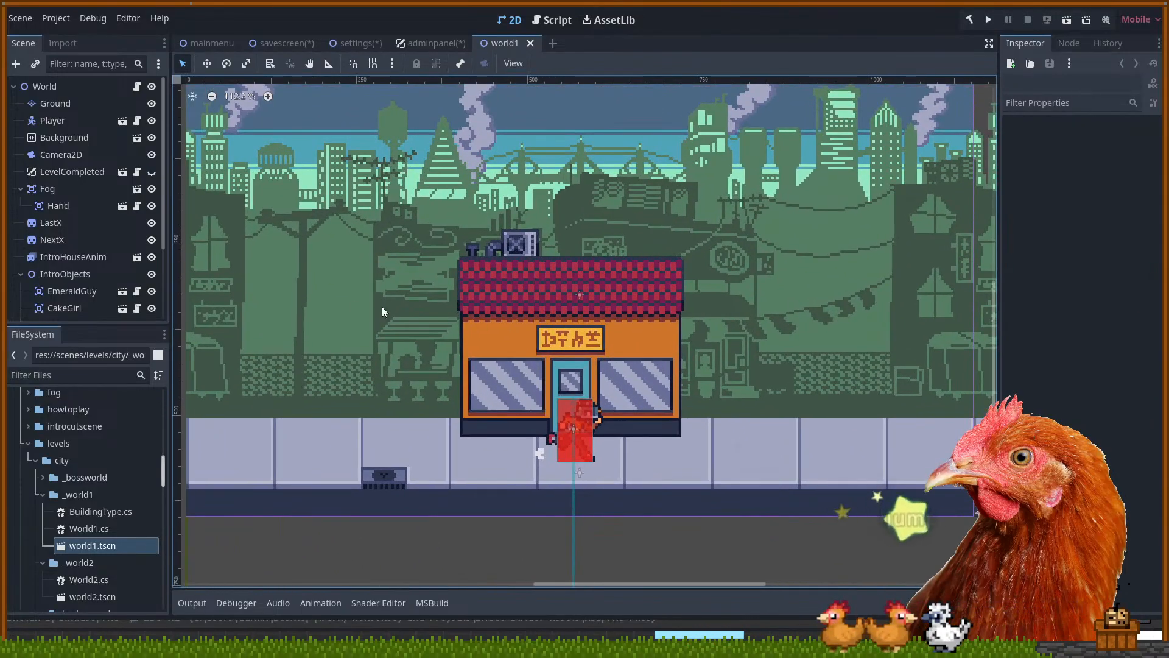
left_click_drag(385, 309, 911, 314)
left_click_drag(686, 233, 730, 237)
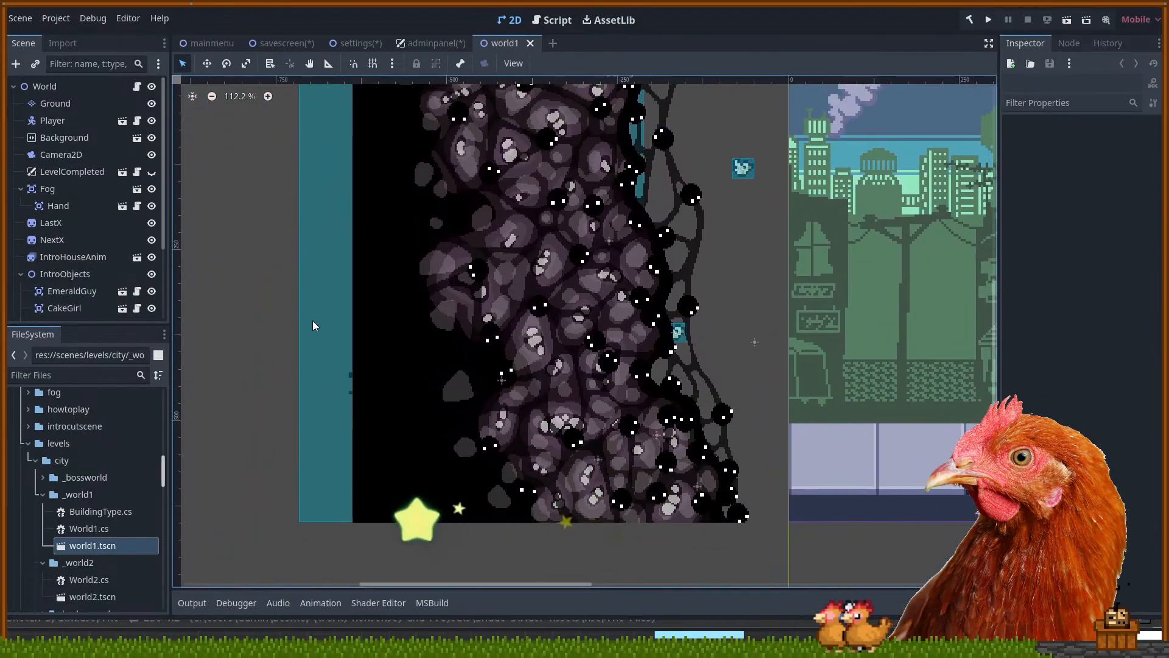
left_click_drag(751, 281, 494, 331)
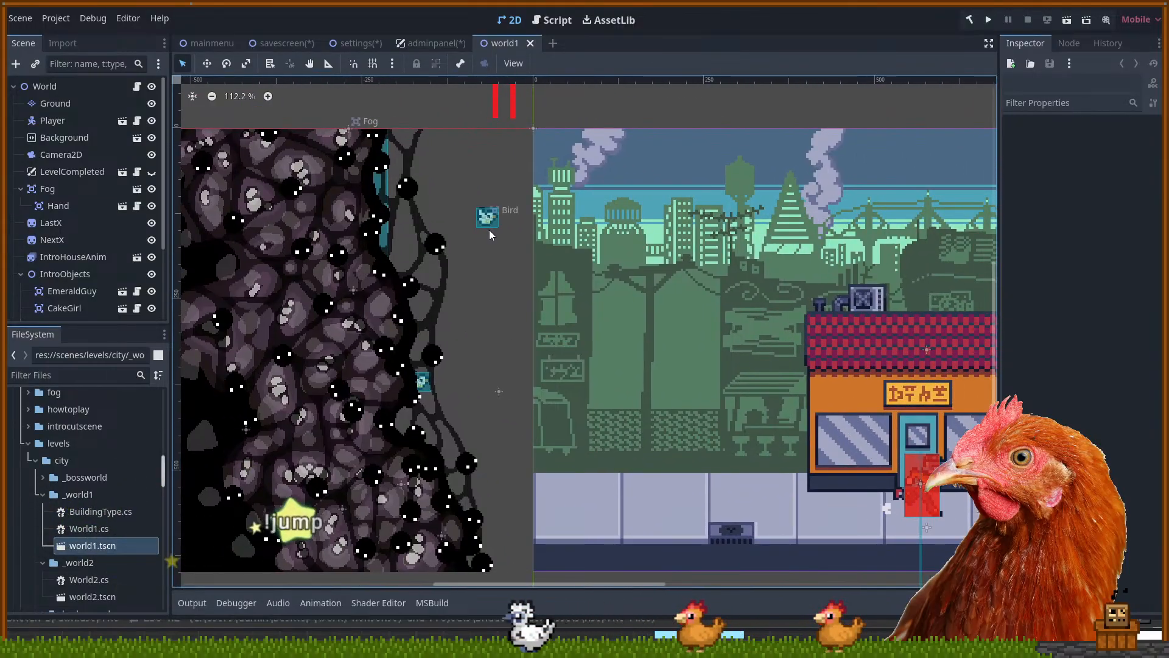
left_click_drag(827, 315, 505, 269)
scroll(601, 454, "up", 3)
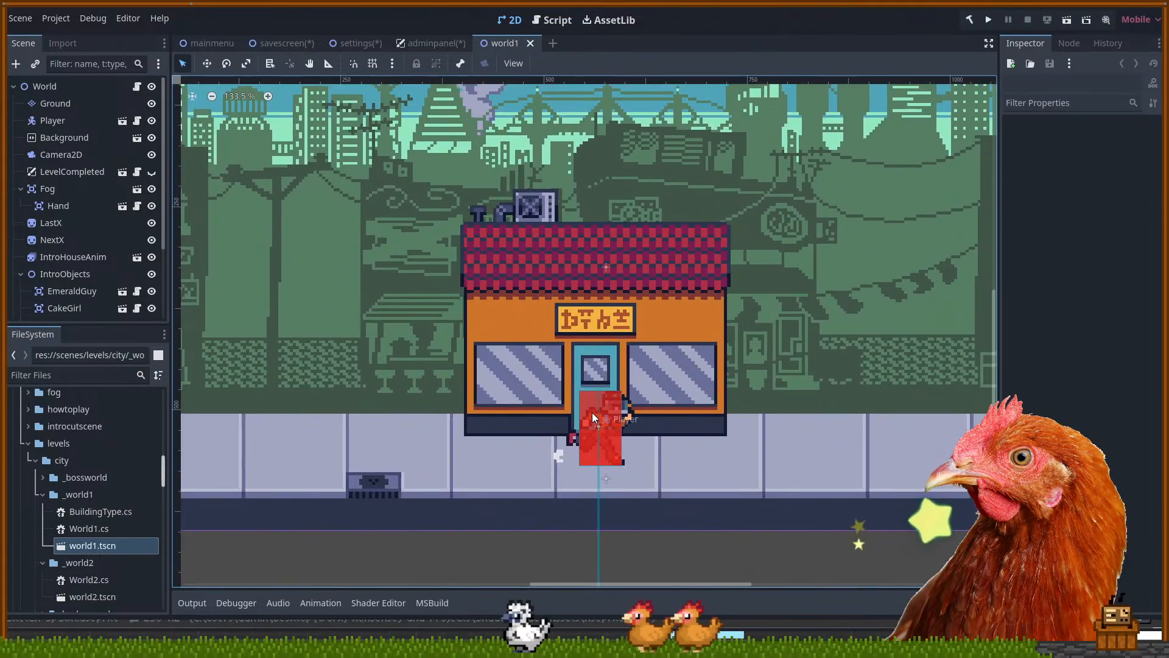
scroll(702, 423, "down", 3)
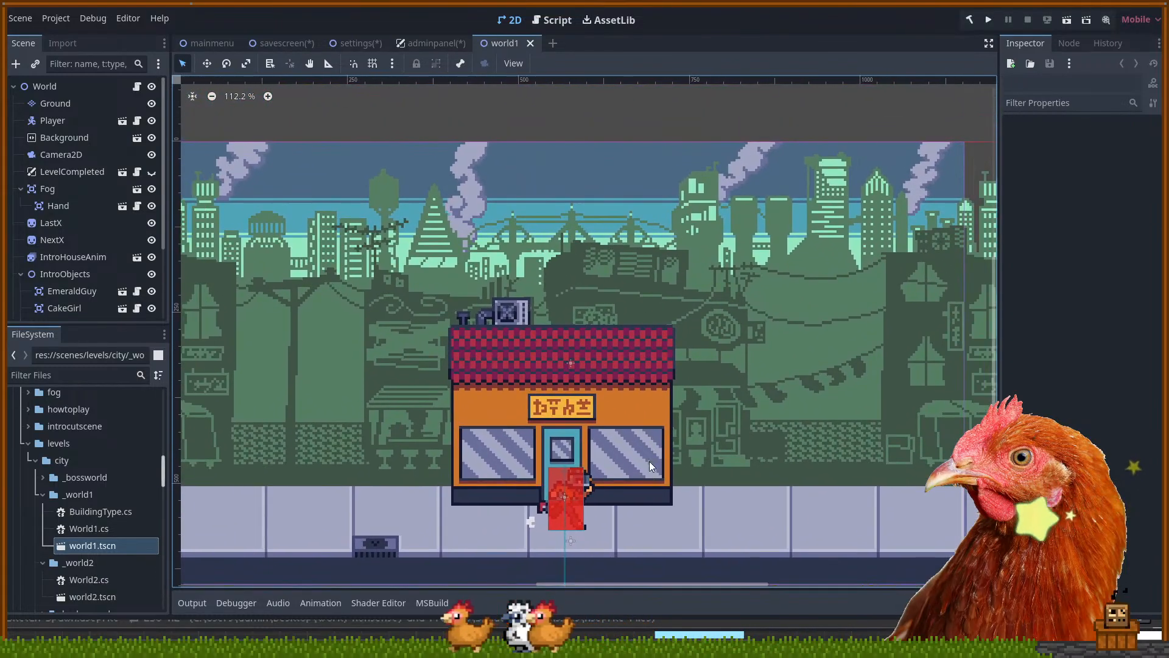
left_click_drag(674, 411, 690, 349)
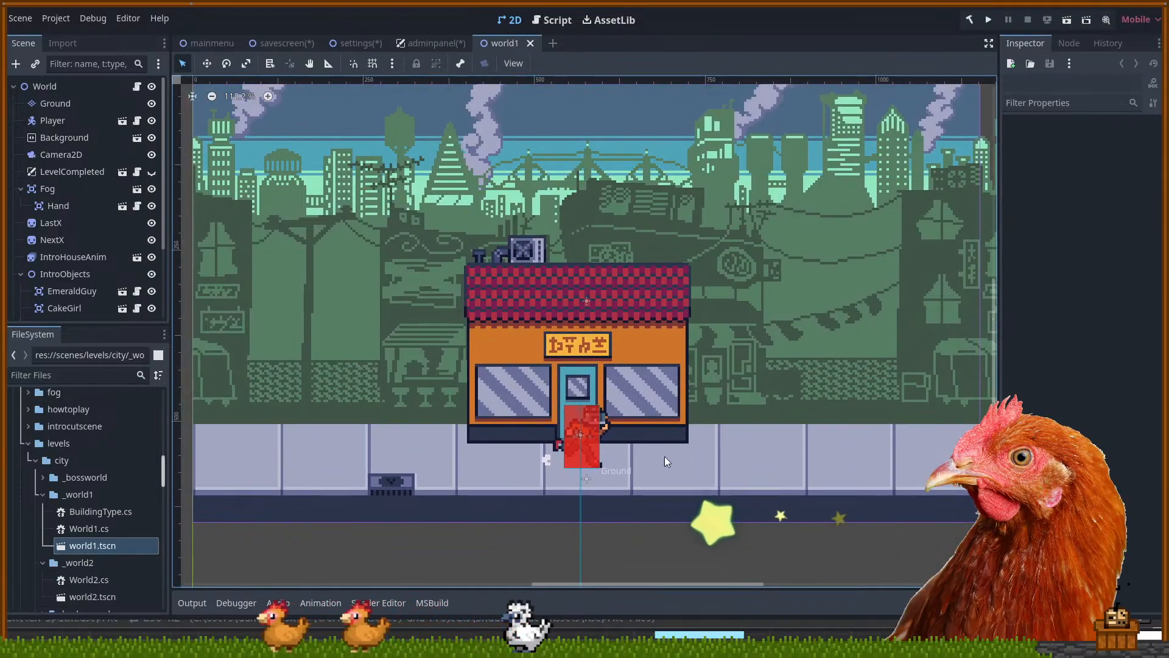
scroll(111, 246, "down", 3)
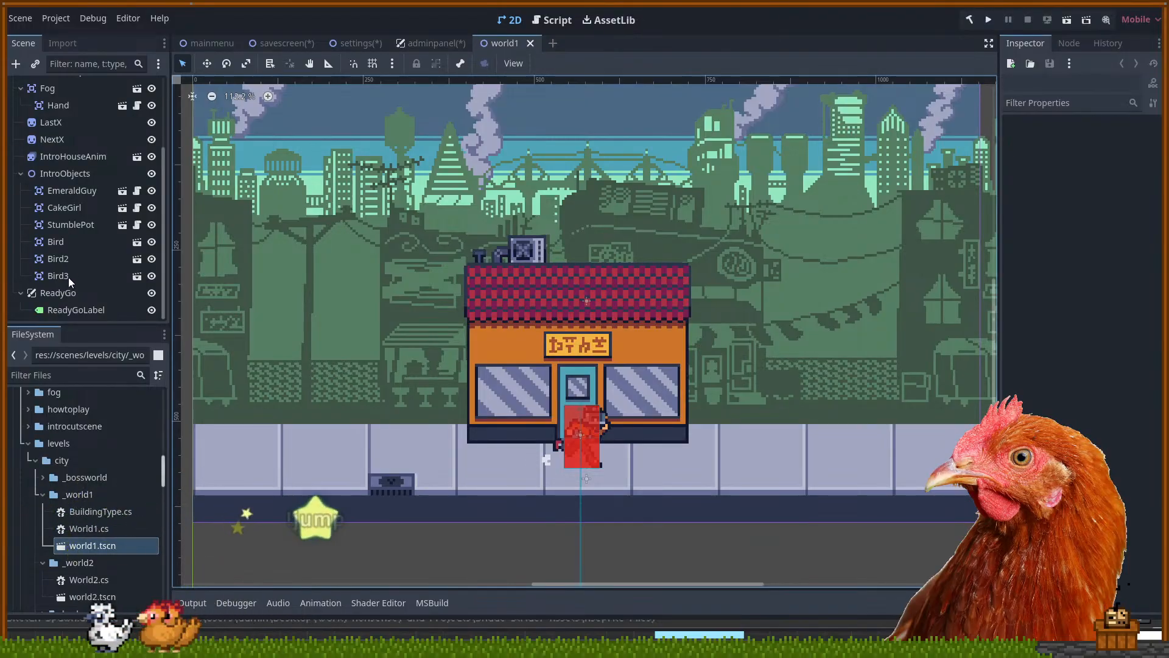
left_click(68, 309)
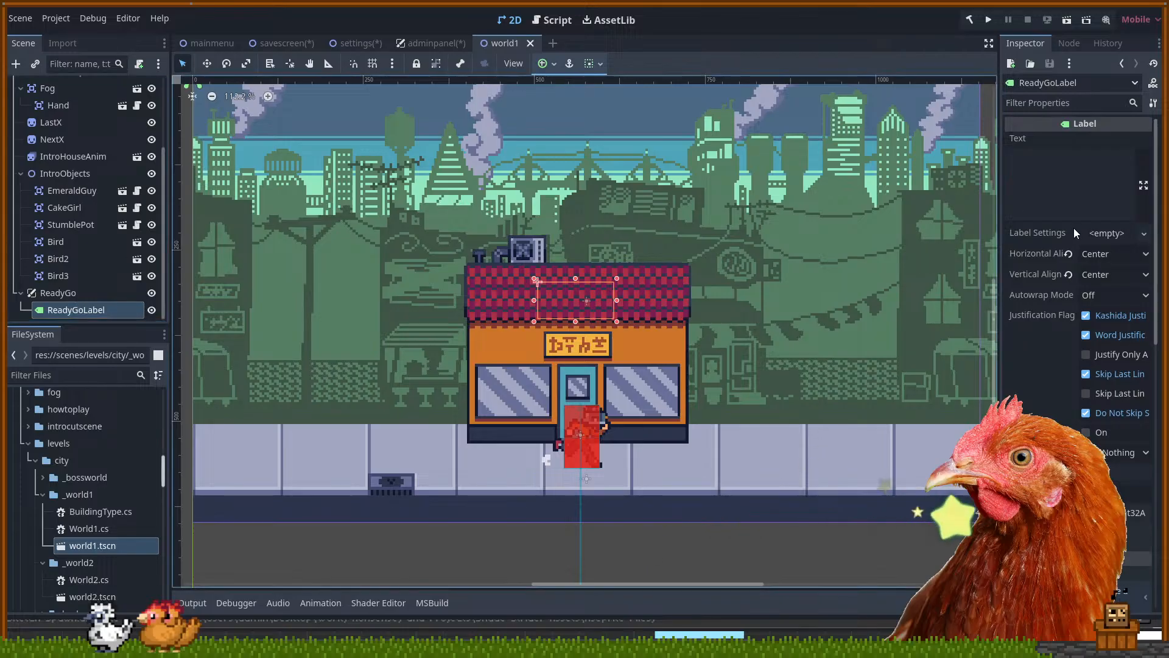
scroll(1073, 230, "down", 10)
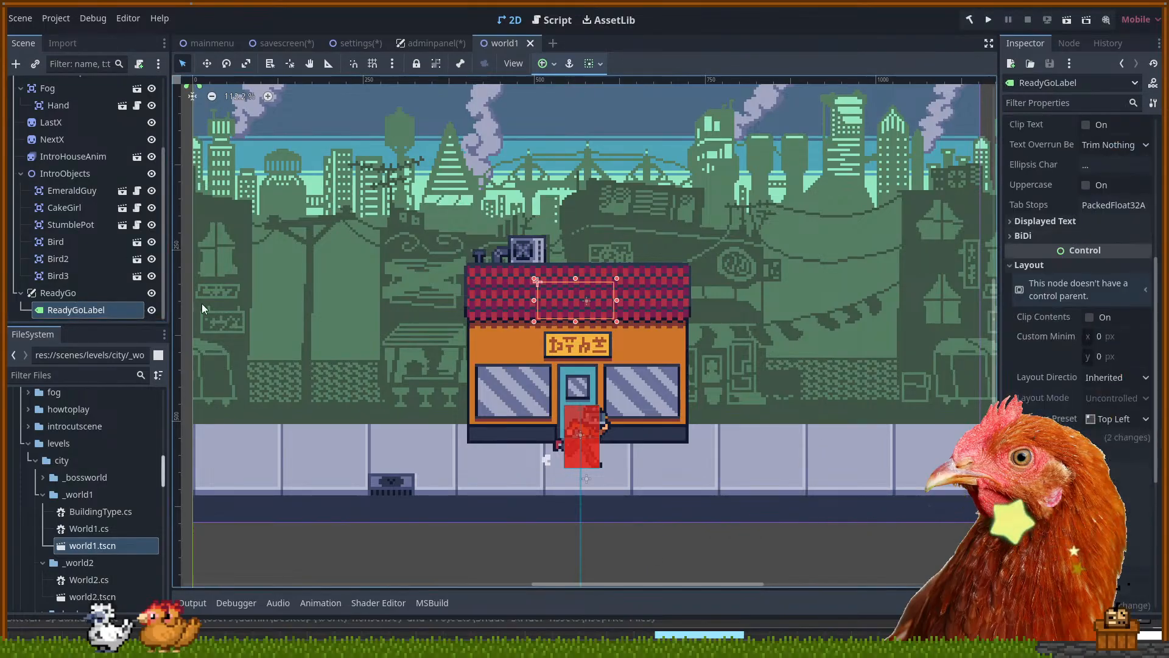
left_click(67, 294)
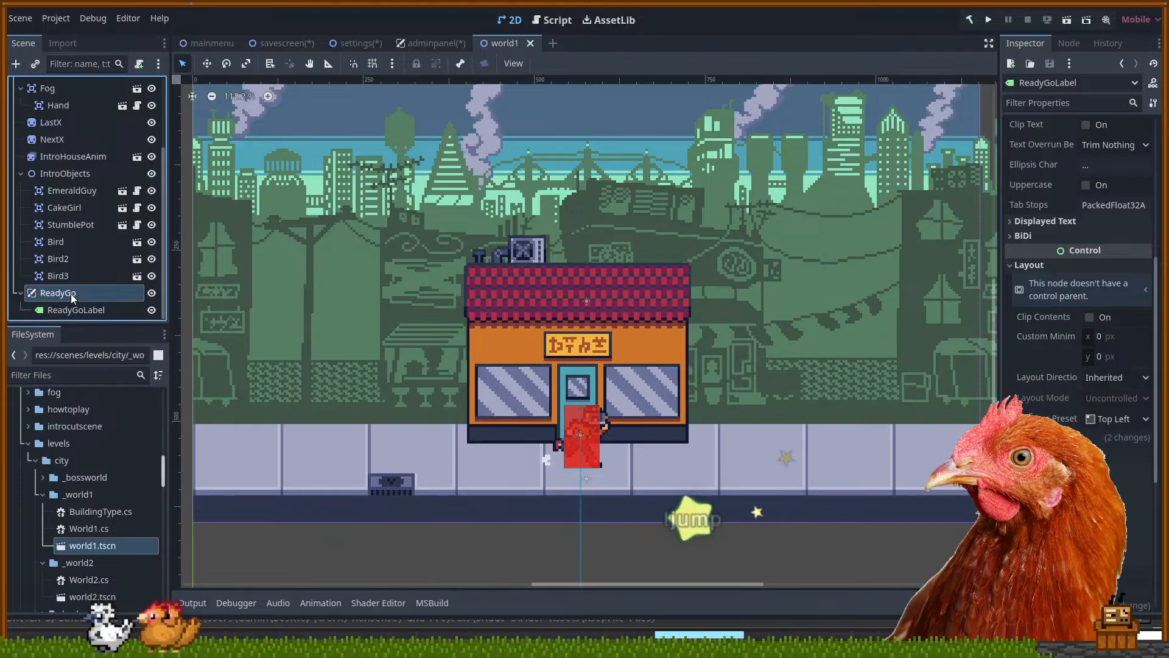
scroll(23, 288, "up", 3)
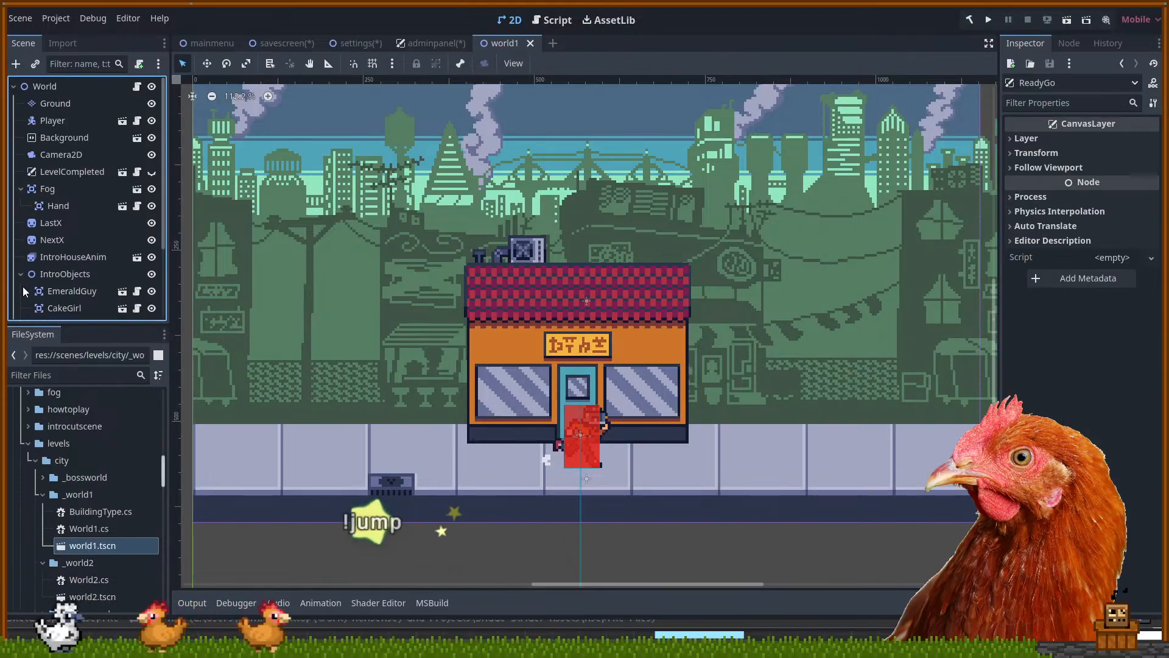
scroll(23, 283, "down", 3)
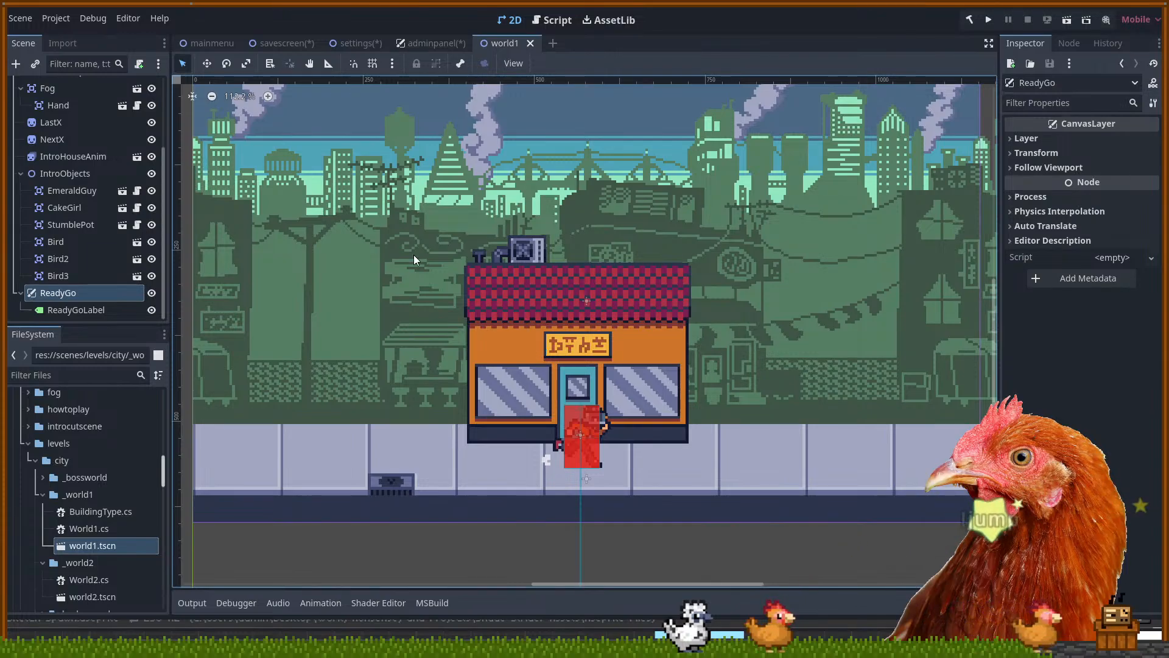
scroll(539, 380, "up", 1)
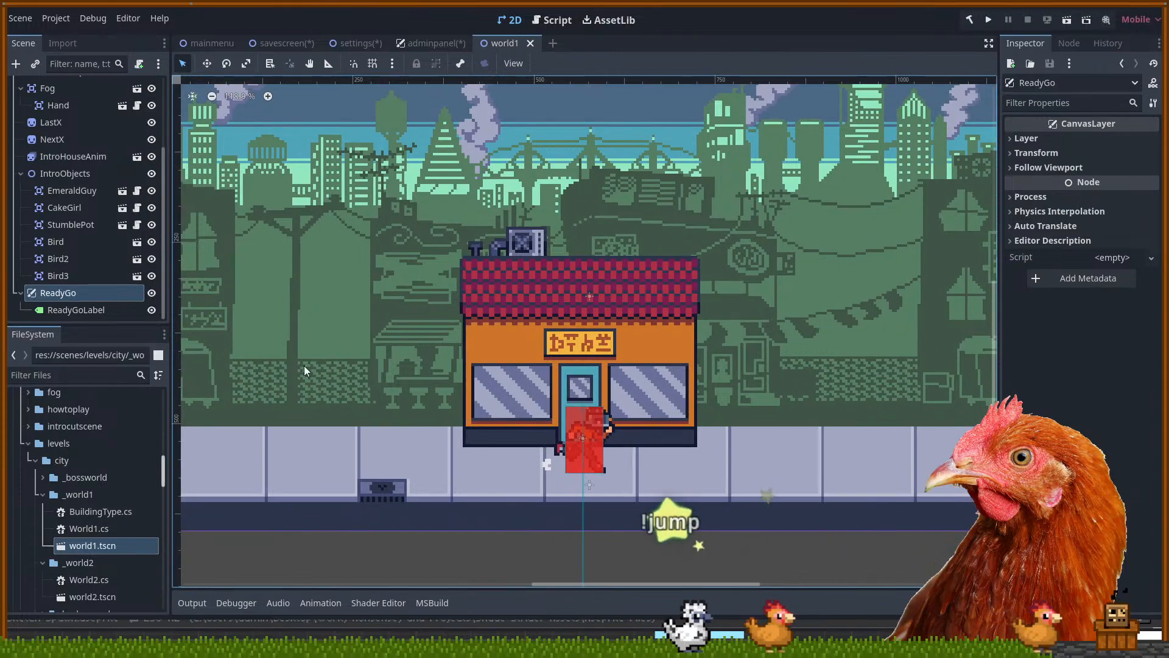
Change ReadyGoLabel's Font Size theme override from 60 to 64
left_click(79, 310)
scroll(1047, 364, "down", 10)
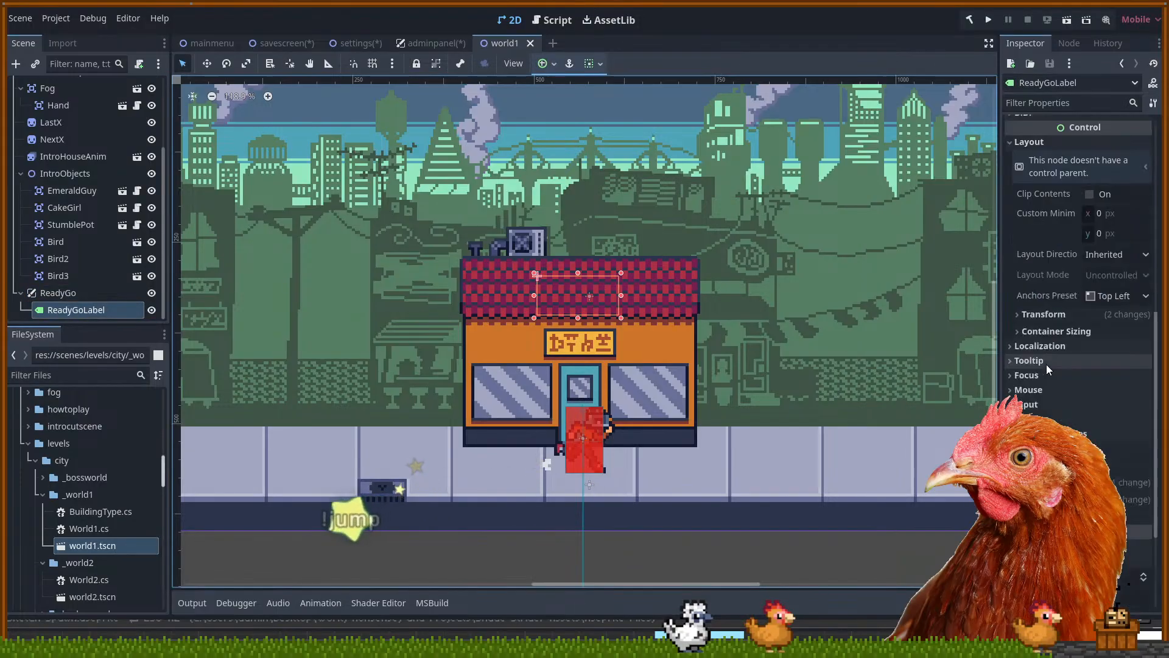
left_click(1070, 345)
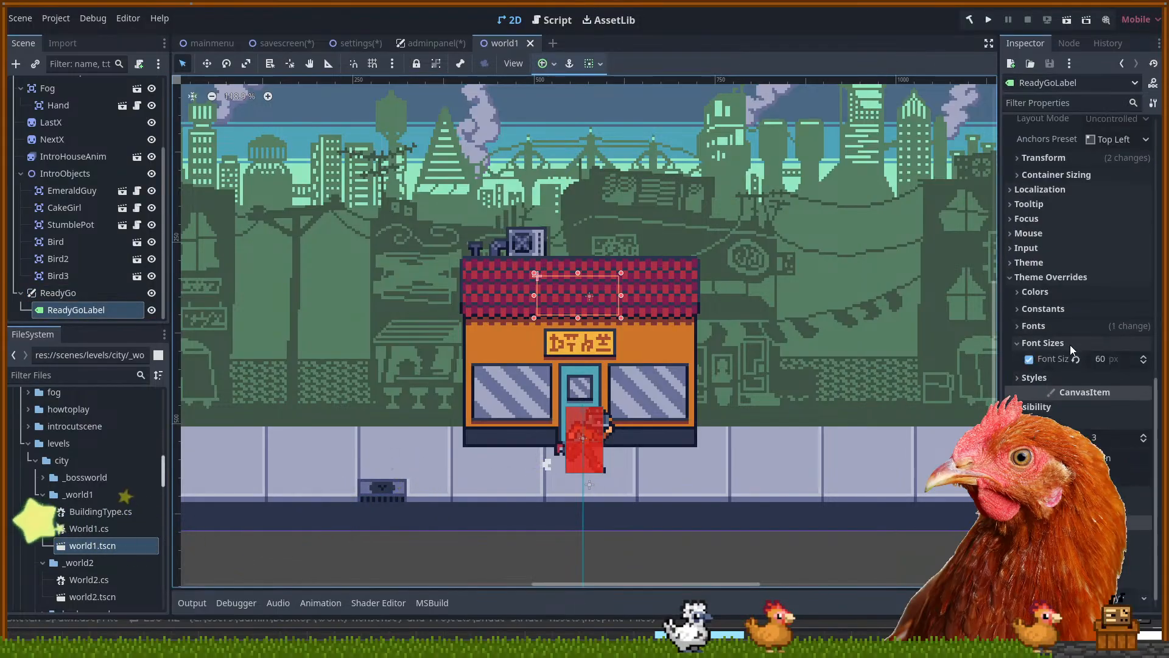
left_click(1101, 363)
key("BackSpace")
type("4")
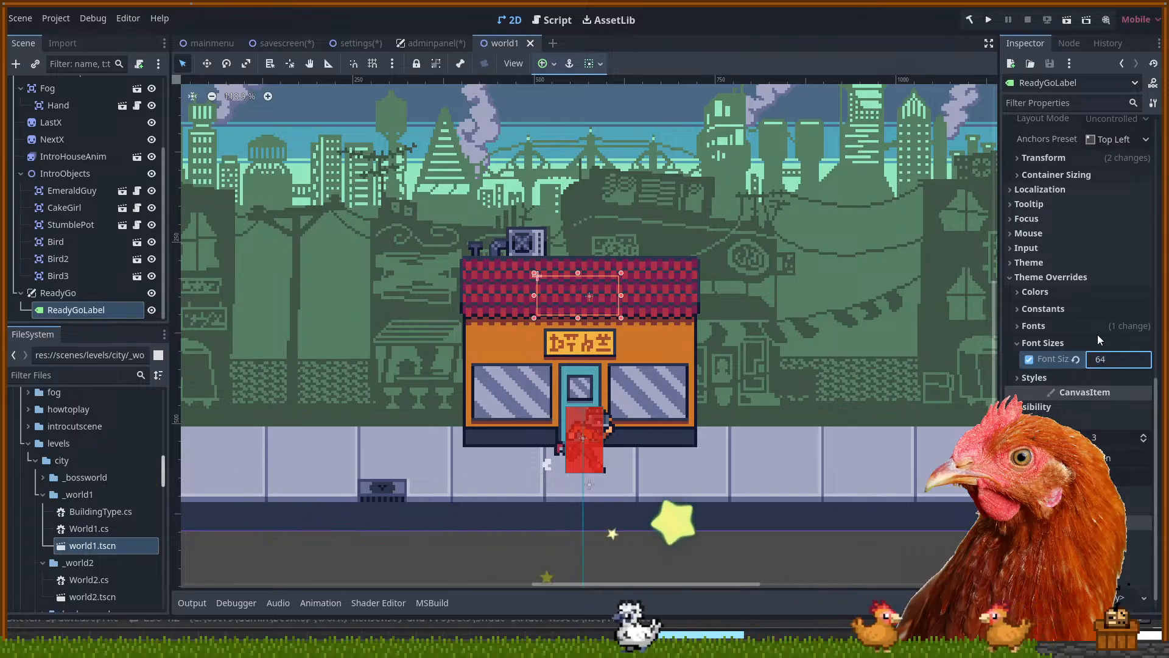
key("Return")
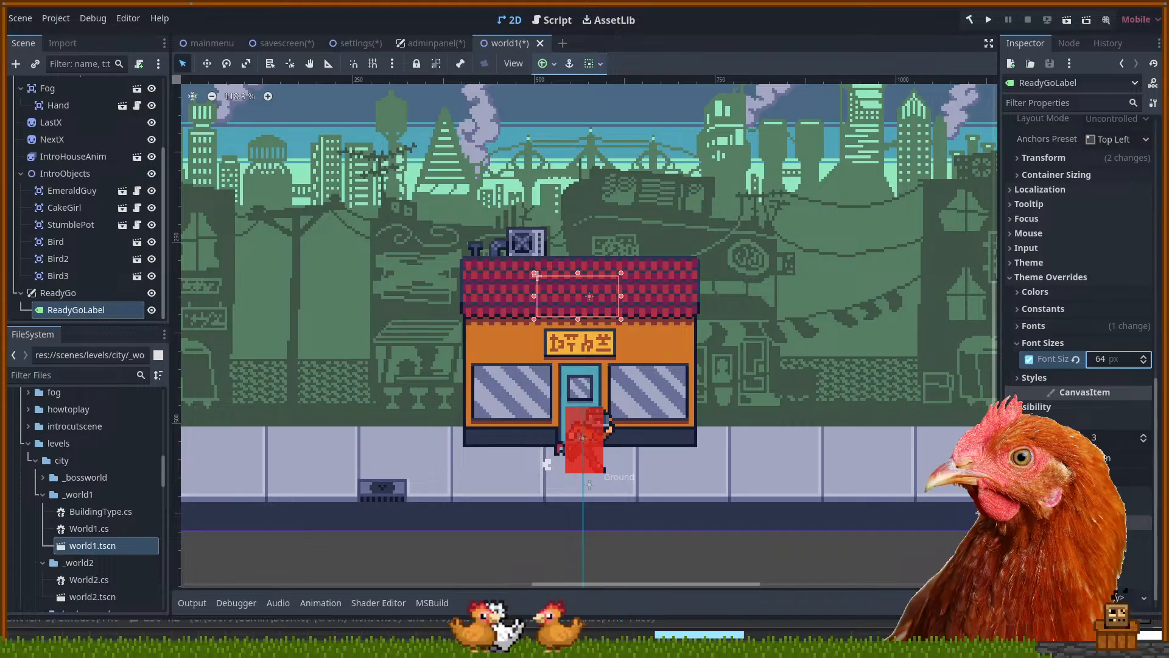
Deselect ReadyGoLabel and pan the world1 level toward the fog and shop, then return to Aseprite
left_click(528, 499)
mouse_move(512, 461)
left_mouse_down()
mouse_move(528, 453)
mouse_move(507, 458)
left_mouse_up()
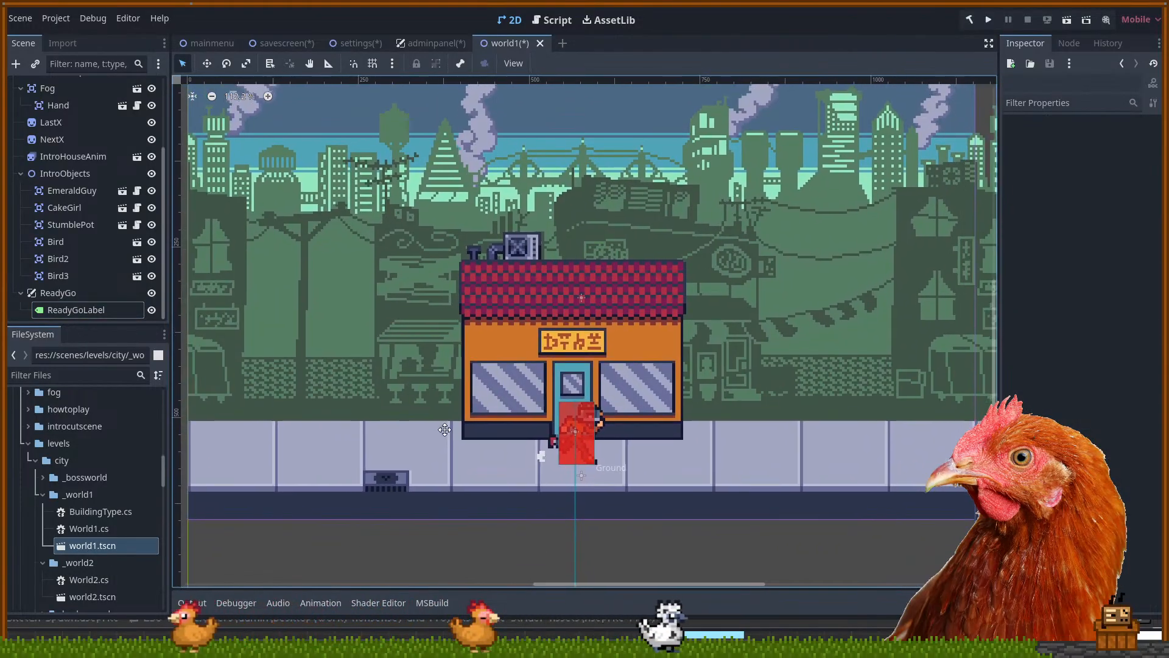
scroll(367, 394, "down", 1)
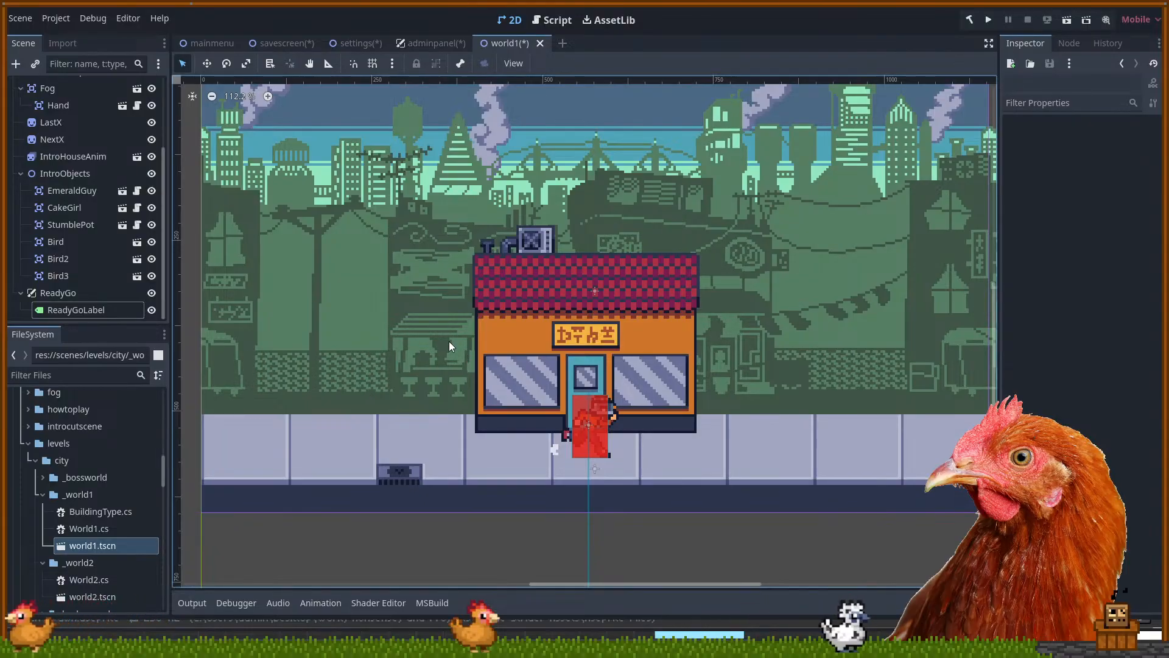
left_click_drag(370, 353, 355, 357)
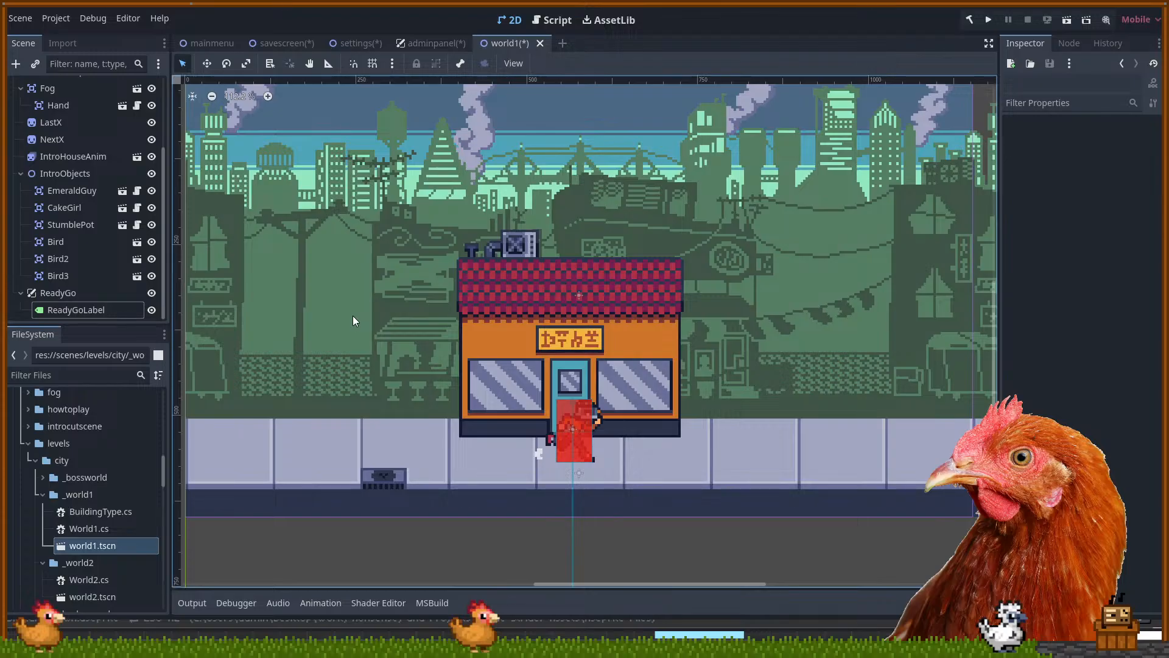
left_click_drag(361, 317, 357, 315)
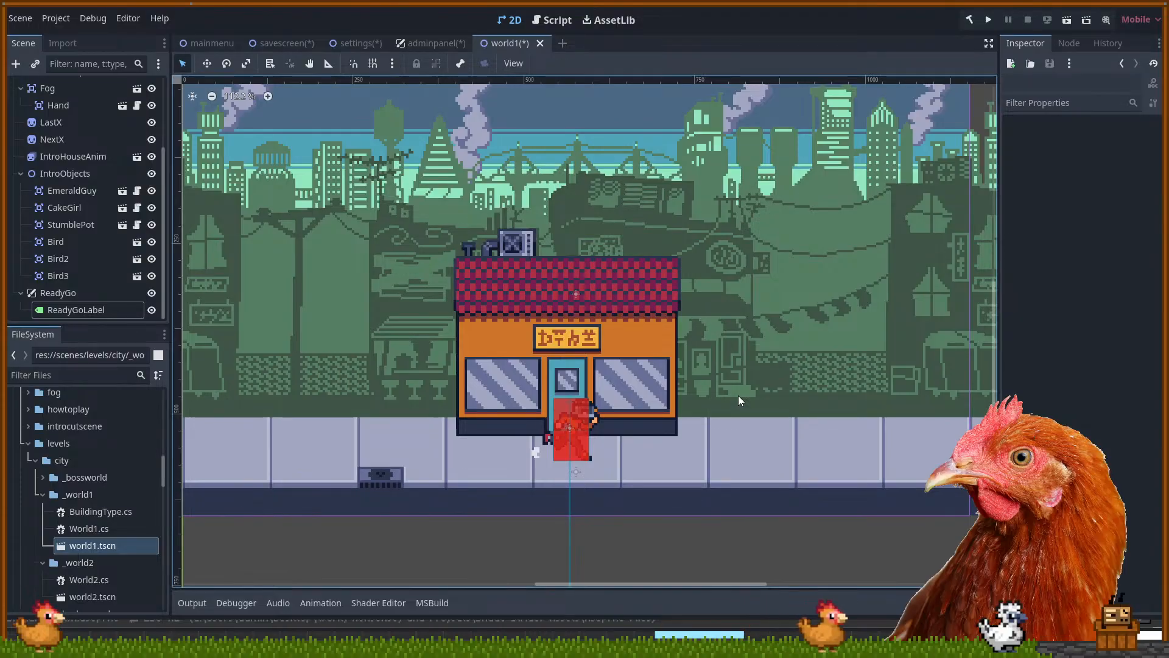
left_click_drag(393, 357, 525, 421)
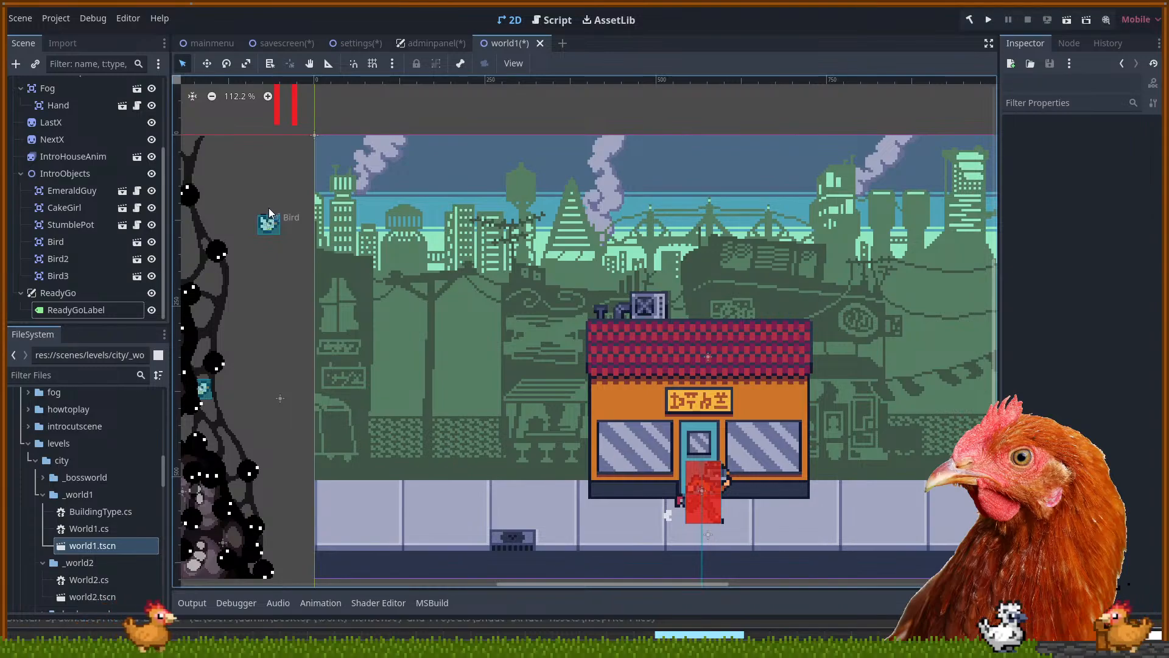
left_click_drag(834, 268, 691, 258)
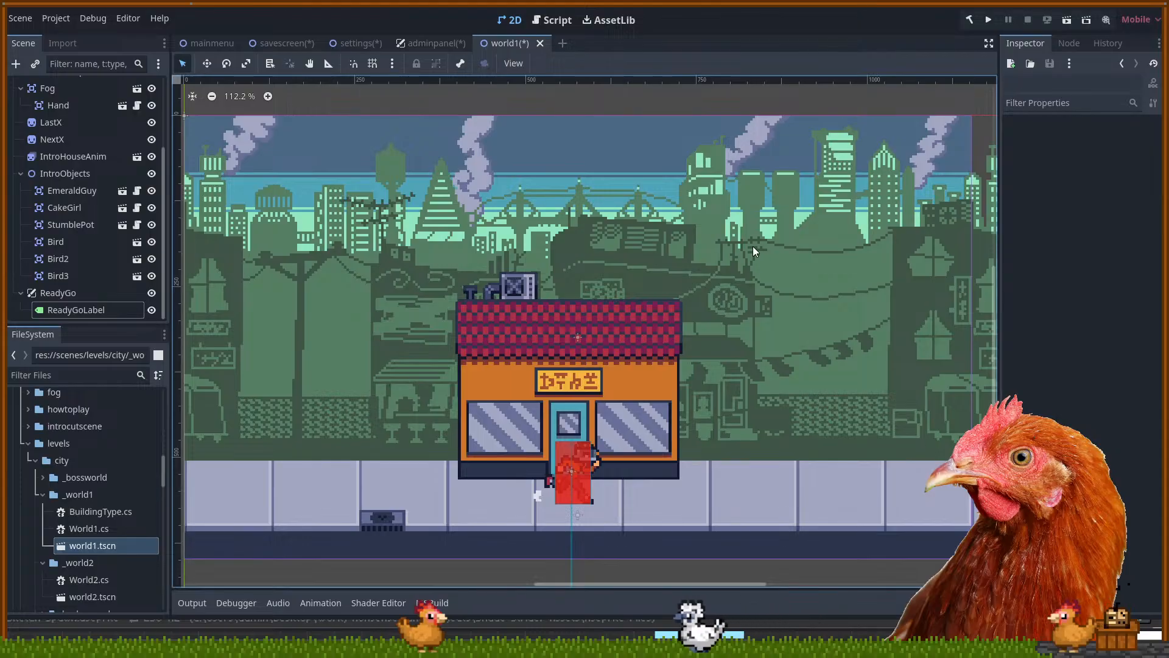
left_click_drag(759, 235, 774, 227)
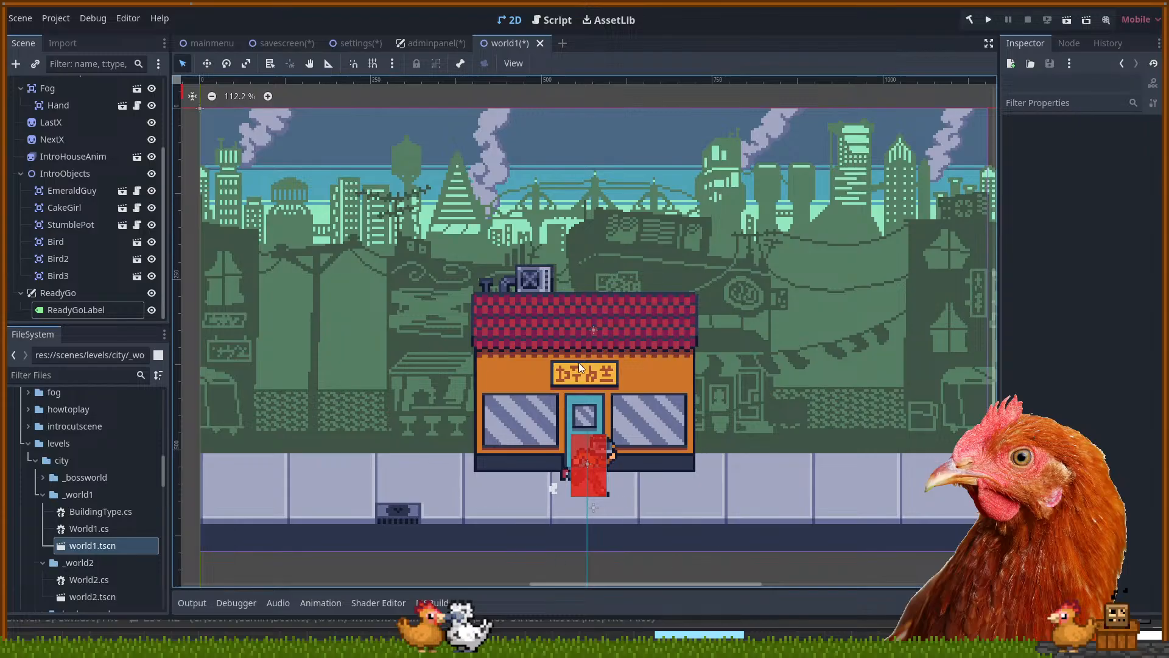
left_click_drag(754, 367, 749, 362)
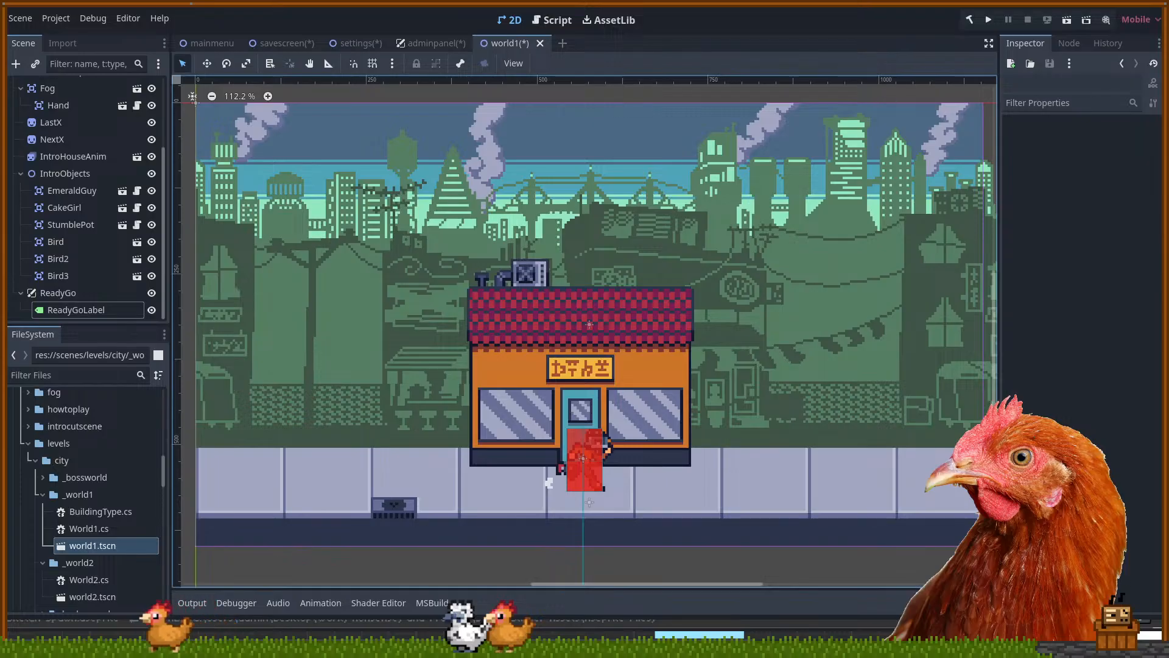
key("alt+Tab")
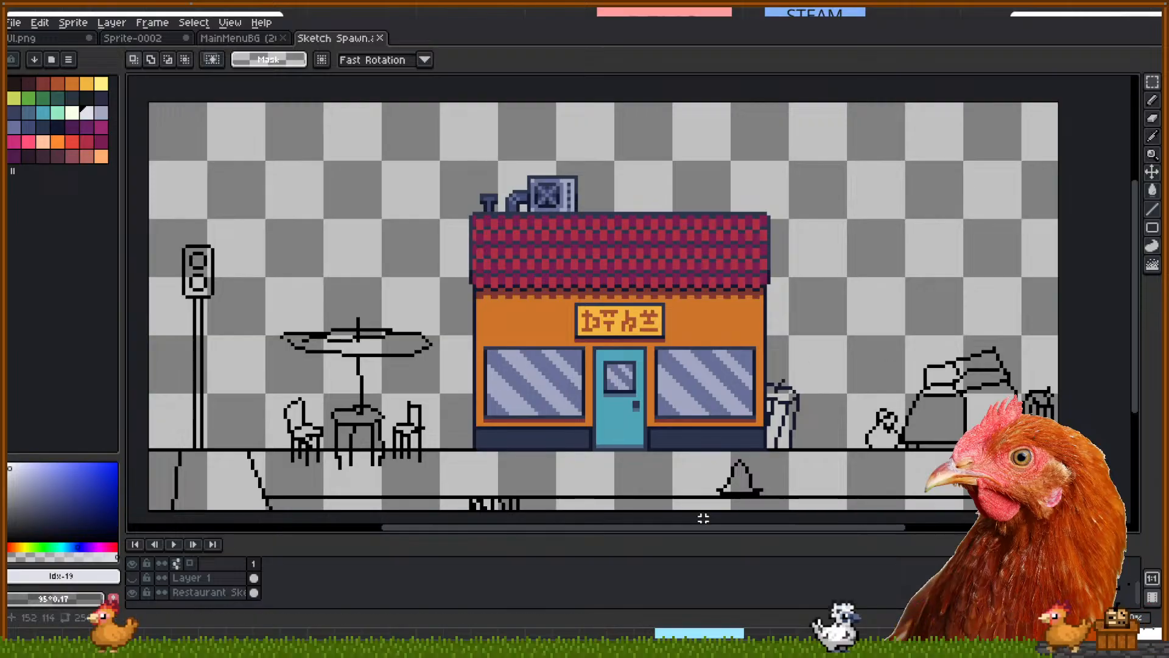
Add a new empty layer above the restaurant sketch layer
left_click_drag(701, 480, 711, 458)
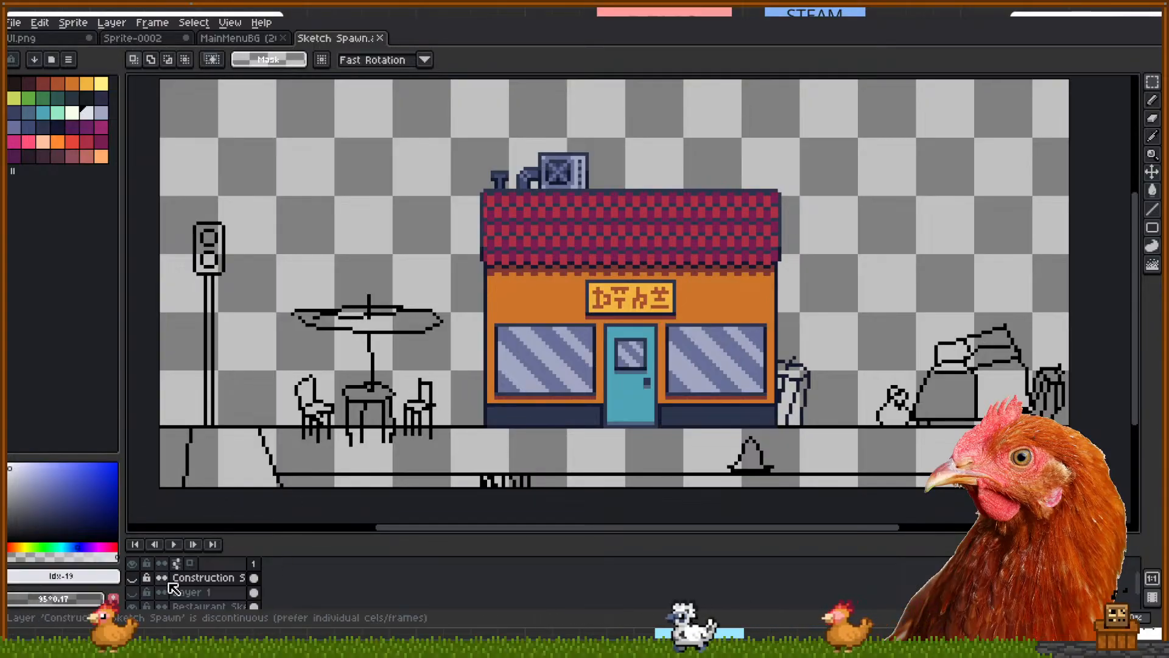
left_click(201, 606)
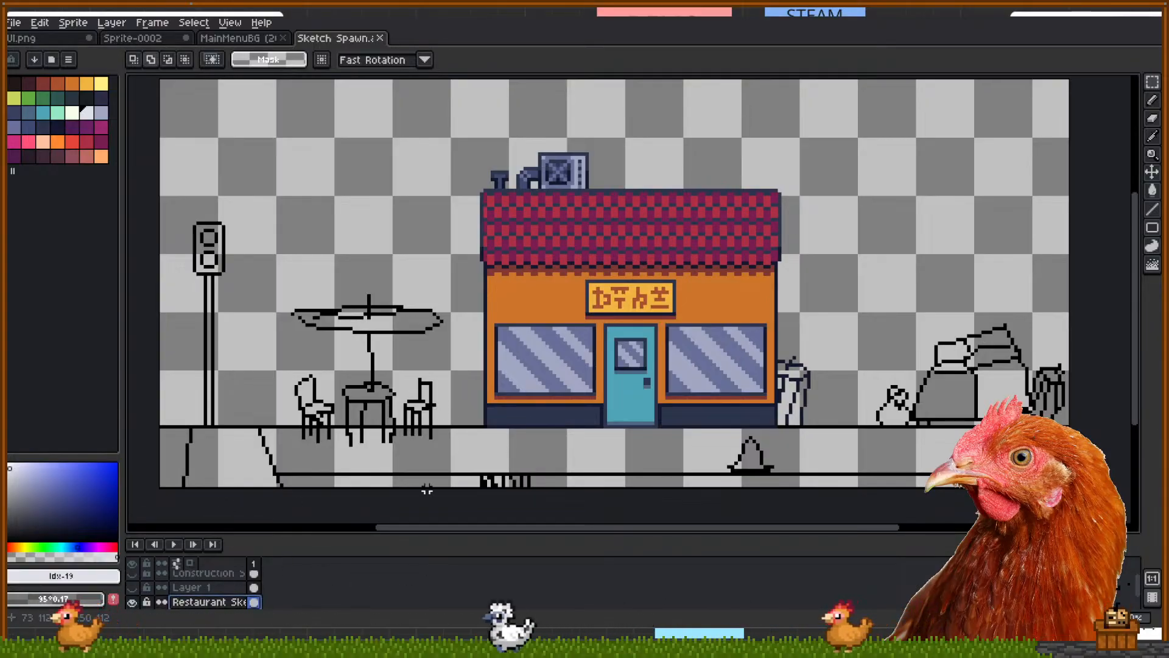
key("shift+n")
left_click_drag(323, 422, 353, 443)
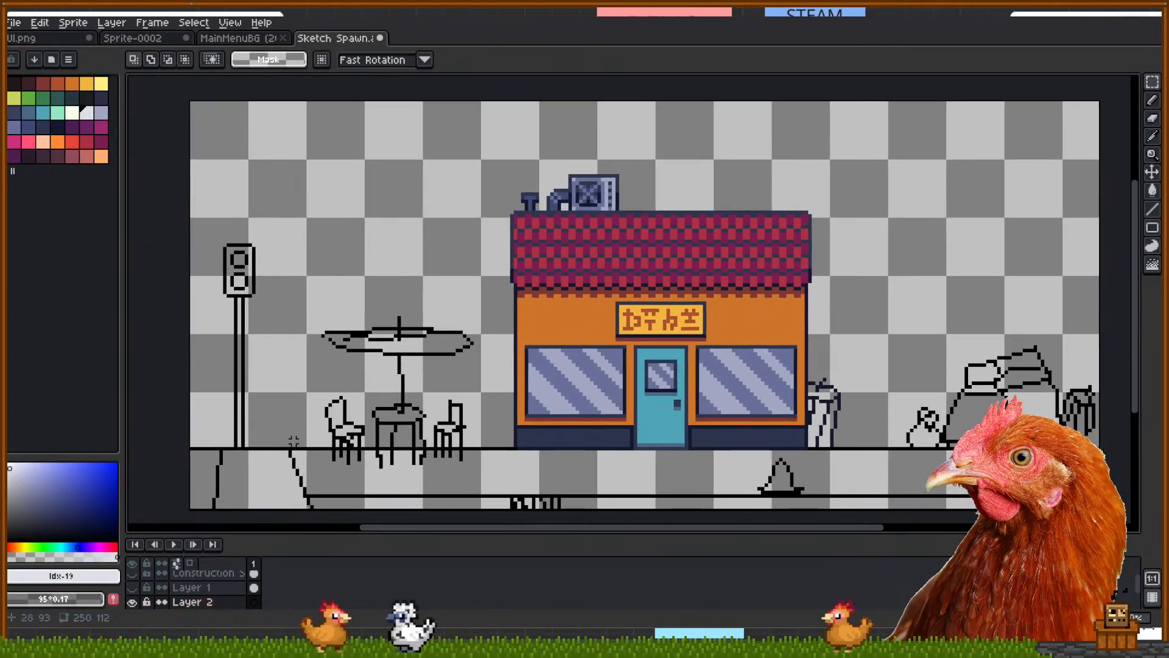
Trial-select the table and chairs, traffic light and sofa-and-junk pile, then clear the selection
left_click_drag(308, 387, 481, 475)
key("ctrl+d")
left_click_drag(202, 219, 292, 445)
left_click_drag(630, 421, 369, 401)
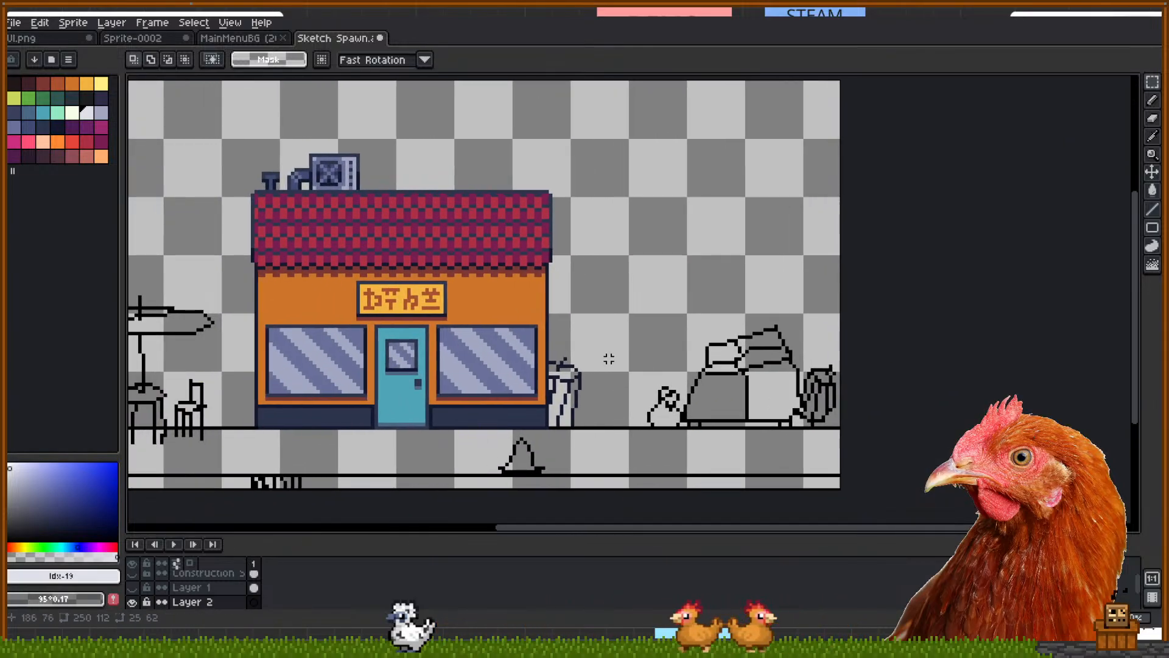
left_click_drag(641, 285, 877, 427)
left_click(678, 243)
scroll(577, 431, "down", 2)
left_click_drag(578, 432, 678, 409)
scroll(696, 419, "up", 2)
left_click_drag(562, 414, 687, 449)
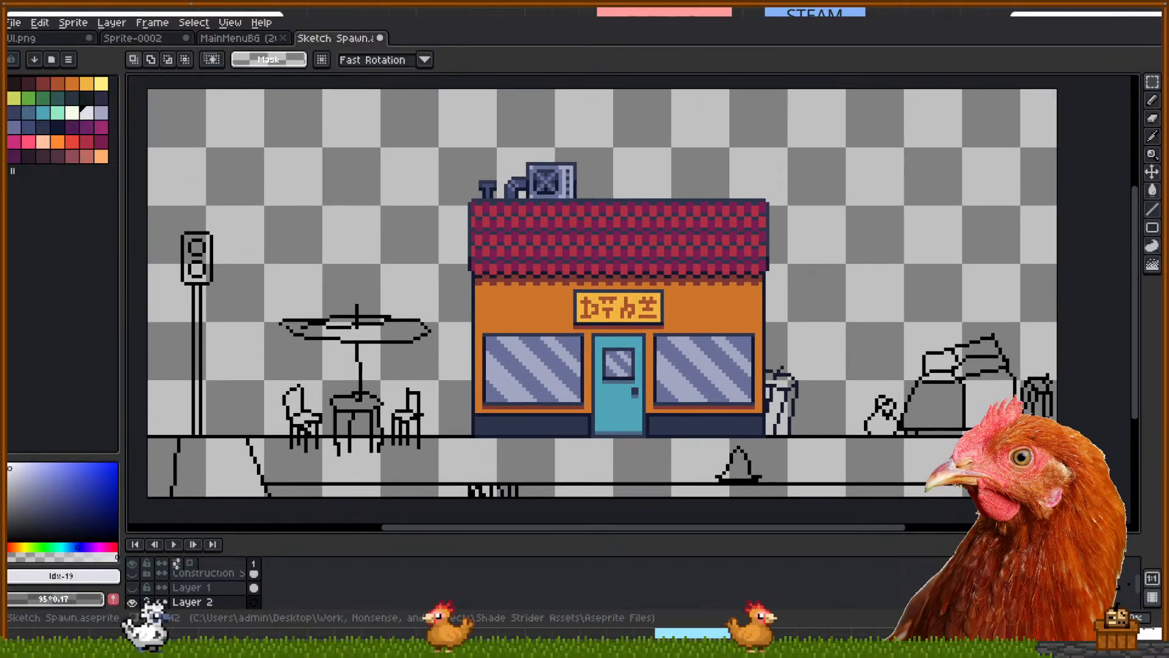
Make the construction art layer visible in the Layers panel
left_click(38, 22)
mouse_move(73, 22)
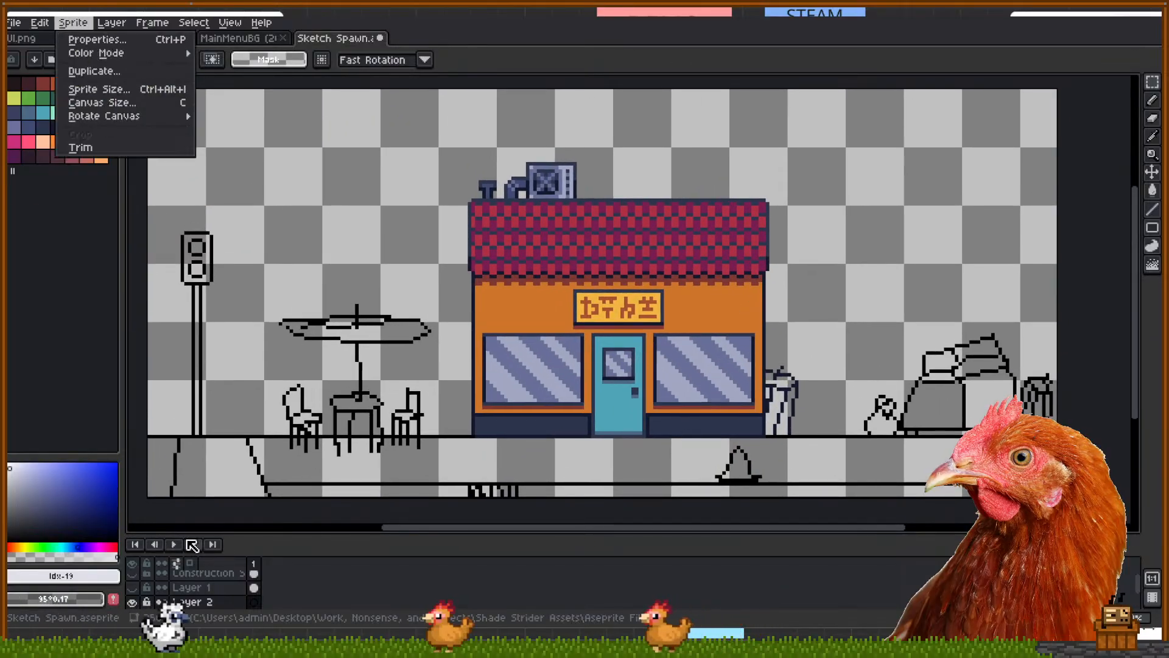
left_click(140, 584)
left_click(133, 588)
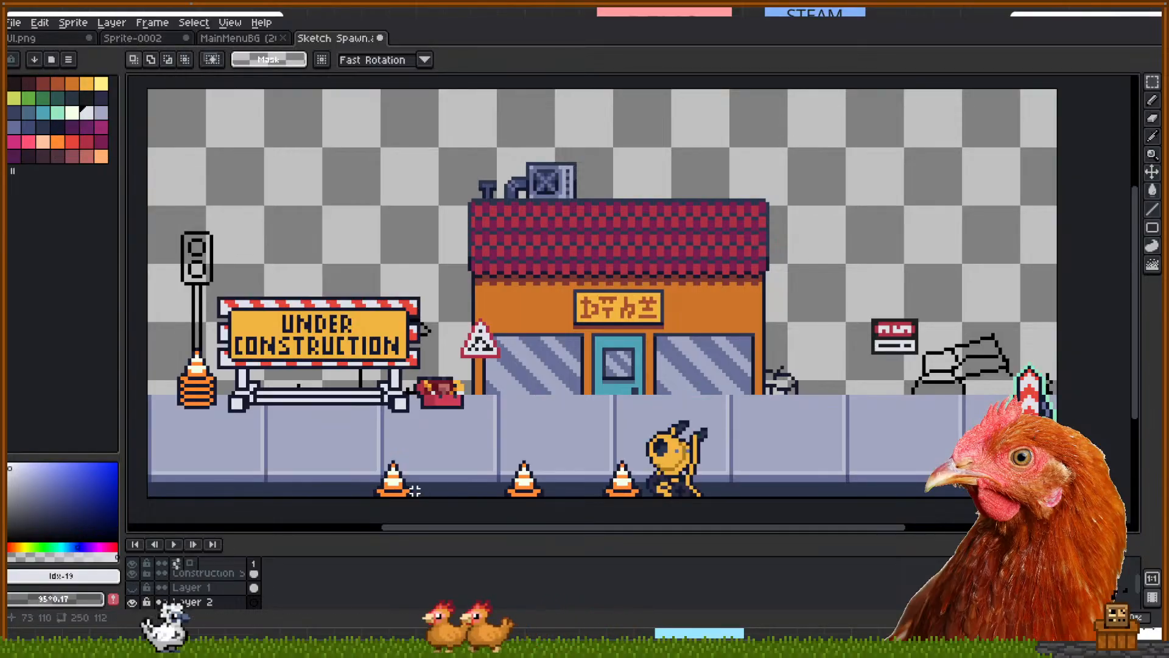
Select the orange traffic cone, tier by tier, on the Construction Sketch layer
scroll(415, 495, "up", 4)
left_click(235, 583)
scroll(429, 433, "up", 2)
left_click_drag(518, 373, 518, 506)
left_click_drag(418, 478, 615, 517)
left_click_drag(596, 448, 440, 449)
left_click_drag(459, 409, 576, 449)
left_click_drag(557, 371, 479, 429)
left_click_drag(498, 332, 537, 352)
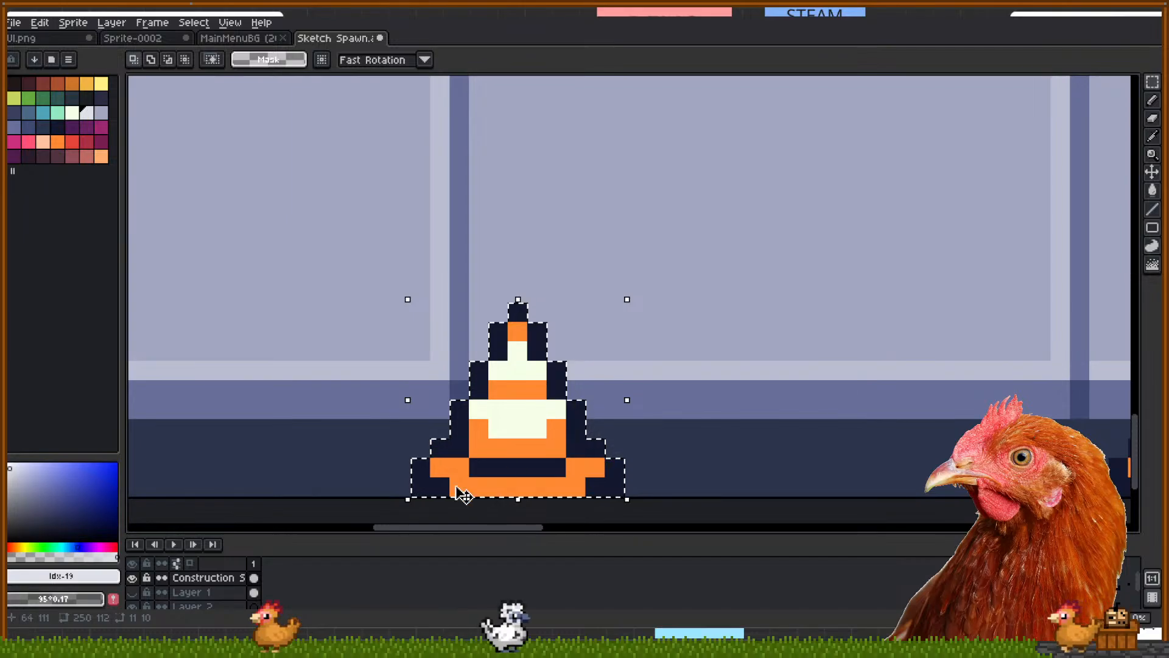
Hide the construction layer and paste the cone onto Layer 2 beneath the shop
left_click(132, 578)
scroll(144, 587, "down", 1)
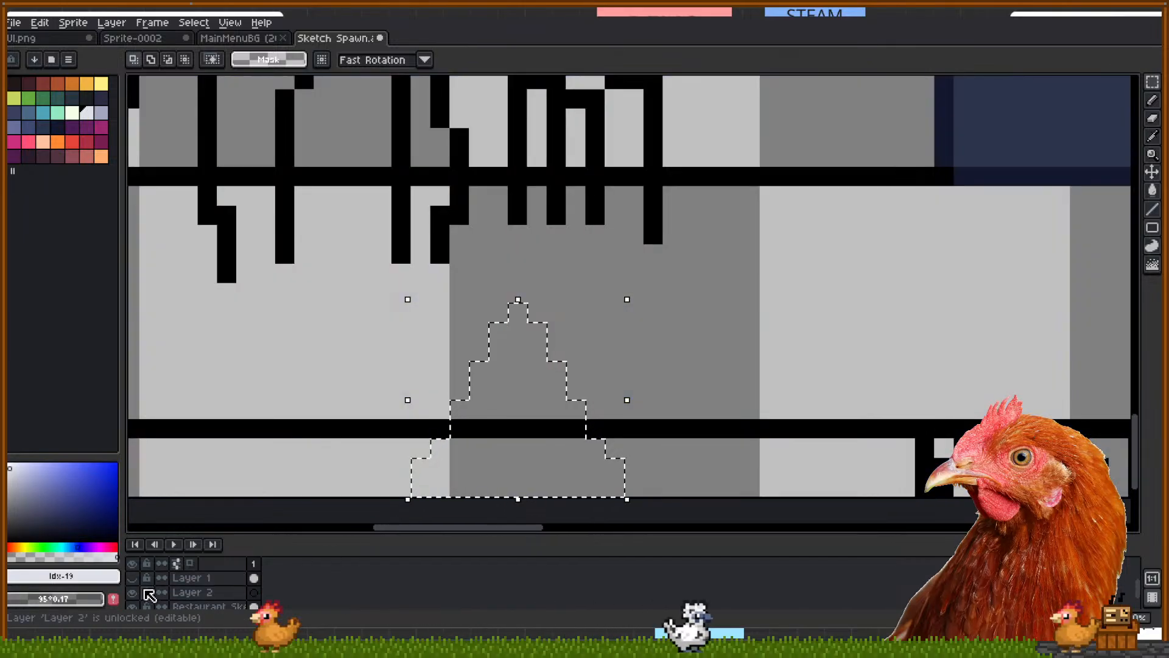
left_click(189, 593)
scroll(505, 336, "down", 3)
key("ctrl+v")
left_click_drag(520, 381, 832, 348)
left_click(882, 332)
Pencil a dark strip under the cone as its base
scroll(856, 357, "up", 5)
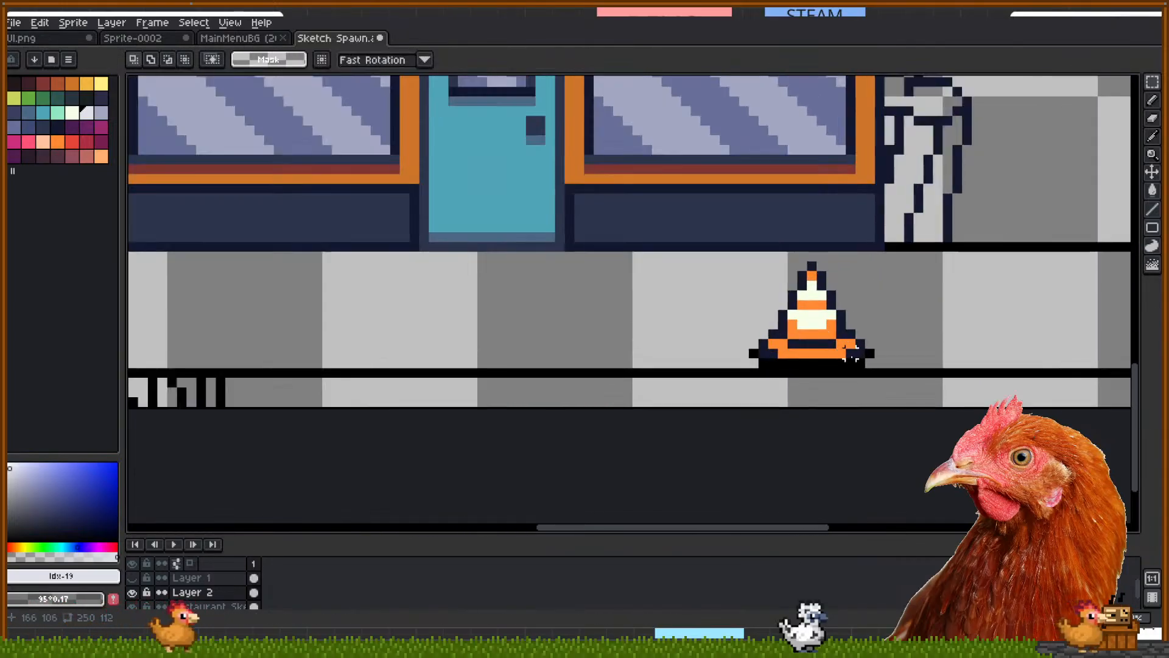
key("b")
left_click(857, 342, "alt")
left_click_drag(823, 371, 644, 368)
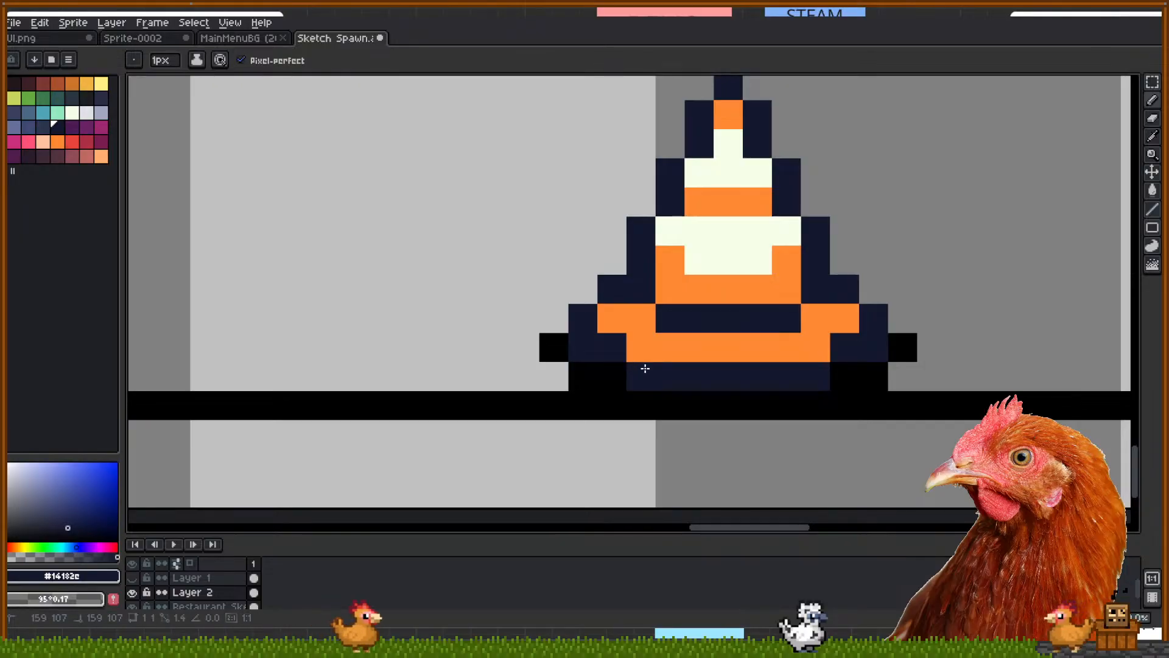
scroll(643, 360, "down", 4)
scroll(579, 302, "down", 1)
key("space")
mouse_move(442, 259)
left_mouse_down()
mouse_move(568, 362)
mouse_move(608, 364)
mouse_move(609, 393)
mouse_move(582, 348)
mouse_move(622, 354)
mouse_move(590, 366)
left_mouse_up()
scroll(514, 325, "down", 1)
scroll(570, 363, "down", 1)
scroll(577, 329, "down", 2)
scroll(584, 353, "up", 2)
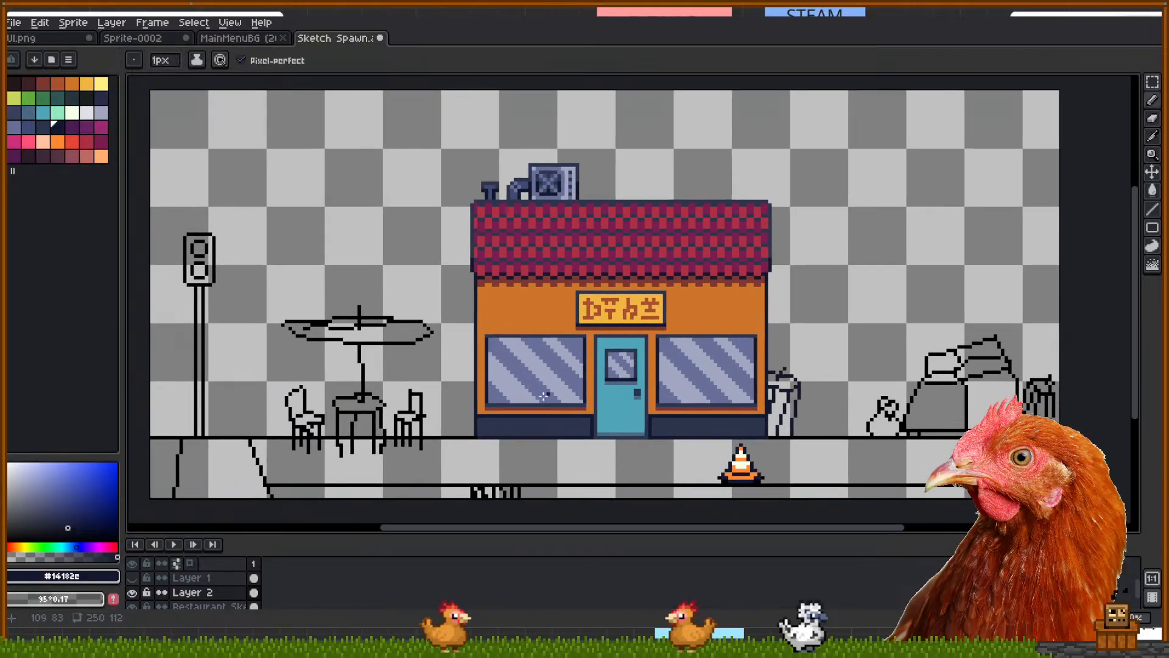
Open the StreetTilesTiler sprite and try a marquee over its first two tiles
left_click(13, 23)
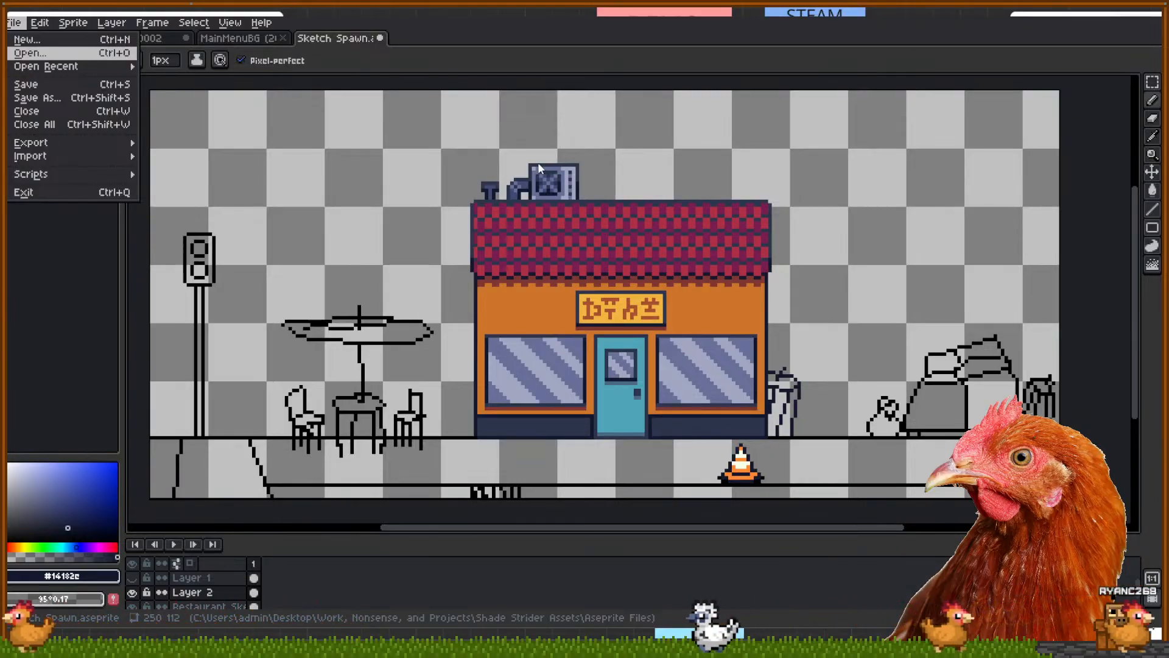
double_click(564, 342)
scroll(653, 361, "up", 4)
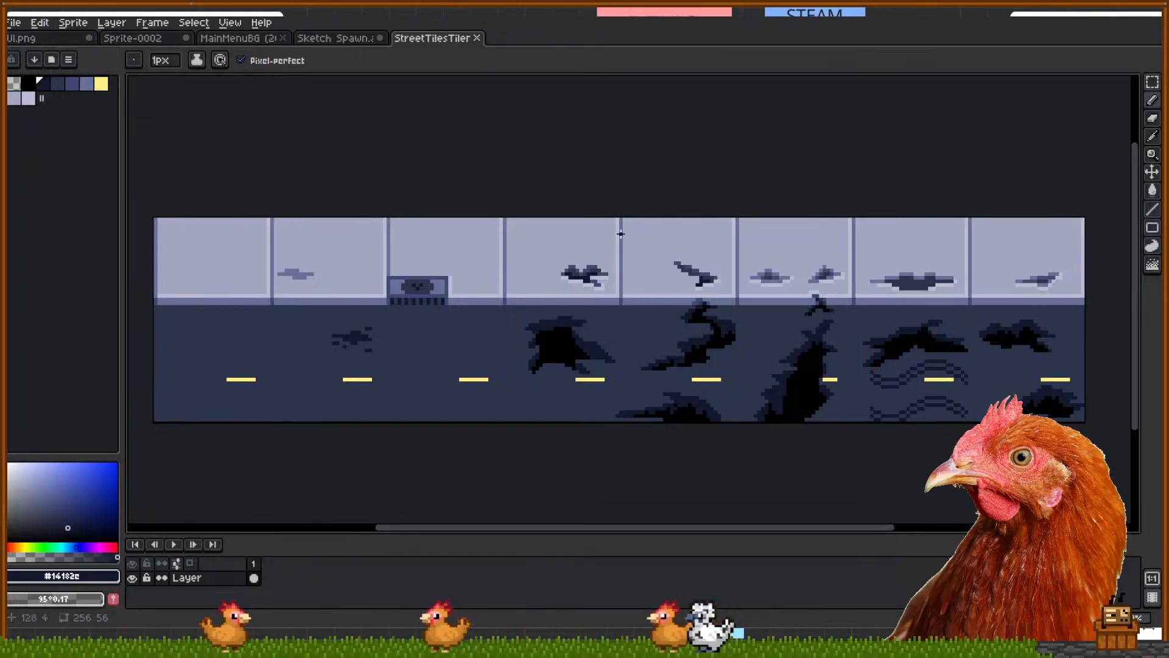
key("m")
left_click_drag(141, 208, 391, 300)
left_click(473, 147)
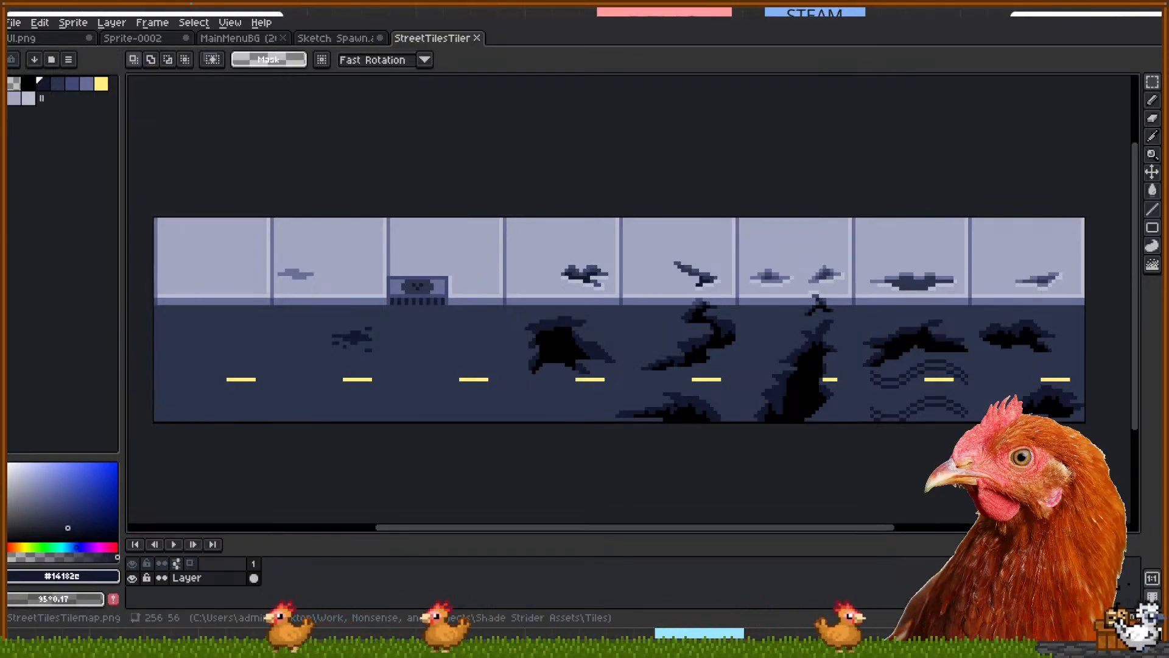
Close the extra street-tiles document and marquee the first three tiles down to the road
left_click(14, 23)
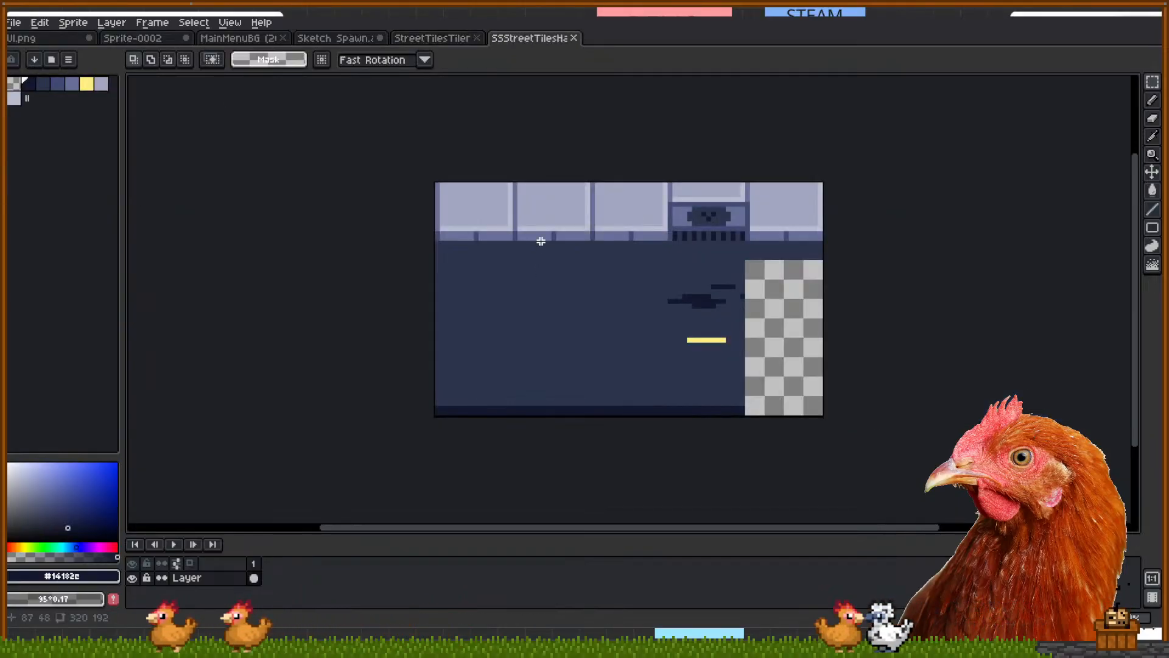
left_click(573, 38)
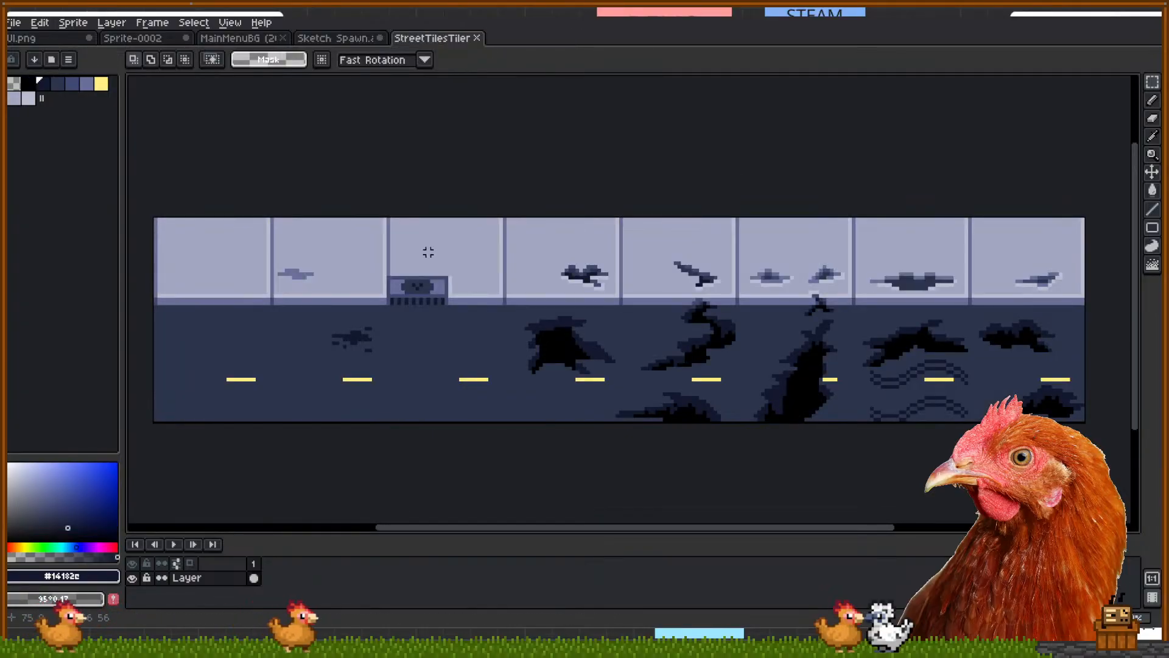
left_click_drag(156, 197, 501, 303)
left_click_drag(501, 303, 505, 350)
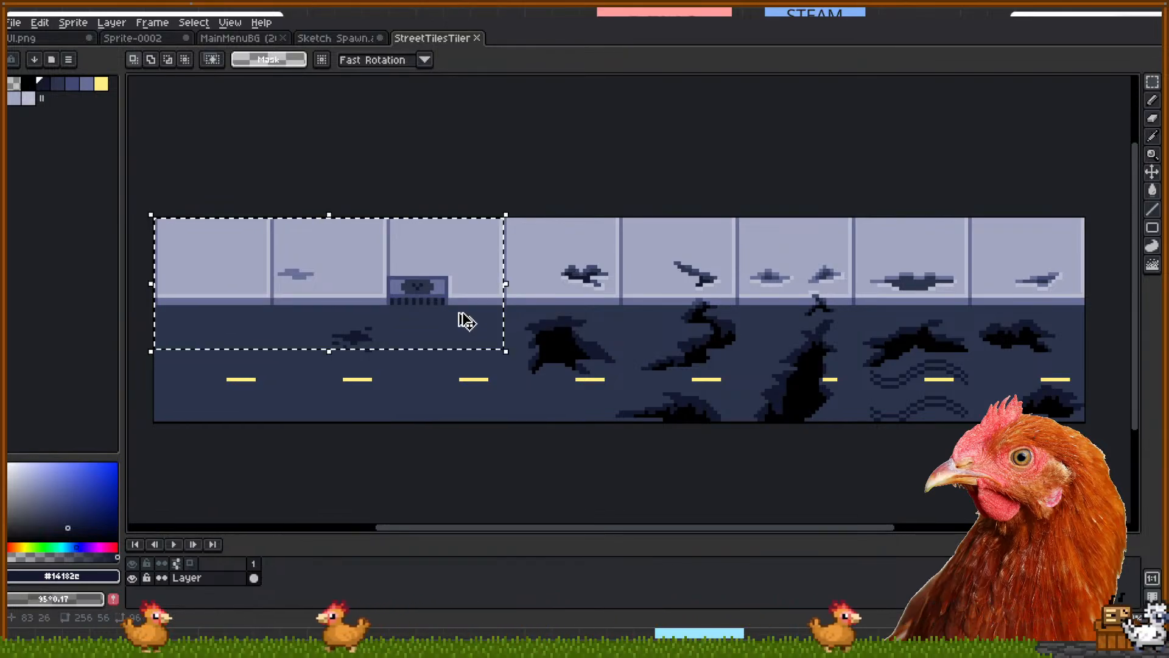
Return to the spawn sketch and undo an accidental paste of the street tiles
left_click(152, 38)
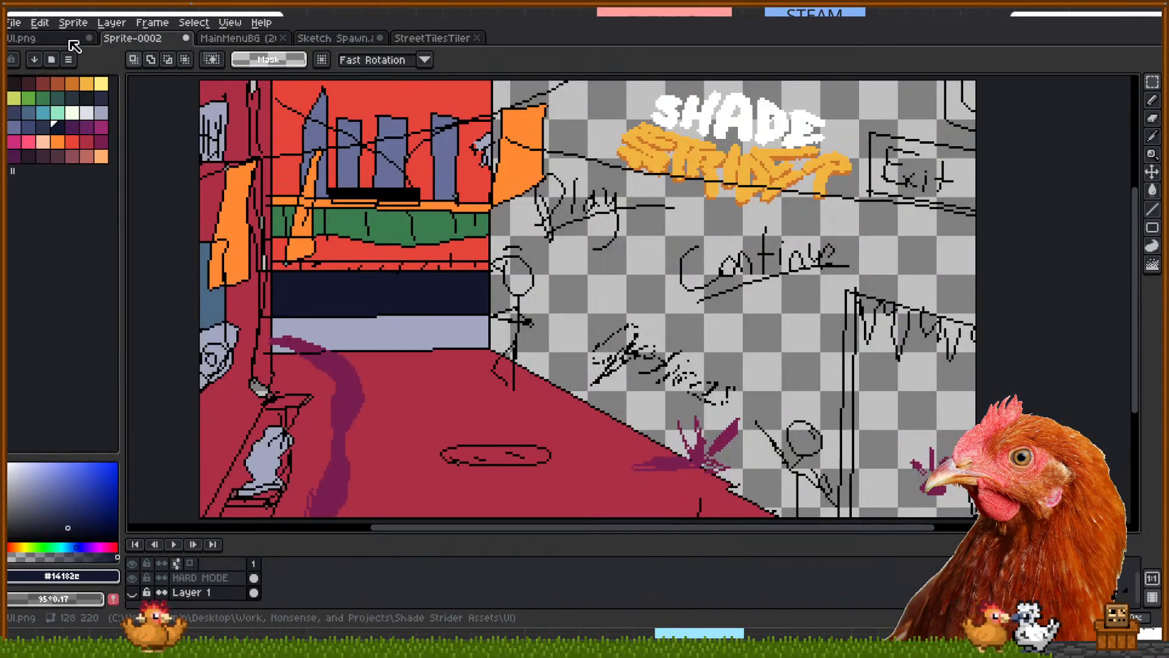
left_click(50, 38)
left_click(238, 38)
left_click(335, 38)
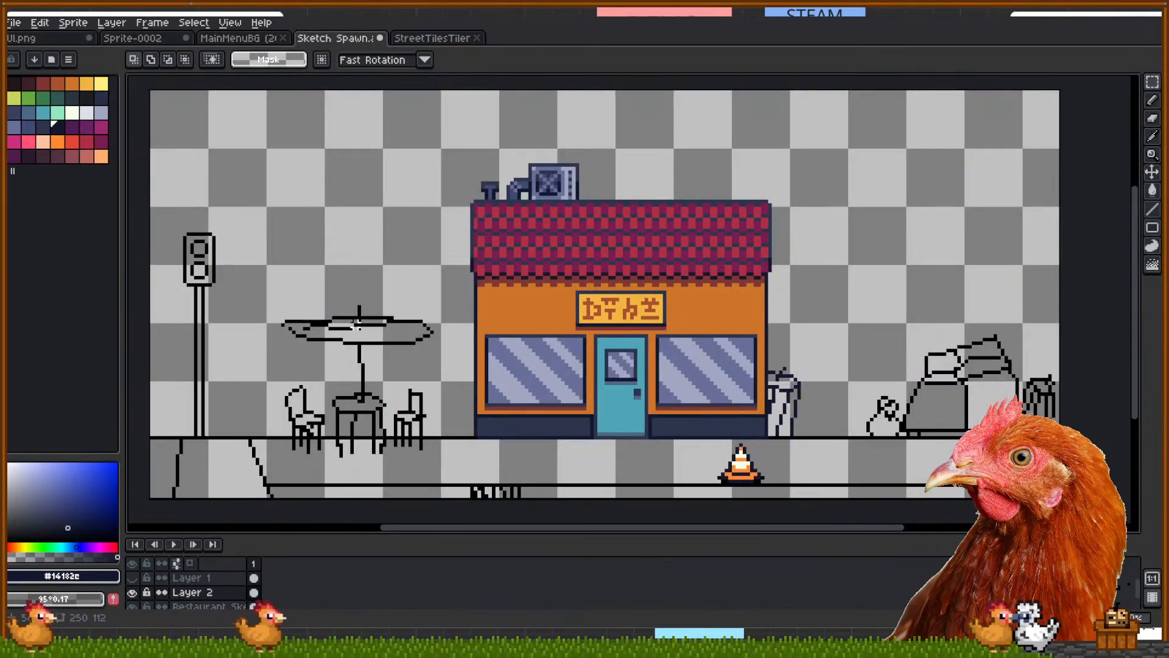
key("ctrl+v")
left_click_drag(347, 170, 338, 266)
key("ctrl+z")
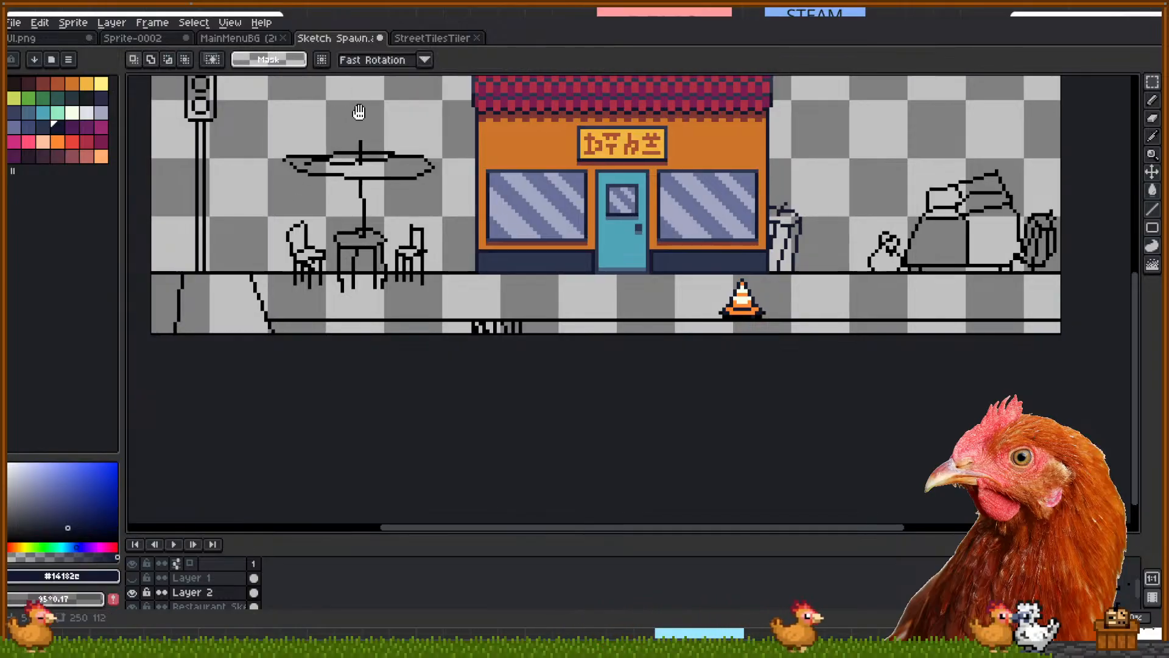
Show the construction layer, hide the sketch layer and Layer 2, and make construction active
left_click_drag(360, 113, 377, 176)
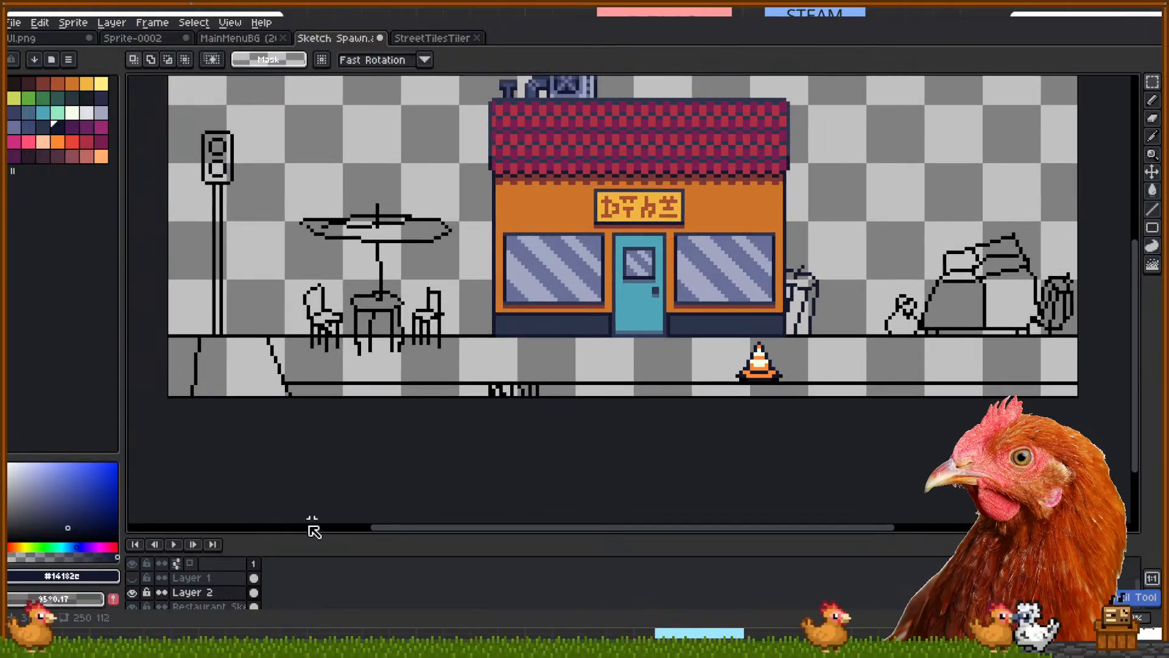
left_click(132, 577)
left_click(132, 593)
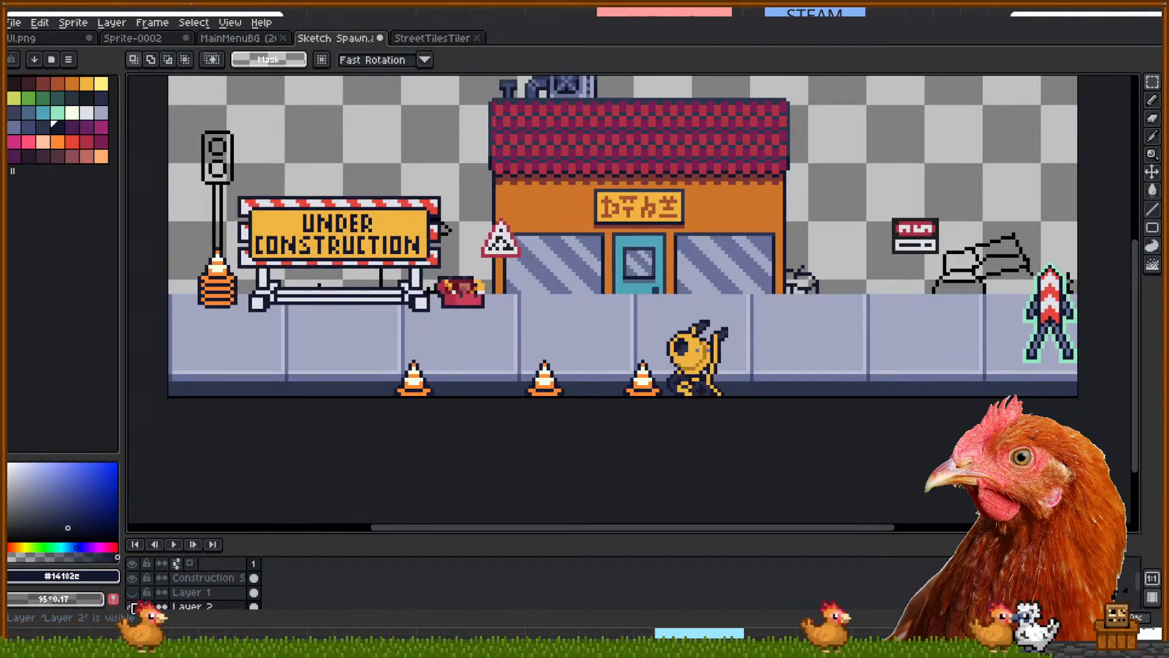
scroll(279, 433, "down", 1)
scroll(227, 436, "up", 1)
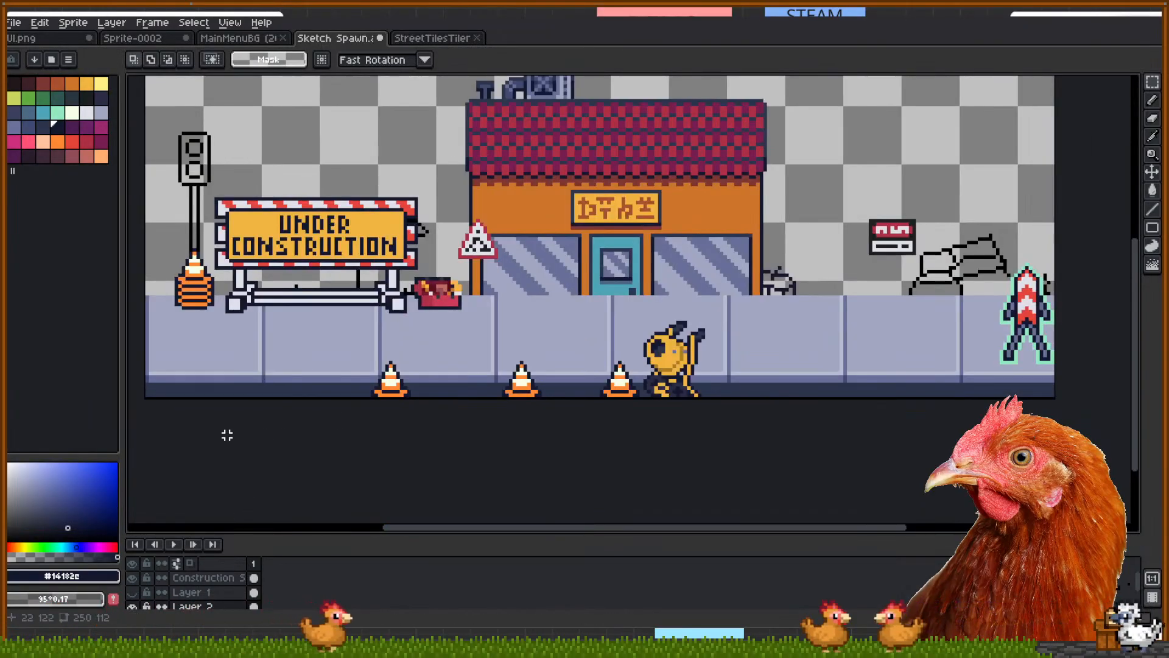
scroll(168, 578, "down", 1)
left_click(134, 595)
scroll(134, 597, "down", 2)
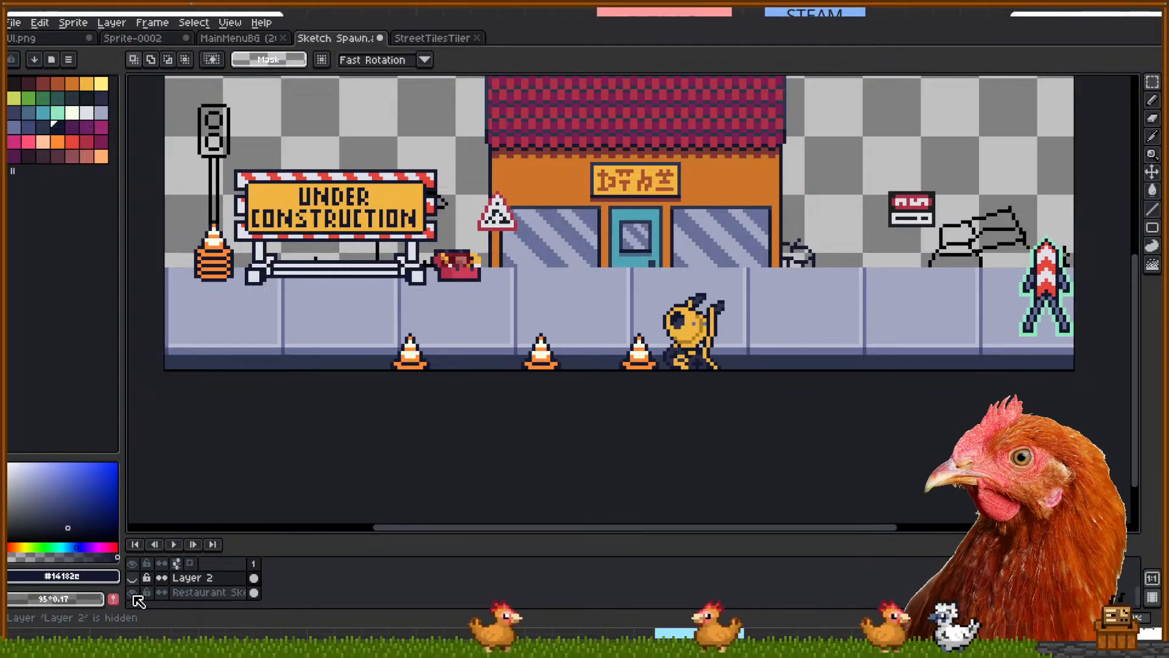
scroll(139, 600, "up", 2)
left_click(188, 582)
Magic-wand select the lavender sidewalk tiles, then commit and clear that selection
key("w")
left_click(279, 320)
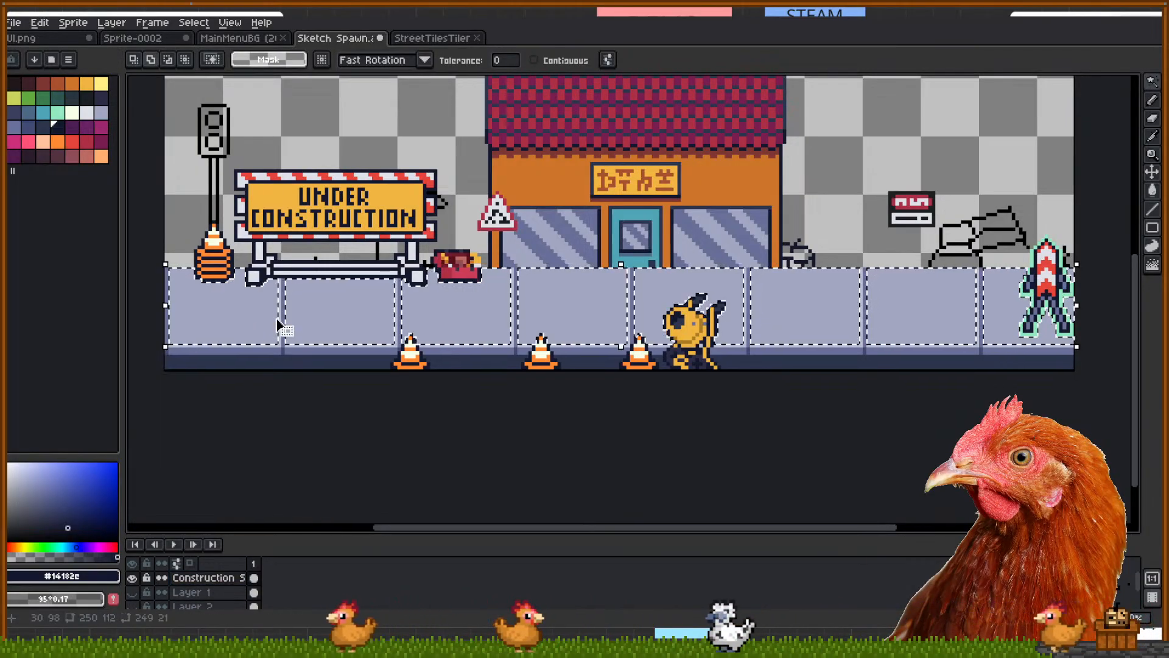
scroll(280, 326, "up", 3)
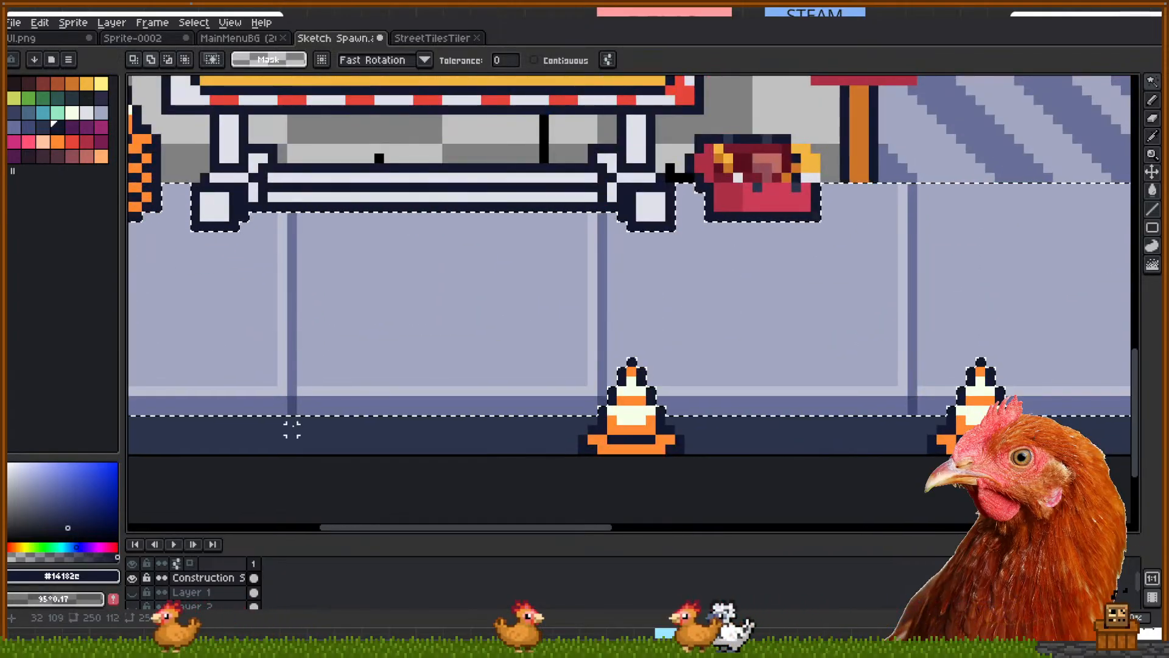
scroll(366, 393, "down", 2)
left_click_drag(681, 337, 572, 348)
scroll(582, 346, "down", 1)
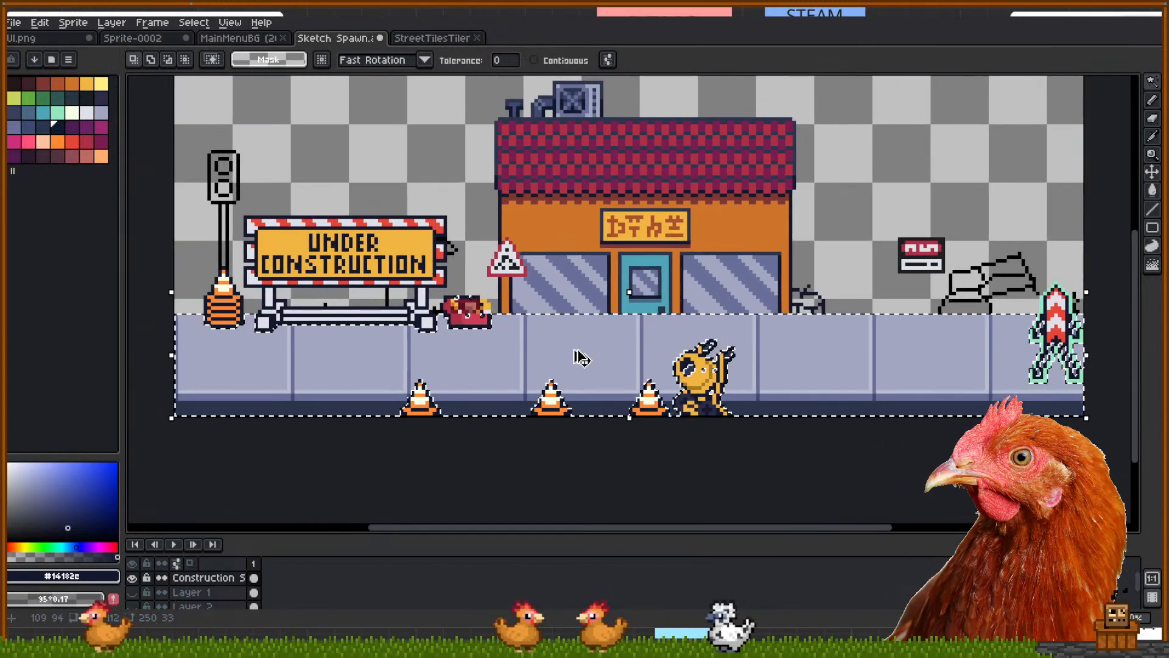
left_click(580, 358)
left_click(671, 465)
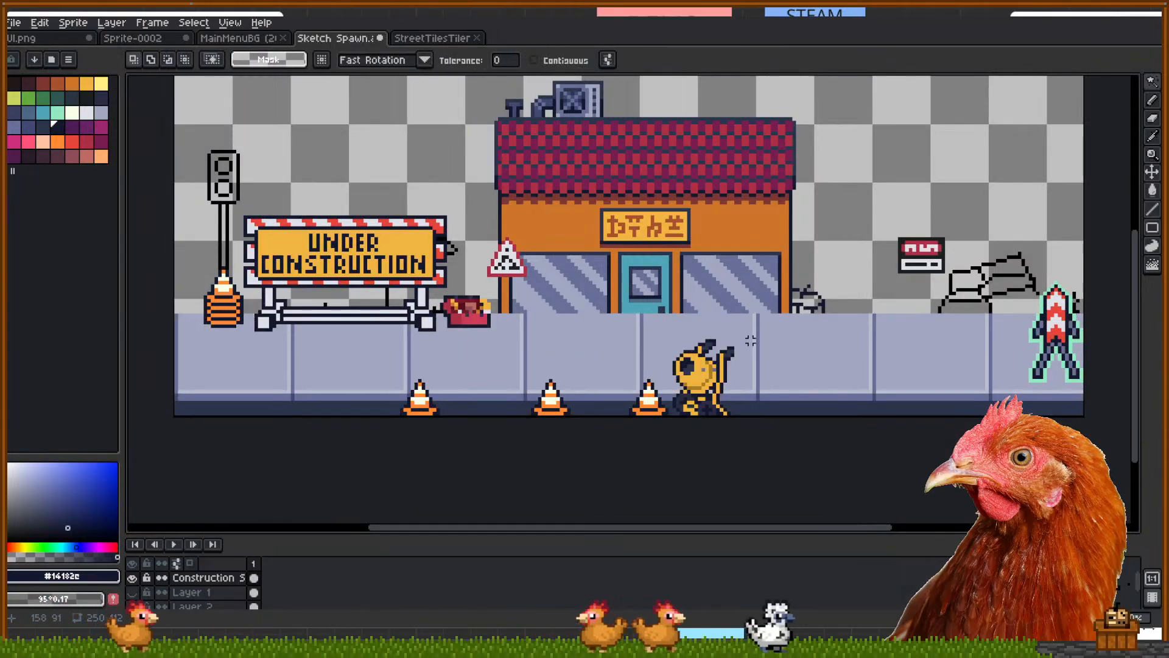
scroll(750, 340, "up", 2)
Marquee two sidewalk tiles right of the character, then hide the construction layer
left_click_drag(1111, 456, 1093, 486)
key("m")
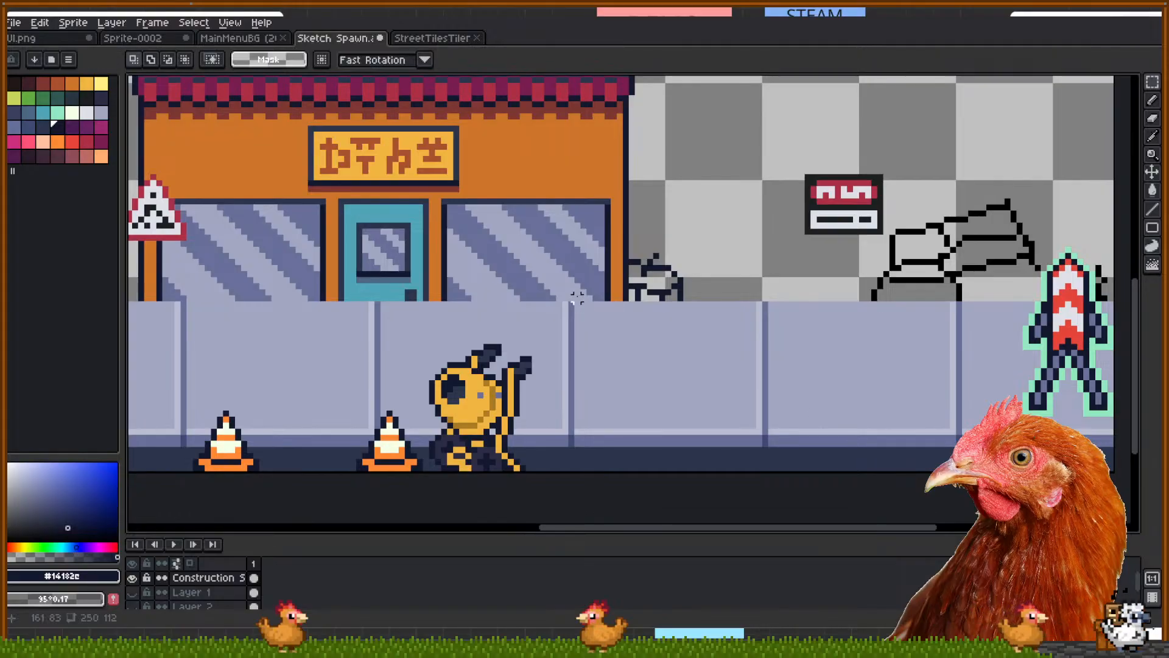
left_click_drag(910, 456, 955, 481)
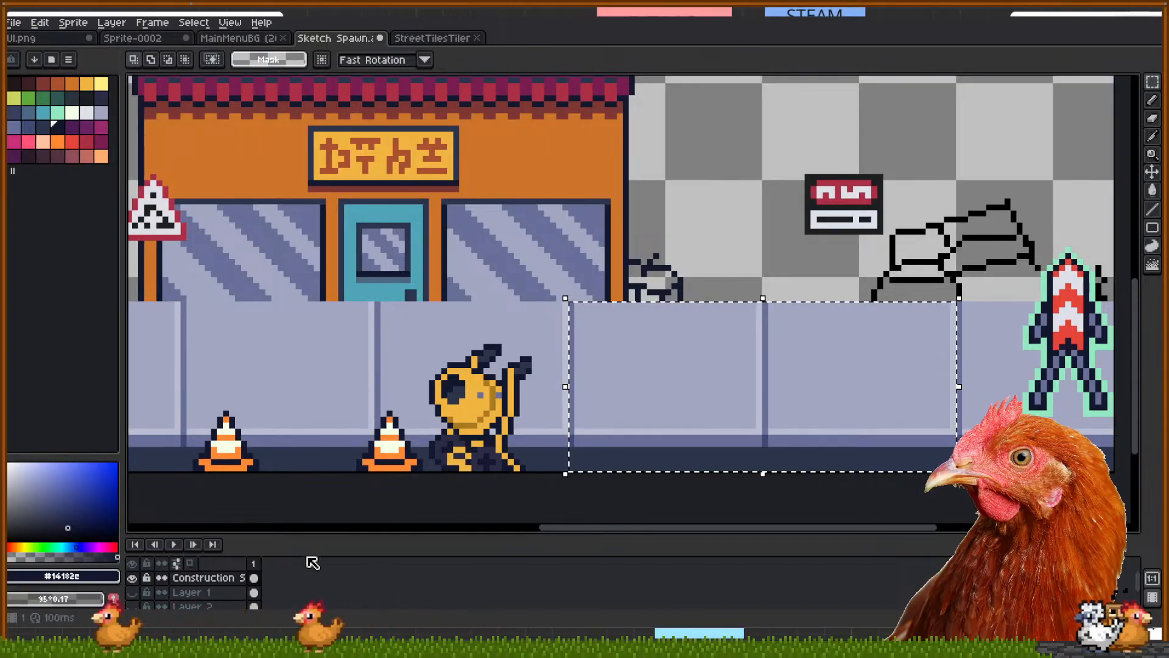
left_click(133, 578)
Hide Layer 2's coloured cone and make Layer 3 the active layer
scroll(168, 587, "down", 2)
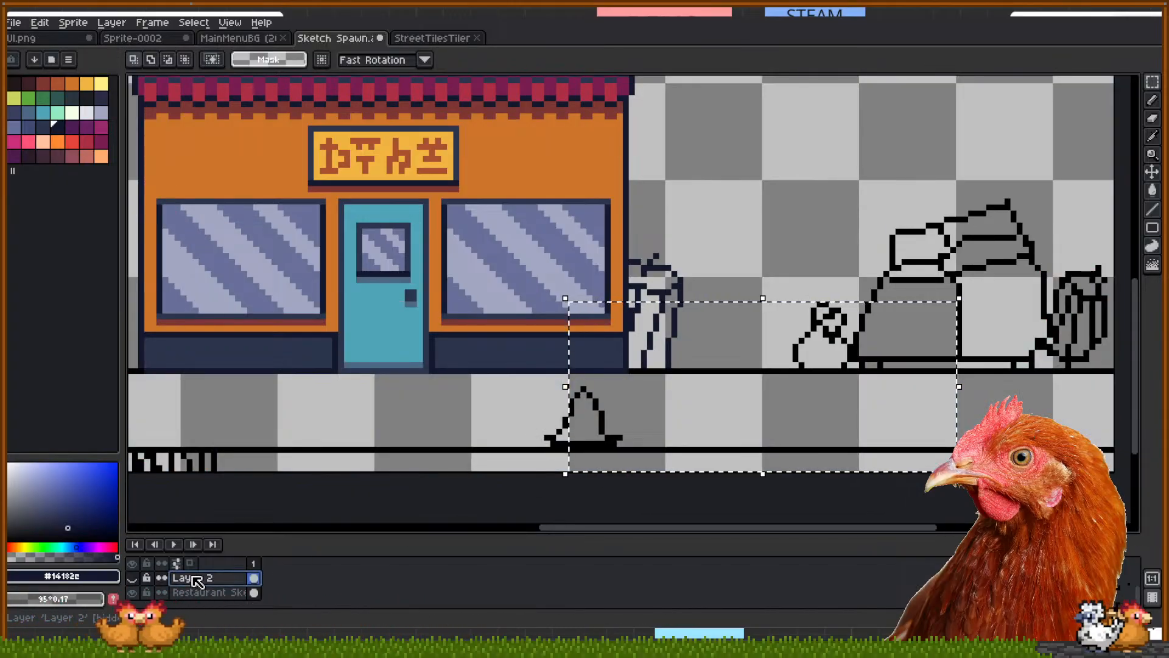
left_click(133, 578)
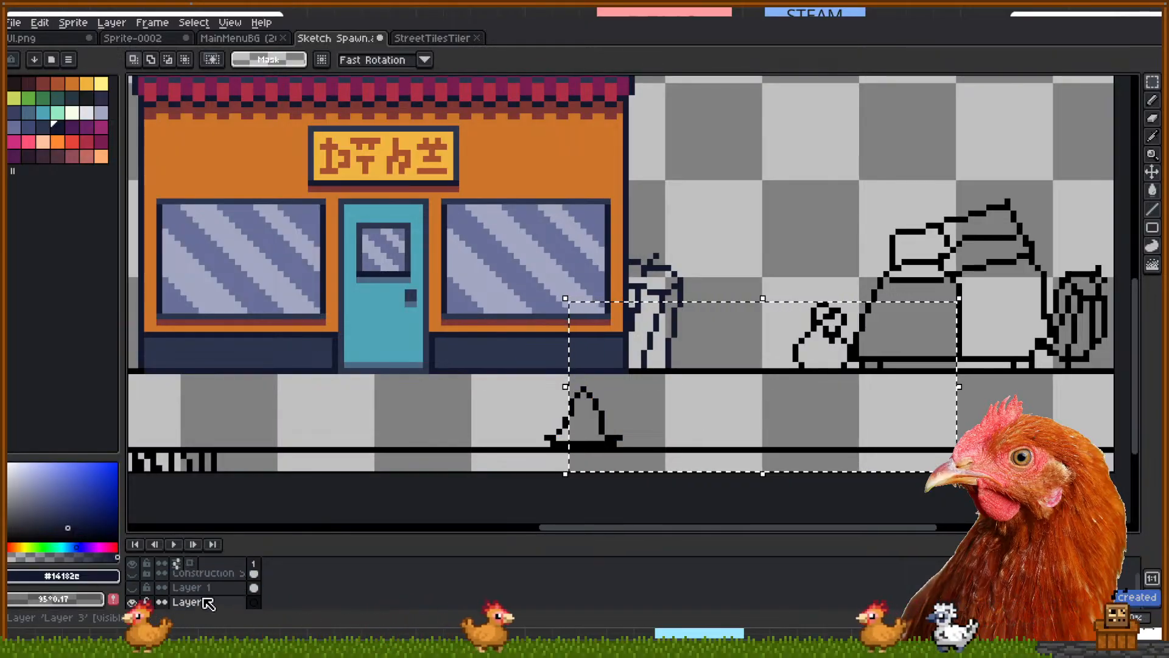
left_click(212, 594)
scroll(208, 589, "up", 1)
left_click(209, 578)
left_click_drag(215, 575, 223, 619)
Paste the sidewalk tiles twice, sliding copies left to the sketch's left edge
key("ctrl+v")
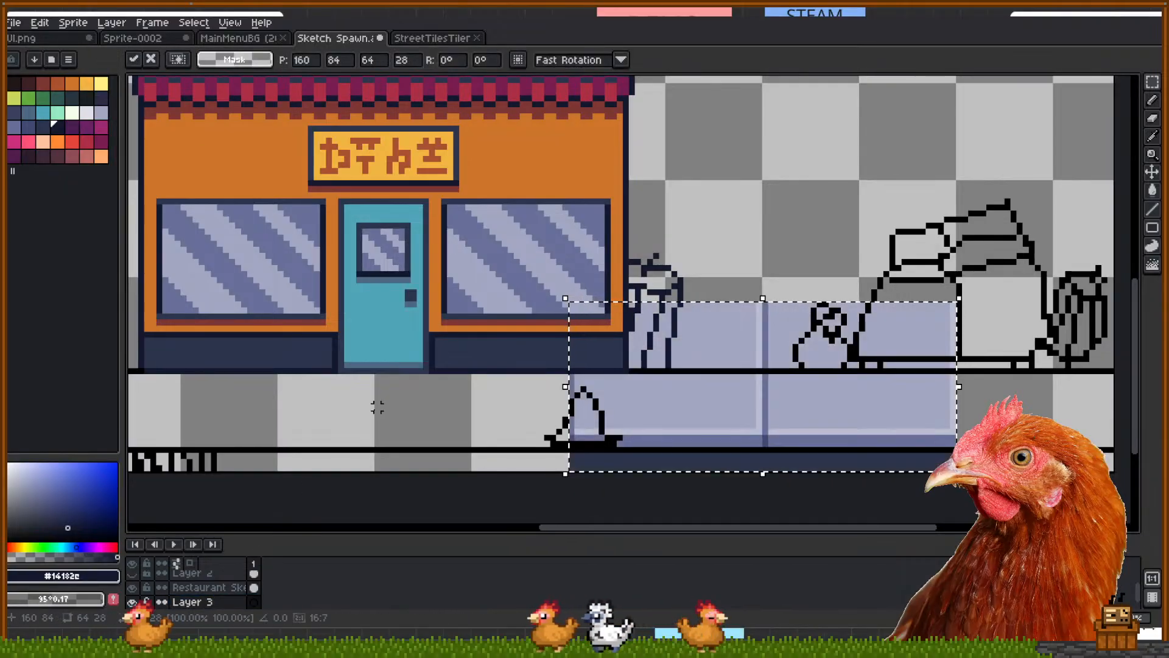
scroll(751, 424, "down", 1)
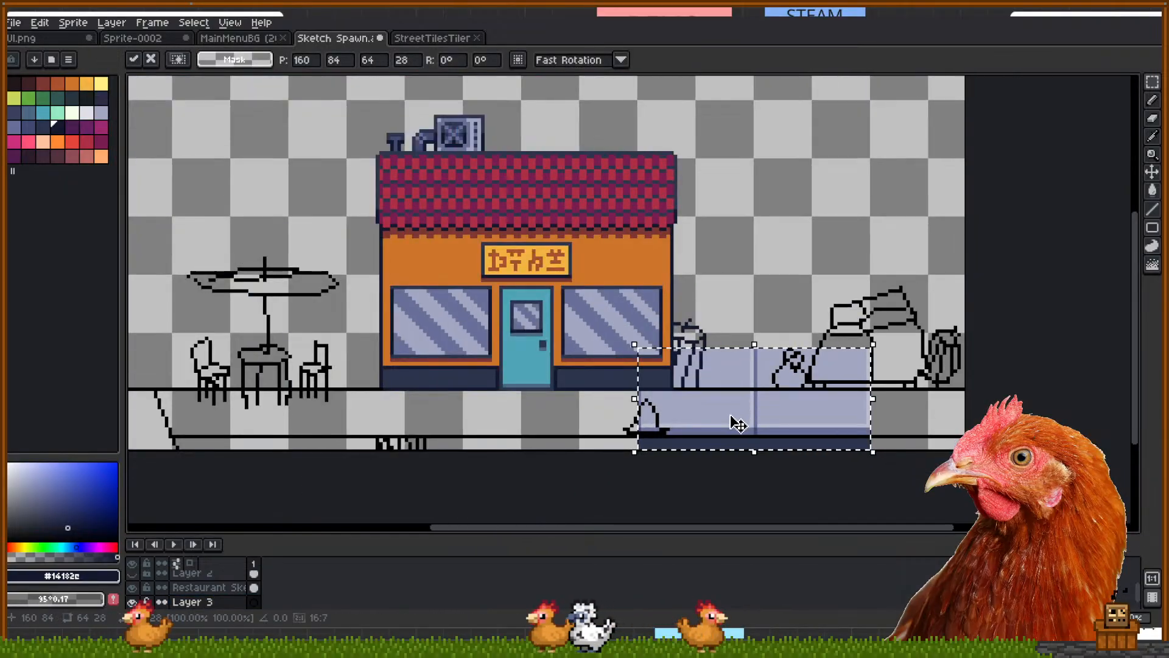
left_click_drag(757, 413, 336, 409)
key("ctrl+v")
left_click_drag(762, 402, 196, 402)
Paste a third copy at the sidewalk's right end, aligning it one pixel lower-left
left_click_drag(687, 360, 544, 356)
key("ctrl+v")
left_click_drag(704, 411, 939, 410)
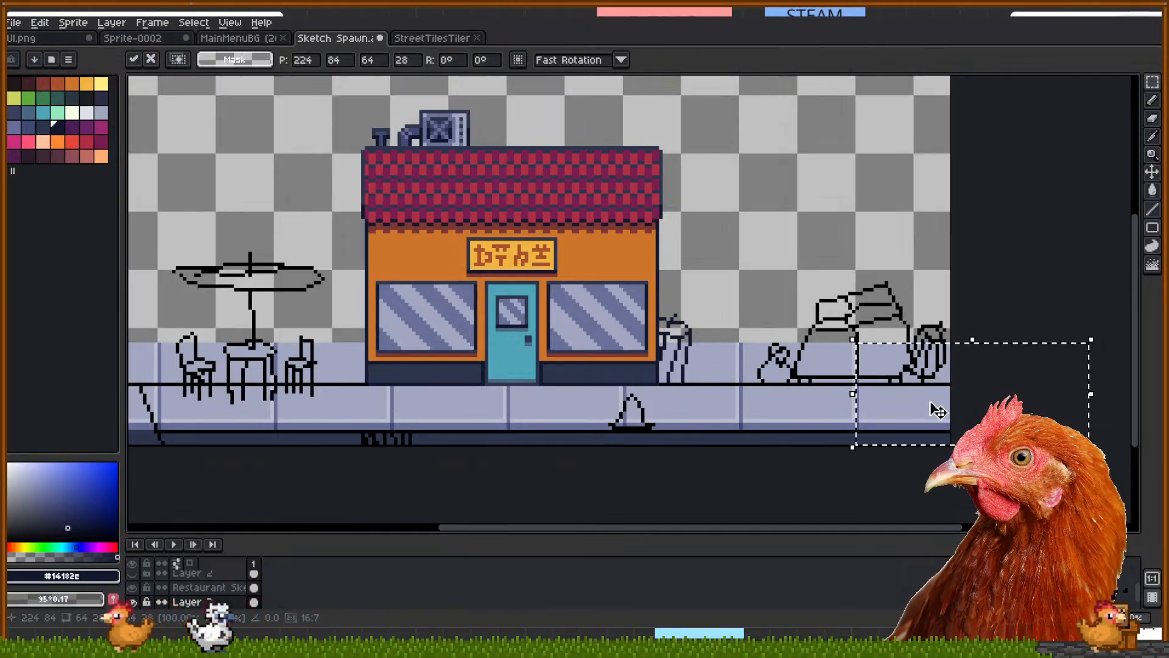
left_click_drag(938, 374, 935, 377)
left_click(922, 256)
left_click_drag(539, 225, 618, 270)
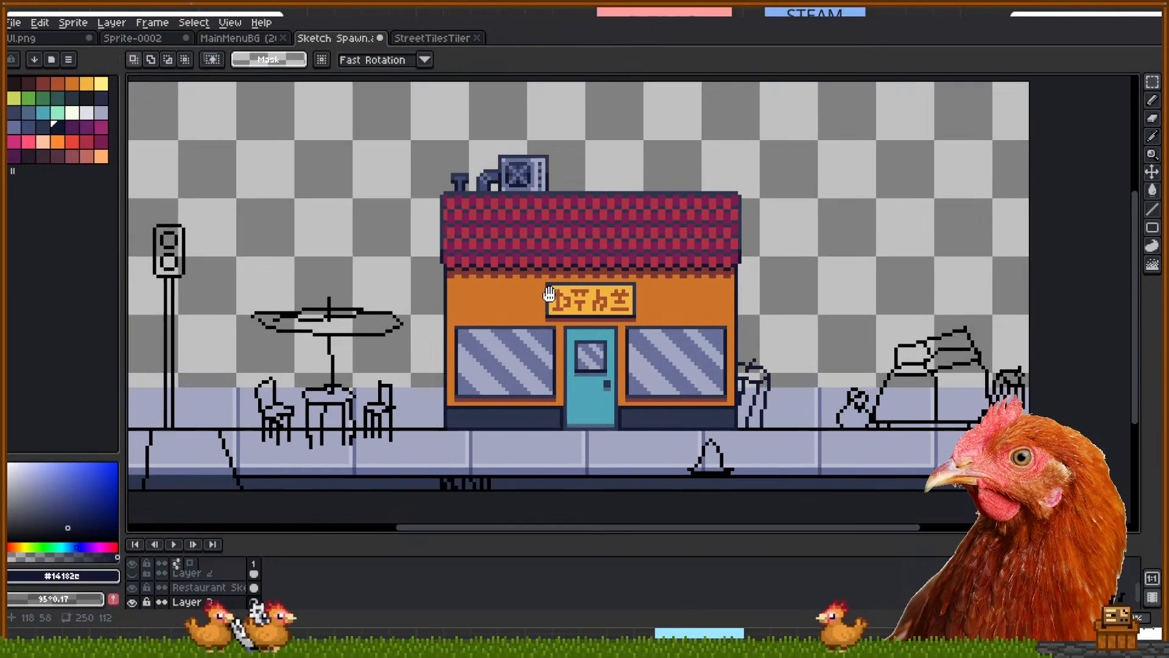
Lift the whole restaurant building up onto the ground line
left_click(216, 588)
left_click_drag(430, 134, 775, 437)
left_click_drag(698, 409, 705, 363)
key("Down")
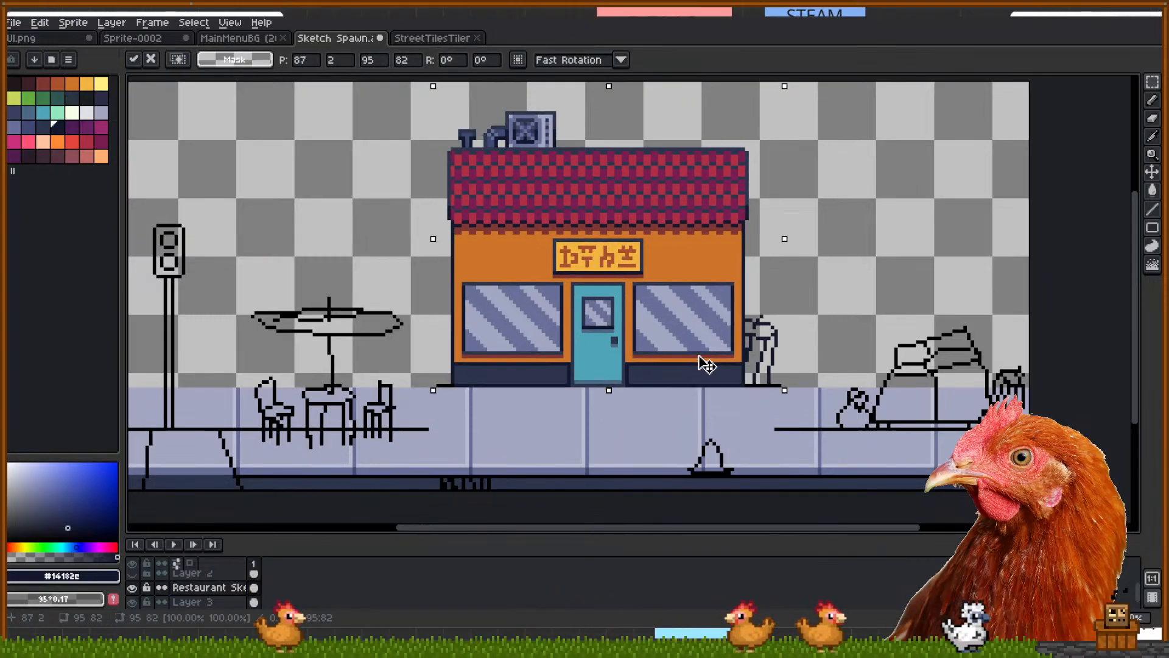
left_click(903, 294)
Raise the kettle, bag and pot sketch onto the ground line
scroll(683, 307, "down", 4)
left_click_drag(683, 308, 603, 363)
scroll(614, 325, "up", 2)
scroll(601, 364, "up", 1)
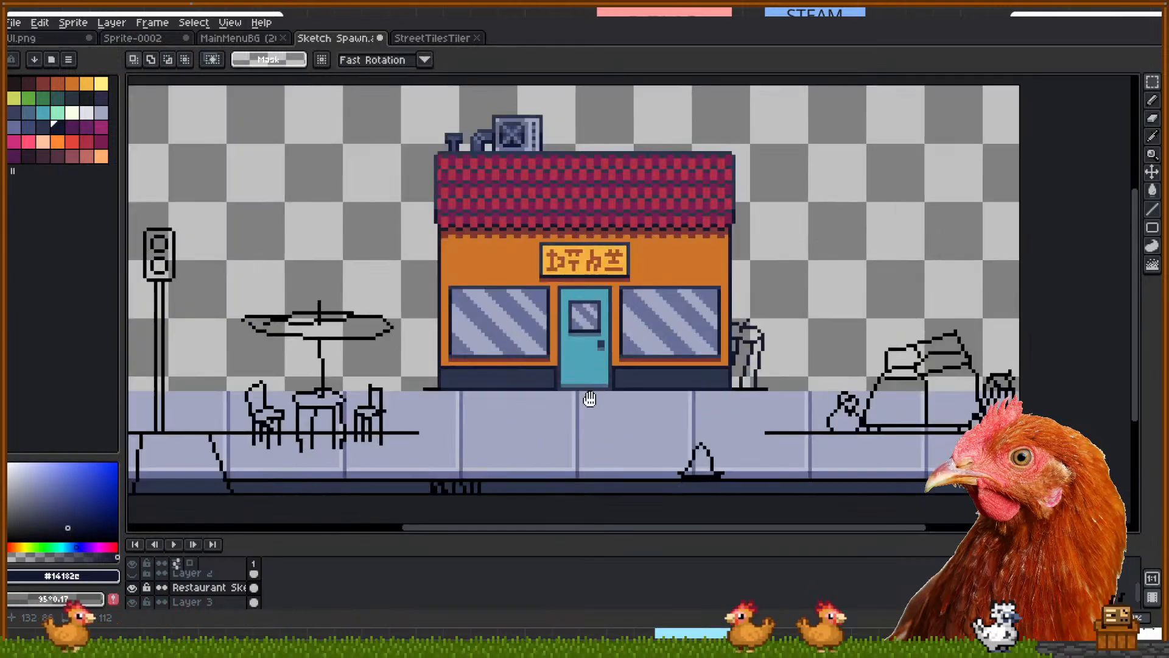
left_click_drag(797, 379, 983, 437)
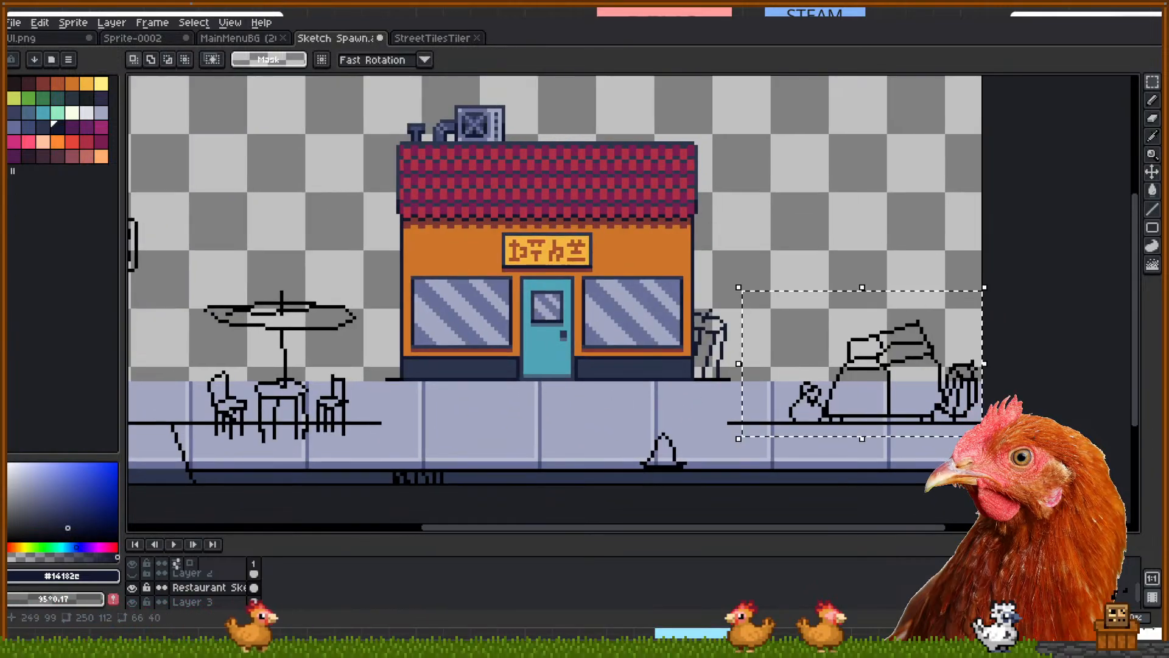
left_click_drag(871, 400, 873, 355)
Move the traffic light and table sketch up onto the ground line
left_click_drag(419, 285, 598, 291)
mouse_move(567, 460)
left_mouse_down()
mouse_move(326, 367)
mouse_move(251, 171)
left_mouse_up()
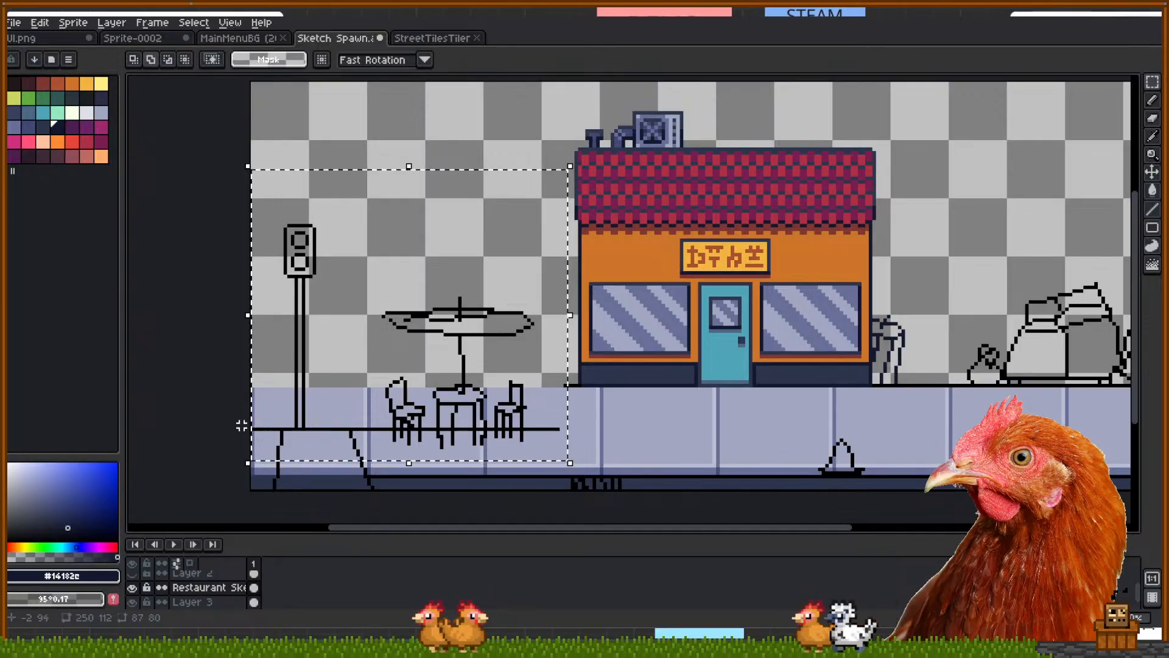
scroll(392, 457, "down", 1)
left_click_drag(431, 399, 435, 352)
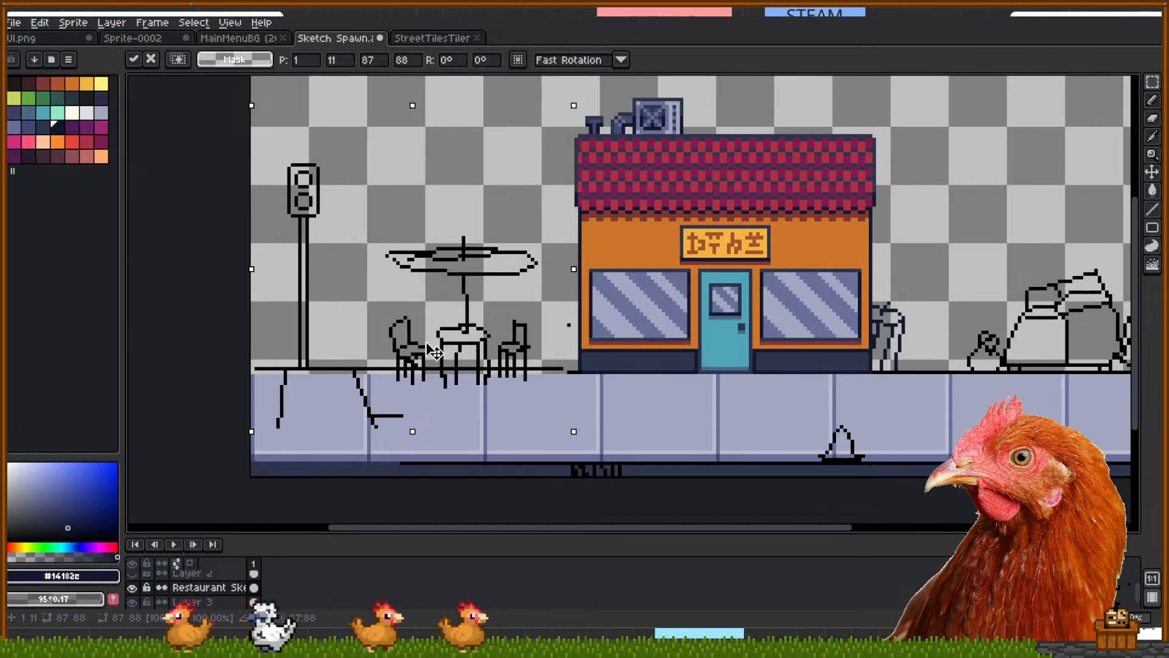
left_click_drag(435, 352, 431, 355)
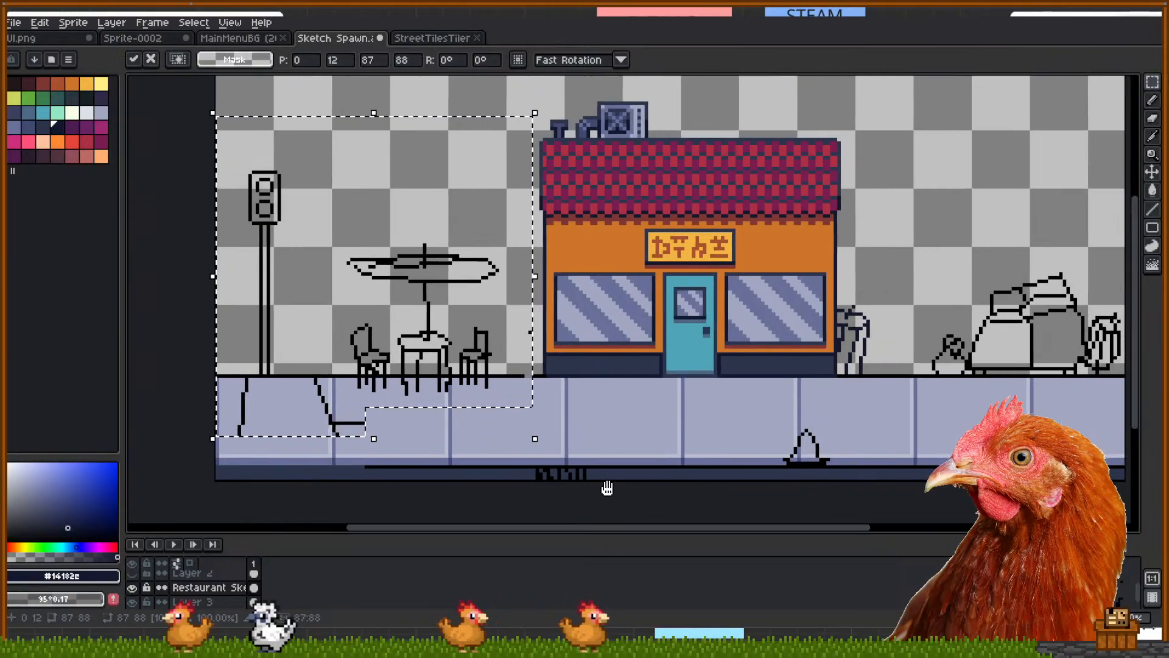
key("Return")
Move the stray dot into the gap in the ground line
scroll(530, 317, "up", 1)
left_click_drag(538, 321, 539, 321)
left_click_drag(527, 310, 522, 377)
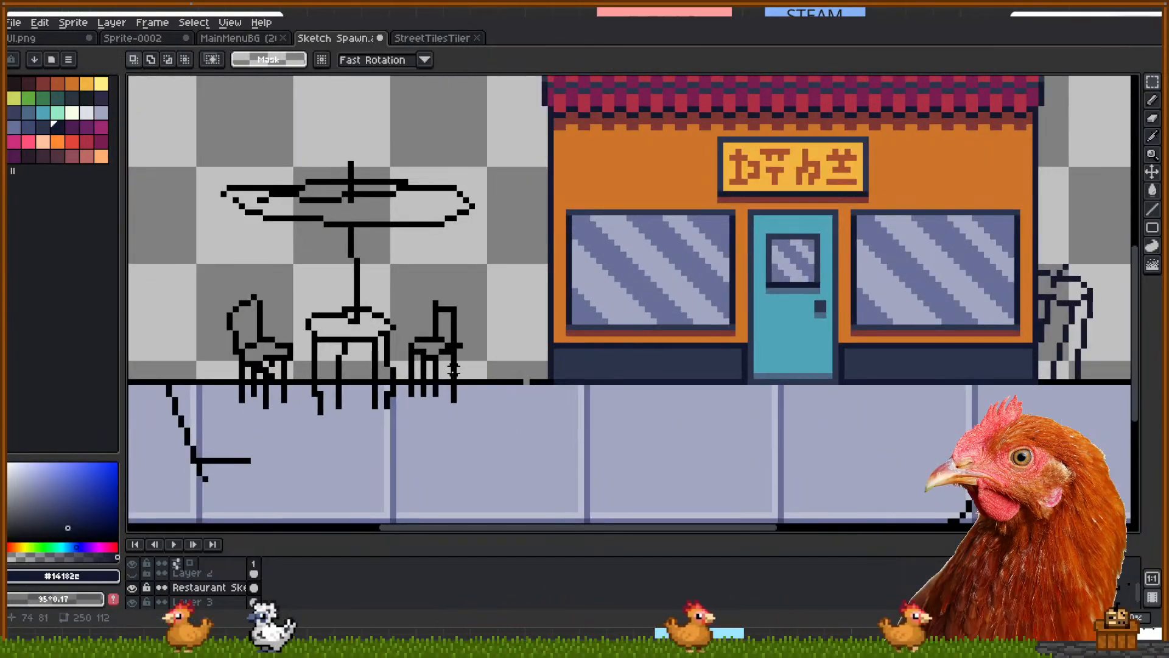
key("Return")
Delete the curb line and scribbles along the lower sidewalk strip
scroll(542, 433, "down", 2)
scroll(521, 410, "up", 1)
left_click_drag(667, 399, 784, 467)
left_click_drag(253, 429, 1036, 492)
key("Delete")
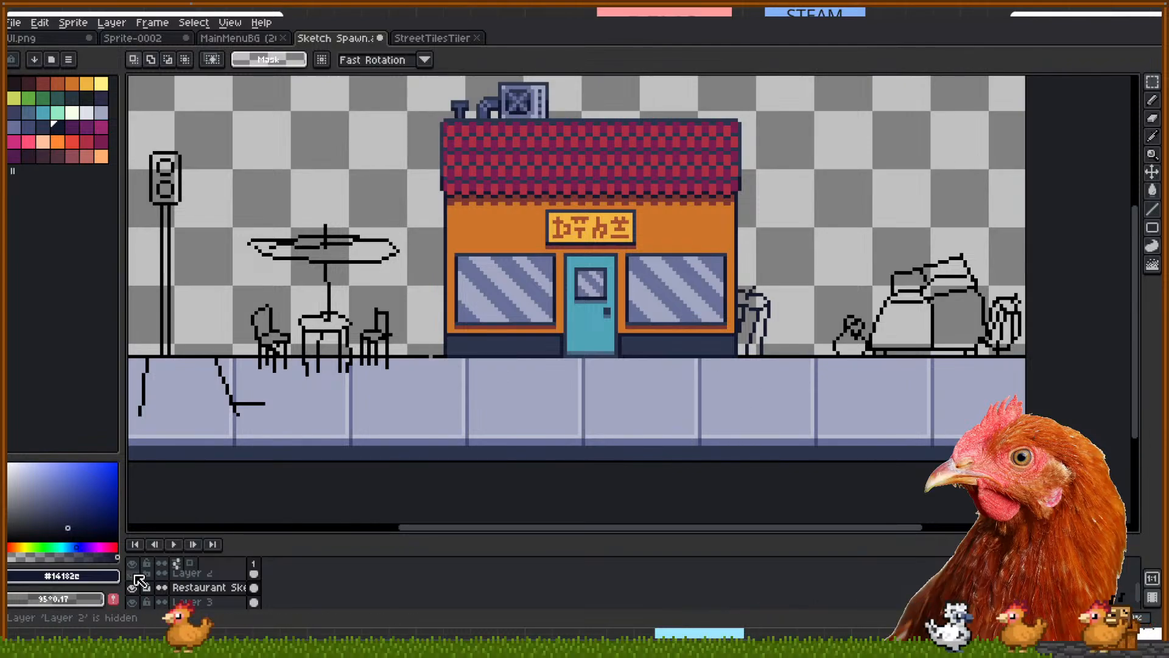
Nudge the orange traffic cone on Layer 2 slightly up and to the right
left_click(223, 575)
left_click_drag(727, 439, 746, 424)
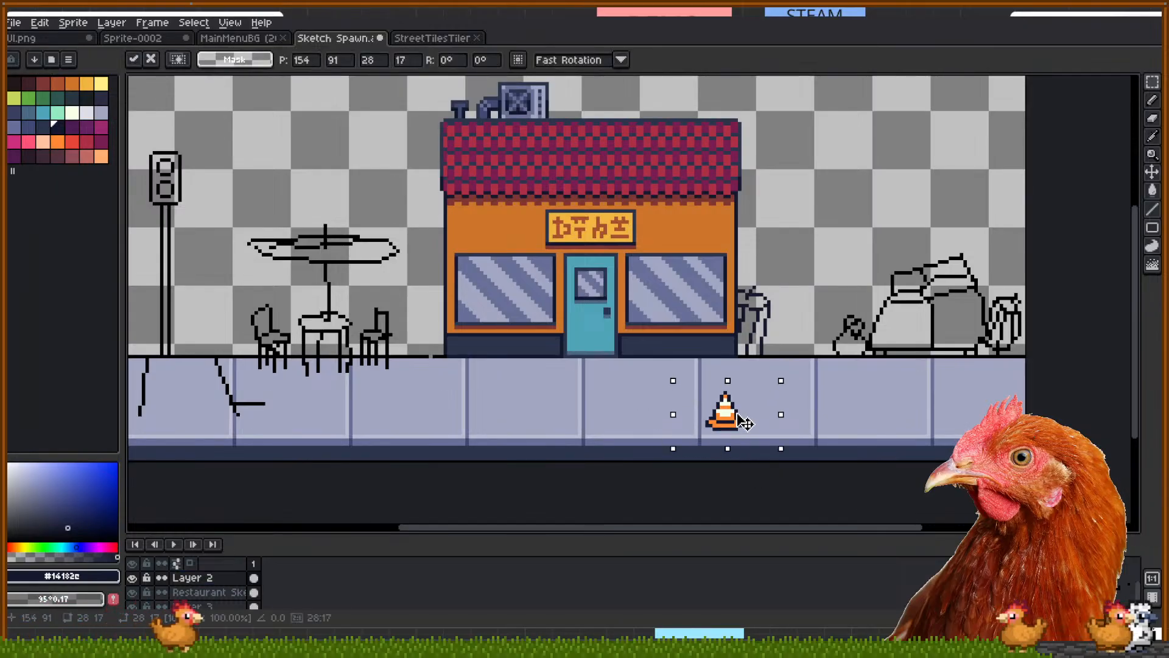
left_click(835, 412)
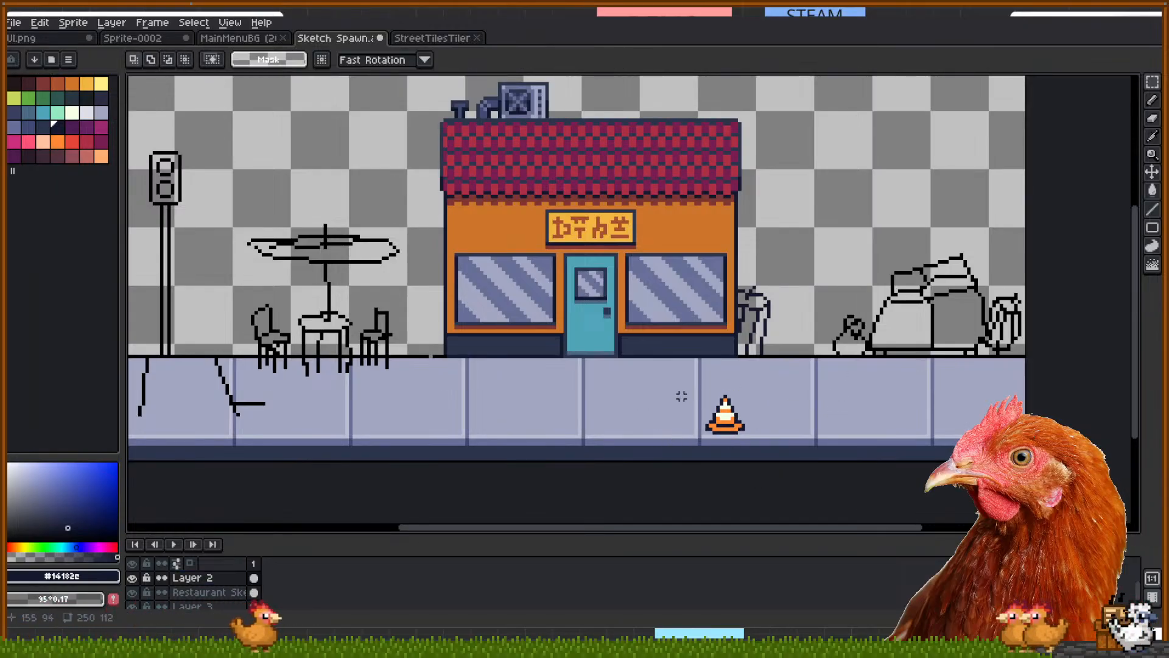
Select the drain sidewalk tile in the StreetTilesTiler sheet and return to Sketch Spawn
left_click(414, 39)
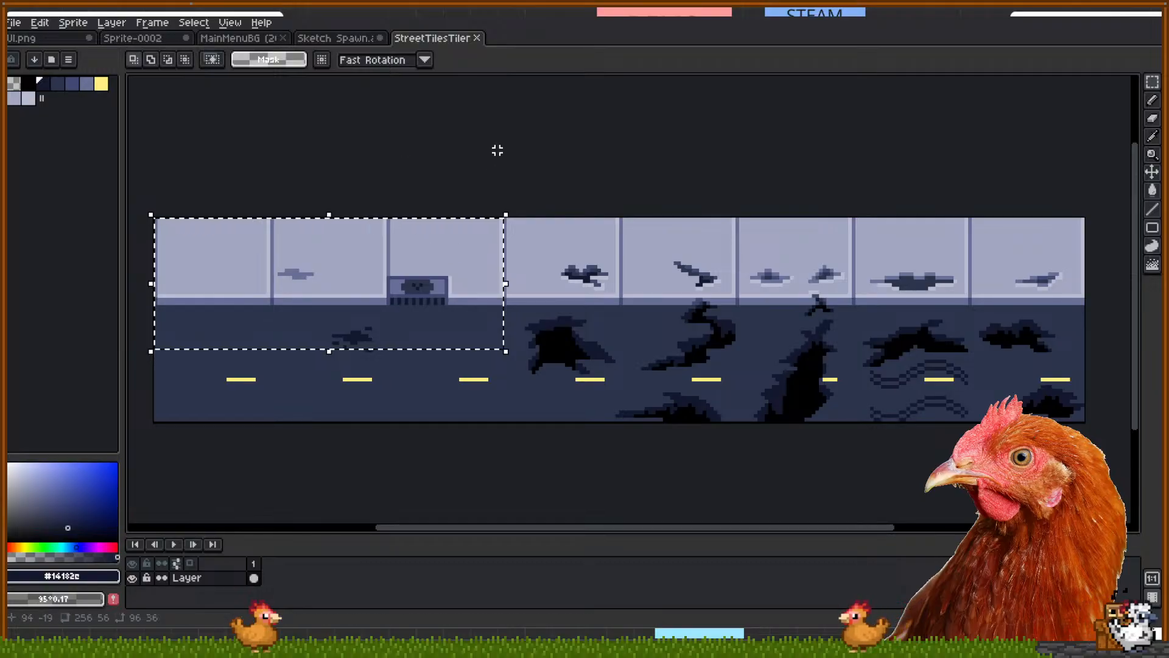
left_click_drag(388, 215, 497, 300)
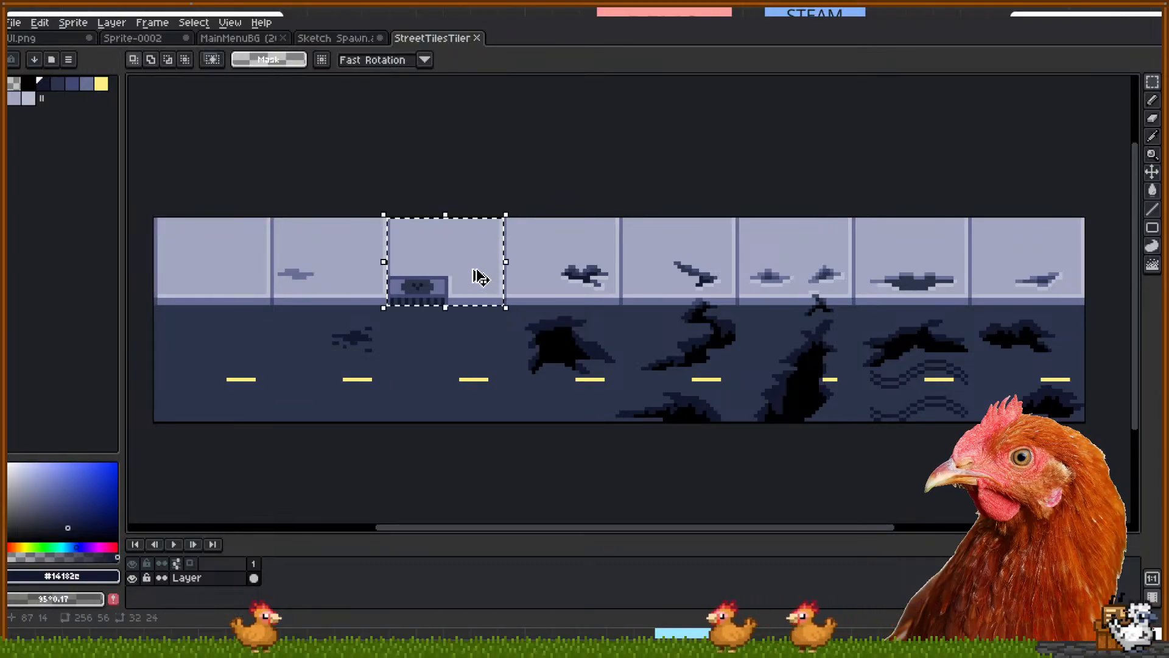
left_click(109, 39)
left_click(249, 37)
left_click(335, 38)
Cancel the drain-tile paste made on the wrong layer and make Layer 3 active
key("ctrl+v")
left_click_drag(428, 111, 547, 420)
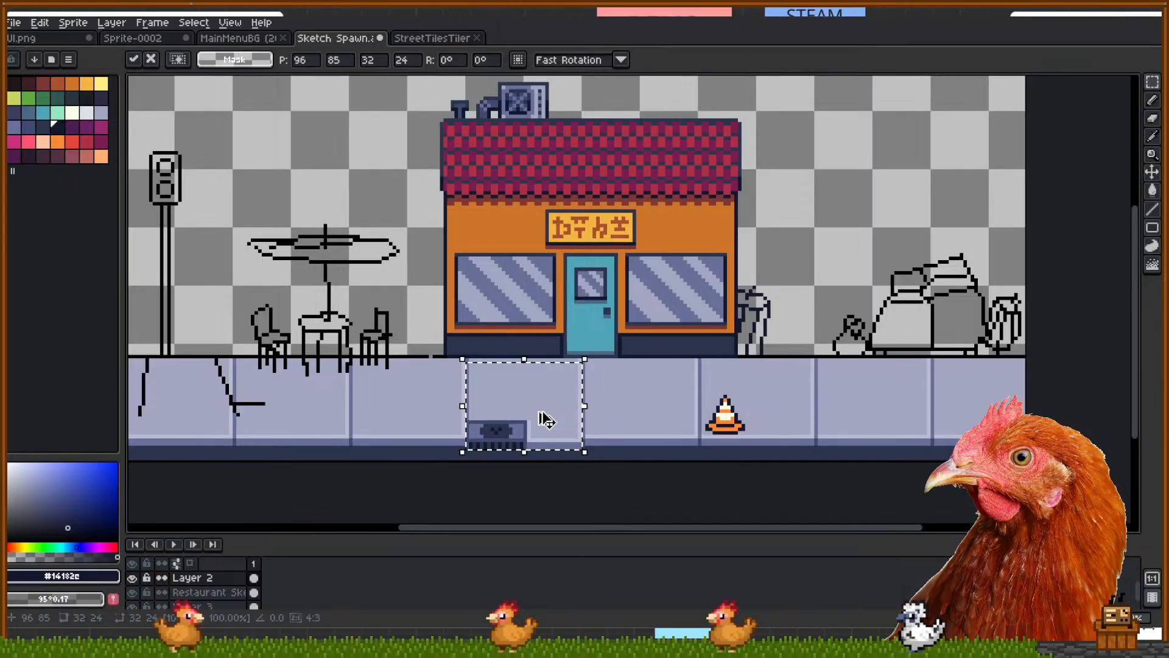
key("Escape")
scroll(210, 589, "down", 1)
left_click(207, 586)
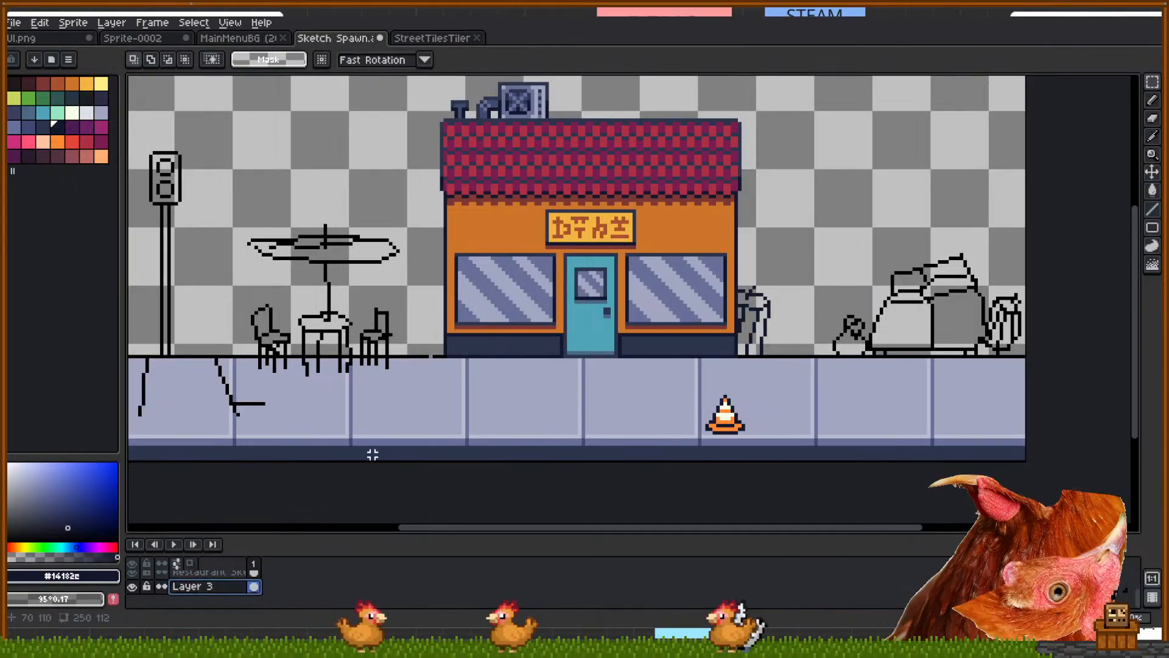
Paste the drain tile on Layer 3 and commit it on the sidewalk left of the cone
key("ctrl+v")
left_click_drag(518, 402, 424, 407)
key("Return")
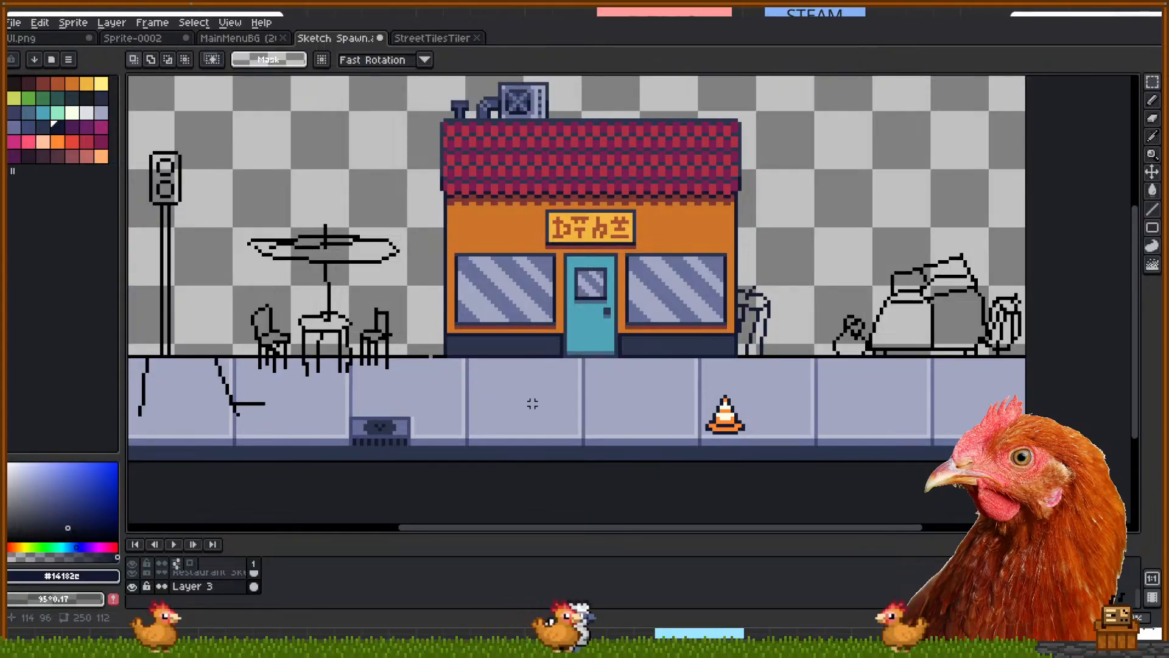
Switch to the Pencil and pan over to the table and sidewalk area
scroll(394, 356, "up", 1)
key("b")
mouse_move(214, 283)
left_mouse_down()
mouse_move(512, 276)
mouse_move(447, 254)
left_mouse_up()
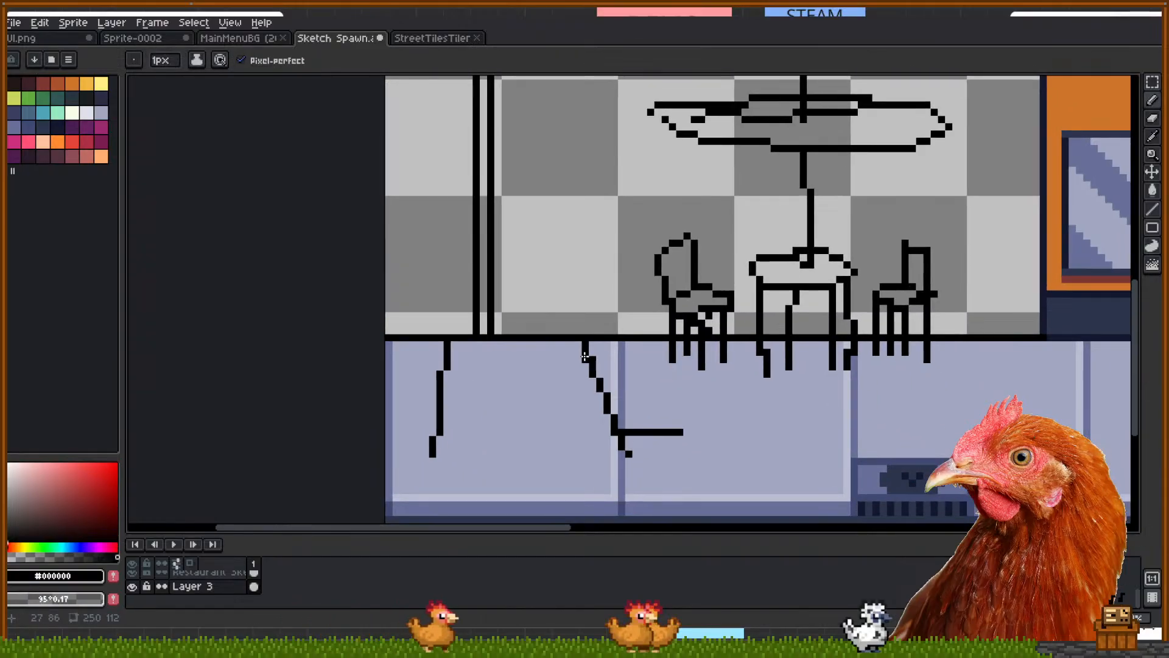
Undo the stray black line and go back to the Pencil
scroll(587, 349, "down", 2)
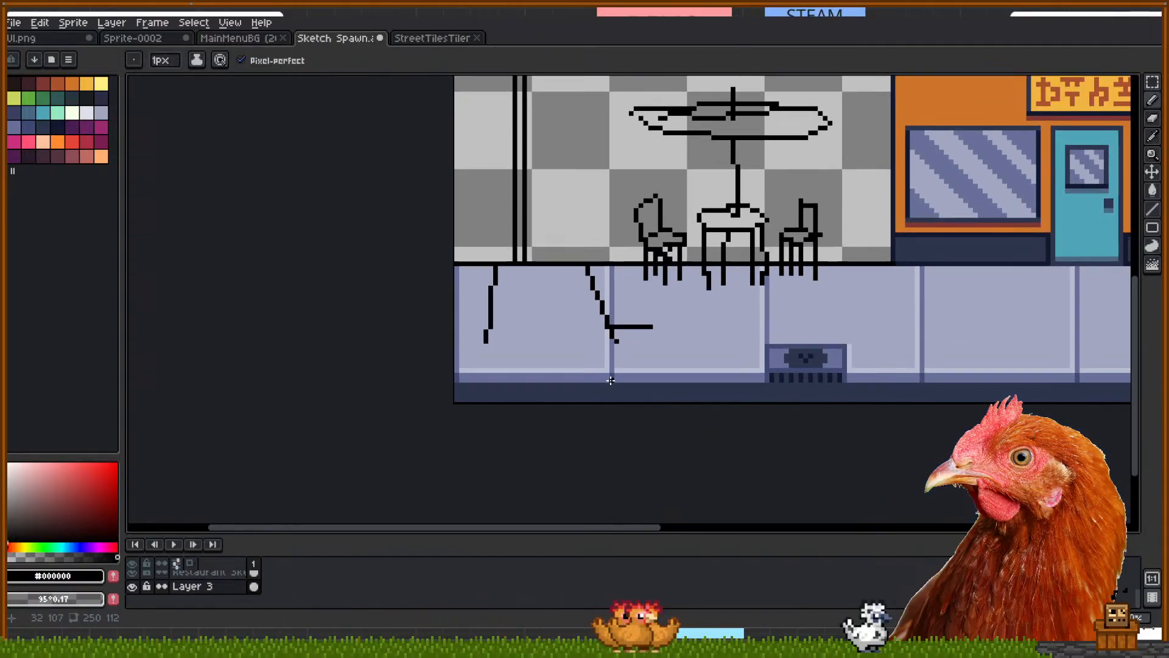
key("ctrl+z")
key("ctrl+z")
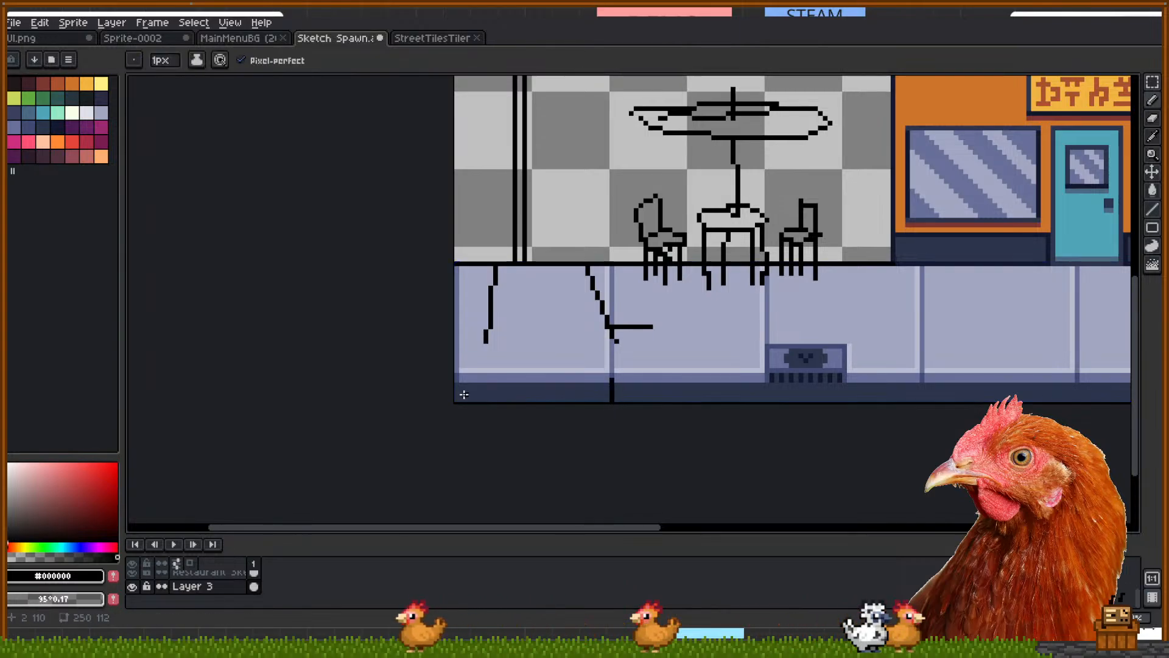
left_click_drag(660, 404, 444, 435)
scroll(603, 426, "down", 1)
key("v")
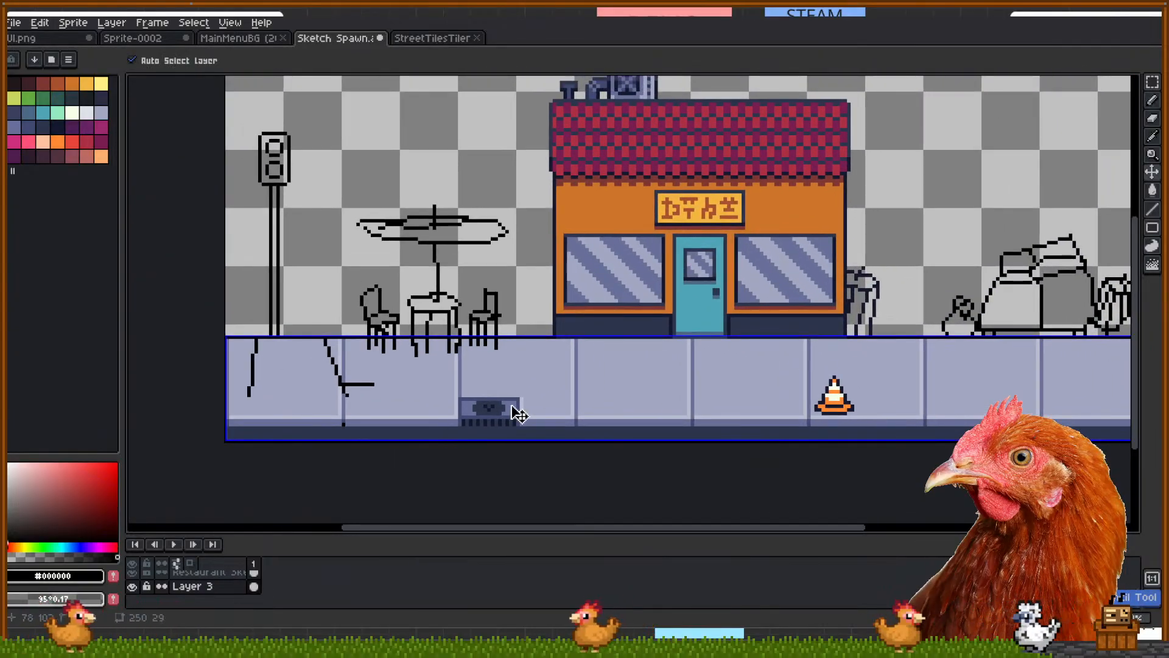
key("b")
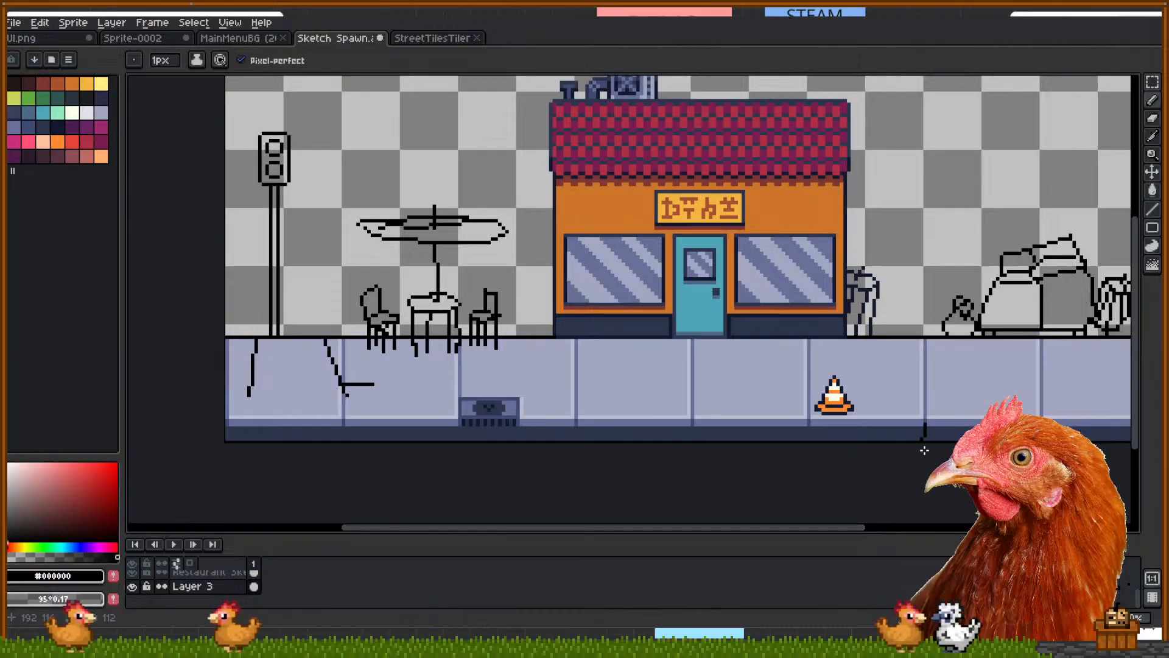
Pencil a short vertical mark in the orange-yellow palette colour on the curb right of the cone
key("i")
scroll(926, 445, "up", 1)
scroll(927, 411, "down", 1)
left_click_drag(932, 405, 723, 444)
left_click(86, 84)
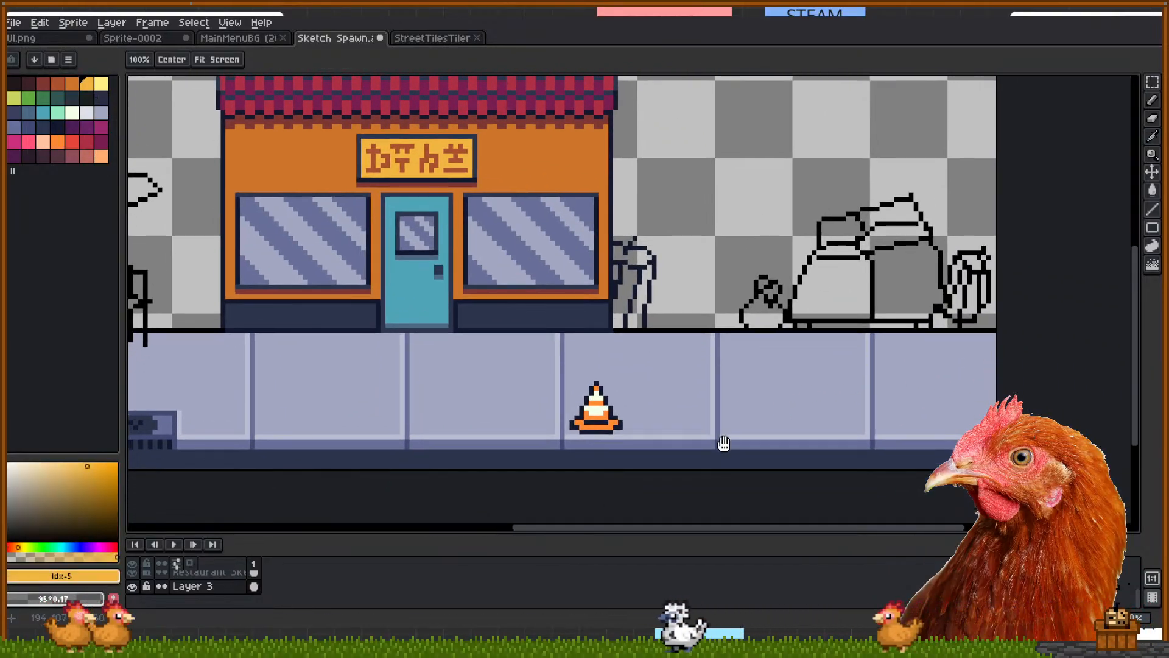
scroll(722, 443, "up", 1)
left_click_drag(714, 454, 716, 481)
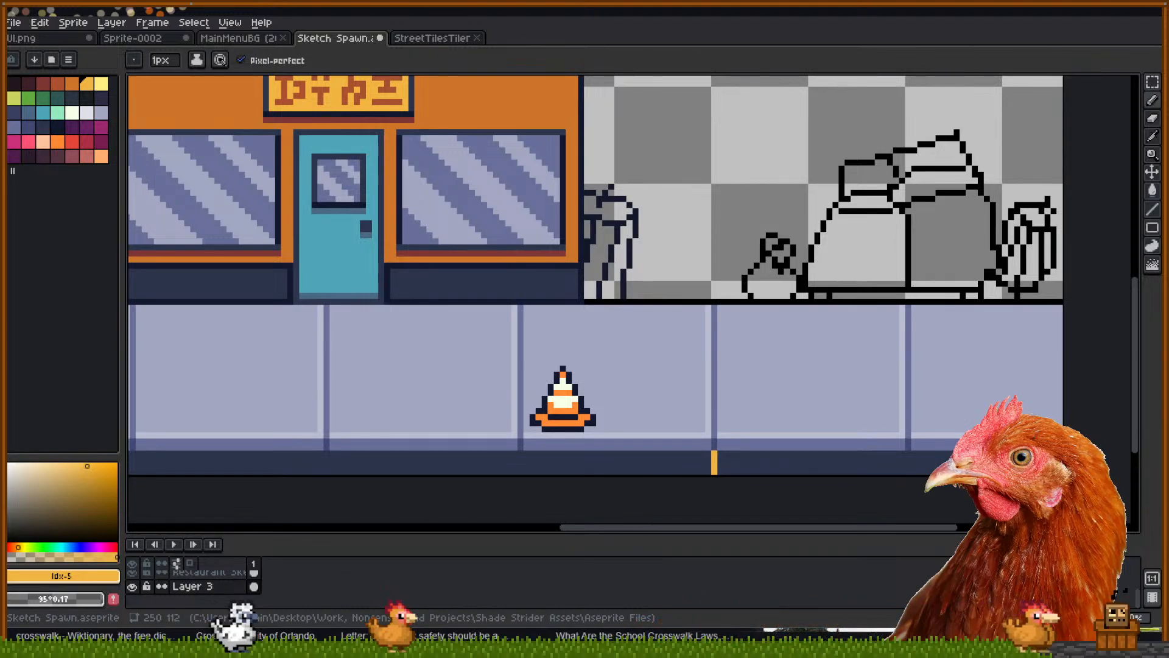
key("alt+Tab")
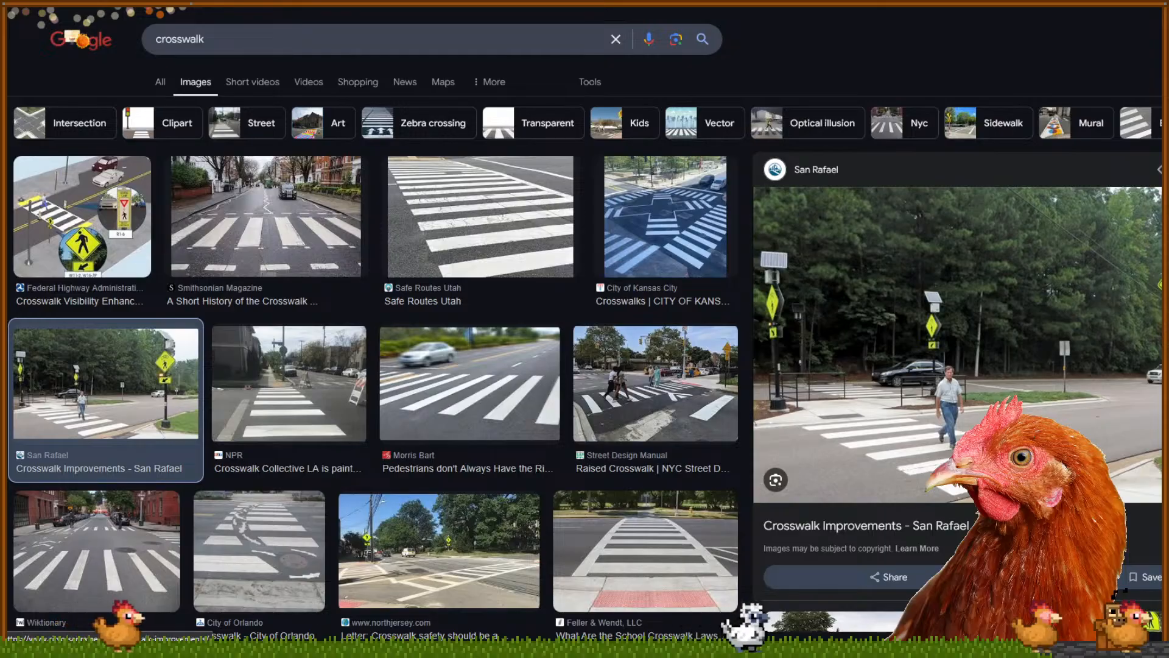
Preview the Feller & Wendt raised crosswalk photo and the Federal Highway Administration crosswalk diagram
left_click(633, 561)
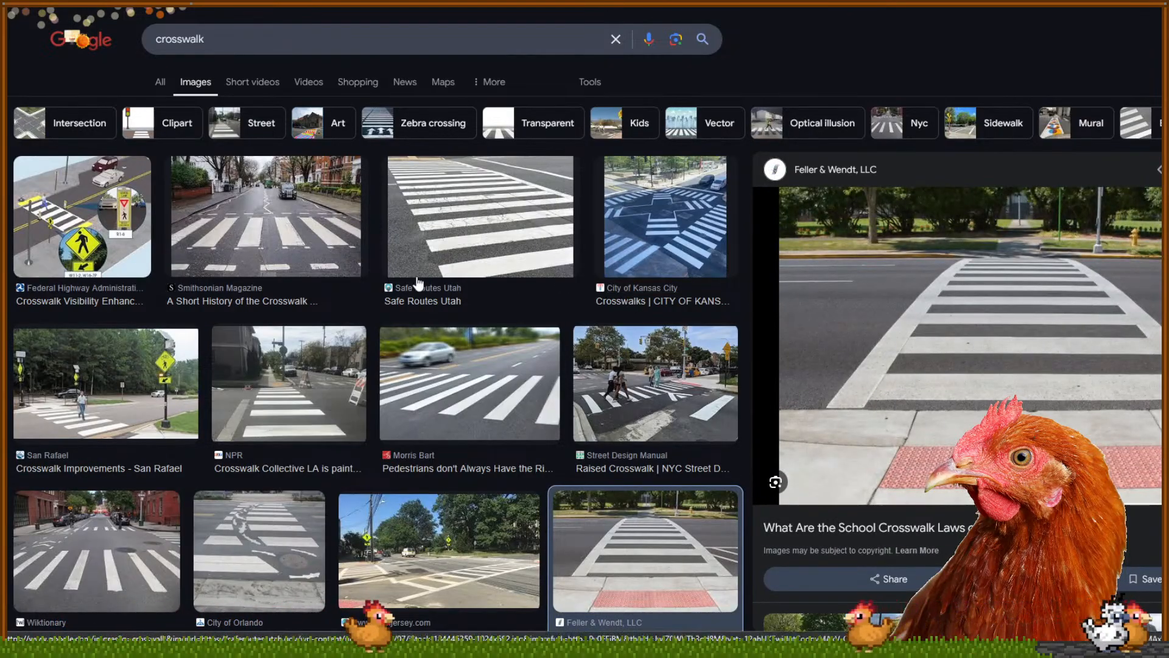
left_click(88, 226)
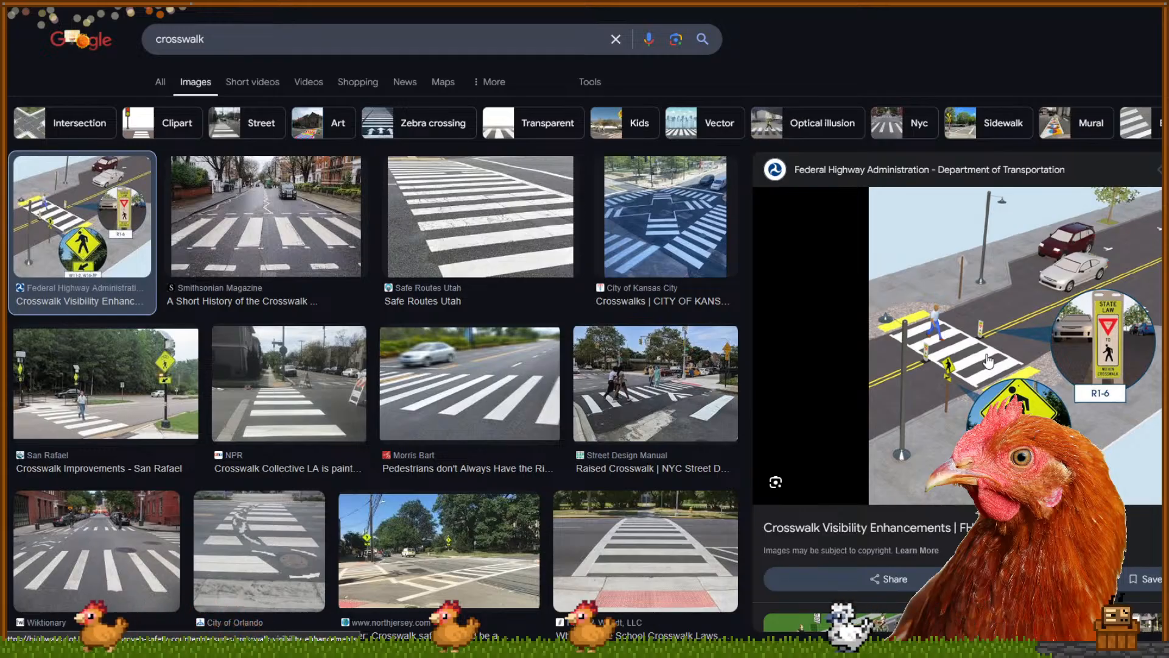
key("alt+Tab")
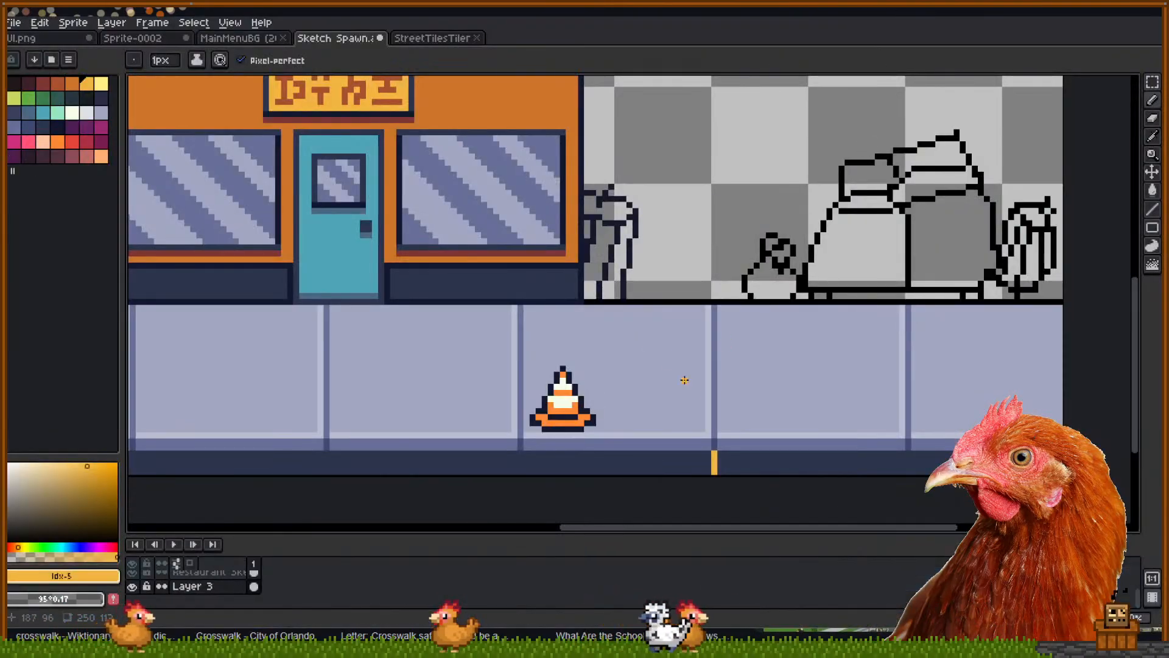
Undo the short curb mark and outline a yellow crosswalk stripe on the sidewalk right of the cone
left_click_drag(707, 394, 660, 369)
key("ctrl+z")
key("ctrl+z")
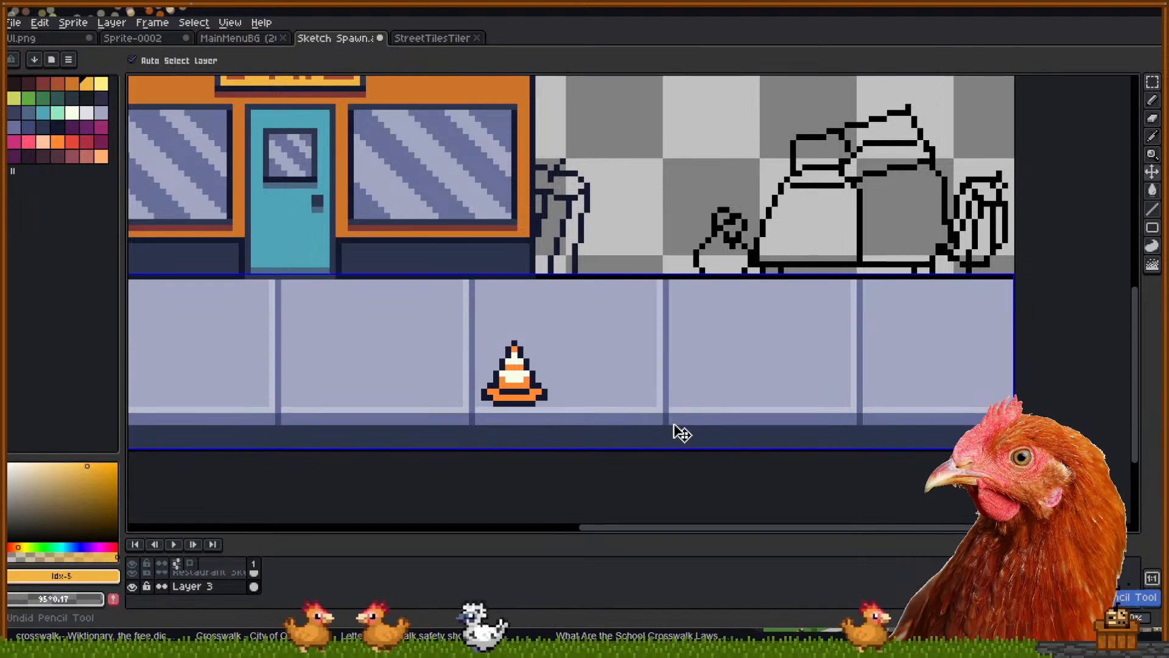
mouse_move(678, 409)
left_mouse_down()
mouse_move(677, 391)
mouse_move(843, 385)
left_mouse_up()
left_click(844, 386, "shift")
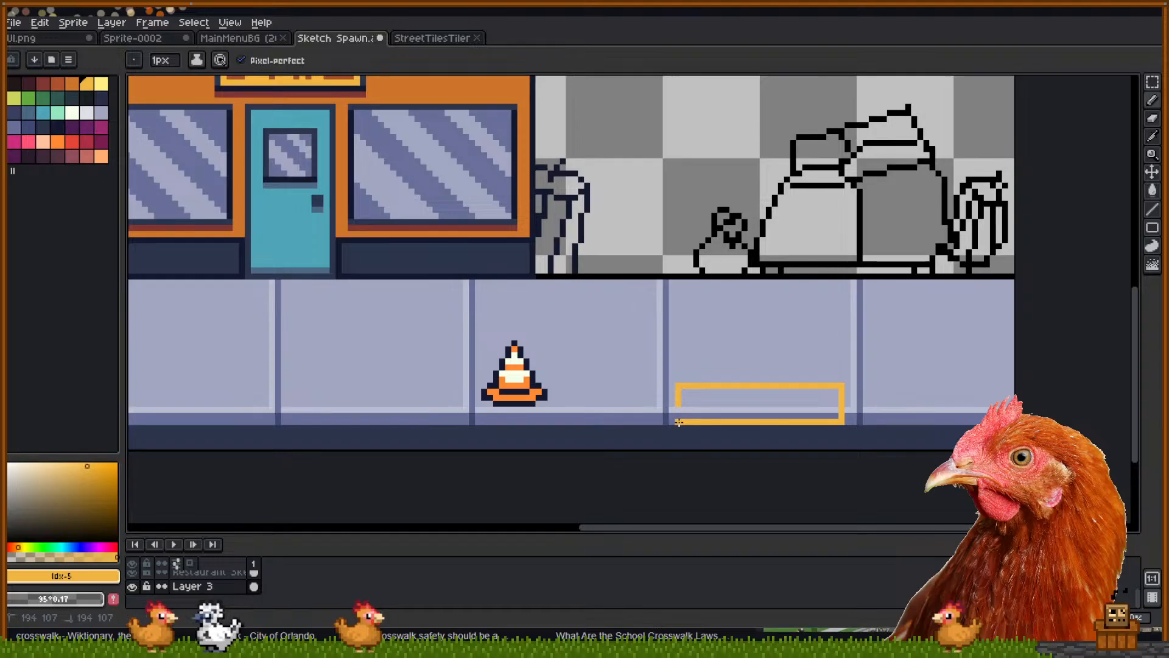
Fill the stripe outline solid yellow with the Paint Bucket, then complete its right edge column
key("g")
left_click(726, 402)
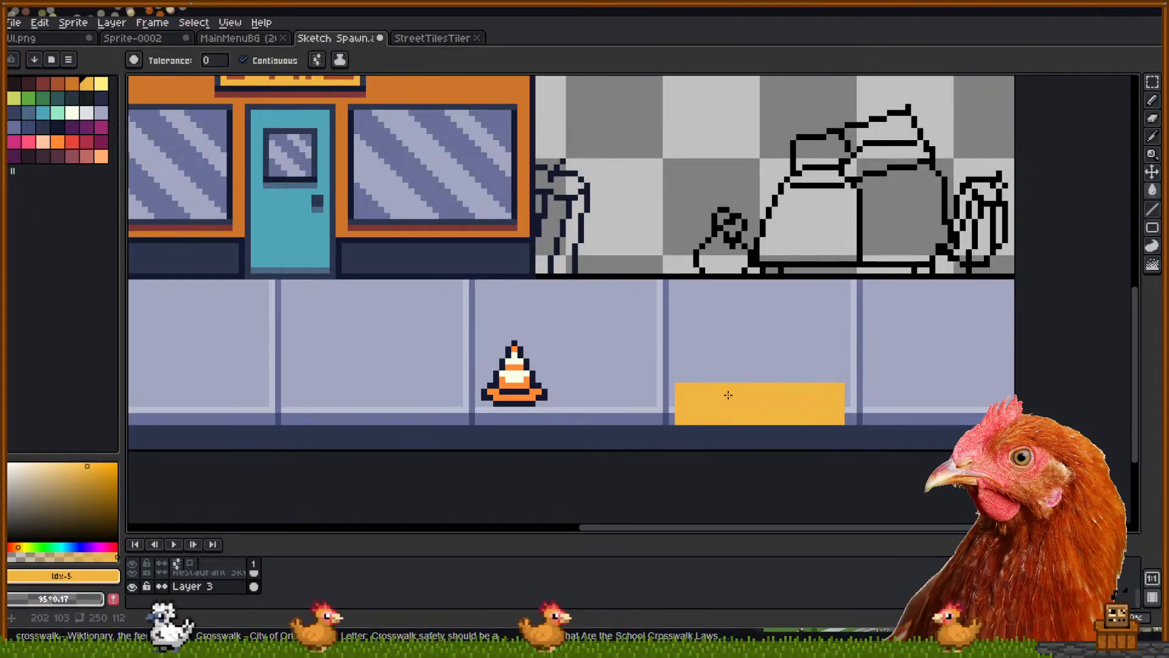
mouse_move(773, 392)
left_mouse_down()
mouse_move(742, 378)
mouse_move(786, 363)
mouse_move(750, 372)
left_mouse_up()
scroll(731, 397, "up", 3)
key("b")
left_click_drag(937, 322, 937, 409)
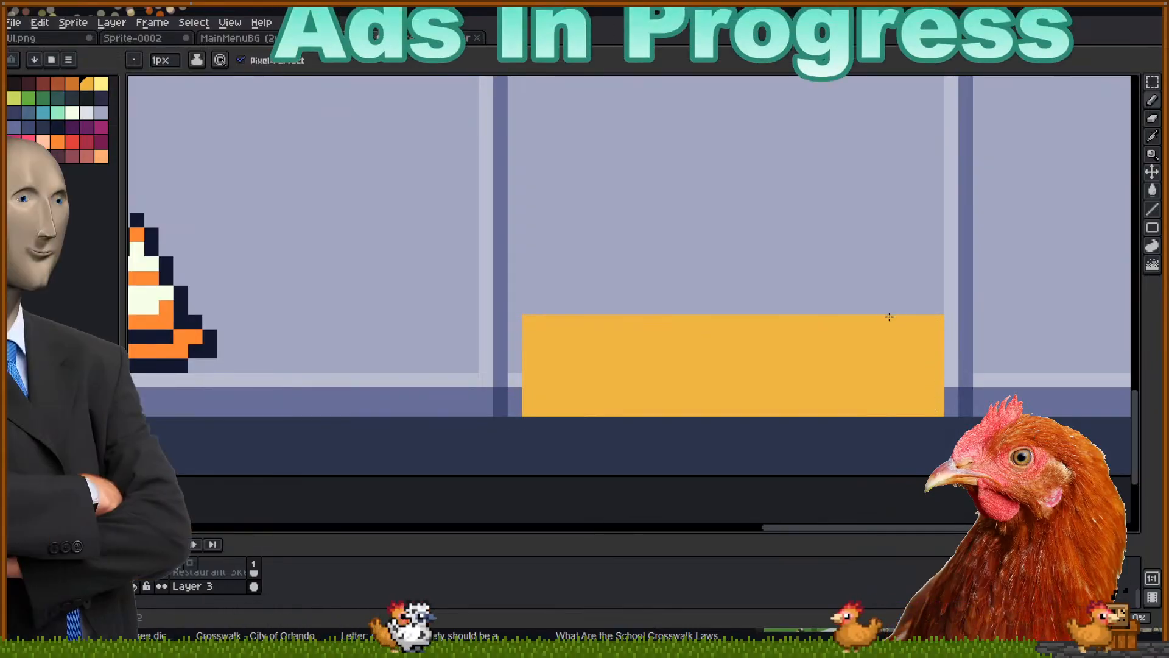
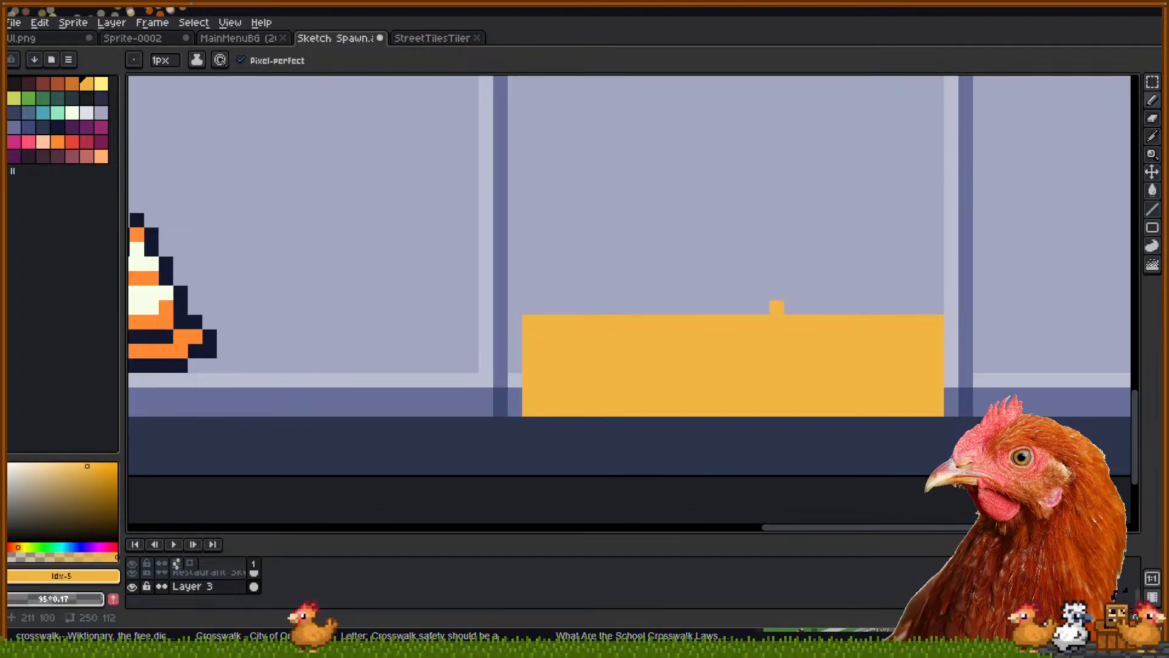
Pick orange and dot a trial row along the yellow block's top, then undo it
scroll(725, 373, "down", 3)
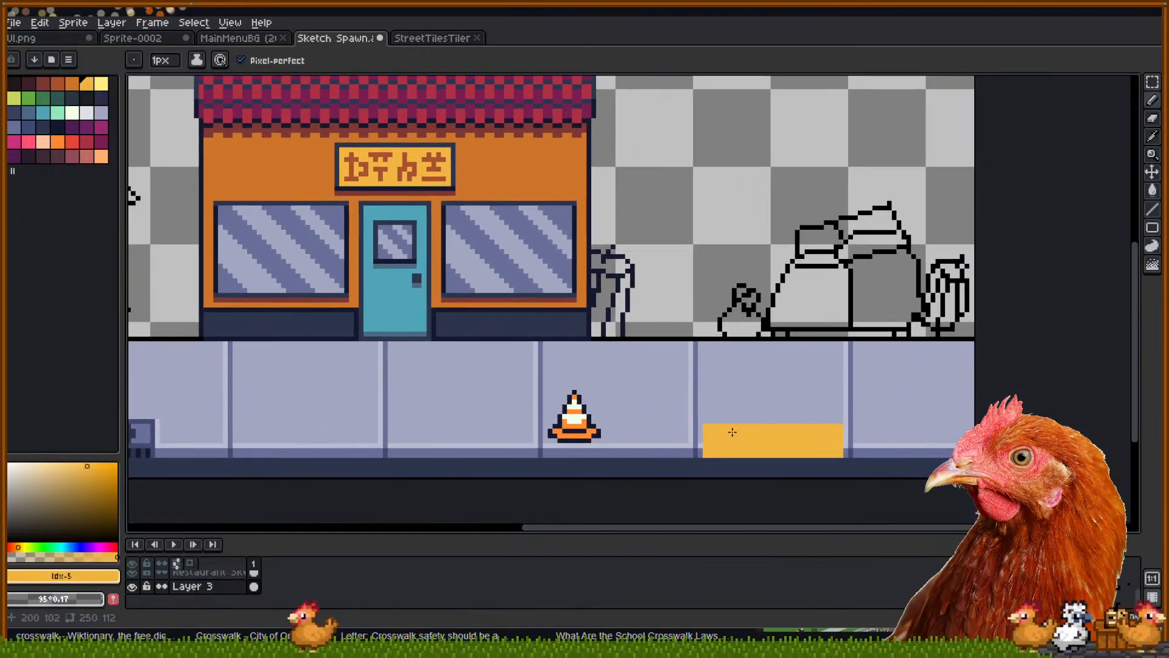
scroll(723, 430, "up", 3)
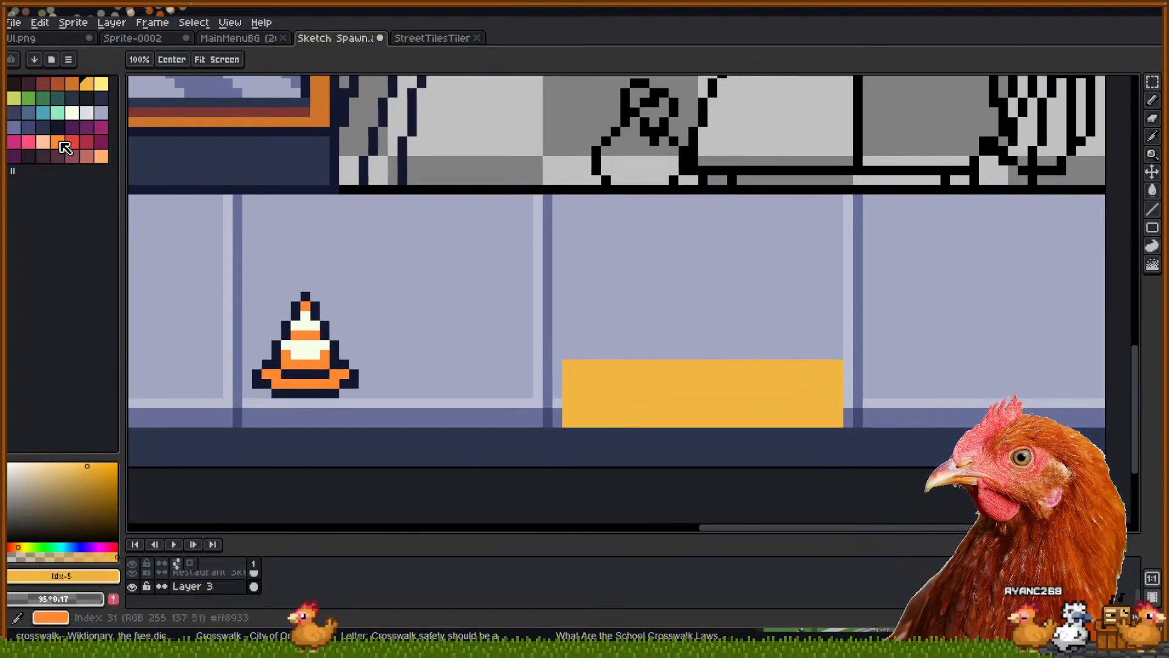
left_click(72, 83)
key("b")
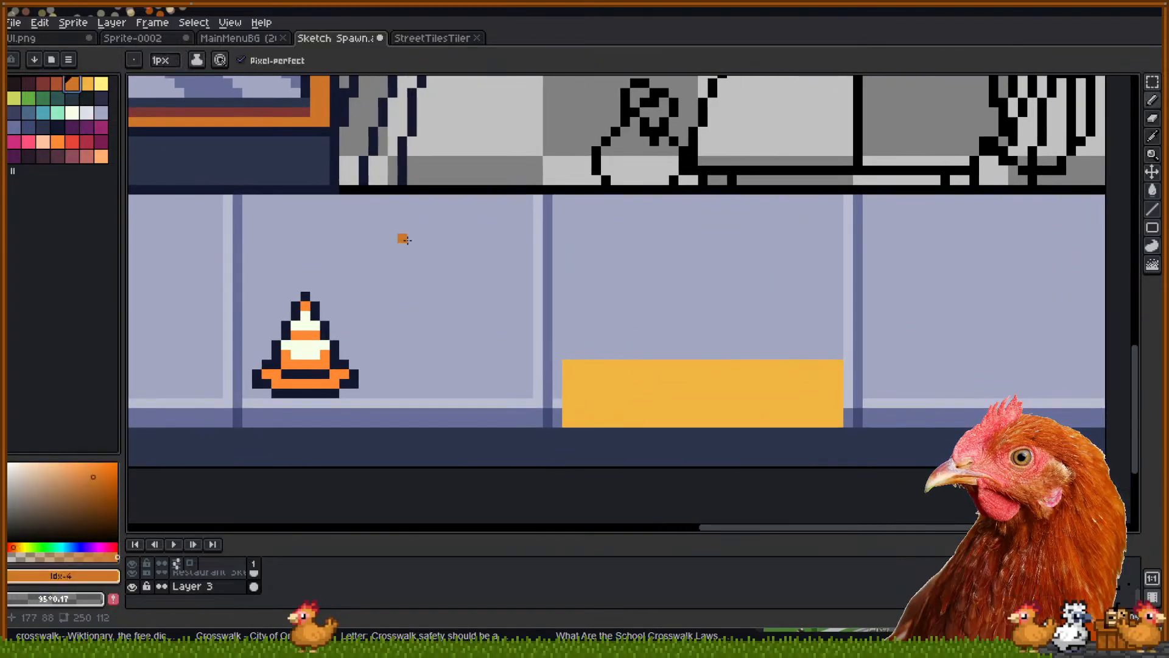
left_click(596, 374)
left_click(622, 374)
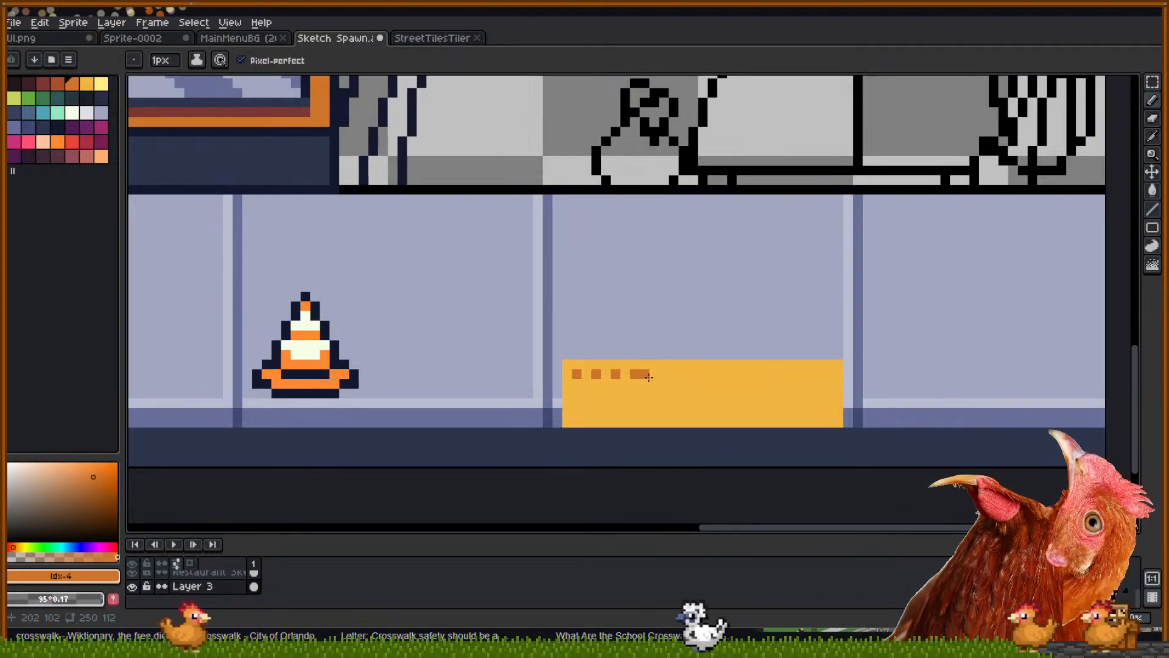
left_click(659, 376)
left_click(673, 375)
left_click(691, 374)
key("ctrl+z")
key("ctrl+z")
key("ctrl+z")
key("ctrl+z")
key("ctrl+z")
key("ctrl+z")
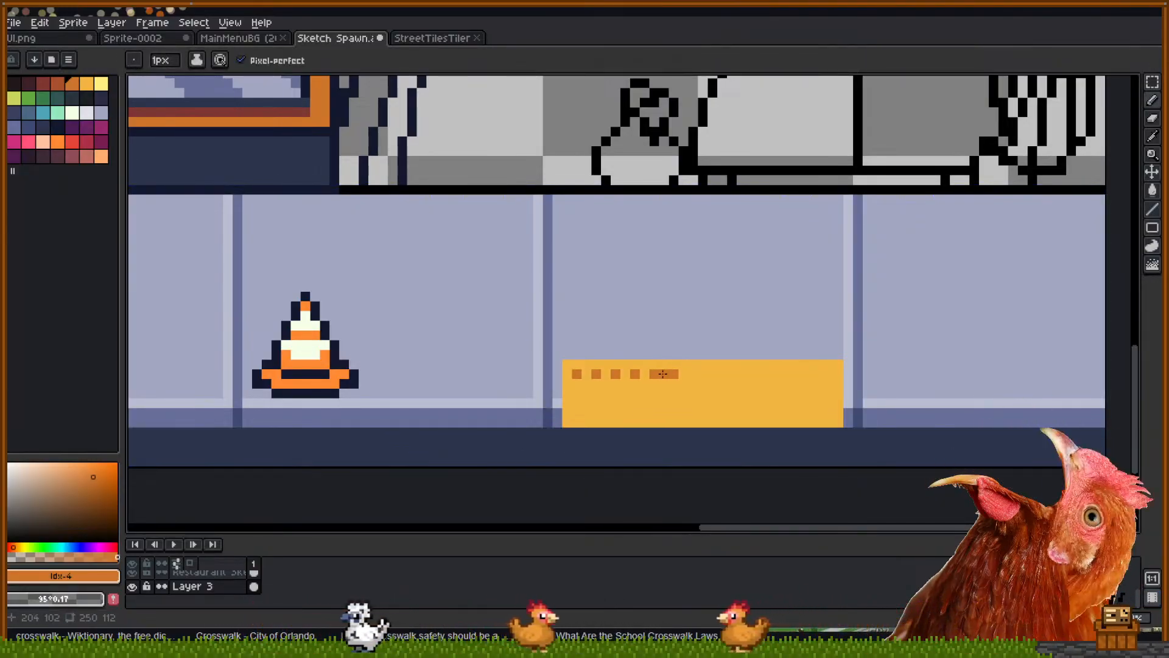
Add an orange pixel on the block and another dotted row toward its right end, then undo the row
left_click(623, 392)
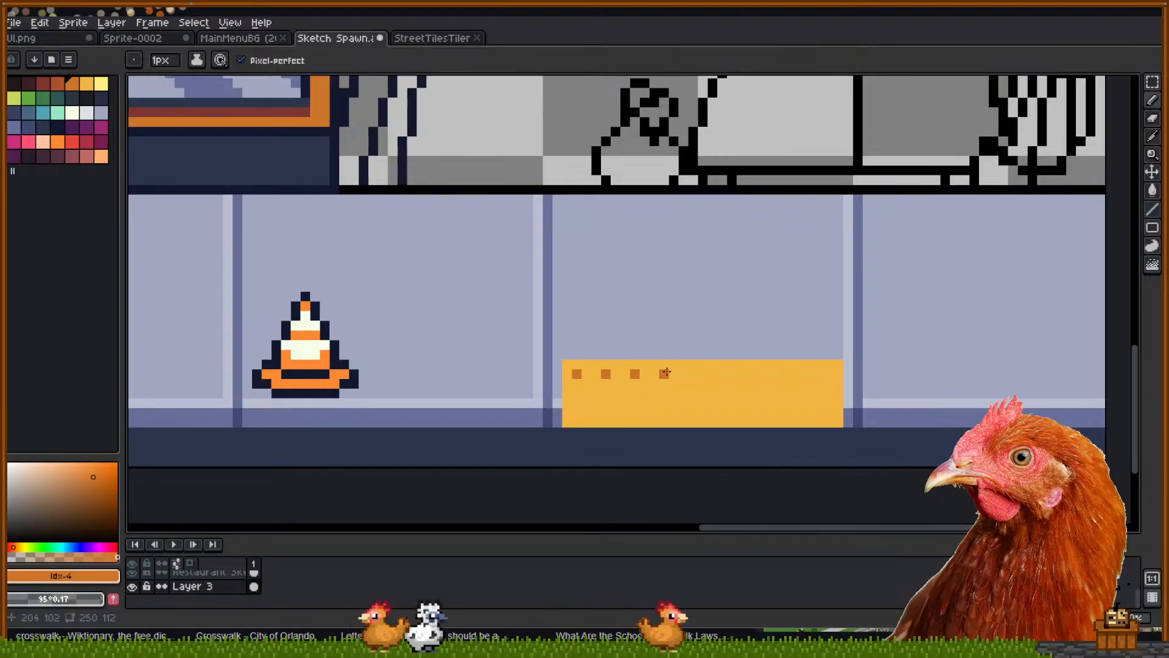
left_click(694, 374)
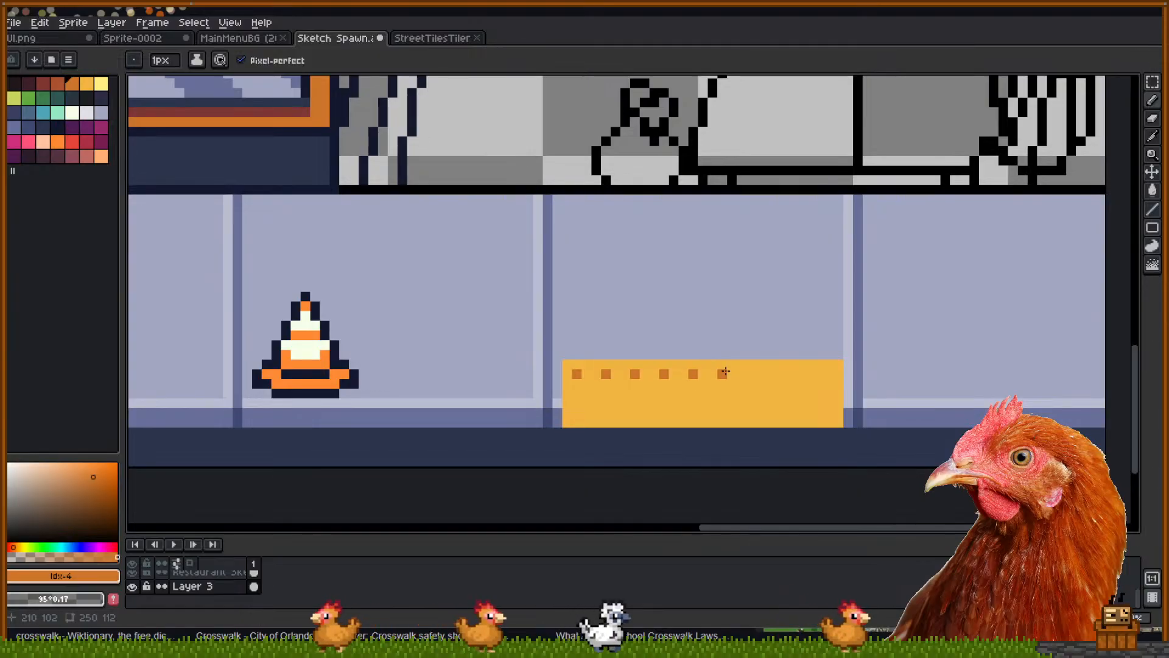
left_click(724, 374)
left_click(752, 374)
left_click(781, 374)
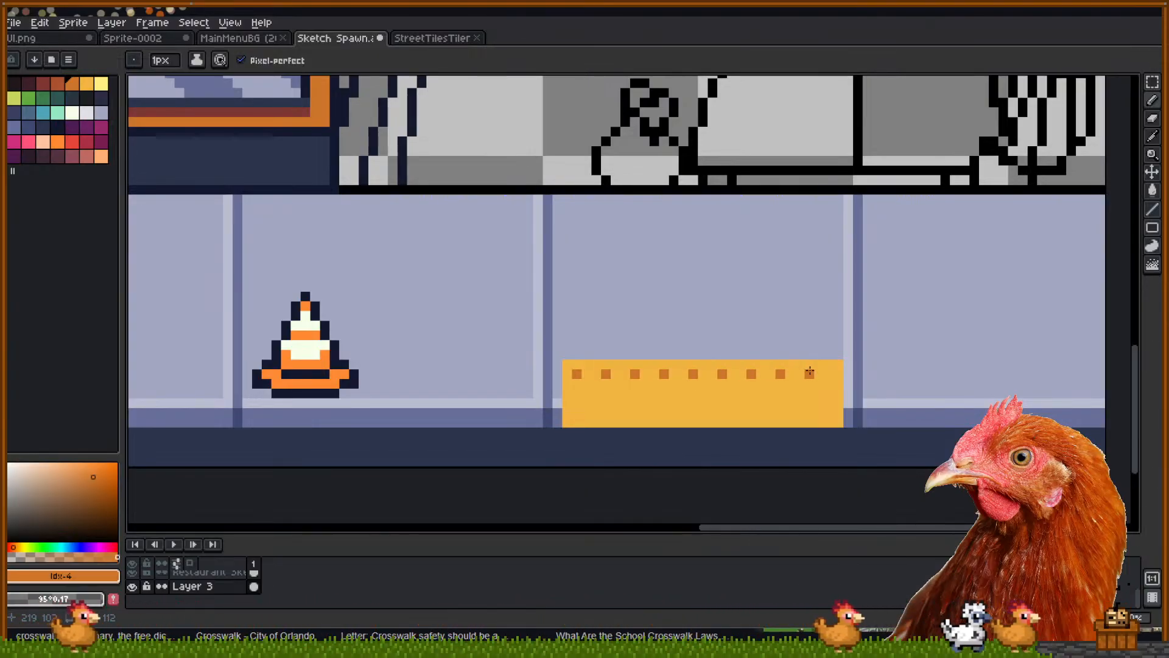
left_click(809, 373)
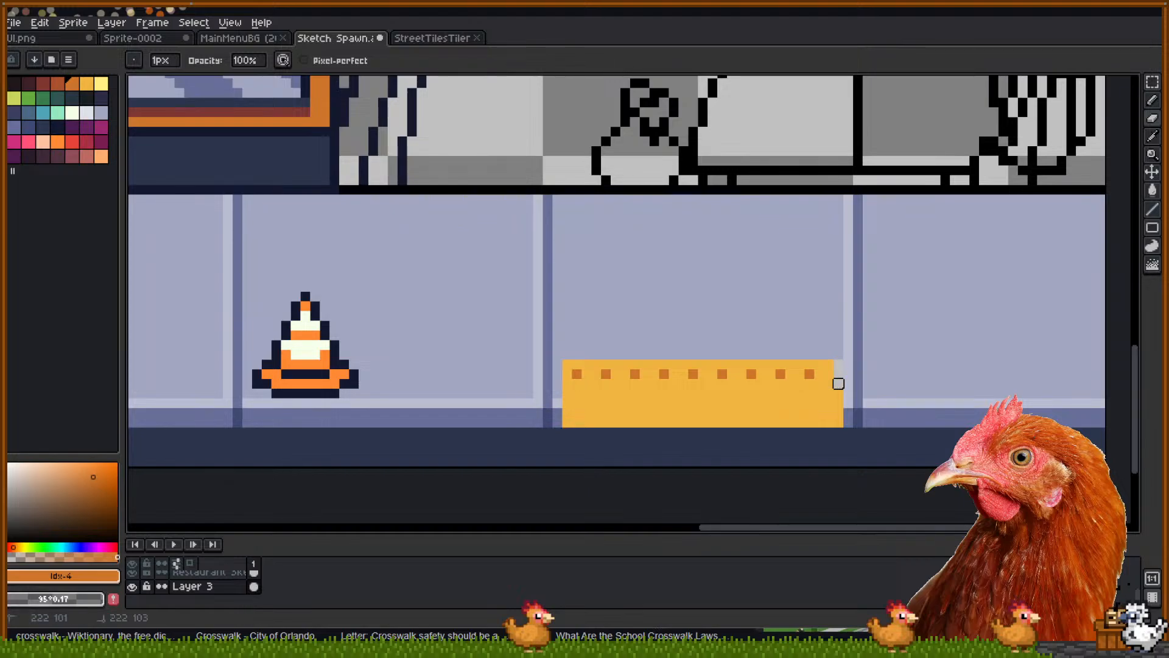
key("v")
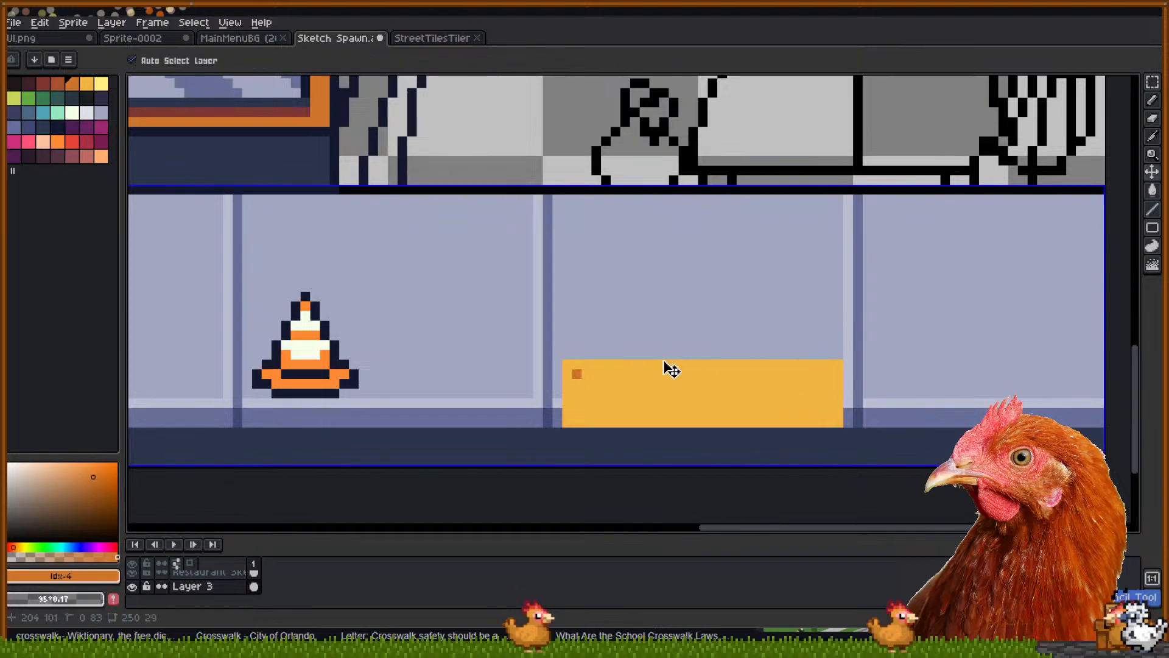
Place a few unevenly spaced orange dots on the block's top, then undo them
key("b")
left_click(614, 375)
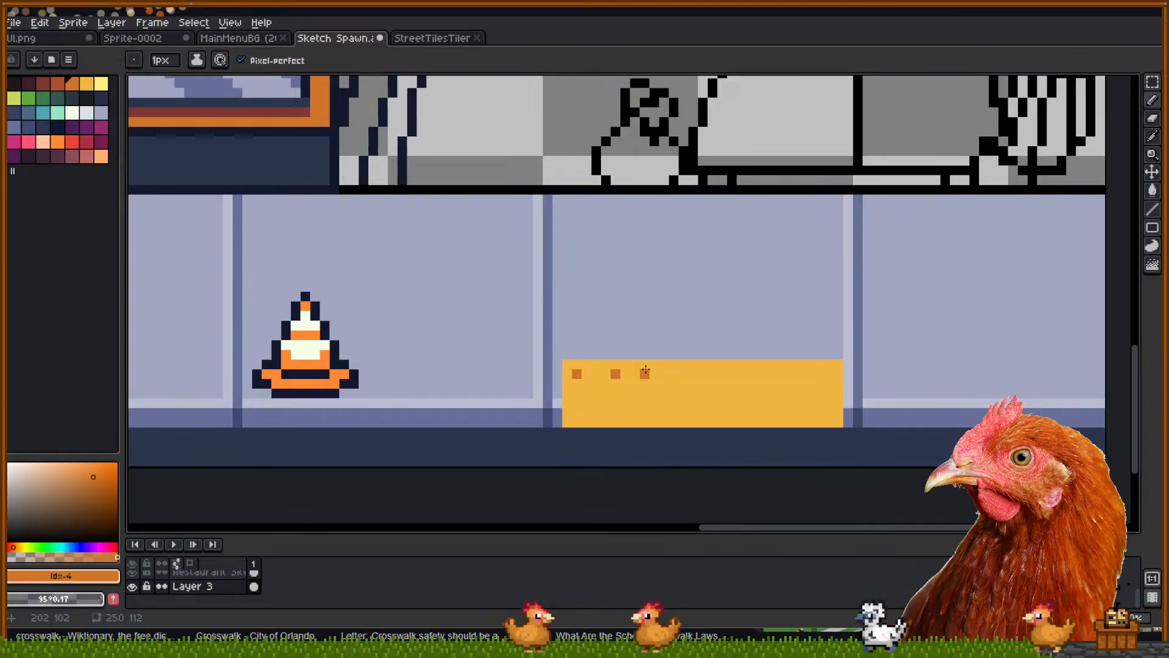
left_click(654, 374)
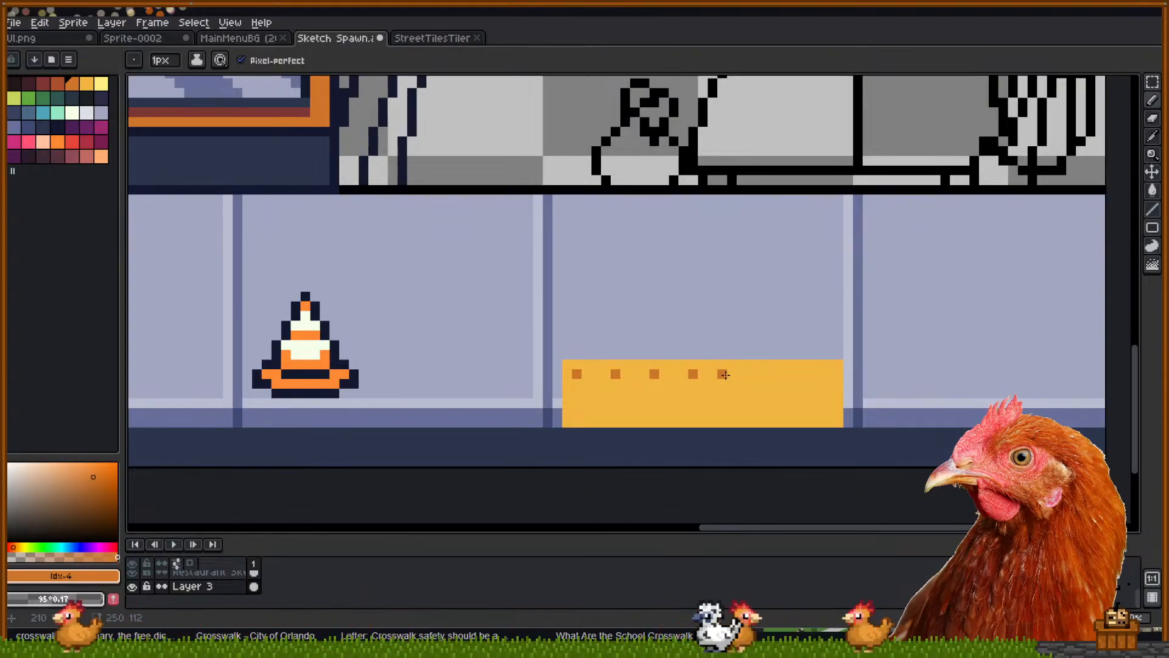
left_click(809, 374)
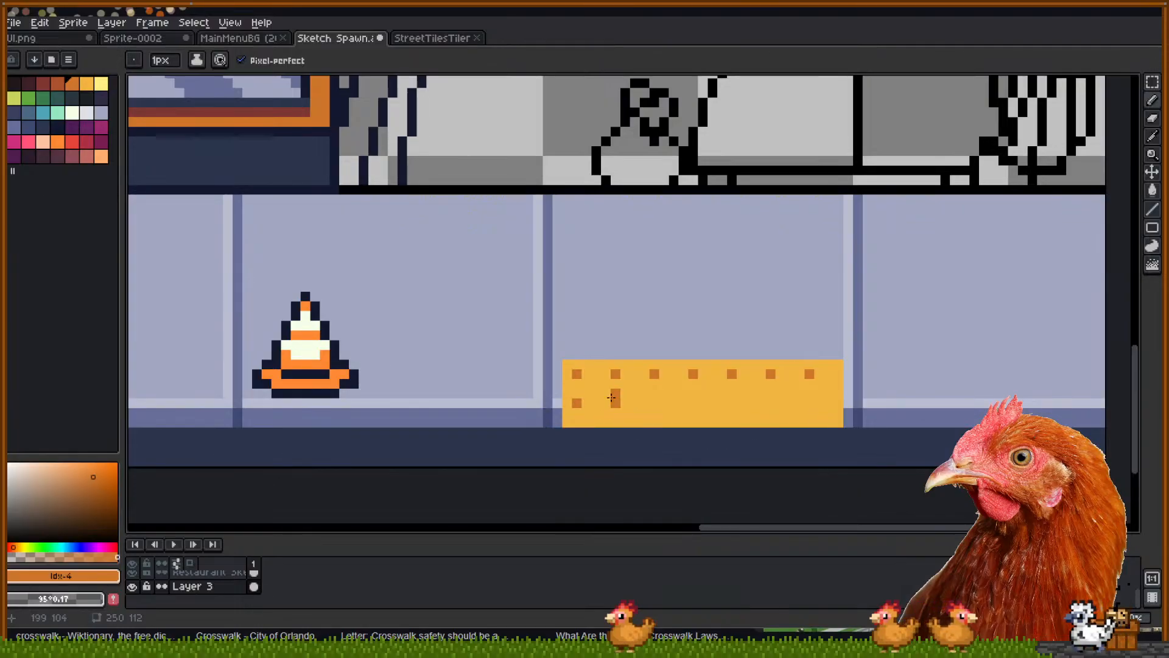
key("ctrl+z")
key("ctrl+z")
key("ctrl+z")
key("ctrl+z")
key("ctrl+z")
key("ctrl+z")
key("ctrl+z")
key("v")
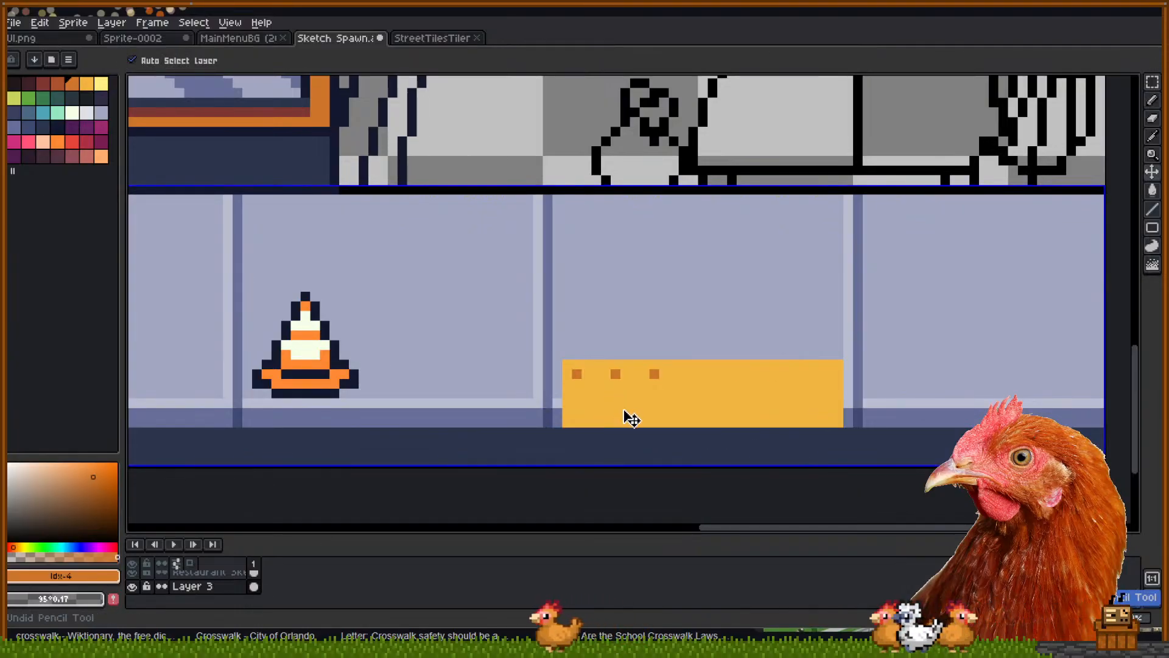
Redraw the row as evenly spaced orange dots across the block's top edge
key("b")
left_click(606, 374)
left_click(636, 373)
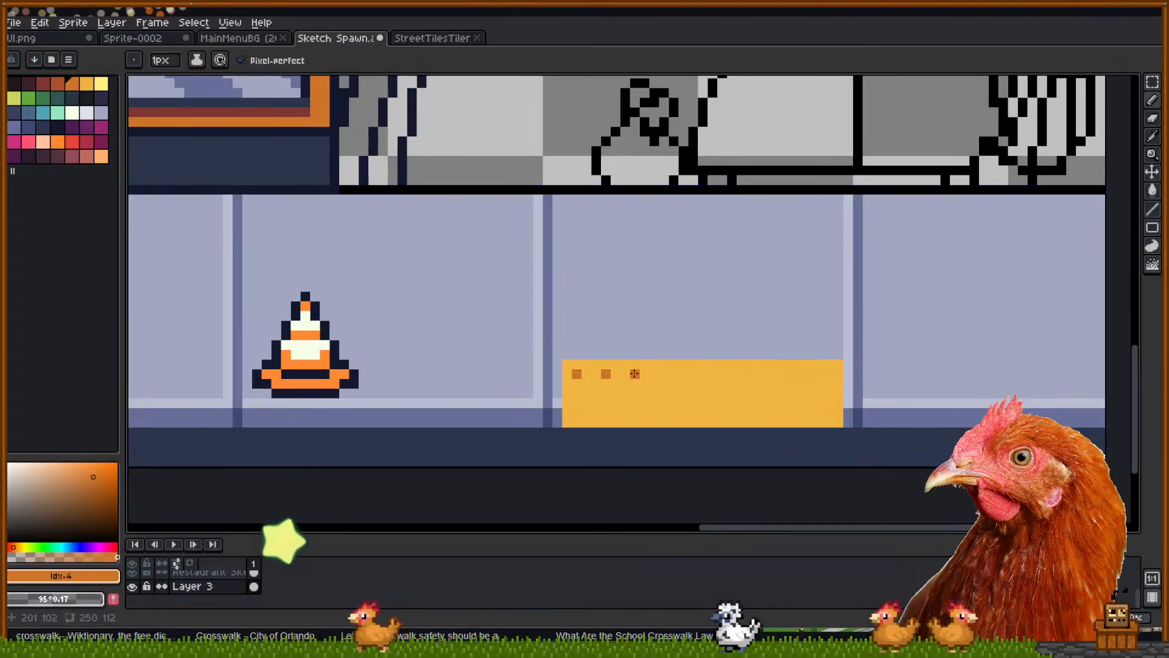
left_click(664, 373)
left_click(692, 374)
left_click(723, 373)
left_click(751, 373)
left_click(781, 373)
left_click(809, 373)
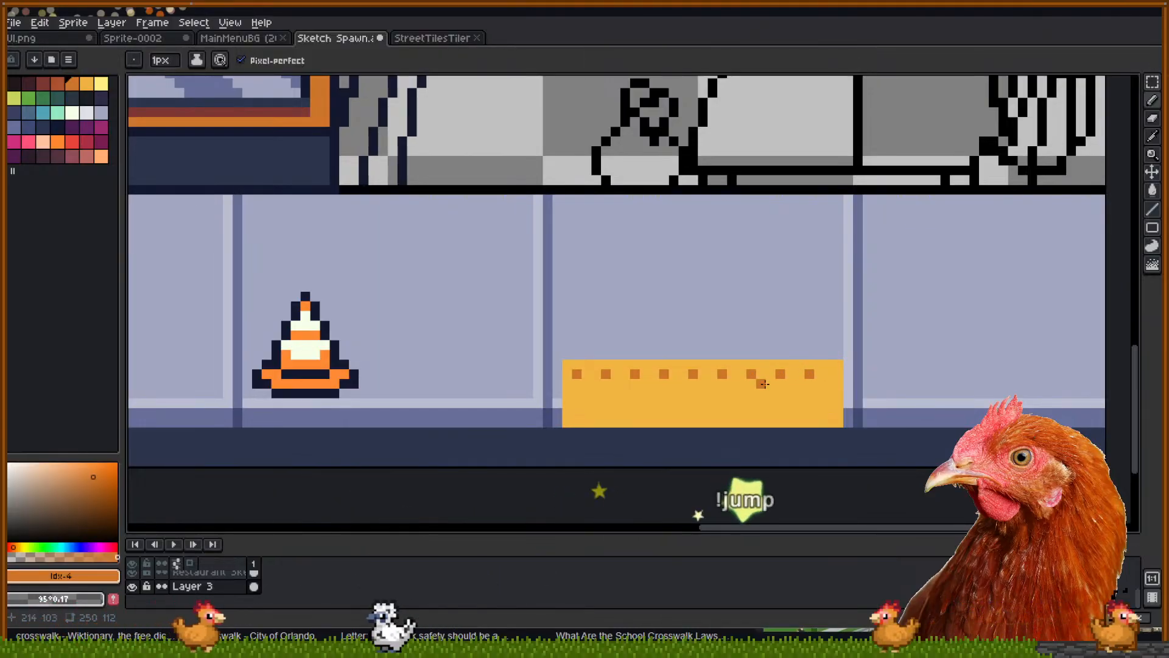
Select the whole yellow block and nudge it one pixel right
key("m")
left_click_drag(567, 364, 825, 429)
key("Right")
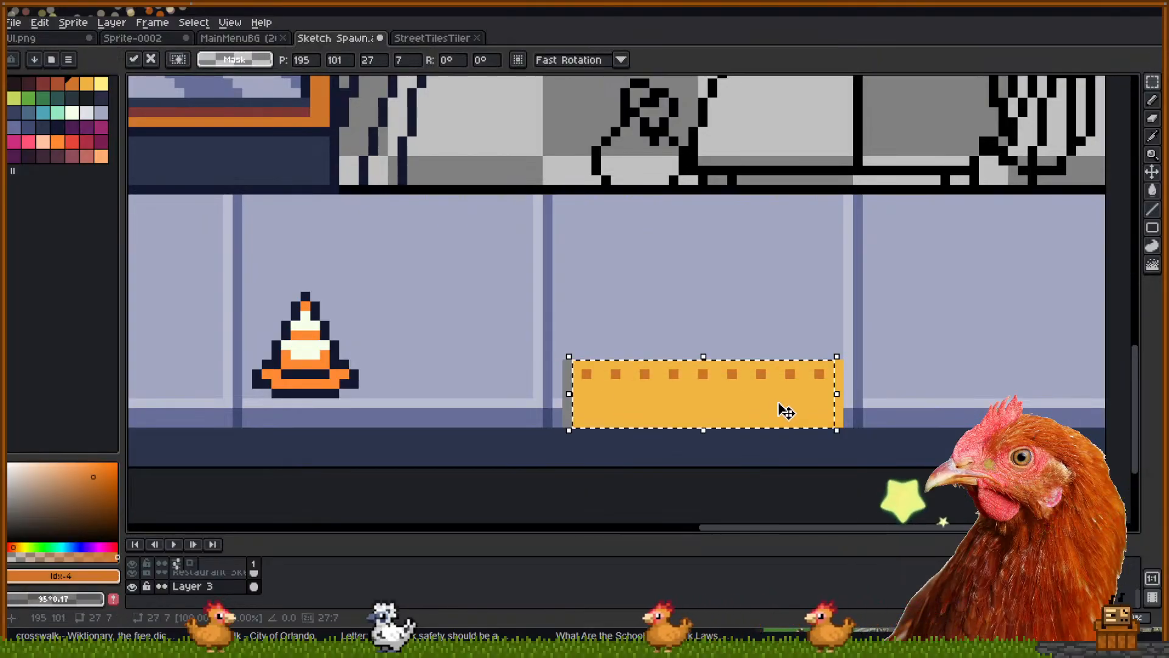
left_click(866, 433)
Repaint the exposed left edge and corner pixels in the wall's lavender tones
key("b")
left_click(566, 353, "alt")
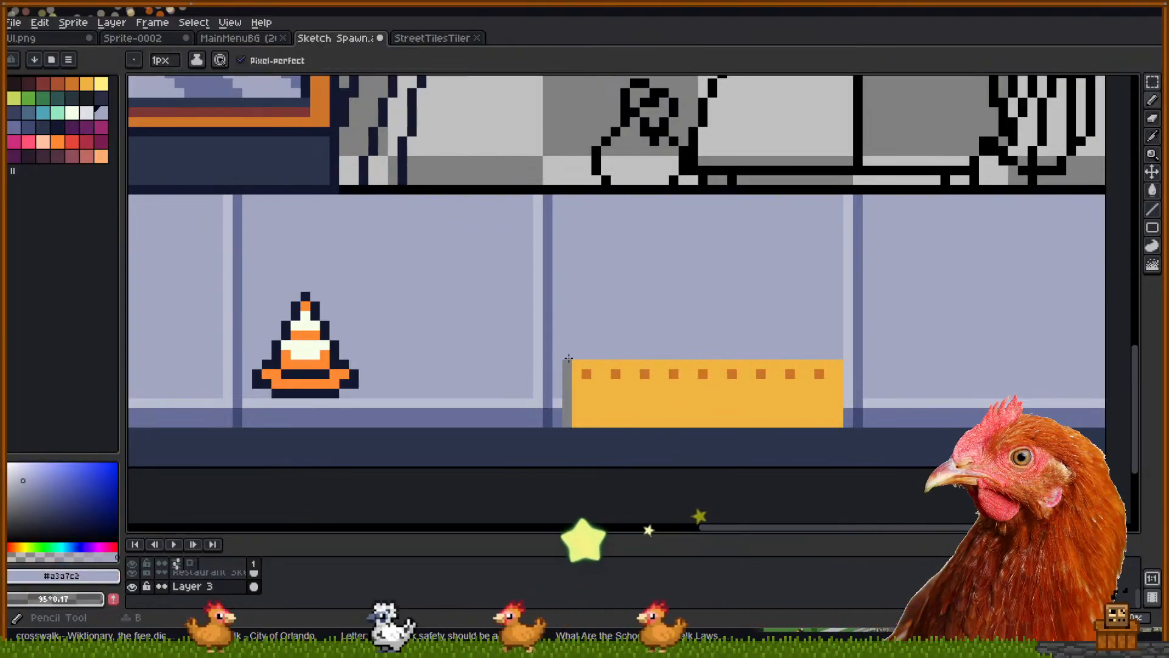
left_click_drag(567, 363, 564, 394)
left_click(559, 404, "alt")
left_click(564, 404)
left_click(564, 412, "alt")
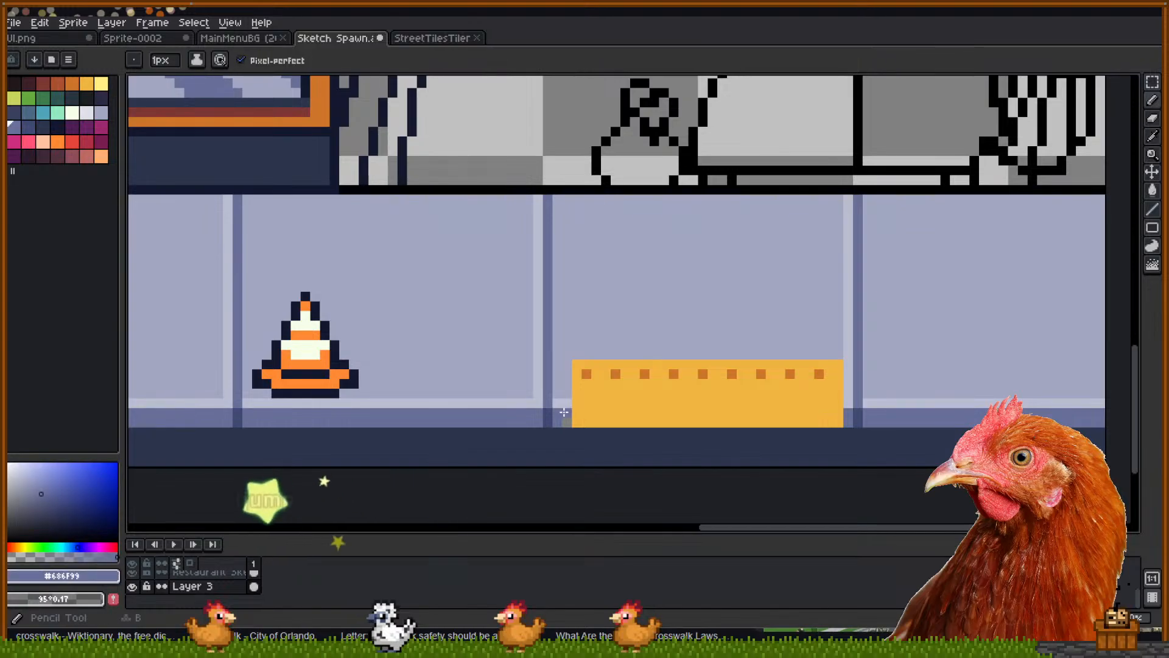
left_click(563, 403, "alt")
left_click(572, 407)
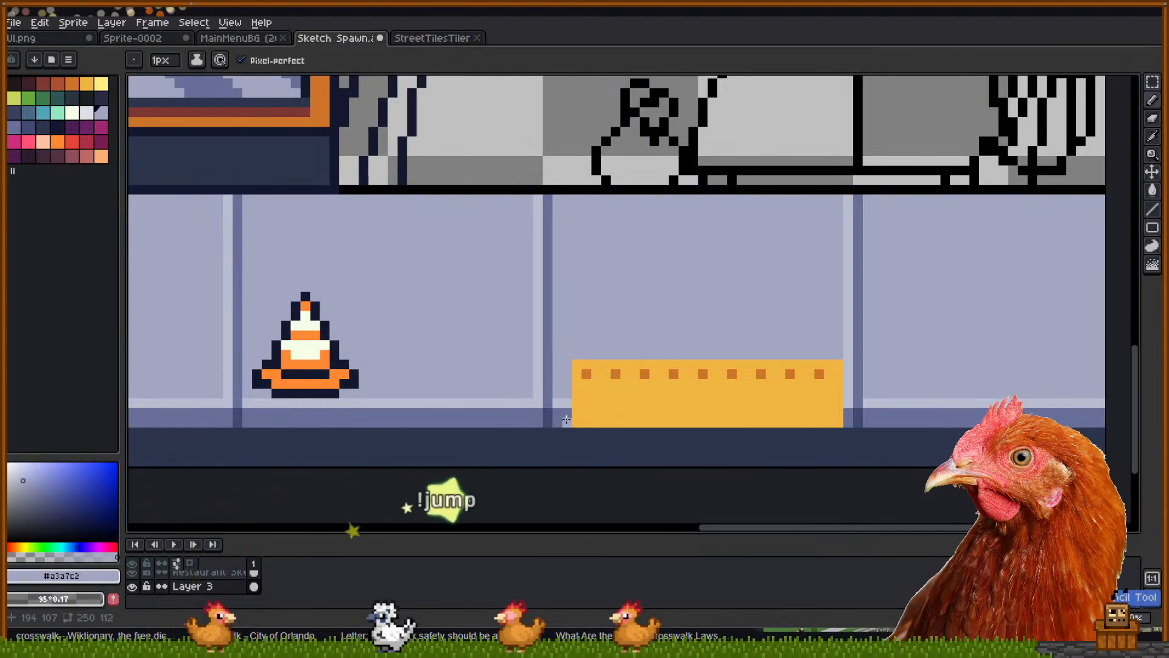
left_click(564, 401, "alt")
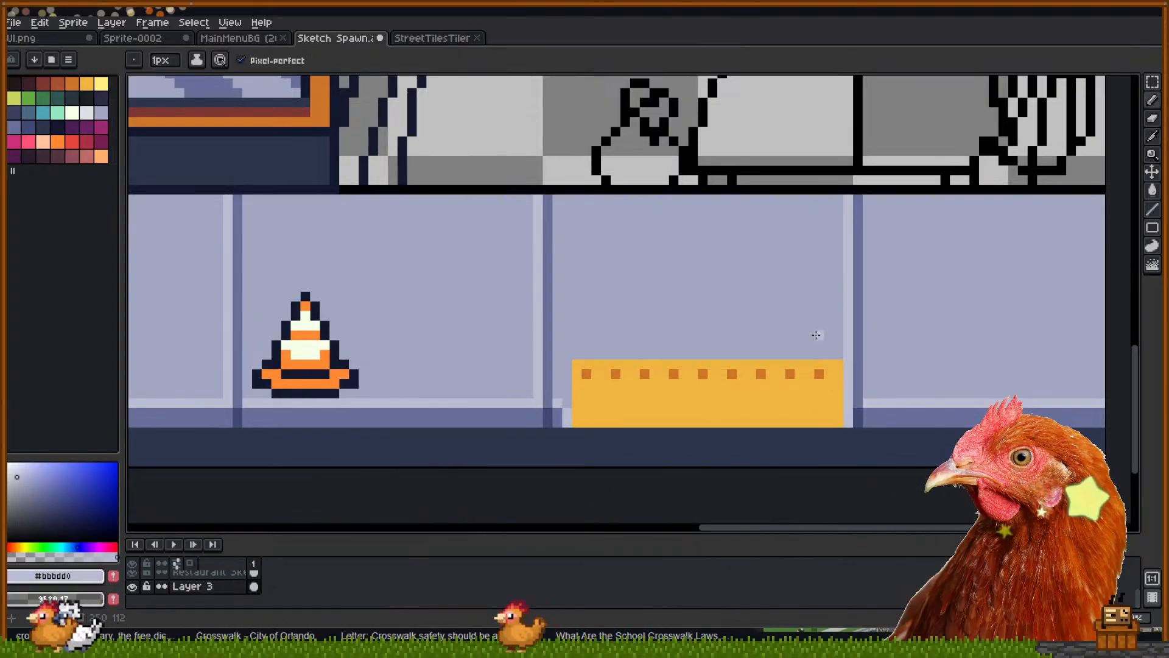
left_click_drag(838, 413, 839, 421)
key("ctrl+z")
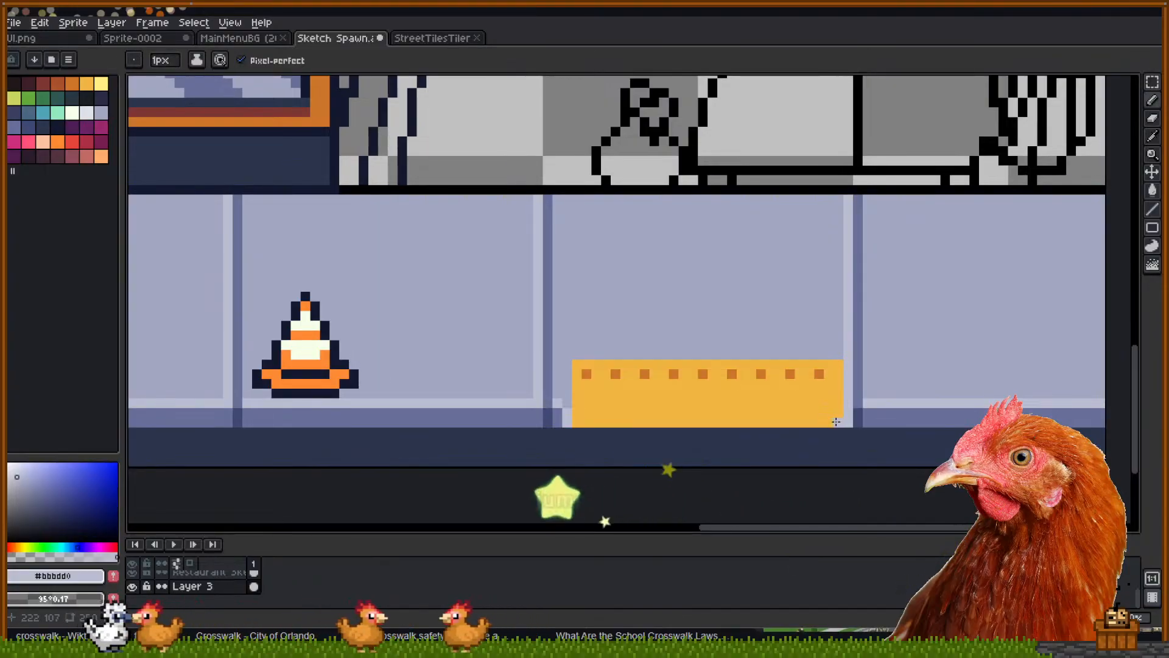
Paint over the bench's right column in wall colour to trim it back
left_click(841, 342, "alt")
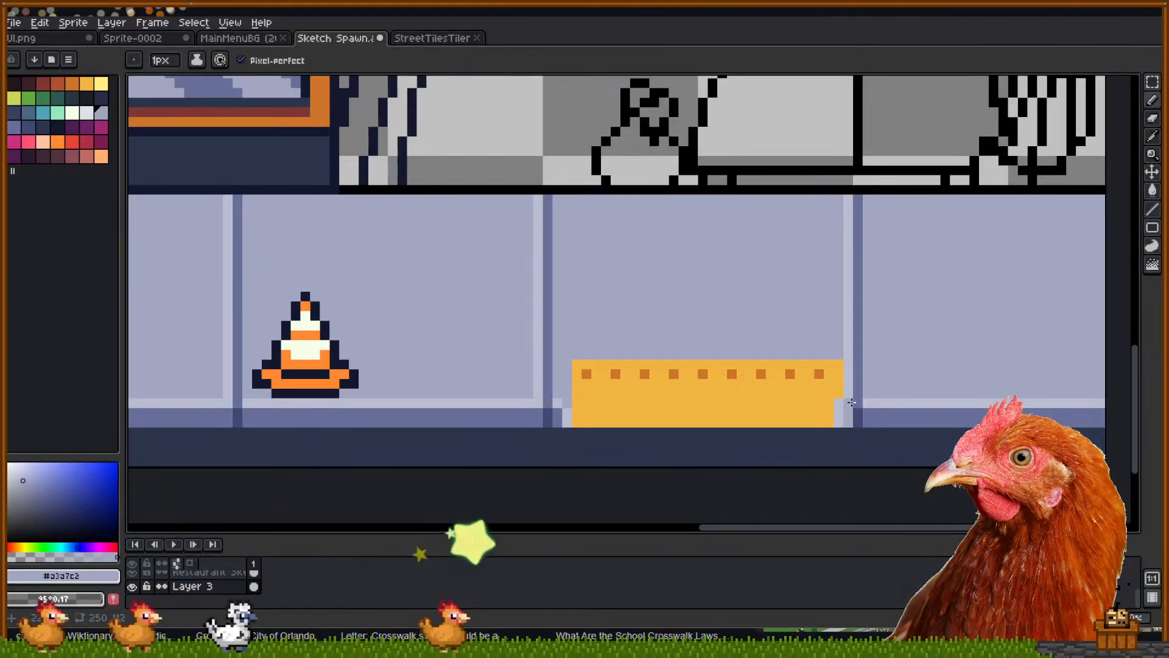
left_click(839, 382, "alt")
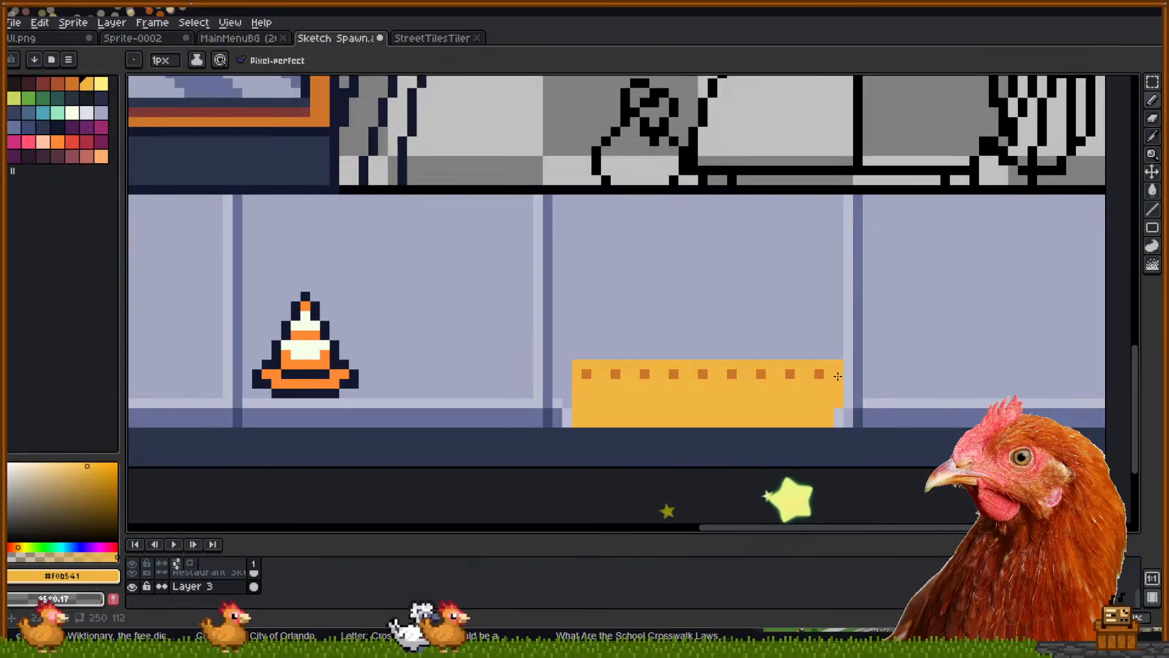
left_click(838, 352, "alt")
left_click_drag(840, 364, 840, 402)
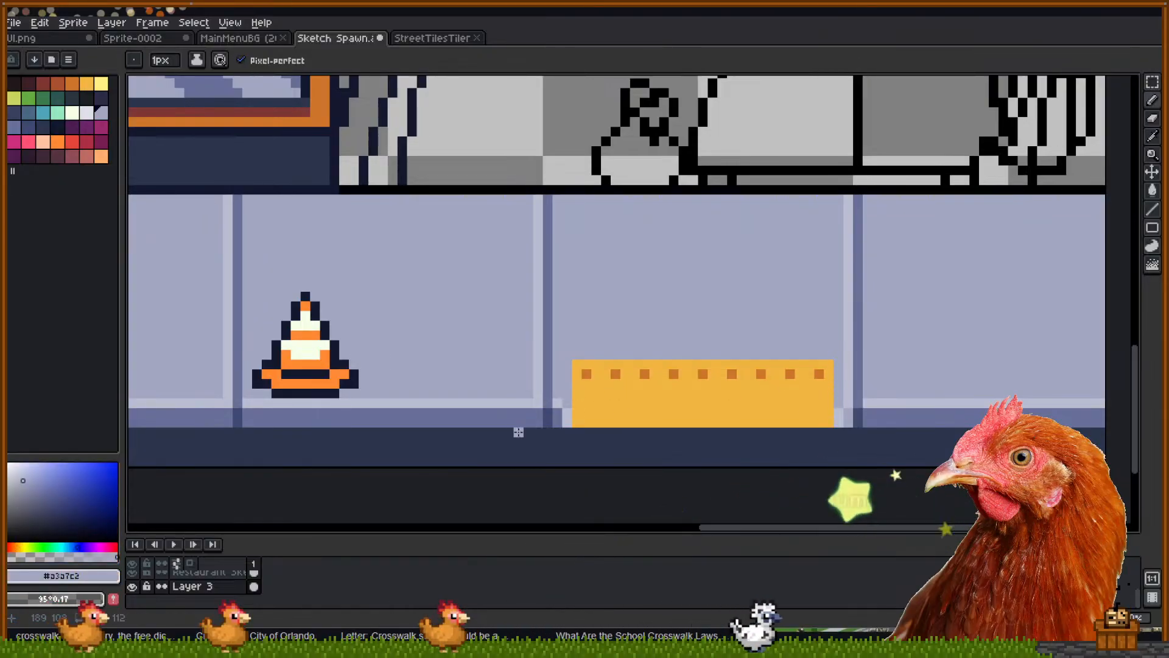
scroll(597, 431, "down", 2)
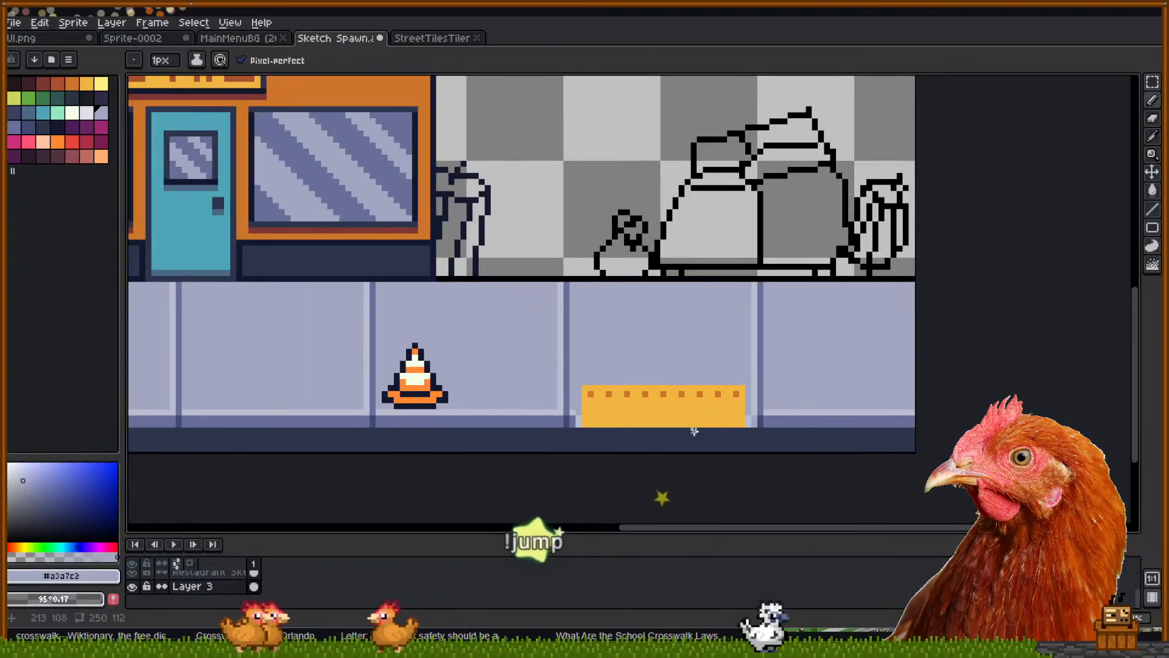
Sample the orange and draw an evenly spaced second row of dots, fixing one misplaced dot
scroll(695, 431, "up", 3)
key("i")
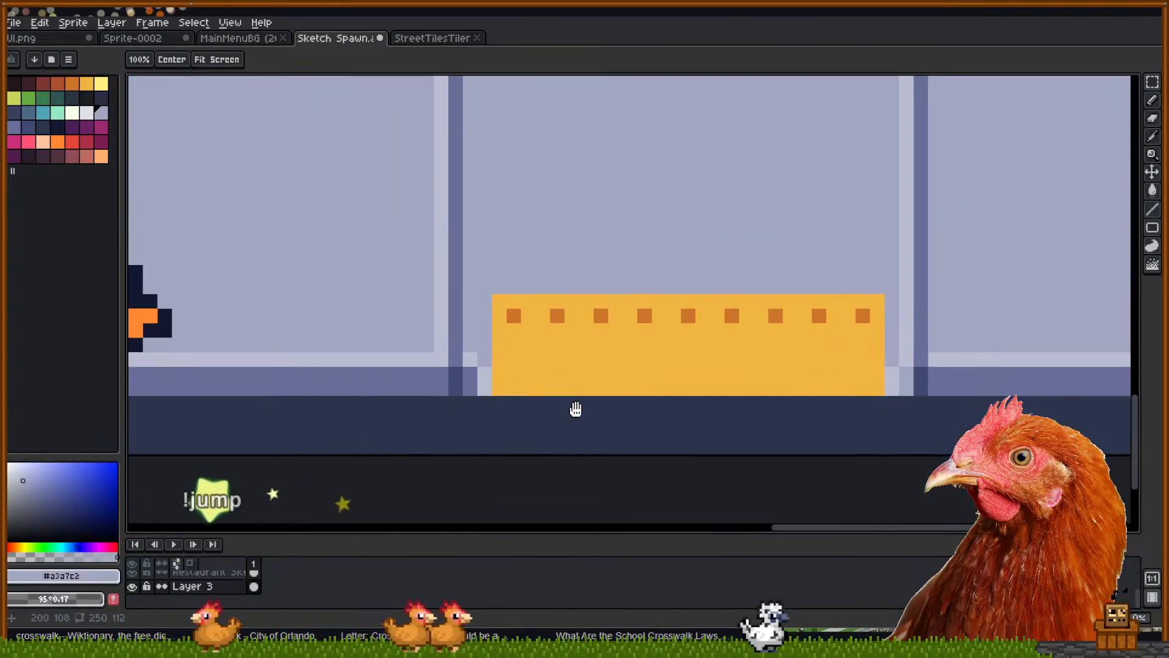
left_click(559, 318)
key("b")
left_click(514, 359)
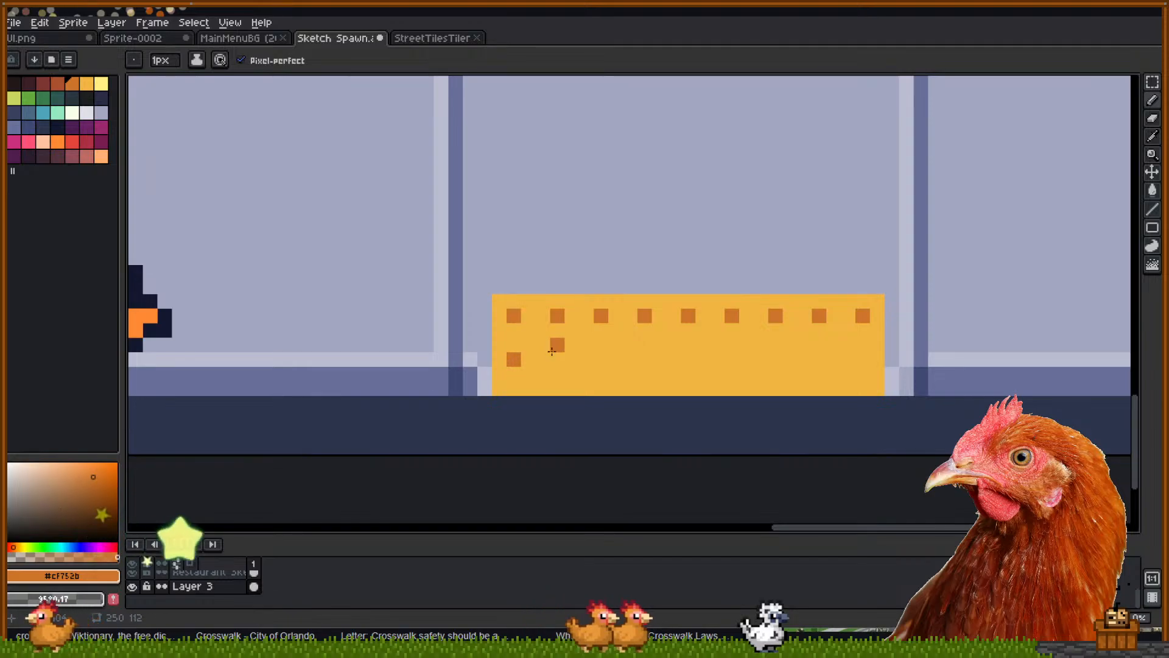
left_click(558, 359)
left_click(587, 360)
left_click(601, 359)
left_click(645, 359)
left_click(703, 360)
key("v")
key("ctrl+z")
left_click(688, 359)
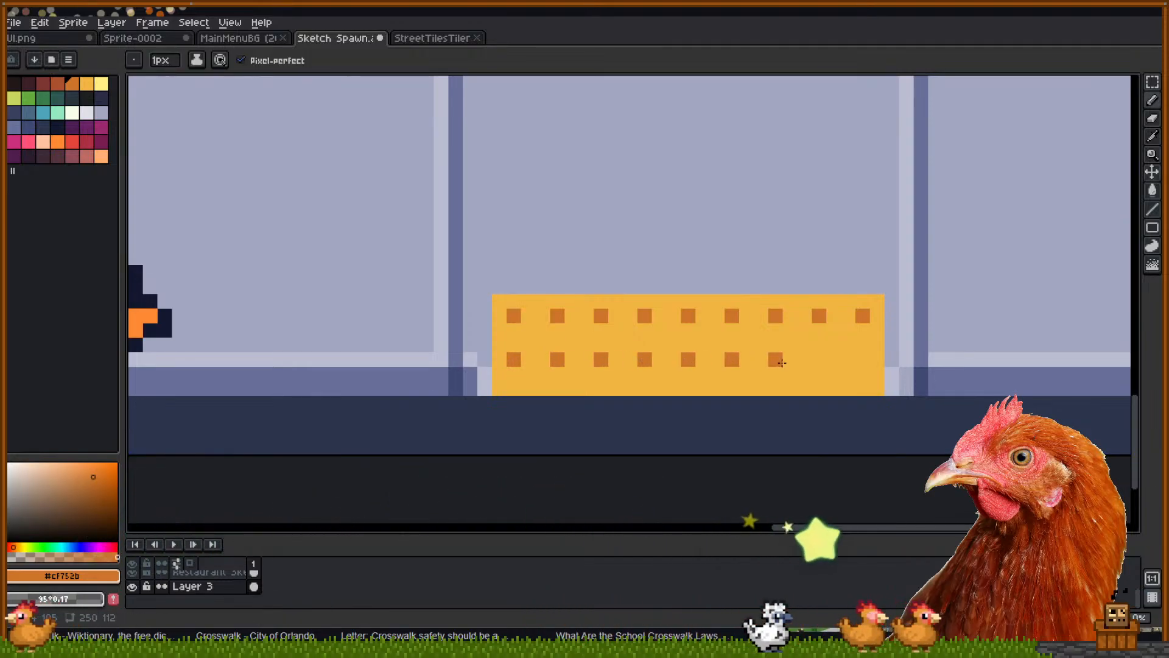
Draw a third row of orange dots along the lower edge, correcting one dot placed too low
left_click(863, 403)
left_click(819, 402)
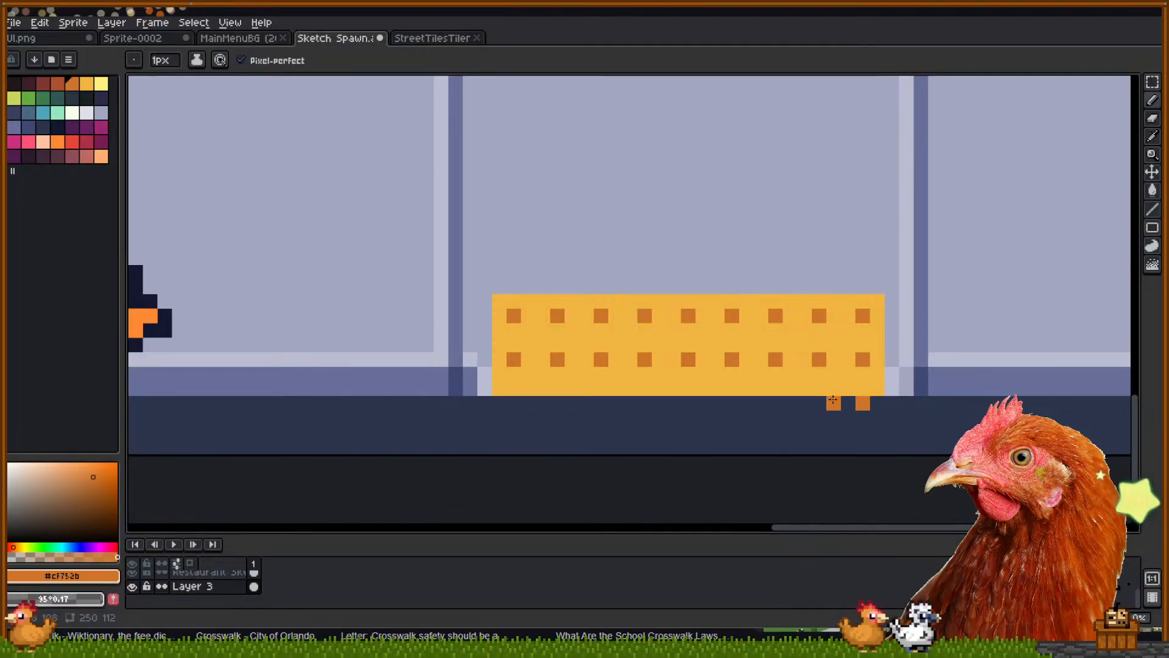
left_click(762, 418)
key("ctrl+z")
left_click(771, 404)
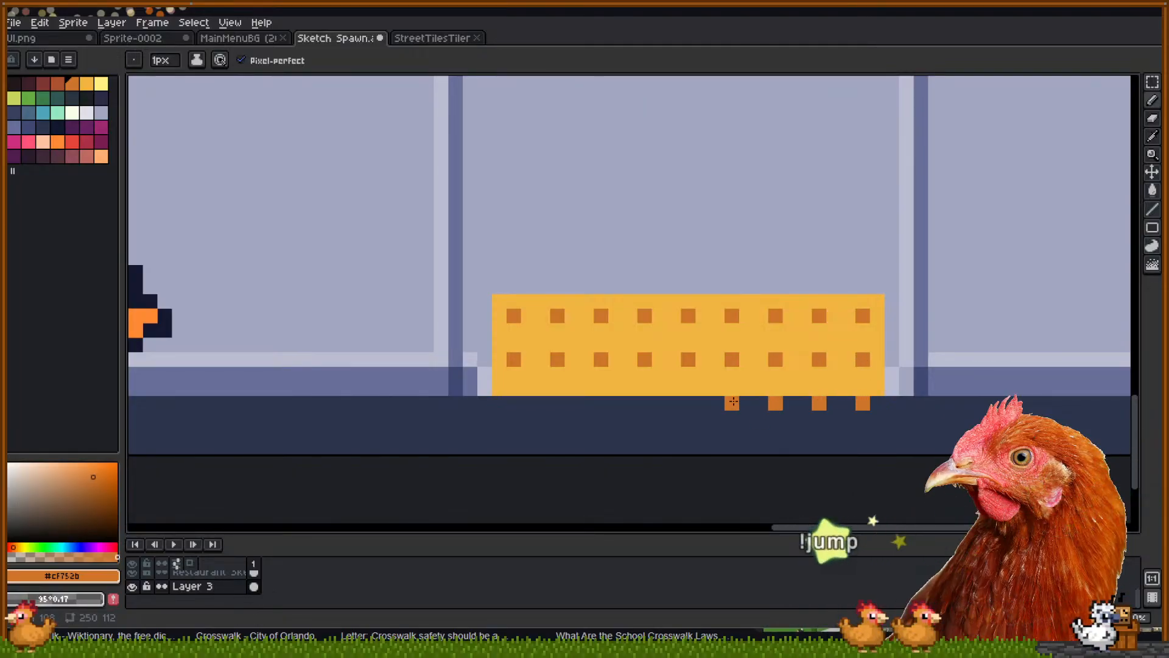
left_click(601, 403)
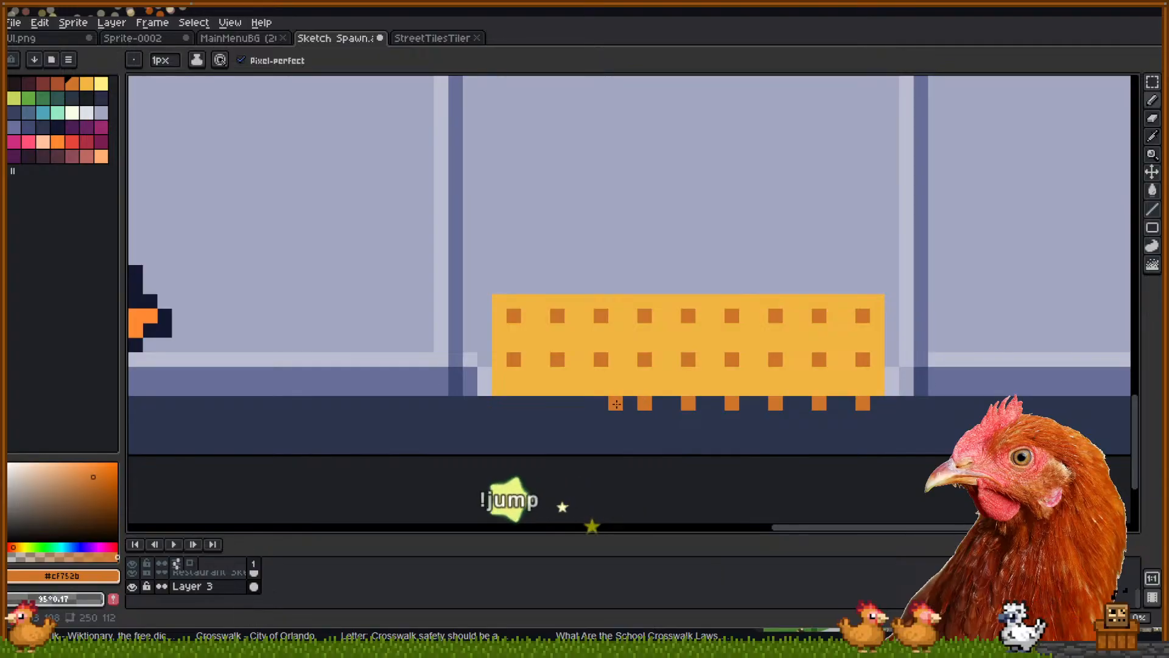
left_click(557, 403)
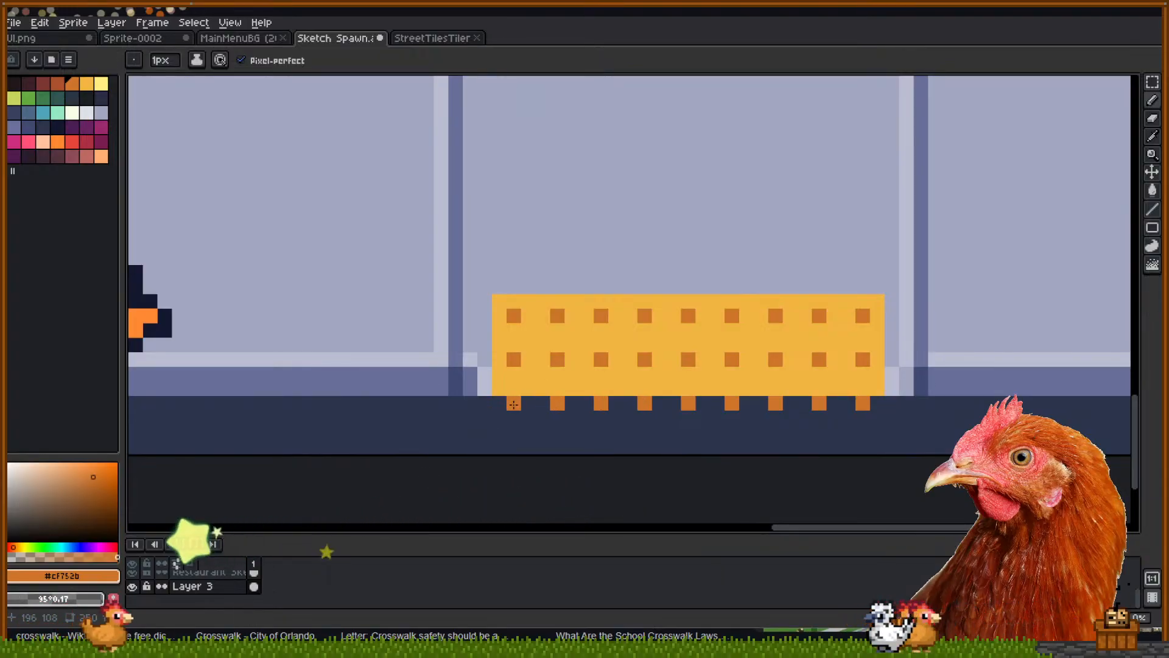
Sample the block's yellow and extend it down over the remaining dark pixels
left_click(530, 381, "alt")
left_click(497, 402)
left_click_drag(494, 401, 497, 416)
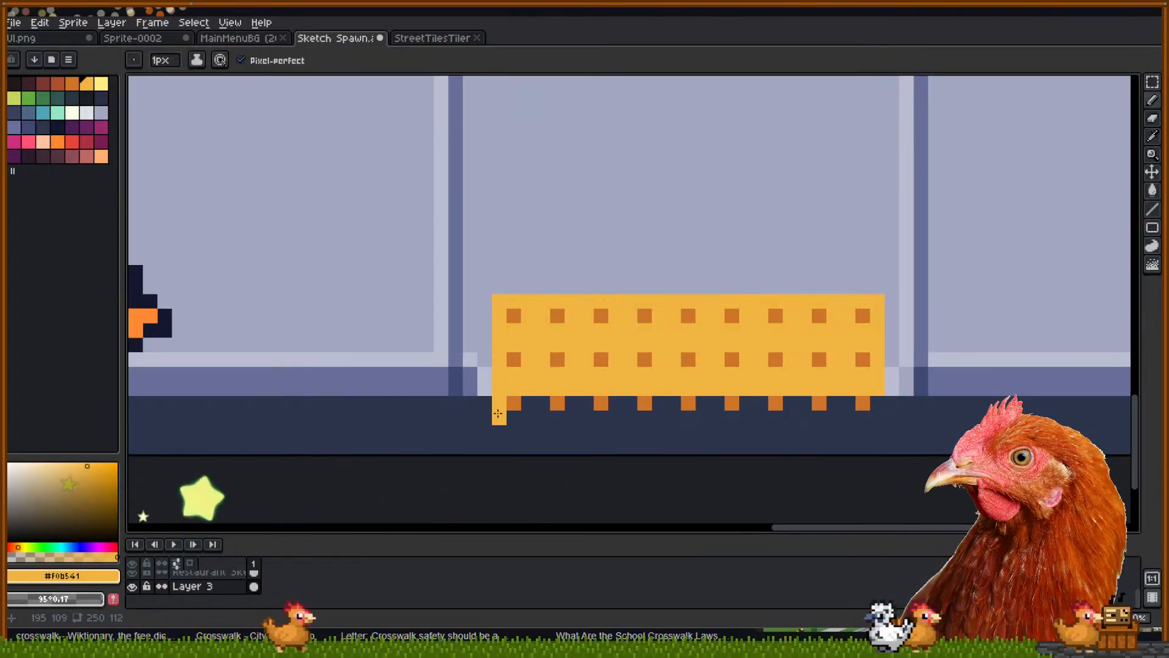
left_click(878, 419, "shift")
left_click(877, 404)
left_click_drag(849, 402, 525, 403)
scroll(672, 312, "down", 1)
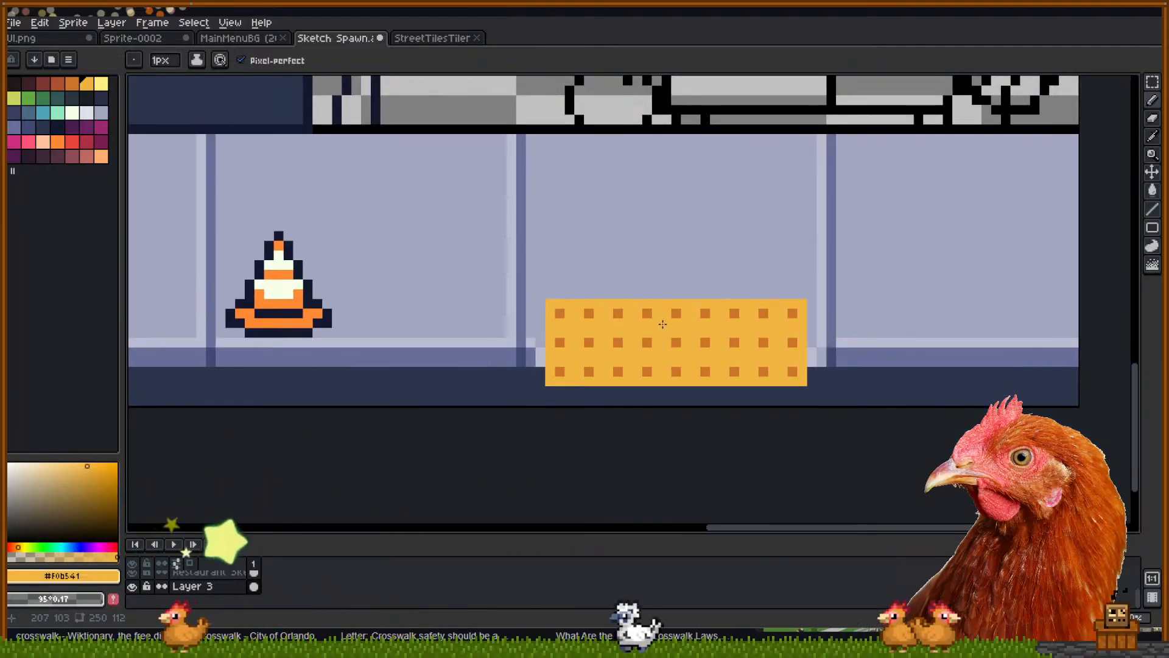
scroll(640, 427, "up", 1)
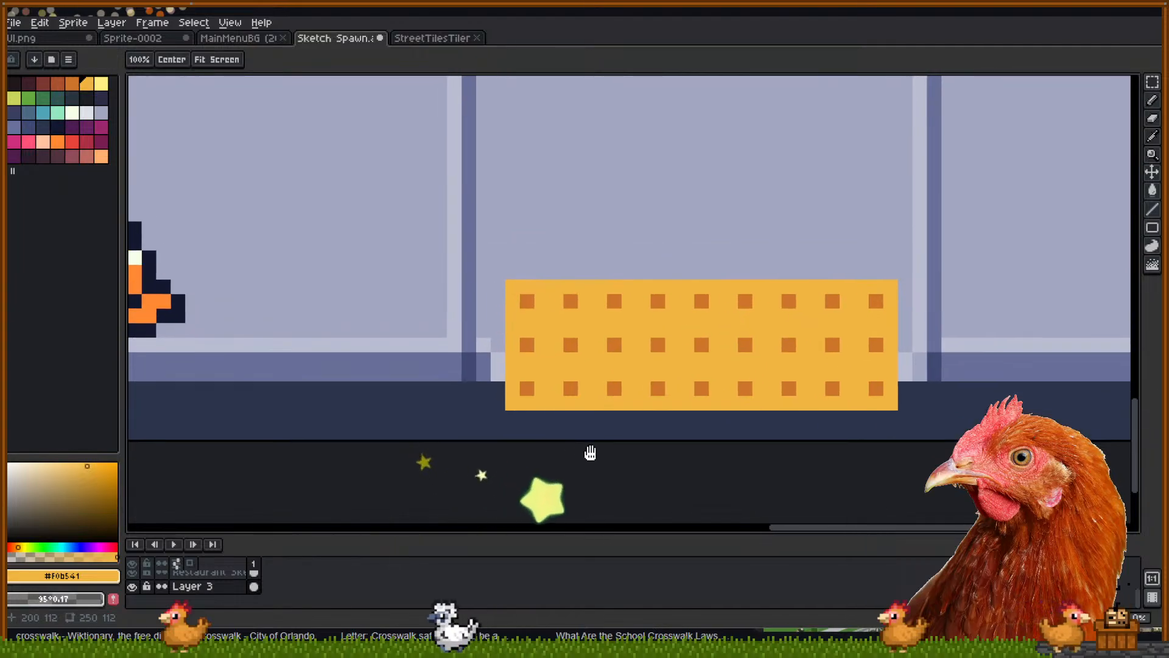
scroll(611, 389, "down", 1)
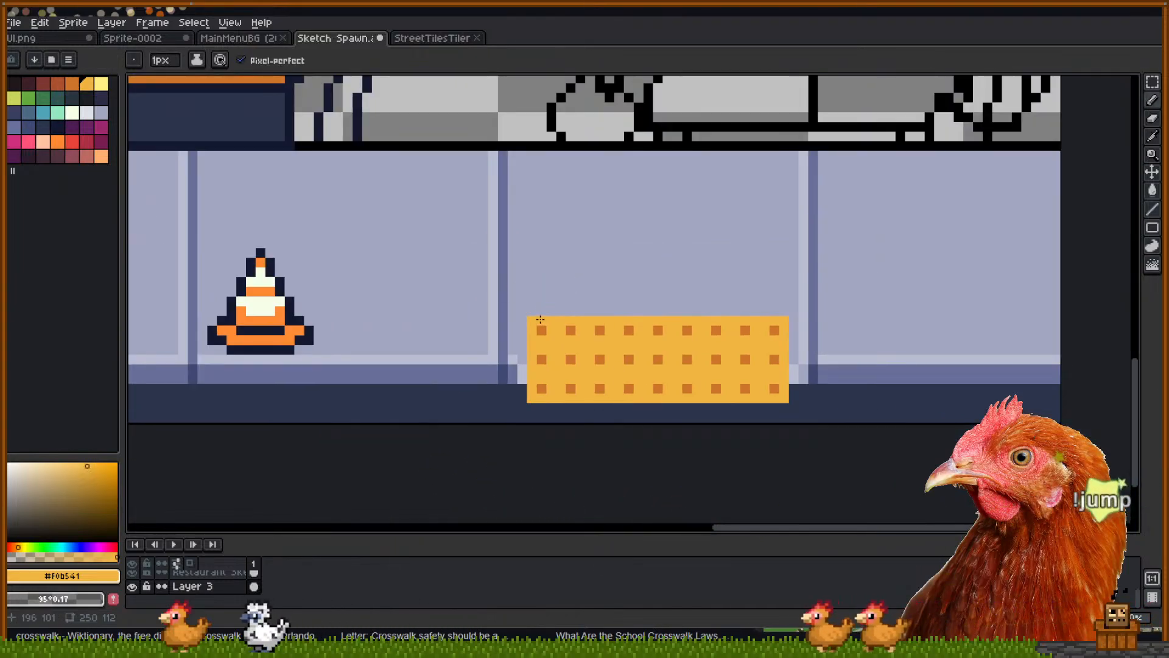
key("m")
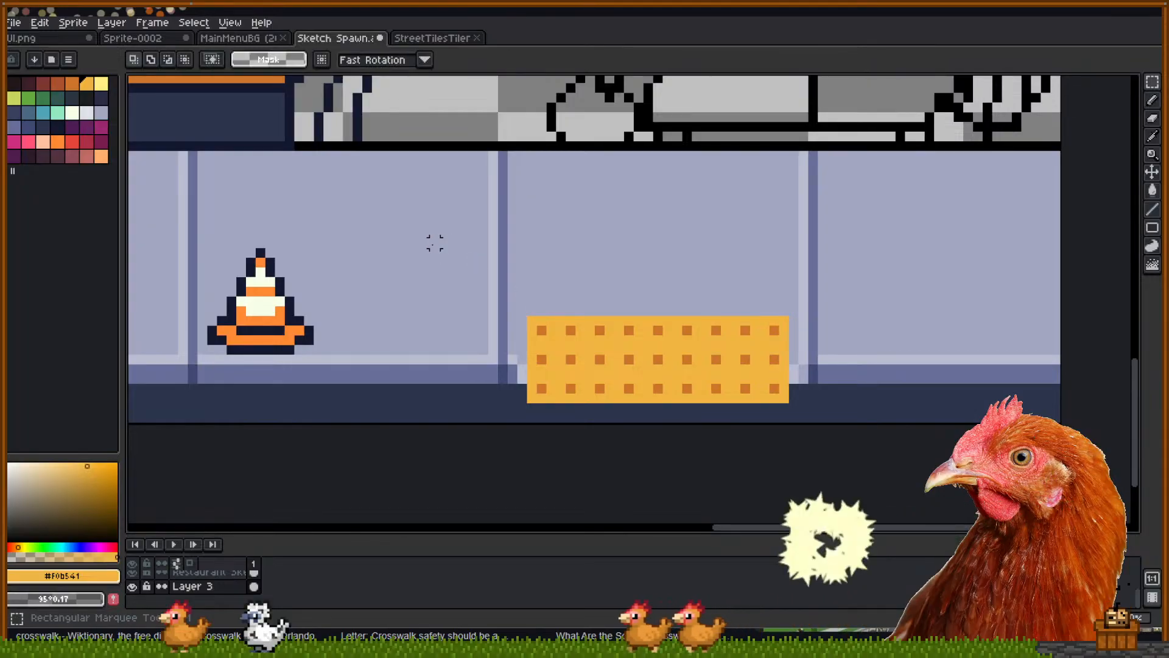
left_click_drag(290, 233, 324, 262)
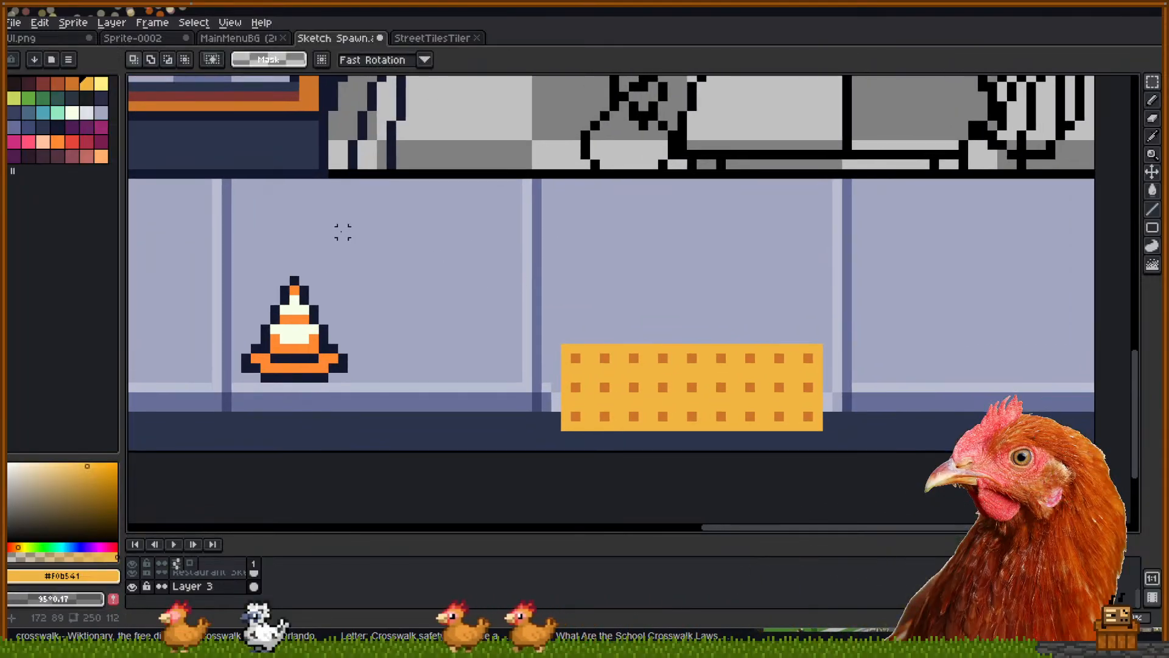
left_click_drag(237, 232, 642, 240)
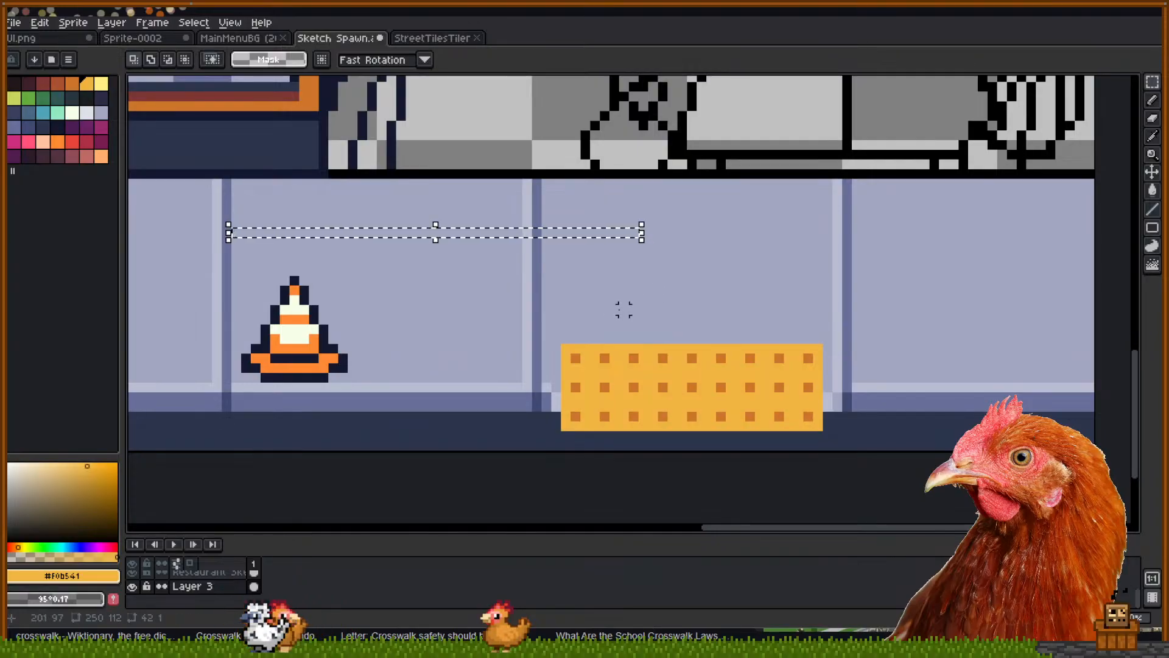
left_click_drag(615, 301, 765, 388)
left_click(556, 242)
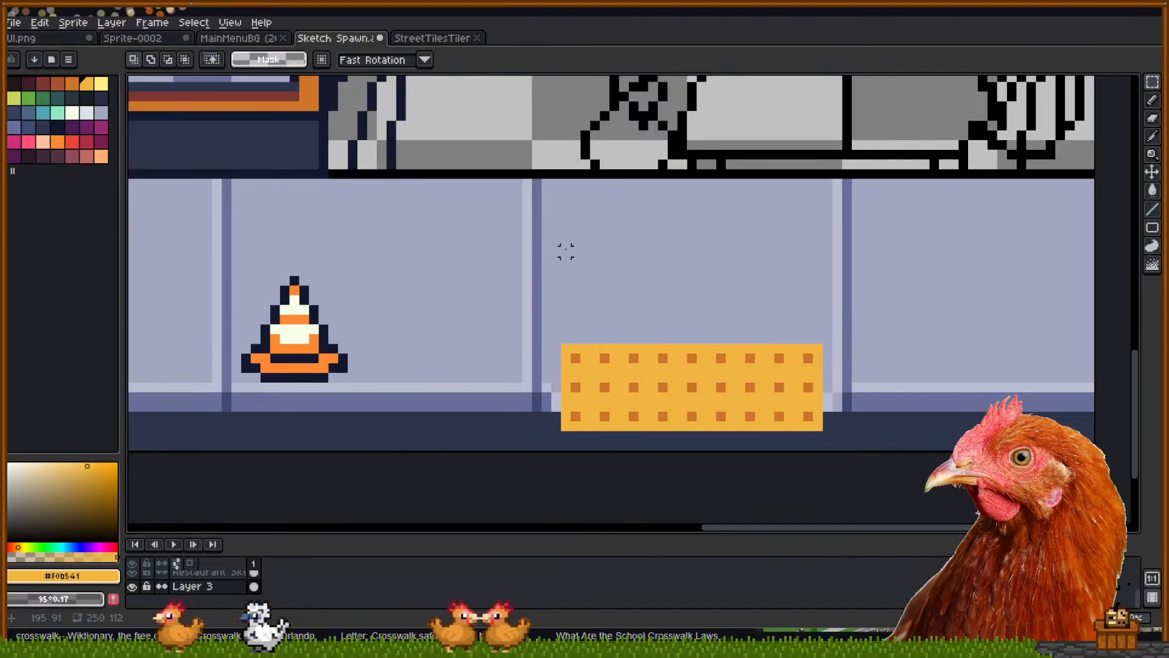
left_click_drag(621, 347, 827, 427)
left_click(575, 357)
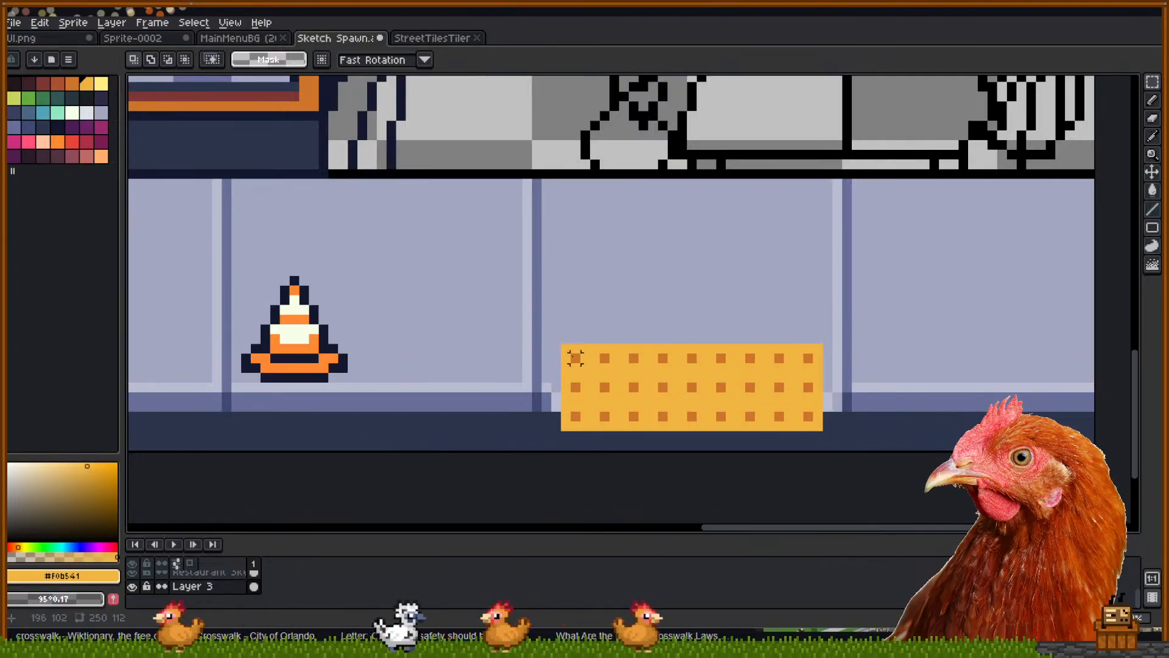
left_click_drag(556, 338, 829, 423)
left_click_drag(556, 338, 835, 442)
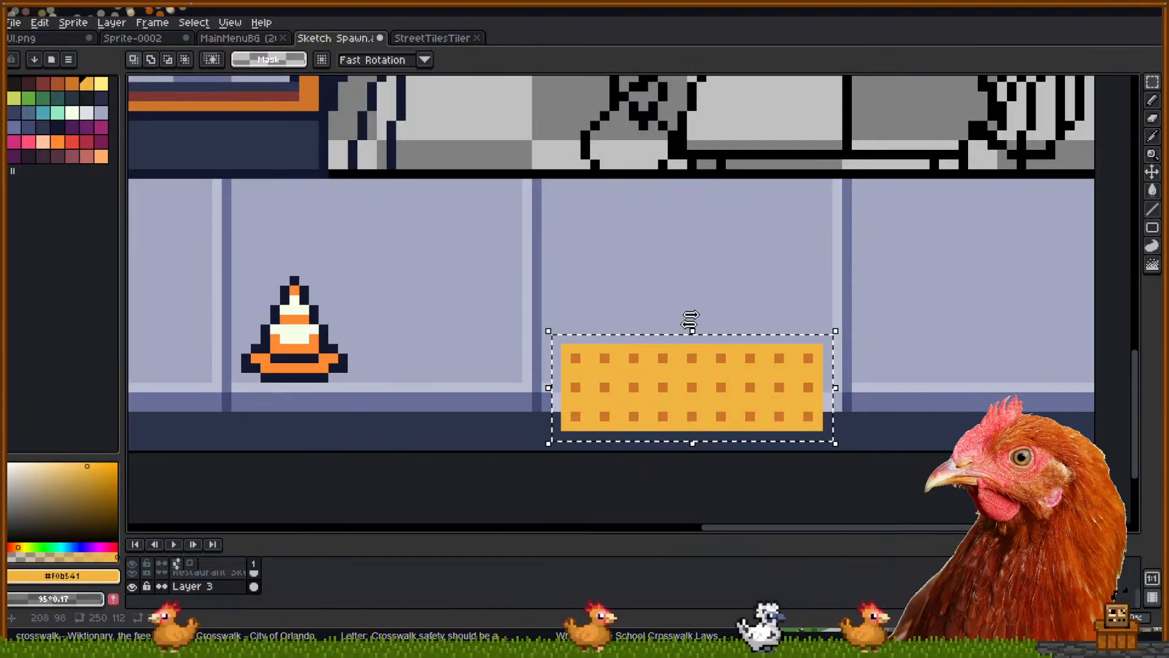
left_click_drag(556, 338, 828, 445)
left_click(739, 270)
left_click_drag(556, 338, 834, 442)
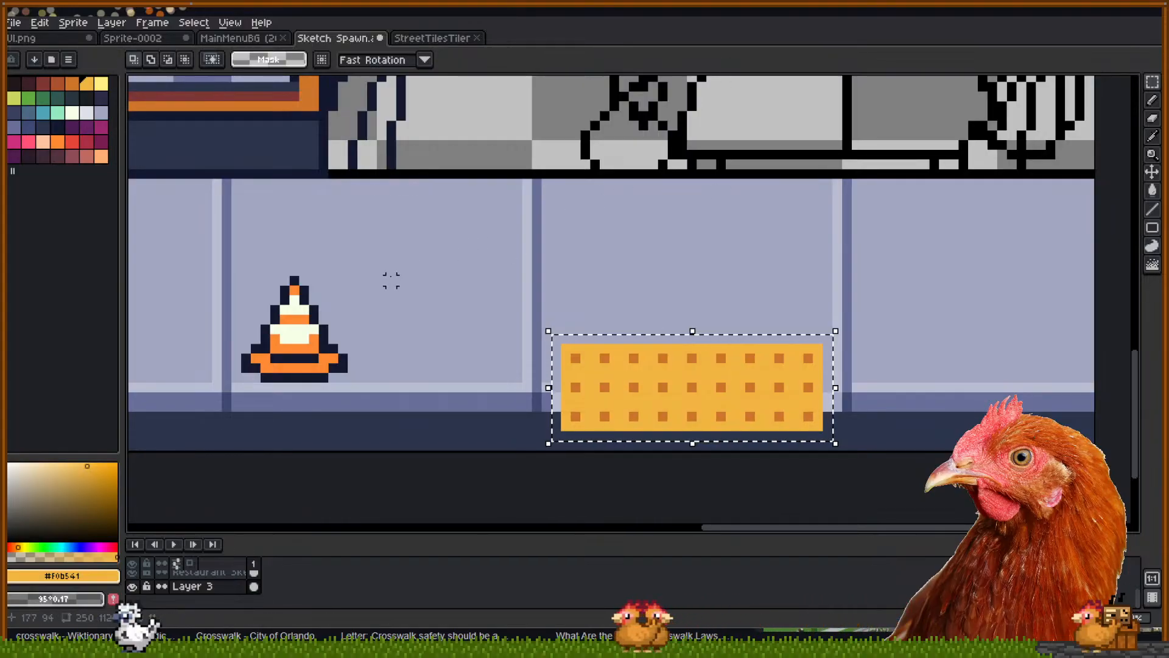
left_click_drag(216, 233, 721, 242)
left_click(682, 309)
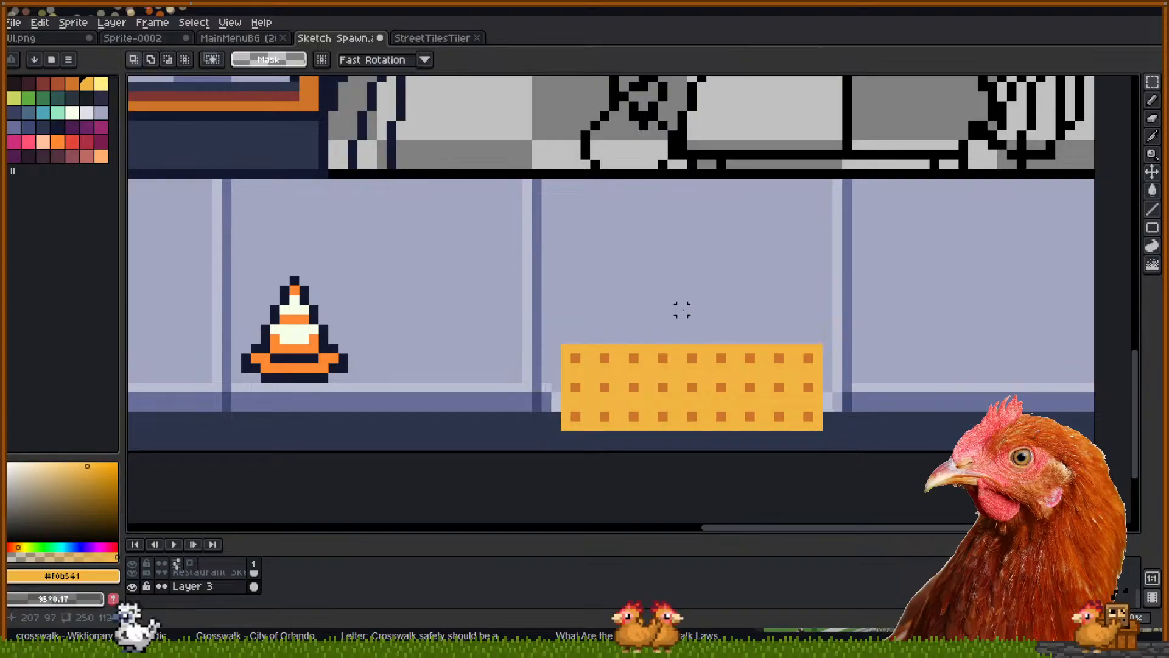
left_click(595, 222)
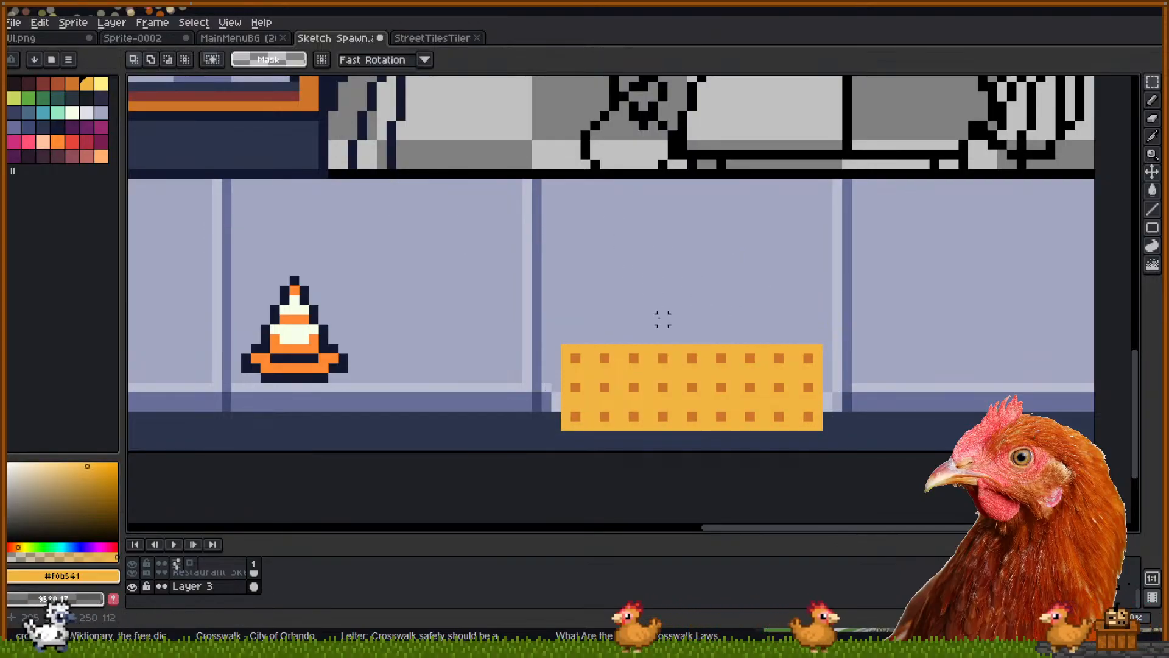
left_click(586, 290)
left_click_drag(586, 290, 846, 396)
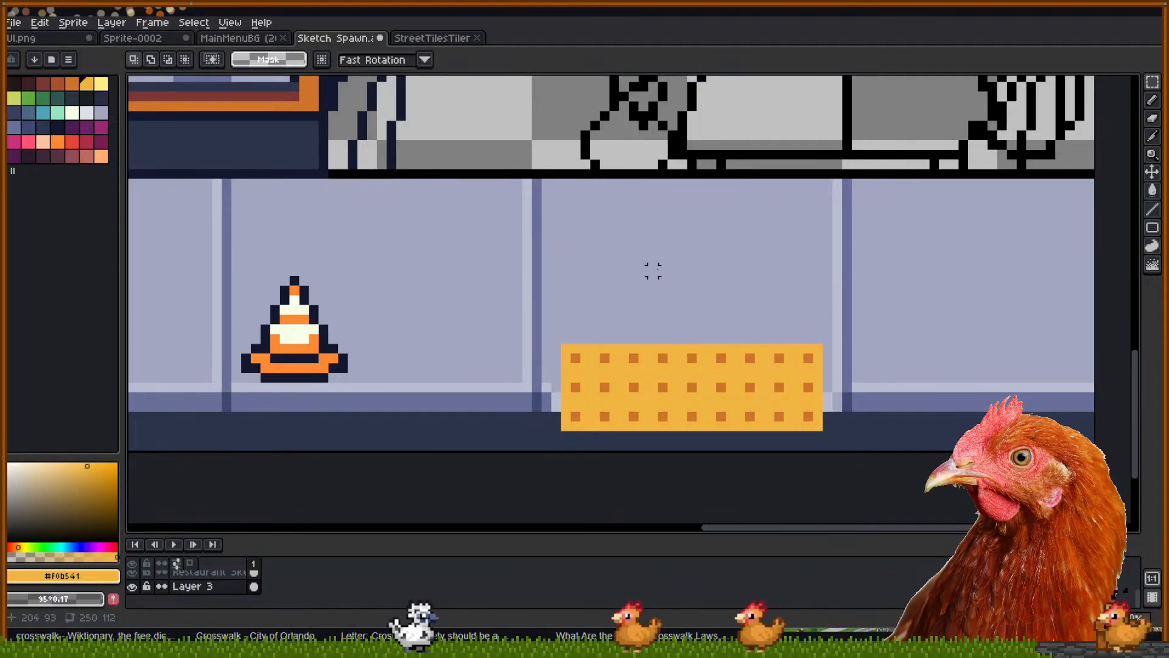
left_click_drag(546, 309, 834, 449)
left_click(760, 348)
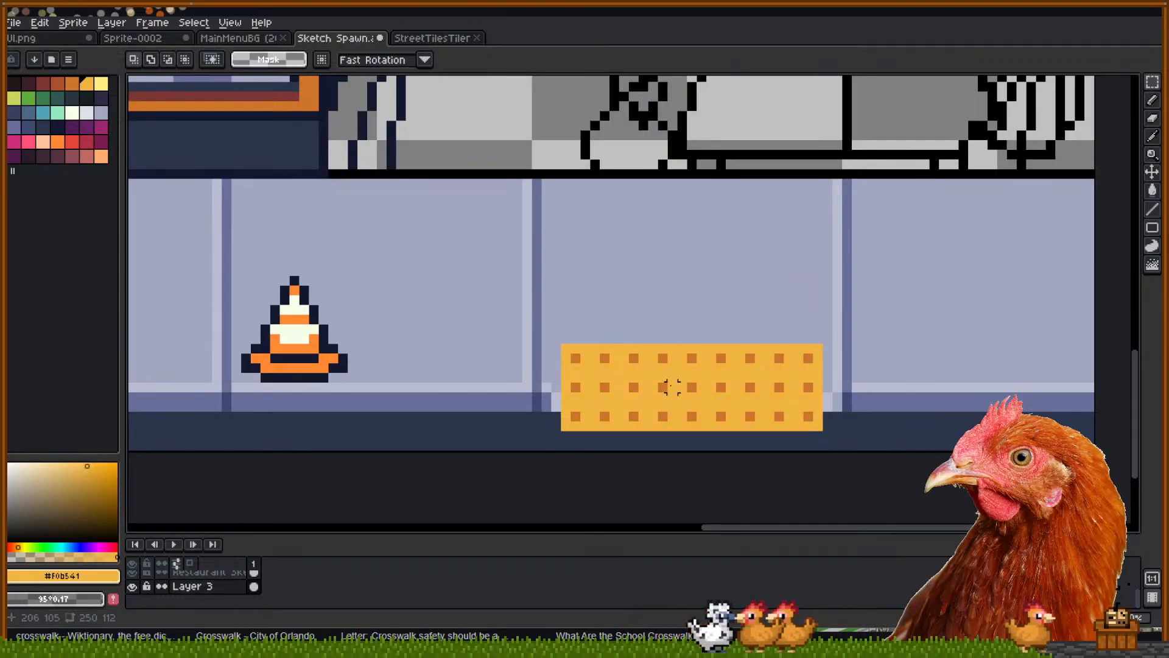
scroll(672, 387, "up", 1)
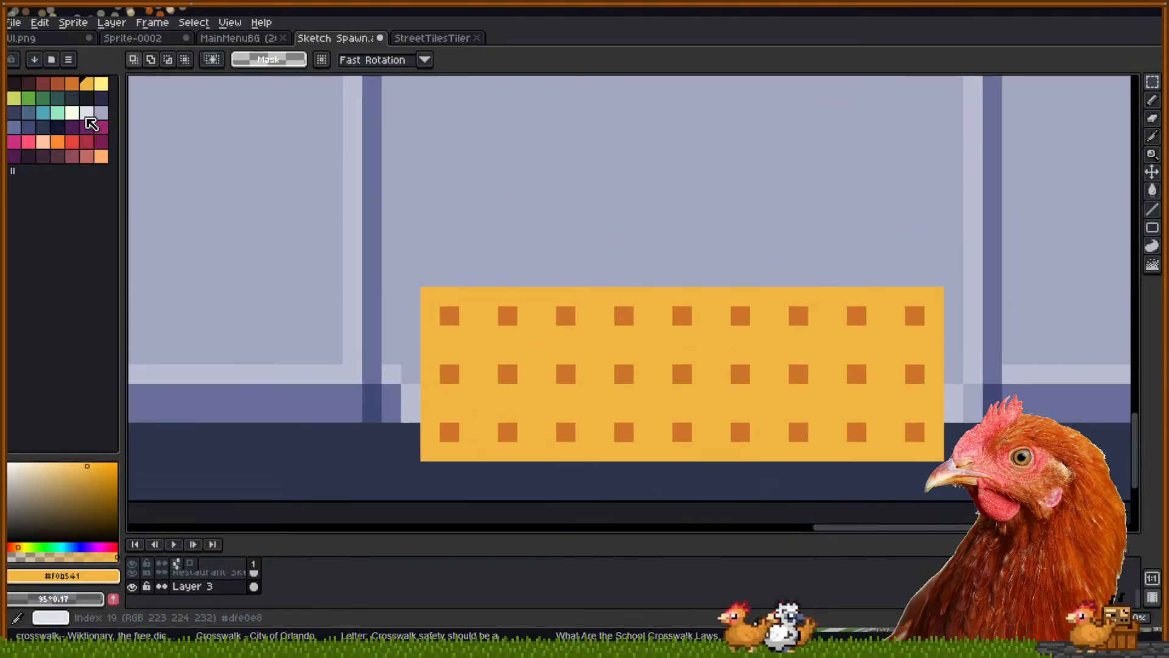
Draw a near-white vertical line left of the yellow block
left_click(87, 115)
key("b")
left_click_drag(440, 410, 443, 378)
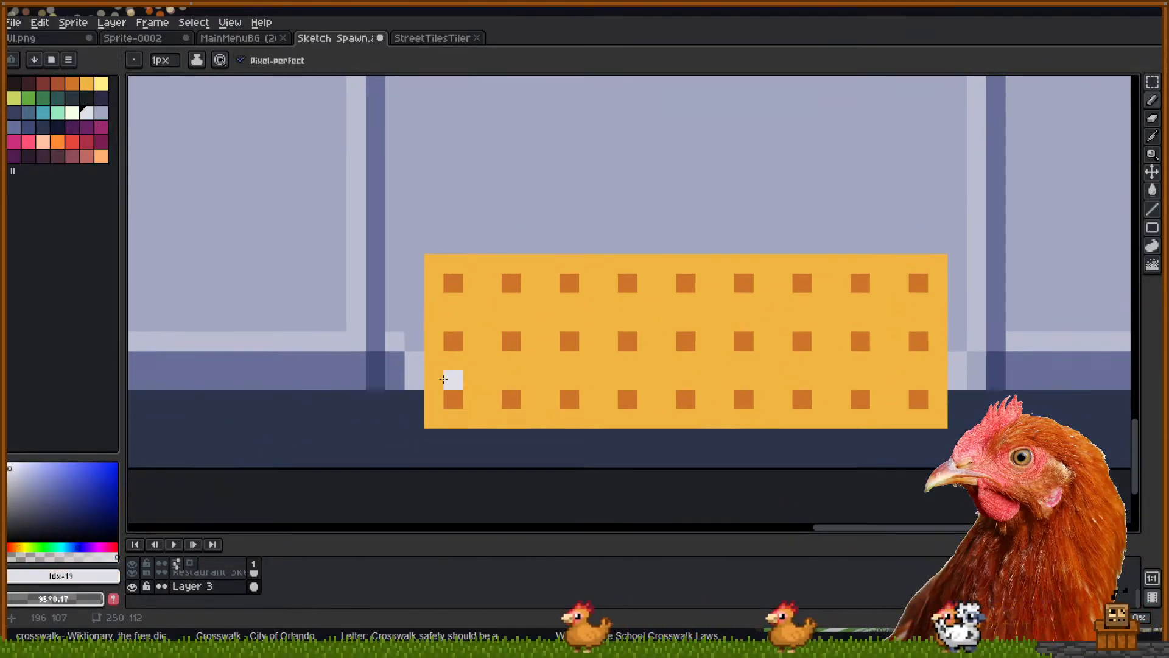
left_click_drag(397, 419, 387, 481)
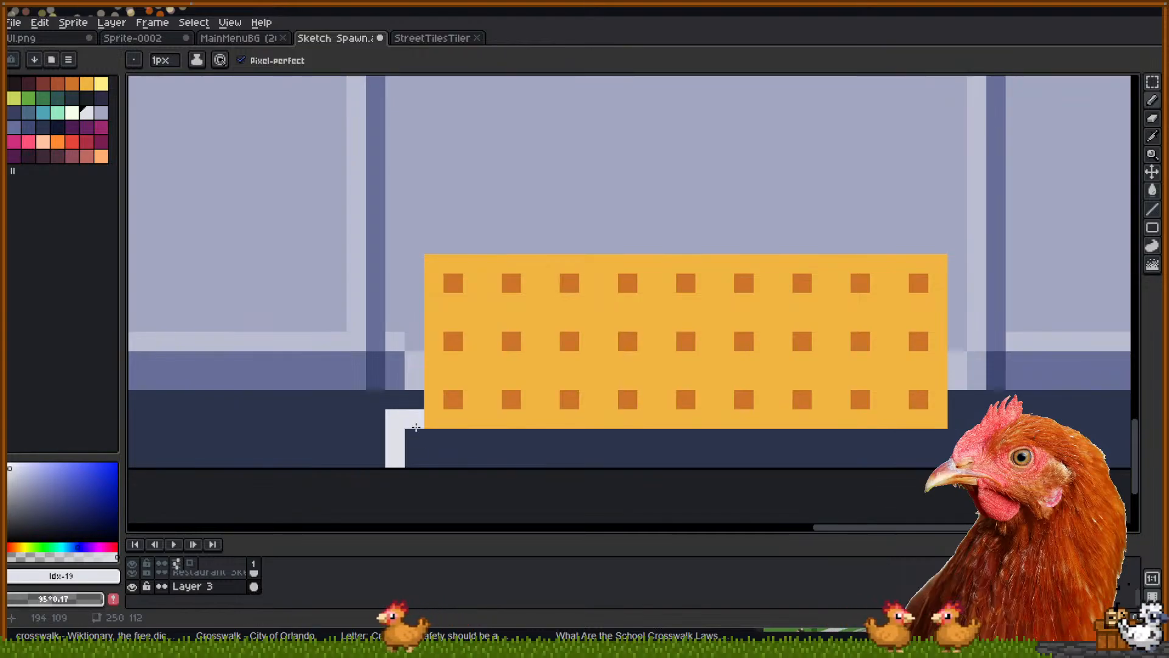
Check the crosswalk reference images and the Godot world1 scene, then return to the sprite
key("alt+Tab")
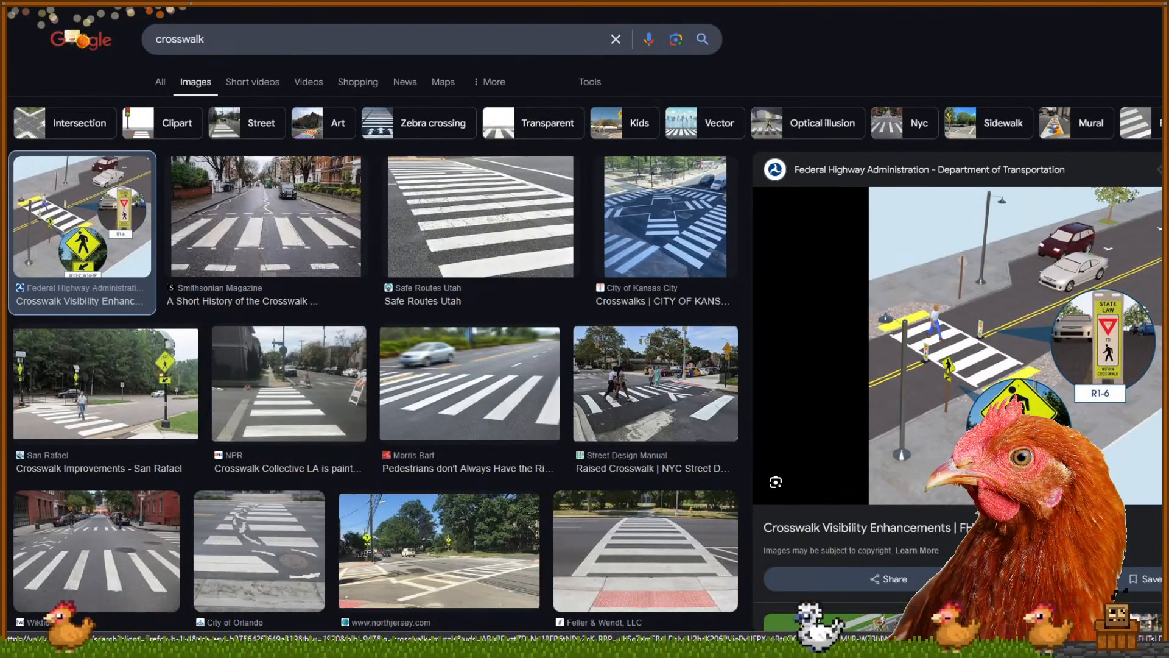
key("alt+Tab")
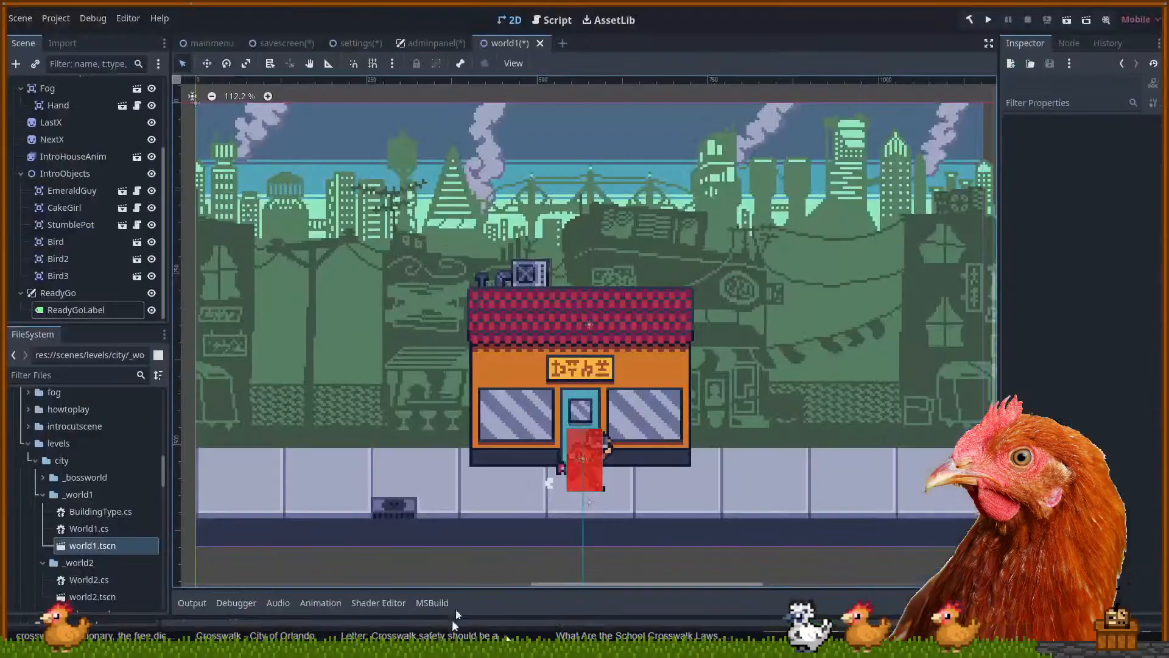
key("alt+Tab")
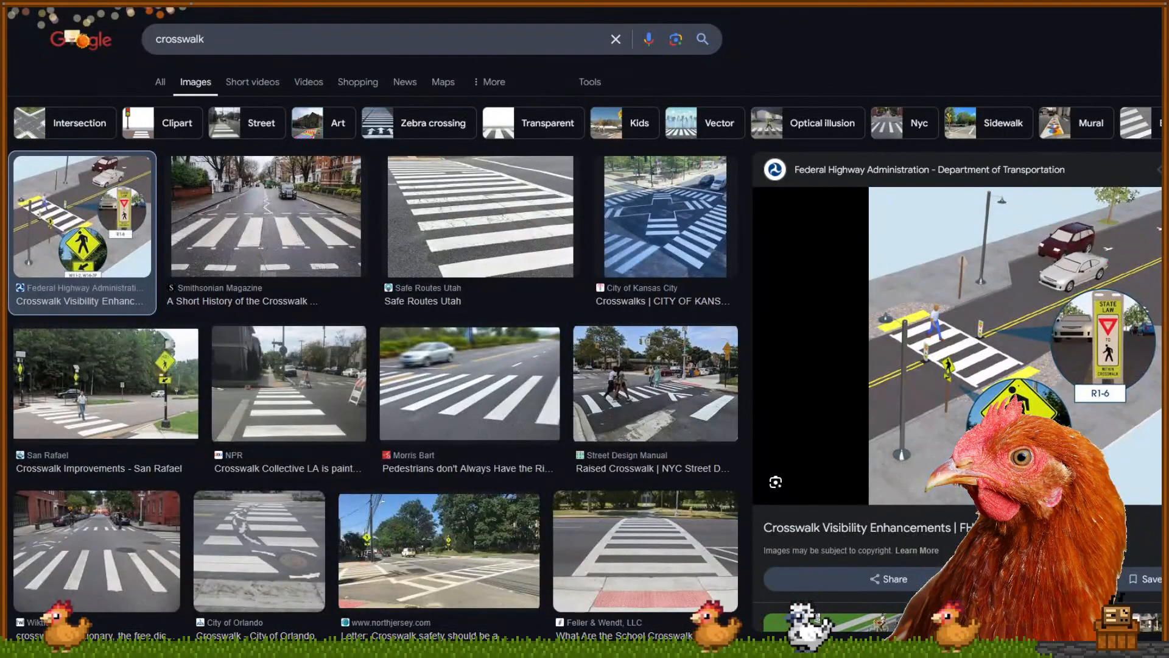
key("alt+Tab")
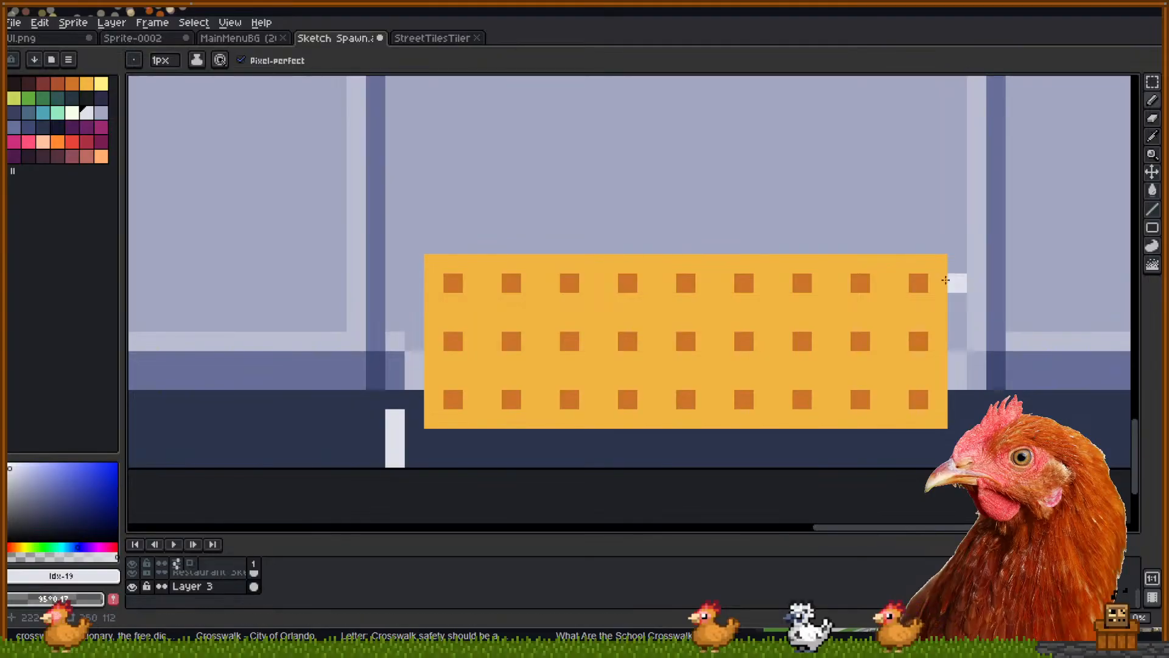
Undo the stray white stroke and draw two straight white rows beneath the pad
key("ctrl+z")
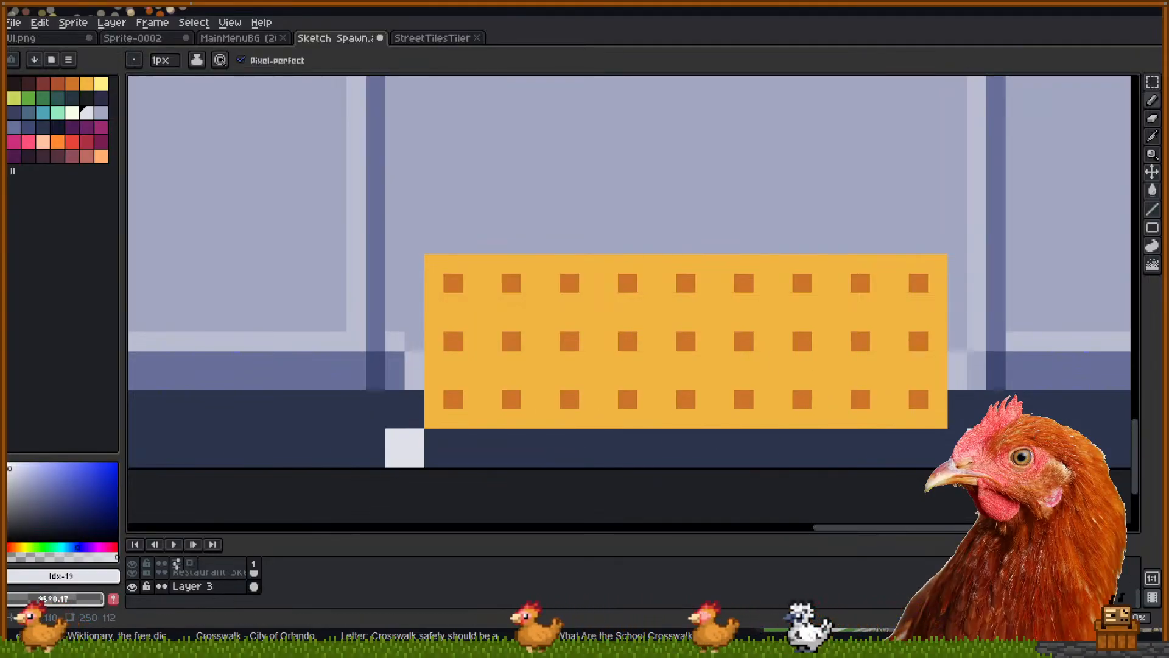
left_click(945, 435, "shift")
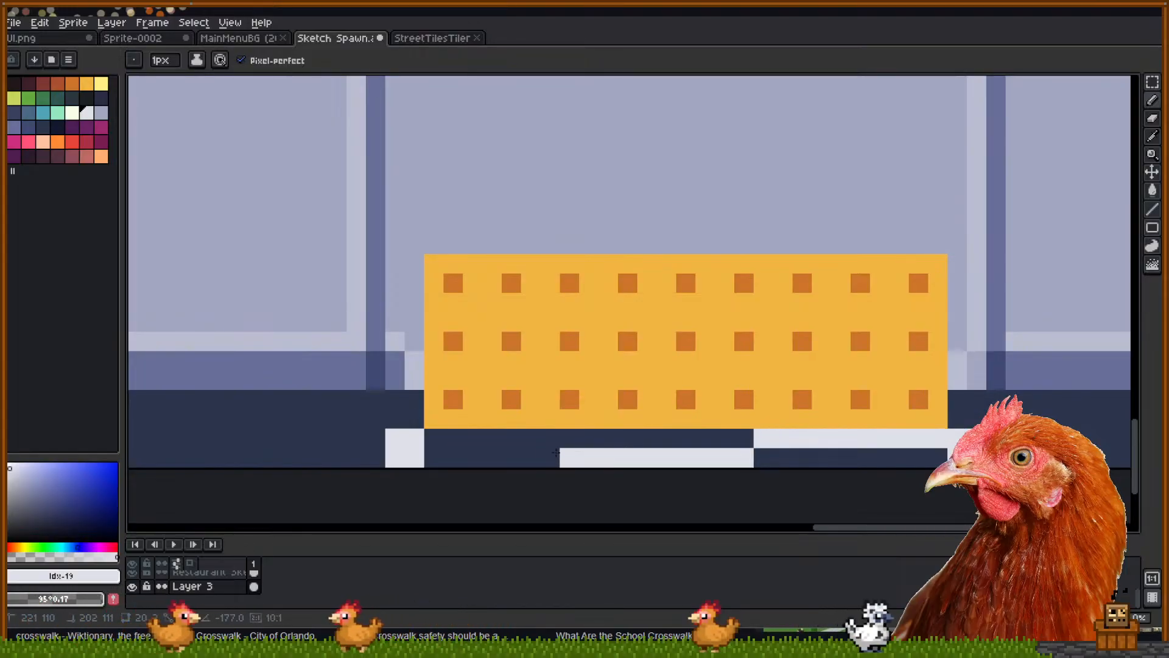
left_click(436, 441, "shift")
left_click(436, 456, "shift")
left_click(946, 457, "shift")
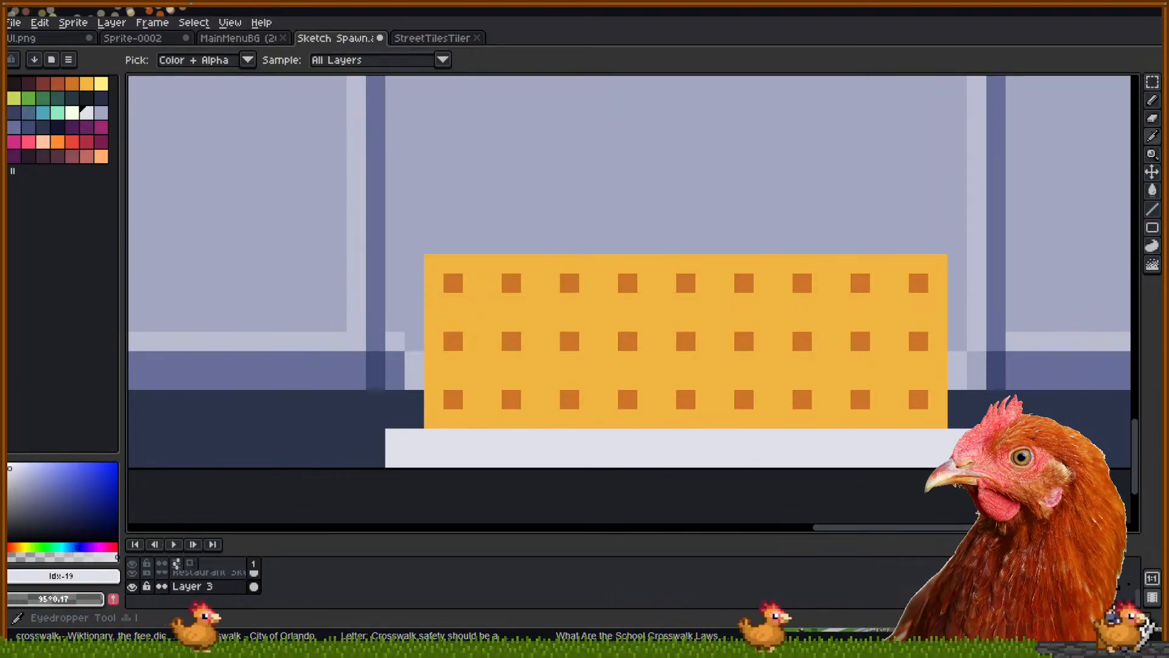
Repaint the upper white row in the dark navy colour, leaving a thin curb line
left_click(997, 448, "alt")
left_click(402, 434, "shift")
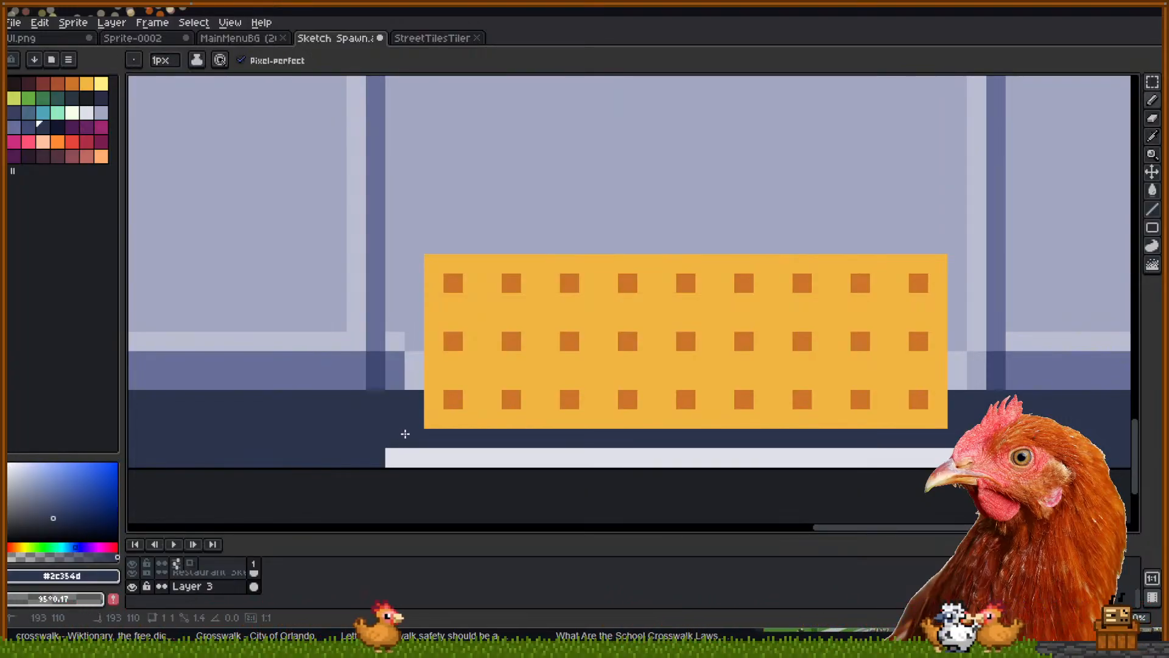
scroll(625, 386, "down", 2)
left_click_drag(648, 388, 702, 390)
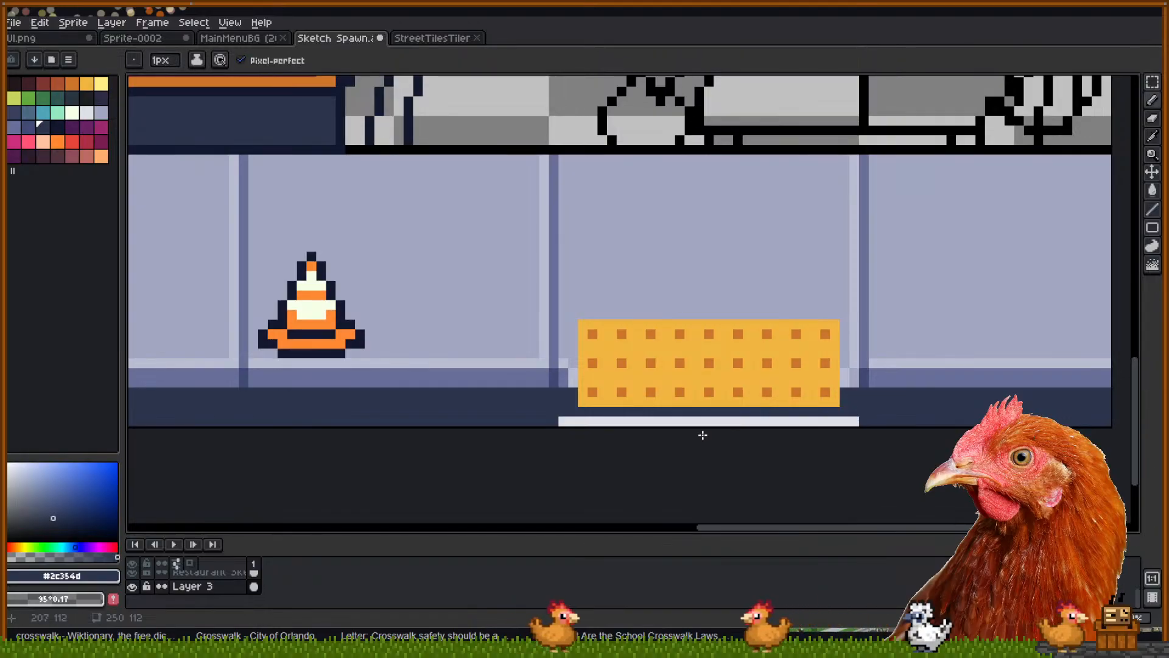
scroll(701, 459, "down", 2)
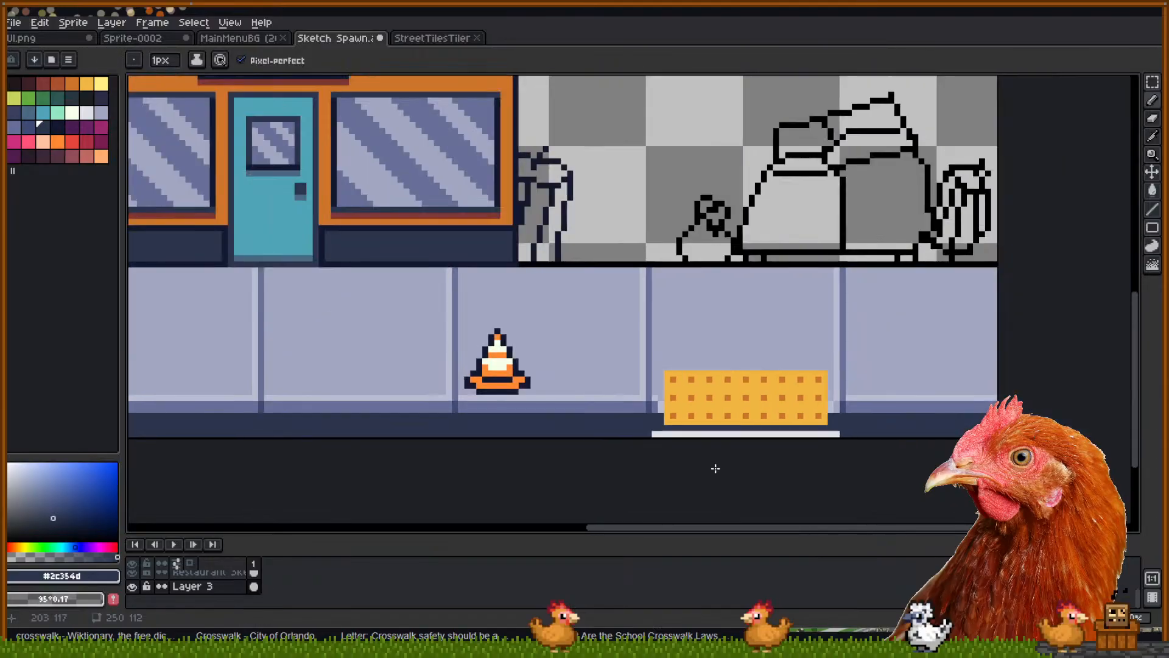
left_click_drag(715, 470, 857, 485)
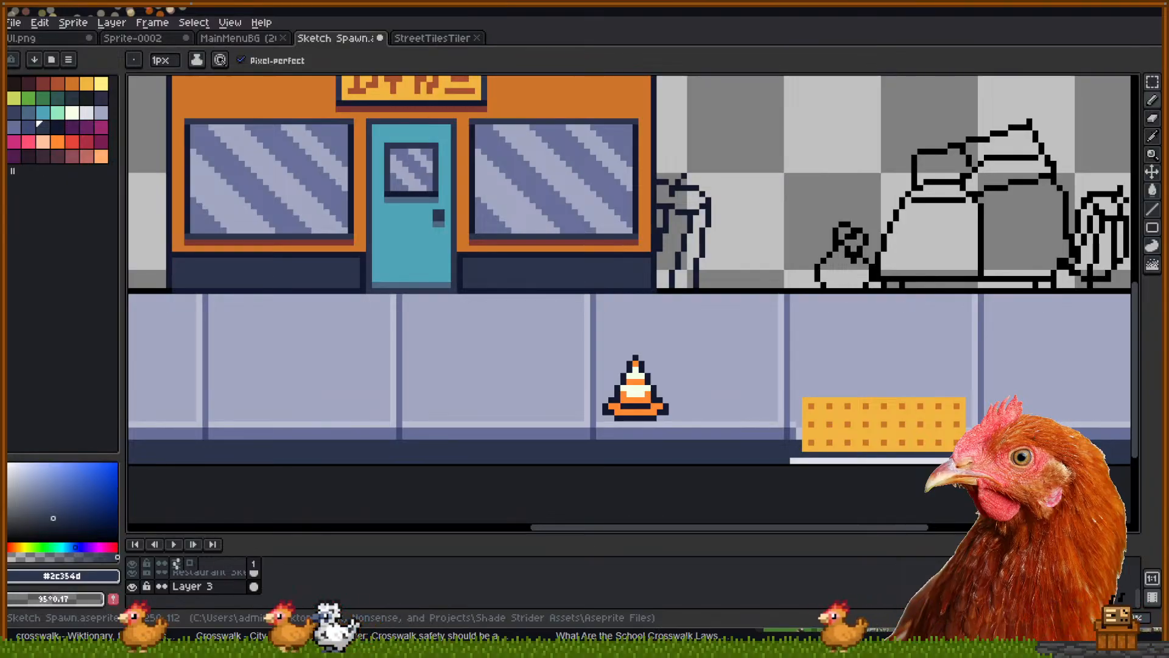
left_click_drag(721, 304, 715, 308)
left_click_drag(712, 489, 535, 494)
left_click_drag(770, 511, 769, 502)
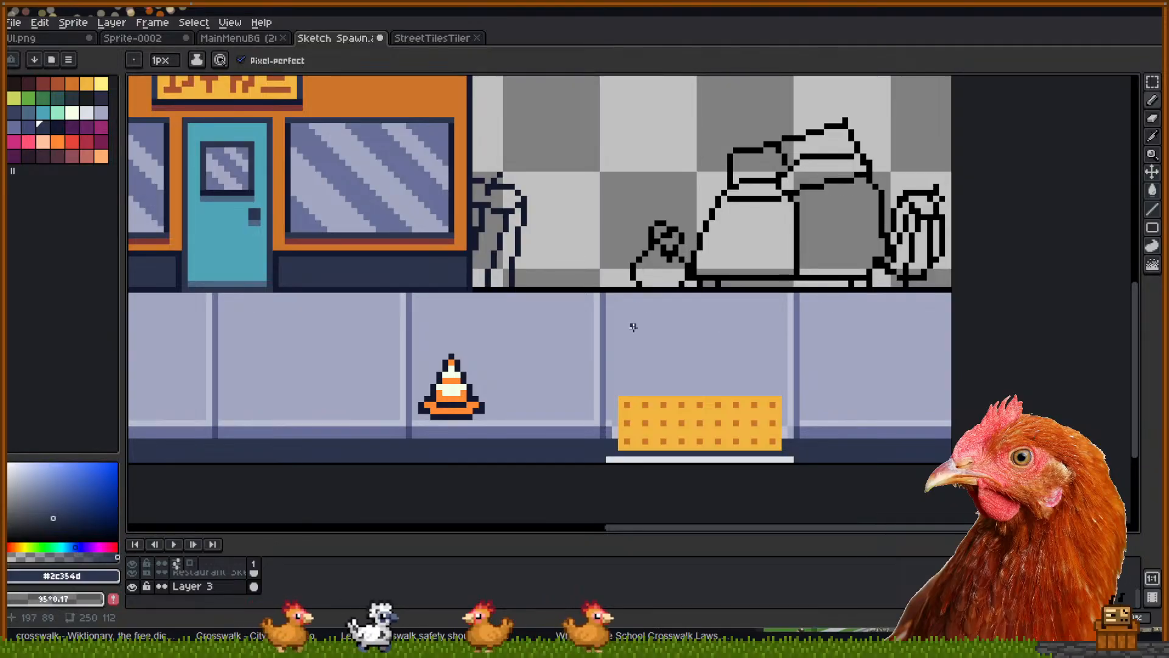
left_click_drag(204, 317, 670, 304)
left_click_drag(284, 171, 691, 369)
key("m")
left_click_drag(349, 111, 463, 472)
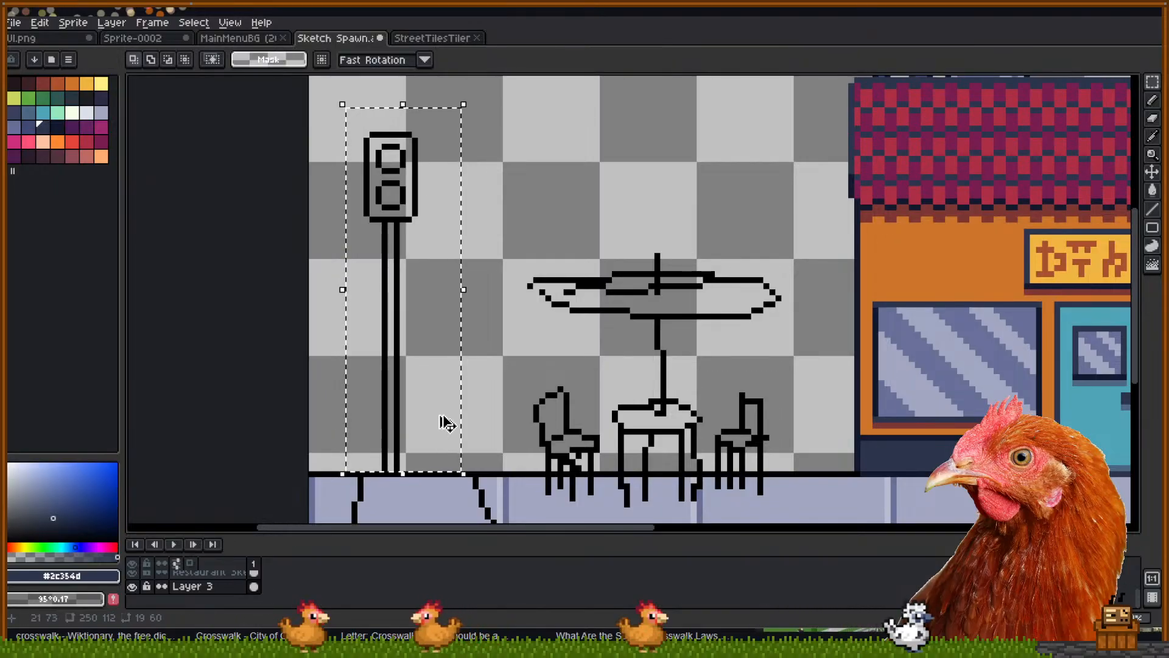
Cut the traffic light from the restaurant layer and paste it onto Layer 2 beside the storefront
scroll(244, 587, "up", 2)
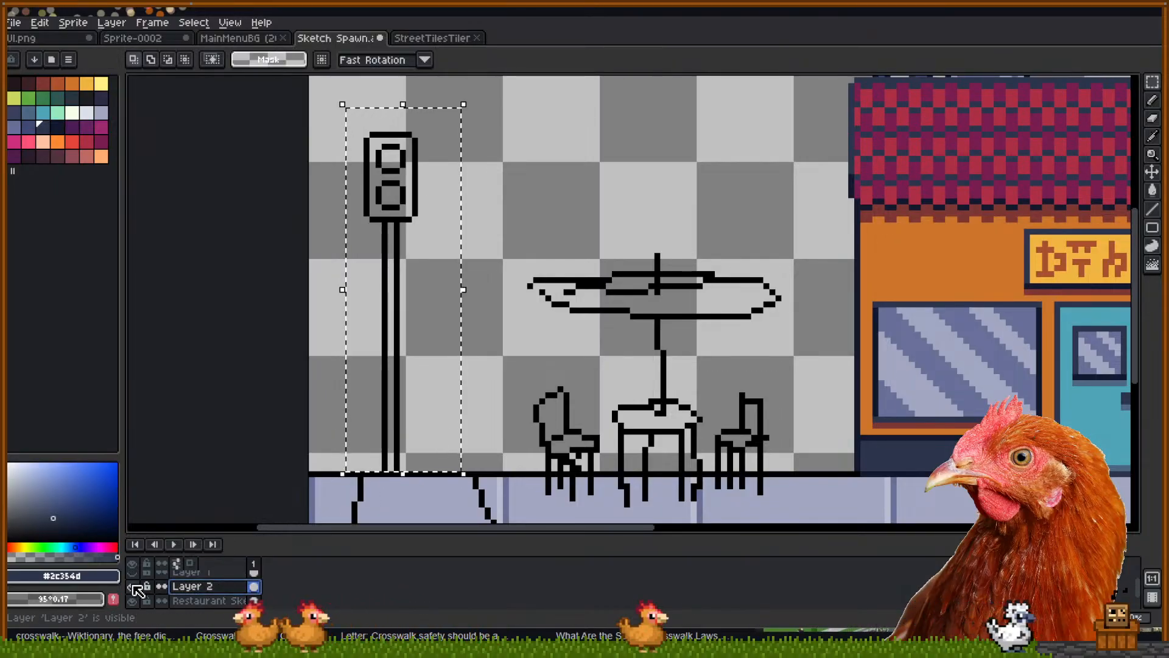
left_click(183, 600)
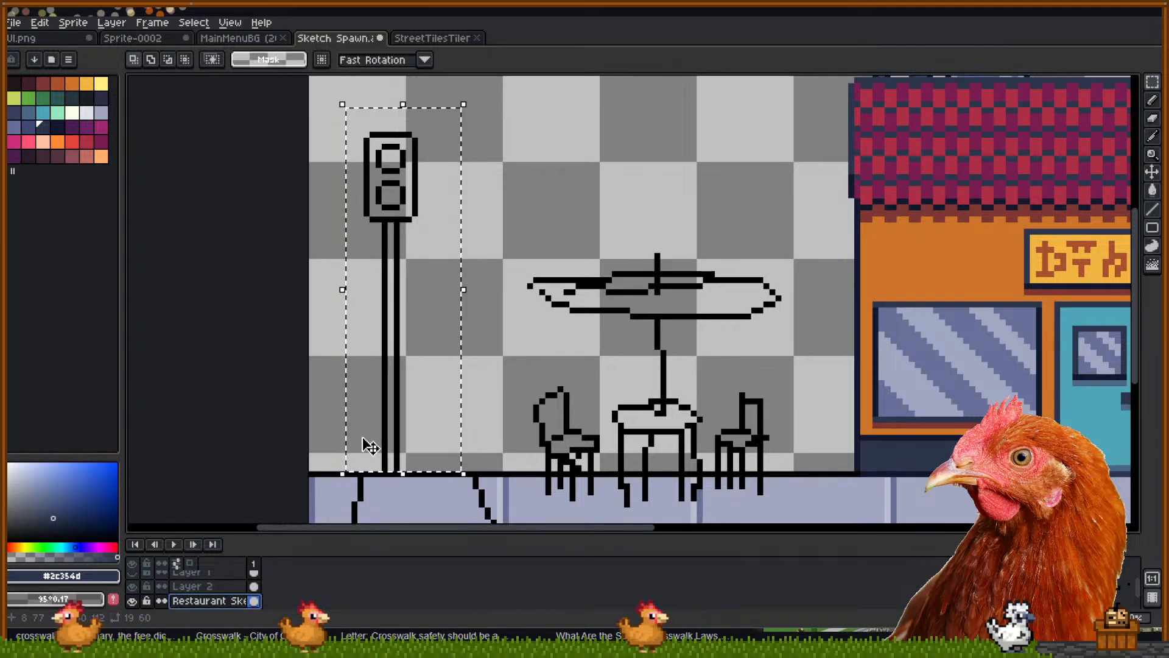
key("Delete")
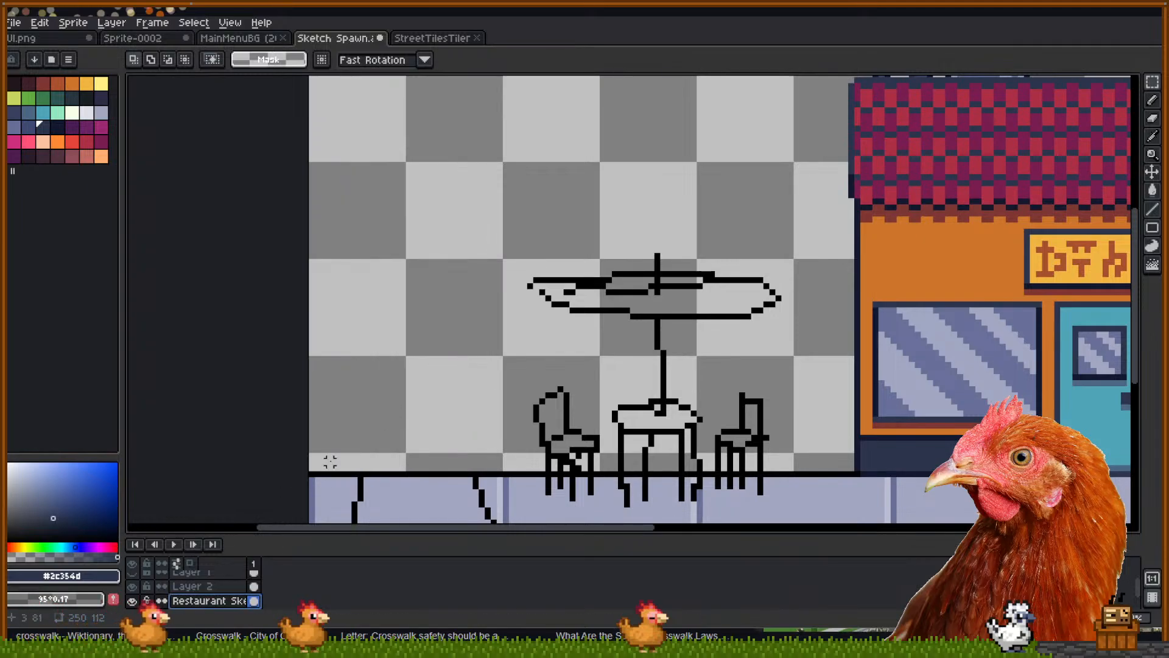
left_click(219, 587)
left_click_drag(804, 329, 487, 287)
left_click_drag(794, 271, 406, 260)
key("ctrl+v")
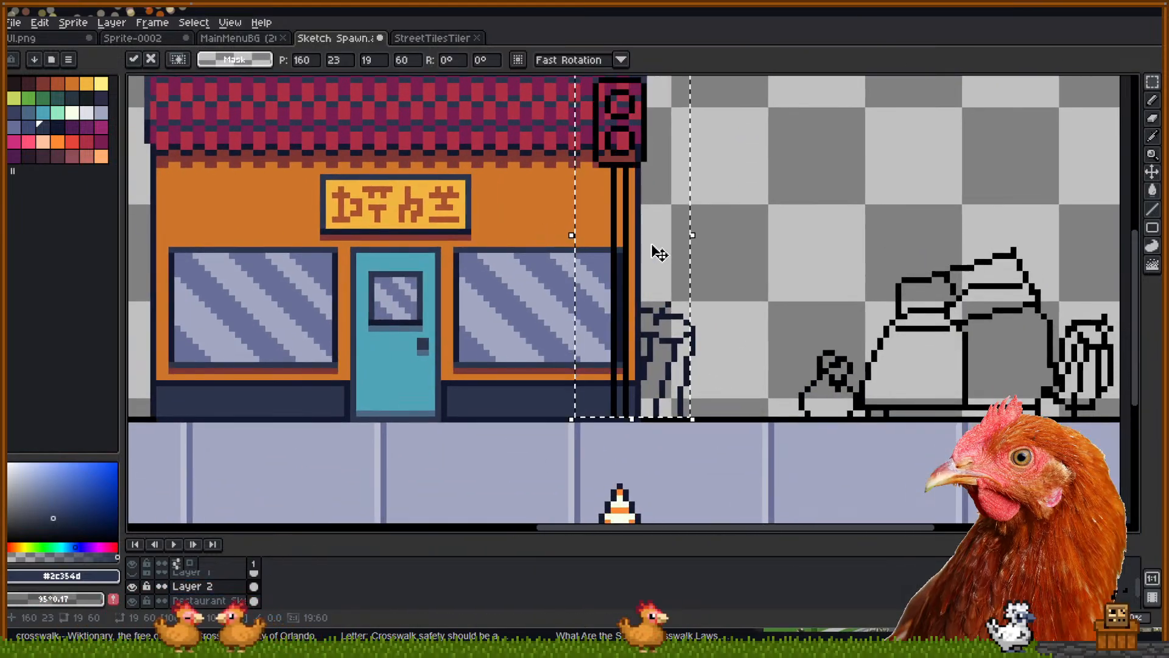
left_click_drag(636, 262, 765, 259)
scroll(978, 323, "down", 3)
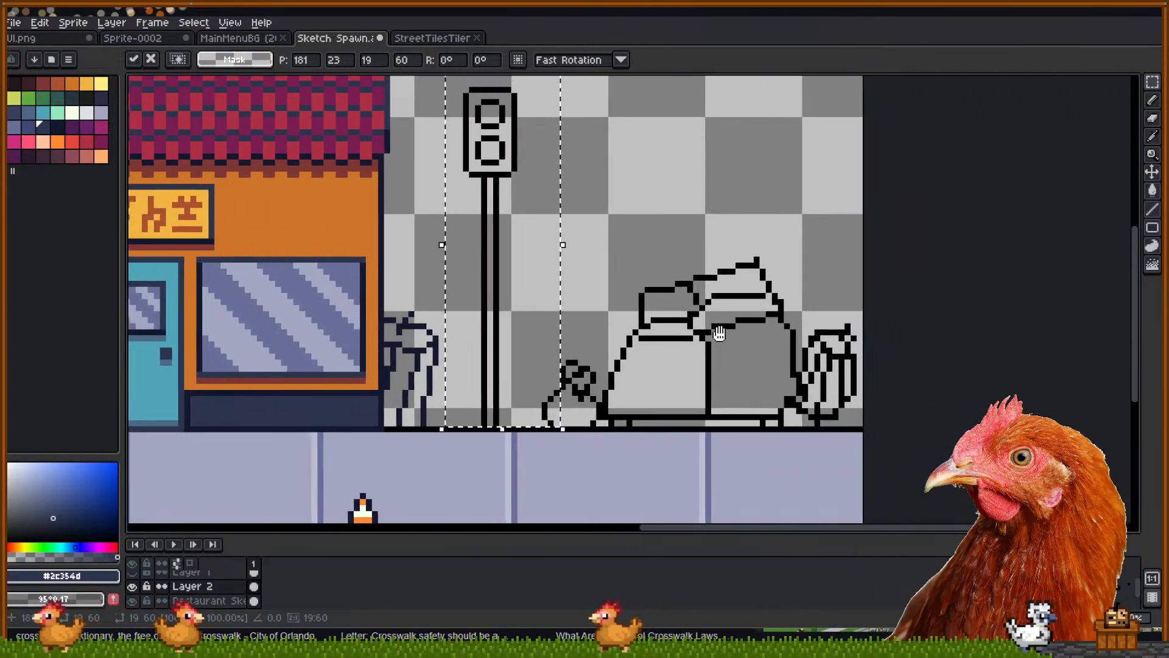
left_click(690, 258)
Move the right-hand sketched figures on the restaurant layer further right
left_click_drag(599, 261, 827, 365)
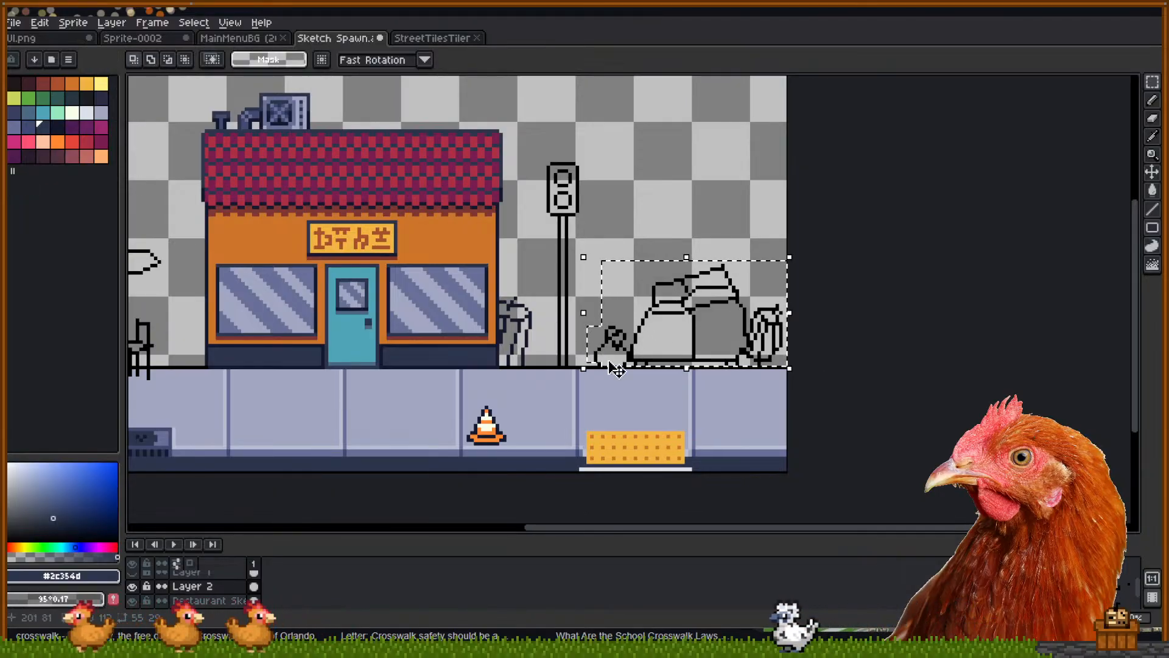
scroll(598, 365, "left", 3)
scroll(682, 364, "right", 3)
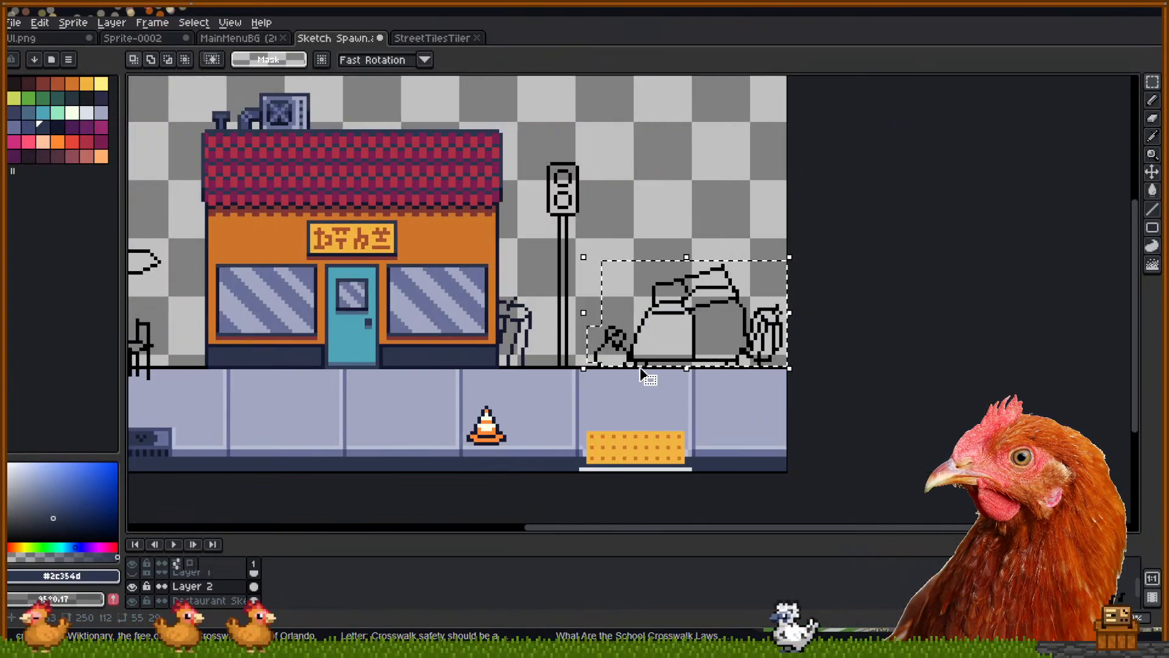
scroll(643, 368, "up", 2)
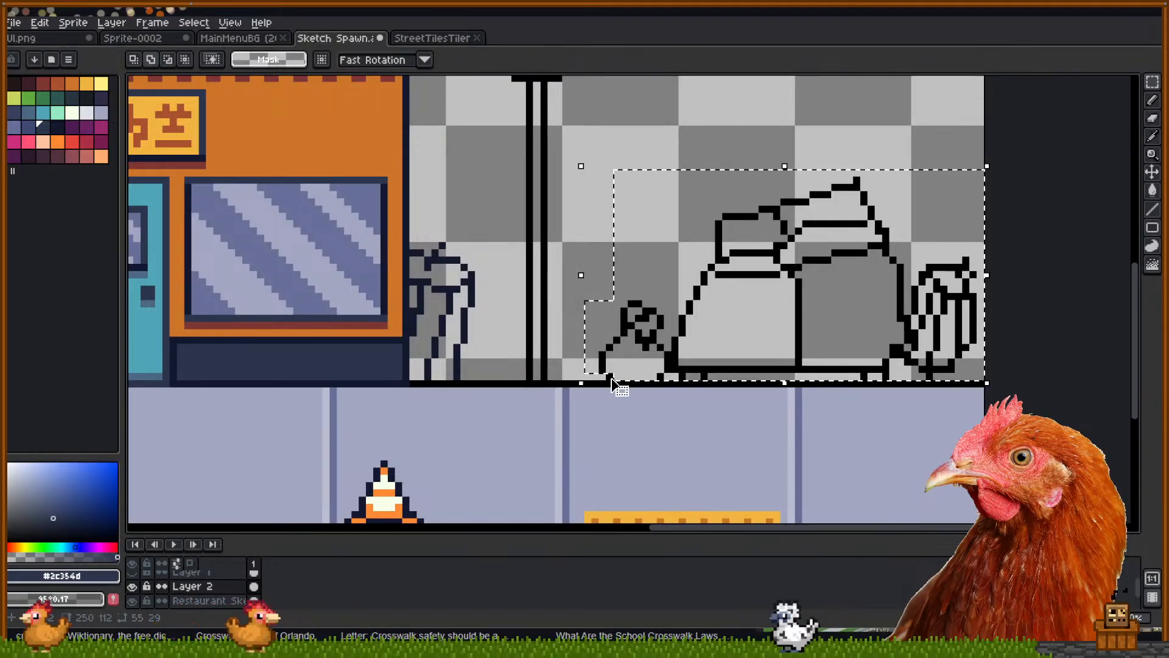
scroll(715, 286, "down", 1)
mouse_move(715, 295)
left_mouse_down()
mouse_move(733, 295)
mouse_move(712, 280)
left_mouse_up()
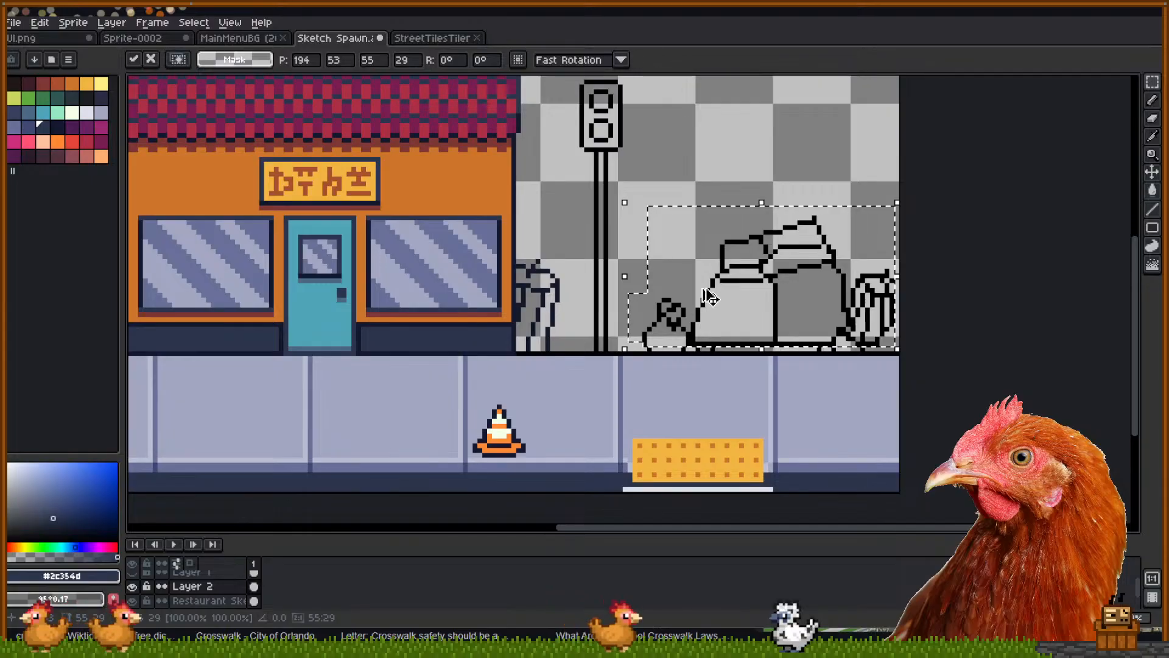
key("ctrl+z")
left_click(183, 601)
left_click_drag(780, 278, 827, 273)
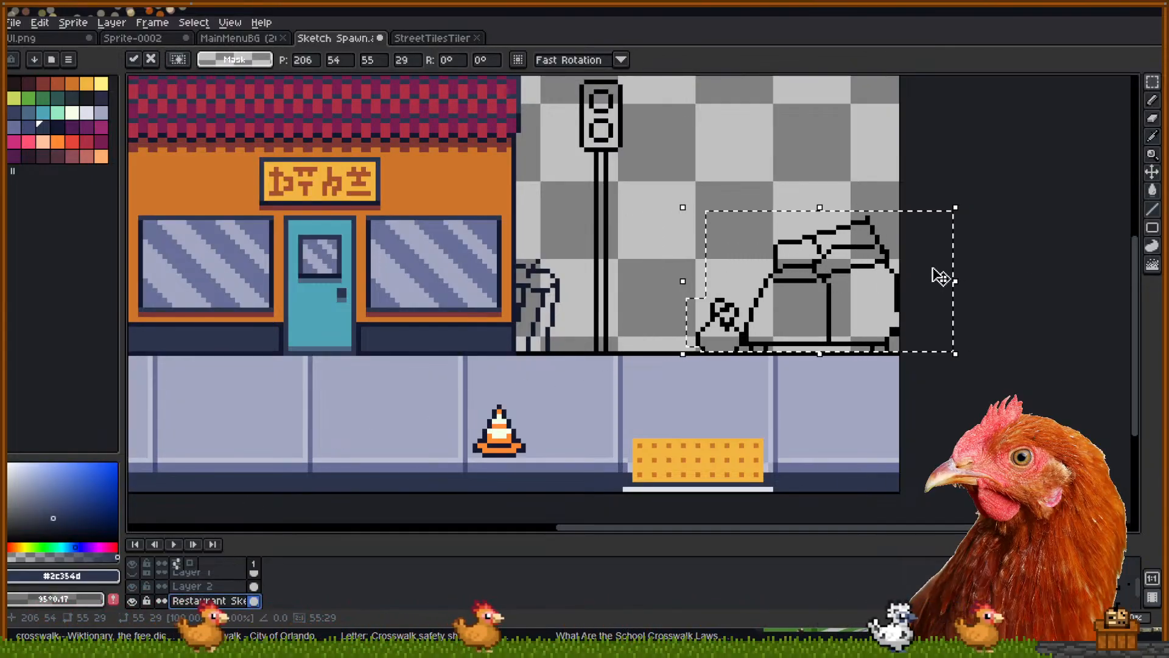
left_click(663, 269)
Shift the traffic light pole right so it rises above the dotted yellow pad
left_click_drag(614, 353, 567, 68)
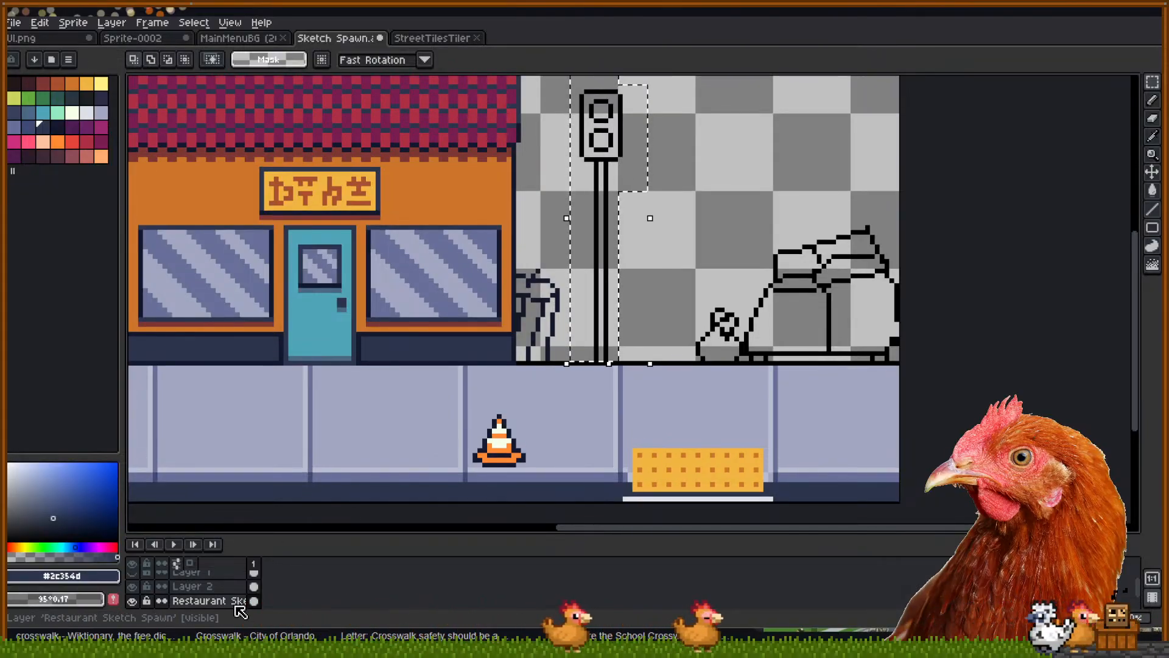
left_click(201, 586)
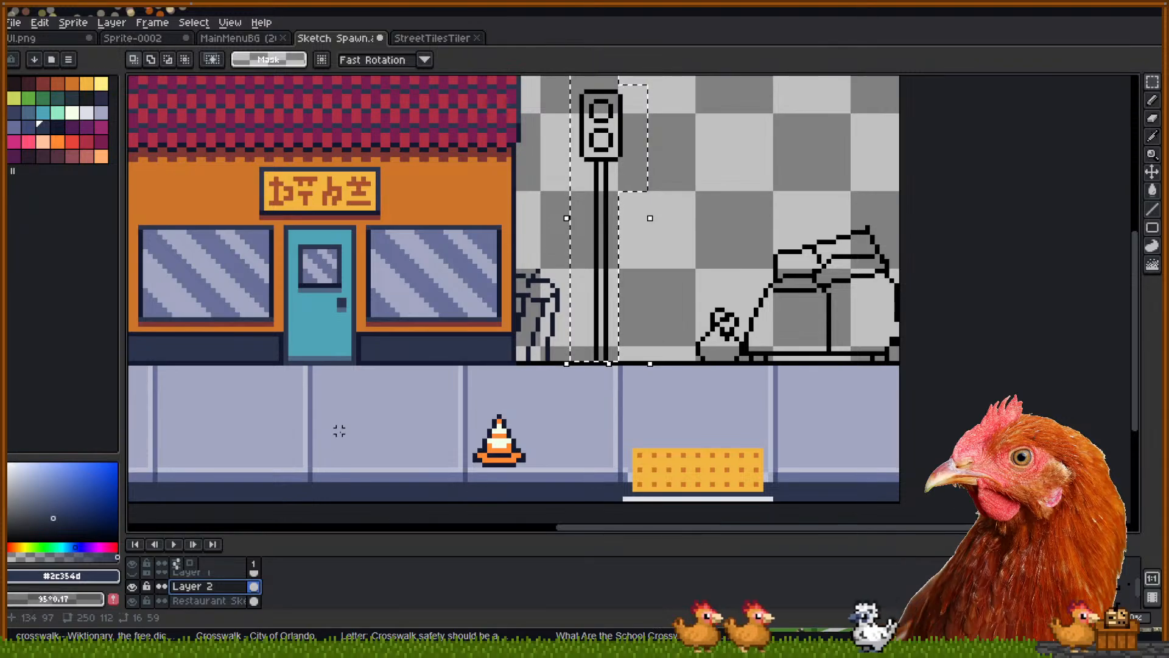
left_click_drag(603, 308, 678, 316)
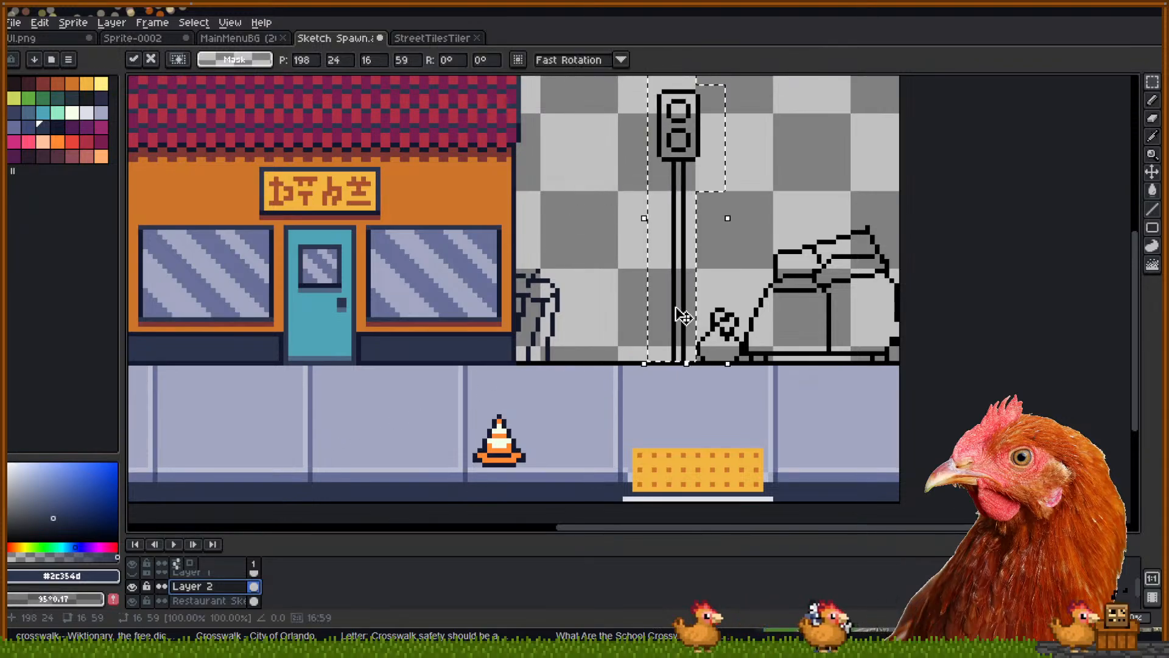
left_click(756, 246)
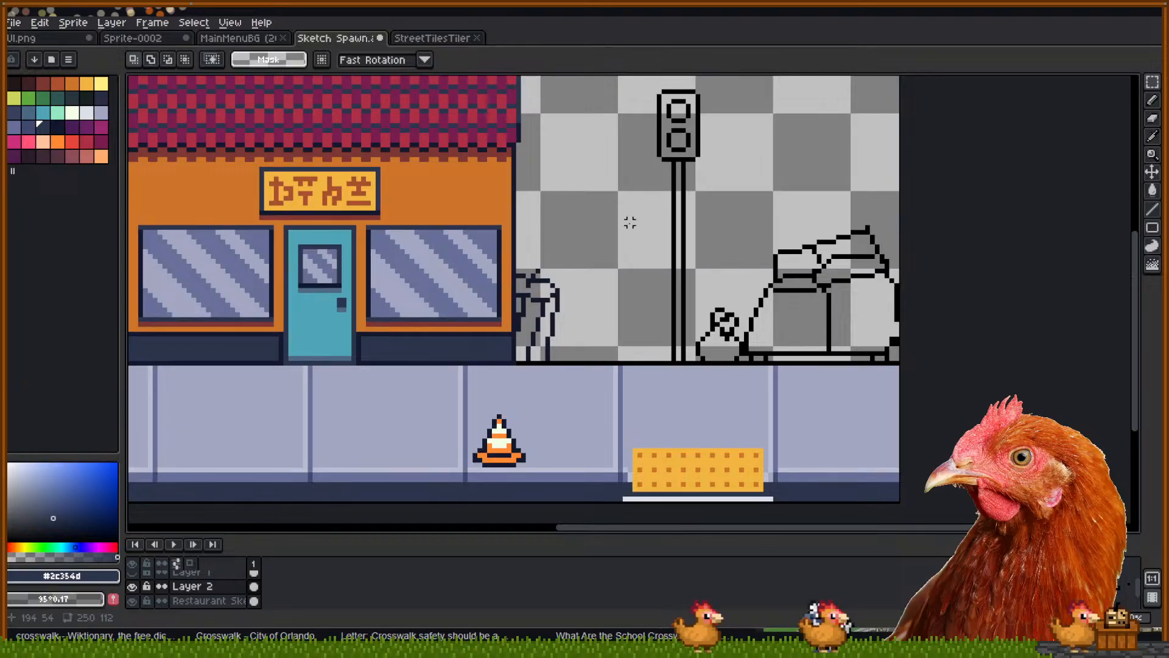
scroll(637, 251, "up", 2)
left_click_drag(650, 418, 598, 219)
Bucket-fill the traffic-light pole, right edge and lamp bars with dark navy
key("i")
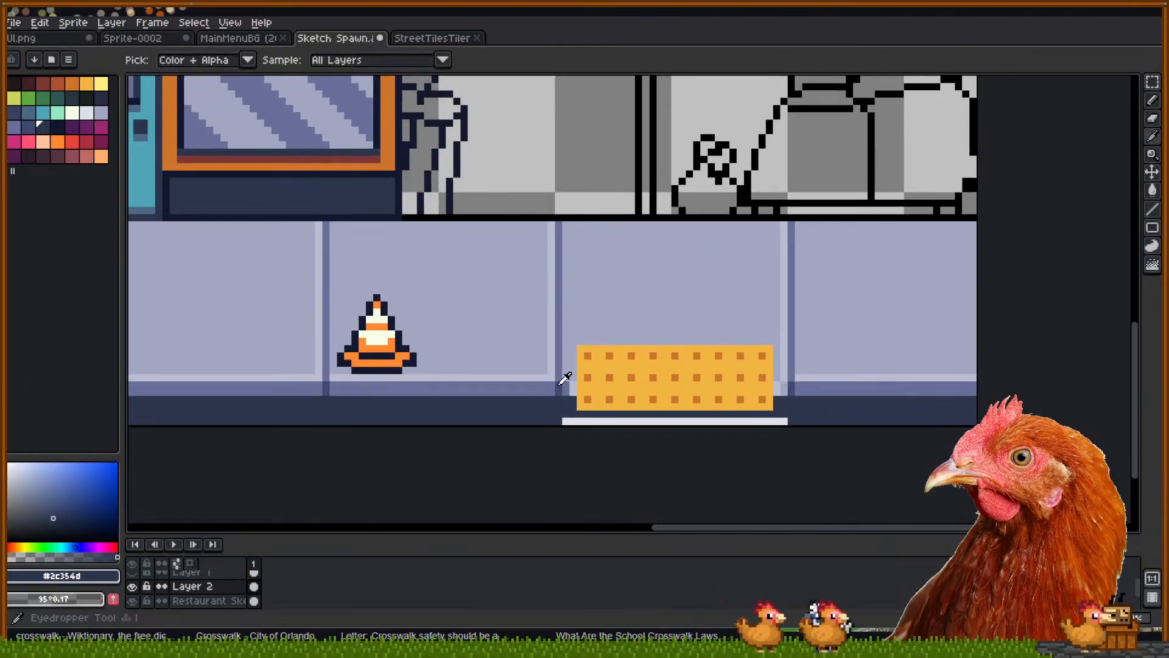
left_click(560, 386)
left_click_drag(593, 156, 611, 338)
left_click(421, 237)
left_click_drag(648, 164, 603, 224)
key("b")
key("g")
left_click(612, 220)
left_click_drag(634, 168, 622, 243)
scroll(643, 223, "up", 1)
left_click(632, 212)
left_click_drag(571, 116, 561, 194)
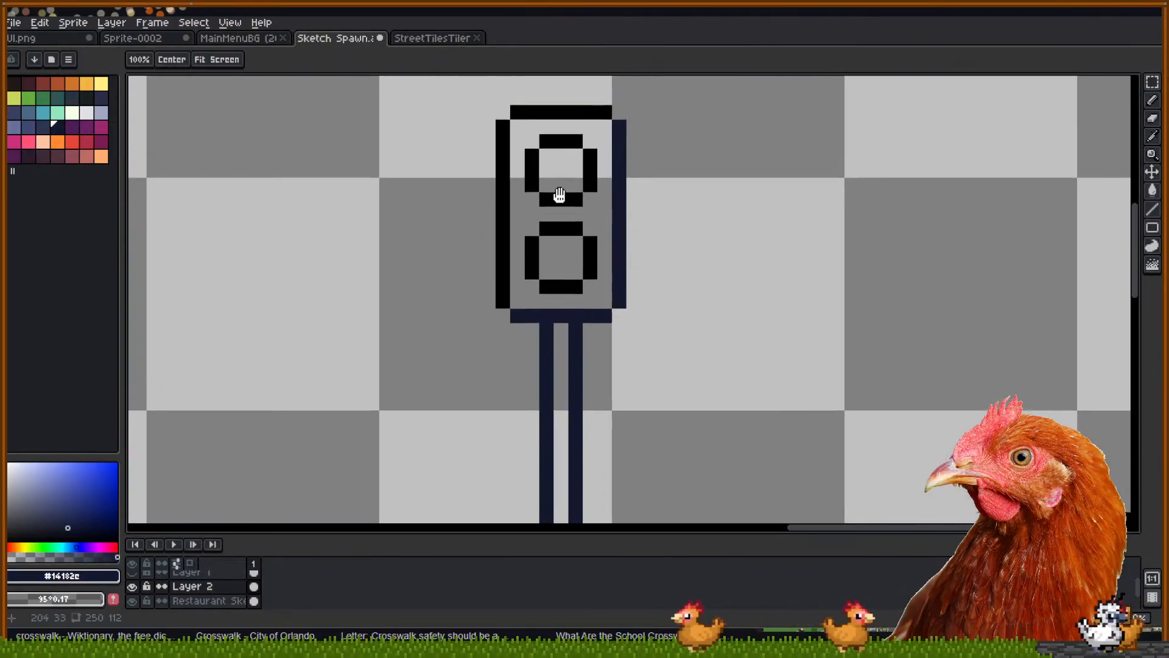
left_click(545, 195)
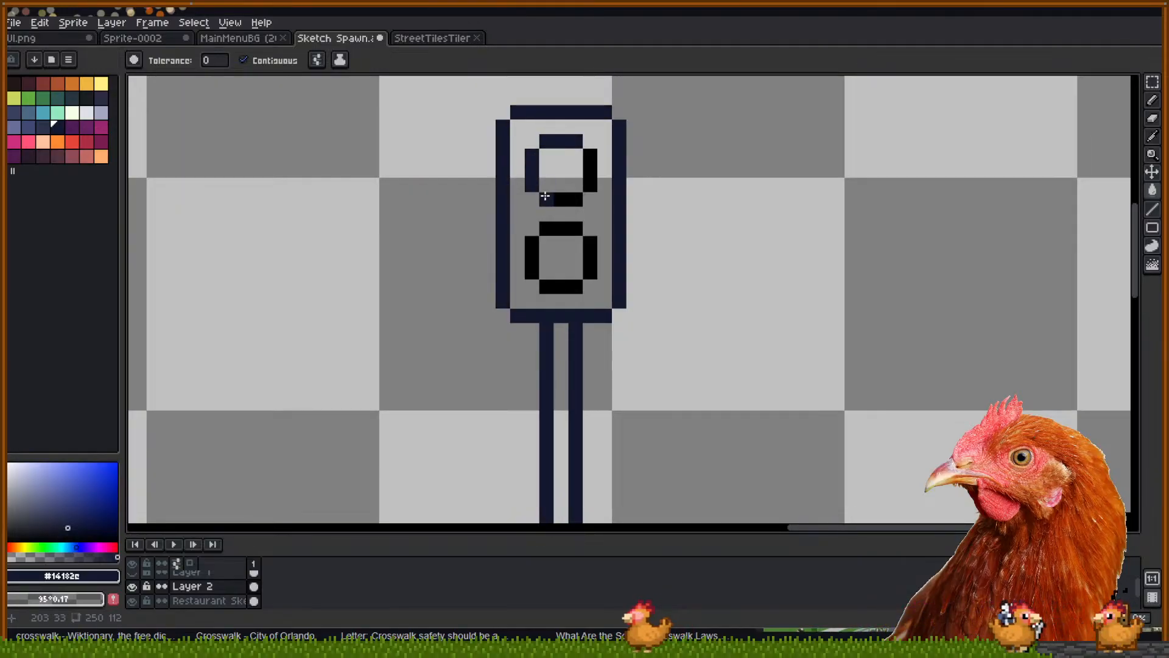
left_click(563, 295)
key("ctrl+z")
left_click(559, 285)
left_click(533, 258)
key("space")
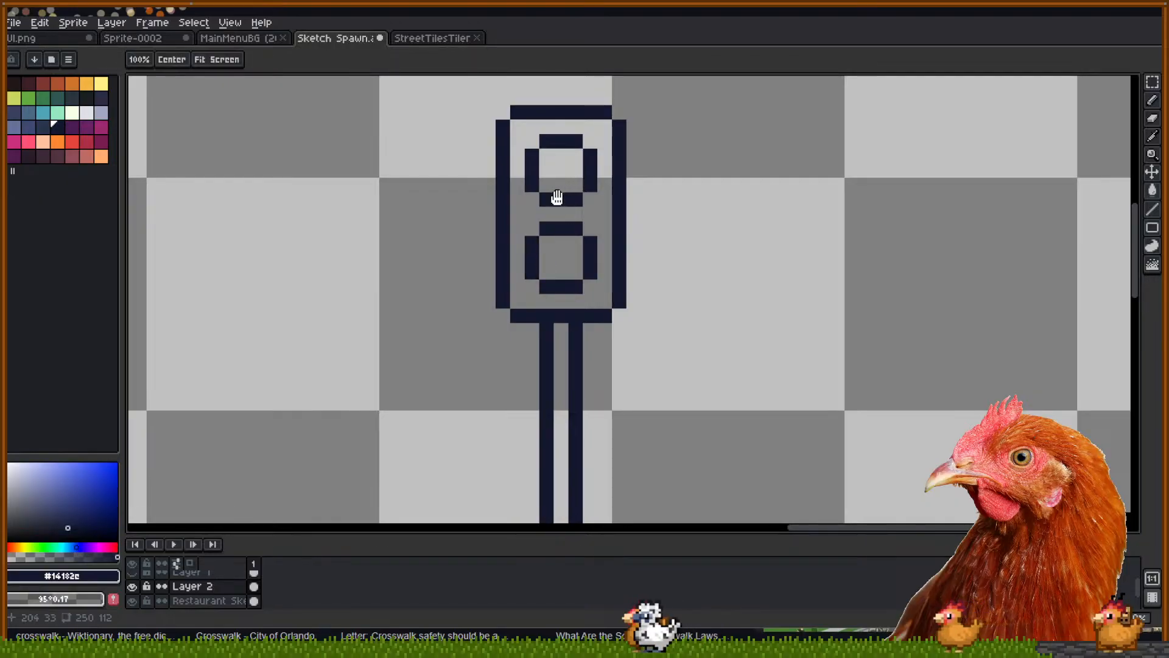
left_click_drag(579, 233, 610, 242)
Fill the traffic-light body and pole interior navy, undoing the stray background fills
left_click(39, 126)
left_click(546, 234)
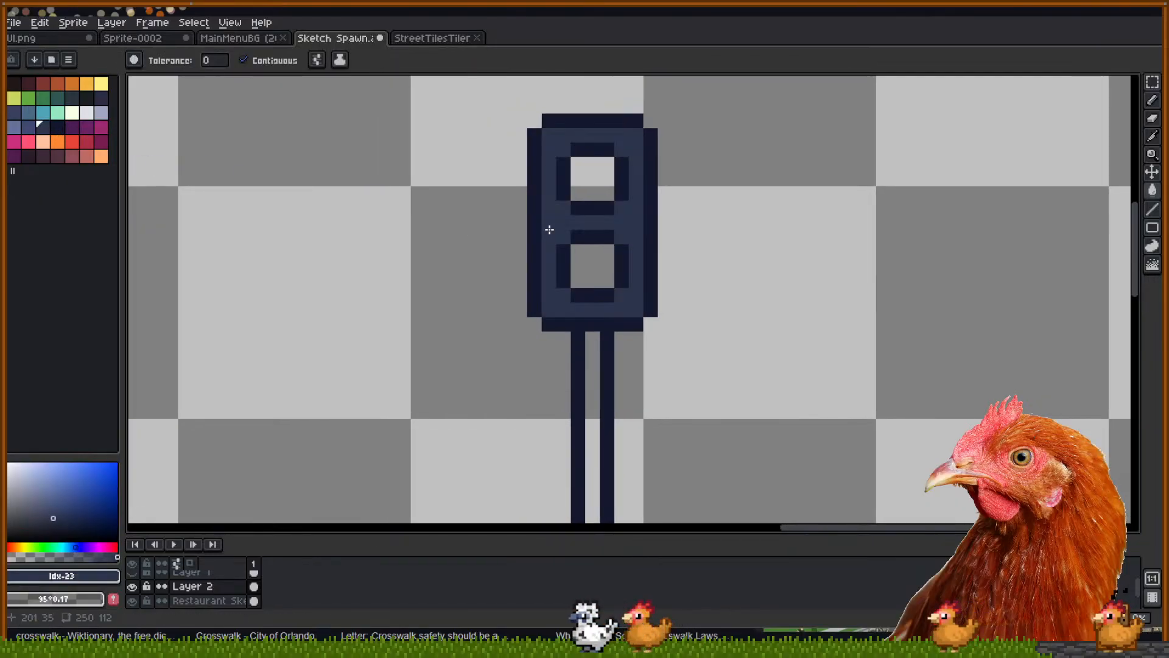
key("space")
scroll(653, 227, "down", 1)
left_click(602, 319)
key("ctrl+z")
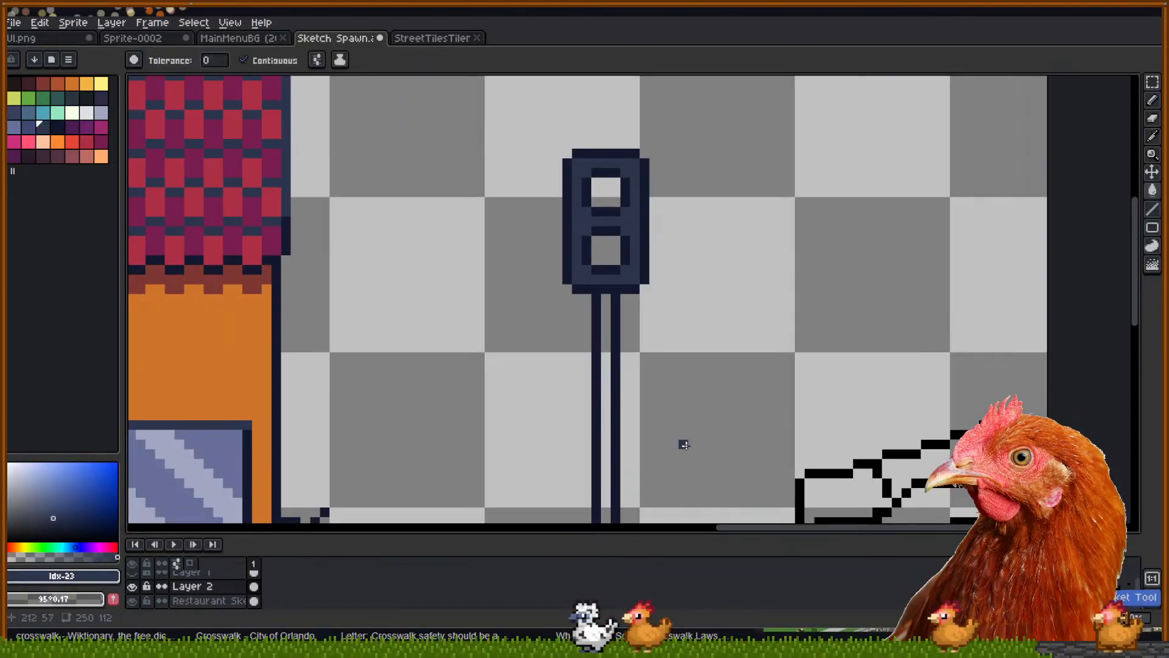
left_click(683, 443)
scroll(682, 443, "down", 1)
key("ctrl+z")
scroll(625, 266, "up", 2)
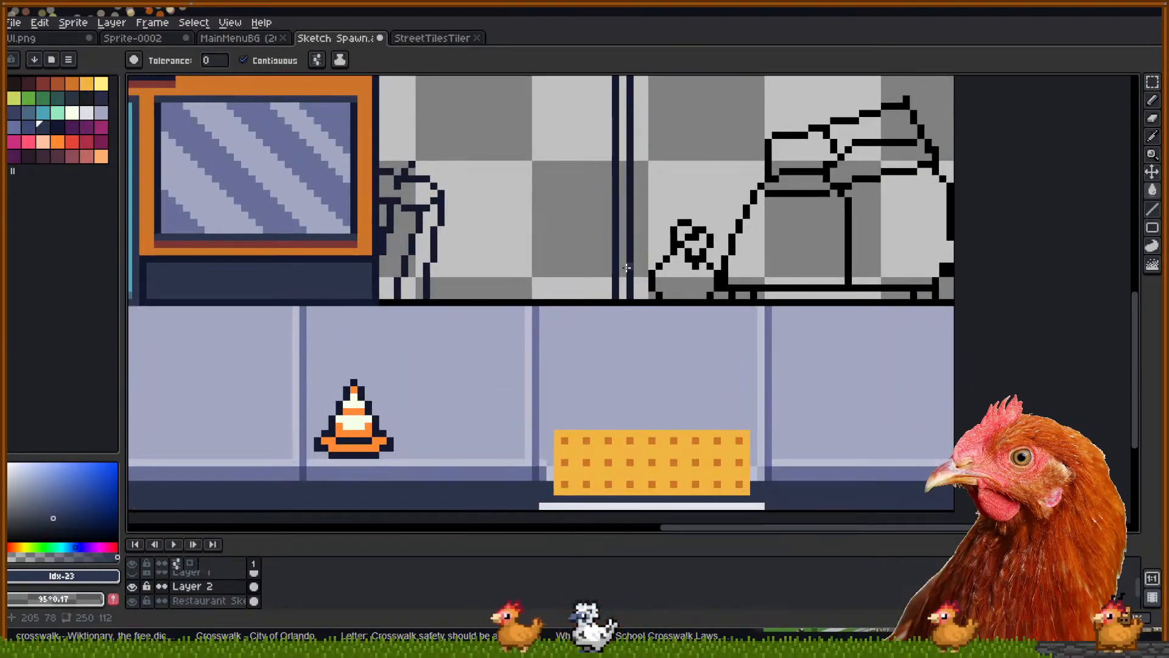
left_click(625, 275)
scroll(627, 275, "up", 4)
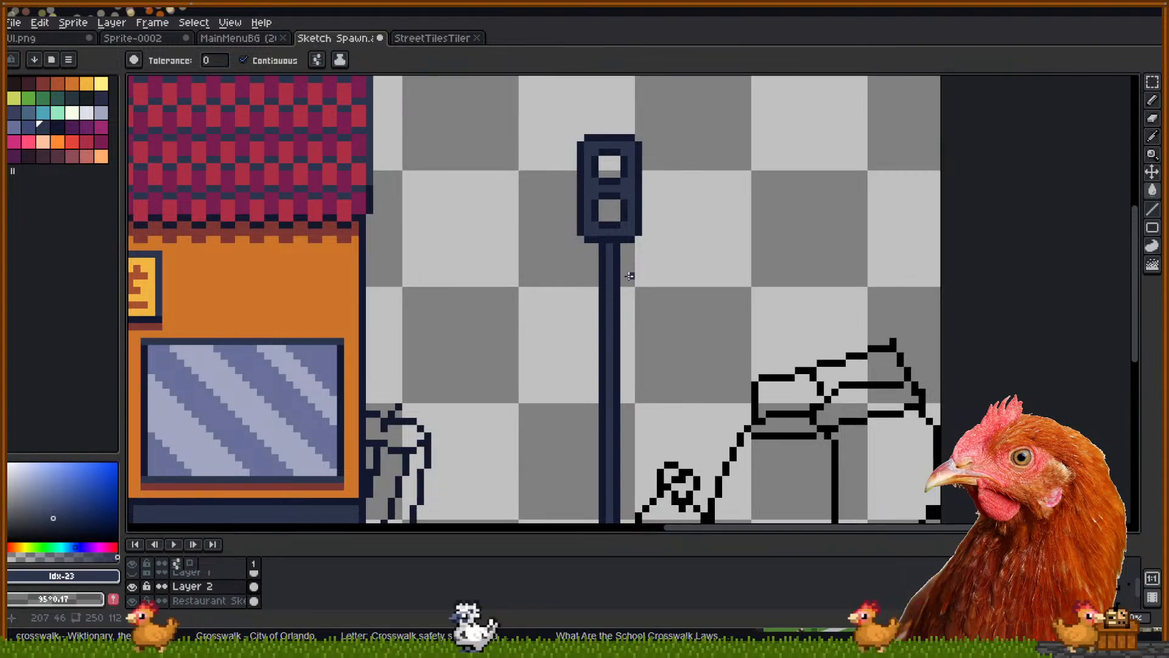
scroll(624, 256, "up", 1)
scroll(646, 289, "up", 1)
mouse_move(622, 248)
left_mouse_down()
mouse_move(637, 297)
mouse_move(622, 358)
left_mouse_up()
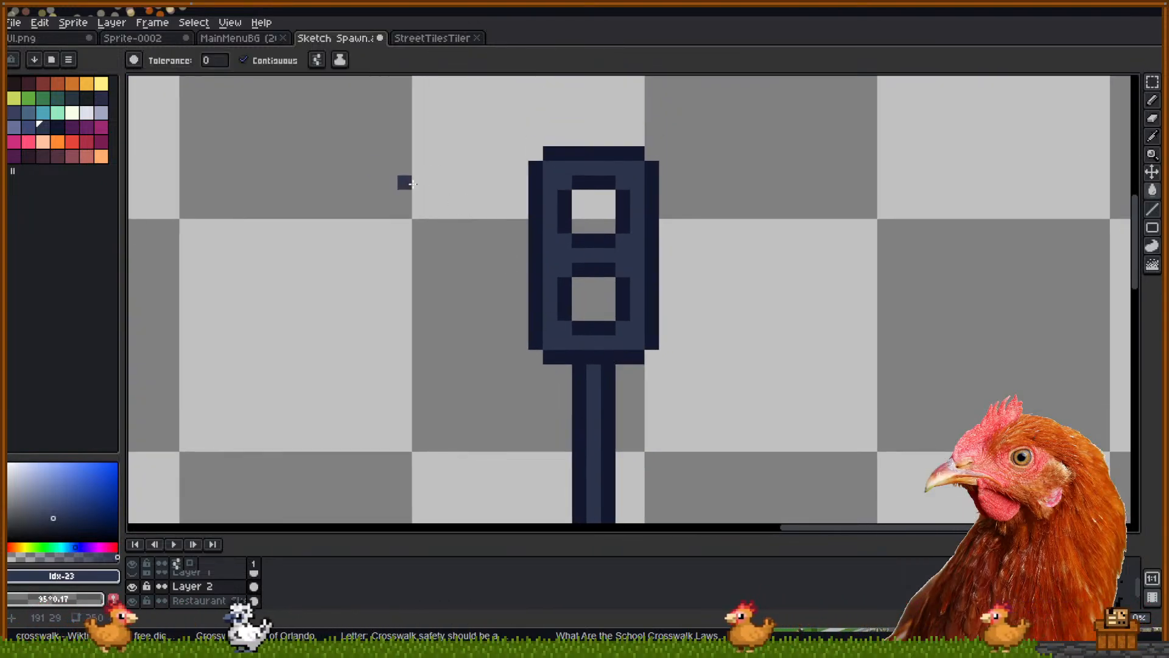
Fill the traffic-light body with slate blue and a lighter blue-grey shade
left_click(16, 126)
left_click(546, 255)
left_click_drag(608, 405, 616, 328)
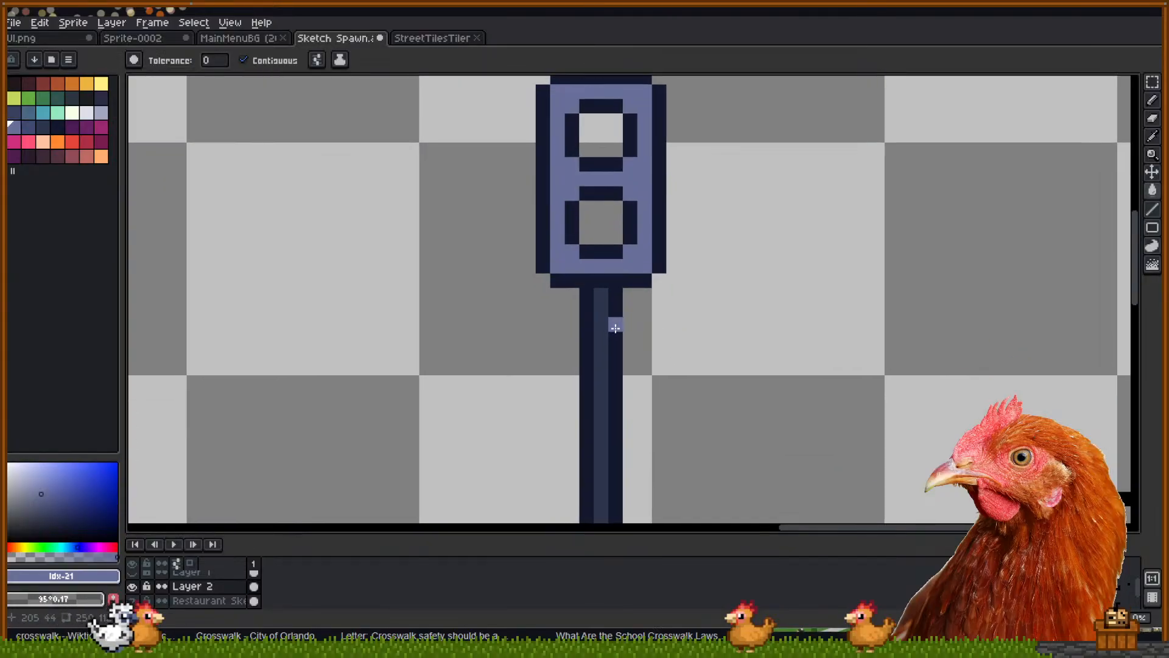
left_click(102, 113)
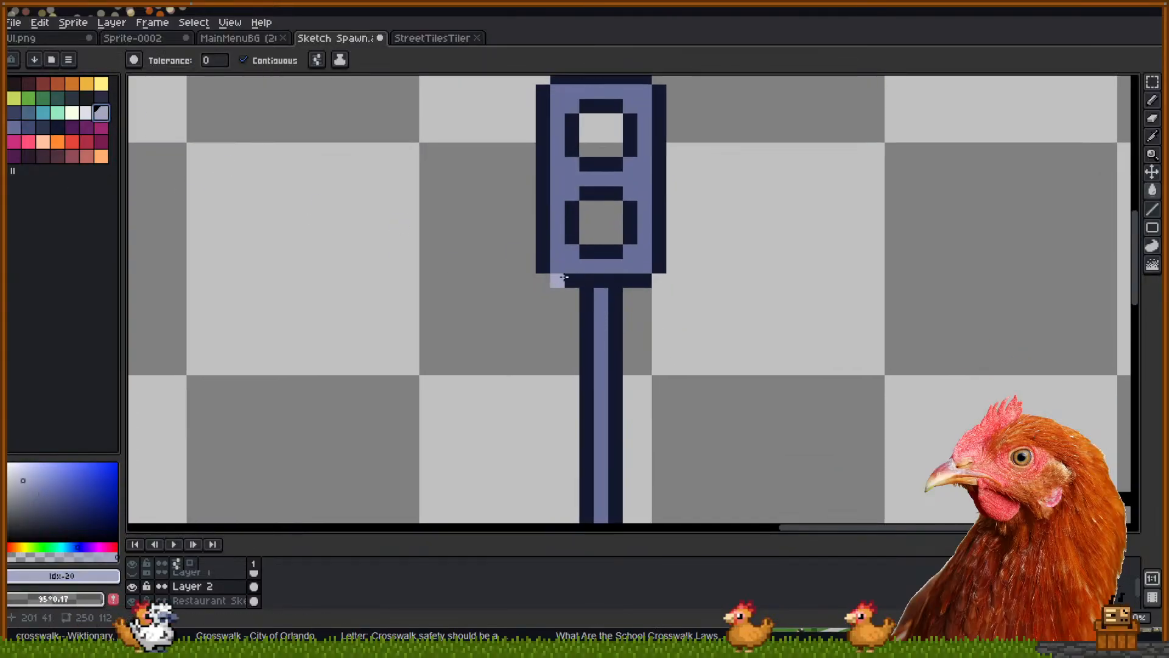
key("b")
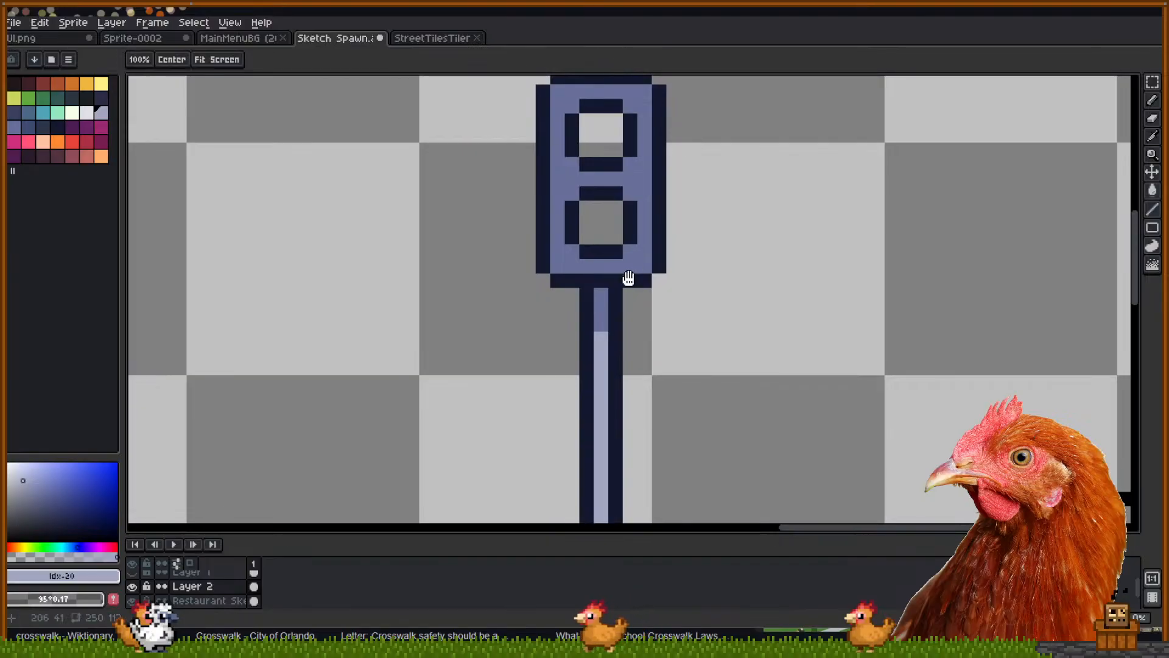
left_click_drag(635, 270, 614, 305)
left_click(620, 291)
left_click_drag(578, 238, 636, 297)
Paint a mid-blue shadow row beneath the upper lamp
left_click(641, 401, "alt")
key("b")
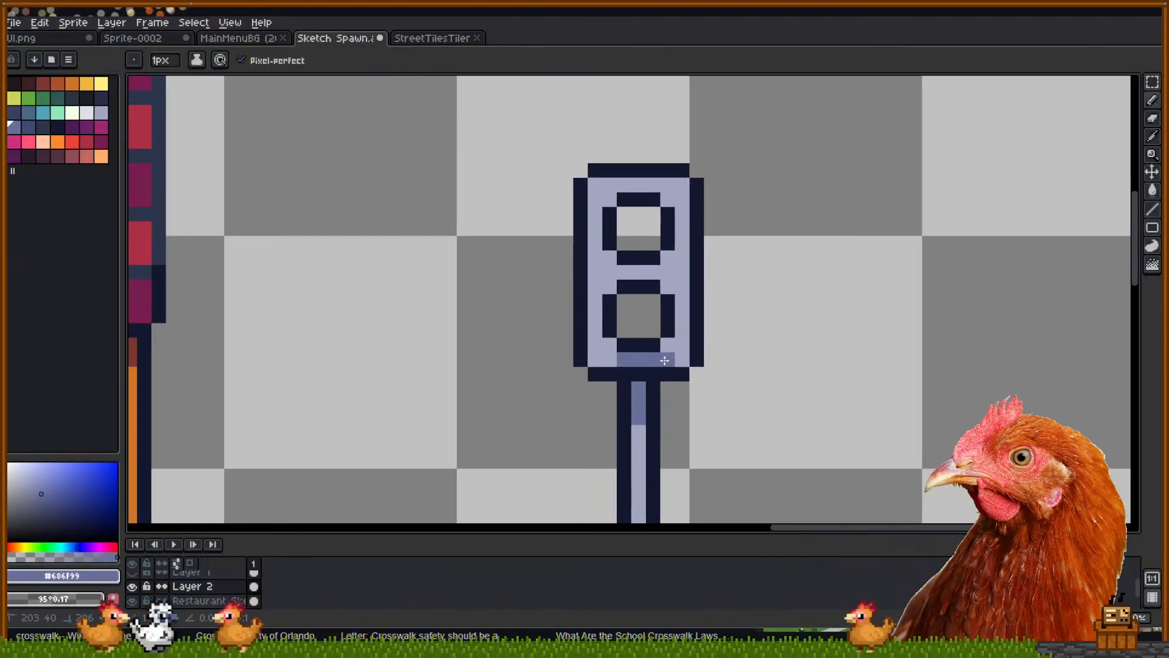
left_click(608, 256)
left_click_drag(622, 270, 650, 268)
left_click(666, 256)
Fill the upper lamp red and the lower lamp green, adding a lighter green strip
key("i")
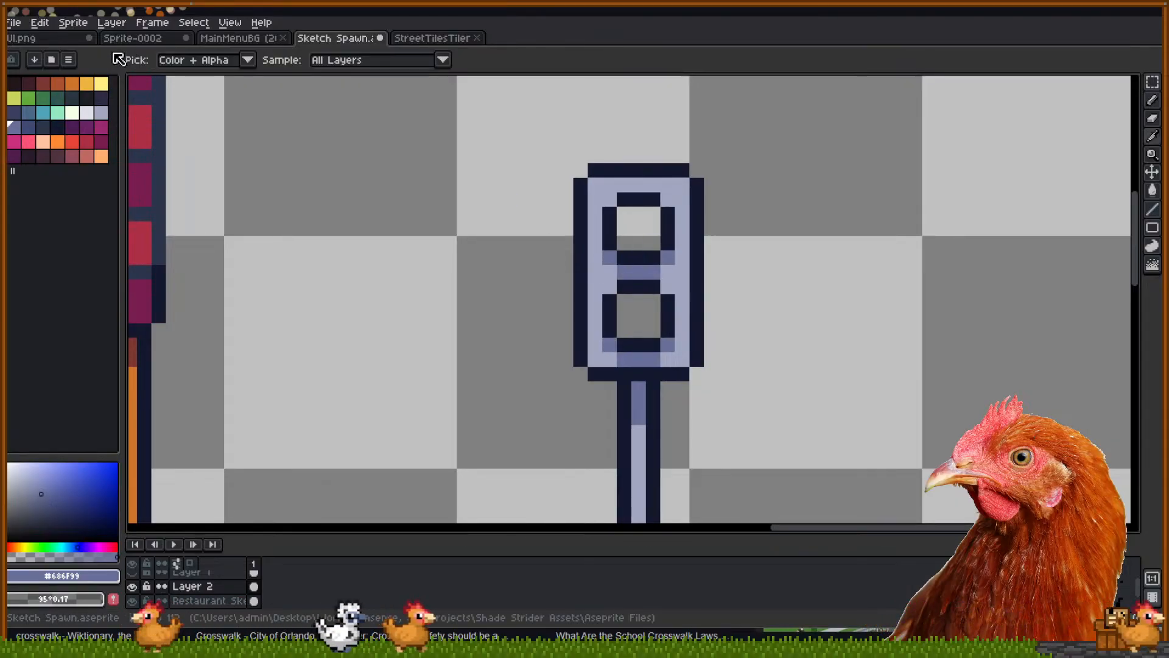
left_click(87, 142)
key("g")
left_click(624, 244)
left_click(41, 97)
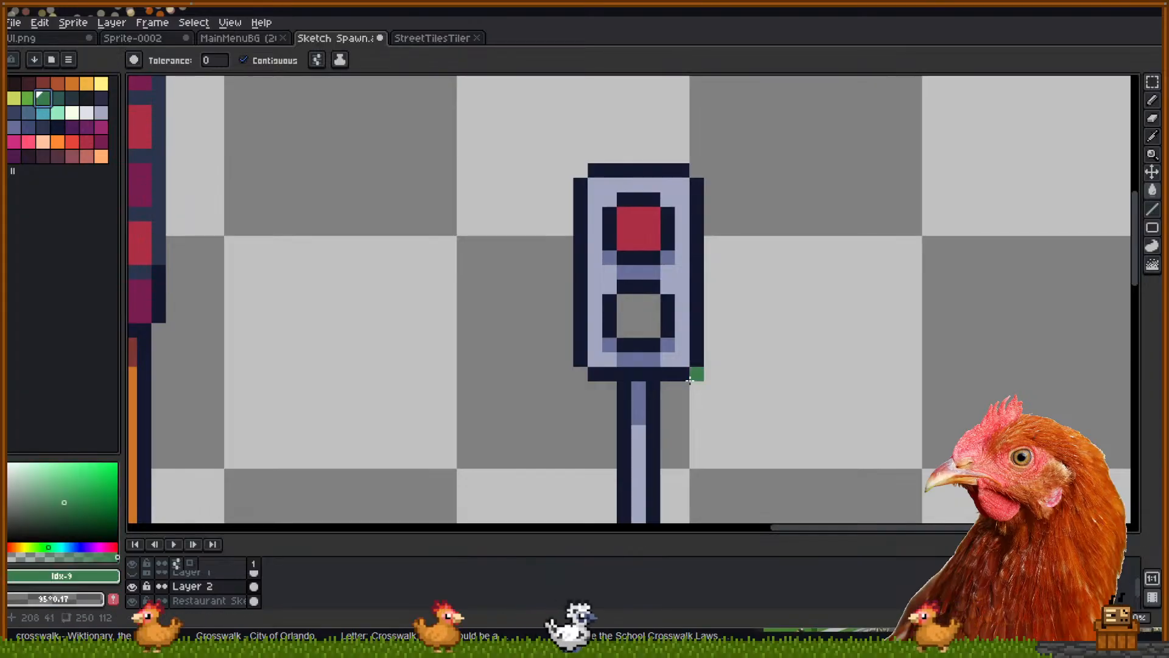
left_click(622, 317)
scroll(803, 374, "down", 1)
left_click_drag(803, 374, 654, 351)
left_click(35, 97)
left_click(583, 293)
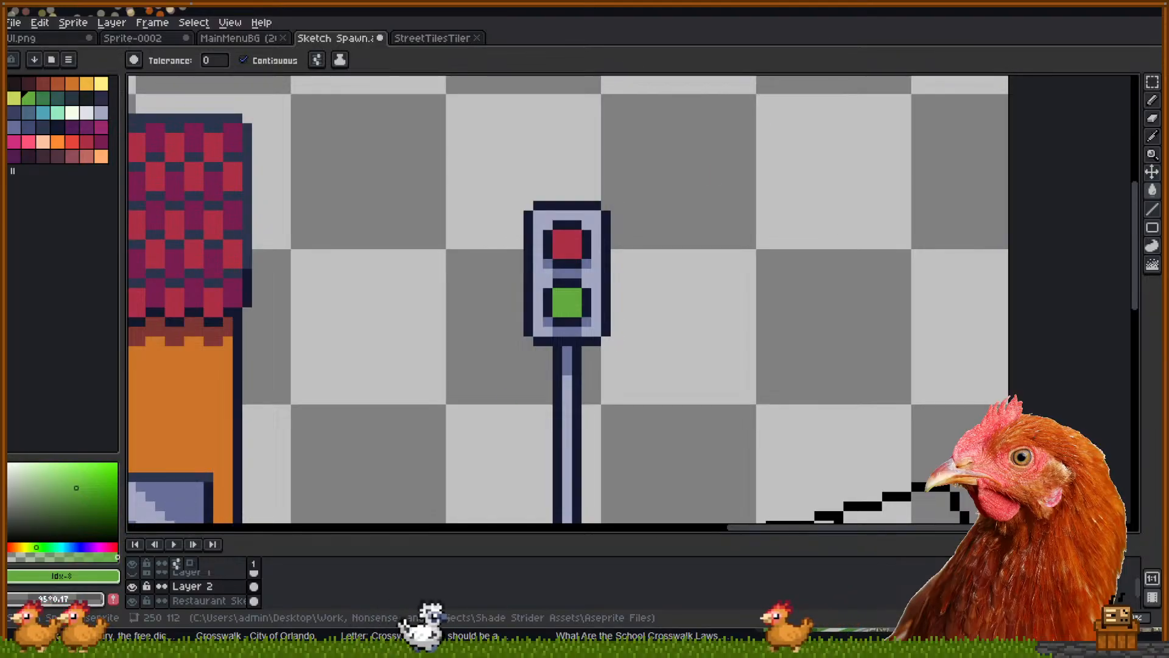
key("alt+Tab")
key("alt+Tab")
Duplicate the Main Menu Button note, retype it as 'Load Screen', and place it right of the UI notes
left_click_drag(501, 368, 538, 353)
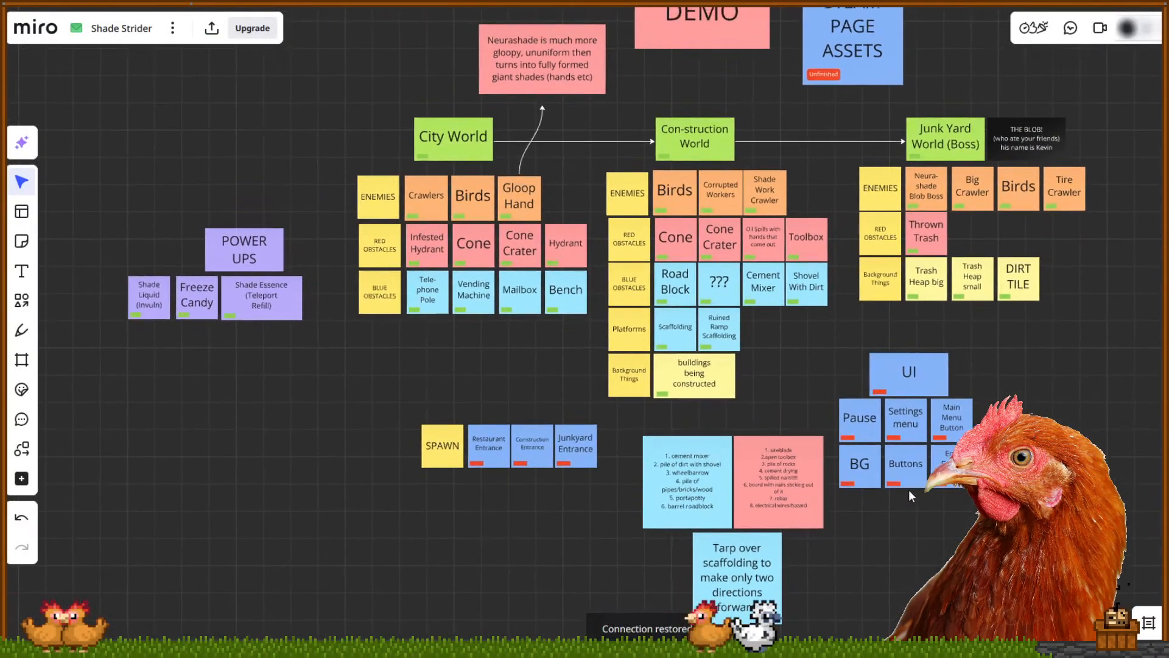
scroll(968, 454, "up", 3)
left_click_drag(983, 438, 847, 365)
left_click(786, 351)
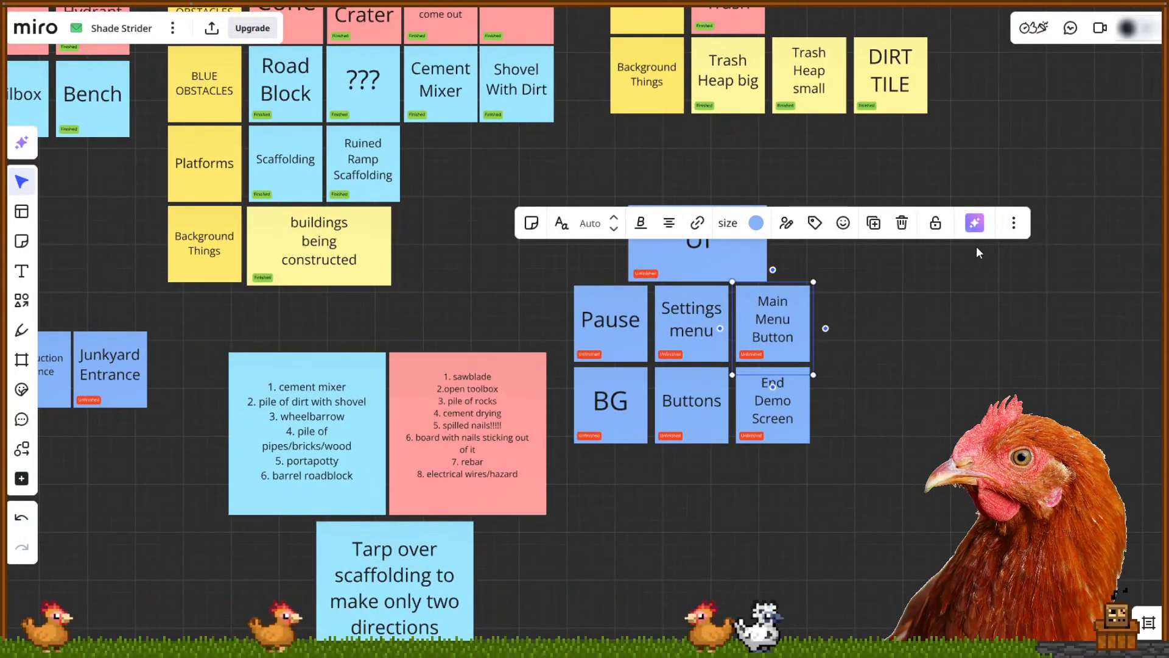
key("ctrl+v")
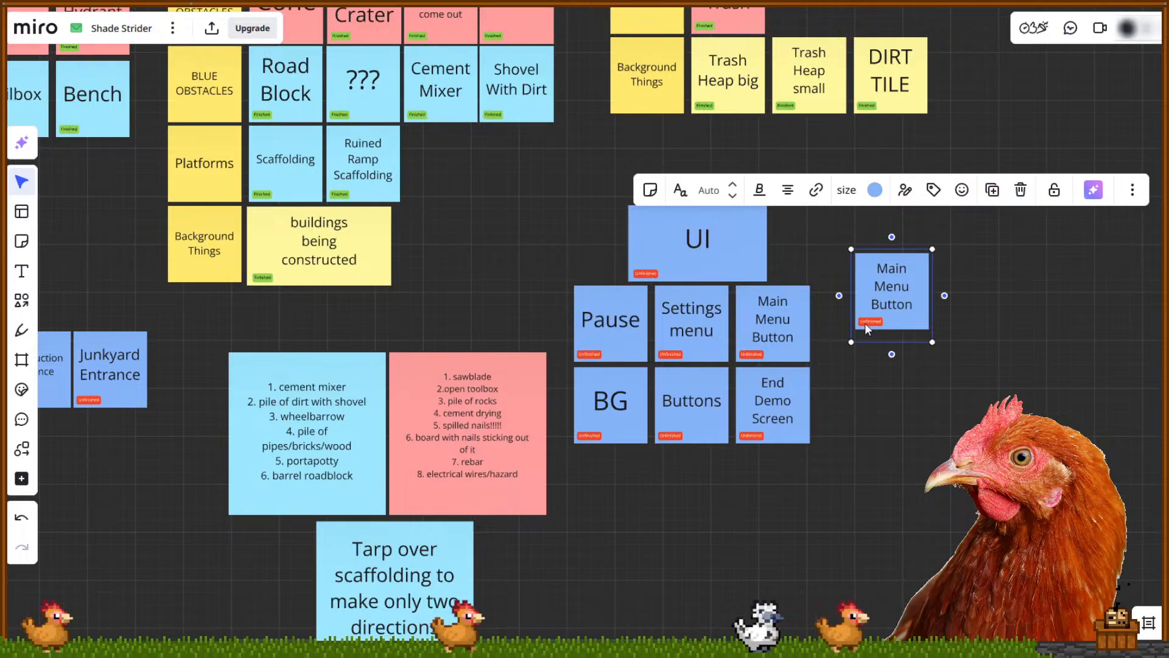
left_click_drag(916, 307, 868, 257)
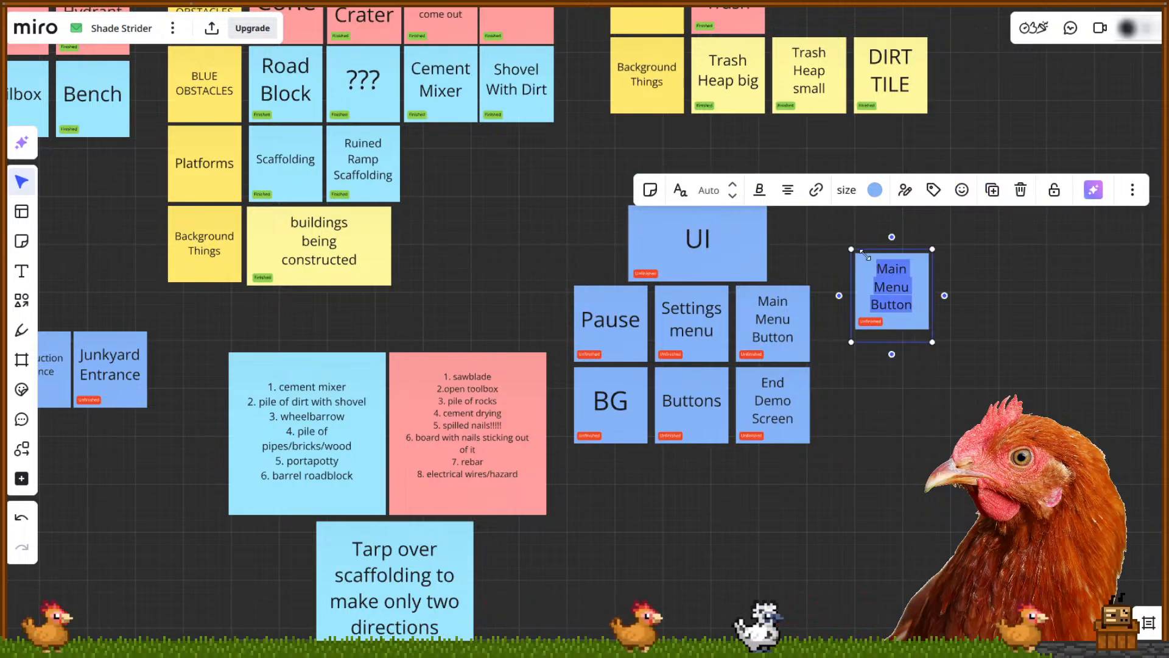
type("Load Save Screen")
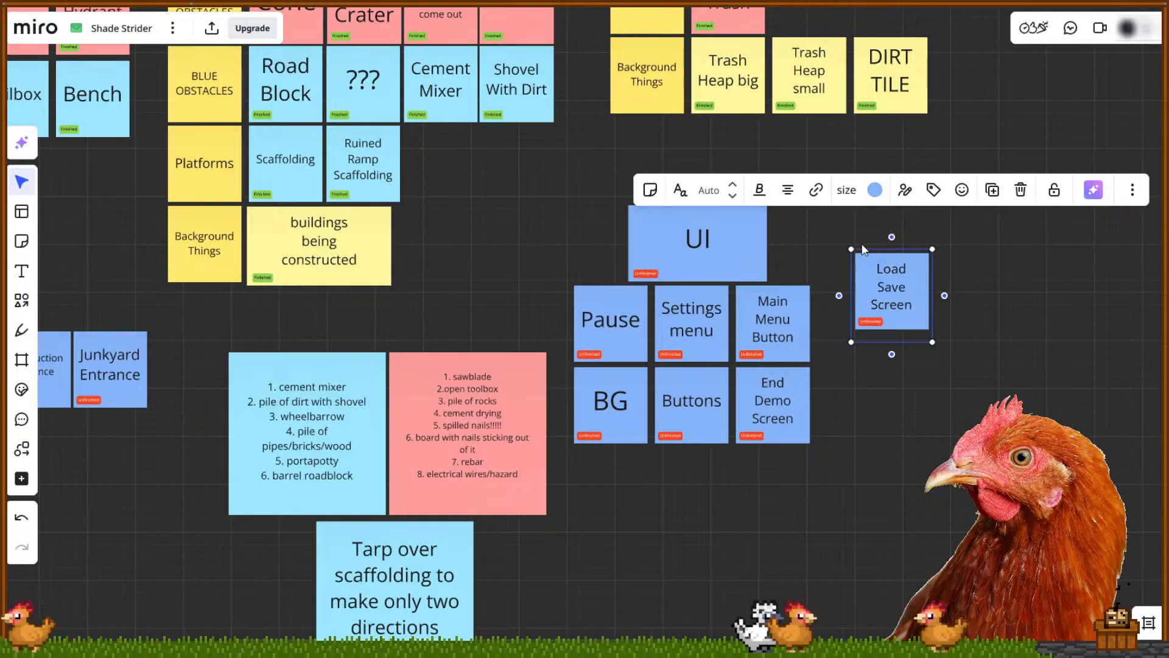
type("Load Screen")
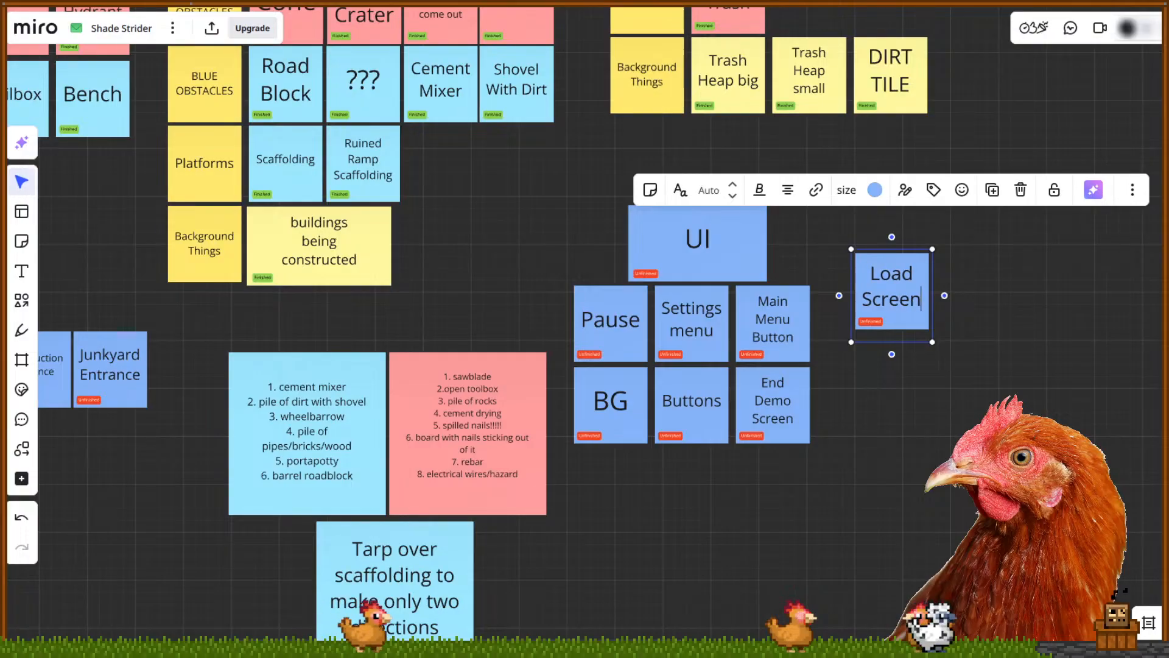
left_click(1071, 374)
left_click_drag(1031, 378, 893, 423)
scroll(783, 412, "up", 1)
left_click_drag(776, 411, 860, 355)
left_click_drag(868, 309, 1070, 335)
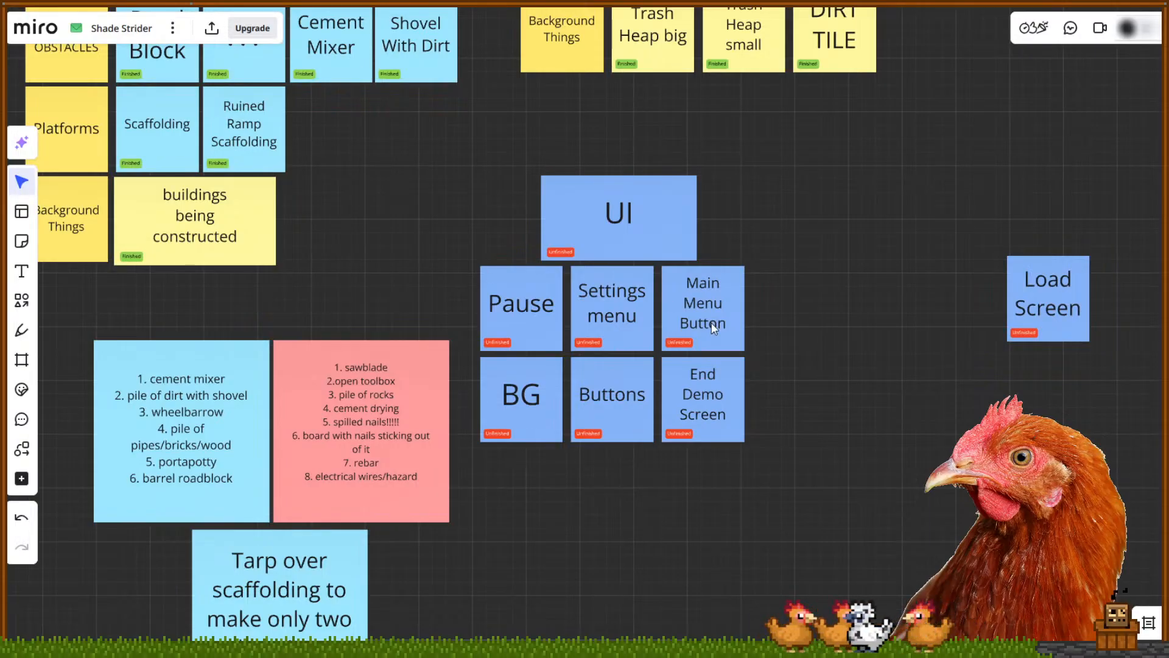
Remove the stray letters and fix the line breaks in the Main Menu note
left_click_drag(721, 333, 814, 335)
left_click(821, 326)
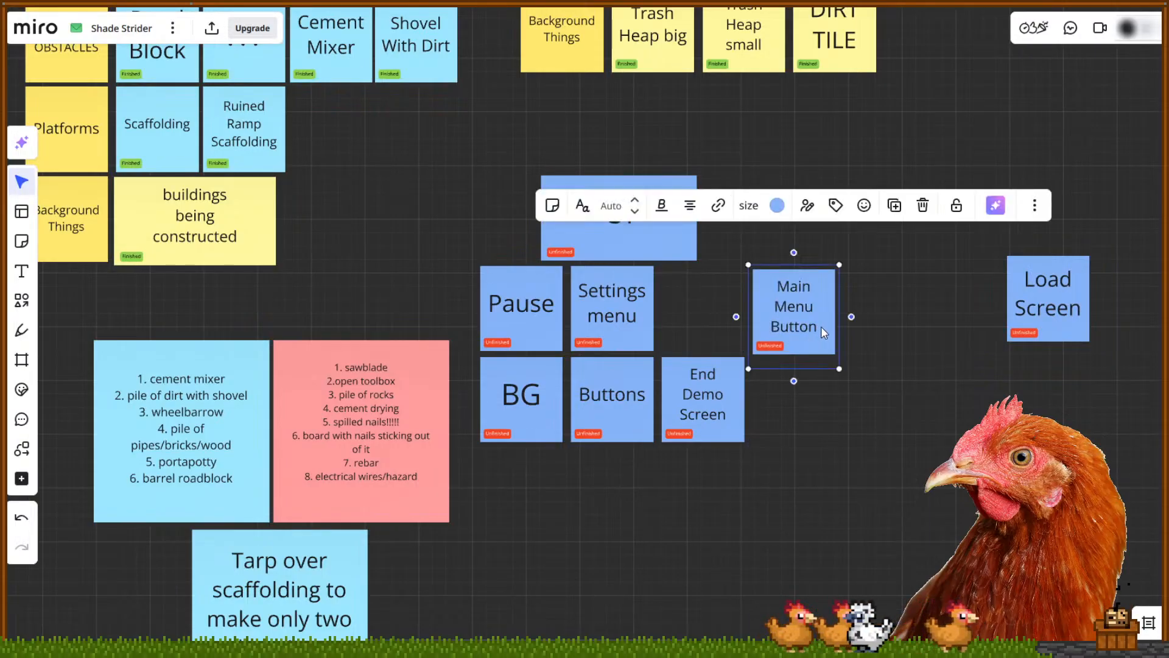
left_click(762, 329)
left_click(822, 327)
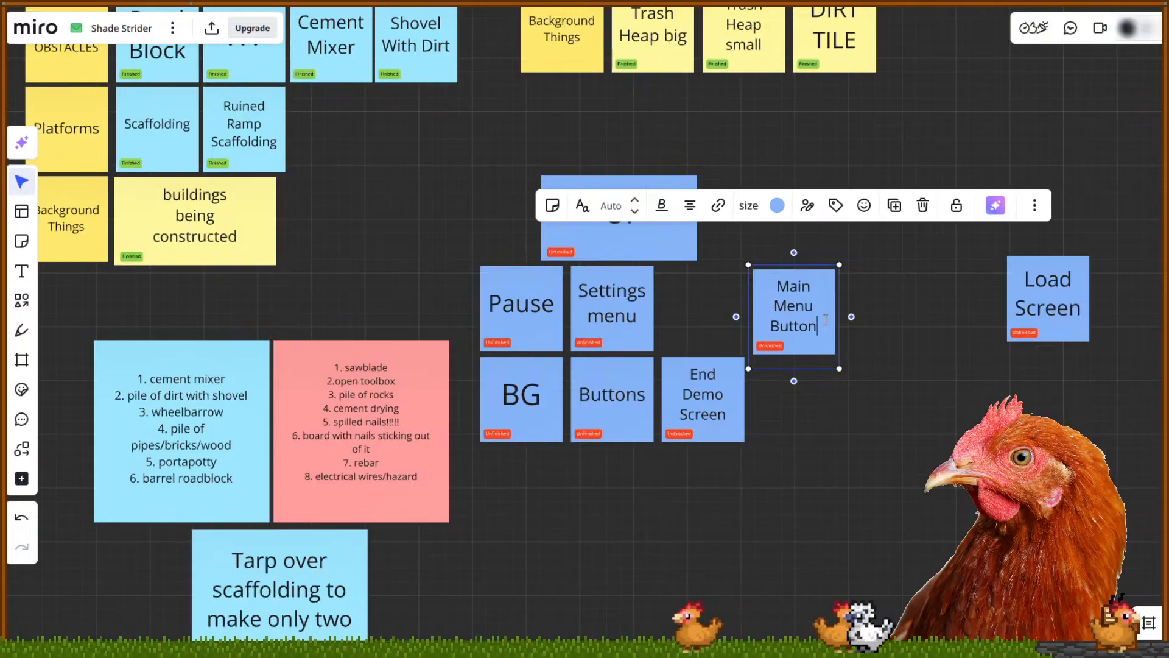
key("BackSpace")
key("BackSpace")
key("Return")
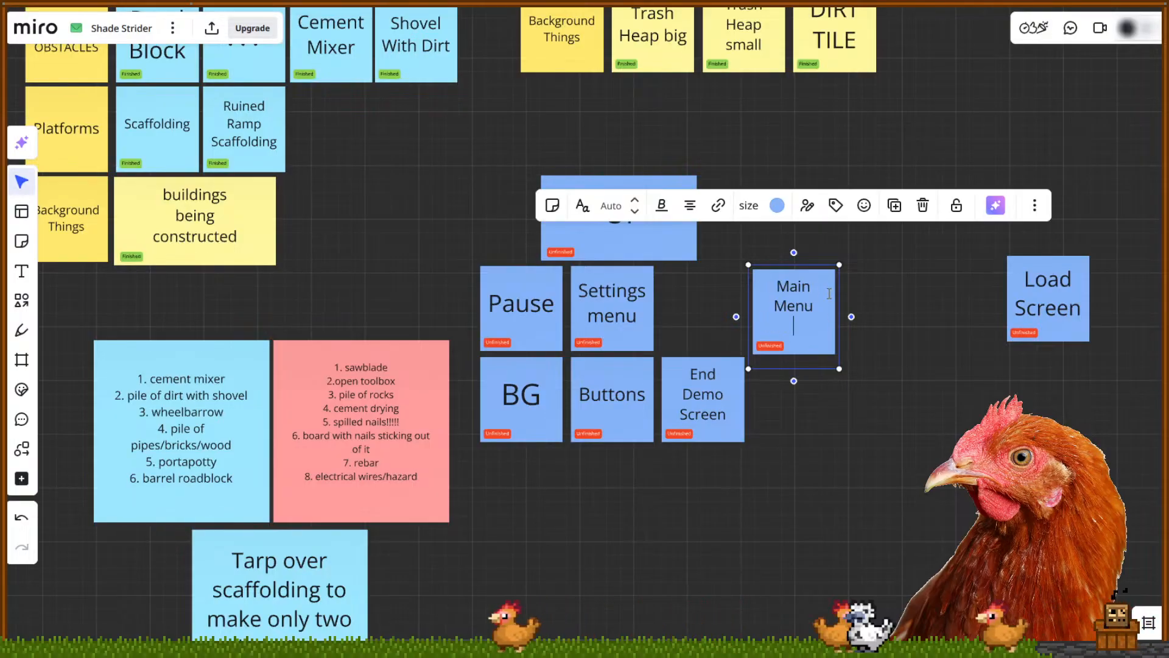
left_click(864, 278)
Row up Main Menu, Settings menu, Pause and End Demo Screen, with Load Screen below Main Menu
left_click_drag(802, 337, 855, 224)
left_click_drag(652, 320, 969, 227)
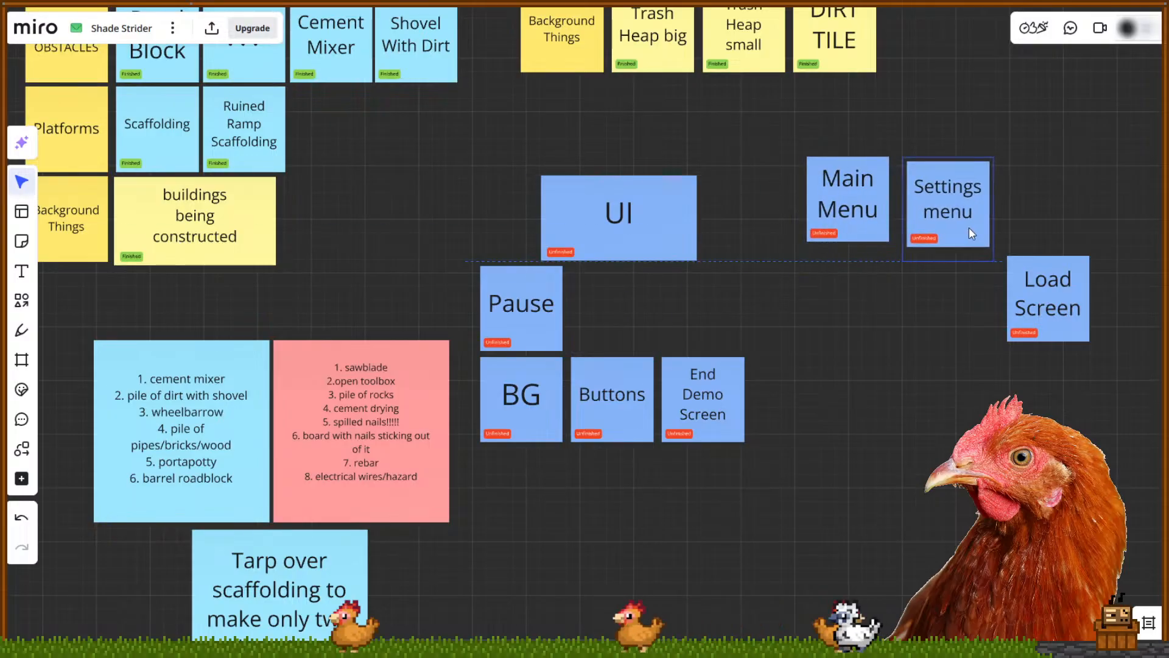
left_click_drag(742, 427, 1151, 232)
left_click_drag(1159, 346, 1132, 351)
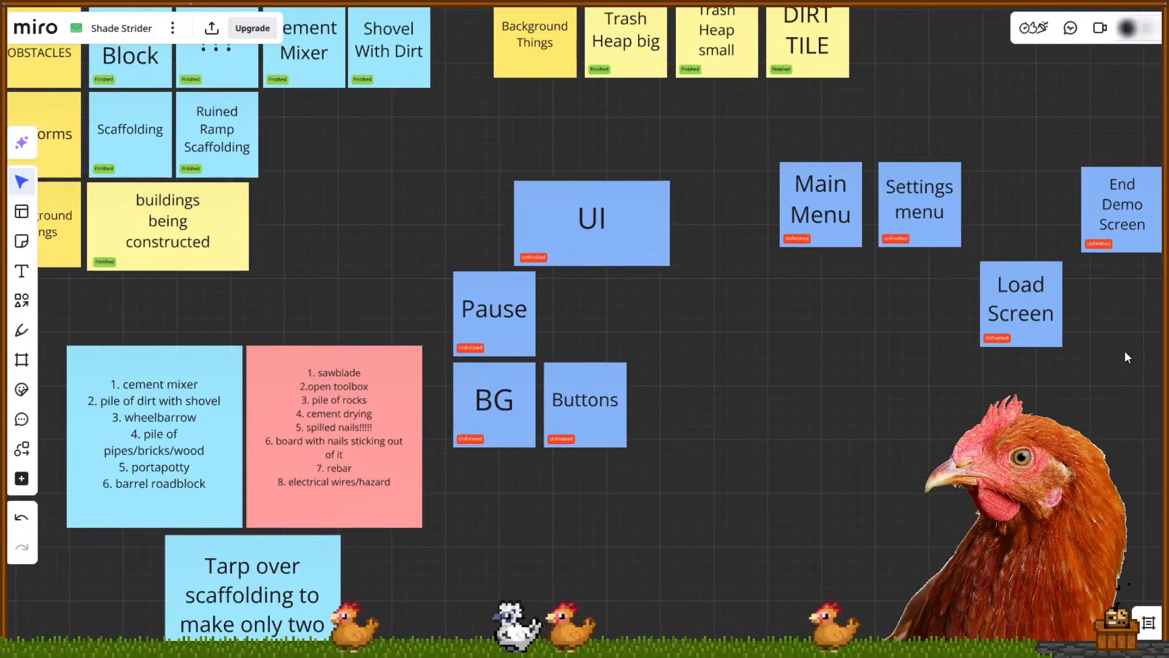
left_click_drag(1052, 334, 853, 325)
left_click_drag(513, 351, 1041, 236)
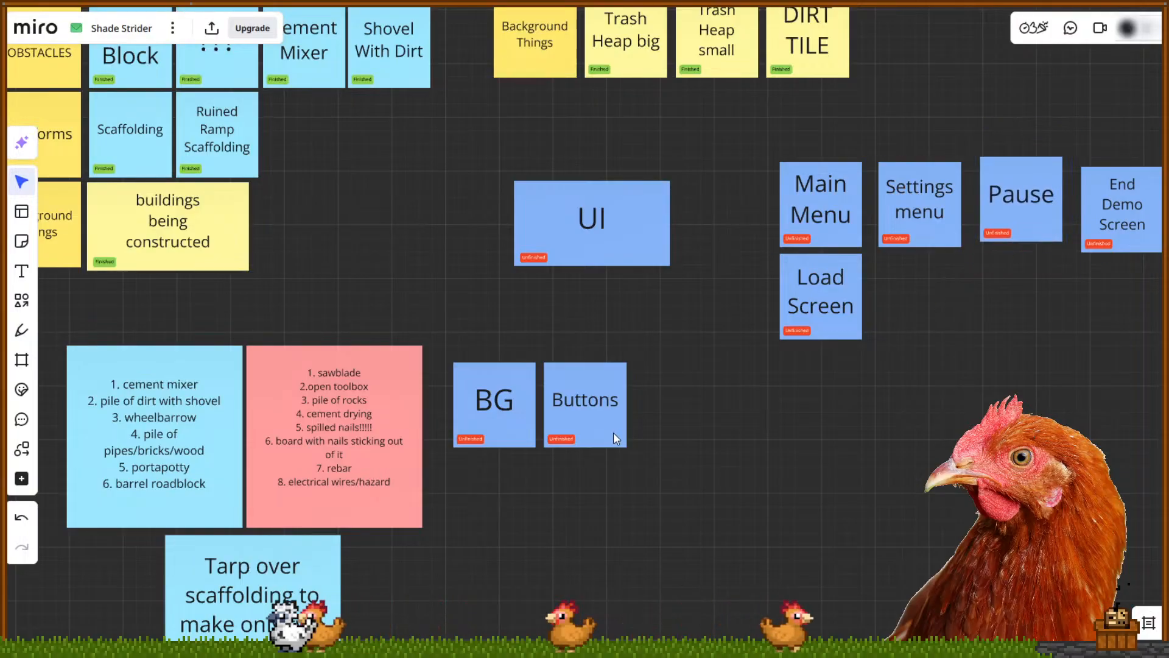
Delete the BG and Buttons notes and paste a copy of the Load Screen note
left_click_drag(664, 479, 419, 320)
left_click_drag(670, 425, 666, 371)
key("Delete")
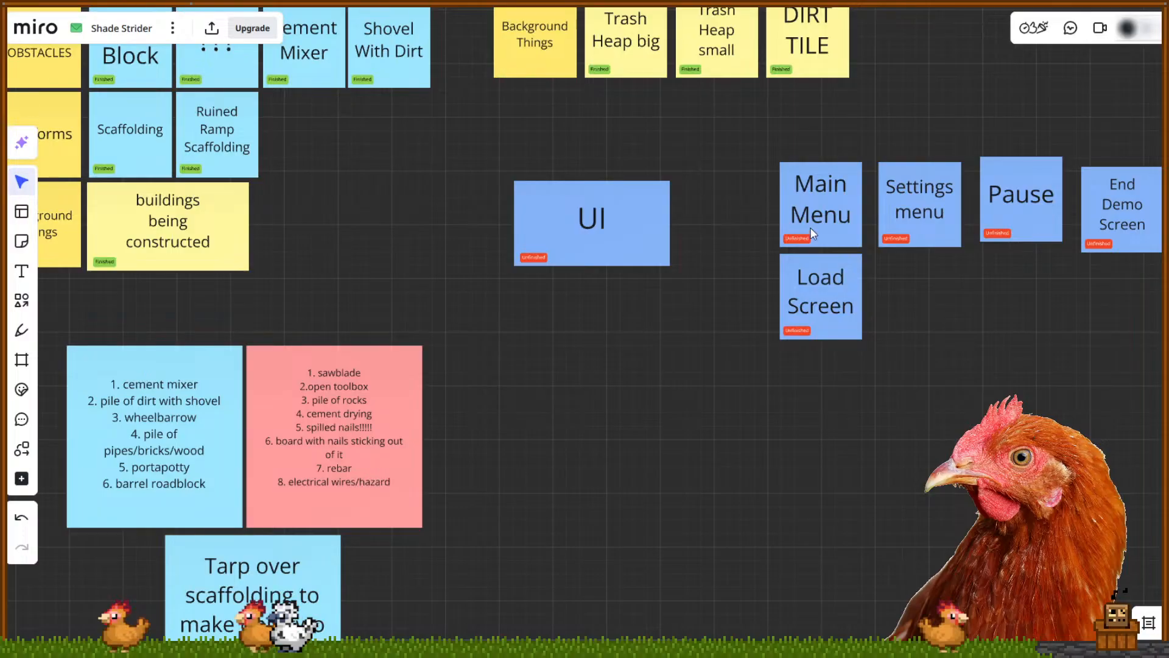
left_click(834, 327)
key("ctrl+c")
key("ctrl+v")
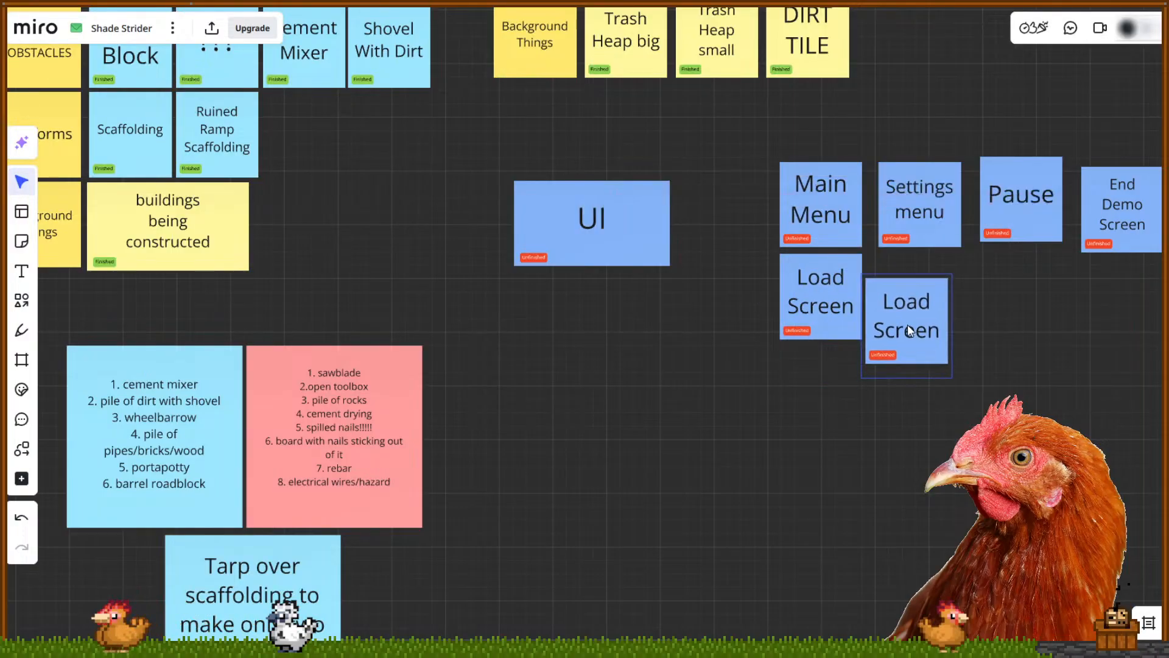
Rename the copied note to 'Level Preview Screen' and nudge Pause into line with the row
double_click(925, 305)
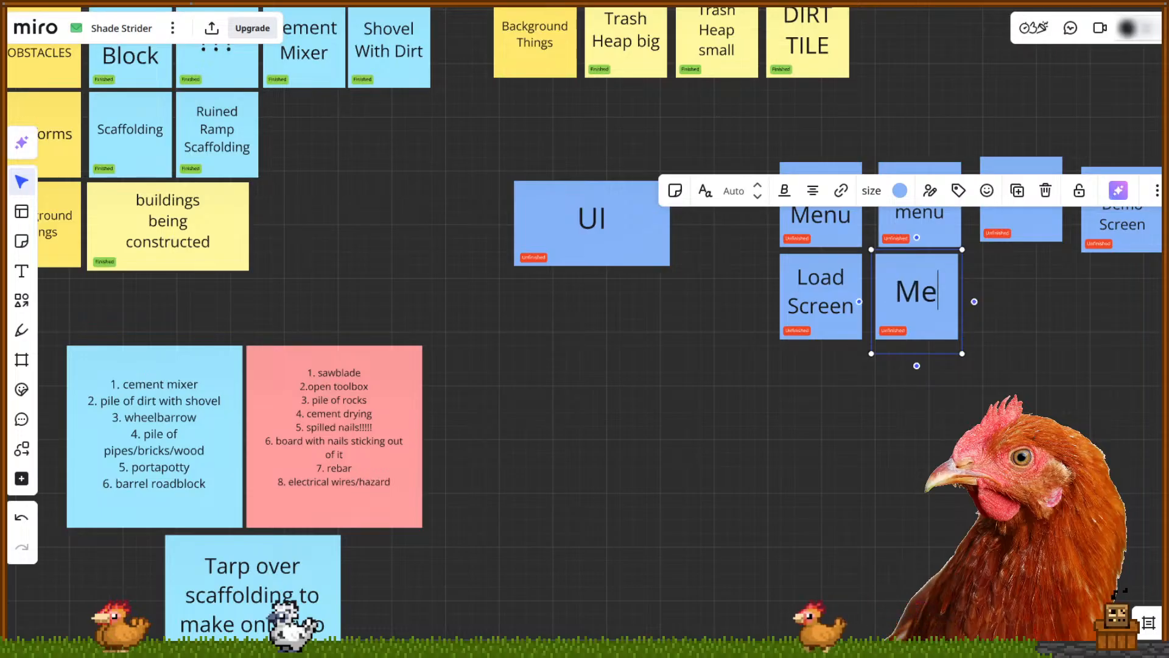
type("Level Pre")
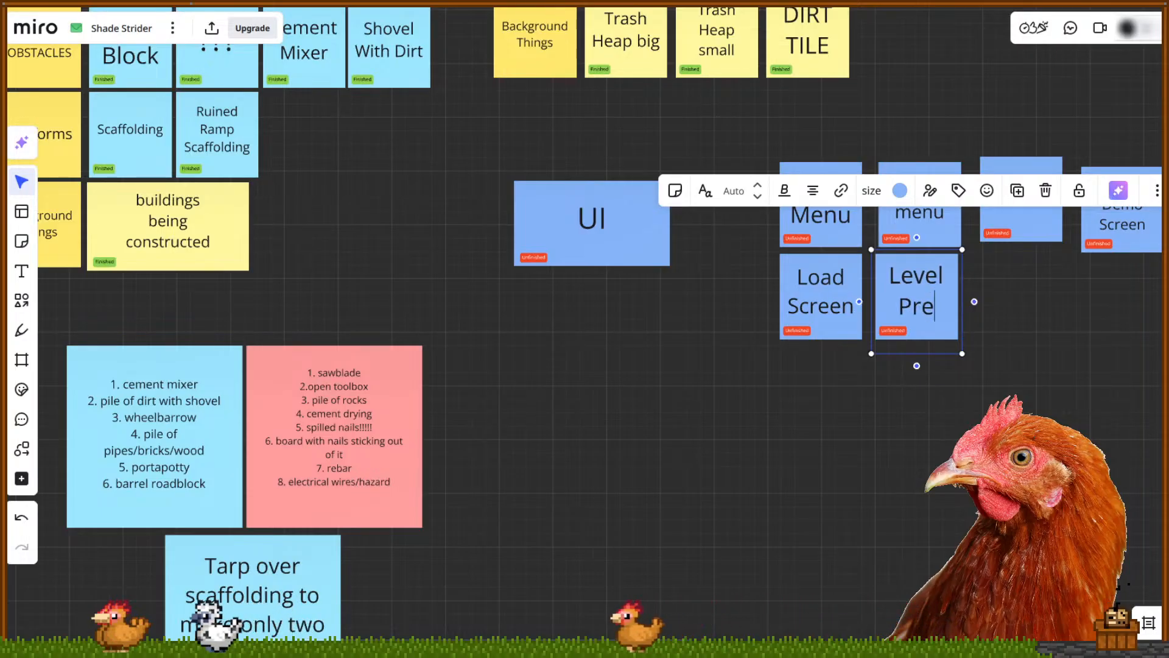
type("view Screen")
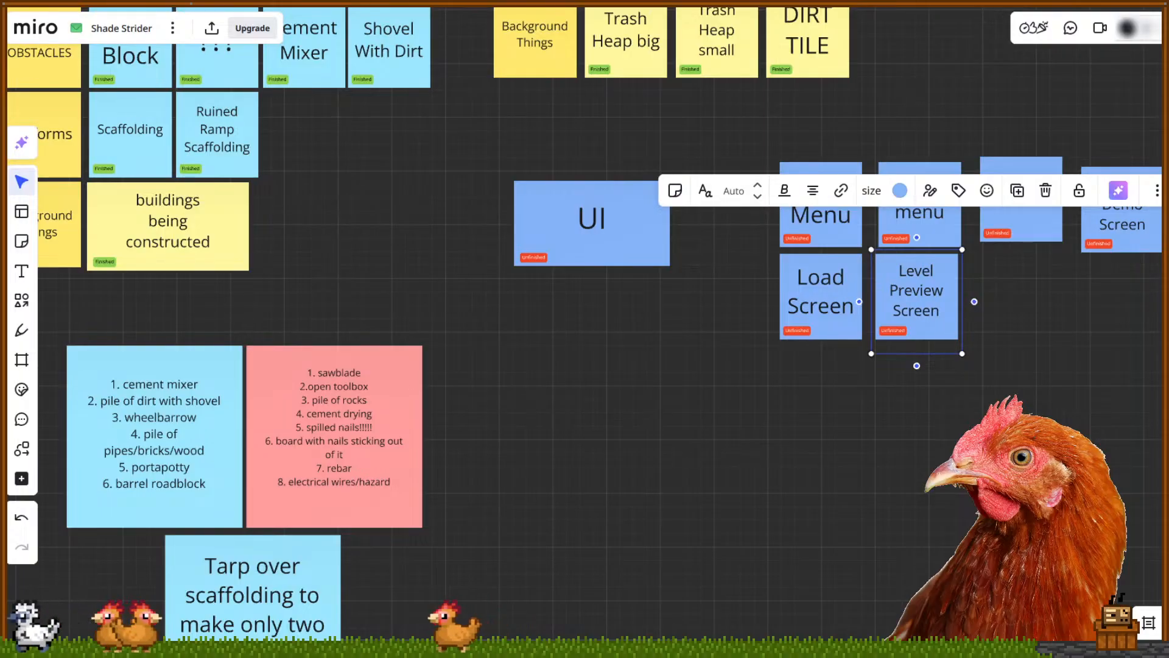
left_click(993, 315)
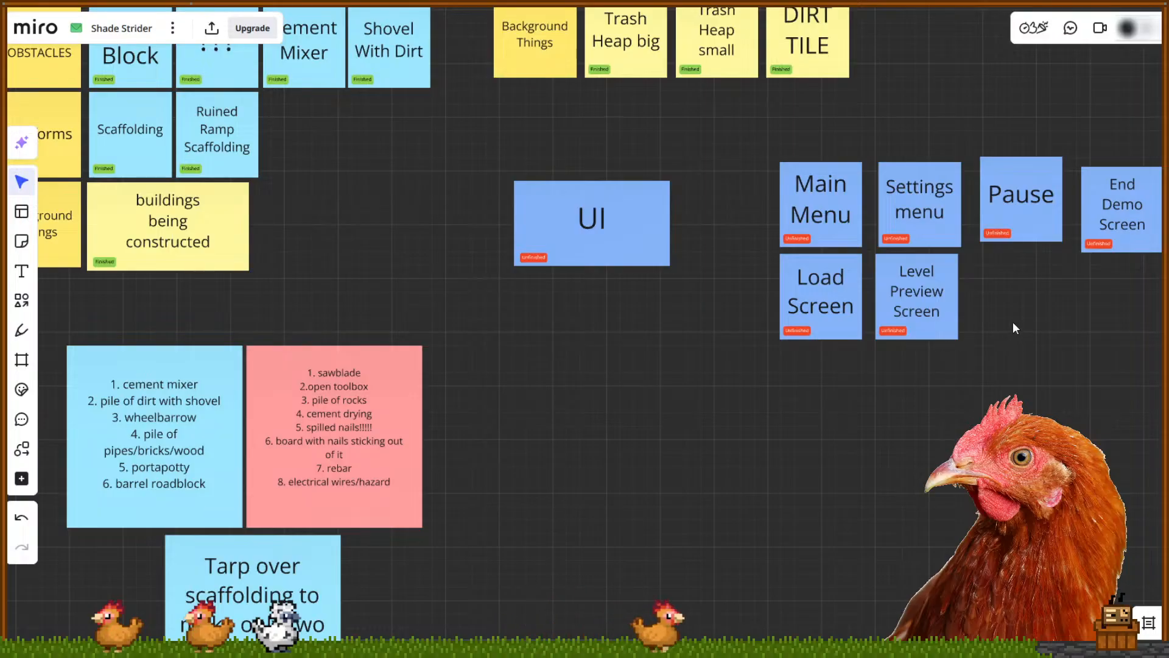
left_click_drag(776, 126, 913, 352)
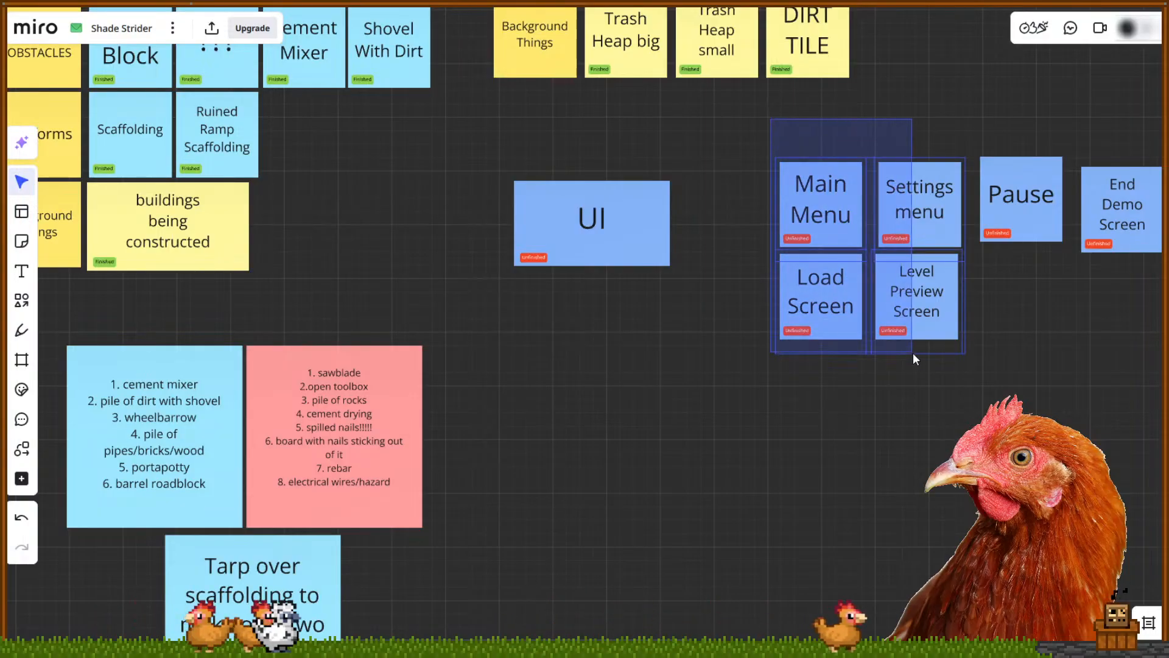
left_click(957, 400)
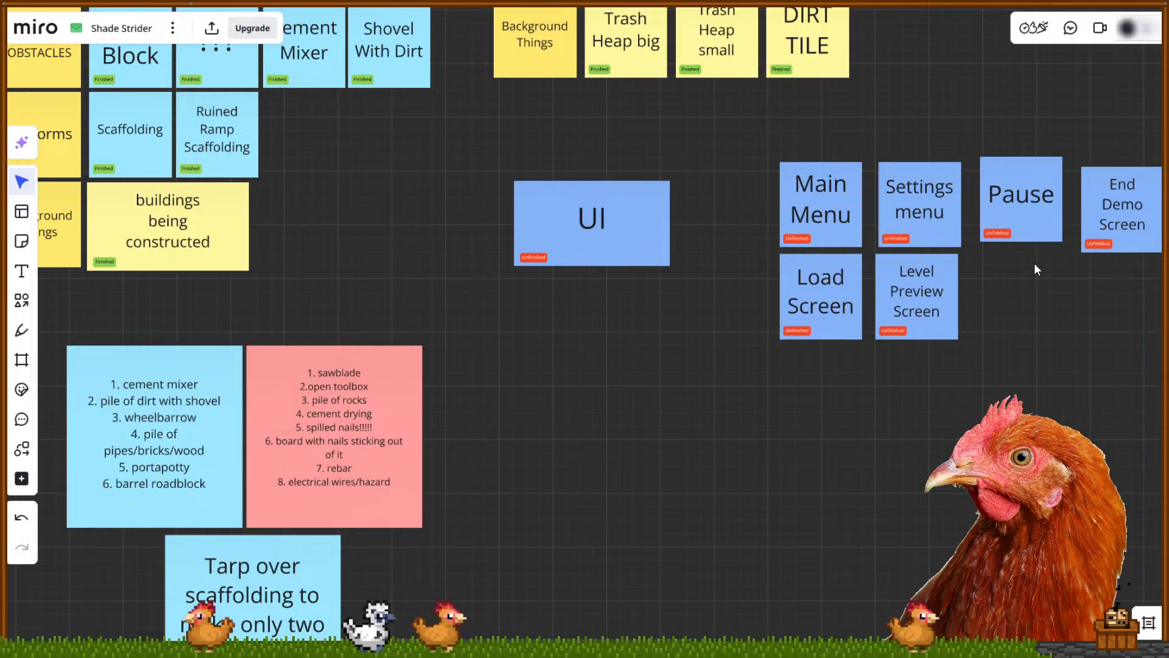
left_click_drag(1044, 235, 1039, 239)
Add Complete Level Screen and Death Screen notes beside it in the lower row
left_click_drag(1139, 229, 1070, 336)
double_click(1070, 332)
type("Complete Level Screen")
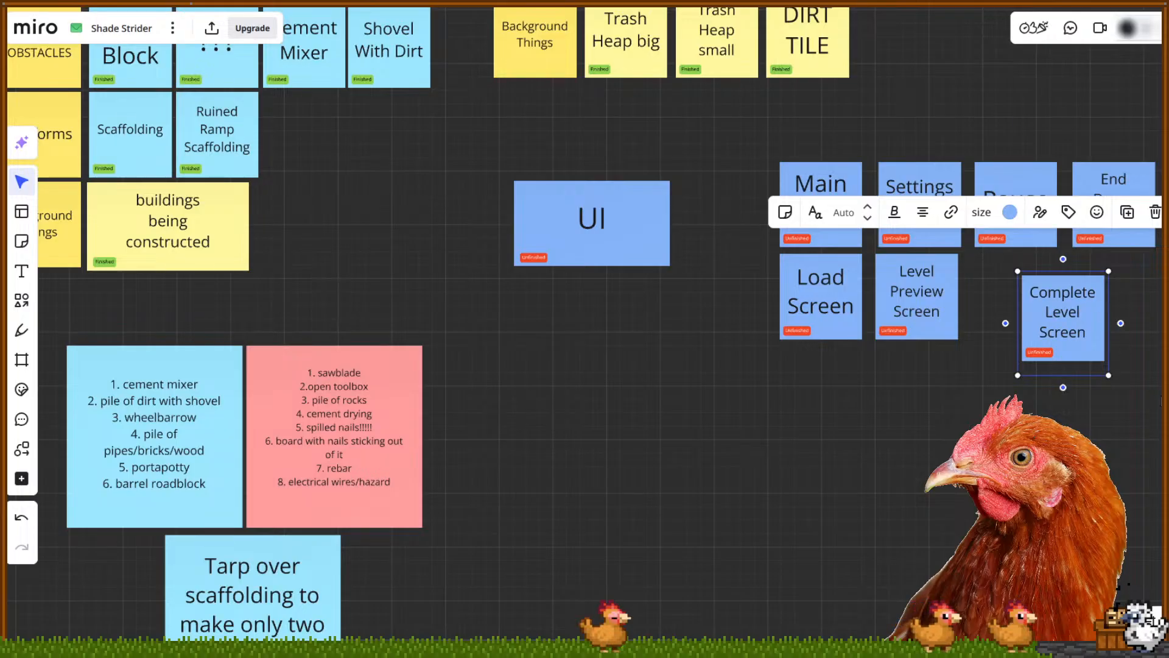
left_click_drag(1088, 345, 1126, 327)
left_click_drag(1090, 281, 1064, 268)
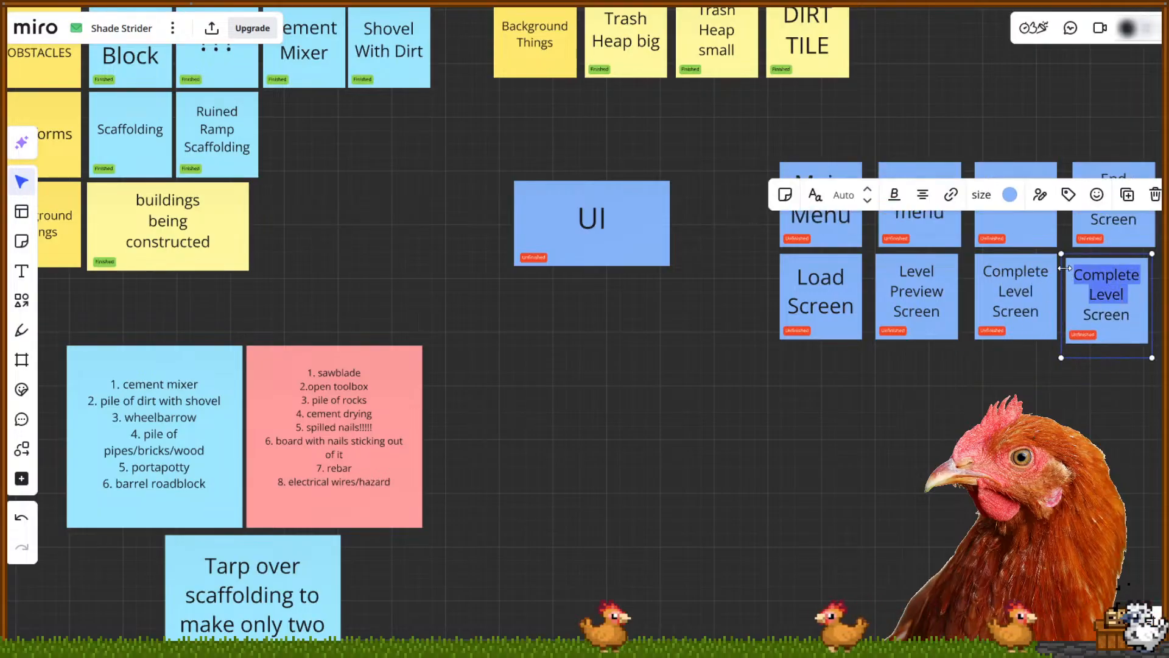
type("Death")
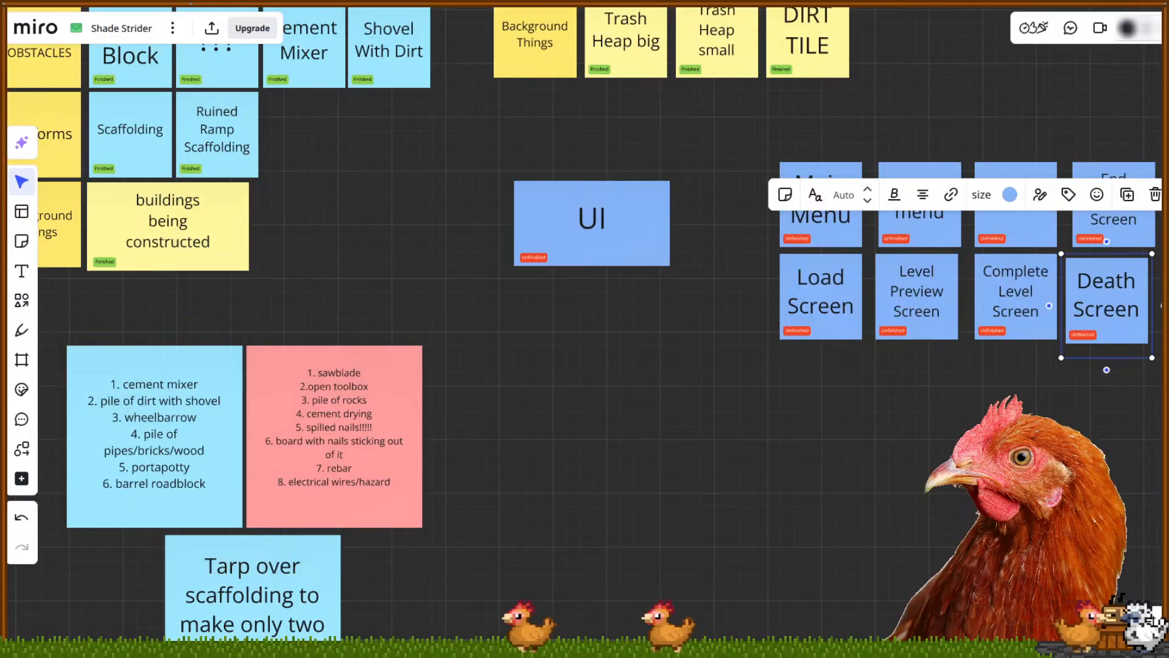
left_click(1121, 355)
left_click_drag(1122, 342, 1122, 339)
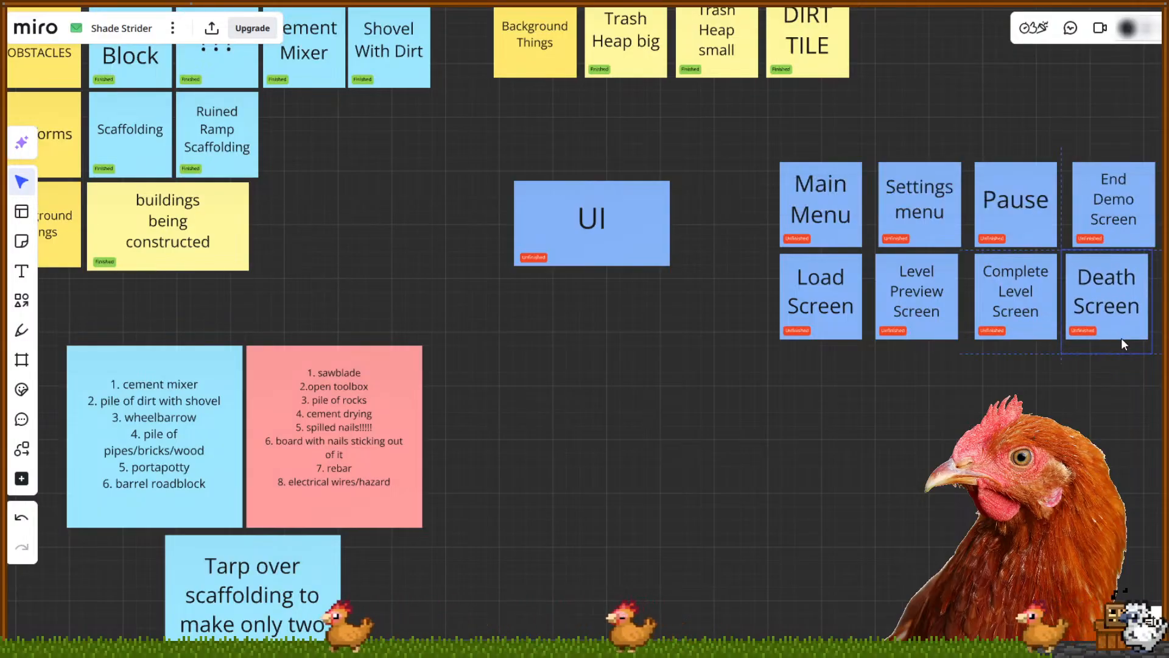
left_click_drag(925, 376, 896, 397)
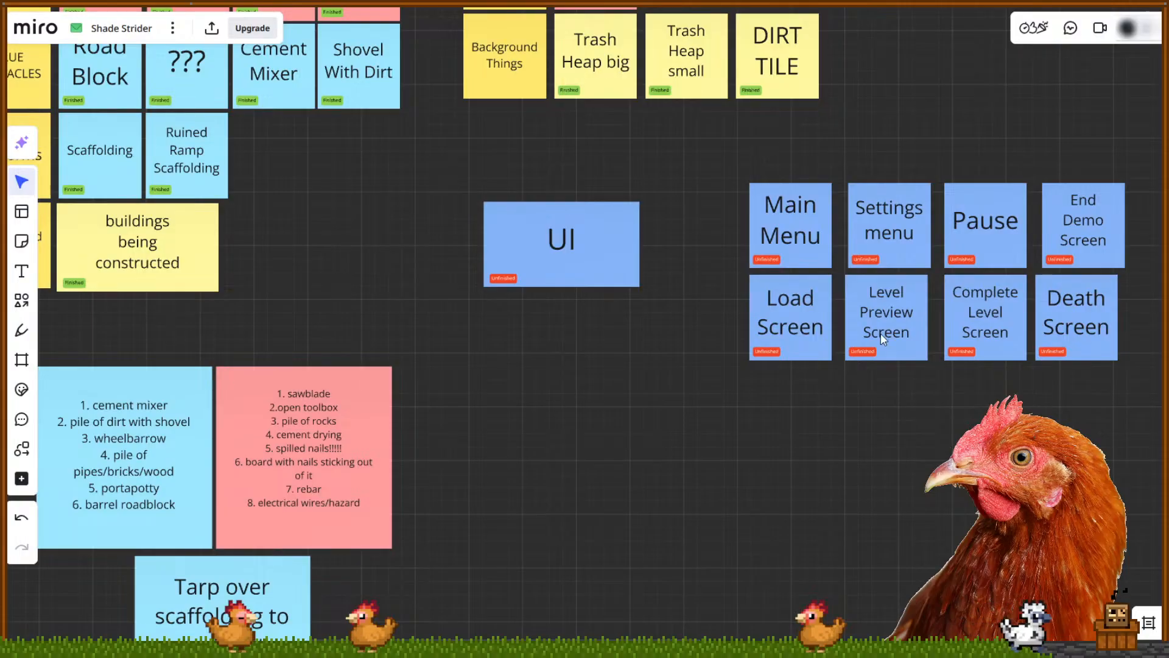
Replace 'Level Preview' with 'Stage Select' in the second-row screen note
left_click_drag(892, 304, 892, 294)
left_click(914, 313)
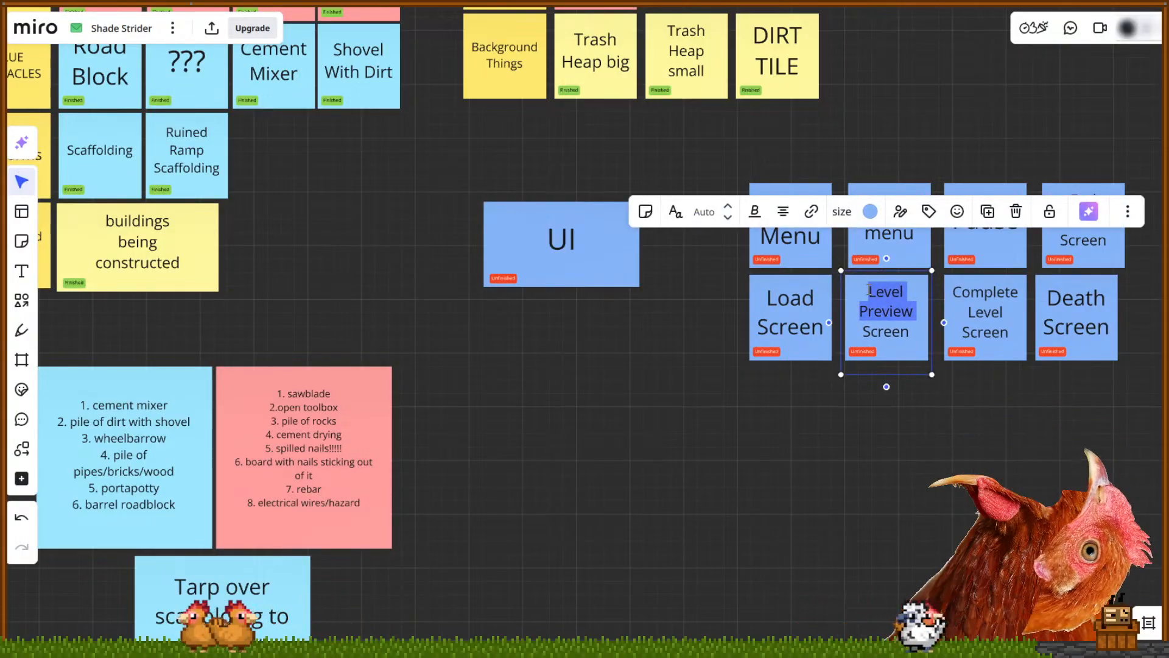
type("Stage Select")
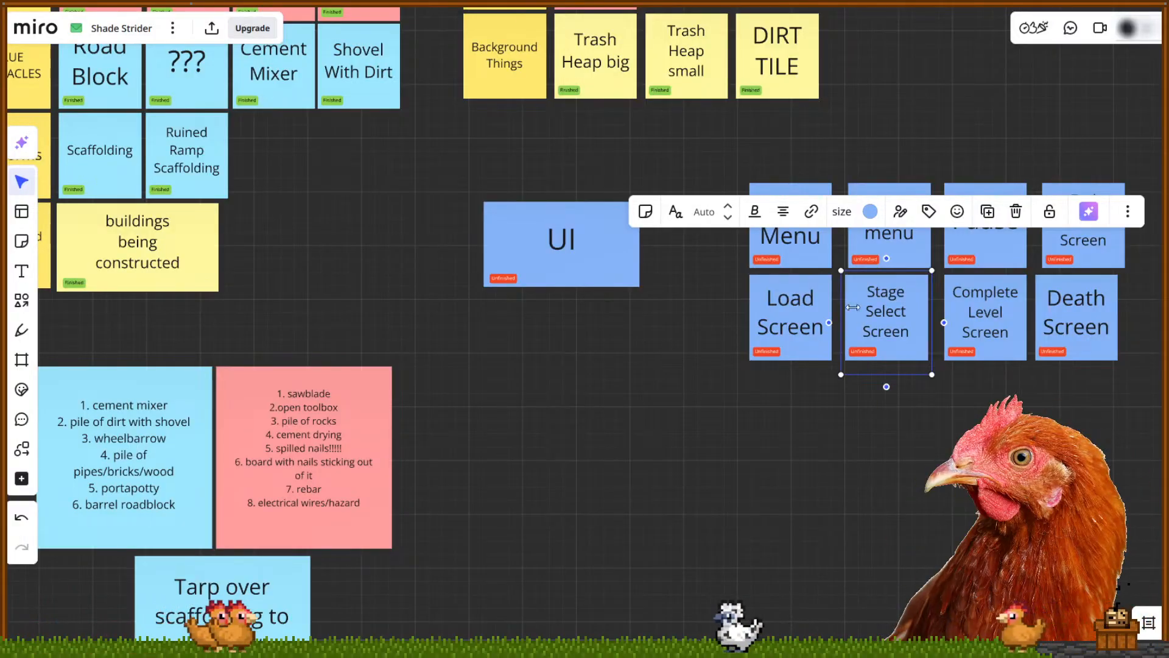
left_click(992, 405)
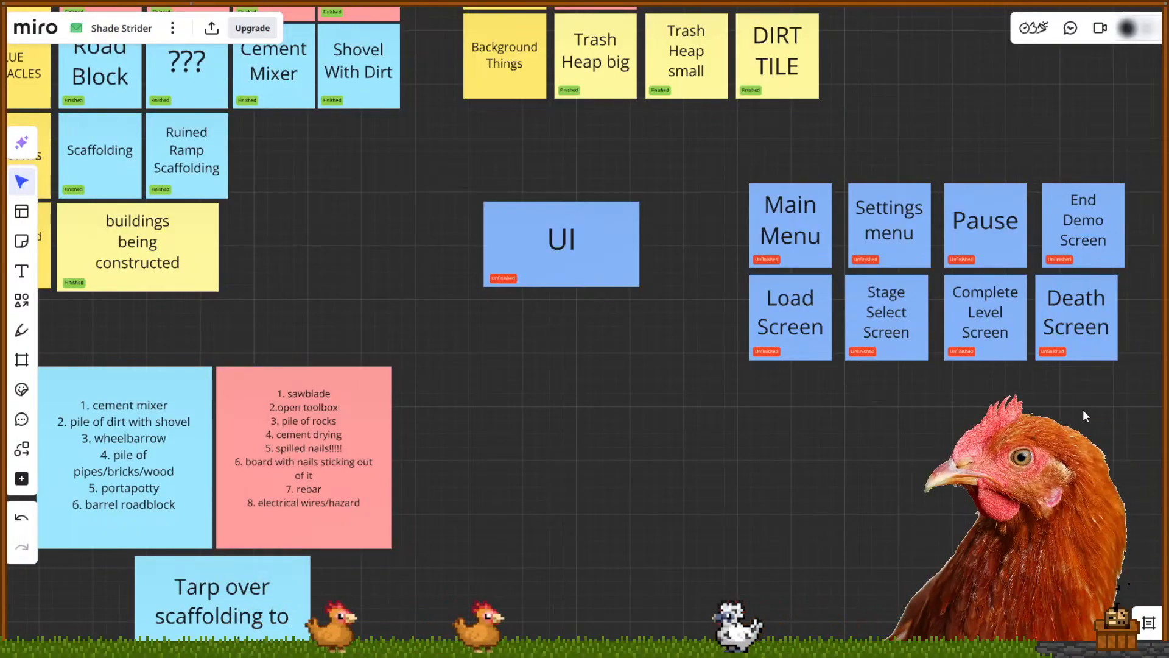
Nudge End Demo, Stage Select, Settings menu, Main Menu and Load Screen notes into alignment
left_click_drag(1088, 240, 1083, 244)
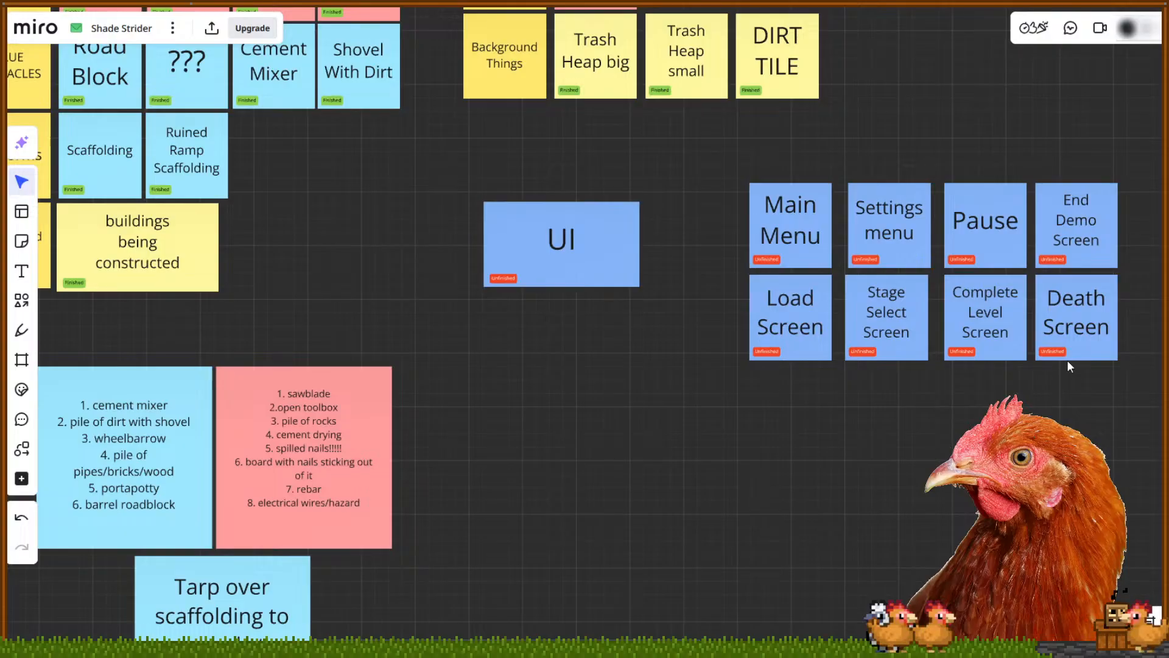
left_click_drag(894, 360, 902, 353)
left_click_drag(916, 264, 920, 261)
left_click(882, 272)
left_click_drag(814, 262, 823, 265)
left_click_drag(806, 313, 819, 317)
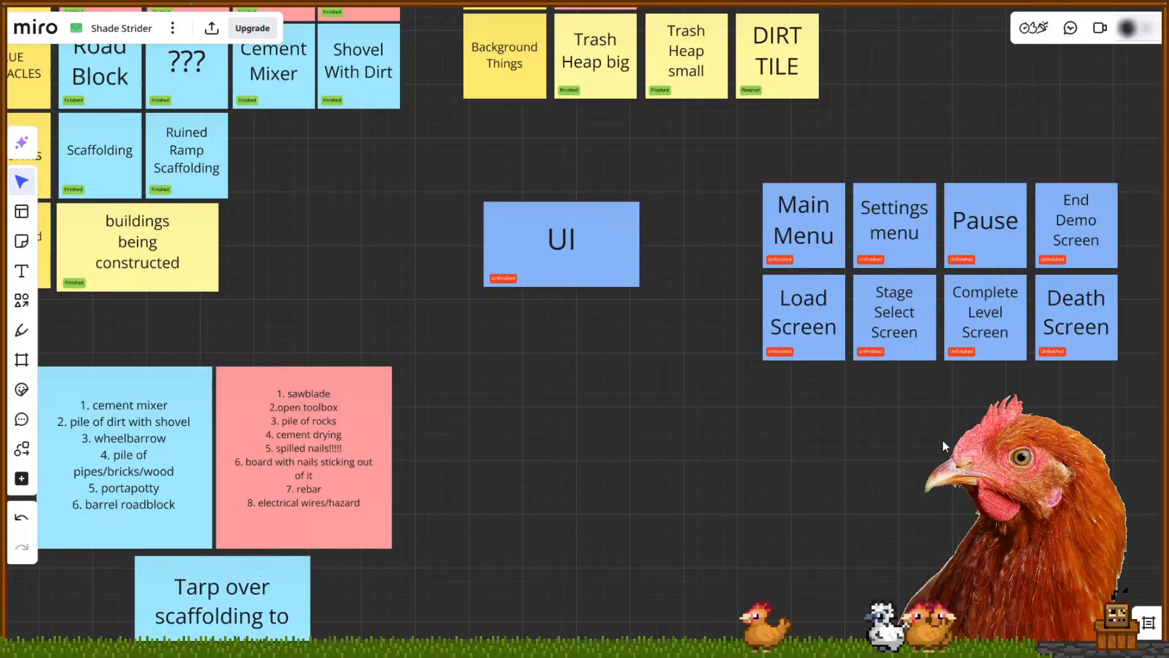
Move the whole eight-note grid directly beneath the UI heading note
left_click_drag(1113, 396, 740, 137)
left_click_drag(975, 314, 649, 431)
left_click_drag(935, 450, 989, 399)
left_click(989, 398)
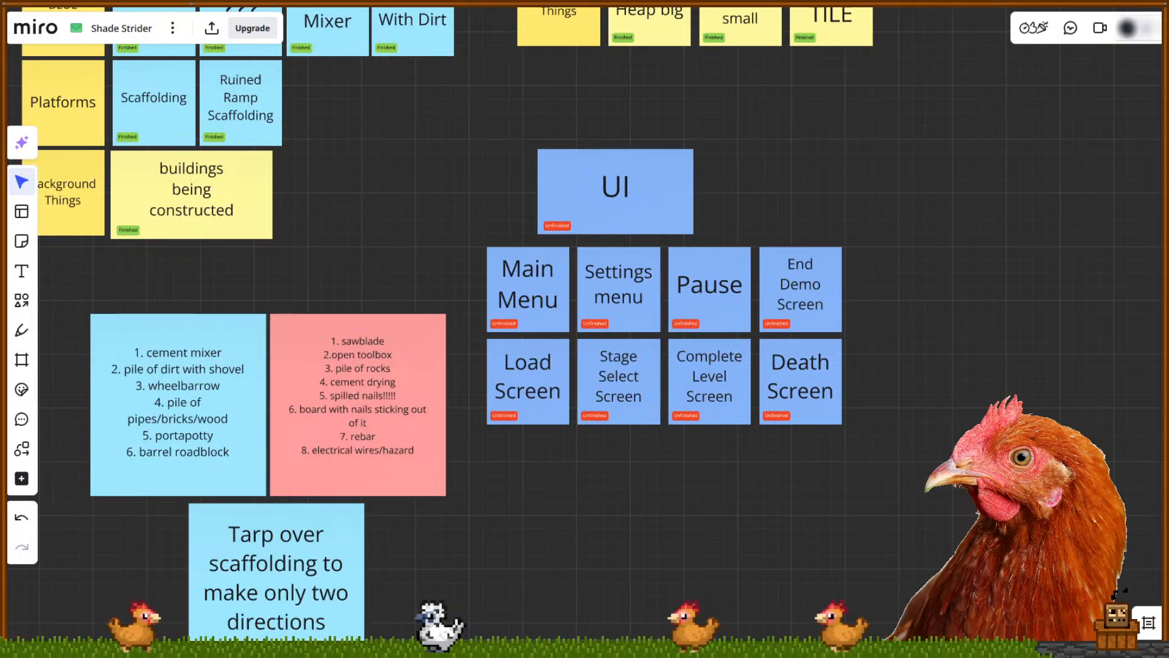
left_click(835, 416)
left_click(625, 324)
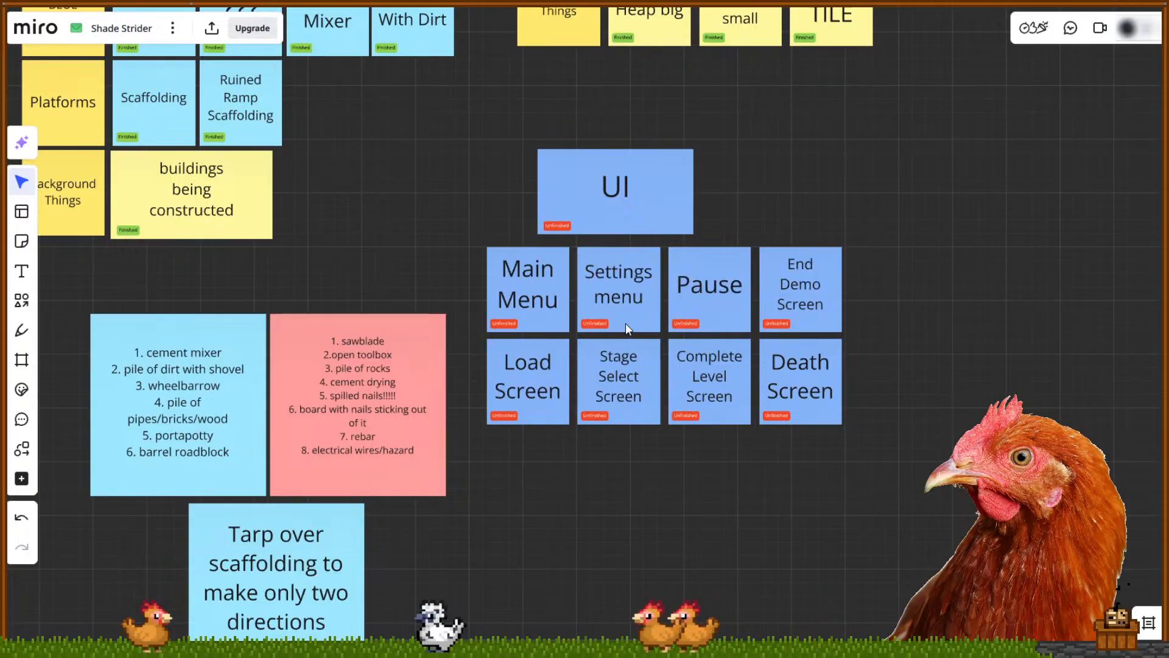
left_click(537, 336)
Duplicate Main Menu as a 'Hard Mode Main Menu' note below the UI grid
left_click(536, 318)
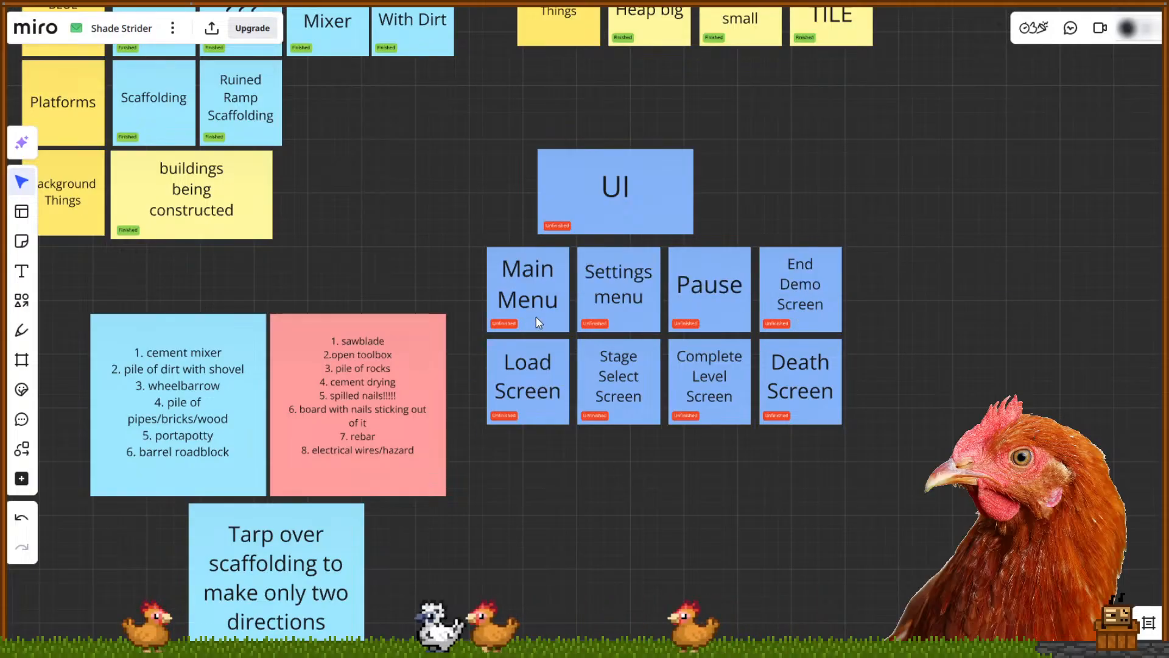
left_click_drag(527, 304, 993, 320)
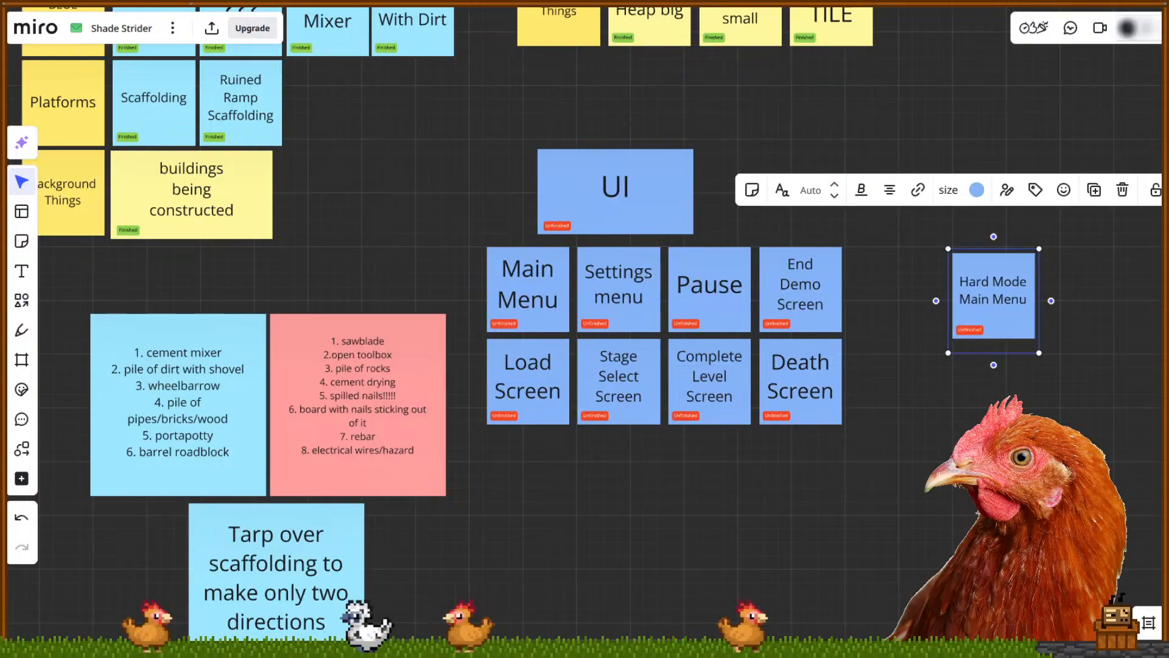
left_click(1047, 339)
left_click_drag(1016, 323, 572, 527)
Move the four lower screen notes into the top row, undoing the accidental hazards-note move
left_click_drag(470, 383, 743, 379)
key("ctrl+z")
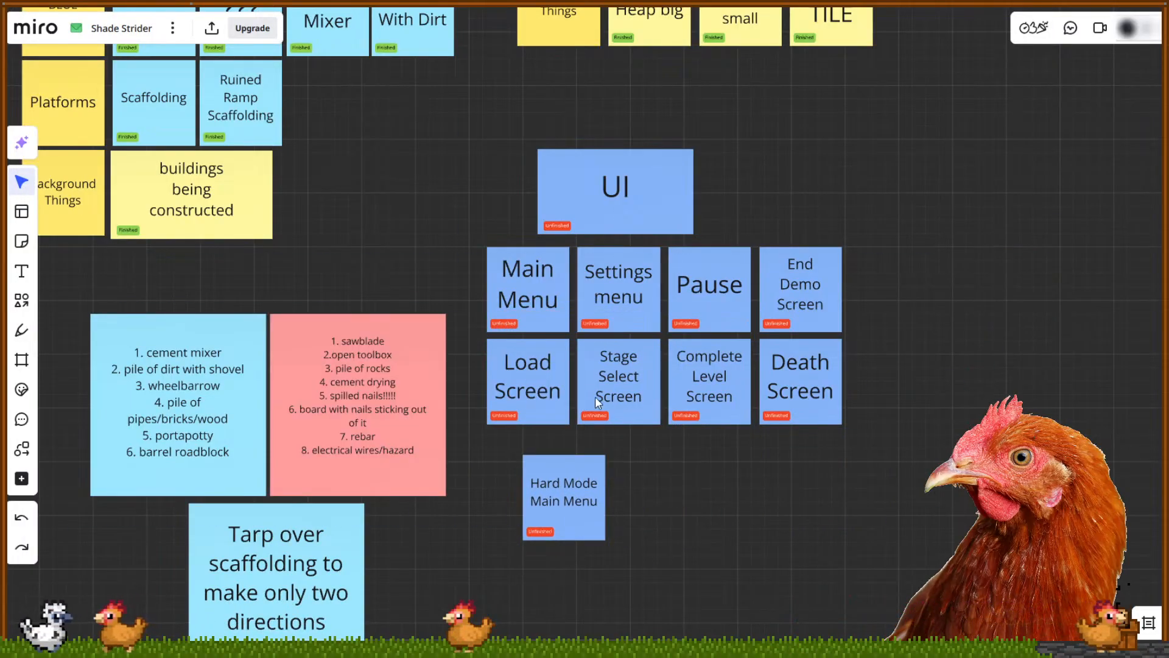
left_click_drag(493, 403, 906, 392)
left_click_drag(803, 411, 1165, 319)
left_click_drag(576, 503, 644, 400)
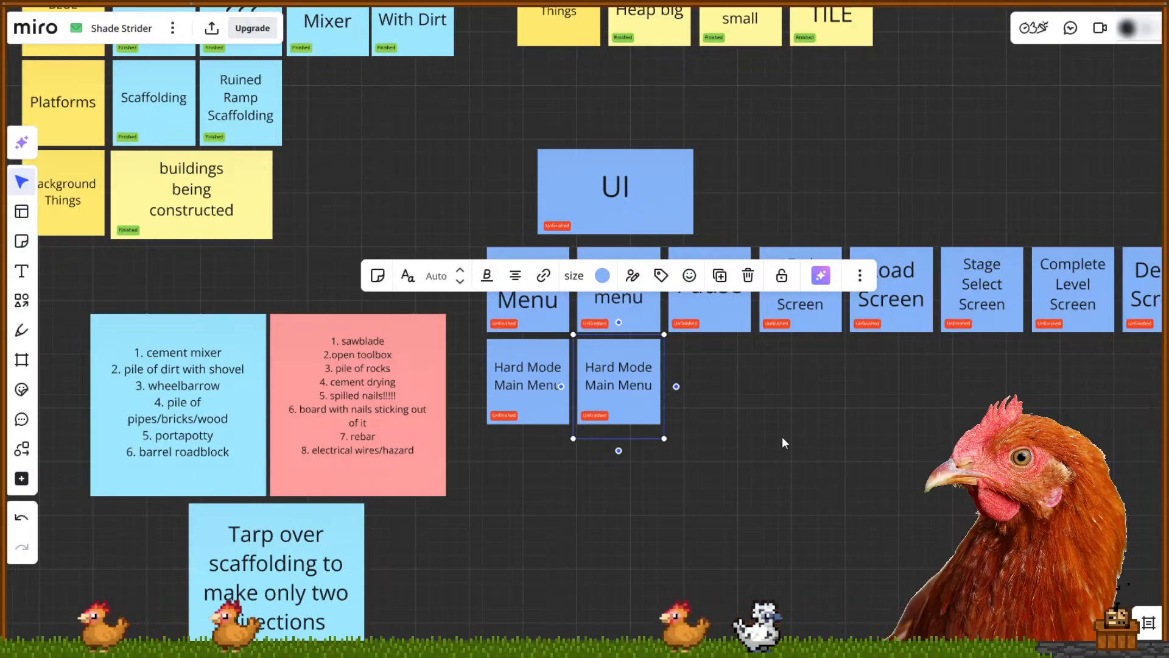
Change the copied Hard Mode Main Menu sticky's text to 'Admin Panel'
left_click(656, 393)
left_click(654, 391)
left_click_drag(653, 390, 595, 369)
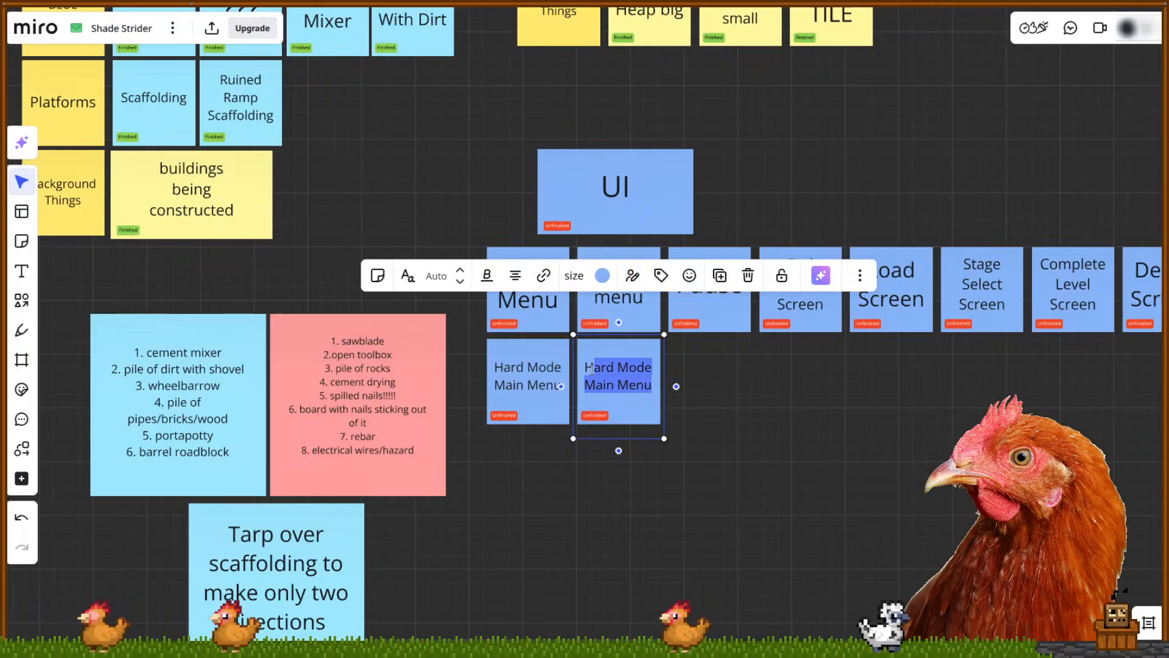
key("BackSpace")
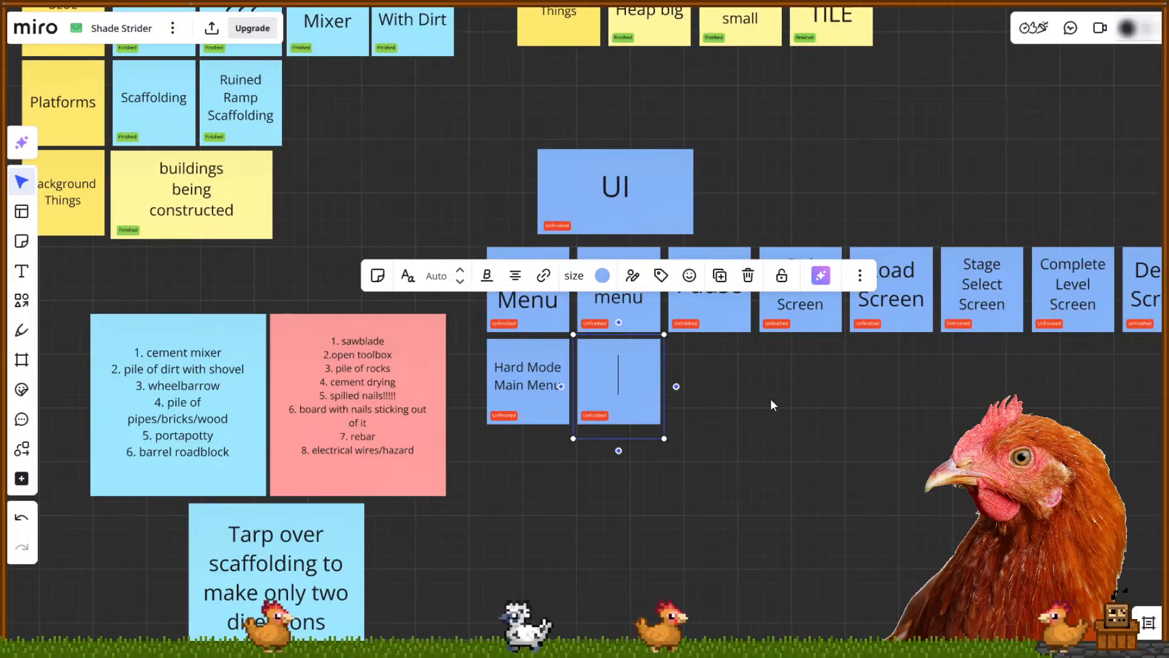
type("Admin Panel")
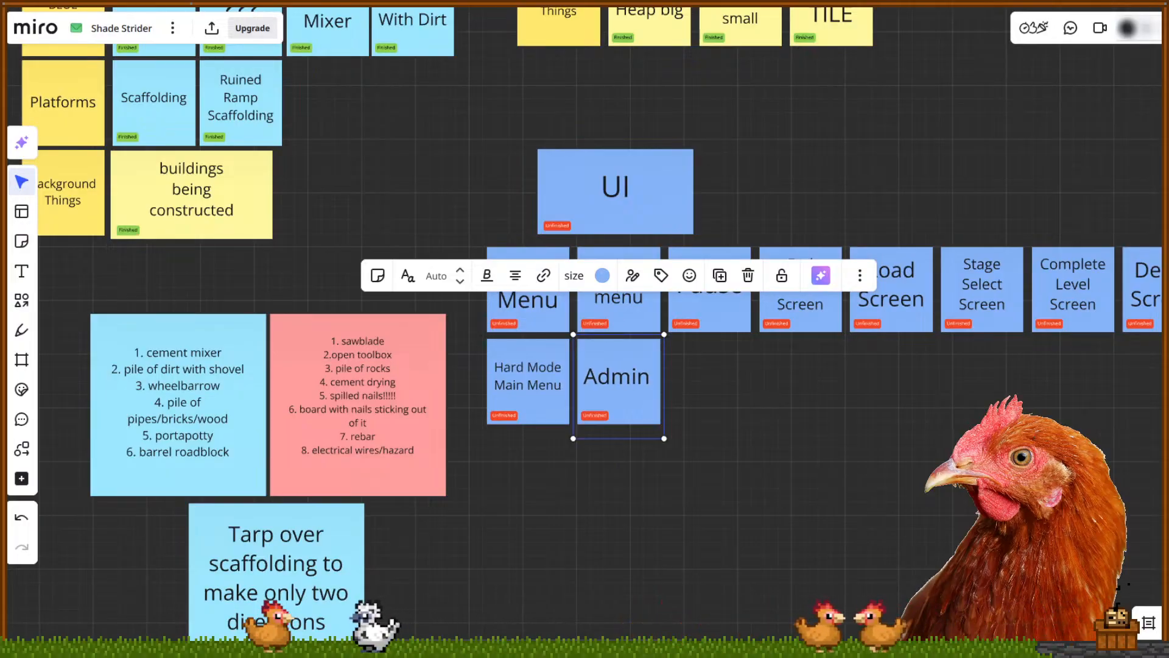
Duplicate the Admin Panel note and place the copy beside it, under Pause
left_click(785, 398)
left_click(656, 405)
key("ctrl+c")
key("ctrl+v")
left_click_drag(663, 419, 719, 404)
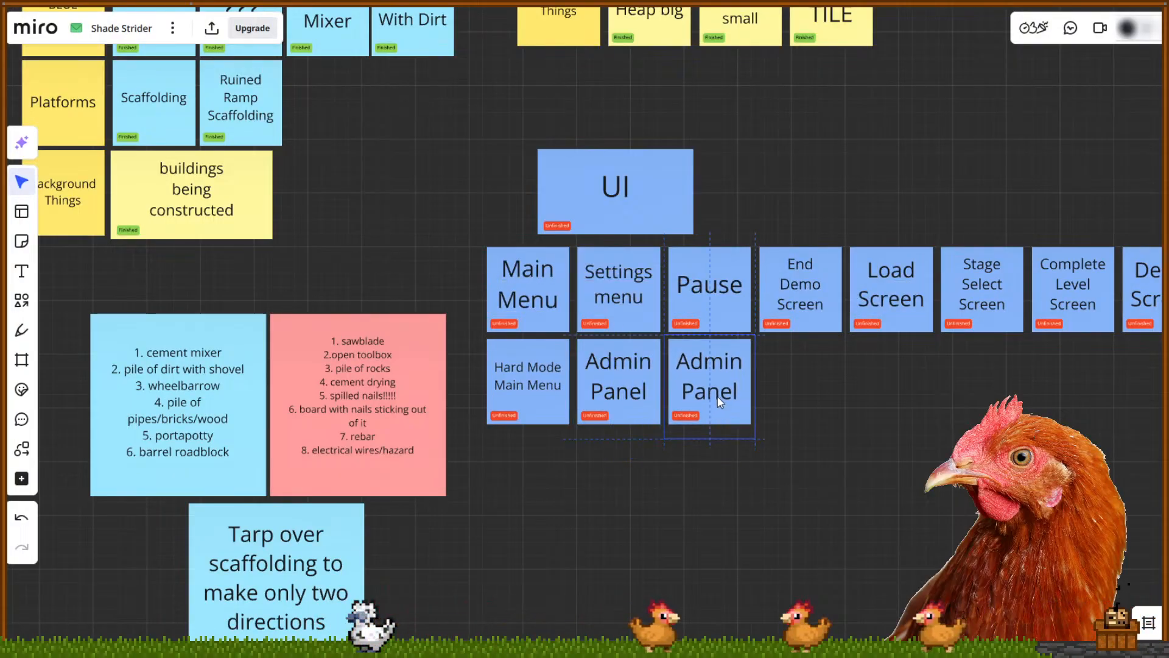
left_click(833, 396)
Retype the duplicate note's text as 'Credits REDO'
left_click(740, 404)
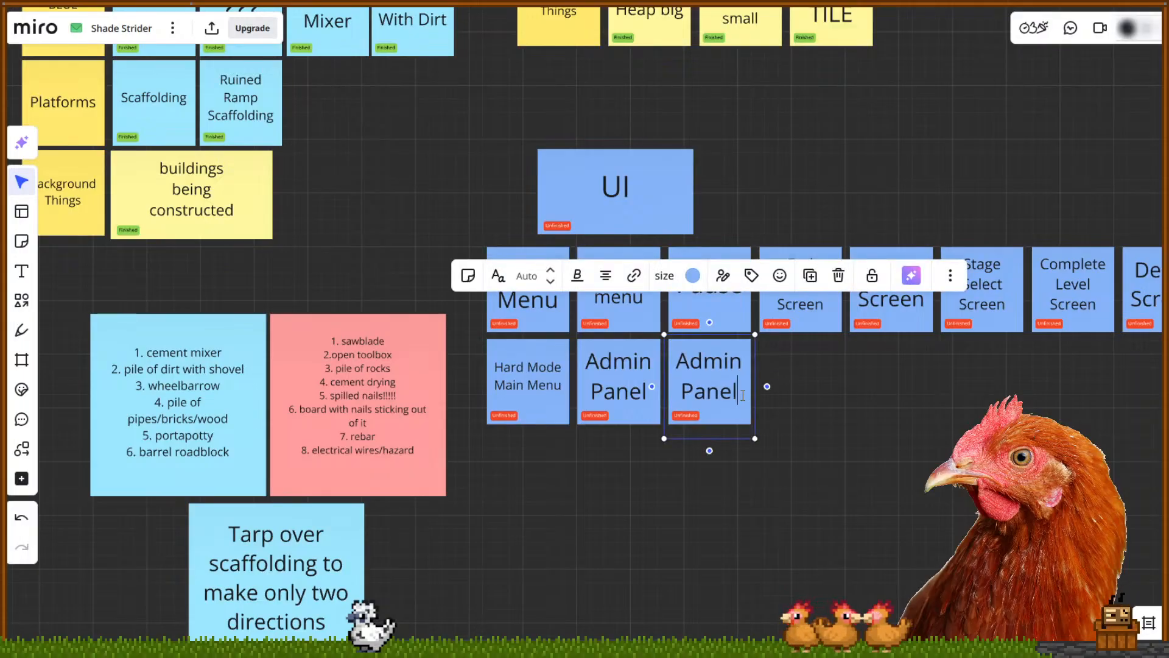
left_click(682, 364)
key("BackSpace")
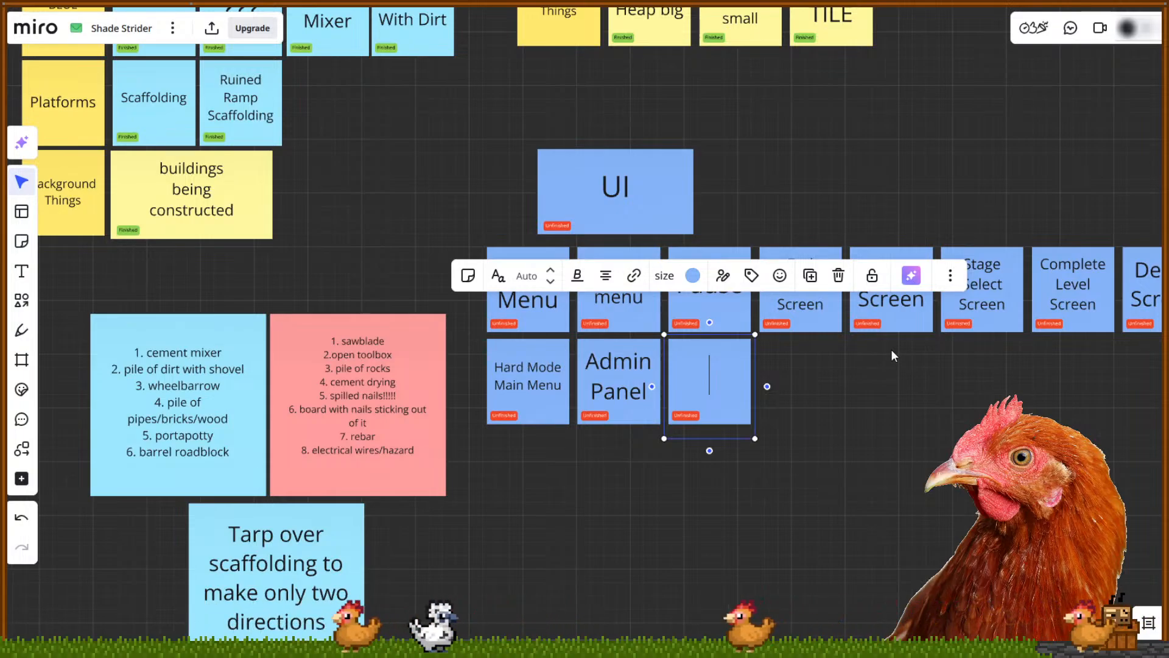
type("Credits")
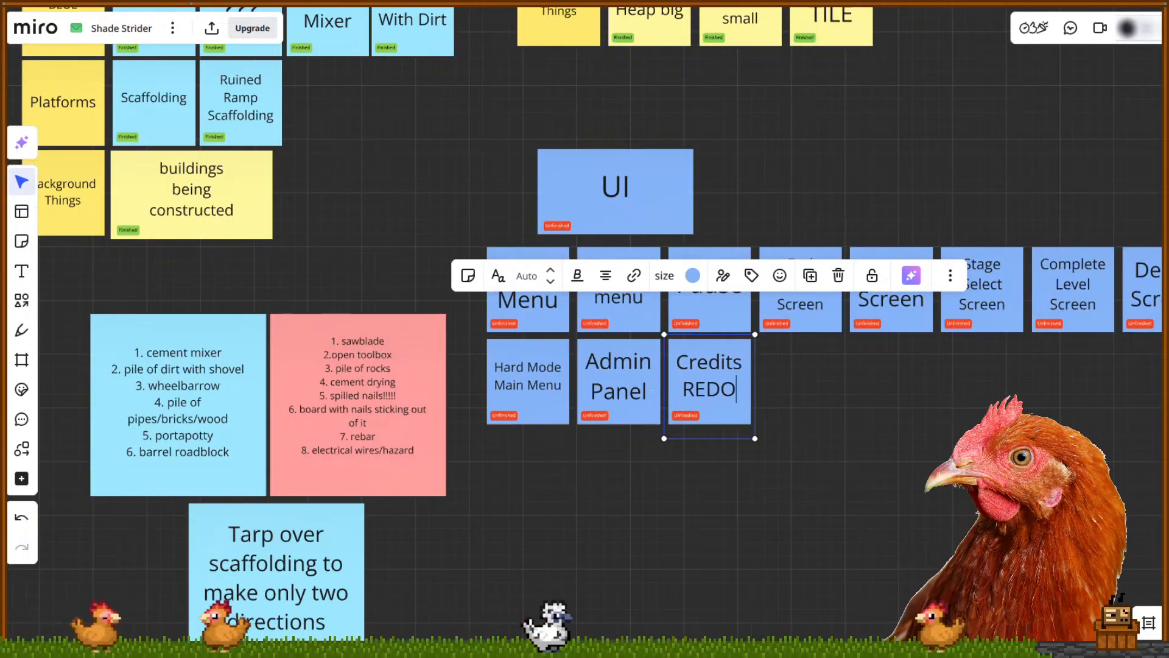
type(" REDO")
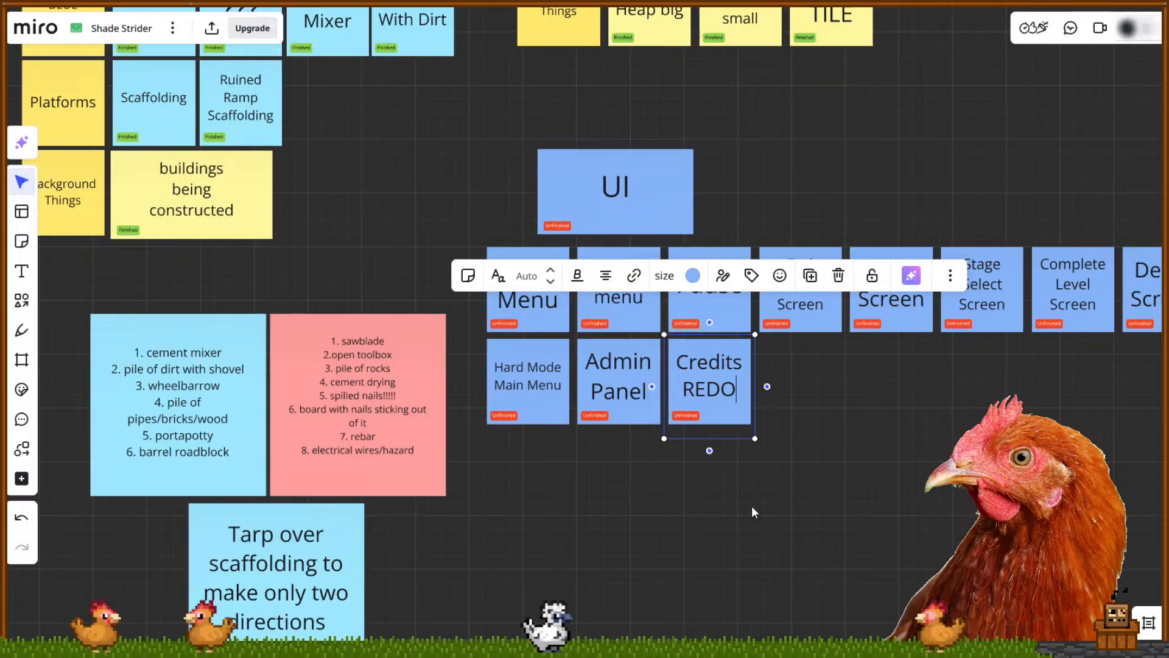
left_click(762, 462)
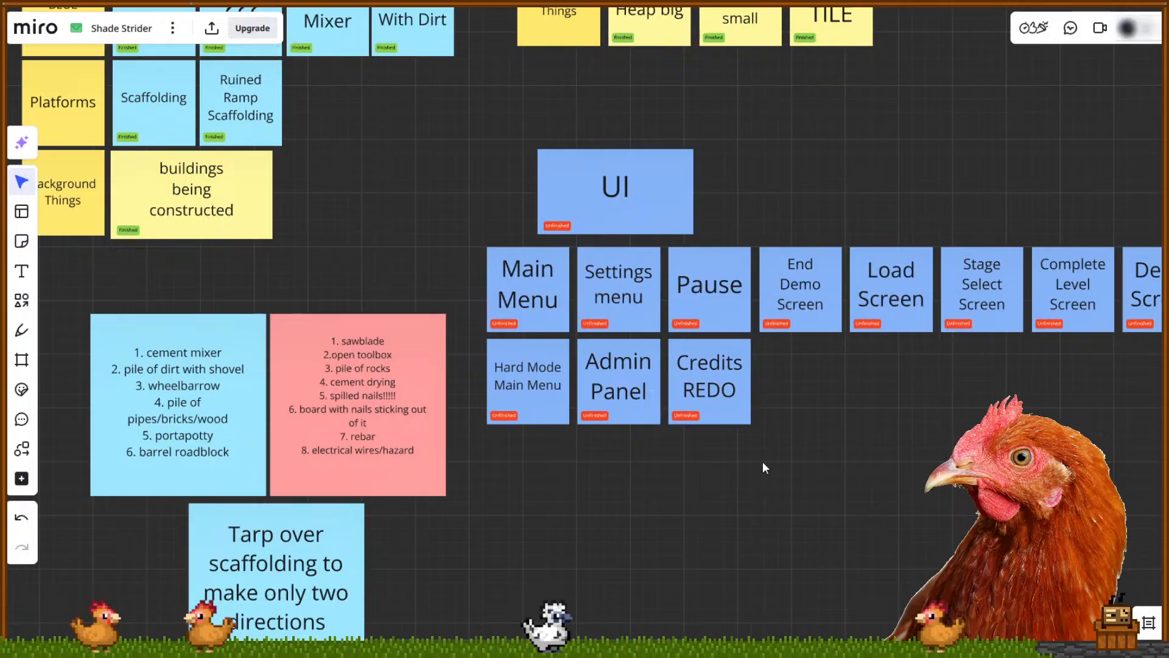
left_click(750, 415)
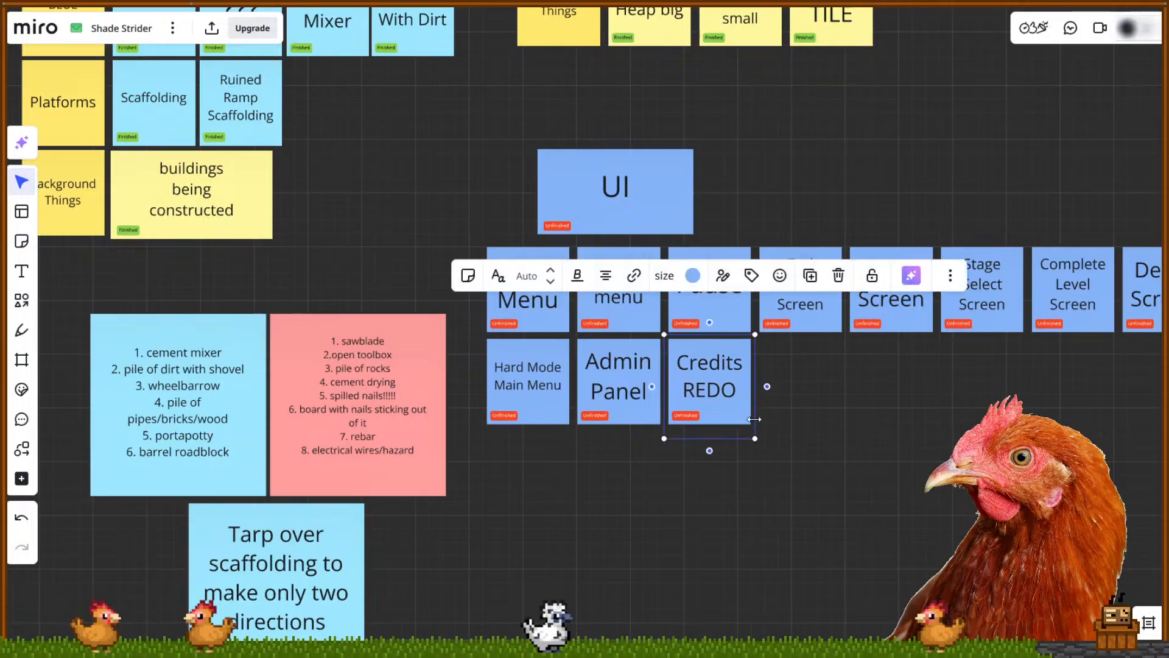
Paste a copy of Credits REDO to its right and retype it as 'Buttons'
key("ctrl+v")
left_click_drag(836, 464, 803, 432)
left_click(866, 433)
double_click(831, 398)
left_click_drag(831, 398, 766, 361)
key("BackSpace")
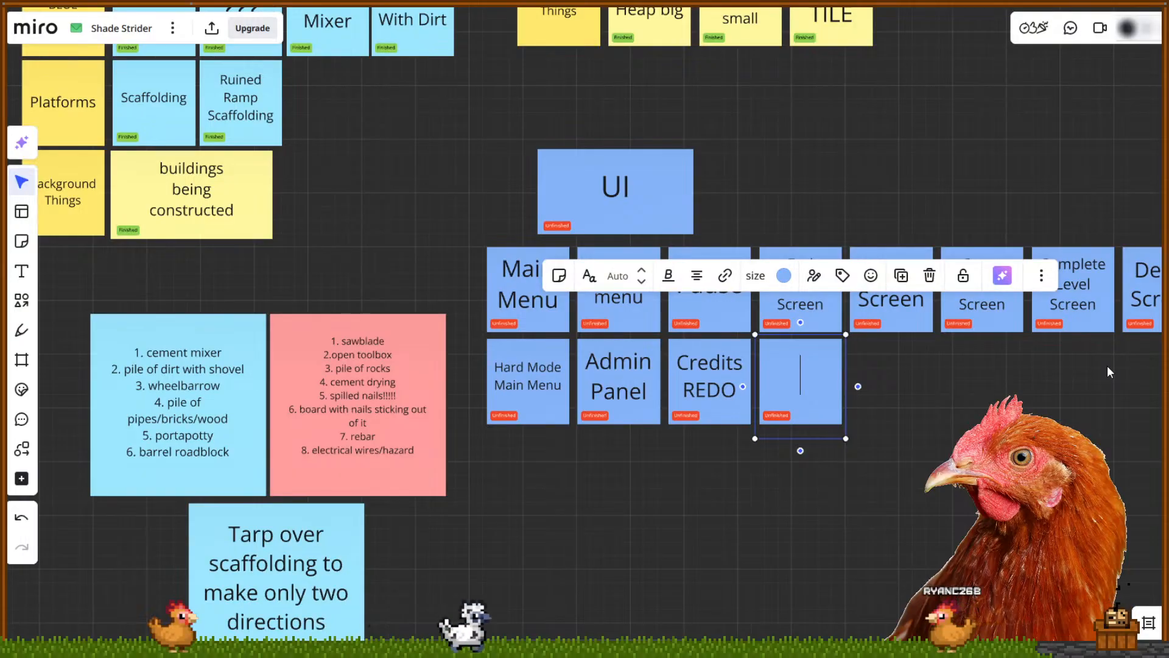
type("Buttond")
key("BackSpace")
key("BackSpace")
type("s")
key("BackSpace")
type("ns")
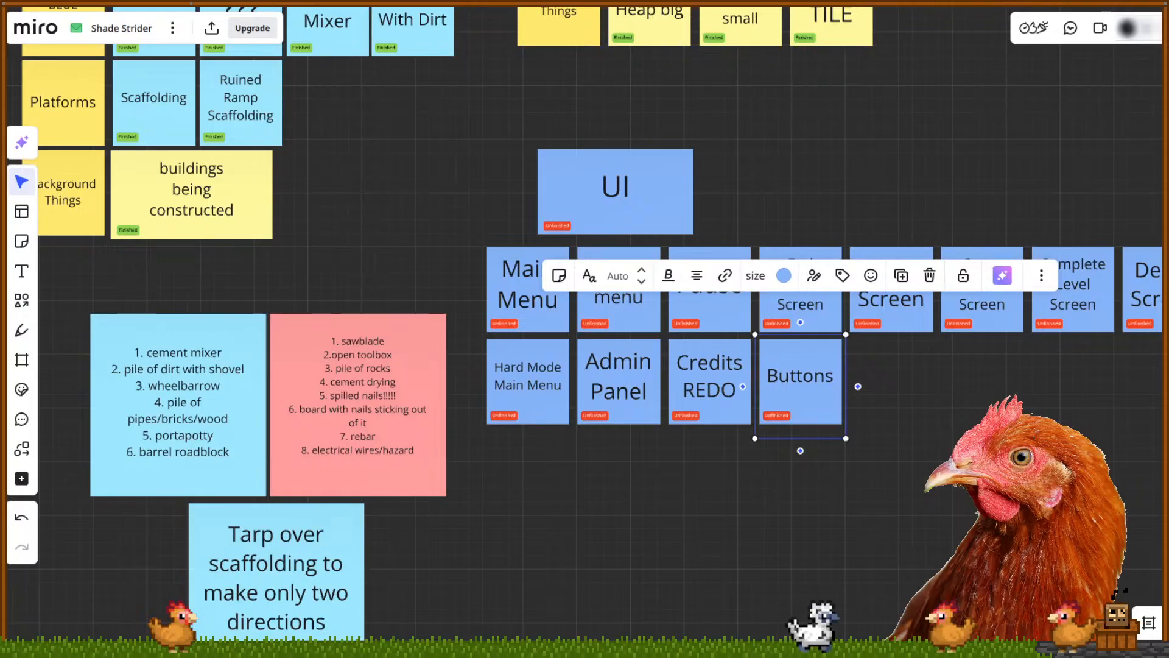
left_click(878, 499)
Tag the Buttons note Finished and remove its Unfinished tag
left_click(777, 413)
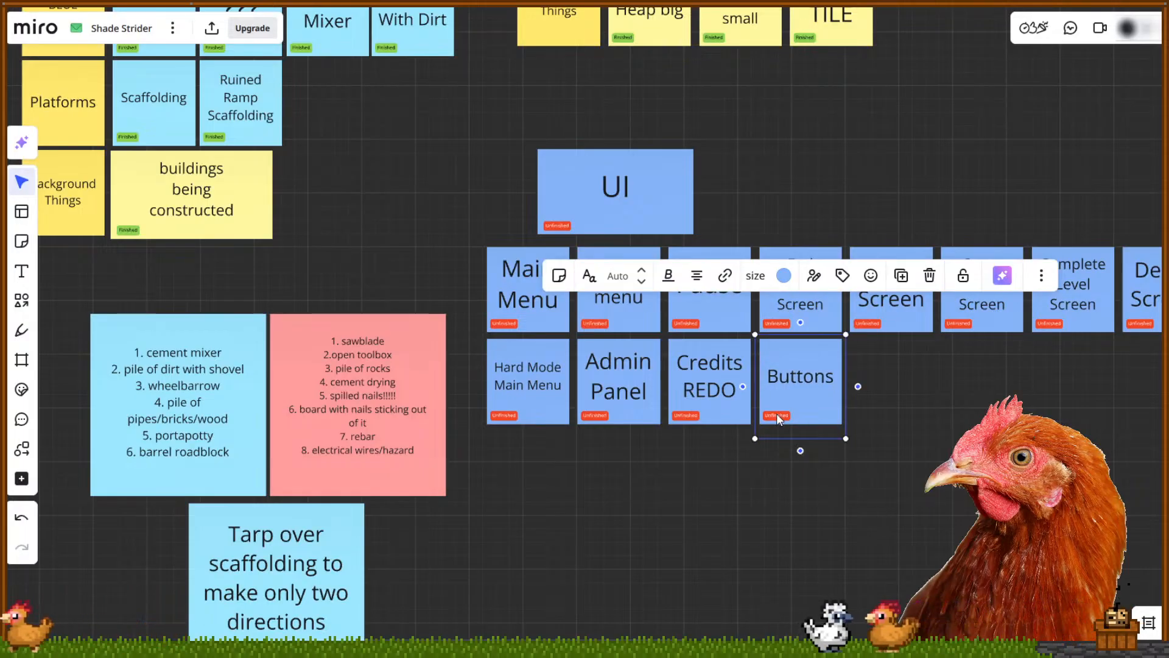
left_click(843, 275)
left_click(840, 362)
left_click(789, 368)
left_click(898, 470)
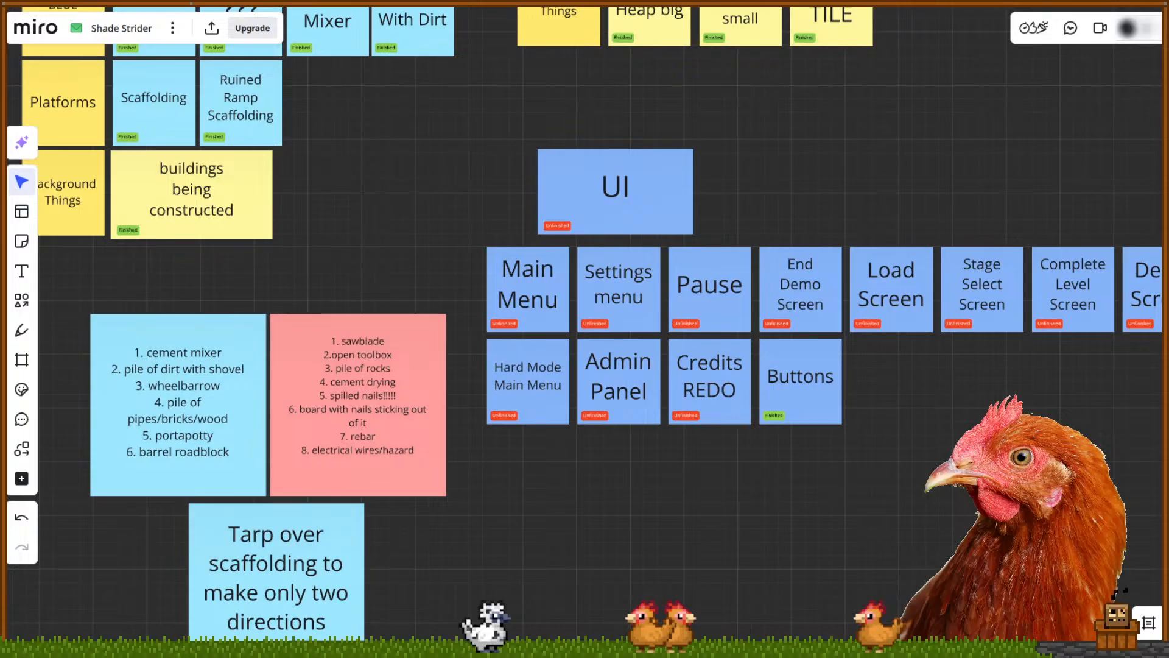
Launch the world1 city game from the Godot editor, then switch to the Miro board
key("alt+Tab")
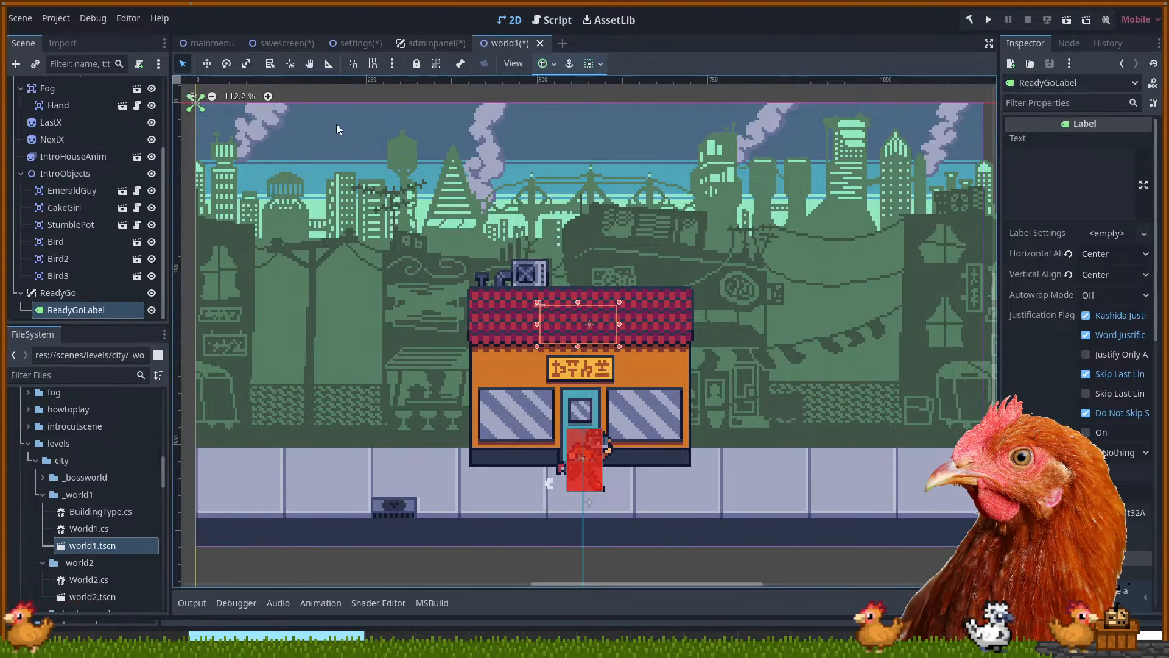
left_click(990, 20)
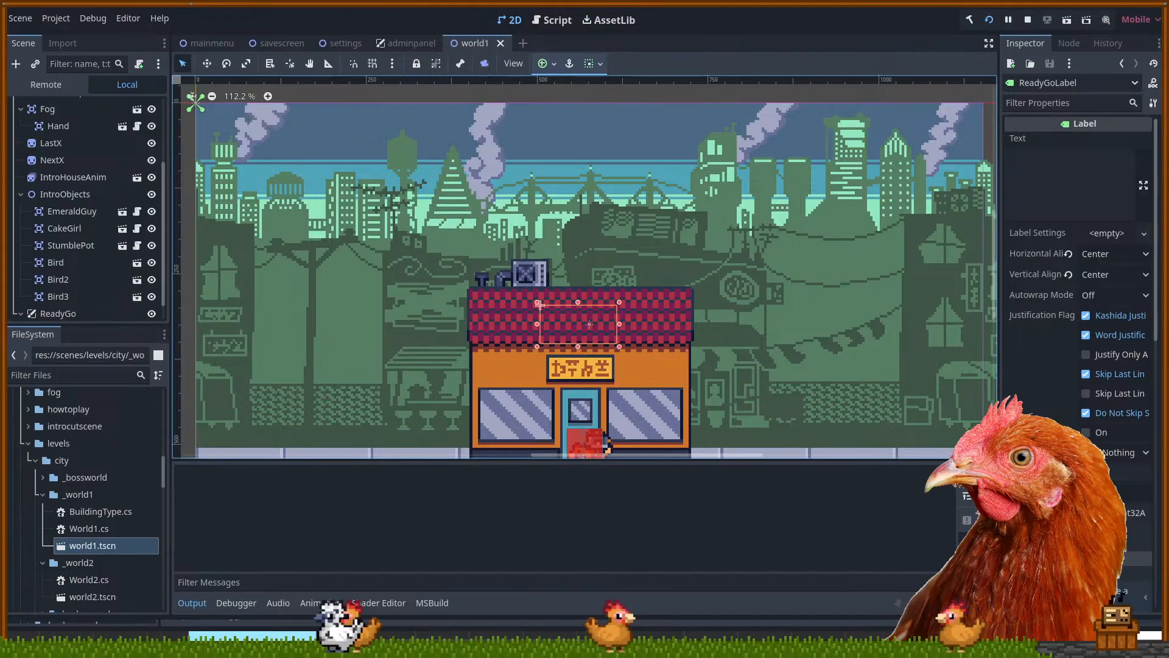
key("alt+Tab")
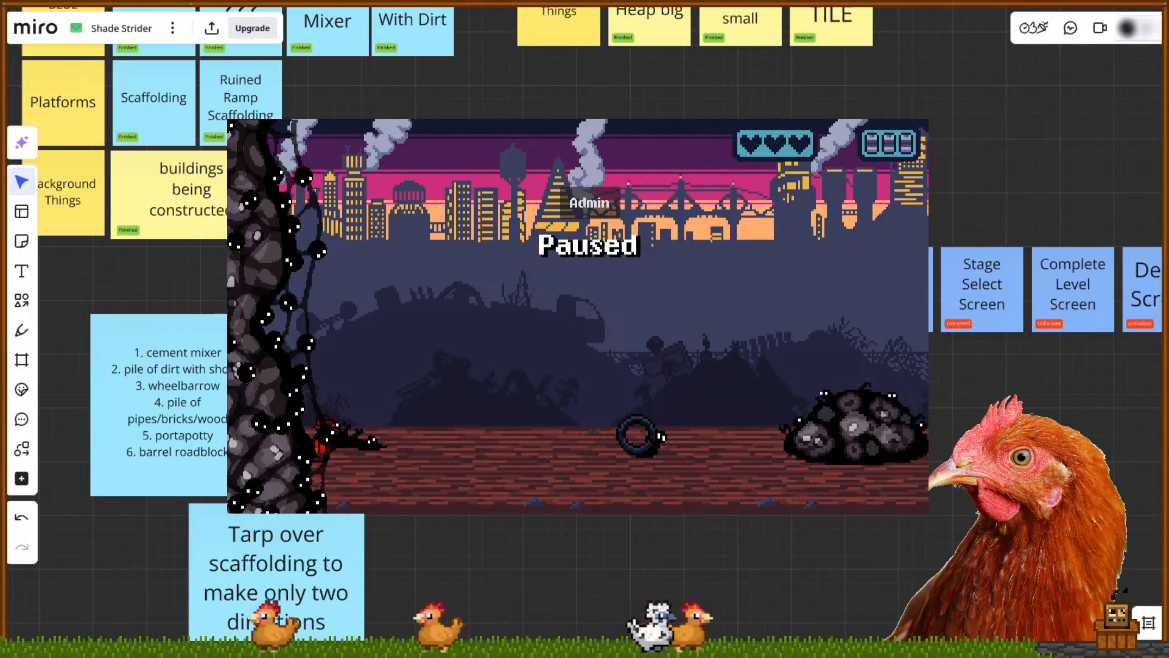
Switch from the Miro board back to the Godot editor and paused game
key("alt+Tab")
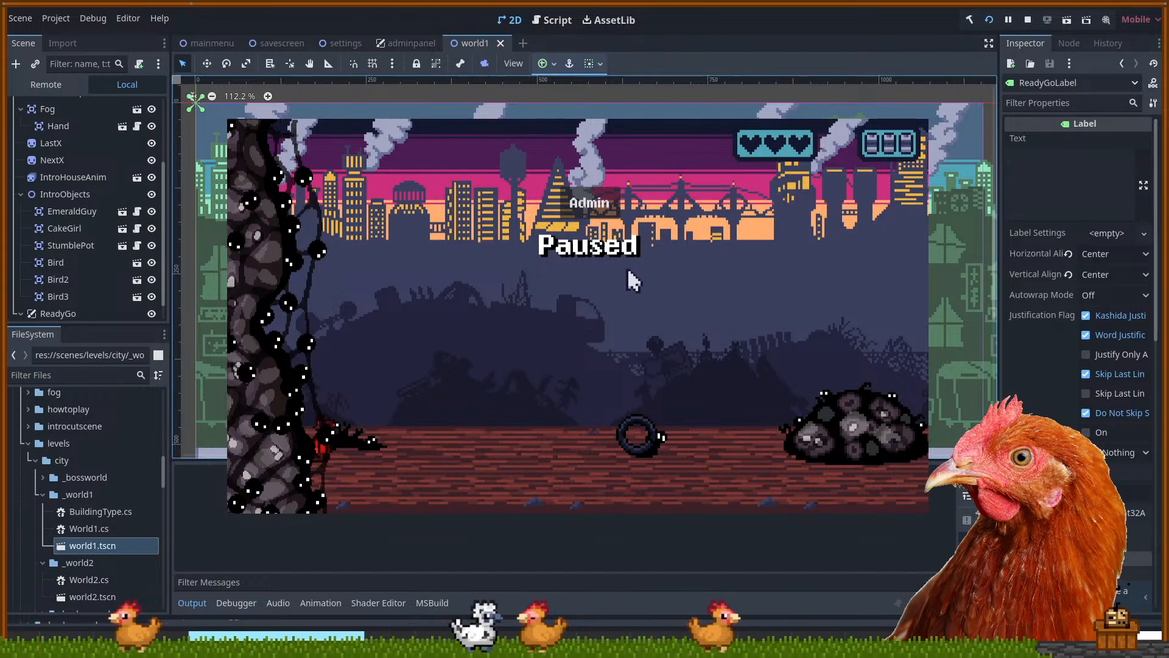
Resume the paused game, play until 'You were consumed.' appears, then close the game window
key("Escape")
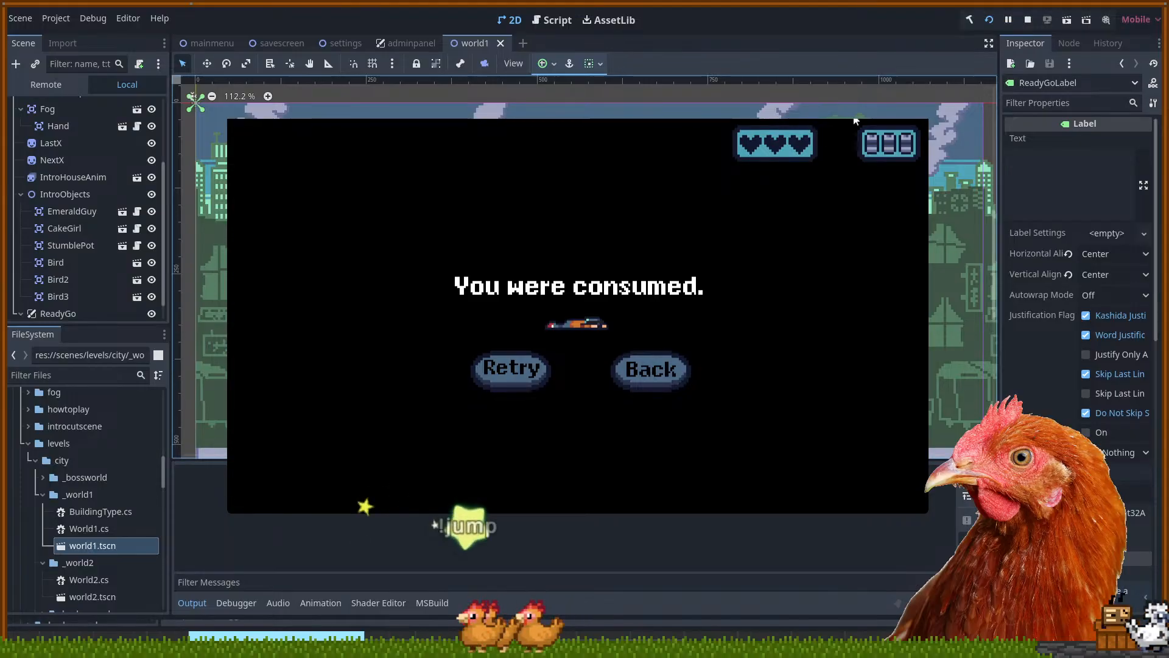
left_click(917, 108)
Rerun the project with F5 and choose PLAY to reach the Level: 1 save screen
left_click_drag(779, 364, 786, 170)
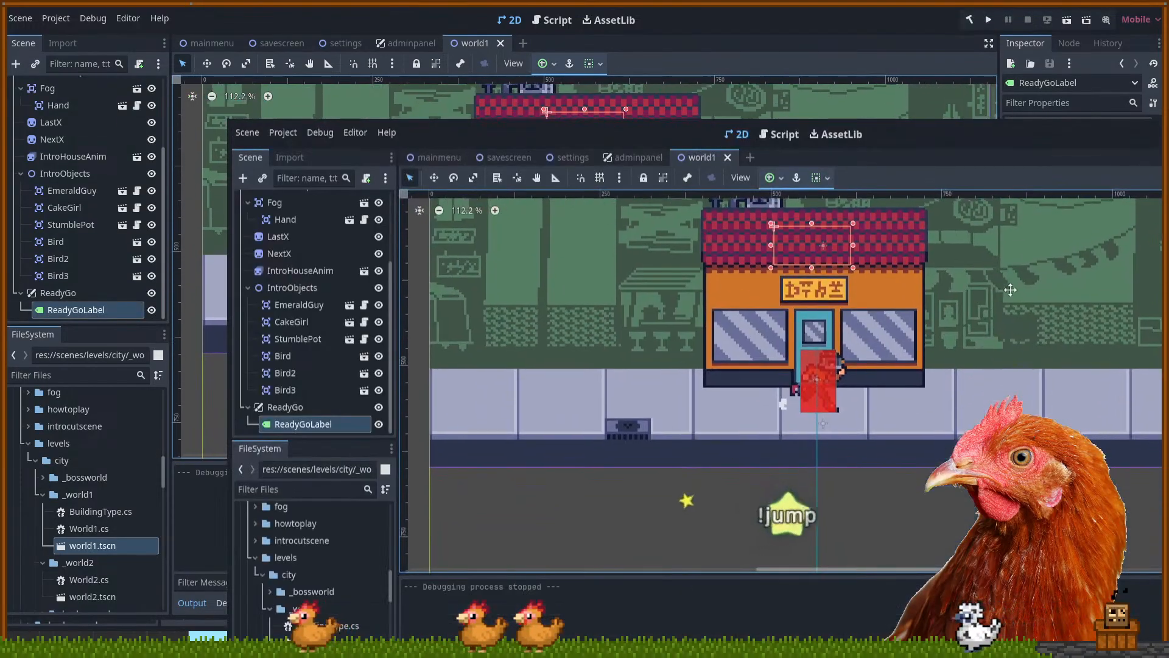
left_click_drag(1014, 284, 984, 371)
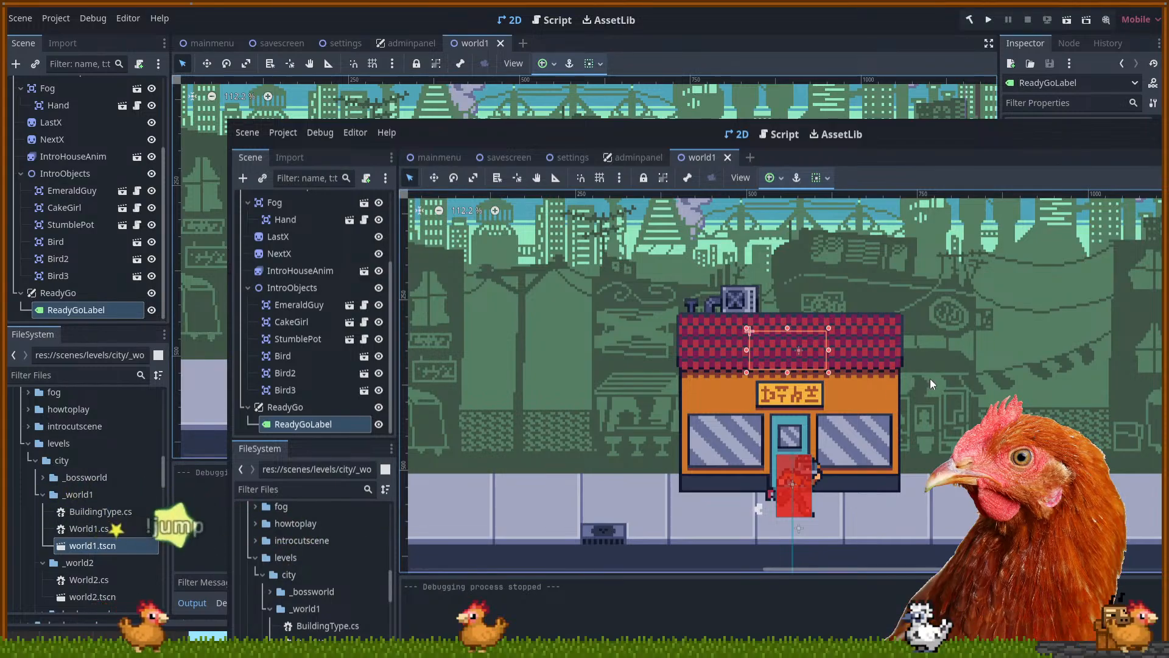
left_click_drag(938, 374, 921, 413)
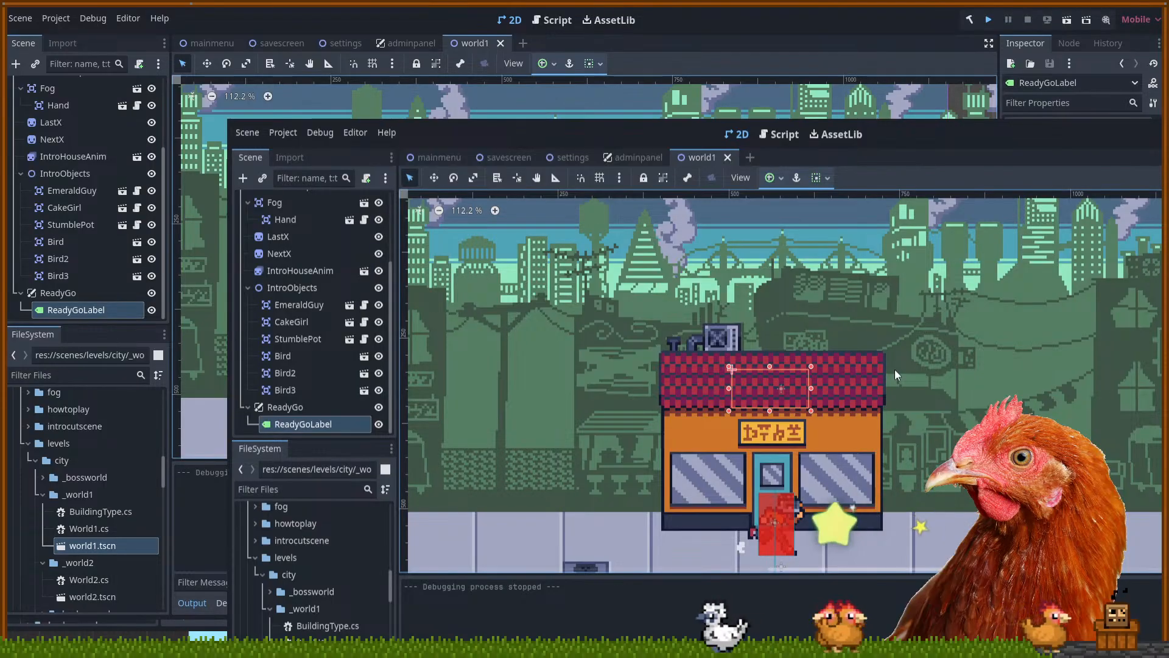
key("F5")
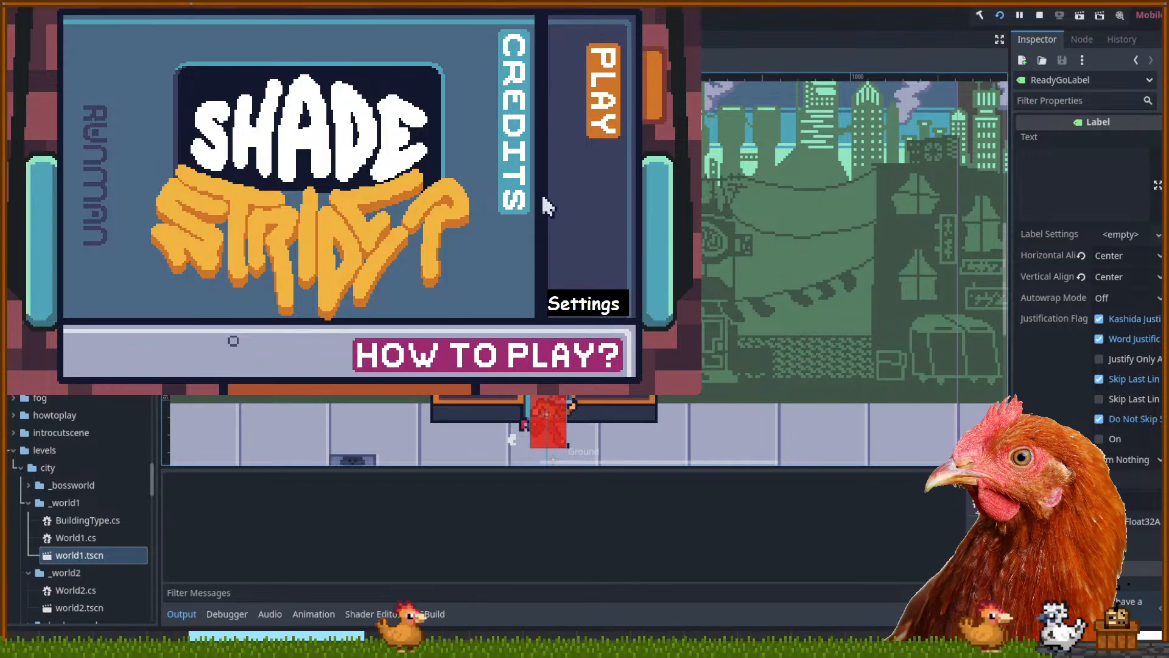
left_click(604, 110)
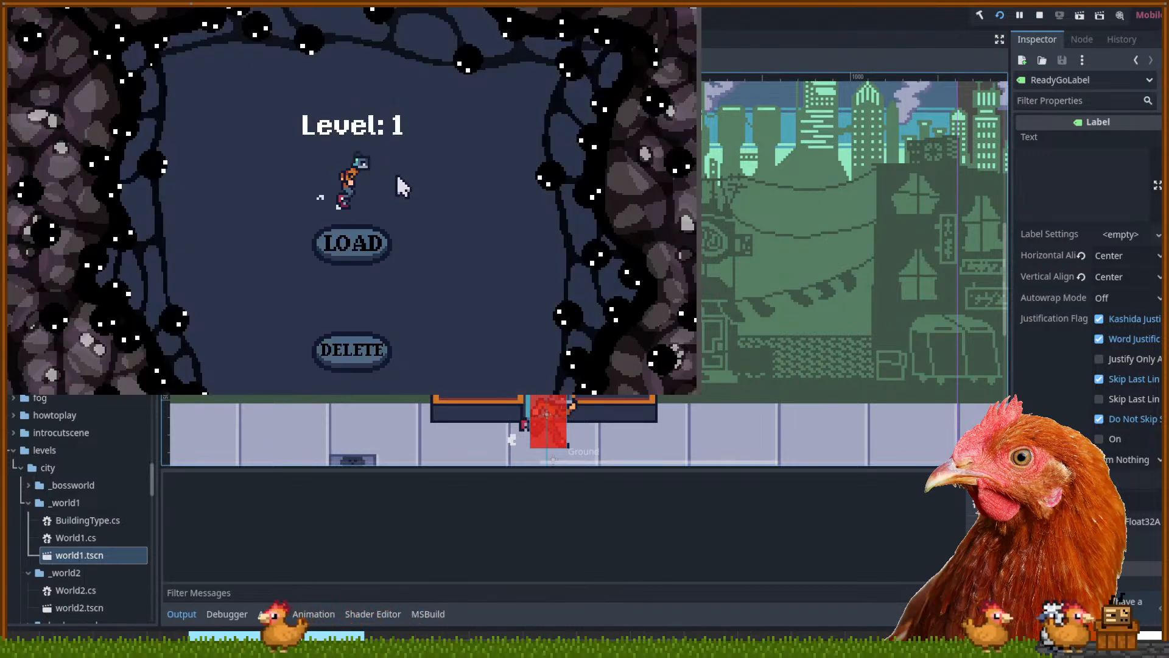
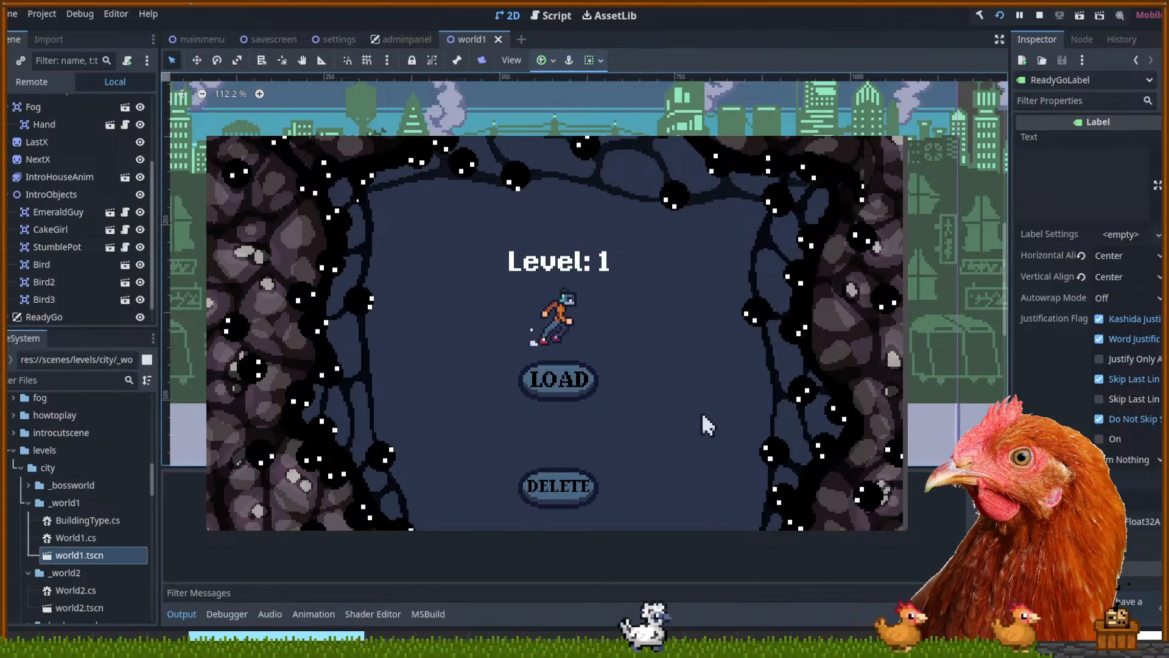
Switch away from the running game, past the Miro board, to the Aseprite sprite editor
key("alt+Tab")
key("alt+Tab")
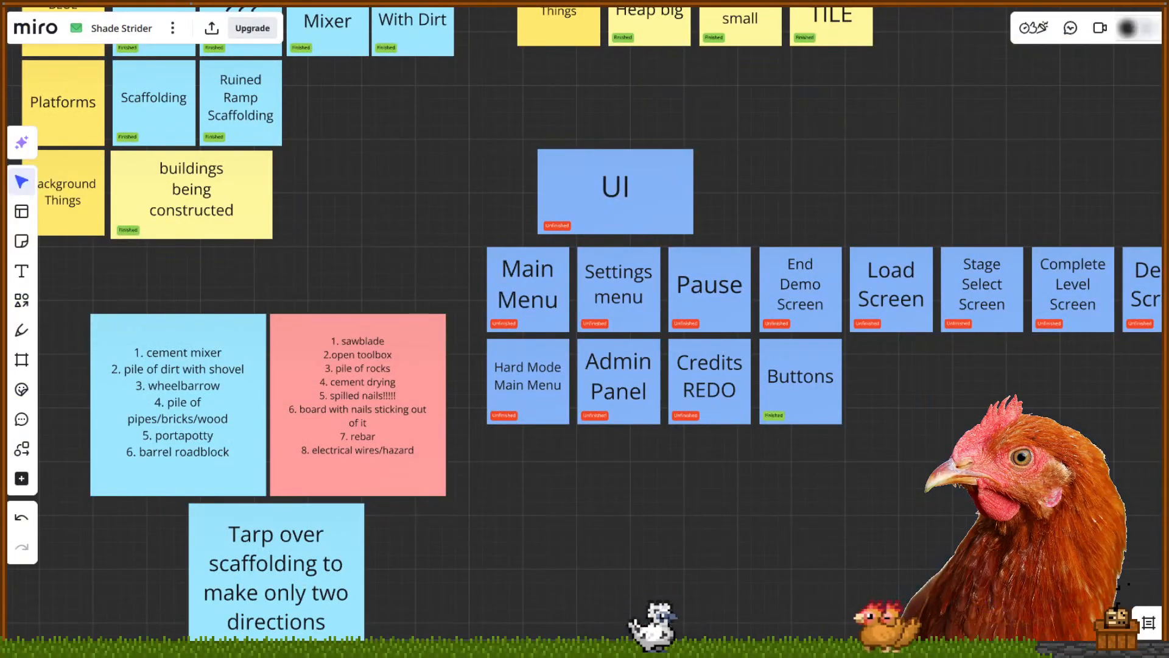
key("alt+Tab")
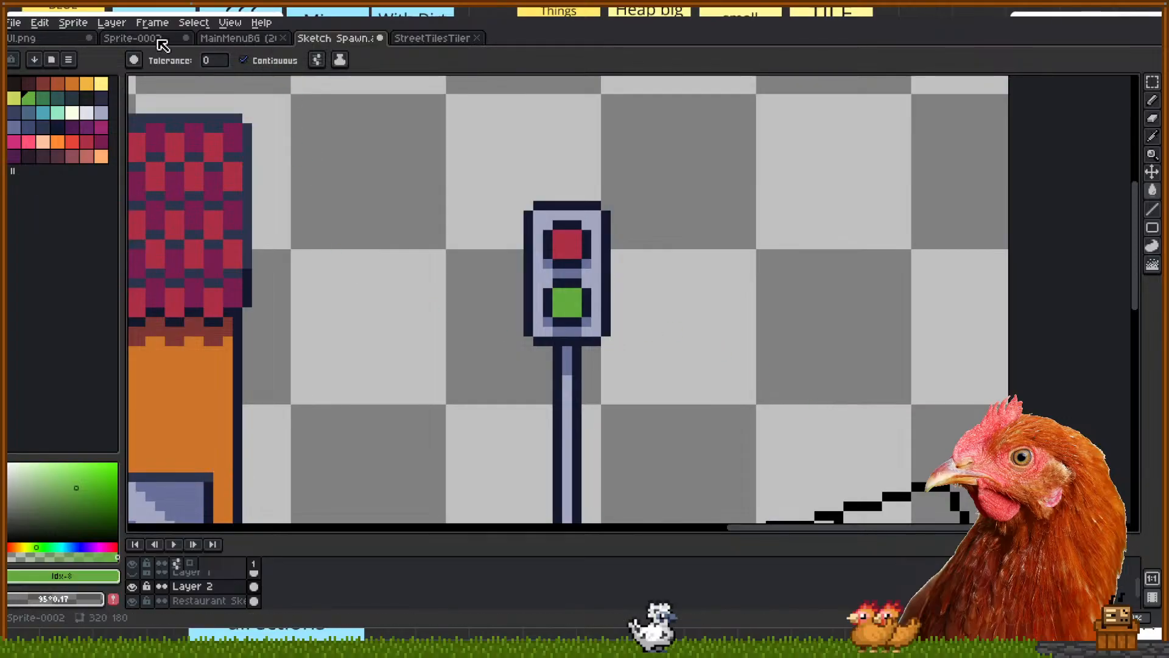
Bring up the UI.png spritesheet and try a rectangular selection around the Play and Continue rows
left_click(21, 37)
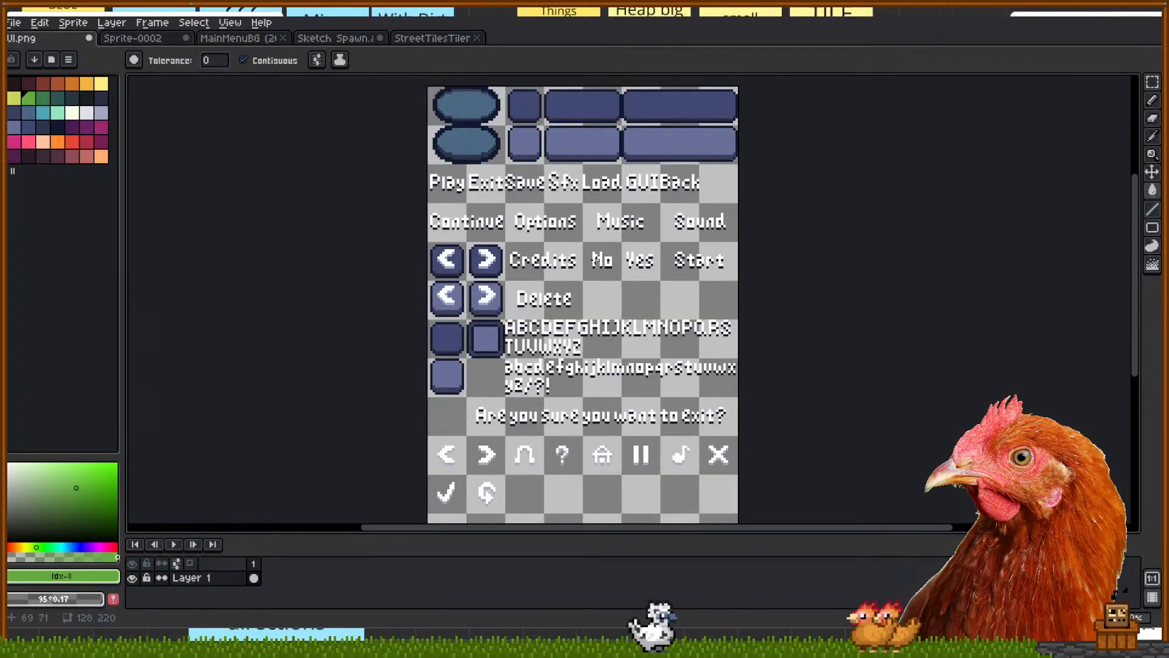
scroll(588, 246, "down", 1)
scroll(588, 246, "up", 2)
left_click_drag(589, 245, 584, 286)
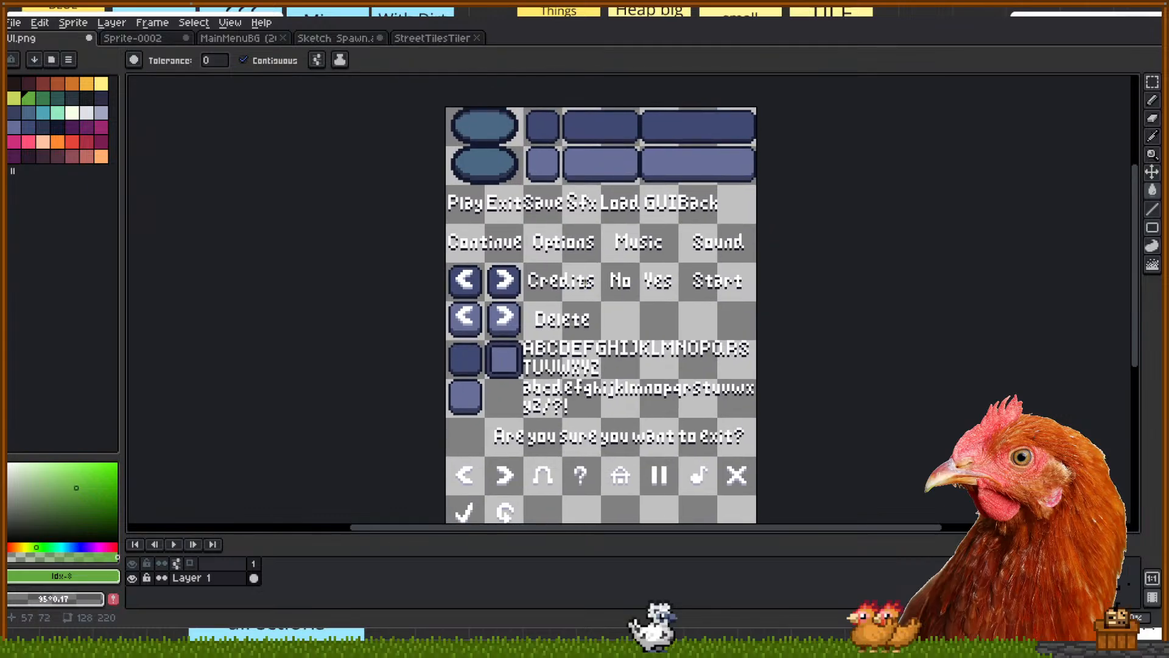
key("m")
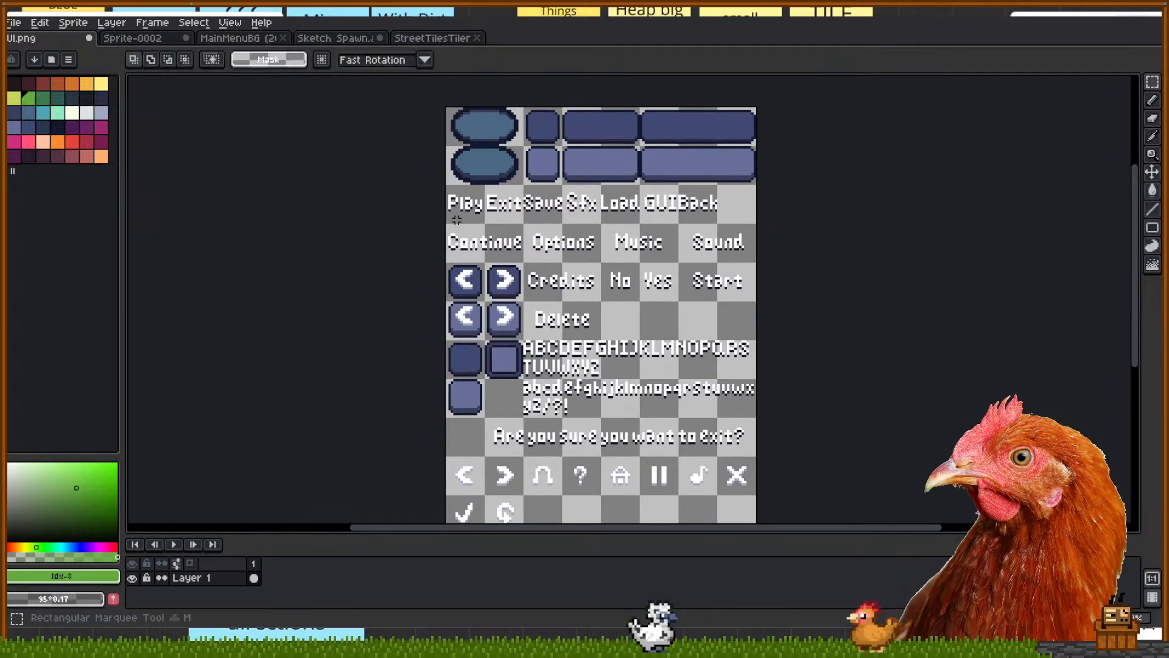
mouse_move(440, 181)
left_mouse_down()
mouse_move(606, 244)
mouse_move(775, 266)
mouse_move(439, 183)
left_mouse_up()
left_click(805, 256)
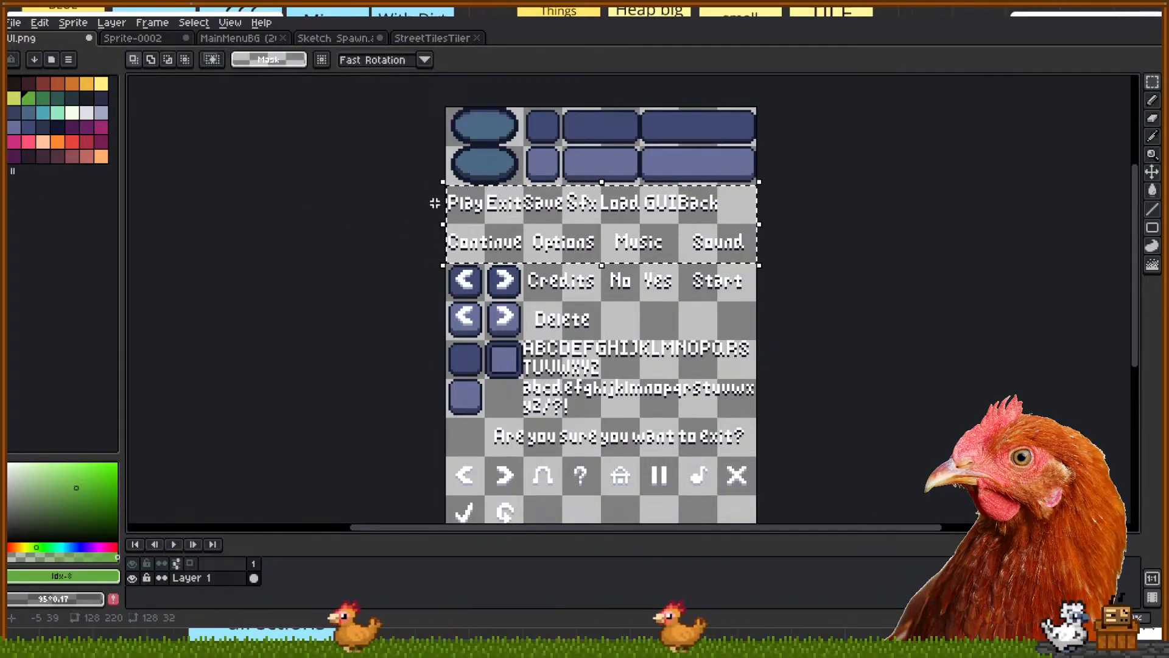
left_click(414, 205)
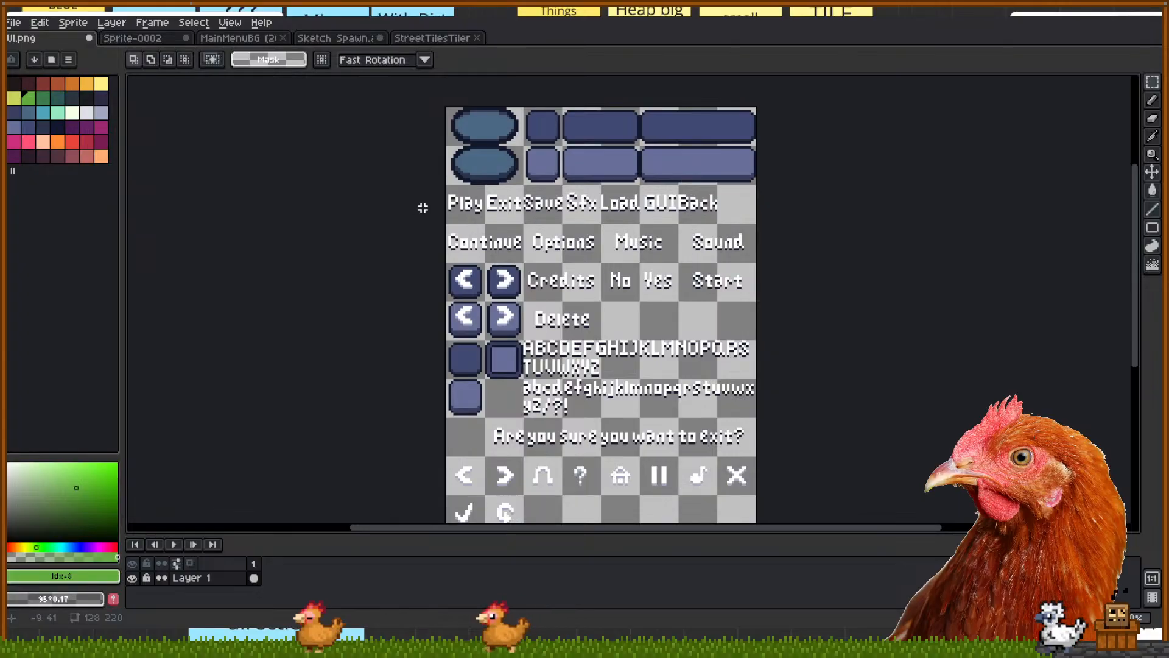
Select the Play/Continue, Credits-to-exit-question, Music/Sound/Yes/Start and Delete word areas
left_click_drag(425, 193, 795, 262)
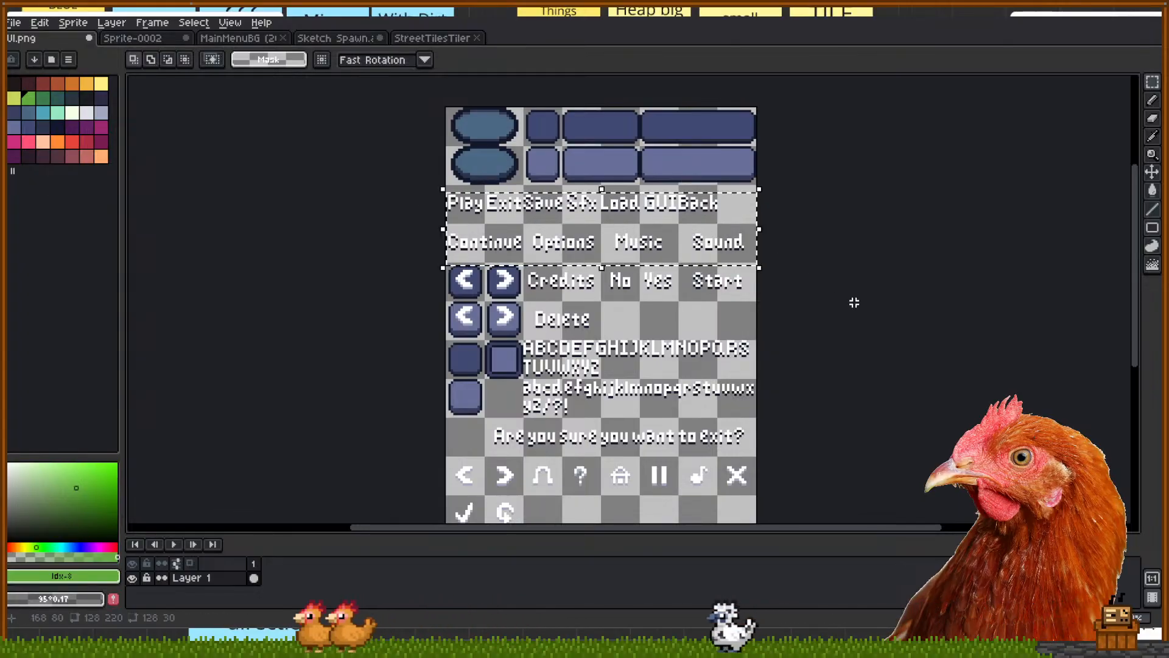
left_click_drag(544, 458, 537, 456)
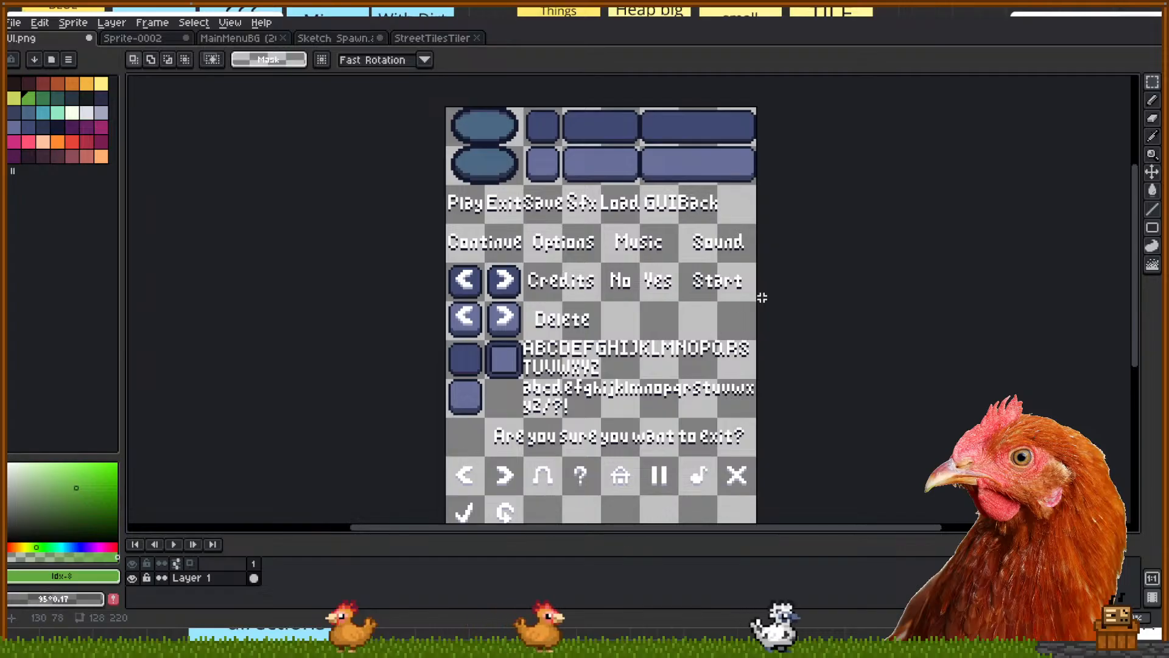
left_click_drag(766, 296, 525, 183)
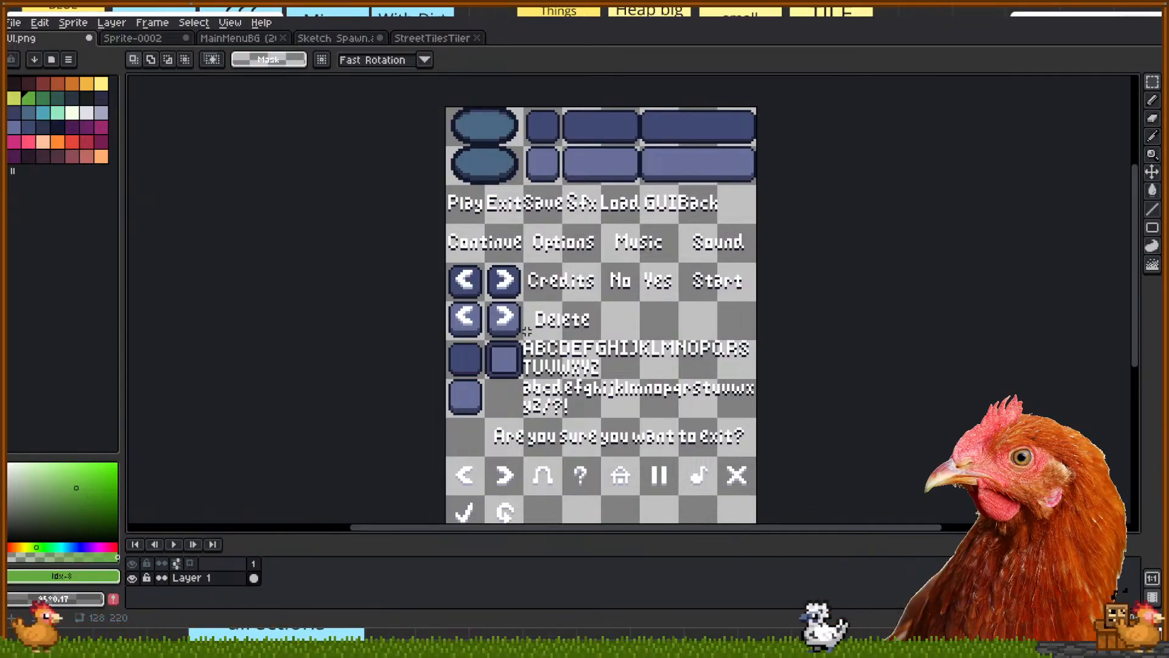
left_click_drag(575, 307, 600, 304)
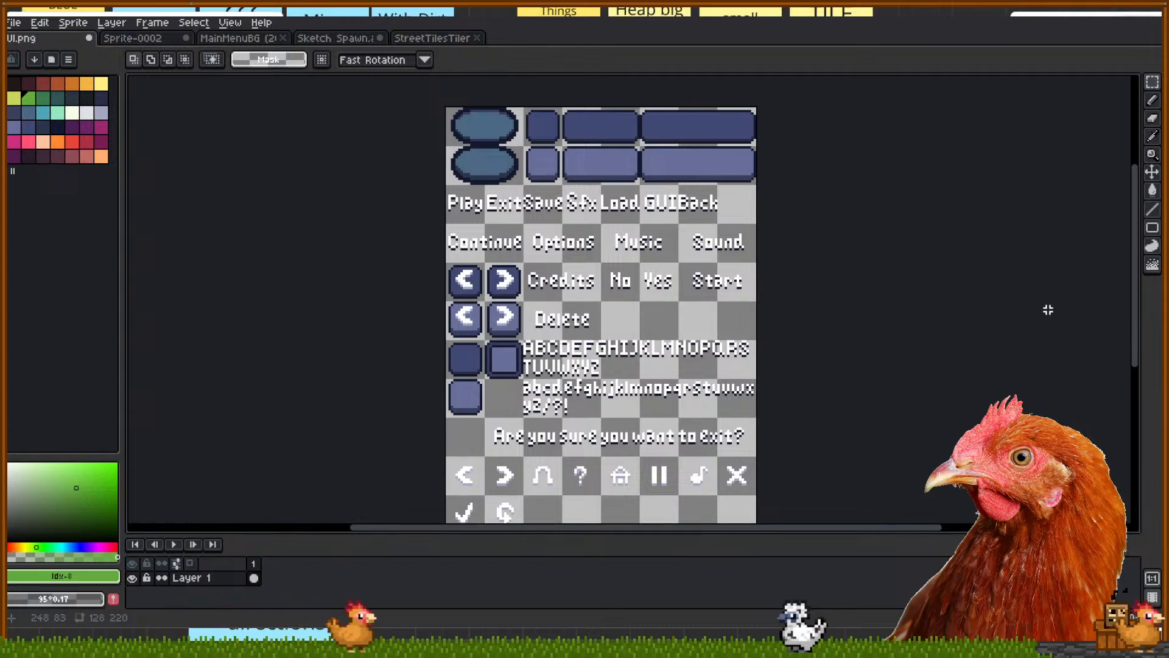
left_click_drag(962, 321, 956, 310)
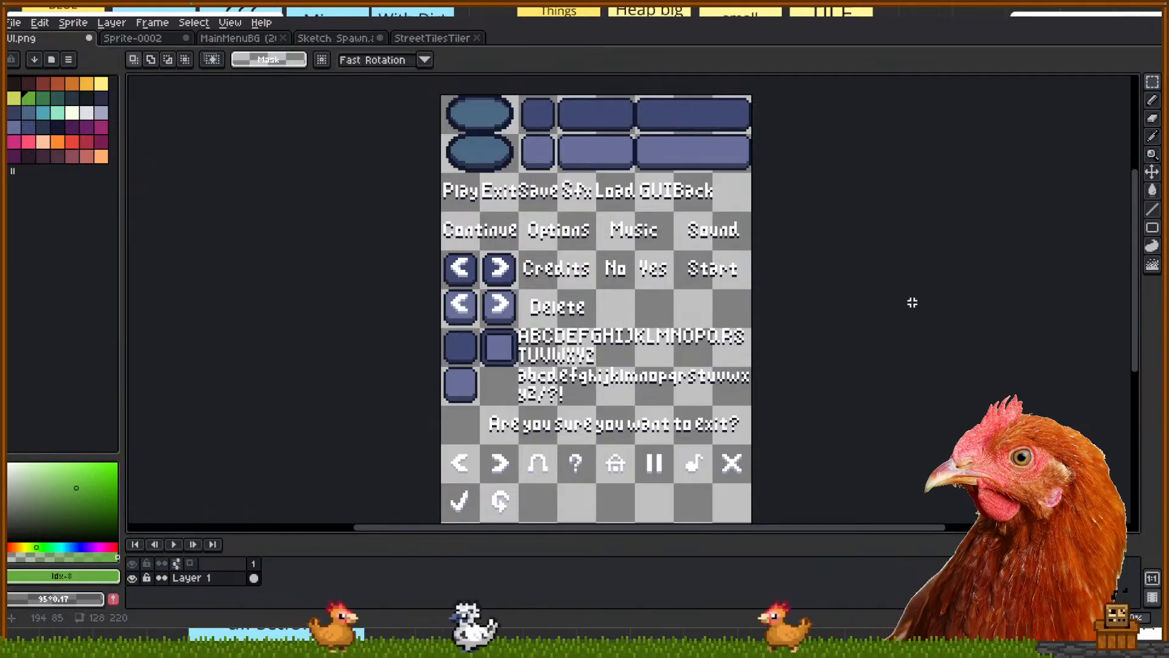
mouse_move(913, 302)
left_mouse_down()
mouse_move(890, 275)
mouse_move(897, 293)
left_mouse_up()
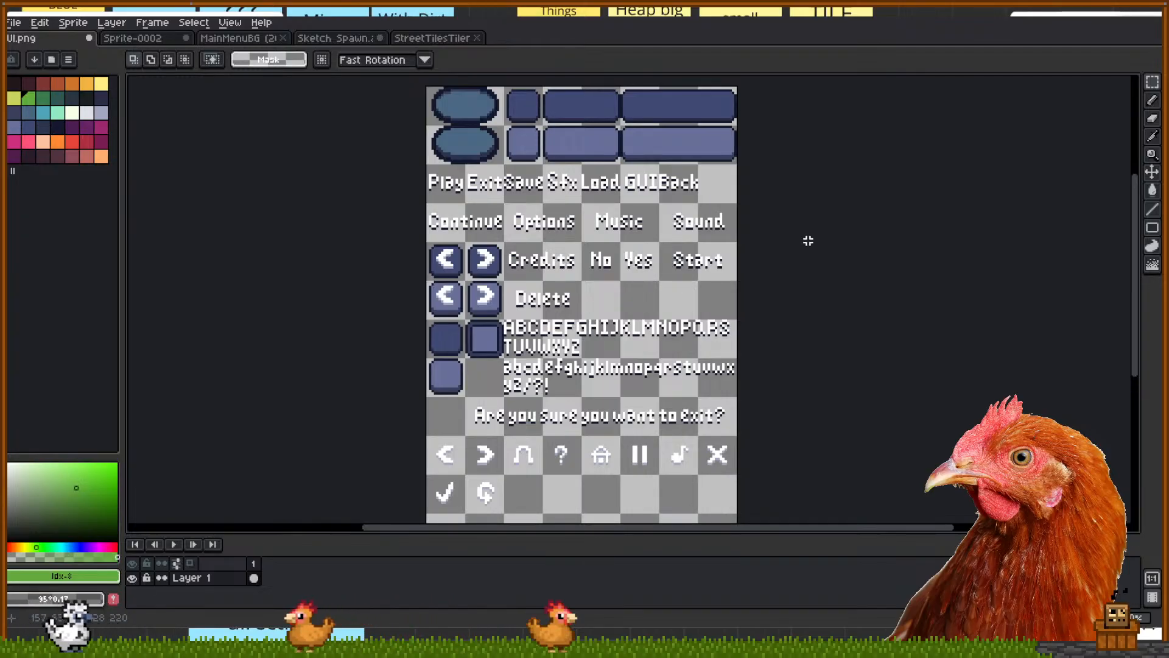
key("alt+Tab")
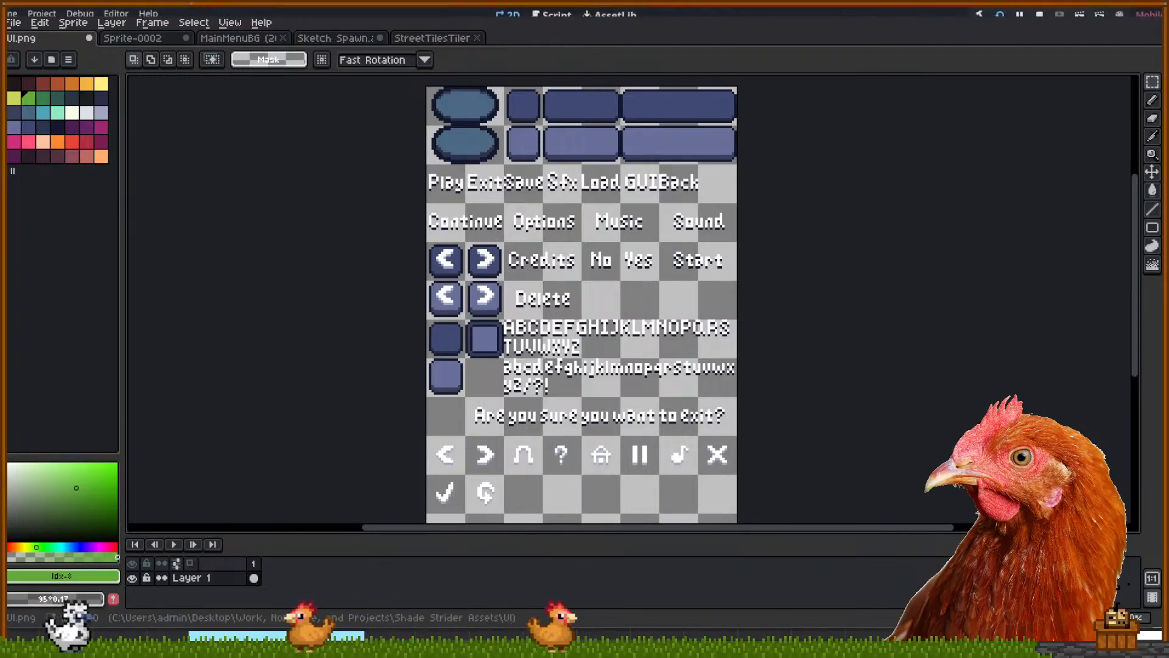
Close the running game window and open the world2 scene
key("alt+Tab")
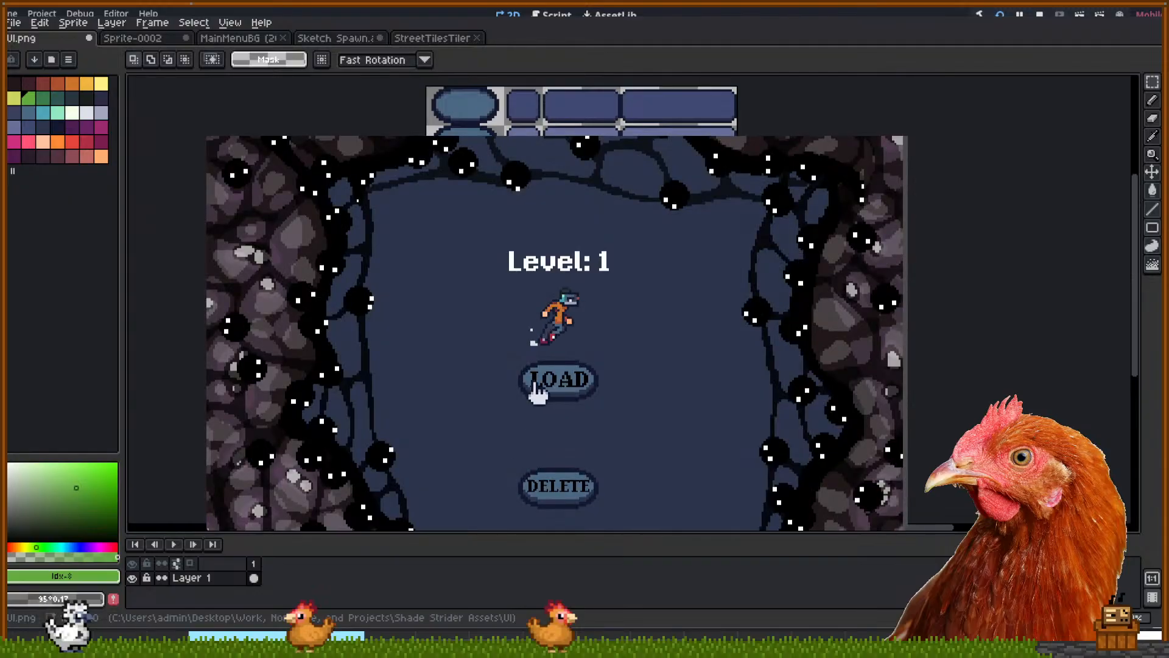
left_click(896, 138)
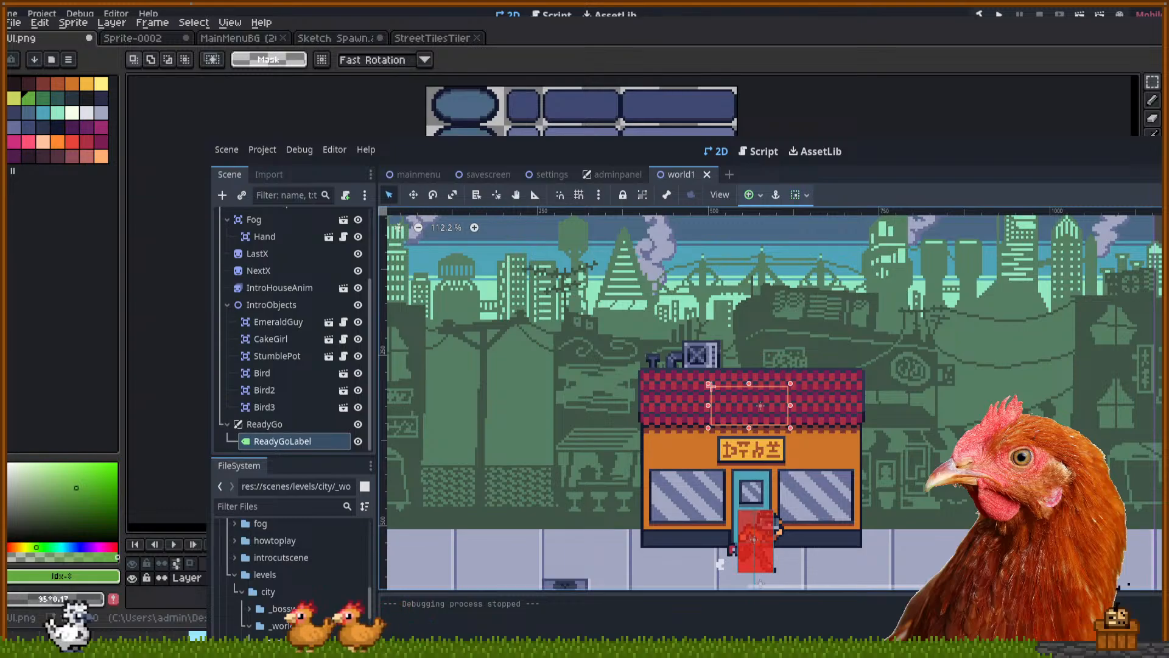
scroll(292, 329, "up", 4)
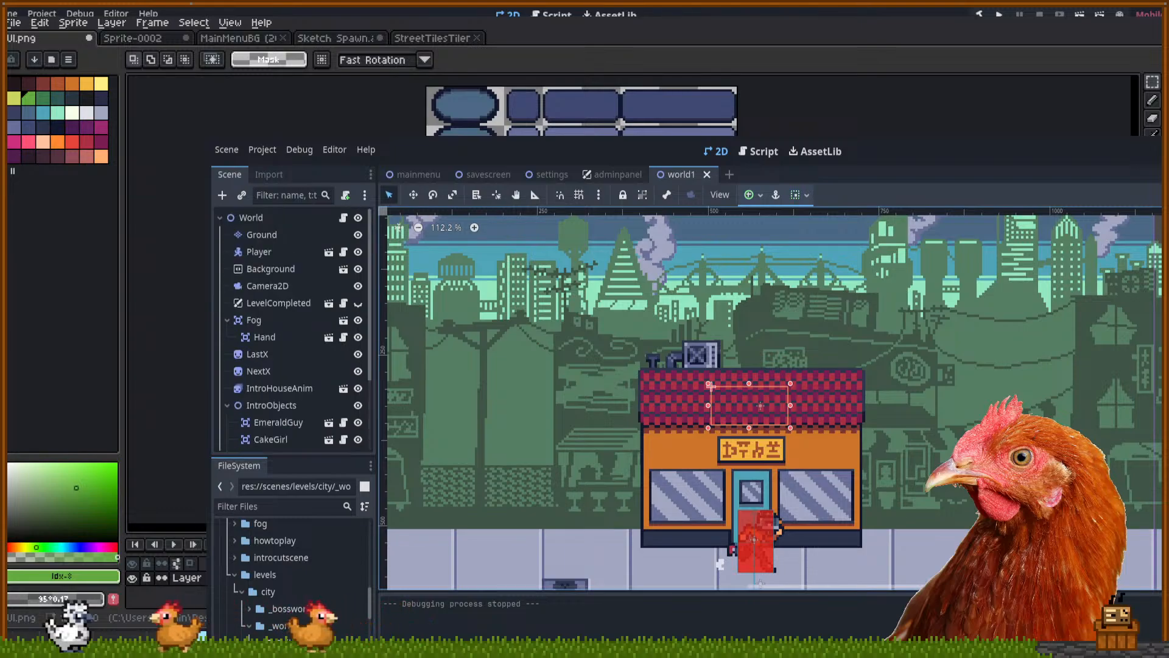
scroll(292, 579, "down", 1)
left_click(295, 645)
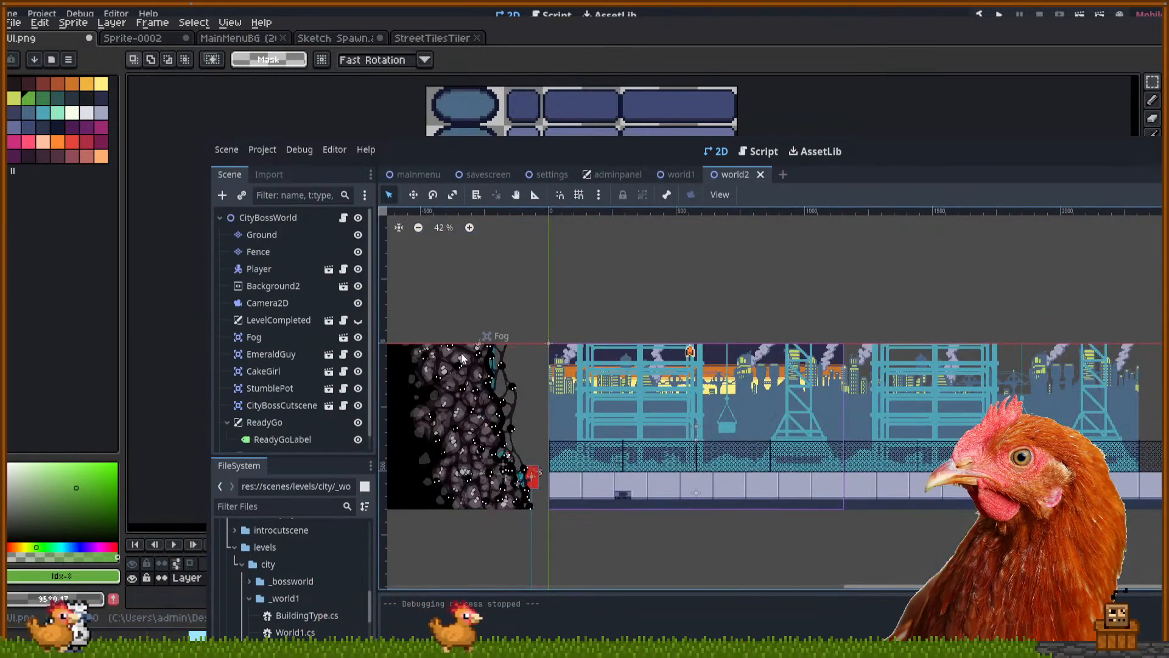
scroll(308, 410, "down", 1)
left_click(299, 424)
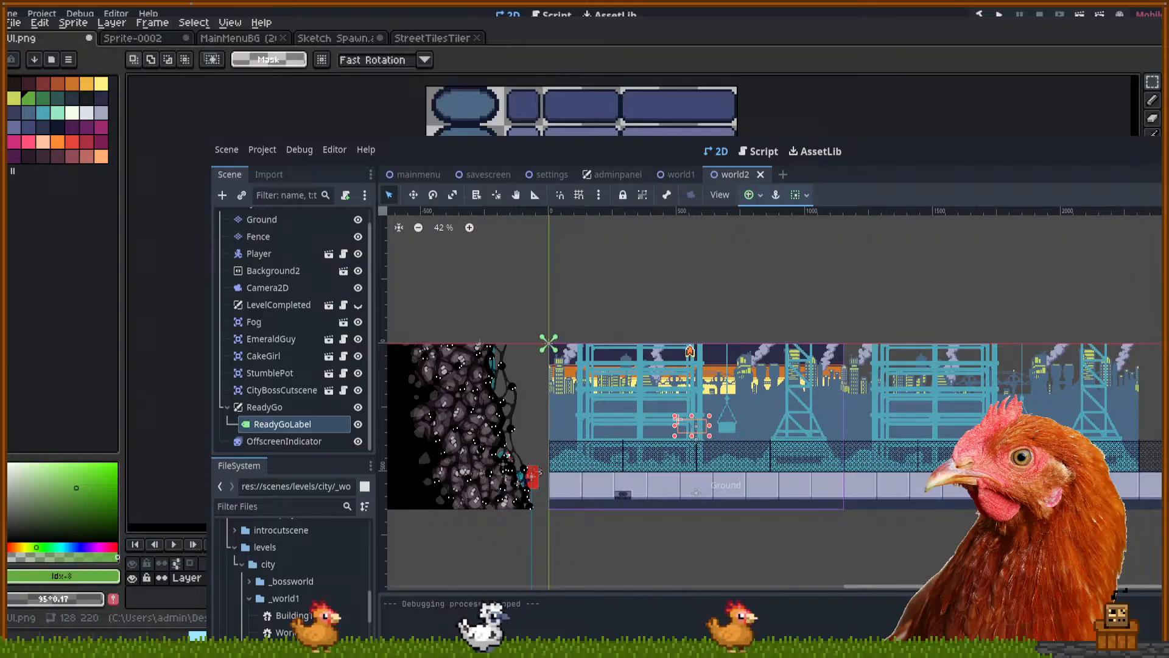
Inspect the ReadyGo and ReadyGoLabel nodes, then save the world2 scene
scroll(735, 520, "up", 3)
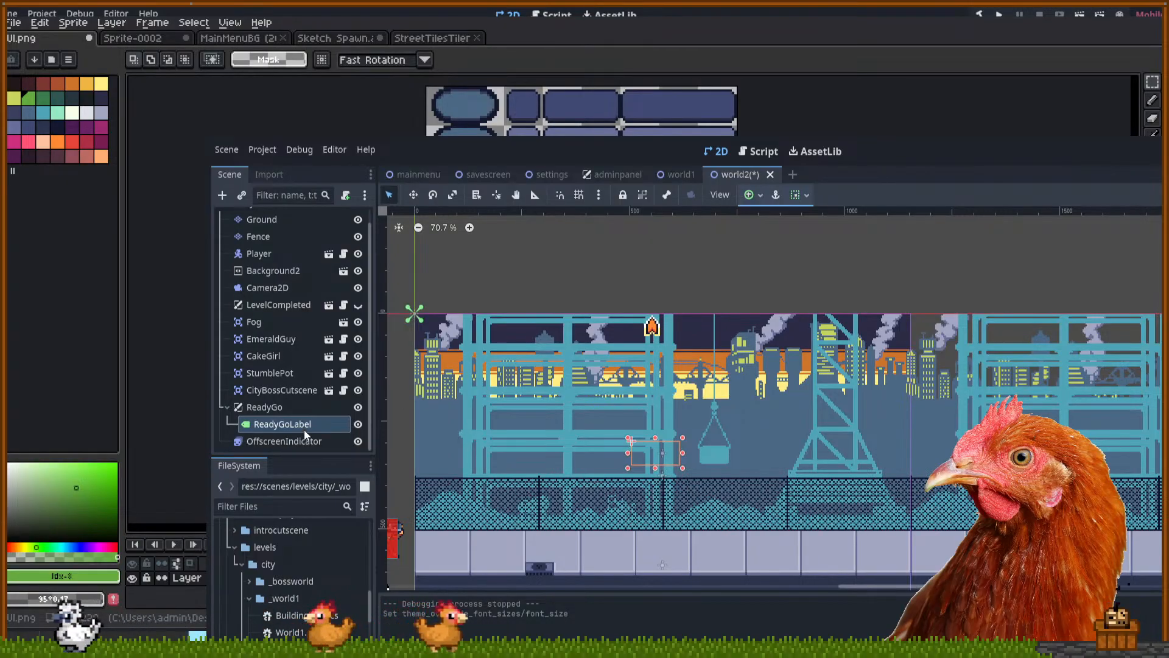
left_click(301, 405)
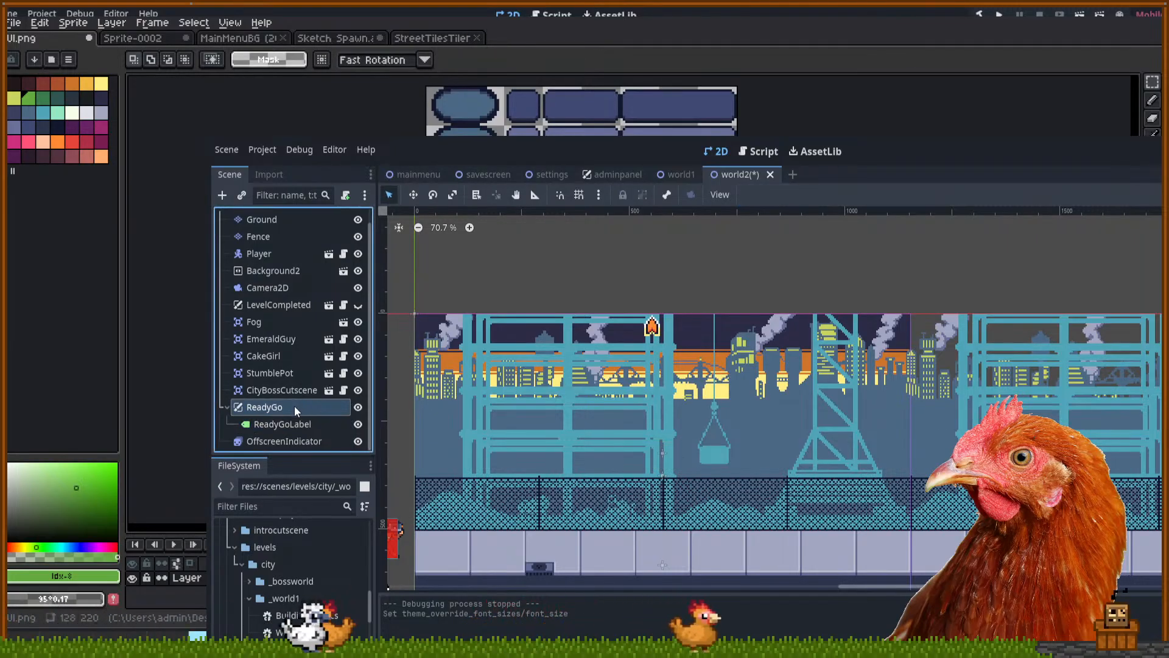
scroll(295, 406, "up", 1)
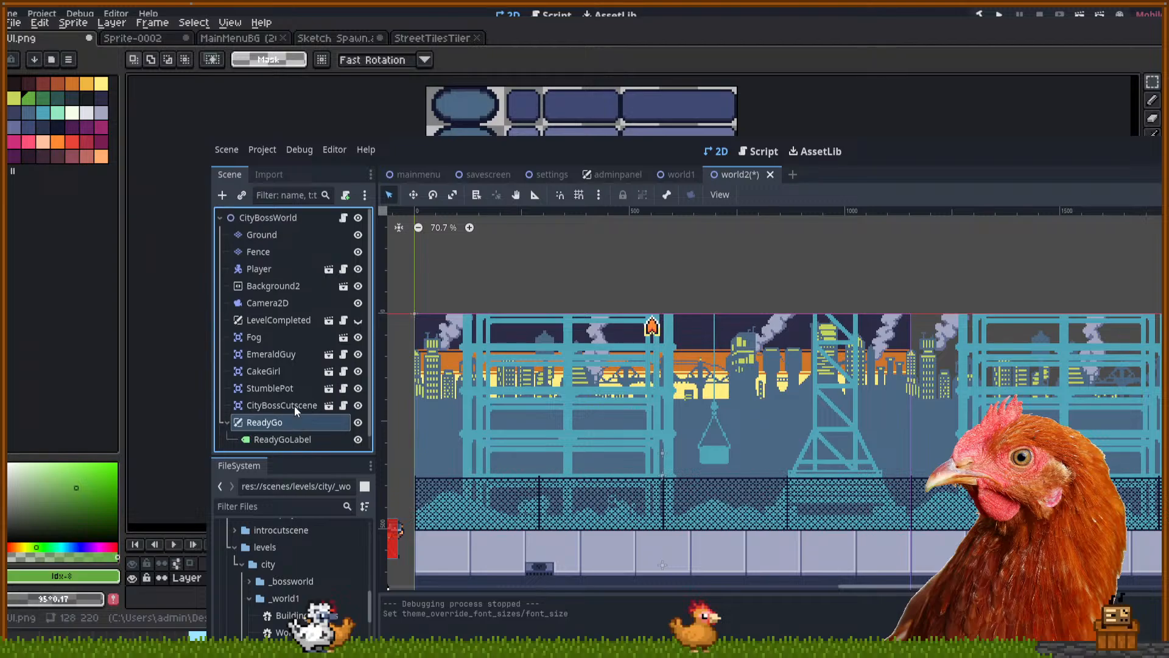
scroll(294, 406, "down", 1)
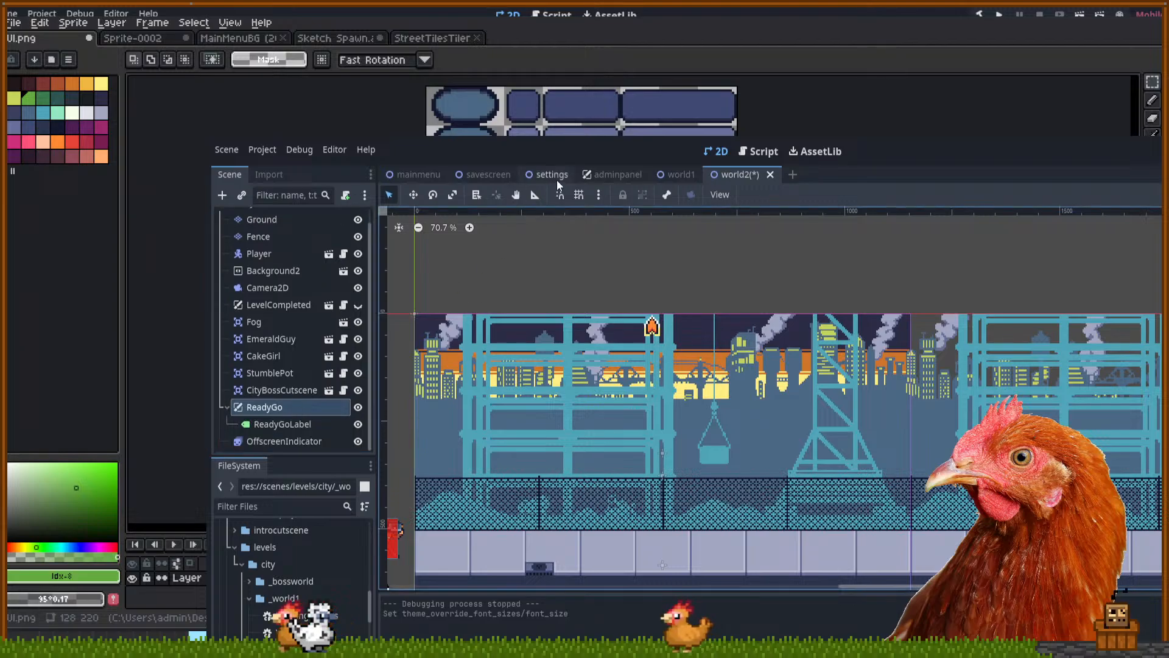
scroll(324, 572, "up", 10)
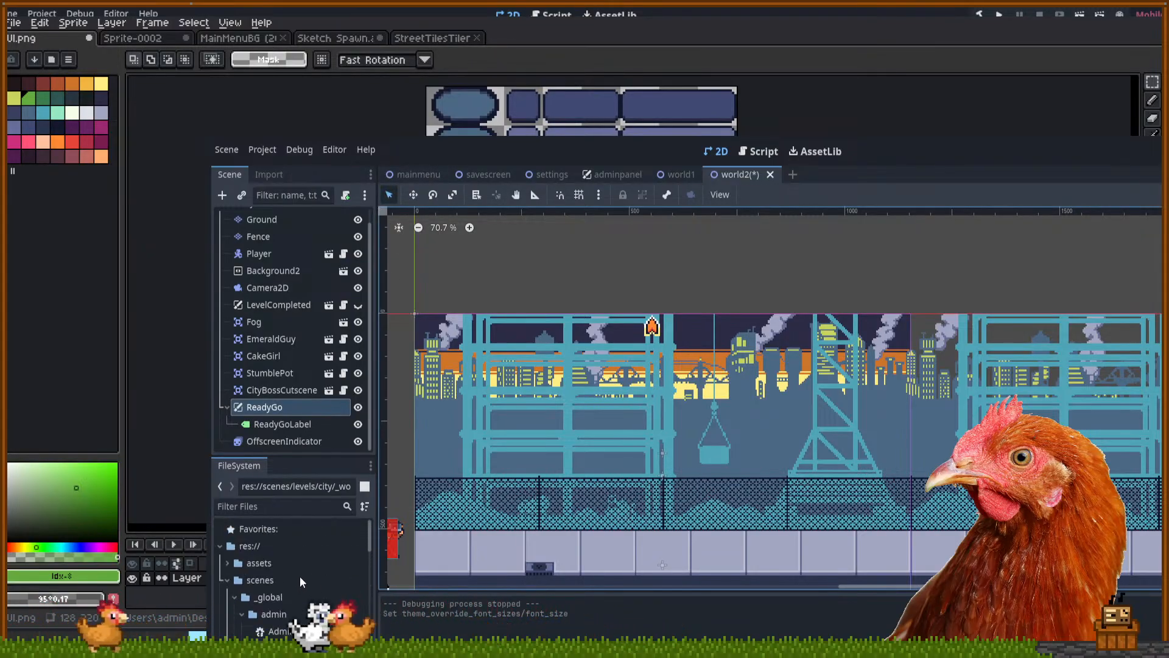
left_click(288, 424)
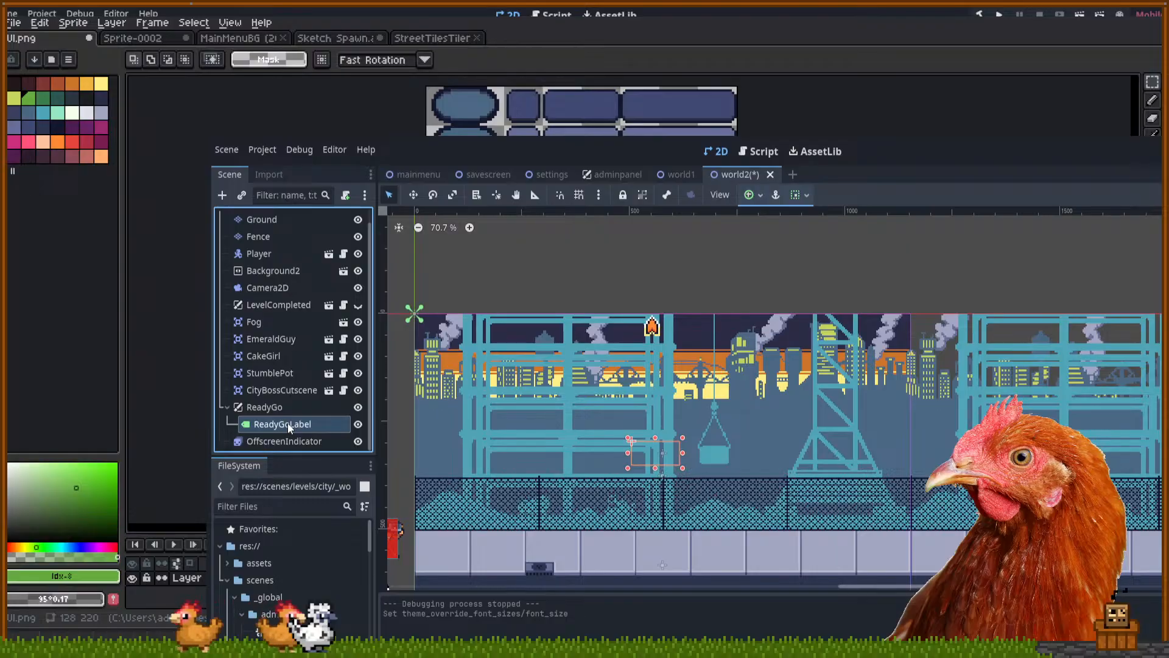
left_click_drag(597, 275, 639, 245)
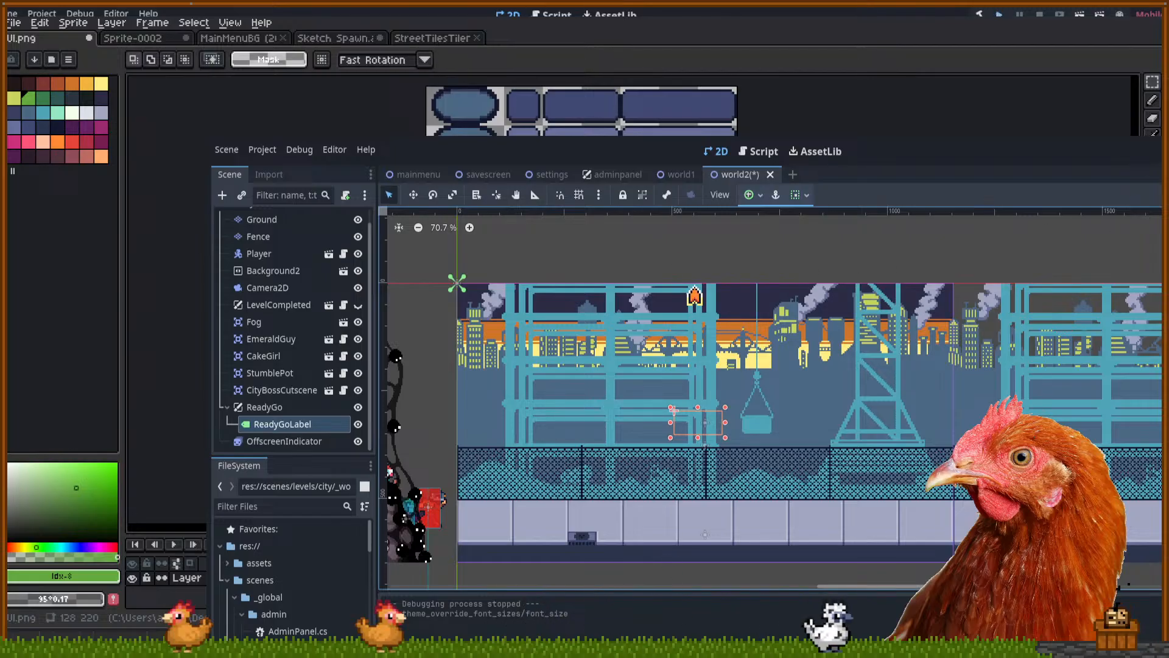
key("ctrl+s")
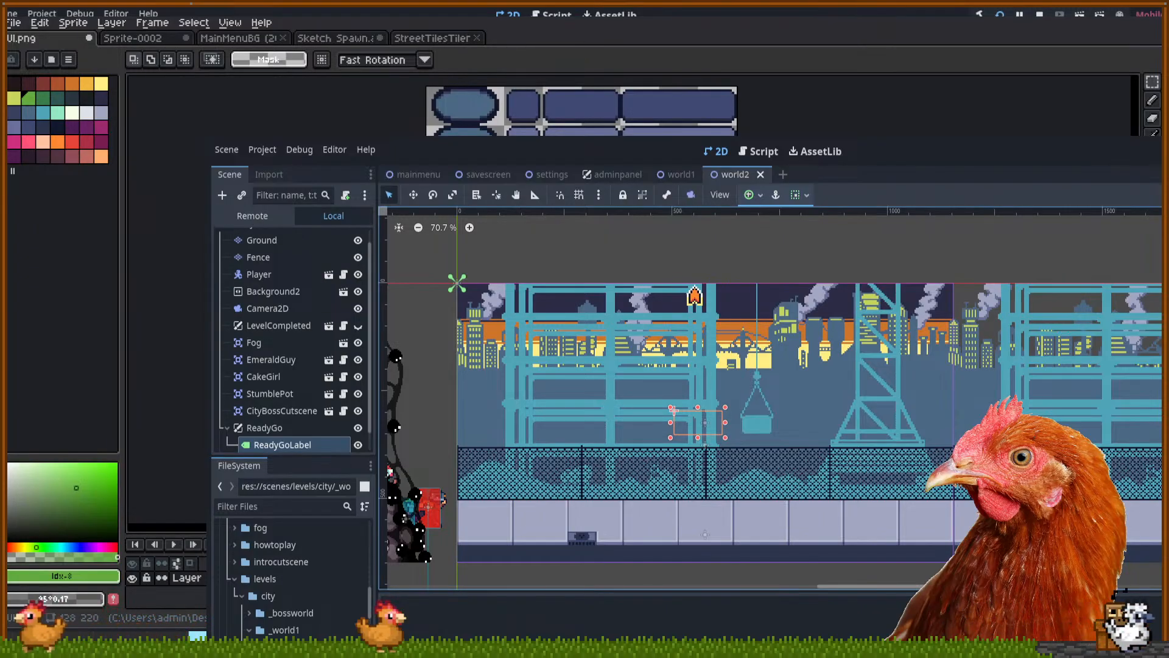
Select the OffscreenIndicator arrow to view its three-frame 5 FPS animation
scroll(731, 265, "up", 3)
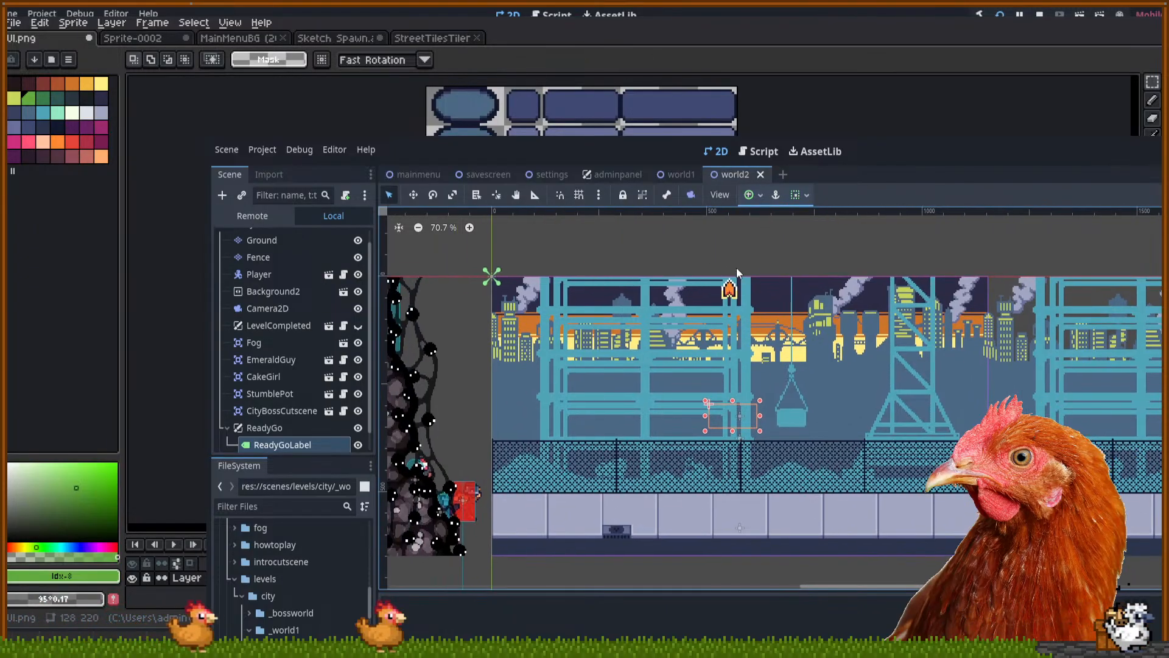
scroll(725, 266, "up", 4)
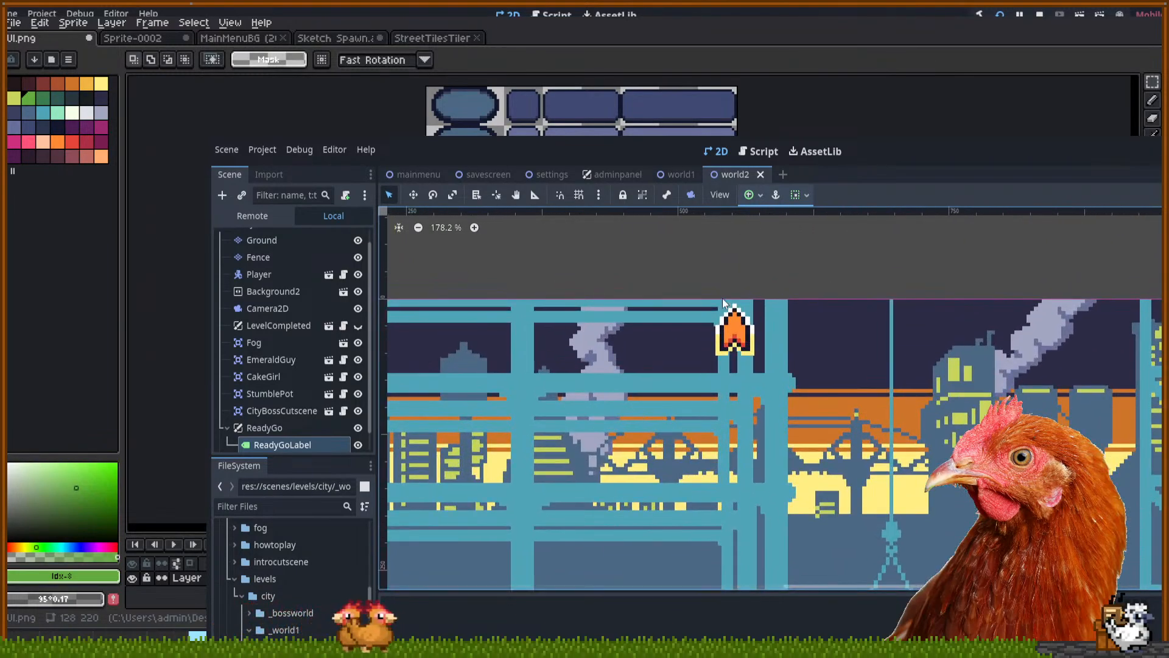
left_click(744, 326)
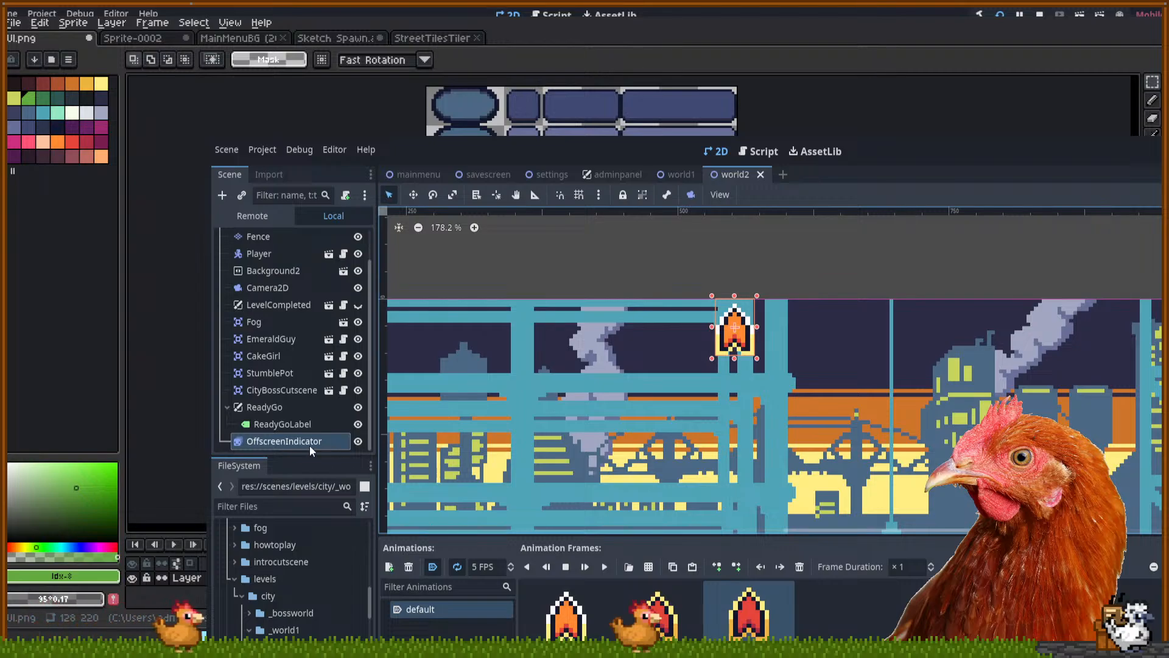
Look over the world1 level, then the world2 level around the arrow
left_click(670, 174)
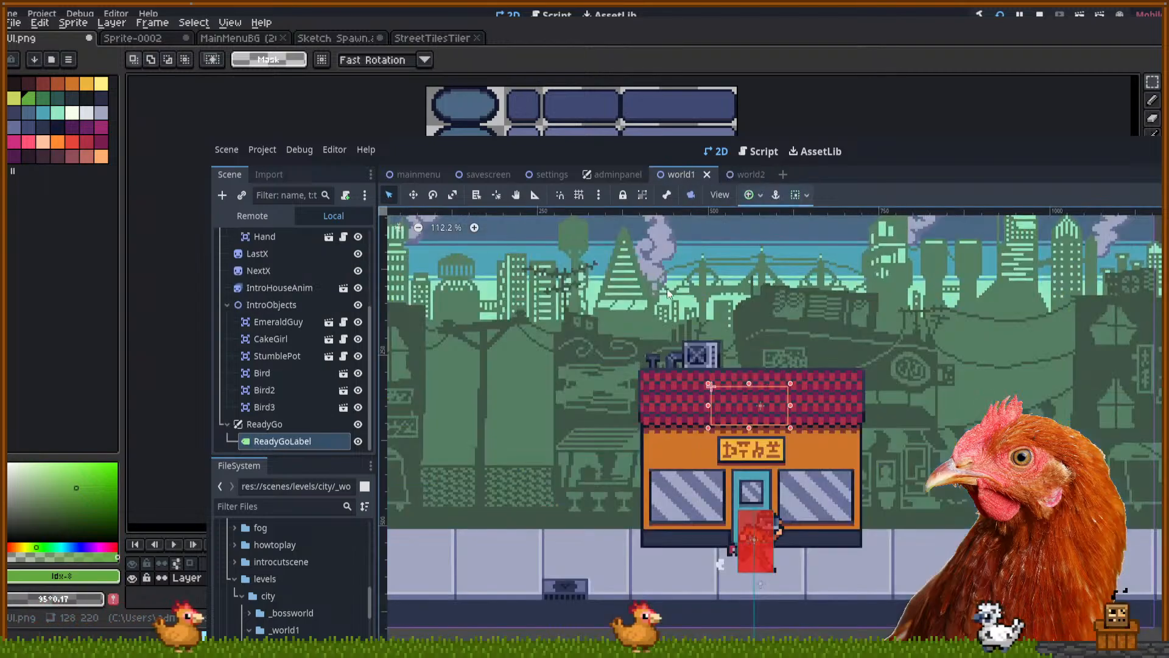
left_click_drag(670, 277, 682, 381)
scroll(682, 381, "down", 1)
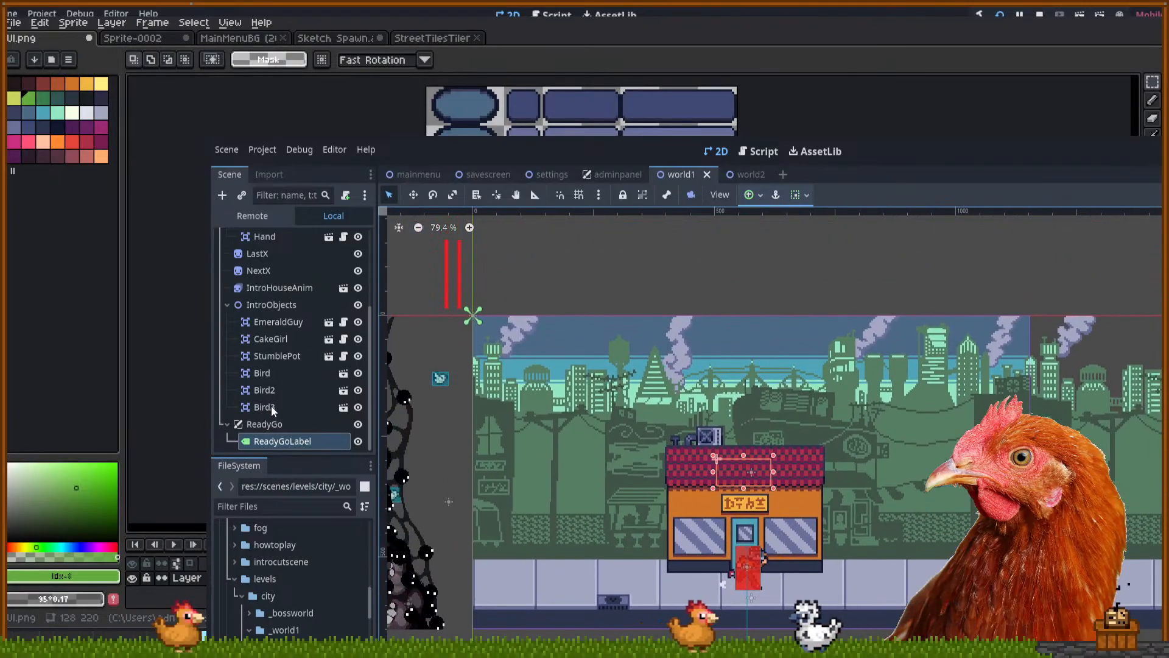
scroll(294, 425, "up", 1)
scroll(296, 423, "down", 3)
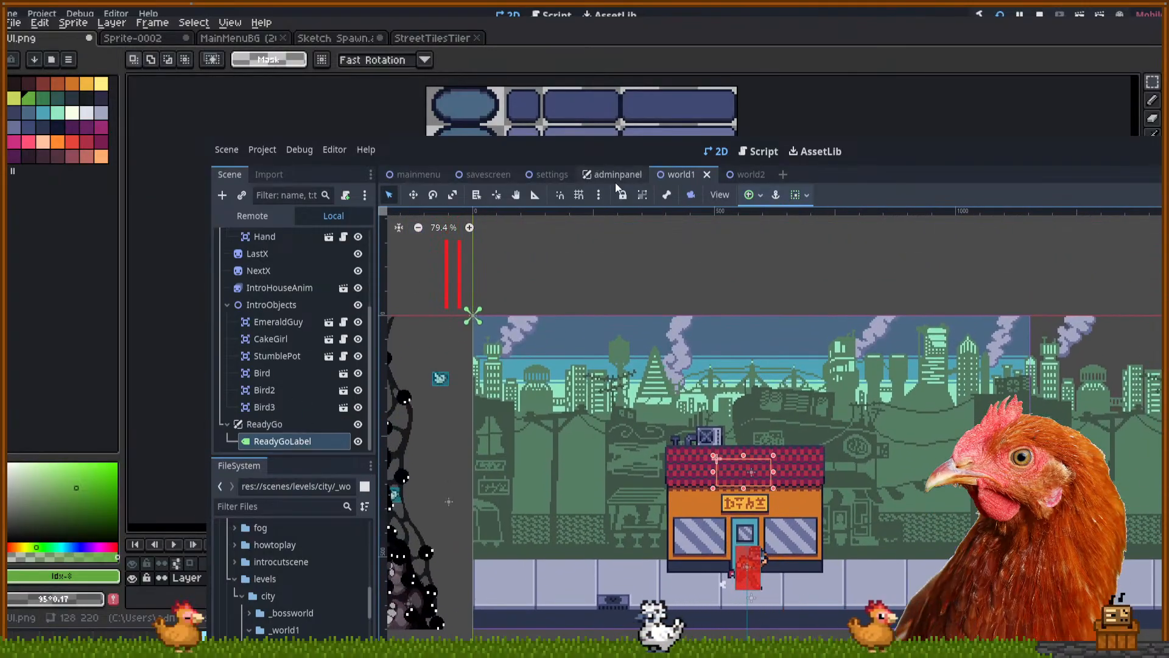
left_click(730, 174)
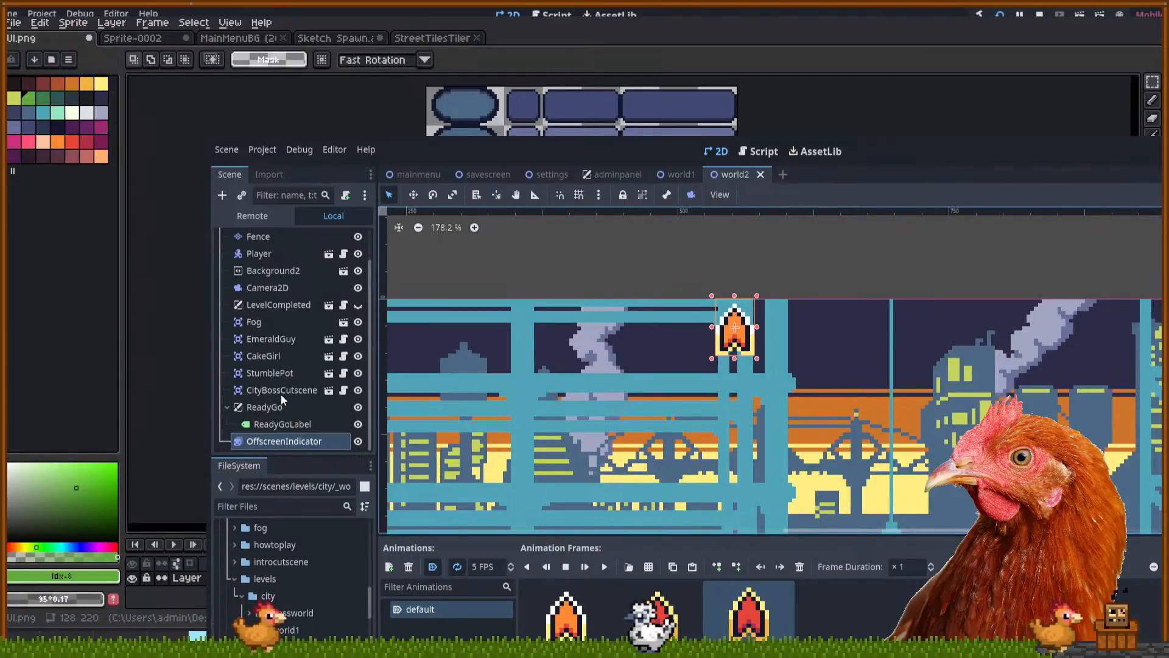
left_click_drag(645, 259, 701, 285)
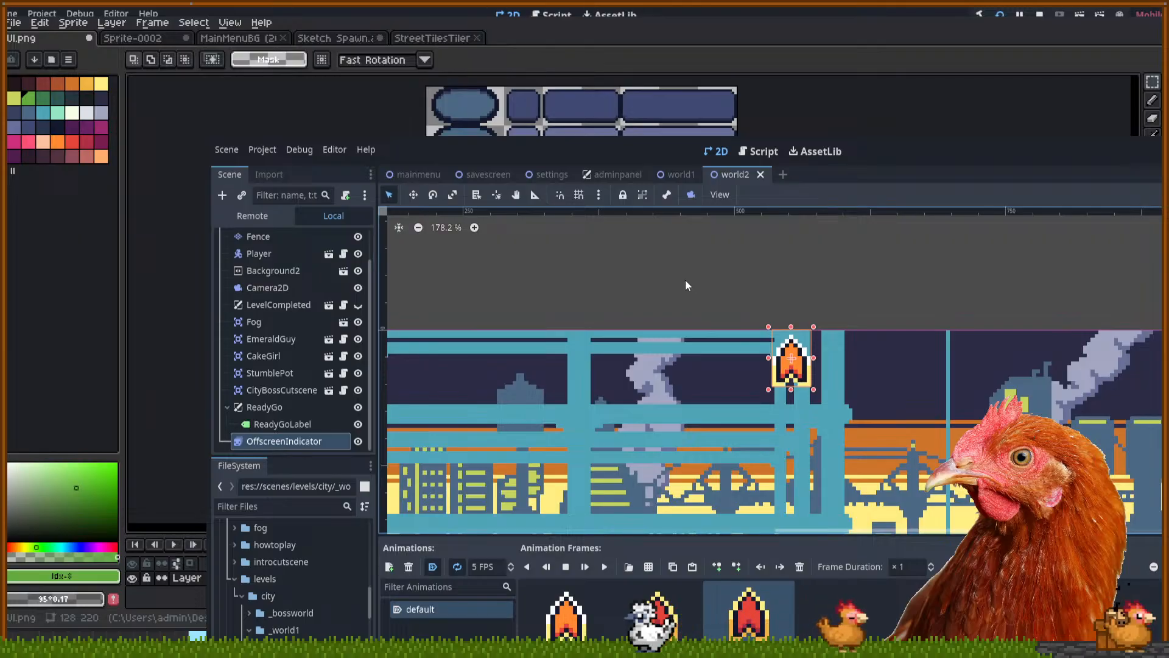
left_click_drag(704, 292, 727, 237)
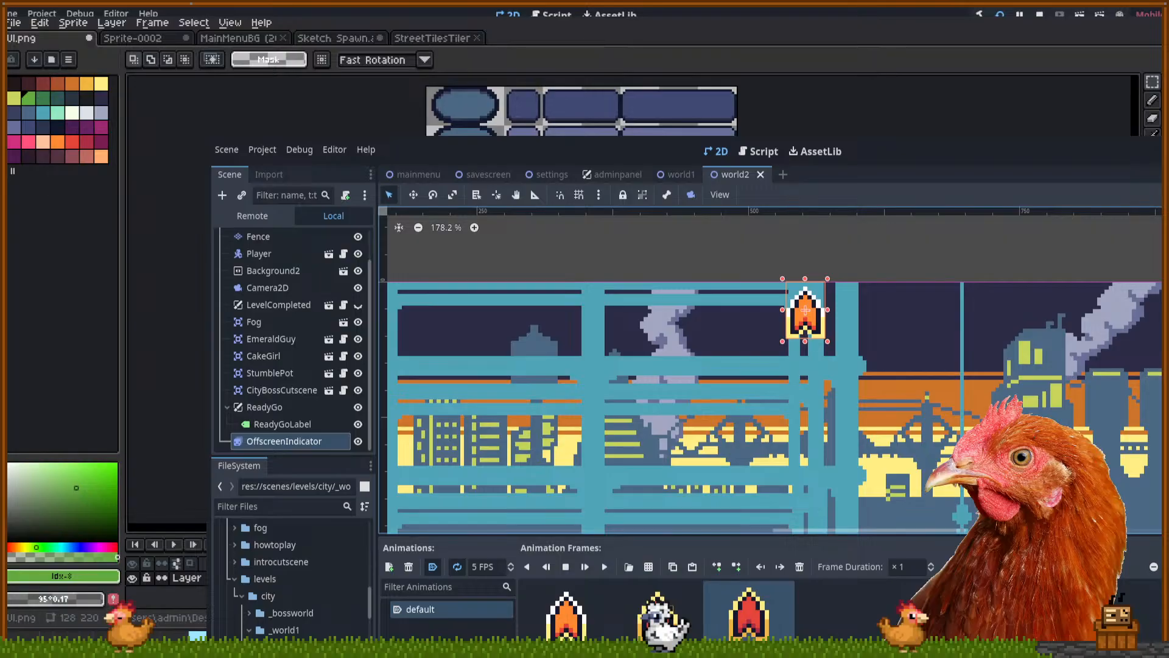
Switch to the adminpanel scene and select the Boss button
left_click(615, 175)
scroll(725, 566, "up", 1)
left_click(767, 546)
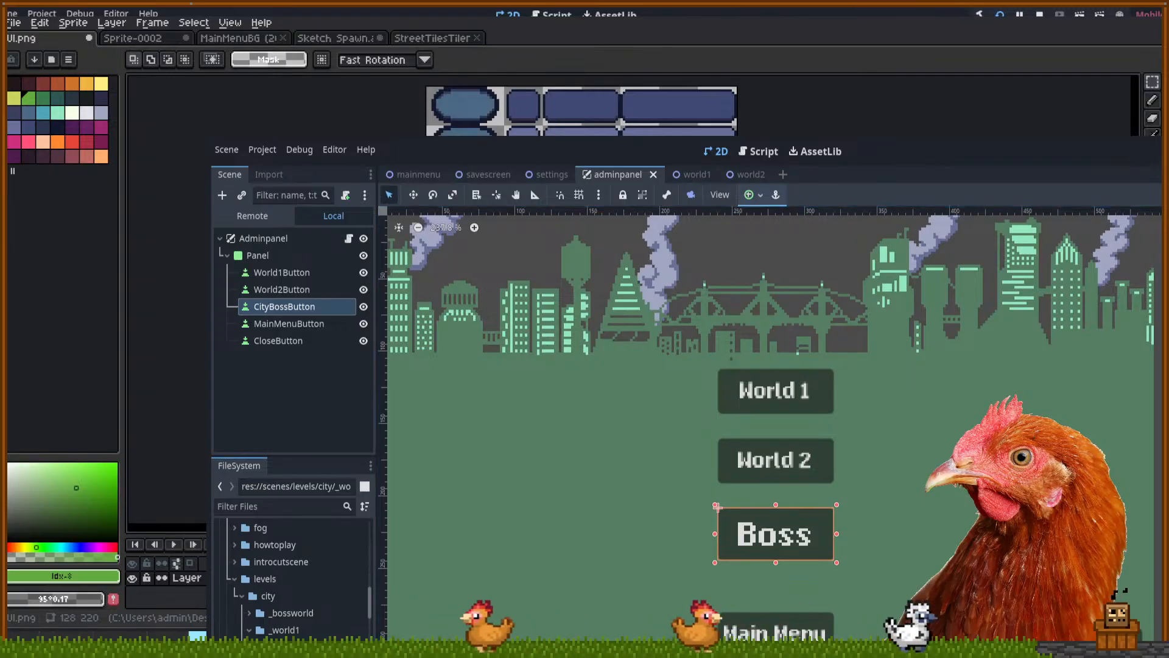
Apply the Boss button's larger font size to the World 2 and World 1 buttons
key("Return")
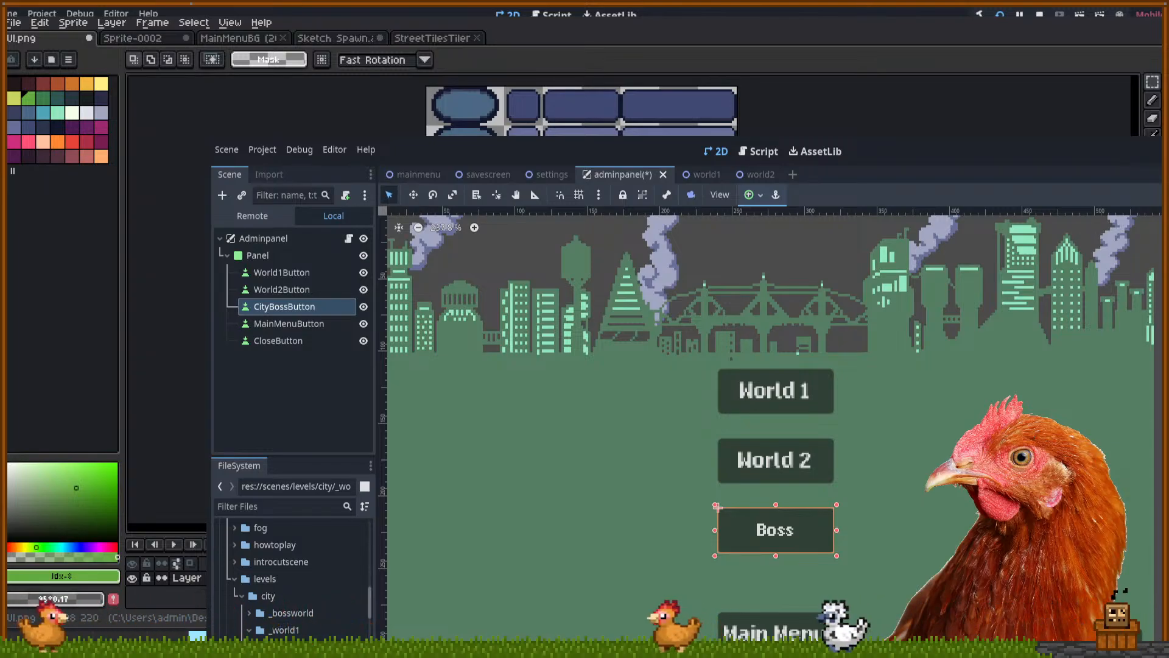
key("Return")
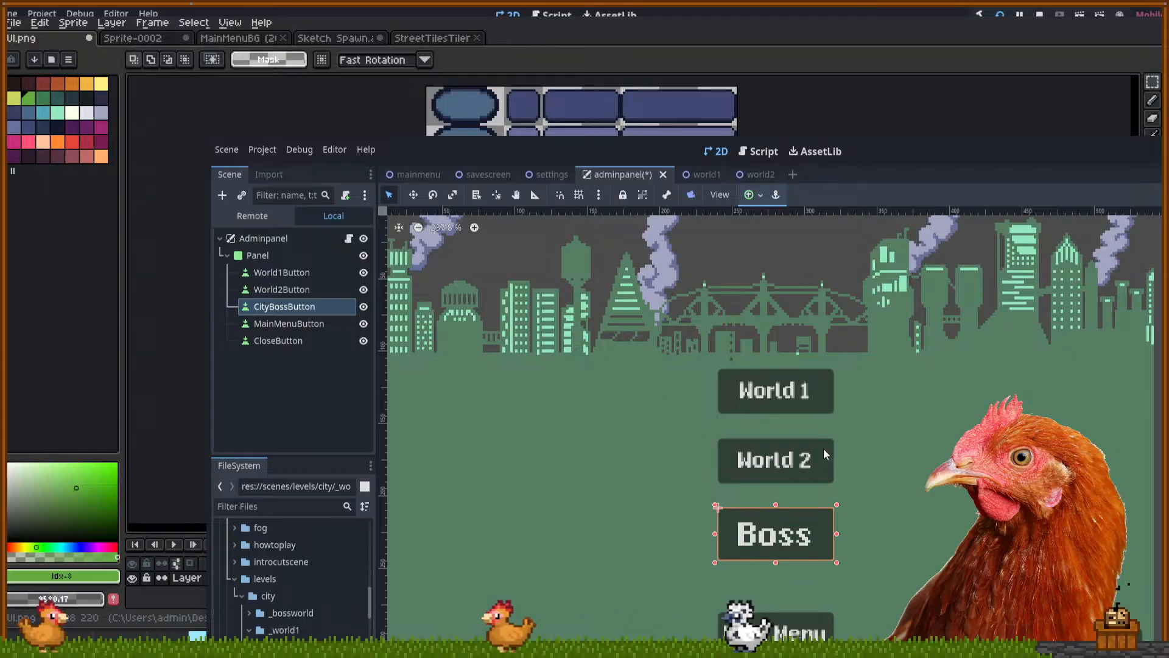
left_click(798, 464)
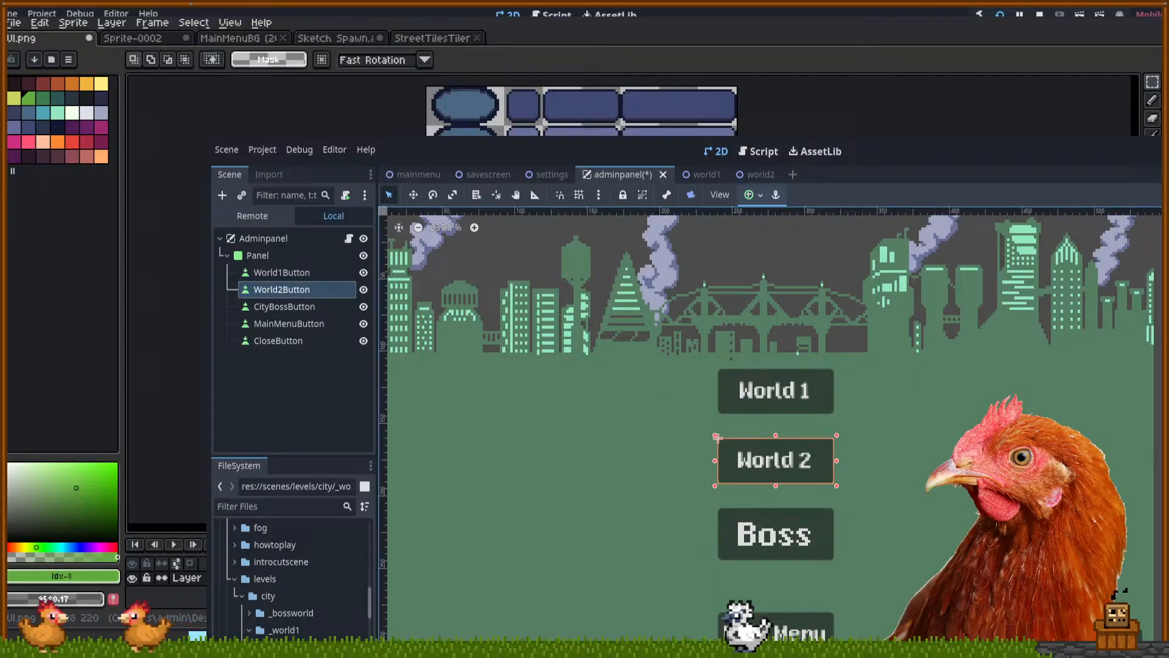
key("Return")
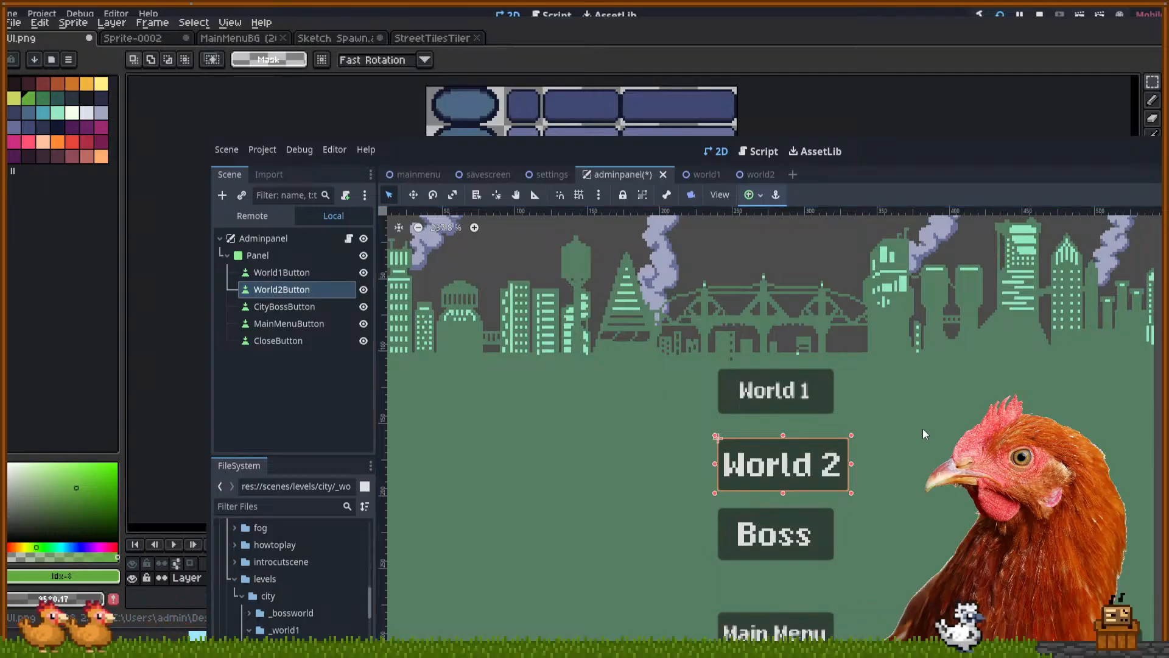
left_click(787, 402)
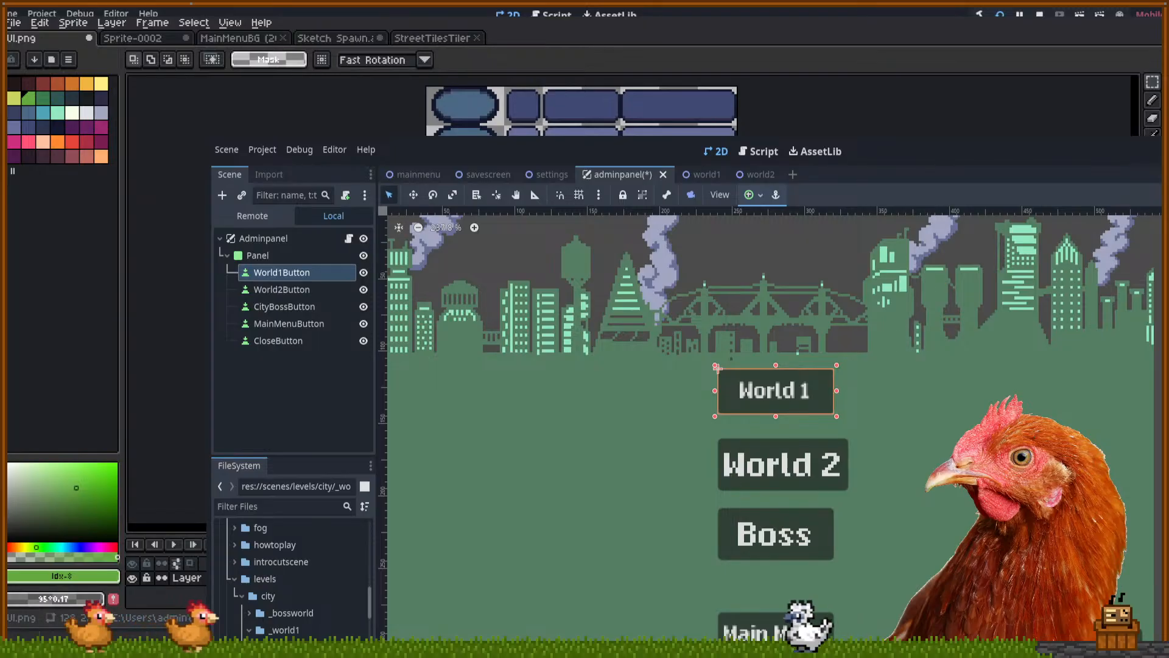
key("Return")
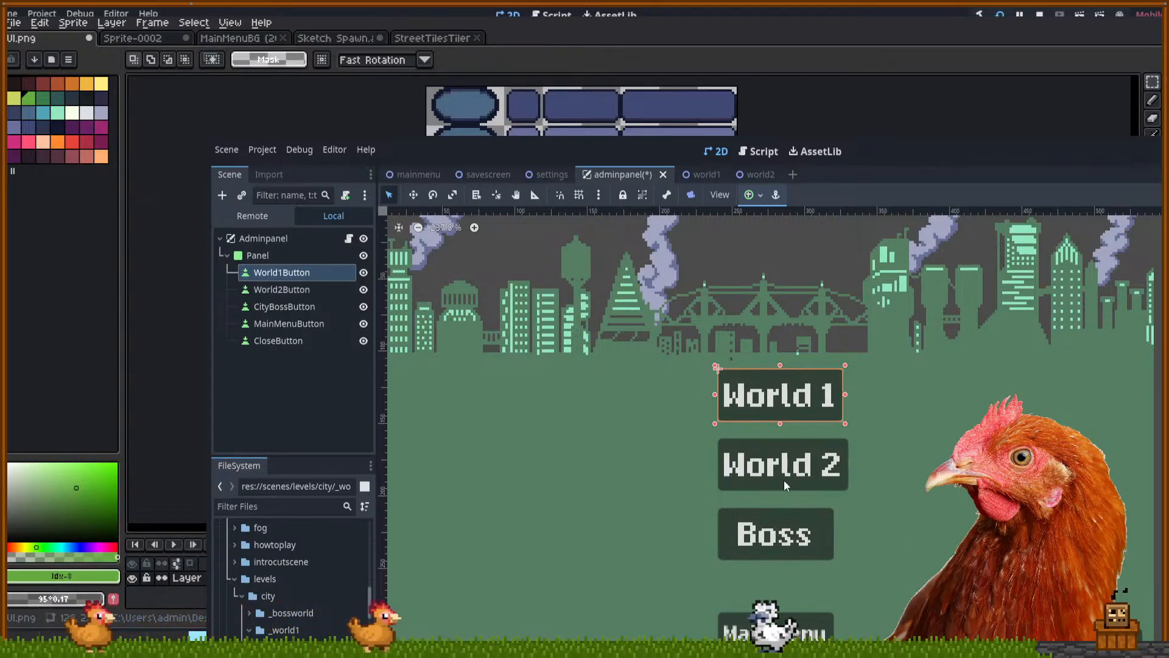
left_click_drag(925, 393, 959, 400)
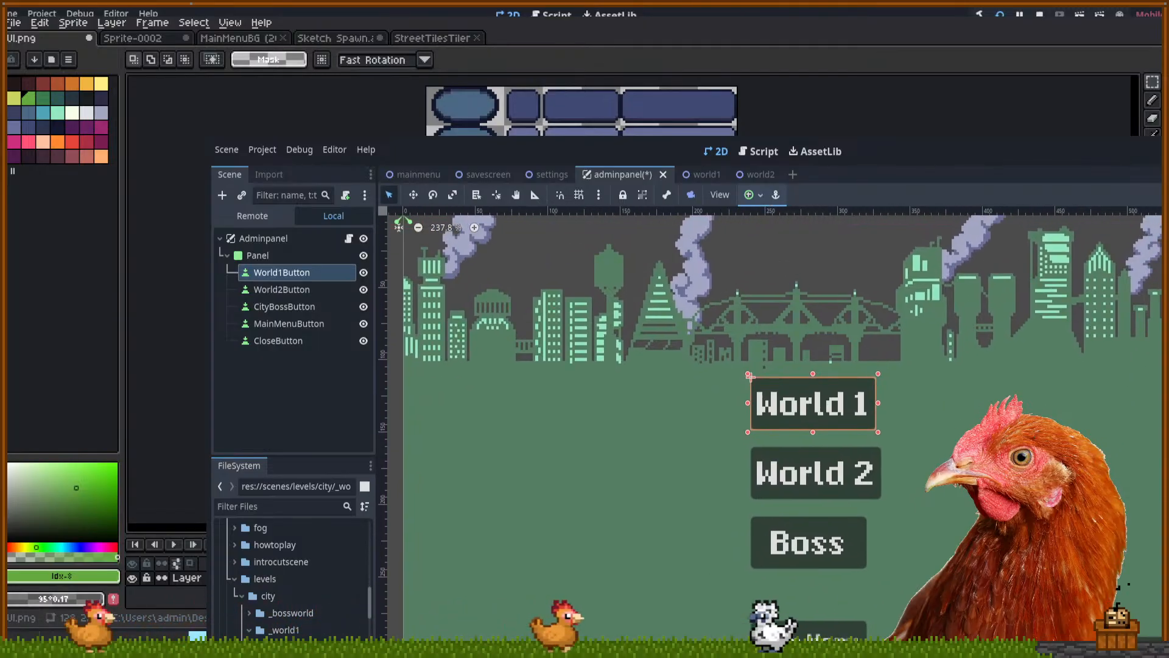
left_click(809, 635)
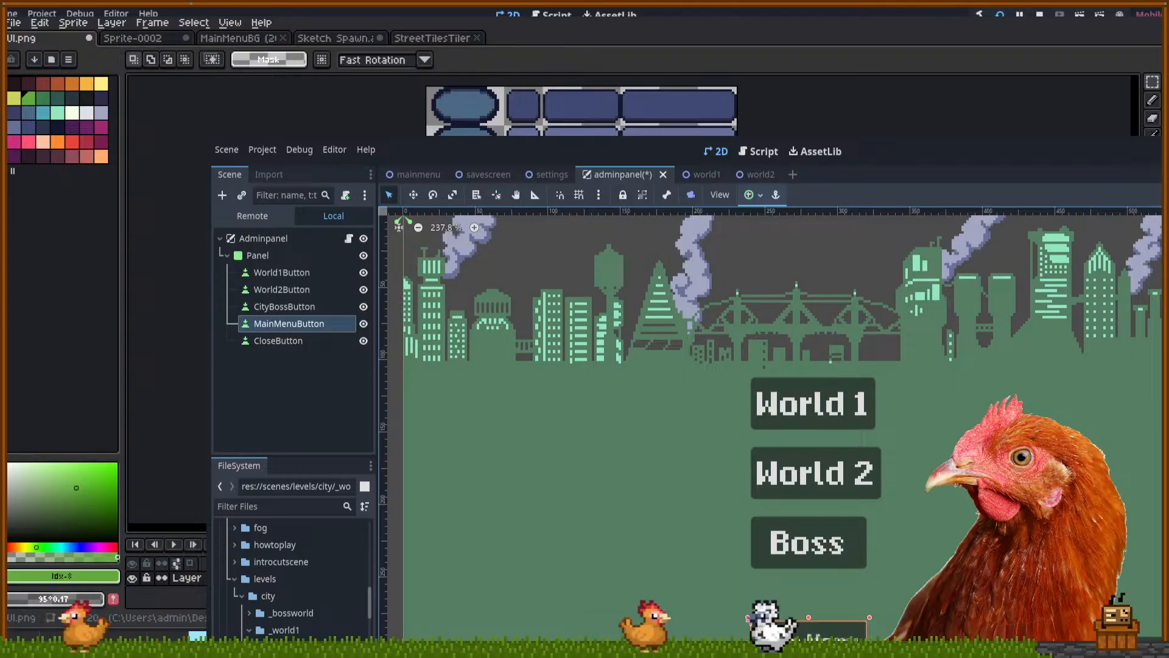
Zoom out to see the full admin panel and drag it down and to the right
scroll(1004, 519, "down", 2)
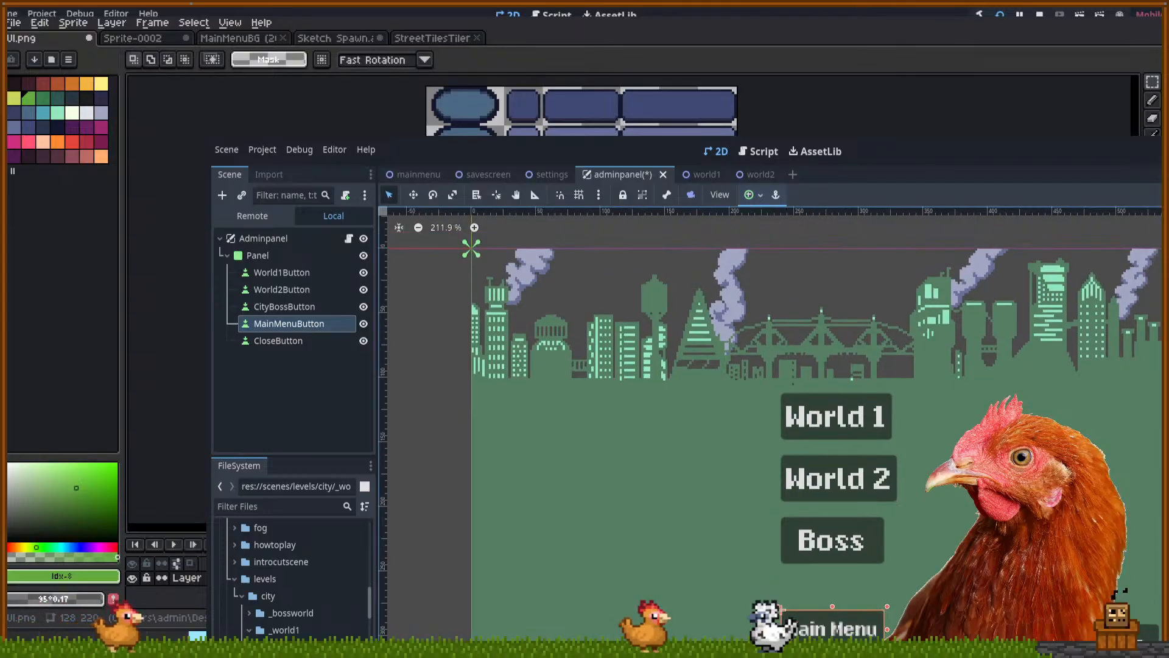
left_click_drag(1004, 518, 974, 502)
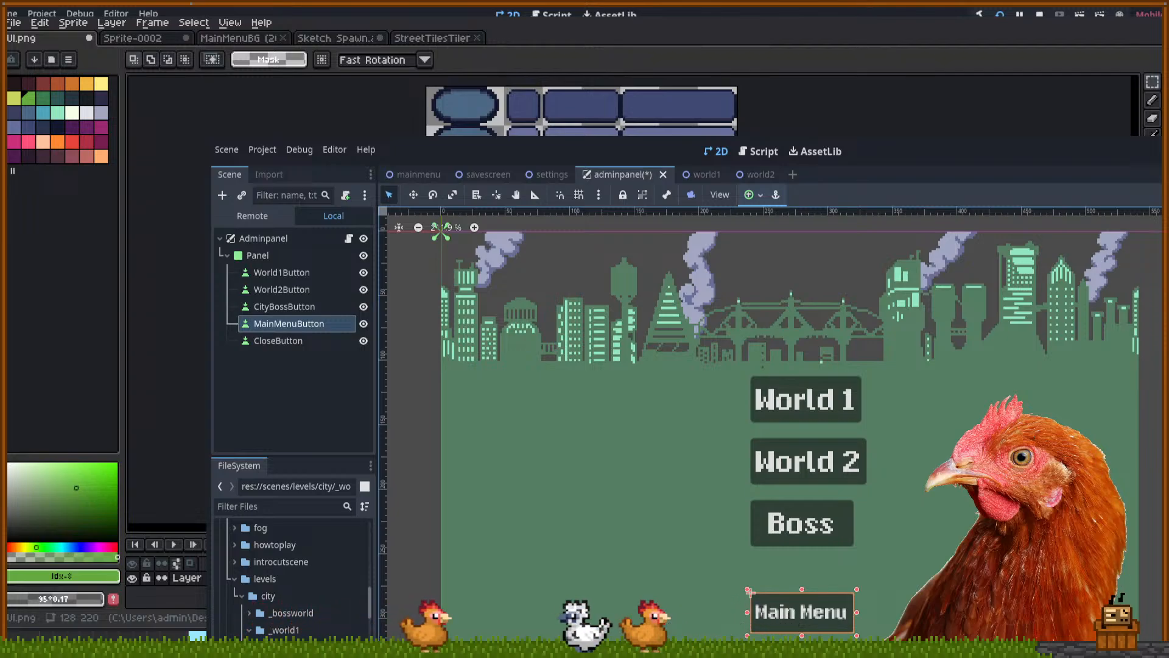
scroll(921, 452, "down", 5)
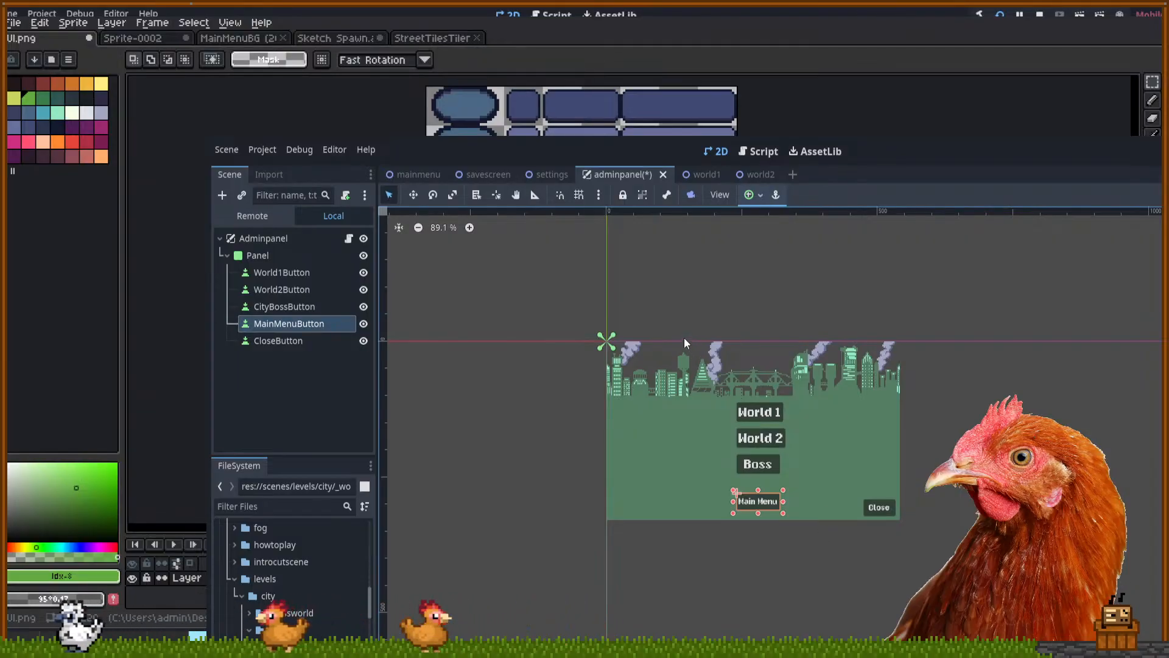
scroll(675, 335, "up", 1)
scroll(676, 338, "up", 2)
scroll(681, 338, "up", 1)
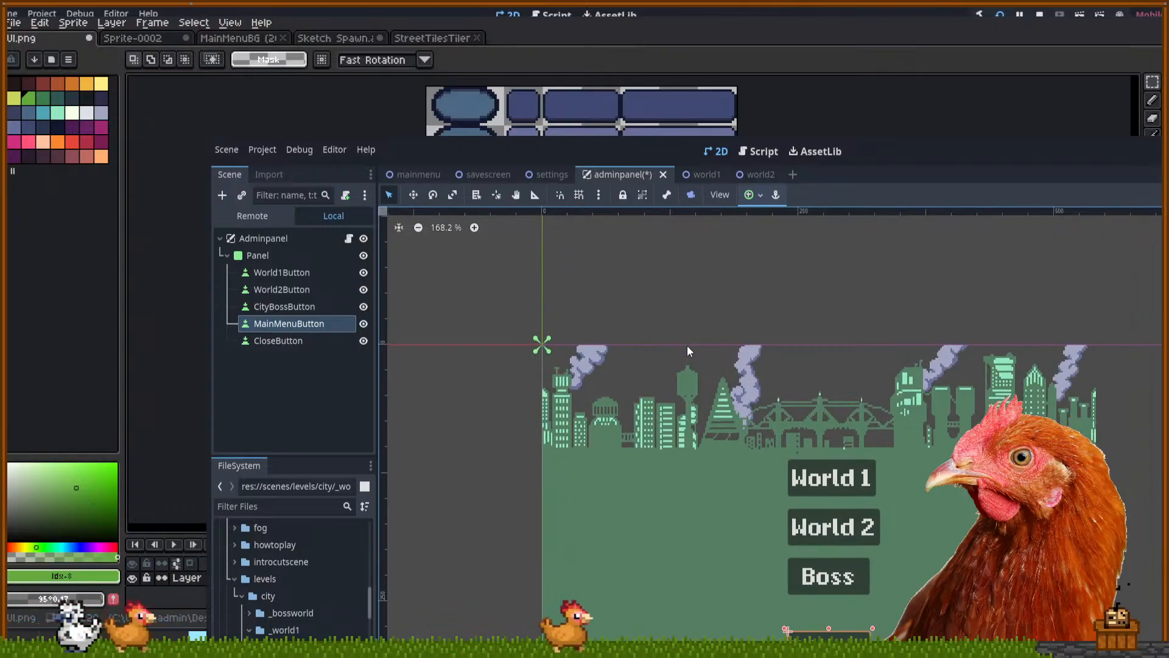
scroll(687, 346, "down", 2)
scroll(693, 355, "down", 3)
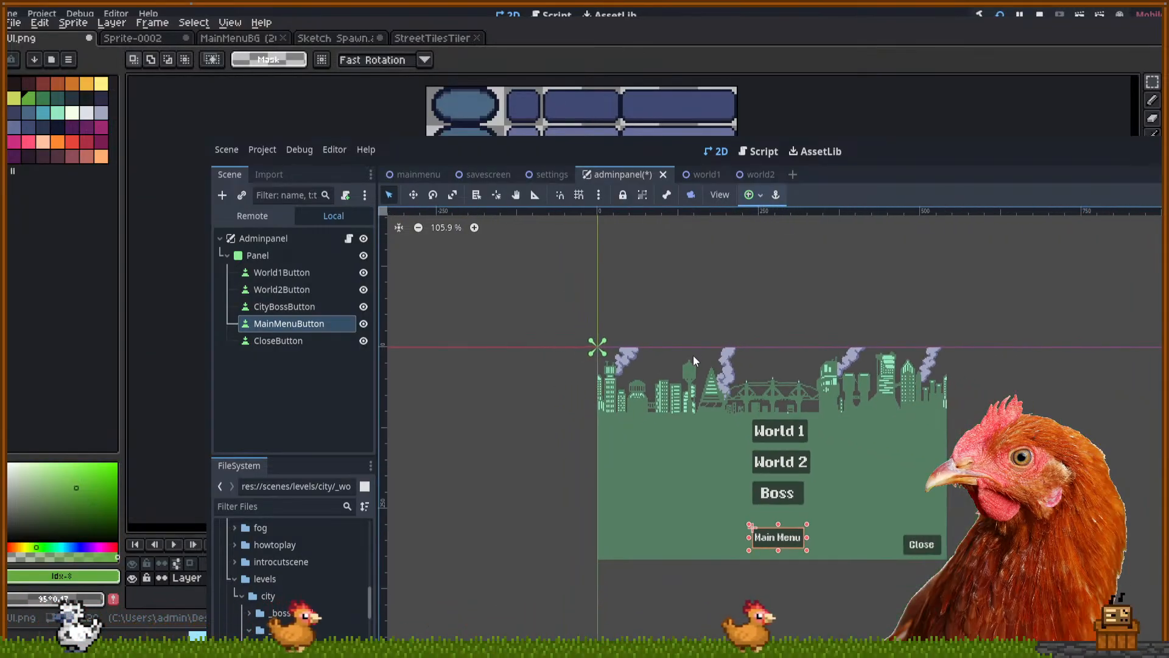
scroll(697, 360, "down", 1)
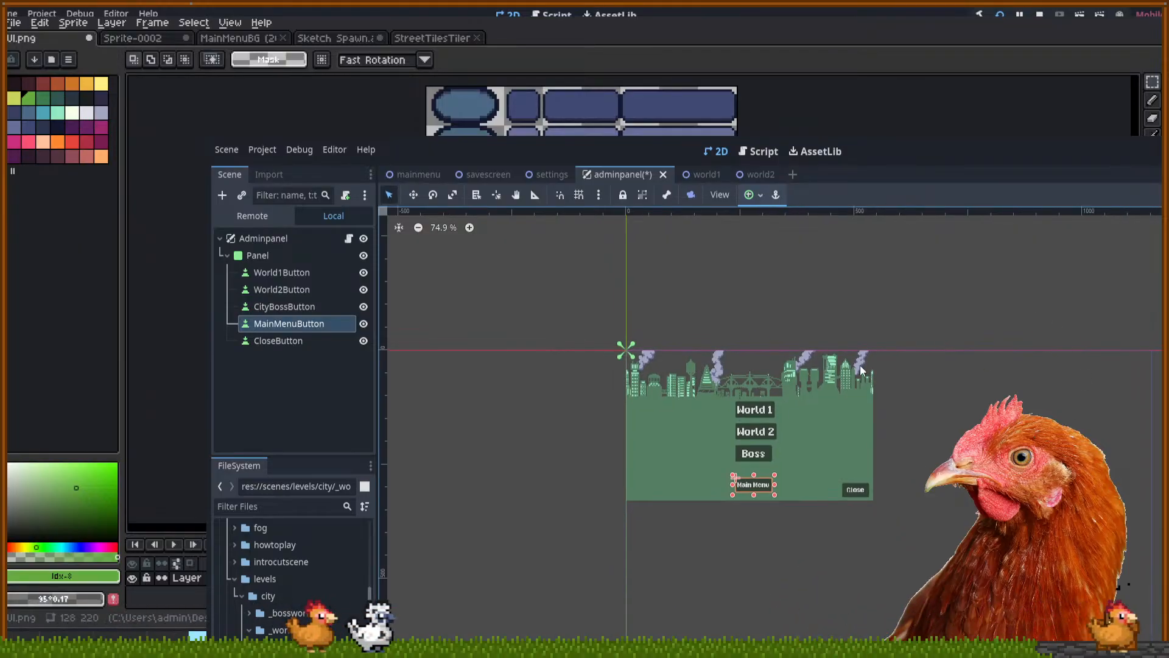
left_click_drag(812, 405, 947, 465)
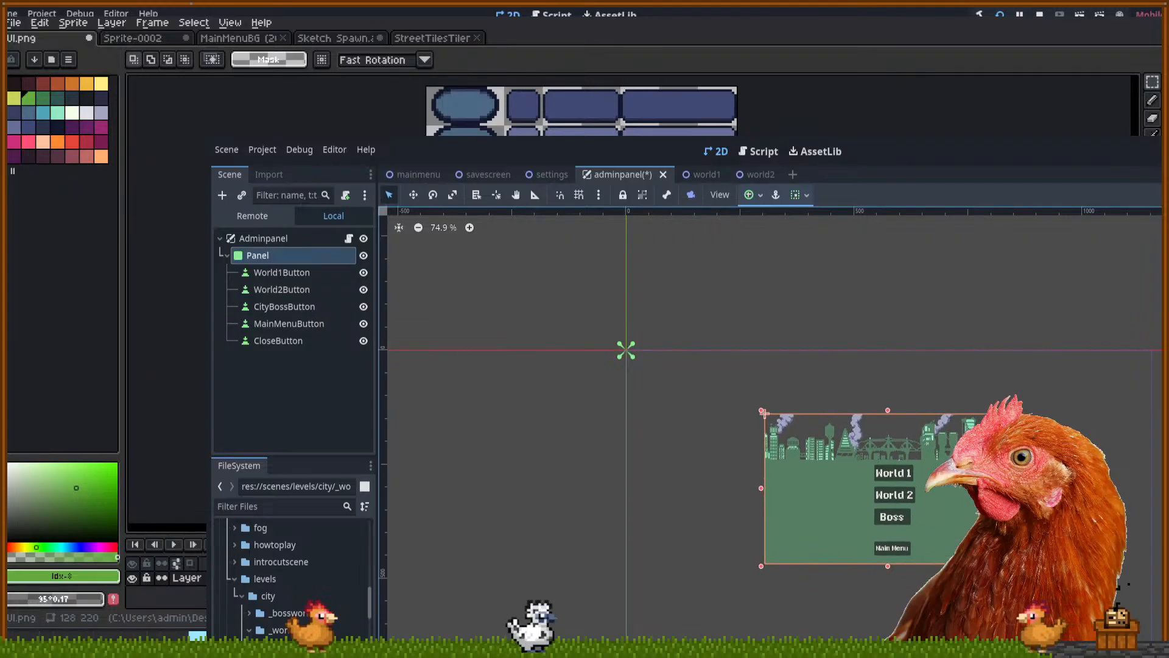
Fine-tune the admin panel's position with small drags, ending a few pixels up and left
scroll(962, 512, "up", 4)
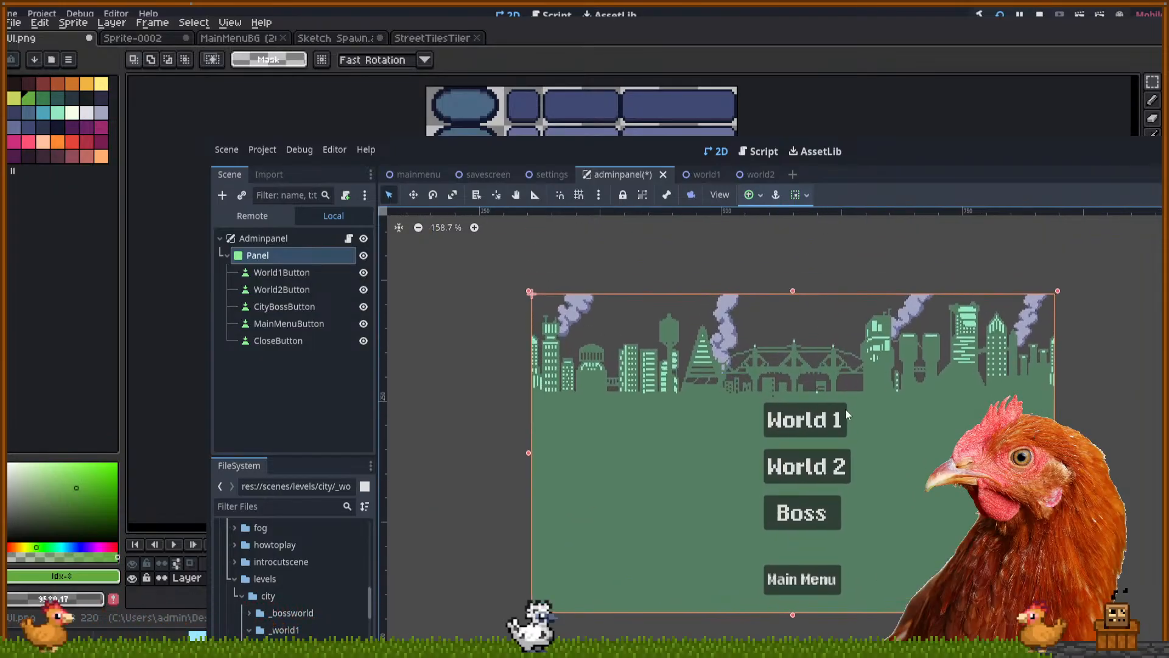
left_click(836, 427)
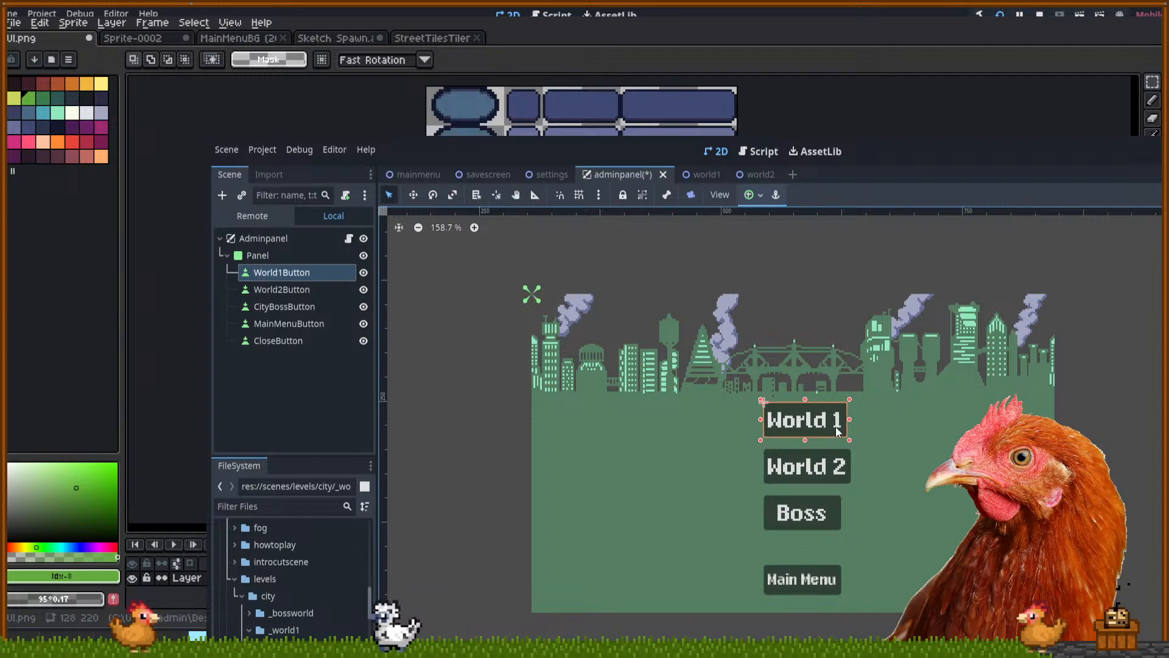
left_click_drag(838, 465, 833, 465)
scroll(836, 402, "down", 1)
left_click_drag(909, 483, 903, 512)
scroll(1036, 420, "down", 4)
left_click_drag(948, 481, 894, 497)
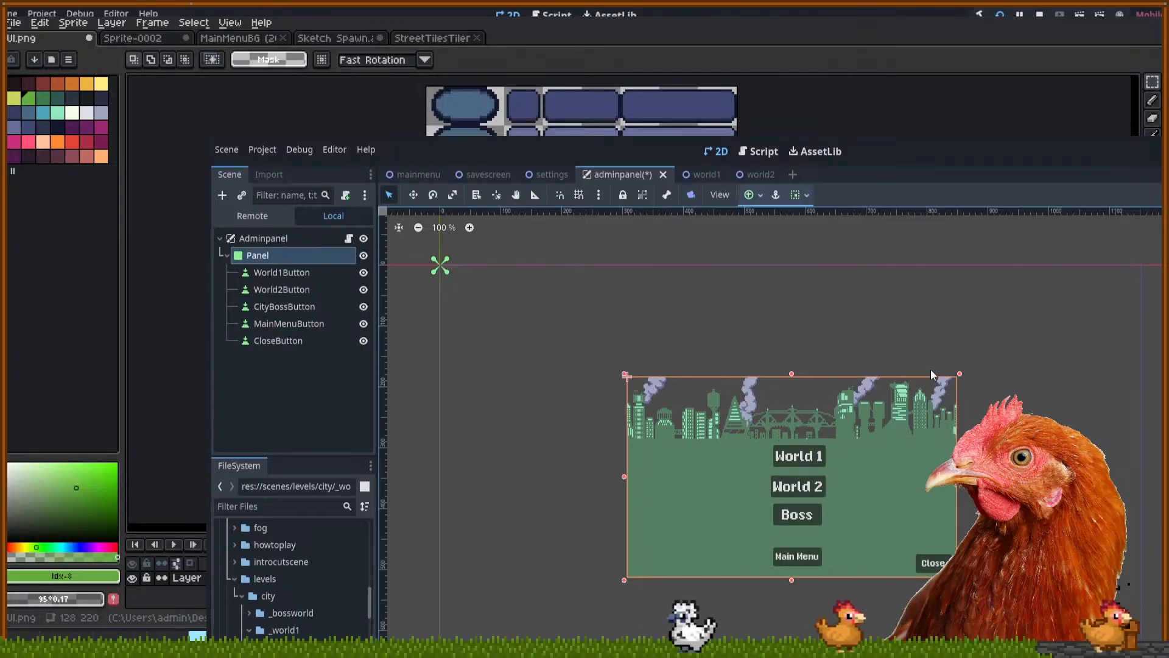
left_click(814, 556)
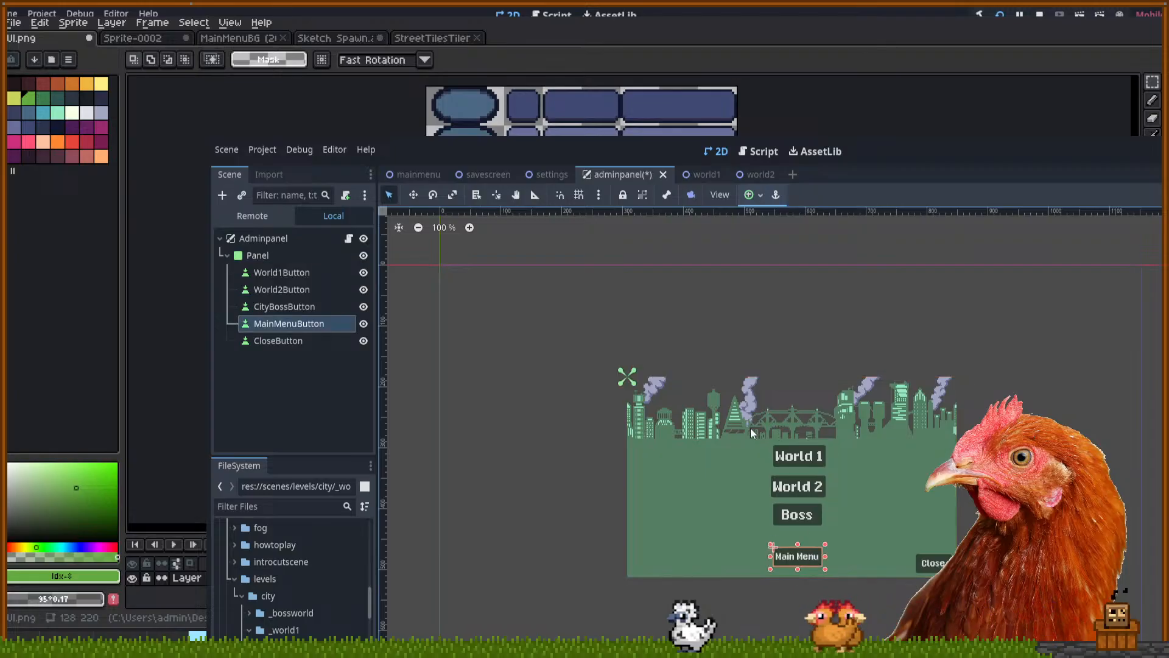
mouse_move(745, 389)
left_mouse_down()
mouse_move(814, 533)
mouse_move(778, 404)
mouse_move(744, 370)
left_mouse_up()
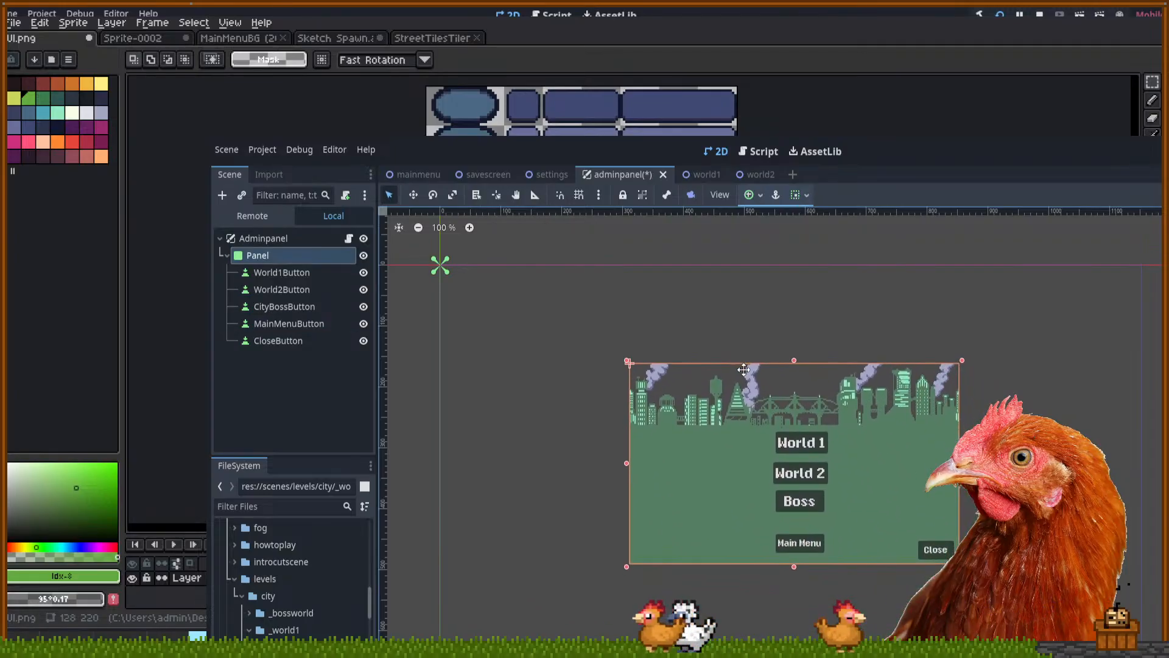
left_click_drag(816, 404, 814, 417)
left_click_drag(853, 462, 857, 457)
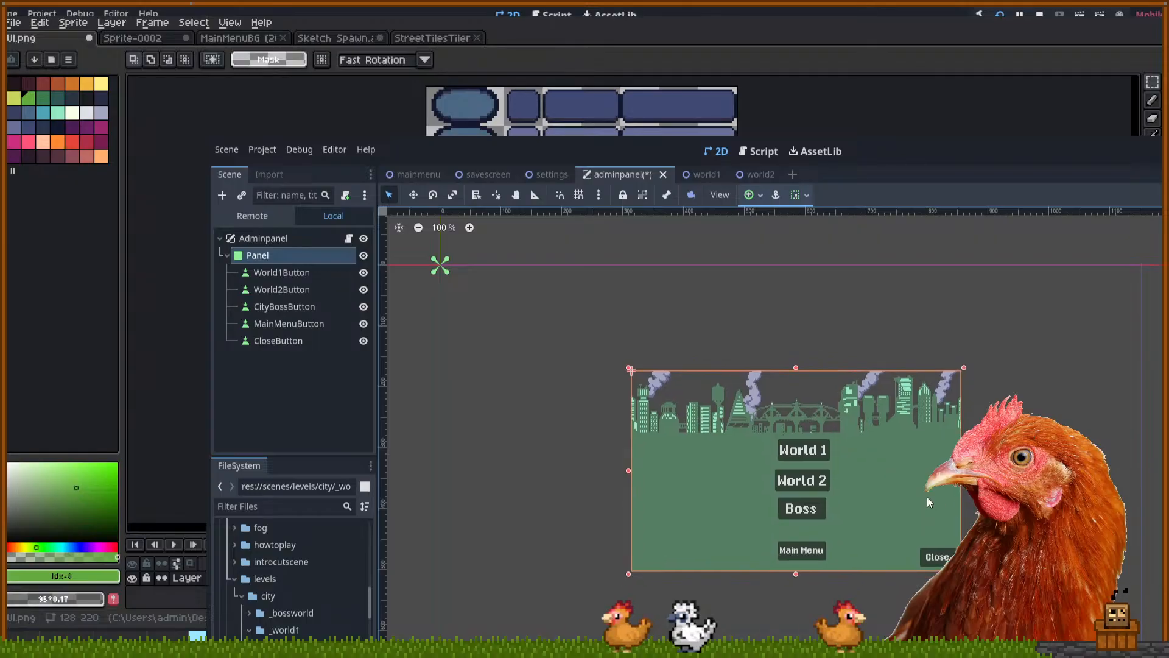
left_click_drag(929, 503, 926, 494)
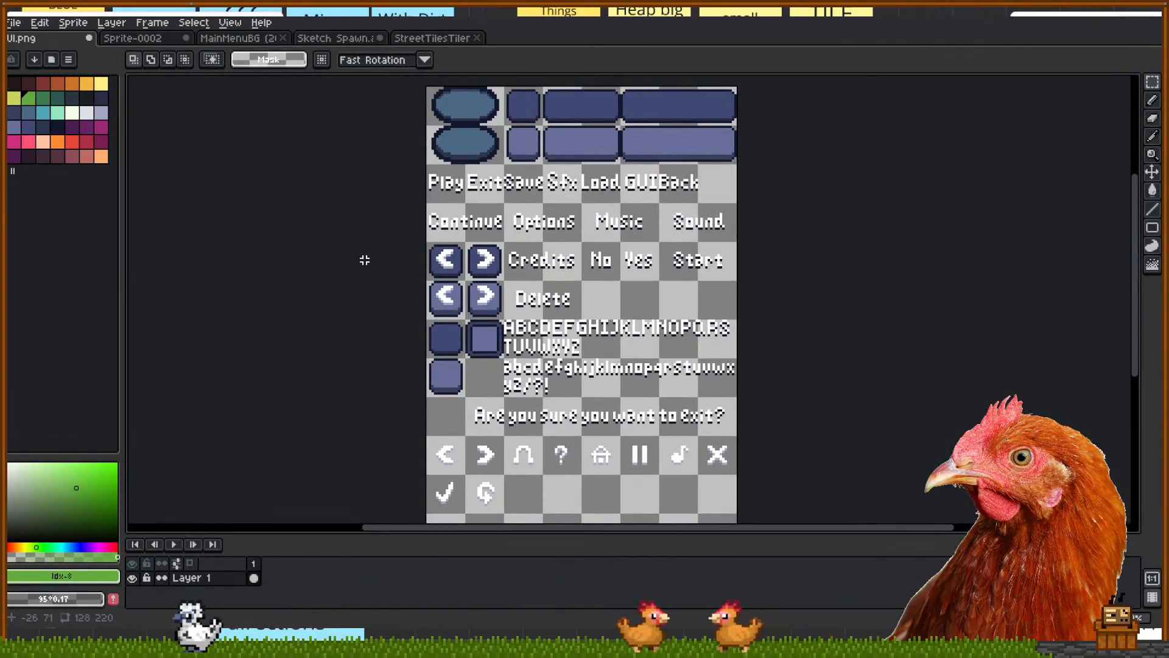
Select the sheet's top area, pick dark blue, then trial-clear it and undo
scroll(419, 355, "up", 5)
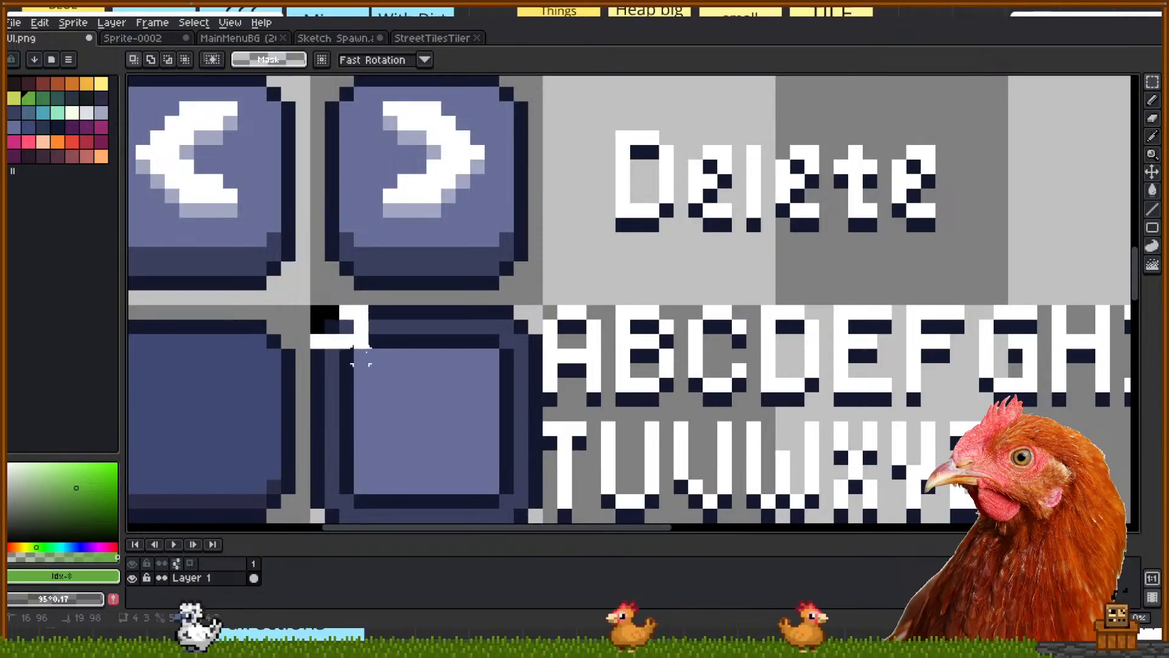
scroll(520, 374, "down", 5)
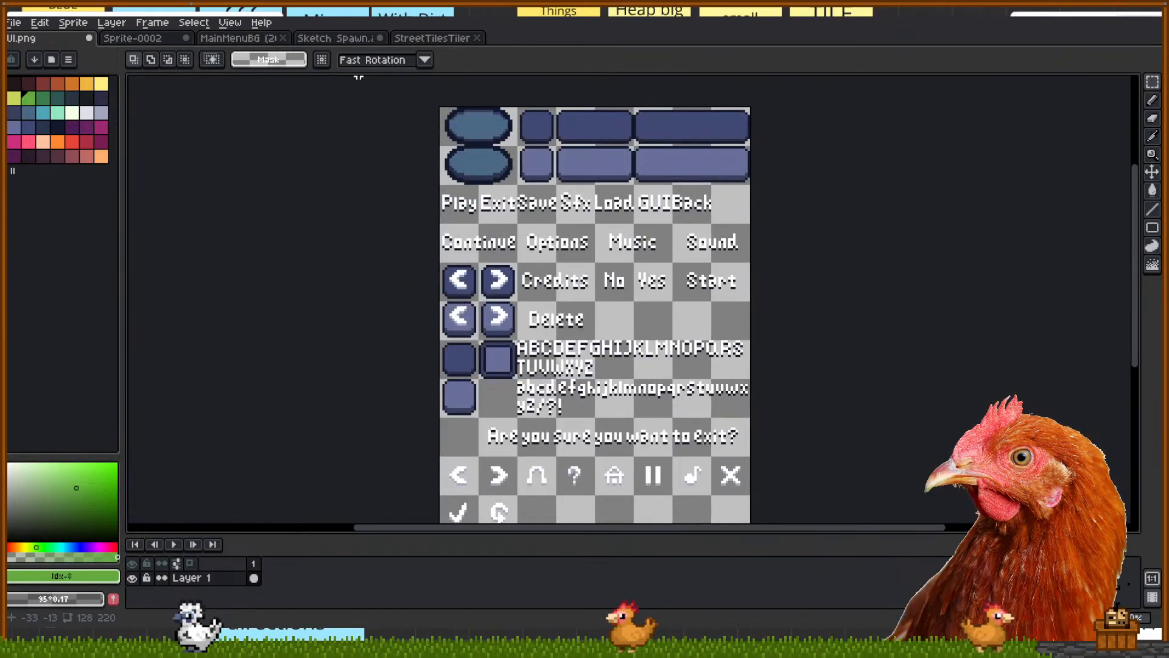
left_click_drag(852, 485, 159, 147)
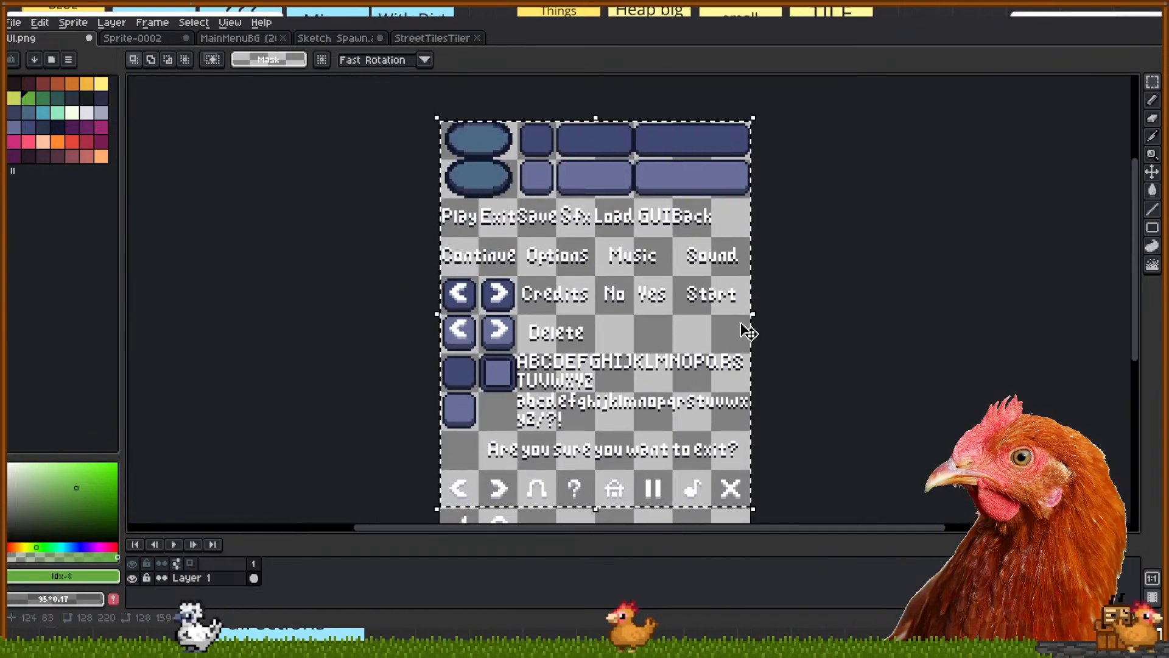
left_click(57, 127)
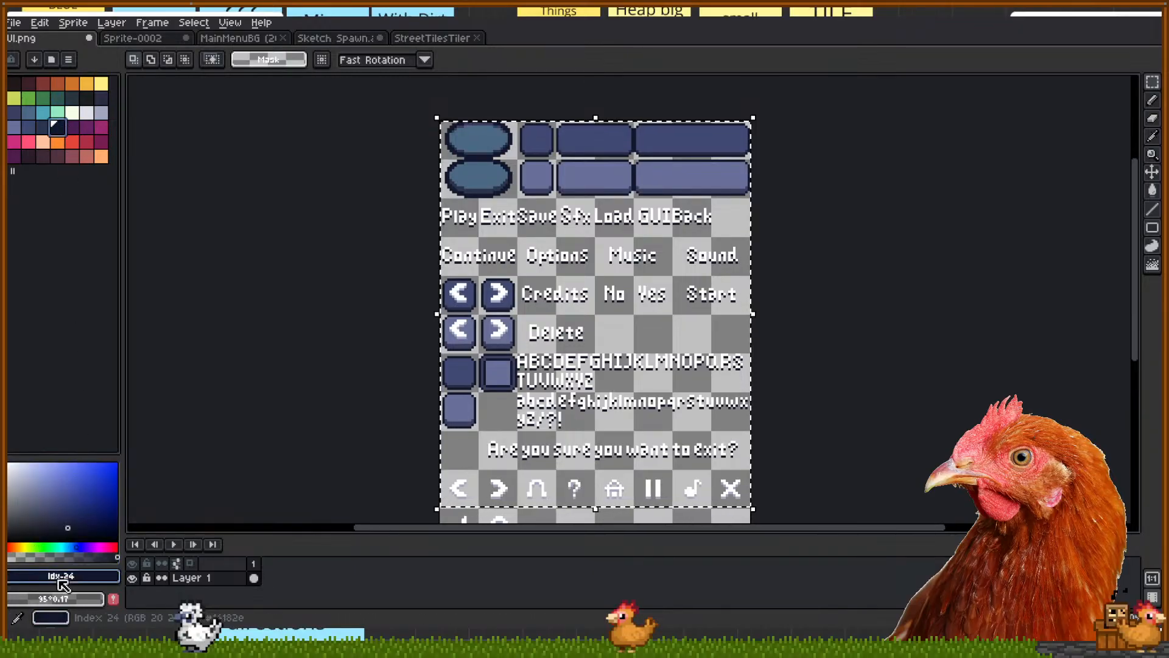
key("Delete")
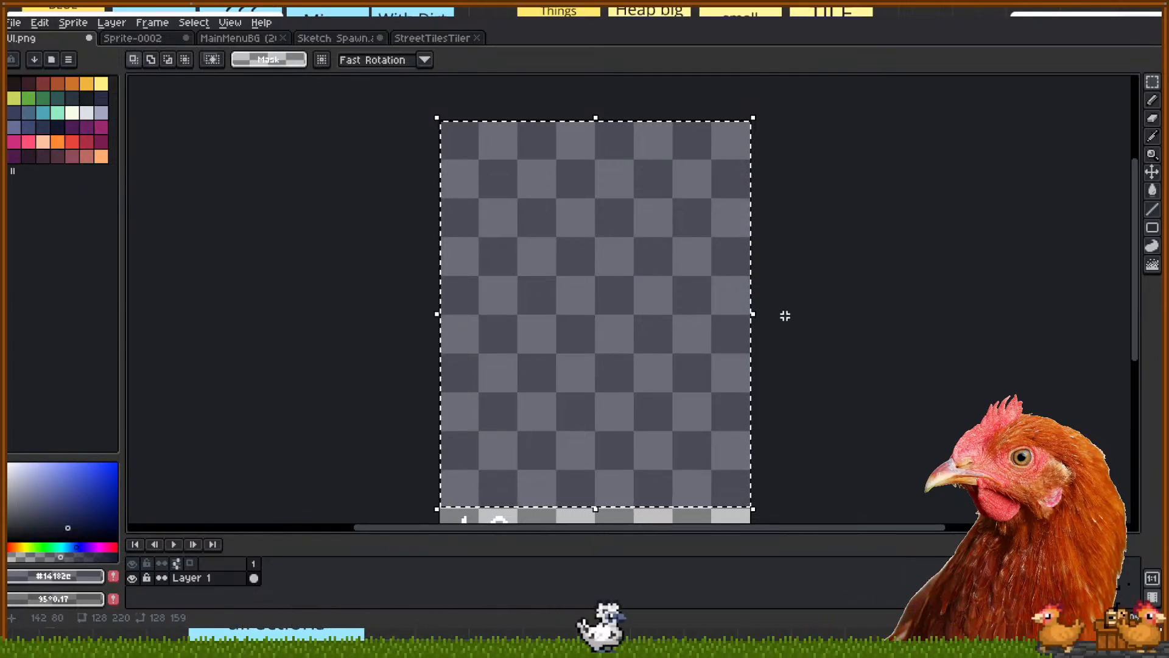
key("ctrl+z")
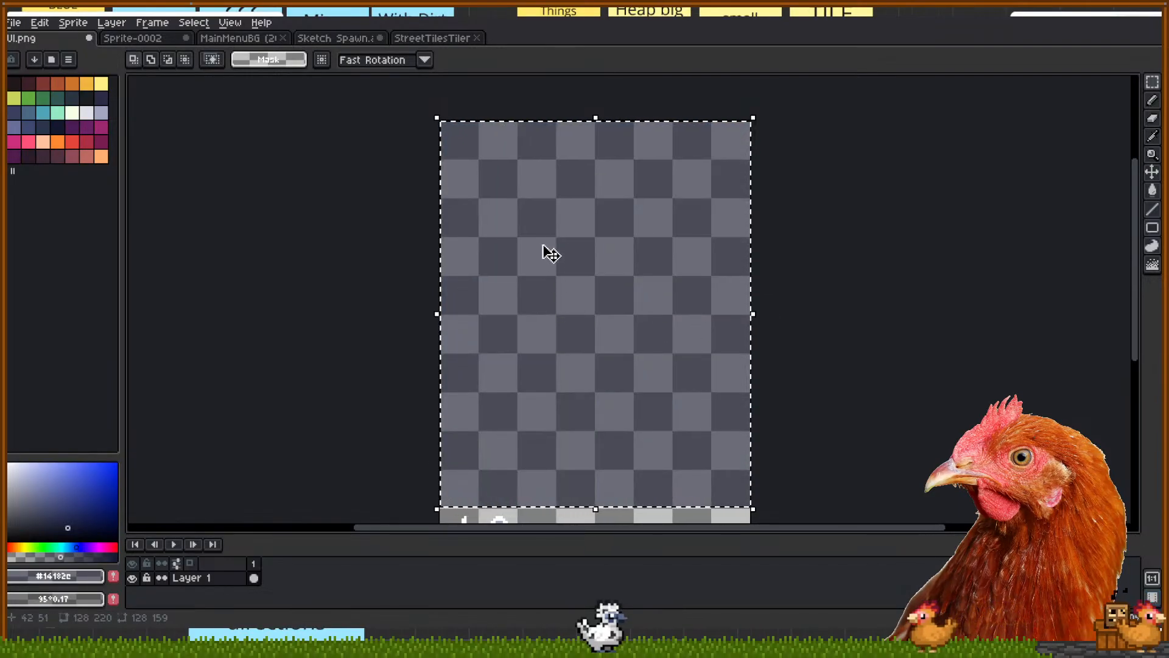
Select a middle rectangle, undo back to the intact sprite sheet, and return to Godot
left_click_drag(520, 187, 666, 438)
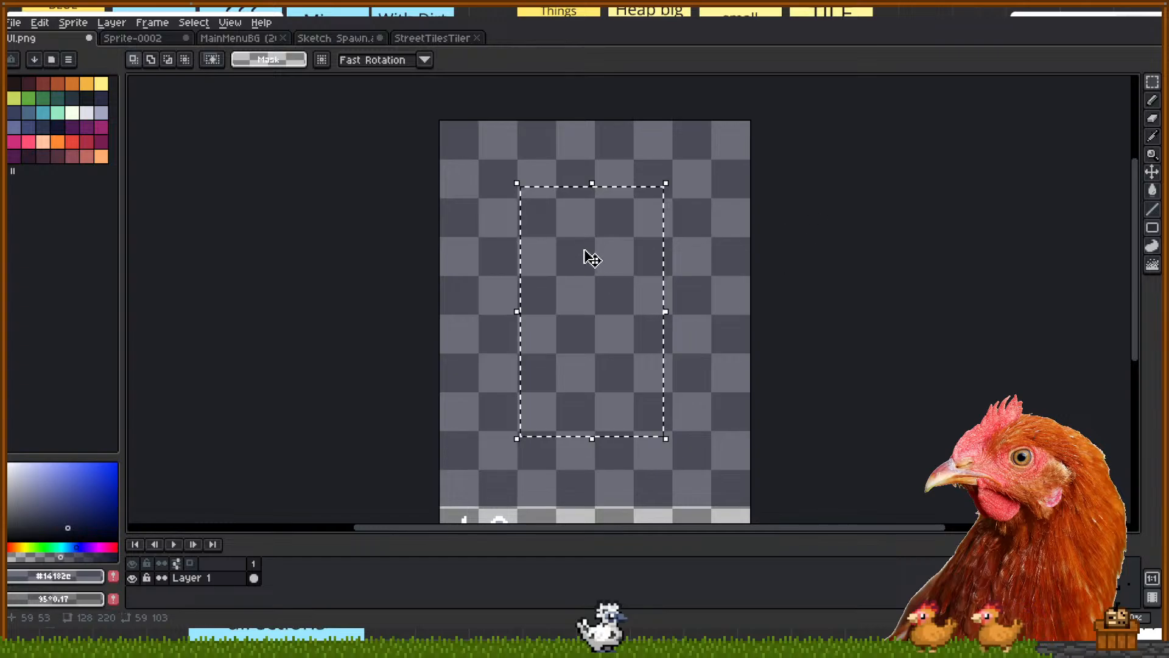
key("ctrl+z")
key("ctrl+z")
key("ctrl+z")
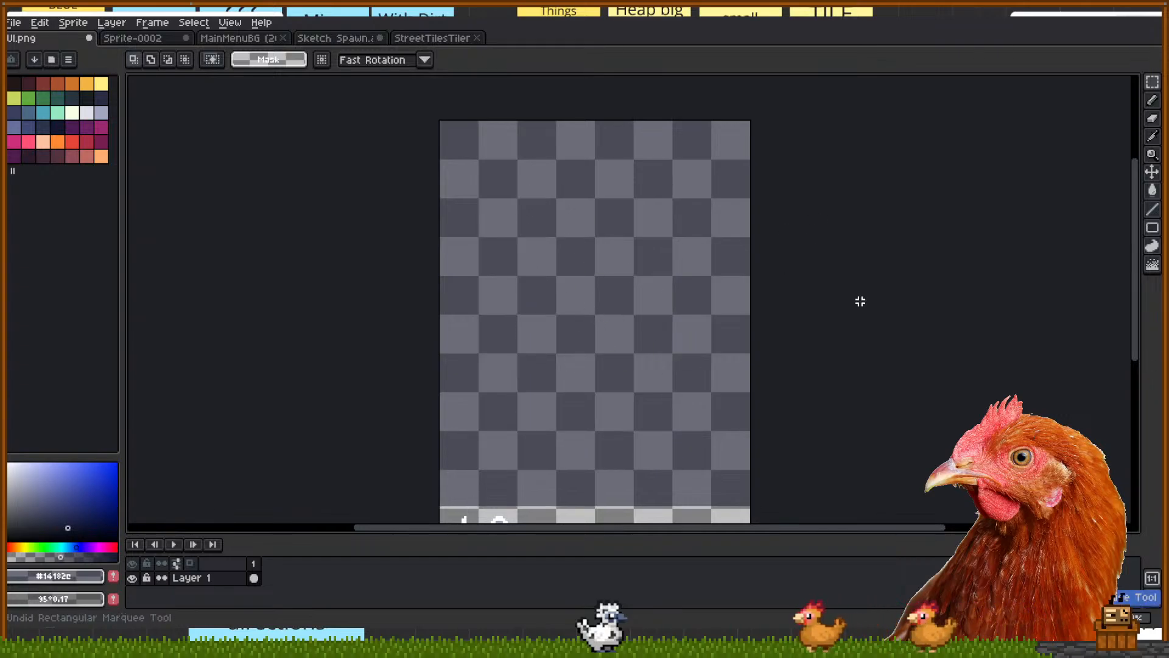
key("ctrl+z")
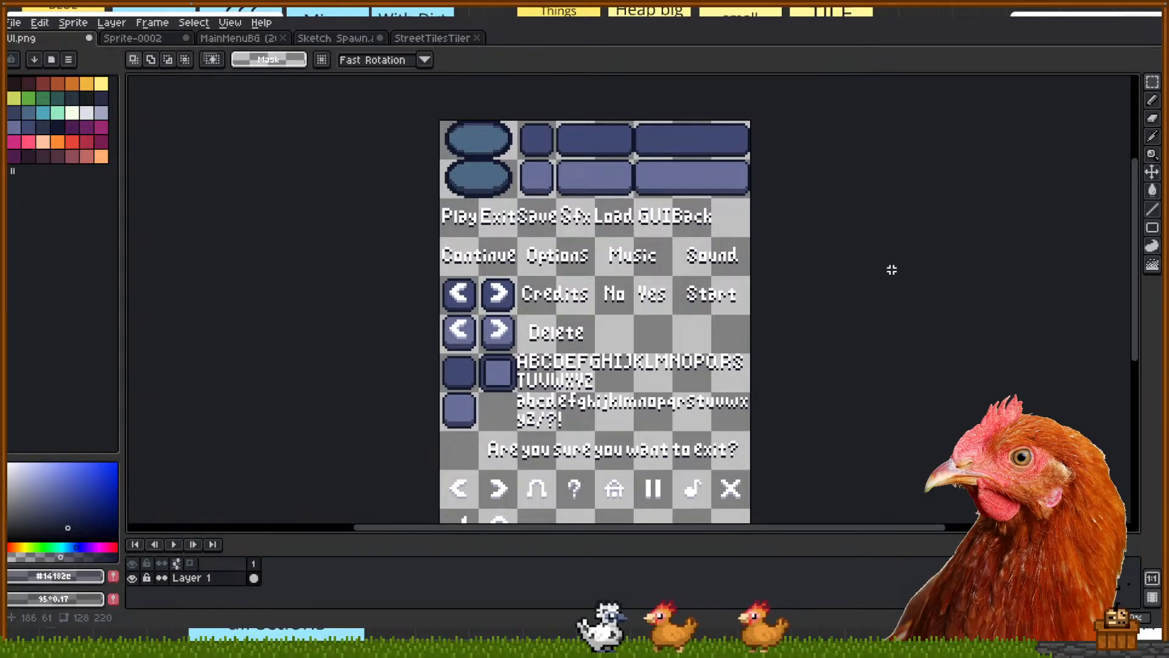
scroll(848, 340, "down", 2)
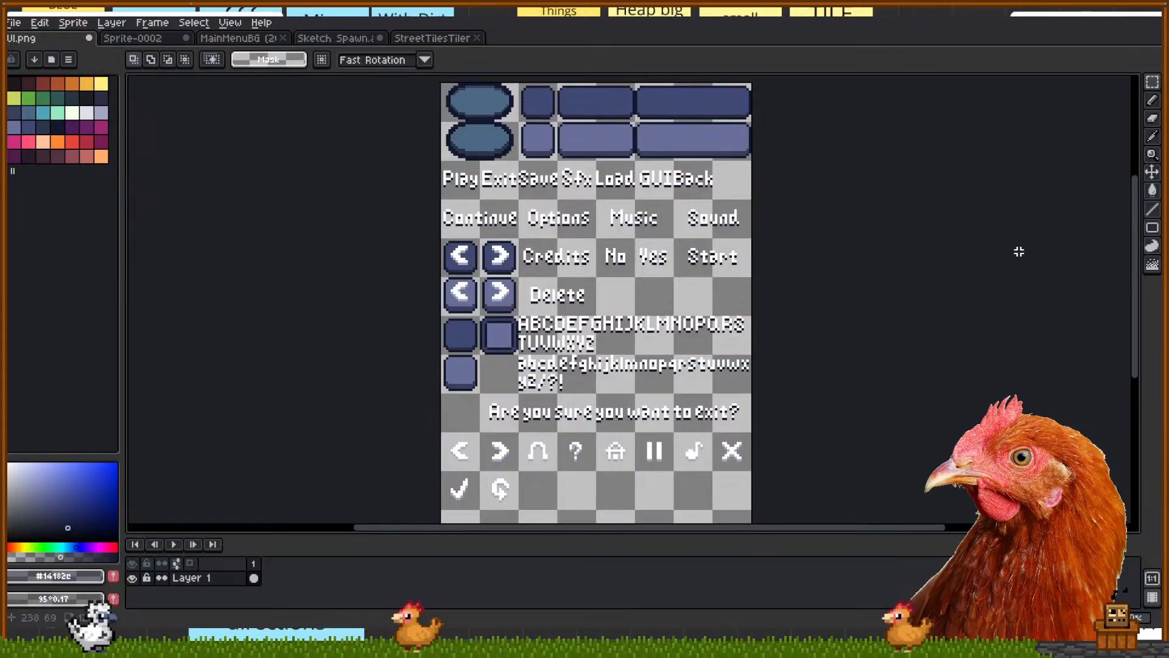
left_click(570, 648)
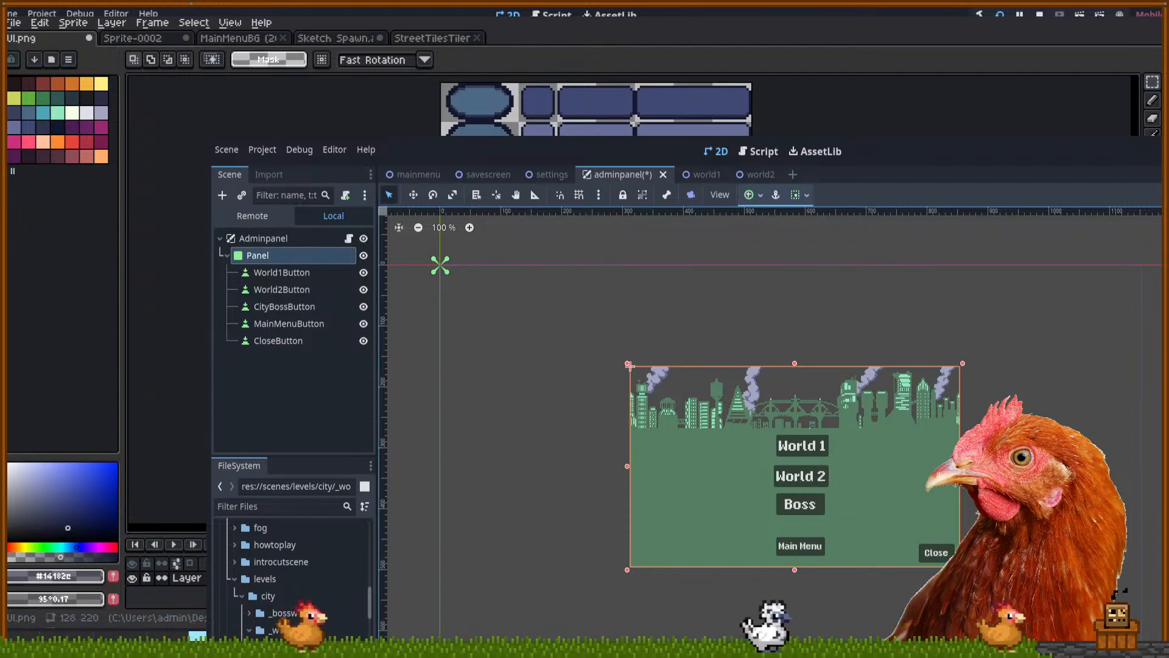
Enlarge the Main Menu button's font size, shift it slightly left, then deselect it
key("Escape")
scroll(800, 545, "up", 2)
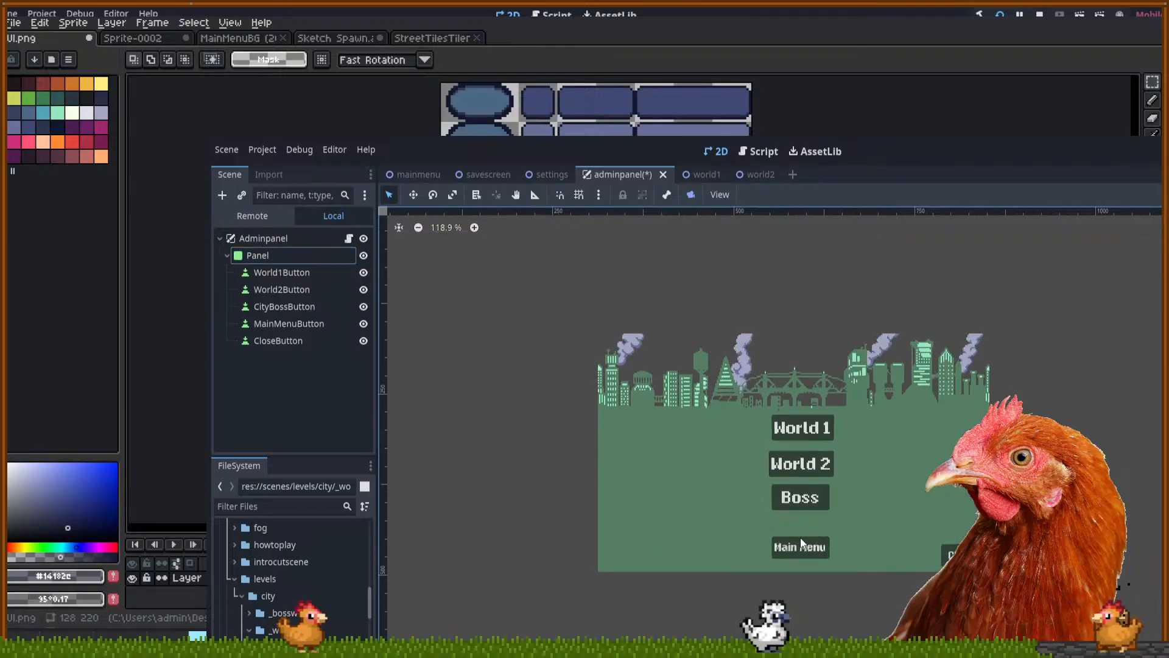
left_click(800, 546)
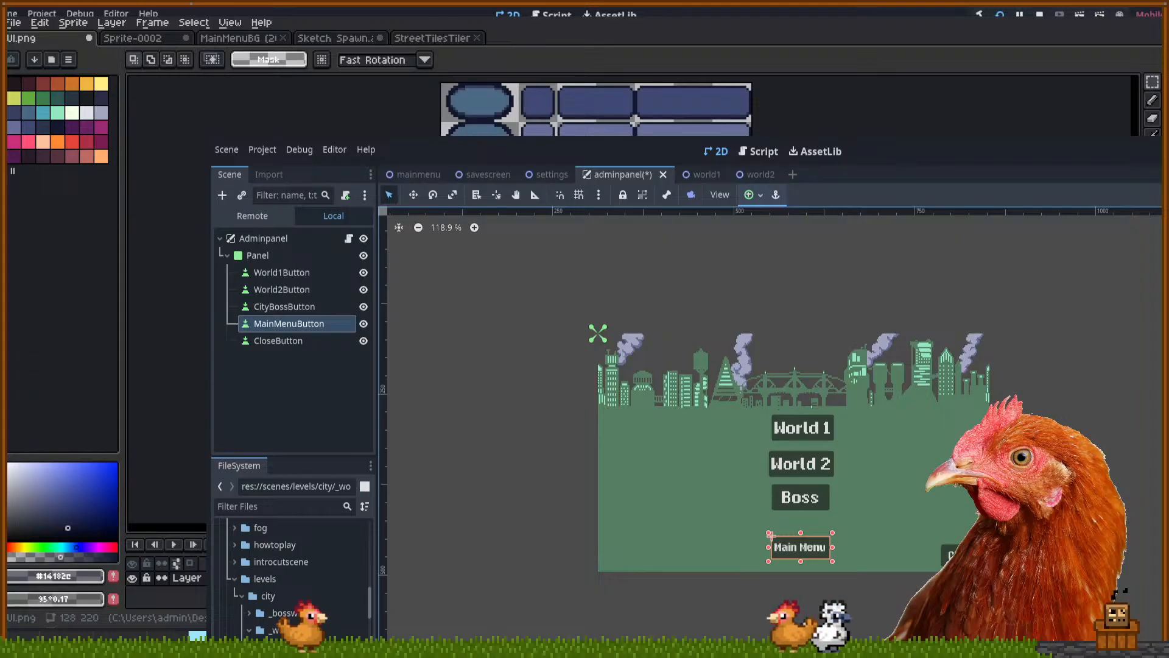
key("Return")
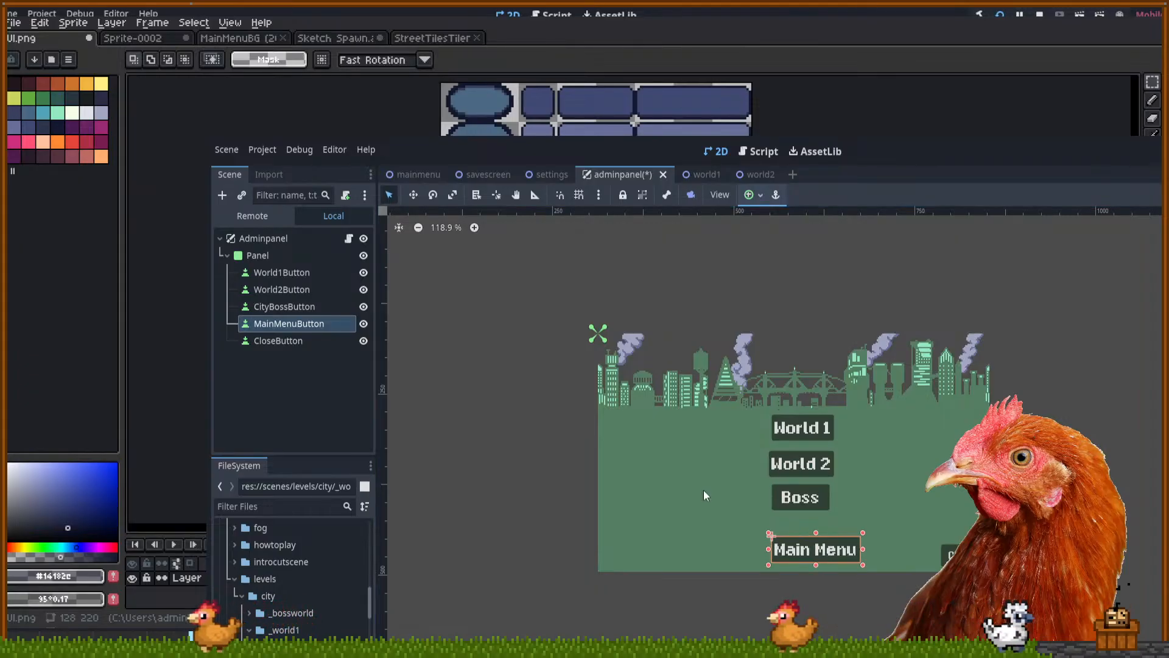
left_click_drag(791, 559, 779, 558)
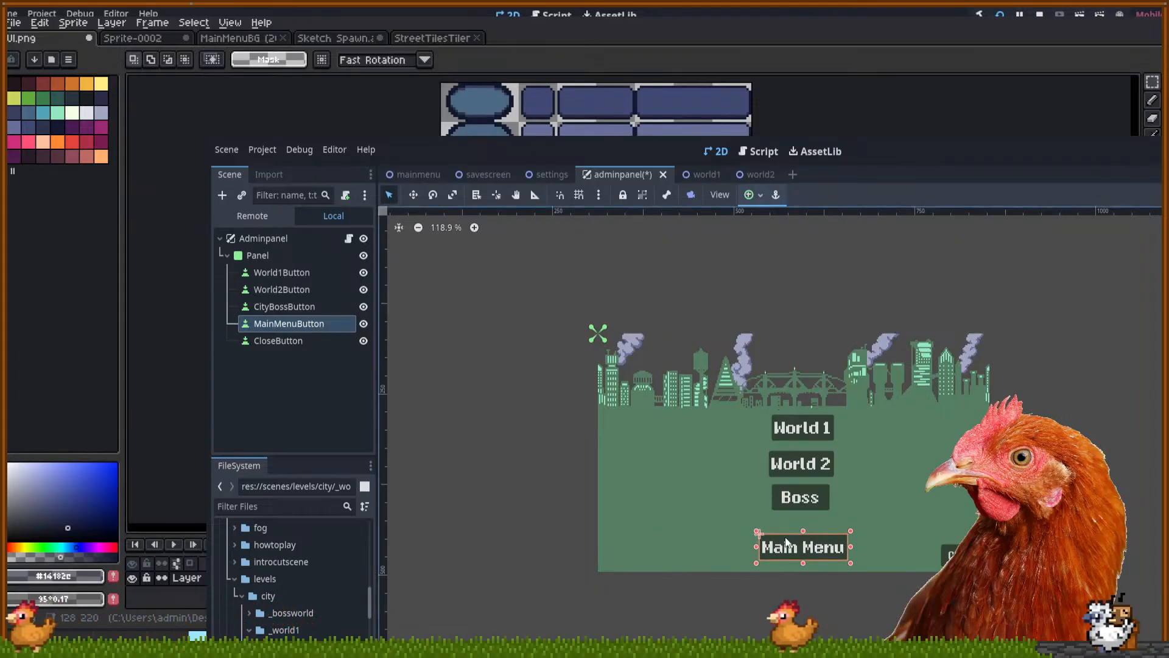
scroll(358, 604, "down", 10)
scroll(358, 604, "up", 10)
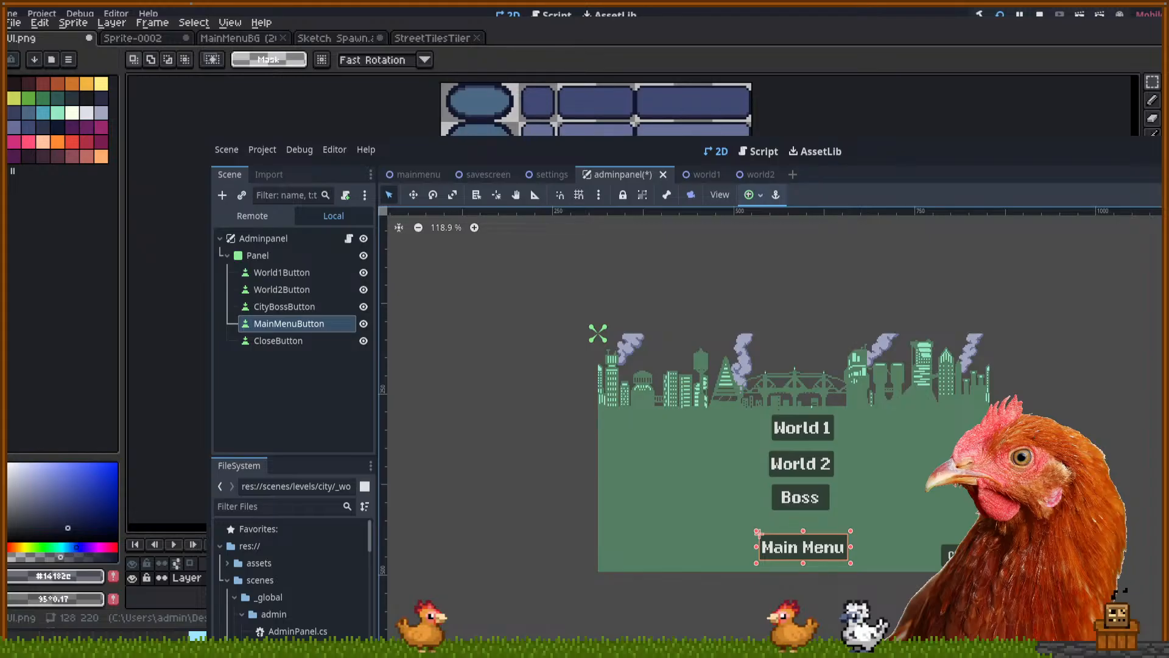
scroll(597, 110, "up", 3)
left_click_drag(523, 165, 833, 314)
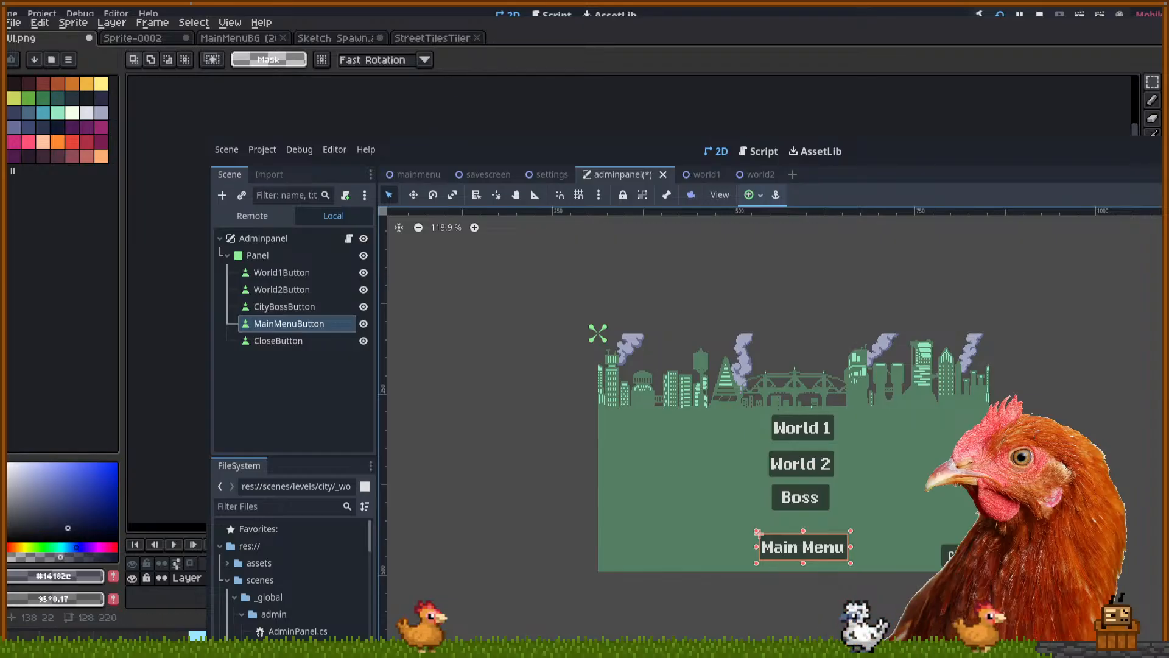
scroll(575, 109, "down", 5)
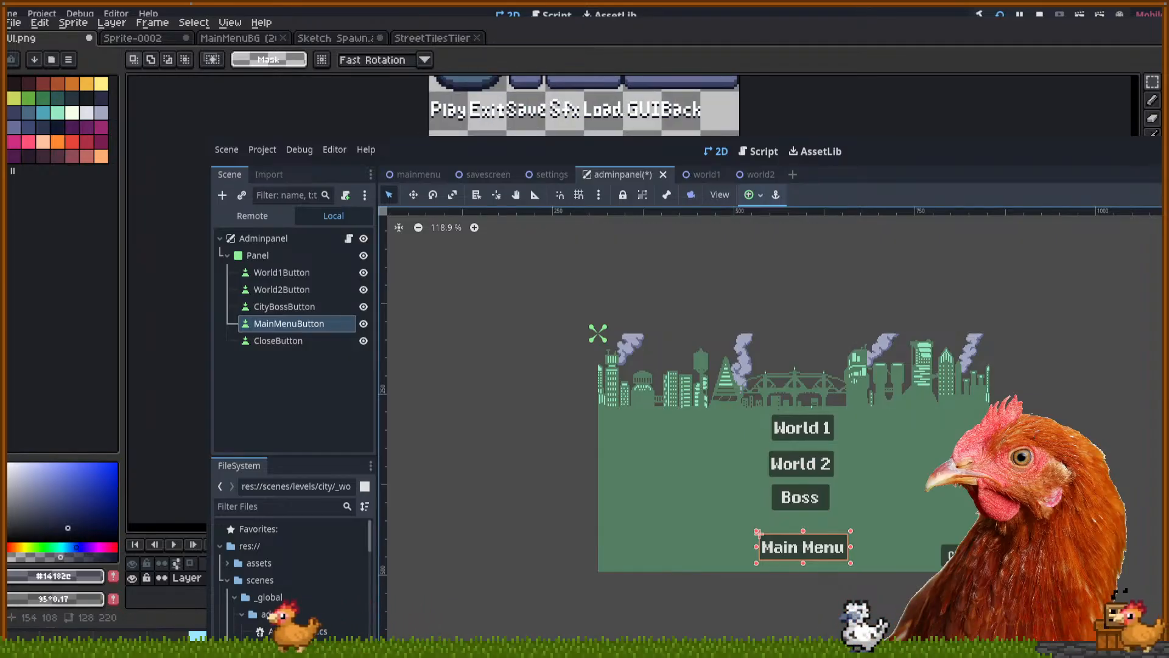
scroll(575, 109, "up", 4)
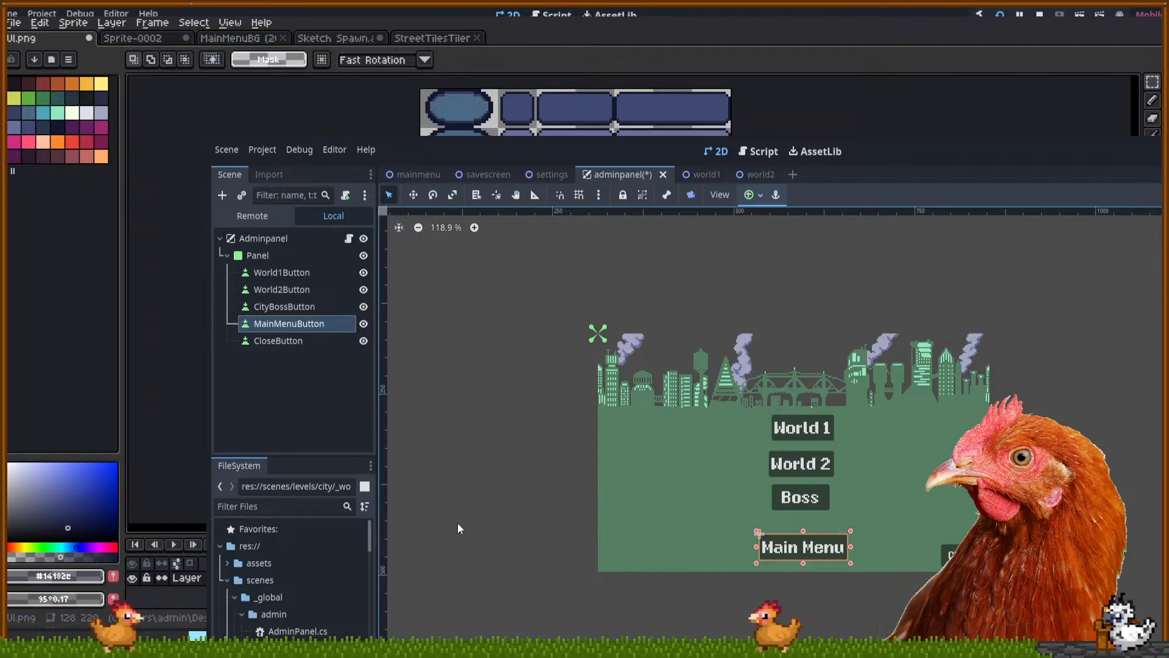
left_click(531, 408)
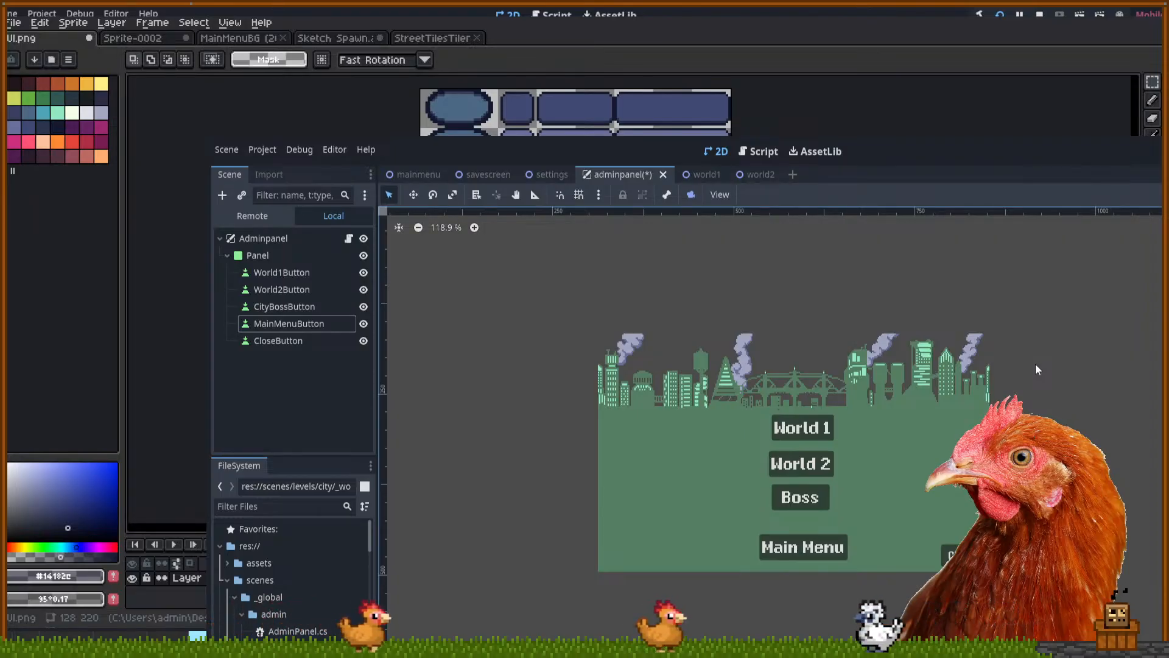
Browse the button images in res://assets/, collapse the folder, and pan to the whole panel
left_click(228, 563)
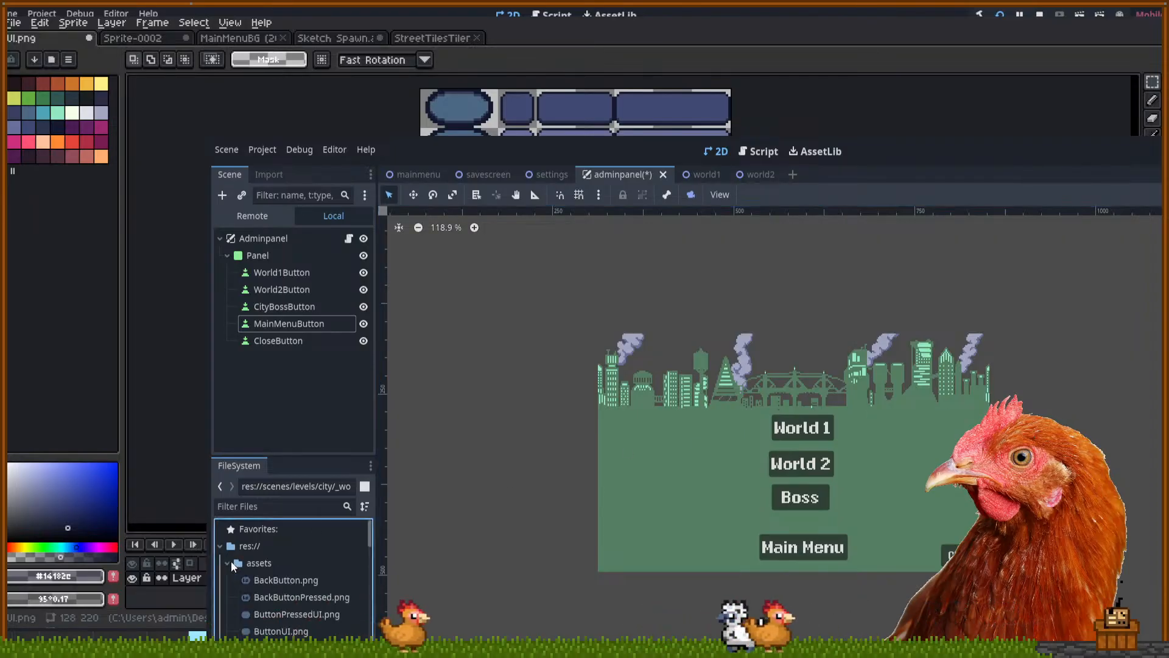
left_click(263, 559)
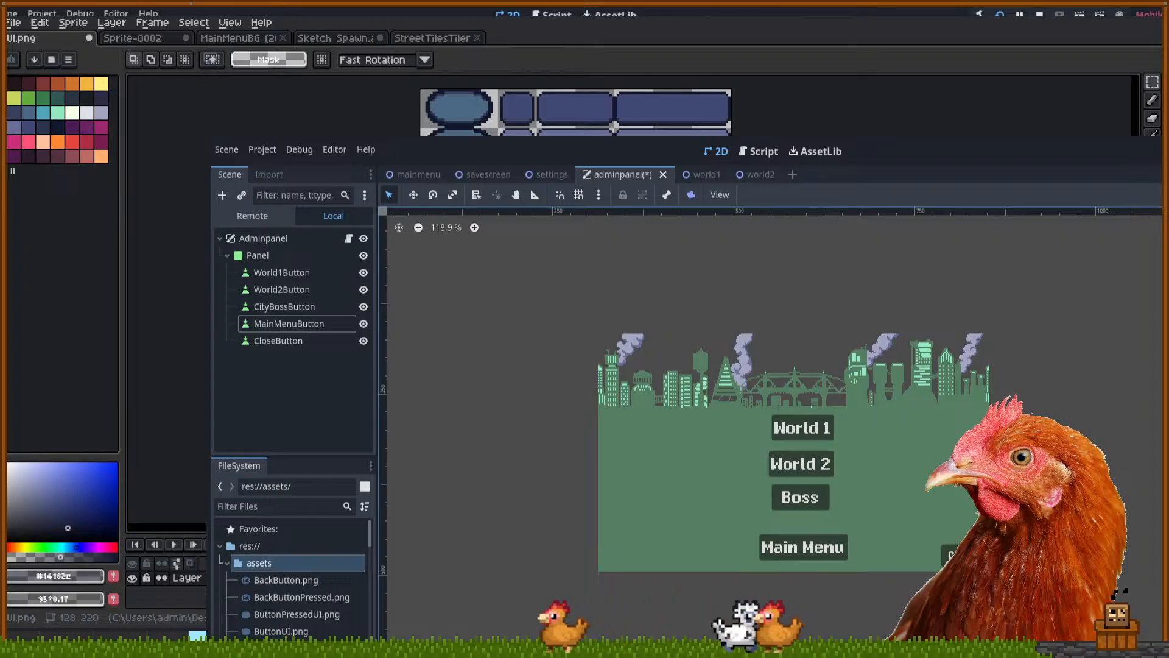
left_click(226, 562)
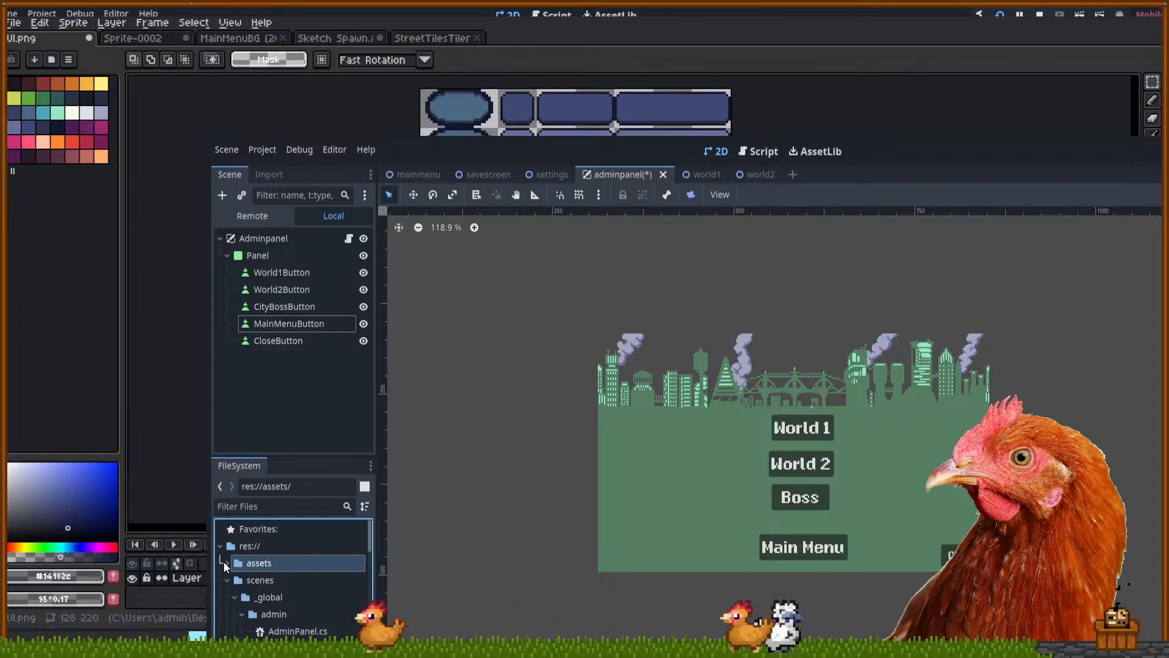
scroll(258, 574, "down", 3)
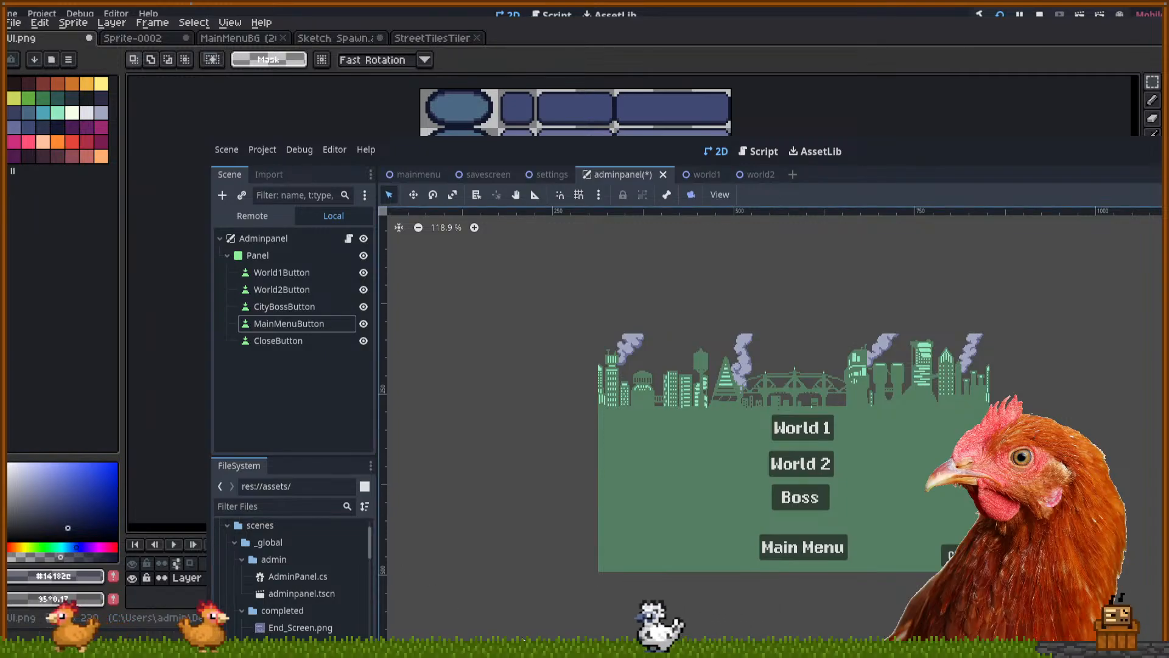
scroll(534, 620, "down", 4)
left_click_drag(535, 620, 599, 616)
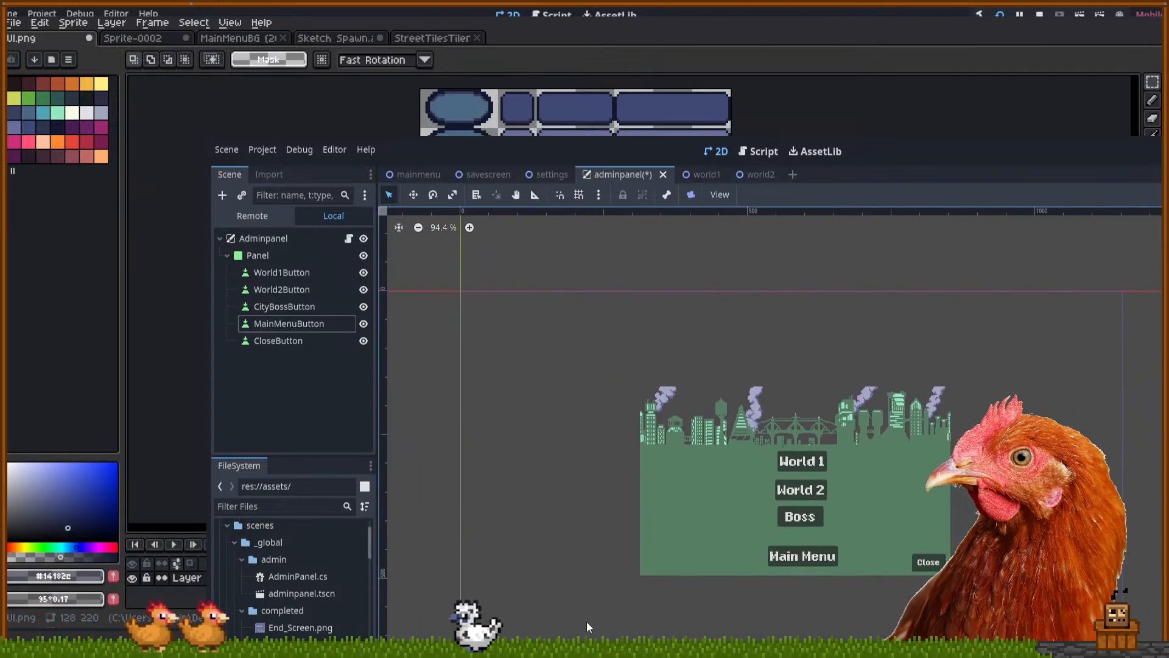
List the assets folder's files in the FileSystem dock and move the Godot window over Aseprite
left_click(276, 560)
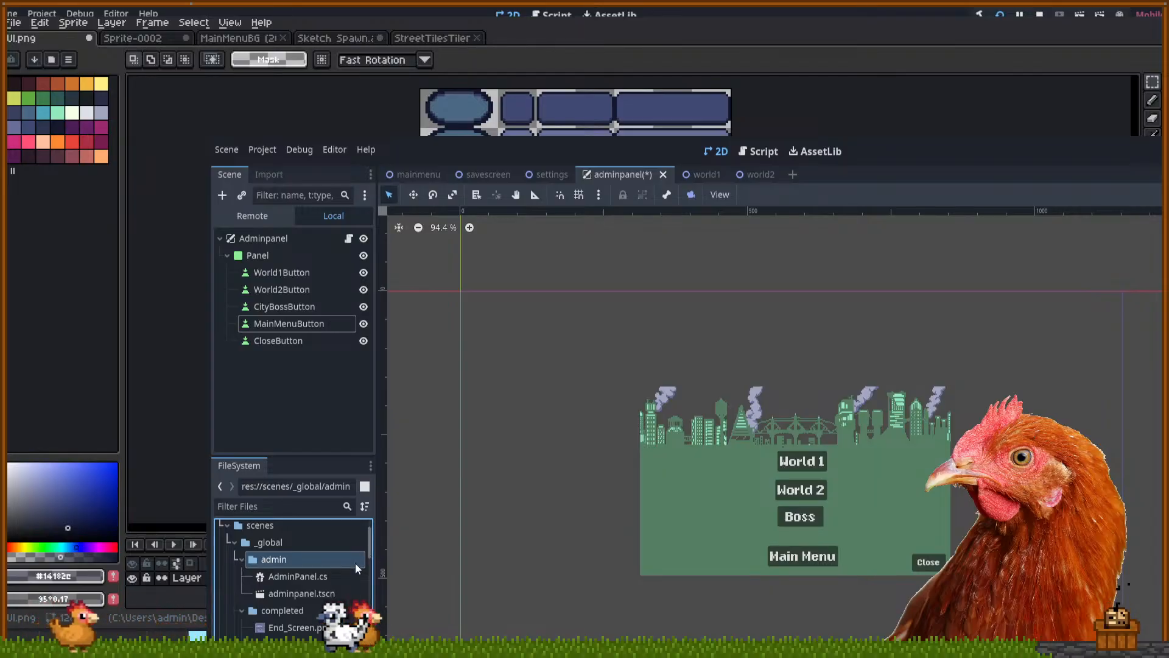
scroll(267, 557, "up", 3)
left_click(268, 566)
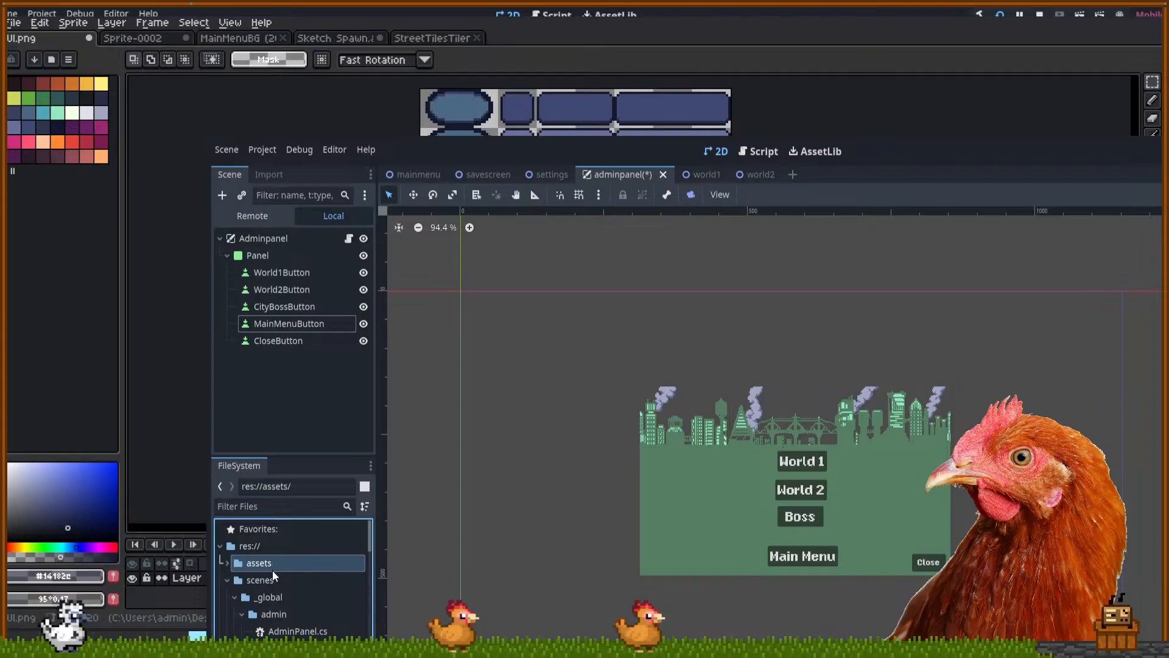
left_click(228, 563)
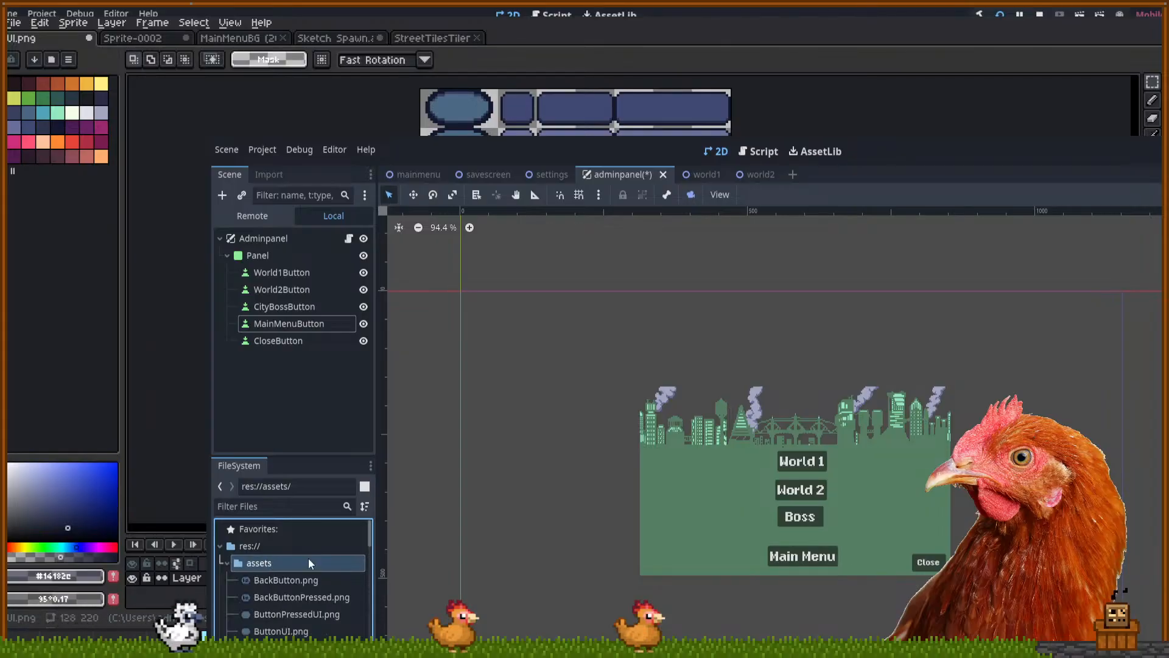
scroll(312, 559, "down", 1)
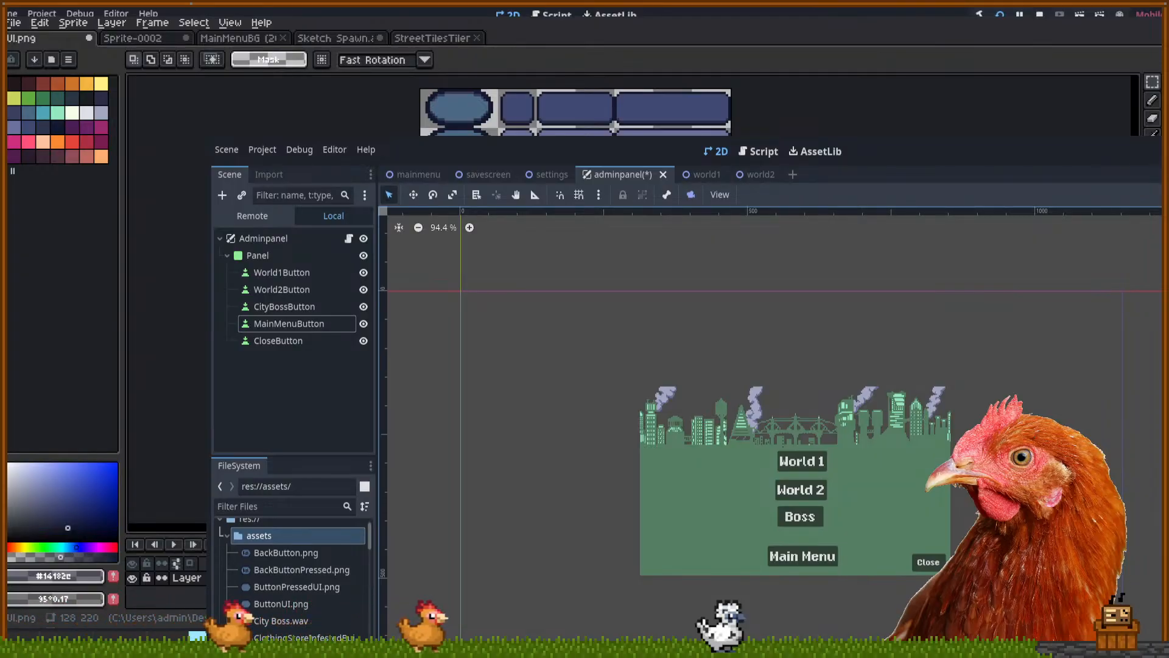
left_click_drag(536, 149, 329, 14)
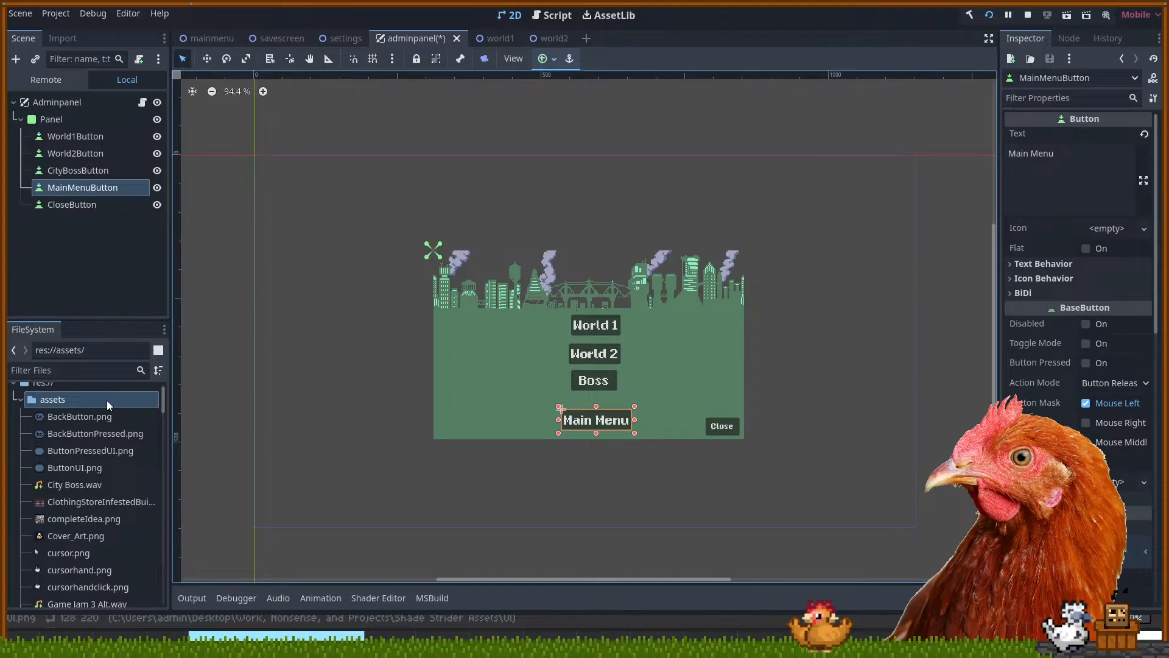
Find UI.png in the FileSystem dock and show its 512×880 texture details
scroll(113, 455, "down", 5)
scroll(114, 455, "down", 3)
left_click(67, 551)
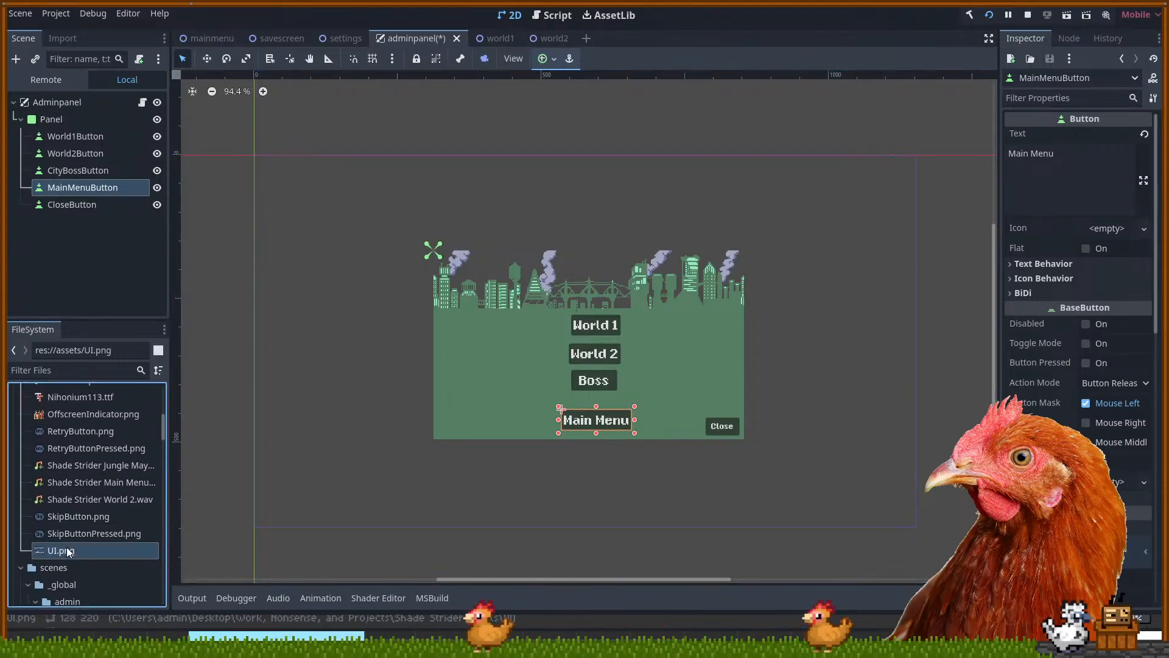
double_click(67, 551)
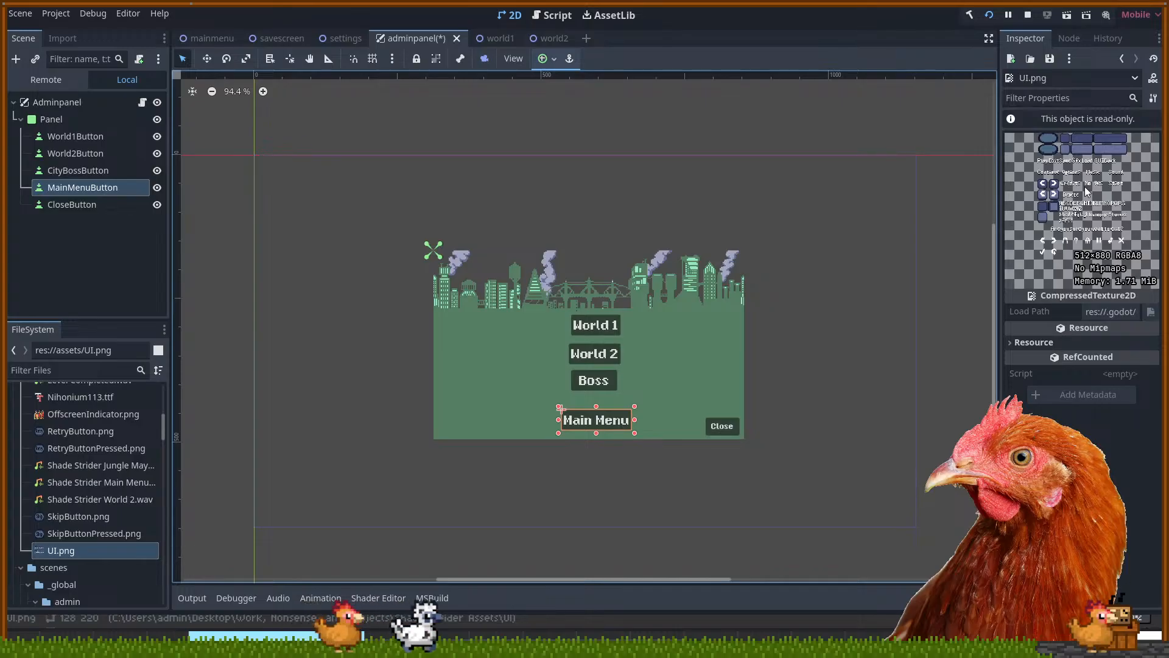
Show the Output panel, then switch the bottom panel to the Animation editor
left_click(205, 598)
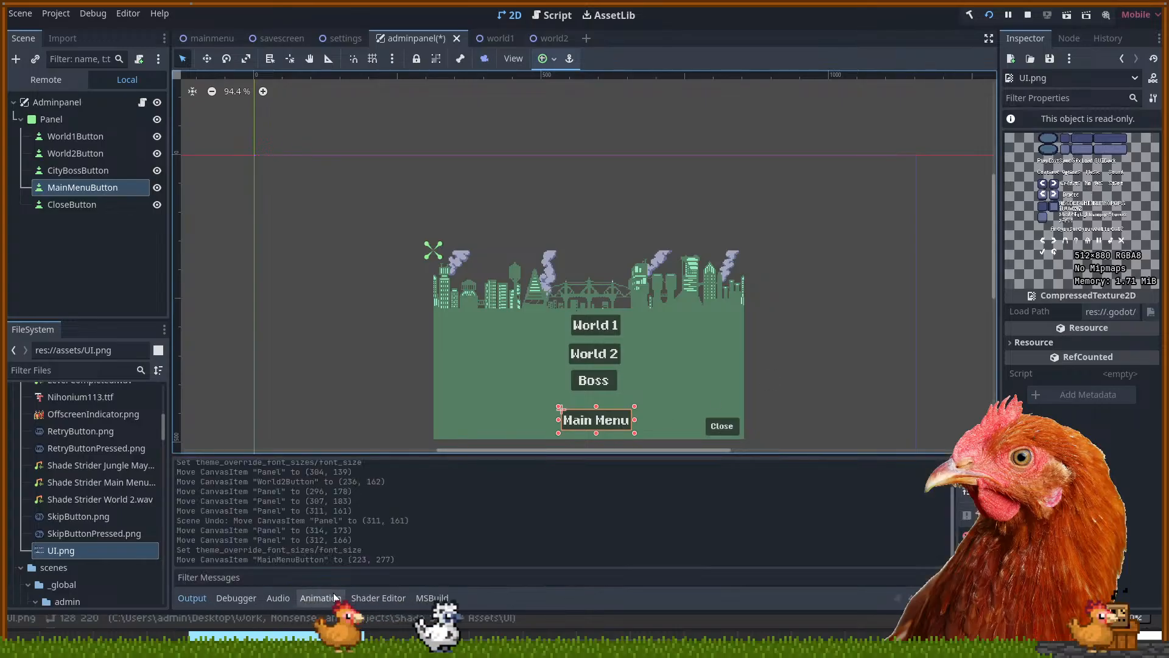
left_click(320, 598)
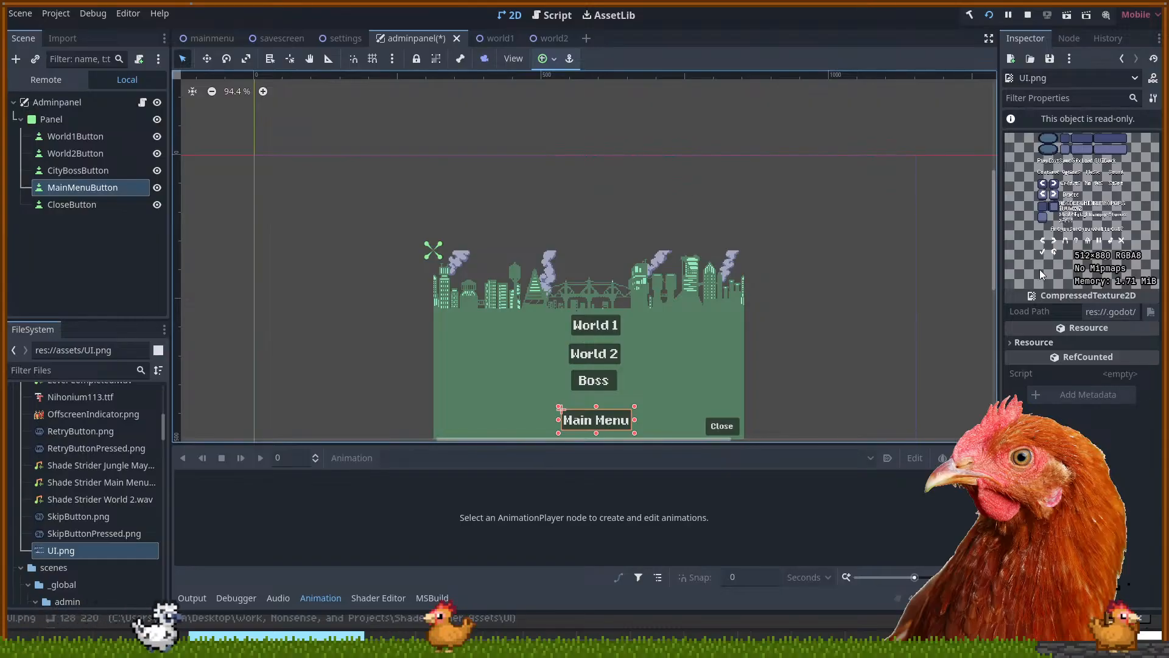
scroll(757, 329, "down", 3)
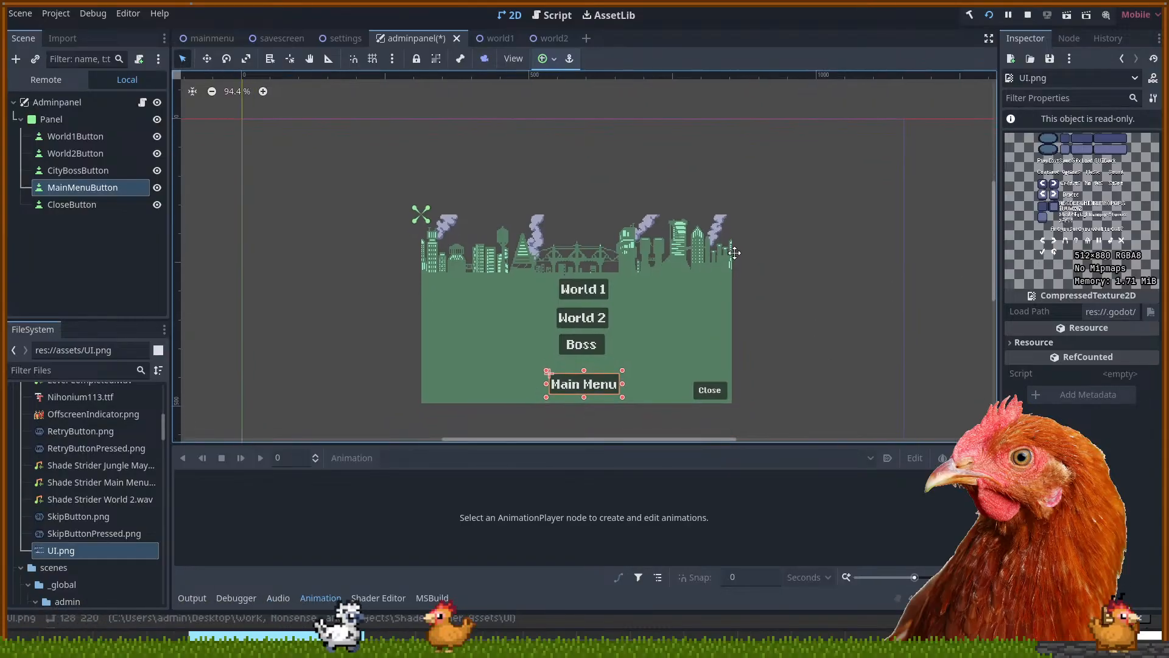
left_click(761, 341)
scroll(786, 332, "down", 1)
Raise the Main Menu button 12 px and lower the admin Panel about 13 px
left_click_drag(624, 368, 625, 351)
left_click(764, 338)
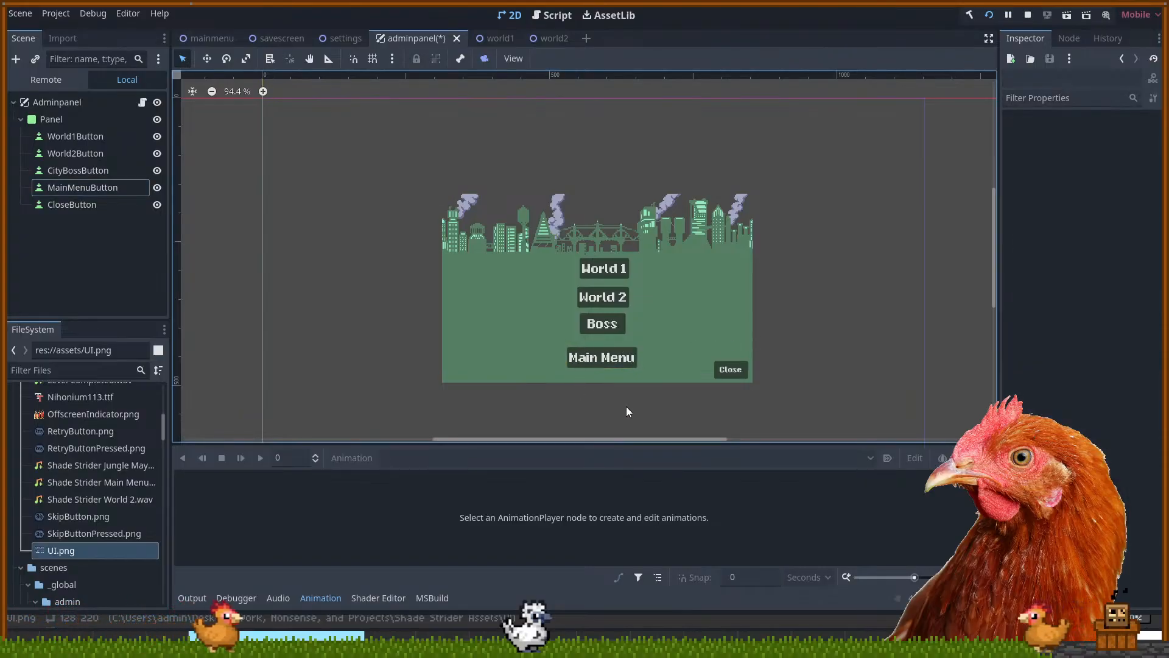
mouse_move(558, 262)
left_mouse_down()
mouse_move(512, 284)
mouse_move(558, 270)
left_mouse_up()
left_click(830, 329)
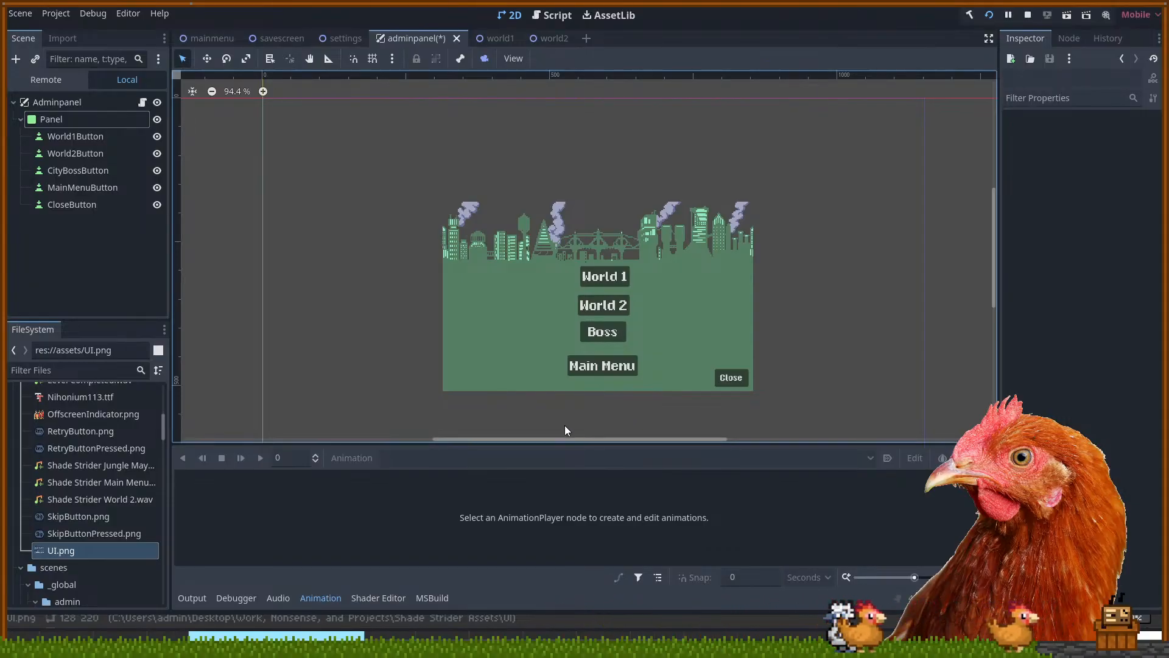
Inspect World1Button, World2Button, CityBossButton, MainMenuButton and CloseButton in turn
left_click(124, 144)
left_click(121, 158)
left_click(116, 173)
left_click(112, 185)
left_click(101, 206)
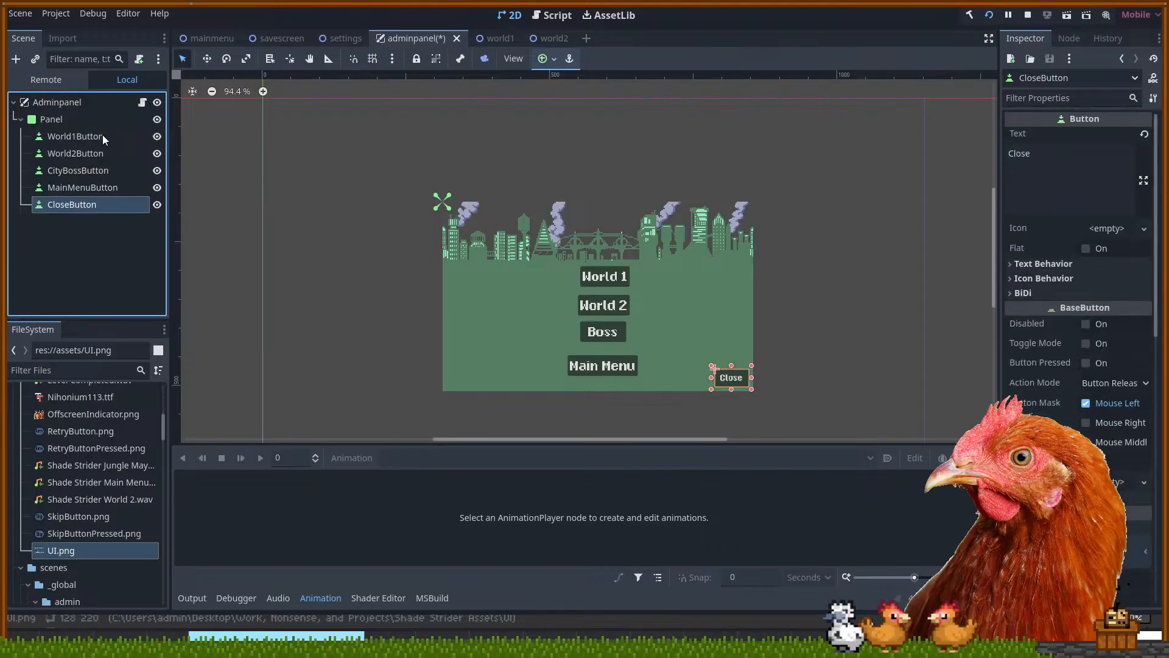
Collapse the assets, admin, completed, gameover and hud folders in the FileSystem dock
scroll(79, 457, "up", 10)
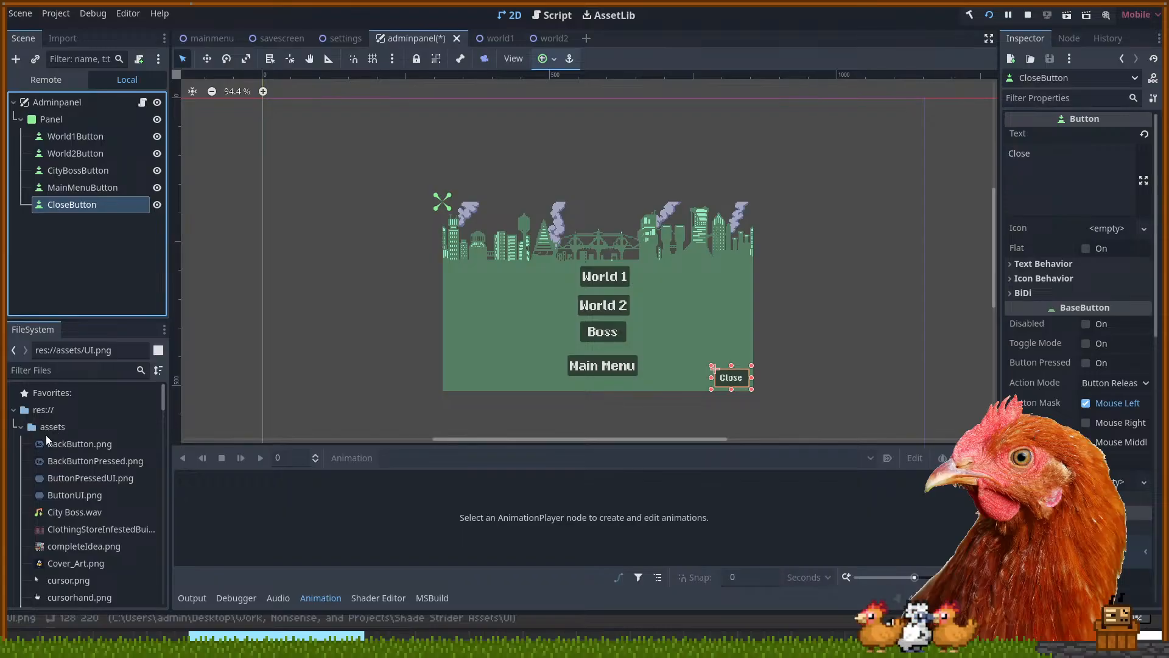
left_click(23, 426)
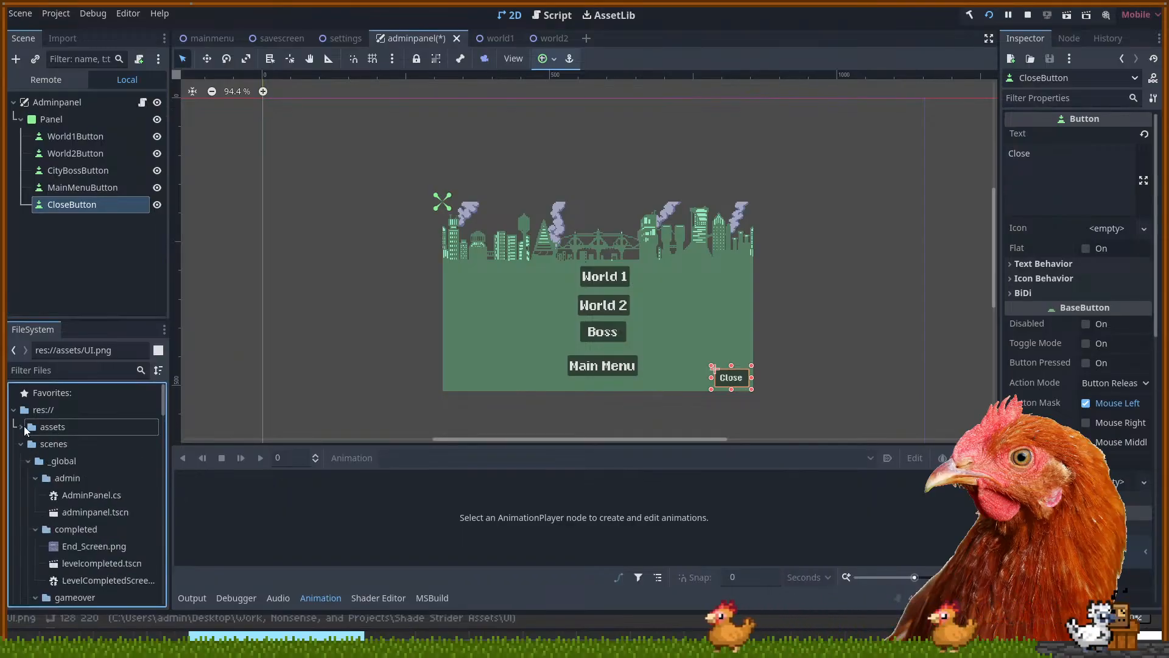
left_click(35, 478)
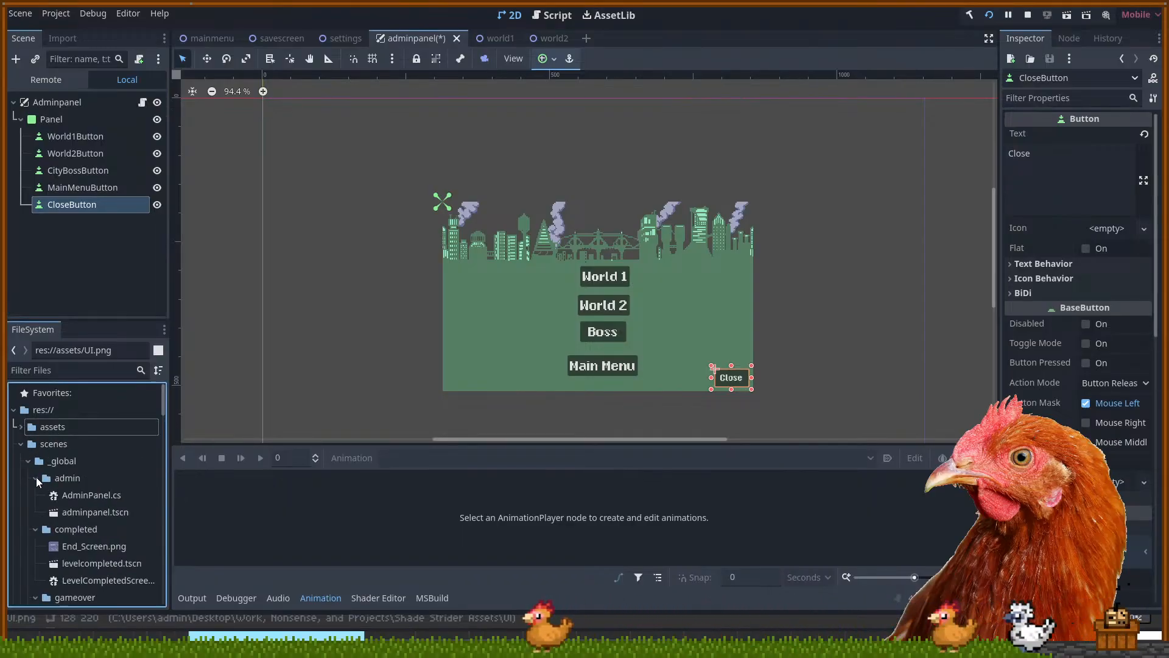
left_click(34, 493)
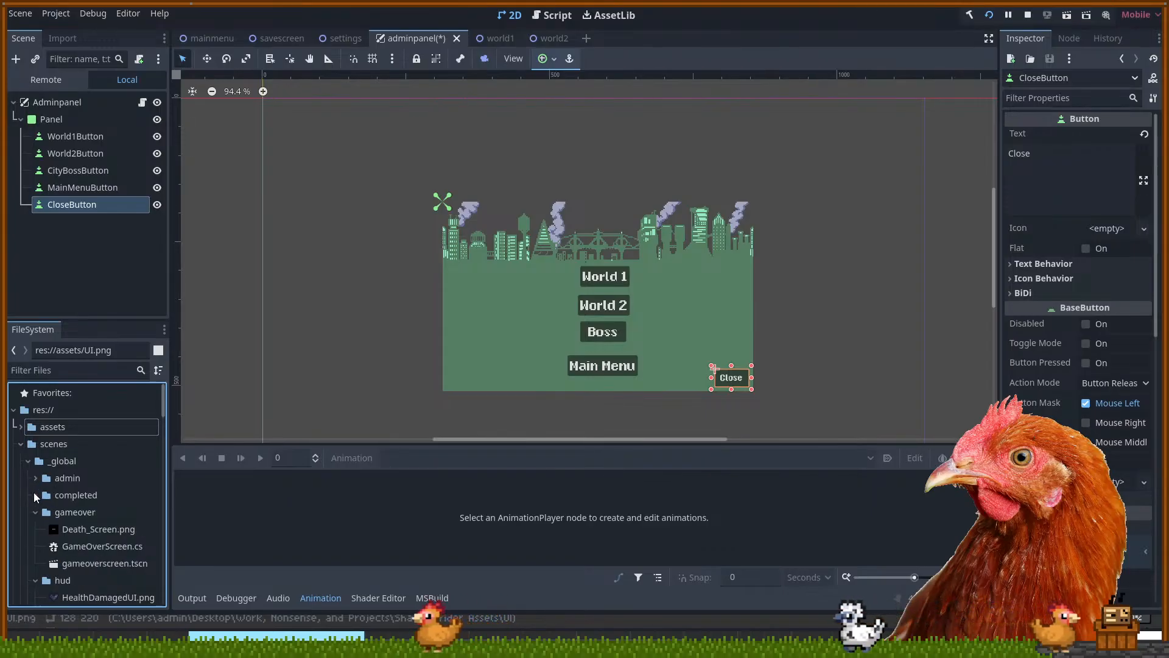
left_click(35, 514)
scroll(37, 525, "down", 3)
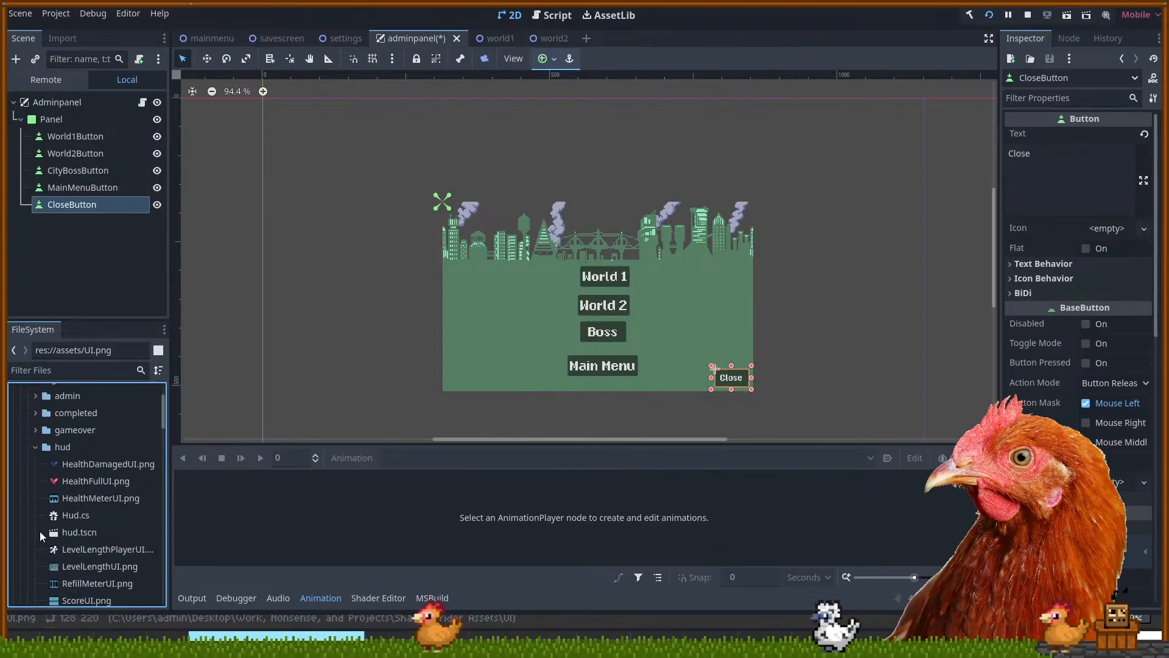
left_click(36, 448)
Collapse the pause, _world1, _world2 and city folders
scroll(35, 454, "down", 2)
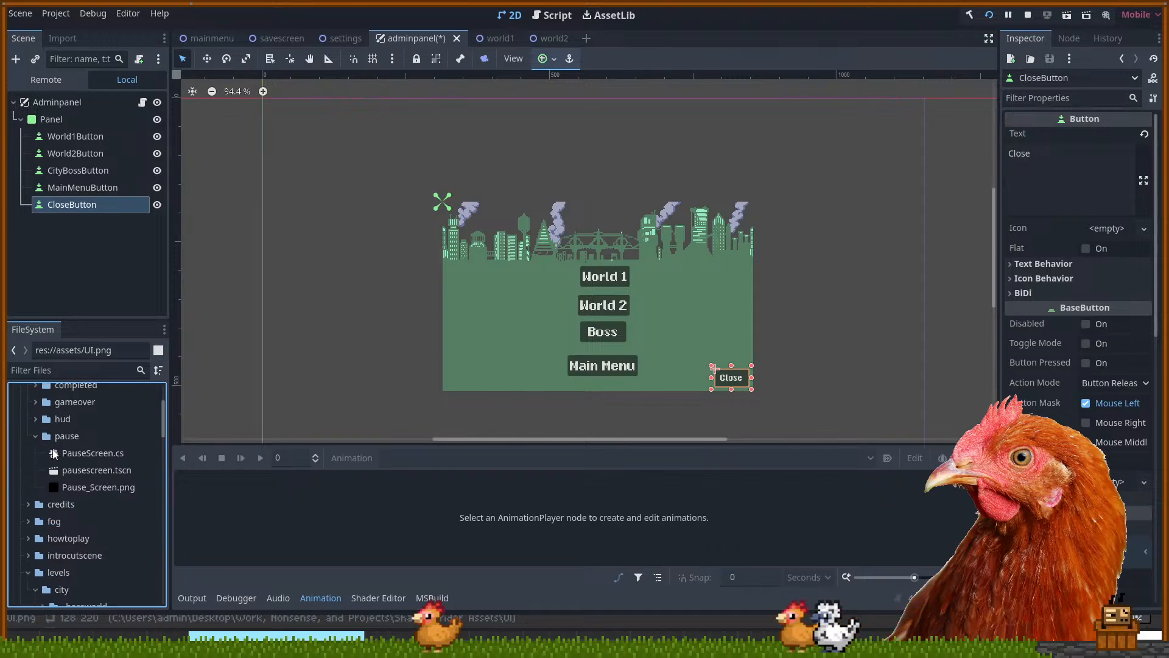
left_click(35, 437)
scroll(29, 469, "down", 3)
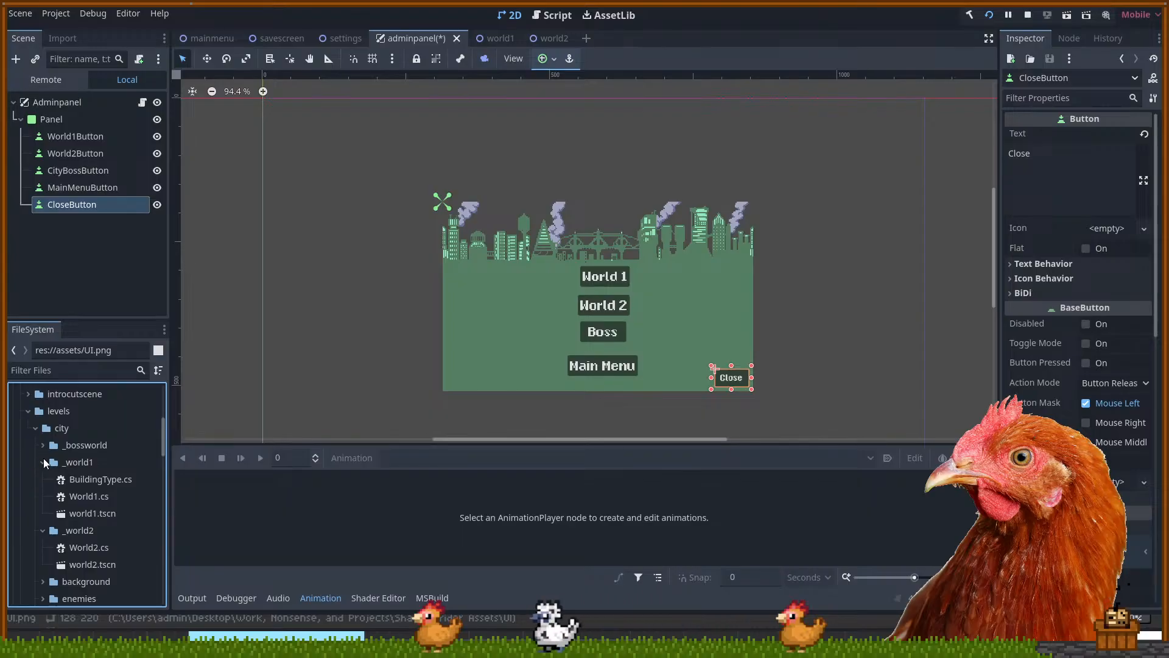
left_click(43, 460)
left_click(39, 479)
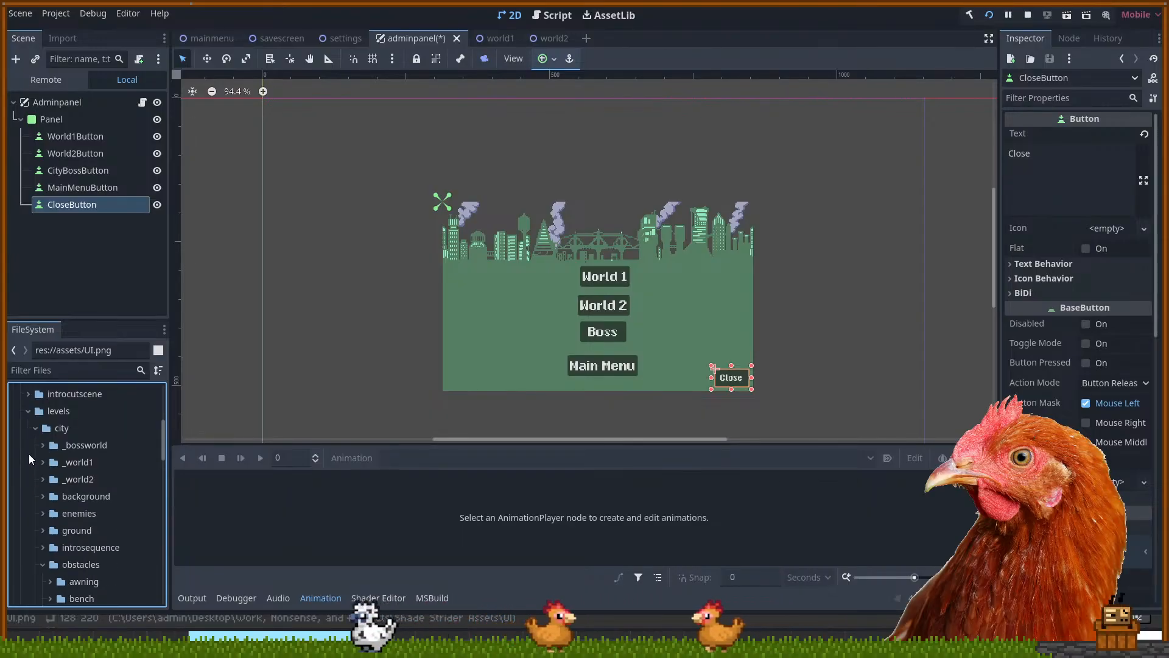
left_click(35, 428)
Expand the mainmenu folder and open mainmenu.tscn
left_click(28, 445)
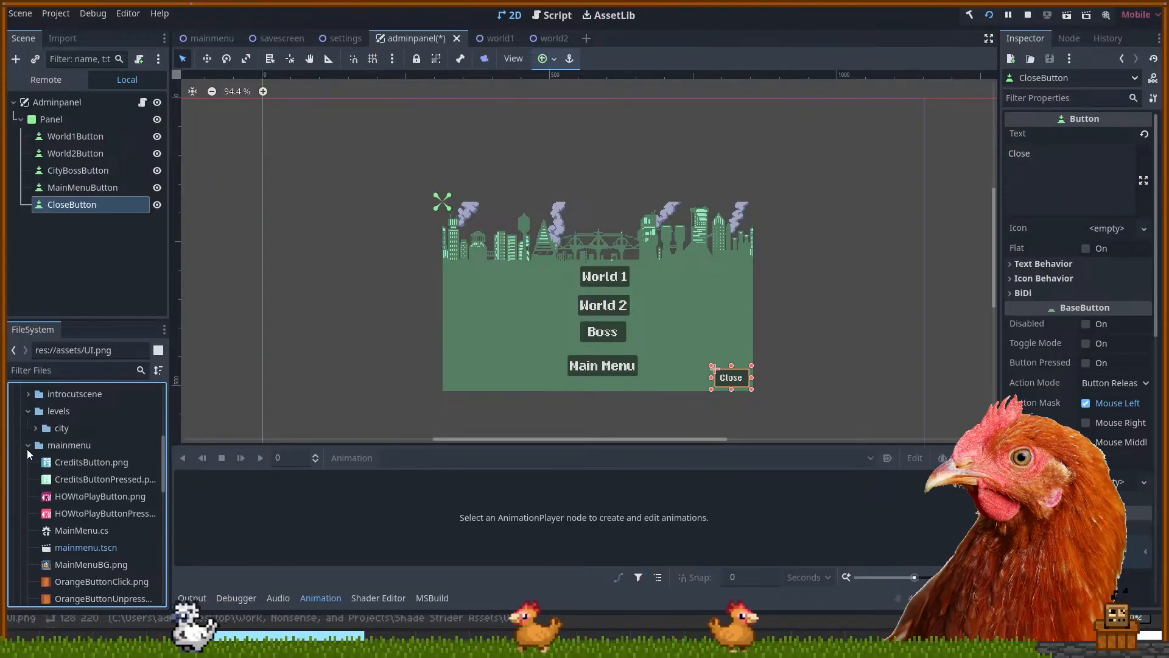
scroll(81, 467, "down", 3)
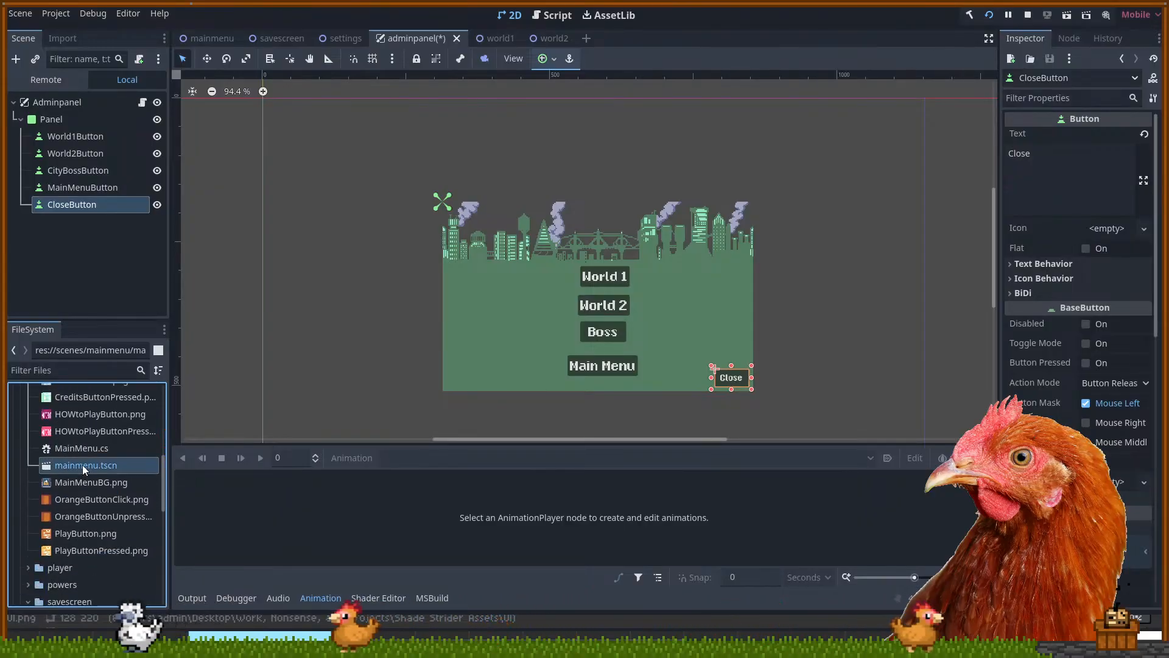
double_click(82, 465)
Select the HOW TO PLAY? and PLAY buttons and view PlayButton's CustomButton.cs script
left_click_drag(545, 293, 541, 259)
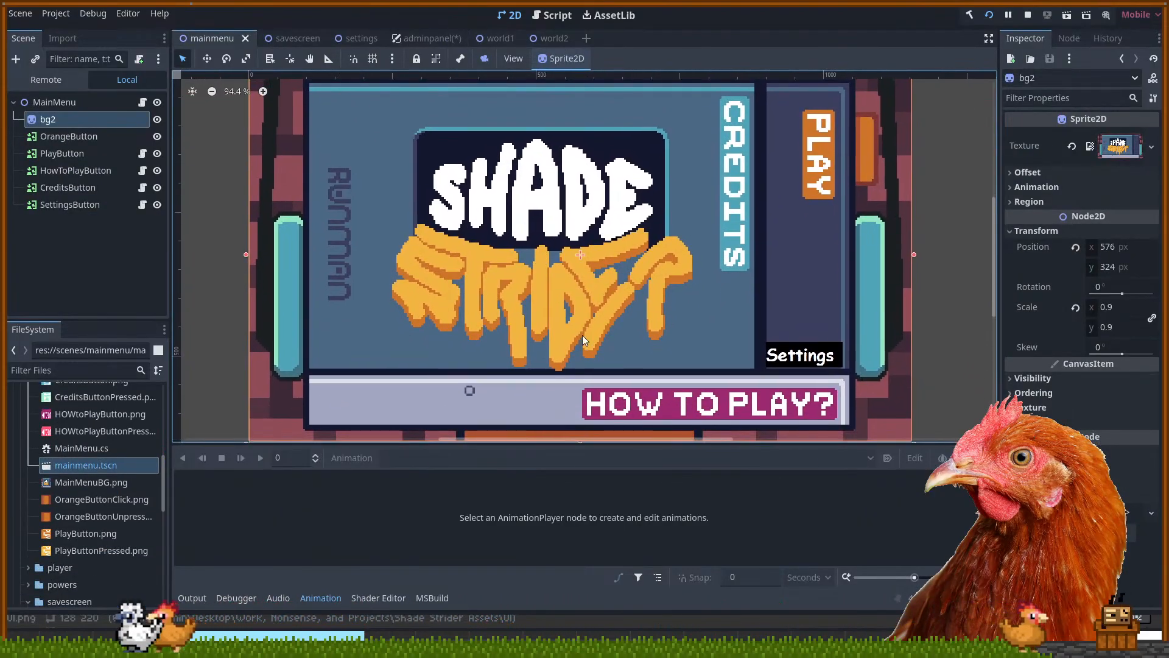
left_click(666, 404)
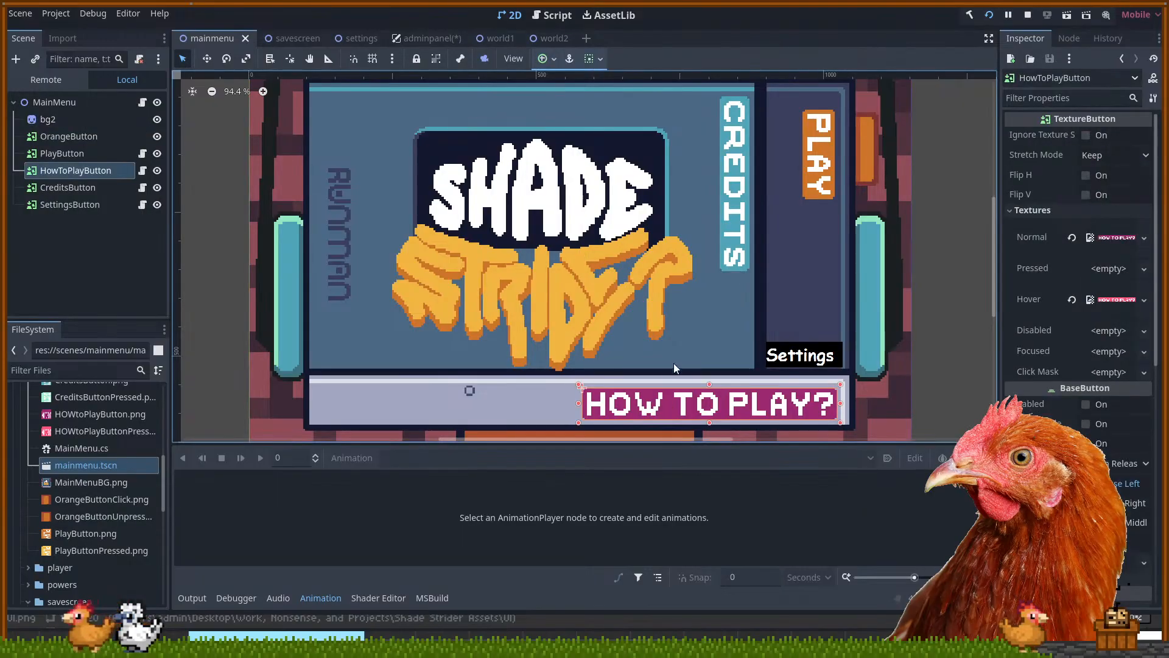
left_click(828, 193)
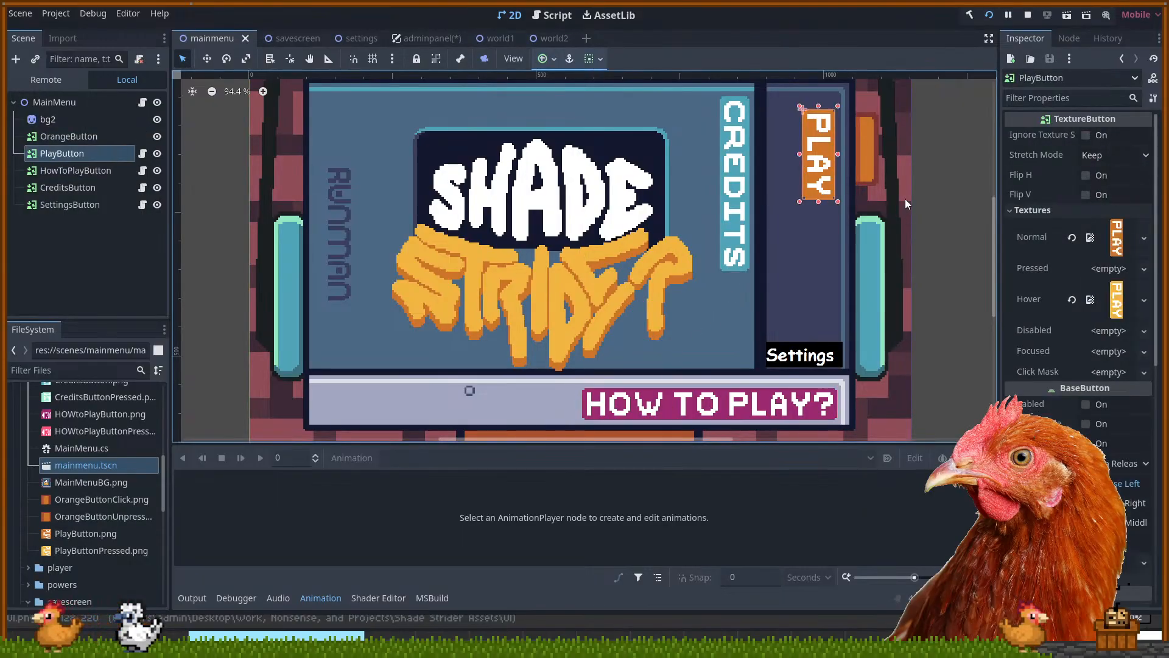
scroll(1017, 276, "down", 6)
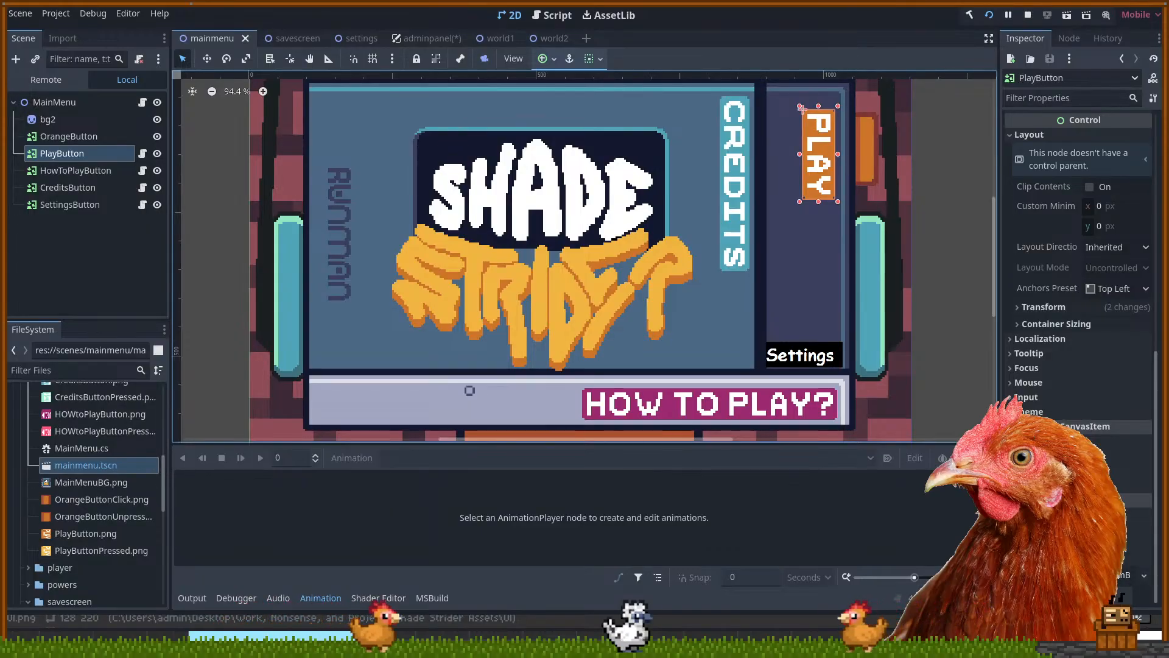
left_click(1110, 575)
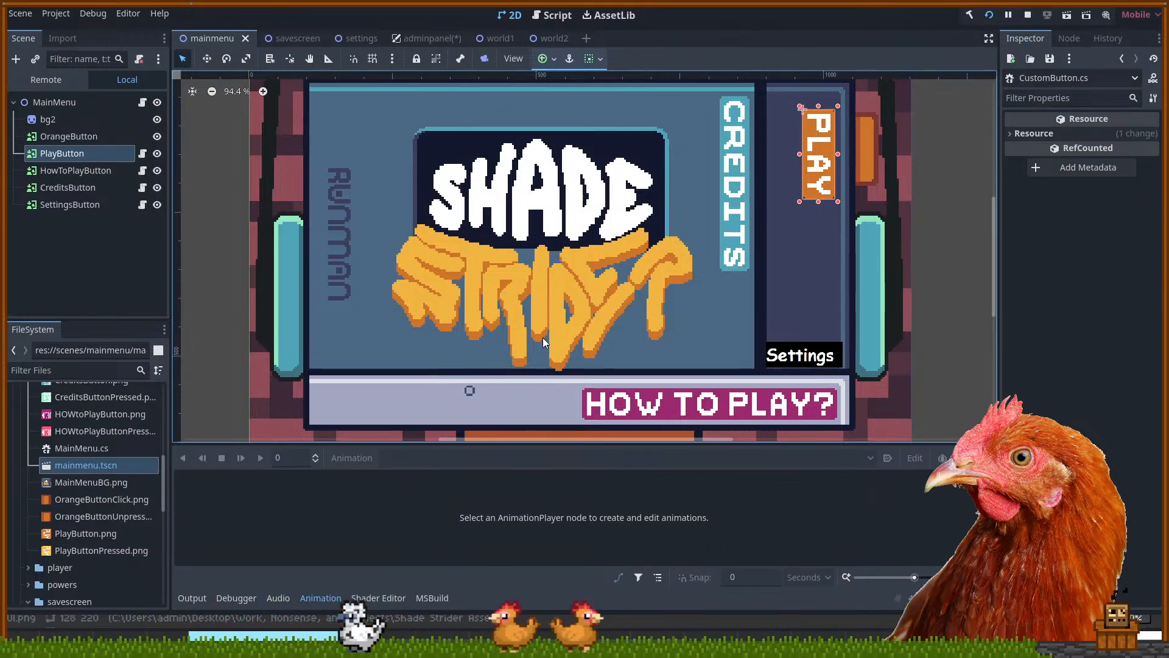
left_click(138, 157)
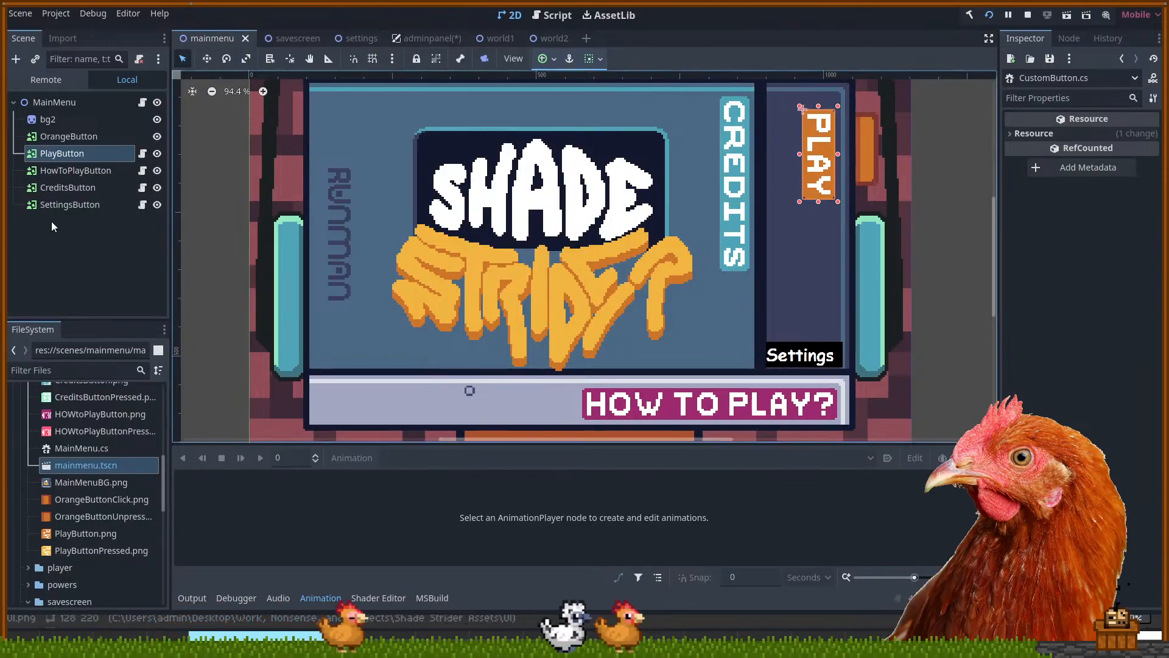
left_click(58, 170)
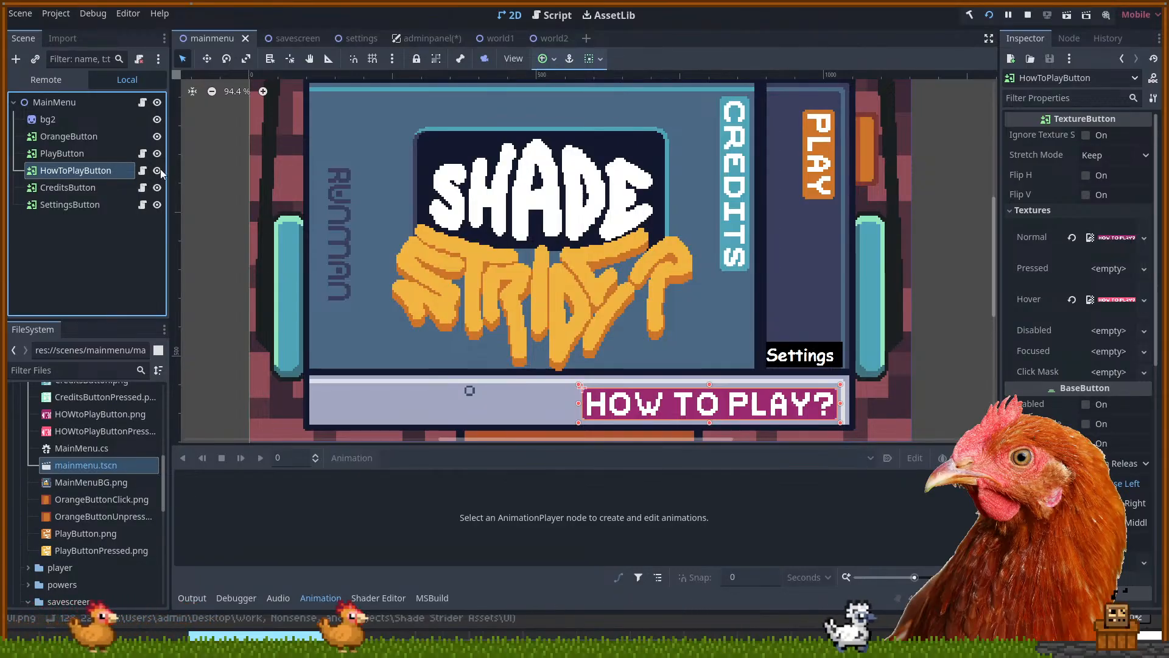
Attach a script to HowToPlayButton and confirm the Attach Script dialog
scroll(1047, 237, "down", 4)
scroll(1048, 239, "down", 4)
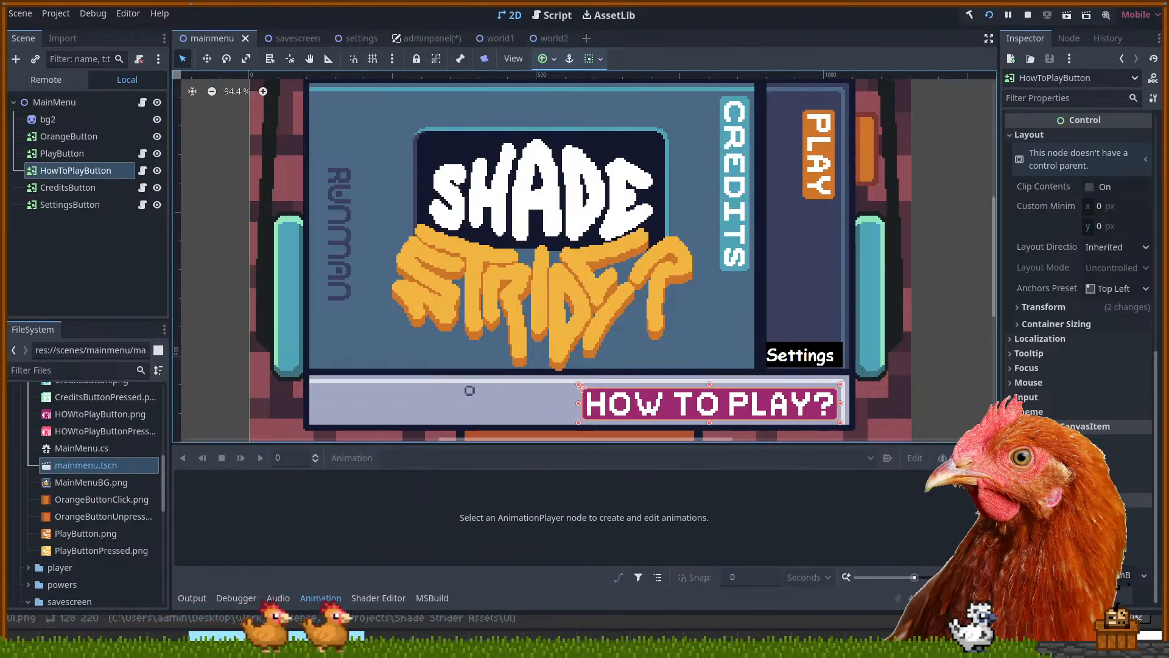
left_click(1075, 576)
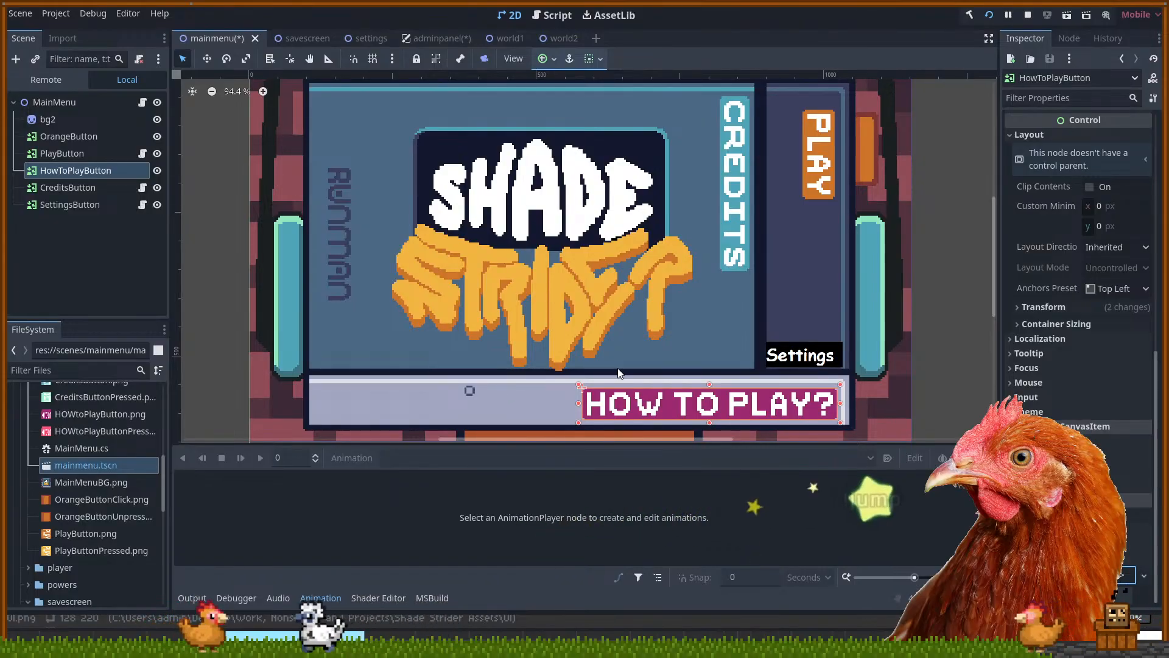
left_click(494, 510)
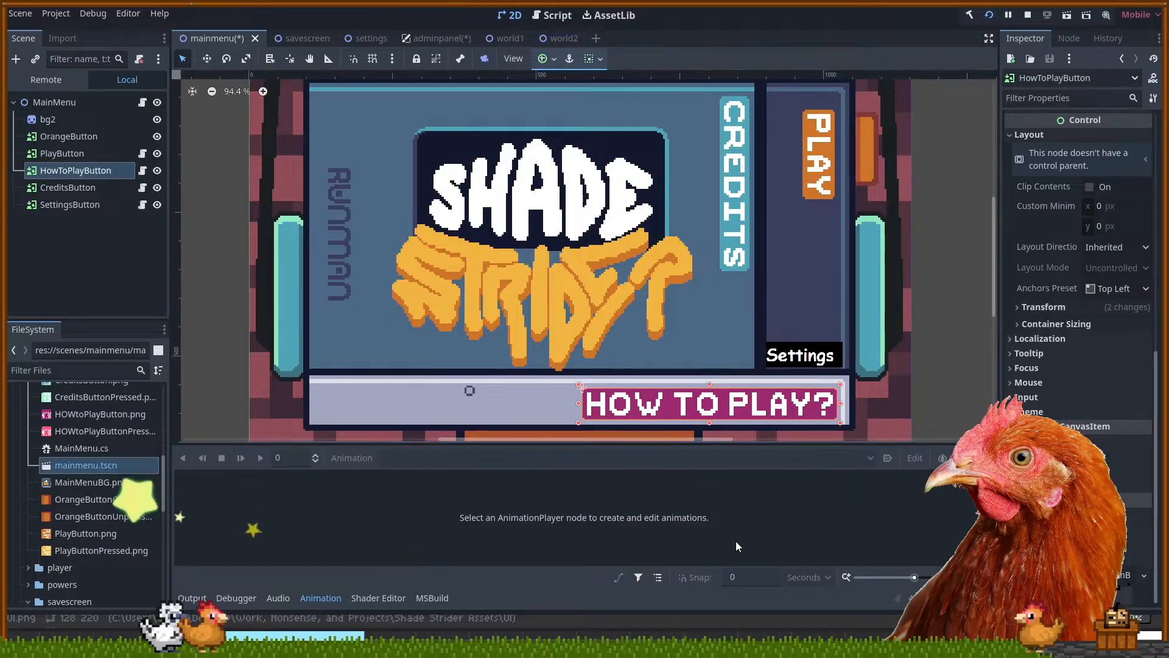
Scroll the Inspector up to the Textures properties and return to the adminpanel scene
scroll(1078, 305, "up", 5)
scroll(1032, 382, "up", 3)
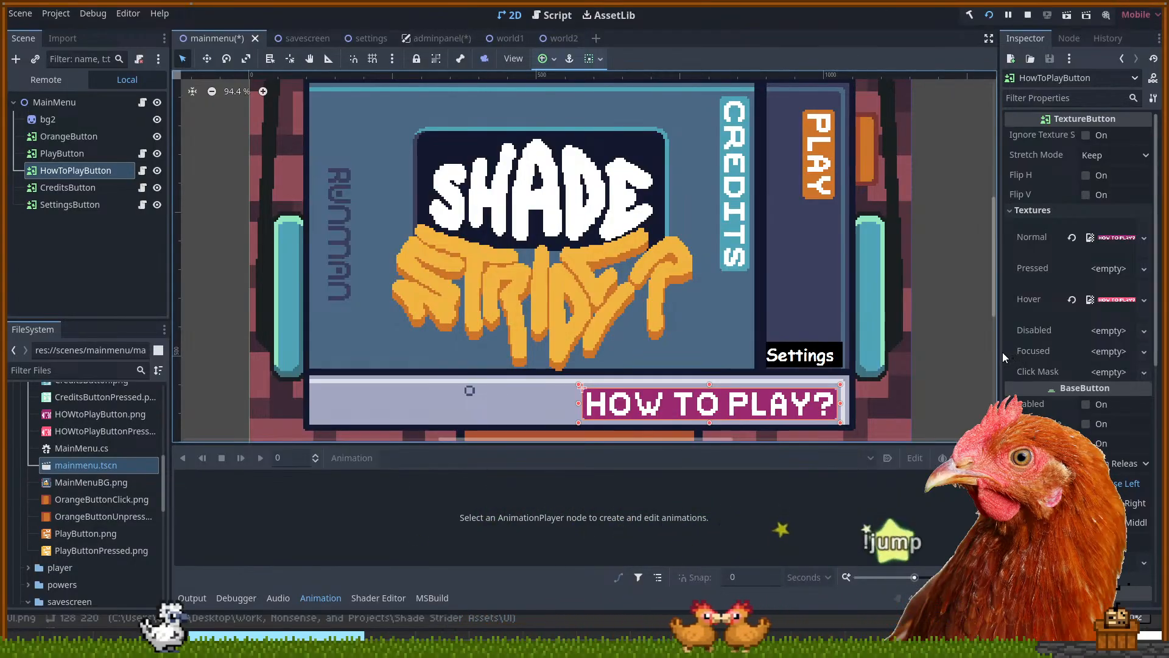
left_click_drag(941, 321, 938, 324)
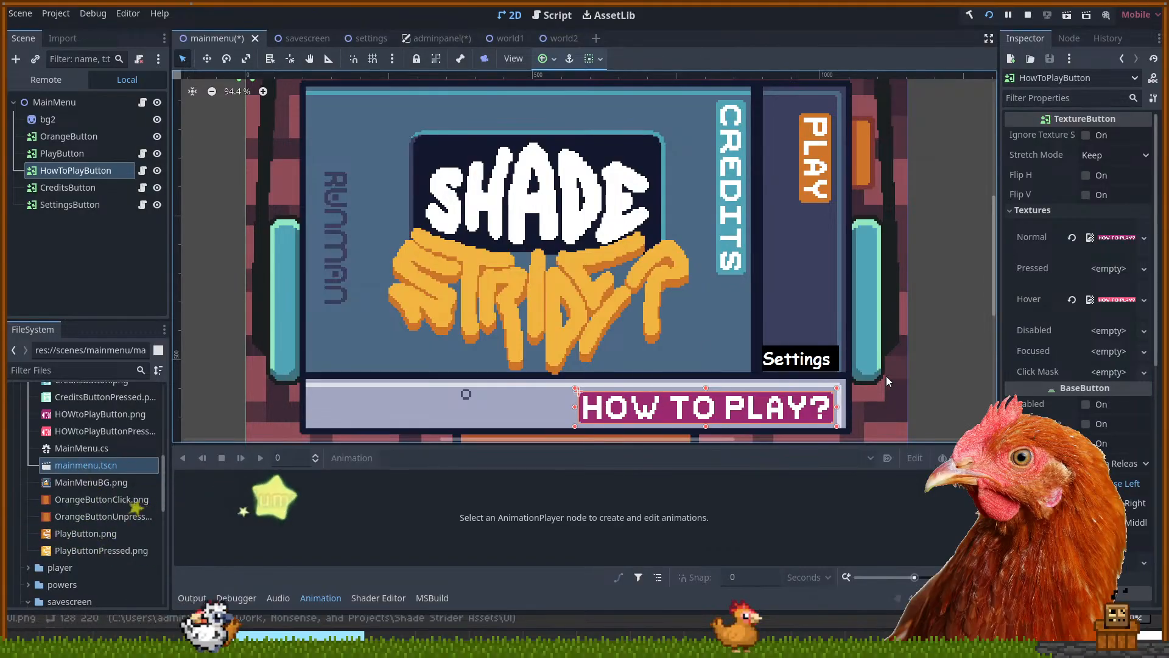
left_click_drag(929, 377, 933, 380)
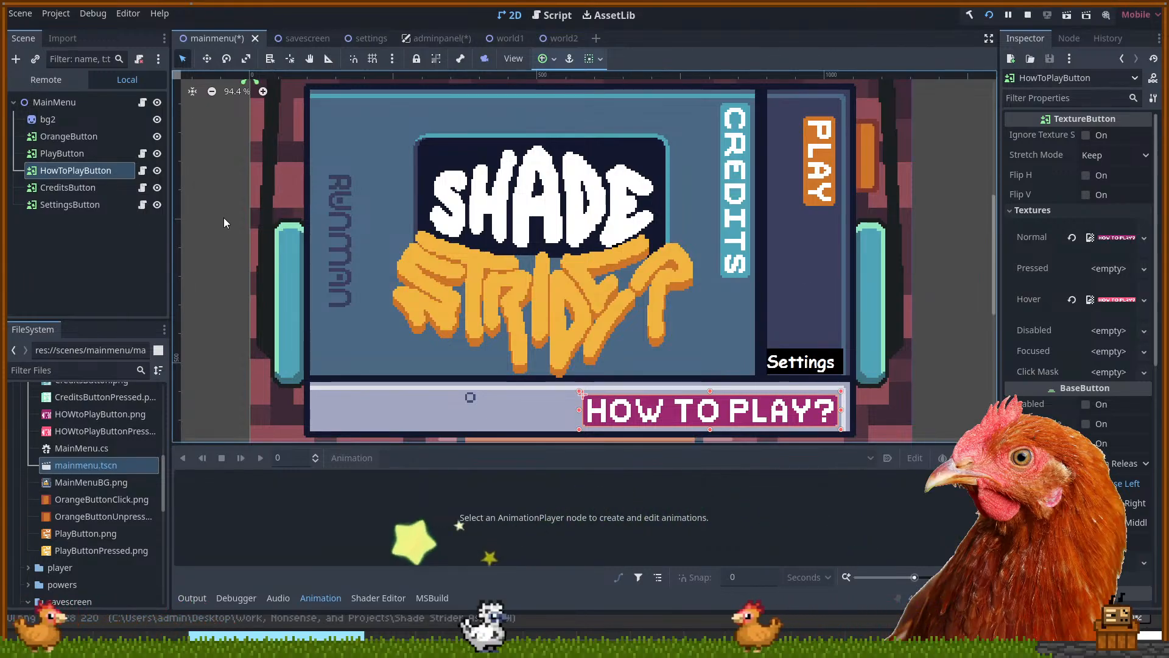
left_click(441, 38)
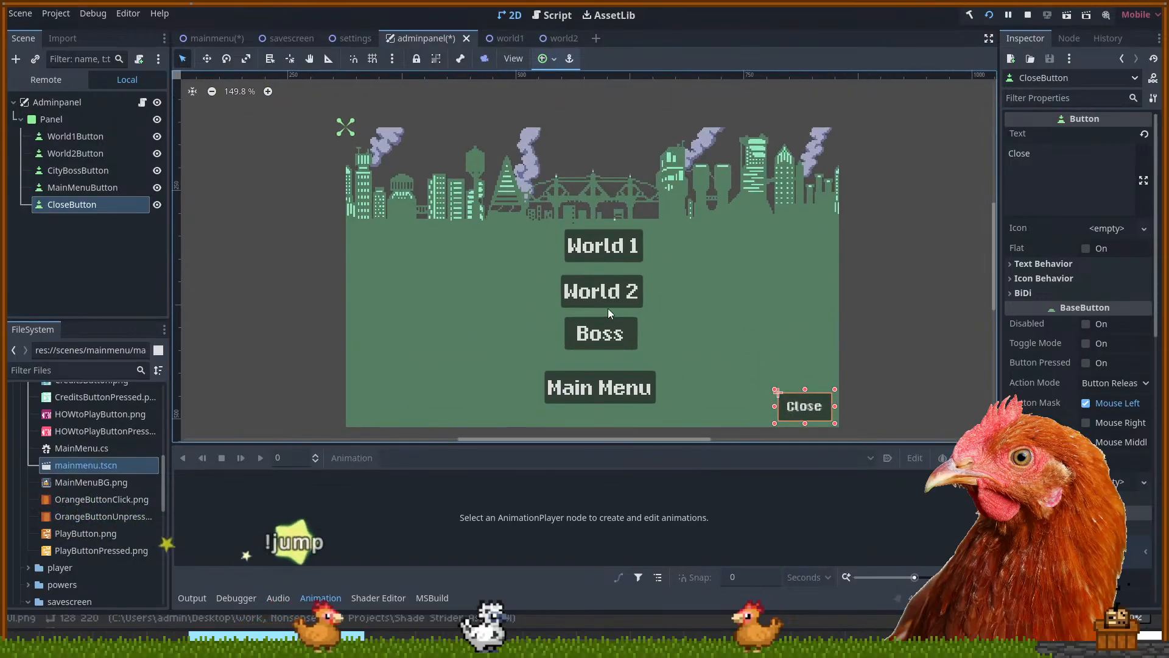
Nudge the Boss button slightly down and shift the Main Menu button 2 px right
left_click_drag(631, 340, 633, 344)
left_click(664, 345)
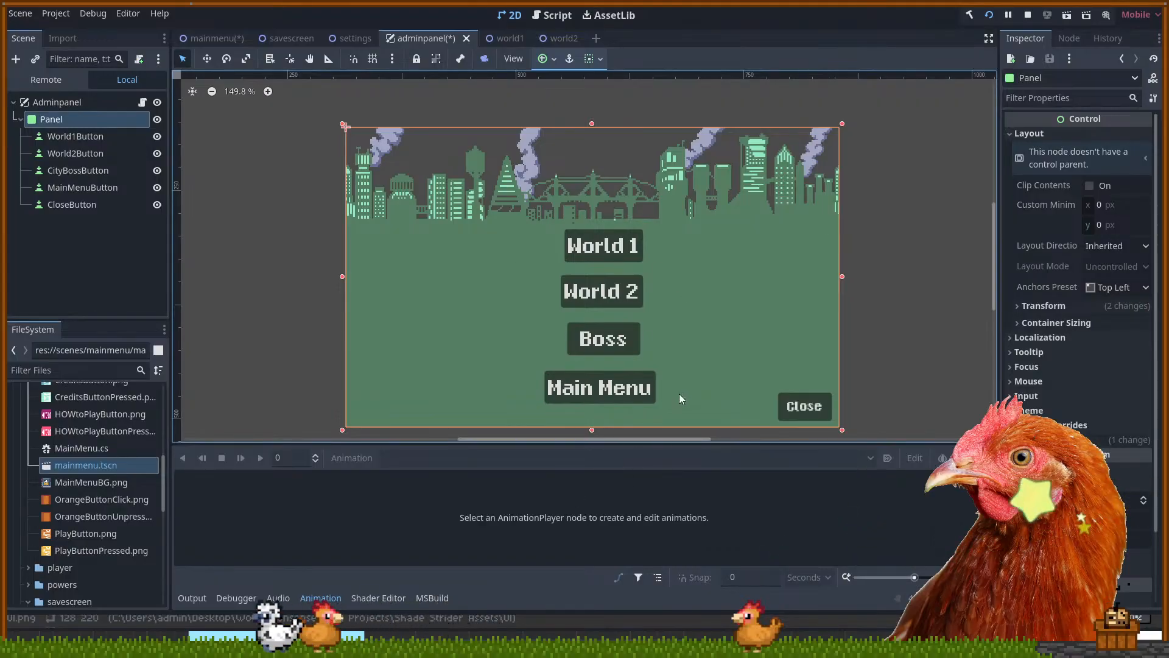
left_click(645, 397)
left_click_drag(648, 399, 650, 398)
left_click(878, 336)
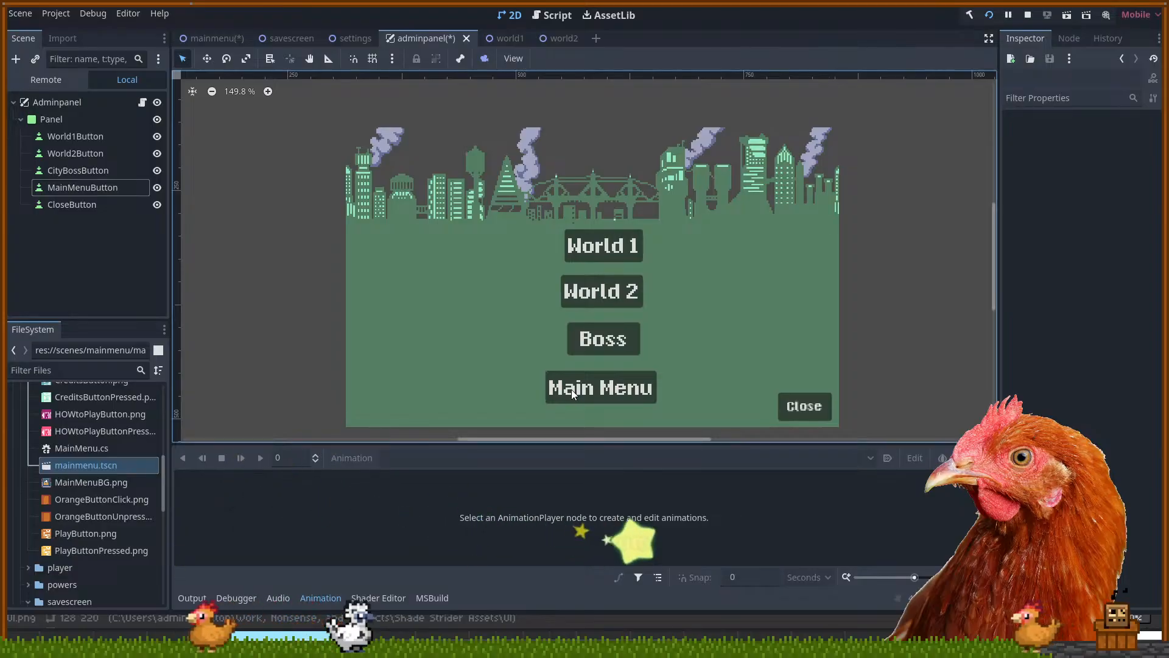
left_click(596, 378)
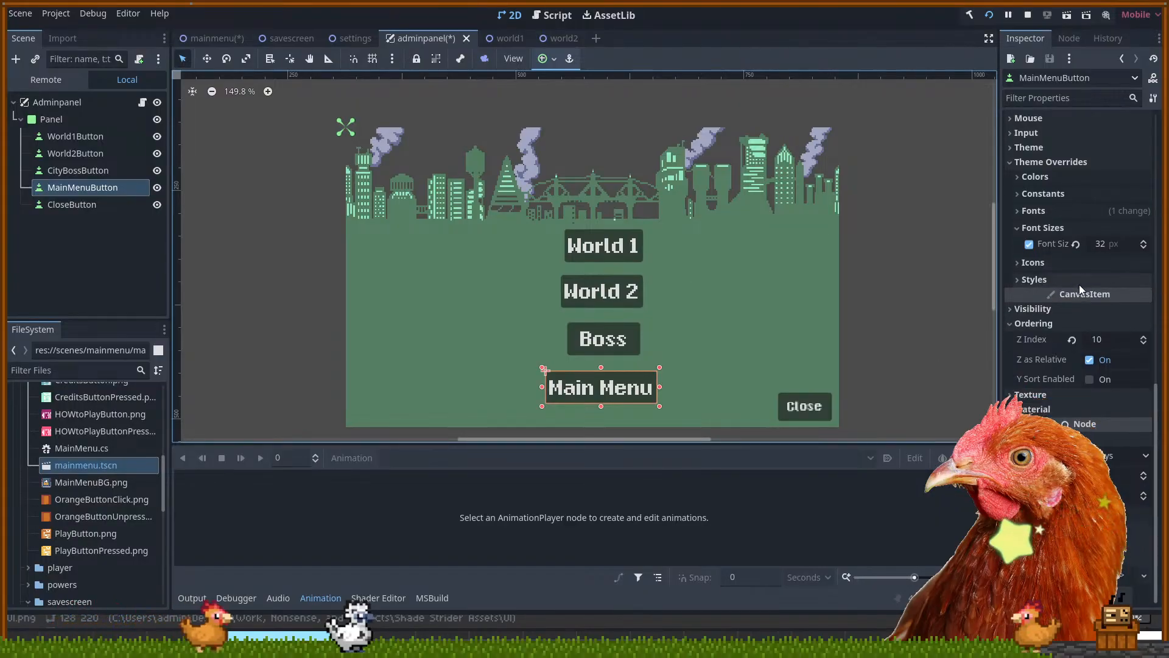
scroll(1069, 154, "up", 5)
scroll(1077, 161, "down", 5)
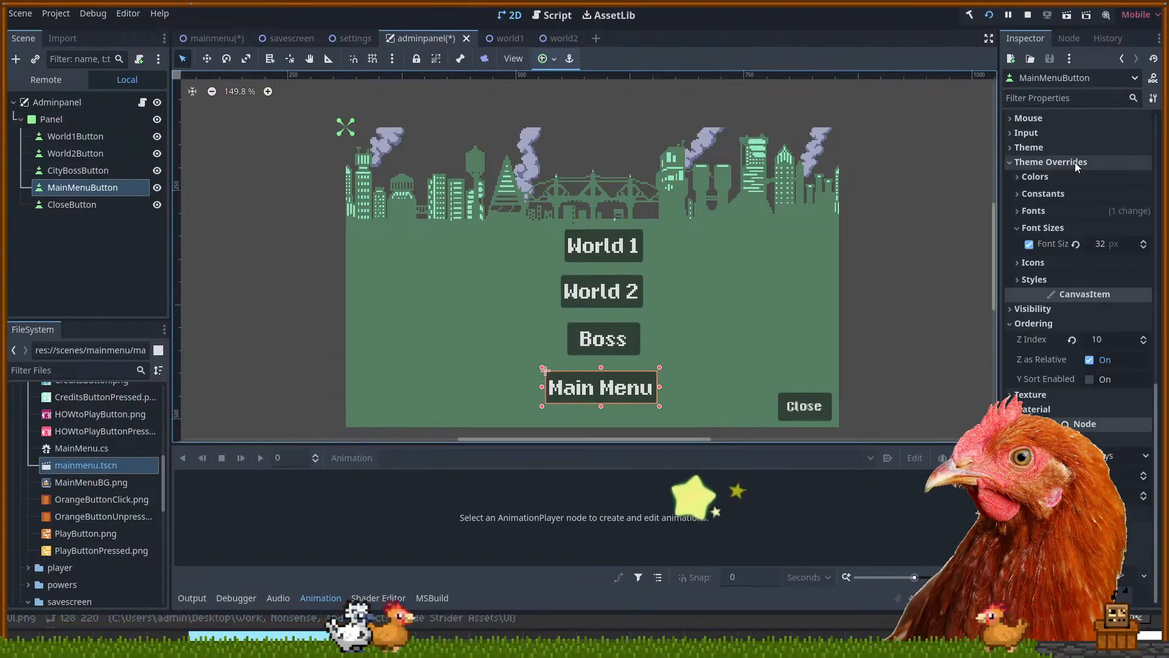
scroll(1075, 163, "up", 10)
scroll(1075, 165, "up", 3)
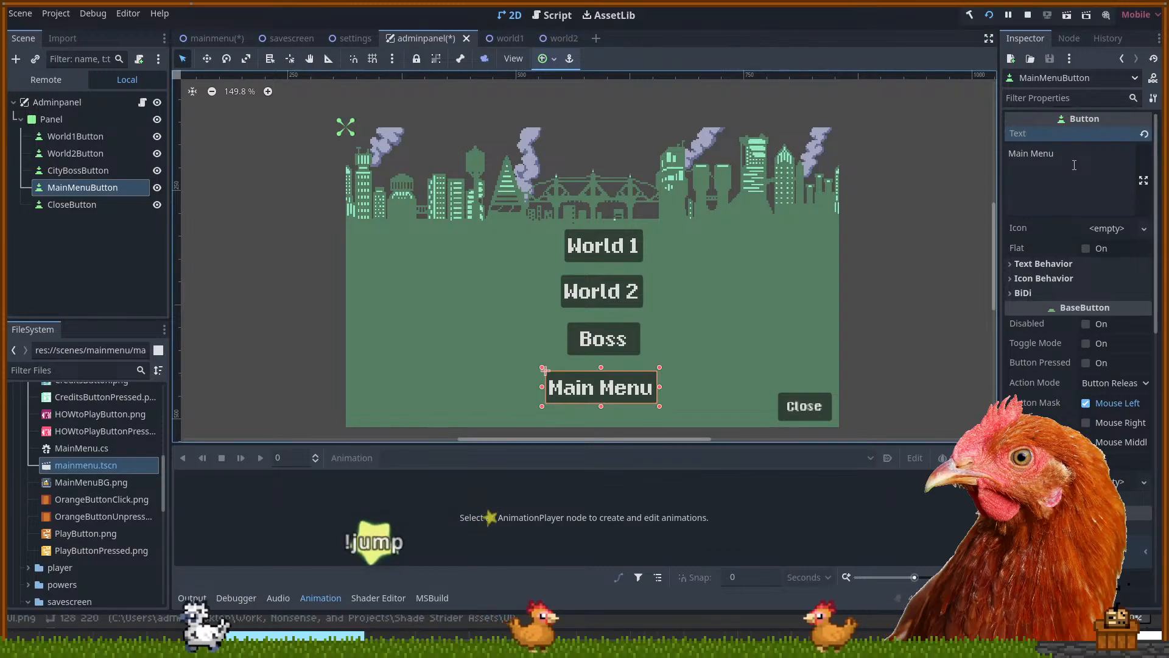
scroll(1052, 295, "down", 3)
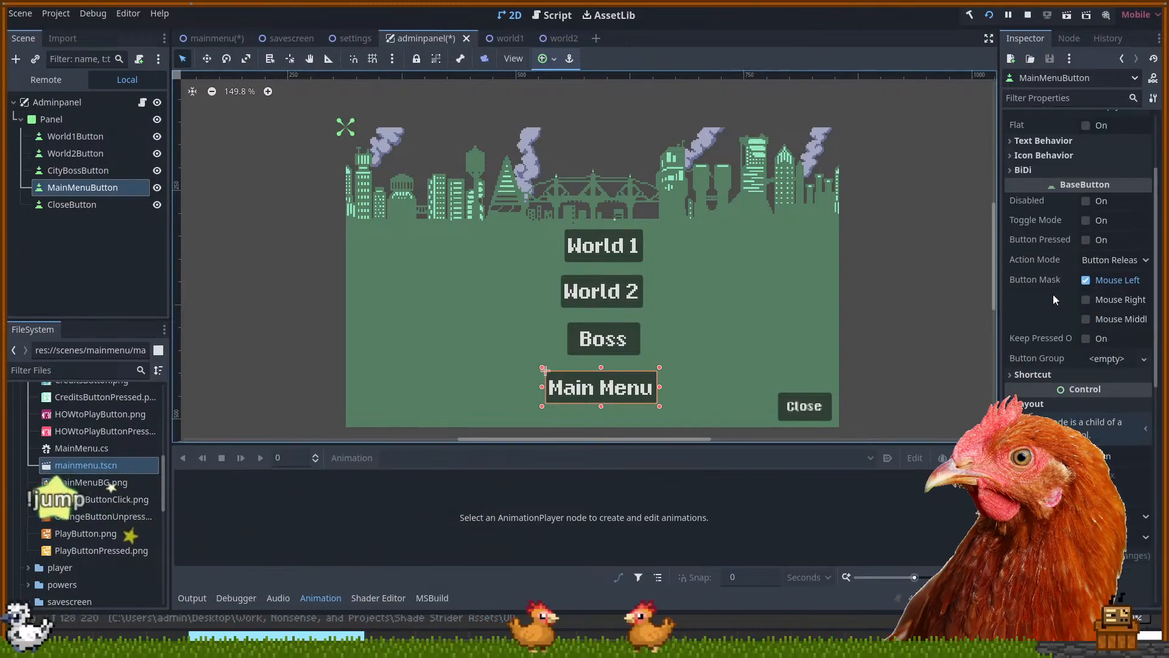
scroll(1063, 306, "down", 6)
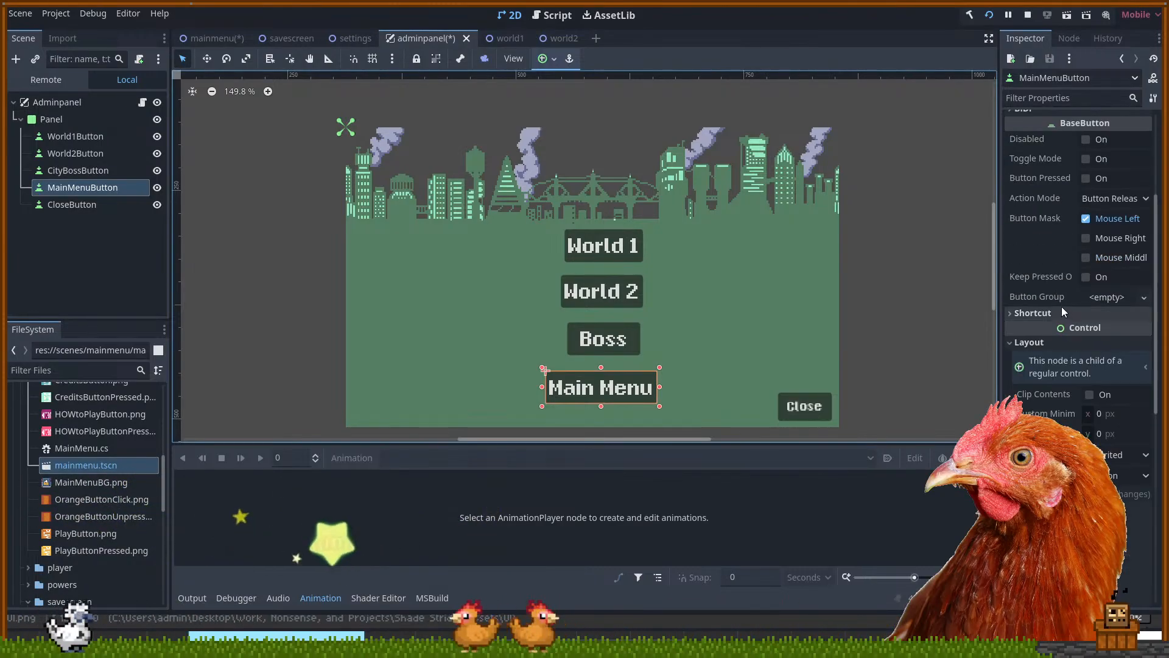
scroll(1063, 304, "down", 8)
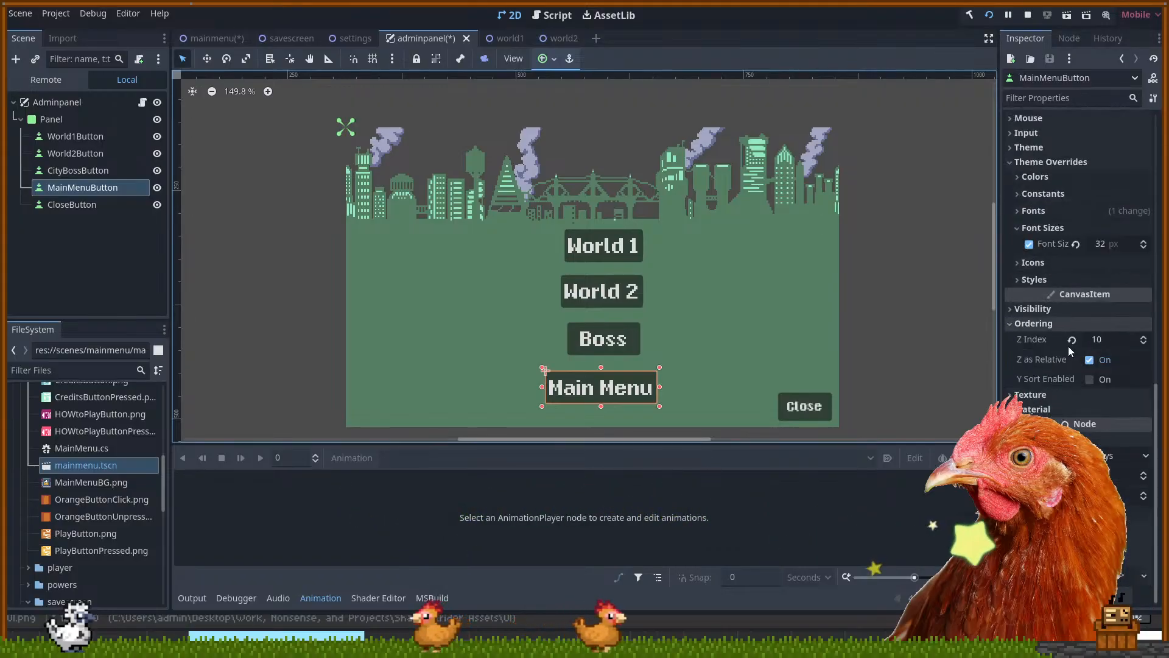
left_click(1129, 394)
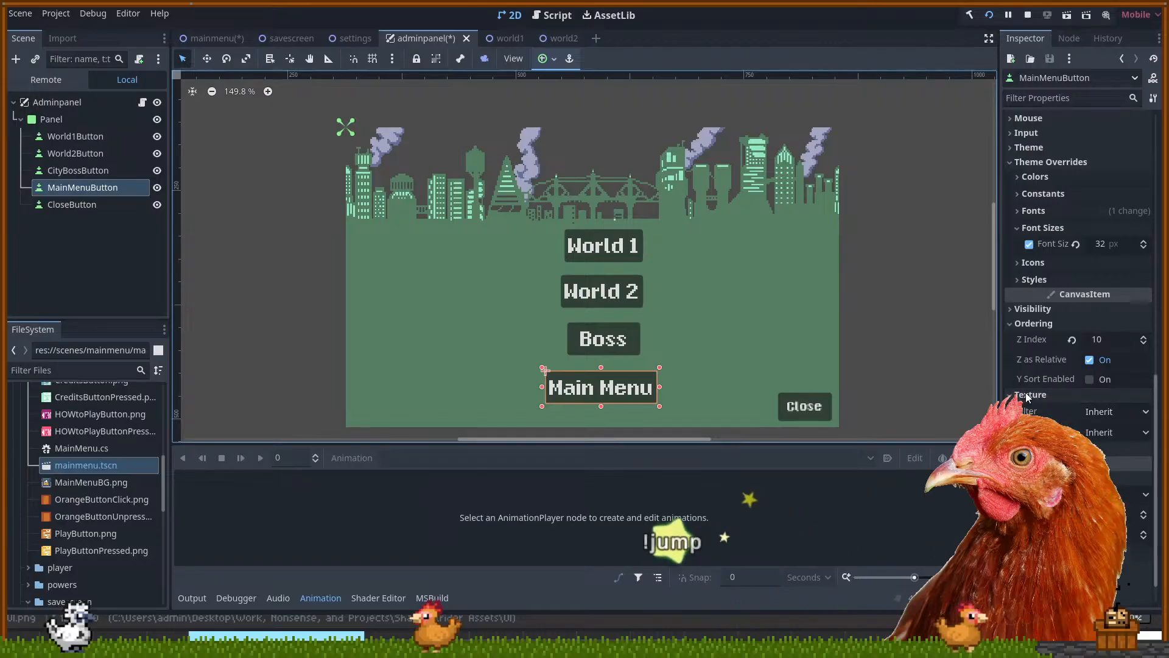
scroll(1027, 400, "down", 2)
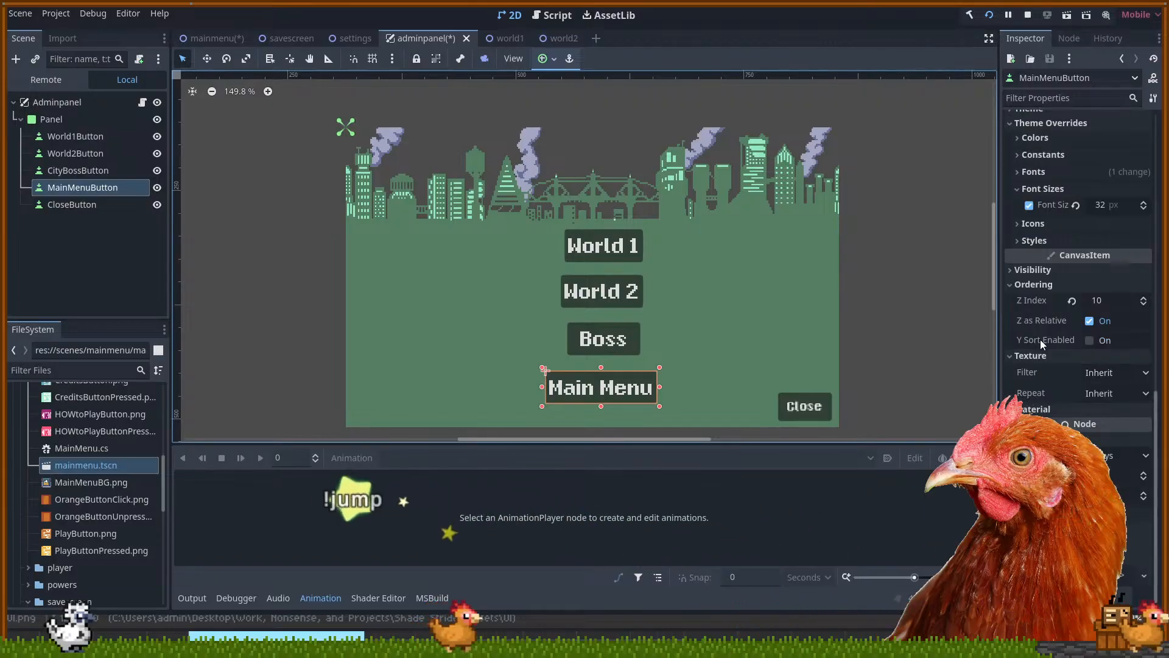
left_click(1031, 356)
scroll(1035, 305, "up", 10)
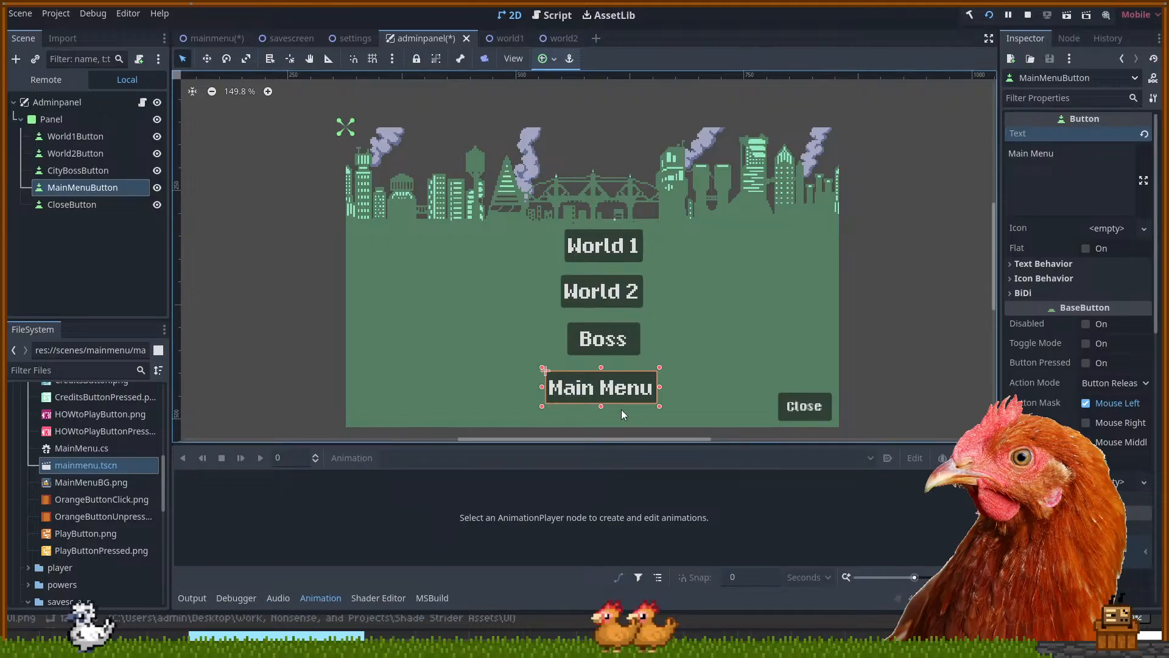
left_click(811, 405)
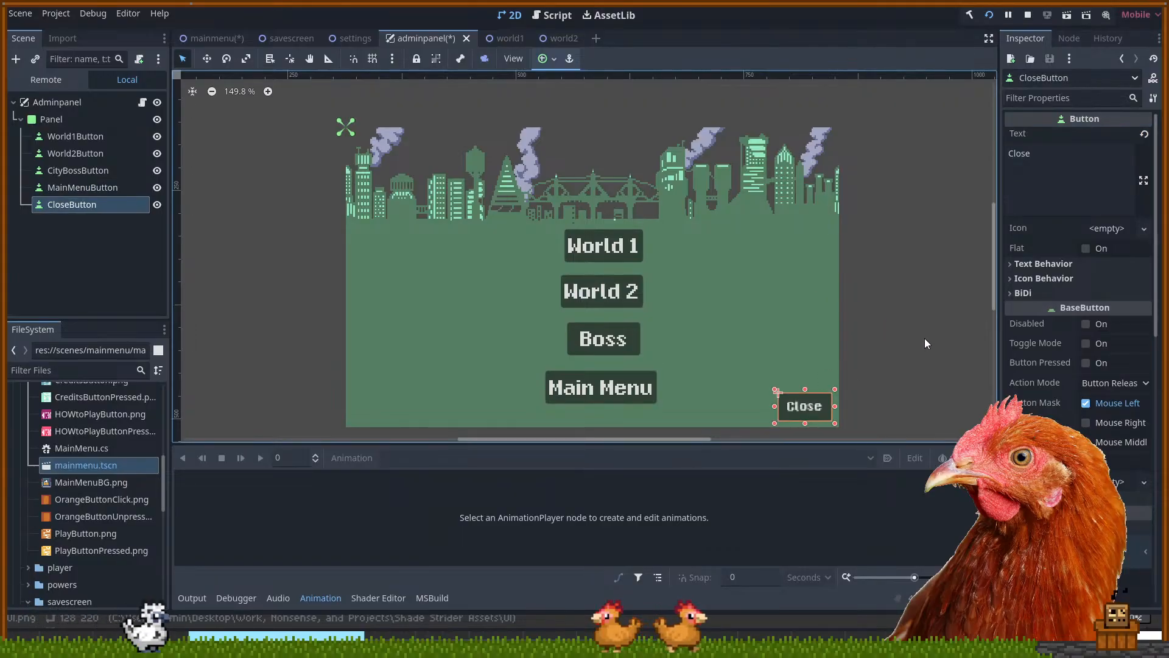
Leave Godot via the Miro planning board and bring up UI.png in Aseprite
mouse_move(885, 290)
left_mouse_down()
mouse_move(877, 297)
mouse_move(872, 281)
left_mouse_up()
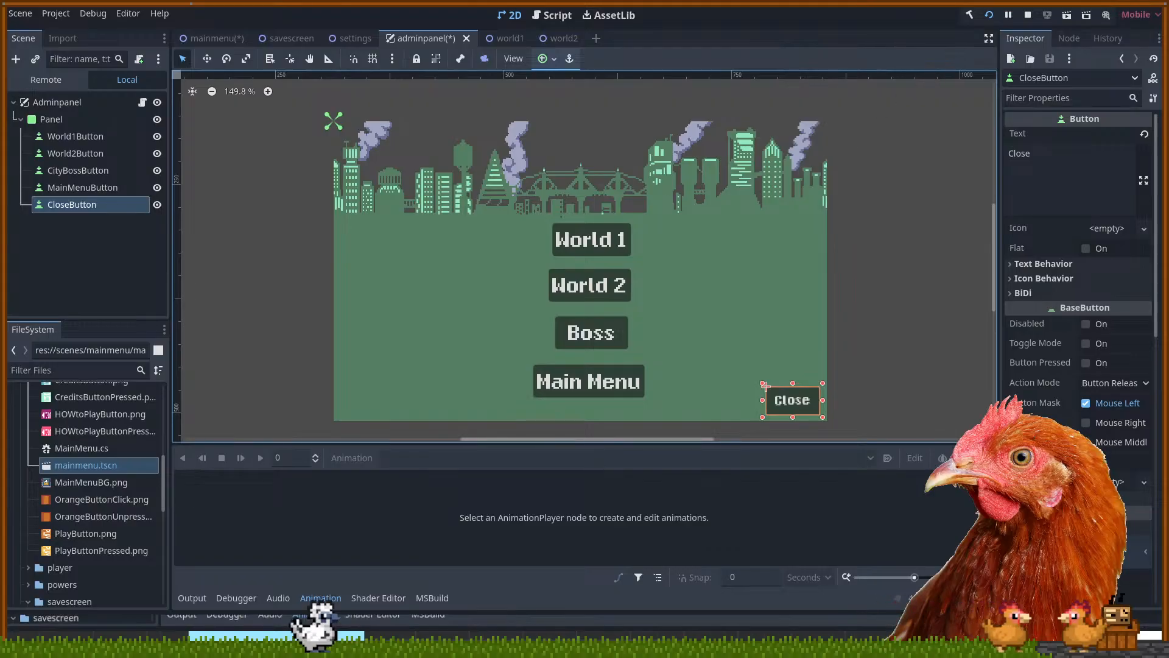
key("alt+Tab")
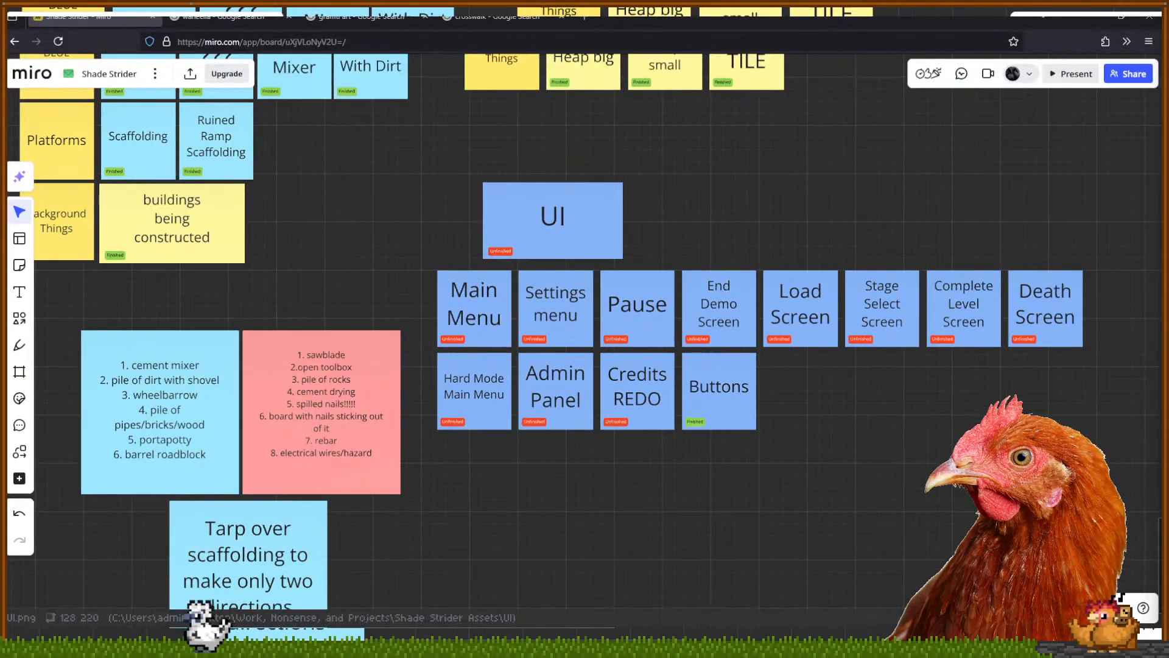
key("alt+Tab")
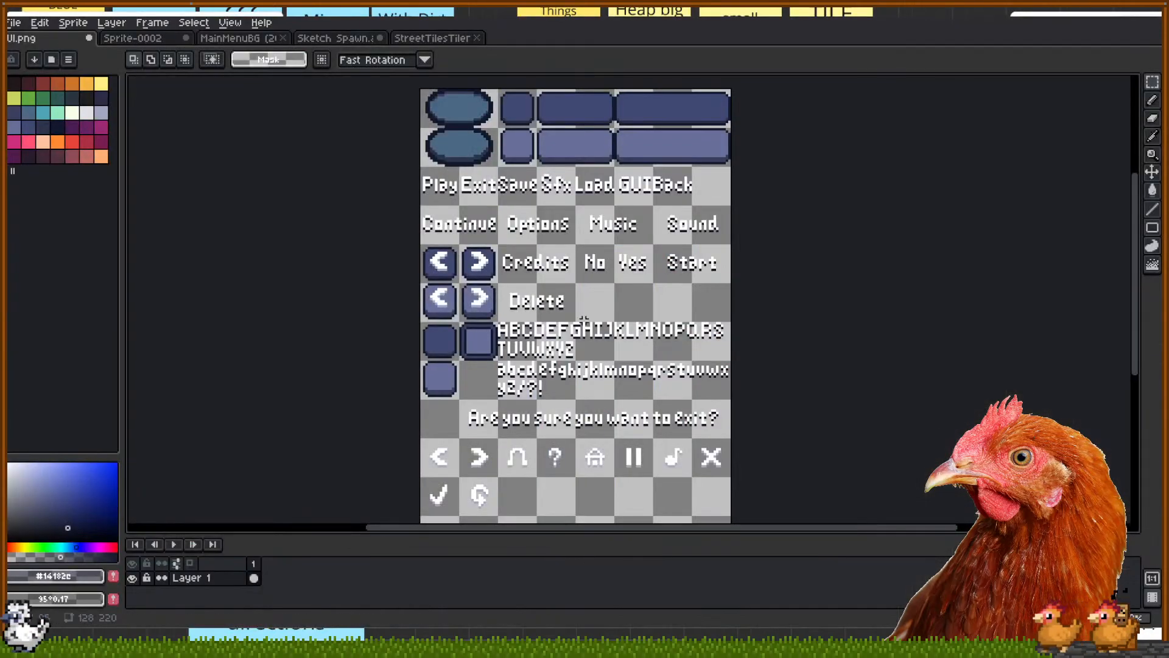
mouse_move(822, 251)
left_mouse_down()
mouse_move(814, 276)
mouse_move(817, 239)
left_mouse_up()
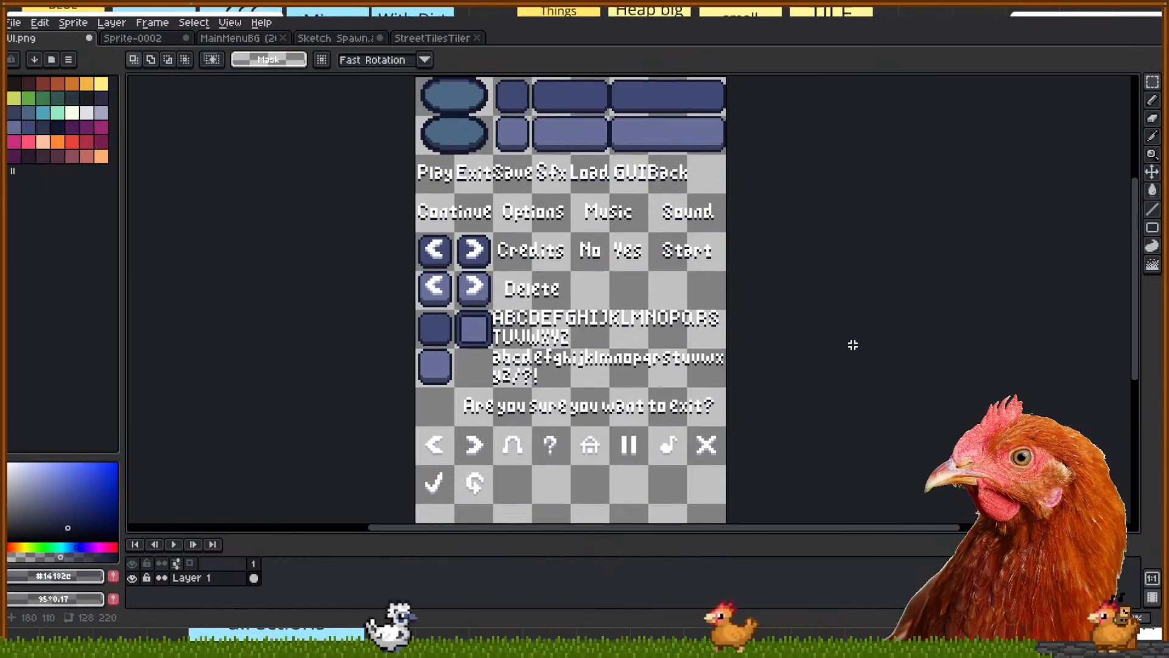
left_click_drag(823, 282, 824, 285)
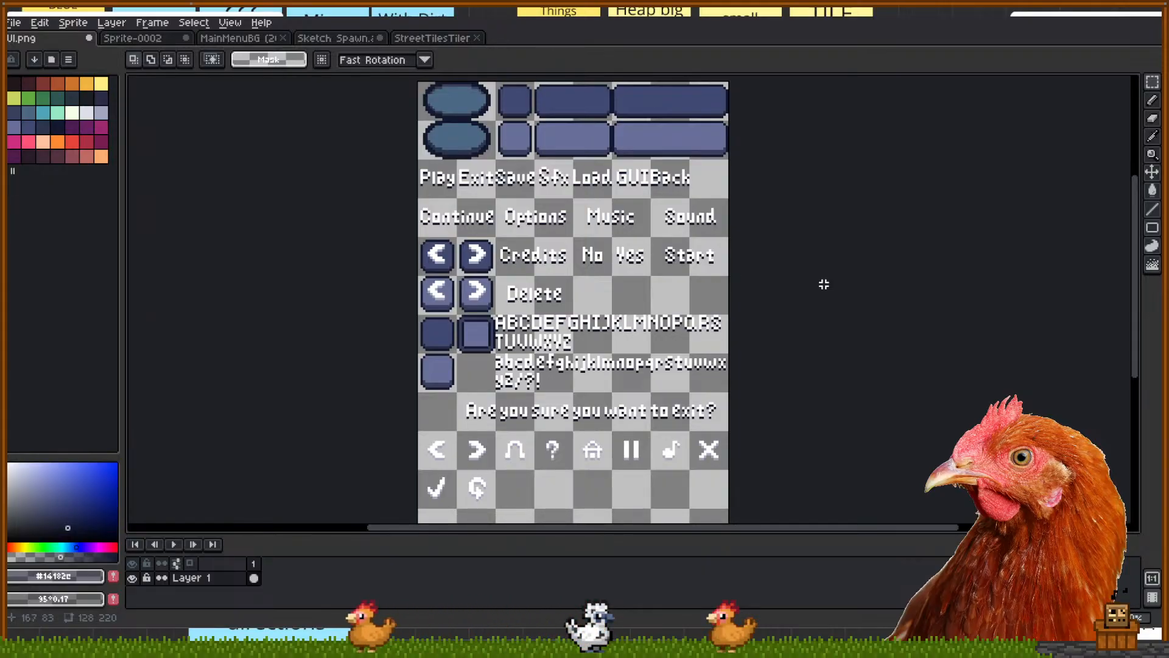
left_click_drag(850, 352, 855, 359)
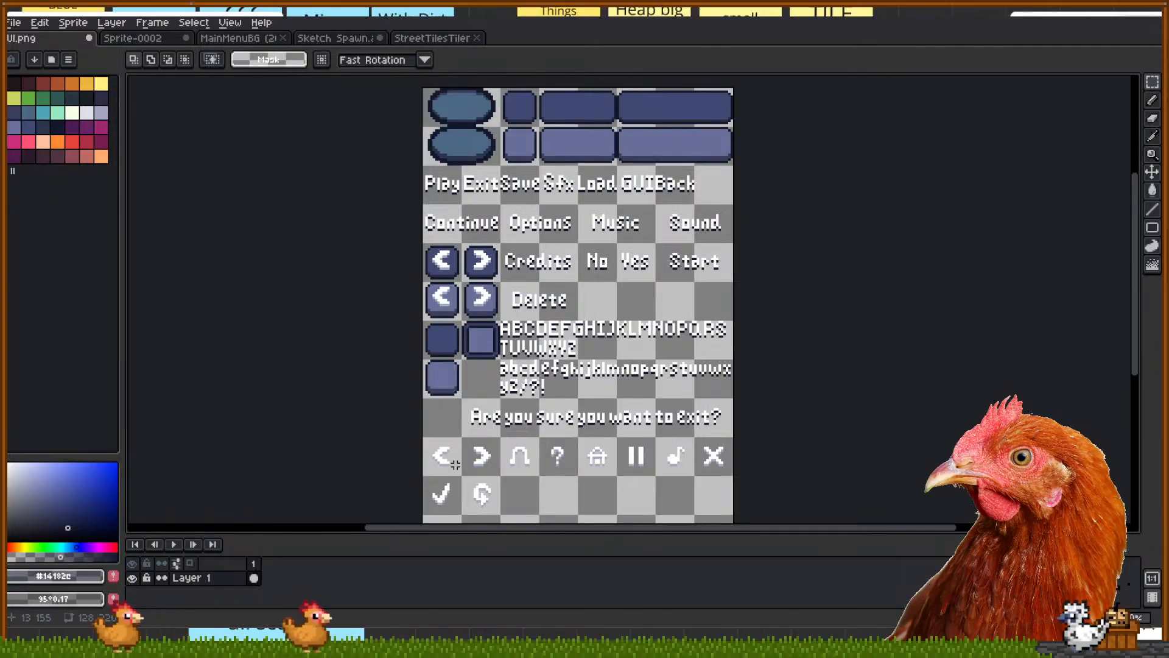
mouse_move(577, 437)
left_mouse_down()
mouse_move(620, 478)
mouse_move(584, 438)
left_mouse_up()
left_click(640, 496)
left_click(664, 491)
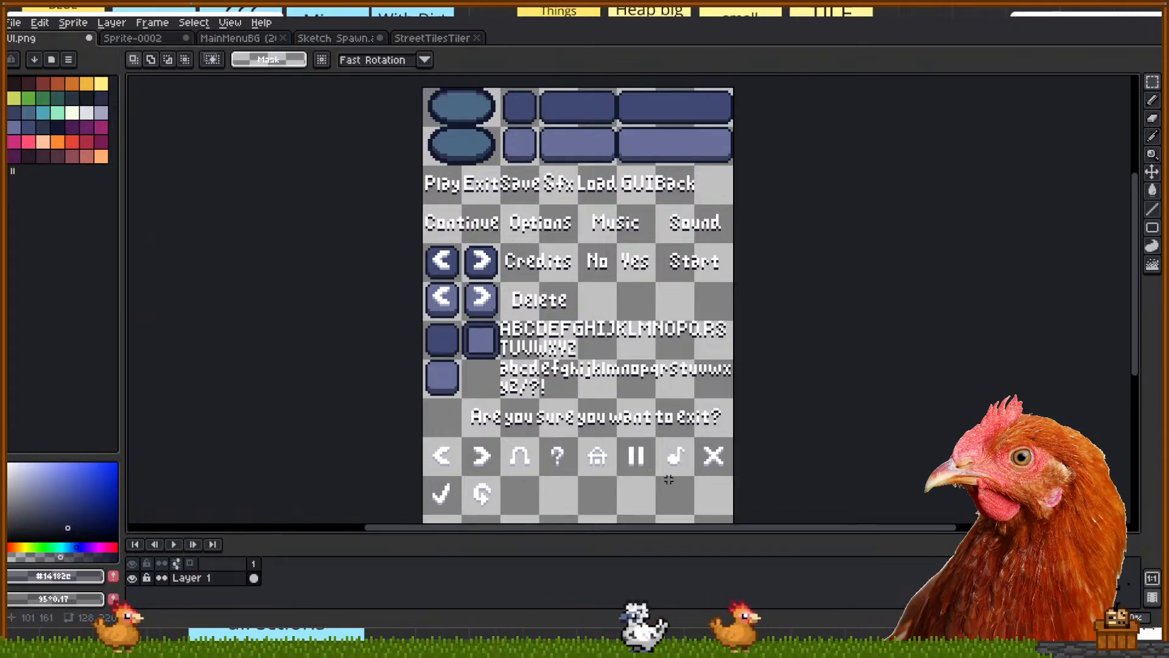
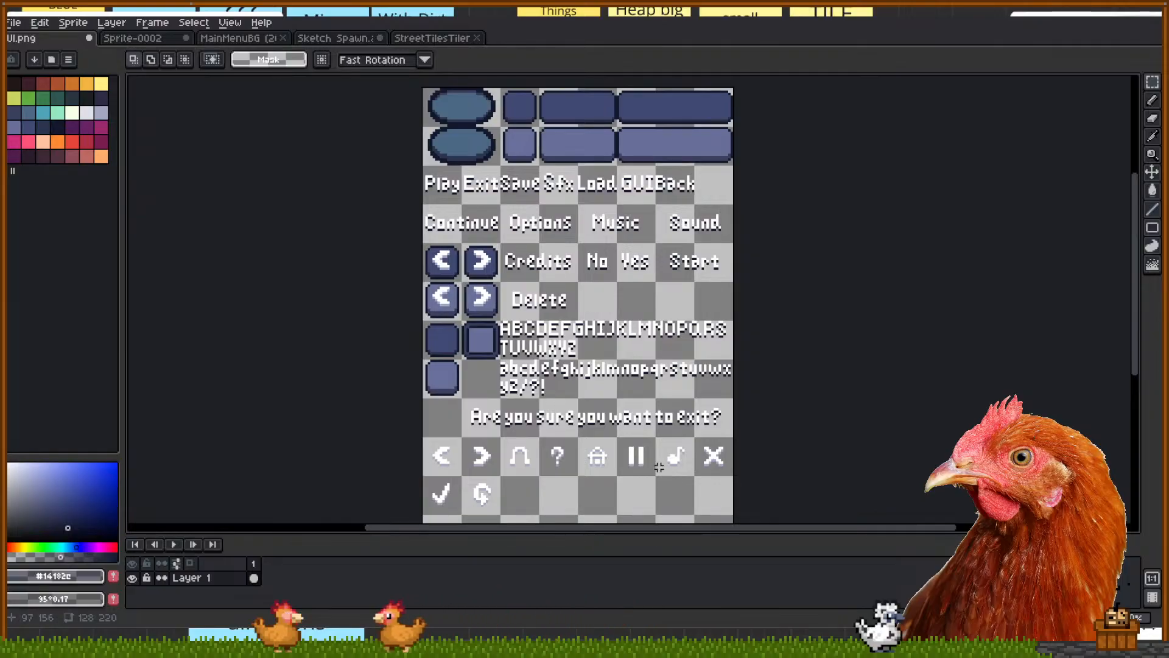
Switch Aseprite from UI.png to the Sprite-0002 Shade Strider main-menu mockup
left_click_drag(628, 480, 629, 480)
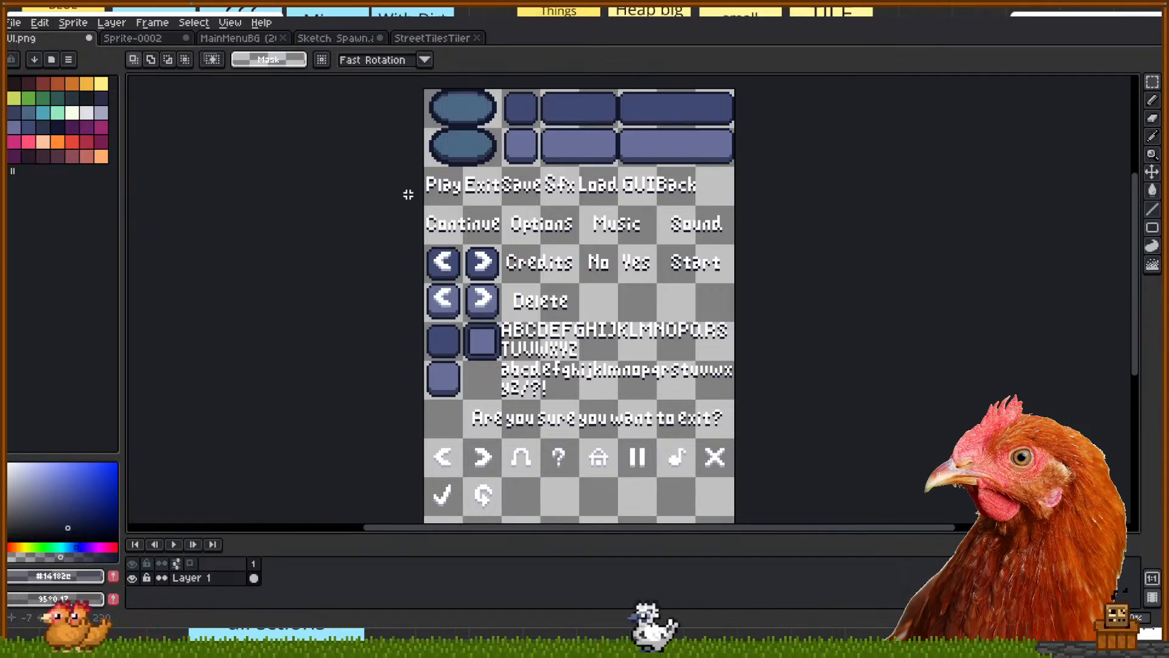
key("ctrl+Tab")
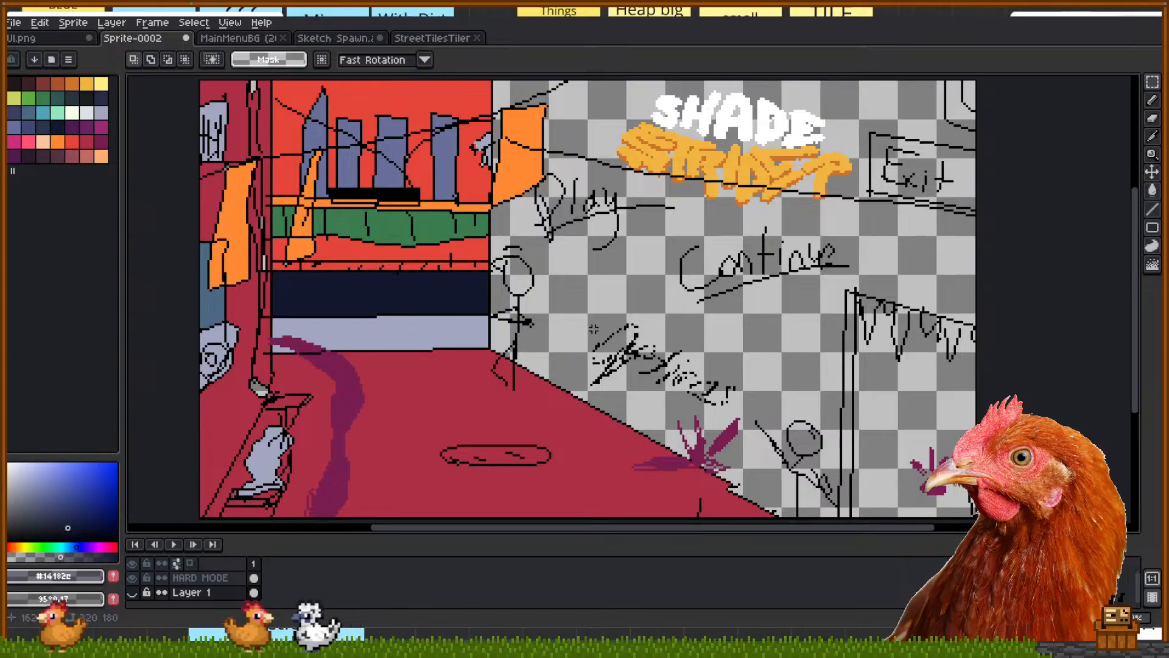
Hide the HARD MODE layer of Sprite-0002 and keep Layer 1 visible, then bring up the Sketch Spawn file
left_click_drag(131, 579, 131, 592)
left_click(131, 593)
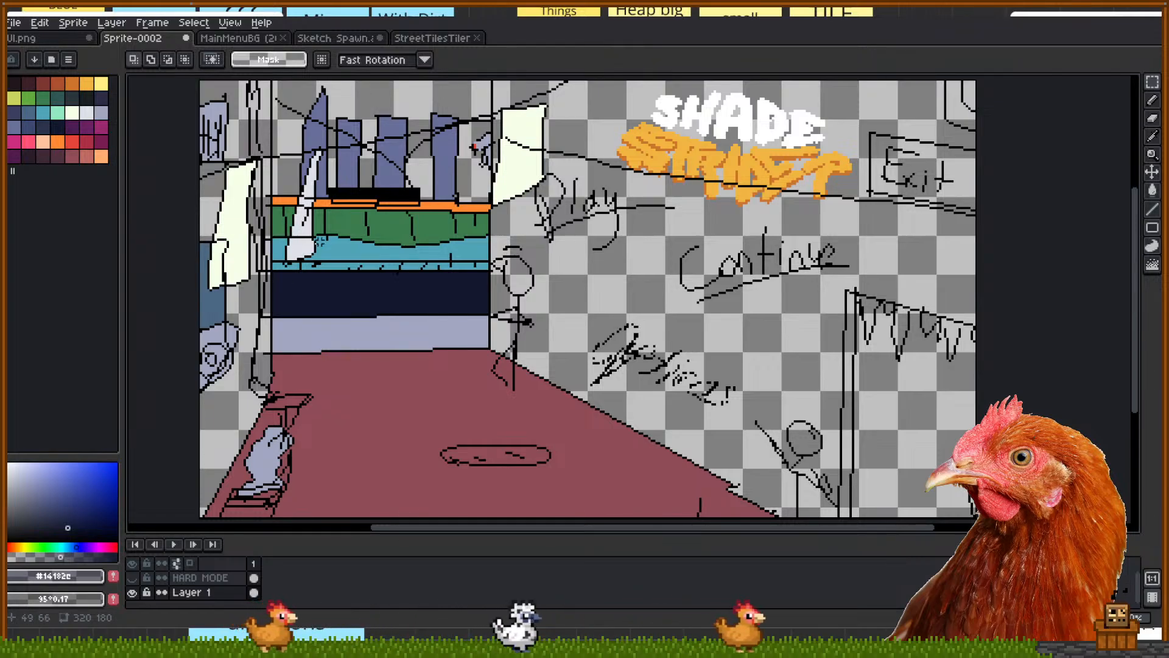
left_click(369, 38)
scroll(489, 195, "down", 8)
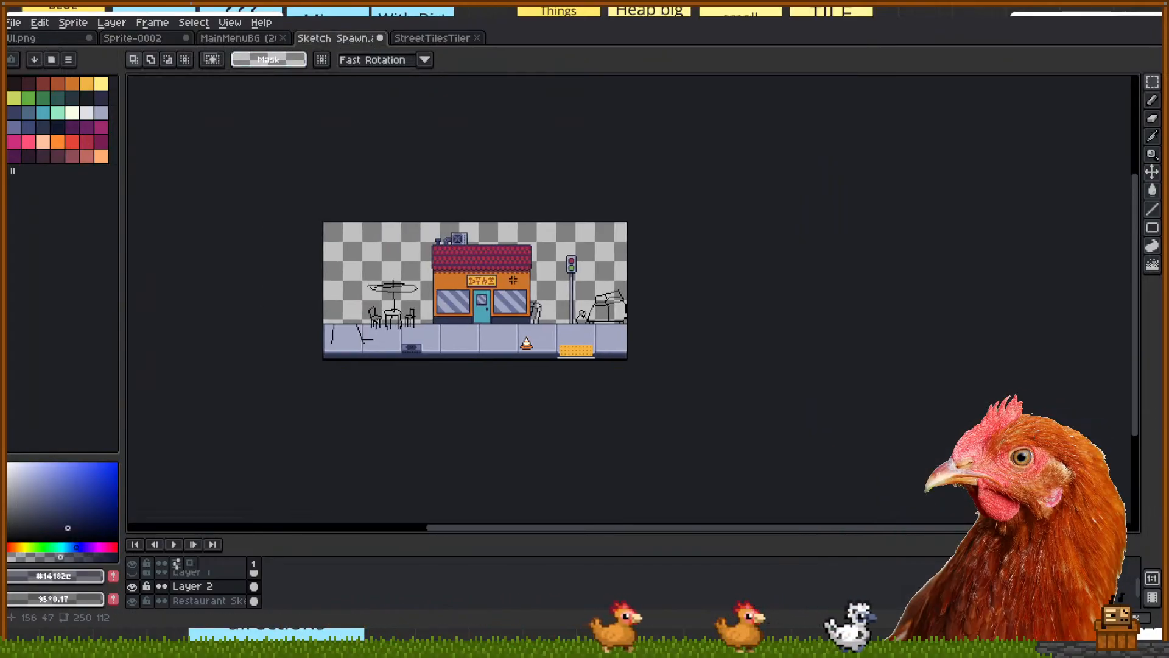
scroll(578, 270, "up", 5)
scroll(578, 270, "down", 3)
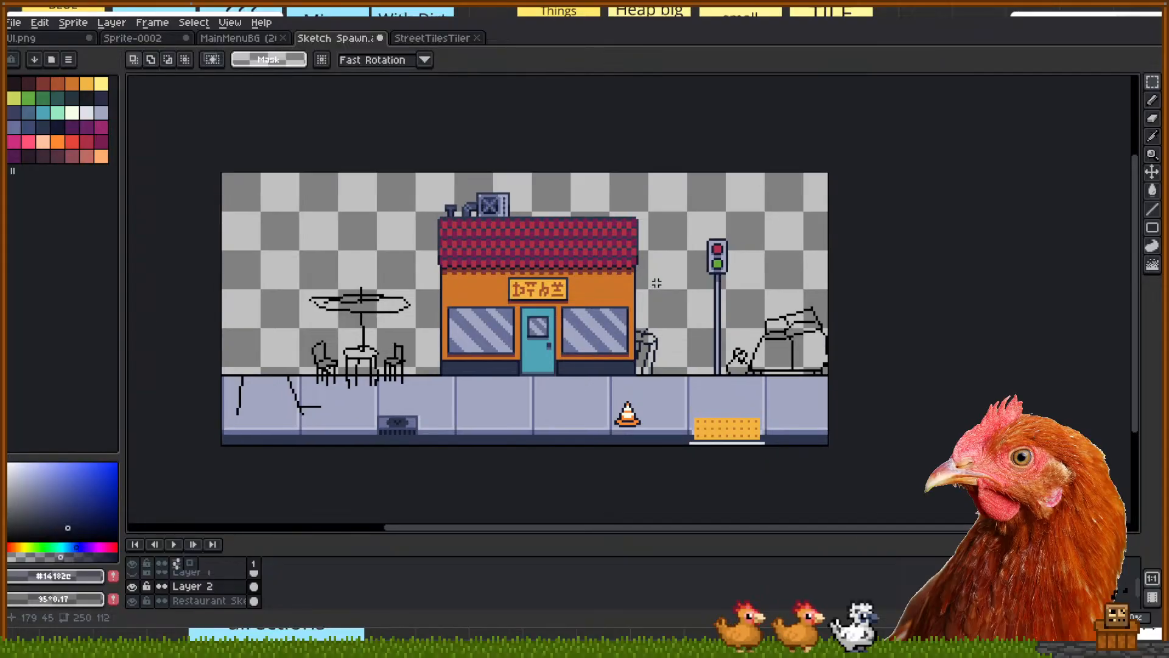
scroll(711, 264, "up", 2)
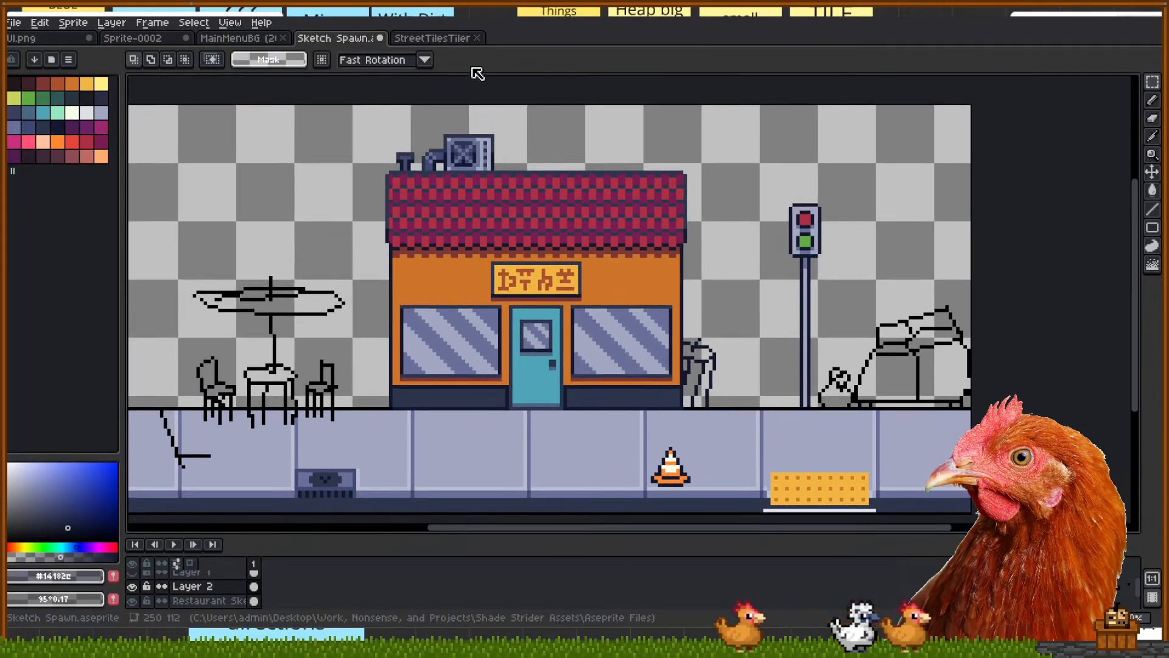
left_click_drag(435, 266, 502, 255)
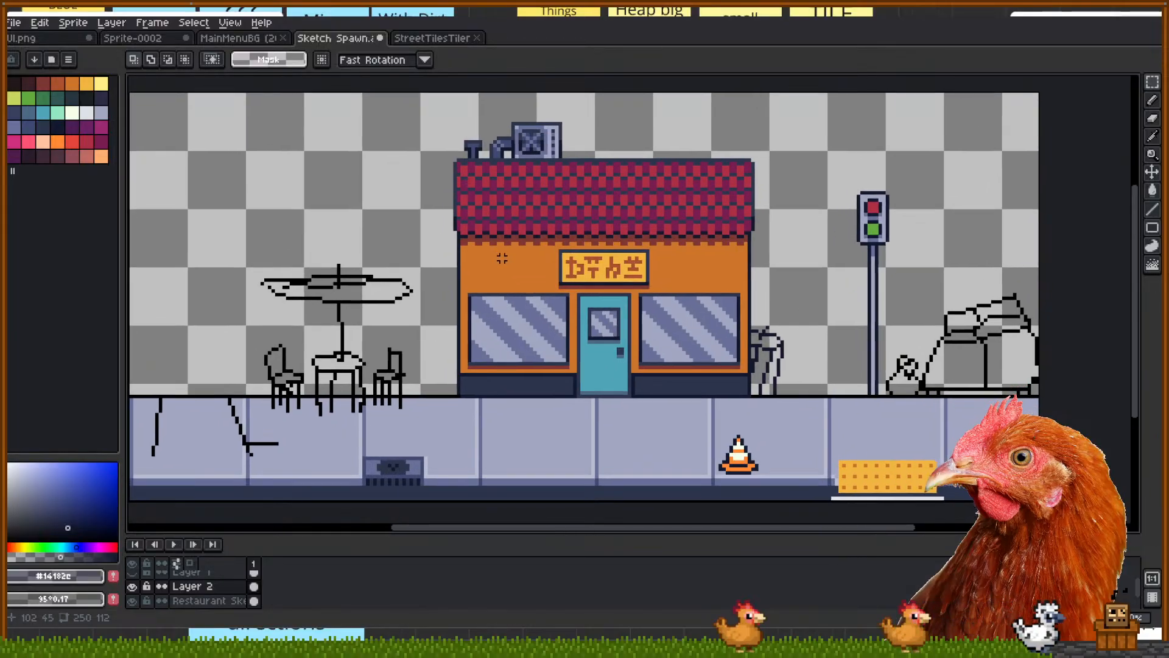
left_click_drag(412, 403, 418, 403)
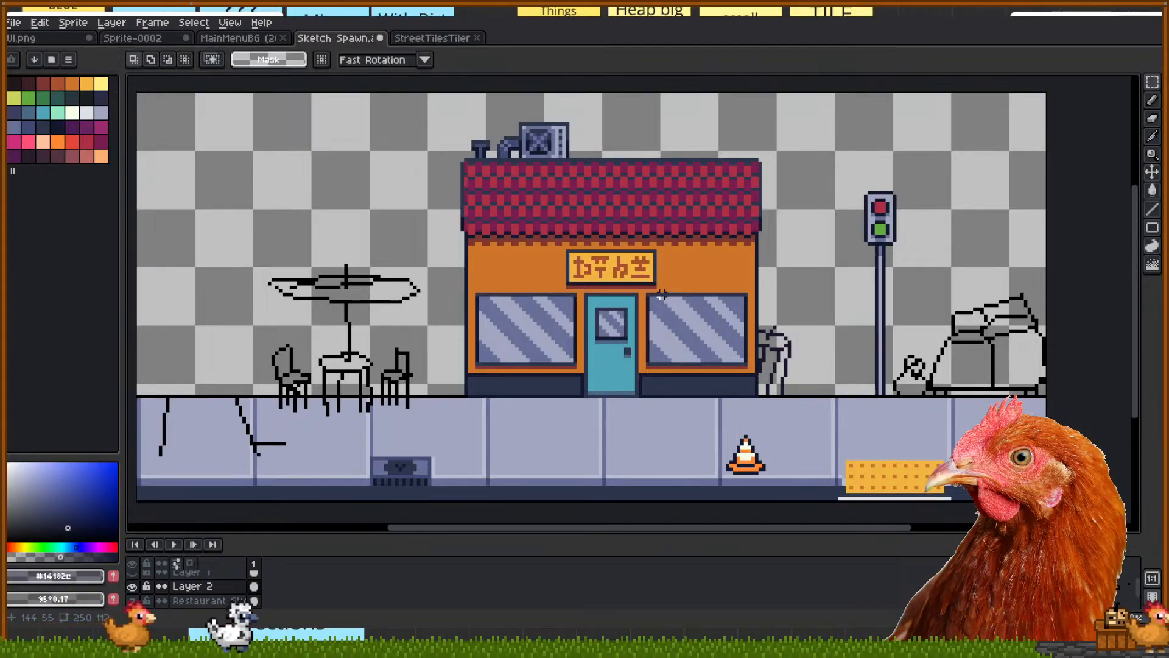
left_click_drag(437, 217, 463, 218)
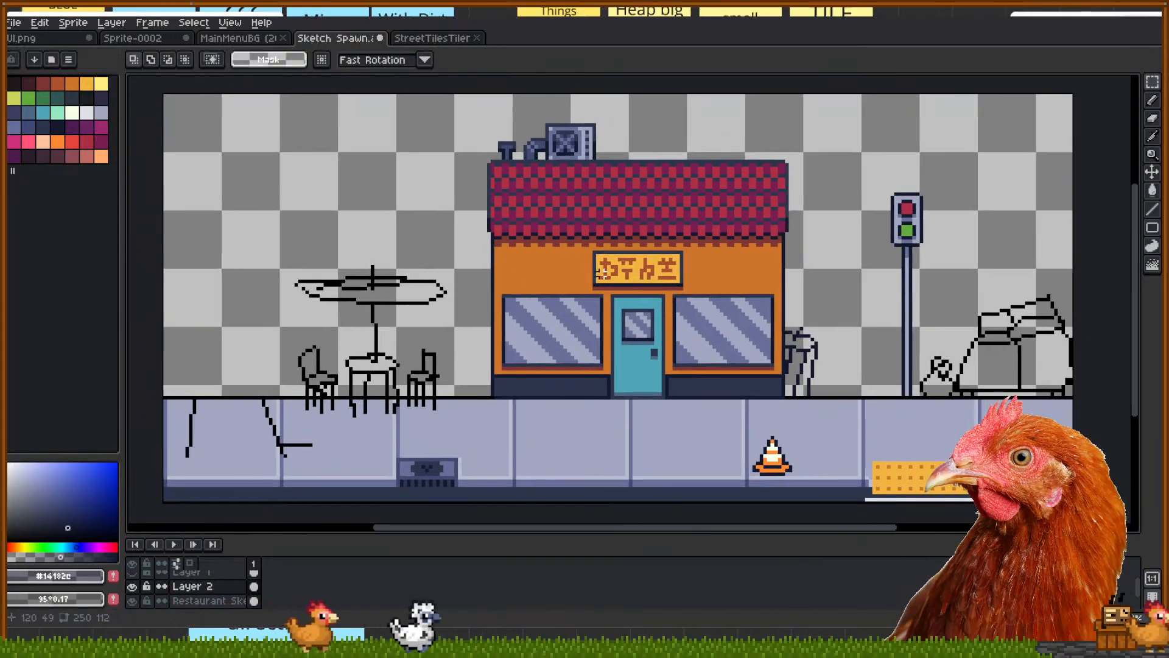
scroll(601, 271, "down", 1)
scroll(509, 326, "up", 1)
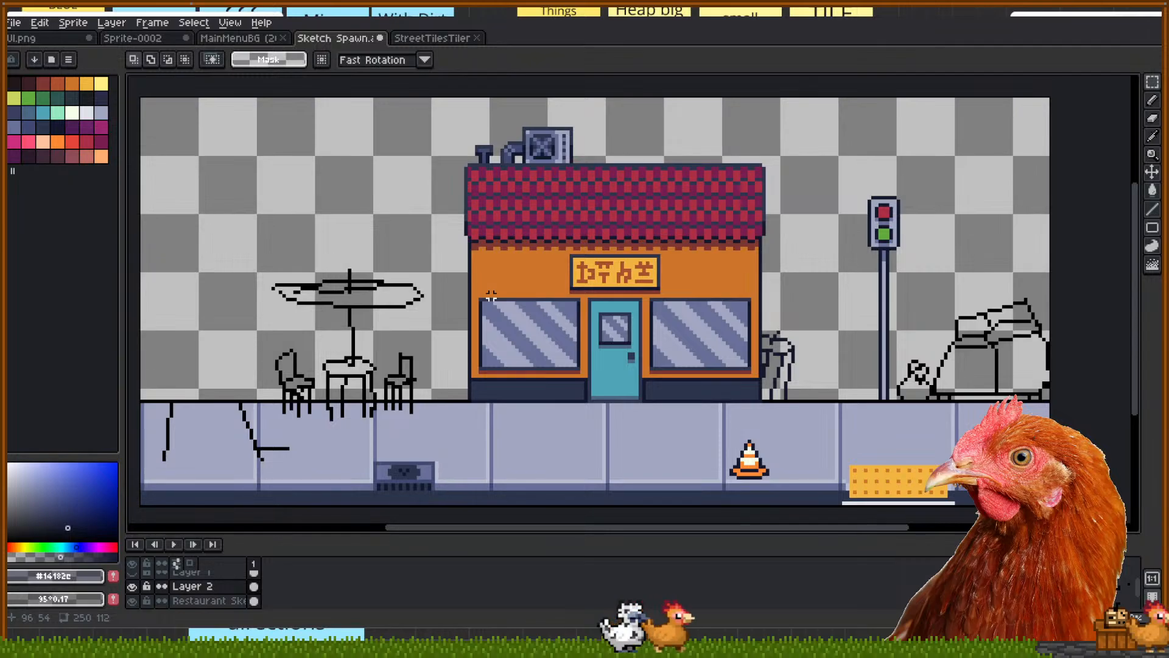
left_click_drag(408, 260, 498, 271)
left_click_drag(227, 267, 346, 443)
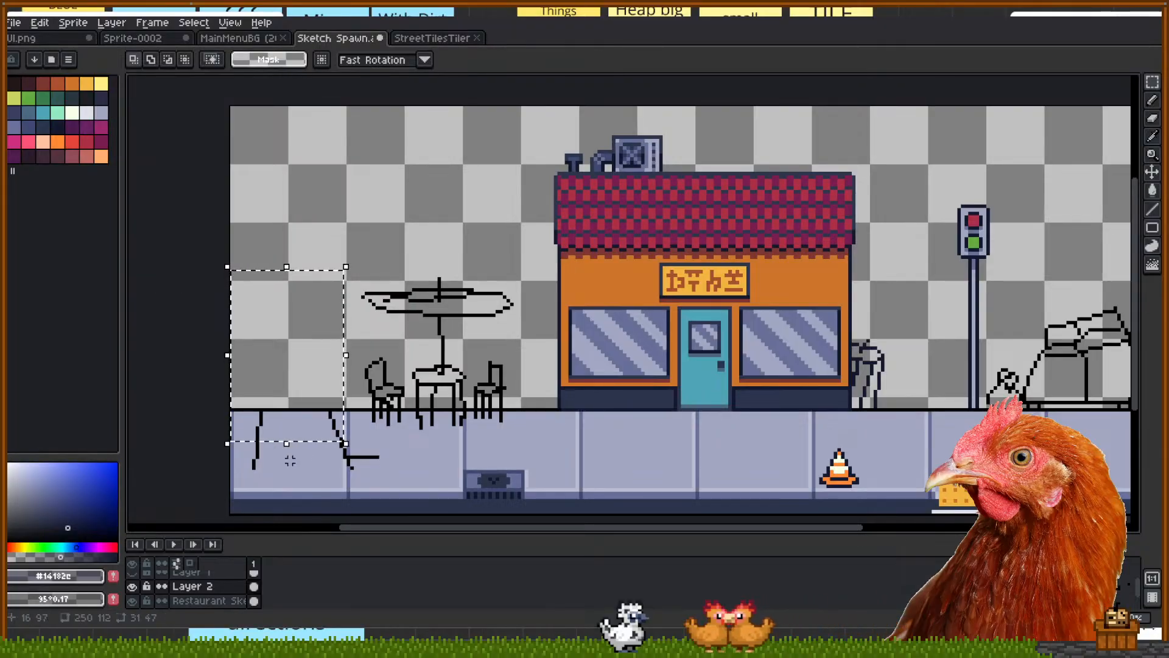
Try marquee selections around the table, the traffic light pole and the car, clearing each
left_click_drag(516, 438, 345, 266)
scroll(528, 307, "down", 4)
scroll(508, 303, "up", 2)
left_click_drag(508, 303, 540, 253)
key("ctrl+d")
mouse_move(463, 479)
left_mouse_down()
mouse_move(465, 342)
mouse_move(446, 263)
left_mouse_up()
mouse_move(946, 265)
left_mouse_down()
mouse_move(980, 345)
mouse_move(1000, 474)
left_mouse_up()
left_click_drag(1059, 361, 1000, 365)
key("ctrl+d")
Marquee-select the traffic light from its top to its base
scroll(822, 338, "up", 2)
left_click_drag(928, 360, 852, 357)
scroll(895, 365, "down", 2)
left_click_drag(774, 256, 836, 477)
scroll(835, 477, "up", 2)
key("ctrl+d")
left_click_drag(708, 156, 749, 366)
Move the traffic light to the street's far left edge and commit it
left_click_drag(747, 318, 721, 311)
key("ctrl+z")
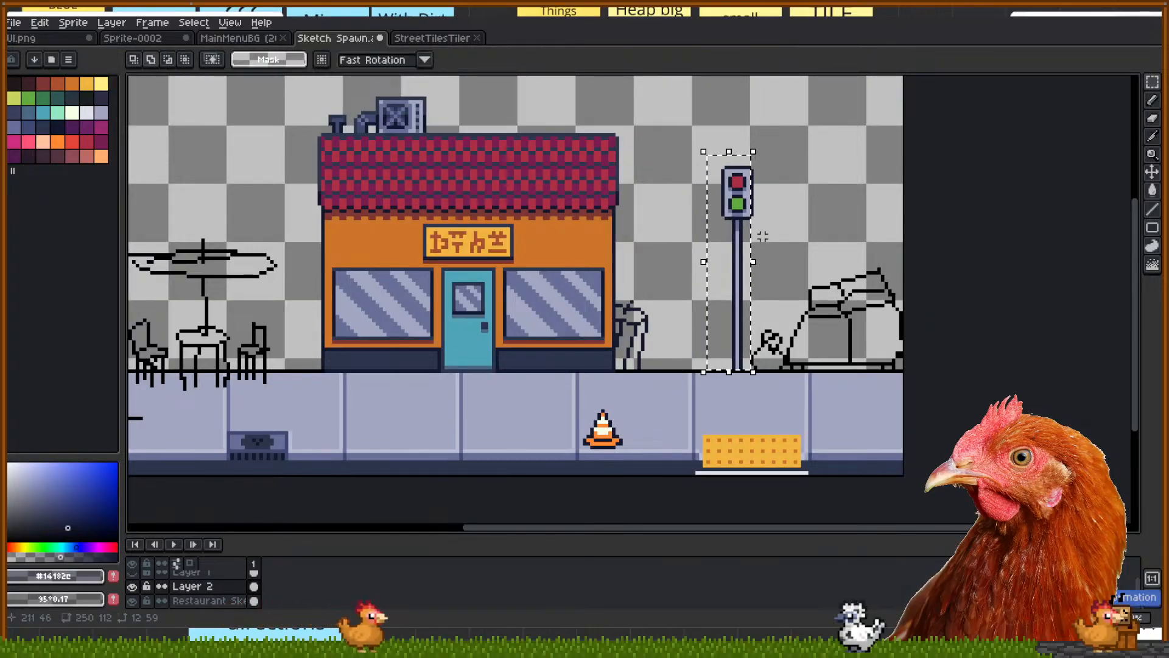
left_click_drag(746, 237, 359, 246)
left_click(420, 251)
Select the yellow tactile paving mat and toggle the Restaurant Sketch layer off and on
scroll(622, 380, "right", 5)
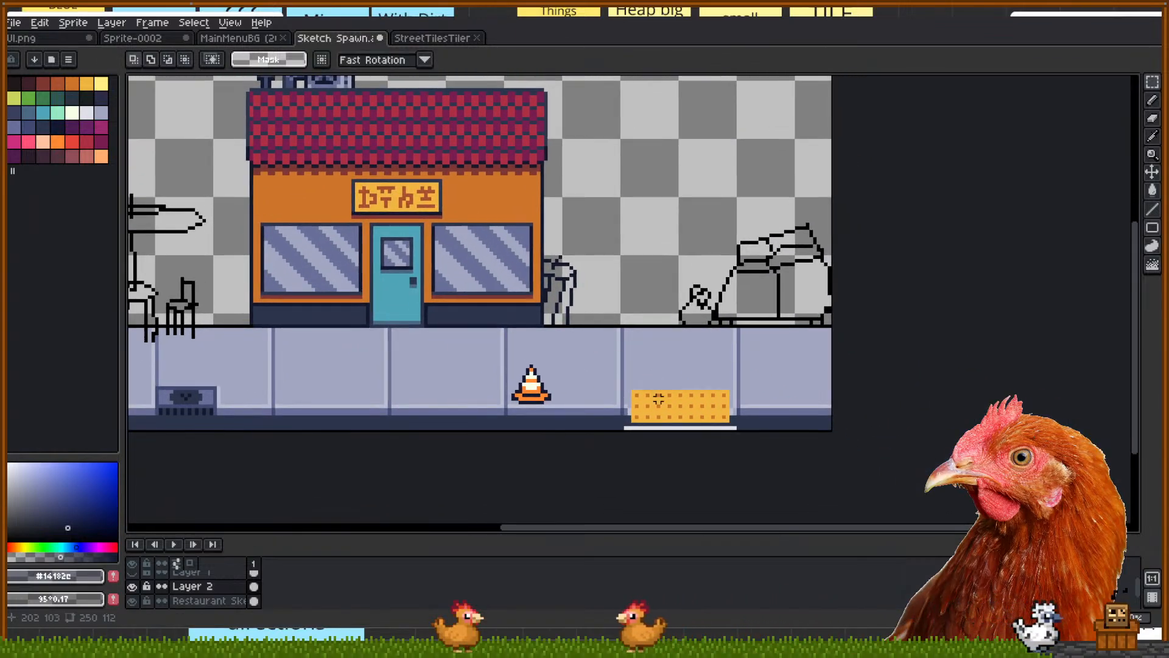
left_click_drag(622, 380, 739, 457)
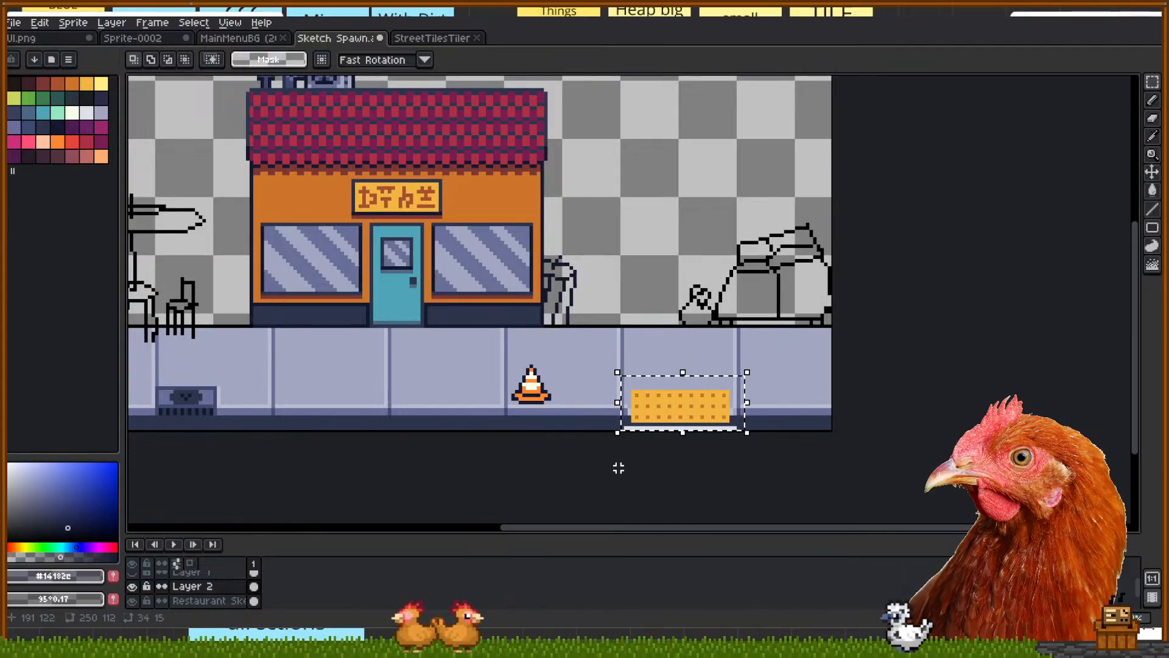
left_click(133, 601)
left_click(138, 602)
left_click(137, 603)
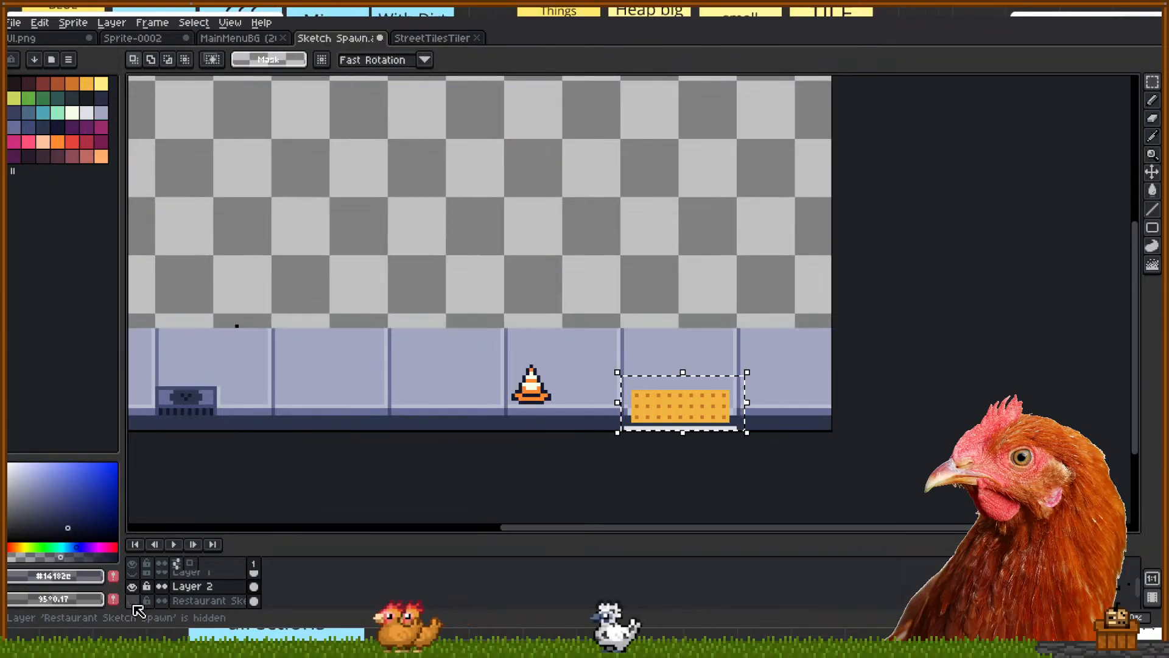
left_click(133, 602)
Toggle Layers 1–3 to inspect their contents, then make Layer 3 active
left_click(133, 587)
scroll(144, 584, "up", 1)
left_click(133, 589)
left_click(133, 590)
scroll(135, 592, "down", 3)
left_click(134, 588)
left_click(134, 589)
left_click(183, 587)
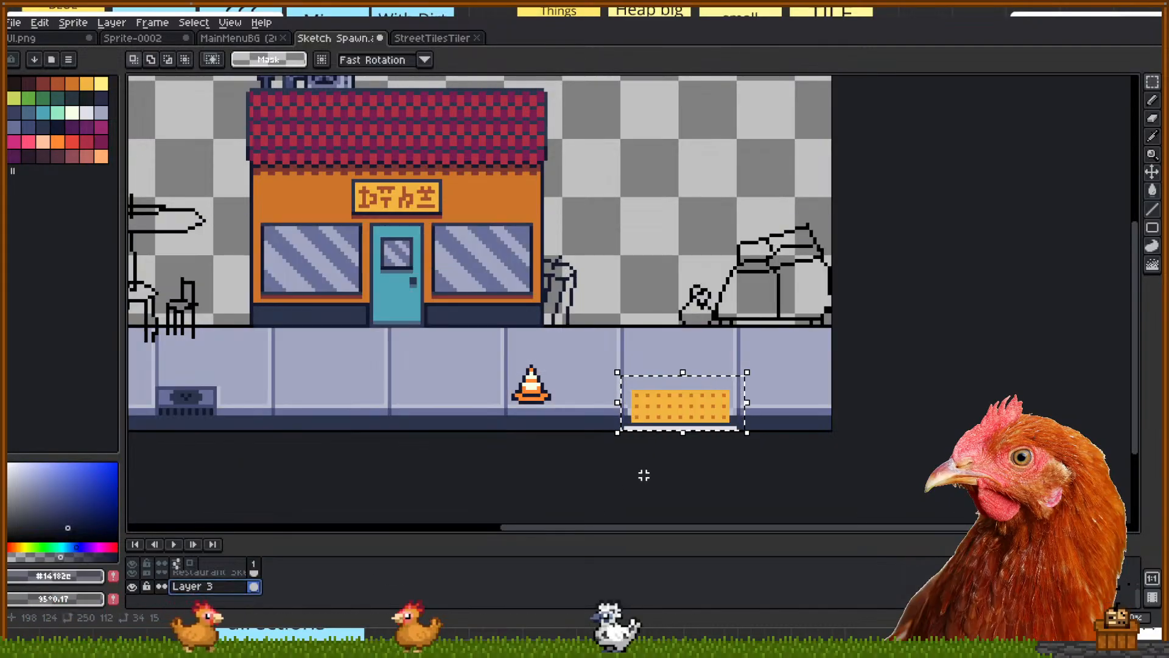
Cut the tactile-mat sidewalk tile and paste it at the sidewalk's left end
scroll(661, 344, "up", 2)
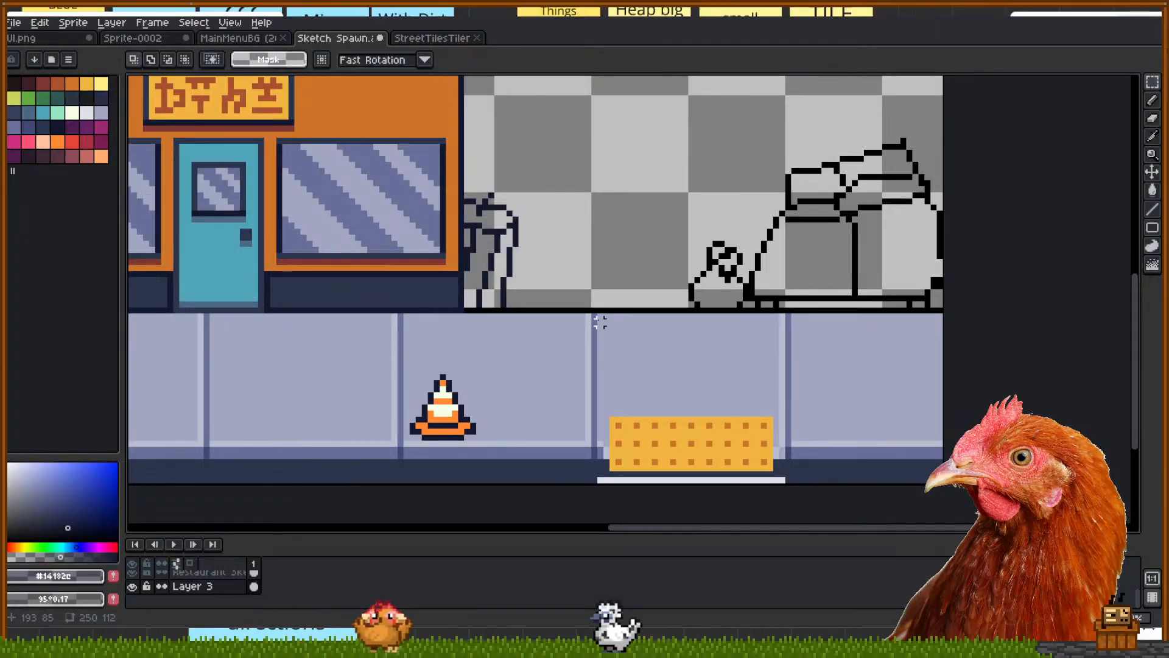
left_click_drag(595, 314, 786, 515)
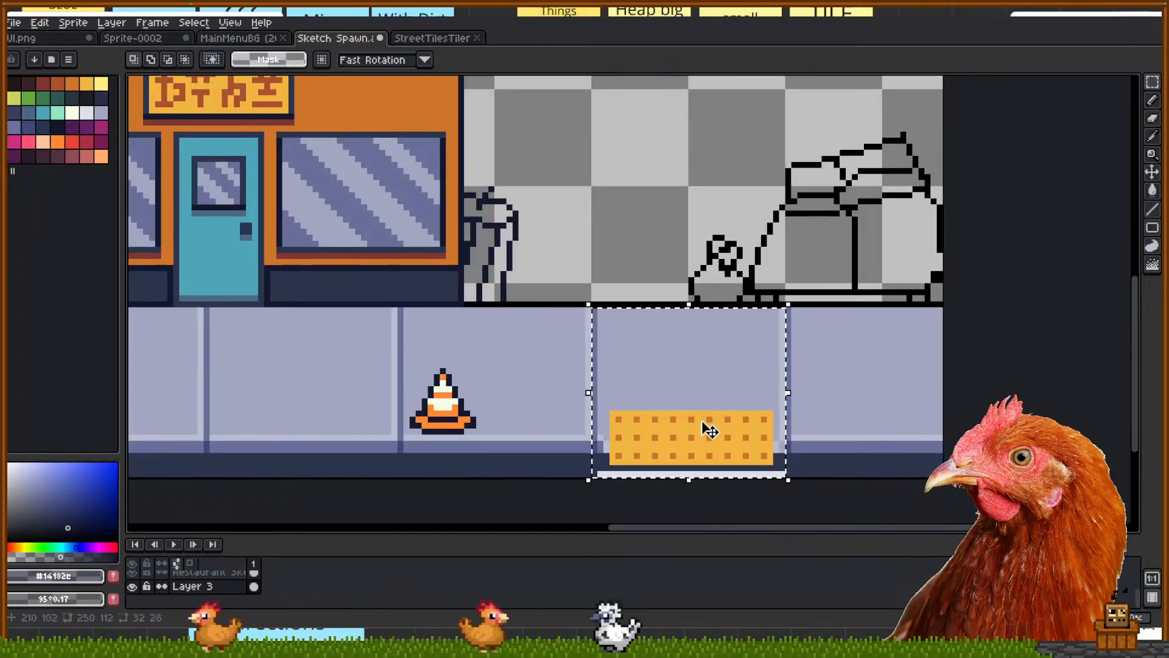
key("ctrl+x")
scroll(703, 417, "down", 3)
left_click_drag(209, 384, 467, 363)
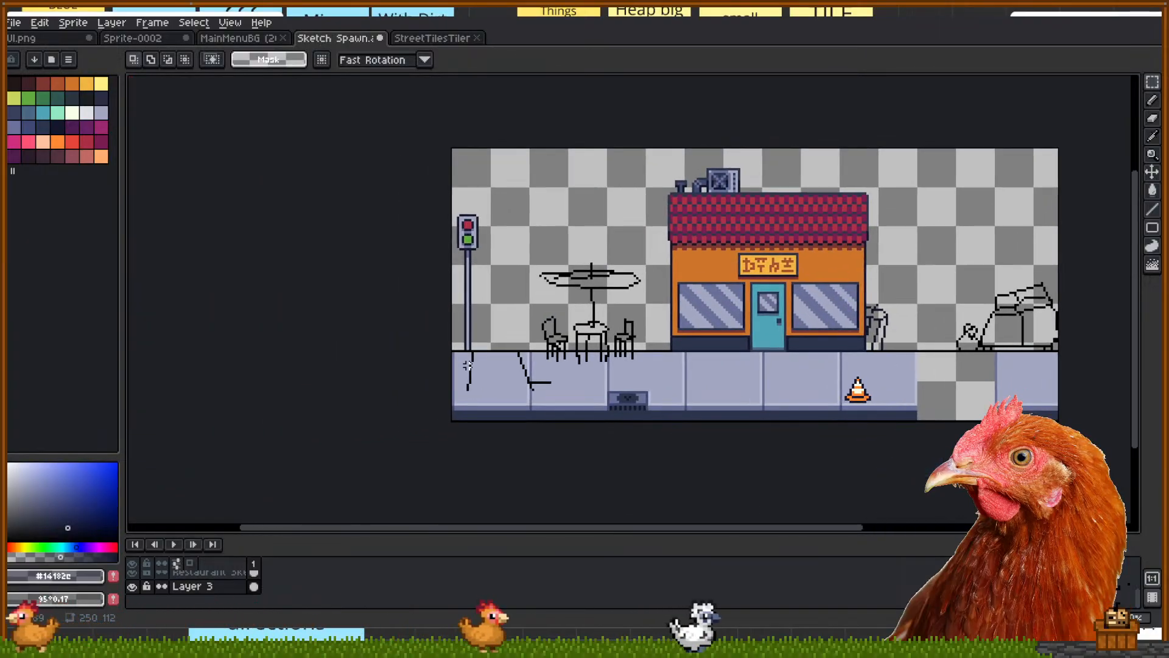
scroll(467, 363, "up", 3)
key("ctrl+v")
left_click_drag(540, 426, 617, 348)
left_click_drag(732, 360, 587, 352)
Fine-tune the pasted floor block's position and commit it
left_click_drag(836, 339, 641, 363)
left_click_drag(448, 362, 592, 360)
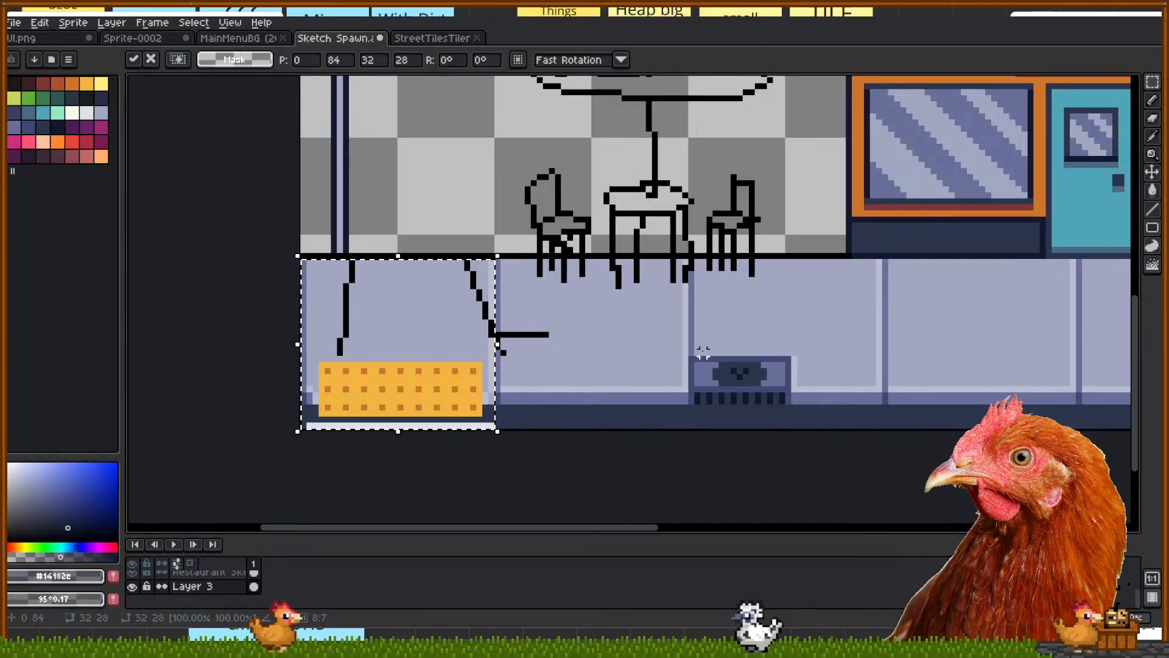
mouse_move(471, 324)
left_mouse_down()
mouse_move(593, 328)
mouse_move(489, 334)
left_mouse_up()
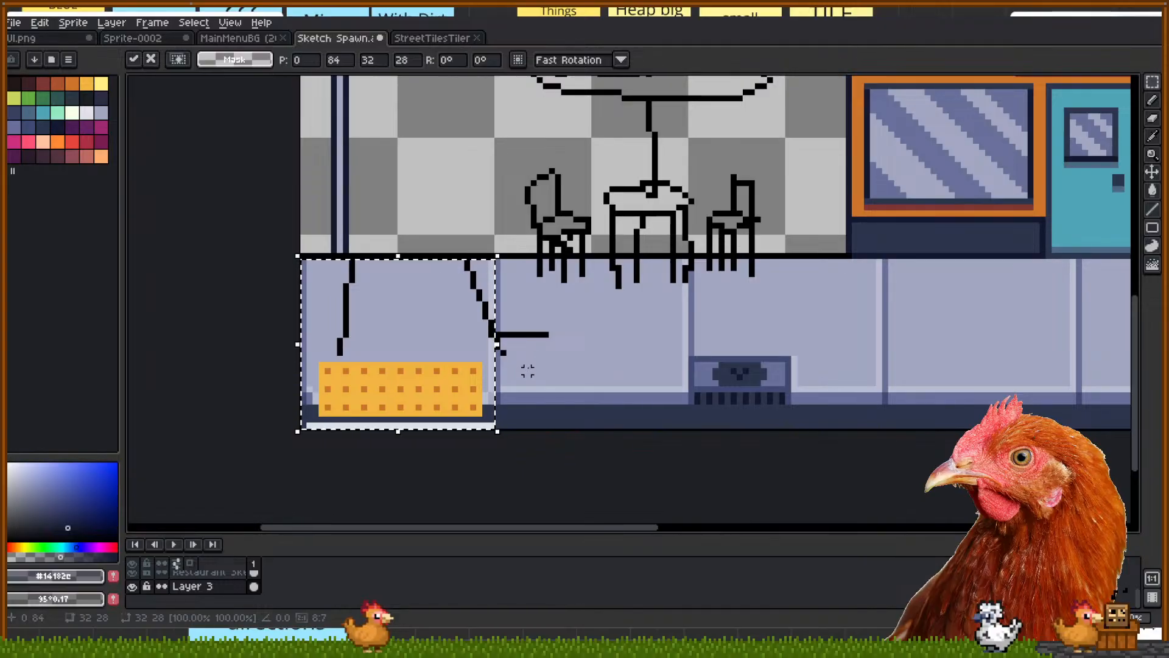
left_click(528, 371)
Trial-select strips along the bottom edge and the purple sidewalk, clearing each
scroll(524, 360, "down", 3)
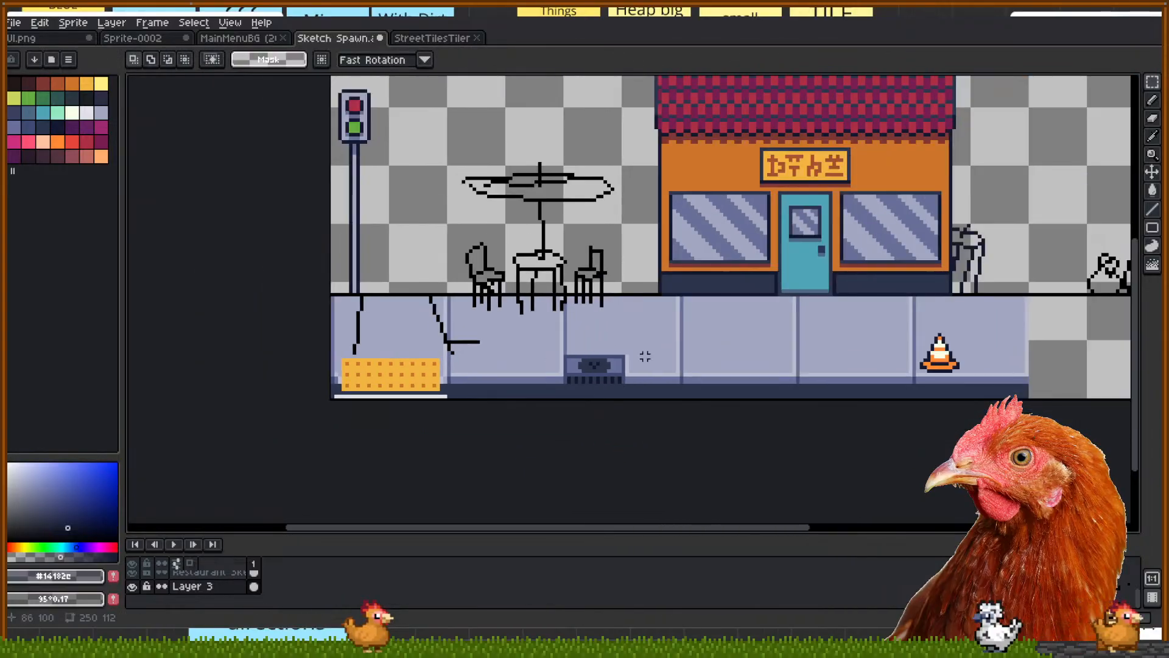
left_click_drag(641, 356, 571, 361)
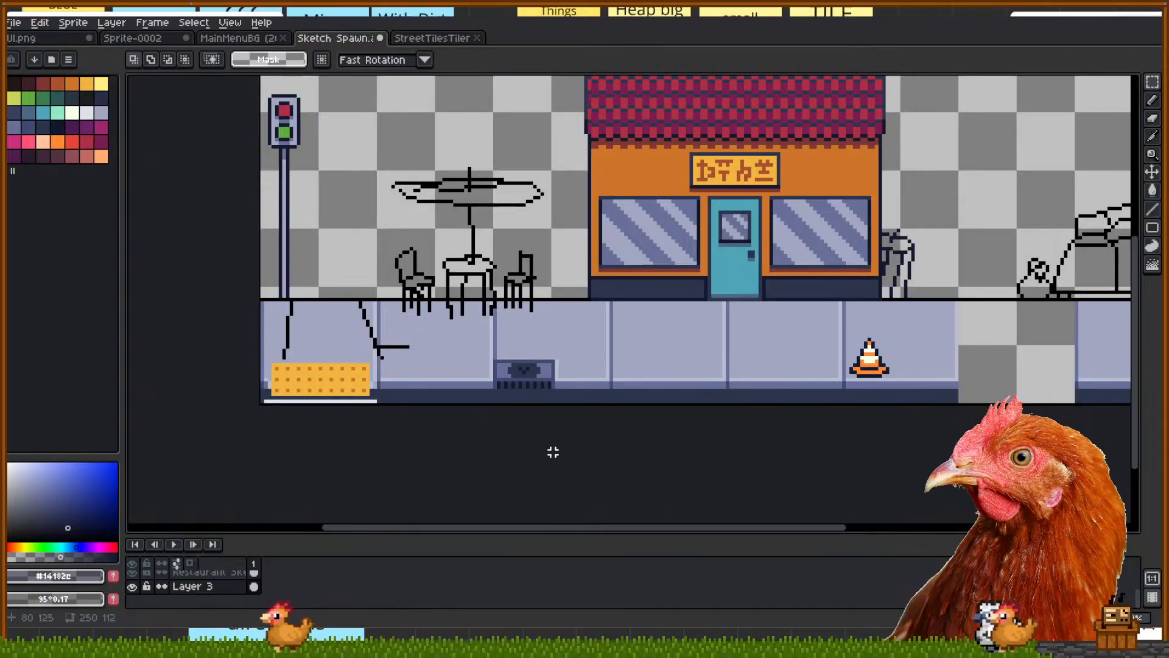
scroll(303, 424, "up", 2)
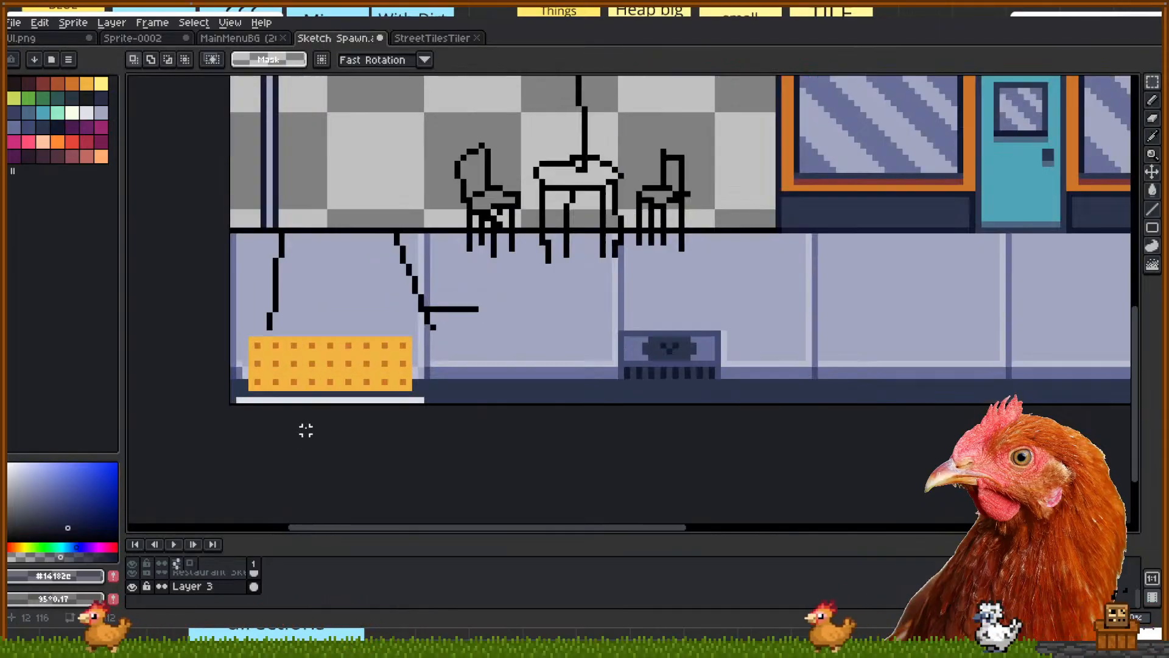
left_click_drag(456, 404, 214, 396)
left_click(407, 480)
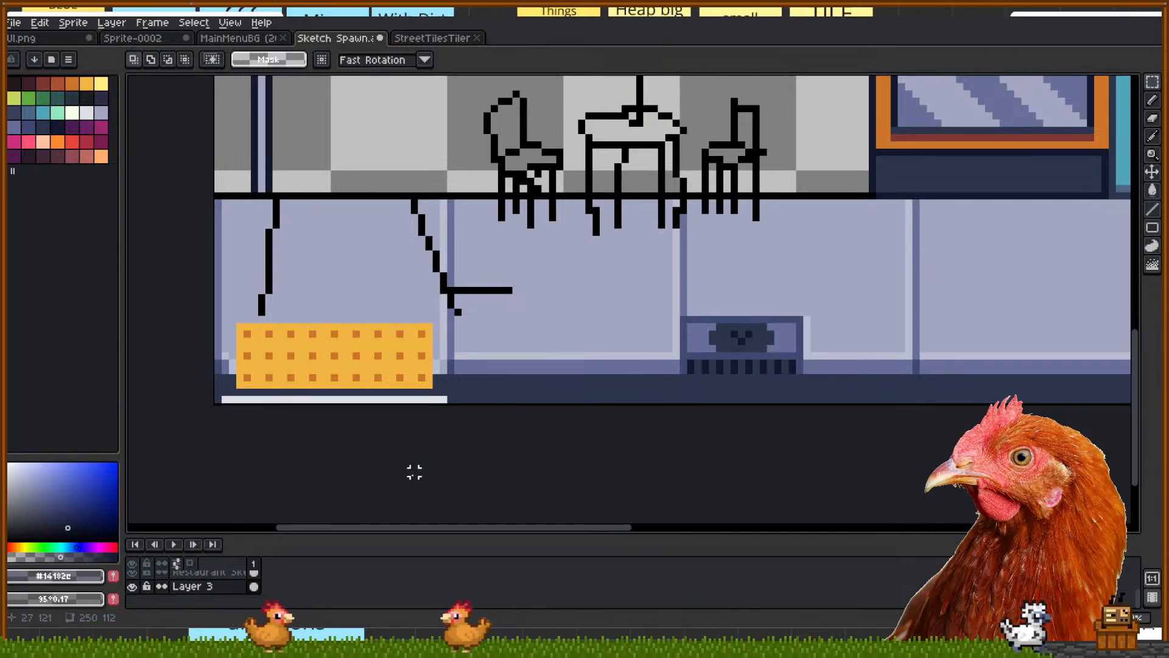
scroll(411, 491, "up", 2)
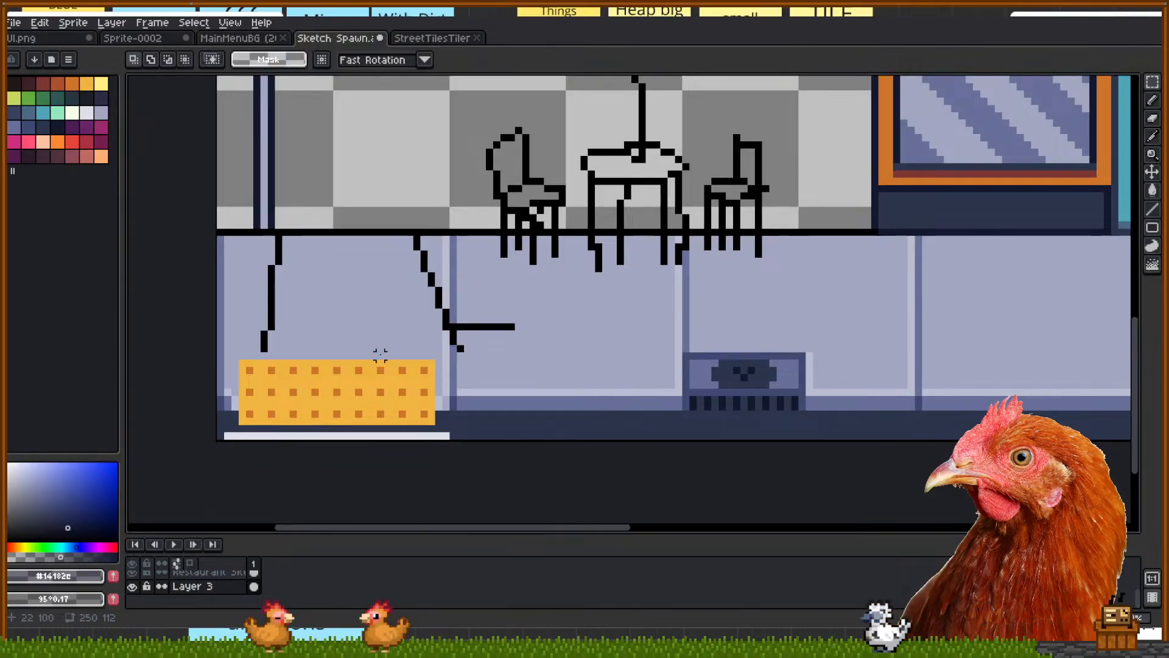
left_click_drag(577, 414, 669, 406)
left_click(656, 472)
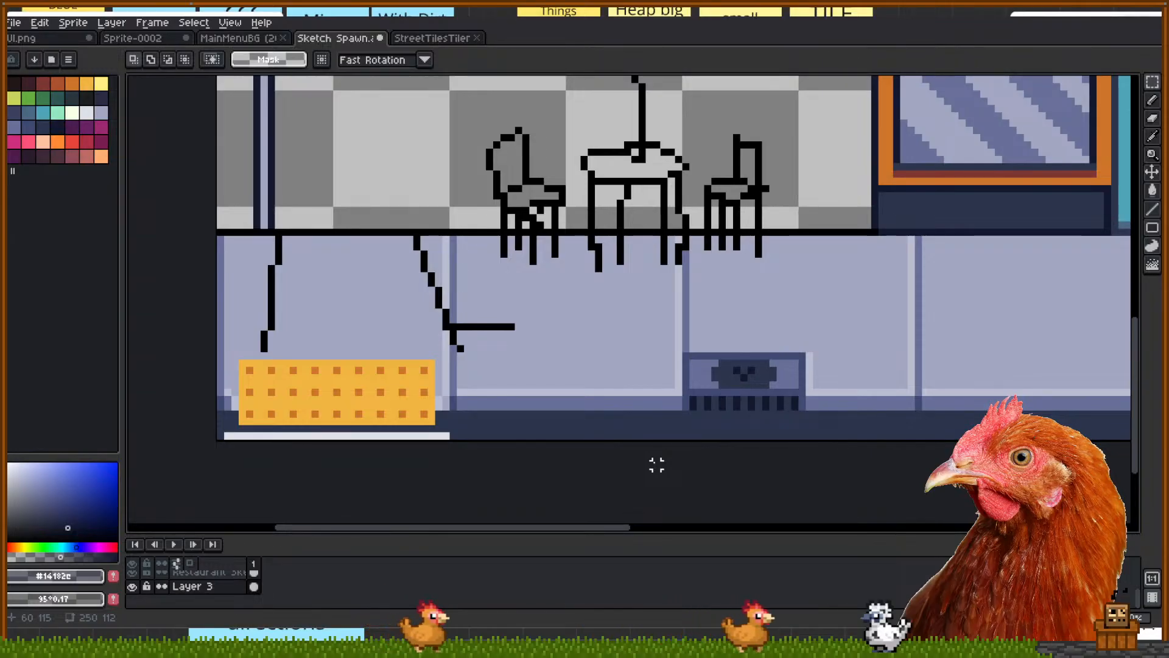
Copy the sidewalk tile under the cone rightward into the empty gap
scroll(657, 465, "down", 2)
left_click_drag(635, 397, 496, 441)
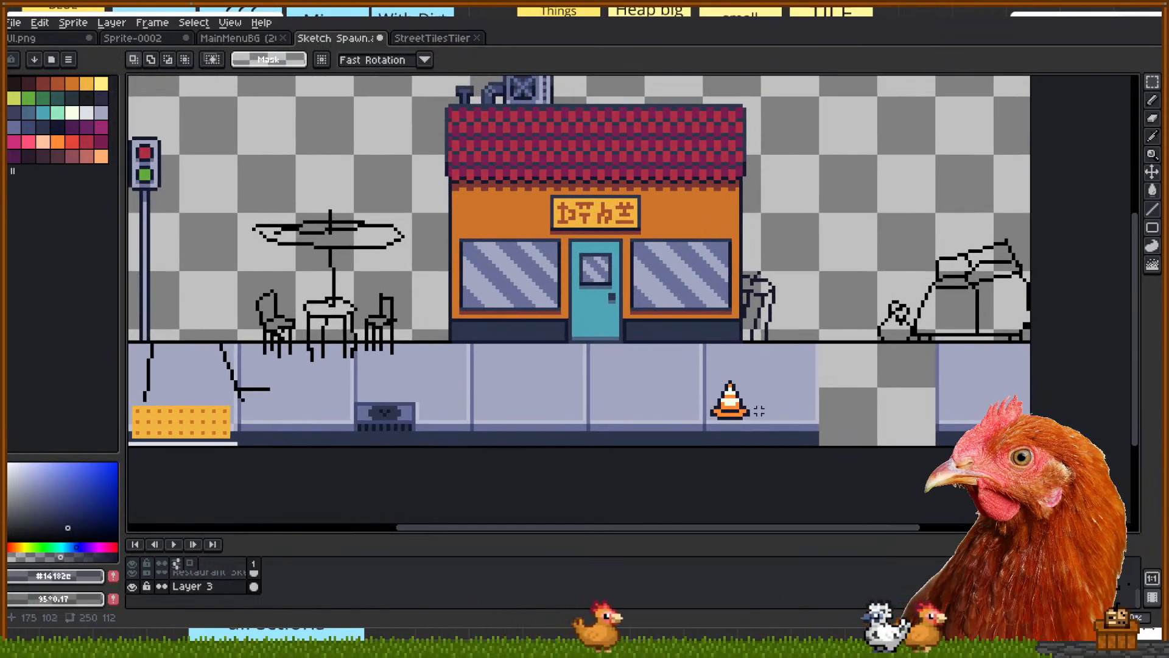
scroll(977, 389, "up", 1)
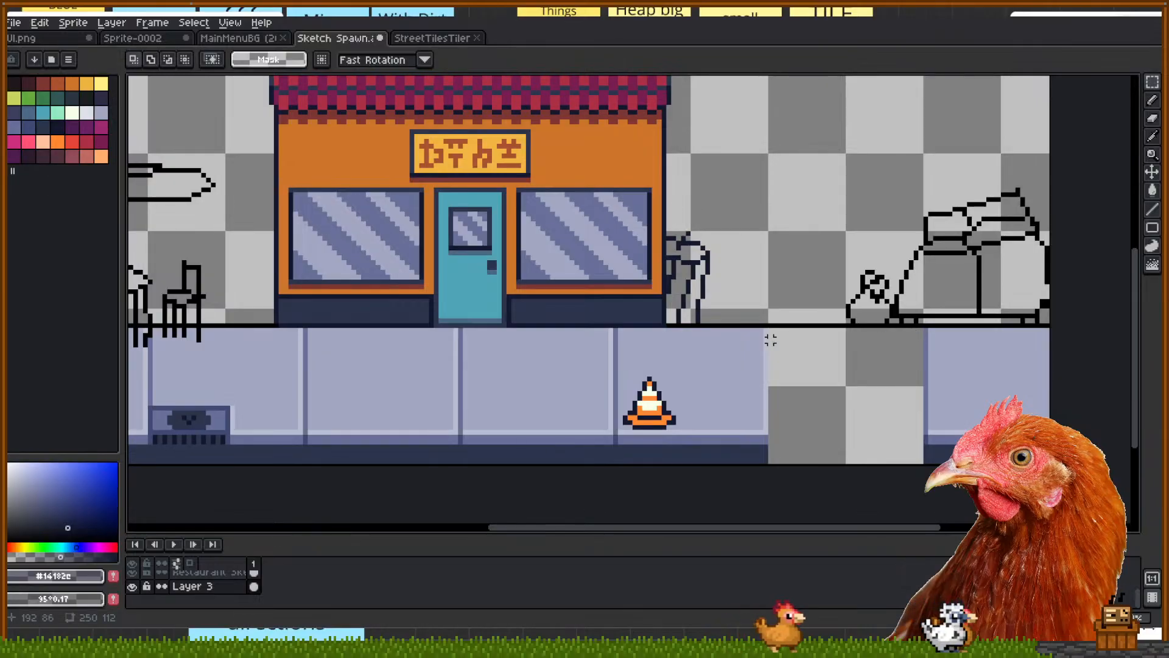
left_click_drag(766, 329, 615, 469)
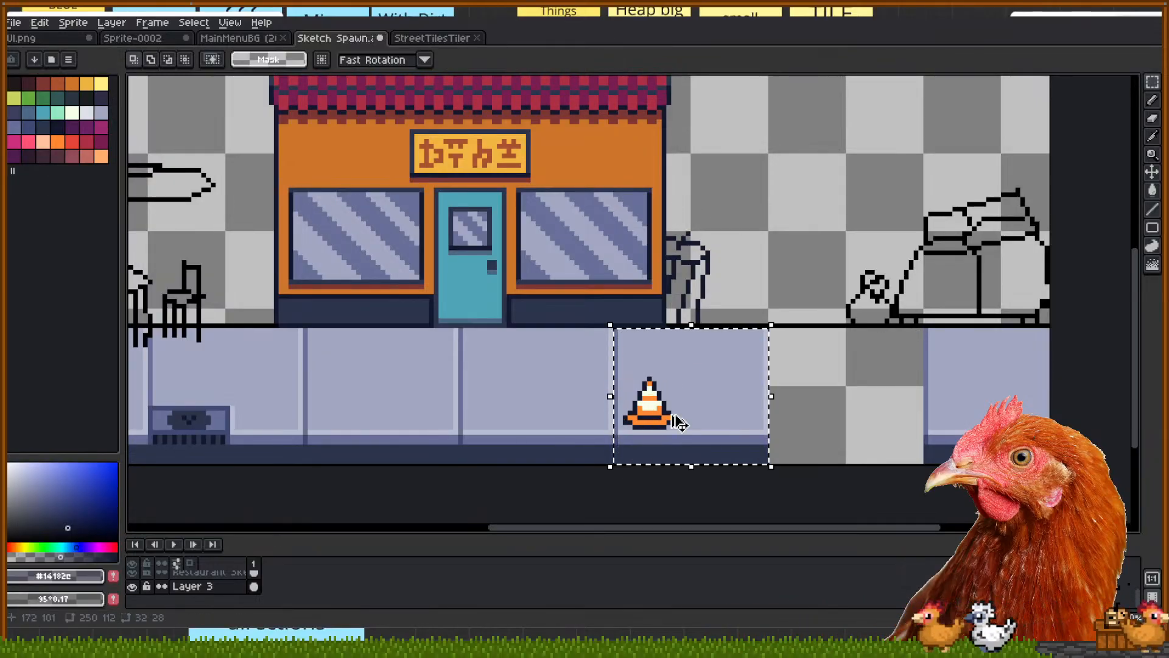
left_click_drag(697, 411, 841, 415)
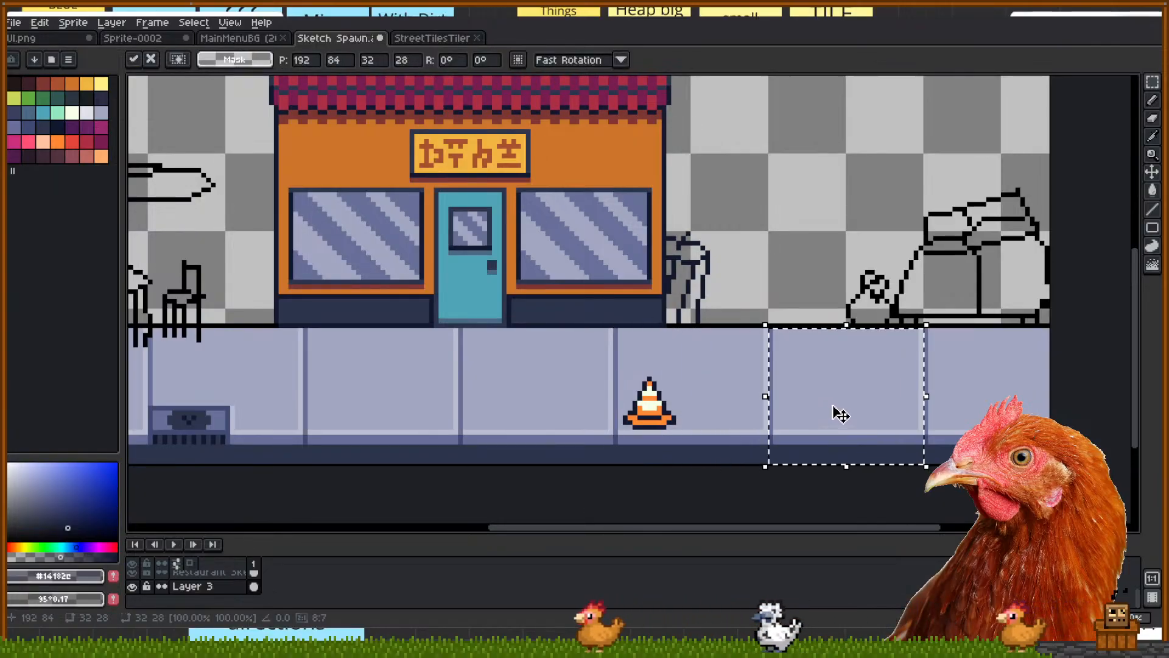
left_click(775, 293)
left_click_drag(531, 371, 997, 370)
left_click_drag(442, 504, 514, 496)
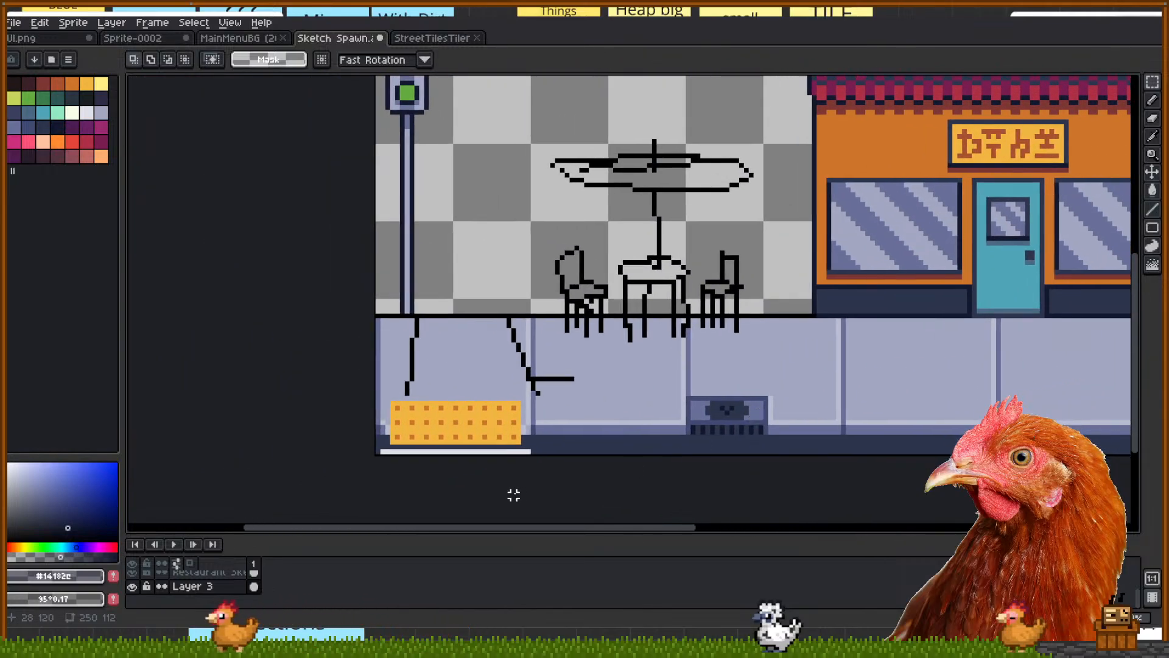
Trial-select the orange block and bottom curb strip, then clear the selection
scroll(417, 458, "up", 2)
left_click_drag(305, 264, 759, 457)
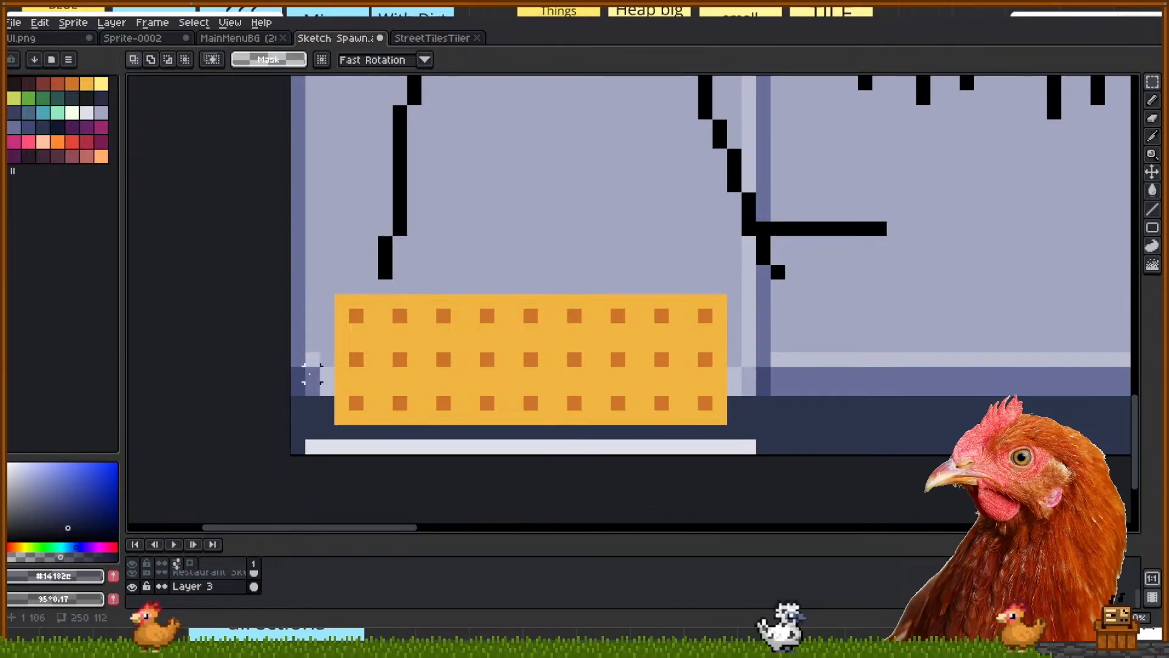
left_click_drag(327, 346, 758, 458)
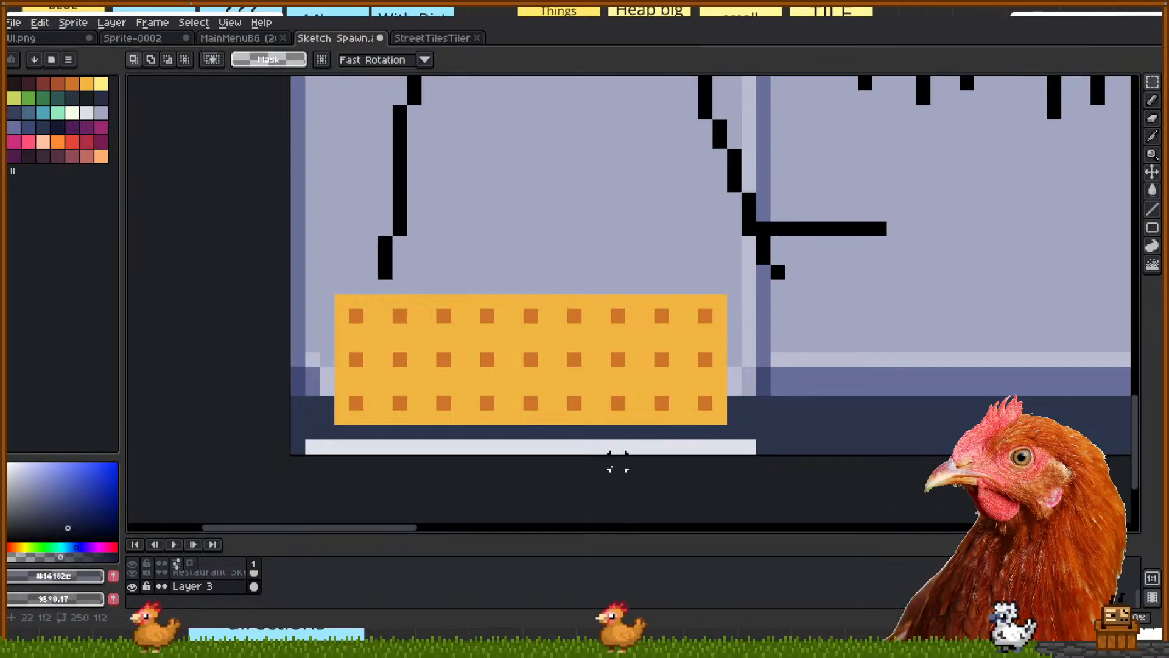
left_click_drag(757, 293, 582, 458)
left_click(580, 473)
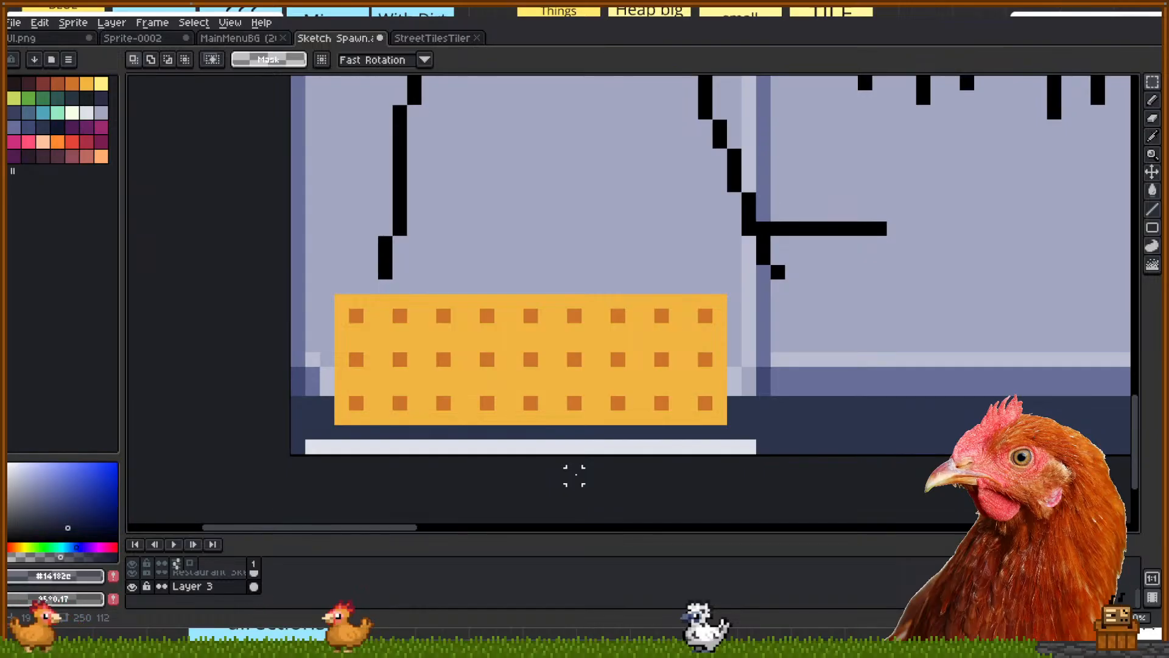
scroll(573, 475, "down", 1)
left_click_drag(757, 472, 702, 475)
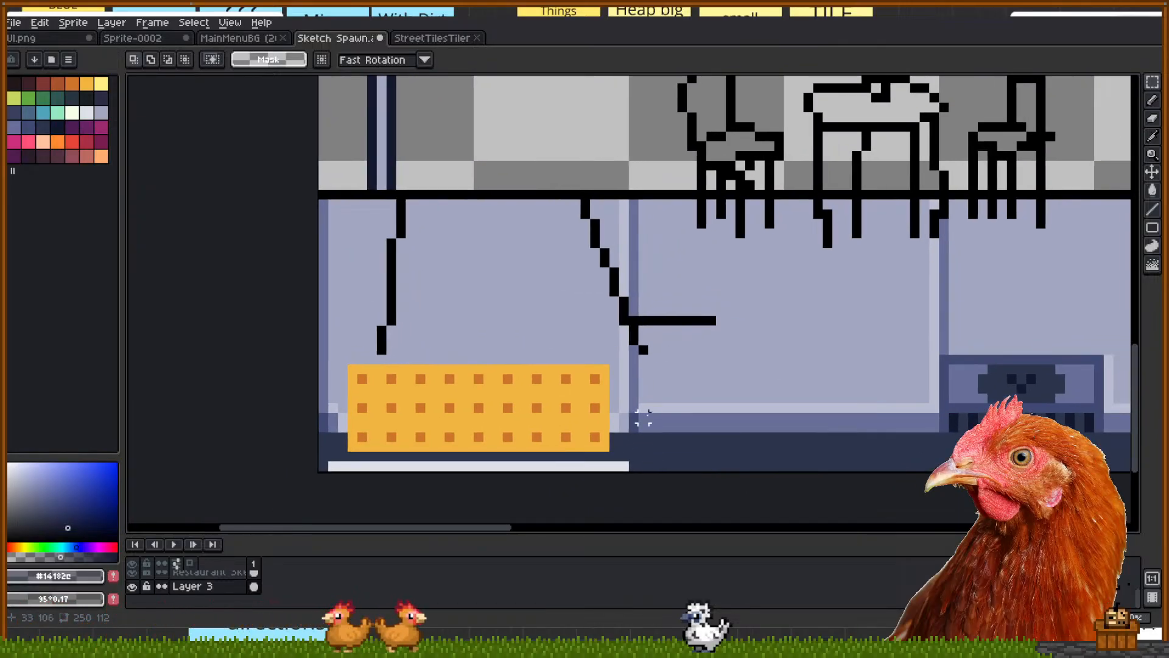
Move a thin curb strip beside the orange block and commit it
left_click_drag(643, 407, 941, 424)
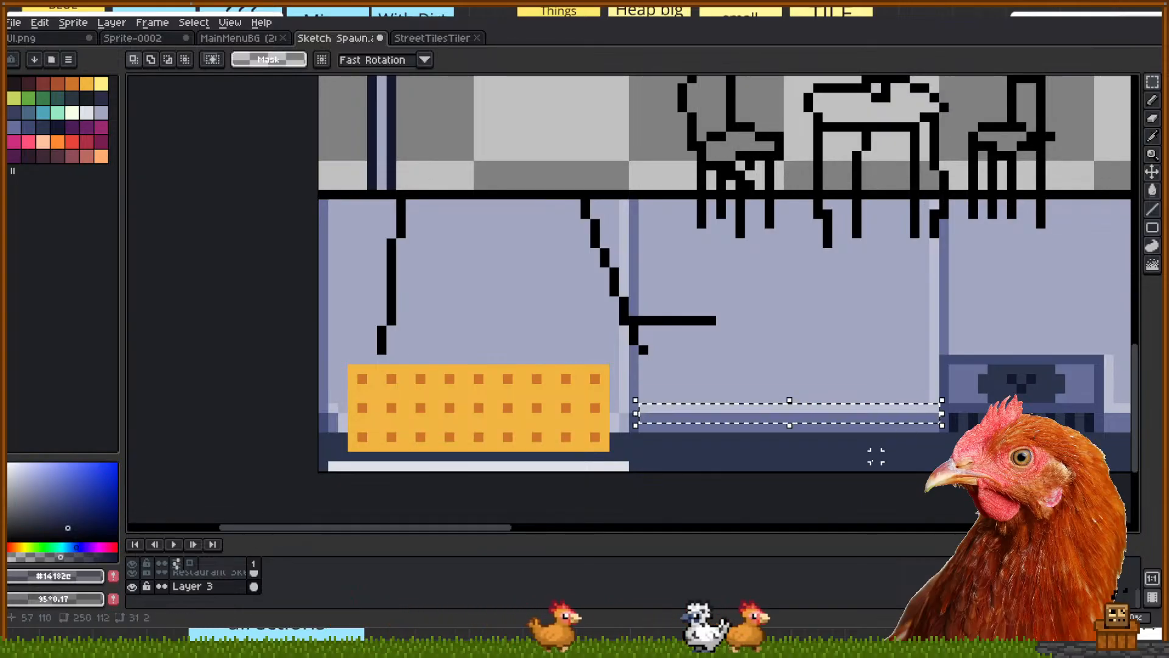
scroll(764, 457, "up", 1)
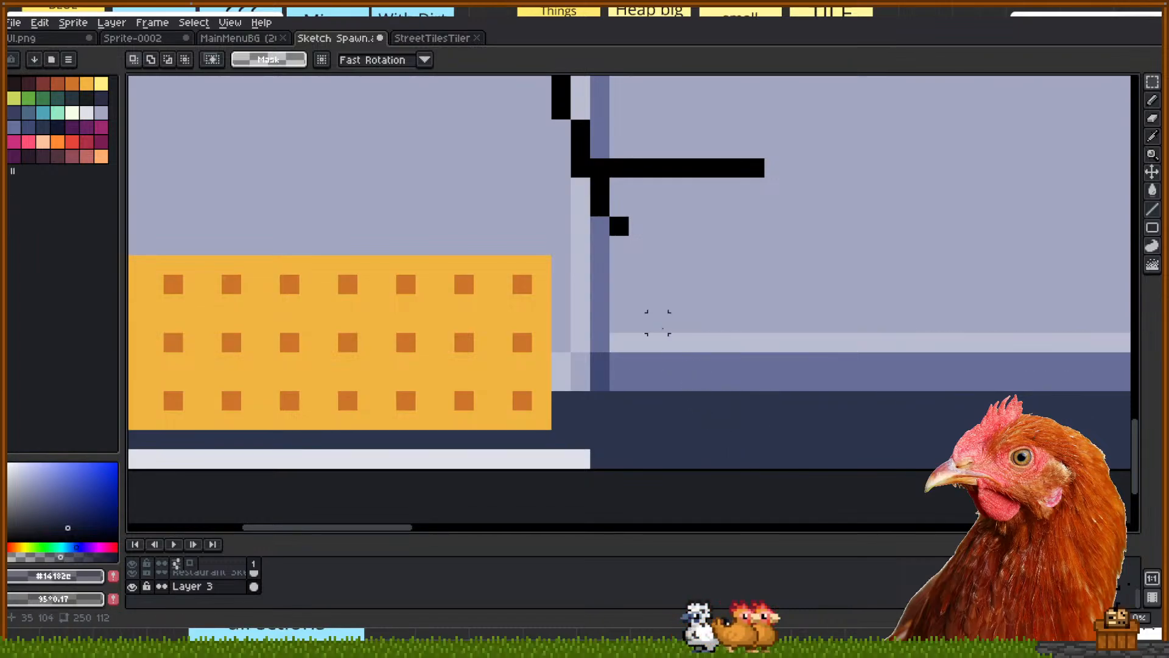
scroll(668, 334, "up", 1)
left_click_drag(805, 338, 867, 352)
left_click(877, 354)
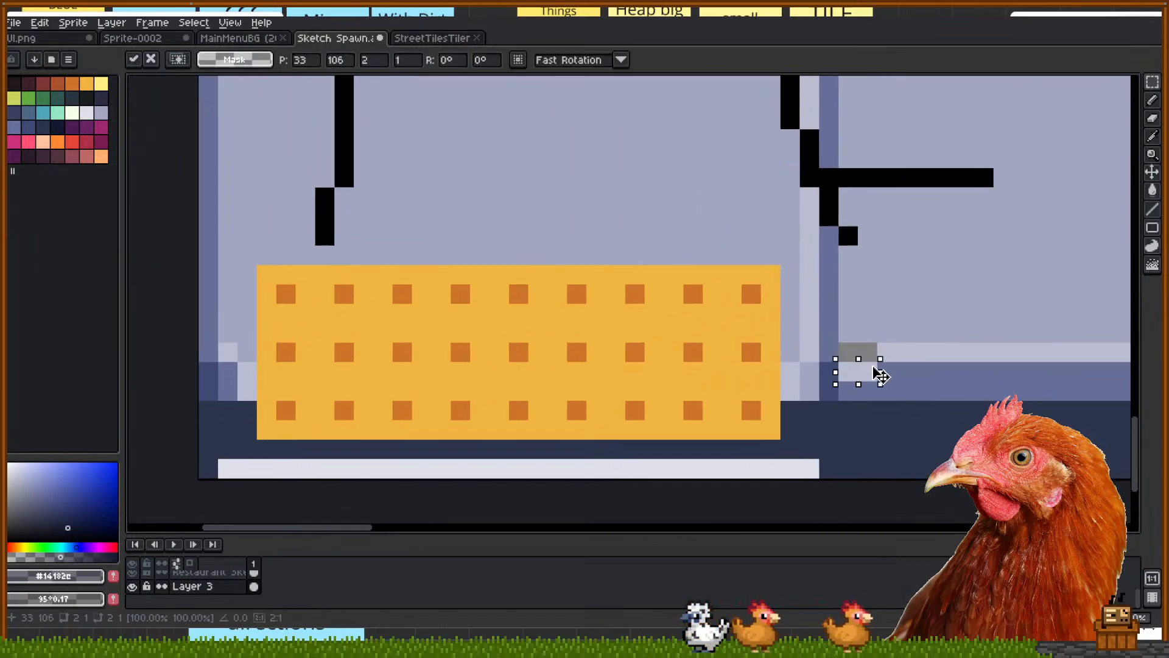
left_click(868, 313)
Test-shift the block's upper rows and light pixel columns, then undo those changes
left_click_drag(257, 400, 254, 399)
left_click(228, 352)
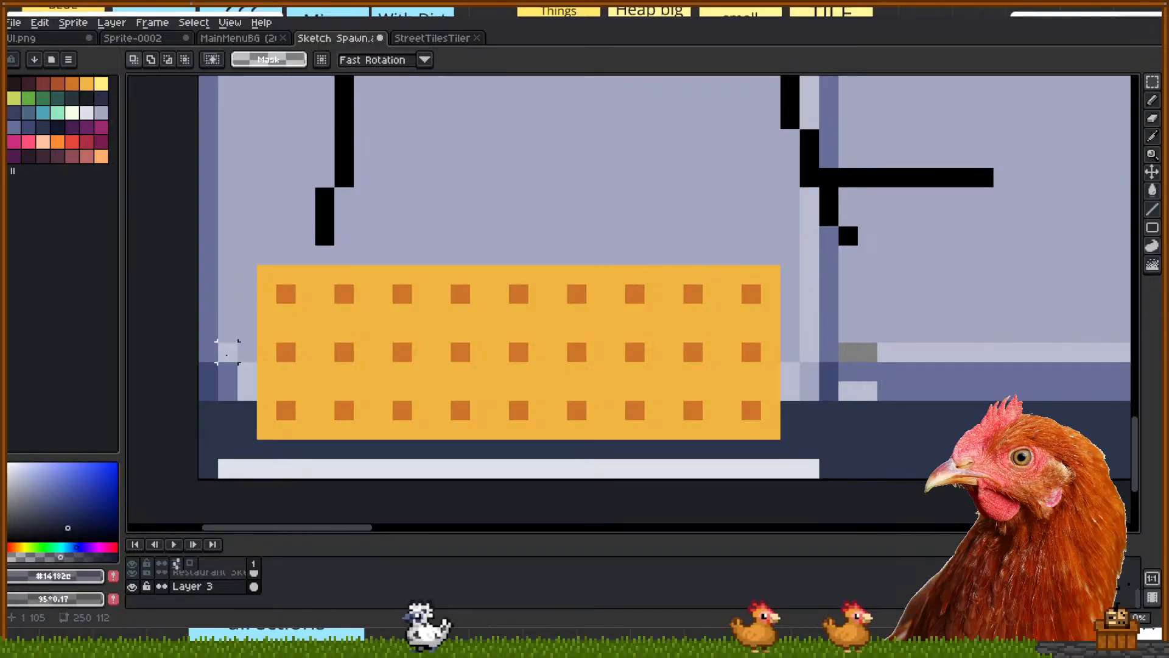
left_click_drag(247, 274, 792, 392)
mouse_move(509, 274)
left_mouse_down()
mouse_move(505, 329)
mouse_move(507, 273)
left_mouse_up()
left_click(478, 253)
scroll(478, 253, "down", 2)
left_click_drag(782, 273, 664, 299)
key("ctrl+z")
key("ctrl+z")
key("ctrl+z")
key("ctrl+z")
key("ctrl+z")
key("ctrl+z")
left_click_drag(713, 286, 451, 381)
scroll(536, 335, "down", 2)
On the Restaurant Sketch layer, delete sketch lines on the sidewalk and at the left edge
left_click(191, 577)
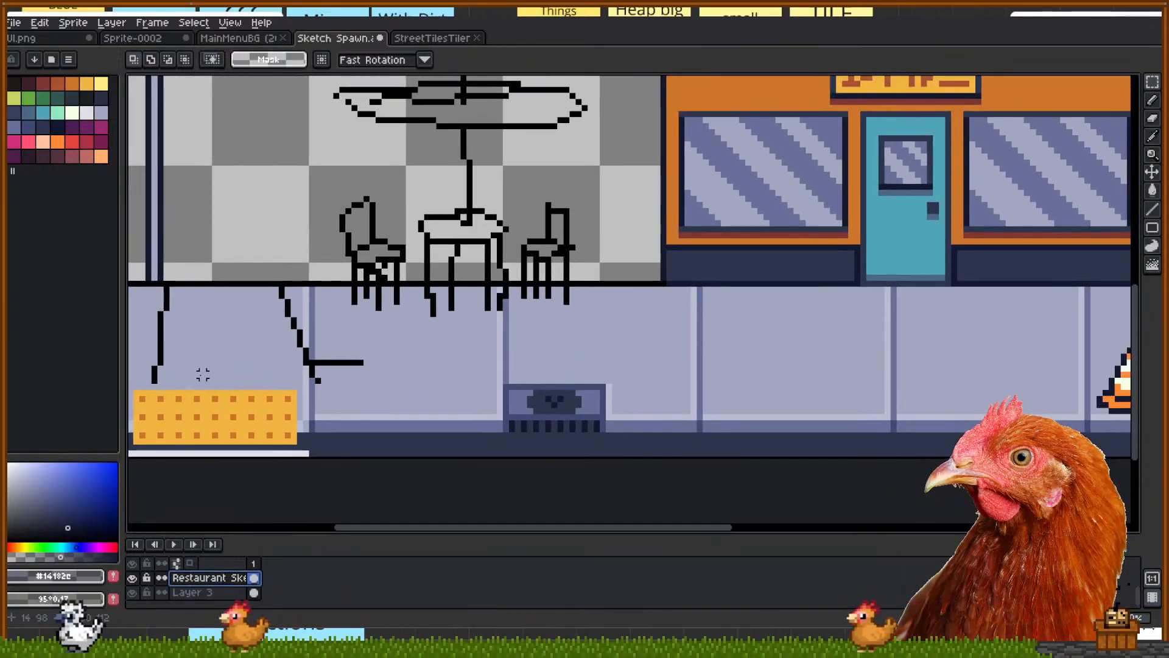
mouse_move(148, 379)
left_mouse_down()
mouse_move(328, 319)
mouse_move(331, 289)
left_mouse_up()
left_click_drag(379, 333, 324, 380)
key("Delete")
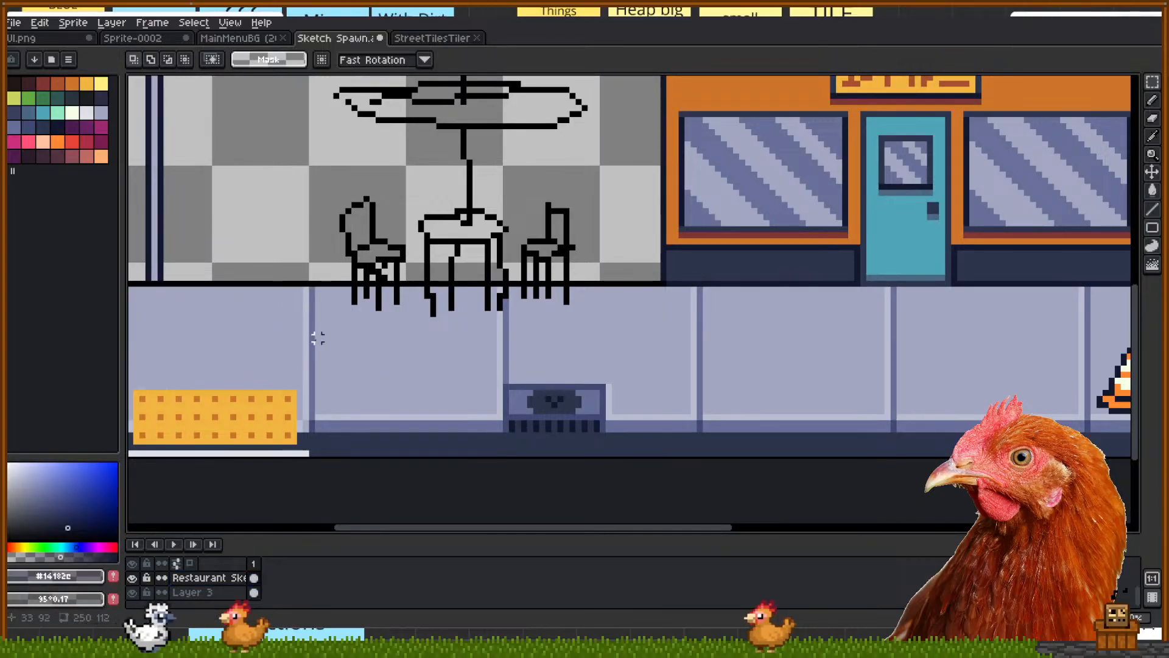
left_click_drag(312, 338, 486, 349)
left_click_drag(295, 303, 535, 360)
key("Delete")
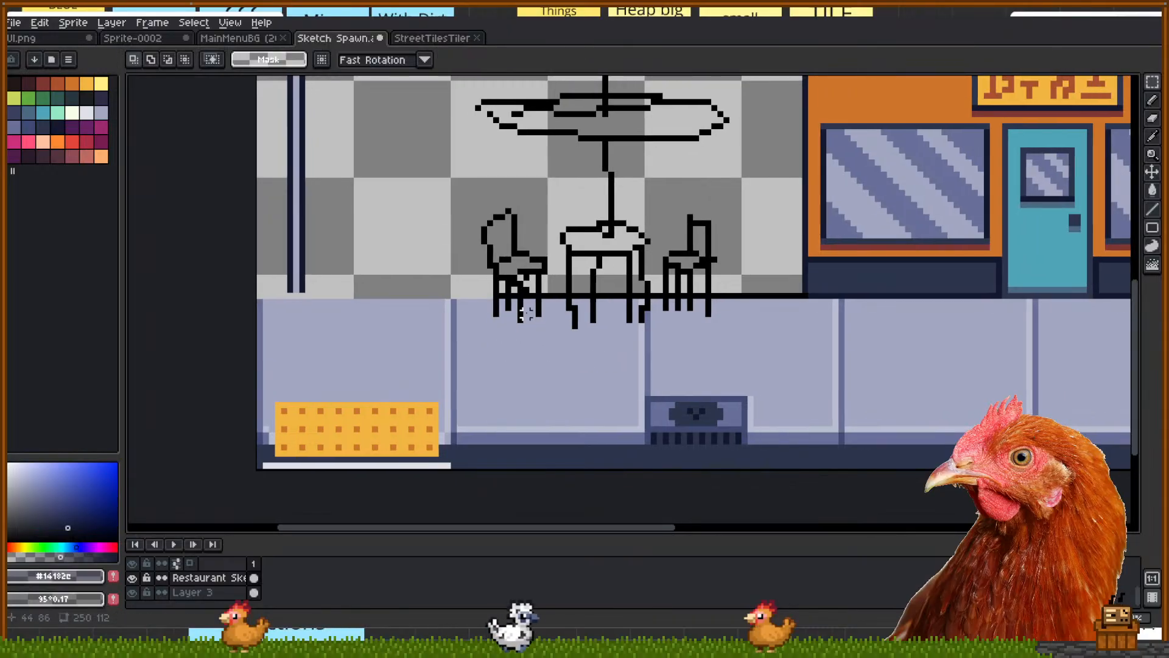
Undo the left-edge deletions, then reselect and erase the diagonal sketch lines
key("ctrl+z")
key("ctrl+z")
key("ctrl+z")
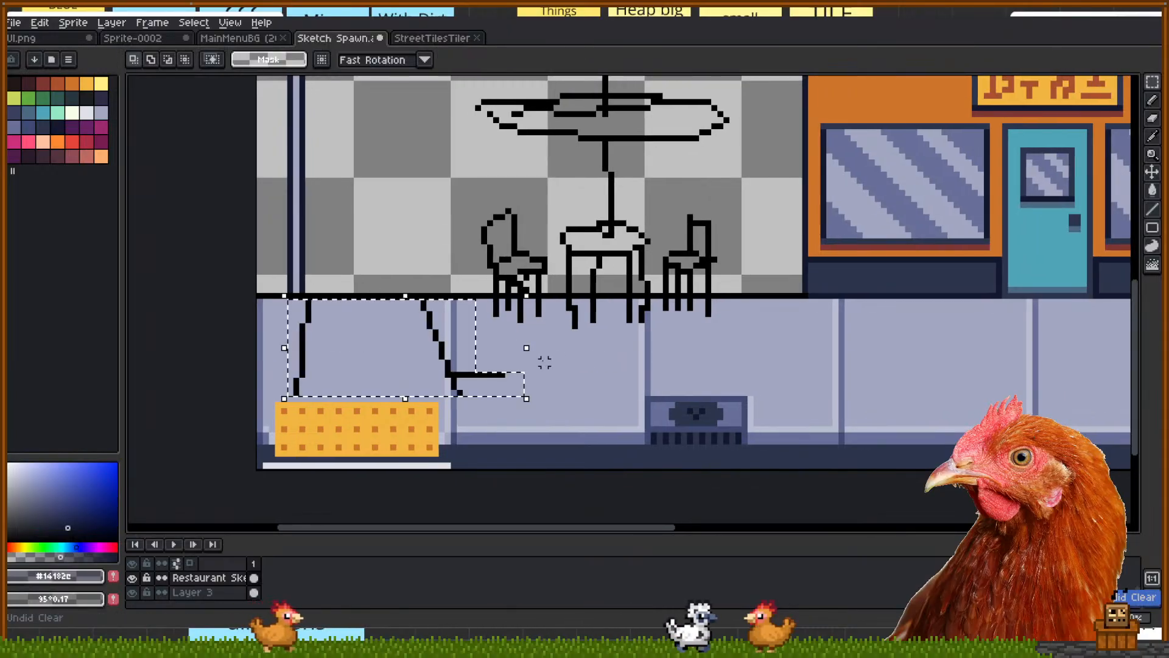
left_click(557, 436)
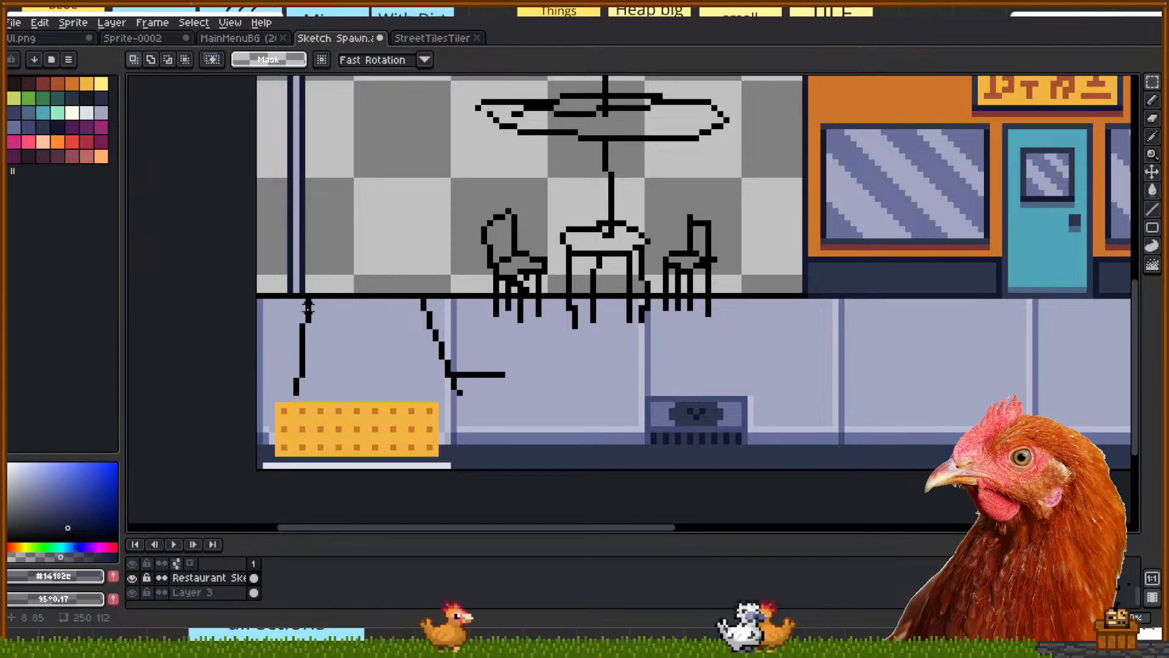
key("ctrl+z")
key("ctrl+z")
key("ctrl+z")
key("ctrl+z")
key("ctrl+z")
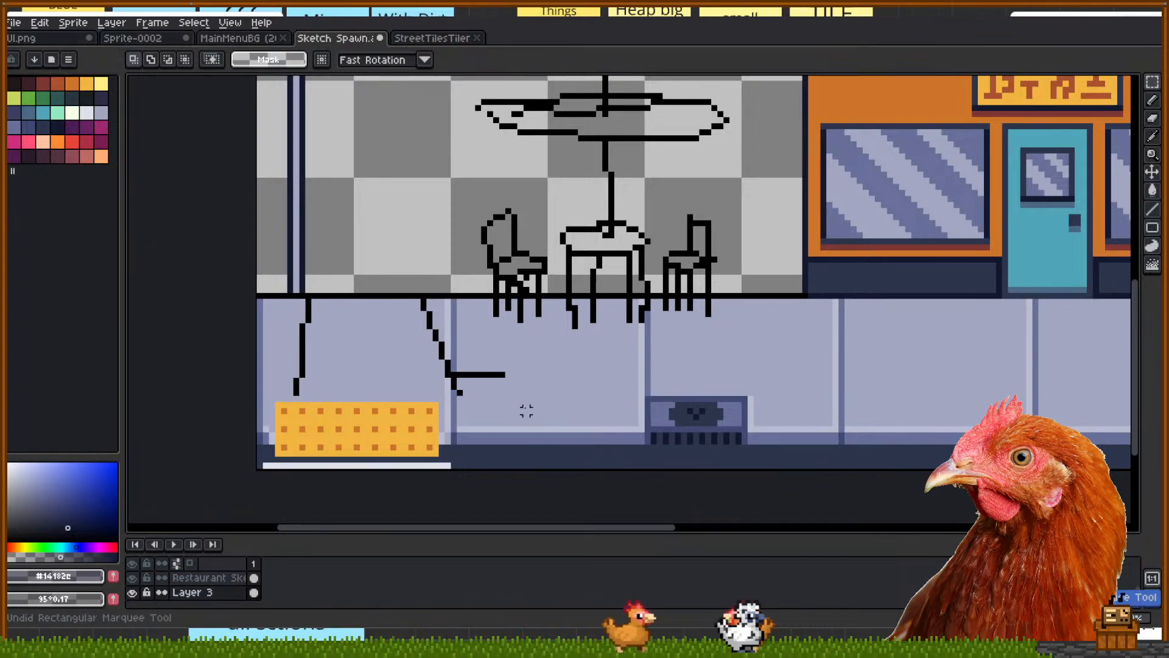
key("ctrl+y")
key("ctrl+y")
key("ctrl+y")
key("ctrl+y")
key("ctrl+y")
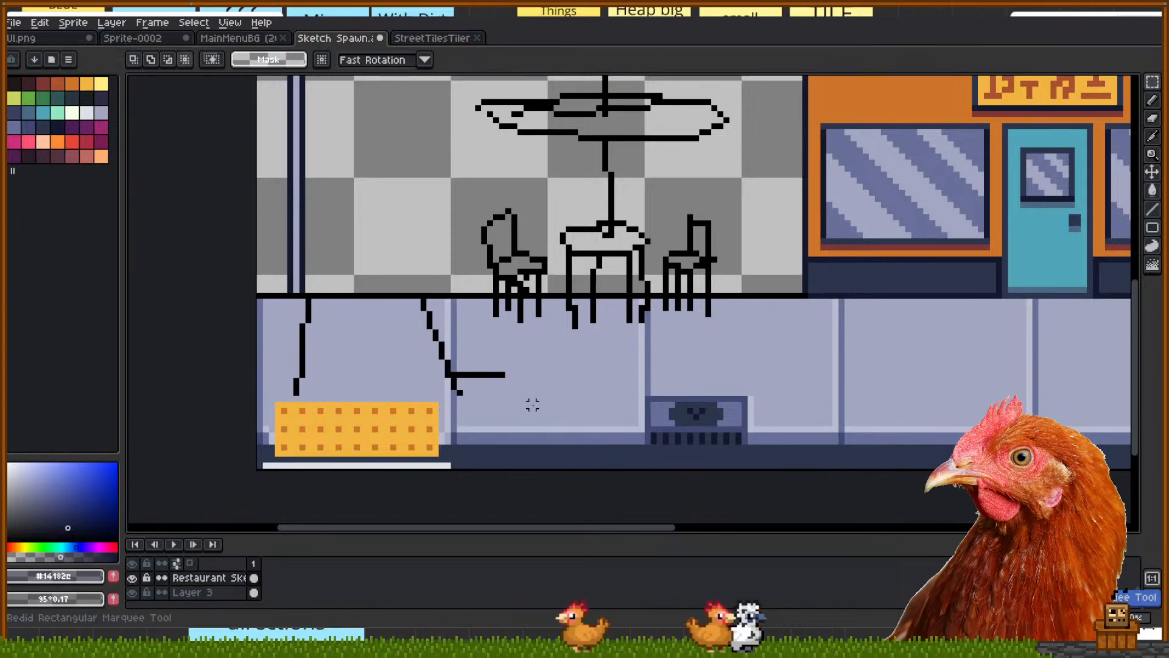
mouse_move(523, 414)
left_mouse_down()
mouse_move(254, 333)
mouse_move(502, 399)
left_mouse_up()
key("ctrl+z")
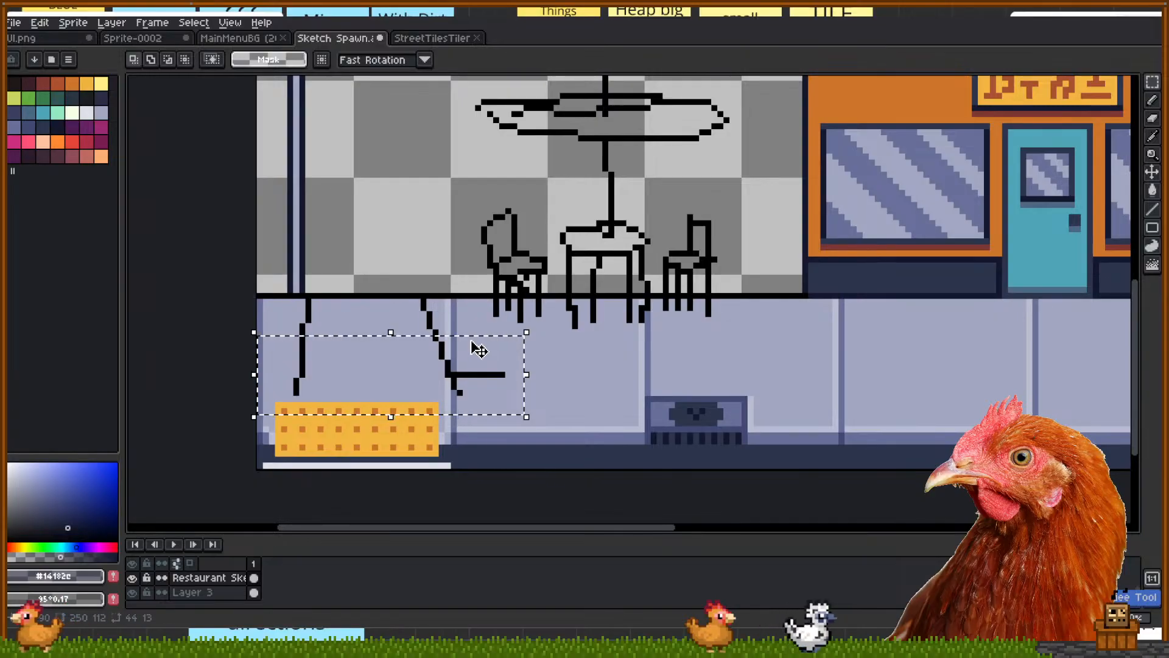
left_click_drag(454, 338, 284, 303)
key("Delete")
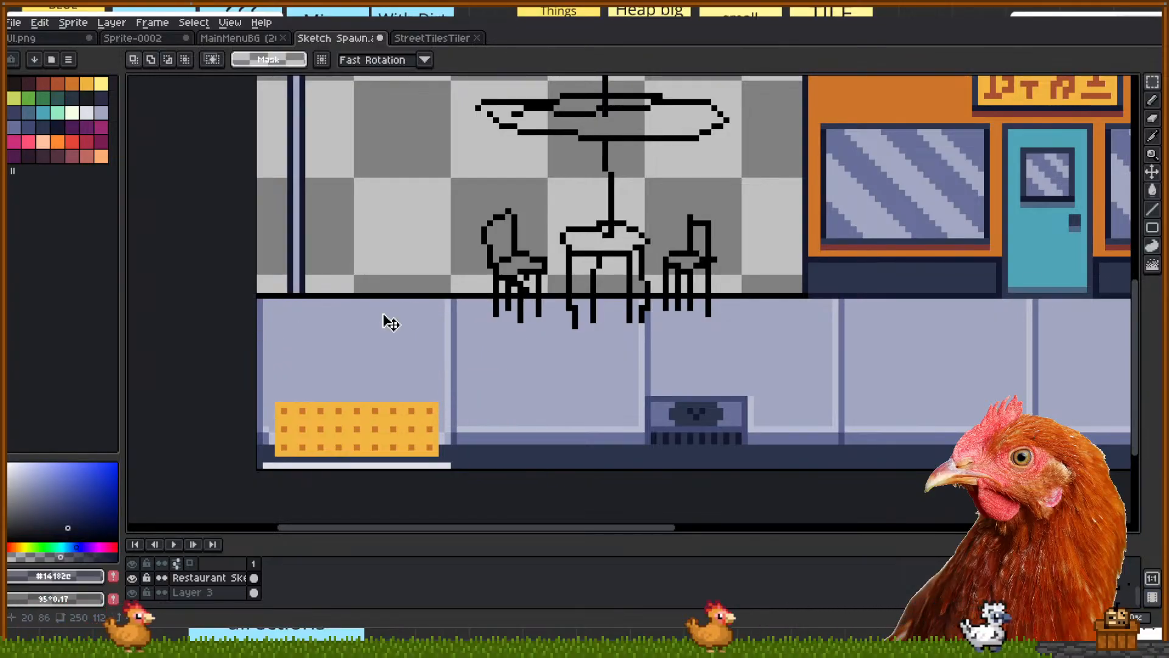
Erase the leftover sketch pixels on the sidewalk
mouse_move(487, 297)
left_mouse_down()
mouse_move(222, 286)
mouse_move(190, 327)
left_mouse_up()
key("Delete")
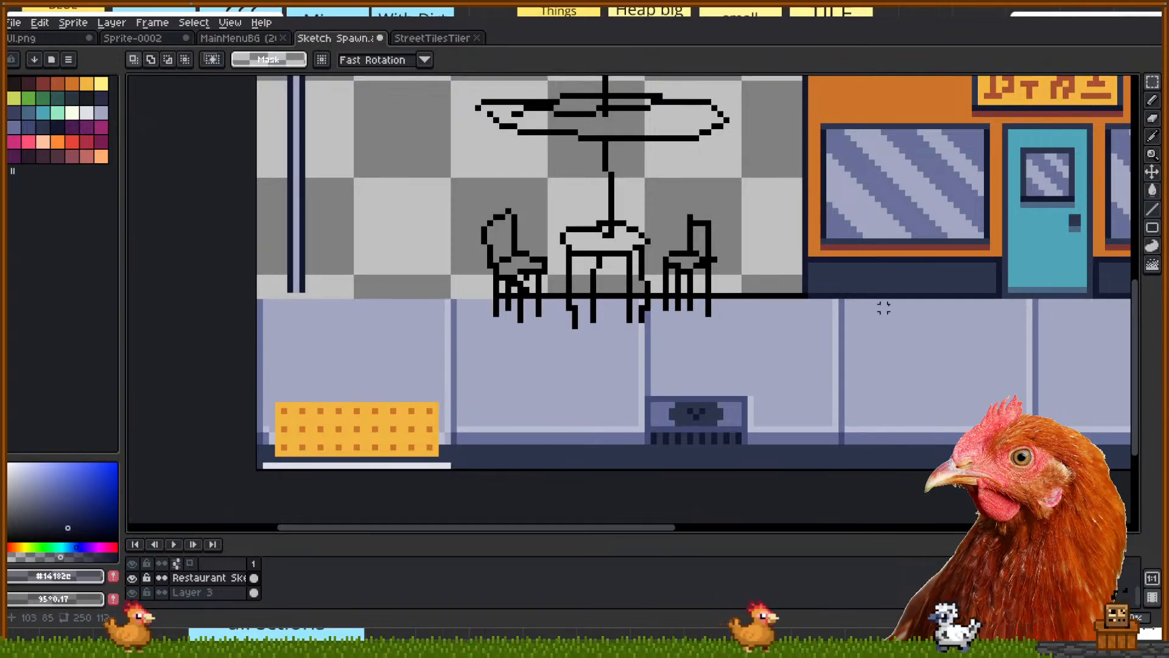
left_click_drag(871, 306, 239, 368)
left_click_drag(900, 385, 651, 434)
Move the trash-bag sketch left against the restaurant wall and commit it
scroll(589, 393, "down", 1)
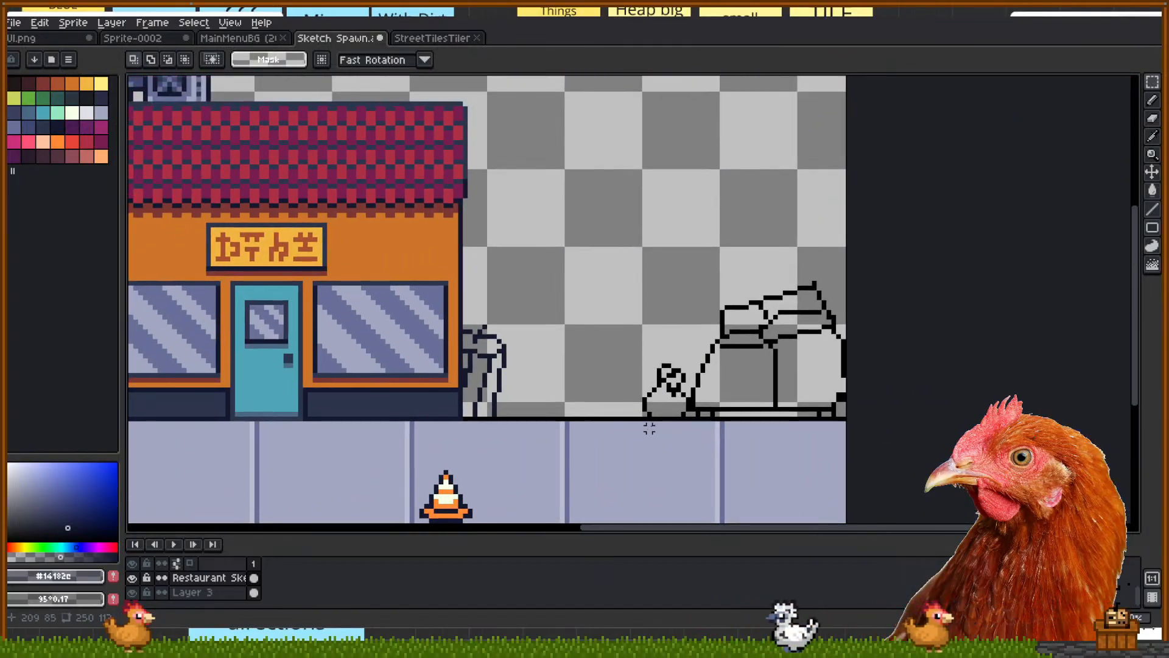
mouse_move(635, 249)
left_mouse_down()
mouse_move(861, 399)
mouse_move(853, 410)
left_mouse_up()
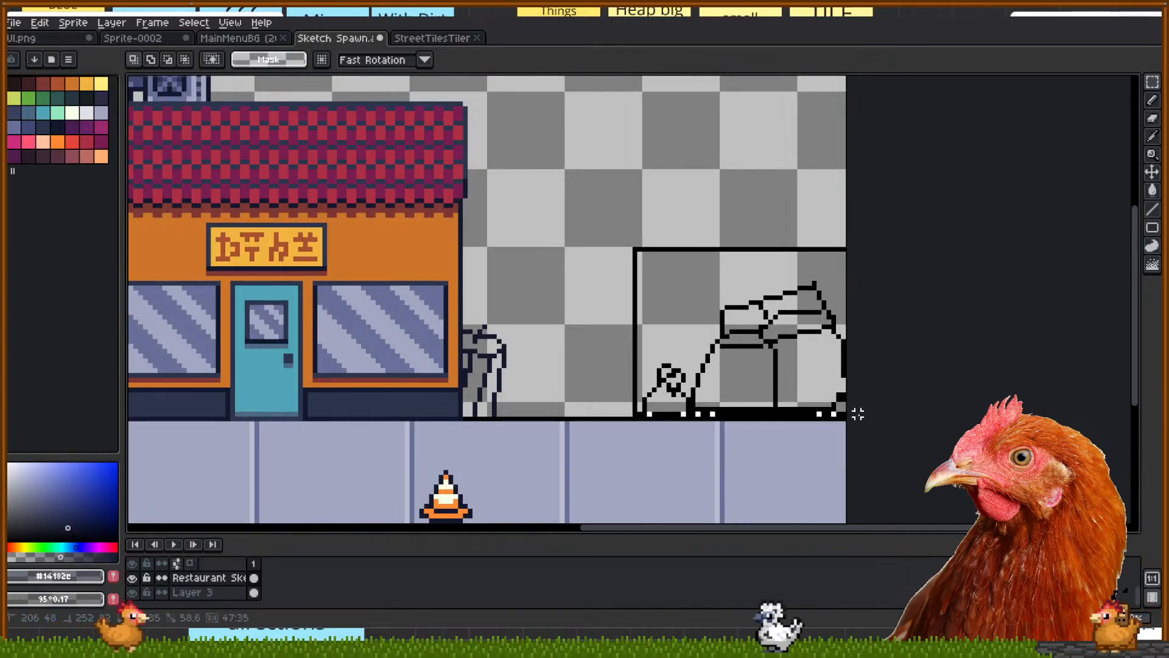
left_click_drag(771, 377, 632, 379)
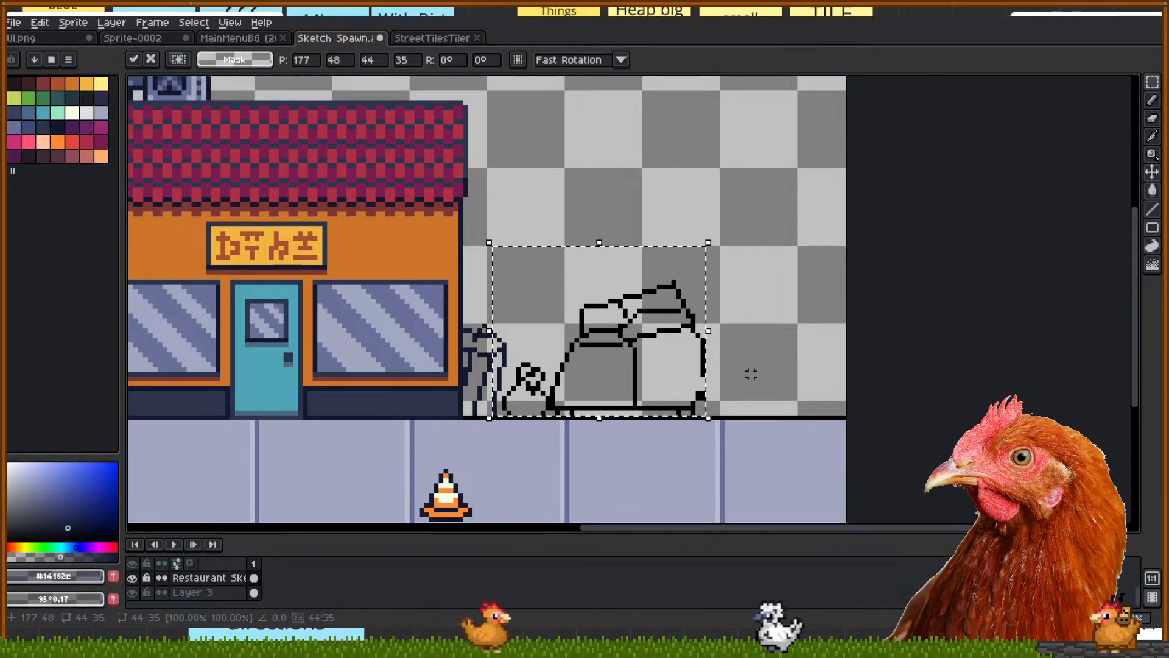
key("Return")
scroll(748, 366, "down", 2)
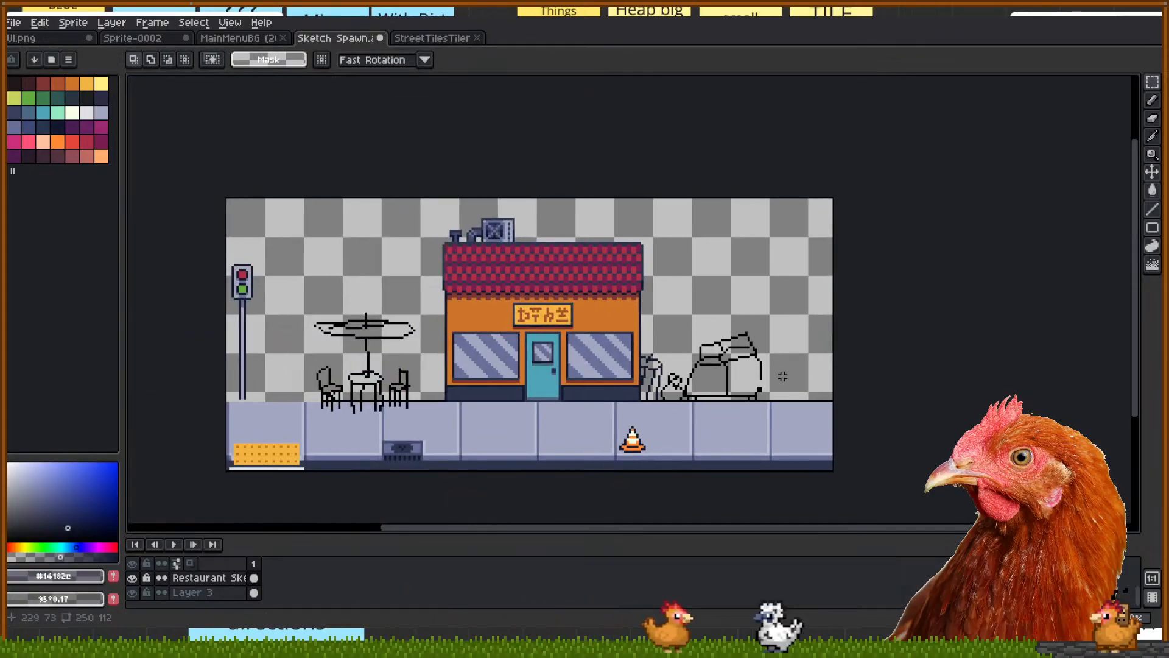
scroll(782, 376, "up", 3)
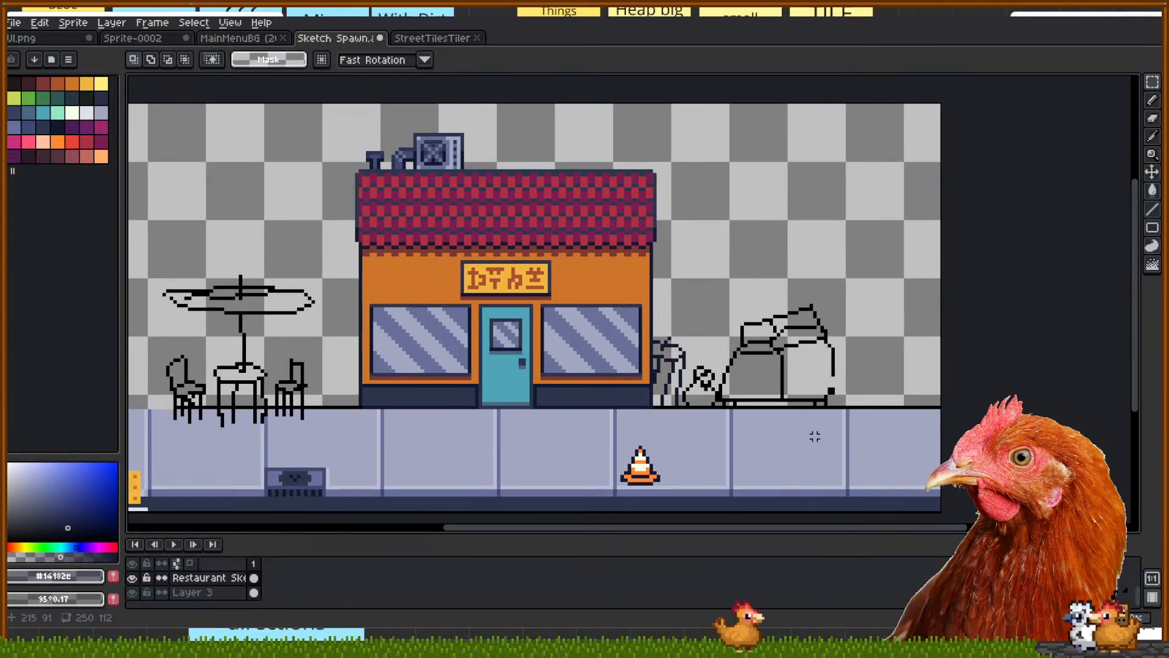
Sample black from the car outline with the Eyedropper and switch to the Pencil
key("i")
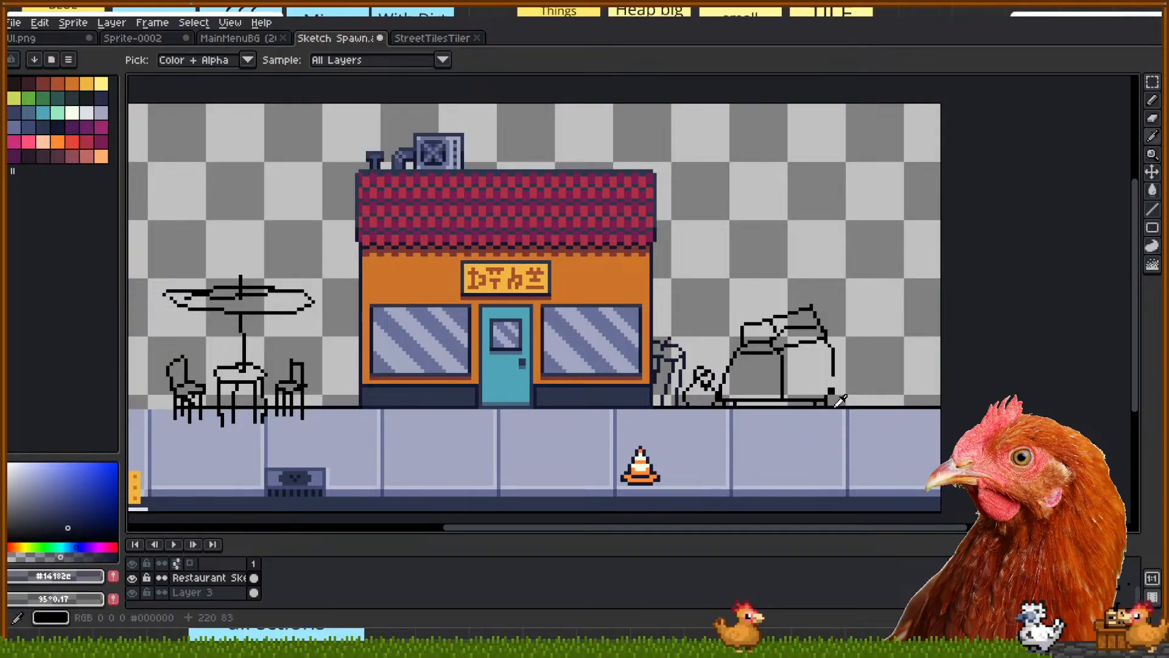
scroll(837, 388, "down", 3)
scroll(825, 395, "up", 2)
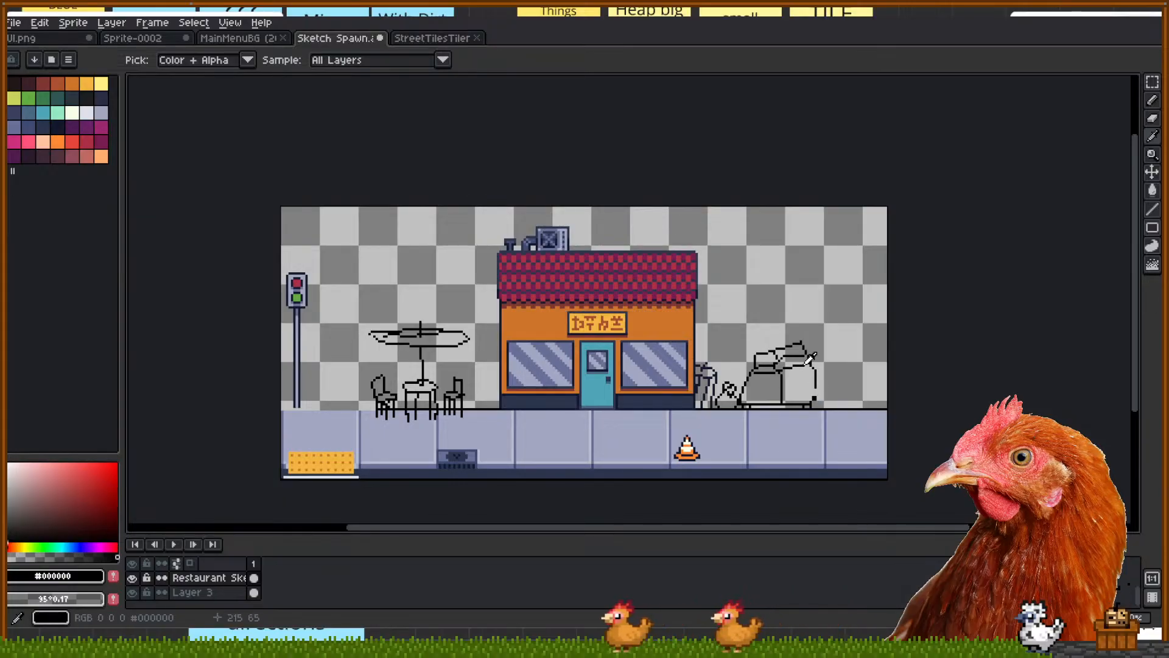
key("b")
scroll(834, 472, "up", 3)
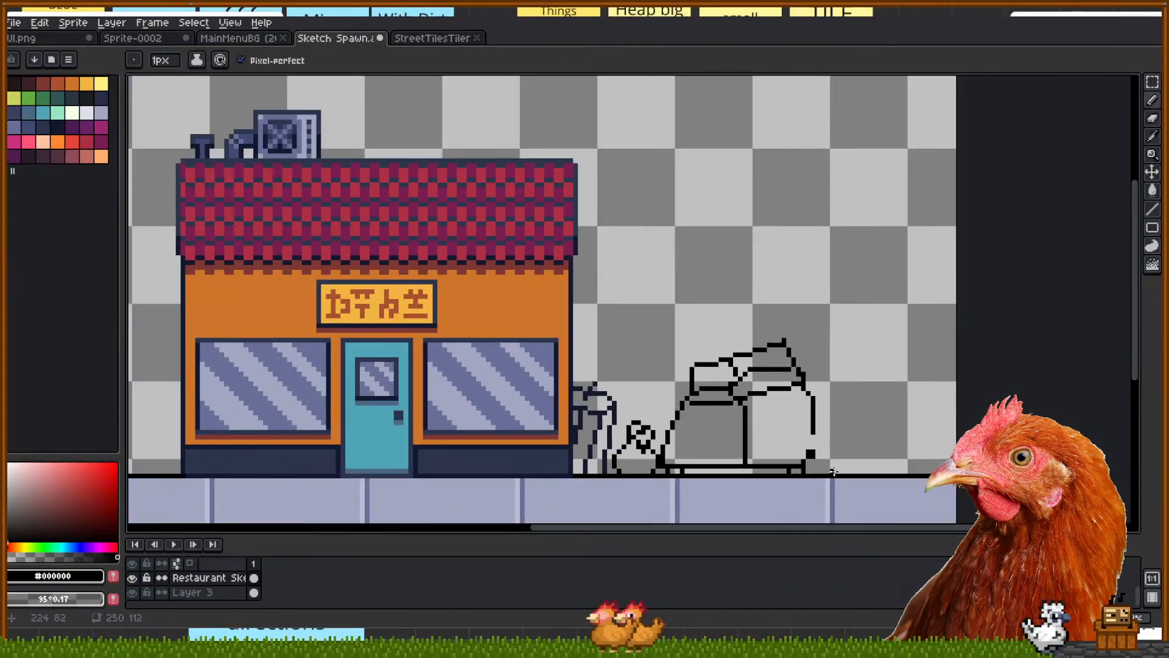
Draw a vertical post and two diagonal guy lines at the scene's right edge
left_click_drag(833, 472, 838, 130)
scroll(851, 304, "down", 2)
left_click_drag(851, 305, 840, 302)
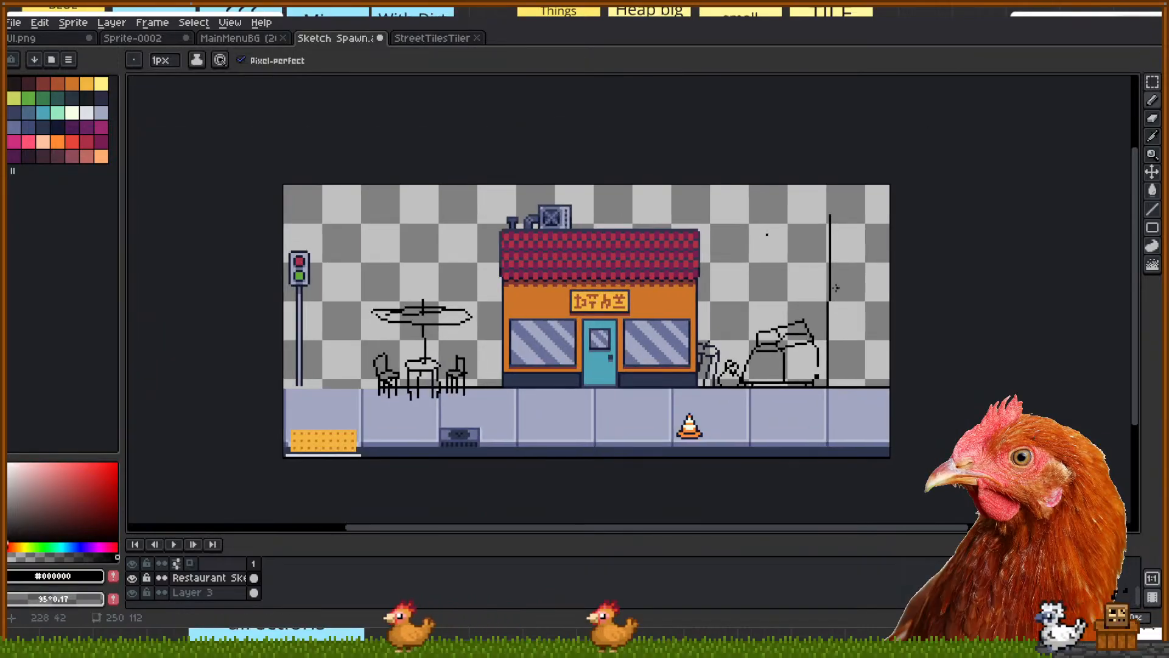
left_click_drag(790, 244, 922, 419)
left_click_drag(825, 195, 949, 297)
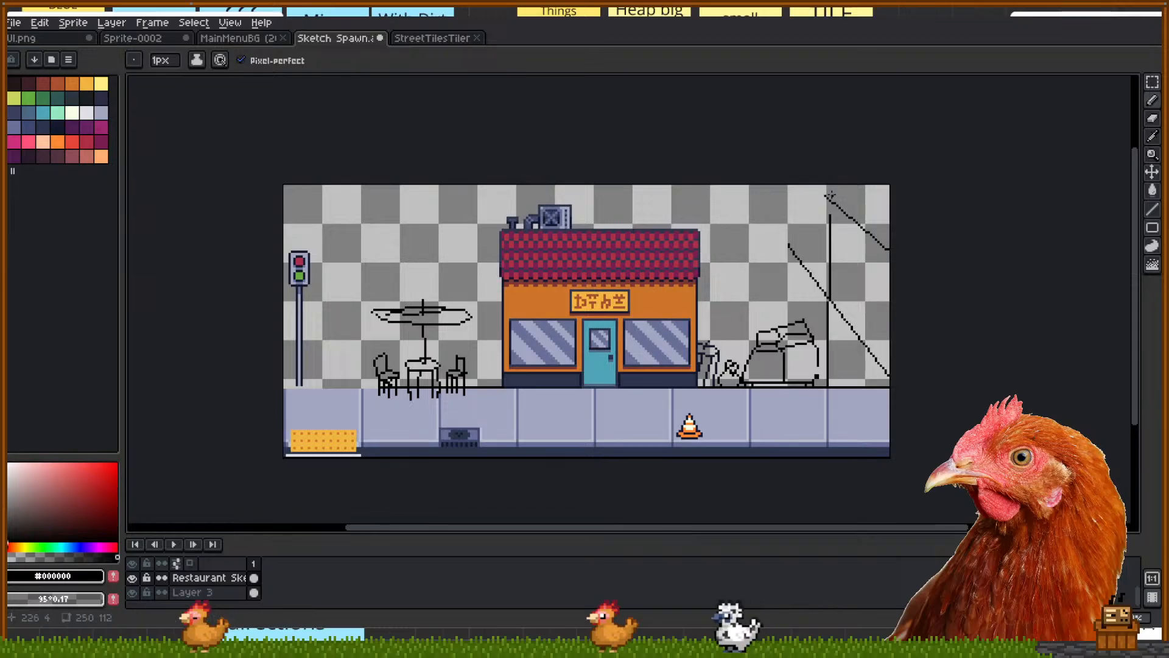
Erase the short stray diagonal stroke and the stray pixels at the post tip
key("e")
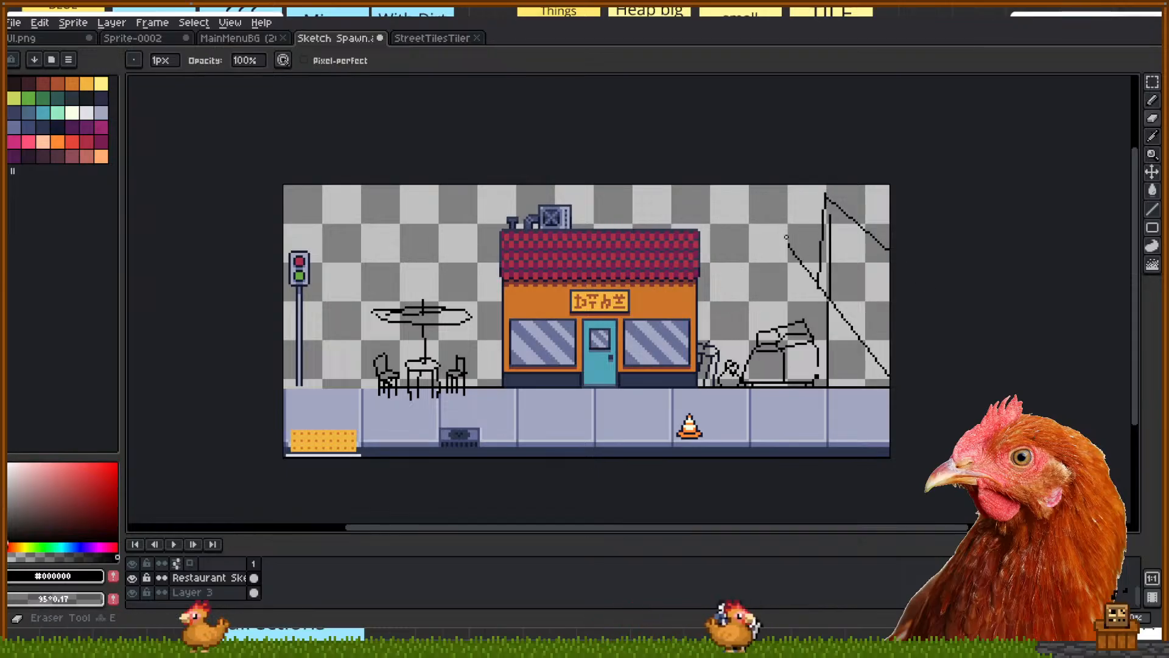
left_click_drag(813, 280, 799, 261)
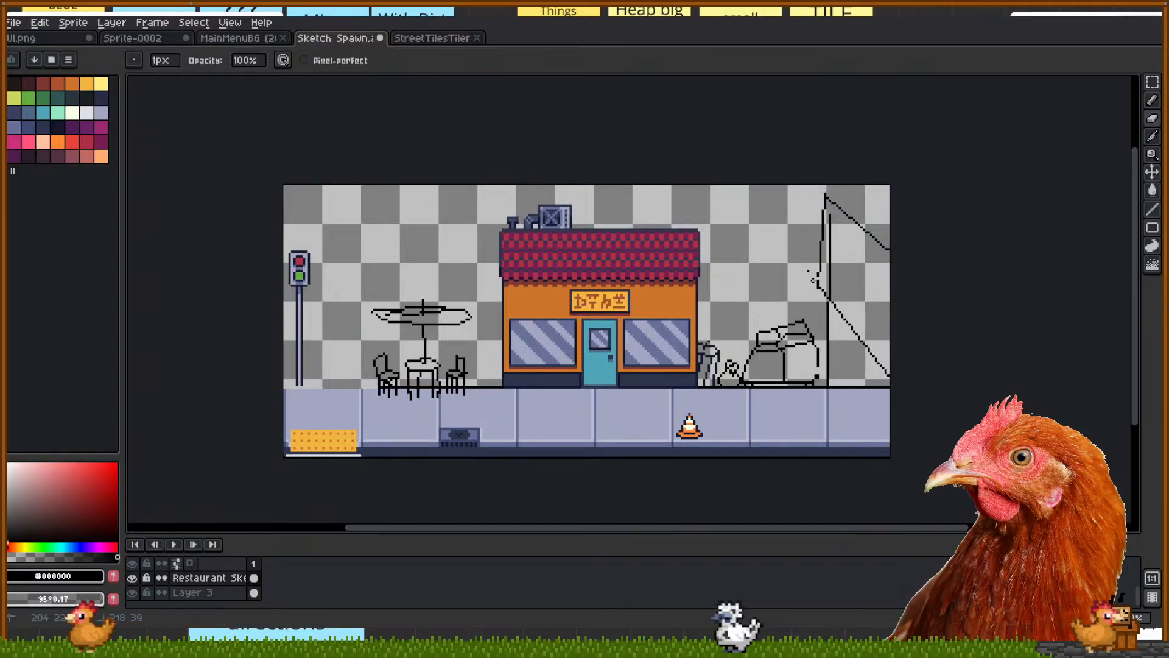
key("b")
scroll(810, 273, "up", 2)
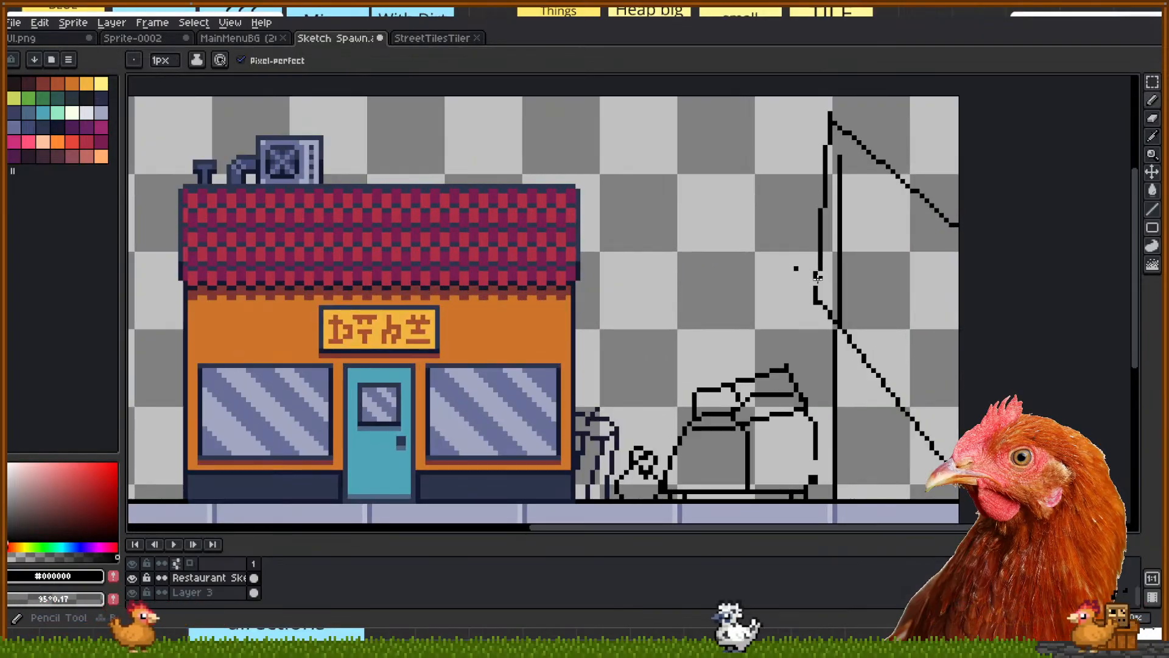
key("e")
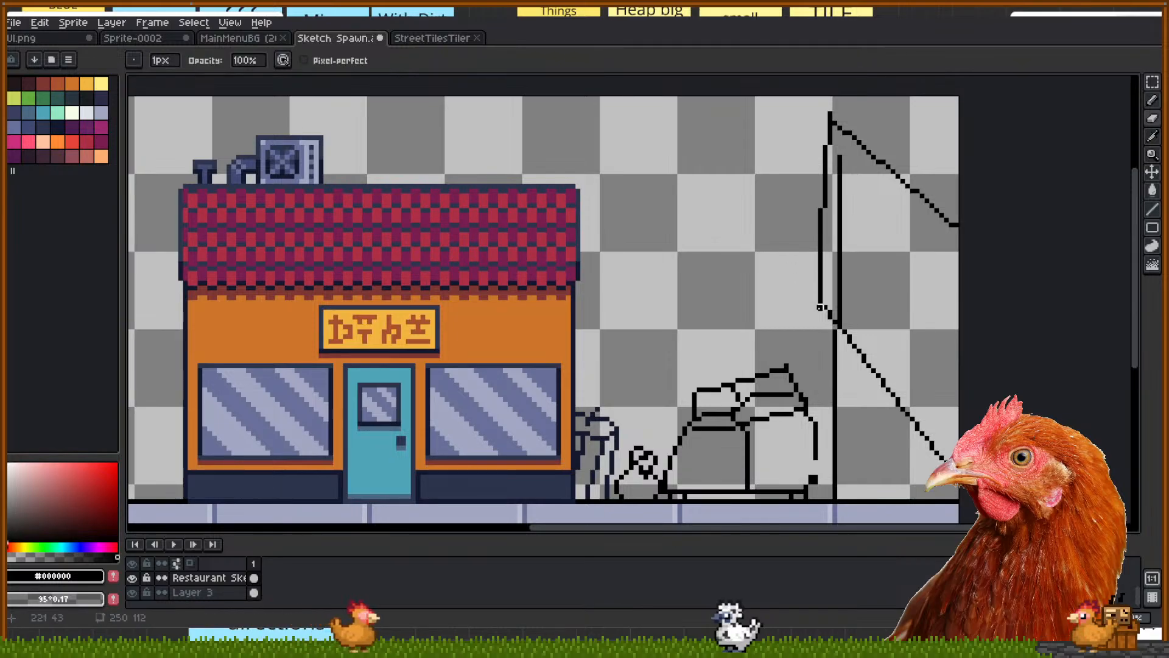
scroll(821, 308, "down", 2)
scroll(600, 362, "up", 1)
mouse_move(487, 325)
left_mouse_down()
mouse_move(619, 342)
mouse_move(439, 341)
mouse_move(542, 319)
mouse_move(477, 309)
left_mouse_up()
left_click_drag(821, 242, 658, 289)
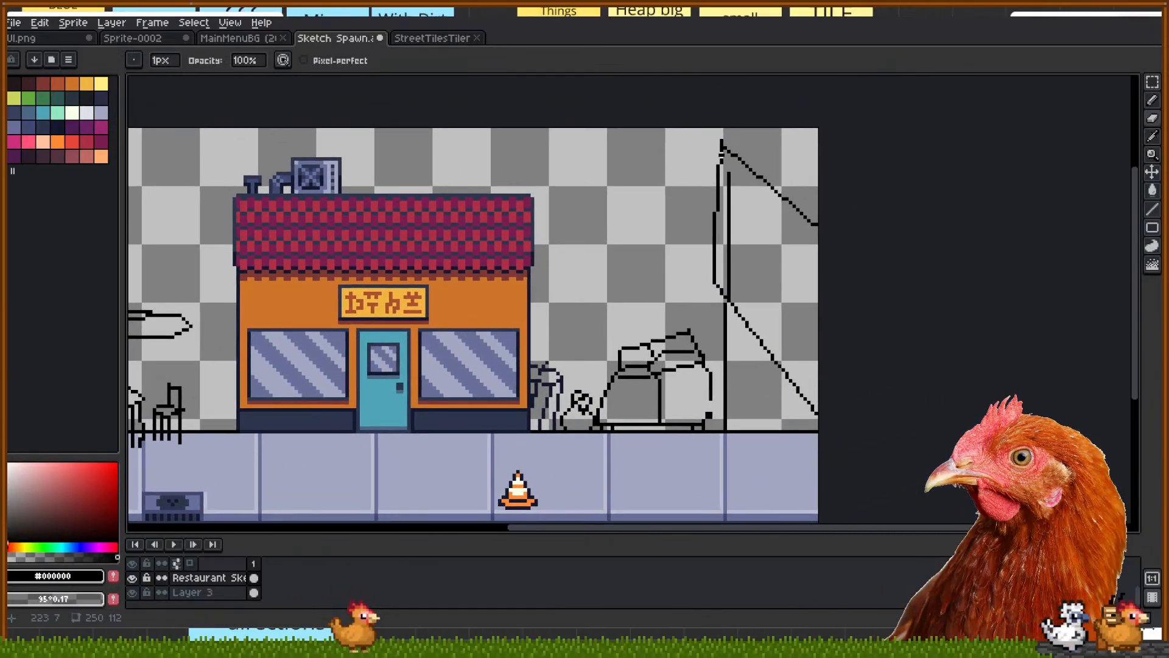
scroll(719, 154, "up", 2)
left_click_drag(722, 136, 721, 129)
Add a black pixel at the post tip and erase part of the inner post line
key("i")
key("b")
left_click(716, 142)
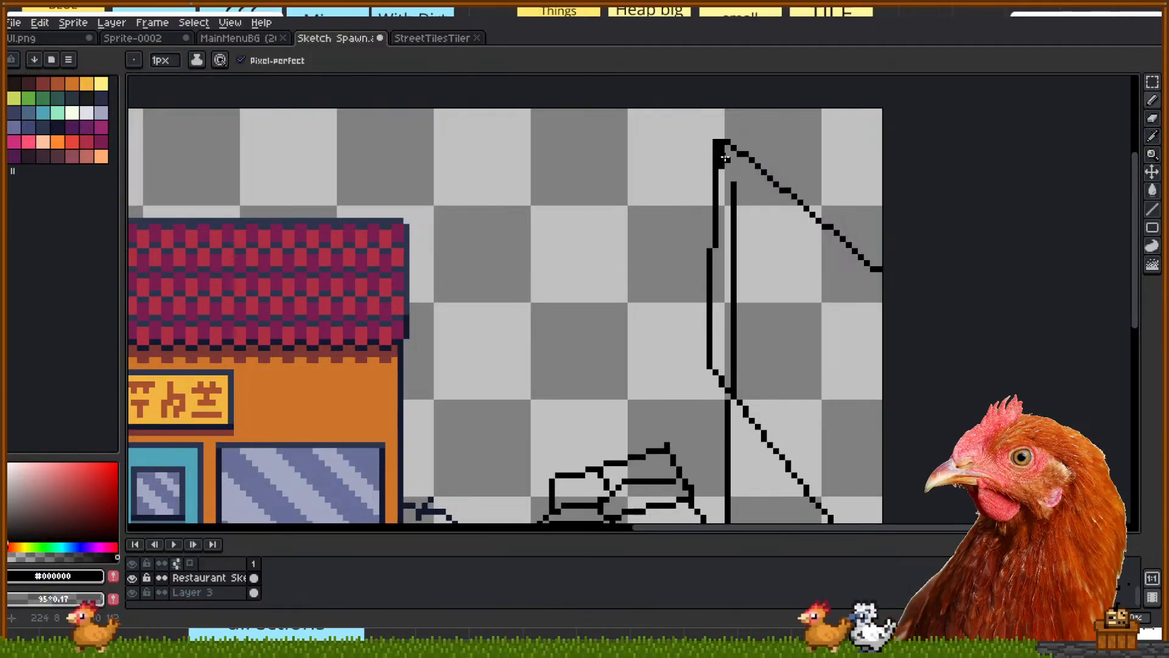
key("e")
scroll(720, 173, "down", 3)
scroll(814, 164, "up", 1)
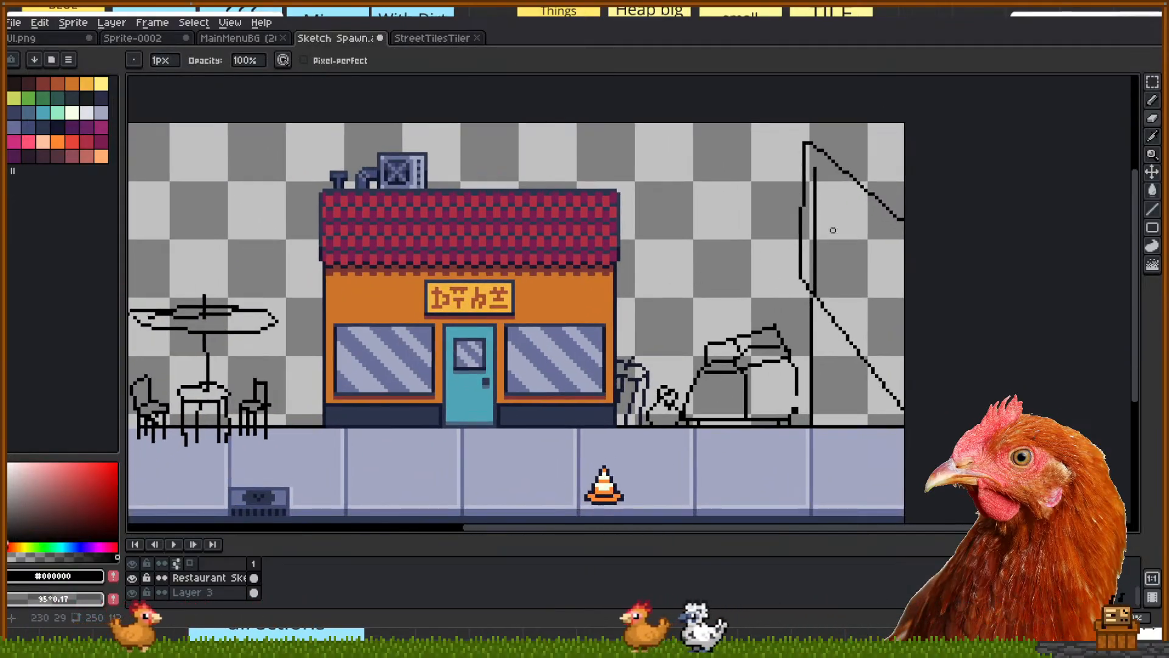
left_click_drag(814, 164, 815, 290)
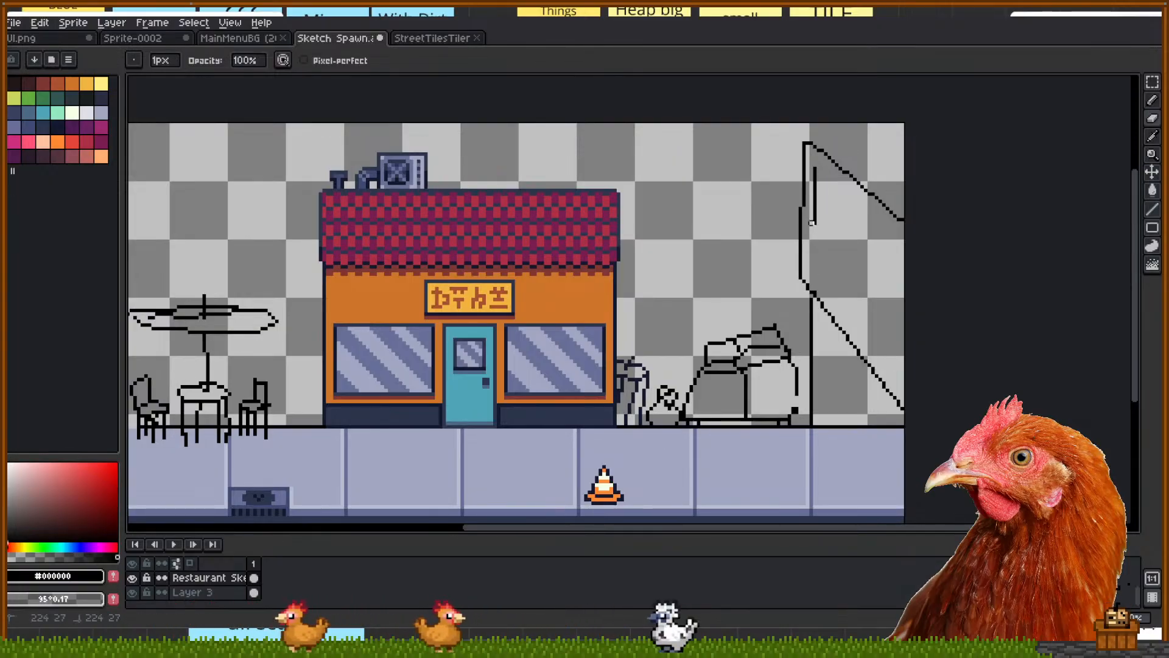
scroll(788, 261, "up", 2)
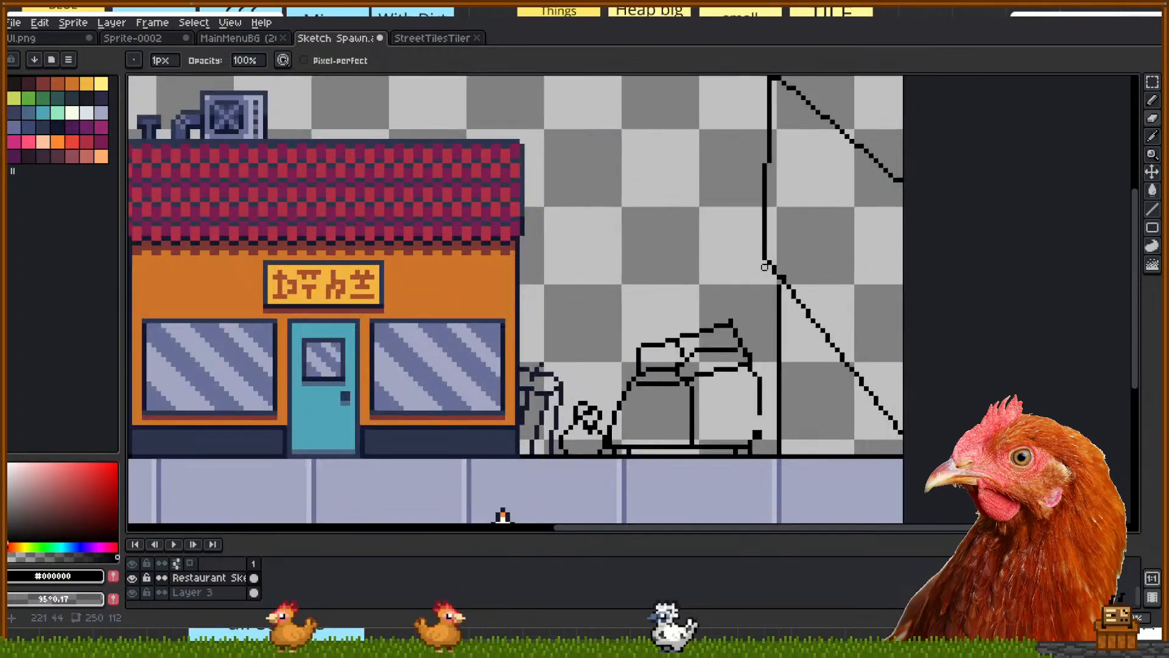
key("b")
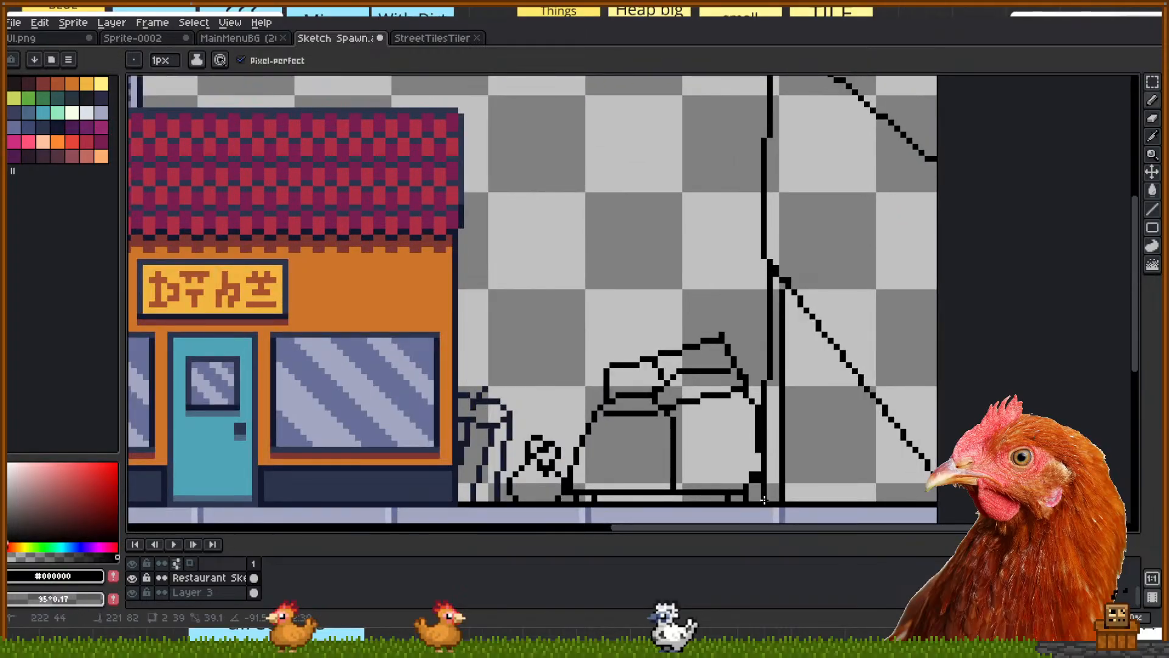
scroll(771, 505, "down", 3)
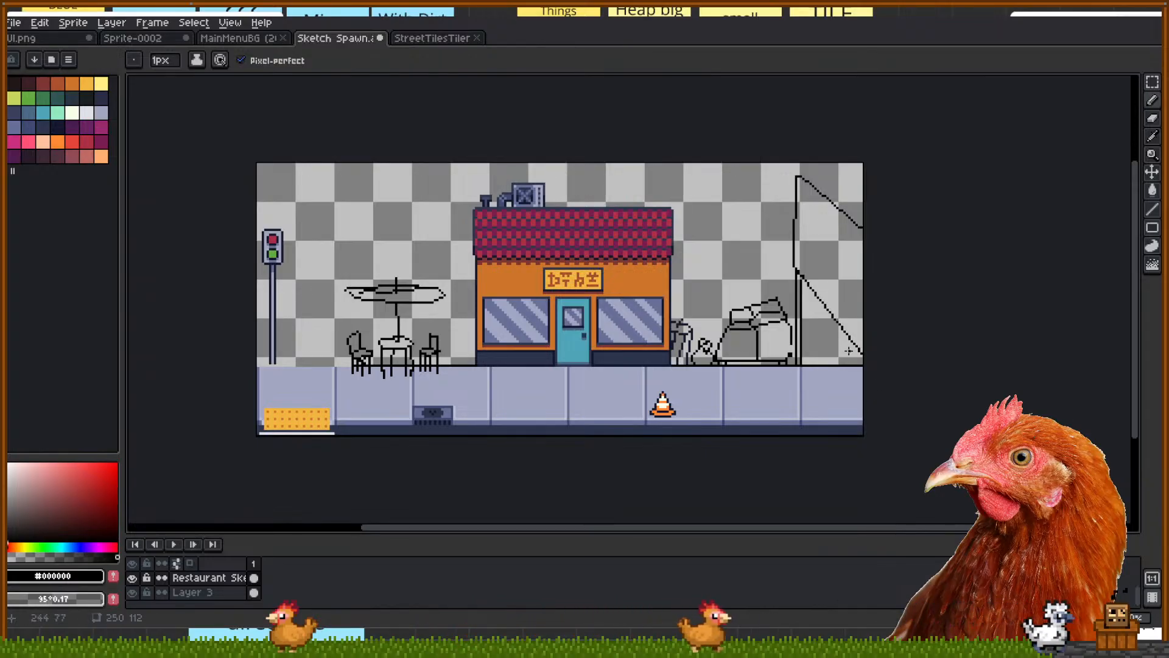
Draw a straight vertical line down the right-side post to the ground, then review the street scene
left_click_drag(857, 346, 853, 462)
scroll(869, 443, "up", 1)
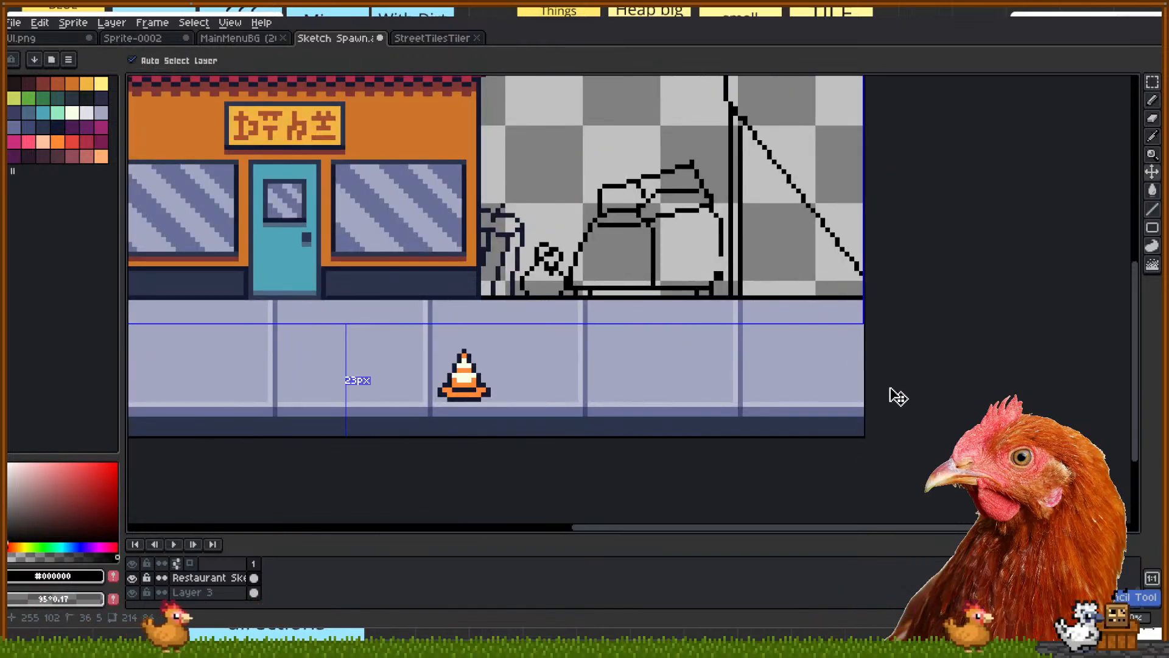
scroll(978, 359, "down", 2)
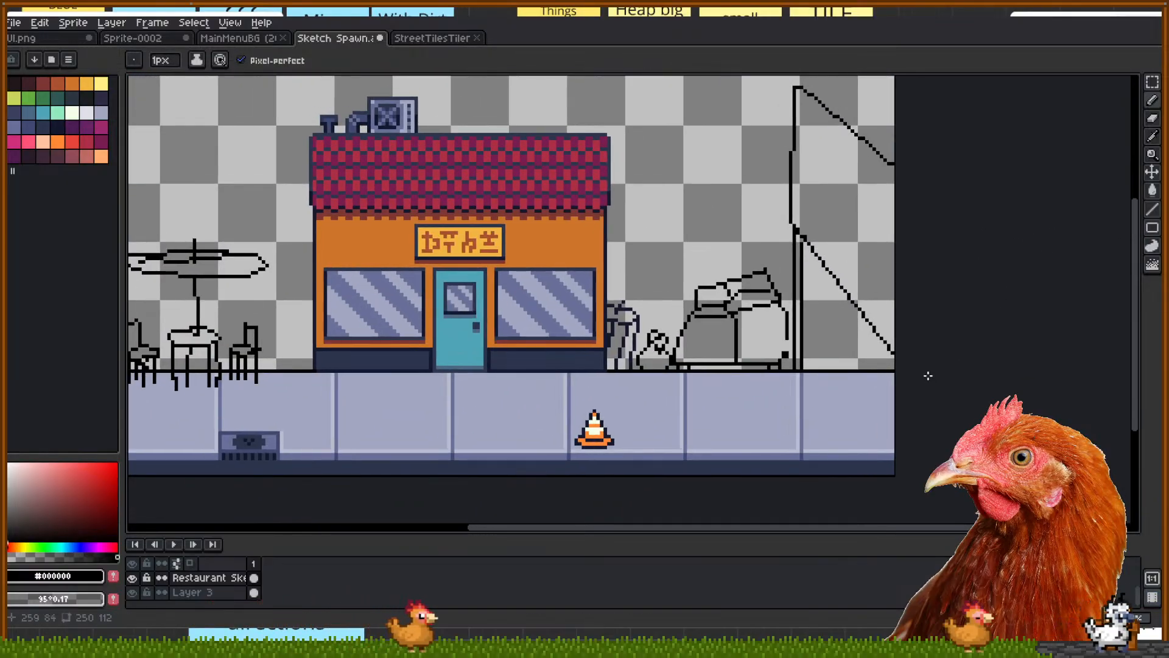
left_click_drag(906, 285, 923, 393)
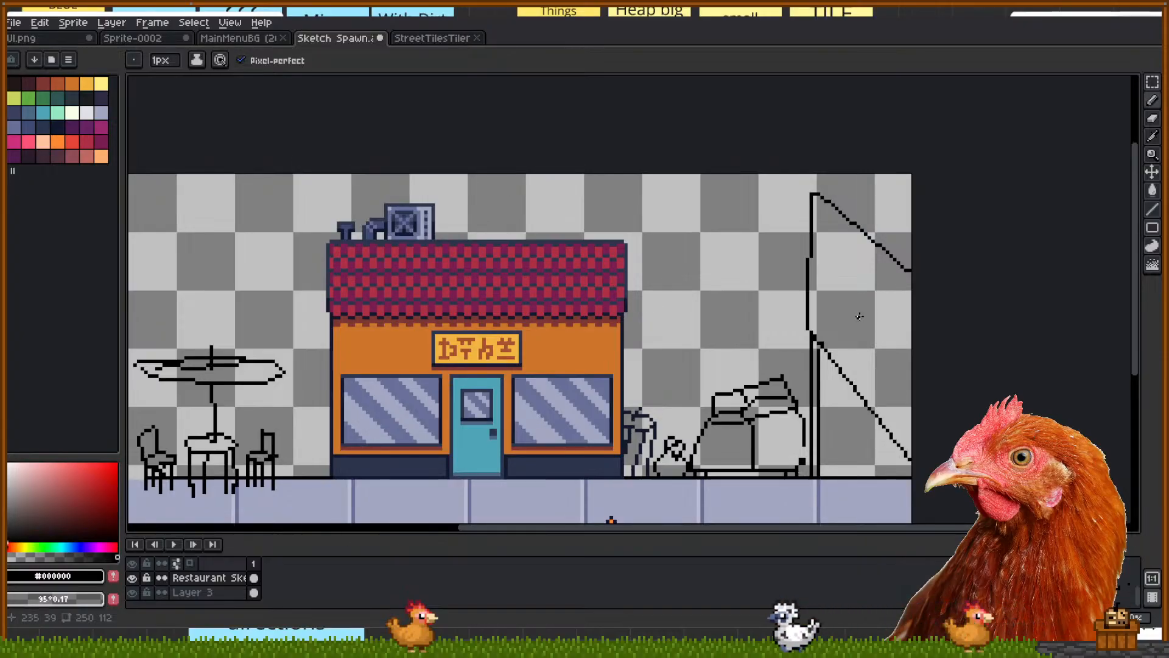
scroll(861, 316, "down", 2)
scroll(848, 295, "up", 2)
scroll(820, 364, "down", 2)
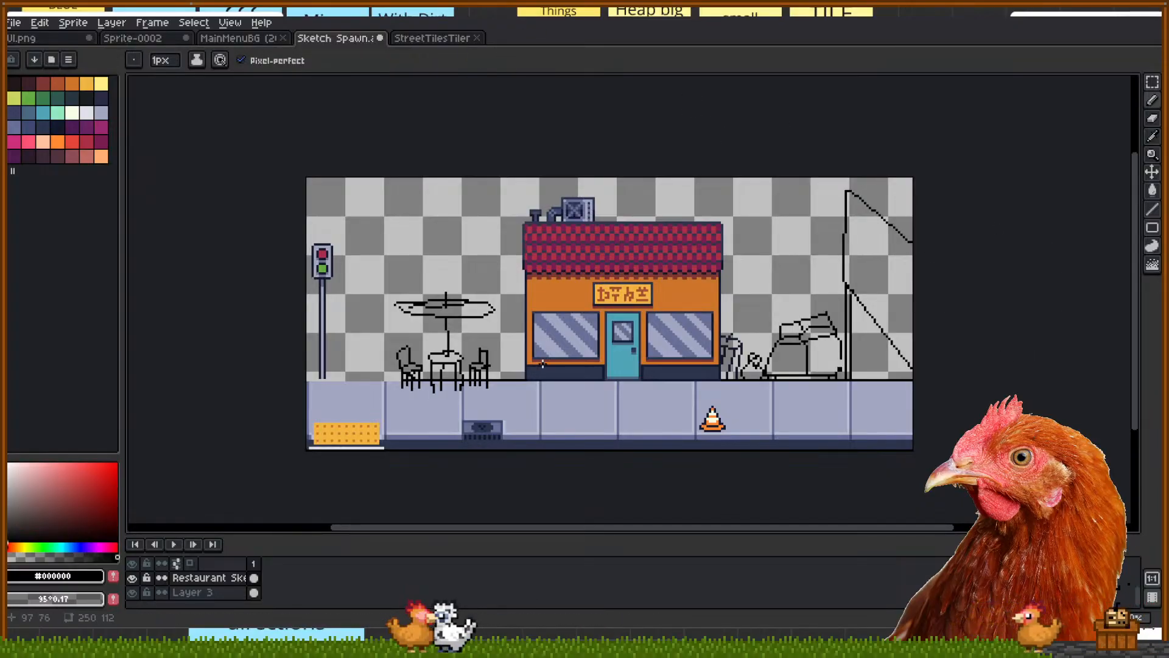
scroll(543, 363, "up", 1)
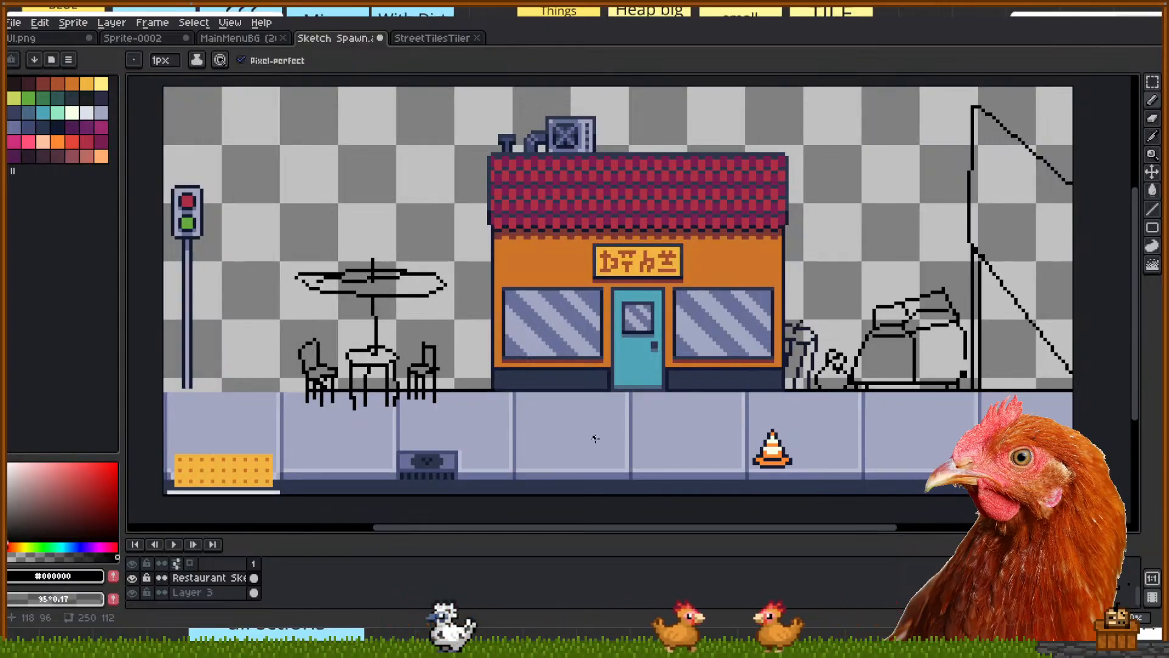
mouse_move(689, 349)
left_mouse_down()
mouse_move(667, 371)
mouse_move(678, 361)
left_mouse_up()
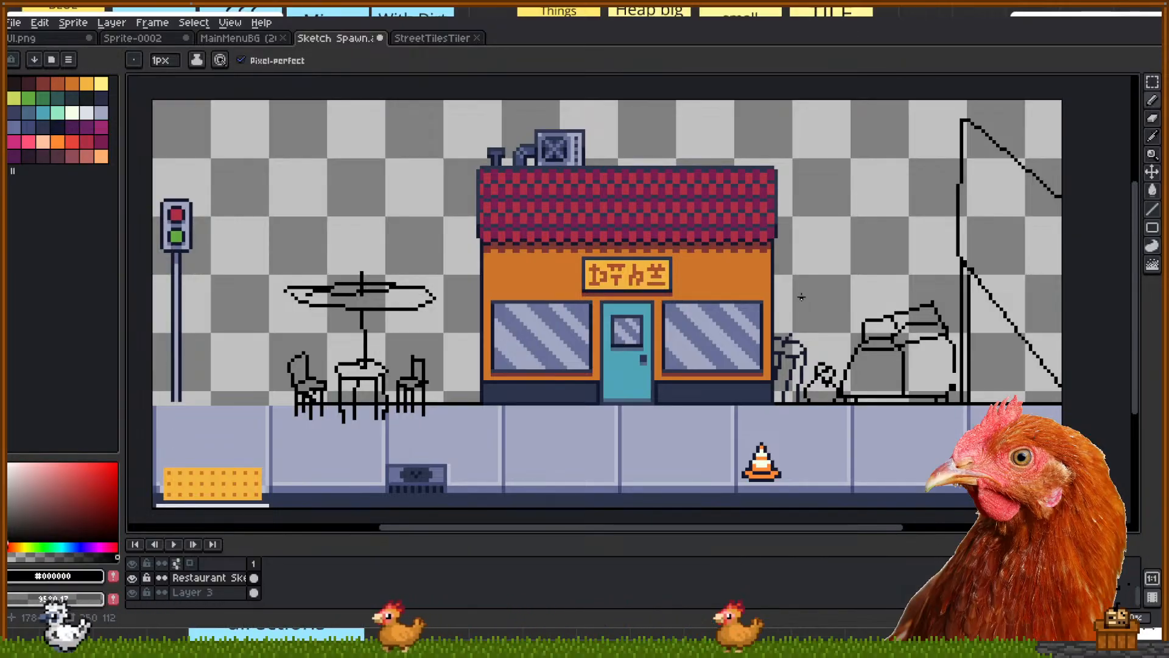
Zoom in to inspect the fully coloured diner and its rooftop unit
scroll(918, 172, "up", 1)
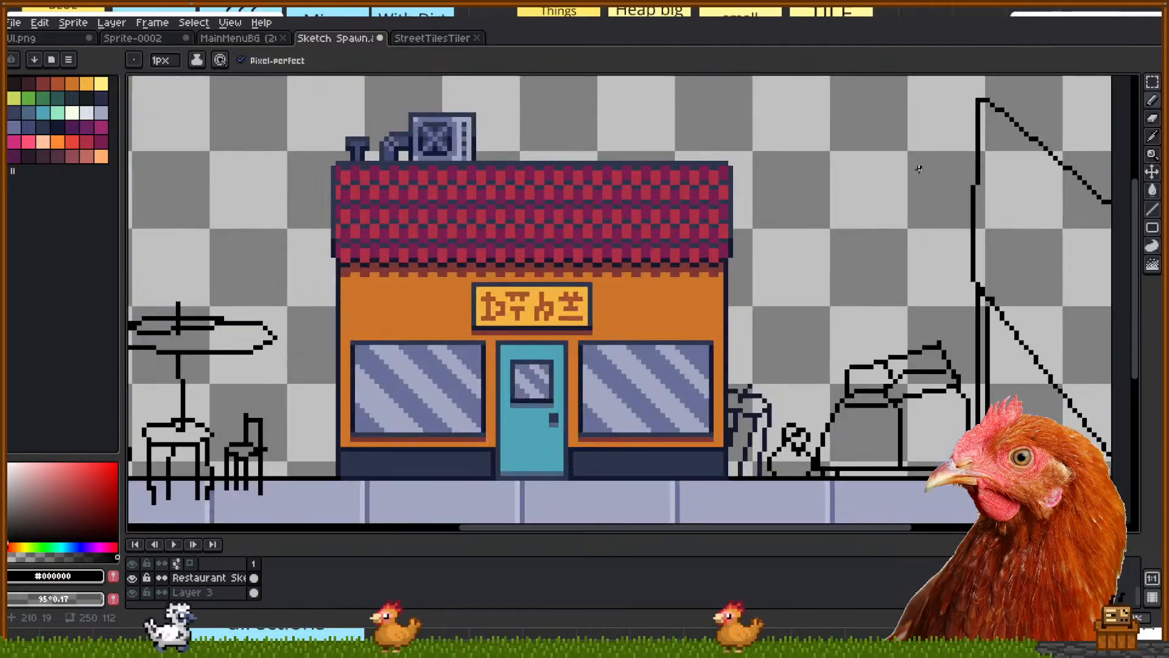
scroll(918, 172, "up", 1)
Zoom in on the right-hand sign and write an N, a small o and a looped letter
left_click_drag(893, 332, 610, 405)
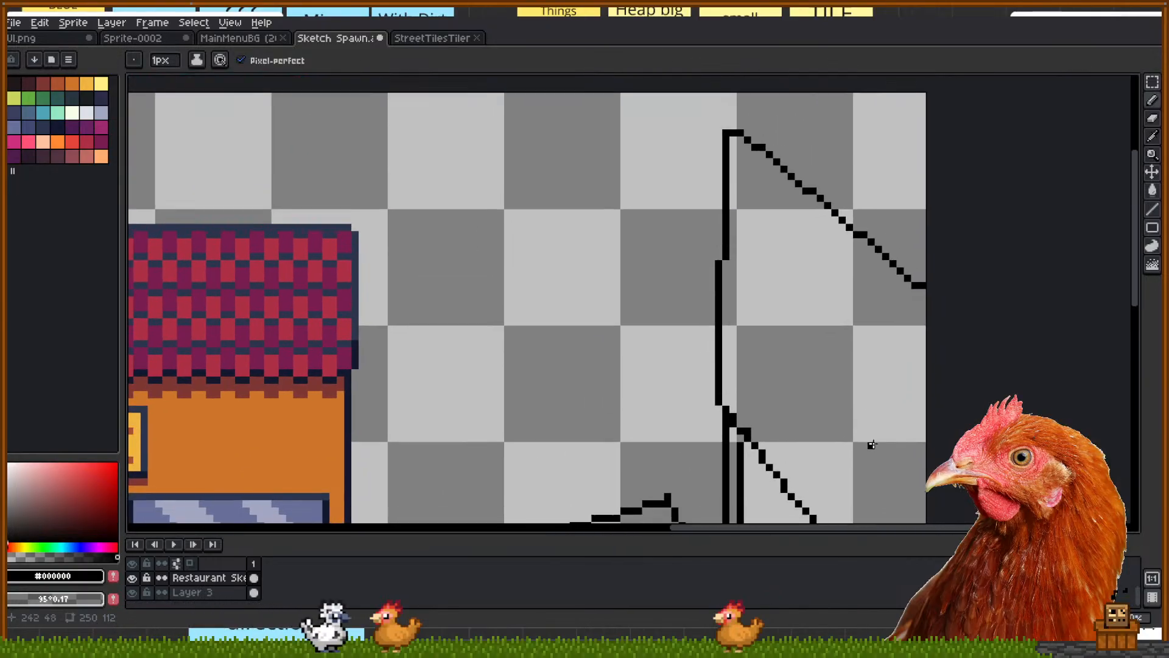
mouse_move(771, 355)
left_mouse_down()
mouse_move(793, 387)
mouse_move(835, 321)
left_mouse_up()
mouse_move(843, 397)
left_mouse_down()
mouse_move(828, 445)
mouse_move(842, 387)
left_mouse_up()
mouse_move(857, 434)
left_mouse_down()
mouse_move(864, 468)
mouse_move(922, 342)
mouse_move(899, 381)
mouse_move(927, 350)
mouse_move(911, 441)
mouse_move(853, 385)
left_mouse_up()
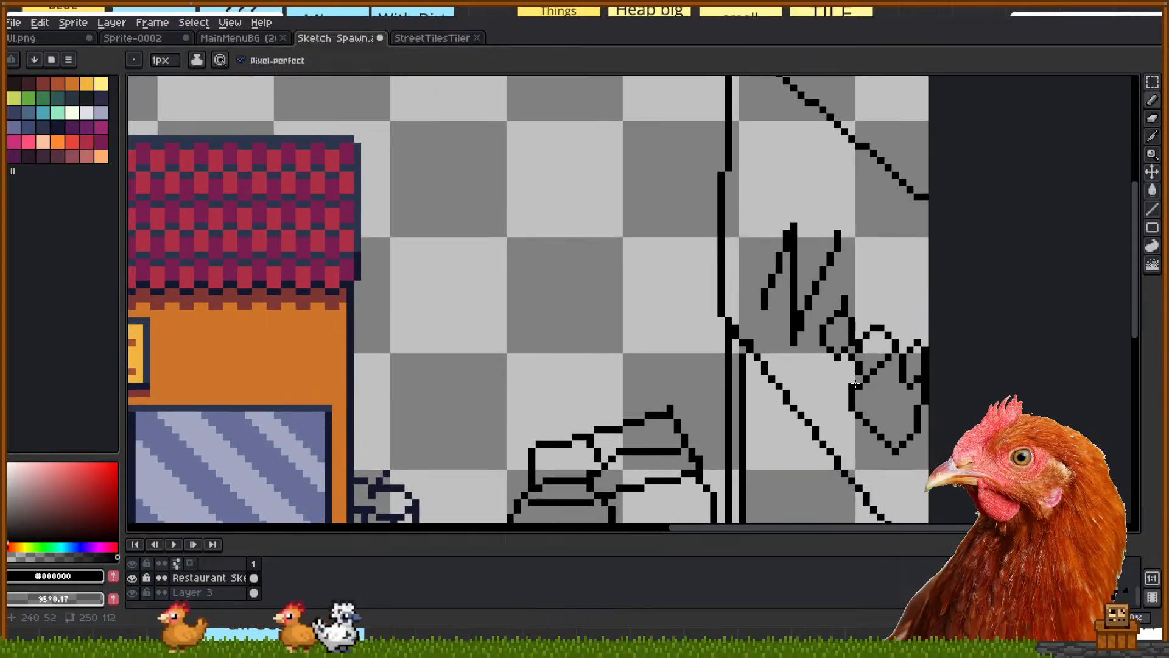
scroll(736, 324, "down", 1)
scroll(736, 324, "down", 3)
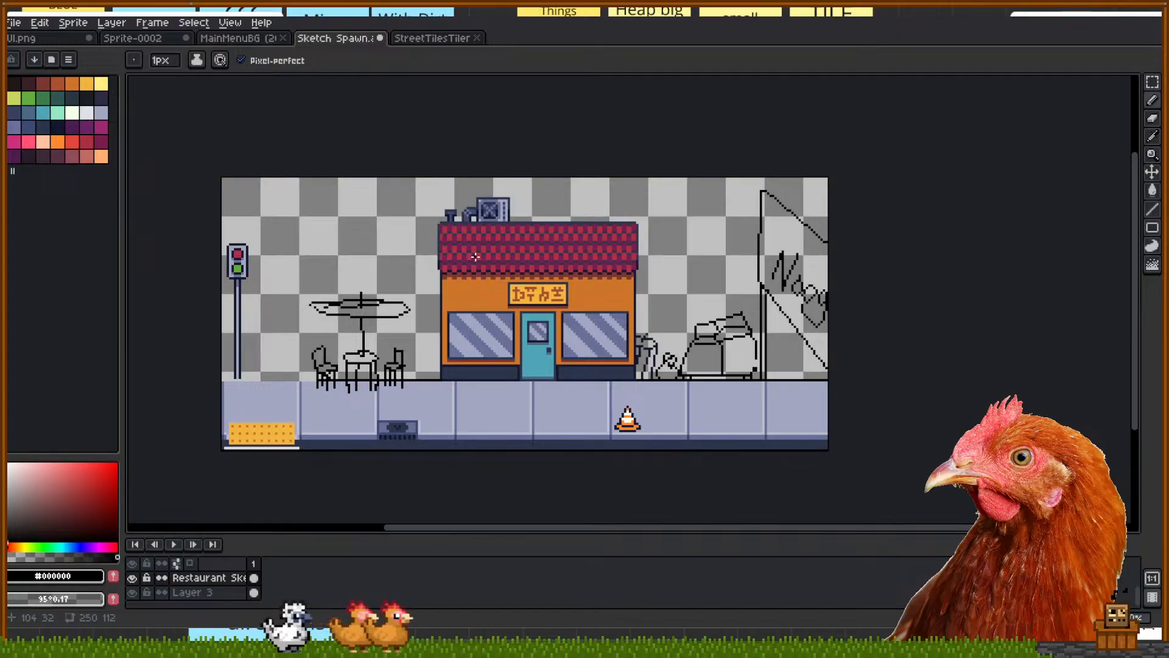
scroll(768, 207, "up", 5)
Add a W-shaped letter, an e-shaped loop and more lettering to the sign
mouse_move(786, 240)
left_mouse_down()
mouse_move(799, 356)
mouse_move(860, 255)
left_mouse_up()
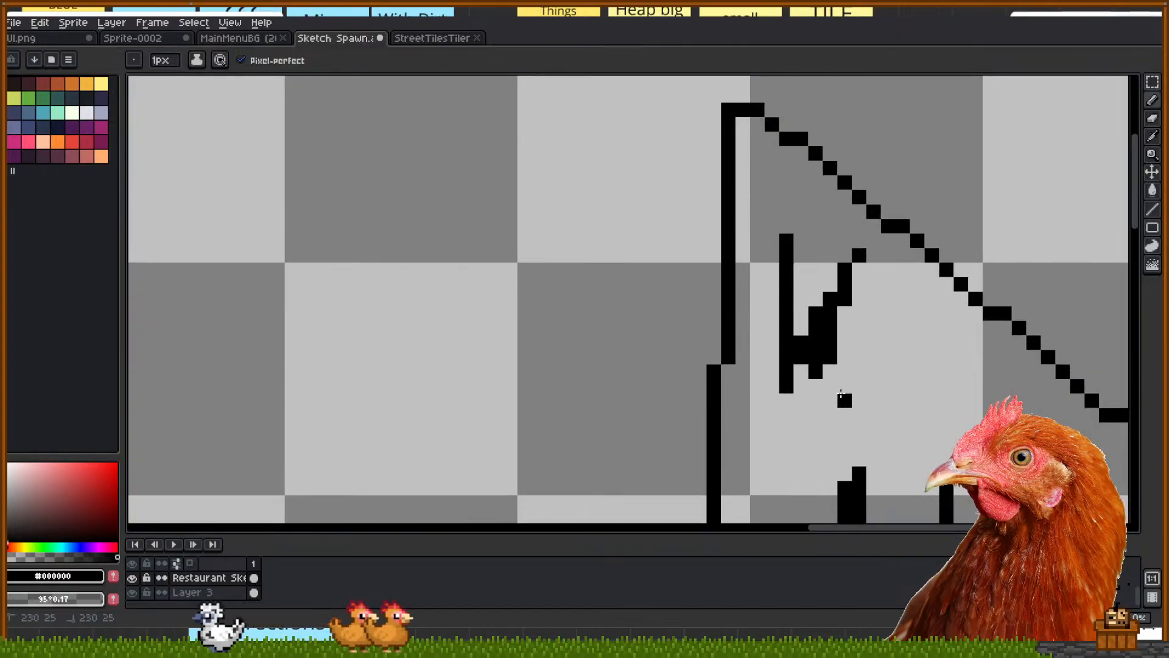
left_click_drag(845, 400, 917, 386)
left_click_drag(947, 314, 918, 448)
mouse_move(977, 385)
left_mouse_down()
mouse_move(963, 399)
mouse_move(1052, 458)
mouse_move(1011, 386)
mouse_move(912, 355)
left_mouse_up()
scroll(843, 354, "down", 3)
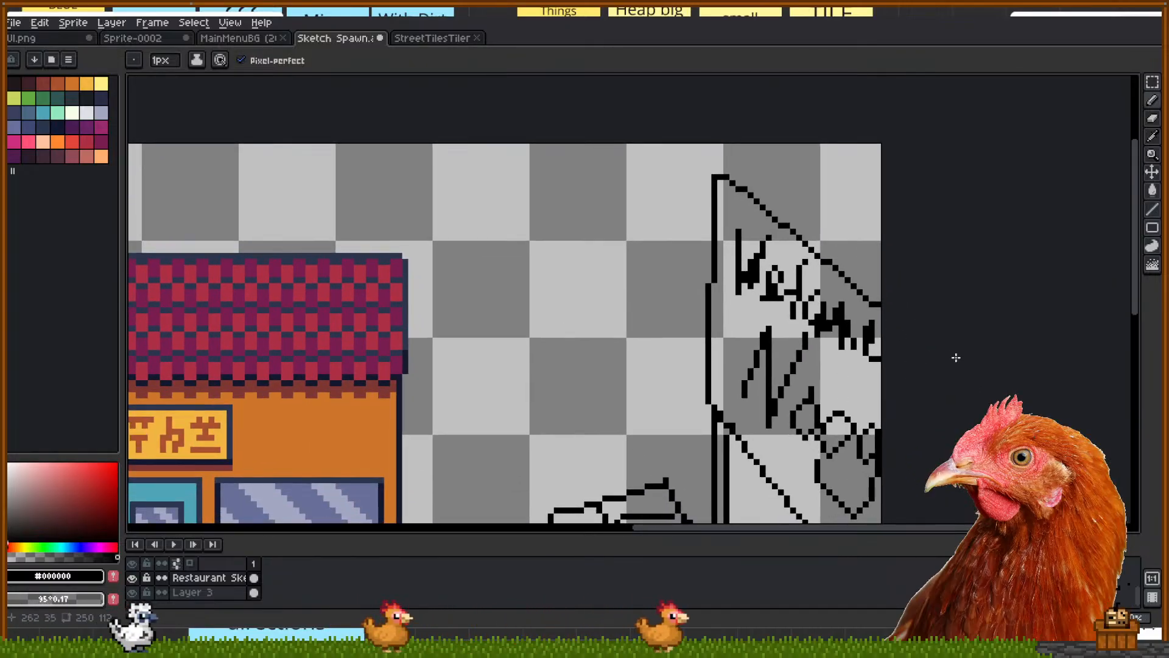
mouse_move(915, 453)
left_mouse_down()
mouse_move(879, 413)
mouse_move(872, 351)
left_mouse_up()
Marquee-select the sign lettering and move it up and left inside the sign
key("m")
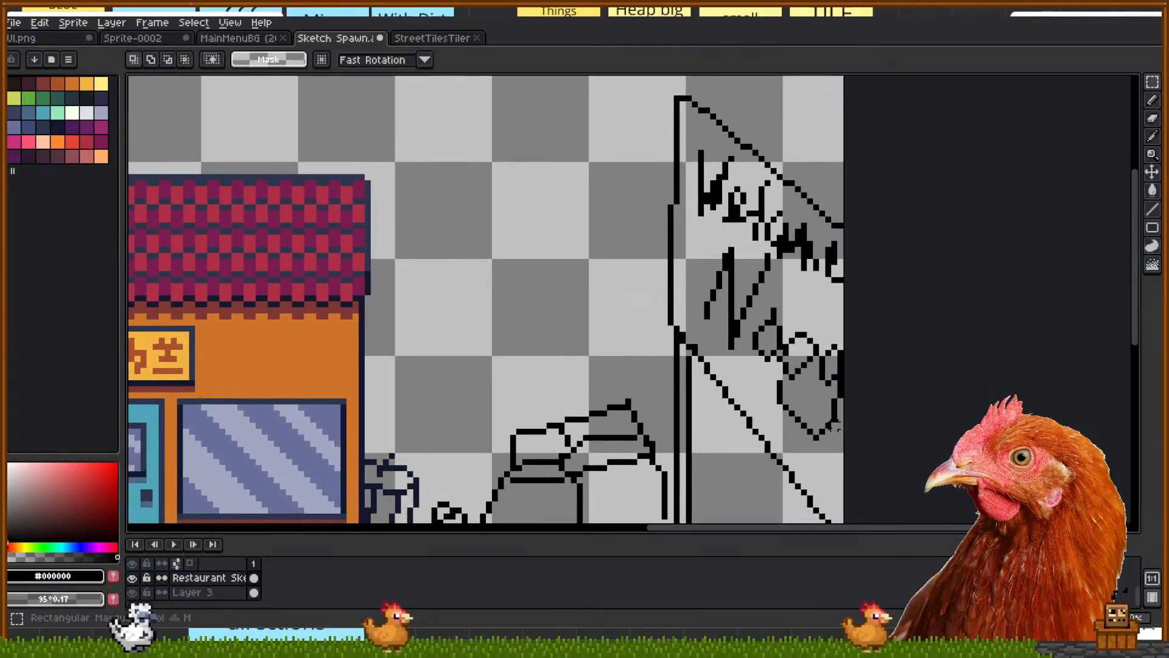
left_click_drag(781, 312, 845, 454)
left_click_drag(697, 239, 768, 349)
left_click_drag(774, 256, 738, 354)
left_click_drag(793, 305, 751, 390)
left_click_drag(825, 384, 801, 373)
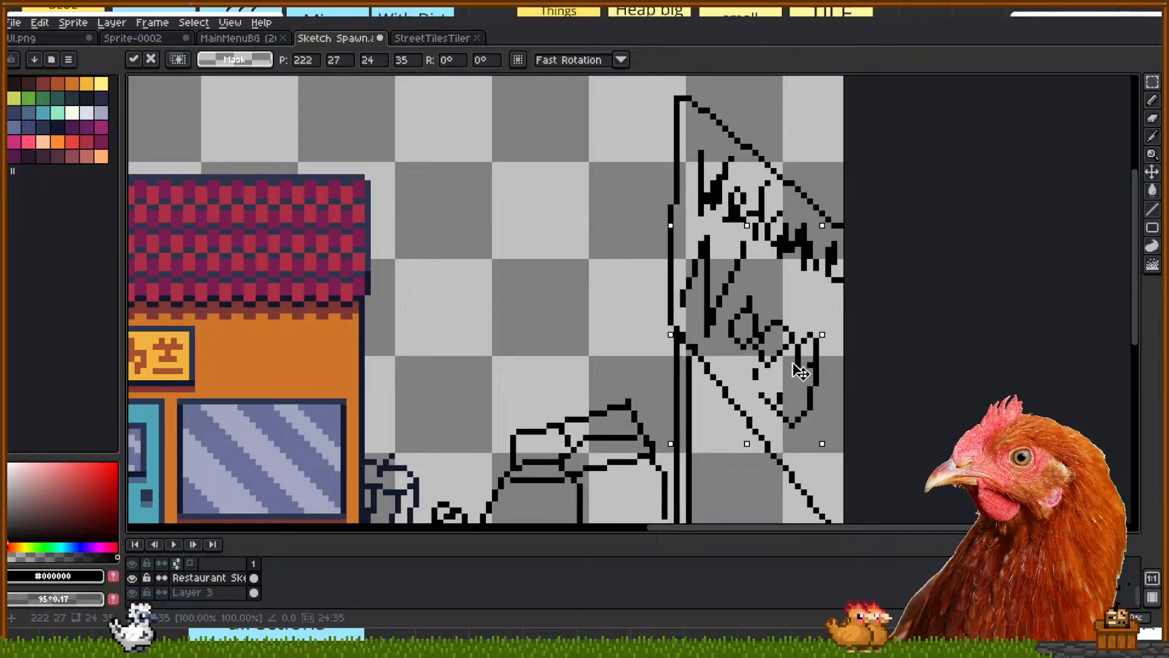
key("Return")
scroll(853, 415, "up", 2)
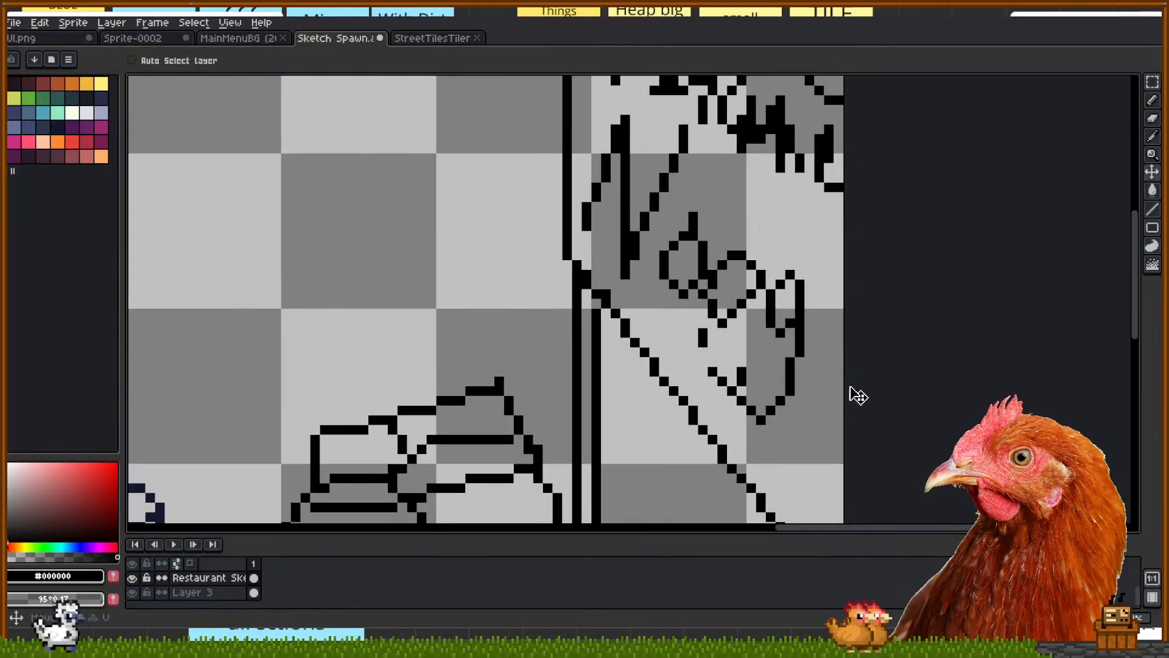
Open the Canvas Size settings twice and cancel without changes
key("c")
left_click(1095, 295)
key("c")
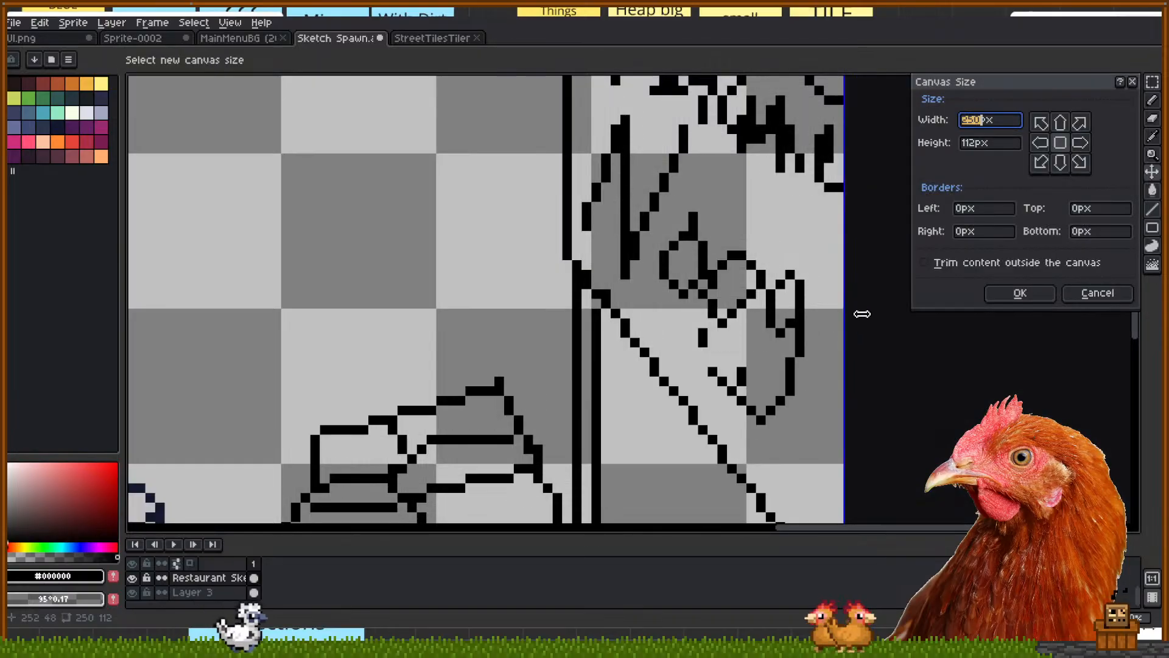
left_click(1098, 293)
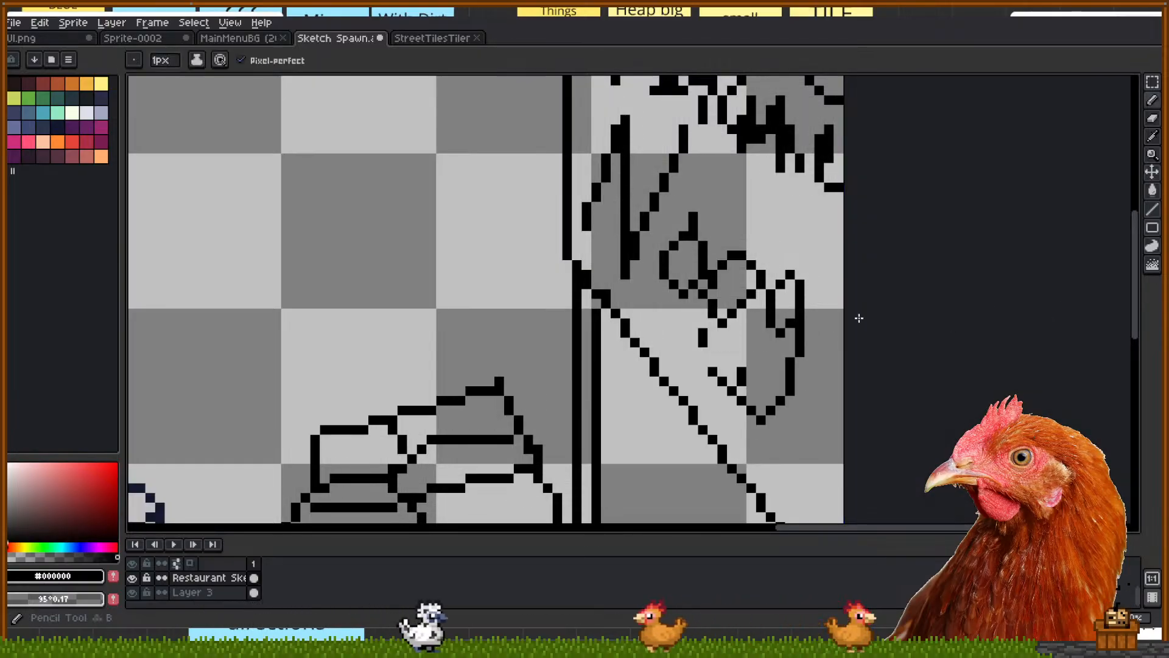
Undo a stray edge stroke and erase stray pixels on the sign and the g tail
scroll(872, 426, "down", 1)
mouse_move(909, 314)
left_mouse_down()
mouse_move(847, 254)
mouse_move(841, 315)
left_mouse_up()
key("ctrl+z")
scroll(723, 312, "up", 1)
key("e")
left_click(774, 337)
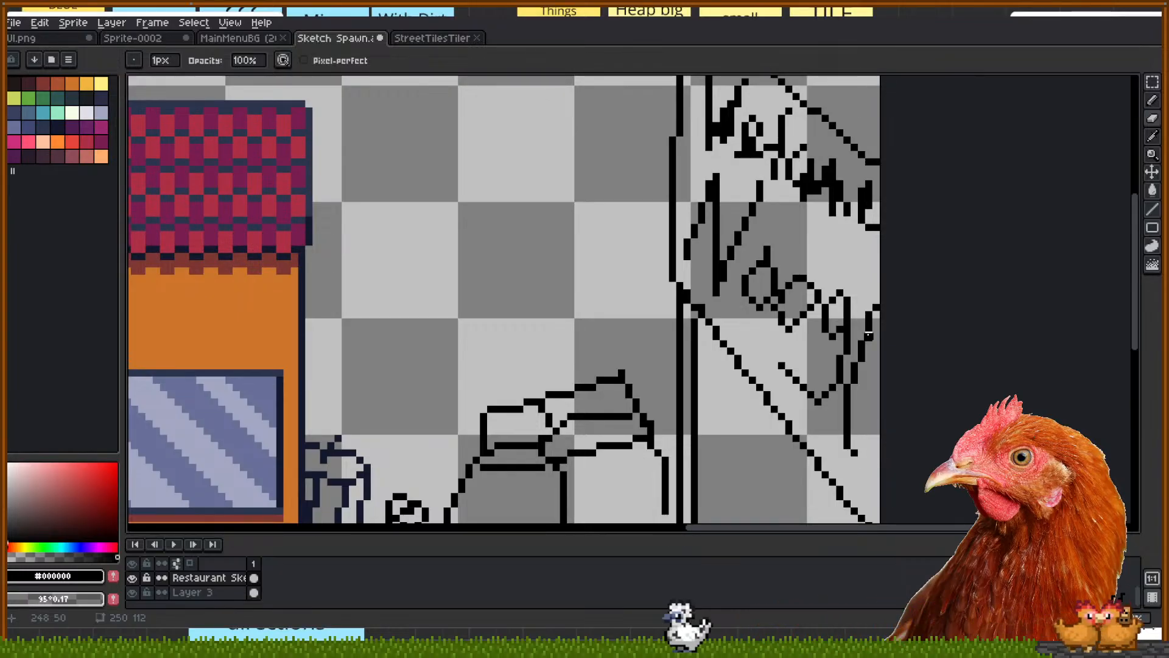
key("e")
mouse_move(854, 453)
left_mouse_down()
mouse_move(849, 414)
mouse_move(852, 439)
mouse_move(881, 389)
mouse_move(868, 423)
mouse_move(880, 408)
mouse_move(847, 438)
left_mouse_up()
key("b")
key("e")
left_click(876, 423)
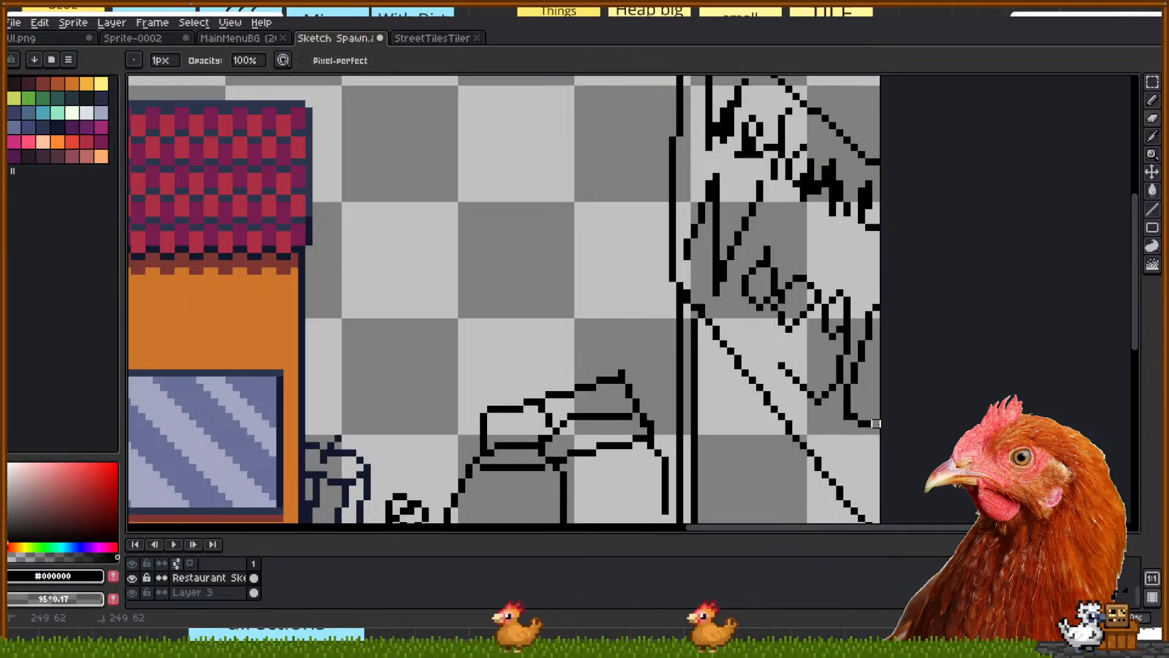
scroll(840, 453, "down", 2)
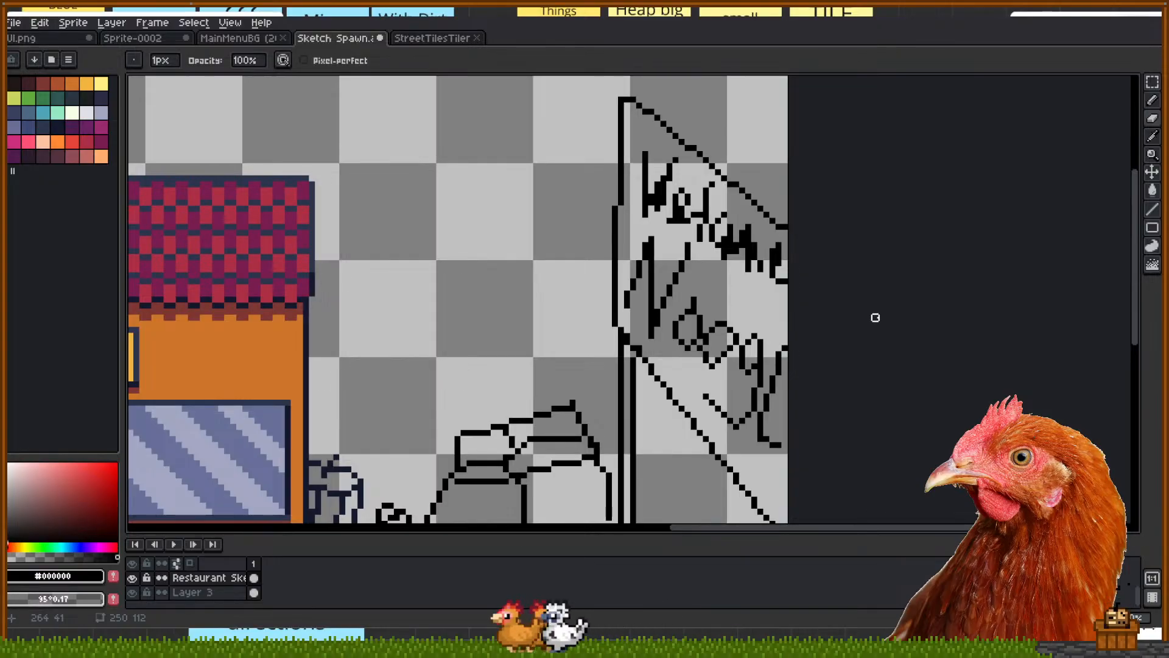
left_click_drag(475, 233, 652, 292)
key("b")
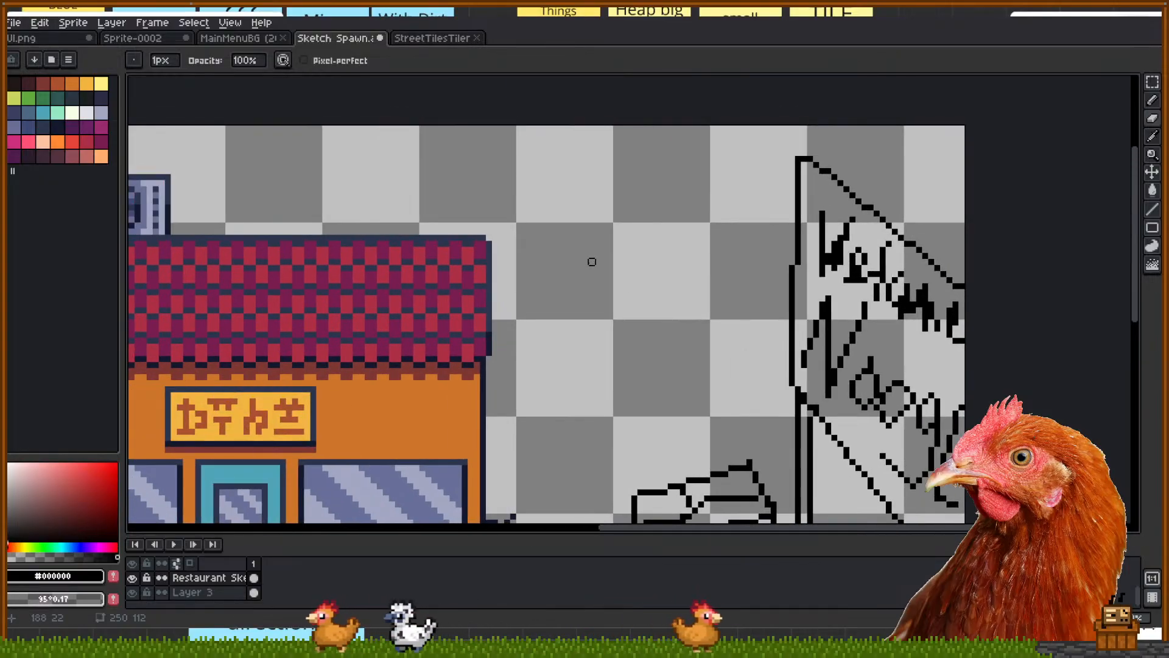
mouse_move(530, 252)
left_mouse_down()
mouse_move(530, 306)
mouse_move(539, 250)
mouse_move(554, 315)
mouse_move(597, 283)
left_mouse_up()
left_click_drag(604, 243, 604, 322)
left_click_drag(609, 281, 592, 335)
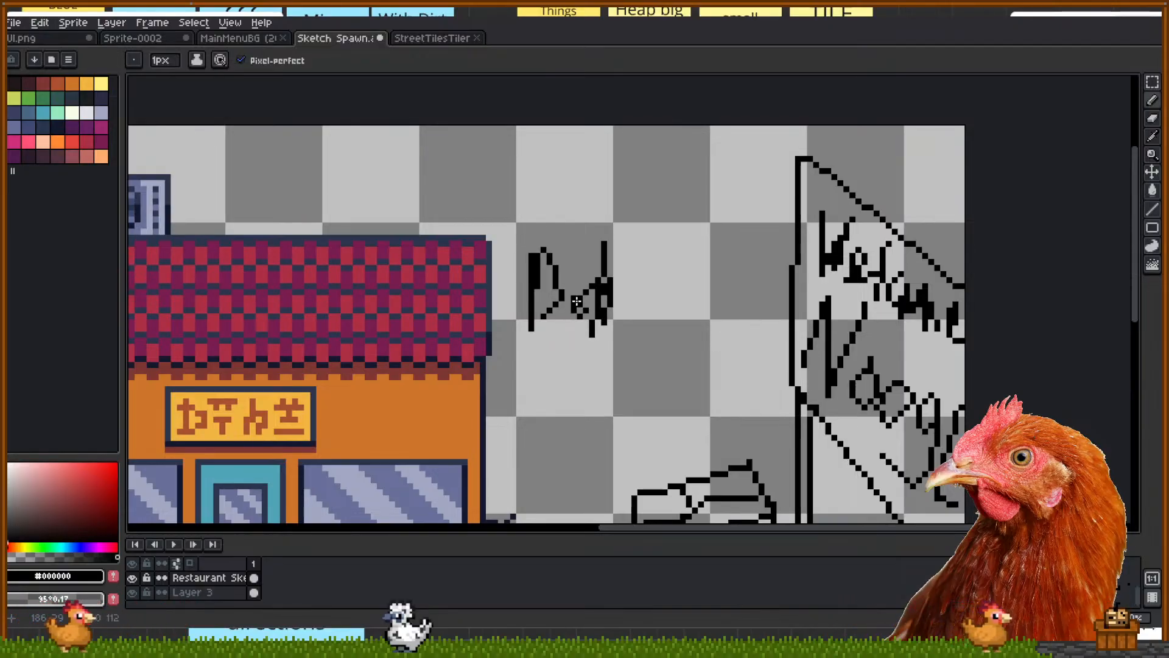
left_click_drag(656, 296, 616, 284)
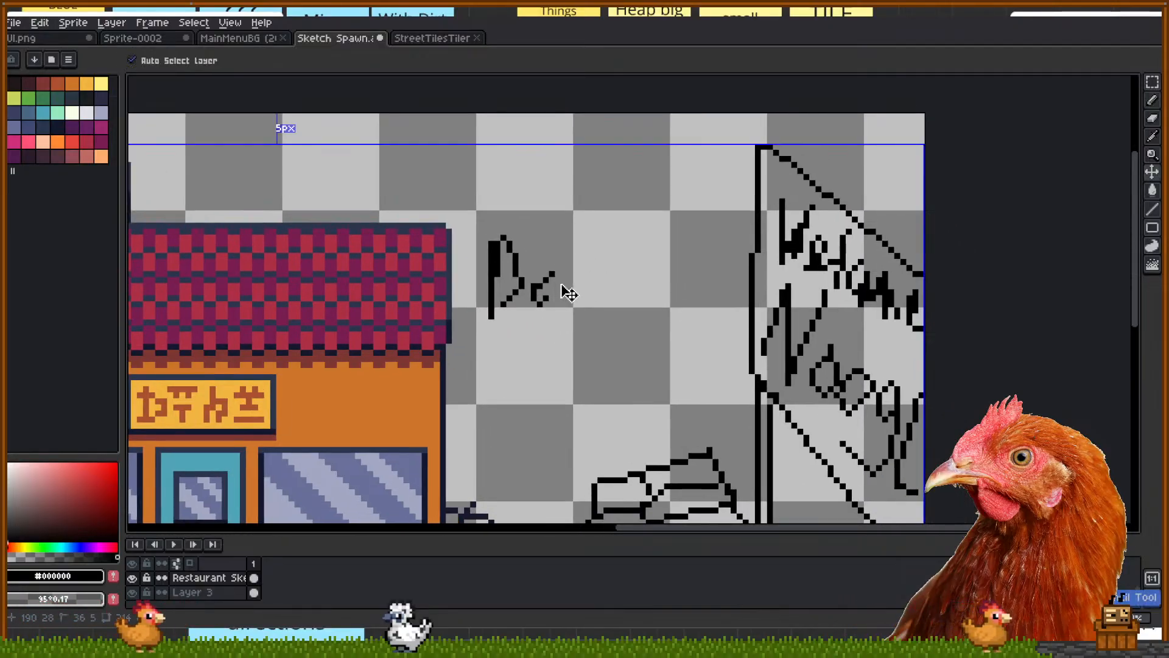
key("b")
key("ctrl+z")
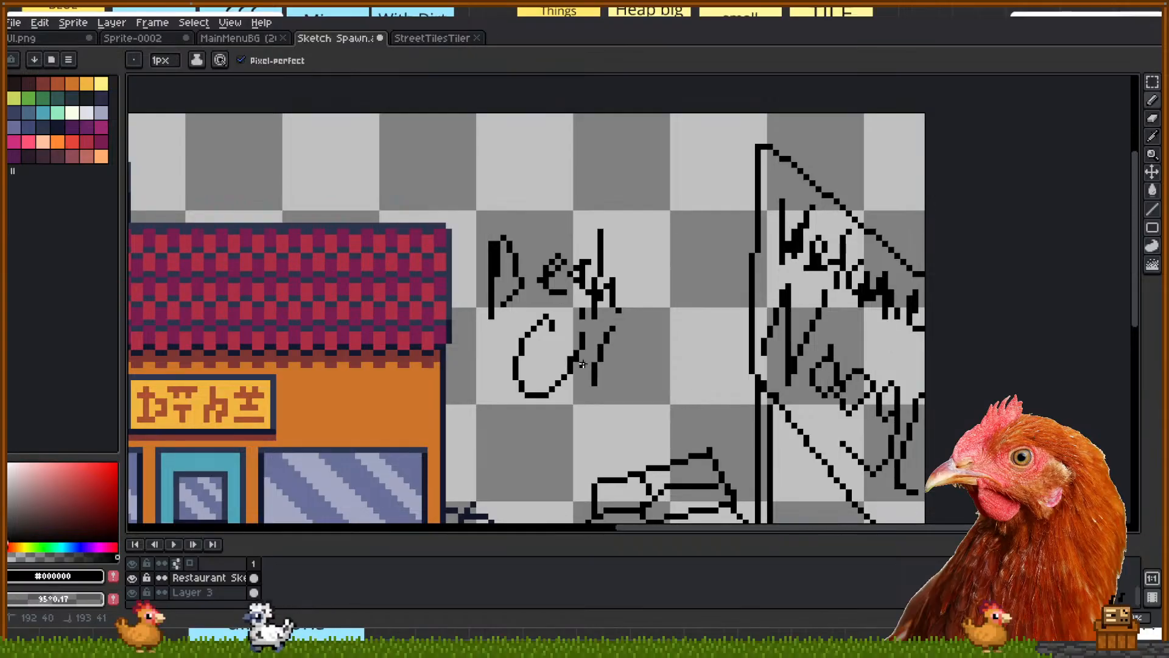
key("v")
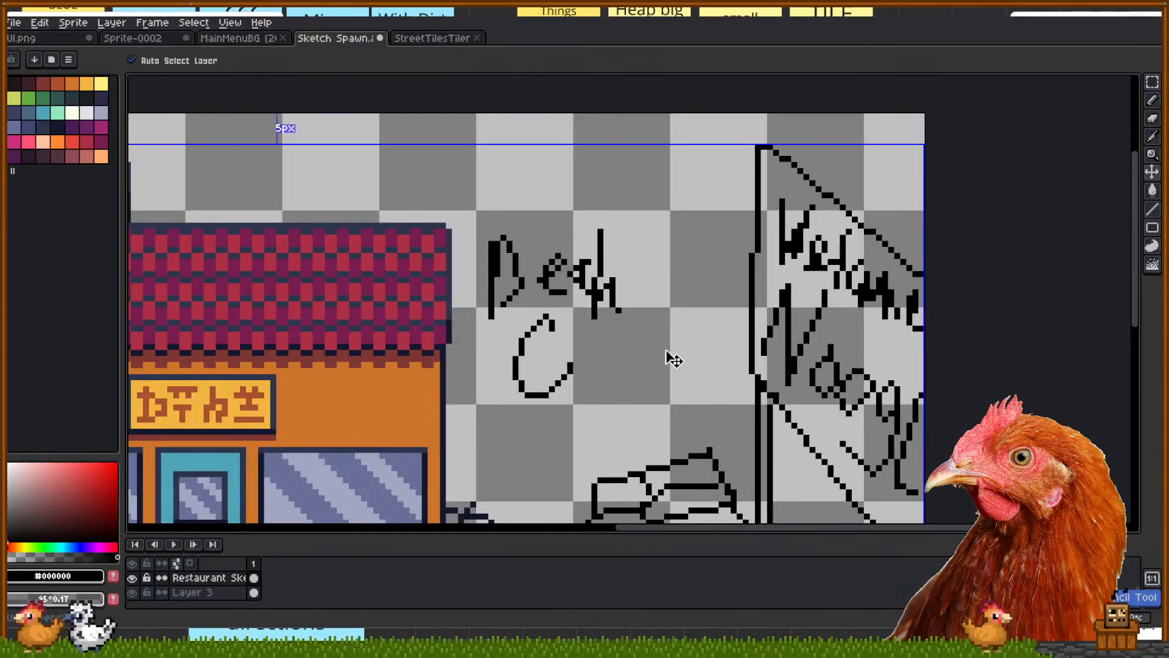
key("b")
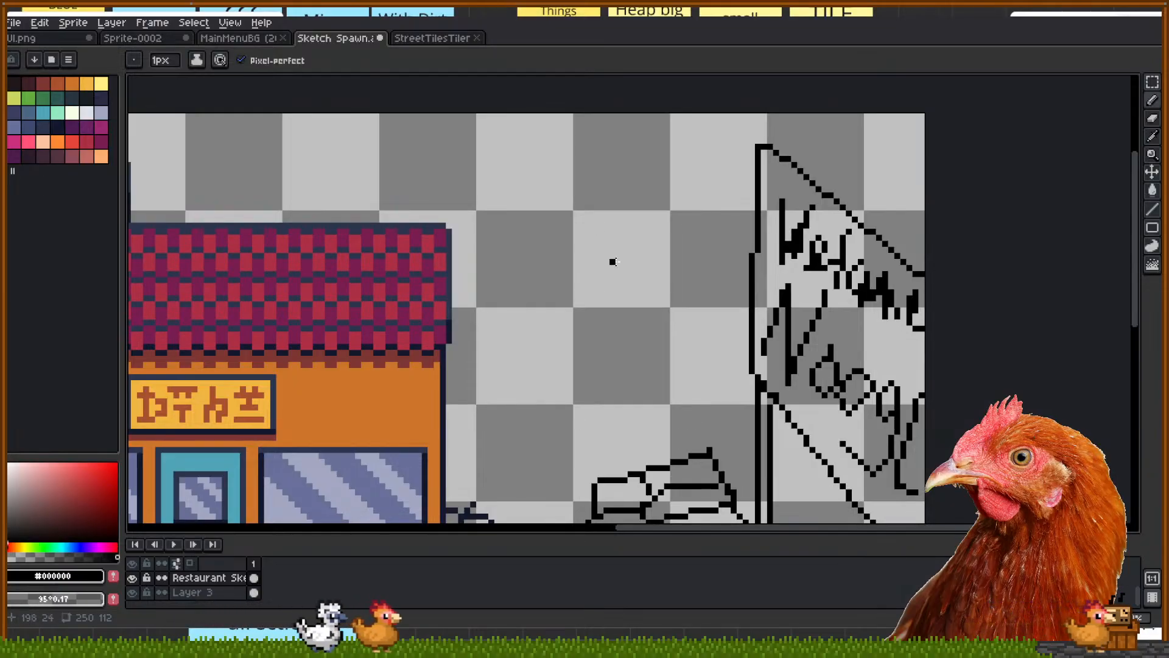
left_click_drag(599, 316, 657, 300)
mouse_move(542, 190)
left_mouse_down()
mouse_move(556, 282)
mouse_move(566, 259)
mouse_move(619, 264)
left_mouse_up()
mouse_move(659, 193)
left_mouse_down()
mouse_move(673, 251)
mouse_move(728, 211)
left_mouse_up()
left_click(690, 201)
left_click_drag(742, 196, 748, 225)
left_click_drag(763, 207, 644, 317)
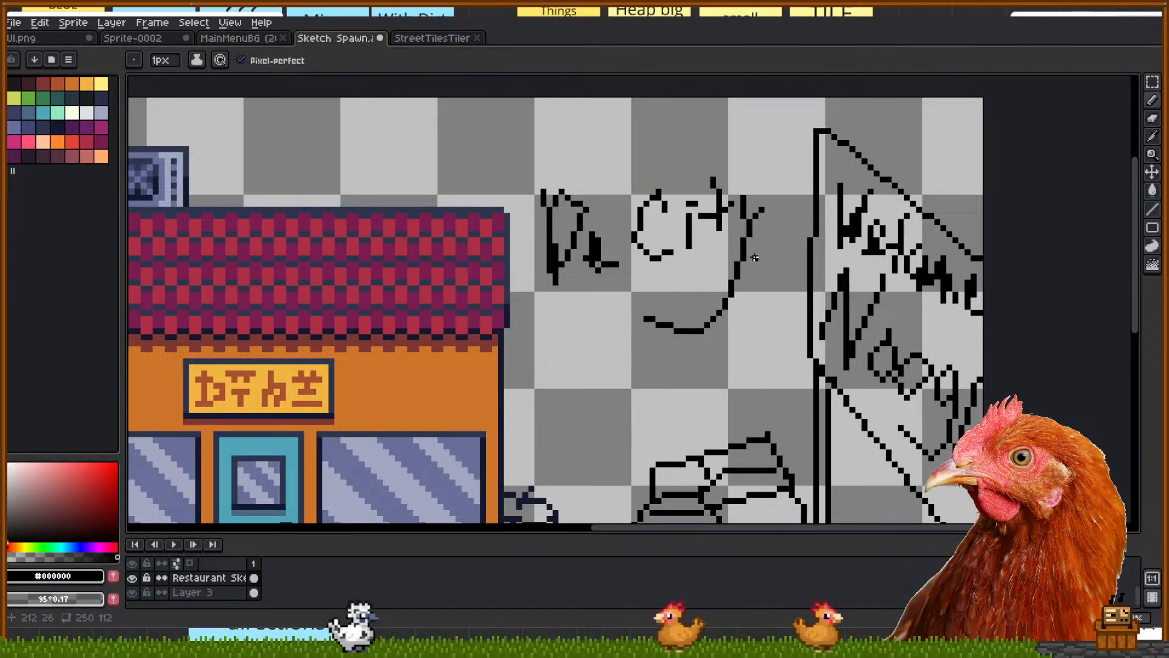
key("ctrl+z")
key("ctrl+z")
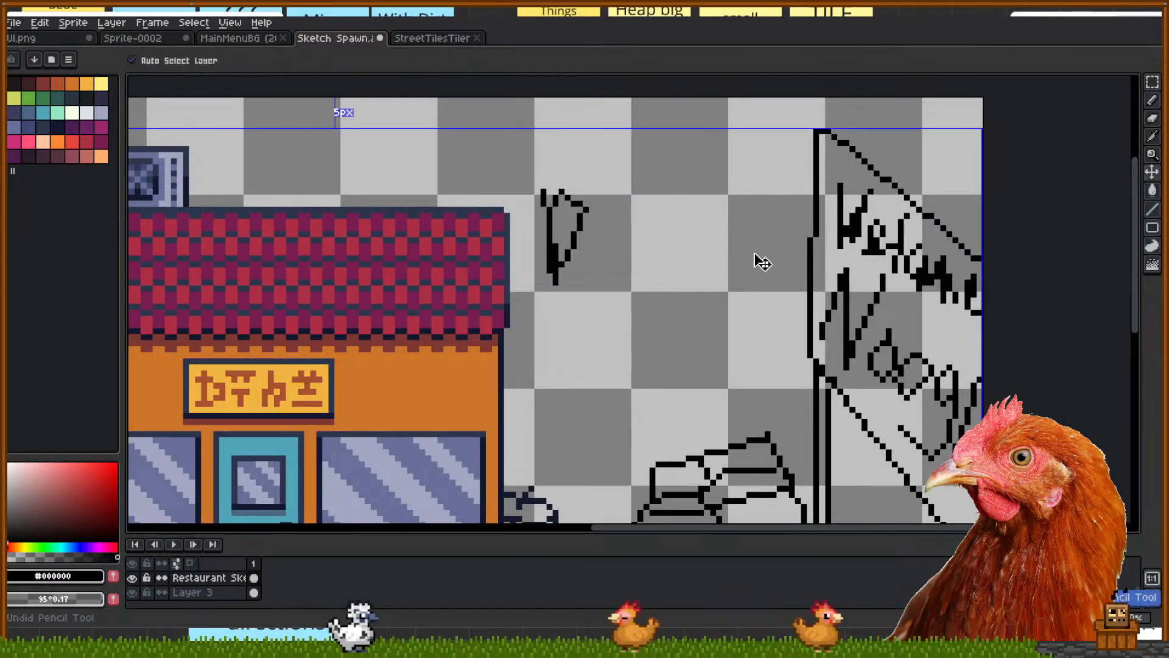
key("ctrl+z")
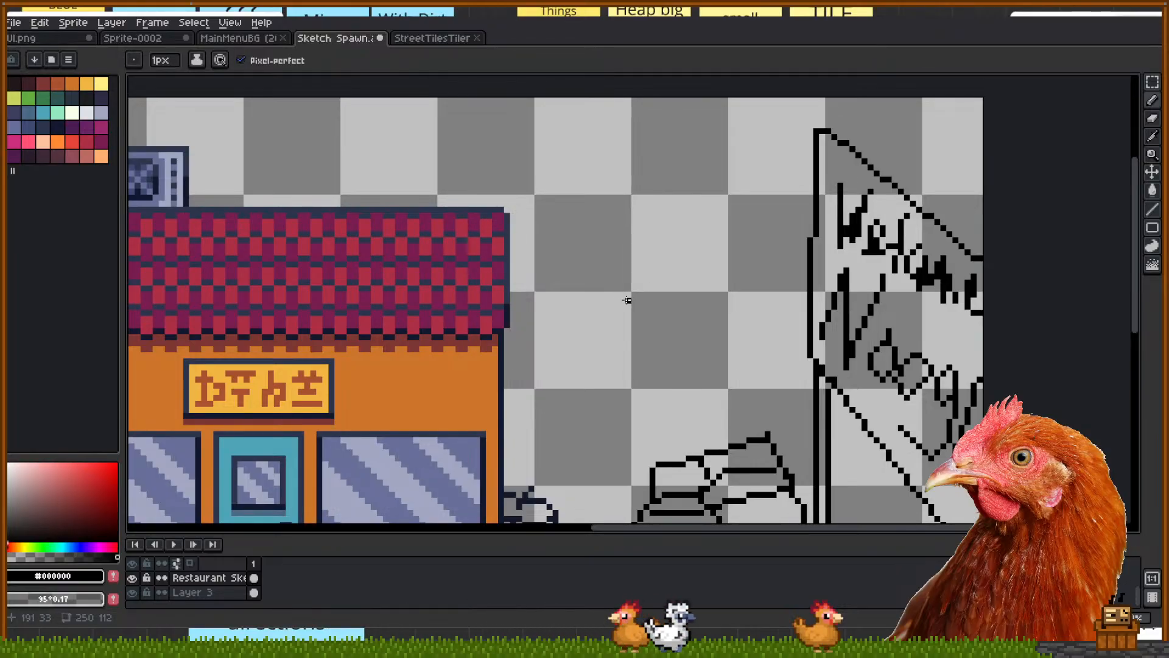
scroll(640, 305, "down", 2)
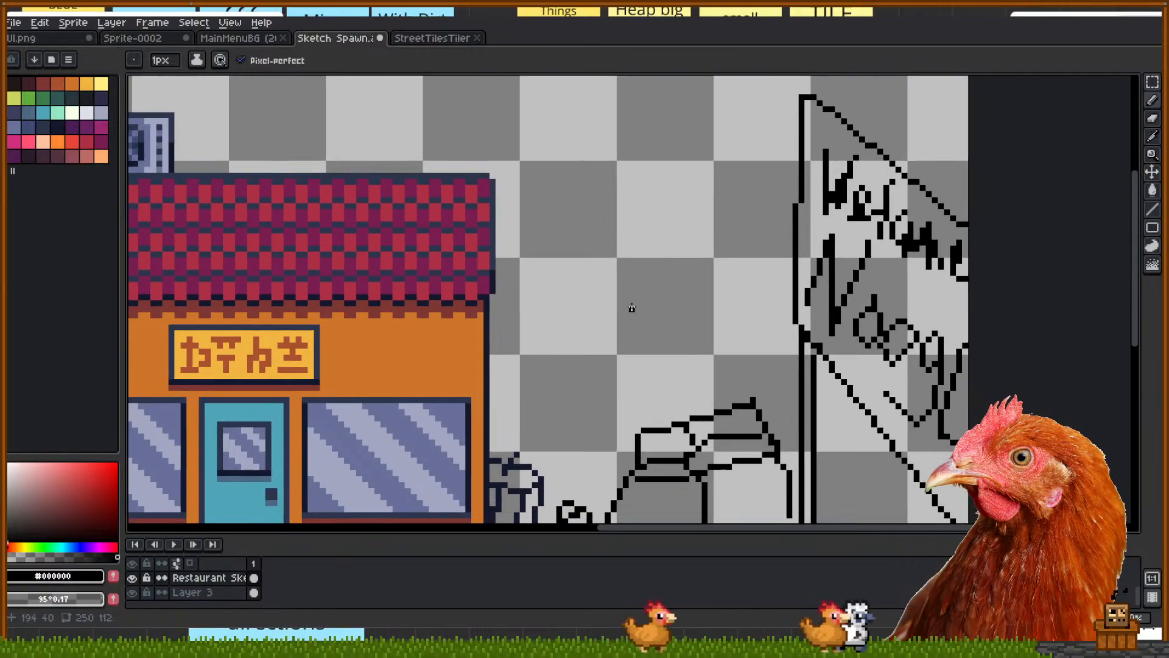
mouse_move(541, 357)
left_mouse_down()
mouse_move(541, 275)
mouse_move(565, 254)
left_mouse_up()
left_click_drag(596, 323, 588, 284)
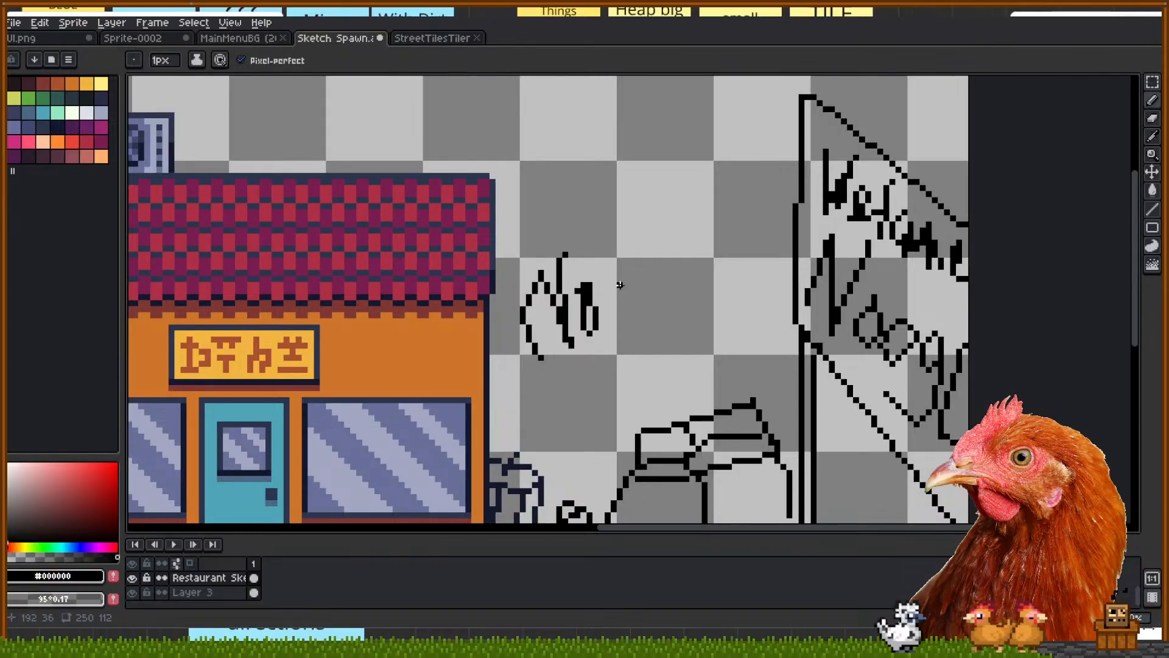
key("ctrl+z")
key("ctrl+z")
left_click_drag(877, 321, 758, 302)
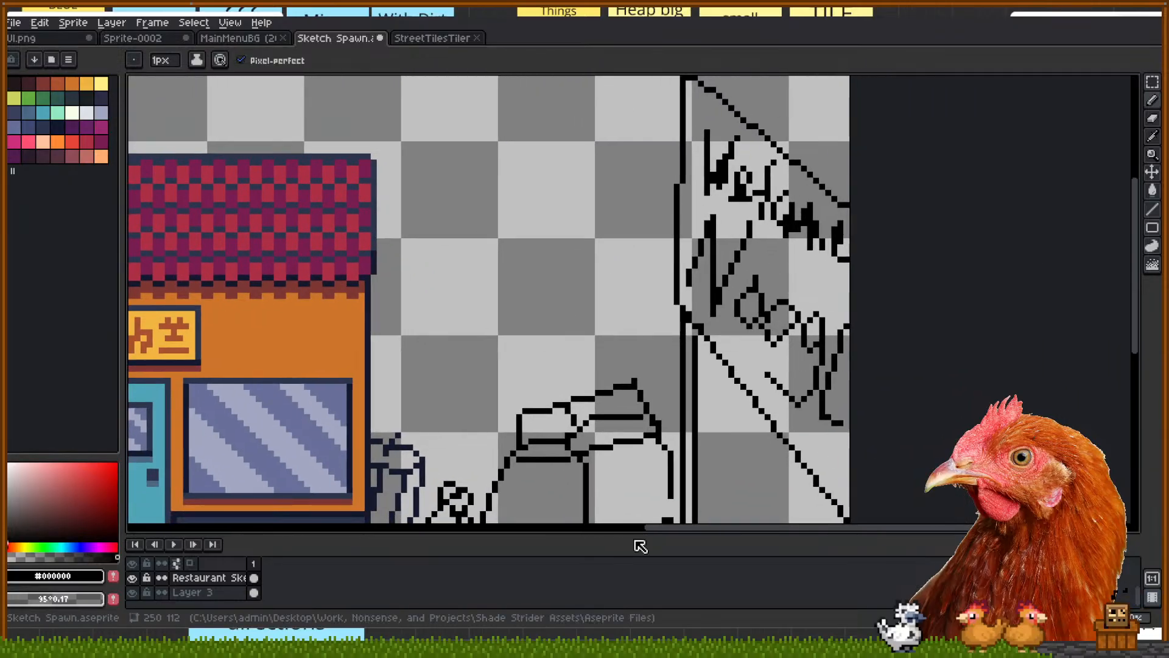
scroll(683, 369, "down", 3)
On Layer 2, select the traffic light and move it right toward the café table
left_click_drag(643, 365, 717, 317)
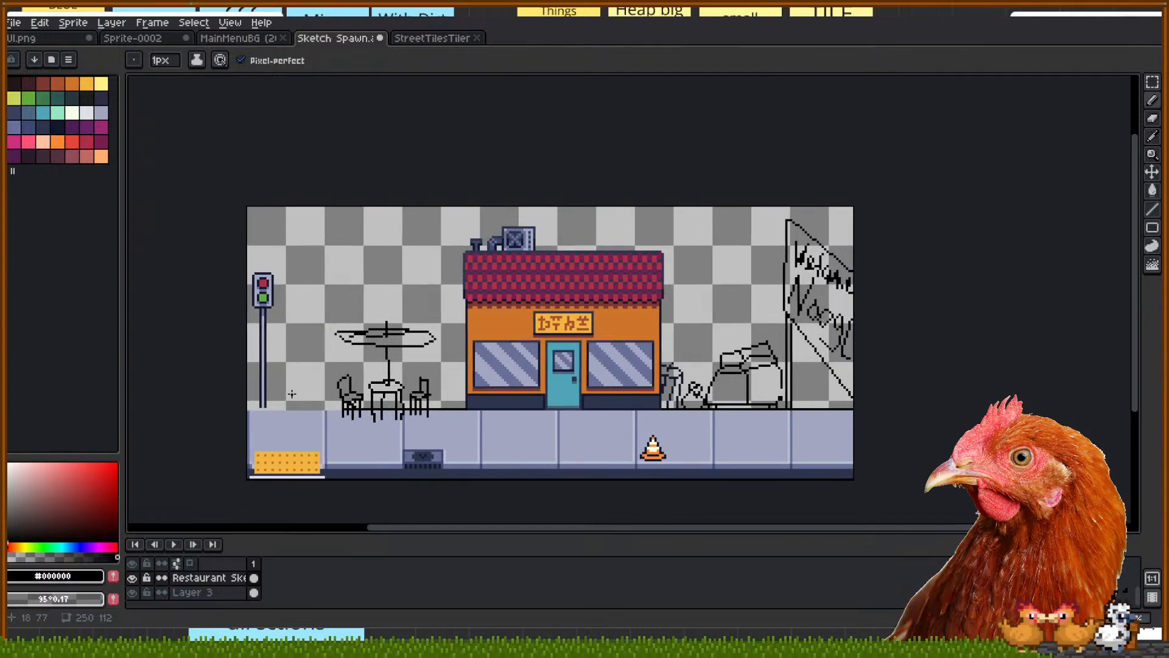
mouse_move(501, 280)
left_mouse_down()
mouse_move(519, 263)
mouse_move(509, 271)
left_mouse_up()
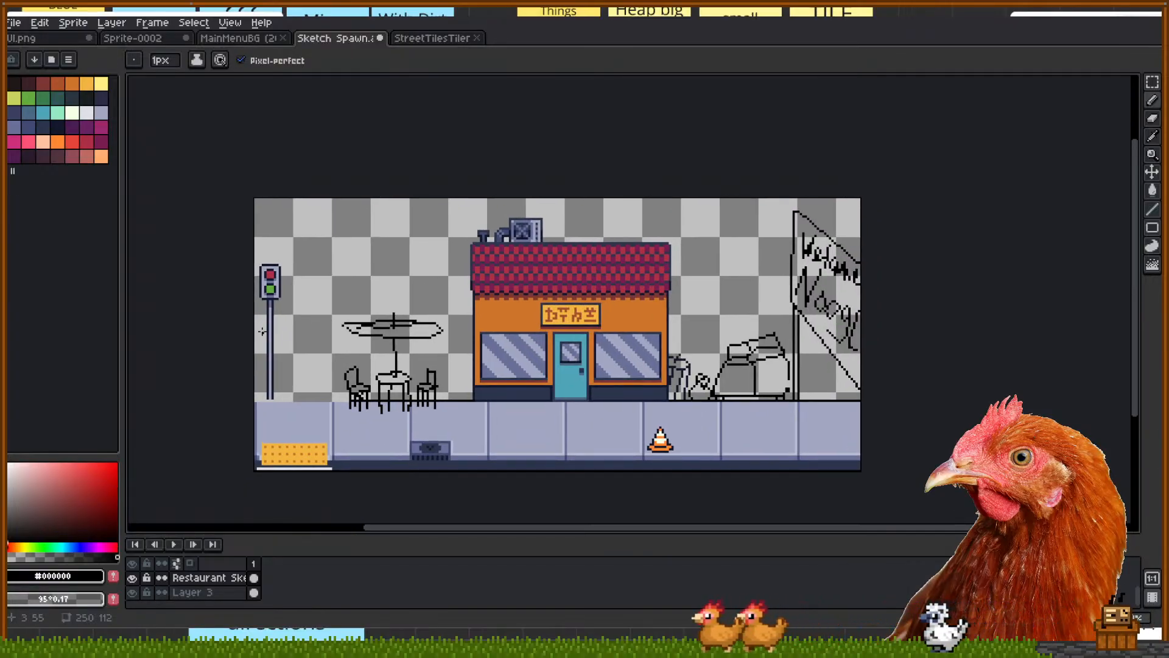
scroll(264, 336, "up", 1)
key("m")
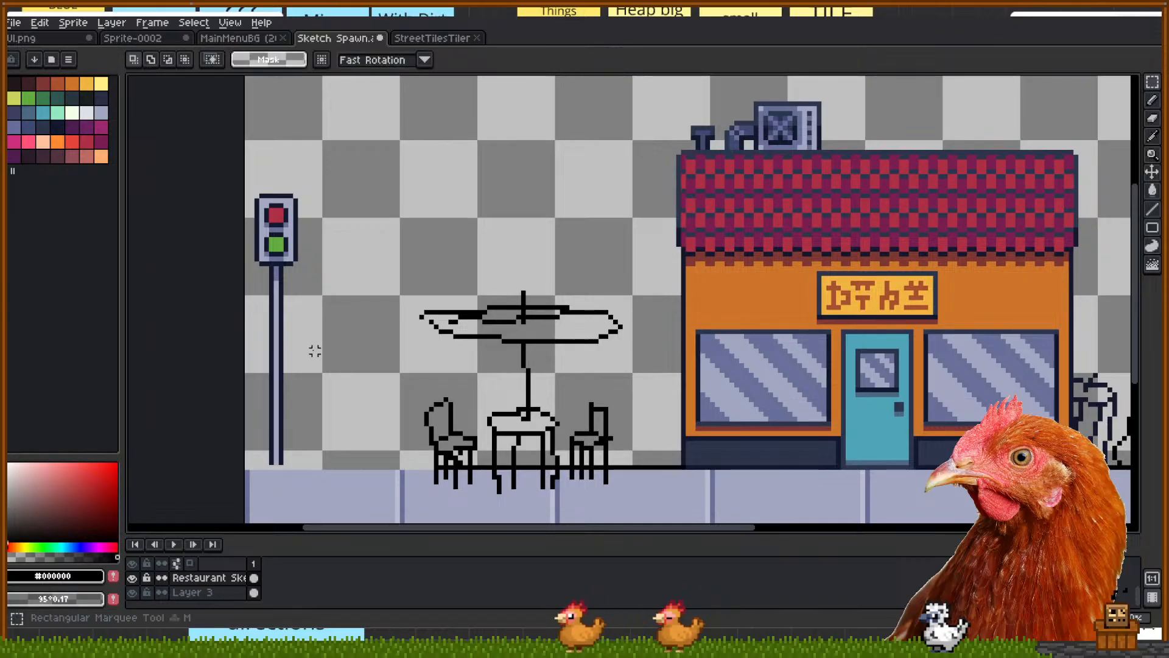
mouse_move(246, 181)
left_mouse_down()
mouse_move(314, 380)
mouse_move(325, 463)
left_mouse_up()
scroll(213, 583, "up", 1)
left_click(213, 578)
left_click_drag(286, 385, 395, 376)
left_click(470, 376)
Select the floor line under the café table and extend the selection along it
left_click_drag(625, 352, 462, 287)
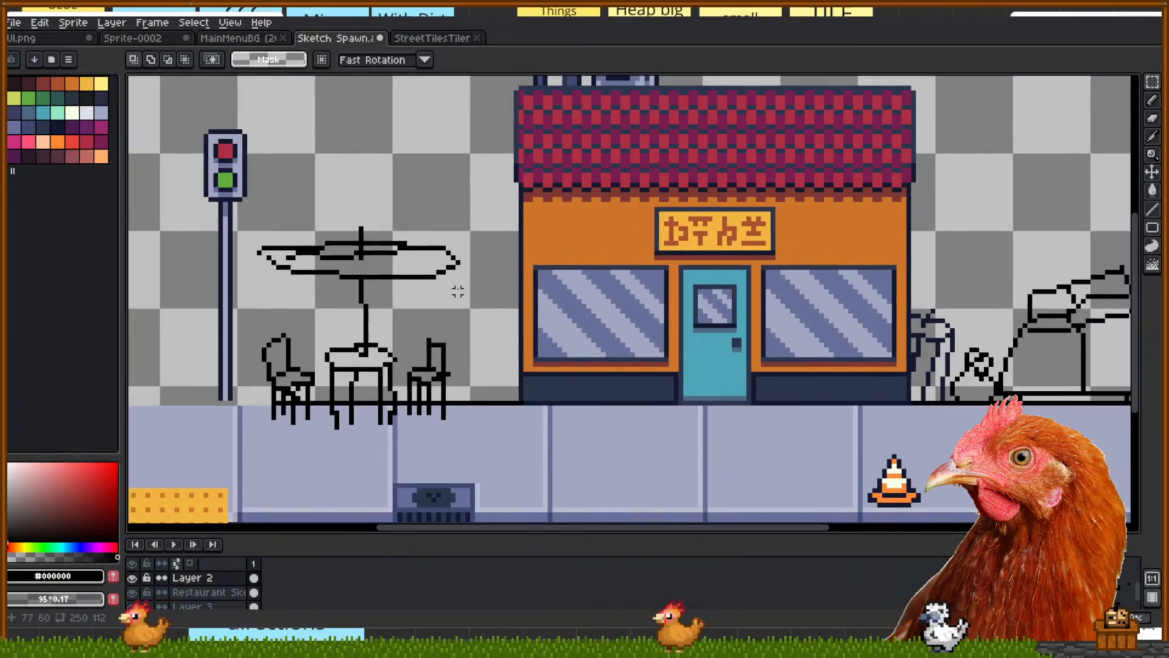
left_click_drag(326, 400, 354, 403)
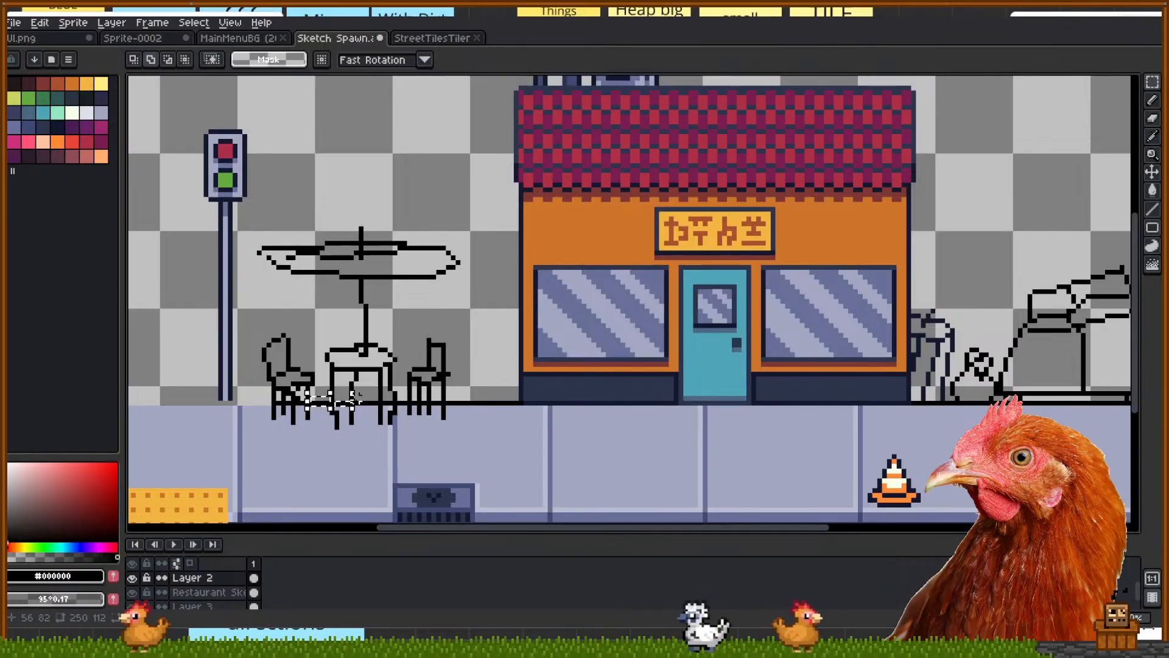
scroll(354, 404, "up", 1)
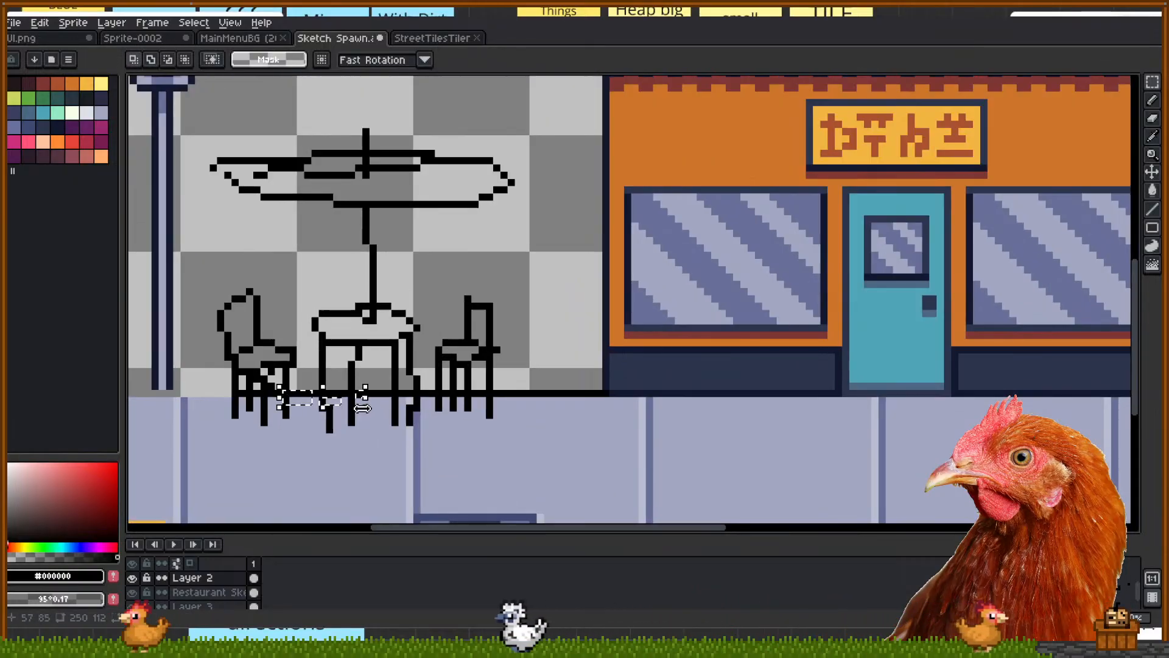
scroll(363, 408, "up", 2)
left_click_drag(472, 384, 1005, 384)
scroll(875, 303, "down", 1)
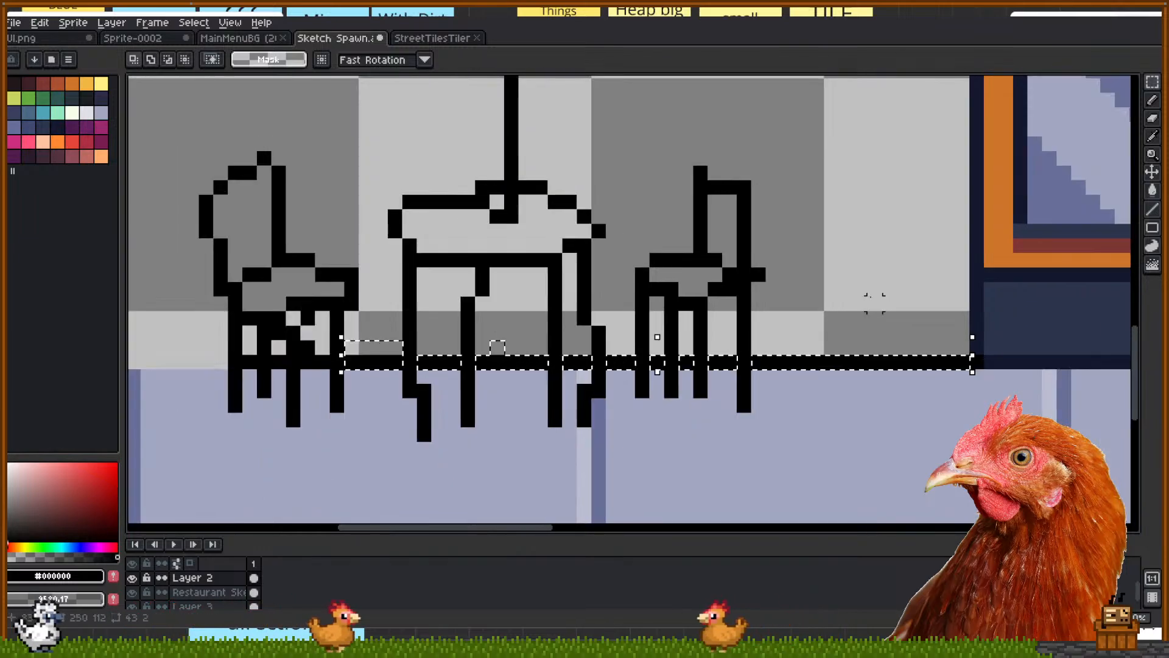
scroll(875, 303, "down", 1)
left_click_drag(875, 303, 441, 319)
Stretch the selection over the floor strip beside the restaurant, then switch to the restaurant sketch layer
left_click_drag(497, 368, 506, 370)
left_click_drag(780, 352, 197, 376)
scroll(737, 402, "up", 2)
left_click_drag(628, 399, 426, 413)
left_click_drag(444, 370, 947, 437)
scroll(236, 397, "down", 4)
left_click_drag(525, 464, 903, 464)
scroll(866, 385, "down", 2)
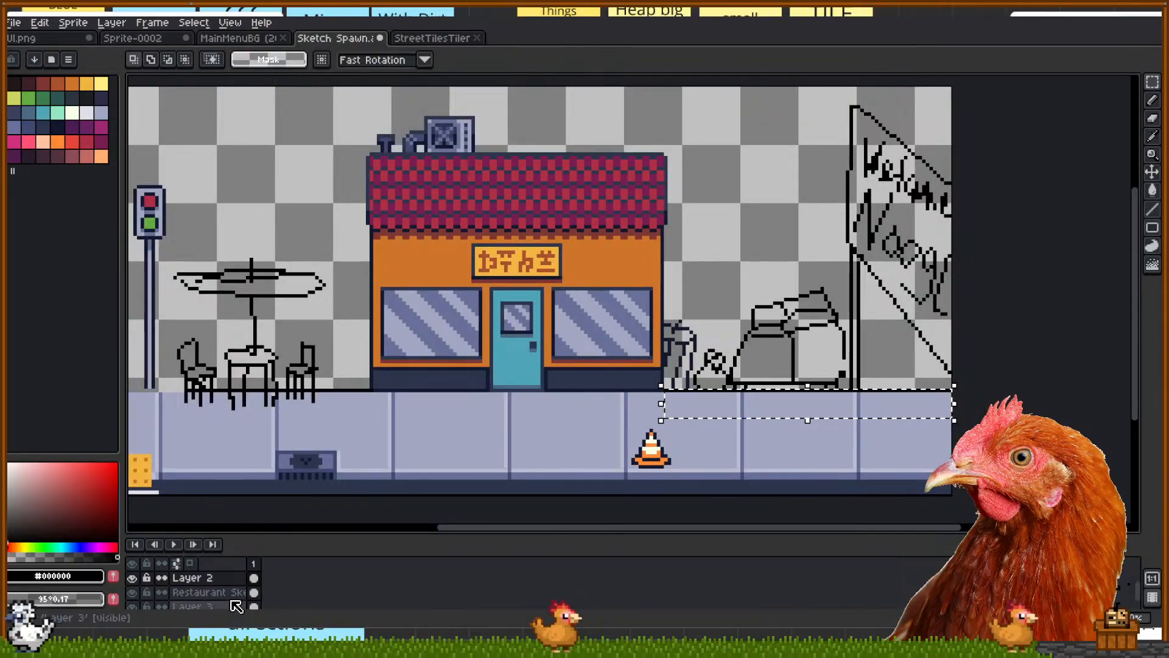
left_click(201, 592)
left_click(339, 346)
Select the floor line under the chairs, including the gaps between chair legs
left_click_drag(325, 360, 541, 337)
scroll(550, 375, "up", 3)
left_click_drag(649, 354, 379, 355)
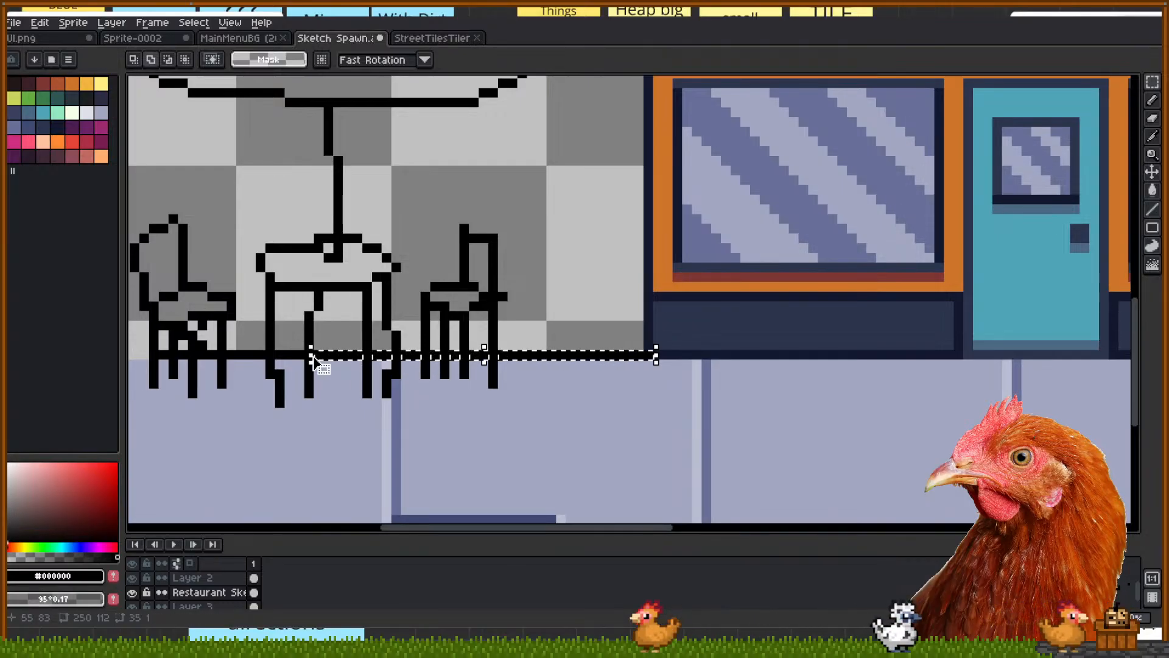
left_click_drag(232, 355, 194, 356)
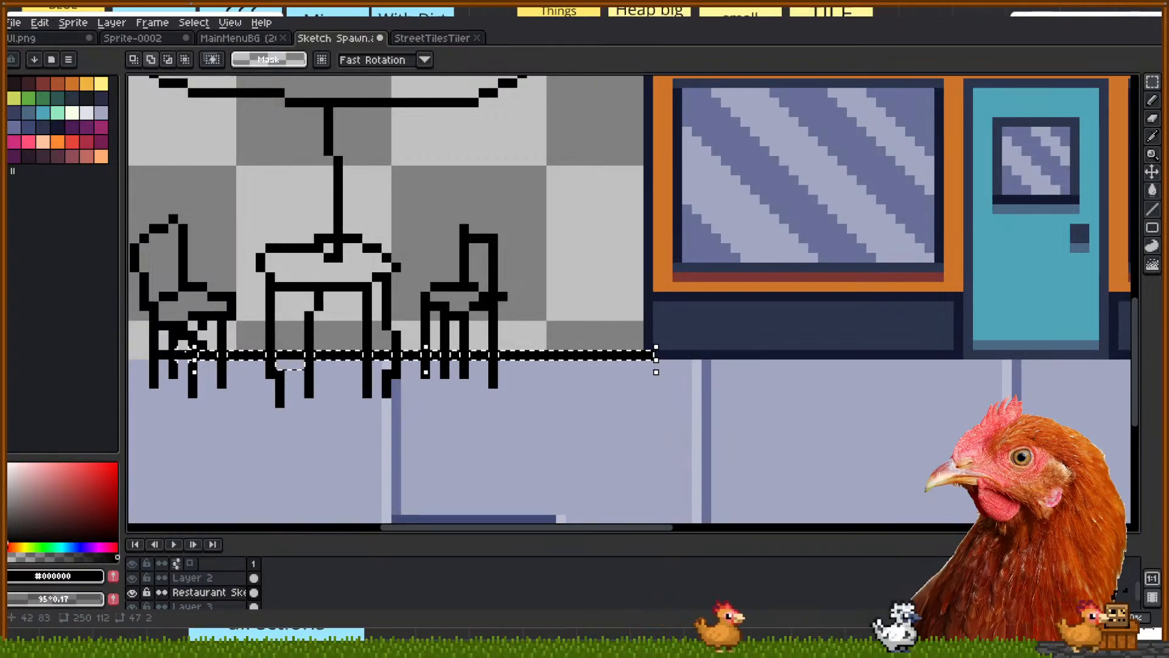
left_click(183, 355, "shift")
left_click(164, 355, "shift")
left_click_drag(260, 422, 384, 371)
scroll(333, 427, "down", 2)
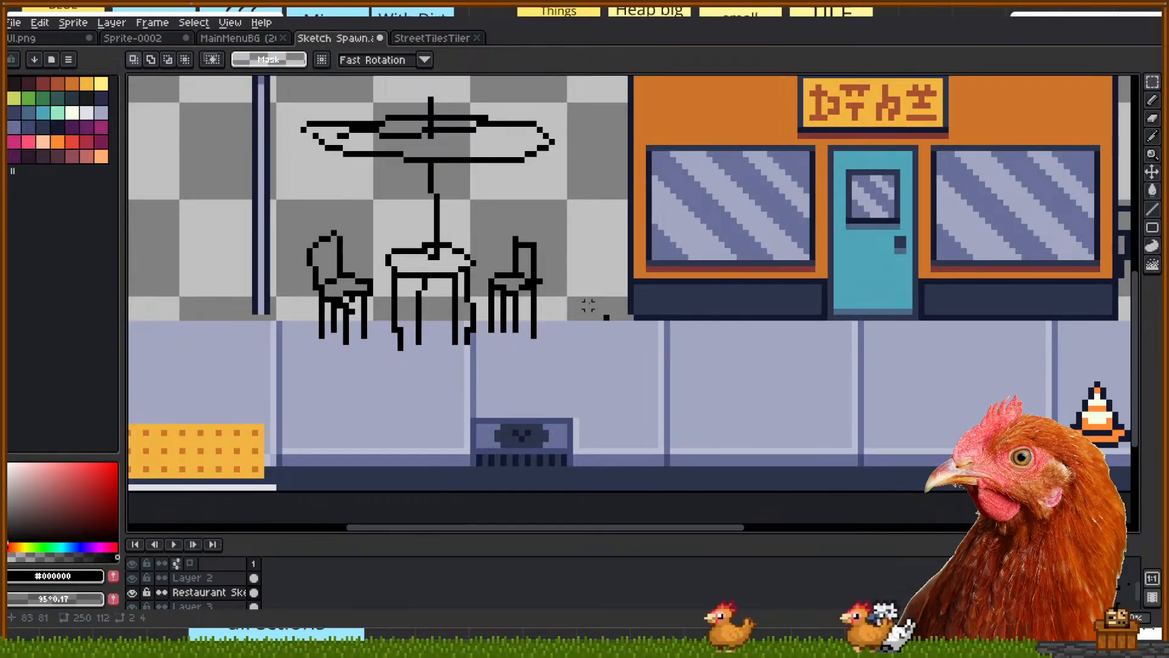
scroll(425, 368, "down", 2)
left_click_drag(576, 368, 529, 425)
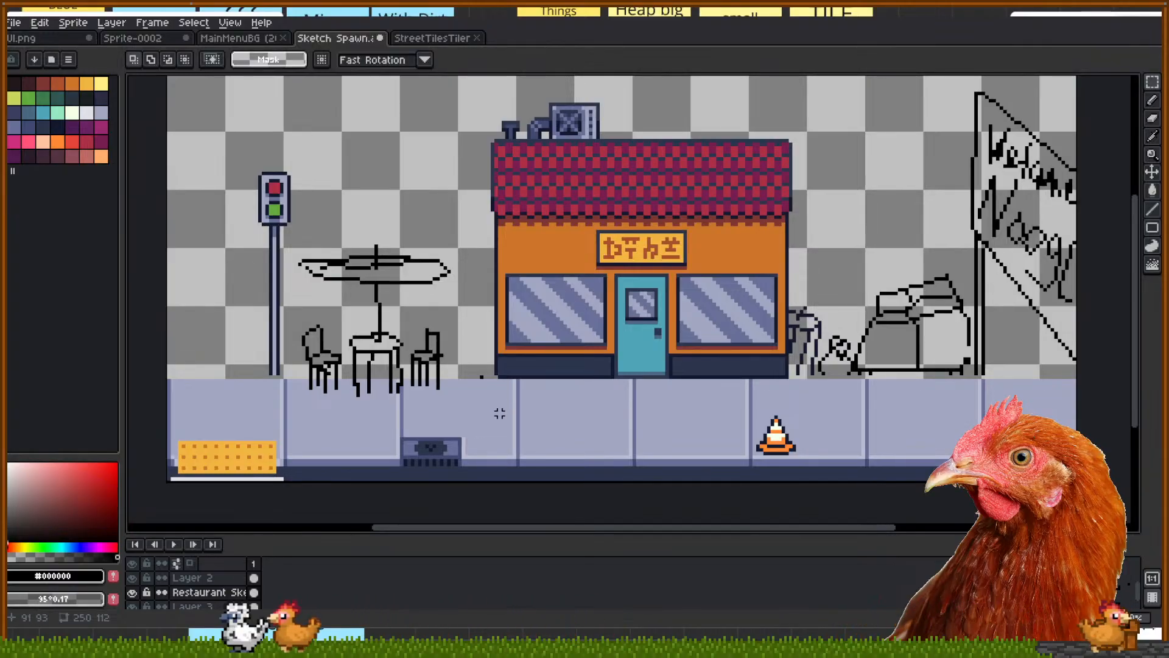
Sample the grate's dark slate blue #404973 as the pencil colour
key("i")
left_click(467, 471)
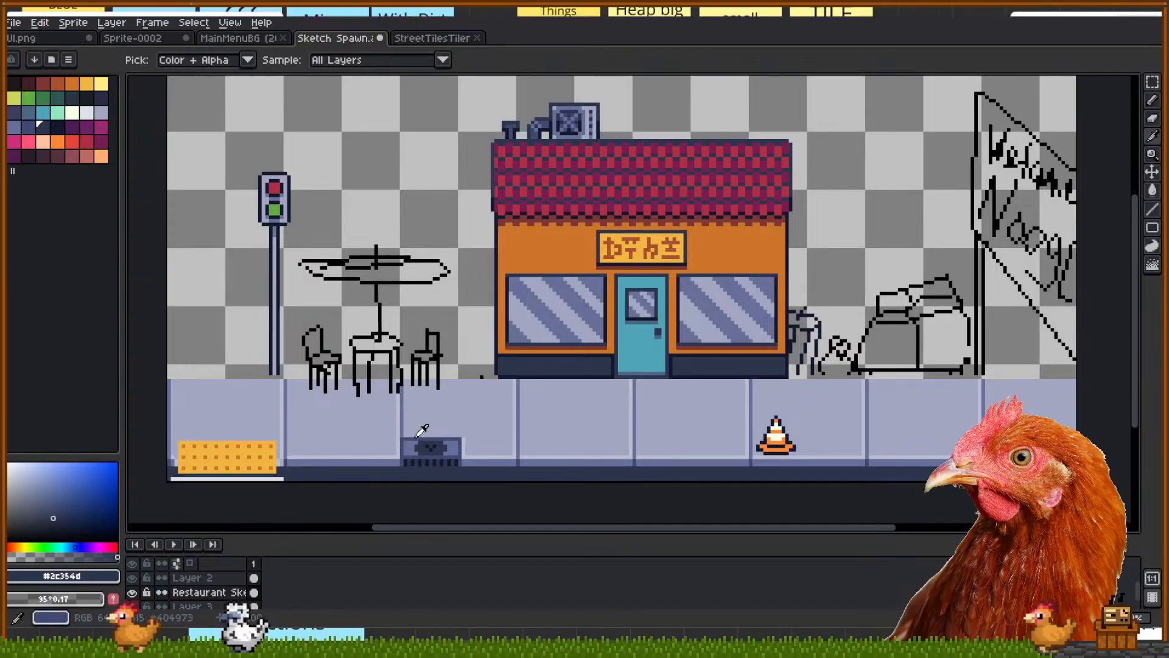
scroll(429, 416, "up", 2)
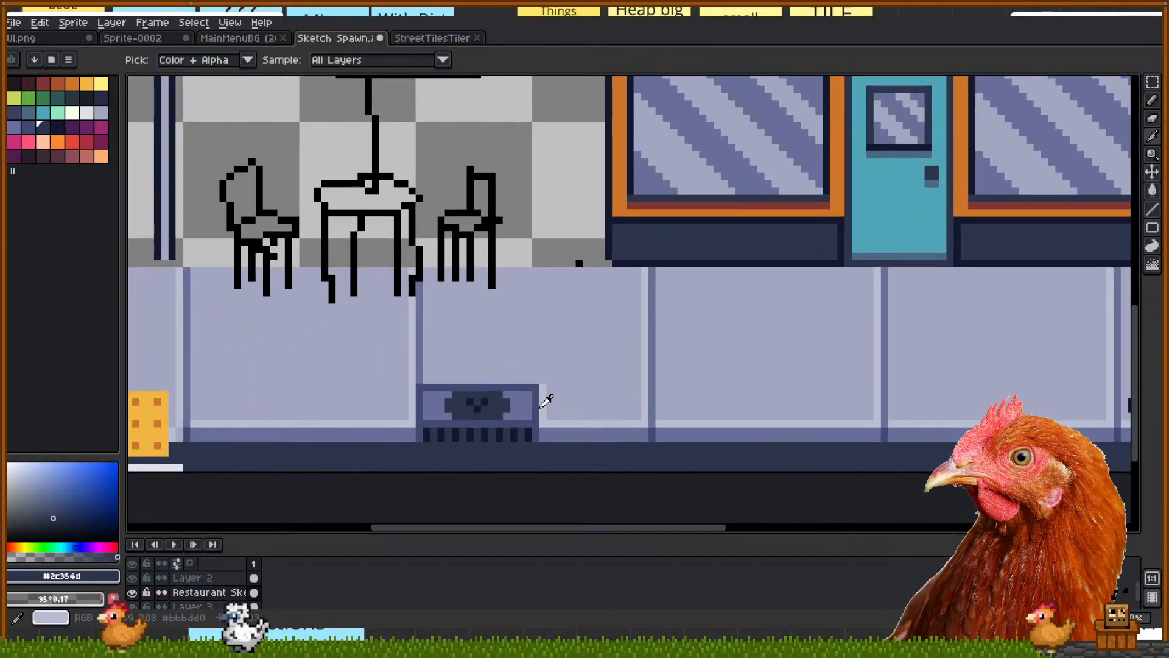
mouse_move(349, 250)
left_mouse_down()
mouse_move(520, 304)
mouse_move(601, 395)
left_mouse_up()
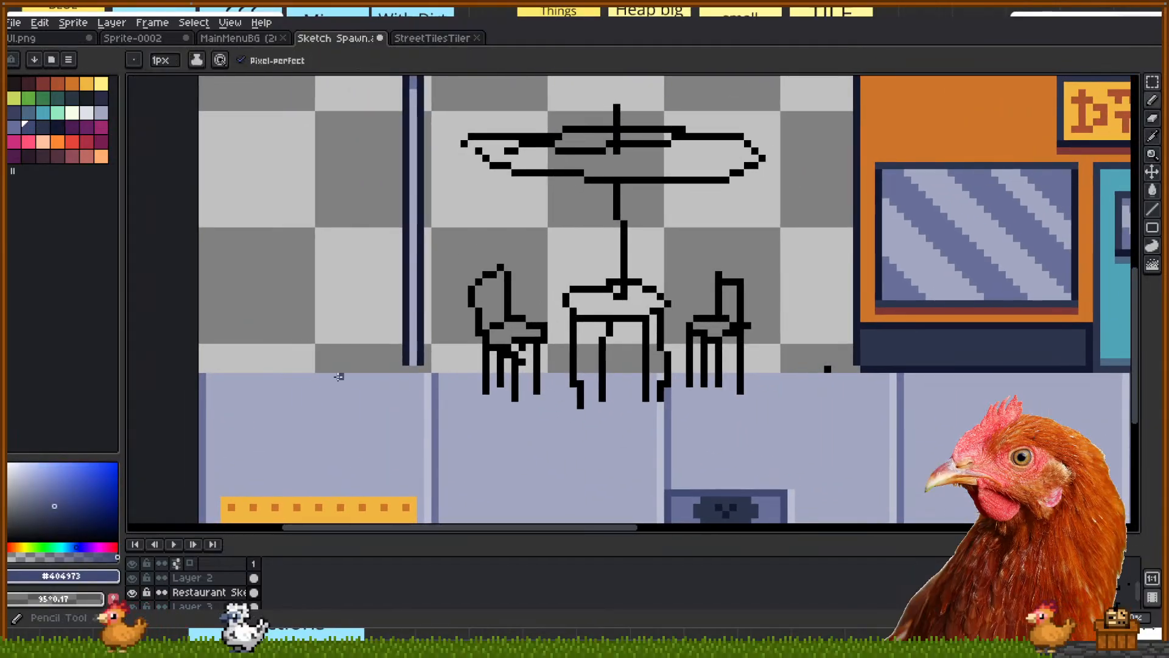
Switch to the StreetTilesTiler sprite and clear its tile selection
left_click_drag(393, 335, 195, 332)
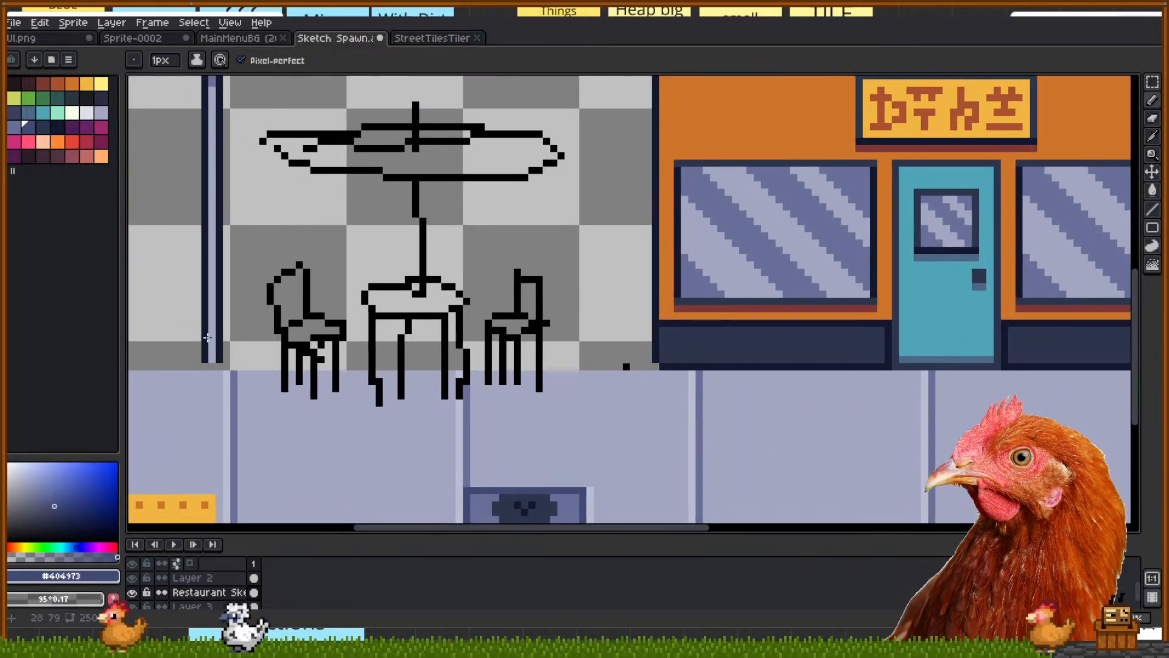
scroll(213, 340, "down", 1)
left_click(455, 36)
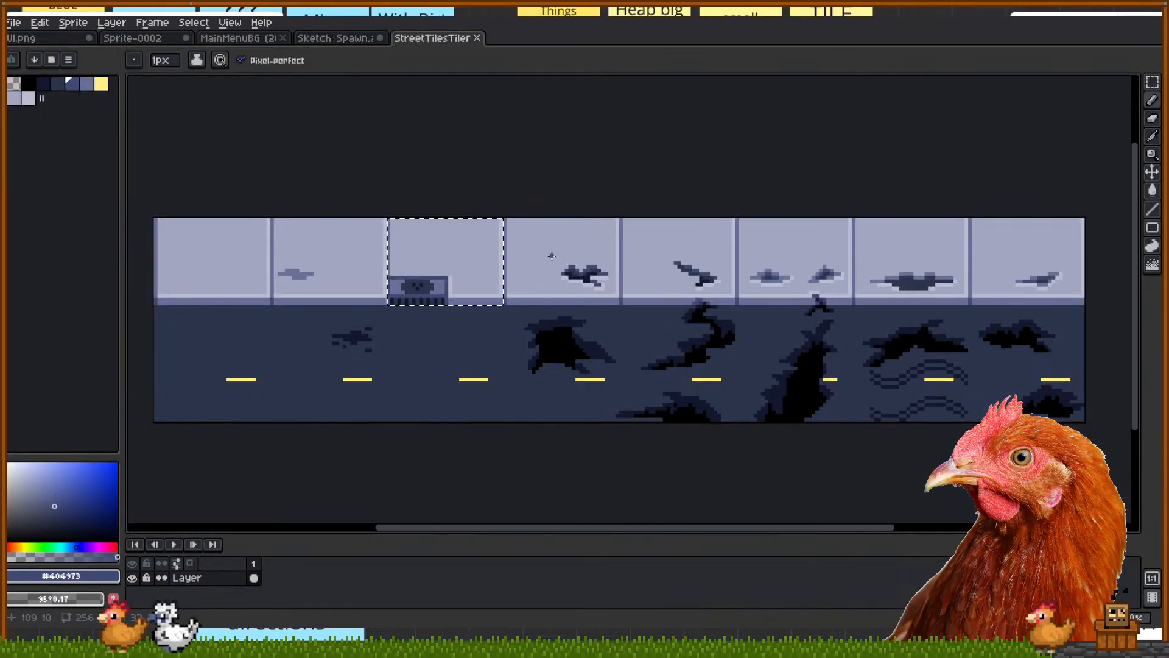
scroll(463, 280, "down", 1)
key("m")
left_click(486, 196)
left_click_drag(197, 152, 217, 157)
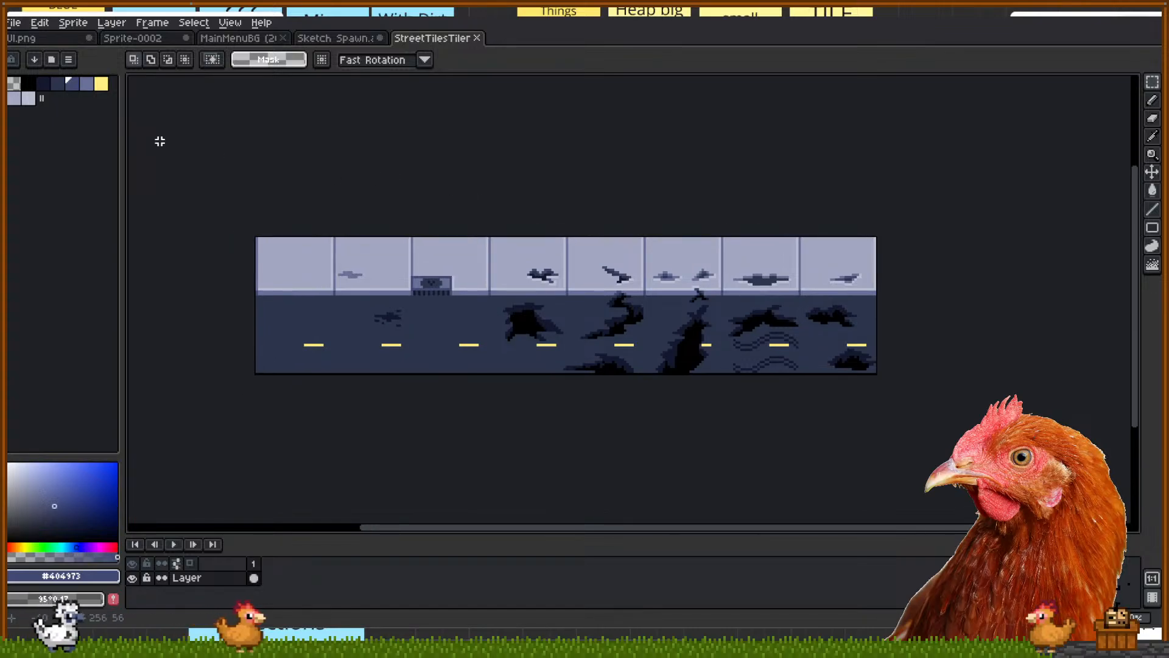
In Sprite > Canvas Size, enter a 4 px left border
left_click(81, 25)
left_click(112, 103)
left_click(982, 209)
type("4")
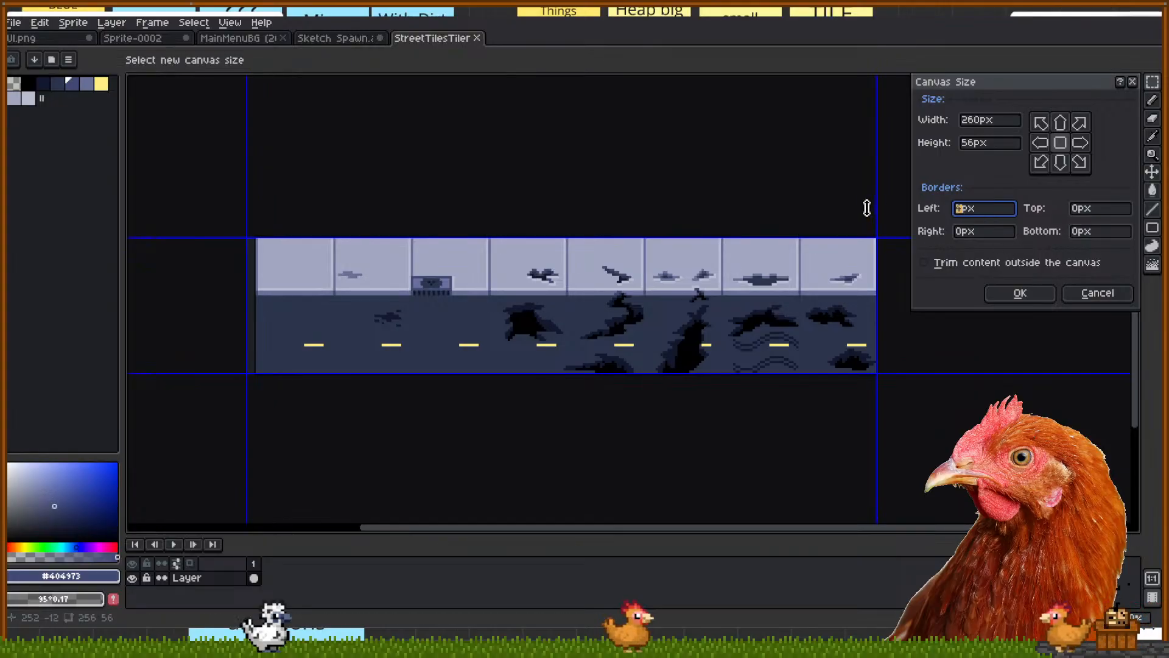
left_click_drag(712, 390, 691, 402)
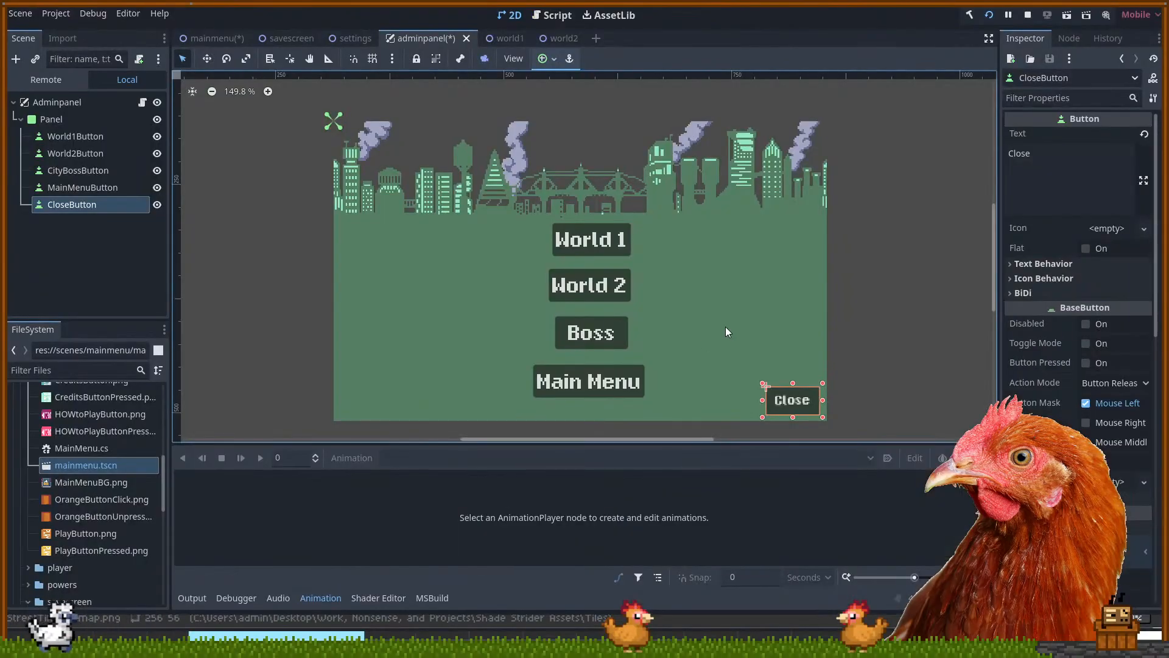
Collapse the mainmenu folder and close the adminpanel scene
scroll(85, 463, "up", 5)
scroll(67, 481, "down", 3)
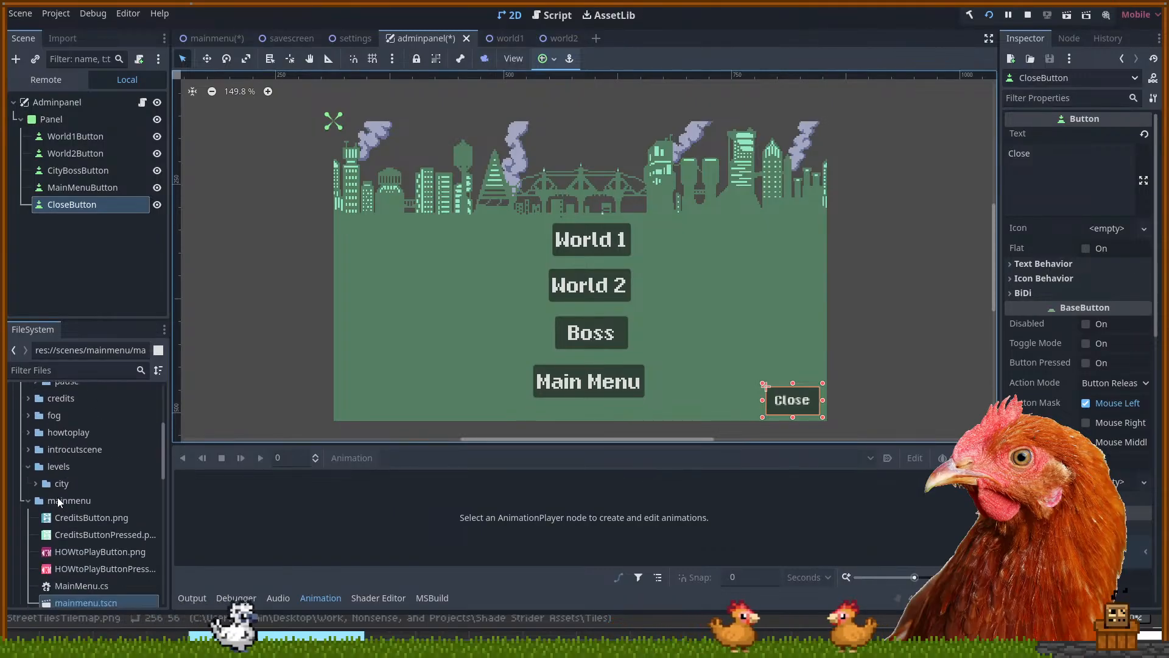
left_click(28, 502)
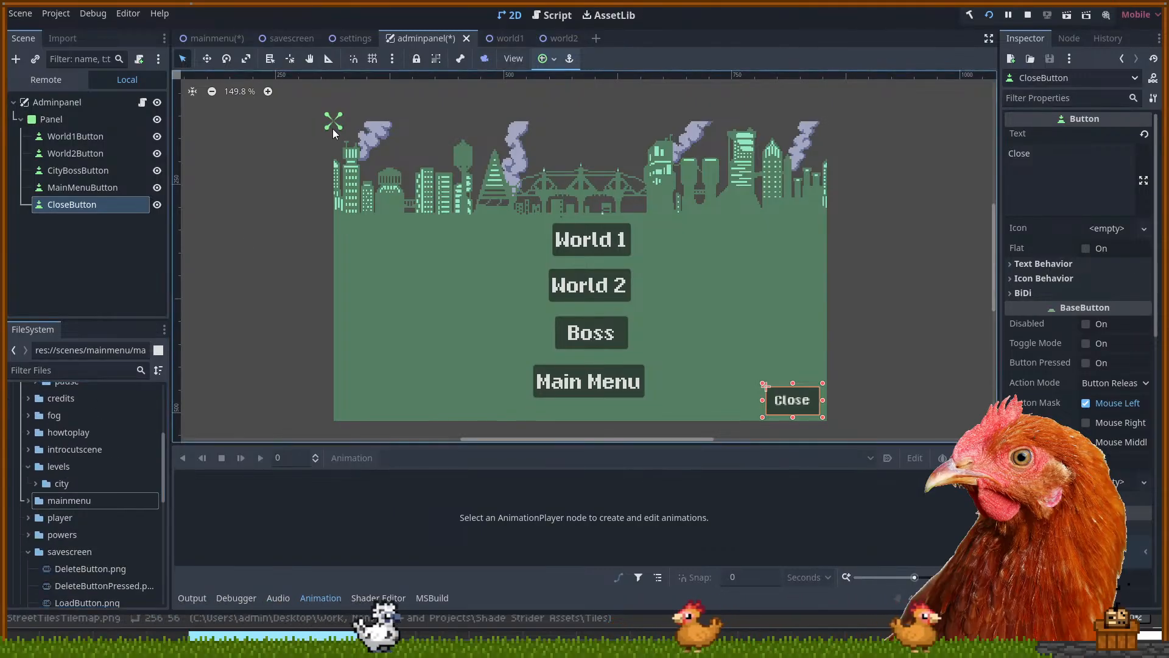
left_click(472, 38)
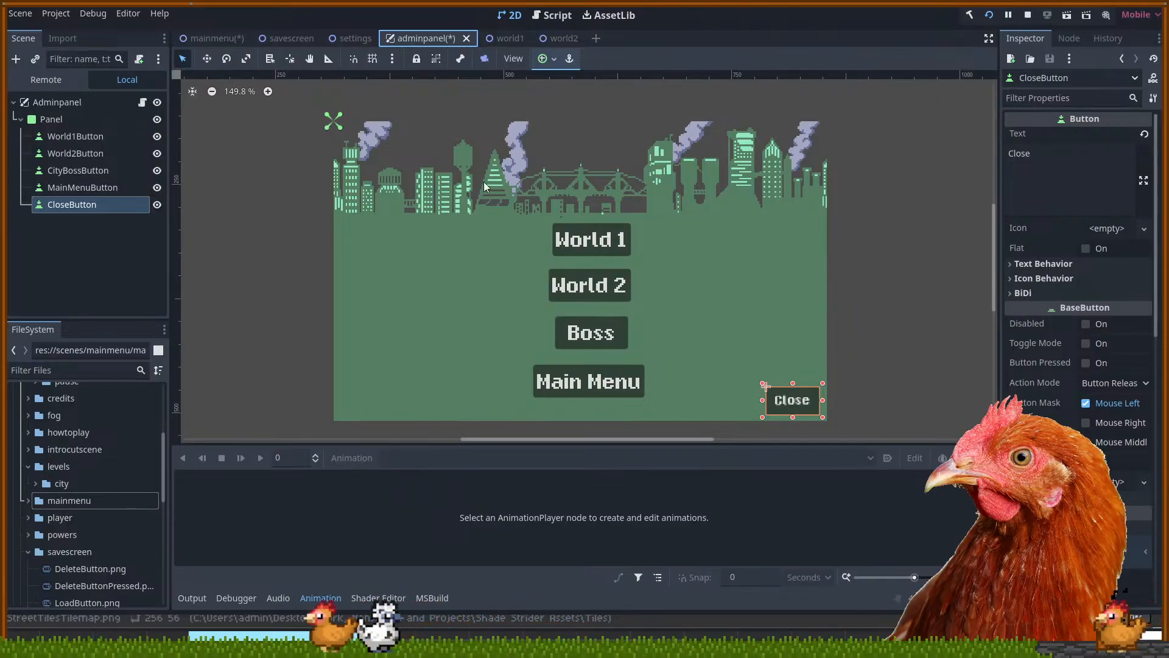
left_click(467, 38)
Switch to the world1 scene and select the Ground tile map layer
left_click(425, 41)
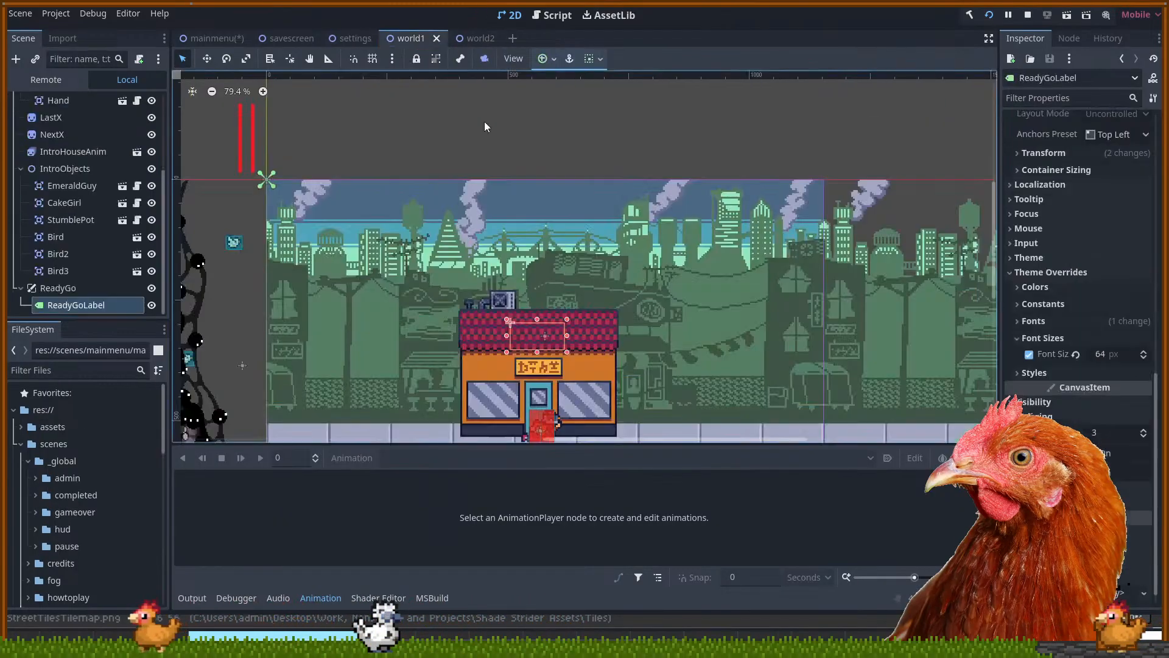
left_click_drag(619, 308, 620, 254)
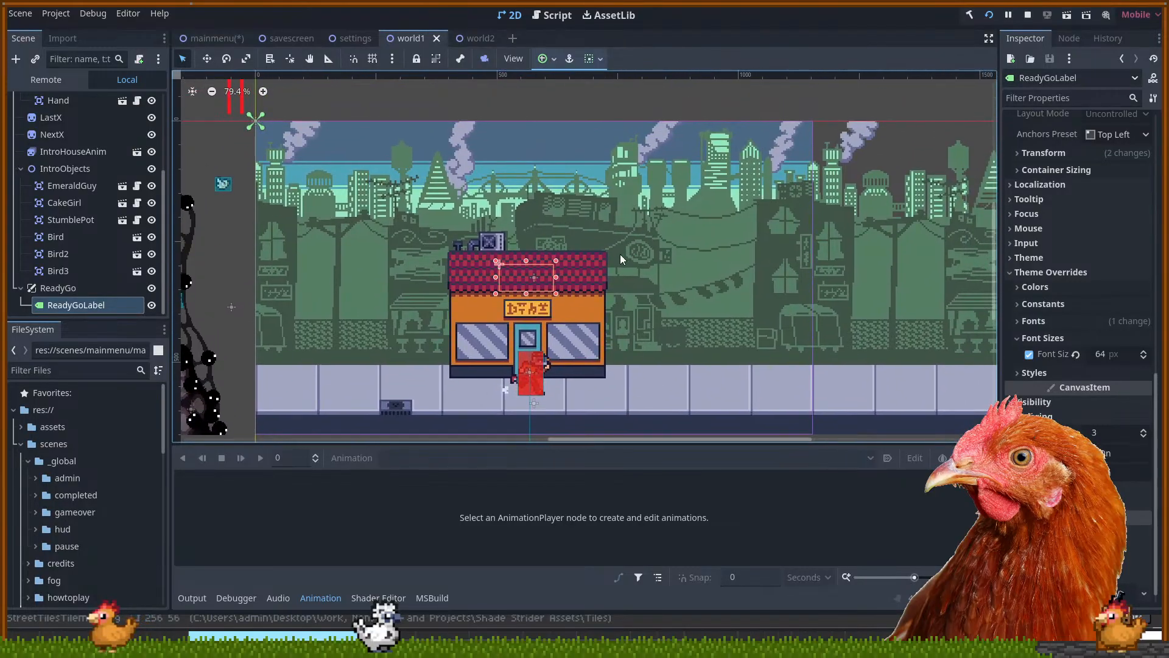
left_click(444, 400)
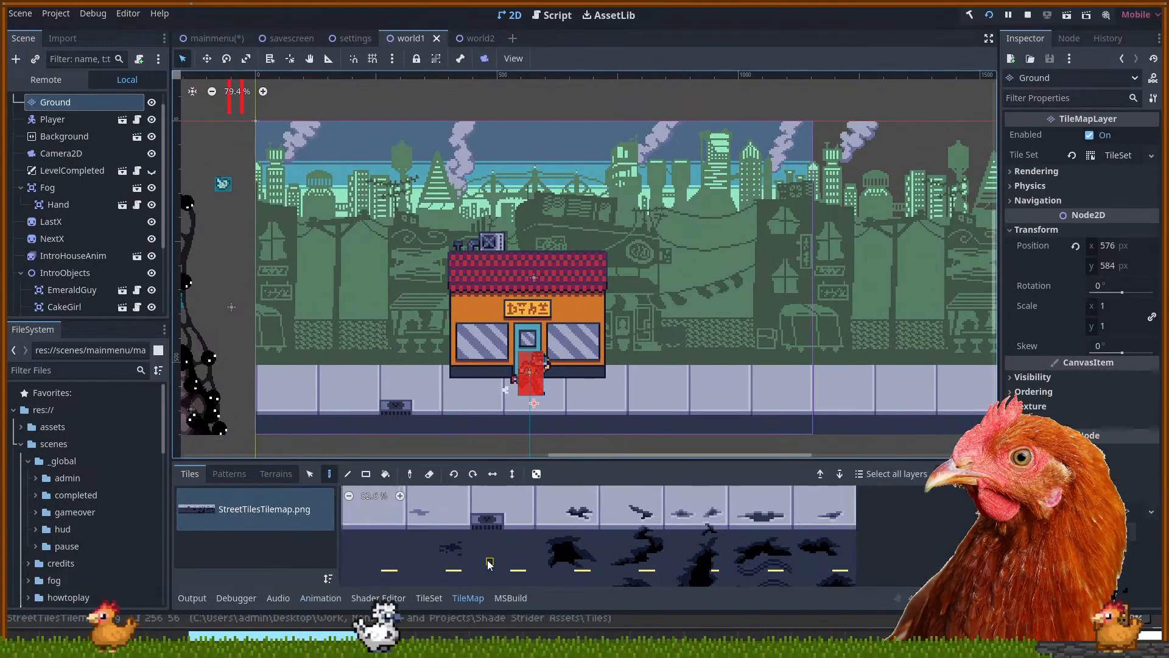
Open the street tiles' TileSet editor and switch it to Select mode
scroll(490, 561, "down", 2)
left_click_drag(829, 540, 858, 528)
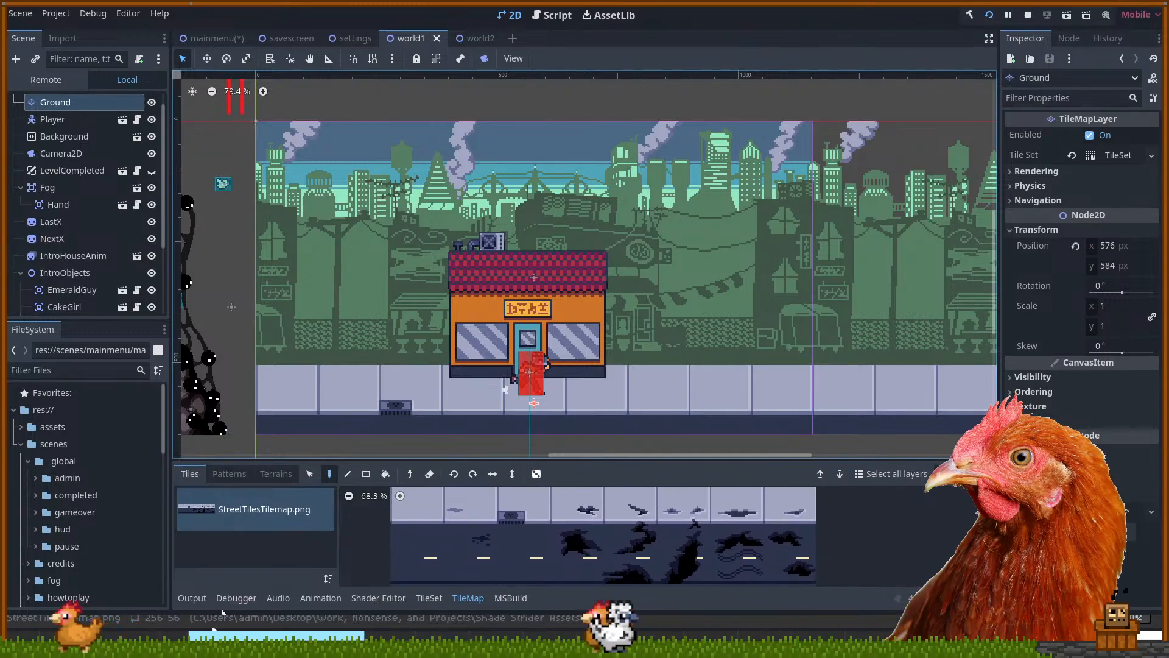
left_click(466, 598)
left_click(430, 599)
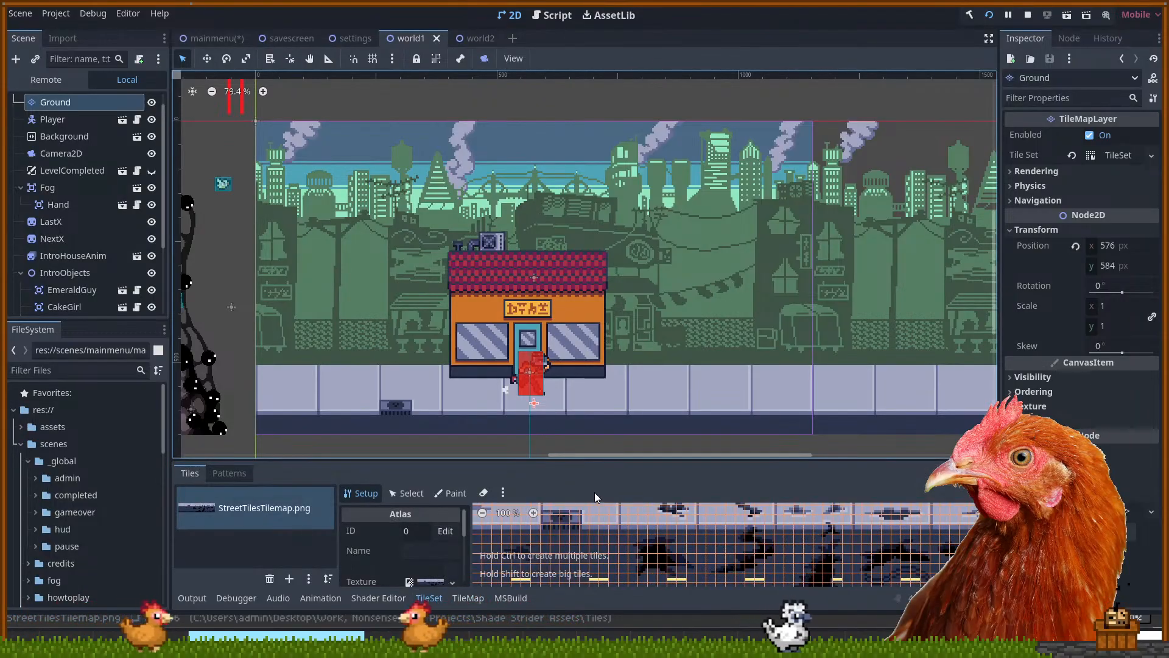
scroll(575, 532, "down", 3)
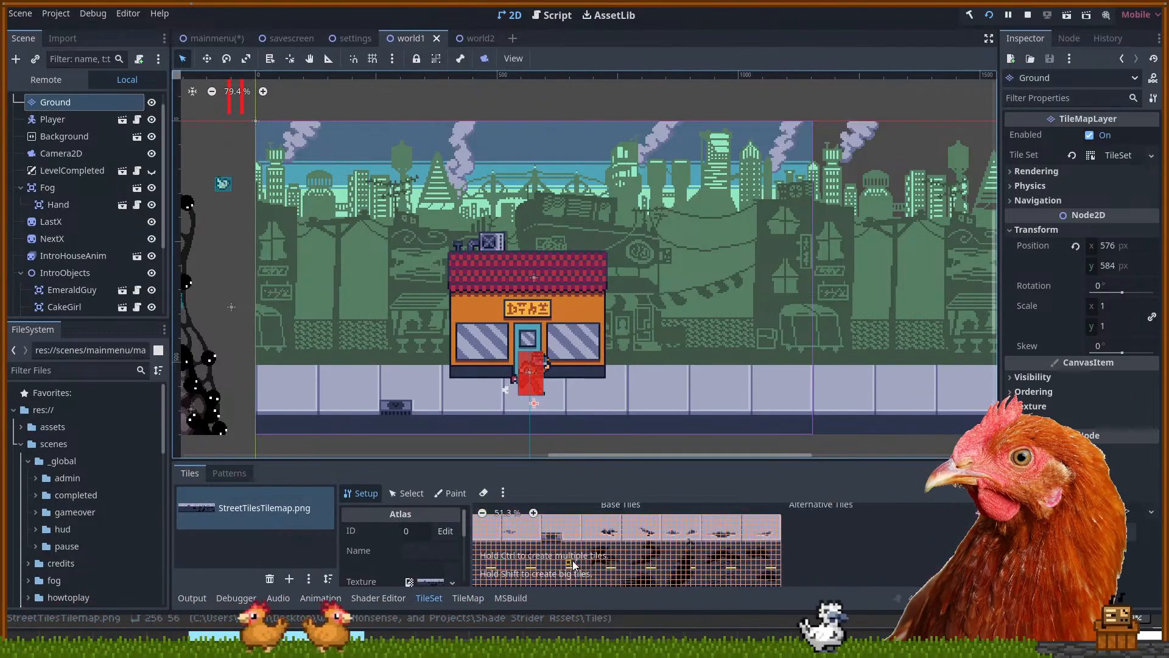
scroll(477, 532, "up", 2)
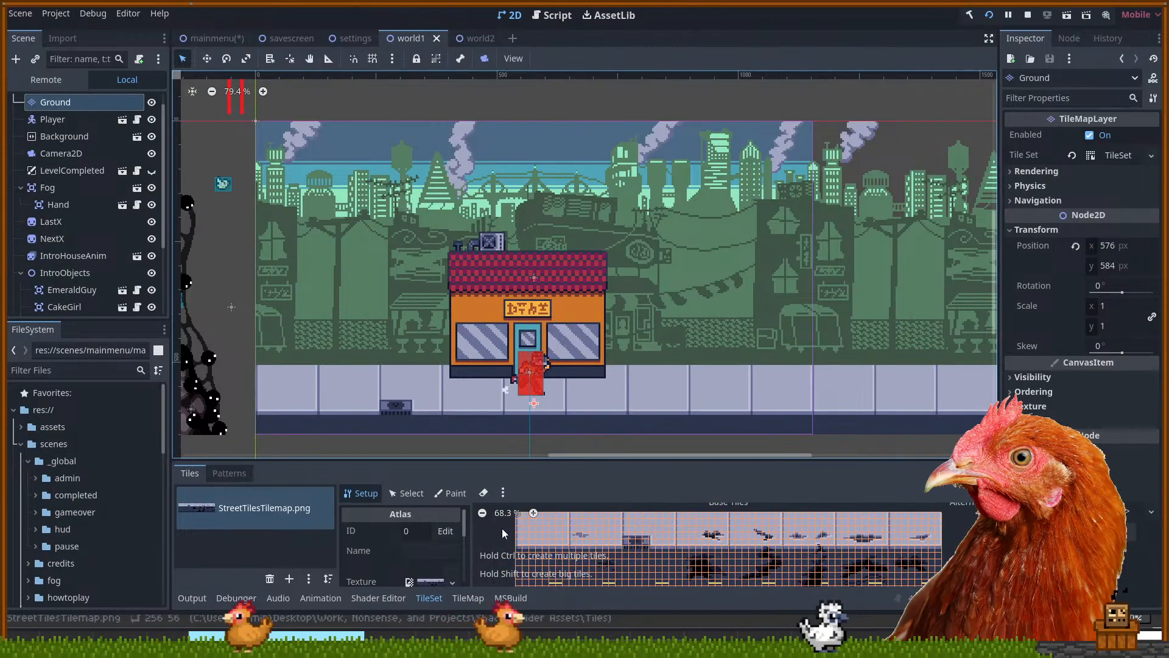
left_click(396, 491)
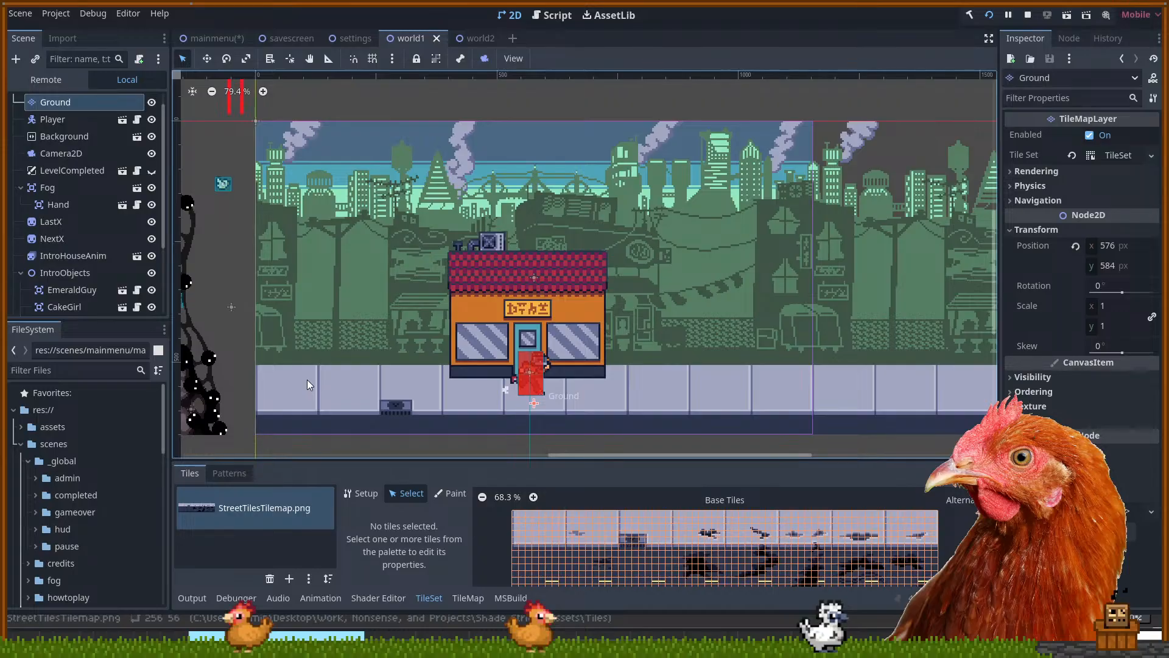
Select the Ground layer in the Scene tree to show its StreetTilesTilemap palette
left_click_drag(307, 379, 339, 375)
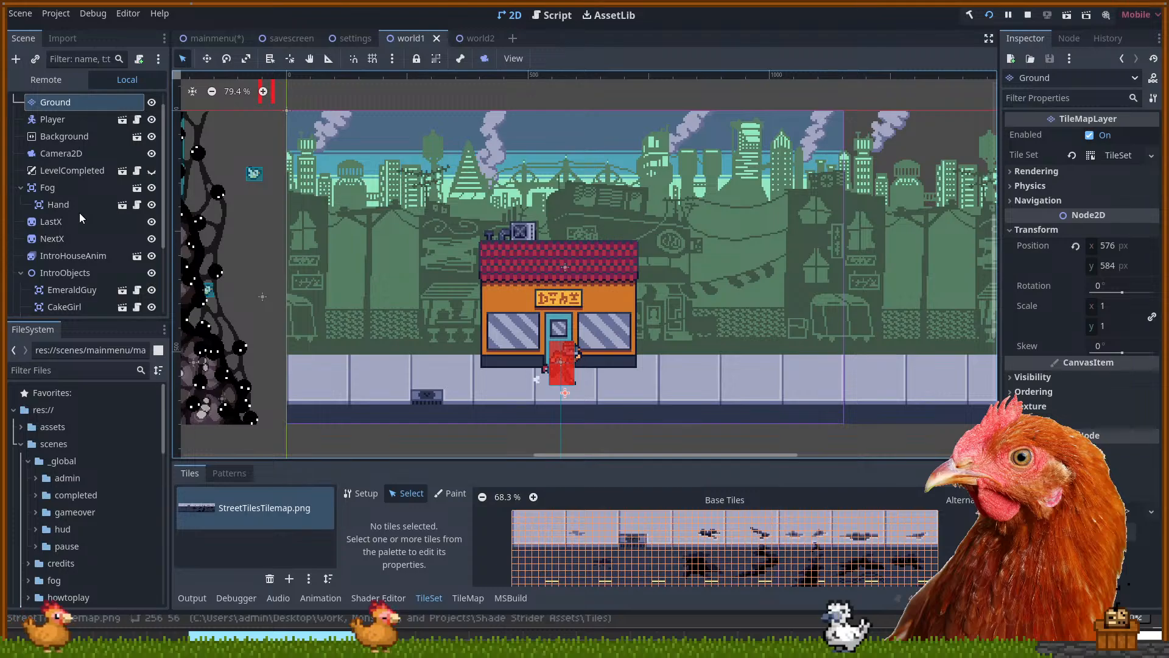
left_click(83, 122)
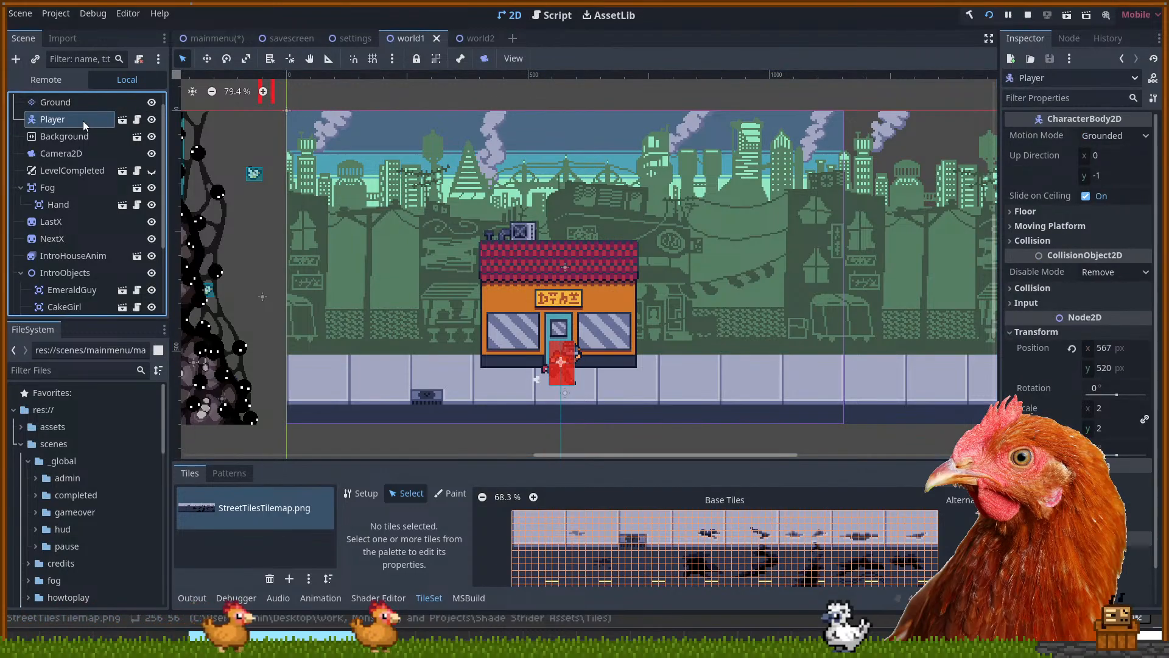
left_click(78, 103)
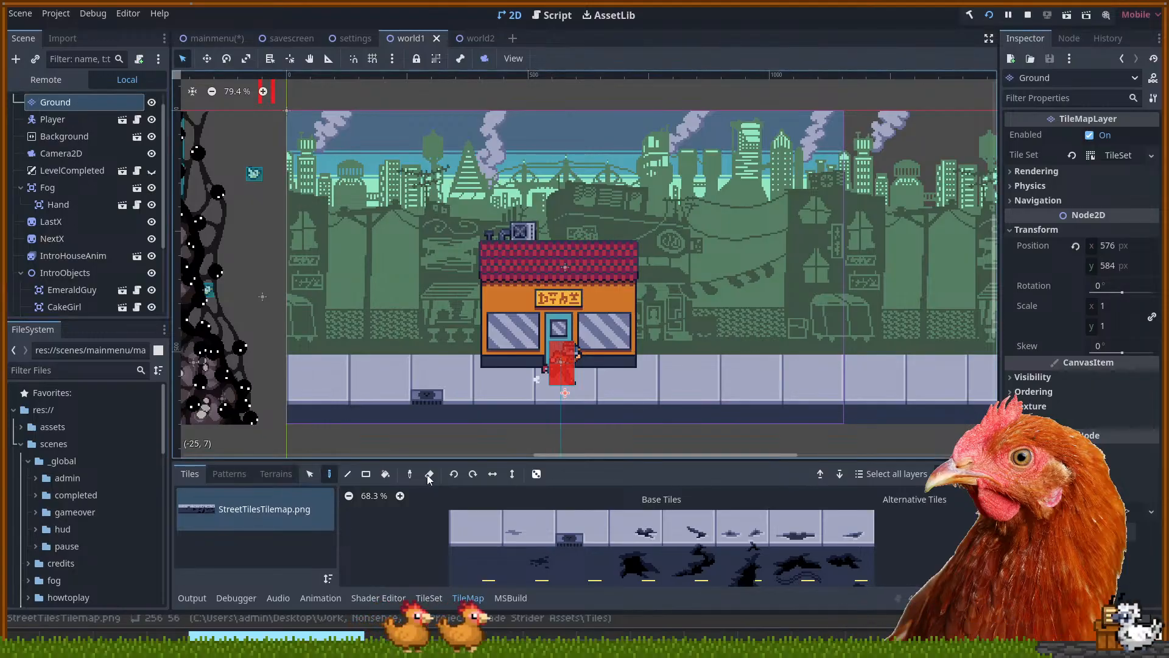
Reopen the TileSet editor, enlarge the bottom panel, and zoom into the StreetTilesTilemap.png atlas
left_click(429, 598)
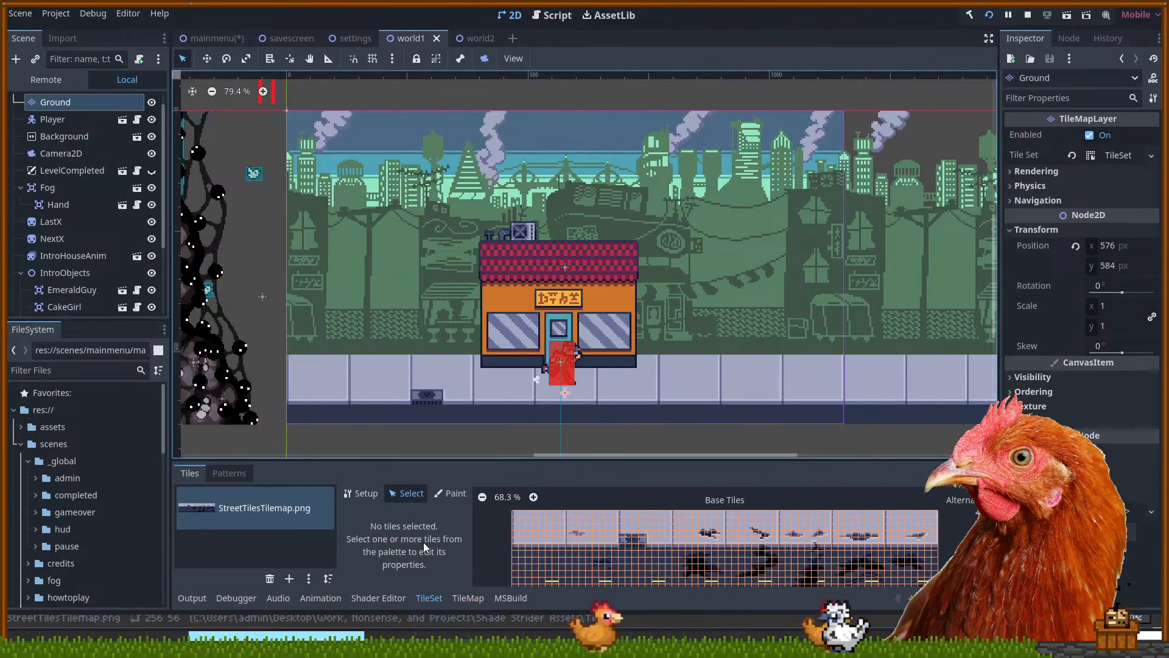
scroll(506, 531, "up", 2)
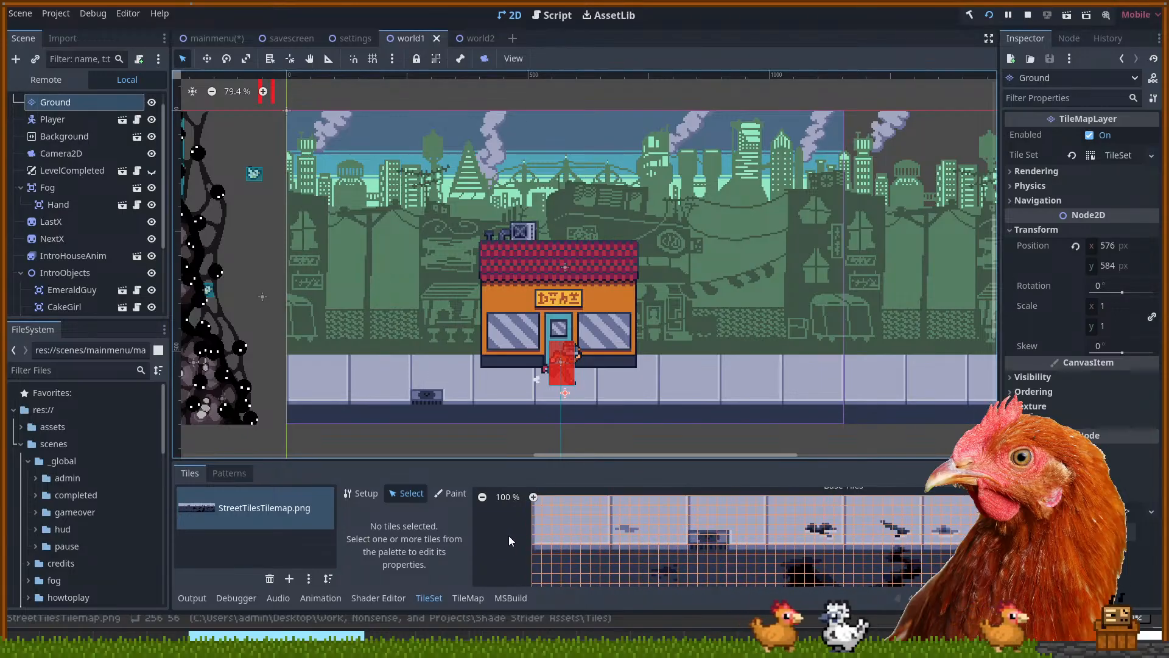
left_click_drag(498, 553, 495, 546)
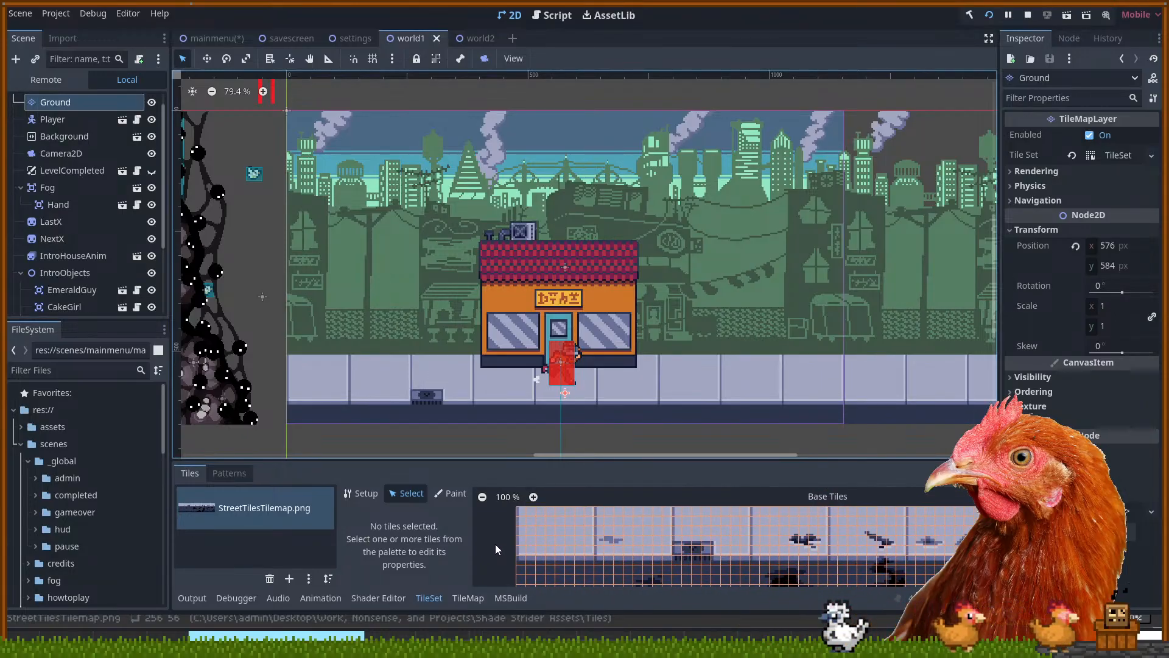
left_click_drag(587, 461, 595, 348)
scroll(631, 428, "up", 1)
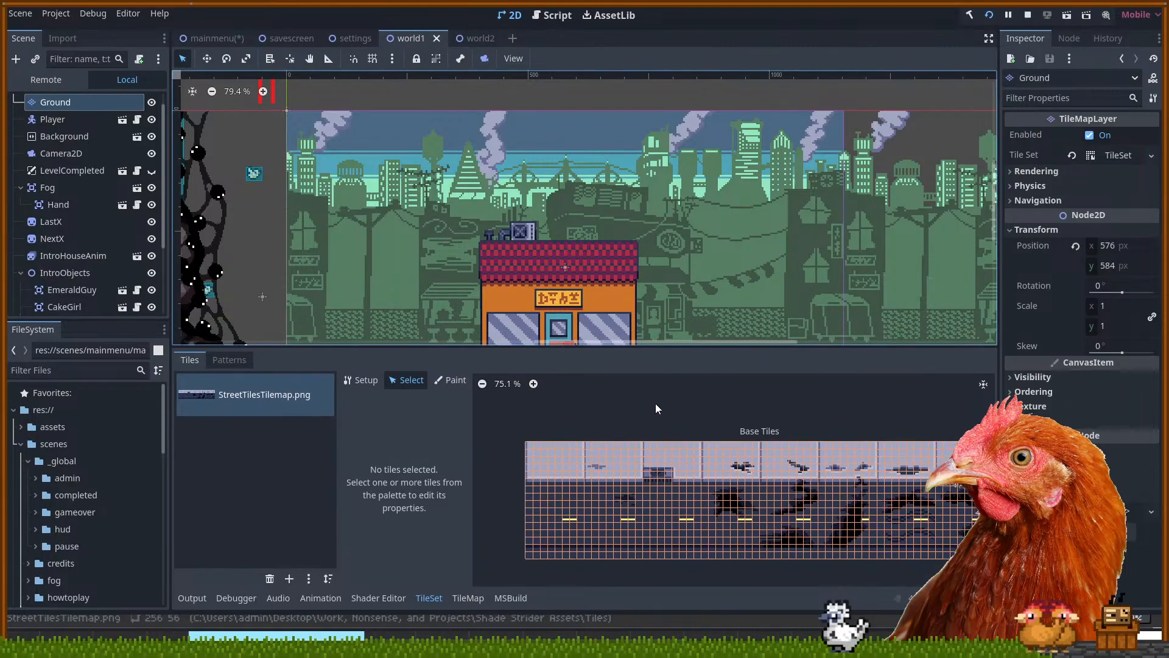
scroll(611, 418, "up", 5)
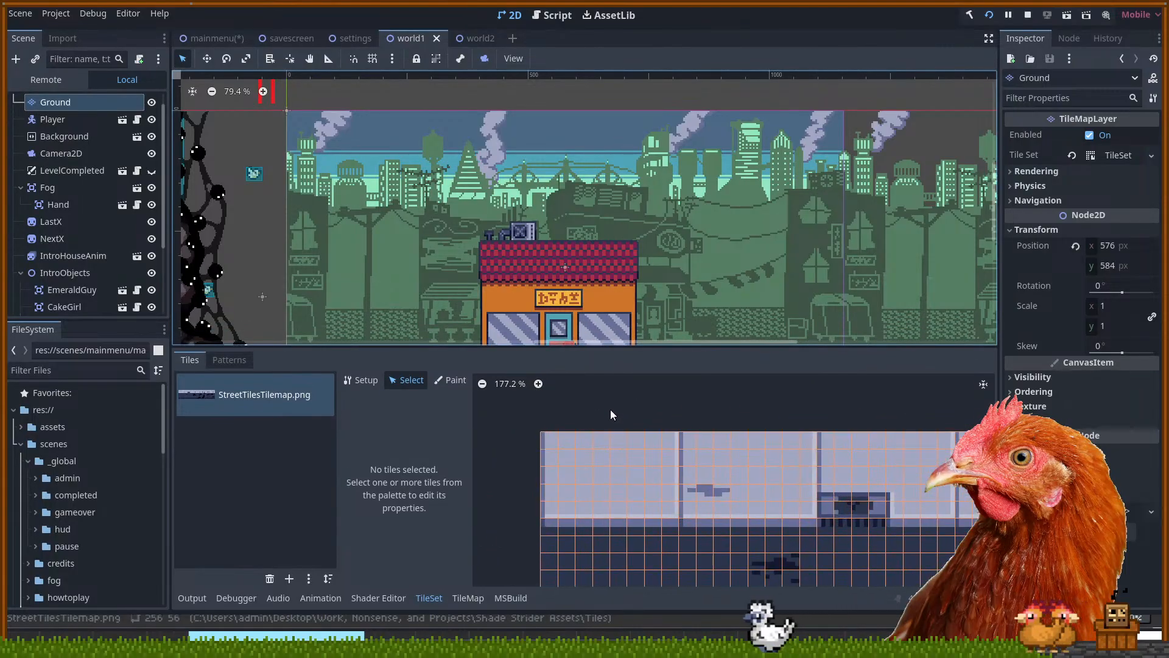
mouse_move(611, 410)
left_mouse_down()
mouse_move(617, 382)
mouse_move(622, 390)
left_mouse_up()
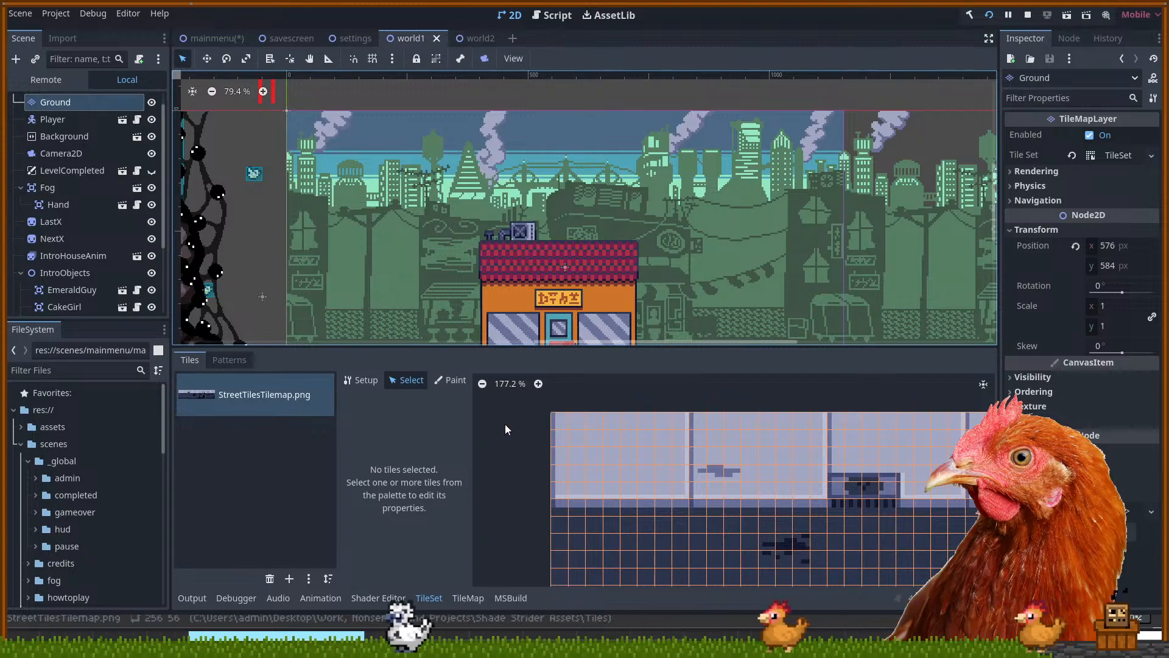
scroll(506, 424, "down", 3)
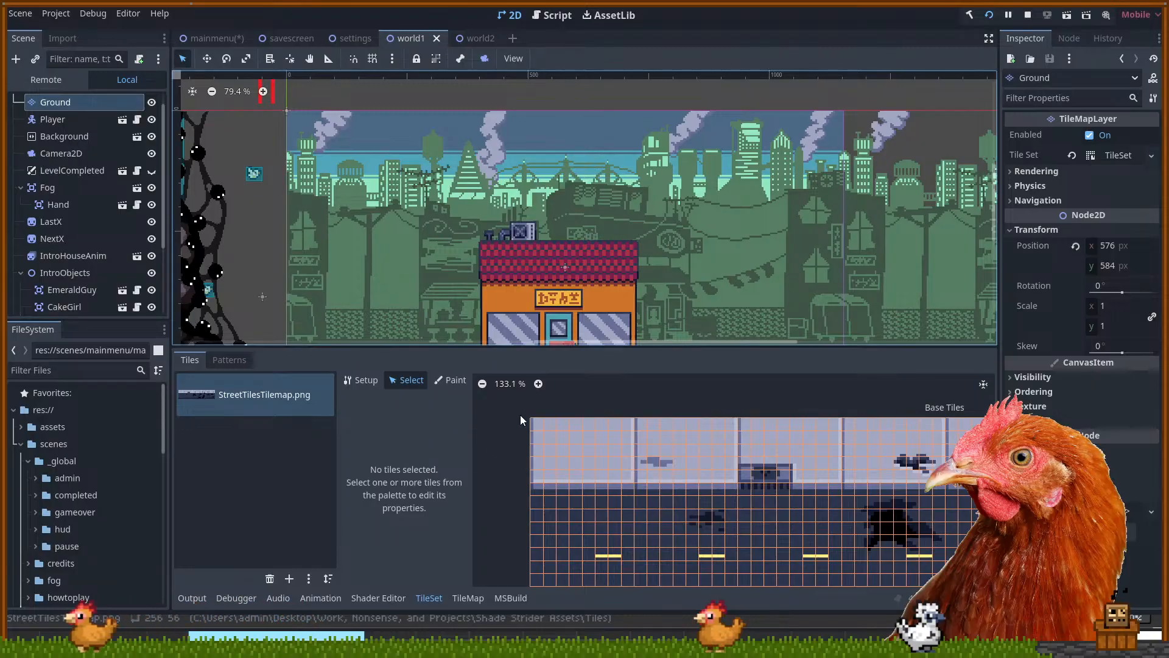
Select the 8x6 sidewalk block, then narrow the selection to the top-left tile at 0,0
left_click_drag(537, 423, 552, 433)
left_click_drag(630, 483, 631, 490)
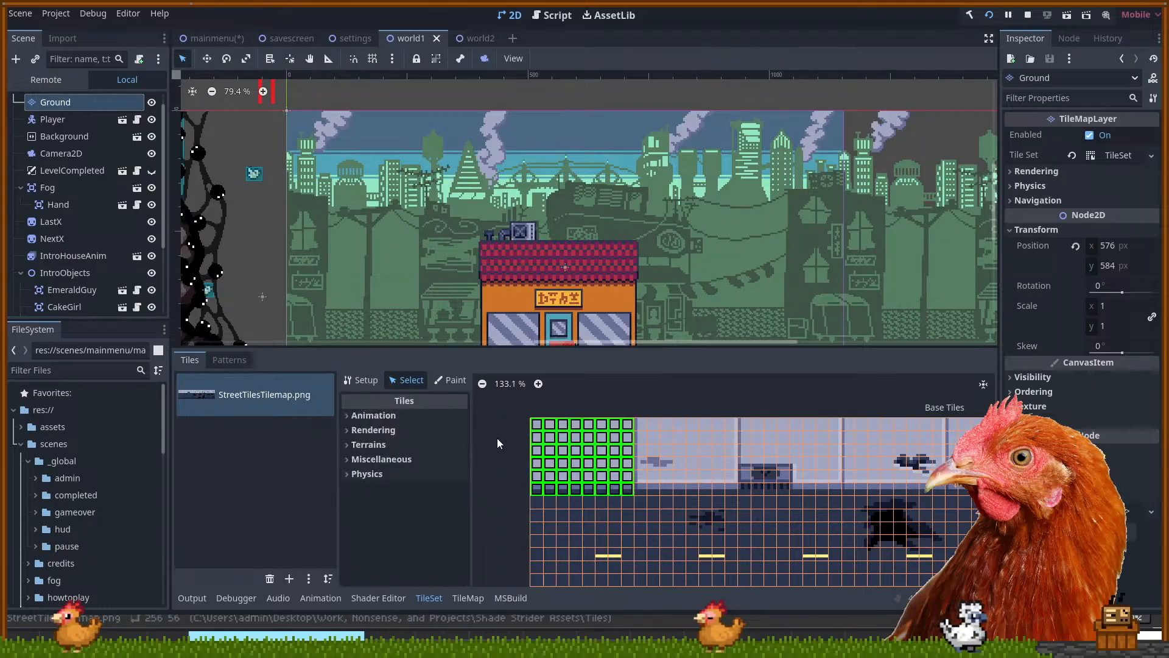
left_click(536, 423)
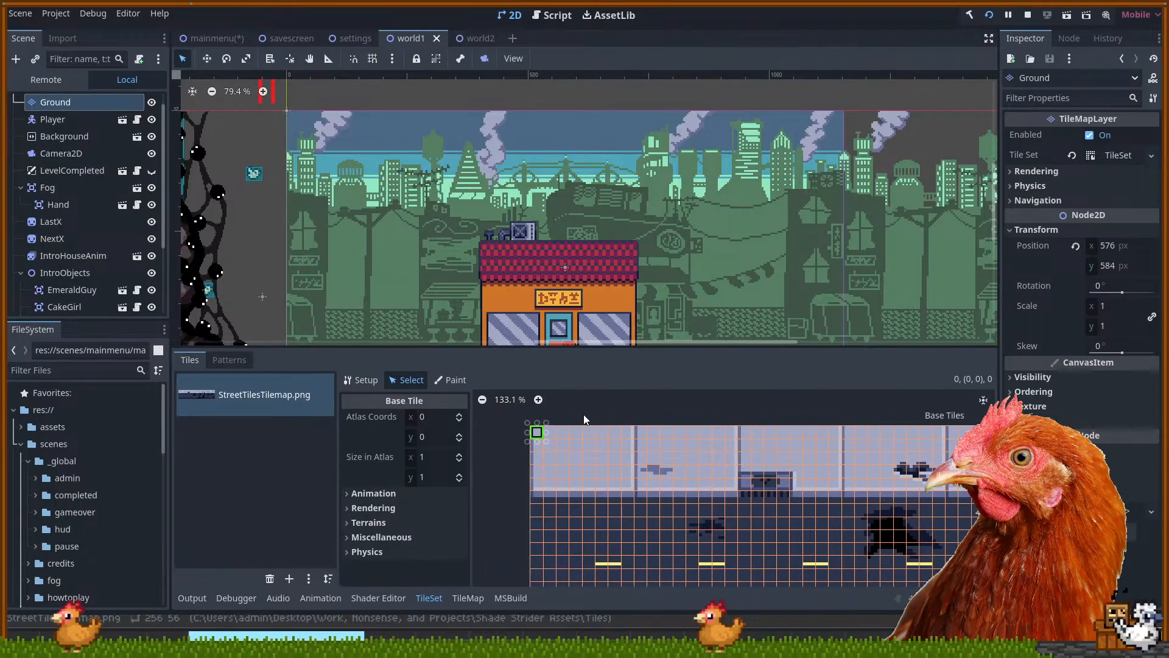
left_click_drag(611, 394, 607, 391)
scroll(621, 250, "down", 5)
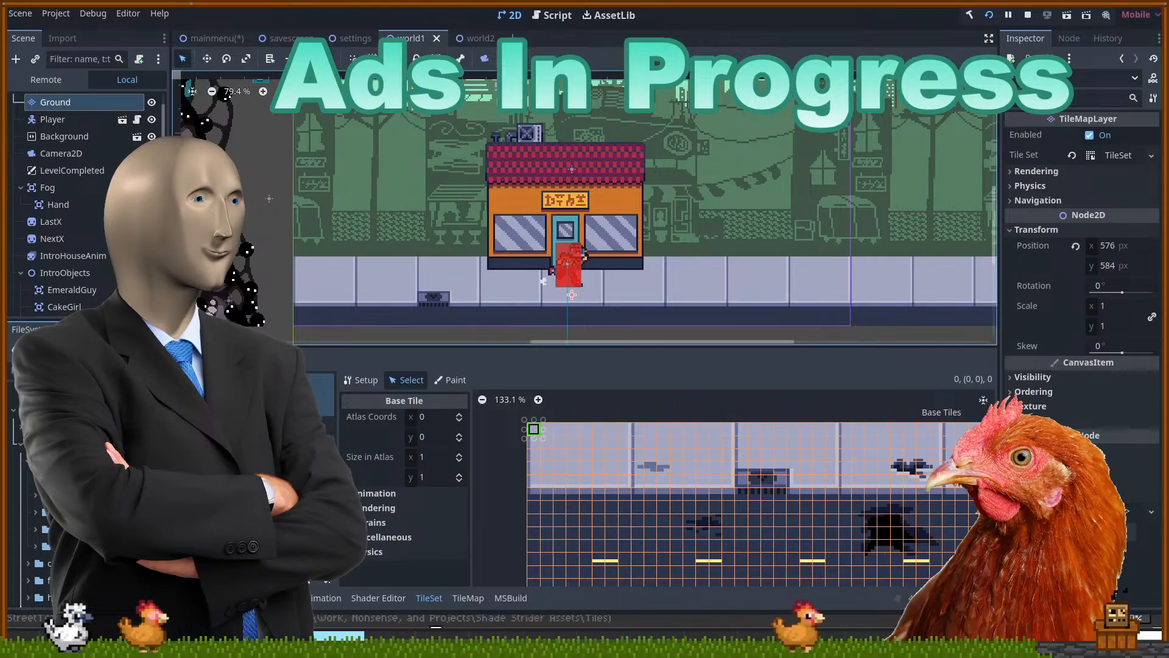
Drag-select a six-row block of sidewalk tiles in the street atlas
mouse_move(757, 228)
left_mouse_down()
mouse_move(740, 229)
mouse_move(752, 241)
left_mouse_up()
left_click(323, 287)
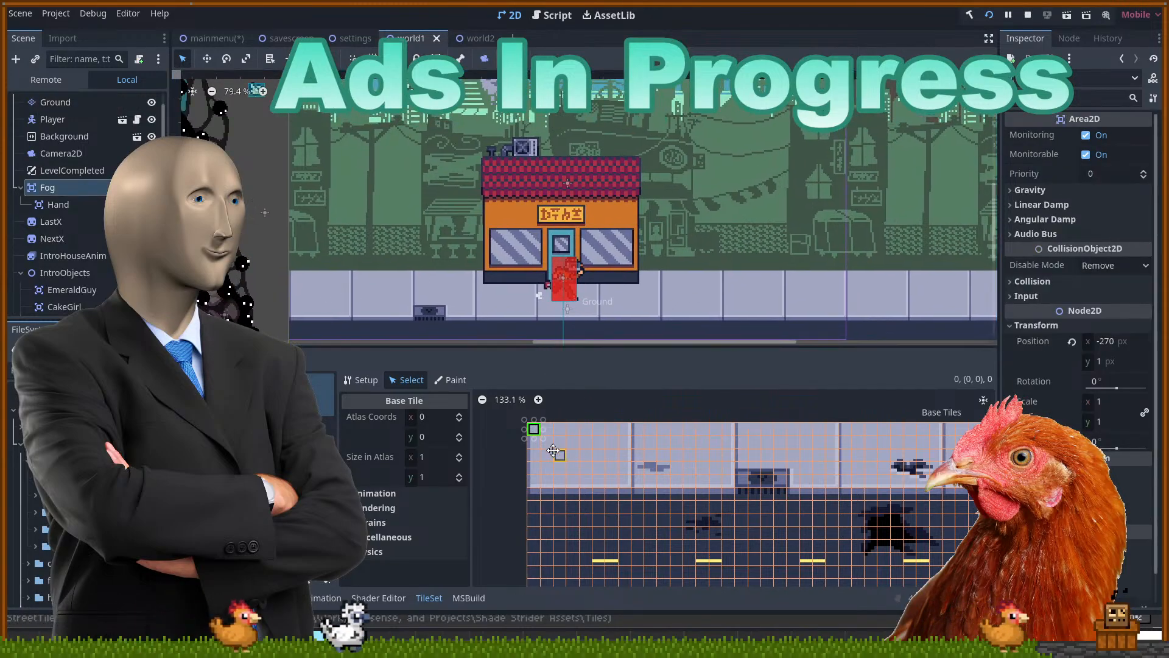
left_click_drag(534, 434, 629, 523)
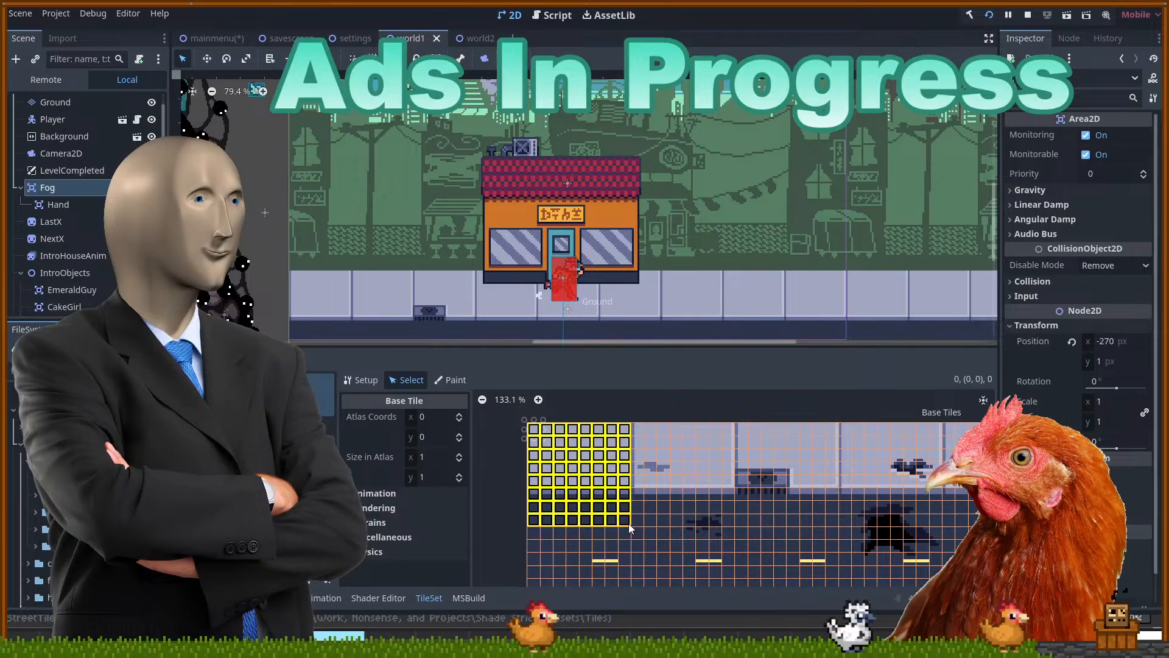
left_click_drag(629, 524, 526, 420)
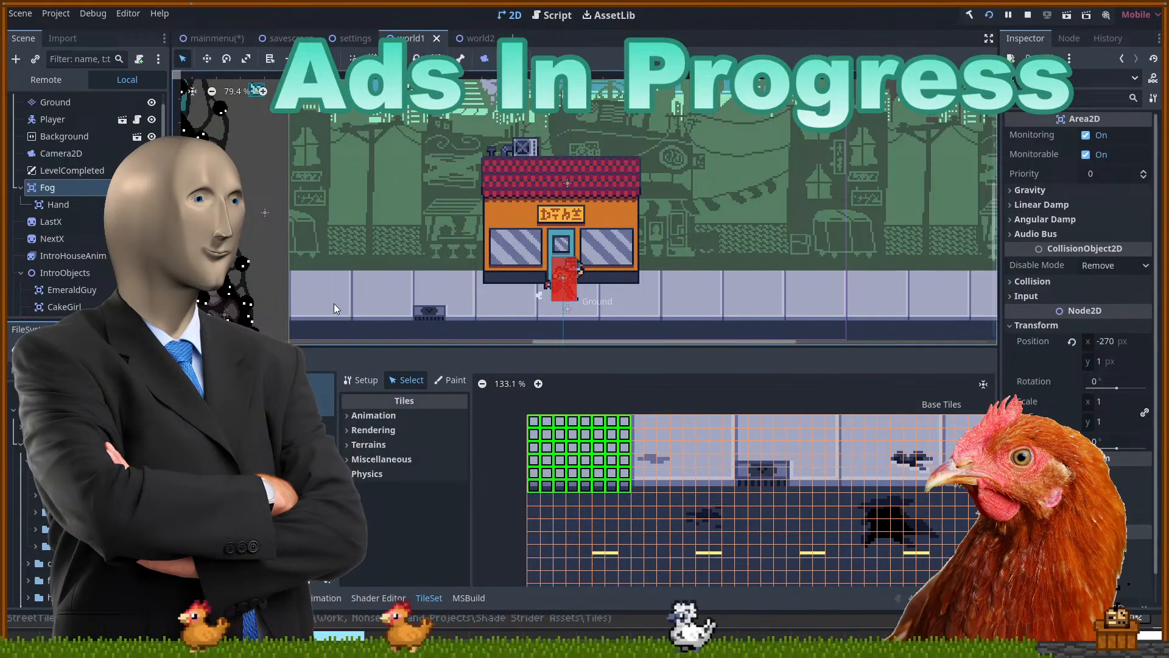
Switch the TileSet editor to property Paint mode and undo the accidental Fog move
left_click(440, 377)
left_click_drag(321, 304, 441, 270)
key("ctrl+z")
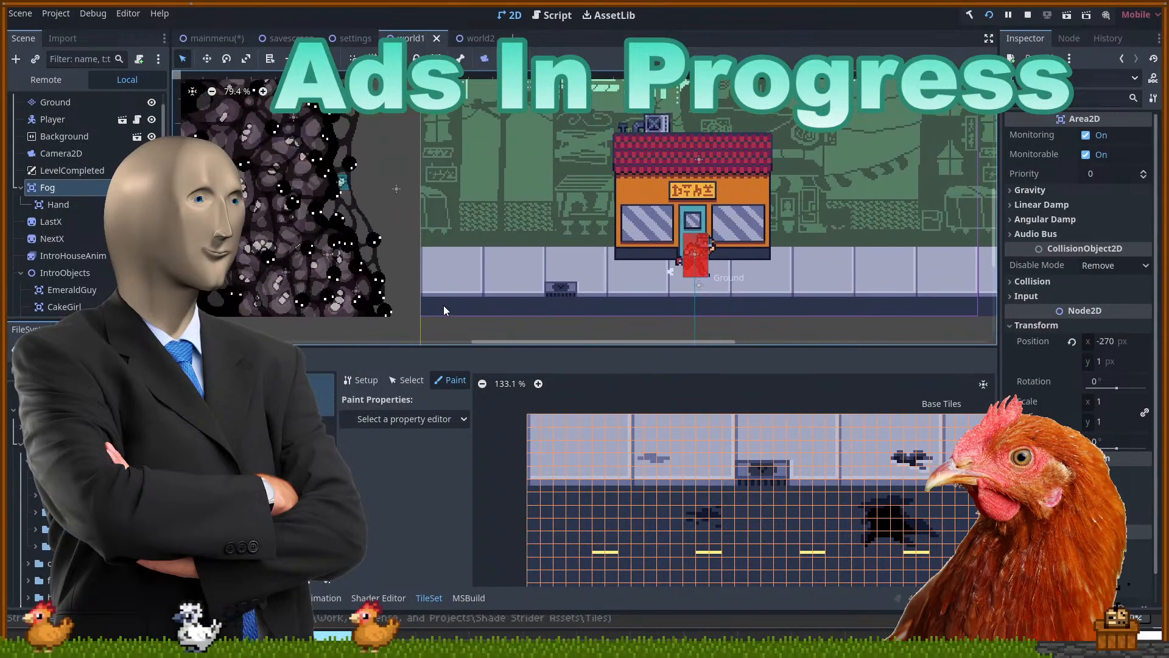
Select the Ground layer and pick an 8x7 block of sidewalk tiles from its palette
left_click(495, 274)
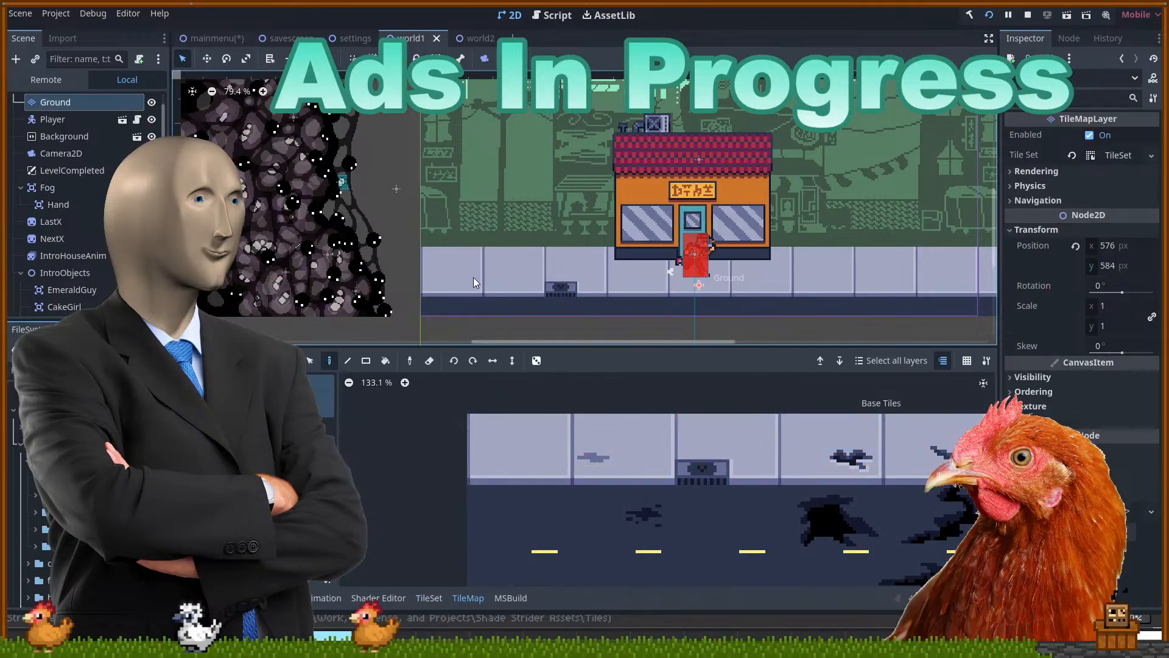
left_click_drag(478, 419, 561, 484)
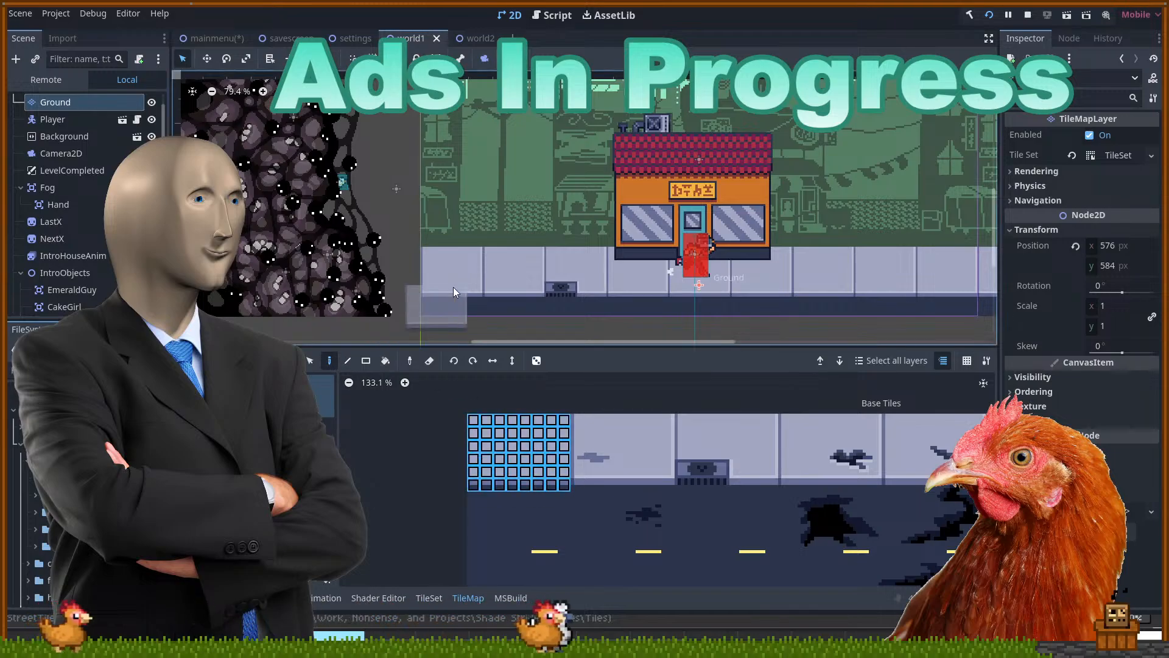
scroll(451, 272, "up", 2)
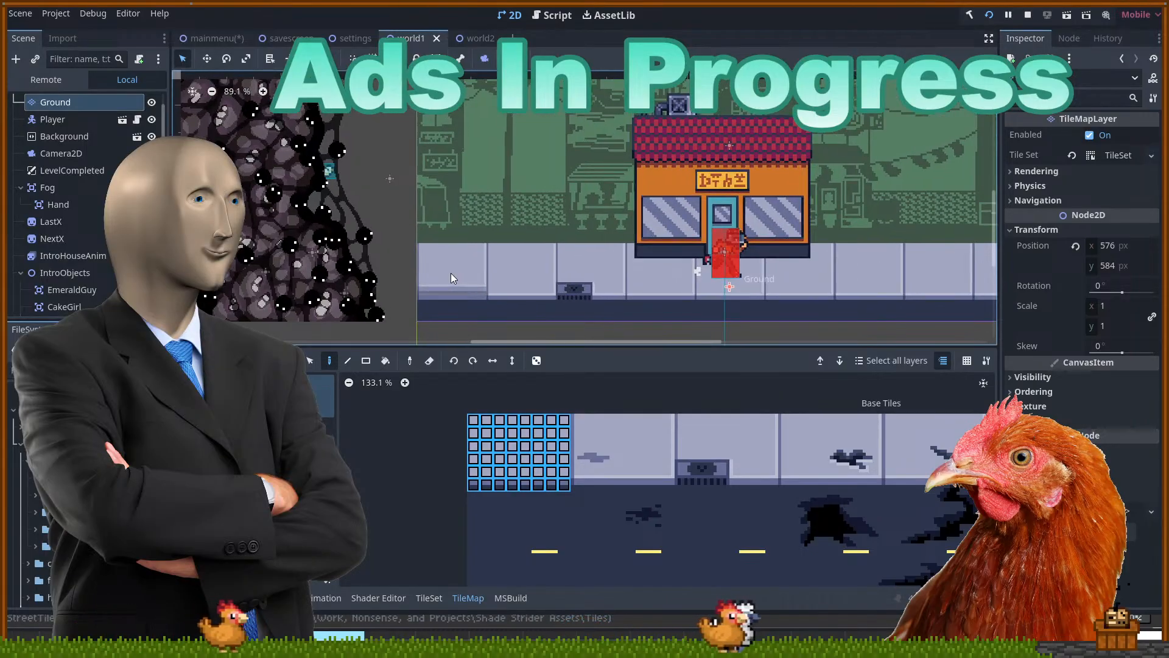
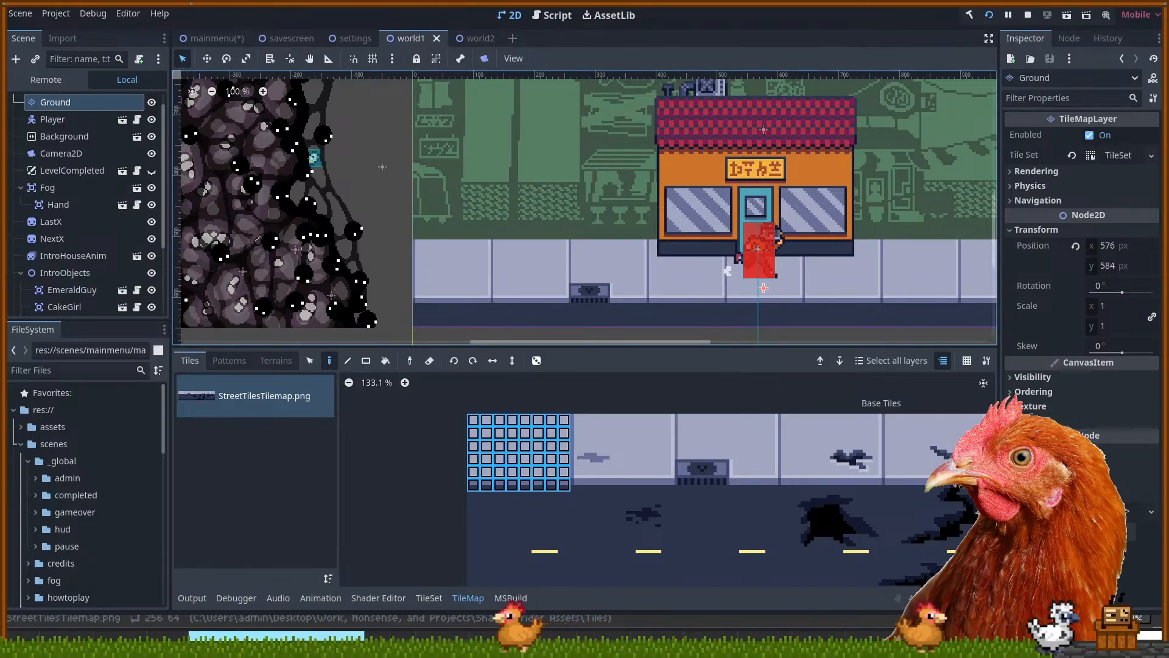
Compare the StreetTilesTiler sheet in Aseprite with Godot's ground-layer atlas, panning and zooming both views
key("alt+Tab")
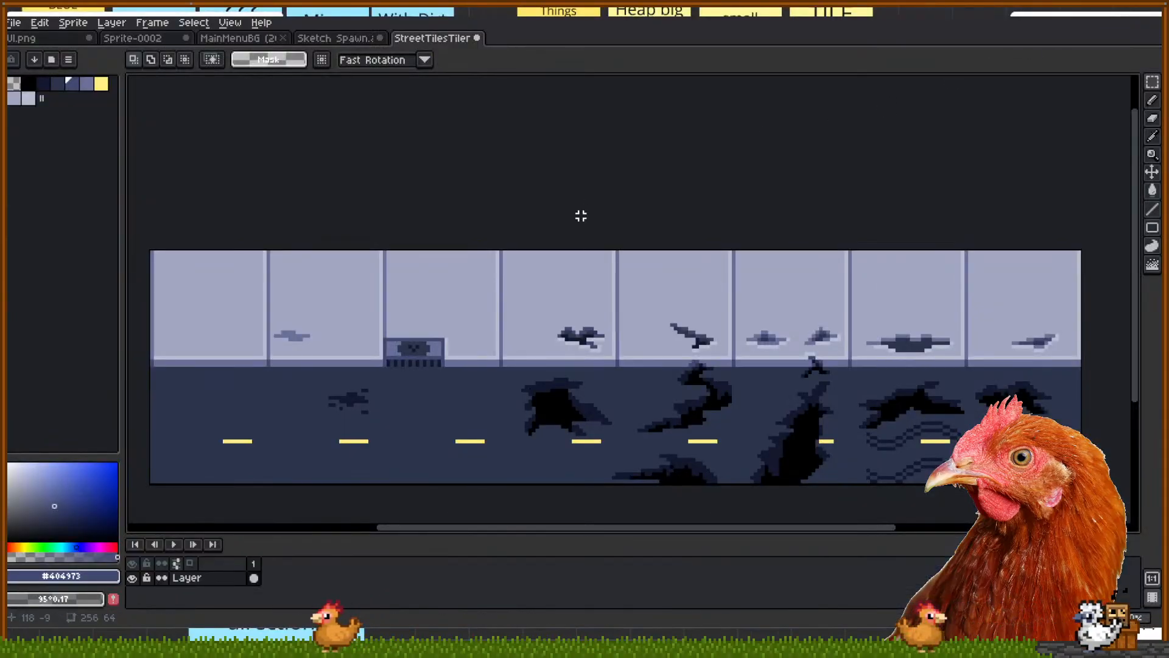
left_click_drag(461, 227, 483, 212)
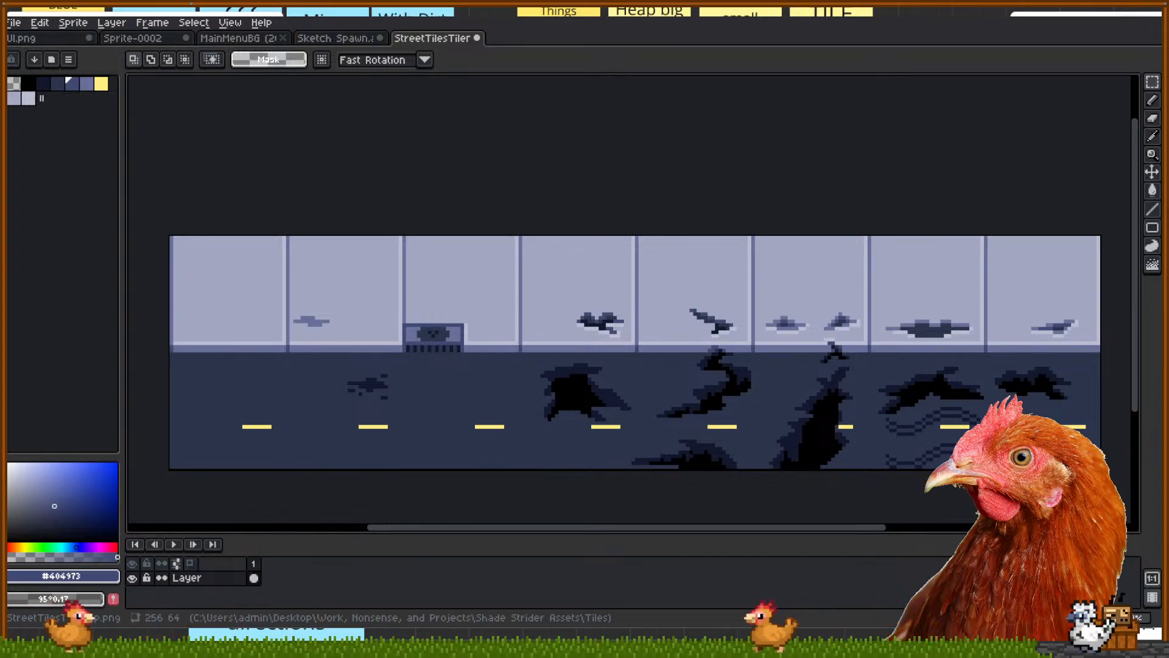
key("alt+Tab")
scroll(513, 426, "up", 6)
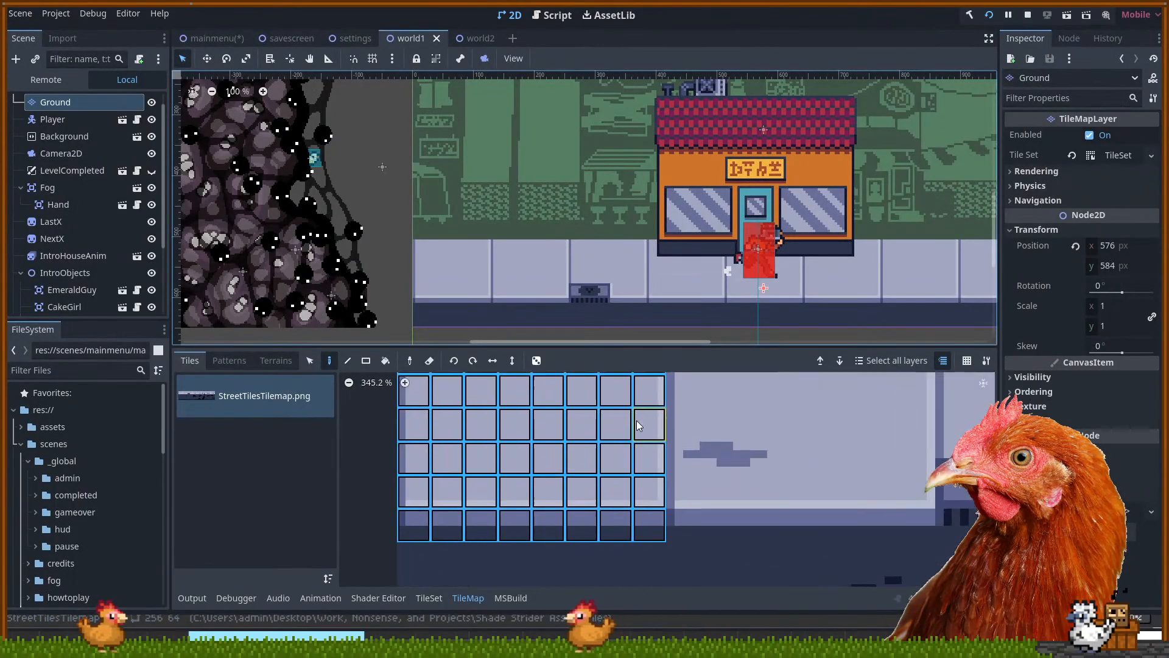
left_click_drag(486, 424, 623, 499)
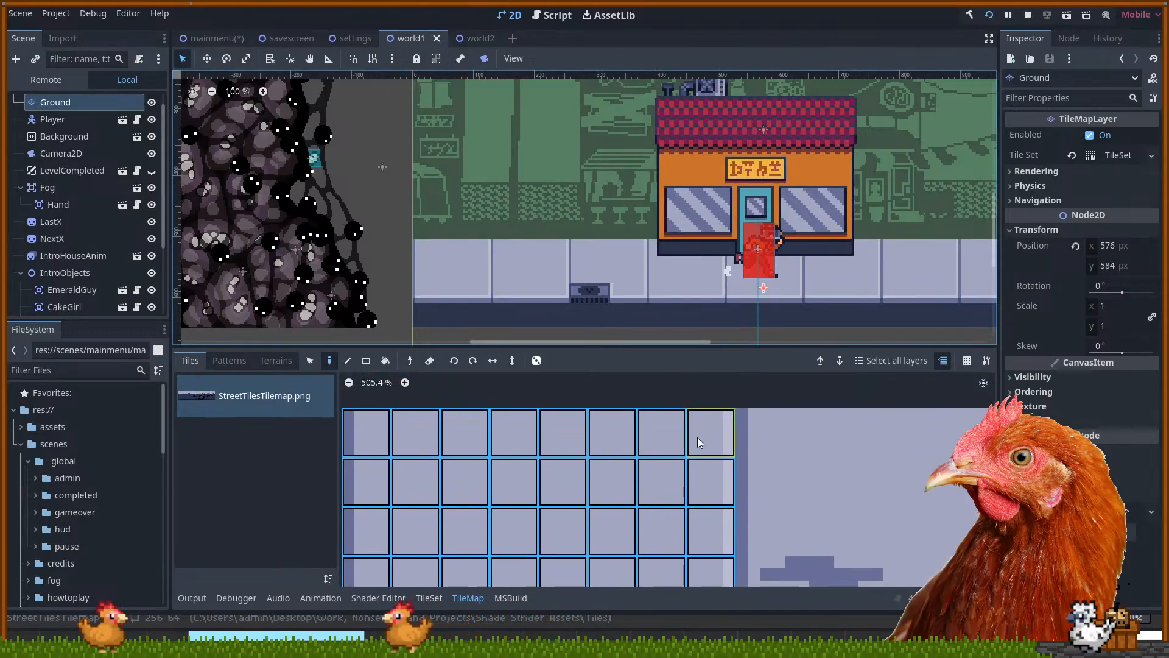
scroll(697, 437, "down", 3)
left_click_drag(782, 510, 637, 400)
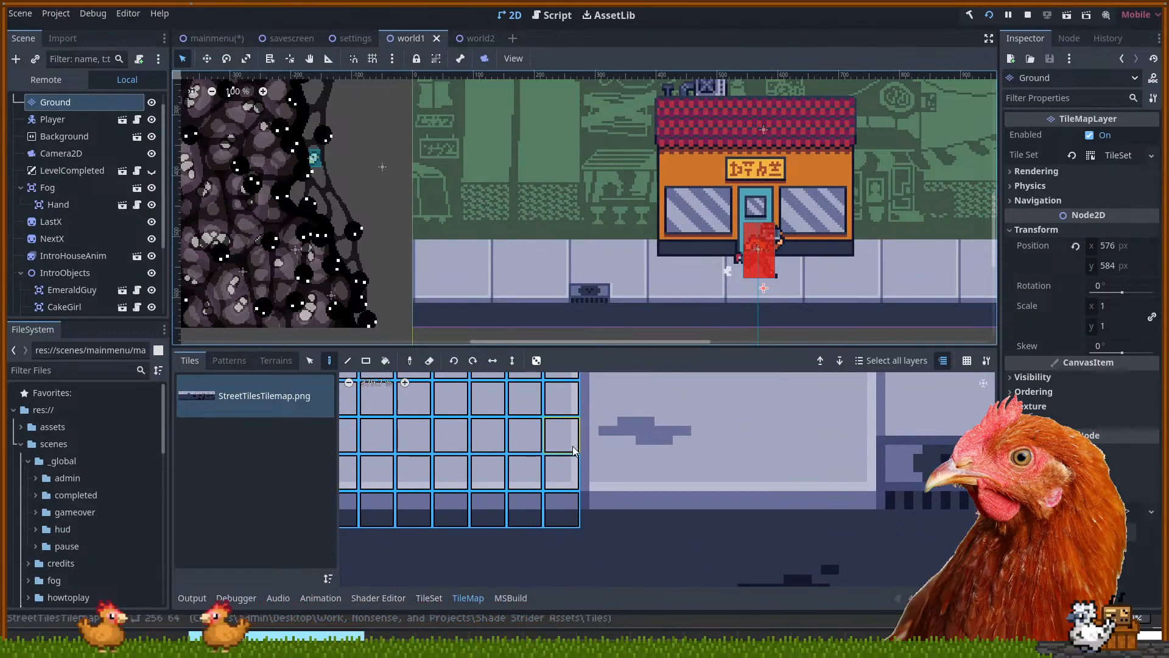
scroll(591, 437, "up", 3)
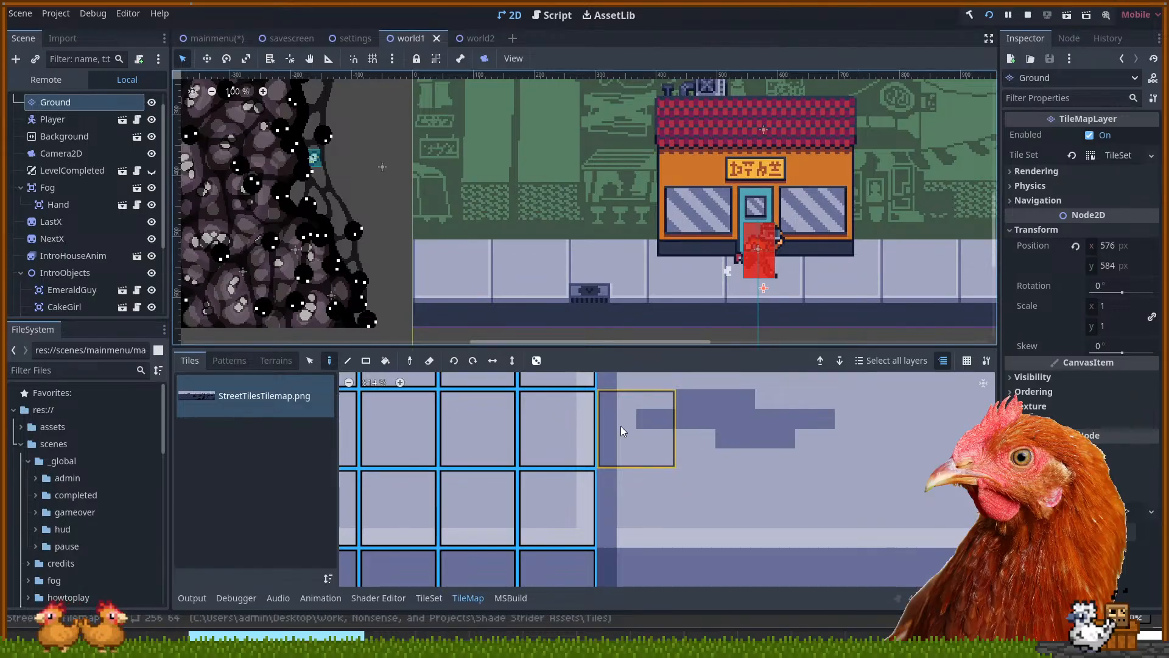
scroll(620, 426, "down", 2)
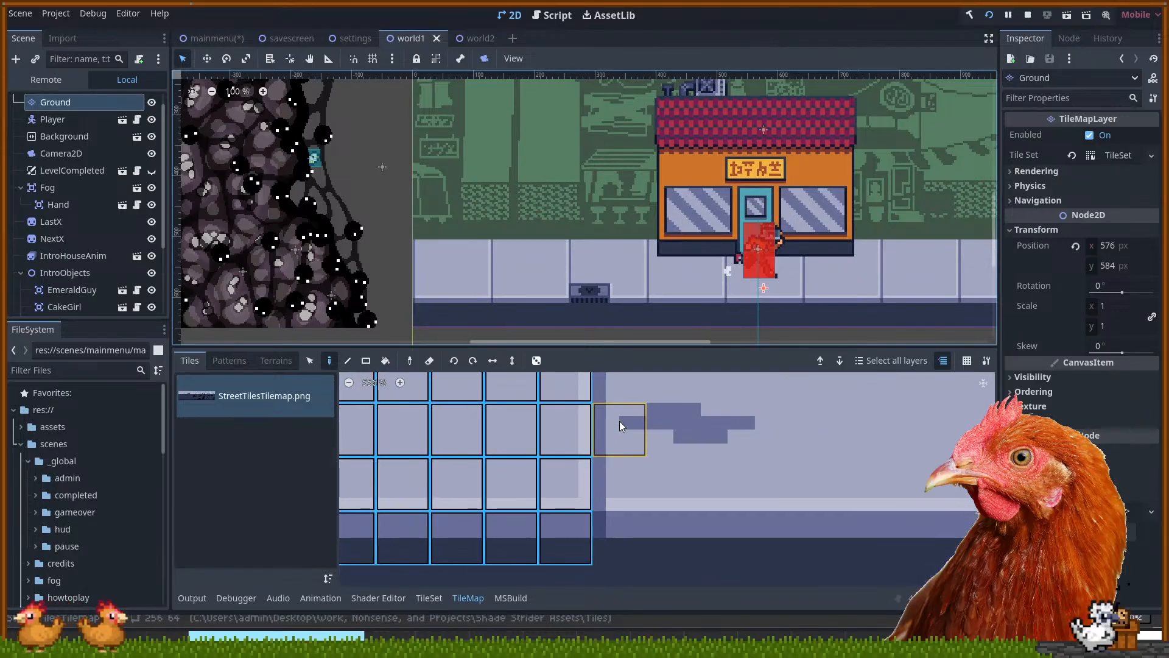
scroll(620, 423, "down", 5)
left_click_drag(651, 379, 650, 440)
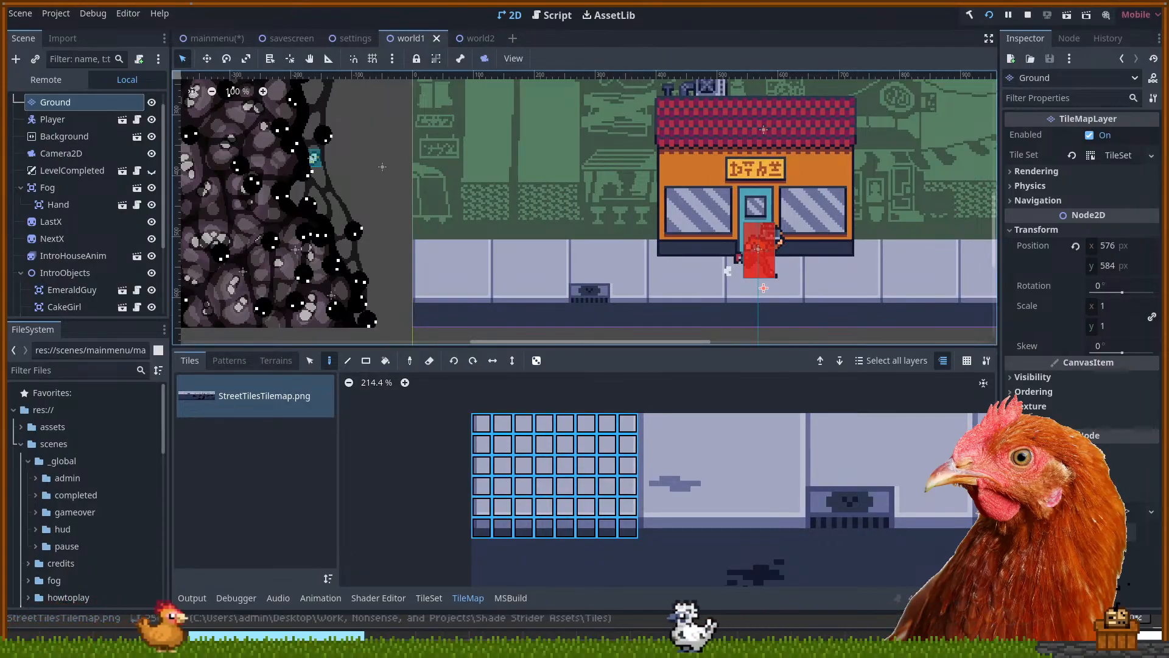
key("alt+Tab")
left_click_drag(289, 172, 348, 162)
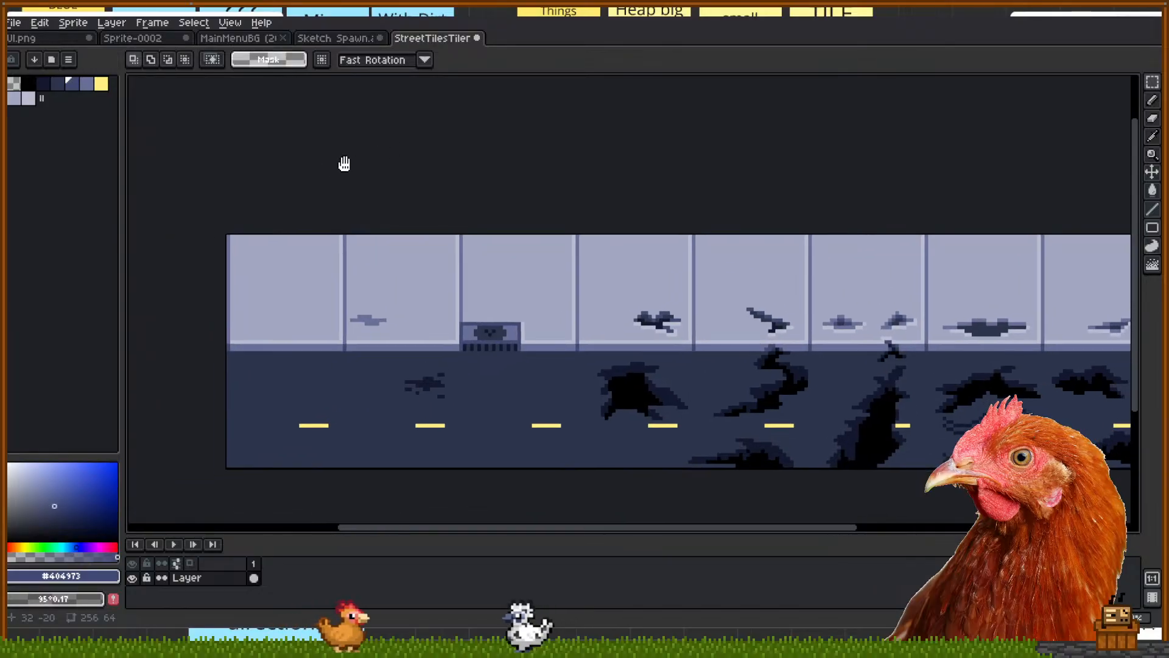
Drag trial marquee selections from the sprite's top-left corner and over the first sidewalk tile, then deselect
left_click_drag(226, 237, 314, 274)
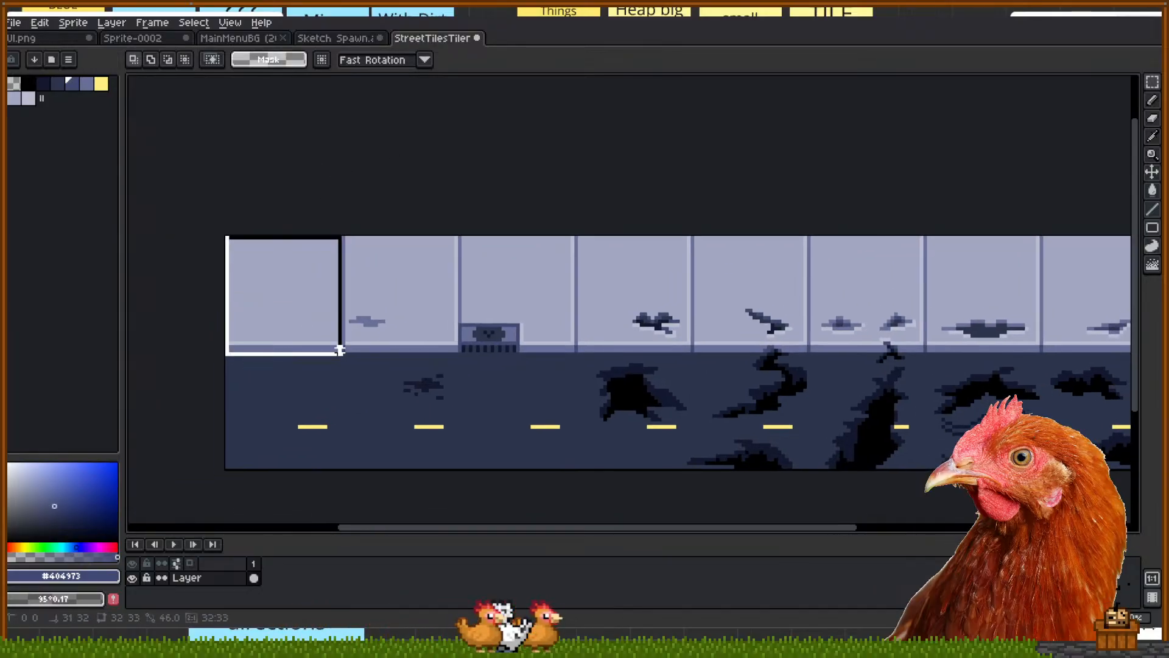
left_click_drag(340, 361, 341, 364)
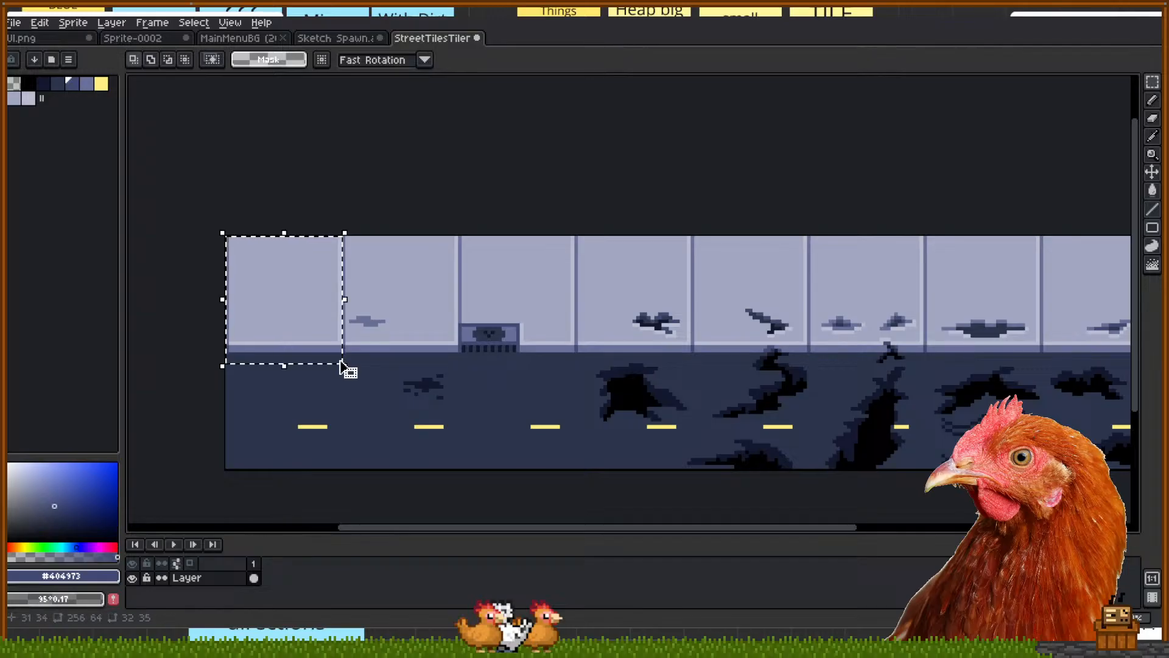
left_click(373, 361)
scroll(372, 361, "down", 1)
scroll(372, 361, "up", 1)
left_click_drag(522, 366, 477, 357)
Marquee a thin strip across the full top edge of the tiles, deselect it, and return to Godot
left_click_drag(166, 218, 1107, 240)
left_click(671, 370)
scroll(522, 334, "down", 2)
left_click_drag(544, 324, 570, 319)
scroll(577, 319, "up", 2)
left_click(427, 646)
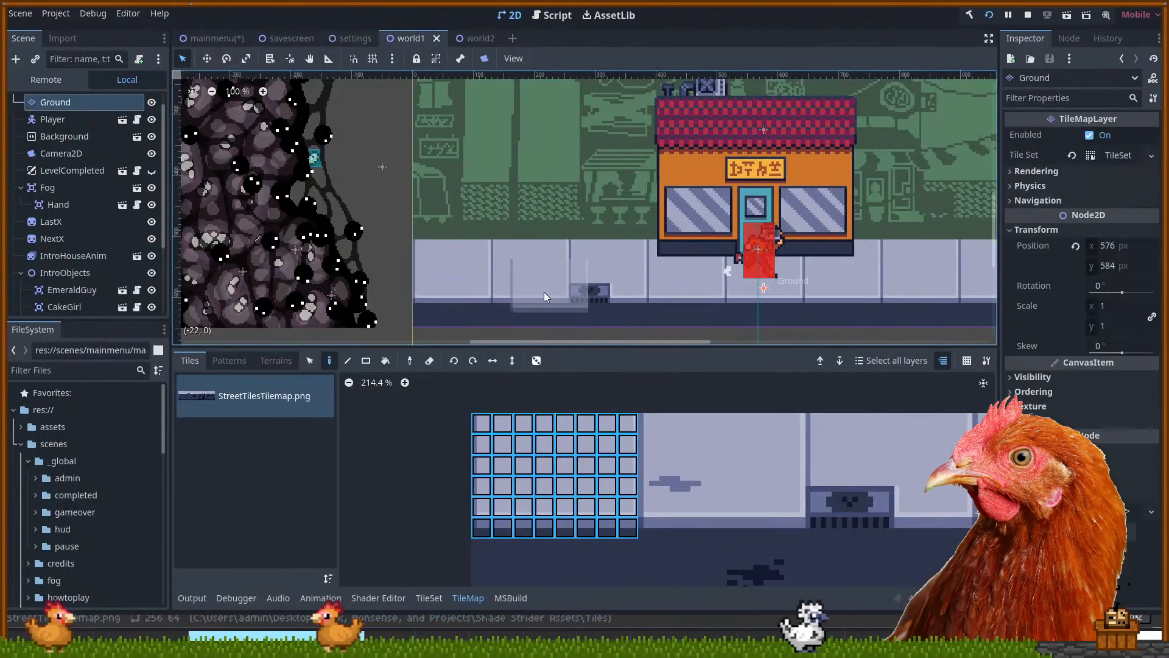
Zoom in on the world1 sidewalk, then in Aseprite marquee a thin strip along the tiles' top edge
scroll(452, 280, "up", 2)
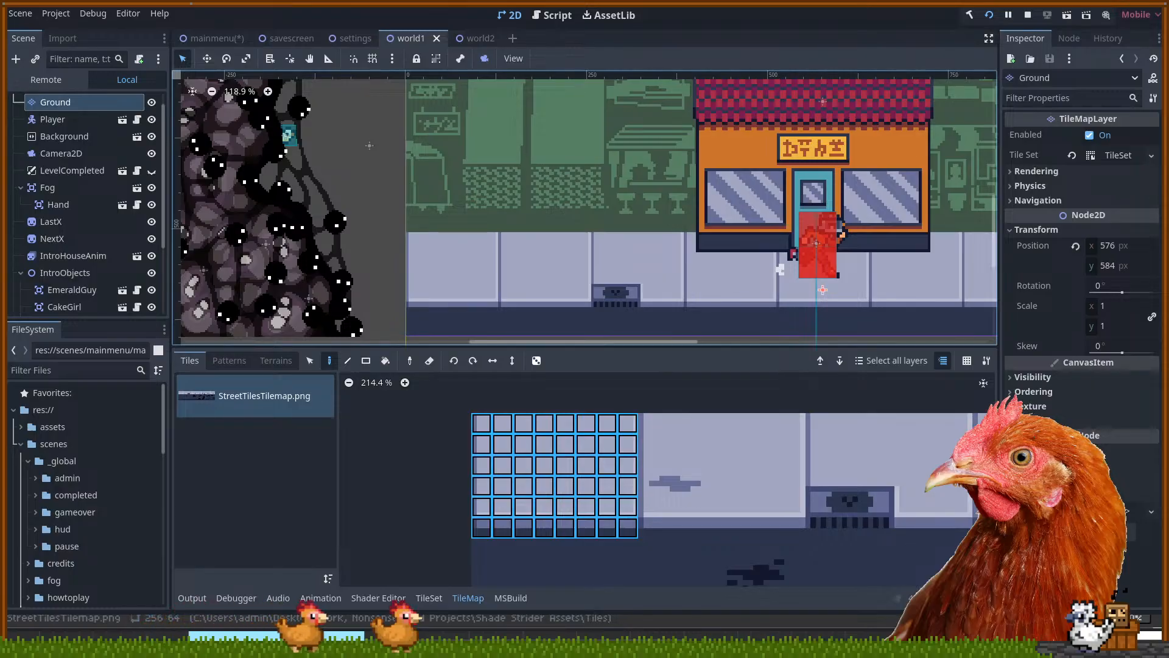
key("alt+Tab")
left_click_drag(211, 232, 342, 234)
left_click_drag(276, 212, 664, 238)
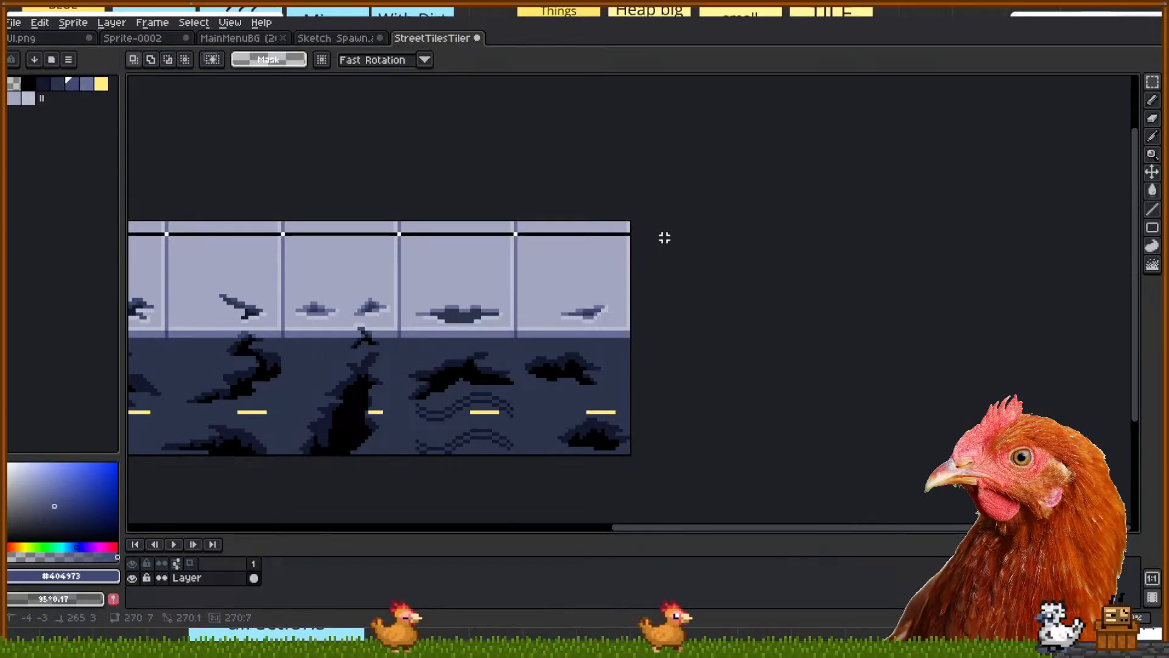
Extend the top strip selection to five rows, pick dark blue, and fill the first panels' band regions
left_click_drag(665, 234, 667, 238)
left_click_drag(947, 145, 671, 153)
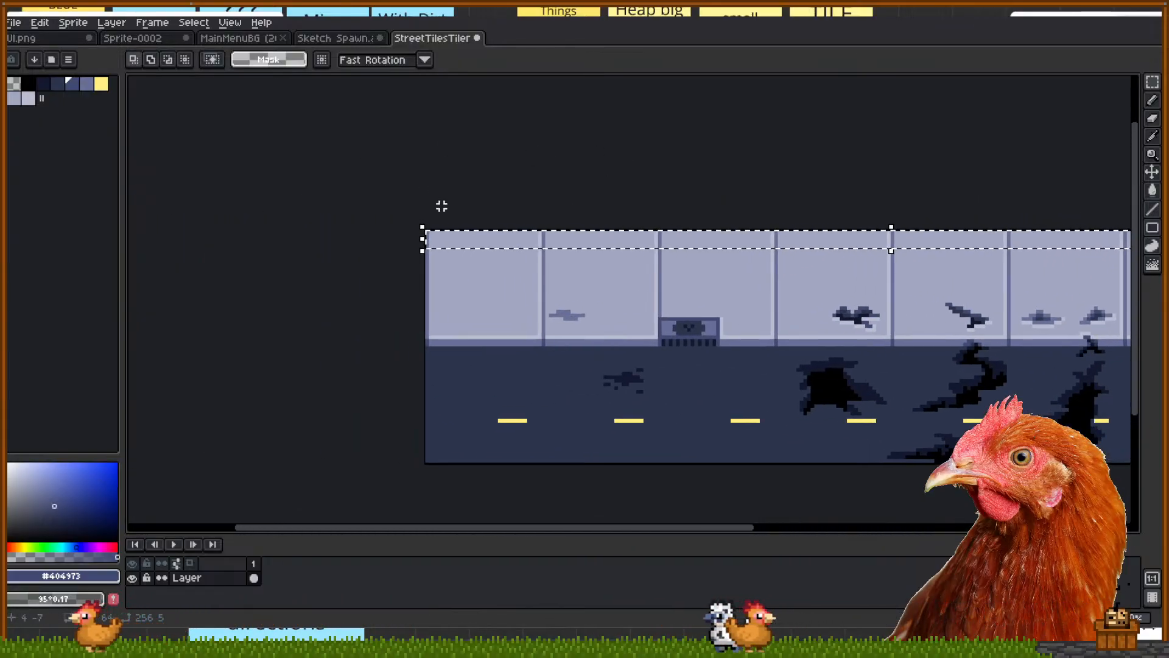
scroll(450, 229, "up", 2)
key("i")
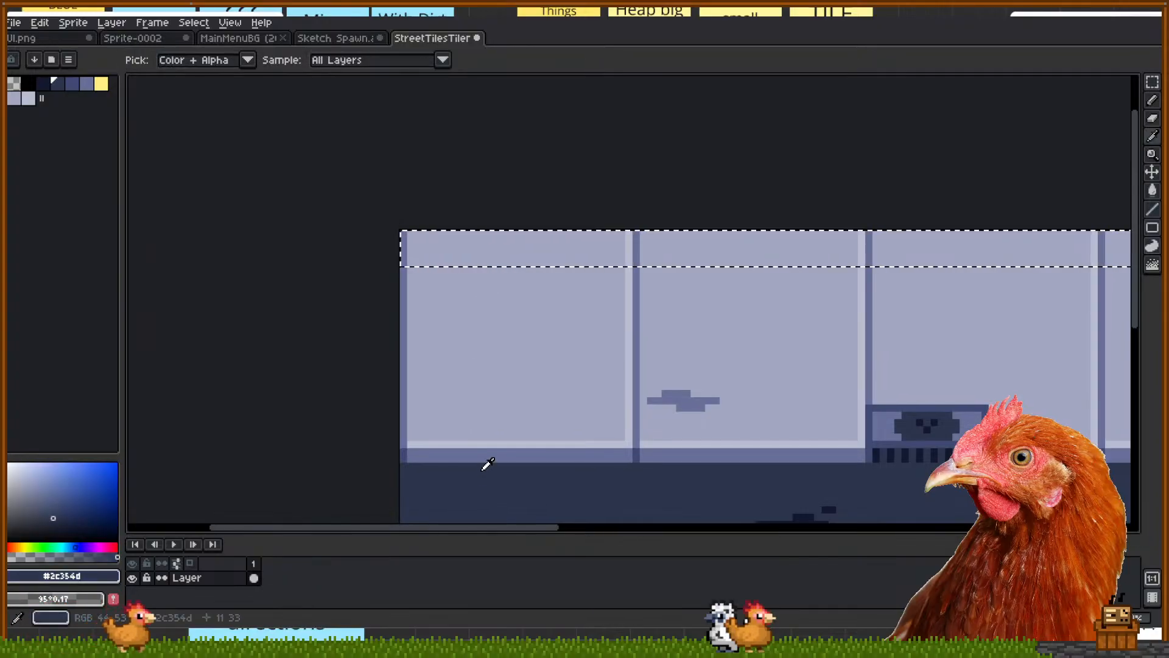
key("g")
left_click(428, 250)
left_click(630, 245)
left_click(636, 243)
left_click(645, 242)
left_click(404, 247)
Flood-fill the light strips, dividers and panel bands dark blue across the middle tiles
left_click_drag(771, 236, 237, 195)
left_click(327, 205)
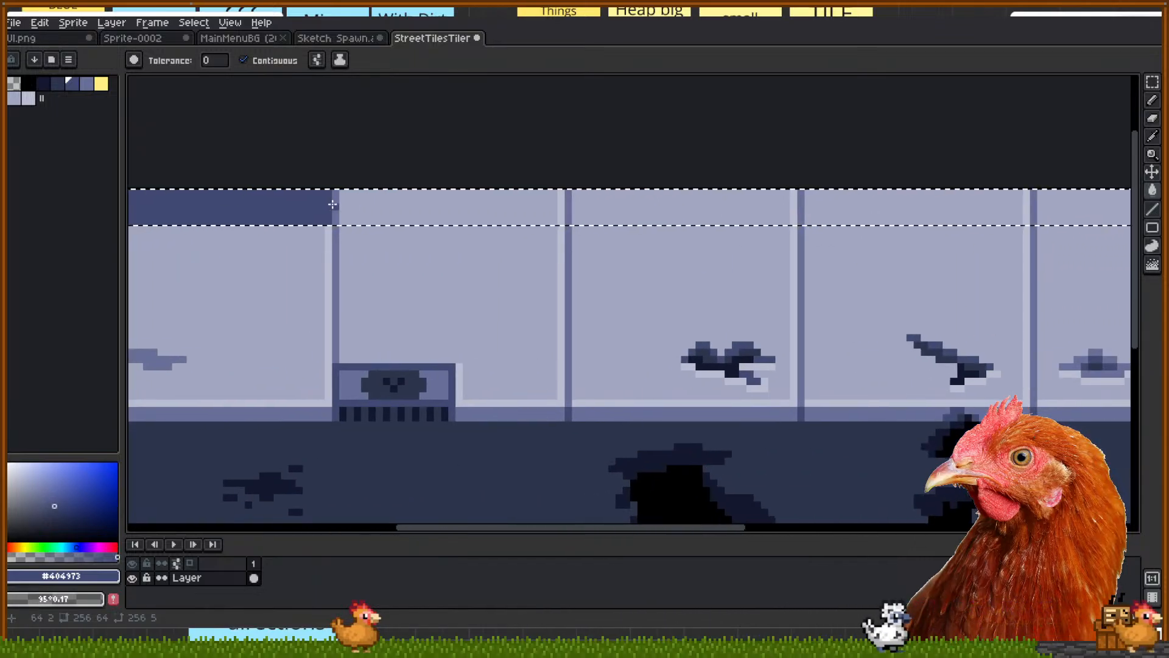
left_click(335, 202)
left_click(358, 197)
left_click_drag(561, 203, 472, 201)
left_click(473, 202)
left_click(487, 202)
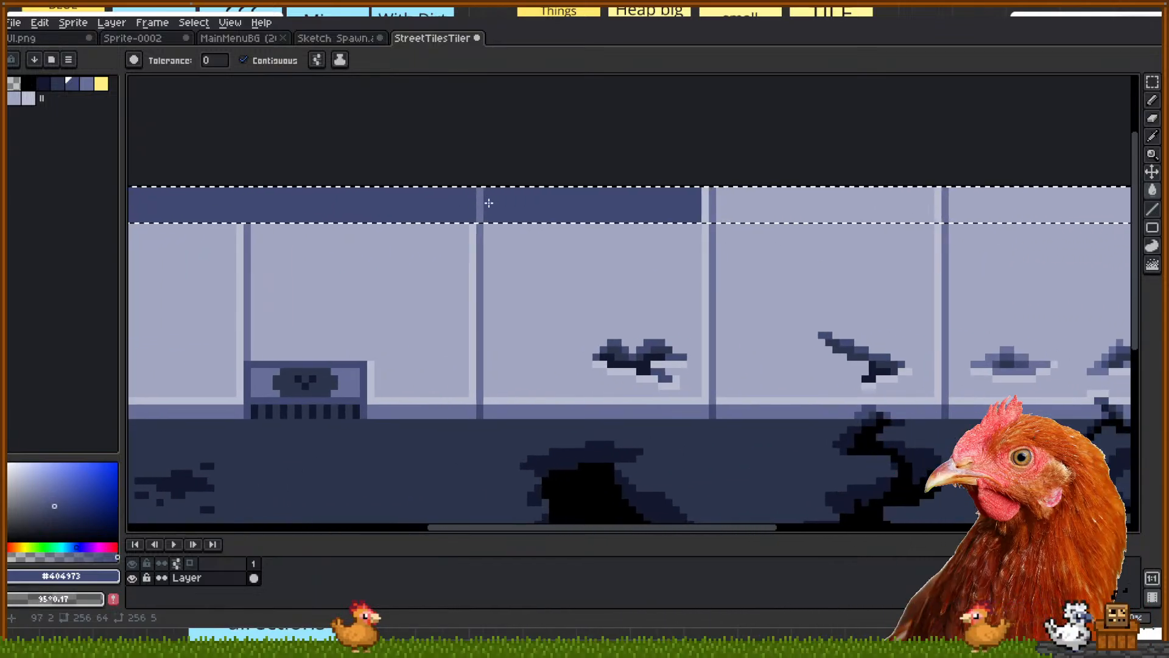
left_click(710, 203)
left_click(757, 203)
Fill the remaining strips, dividers and bands dark blue at the sheet's right end
left_click_drag(943, 215, 587, 217)
left_click(583, 210)
left_click(599, 210)
left_click(590, 211)
left_click_drag(831, 226, 536, 239)
left_click(523, 216)
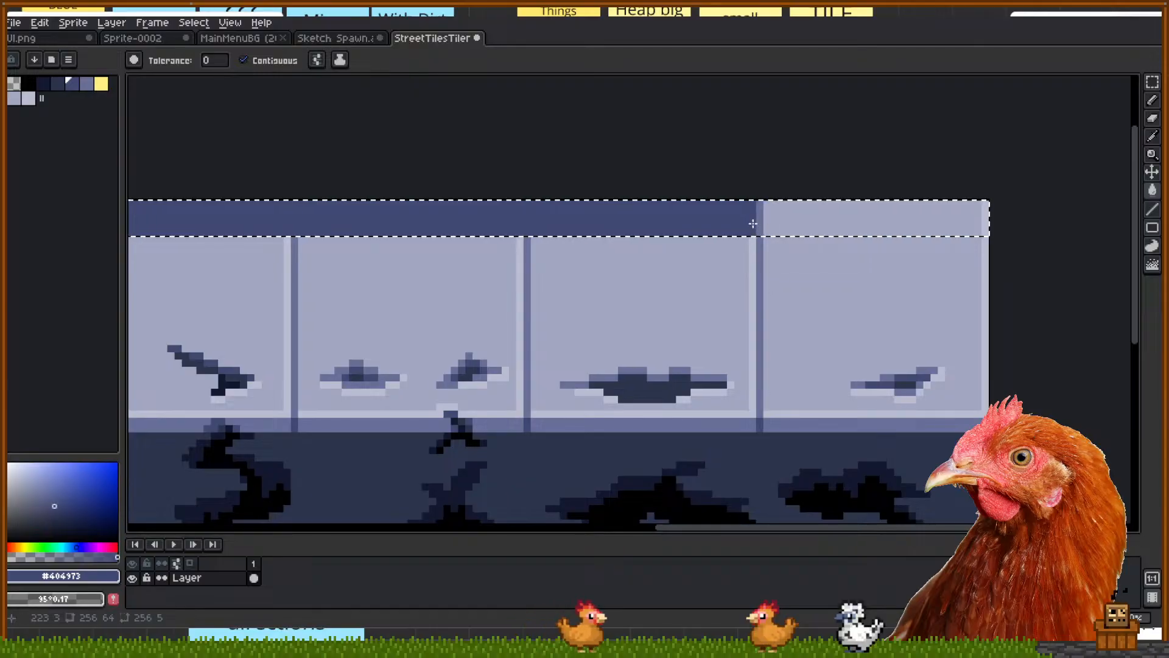
Deselect the band, save the sheet as StreetTilesTilemap.png, and return to Godot
scroll(778, 217, "down", 2)
scroll(908, 203, "up", 2)
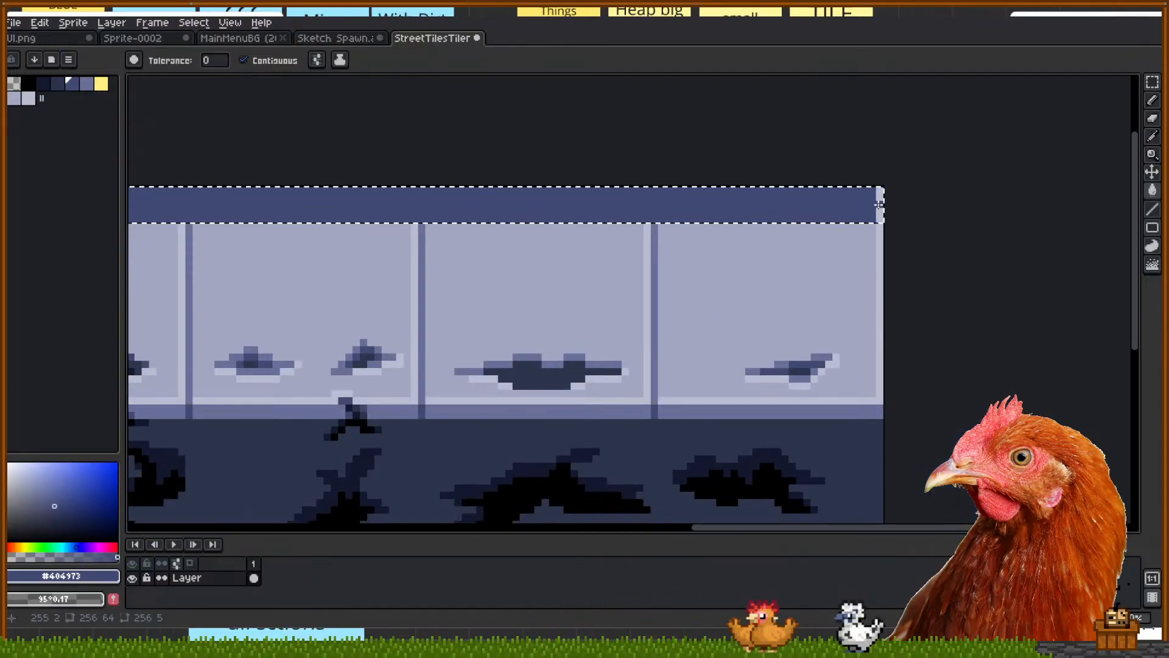
scroll(773, 164, "down", 1)
scroll(989, 219, "down", 1)
key("m")
left_click(465, 170)
left_click_drag(577, 196, 483, 171)
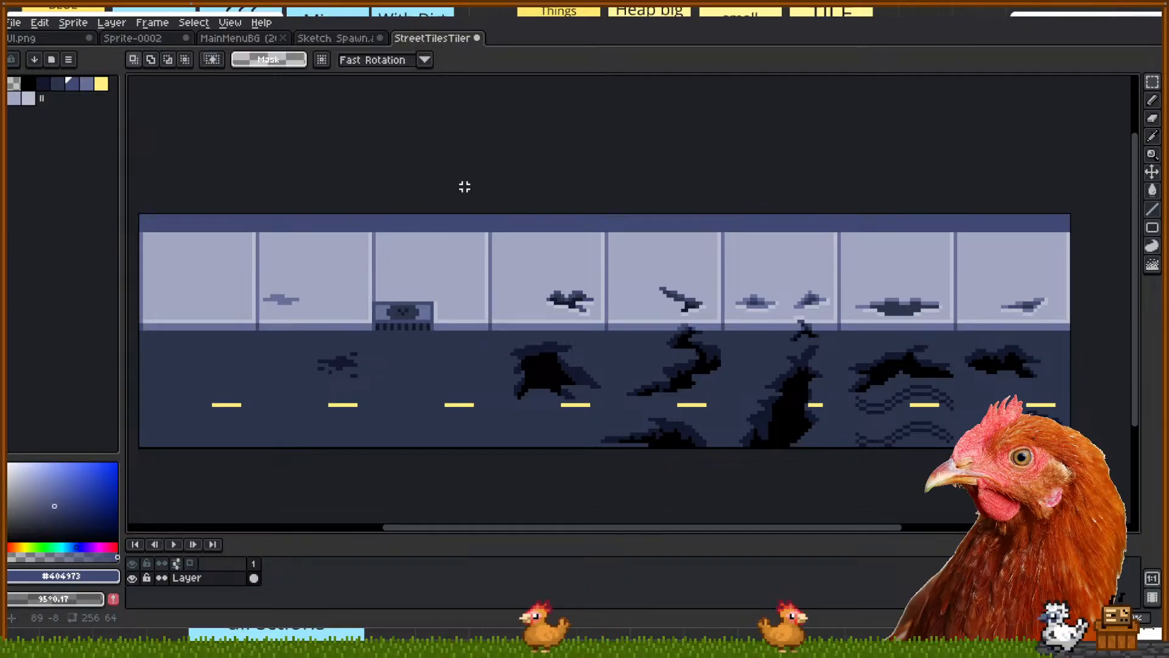
left_click_drag(465, 187, 461, 188)
left_click_drag(229, 172, 256, 179)
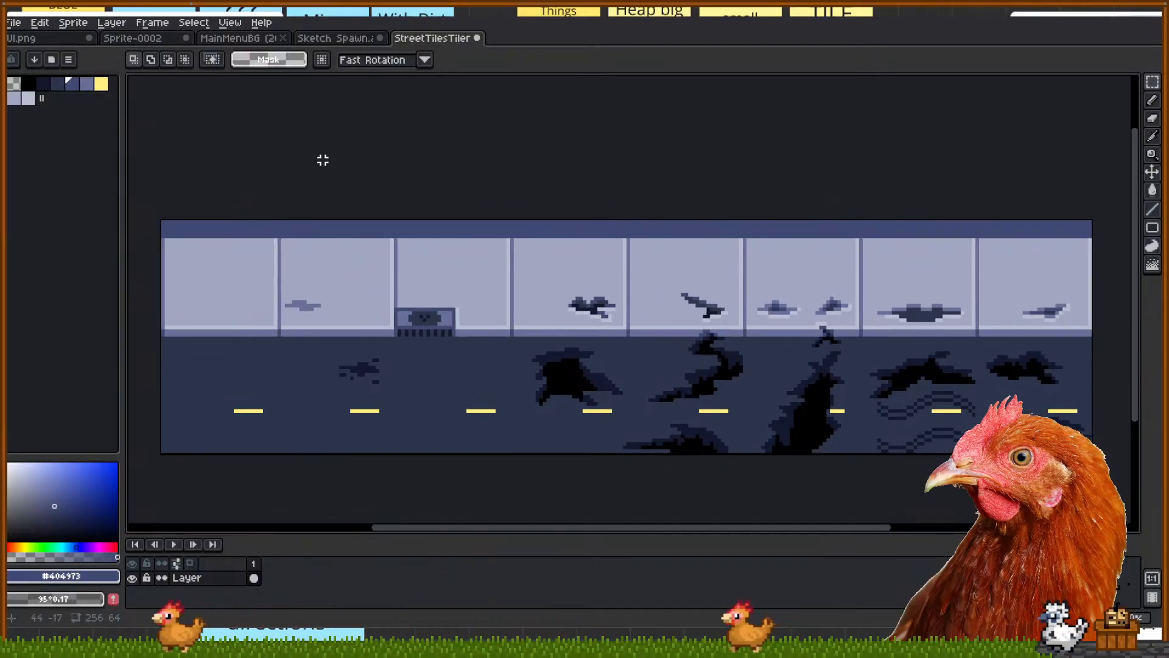
key("ctrl+s")
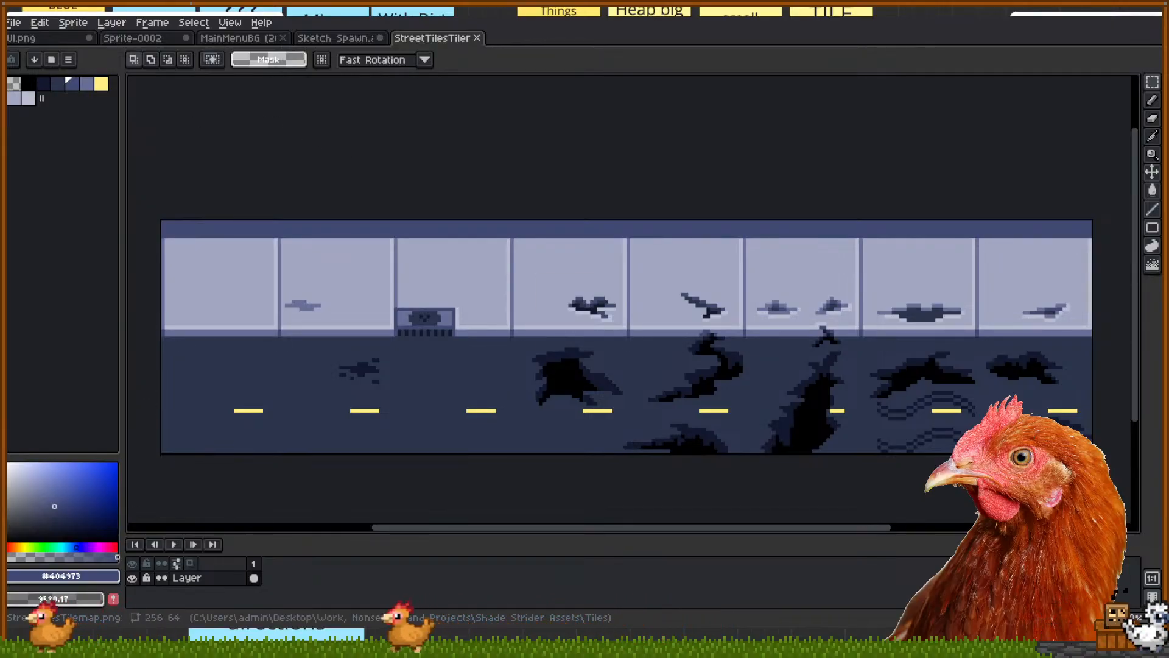
key("alt+Tab")
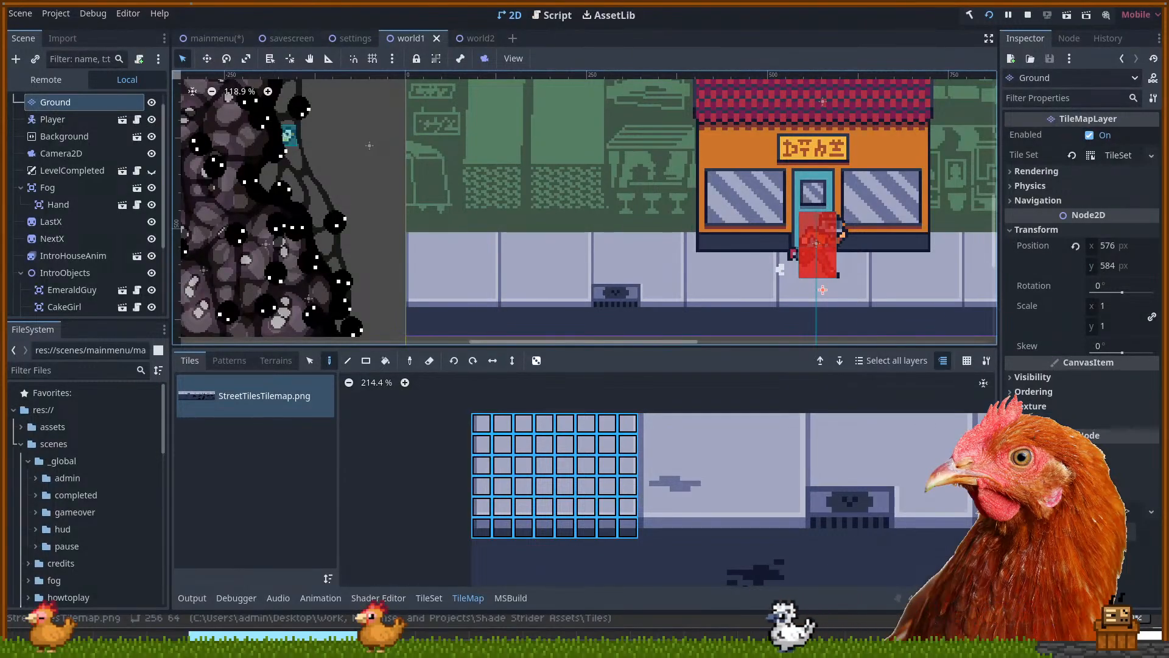
Browse the FileSystem dock through the city folders and select StreetTilesTilemap.png in the ground folder
scroll(85, 494, "down", 10)
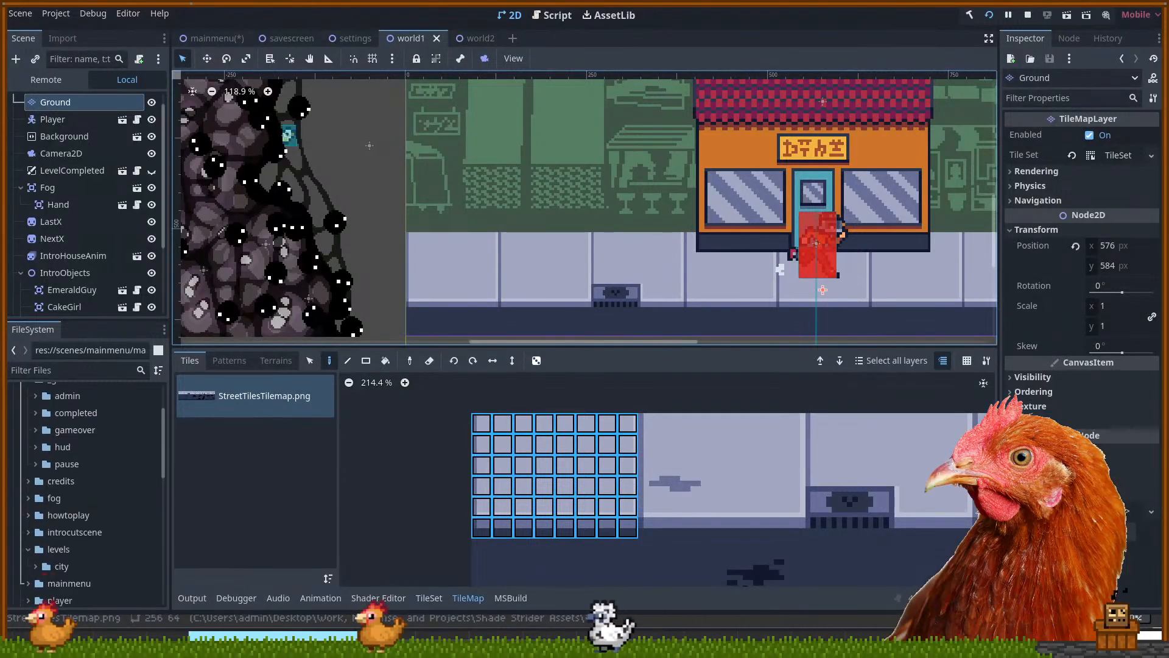
scroll(85, 493, "down", 7)
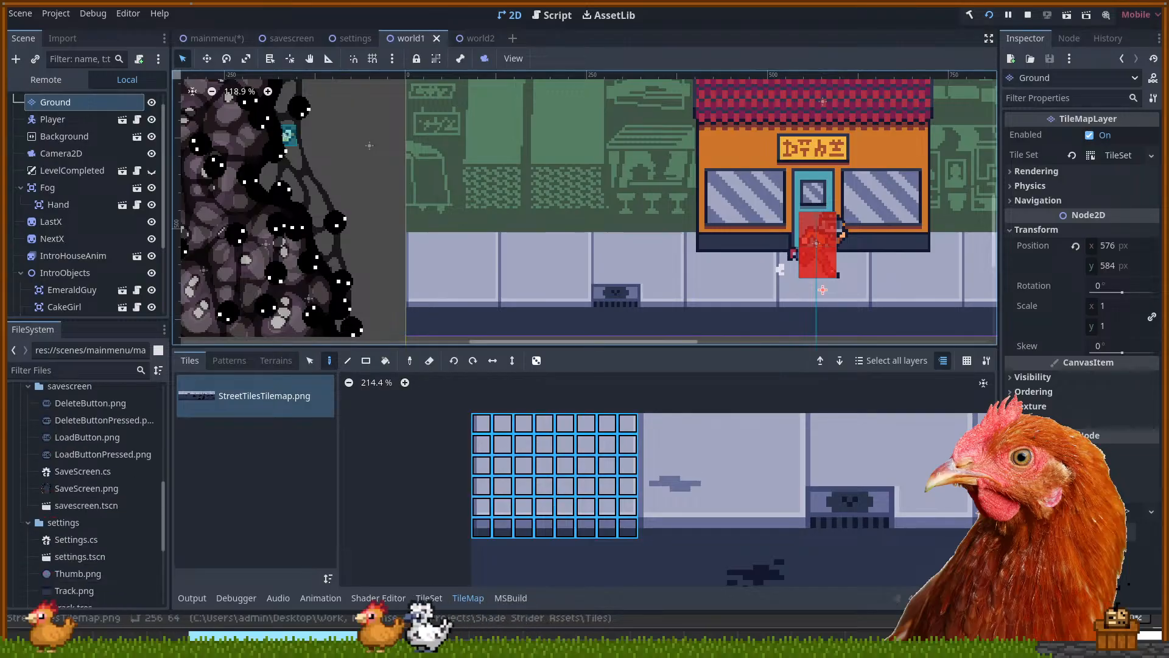
scroll(85, 493, "up", 7)
scroll(86, 493, "up", 4)
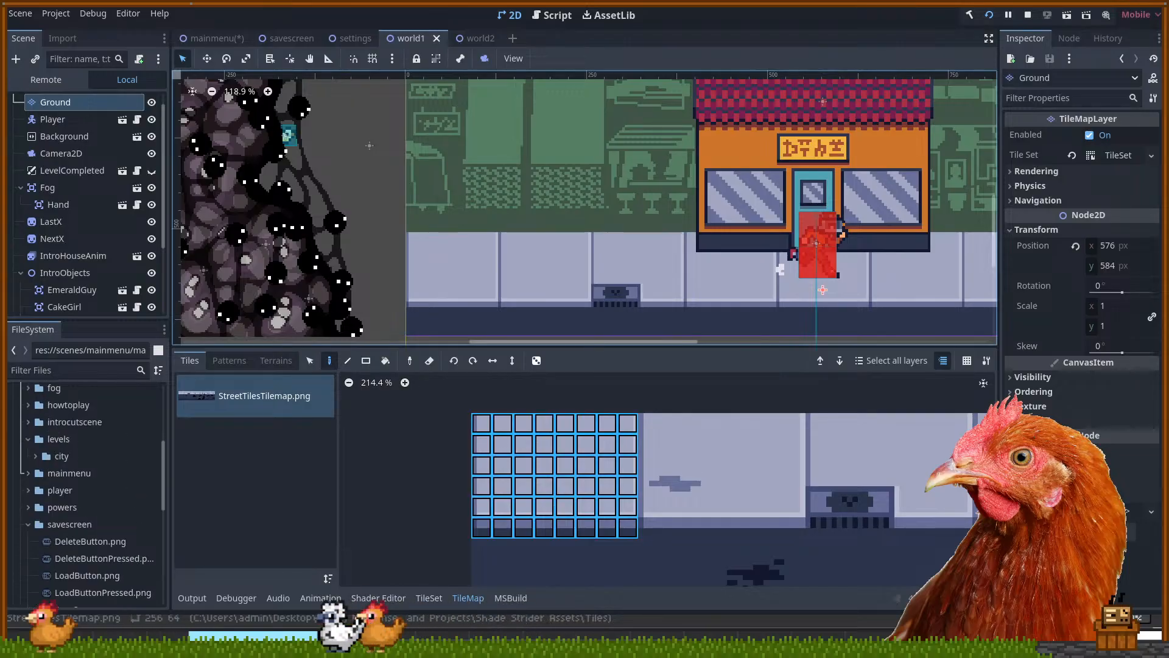
scroll(31, 463, "up", 3)
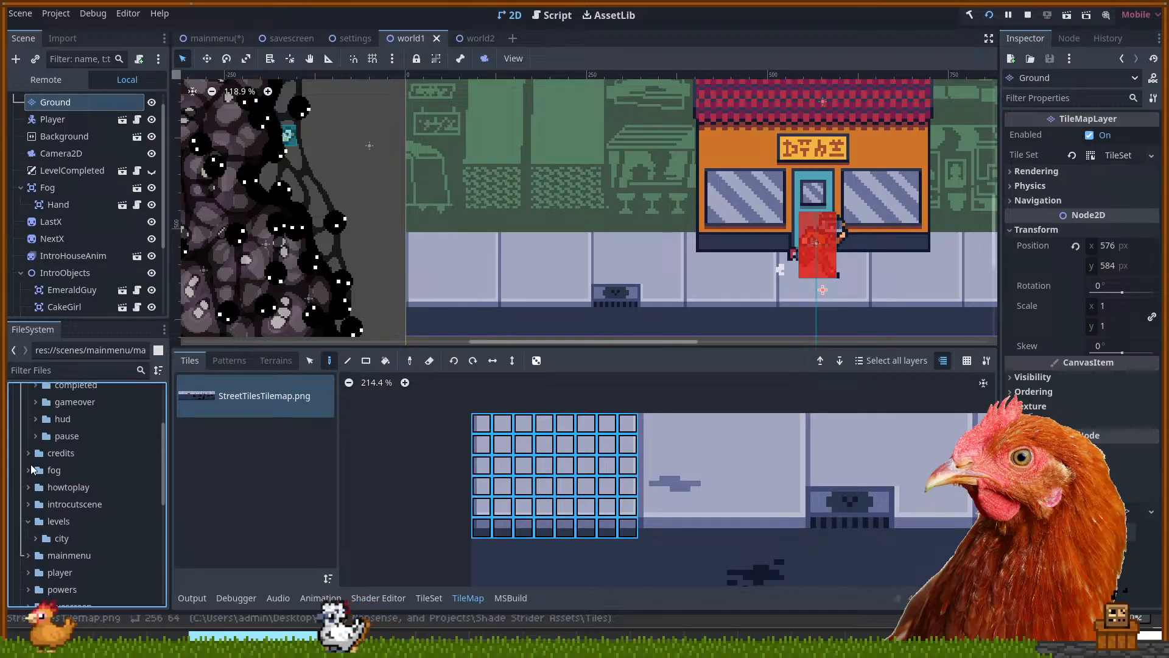
left_click(35, 538)
scroll(60, 507, "down", 4)
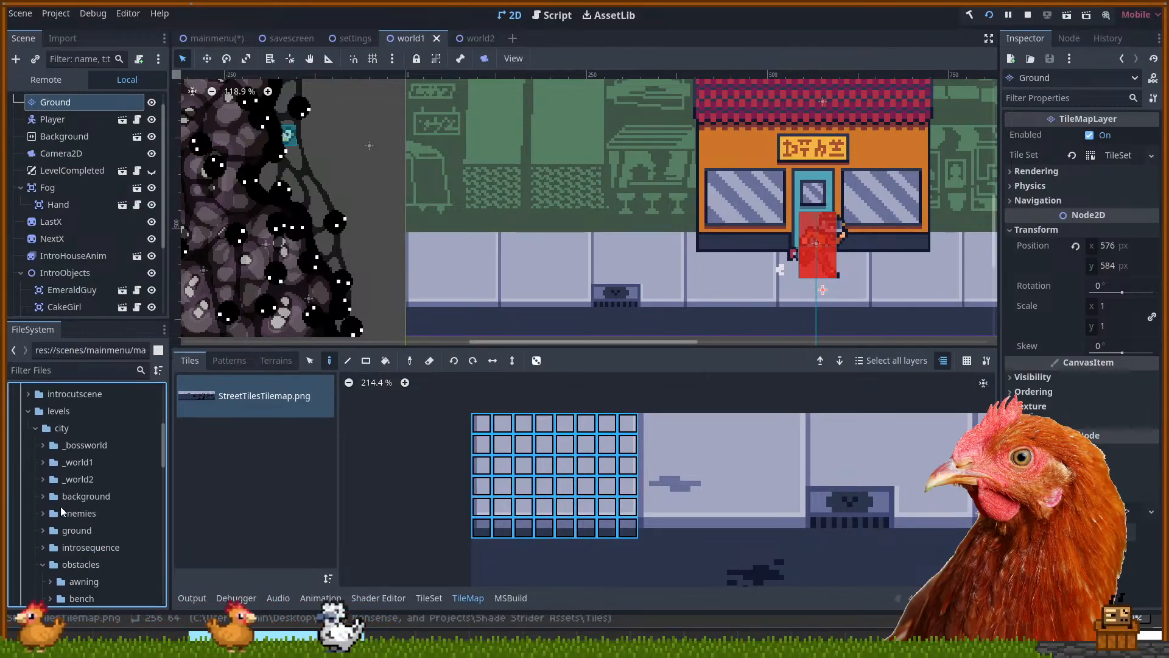
left_click(43, 462)
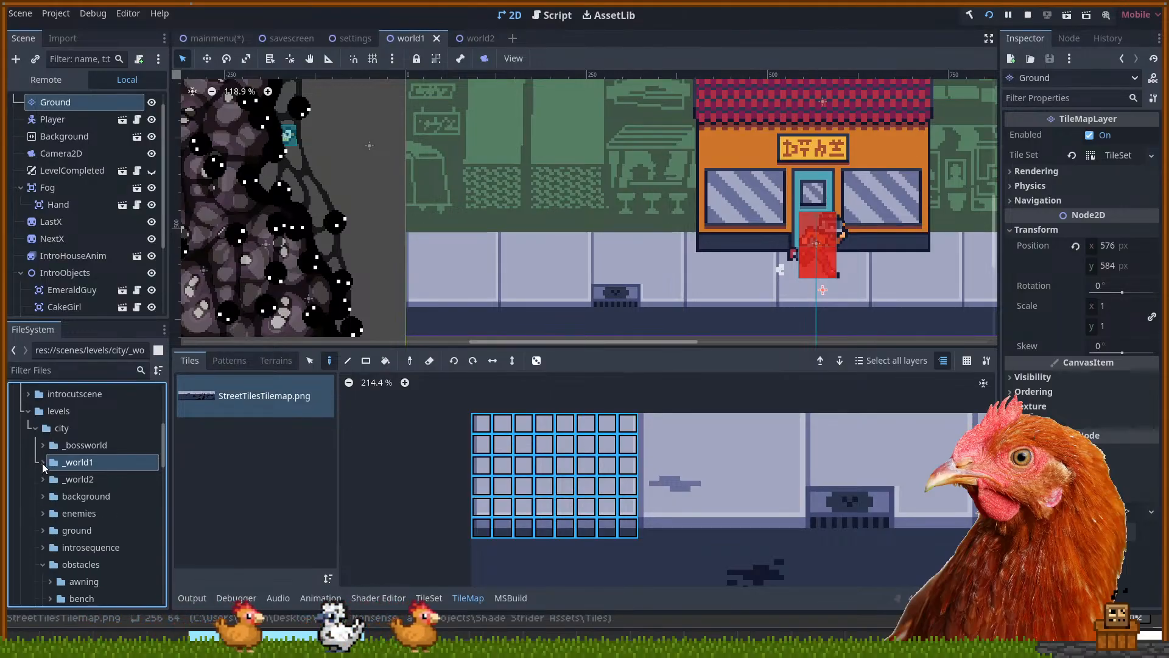
left_click(43, 462)
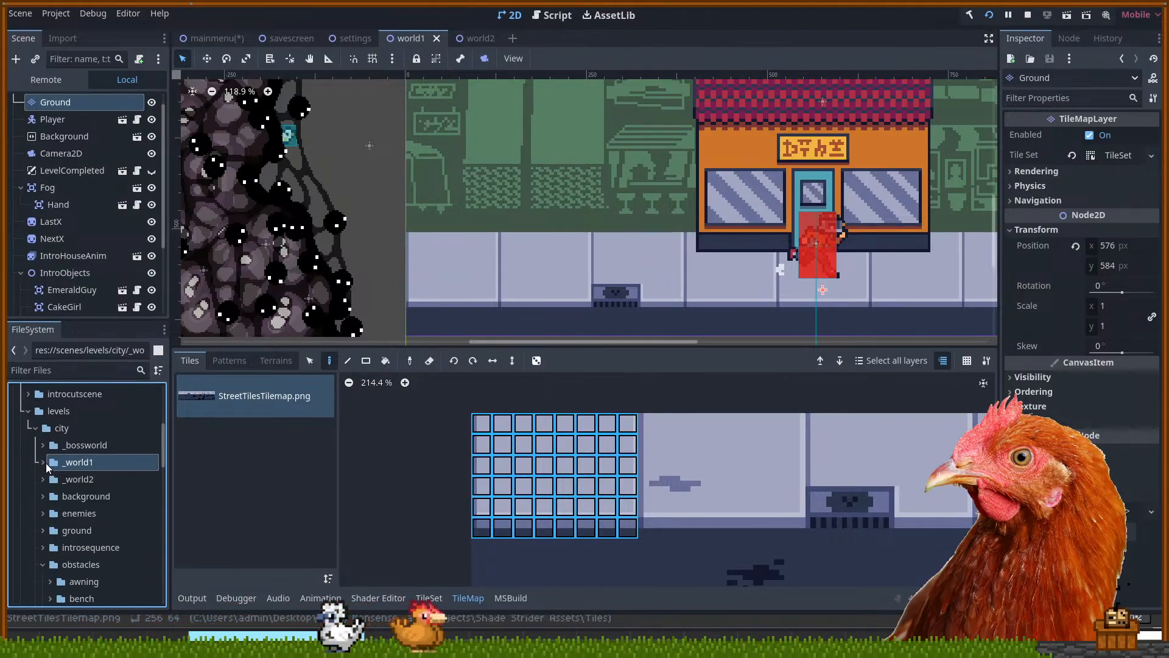
left_click(43, 531)
scroll(79, 482, "down", 4)
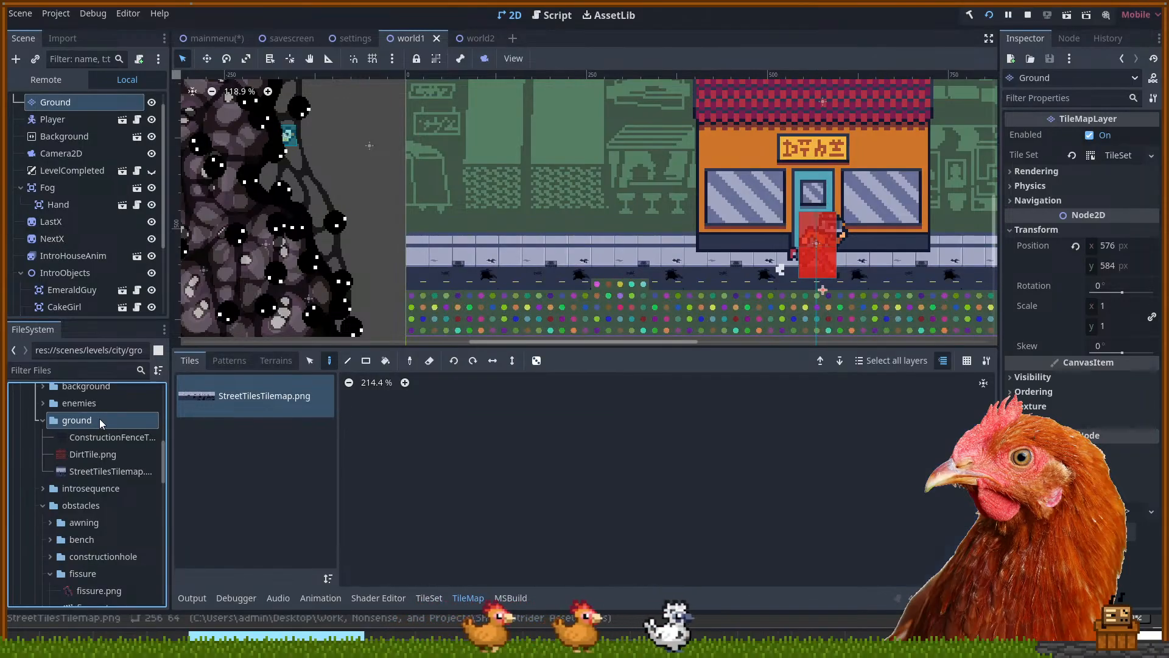
left_click(74, 468)
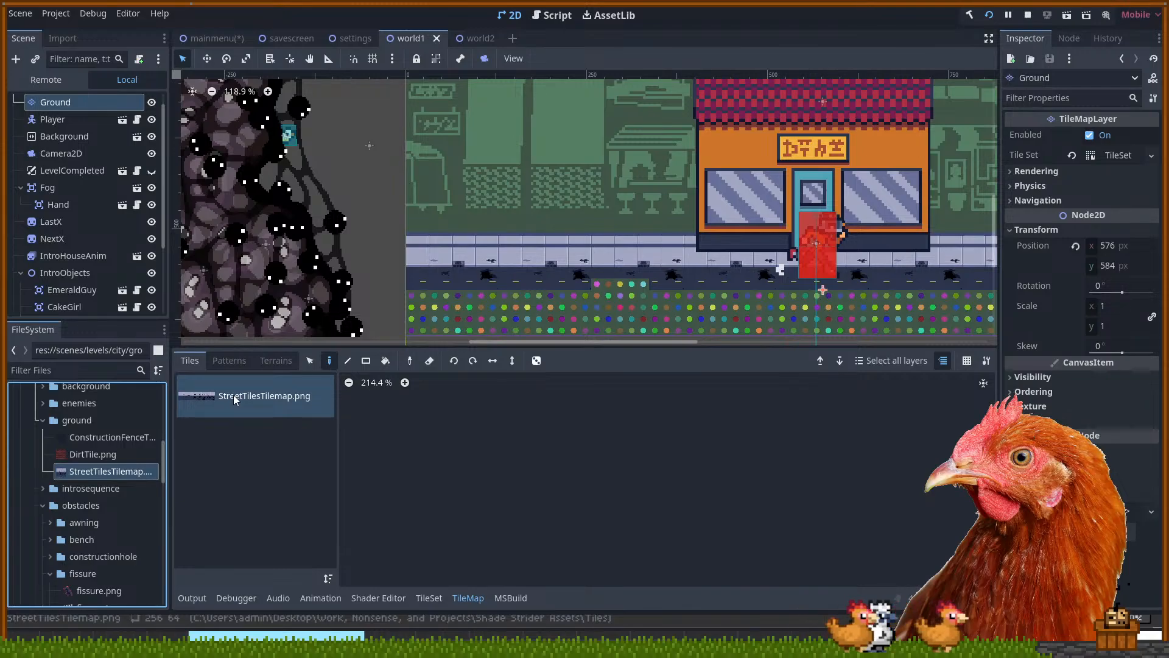
Pan and zoom the world1 viewport to check the dark curb band along the sidewalk
left_click_drag(591, 230, 561, 185)
scroll(539, 185, "up", 2)
scroll(327, 228, "up", 2)
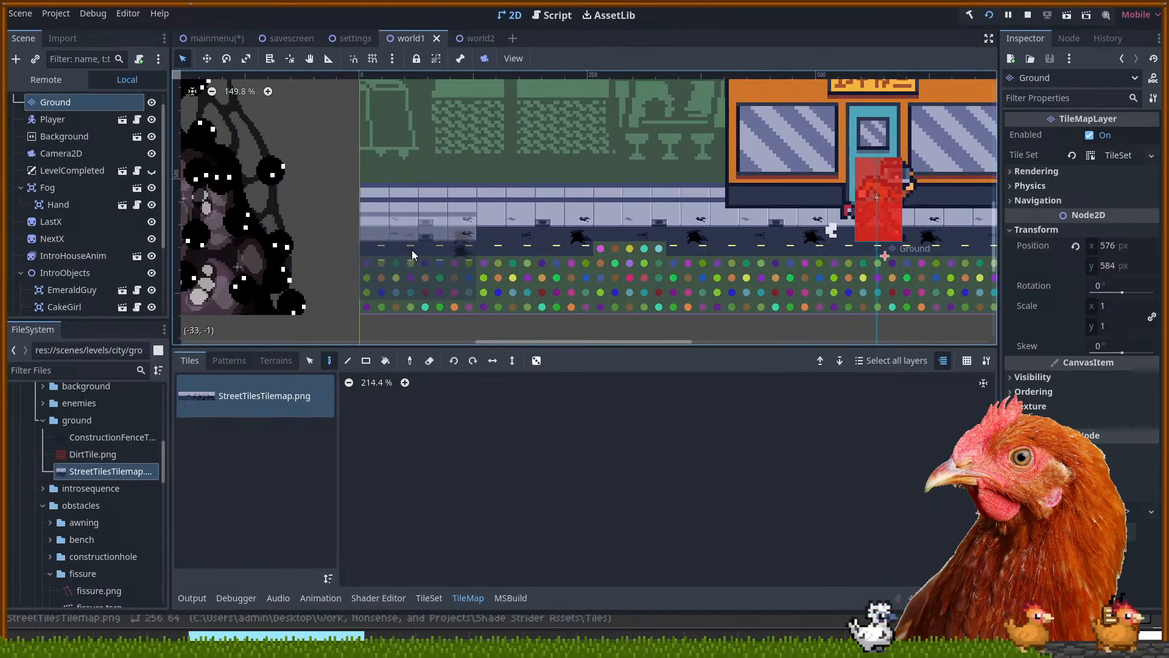
scroll(664, 212, "down", 2)
left_click_drag(580, 231, 556, 263)
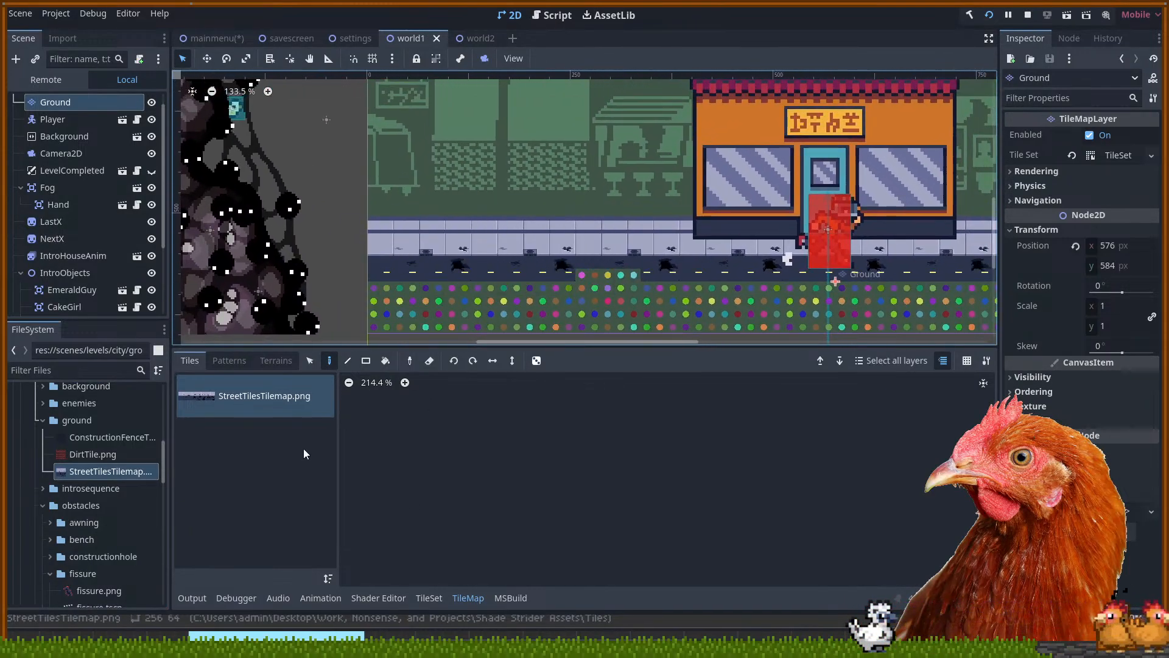
left_click(468, 599)
left_click(429, 598)
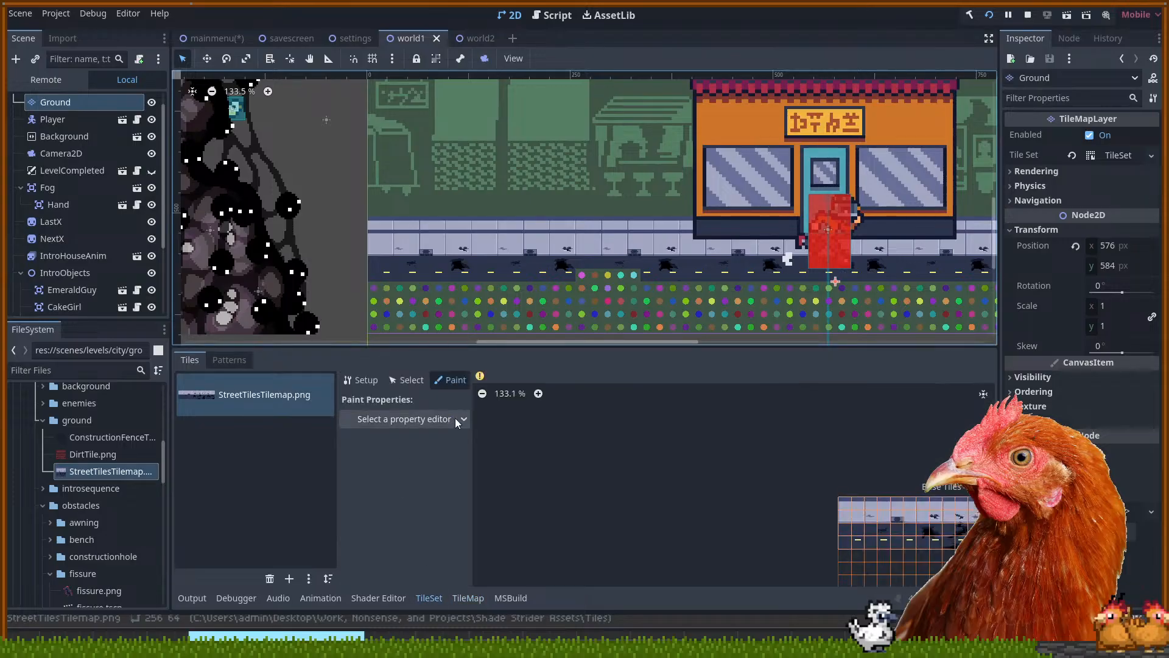
scroll(769, 484, "down", 6)
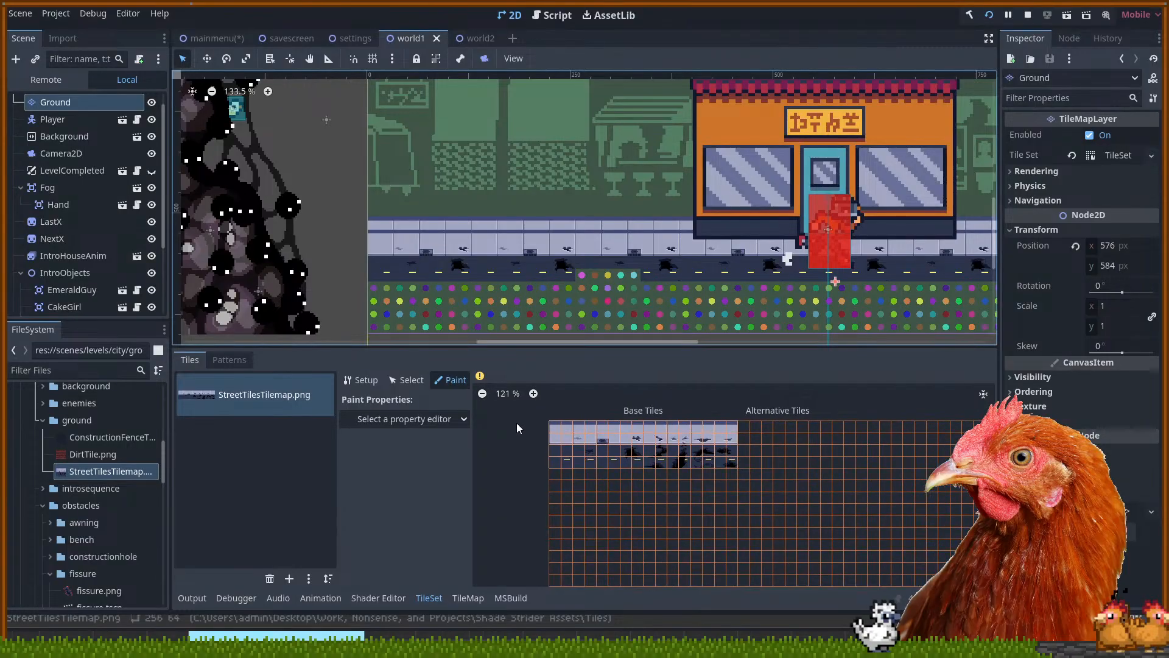
scroll(648, 512, "down", 1)
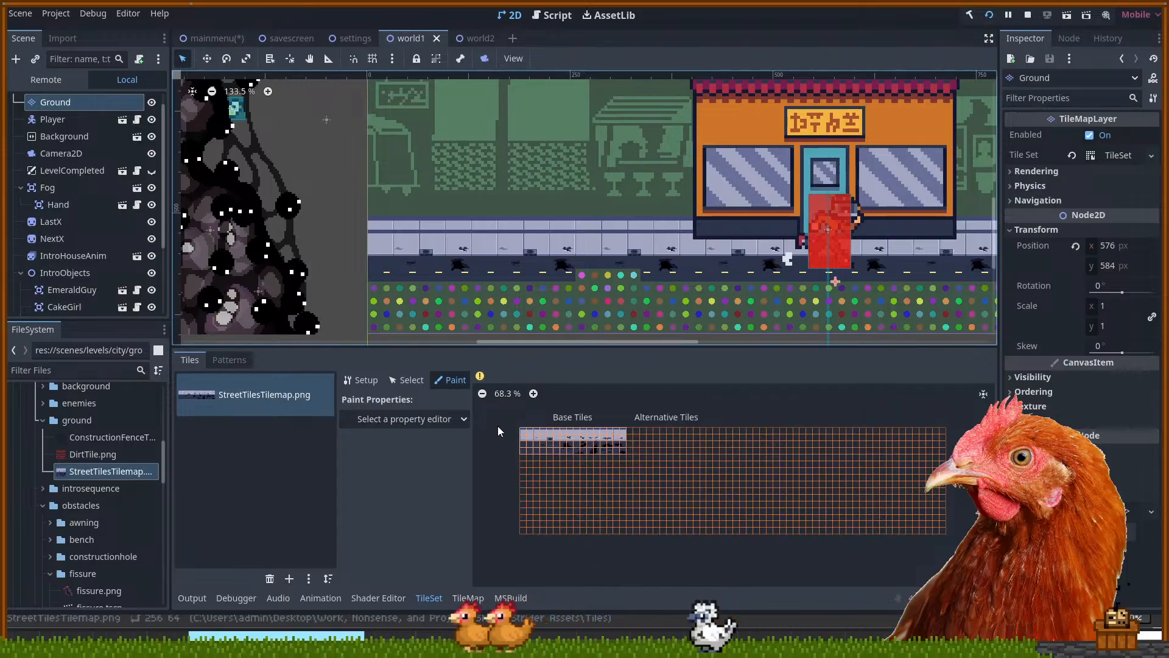
scroll(512, 421, "up", 5)
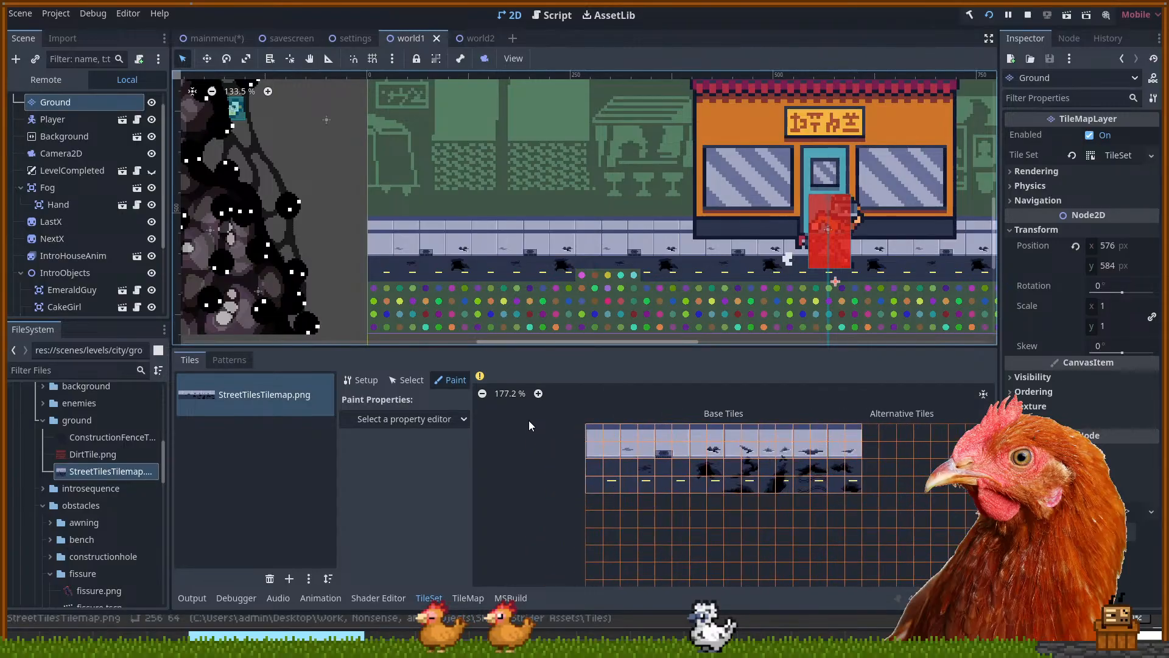
scroll(529, 422, "up", 3)
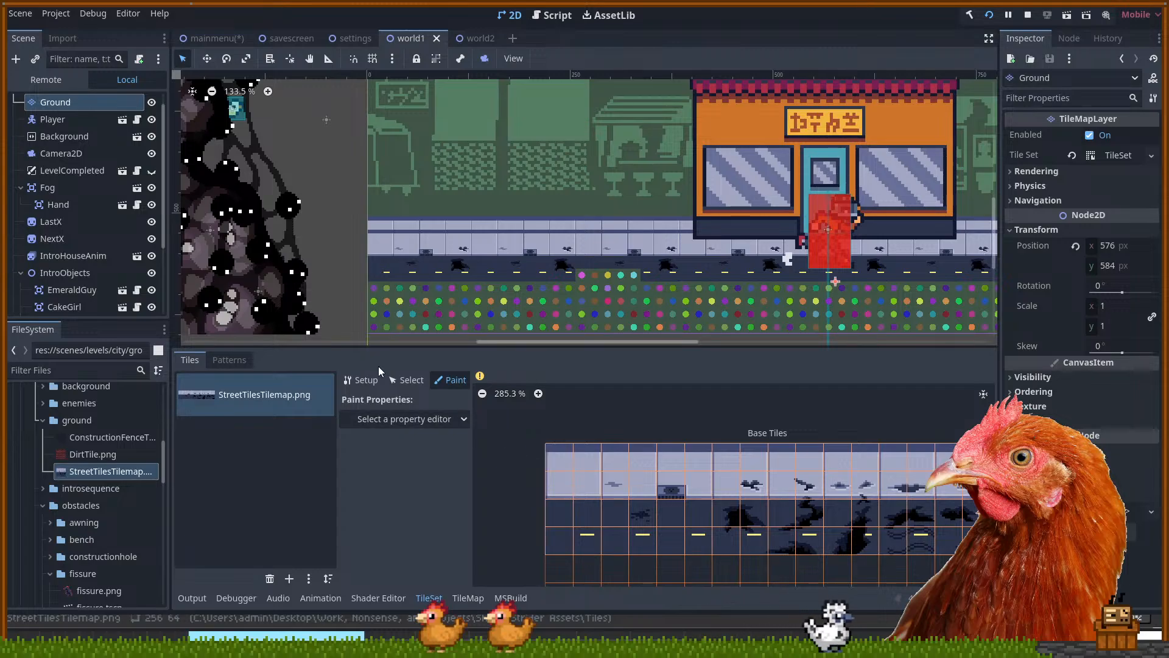
left_click(407, 380)
left_click(565, 459)
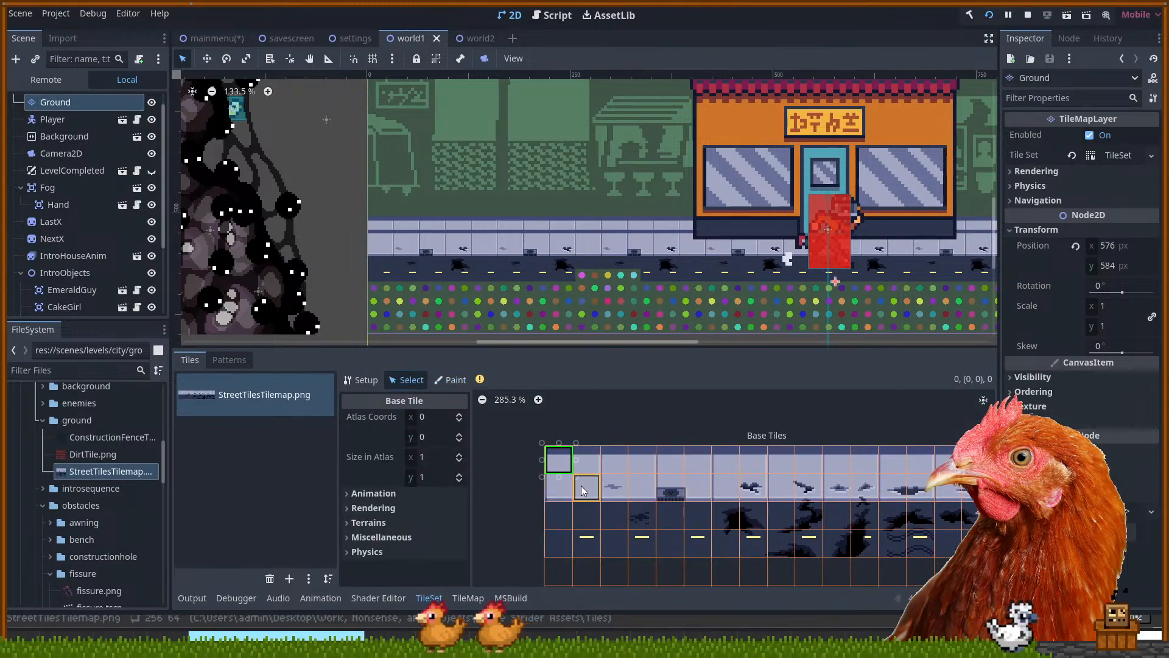
left_click(585, 482, "shift")
left_click(556, 451)
left_click(585, 461)
left_click_drag(562, 462, 575, 486)
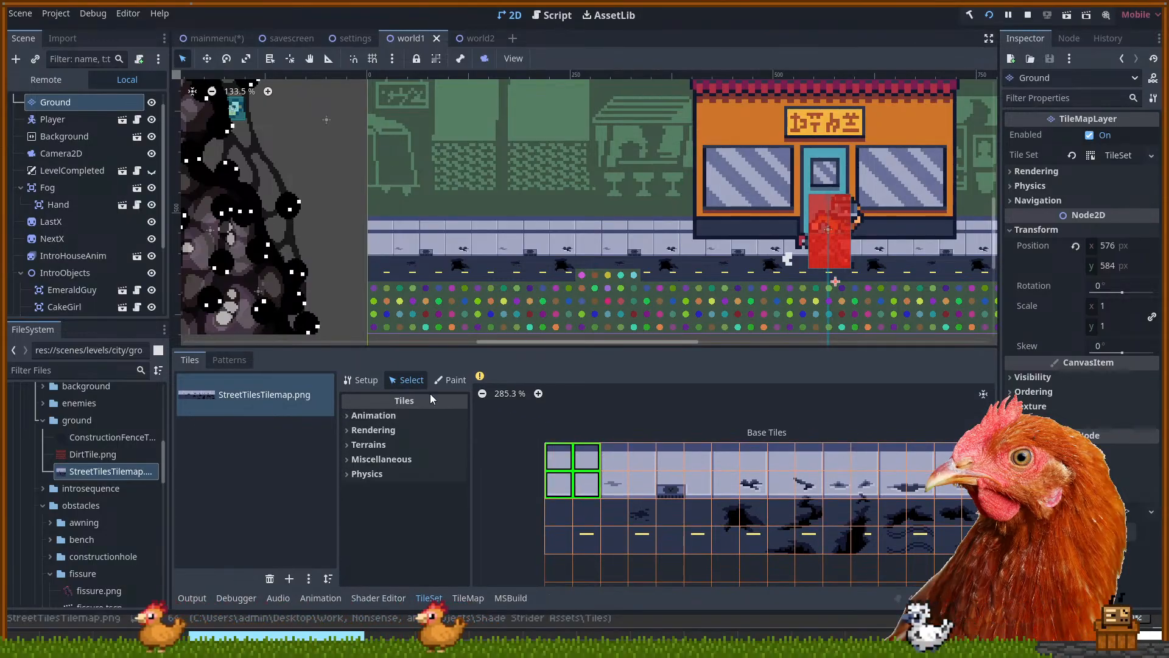
left_click(441, 379)
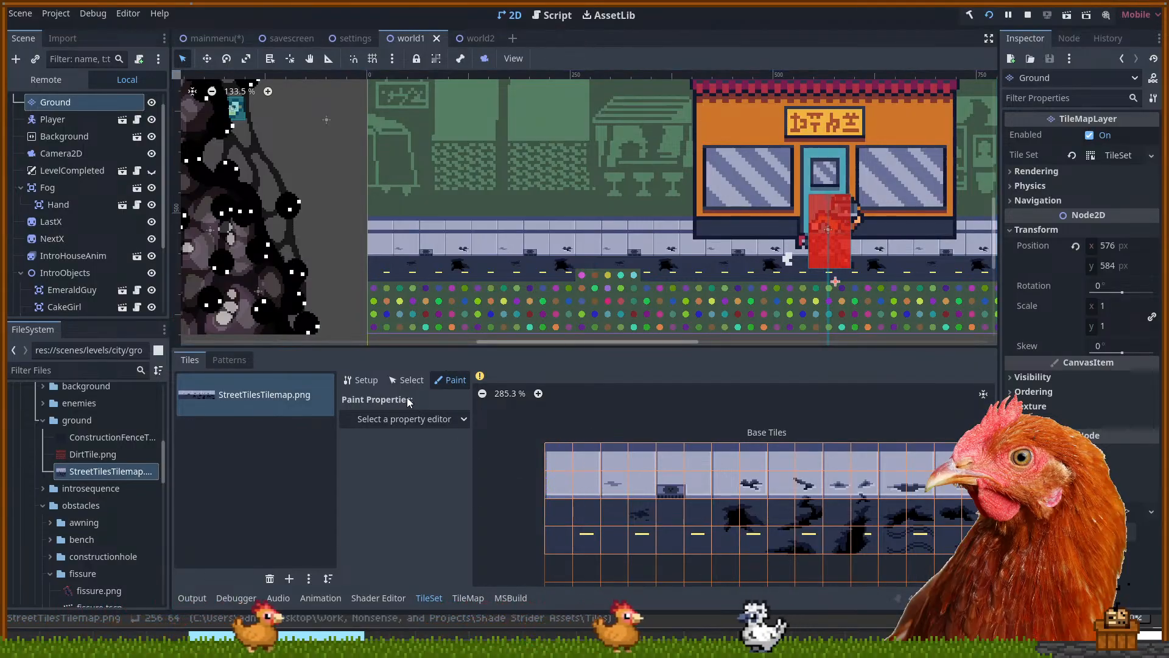
left_click(463, 599)
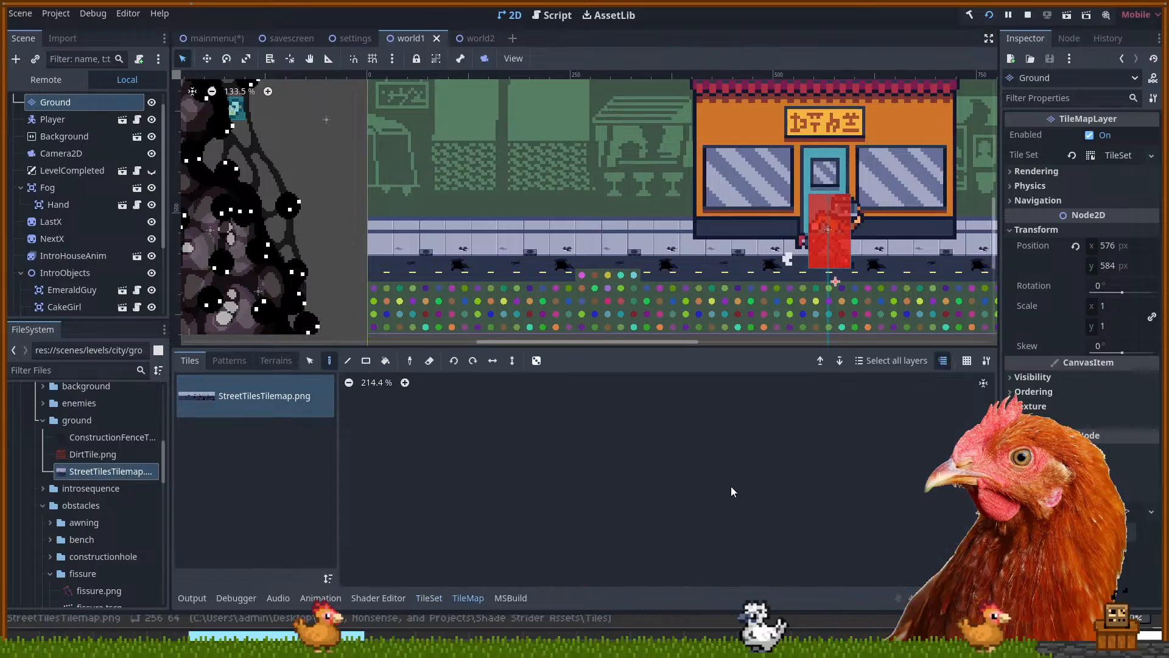
Pick the top-left 2x2 tiles and pan around world1 to view the enlarged sidewalk slabs with curb band
left_click(584, 425)
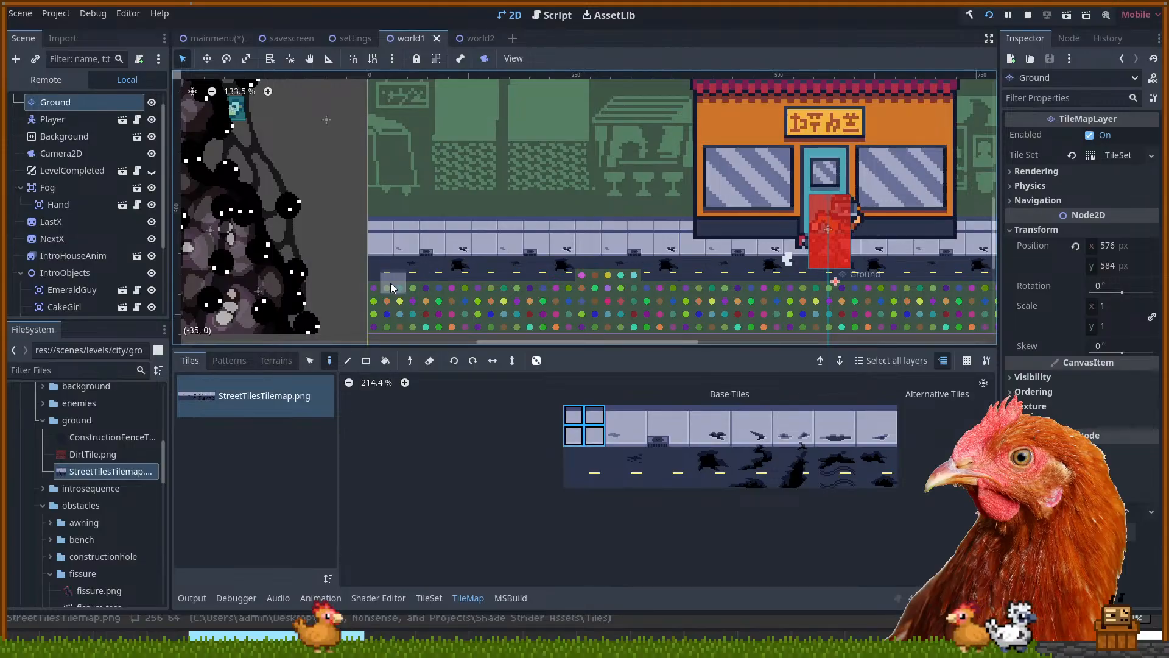
scroll(536, 428, "up", 2)
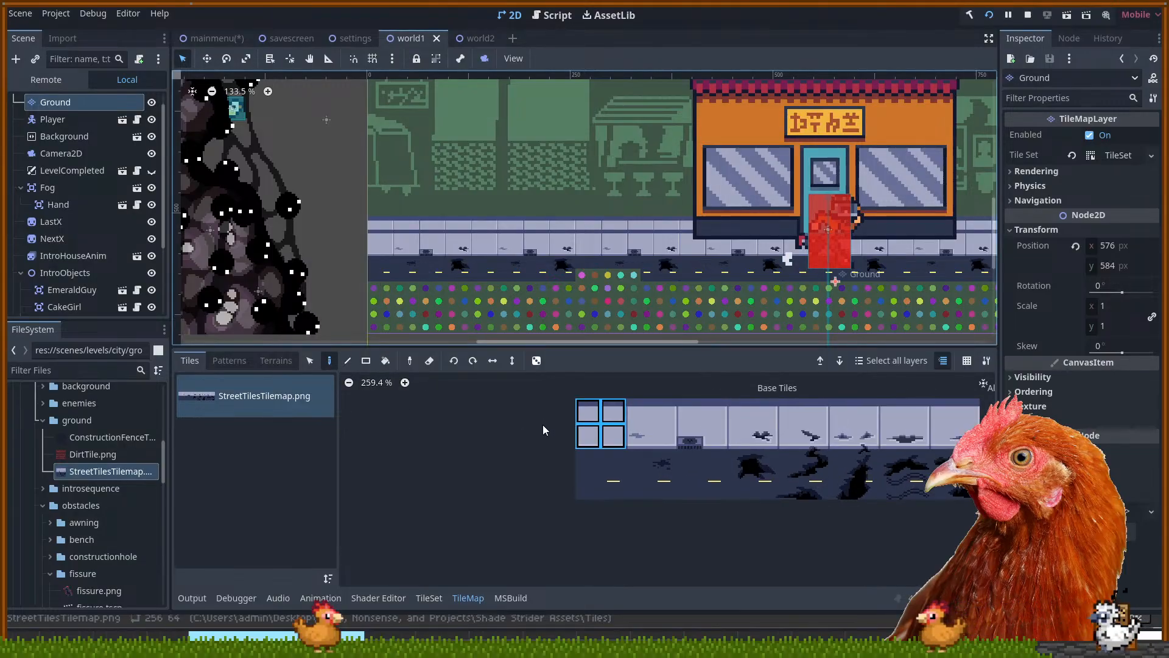
left_click_drag(351, 191, 381, 193)
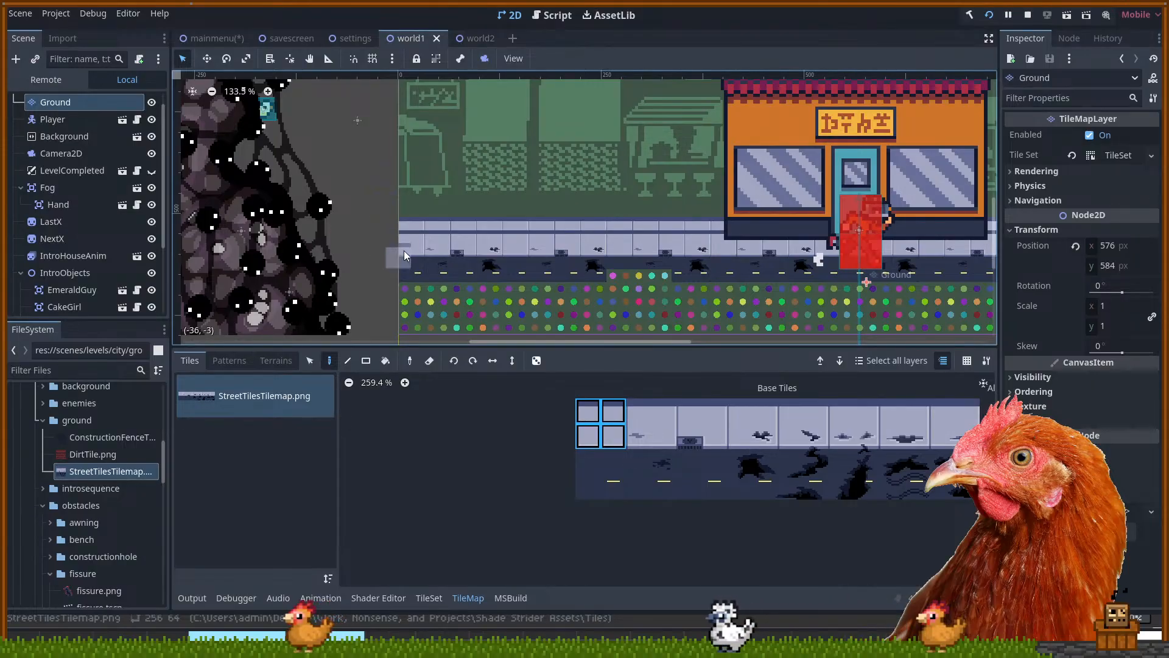
scroll(509, 264, "down", 4)
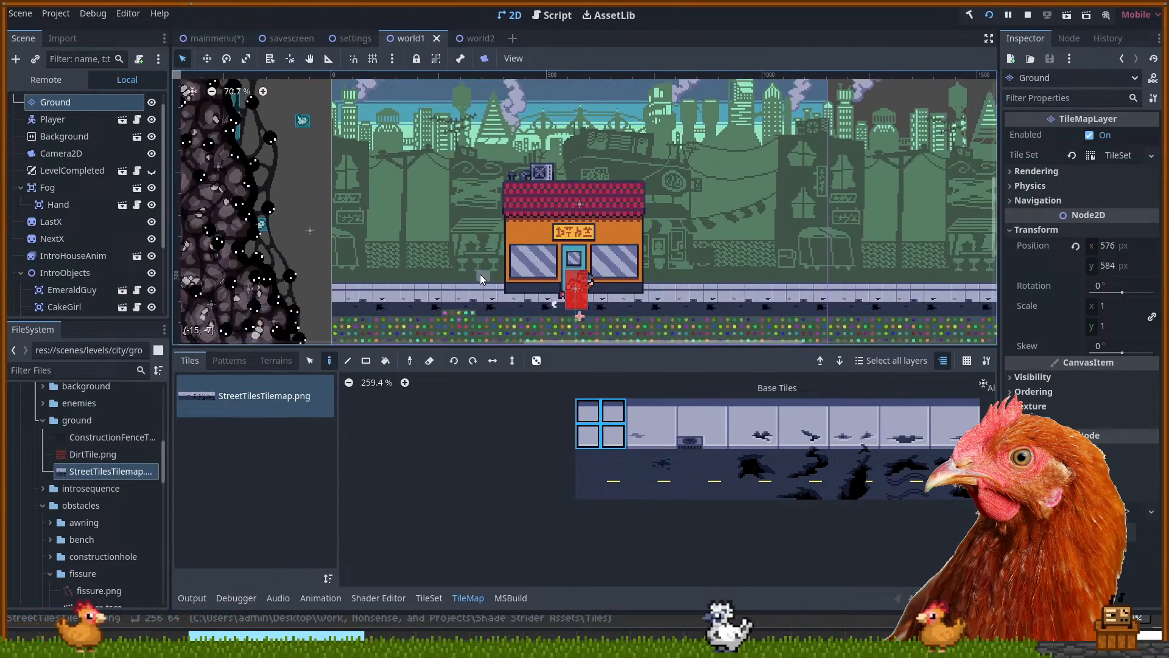
scroll(485, 273, "down", 1)
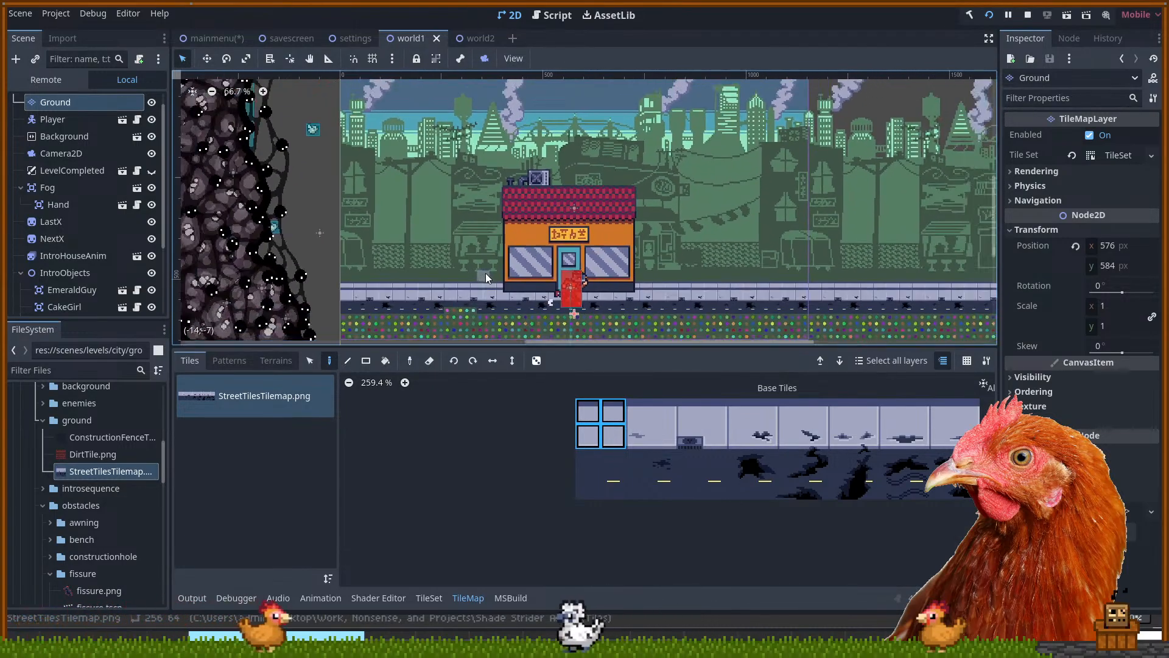
left_click_drag(555, 256, 578, 257)
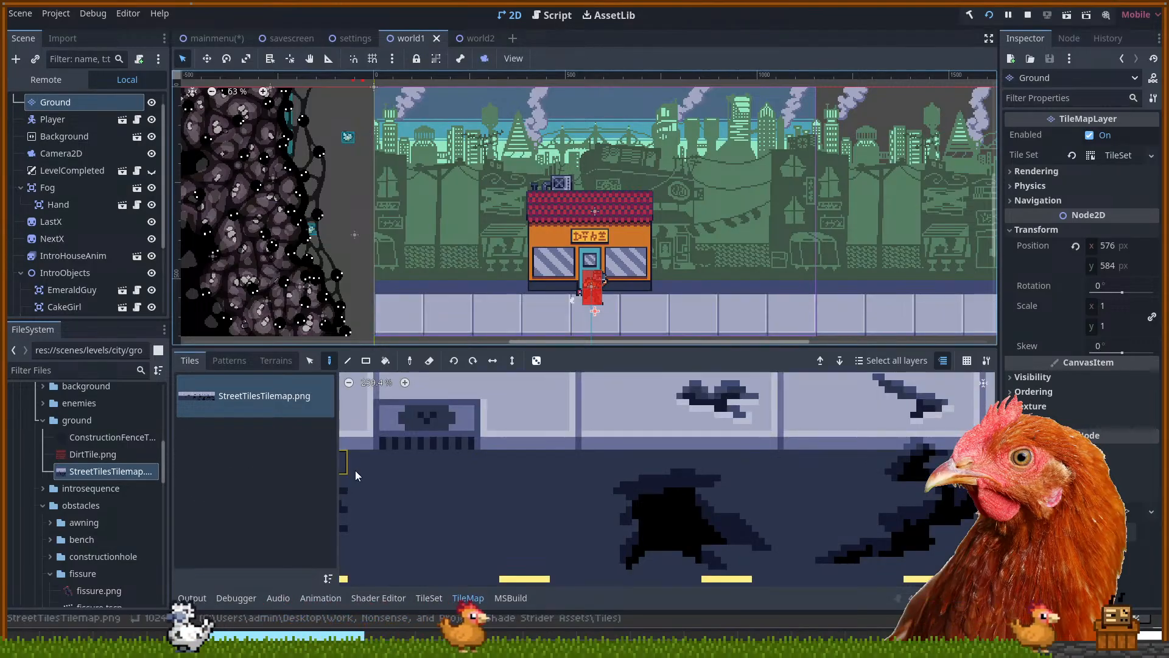
left_click_drag(642, 290, 608, 248)
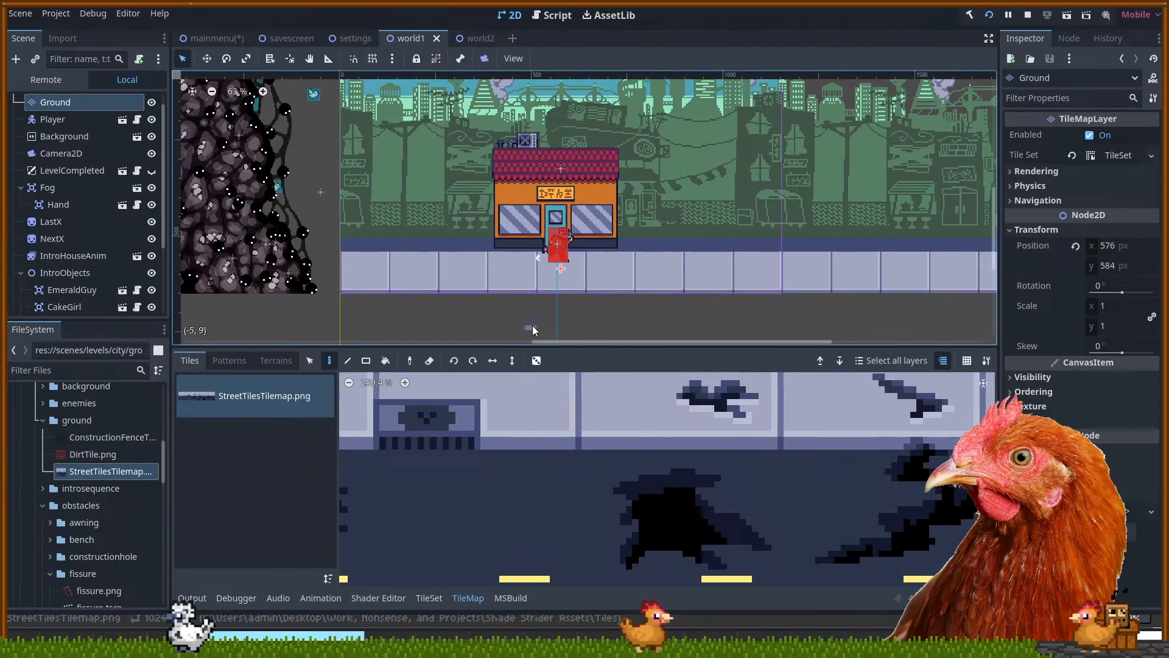
scroll(346, 316, "up", 5)
left_click_drag(386, 307, 479, 336)
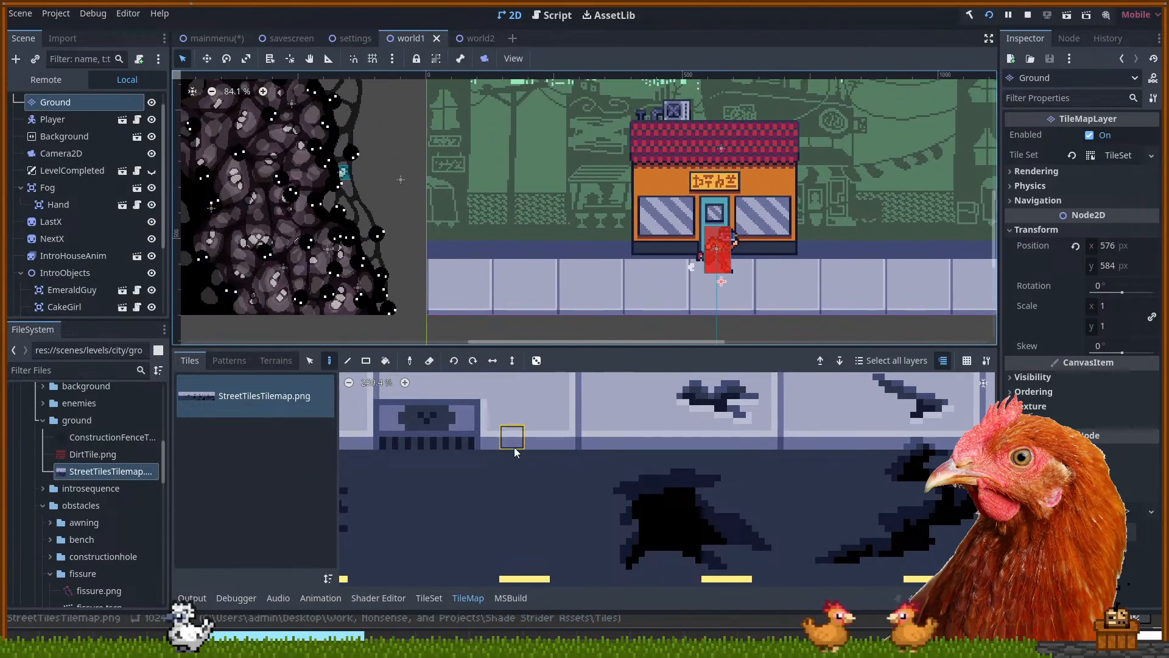
scroll(591, 510, "down", 4)
left_click_drag(455, 420, 495, 402)
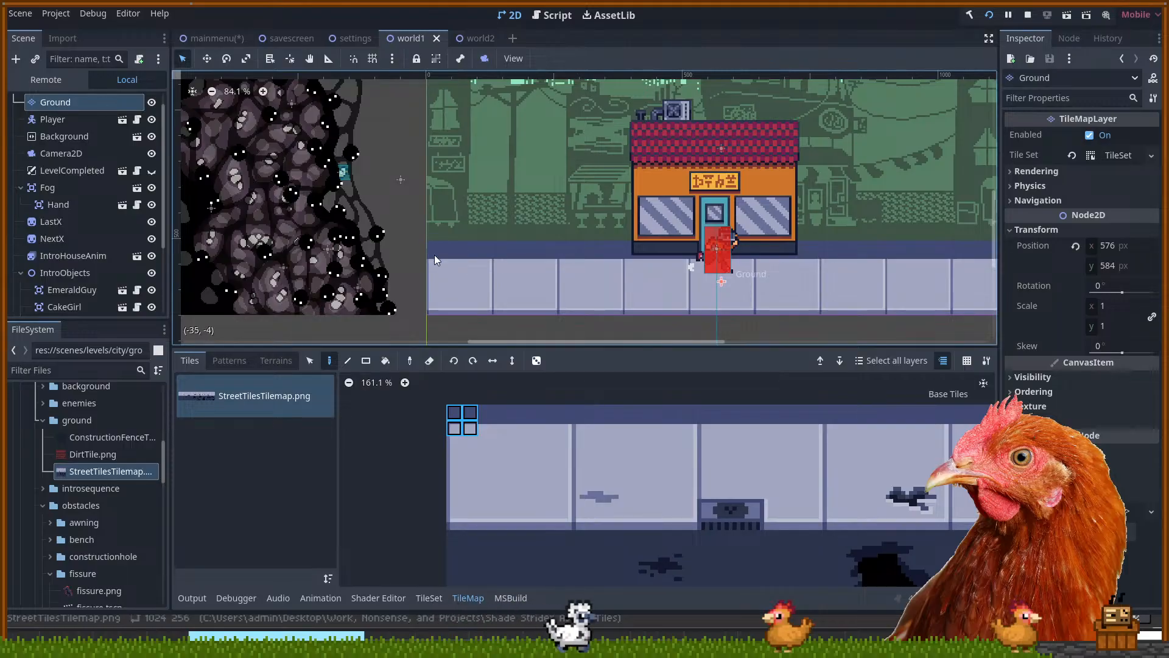
In the TileSet editor, zoom out the atlas, select an 8x9 tile block, then return to Paint mode
left_click(437, 599)
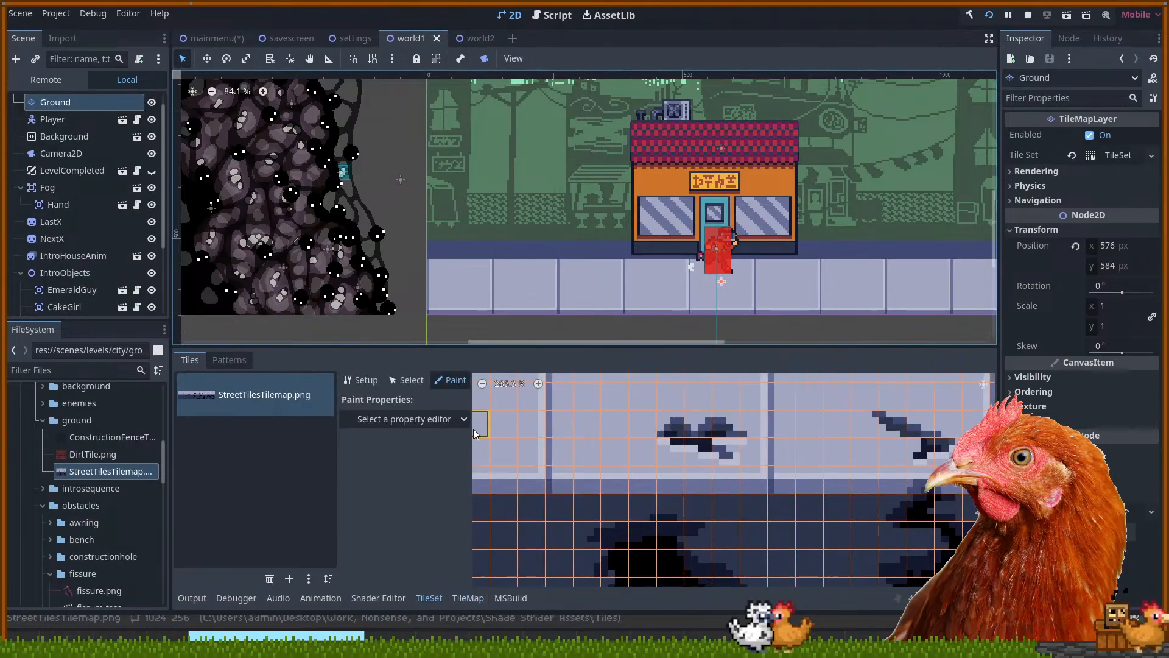
scroll(594, 485, "down", 5)
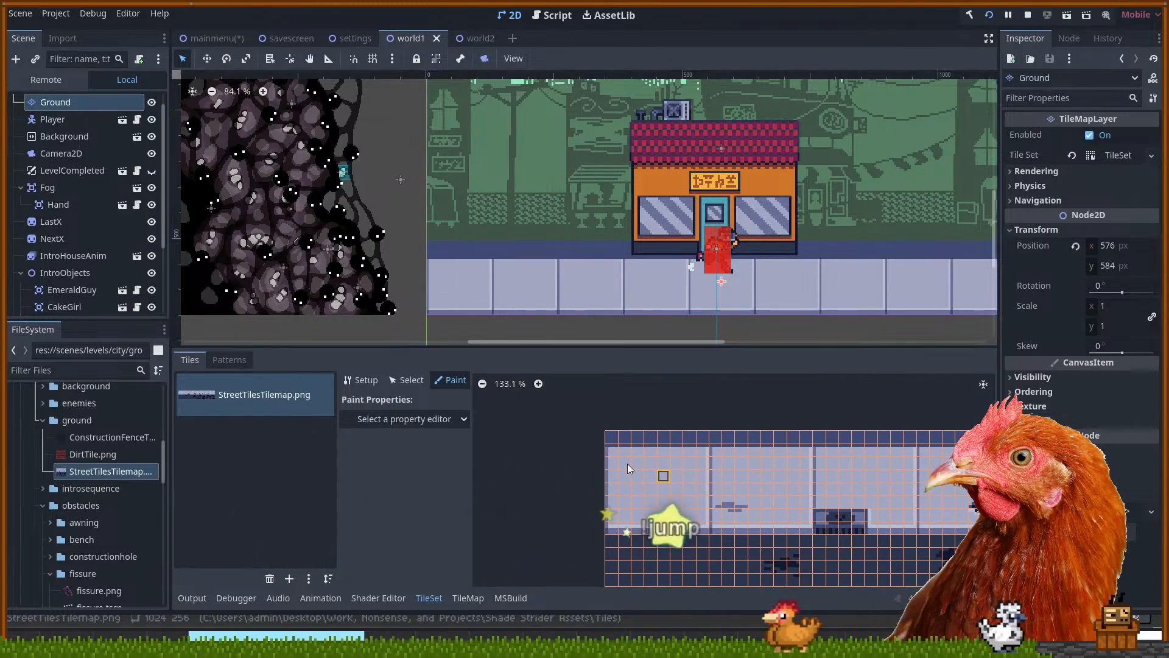
left_click(612, 446)
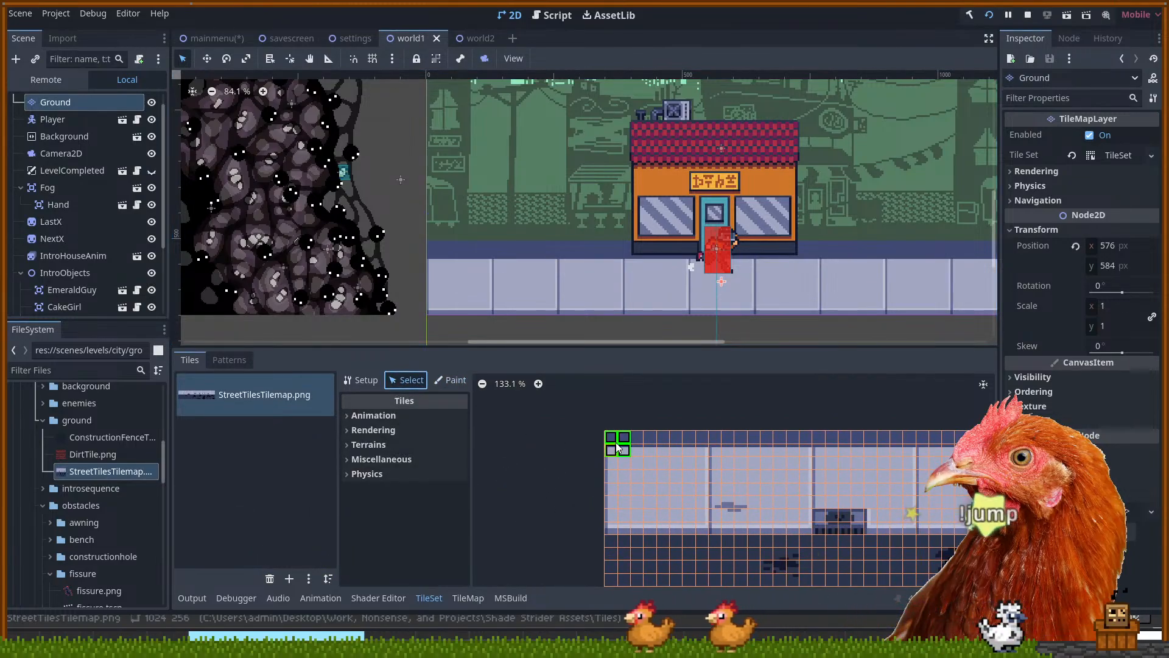
left_click_drag(612, 447, 699, 541)
left_click(450, 380)
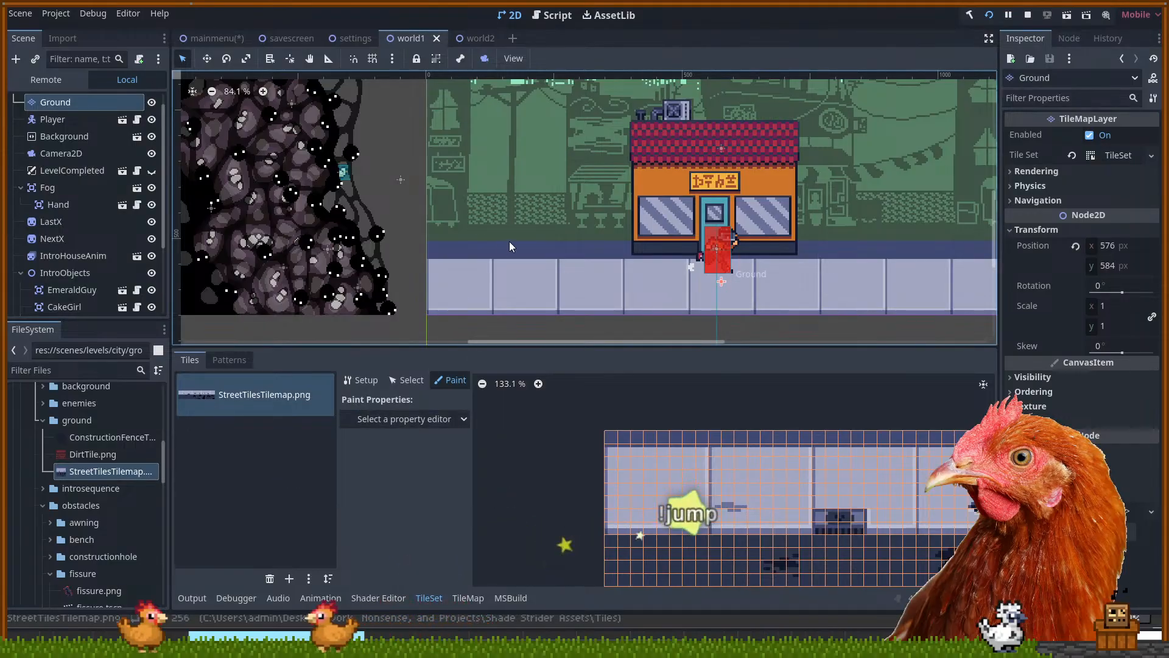
scroll(466, 298, "up", 2)
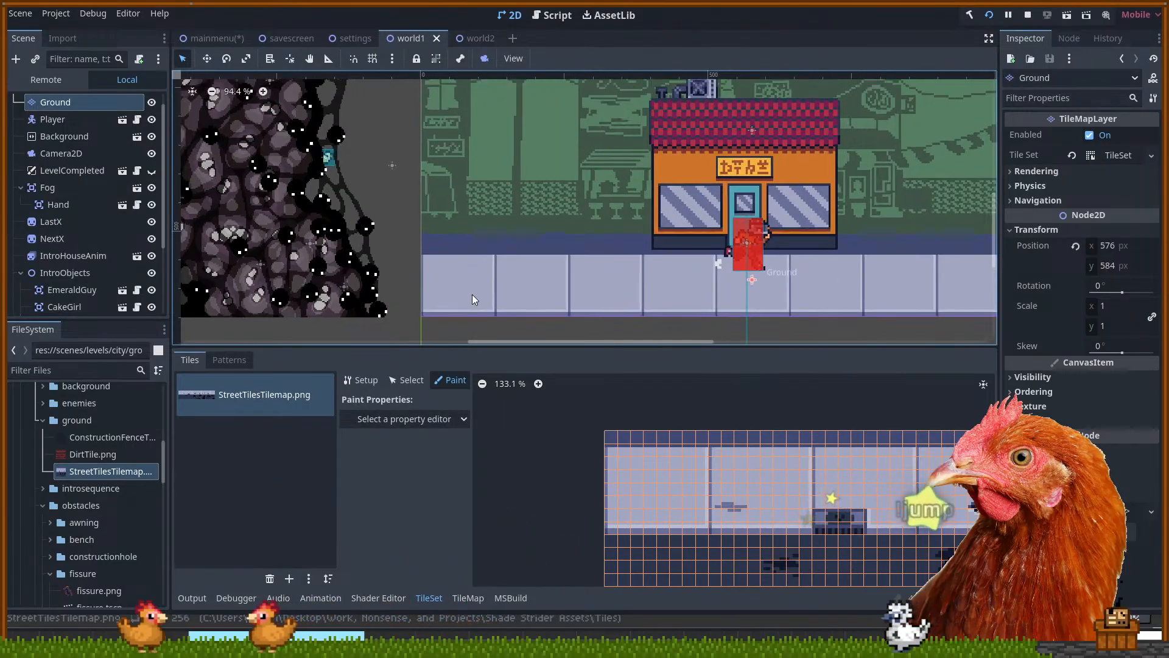
Stamp an 8x9 sidewalk block along the street, save, and undo a stray extra stroke
left_click(468, 597)
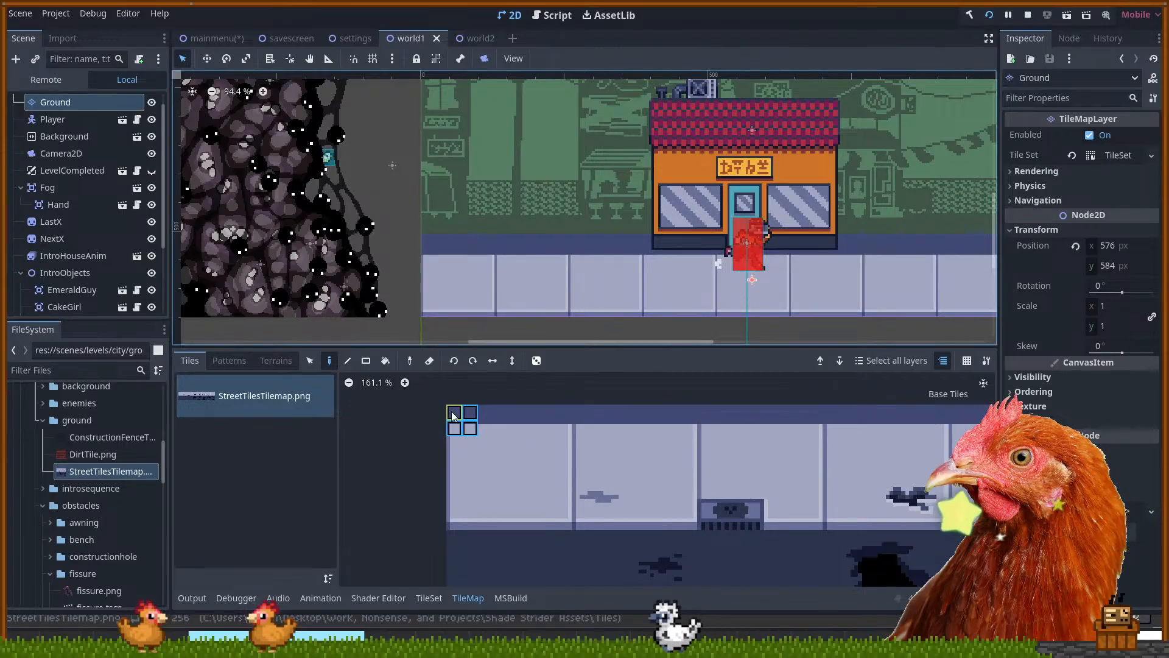
left_click_drag(577, 544, 452, 410)
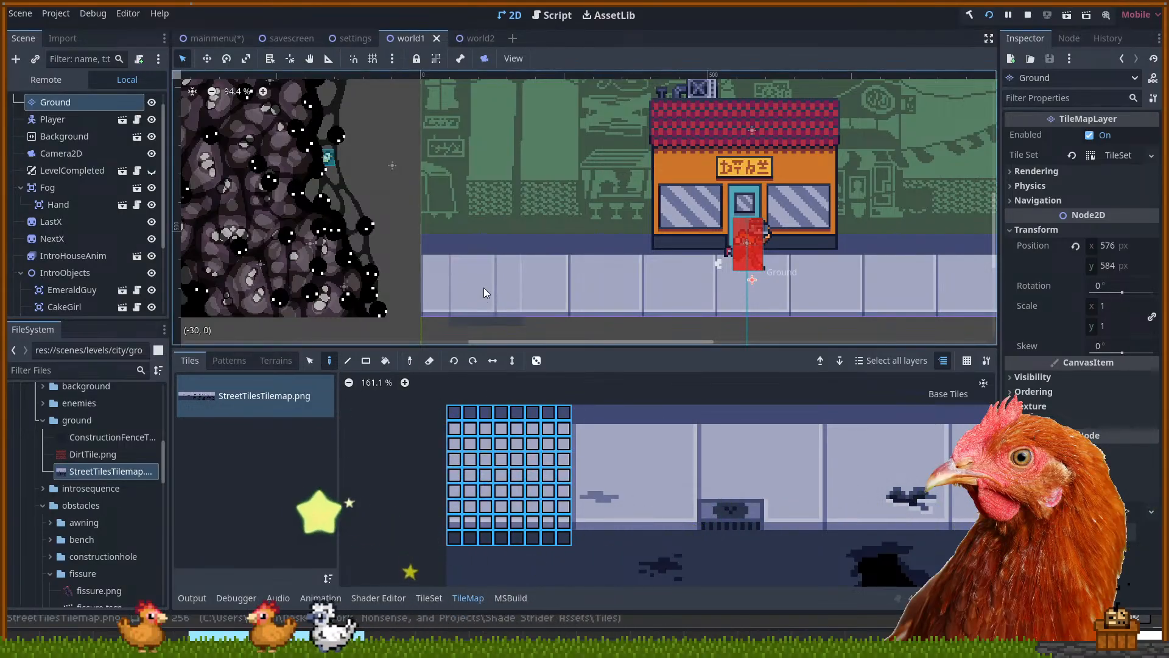
mouse_move(461, 277)
left_mouse_down()
mouse_move(724, 268)
mouse_move(938, 280)
mouse_move(864, 244)
mouse_move(922, 258)
mouse_move(545, 195)
left_mouse_up()
mouse_move(611, 215)
left_mouse_down()
mouse_move(745, 247)
mouse_move(795, 224)
mouse_move(790, 264)
mouse_move(777, 256)
mouse_move(945, 266)
left_mouse_up()
key("ctrl+s")
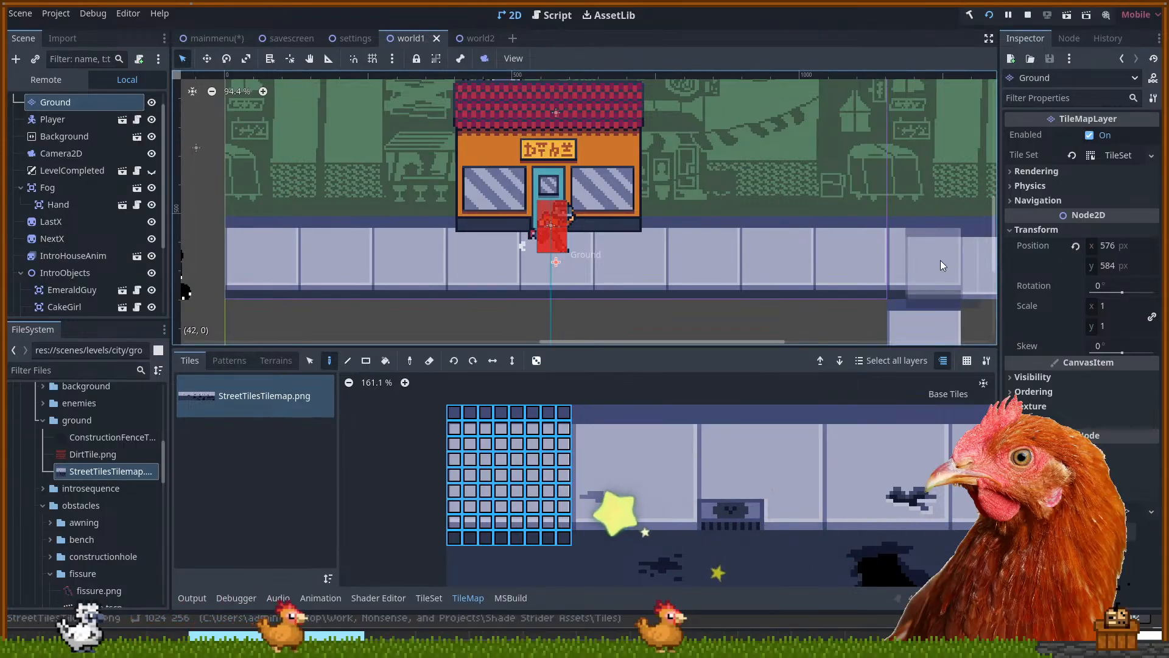
scroll(879, 235, "down", 1)
mouse_move(788, 206)
left_mouse_down()
mouse_move(720, 211)
mouse_move(787, 215)
left_mouse_up()
key("ctrl+z")
scroll(725, 207, "down", 1)
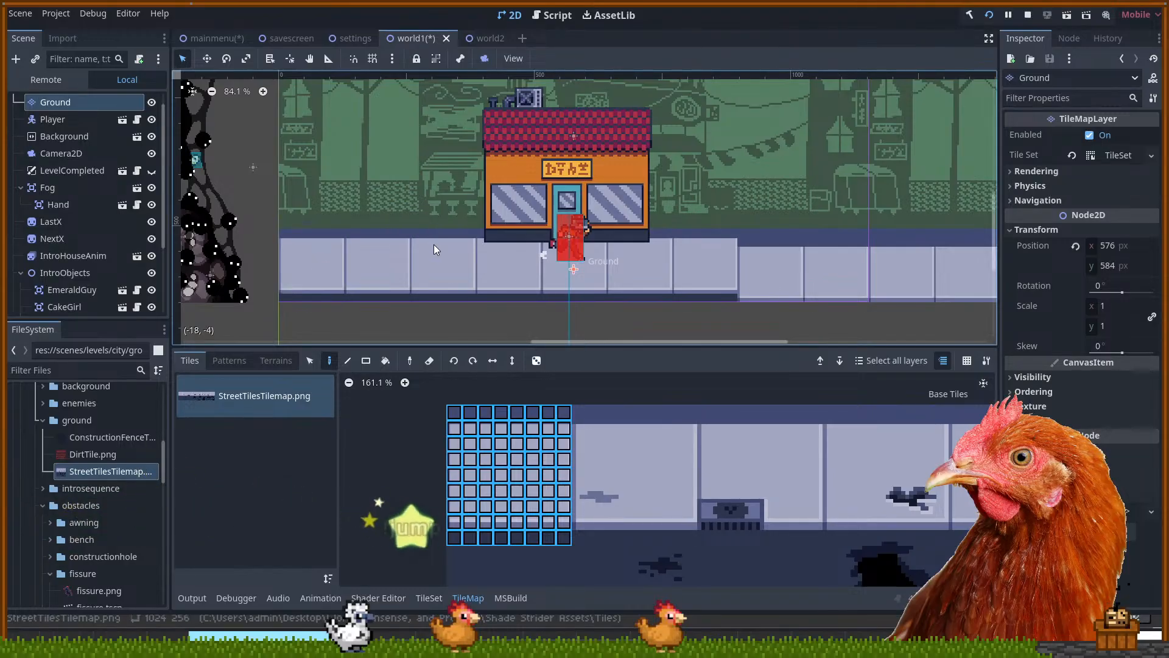
Paint the full 8x10 sidewalk block rightward along the street, save, and repaint the ground row
left_click_drag(566, 554, 444, 412)
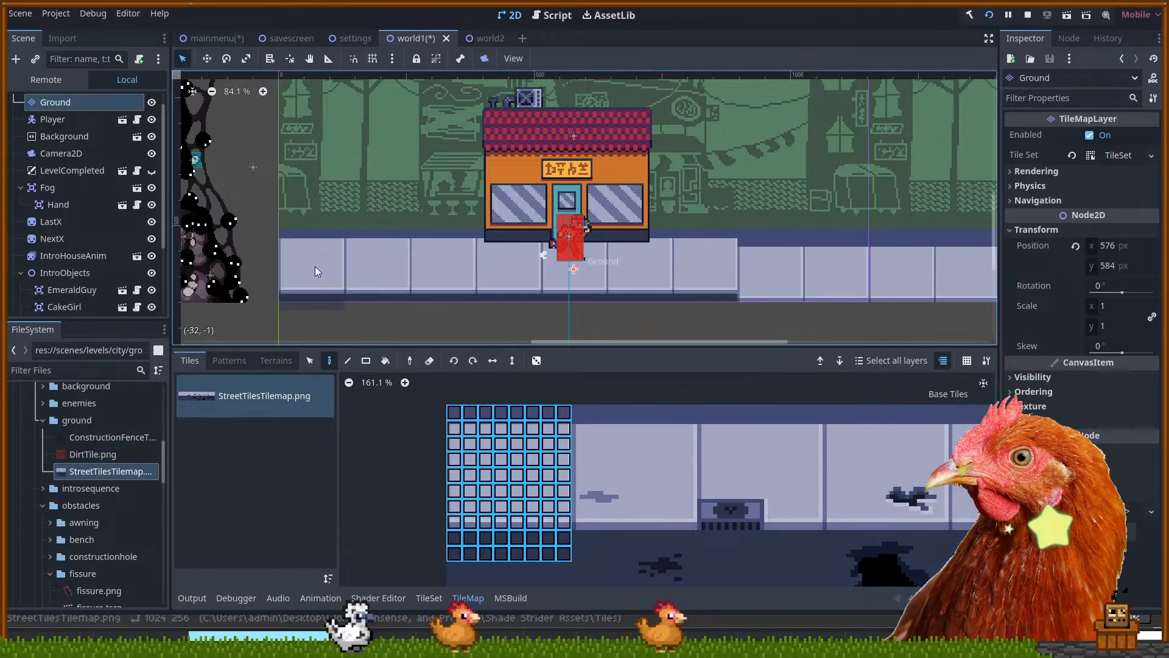
mouse_move(740, 254)
left_mouse_down()
mouse_move(970, 266)
mouse_move(382, 258)
mouse_move(414, 272)
mouse_move(485, 259)
mouse_move(972, 262)
mouse_move(401, 244)
mouse_move(200, 254)
mouse_move(265, 255)
mouse_move(268, 270)
mouse_move(459, 258)
left_mouse_up()
key("ctrl+s")
scroll(459, 258, "down", 1)
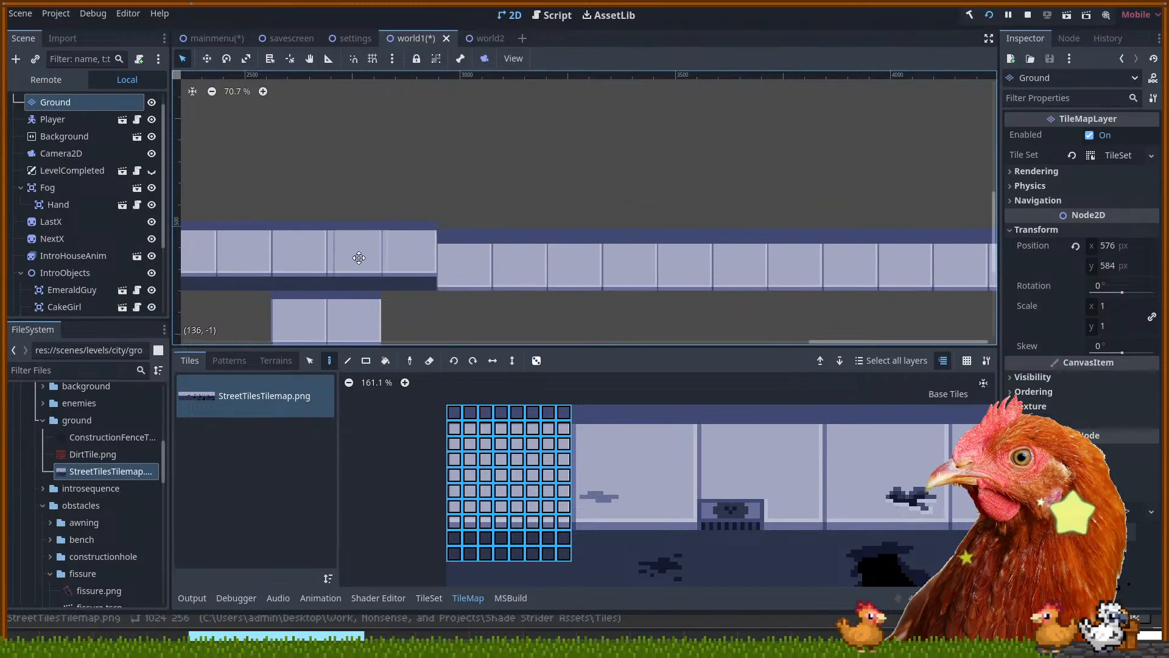
left_click_drag(358, 258, 511, 263)
mouse_move(695, 250)
left_mouse_down()
mouse_move(722, 236)
mouse_move(705, 260)
left_mouse_up()
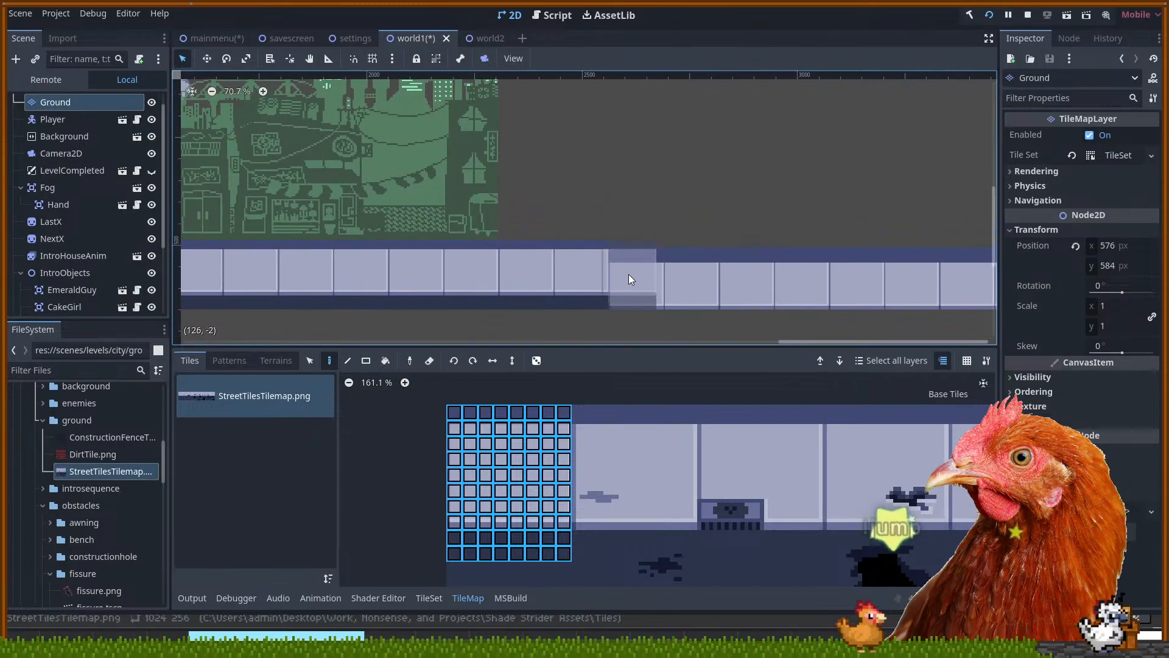
mouse_move(638, 272)
left_mouse_down()
mouse_move(953, 279)
mouse_move(938, 271)
left_mouse_up()
Paint raised ground tiles leftward along the row and erase the stray patch below it
left_click_drag(921, 193, 340, 165)
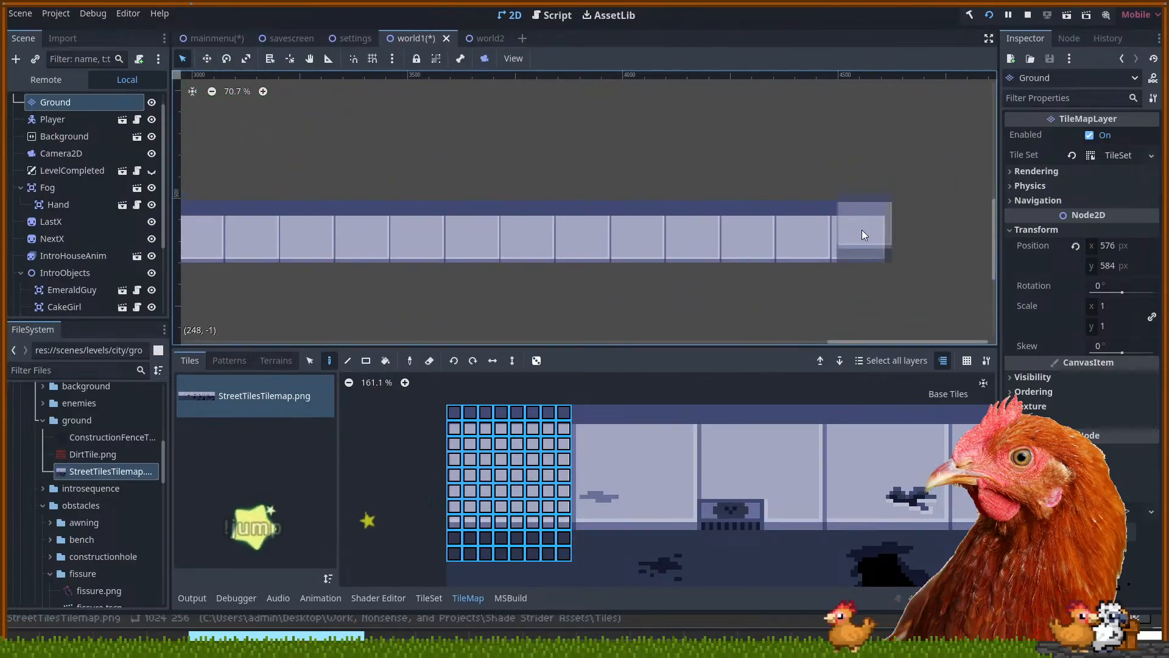
mouse_move(859, 233)
left_mouse_down()
mouse_move(597, 222)
mouse_move(224, 224)
left_mouse_up()
mouse_move(362, 173)
left_mouse_down()
mouse_move(640, 173)
mouse_move(800, 198)
left_mouse_up()
left_click_drag(580, 258, 464, 262)
left_click_drag(597, 298, 625, 196)
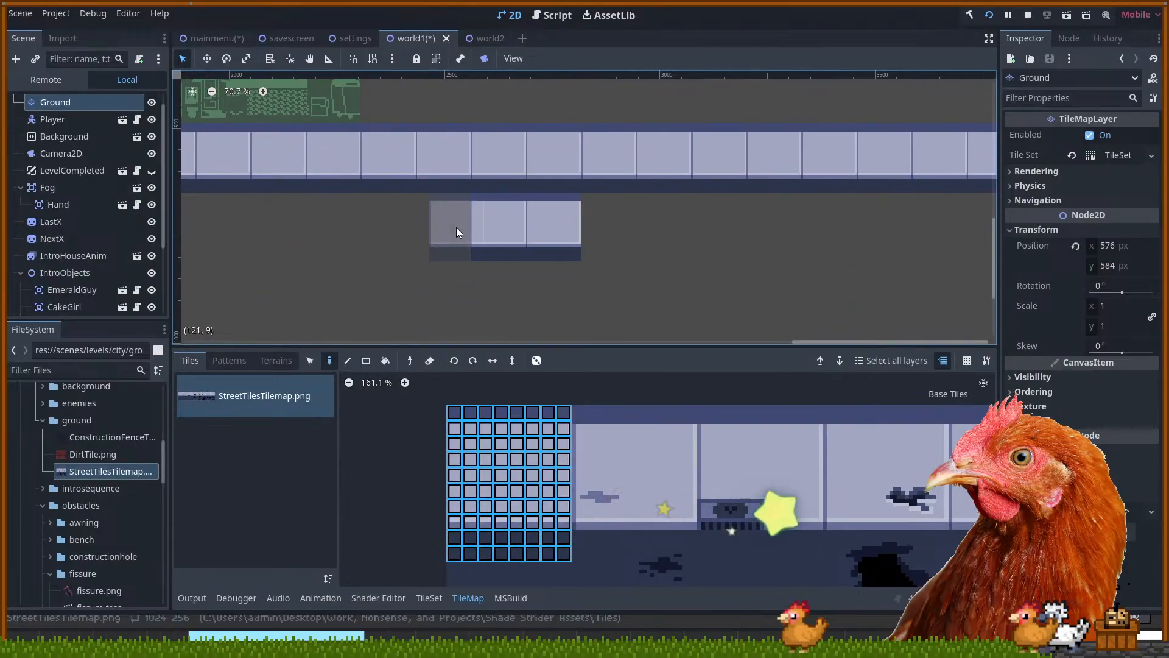
mouse_move(614, 242)
left_mouse_down()
mouse_move(482, 248)
mouse_move(582, 247)
mouse_move(569, 263)
mouse_move(370, 259)
mouse_move(586, 254)
mouse_move(475, 247)
mouse_move(517, 268)
mouse_move(574, 242)
mouse_move(467, 229)
mouse_move(587, 246)
mouse_move(495, 236)
mouse_move(538, 233)
mouse_move(487, 219)
mouse_move(571, 219)
left_mouse_up()
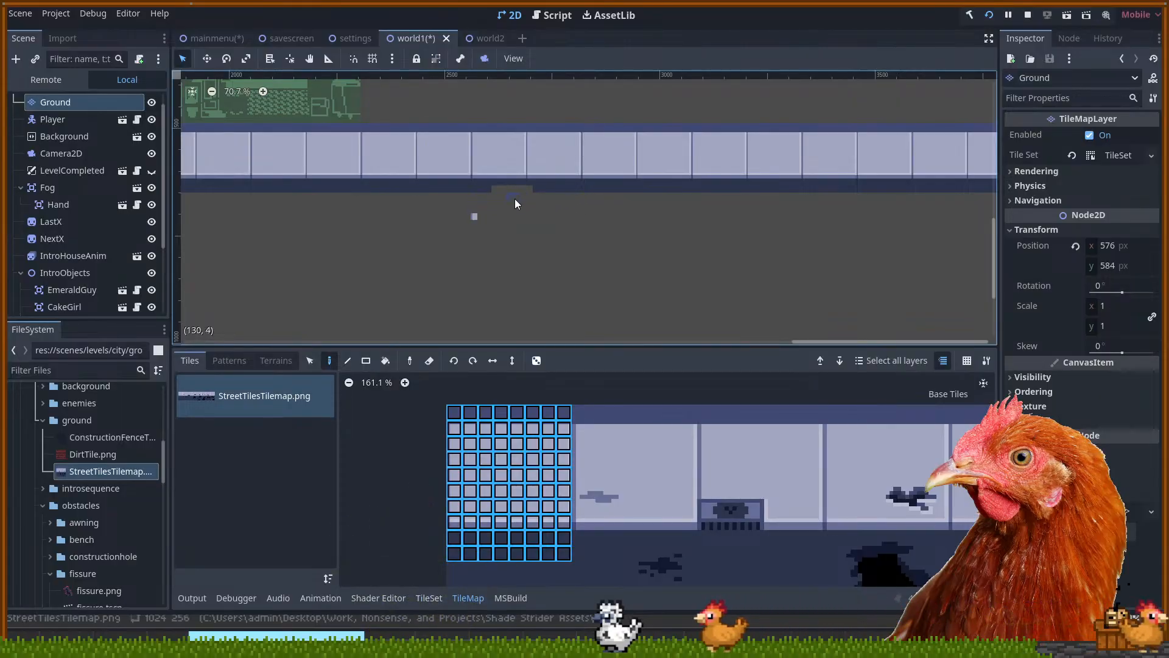
left_click(498, 160)
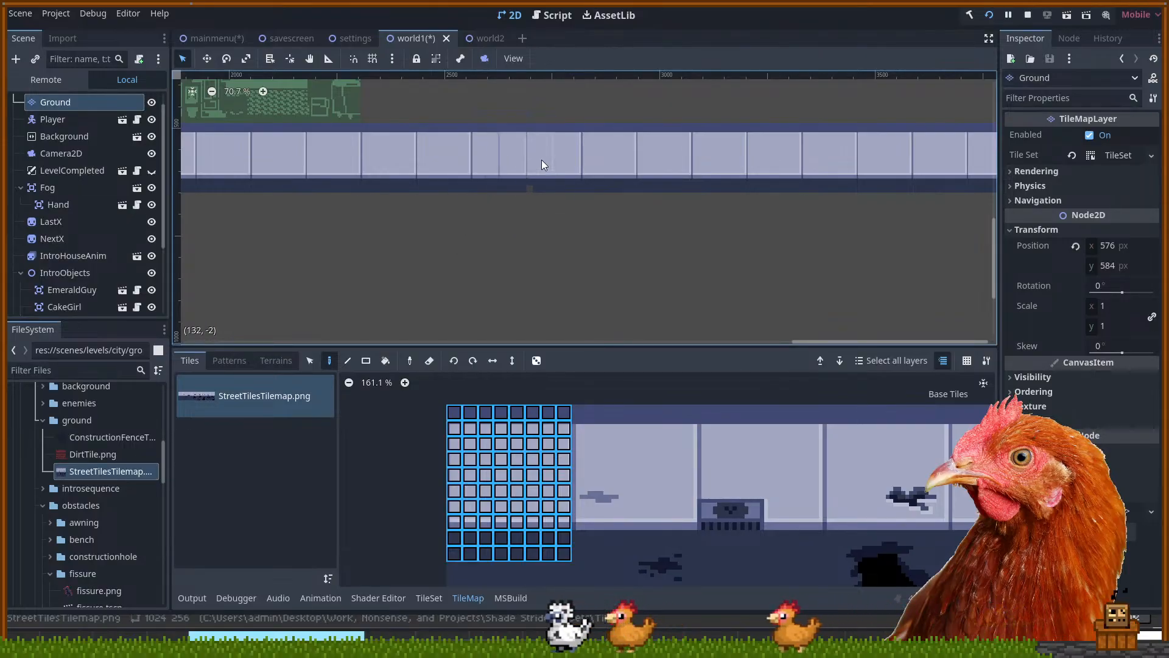
Pan back to the house and cave, then select the 8x9 atlas block containing the grate
scroll(634, 166, "right", 10)
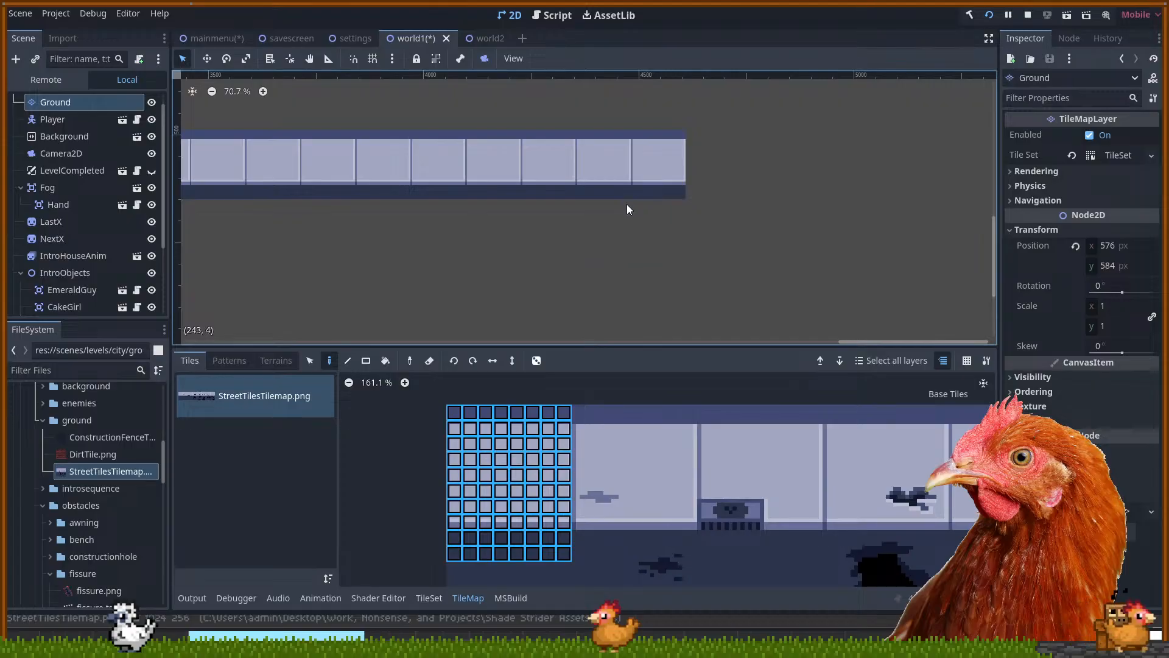
left_click_drag(418, 221, 804, 277)
left_click_drag(342, 277, 743, 268)
left_click_drag(399, 251, 792, 265)
left_click_drag(481, 277, 785, 271)
left_click_drag(280, 273, 511, 268)
scroll(575, 275, "up", 3)
scroll(556, 279, "up", 1)
left_click_drag(578, 411, 692, 537)
left_click_drag(709, 416, 822, 553)
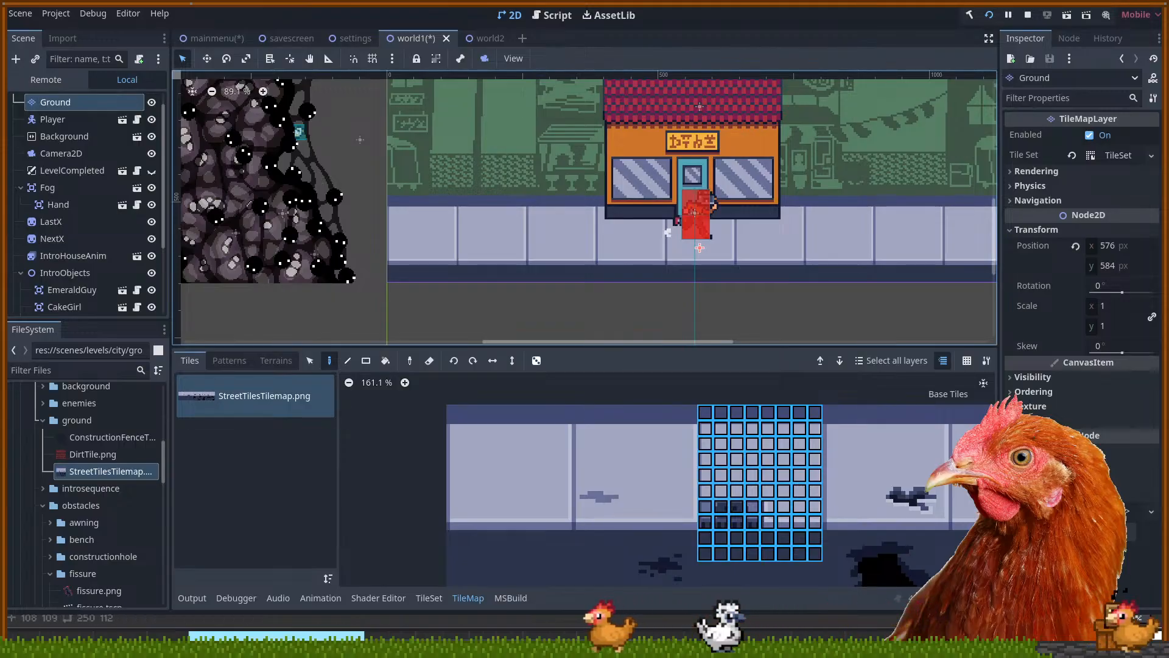
Stamp the grate tile block onto the street, briefly check world2's ground, then return to world1
left_click(561, 237)
left_click_drag(627, 313, 503, 314)
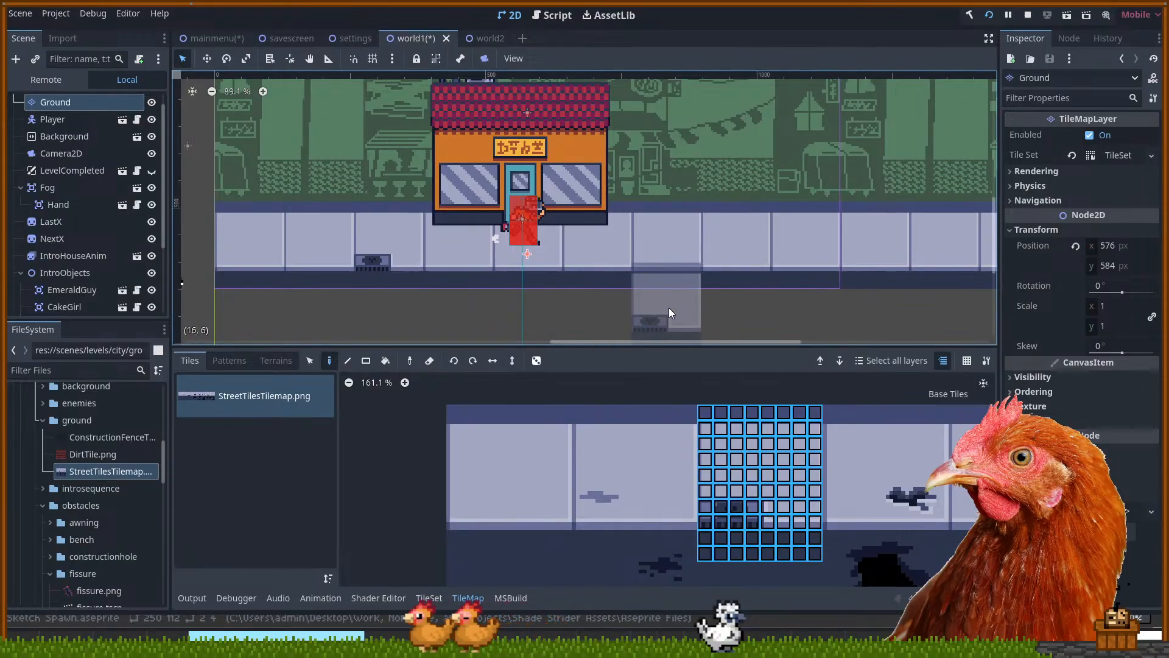
left_click(491, 38)
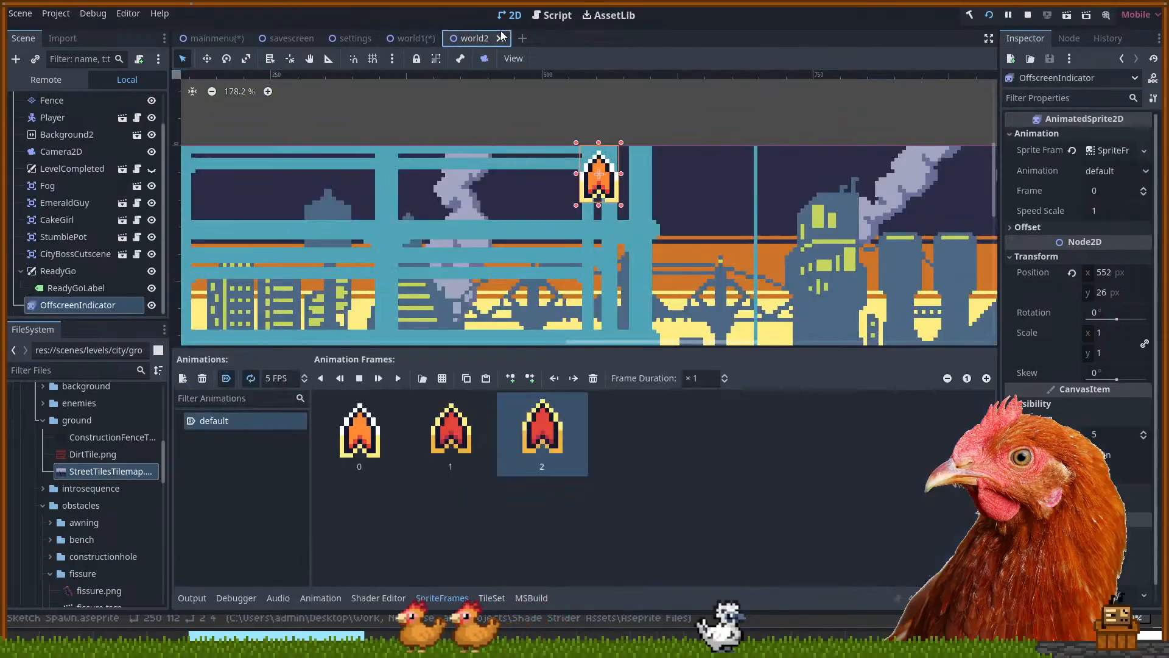
scroll(564, 227, "down", 5)
left_click_drag(567, 316, 640, 97)
left_click_drag(607, 340, 676, 231)
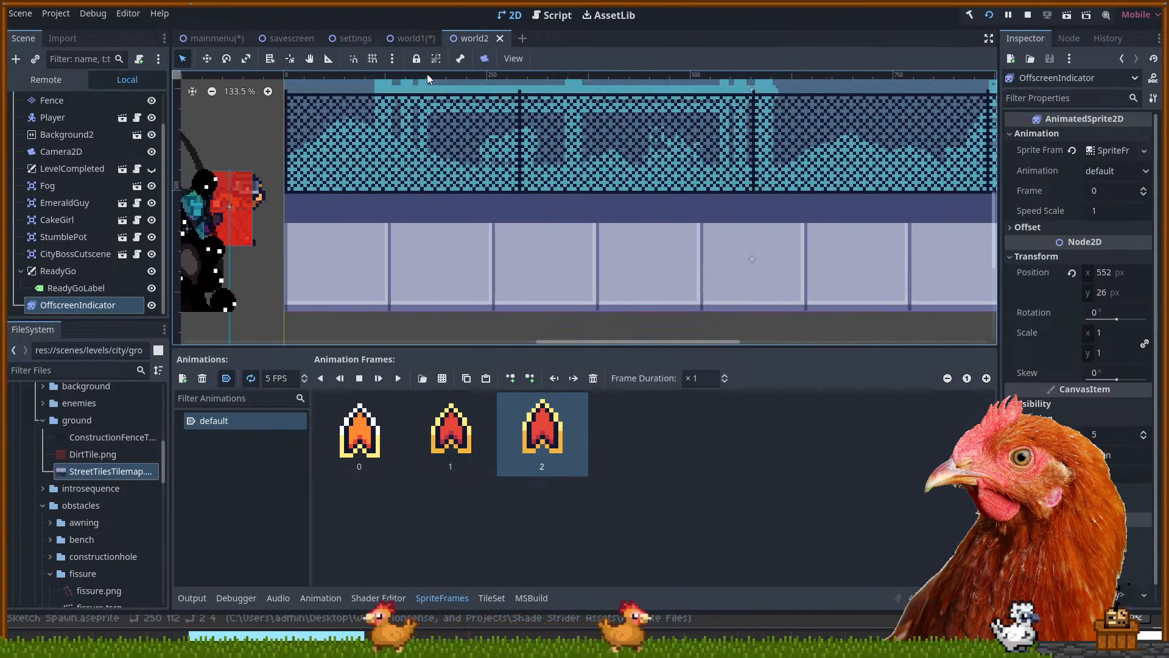
left_click(411, 40)
left_click_drag(441, 295, 488, 324)
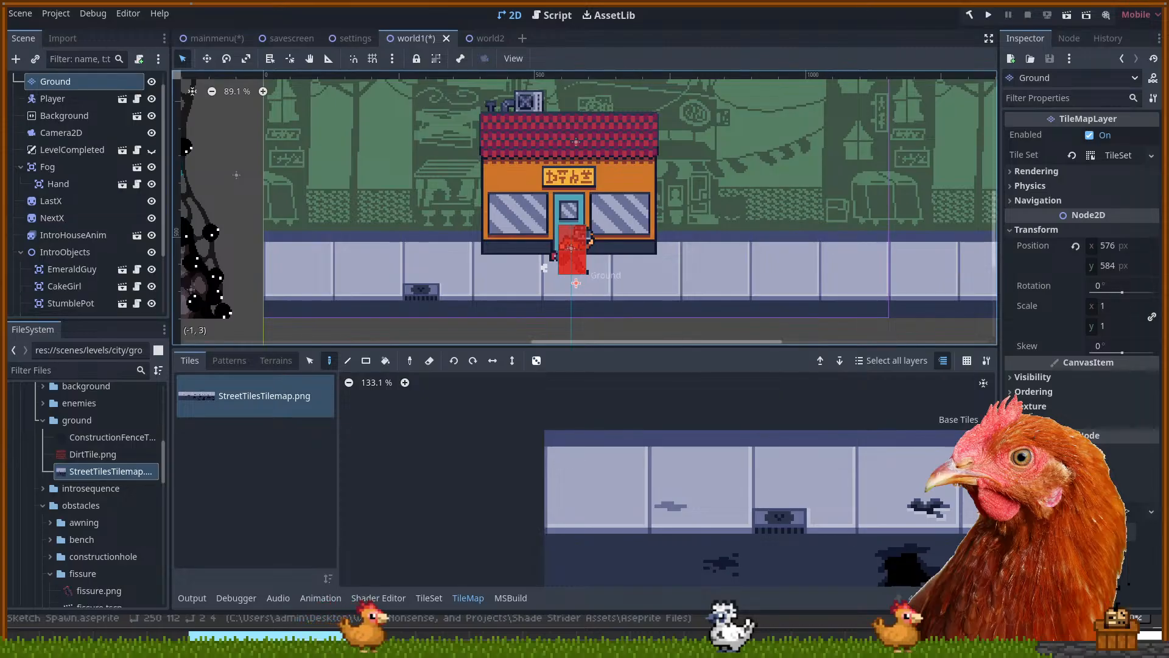
mouse_move(571, 324)
left_mouse_down()
mouse_move(595, 324)
mouse_move(575, 320)
left_mouse_up()
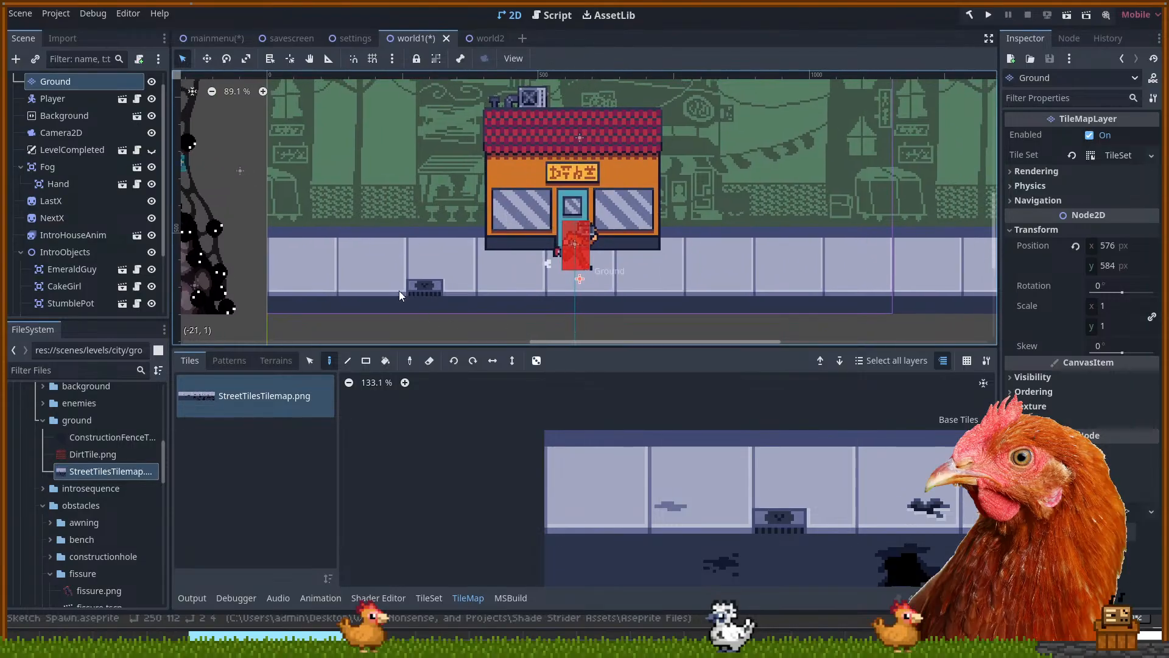
left_click_drag(654, 414, 617, 397)
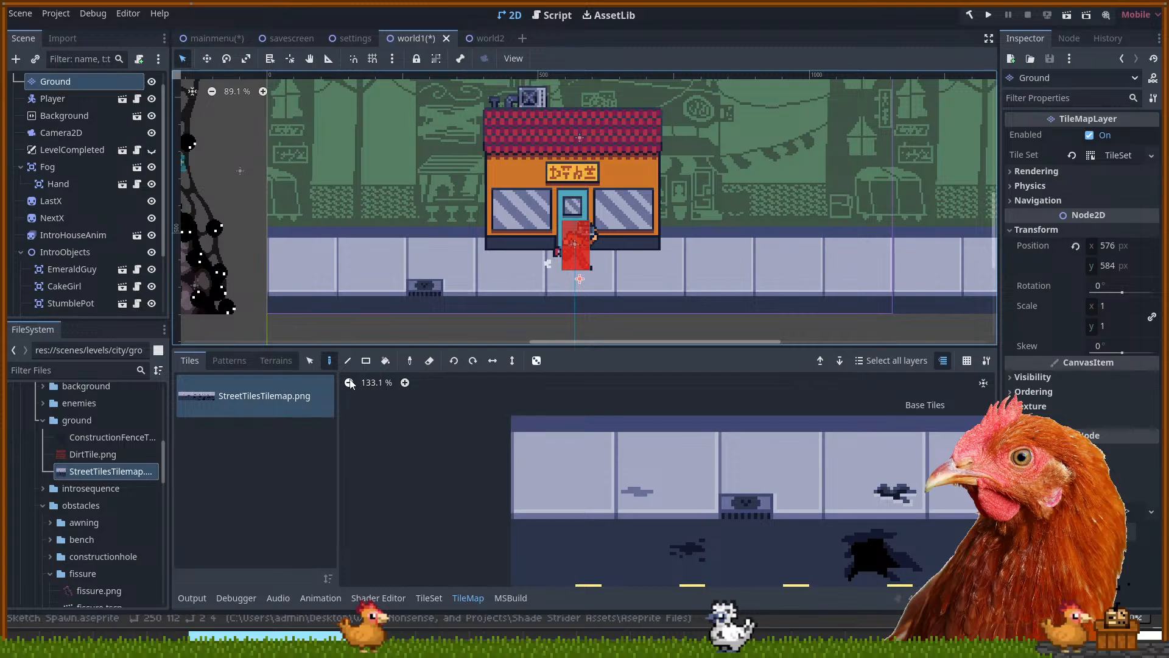
left_click_drag(517, 426, 705, 554)
left_click(725, 547)
scroll(563, 273, "up", 3)
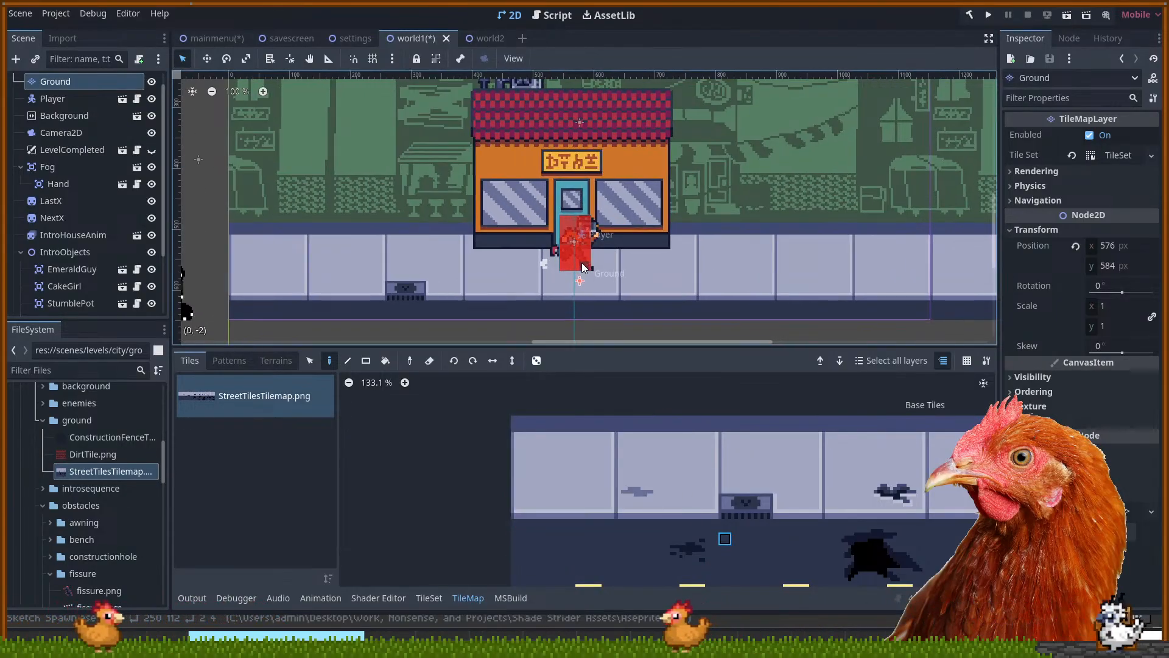
scroll(562, 274, "up", 6)
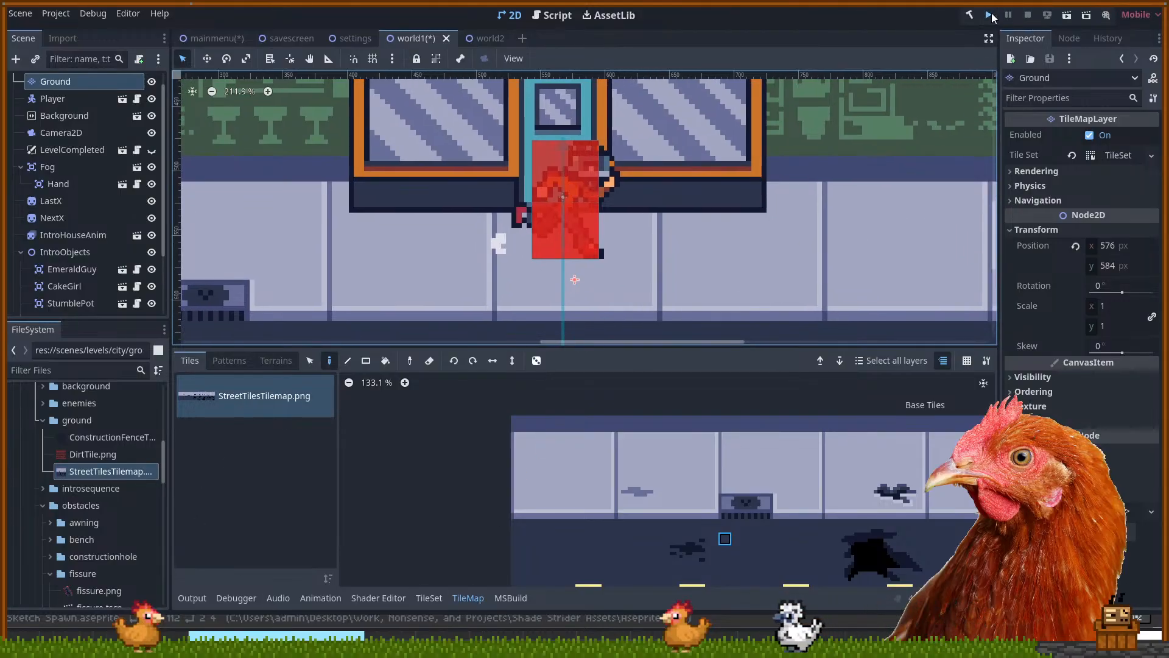
Save the scenes, test-run the game with F5, then stop it with F8
key("ctrl+s")
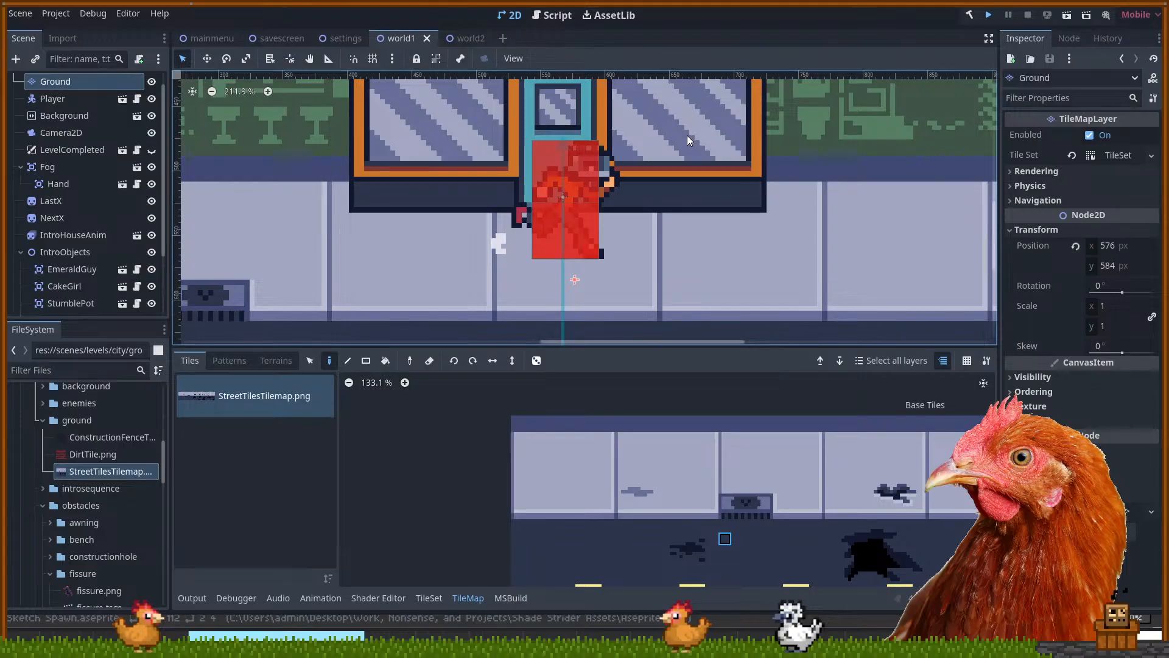
key("F5")
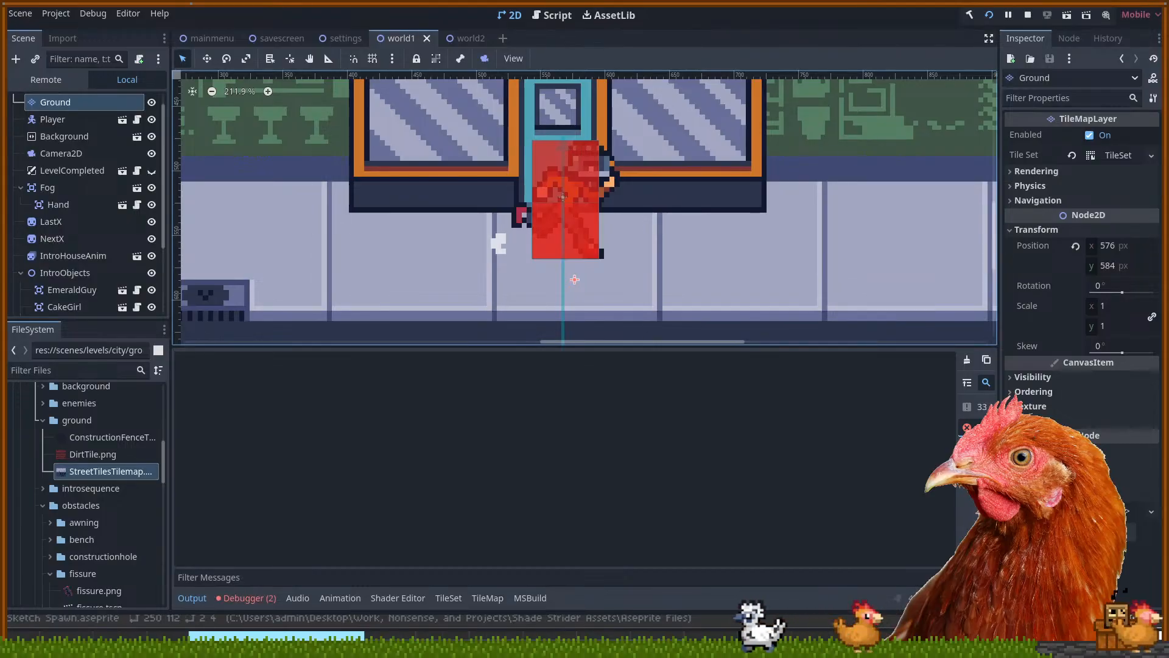
key("F8")
left_click_drag(709, 241, 740, 338)
scroll(713, 283, "down", 4)
scroll(711, 278, "down", 7)
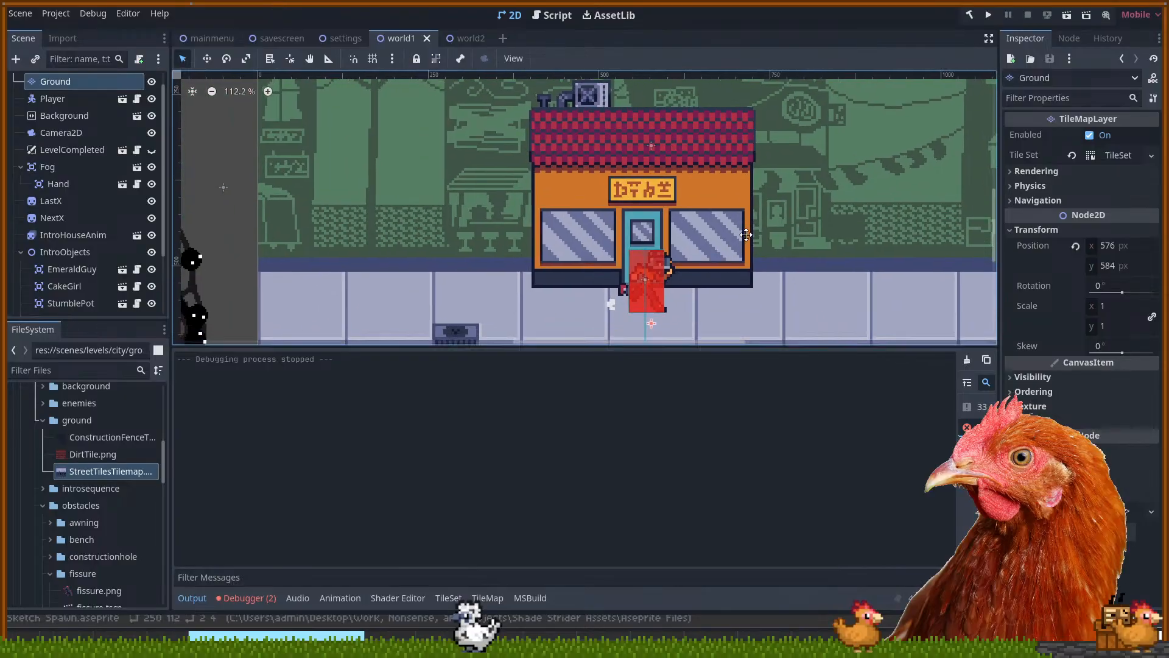
Show the Debugger's Errors list with the null 'data.tree' and 'p_source' errors
left_click(249, 598)
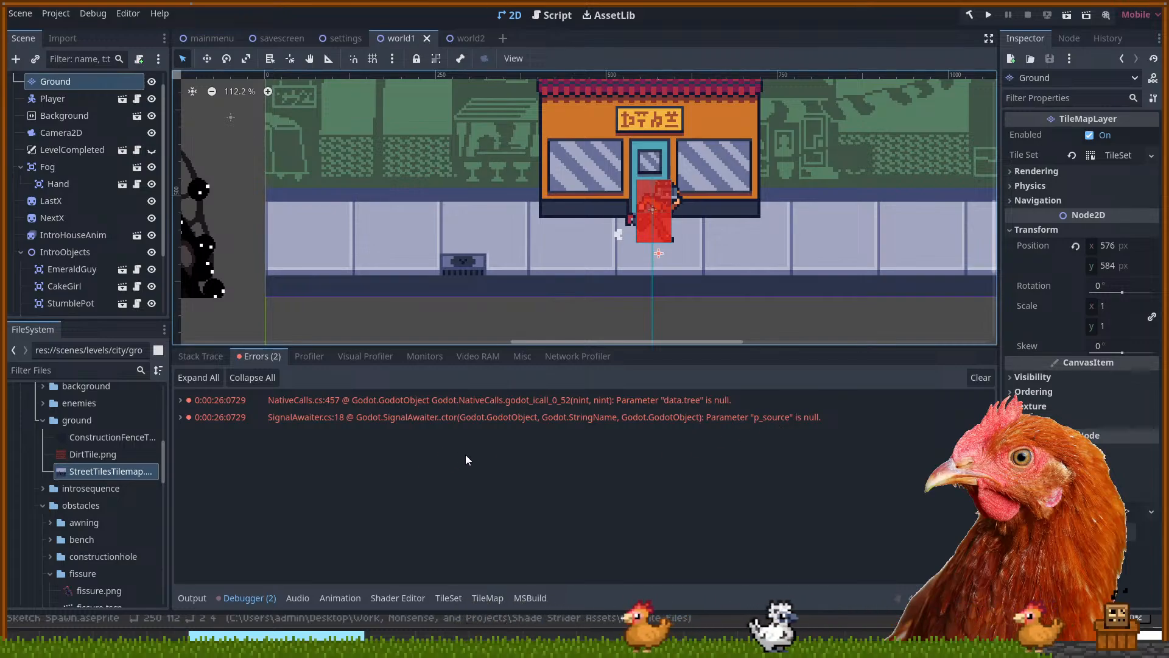
left_click_drag(762, 259, 707, 273)
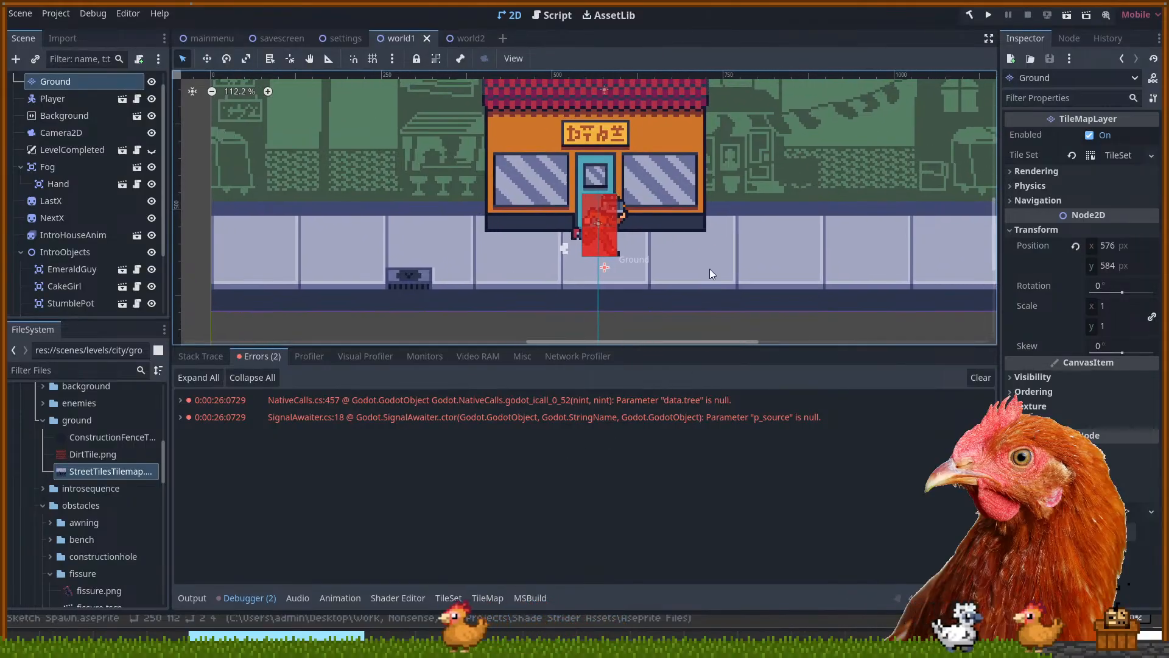
scroll(707, 273, "down", 3)
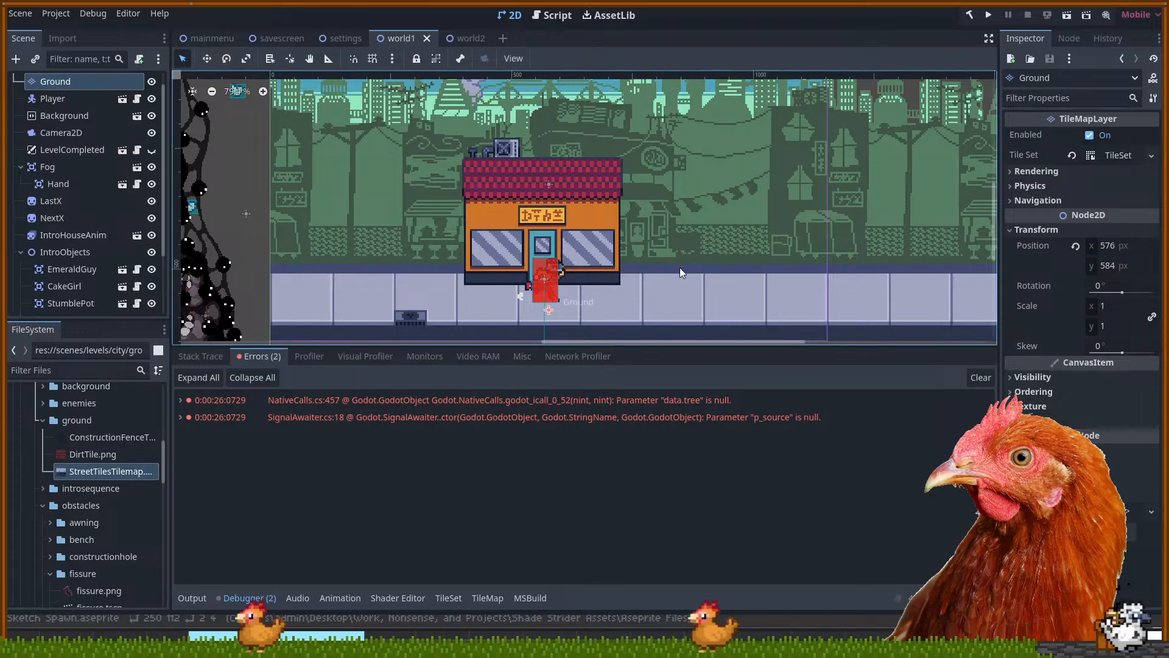
Pan and zoom around the street scene toward the shop
left_click_drag(679, 267, 669, 252)
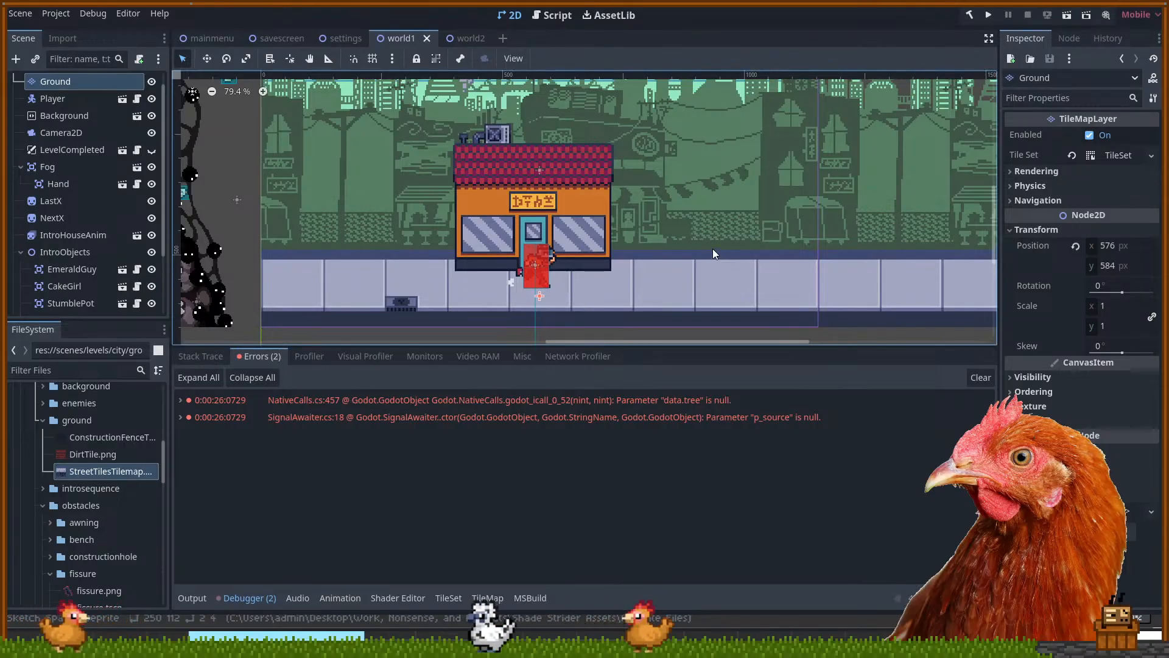
scroll(711, 242, "down", 1)
scroll(683, 198, "right", 3)
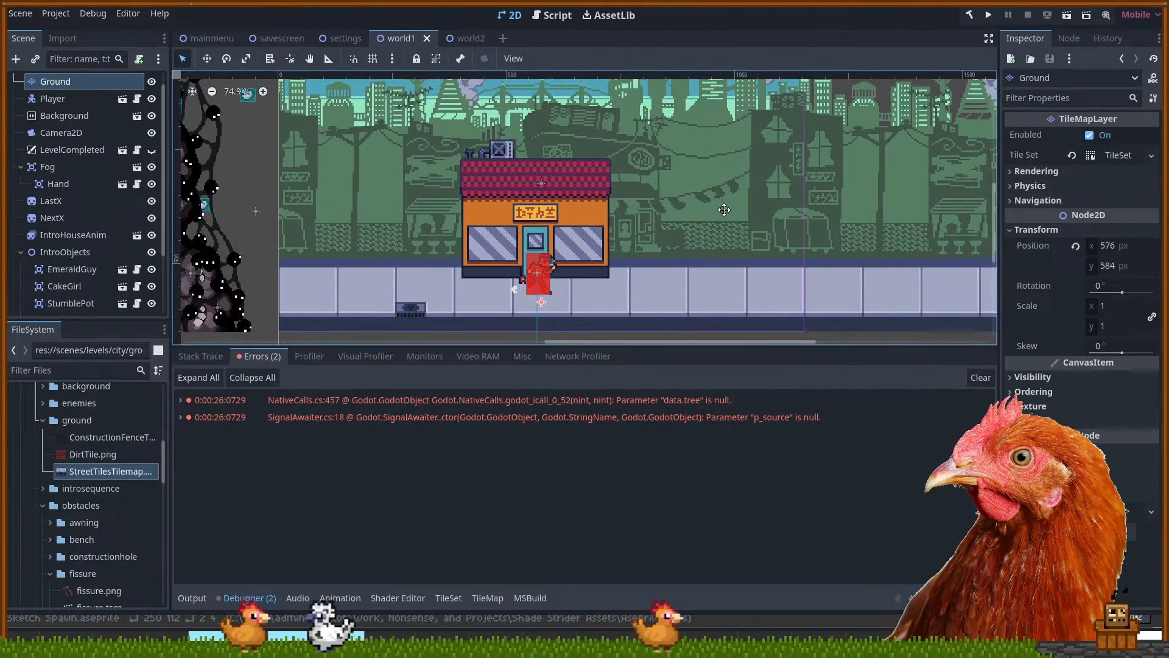
left_click_drag(682, 198, 635, 214)
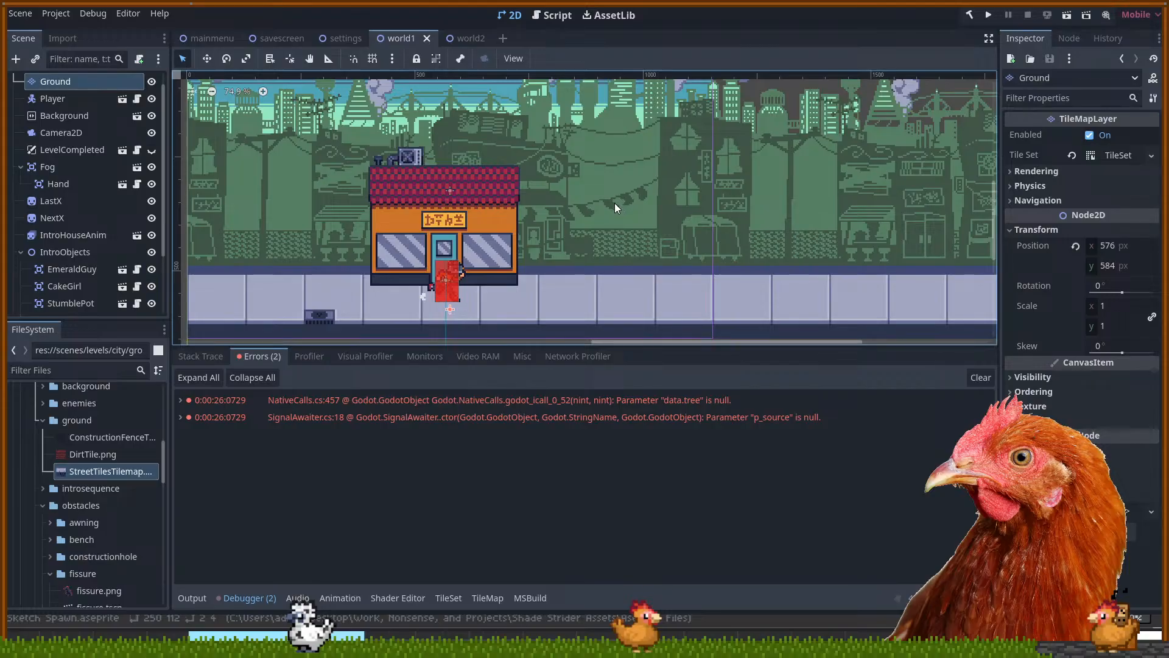
mouse_move(573, 213)
left_mouse_down()
mouse_move(593, 208)
mouse_move(570, 214)
left_mouse_up()
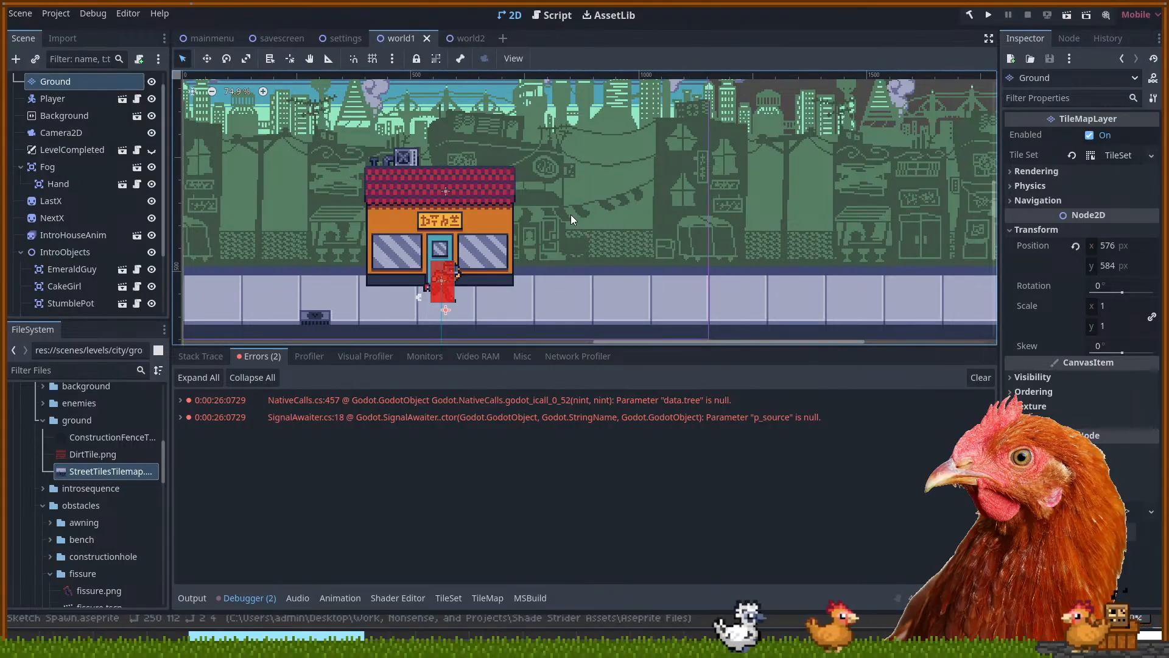
left_click_drag(572, 216, 704, 195)
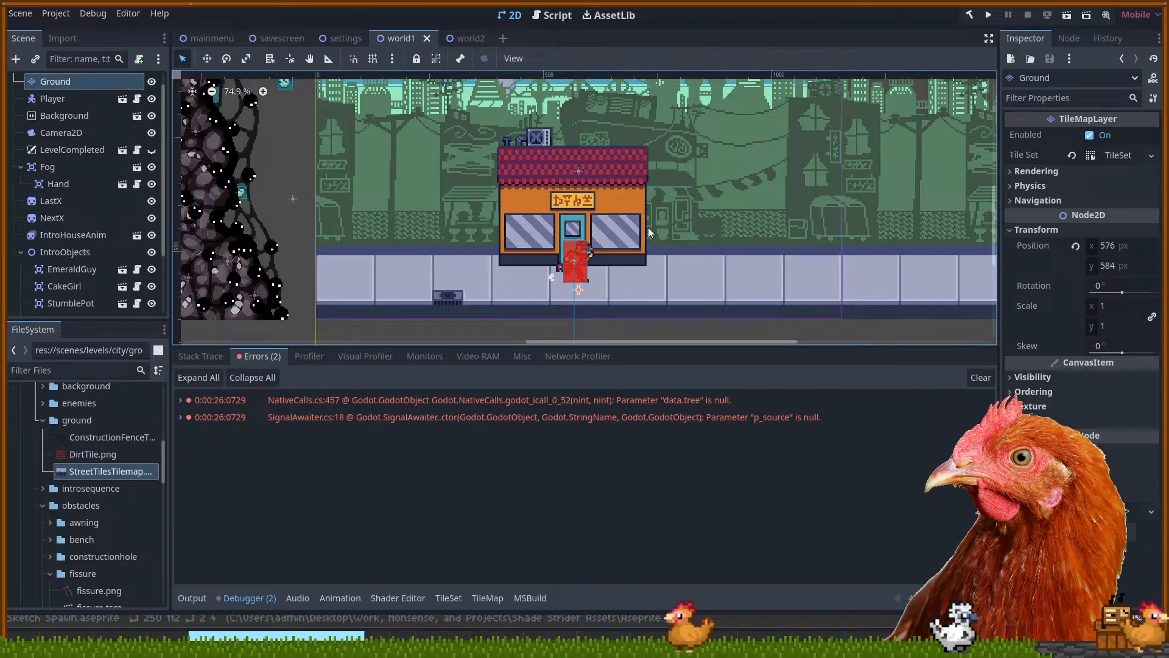
scroll(774, 240, "up", 1)
scroll(847, 250, "up", 2)
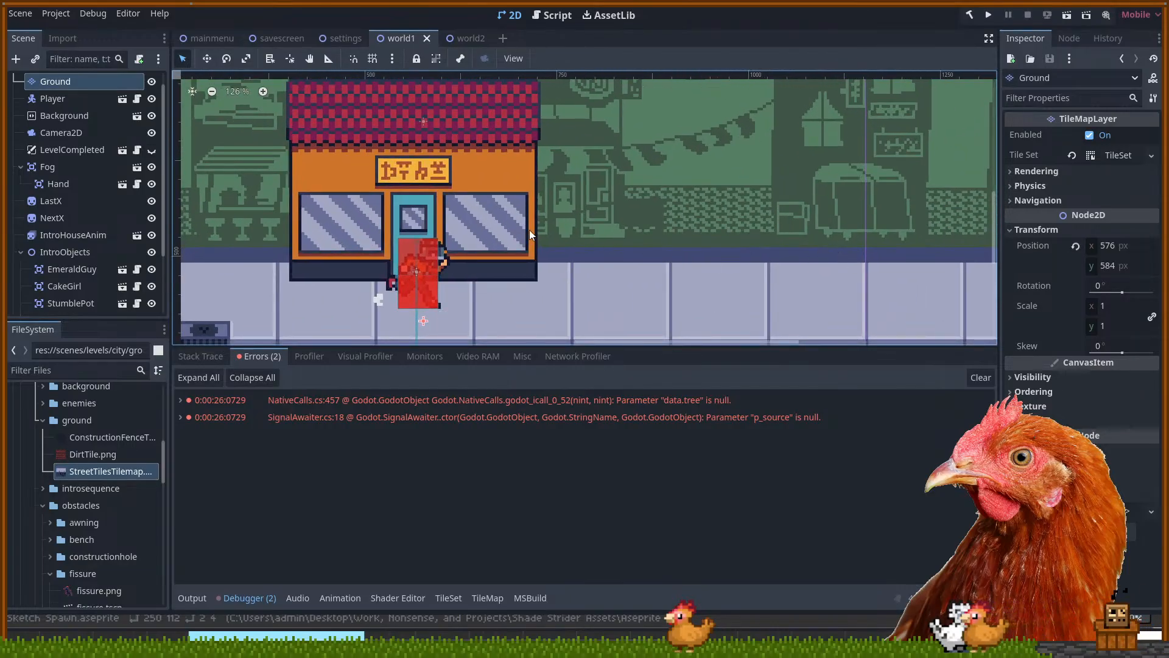
Pan the view left to center the shop and street
scroll(597, 213, "left", 5)
scroll(659, 196, "up", 1)
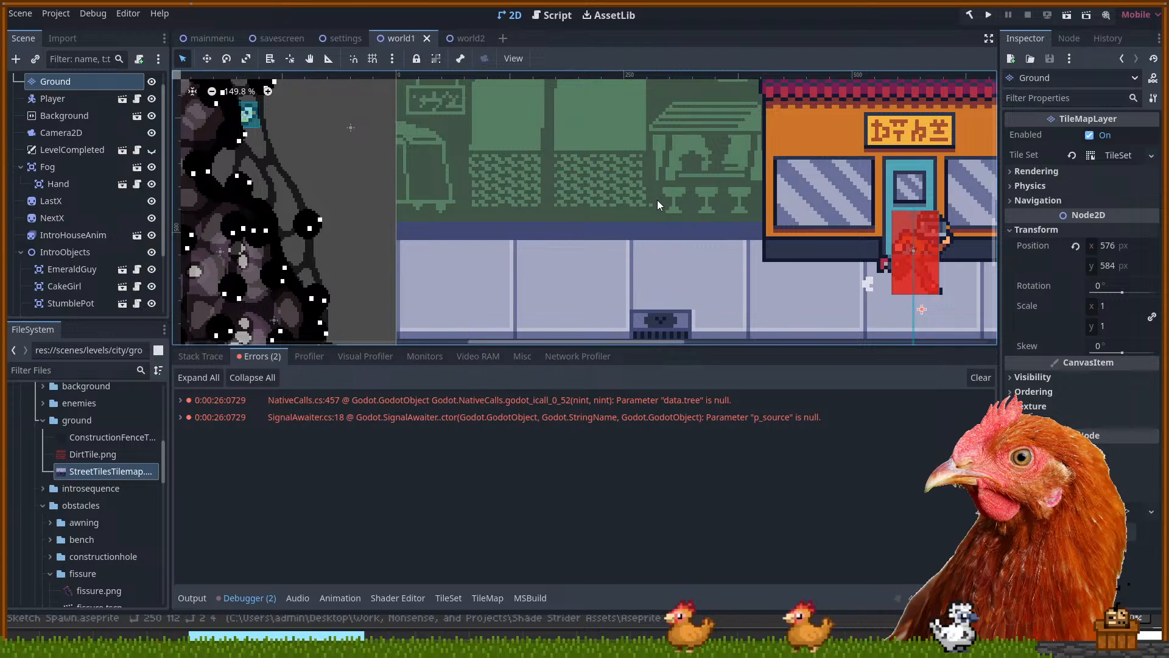
scroll(657, 201, "down", 7)
left_click_drag(797, 208, 545, 226)
scroll(545, 225, "down", 1)
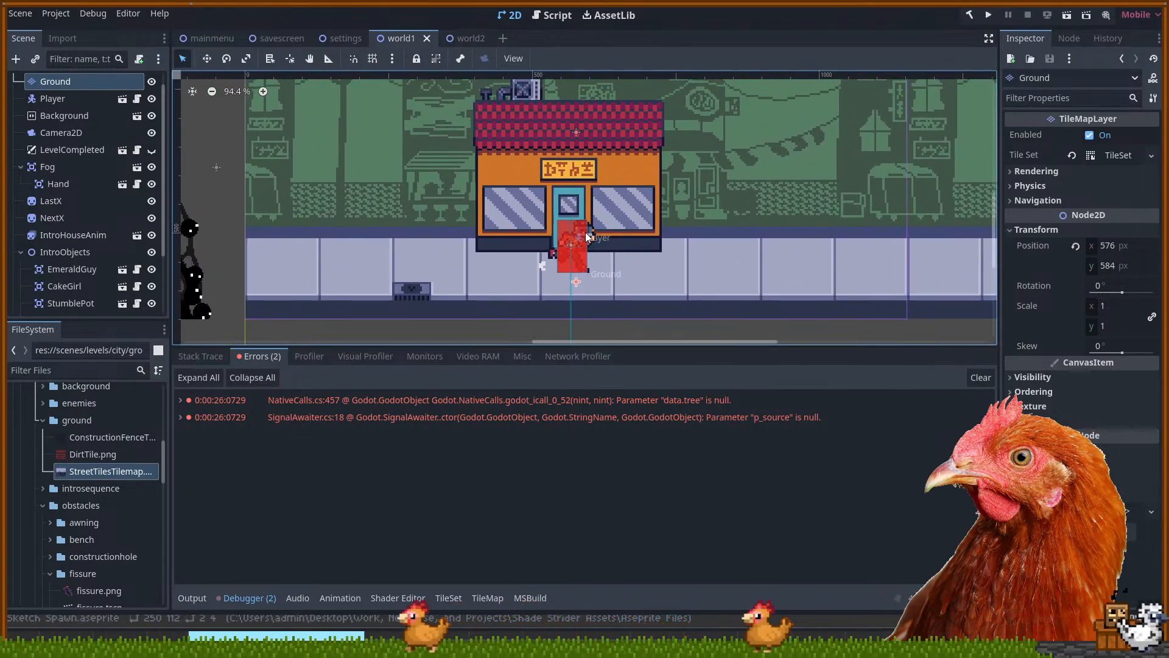
left_click_drag(594, 226, 535, 249)
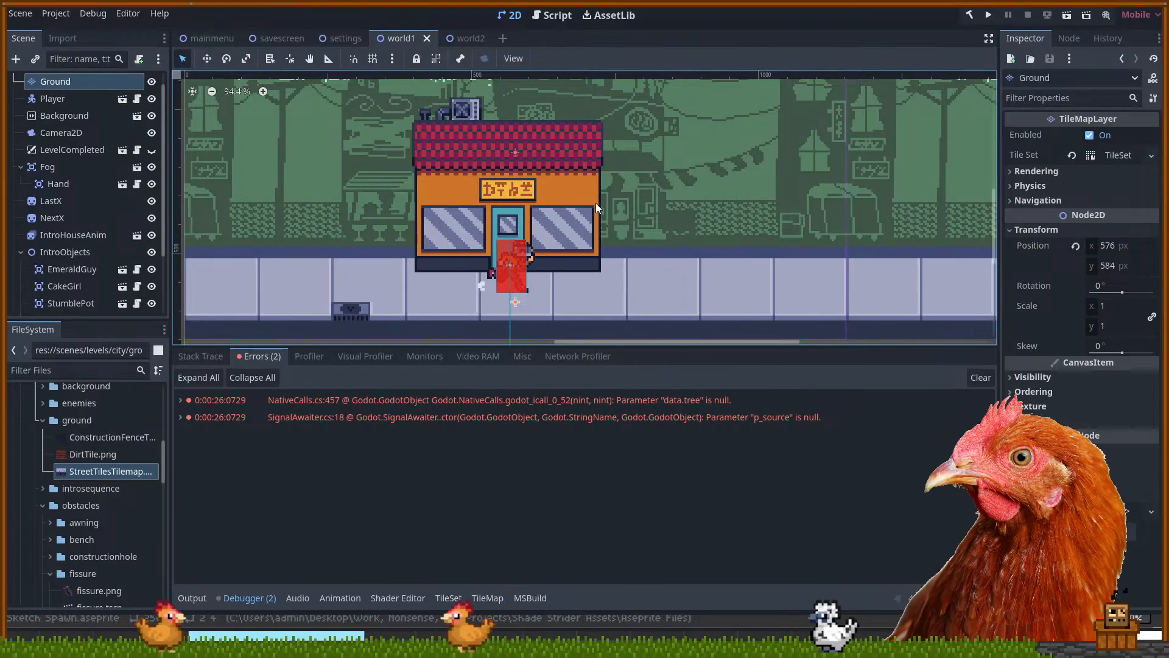